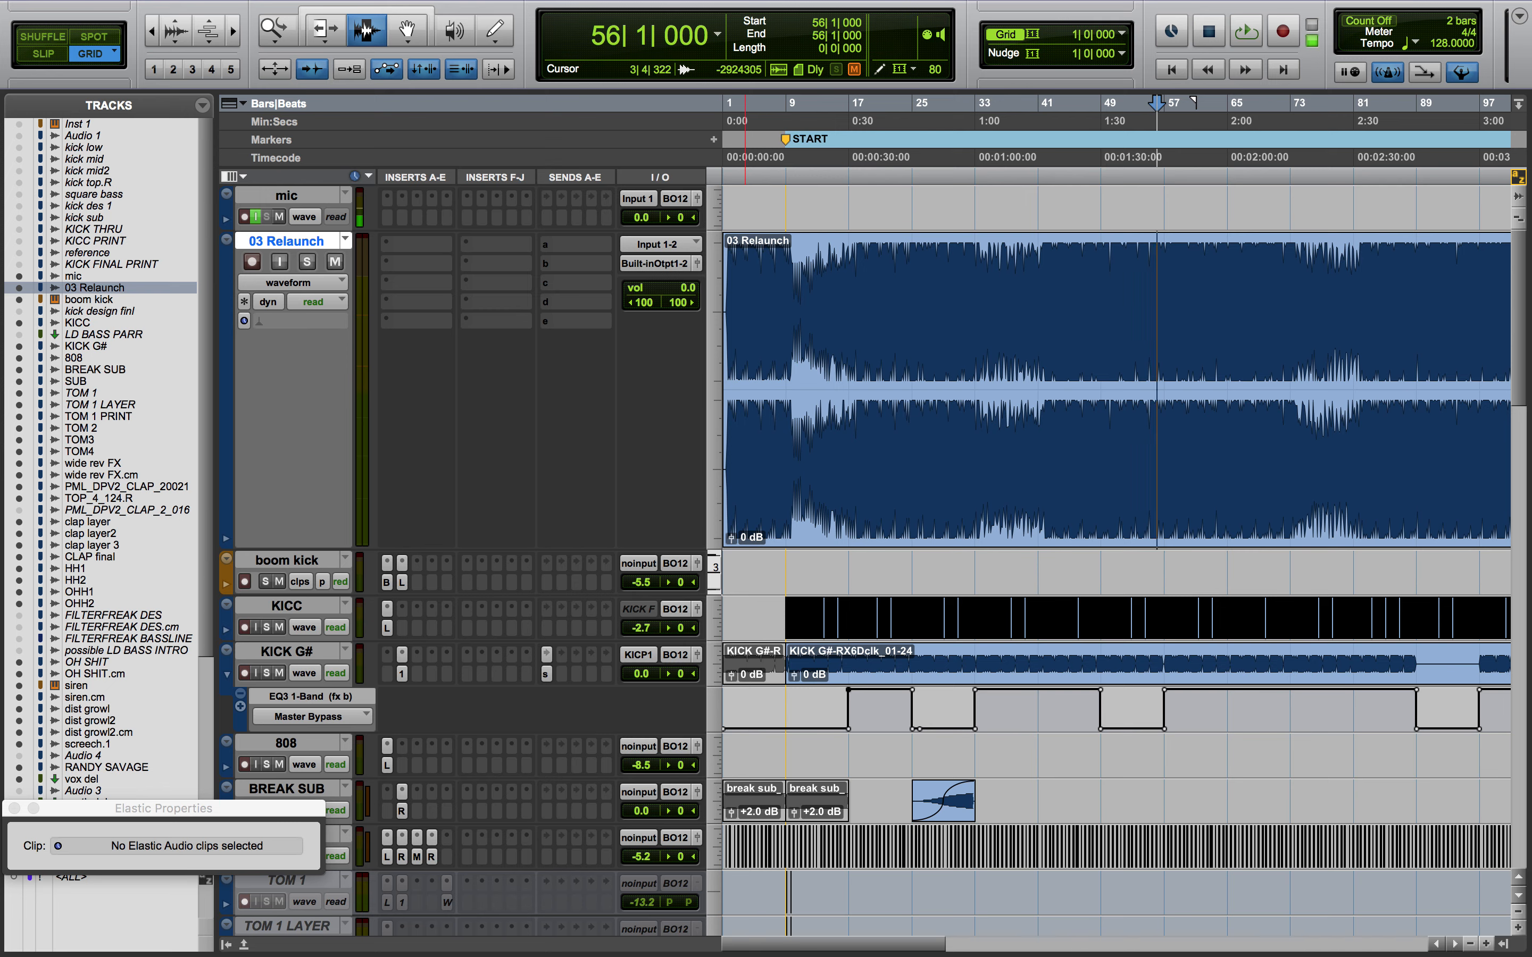
Audition the 03 Relaunch track on its own from bar 56, stop playback and clear the track's solo
click(306, 263)
key(space)
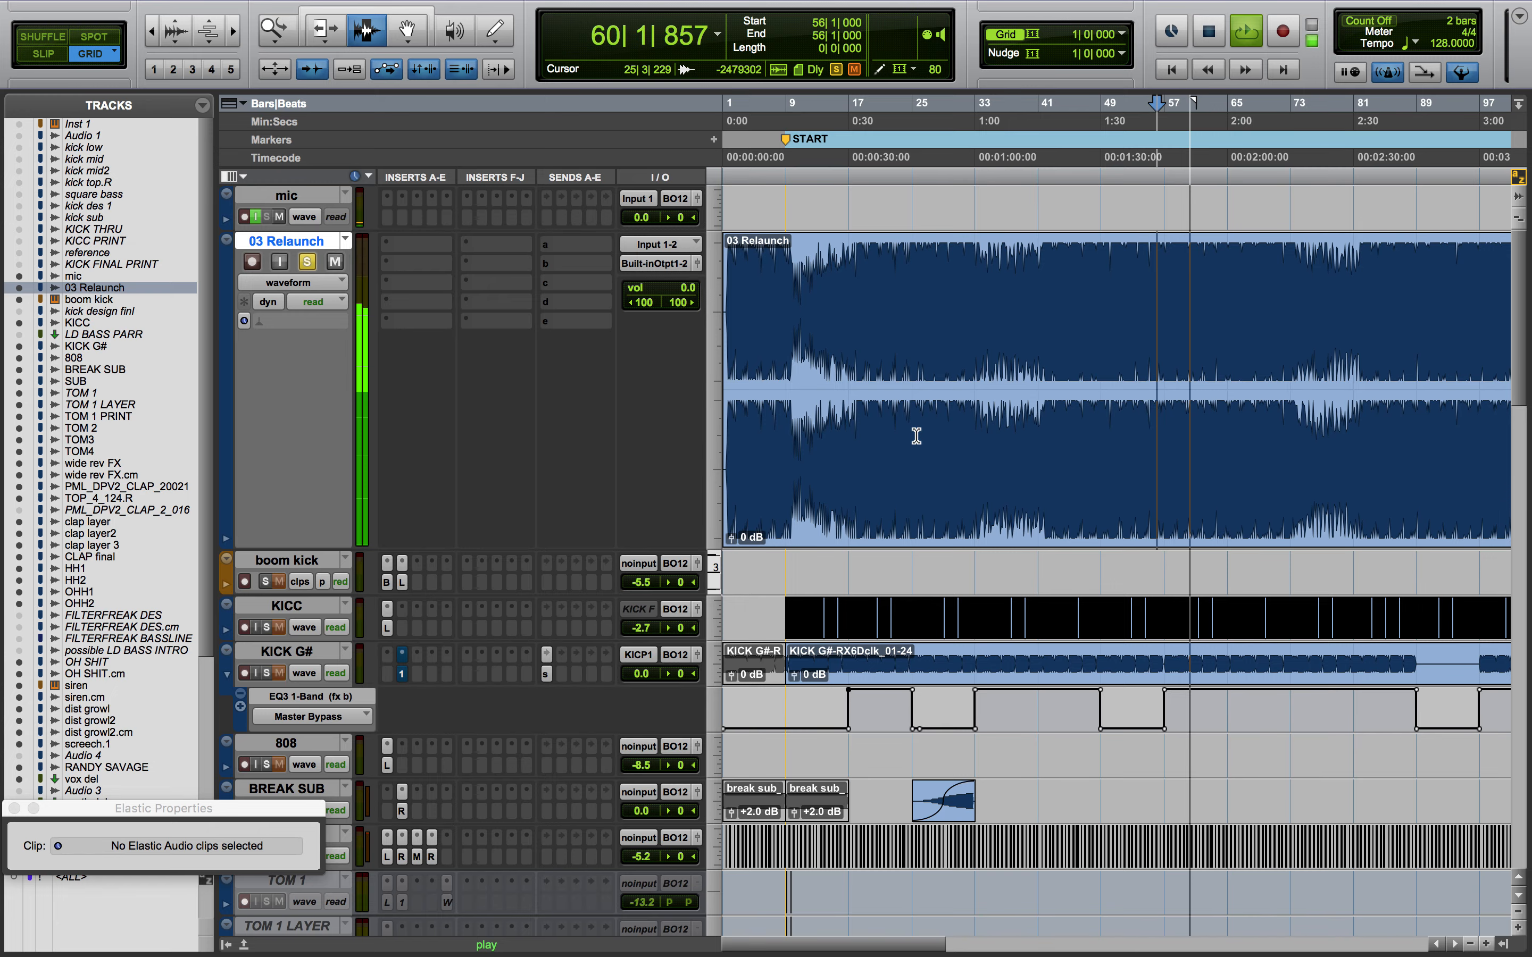
scroll(916, 436, right, 3)
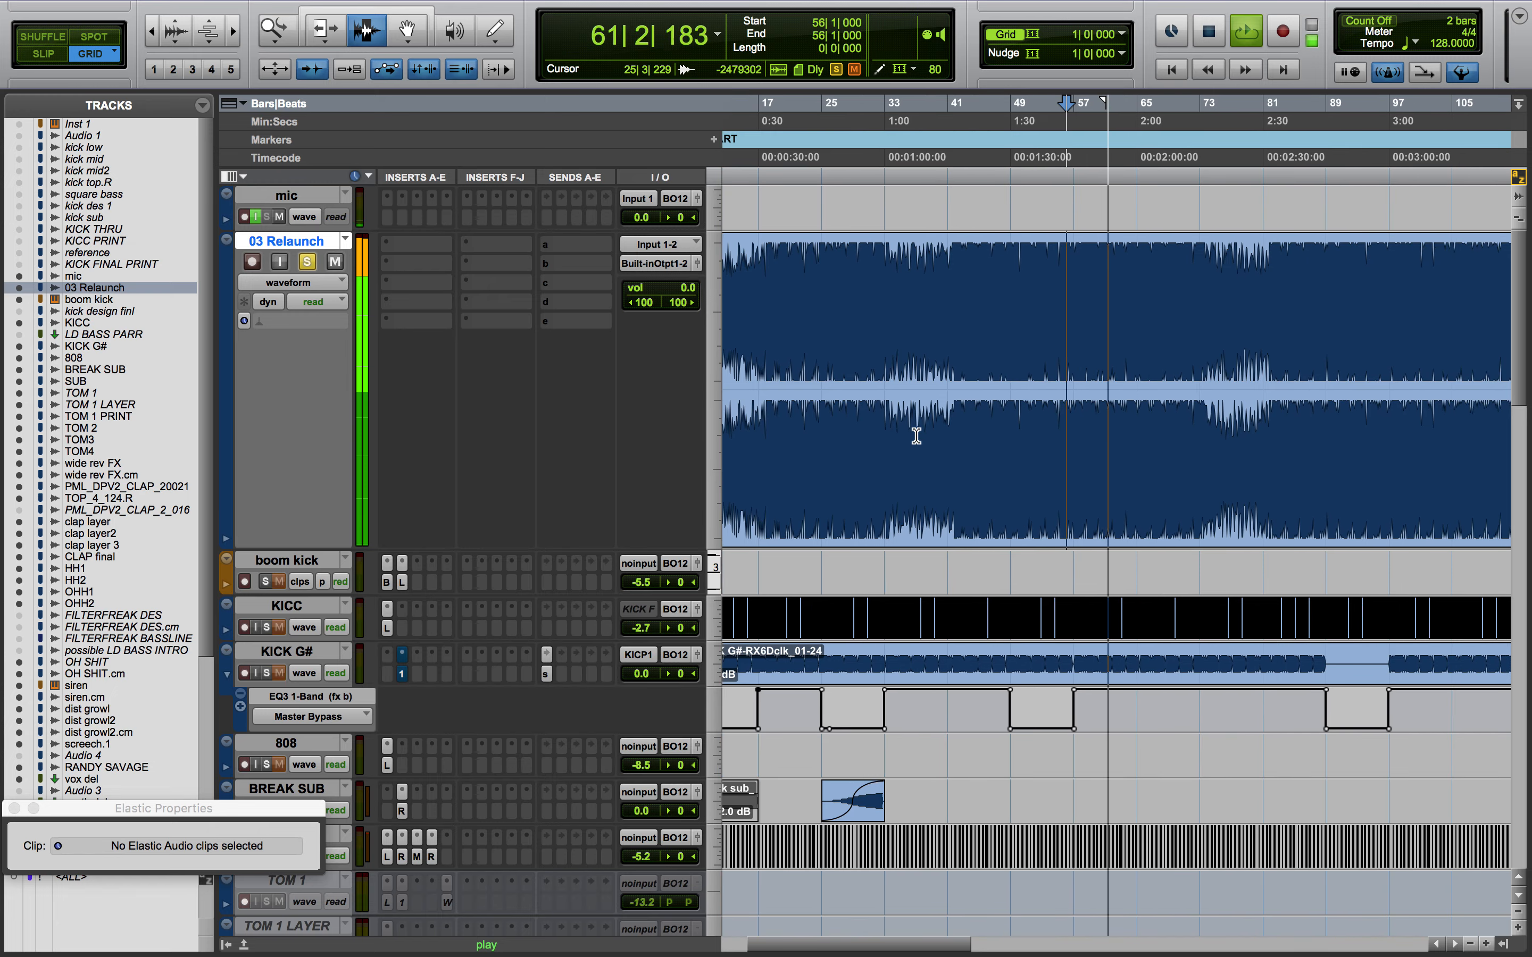
scroll(916, 435, right, 1)
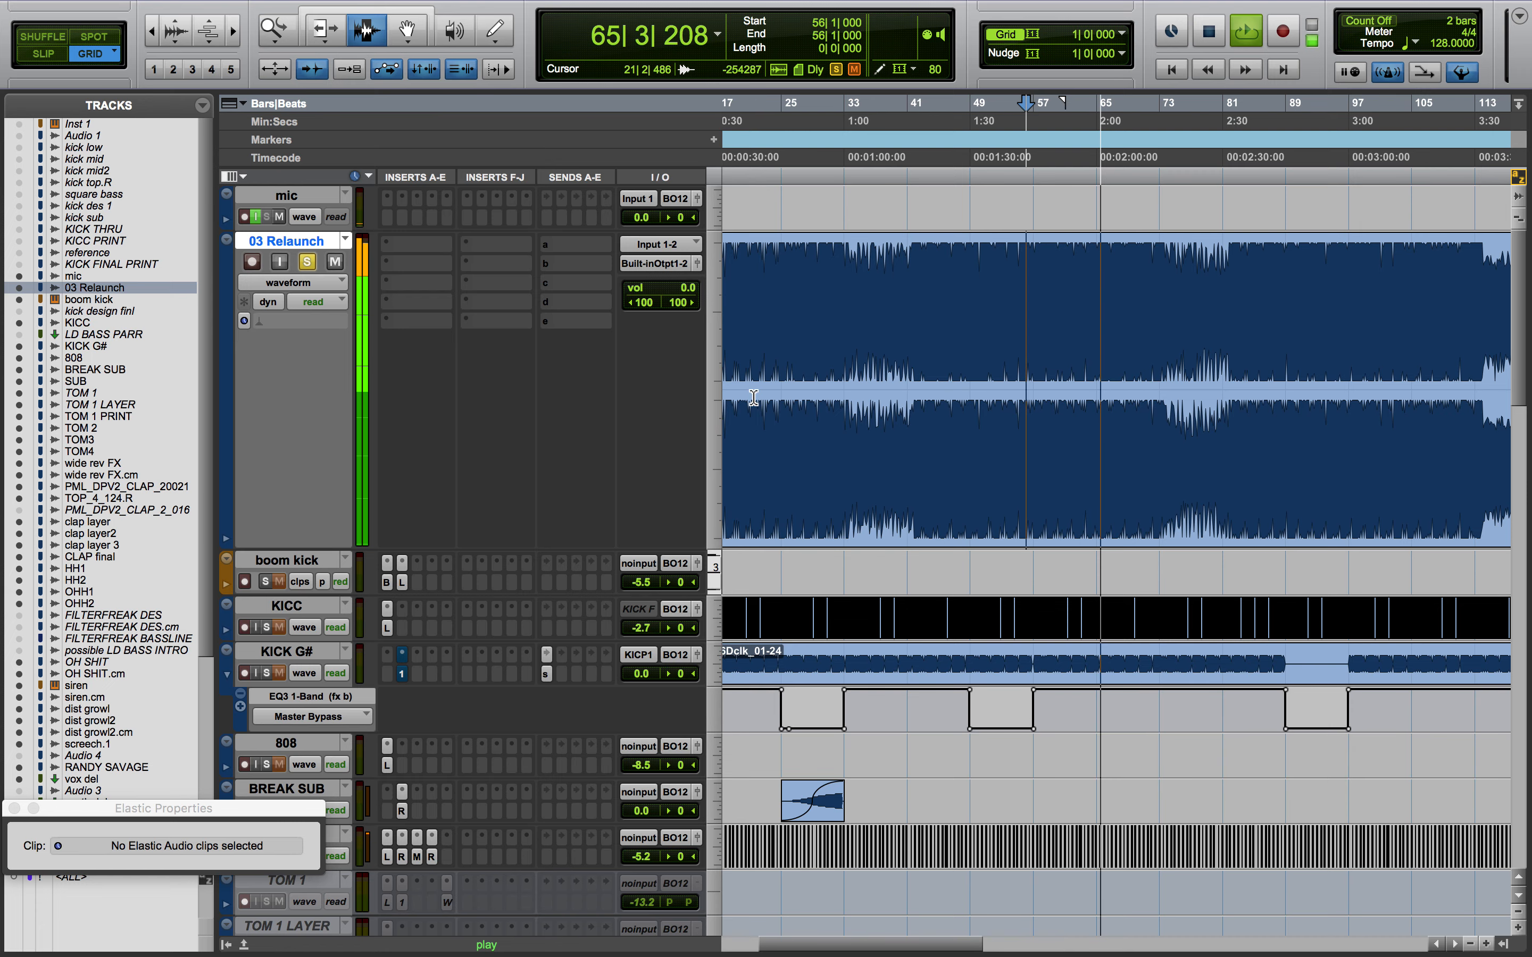
key(space)
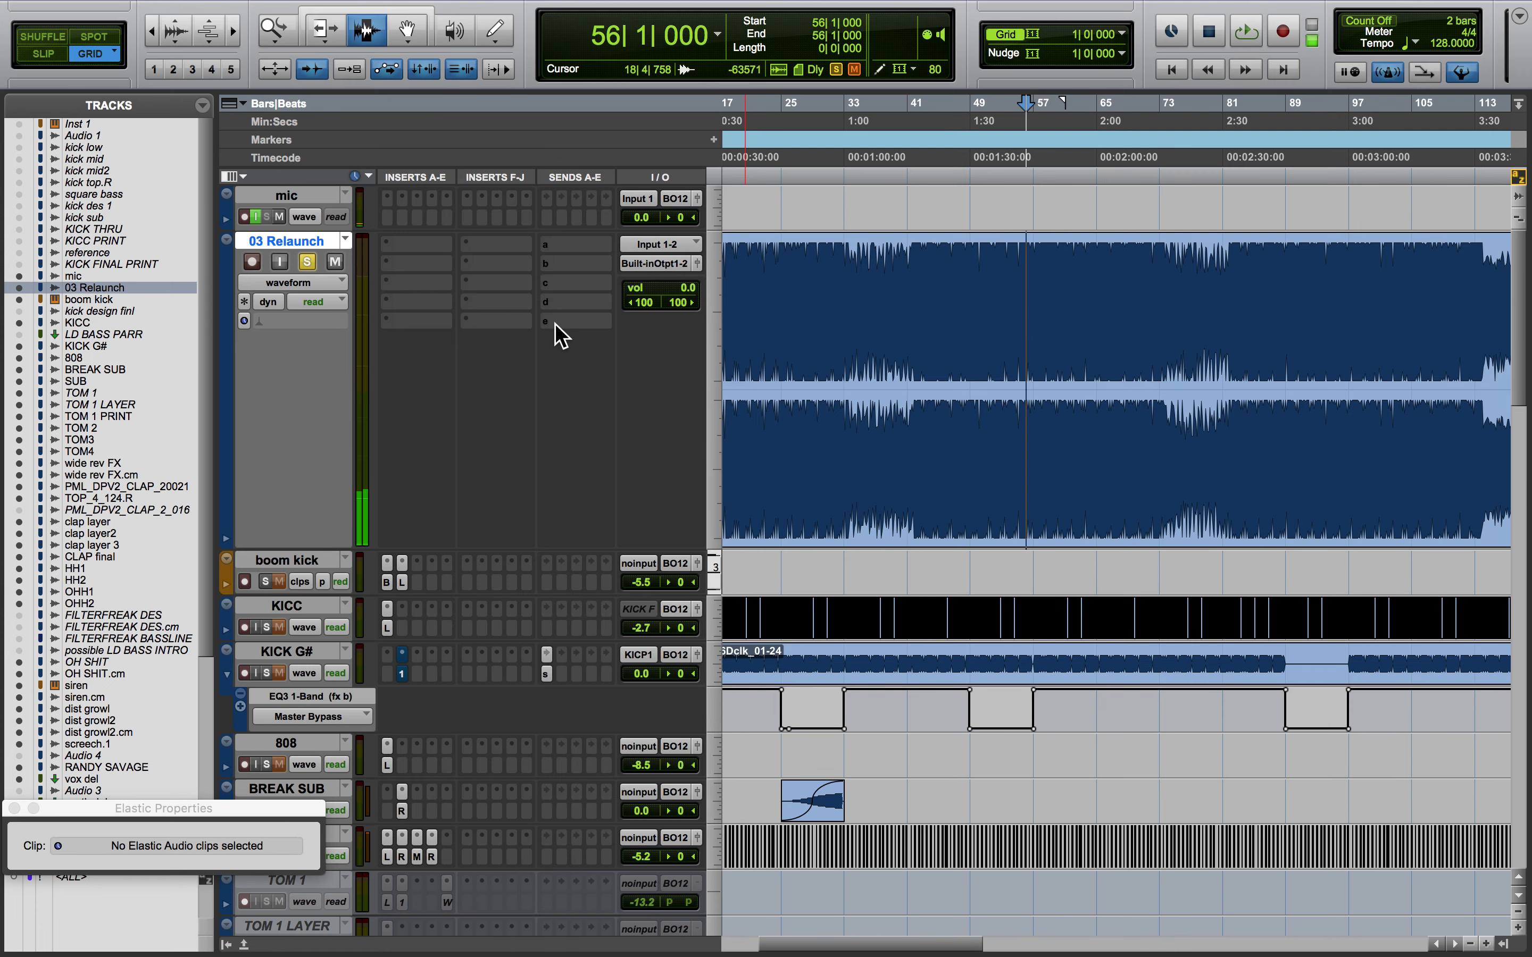
click(313, 263)
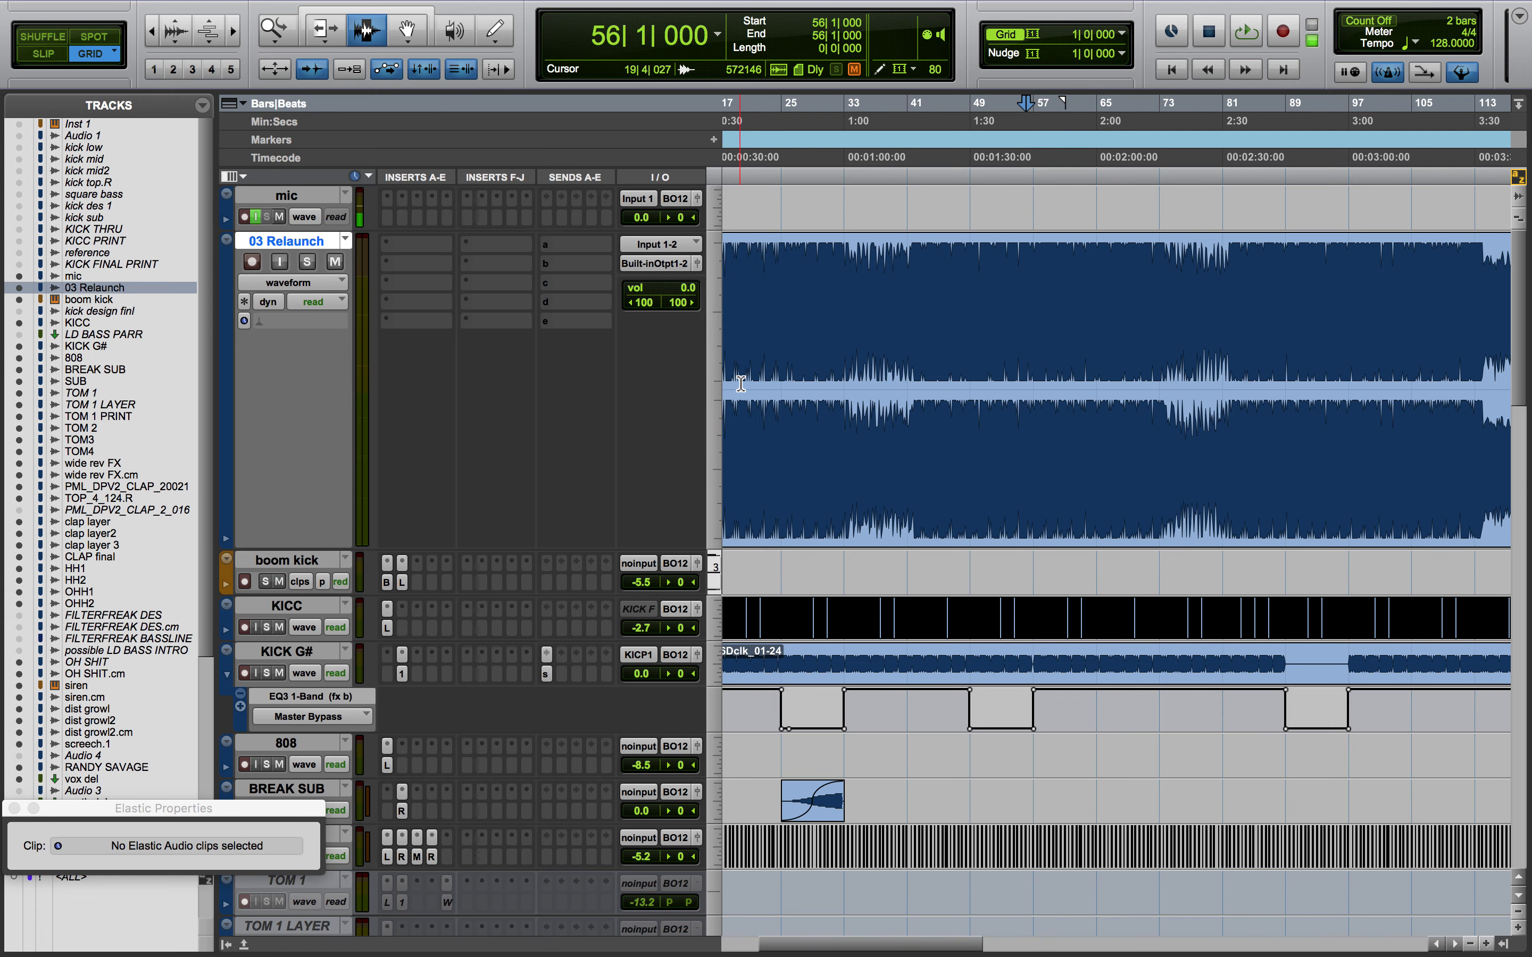
Select the whole 03 Relaunch clip, then hide the 03 Relaunch track and make it inactive
scroll(740, 384, left, 2)
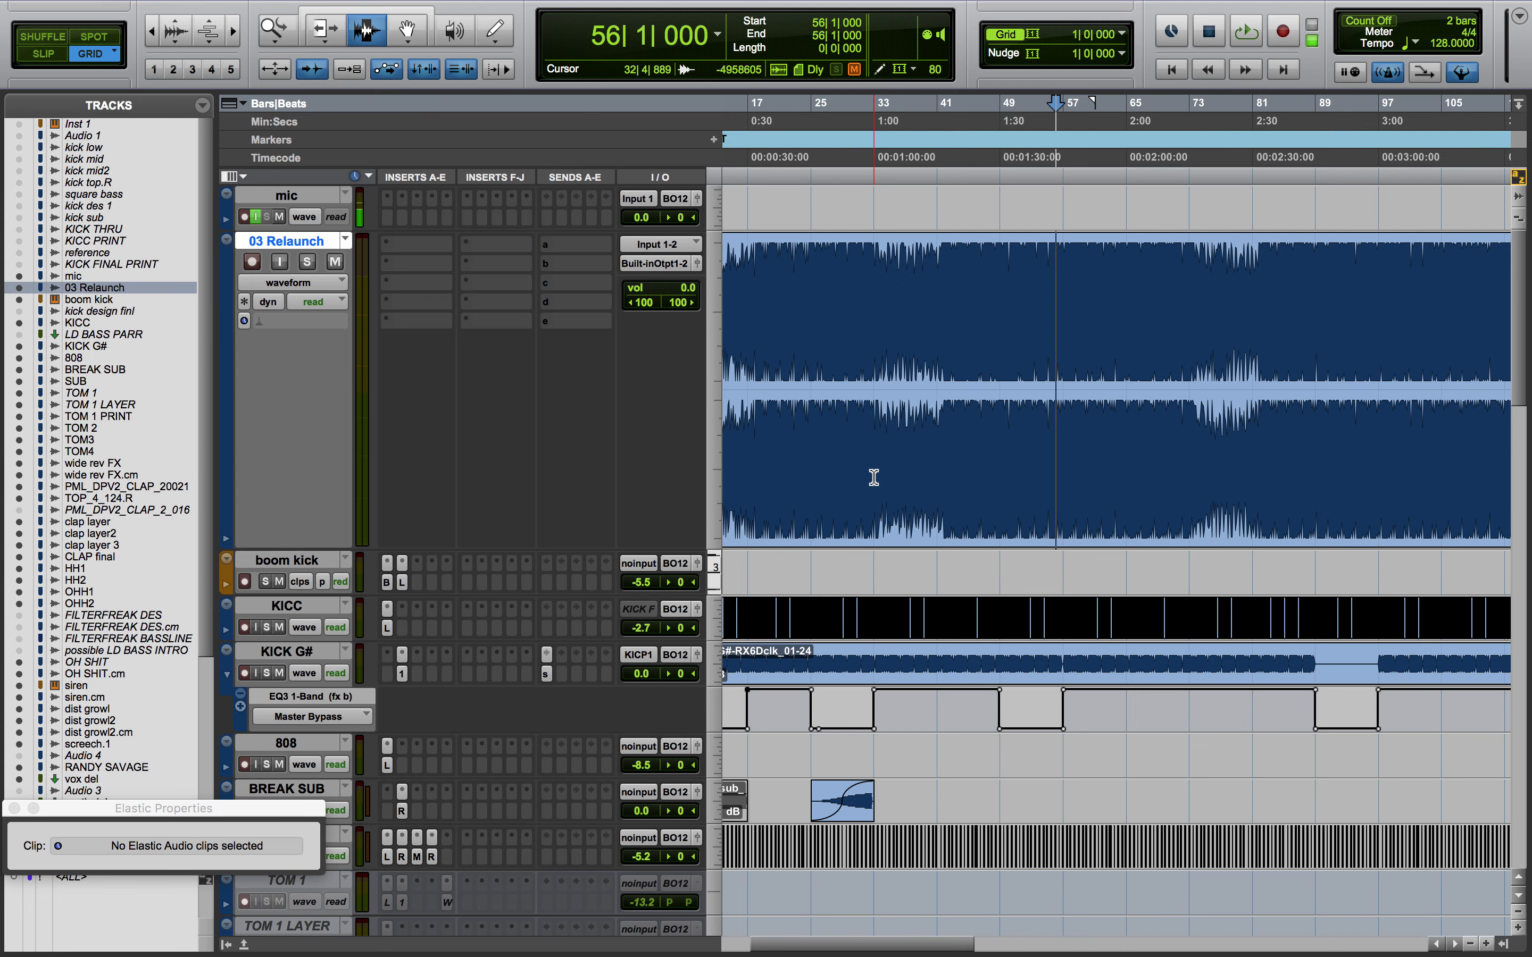
scroll(874, 478, left, 3)
scroll(873, 478, left, 2)
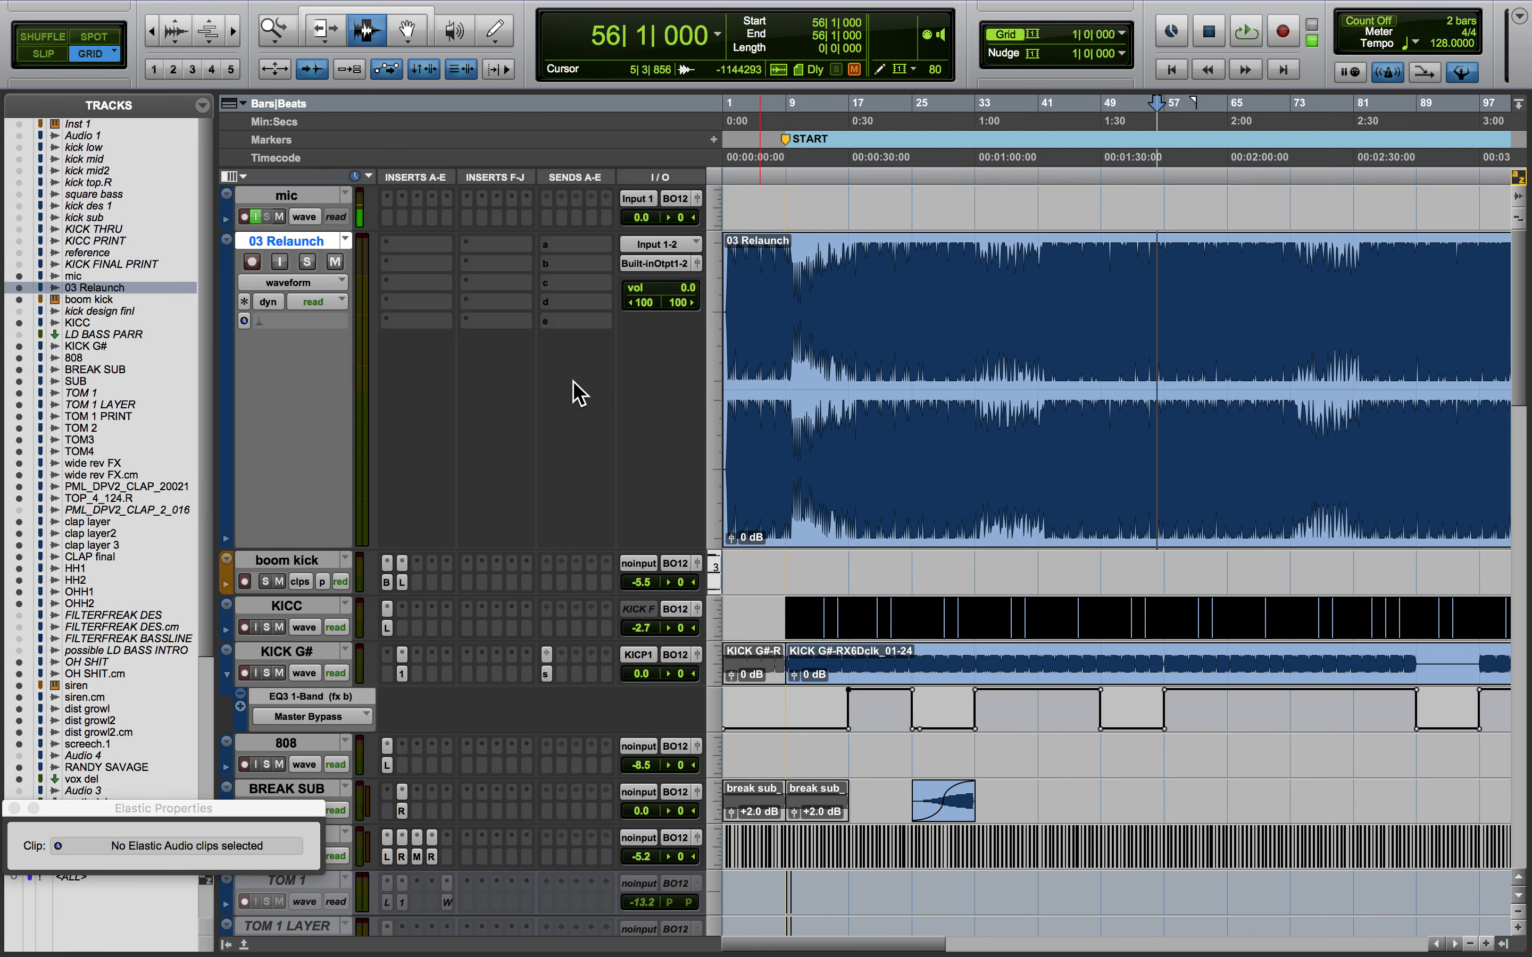
double_click(815, 383)
key(e)
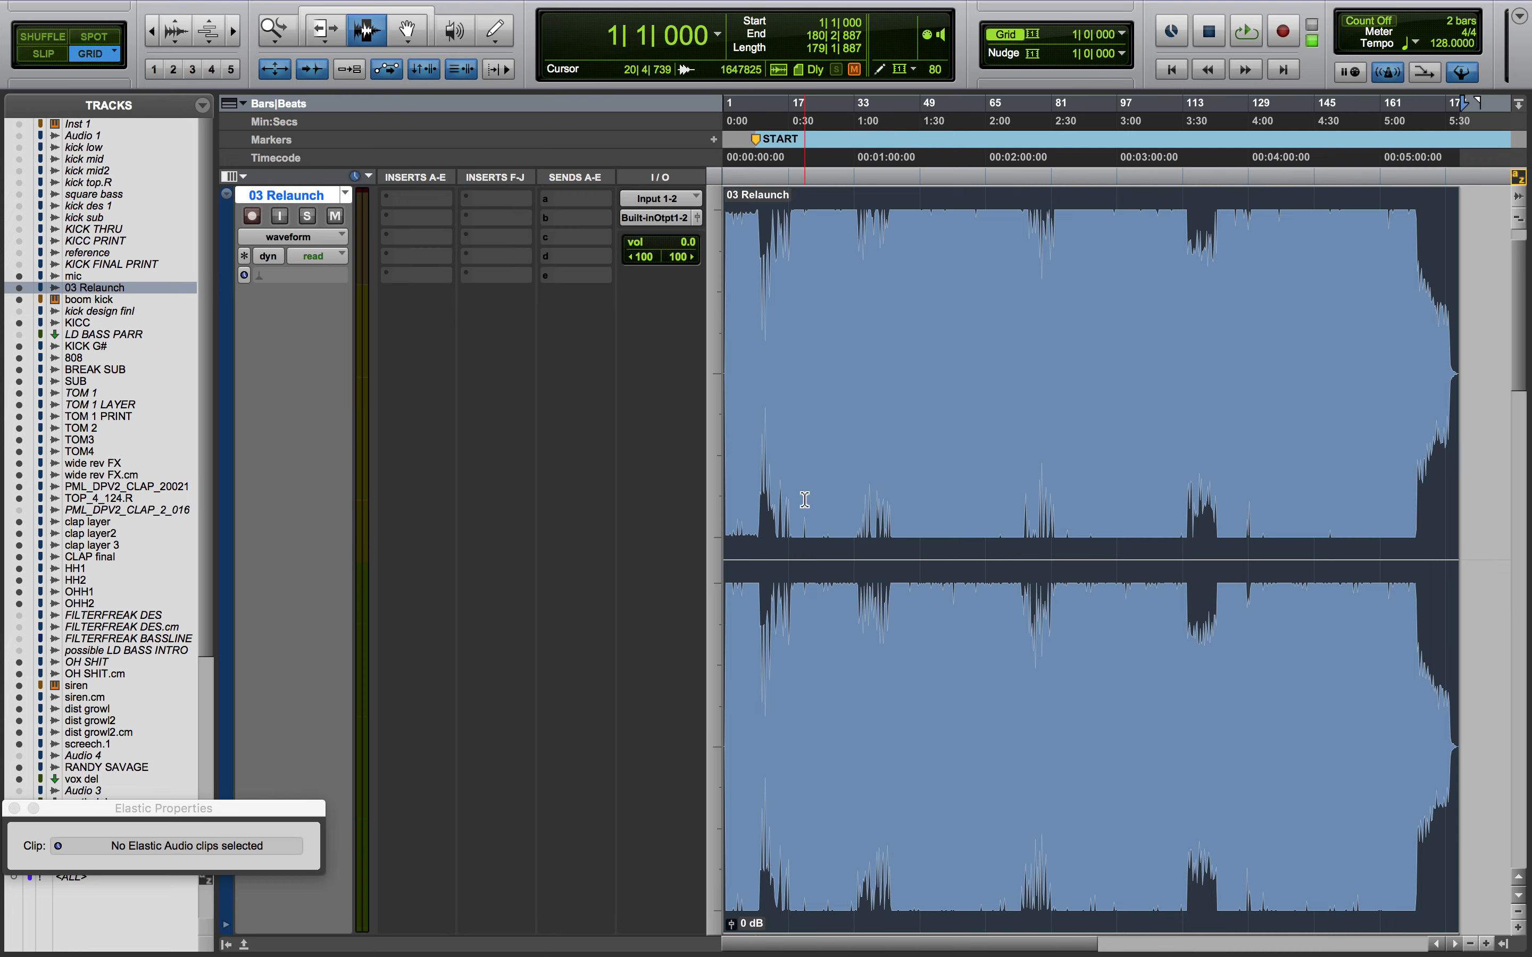
right_click(276, 194)
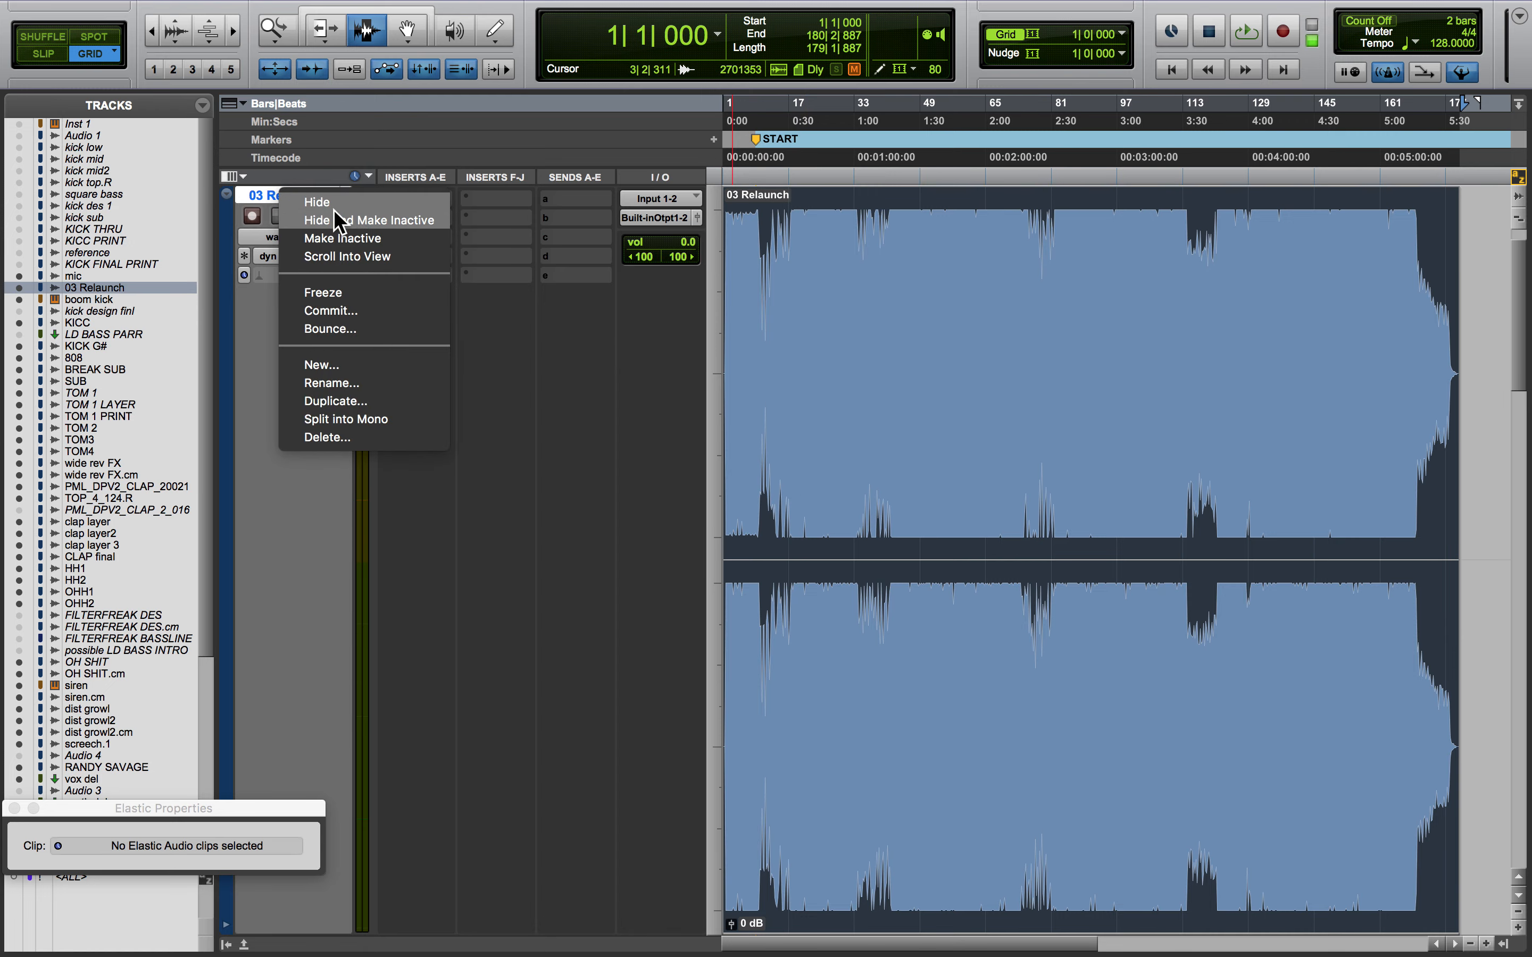
click(354, 220)
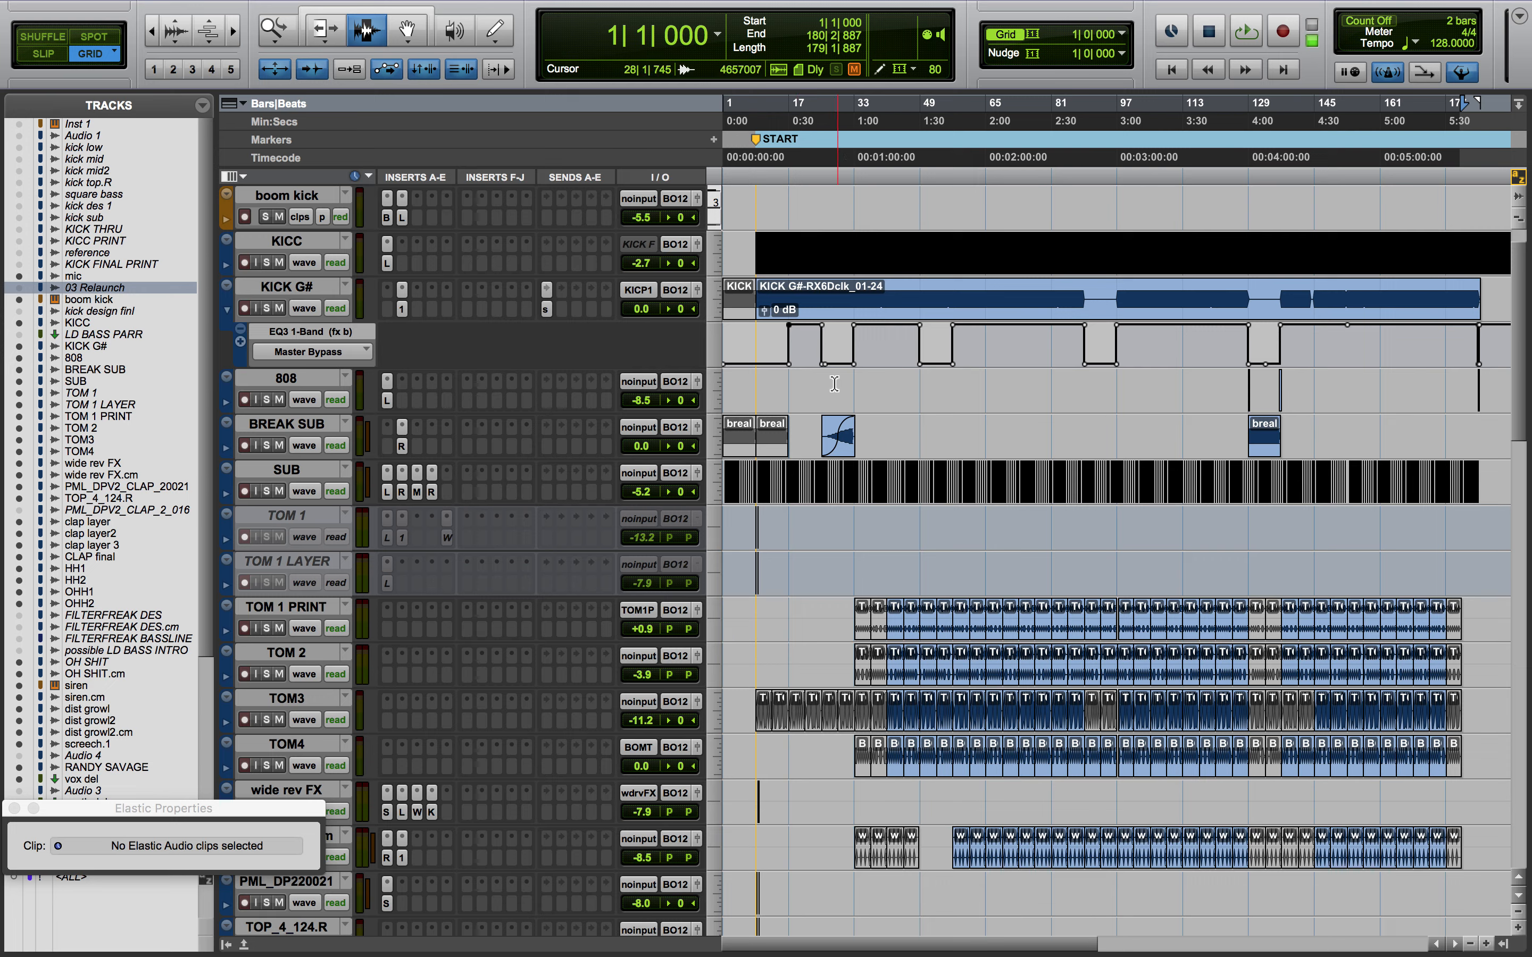
Place the edit cursor at bar 27 and inspect the kick sound choices in the boom kick track's Boom instrument
click(829, 350)
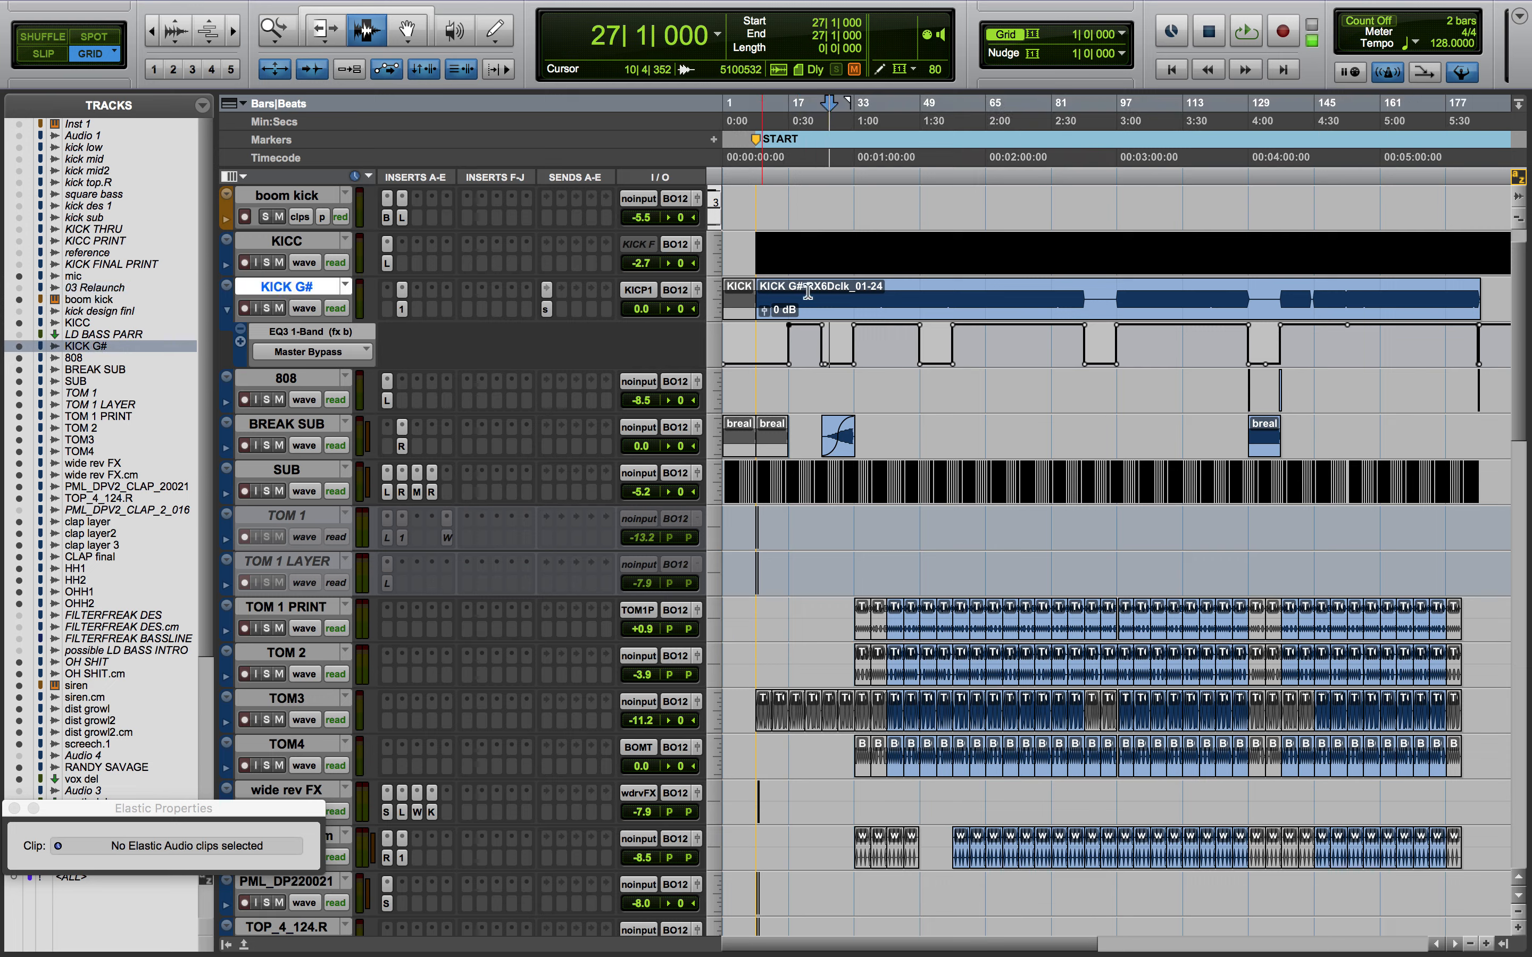
click(387, 217)
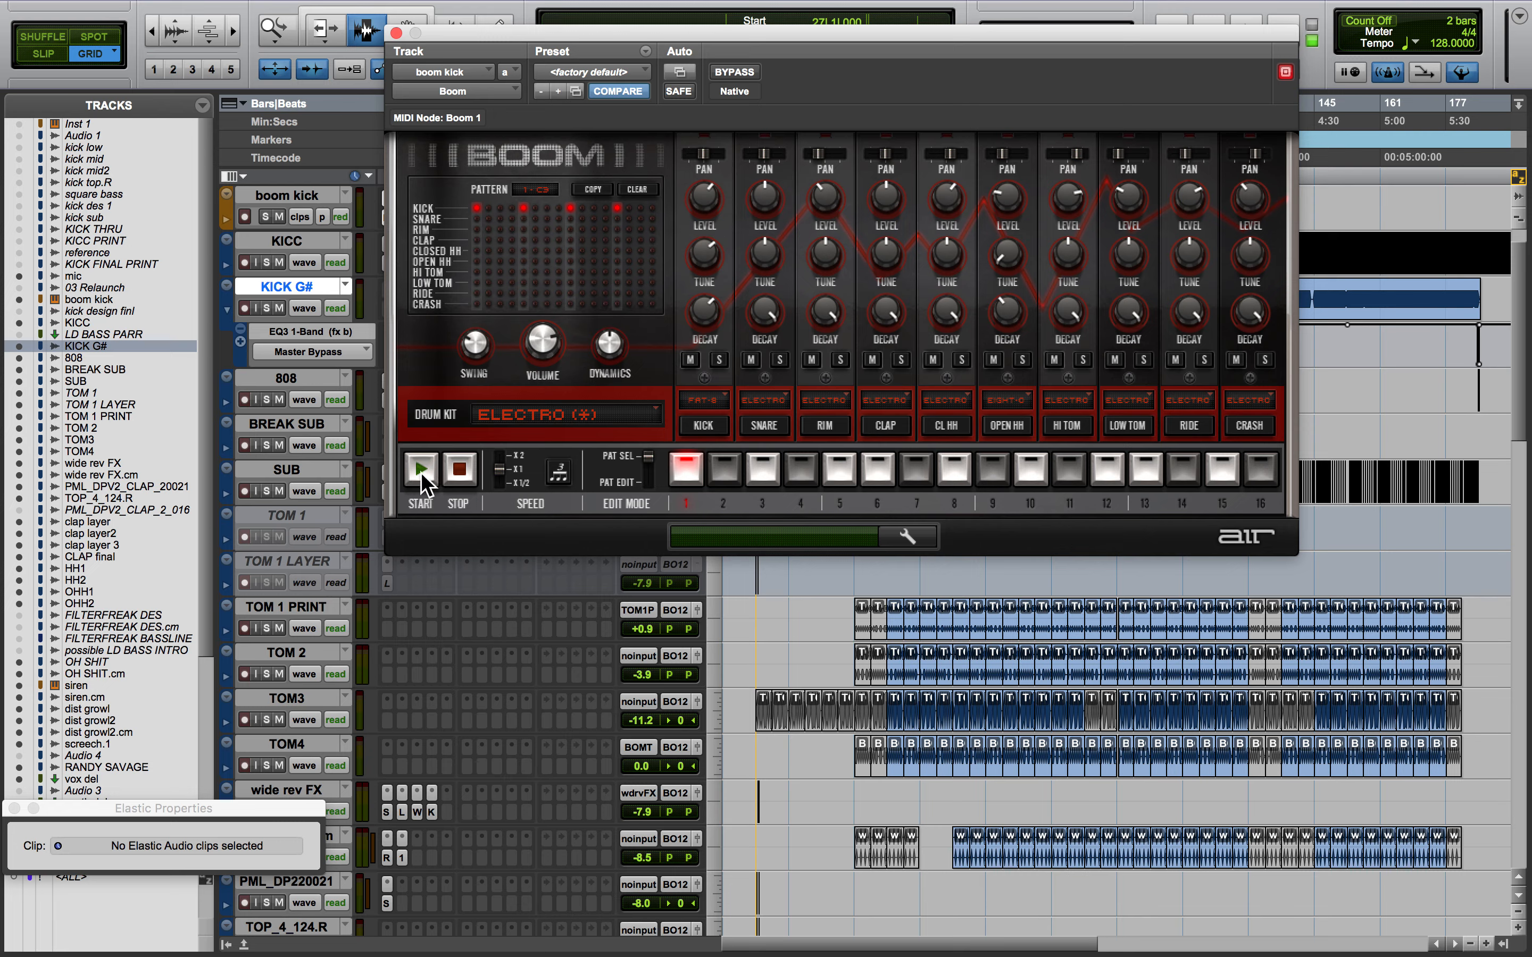
click(715, 402)
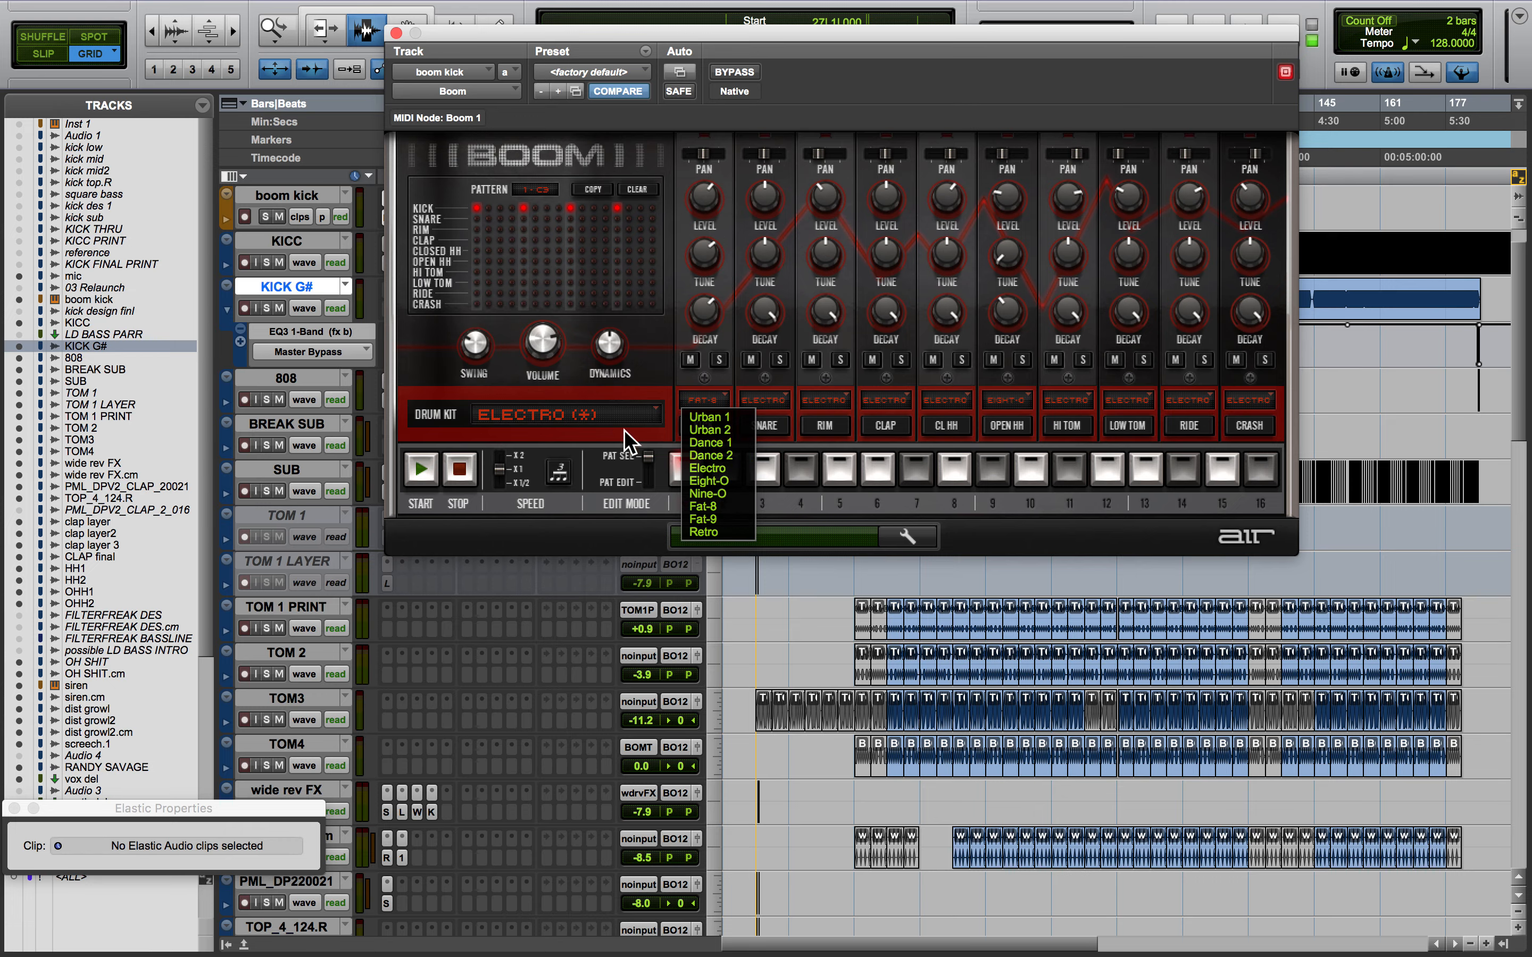
click(634, 447)
click(396, 33)
Audition the soloed boom kick track with the Boom instrument's drum pattern running, then stop it and clear the solo
key(space)
key(space)
click(266, 216)
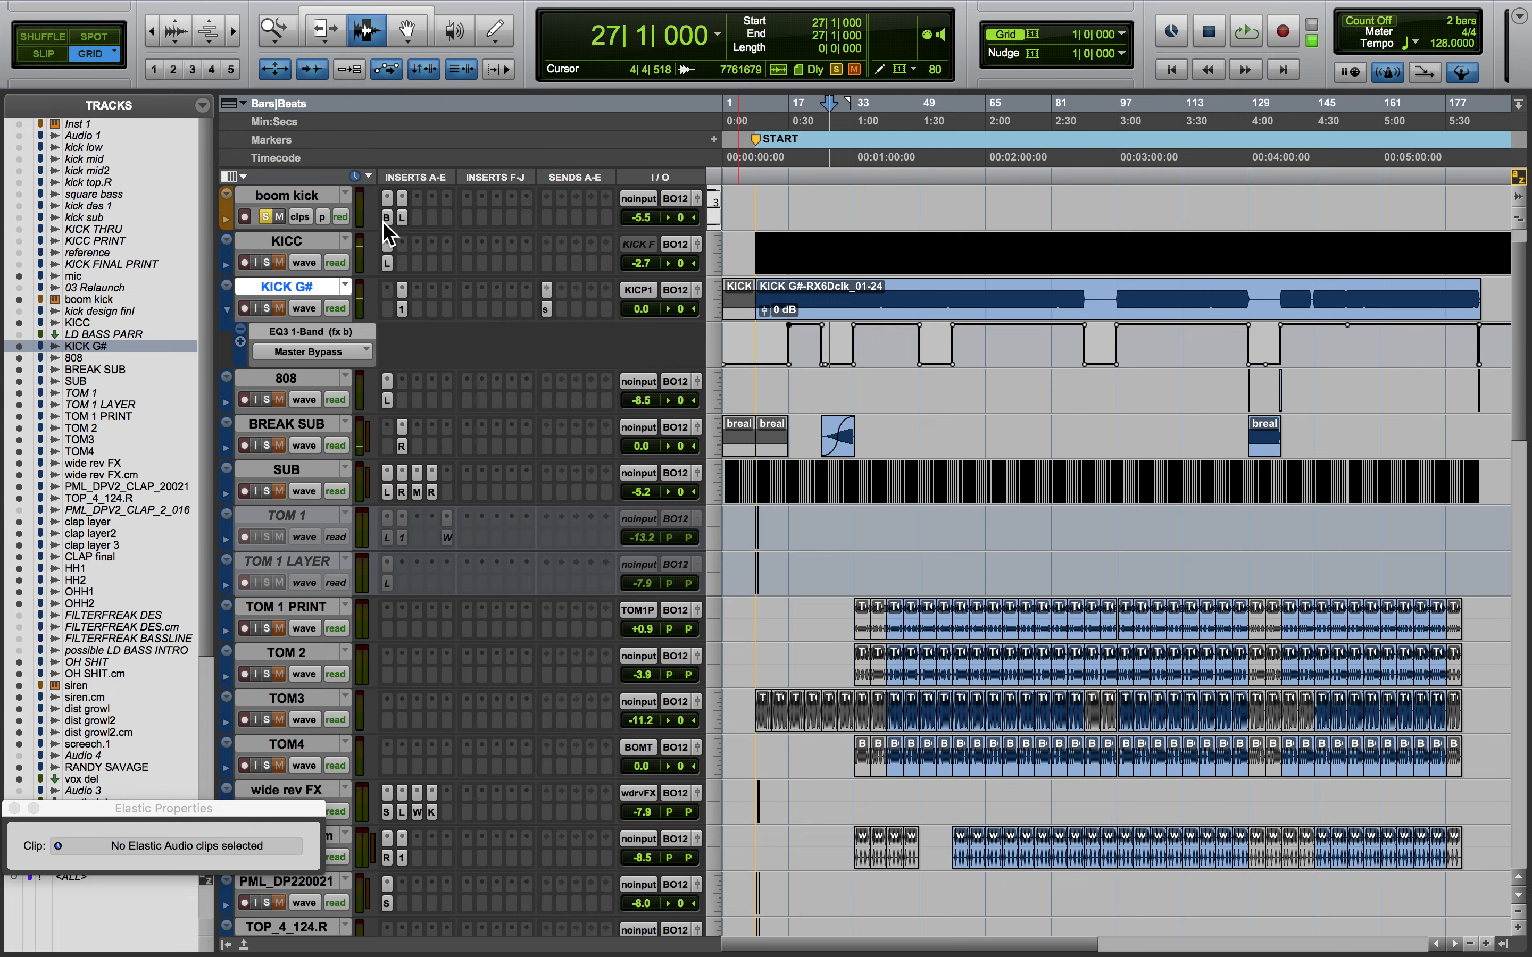
click(386, 219)
click(418, 472)
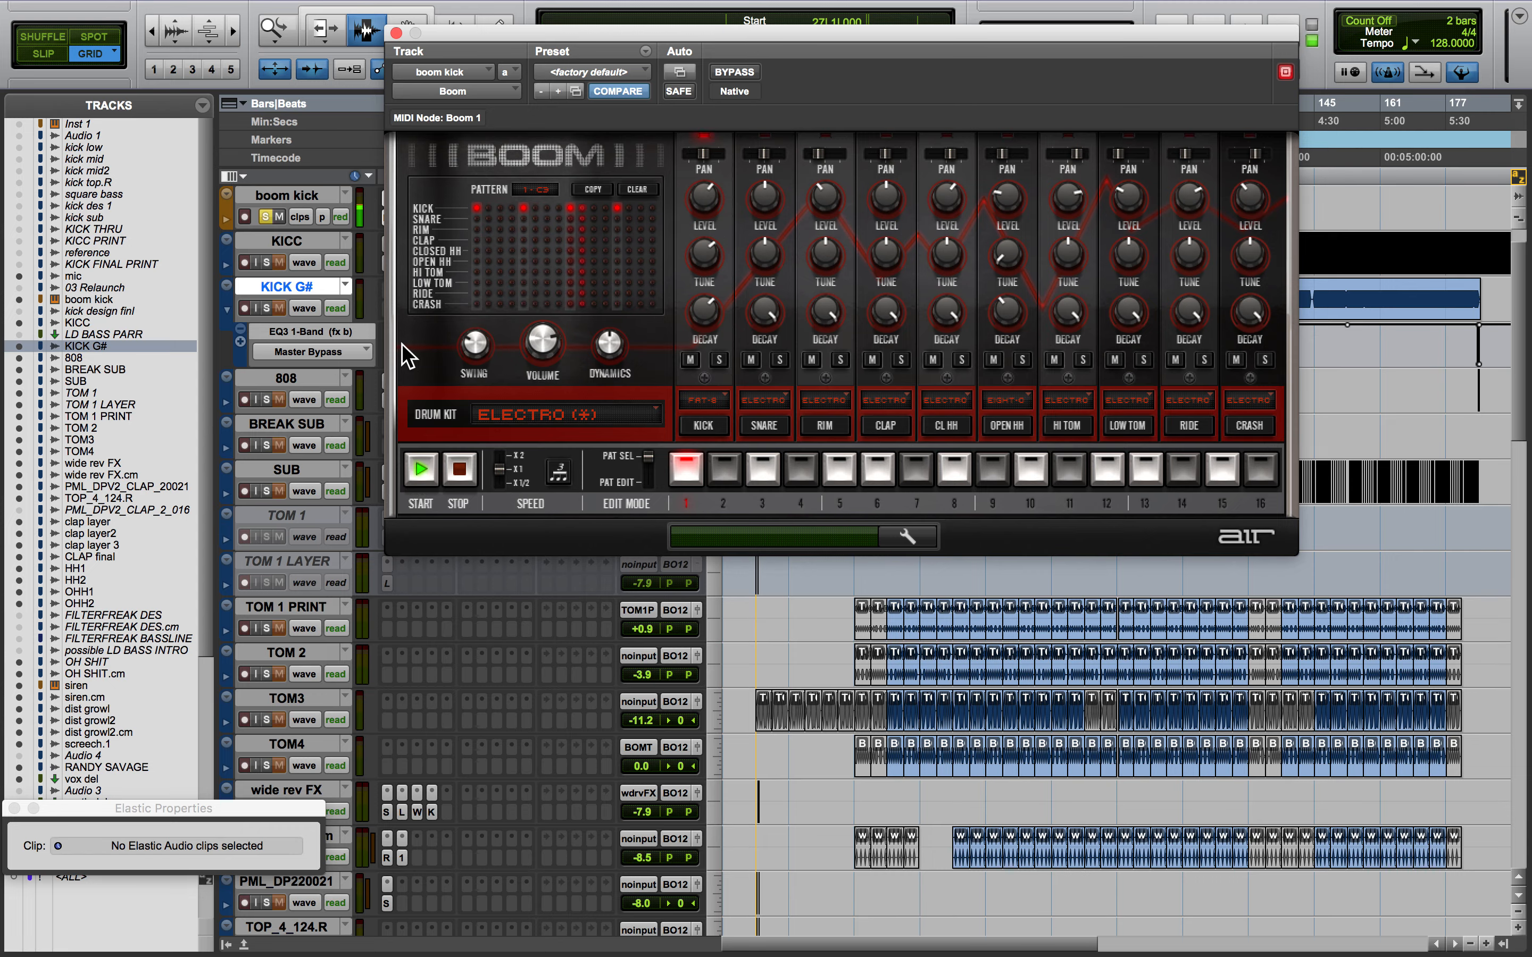
click(396, 33)
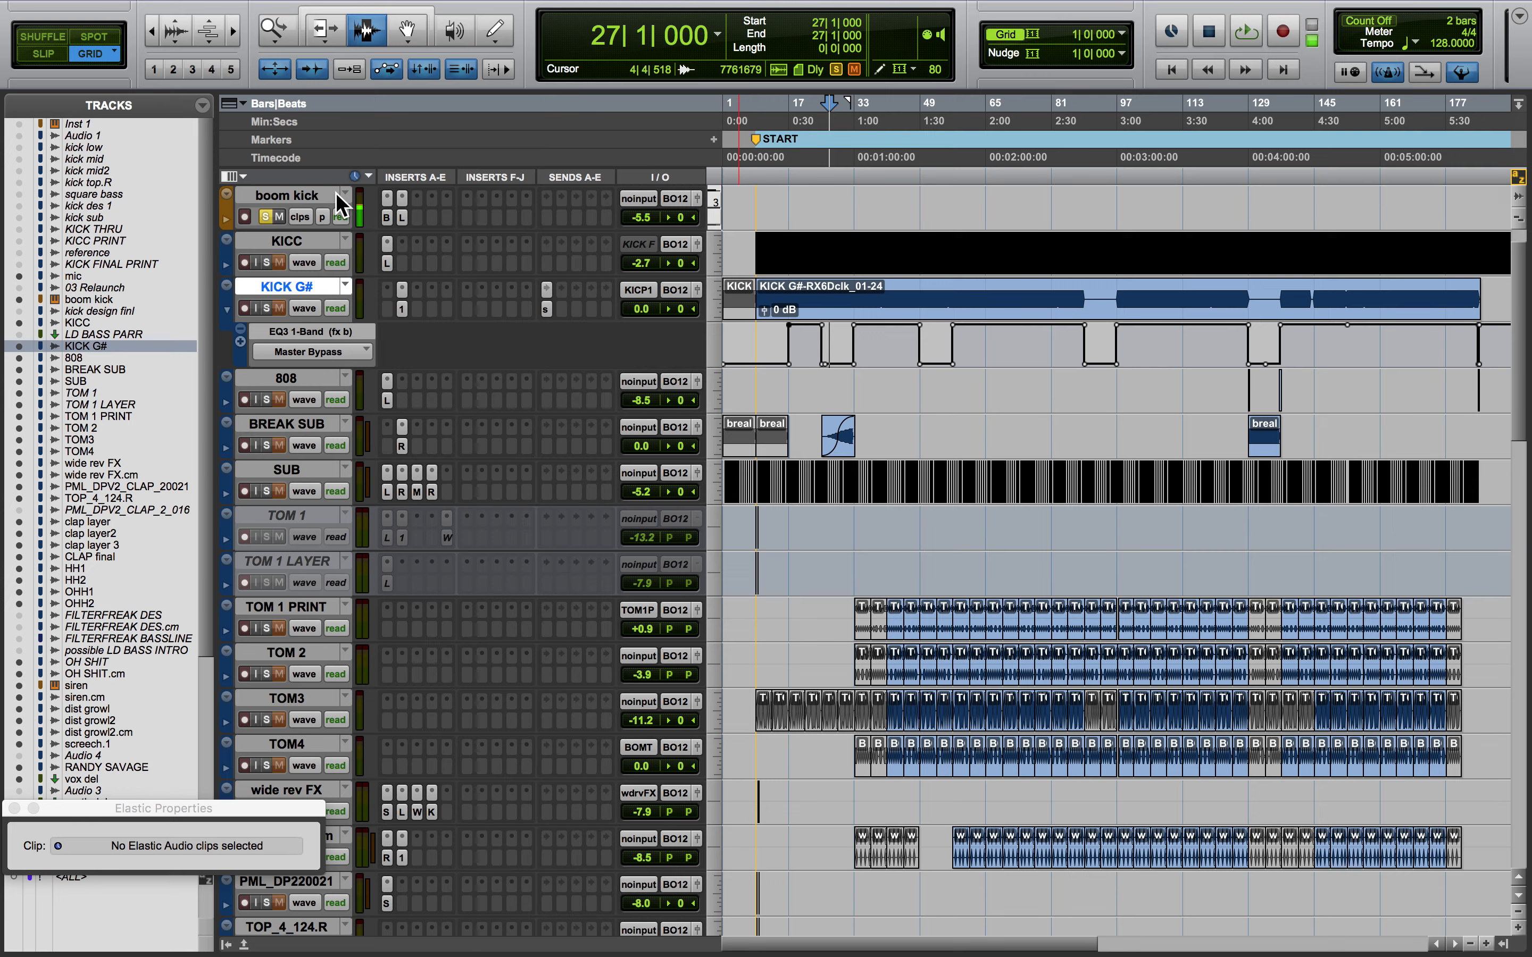
key(space)
key(space)
click(266, 217)
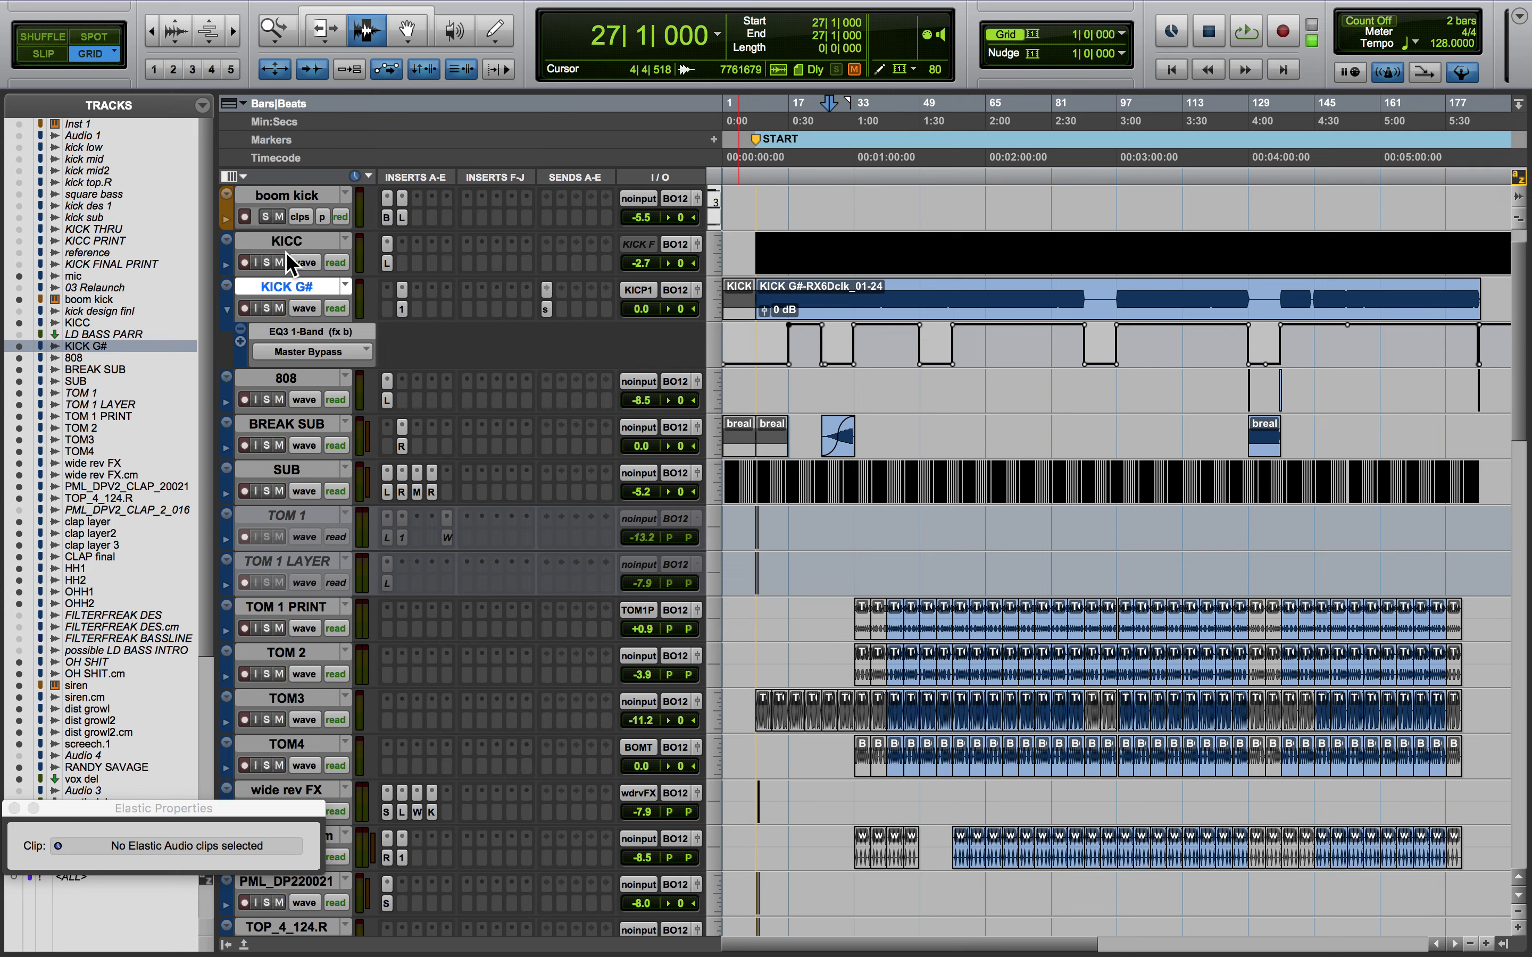
Enlarge the KICC track, examine its individual kick clips around bar 27, and inspect the settings of its Lo-Fi insert
click(306, 241)
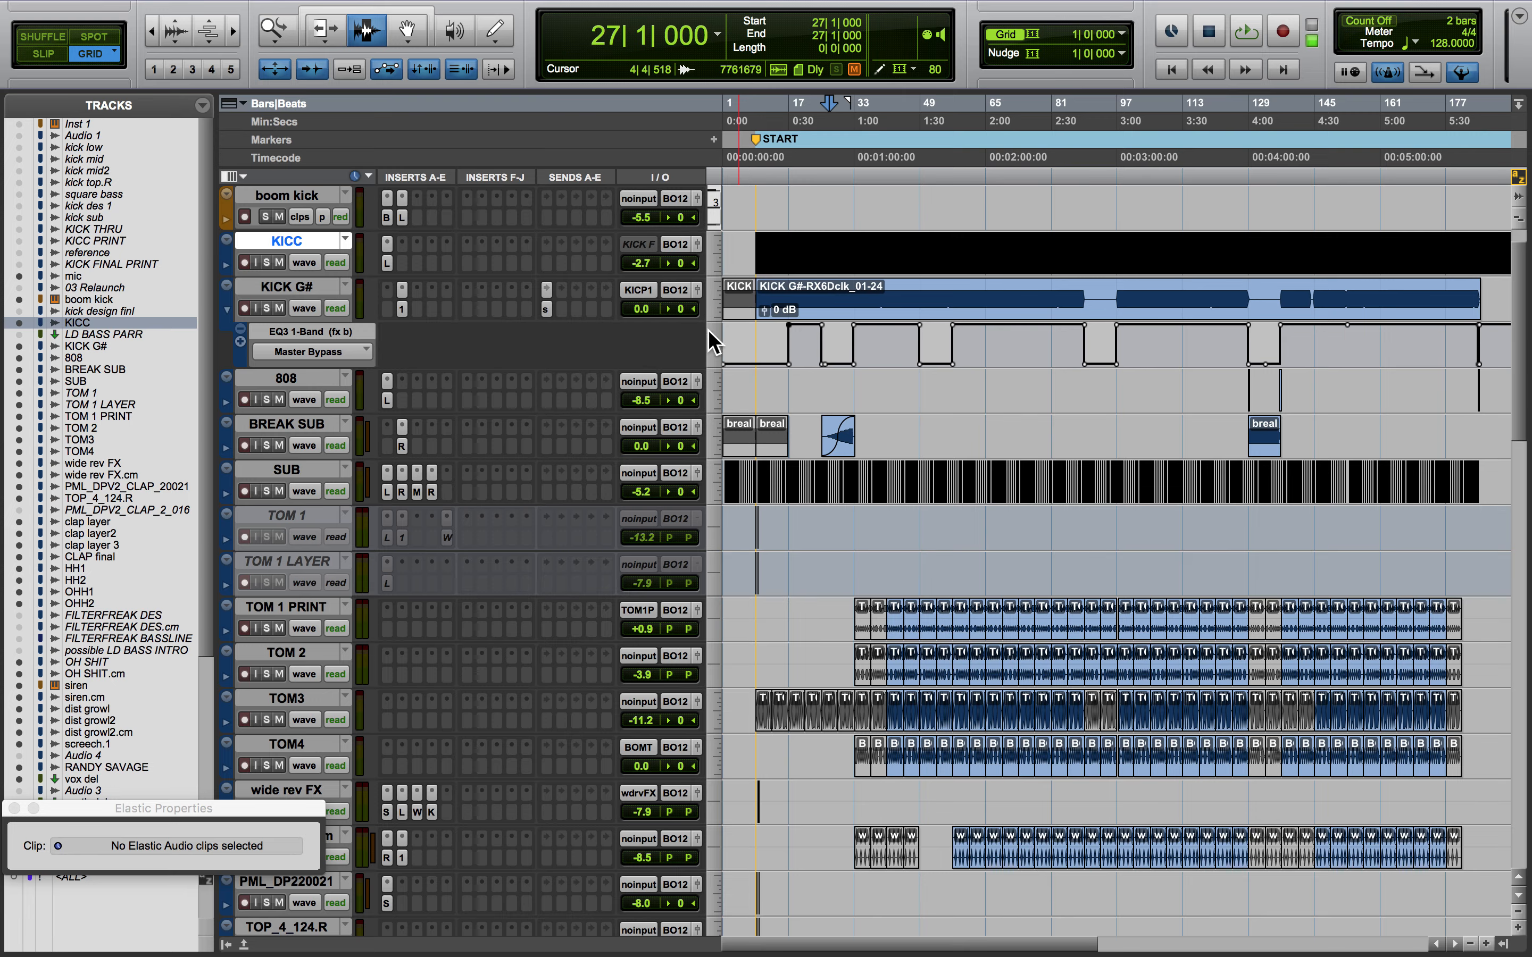
key(ctrl+Up)
key(ctrl+Up)
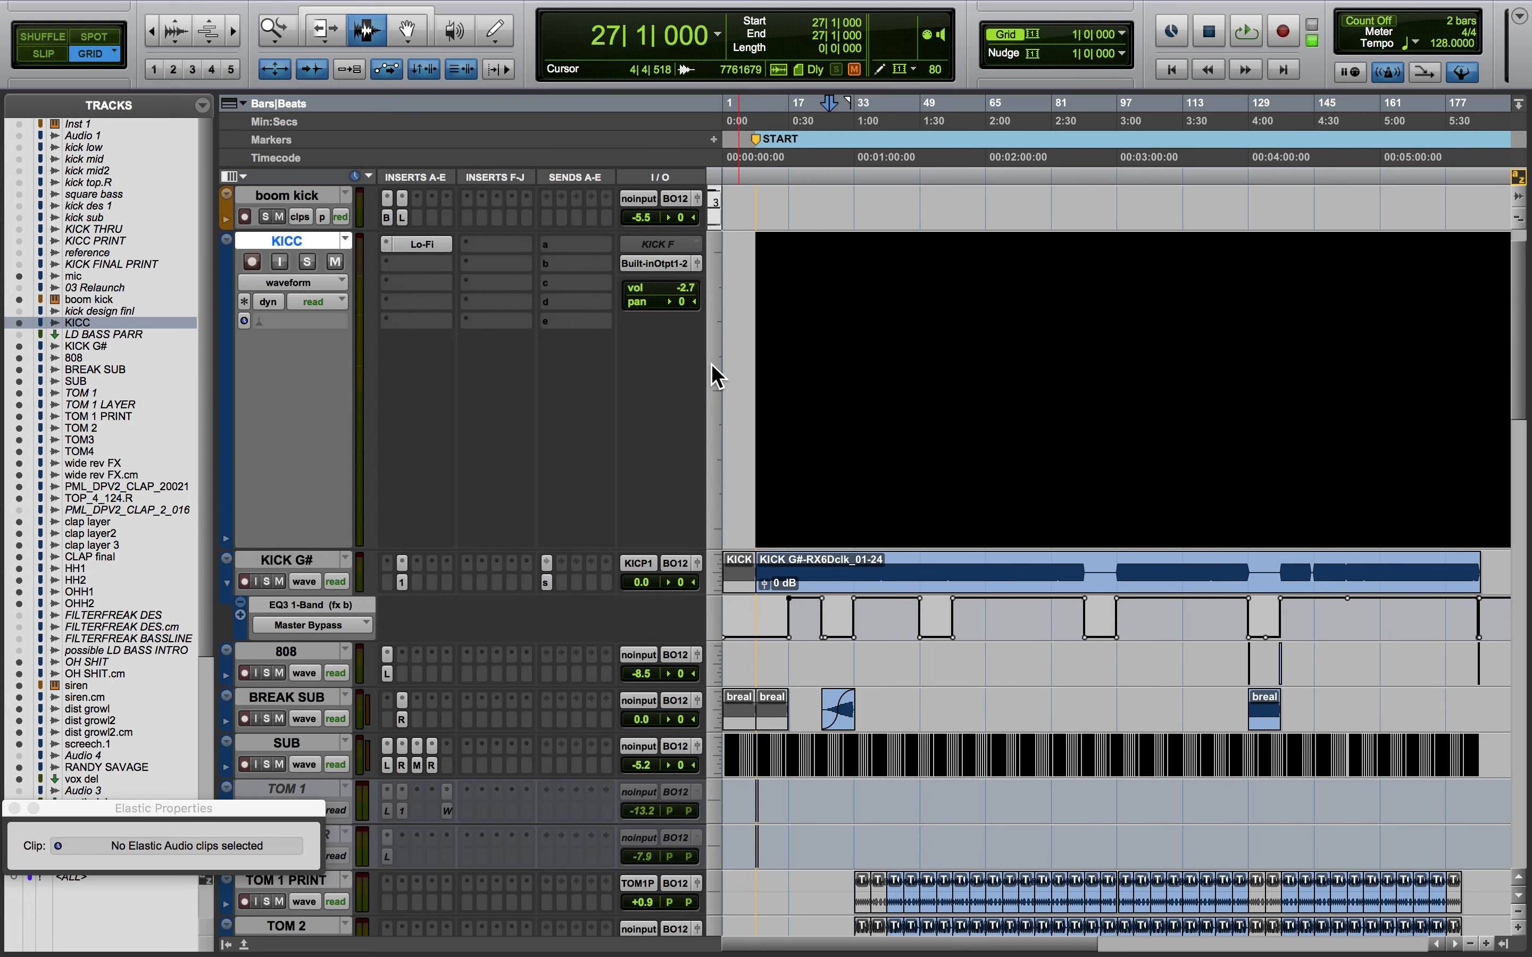
key(ctrl+Down)
key(ctrl+Down)
key(super+bracketright)
key(super+bracketright)
key(super+bracketright)
key(super+bracketright)
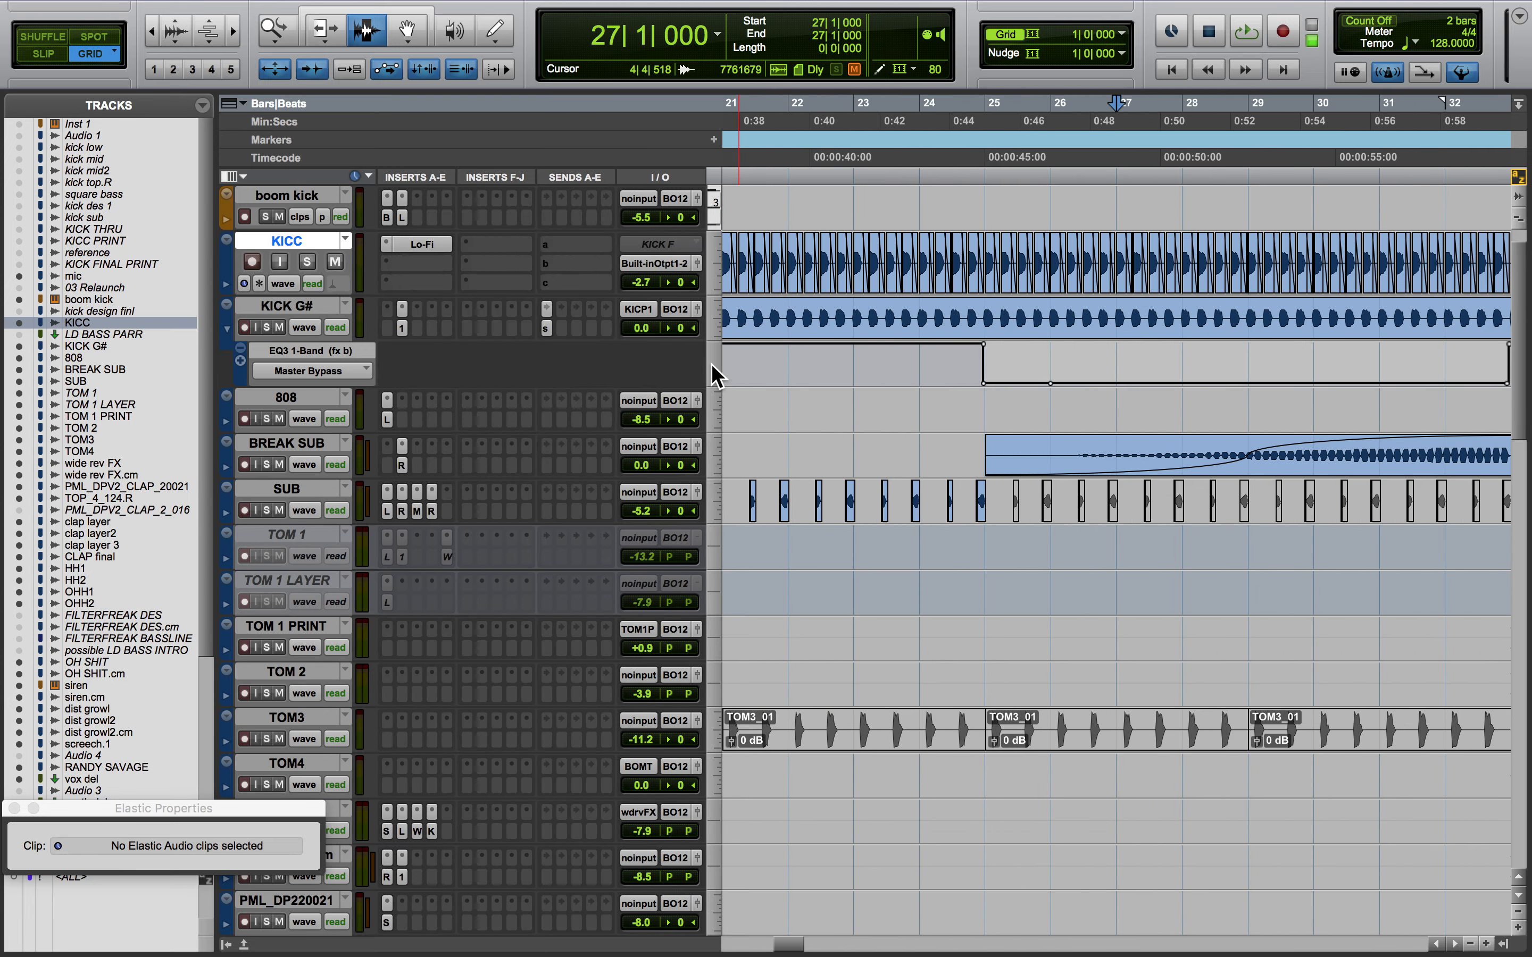
key(super+bracketright)
key(super+bracketright)
key(super+bracketright)
key(super+bracketright)
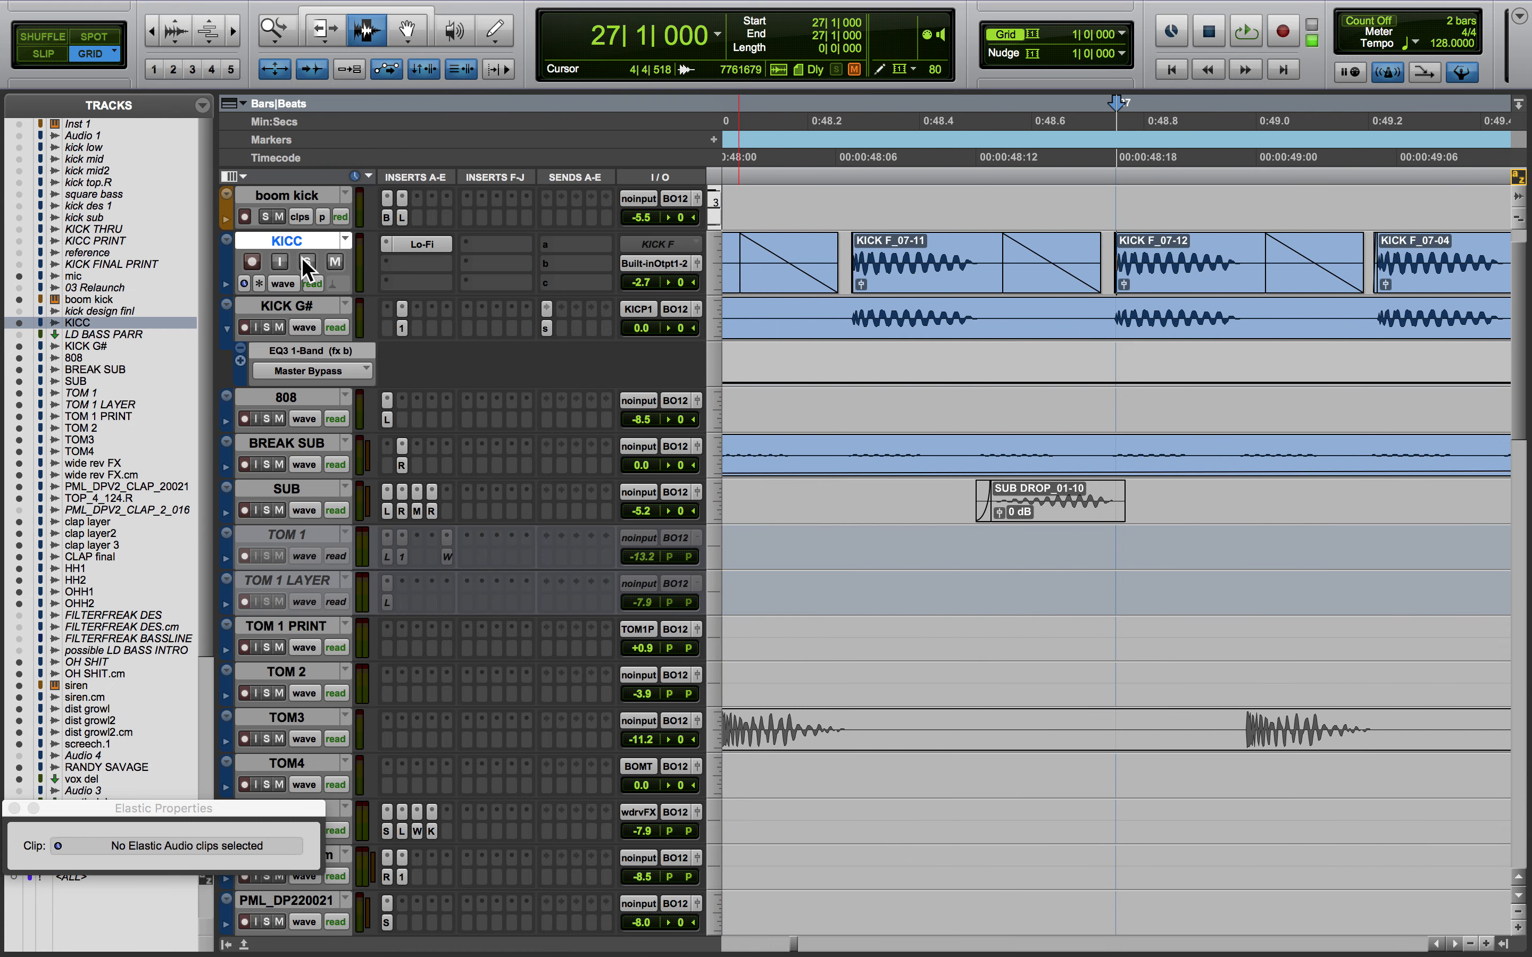
click(419, 244)
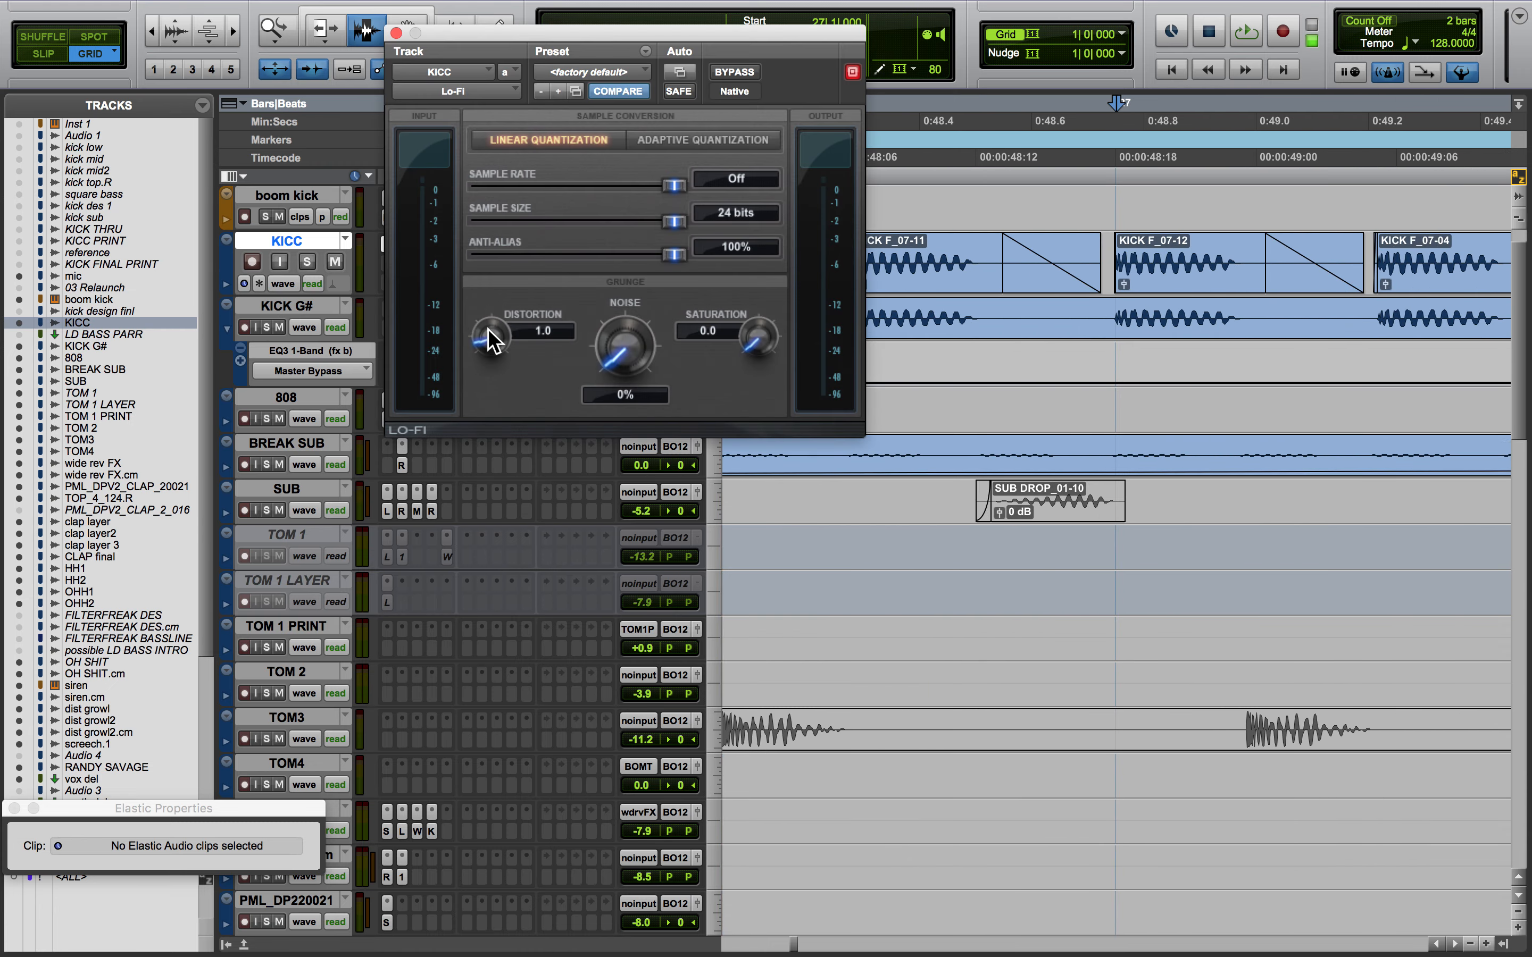
click(395, 33)
Audition the KICC track on its own from bar 27, stop playback and clear the solo
click(307, 261)
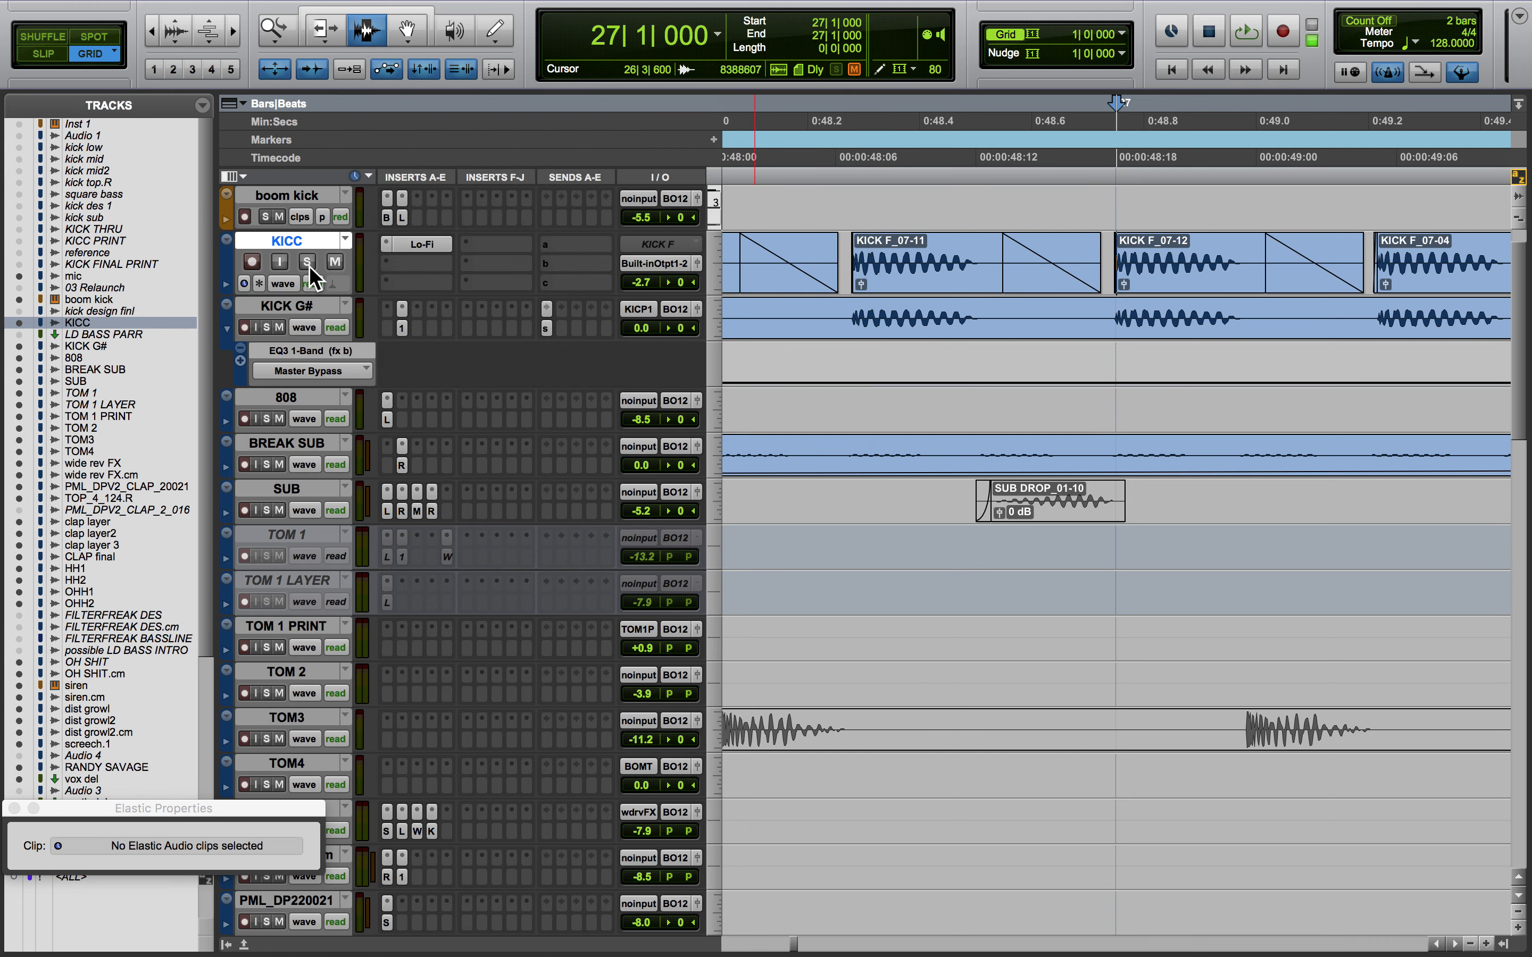
key(space)
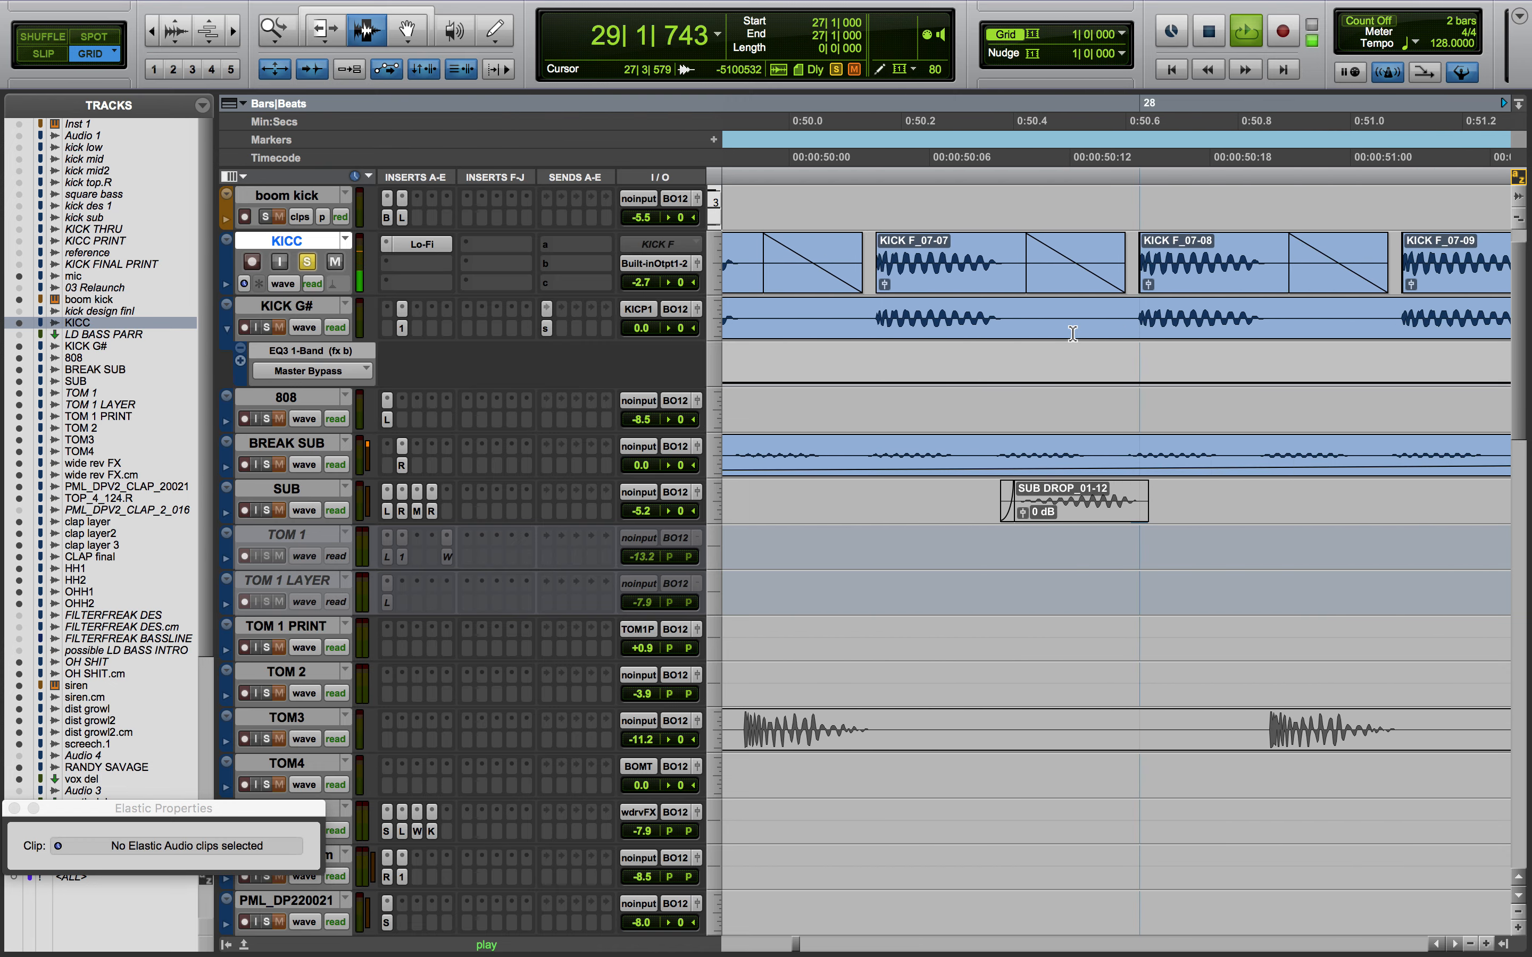
key(space)
click(307, 263)
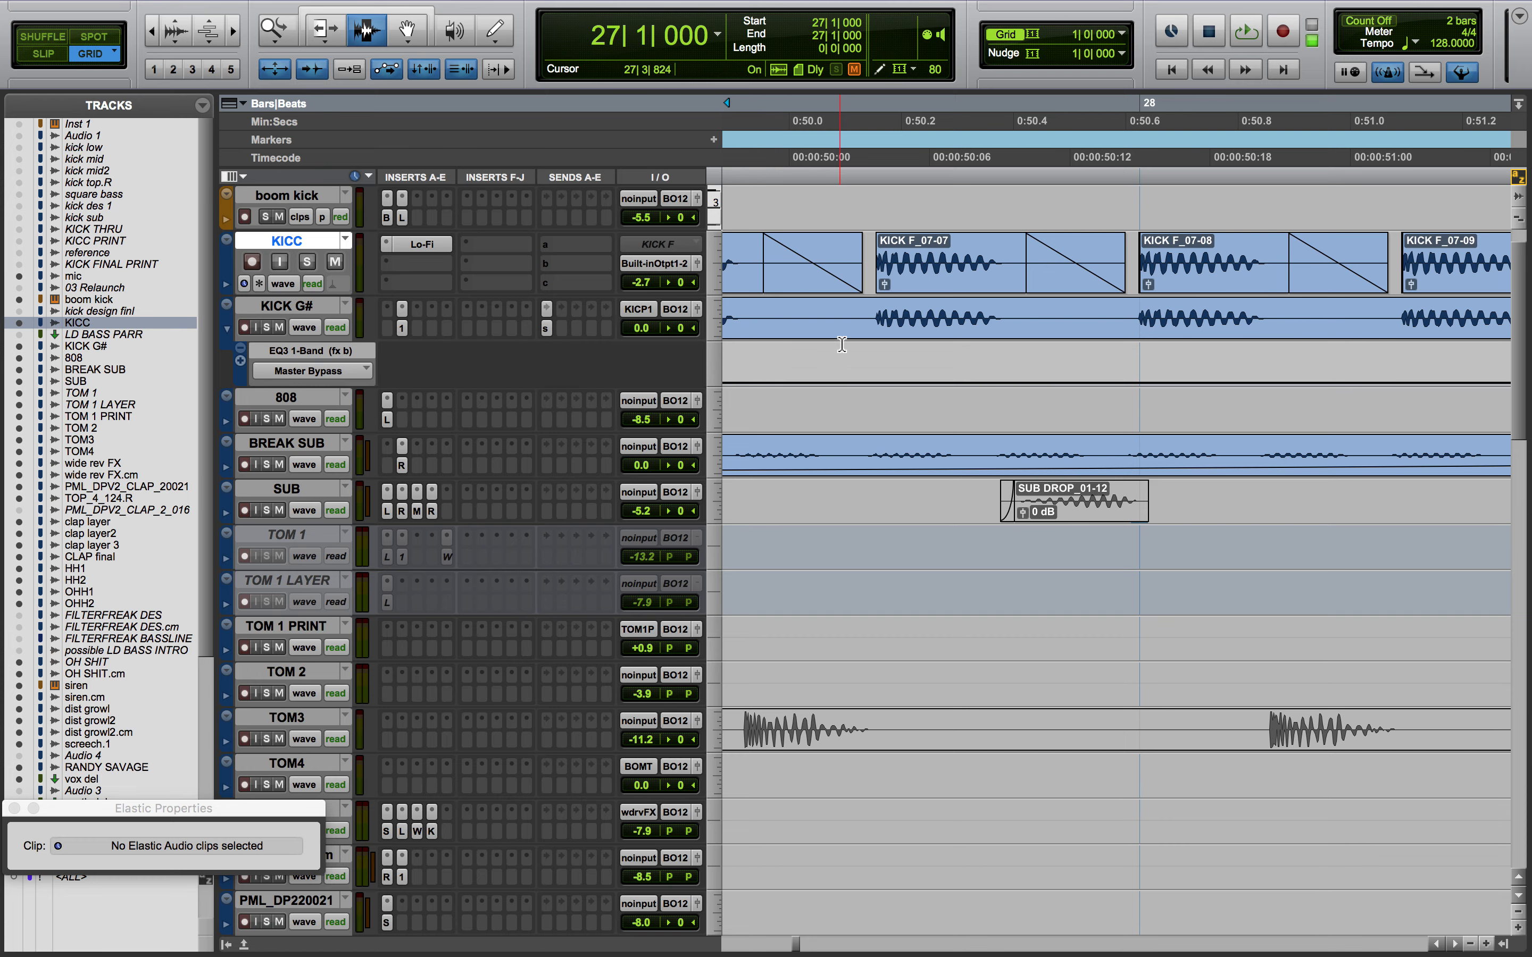
Increase the KICK G# track's height and select its entire long clip that spans bar 27
scroll(843, 345, left, 5)
scroll(843, 344, left, 3)
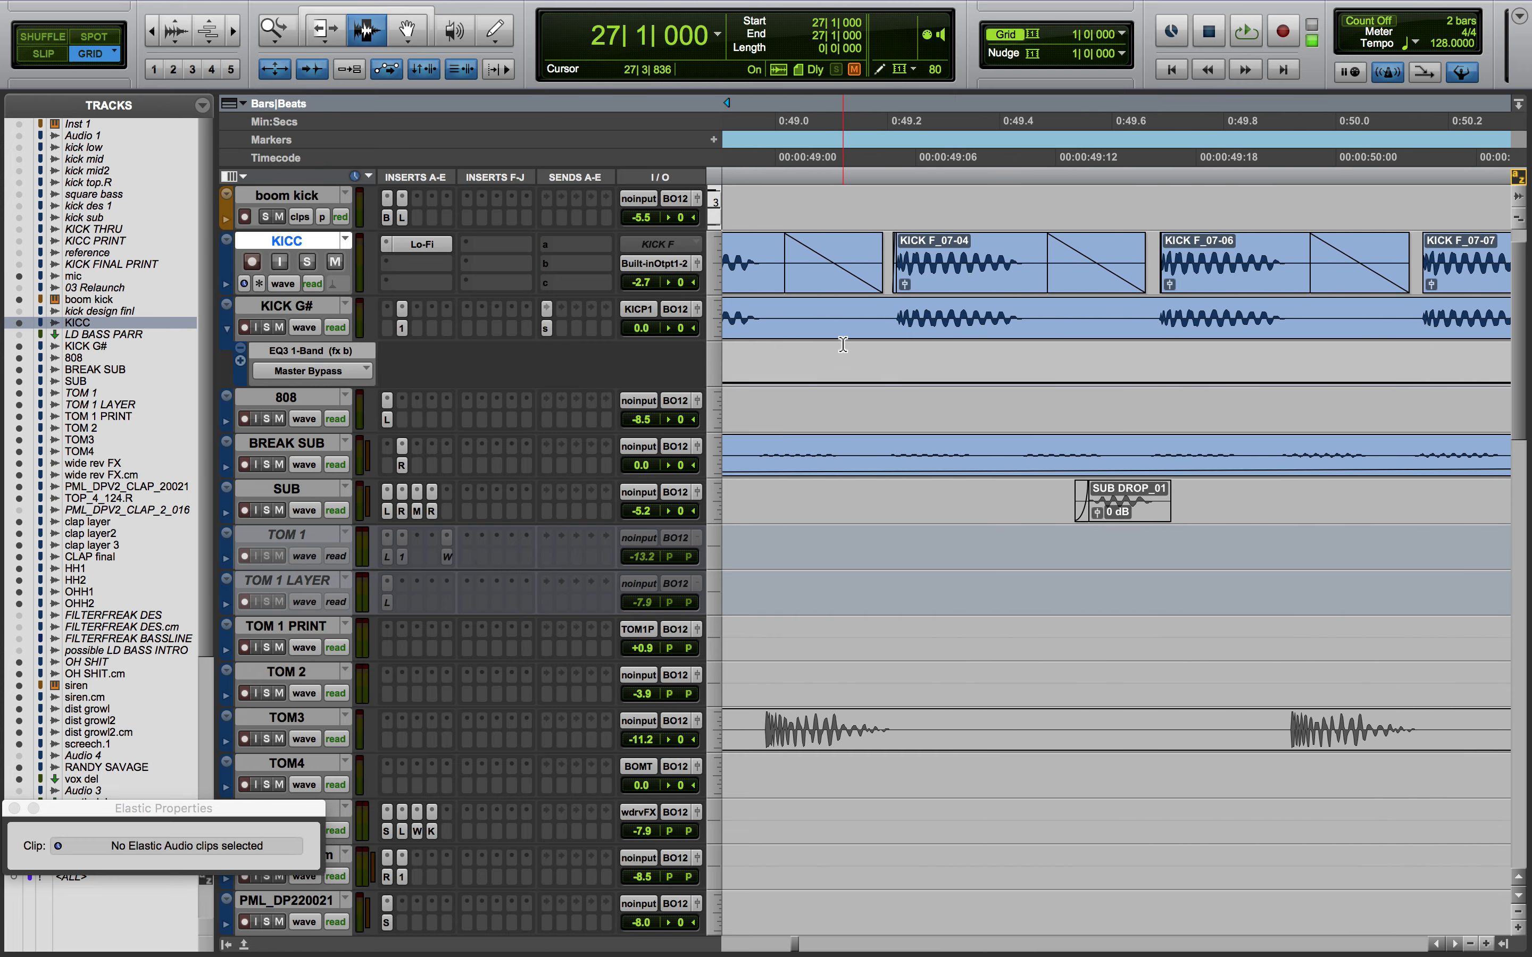
scroll(843, 345, left, 5)
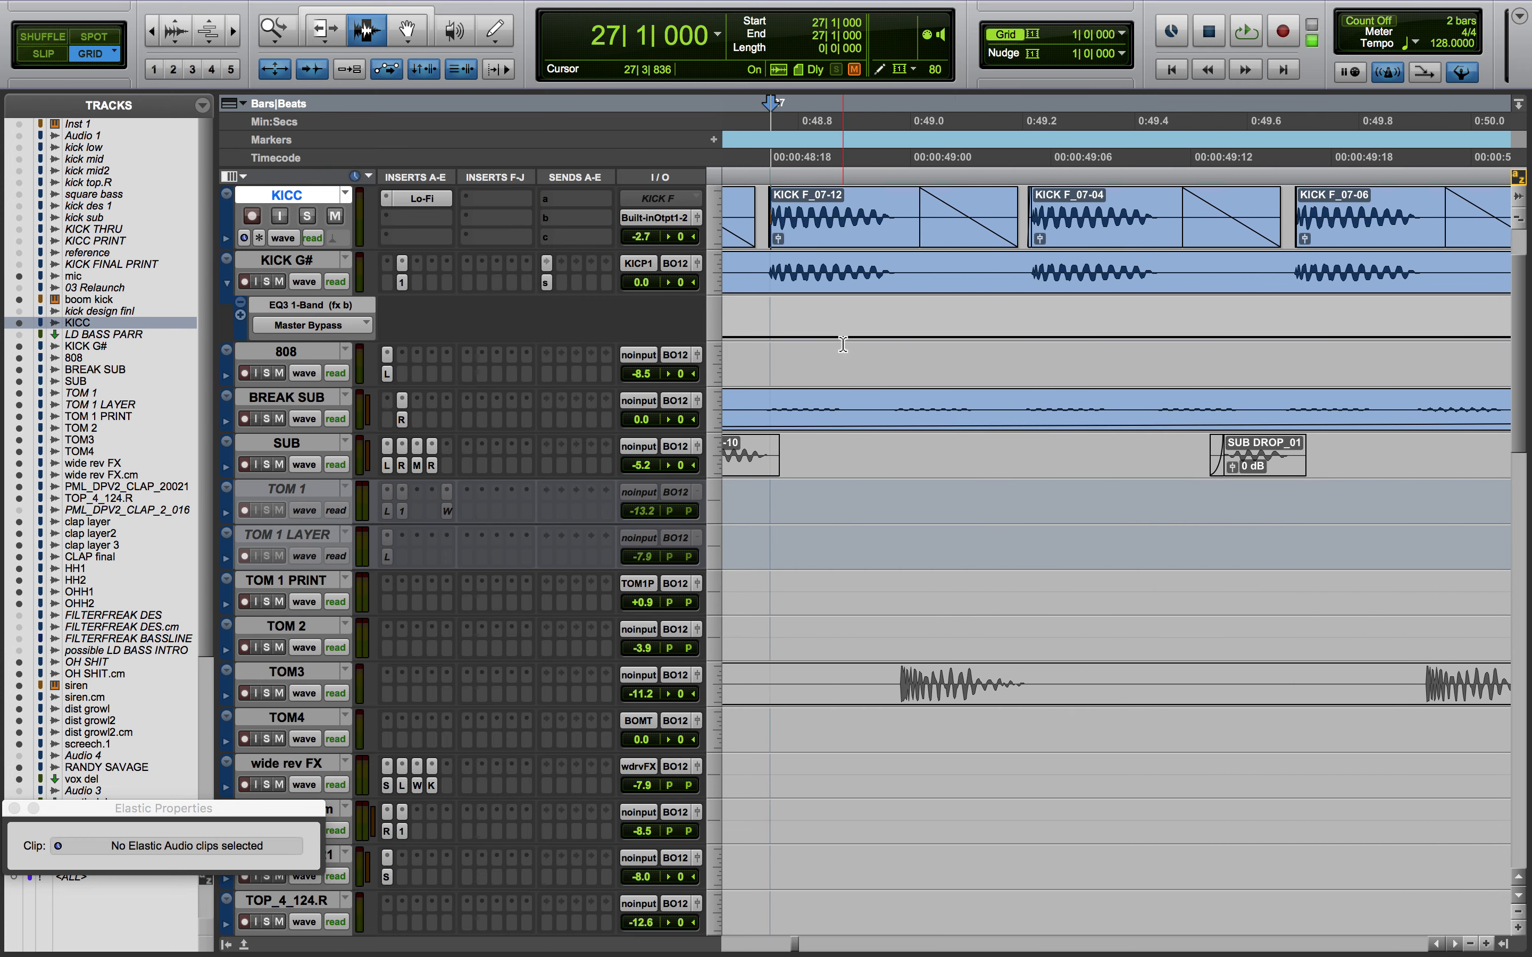
drag(716, 346, 689, 481)
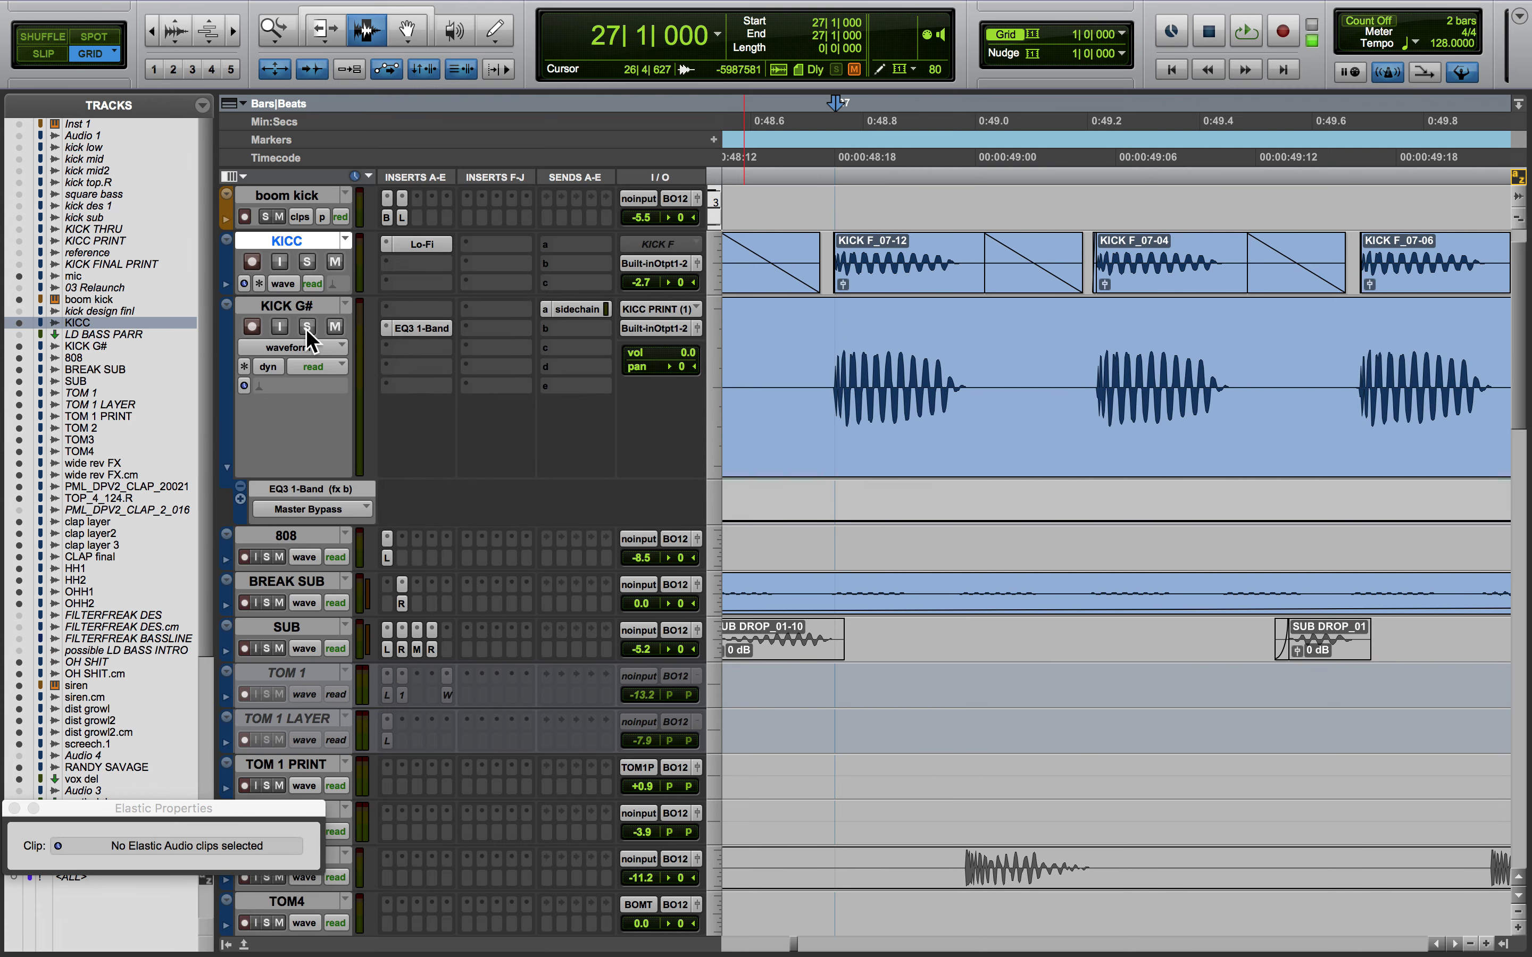
click(680, 402)
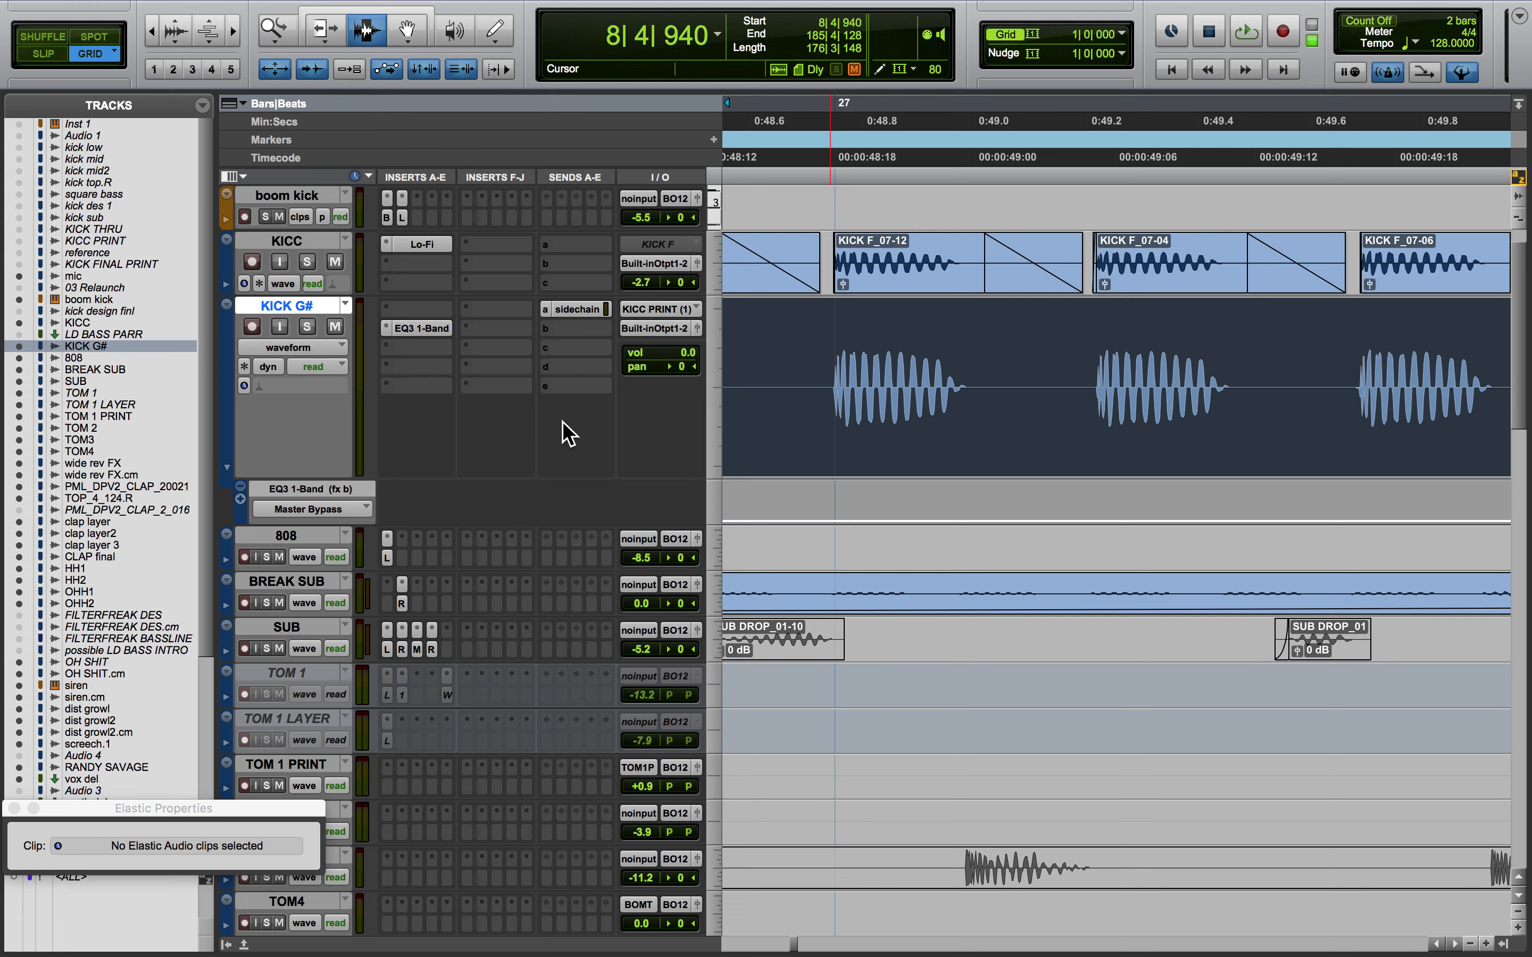
Solo the KICK G# track and look up RX 6 De-click among the iZotope AudioSuite effects without opening it
click(307, 327)
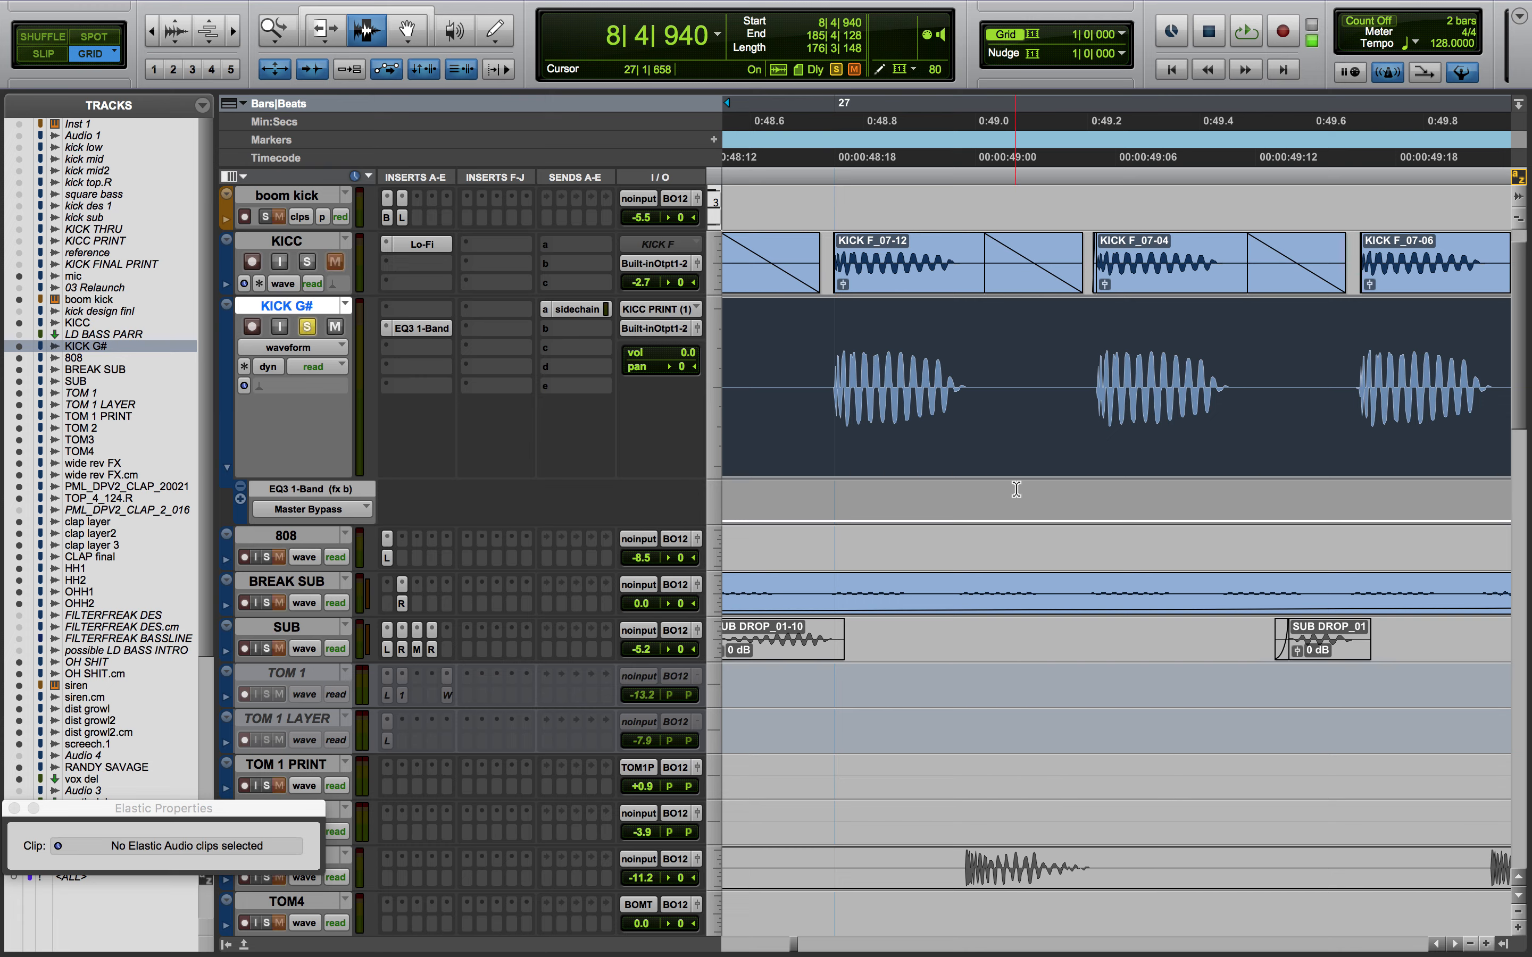
mouse_move(367, 9)
click(486, 11)
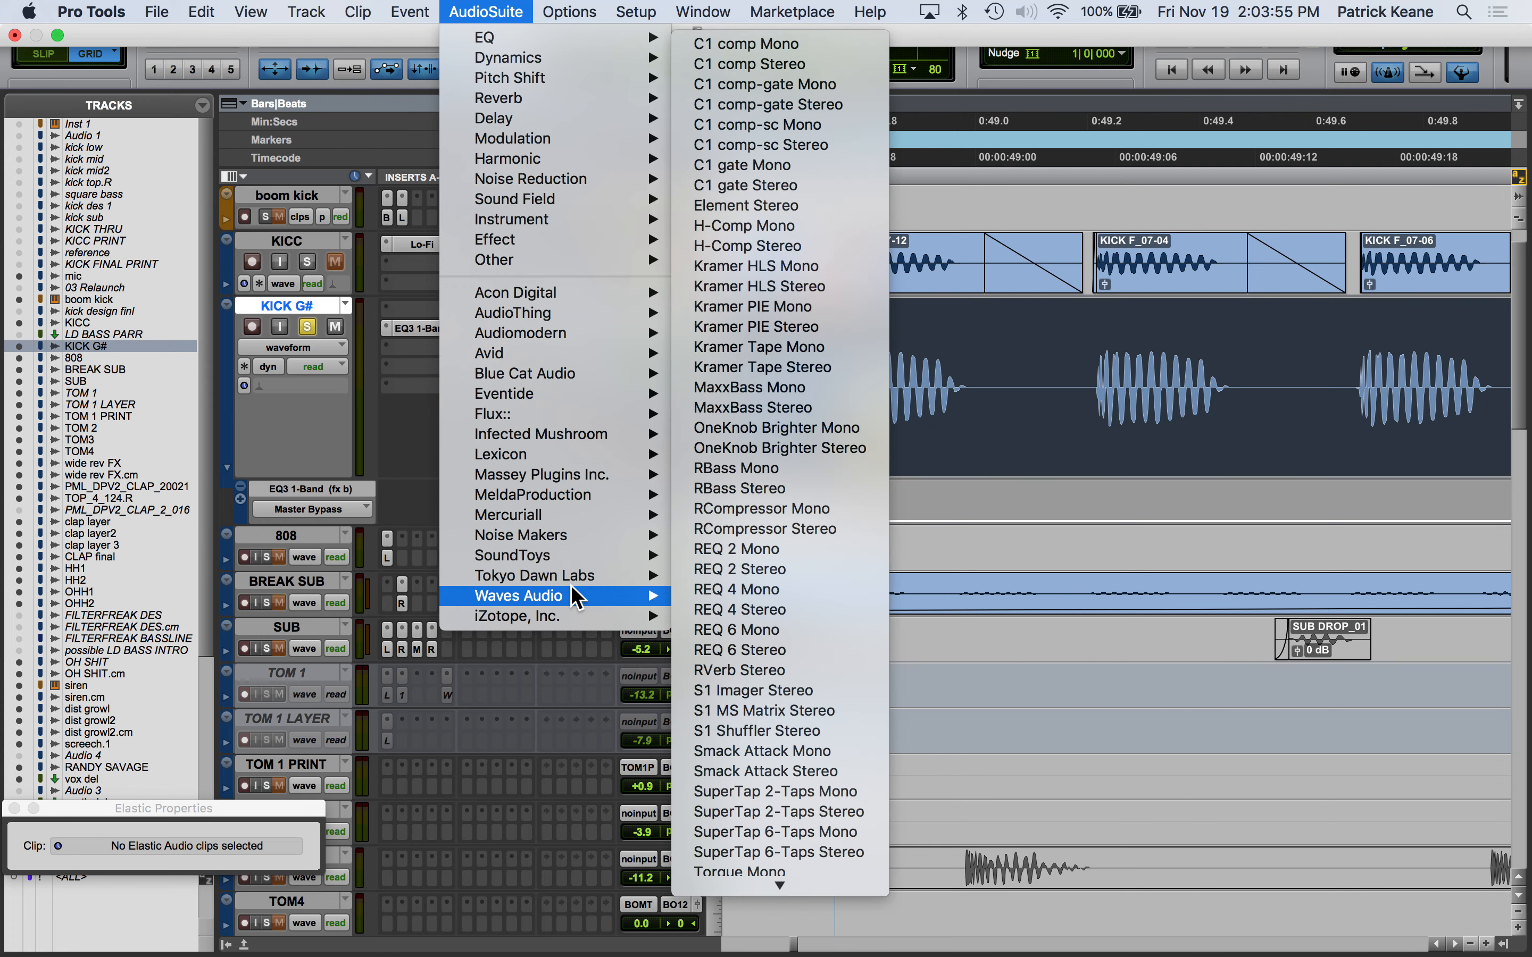
mouse_move(589, 615)
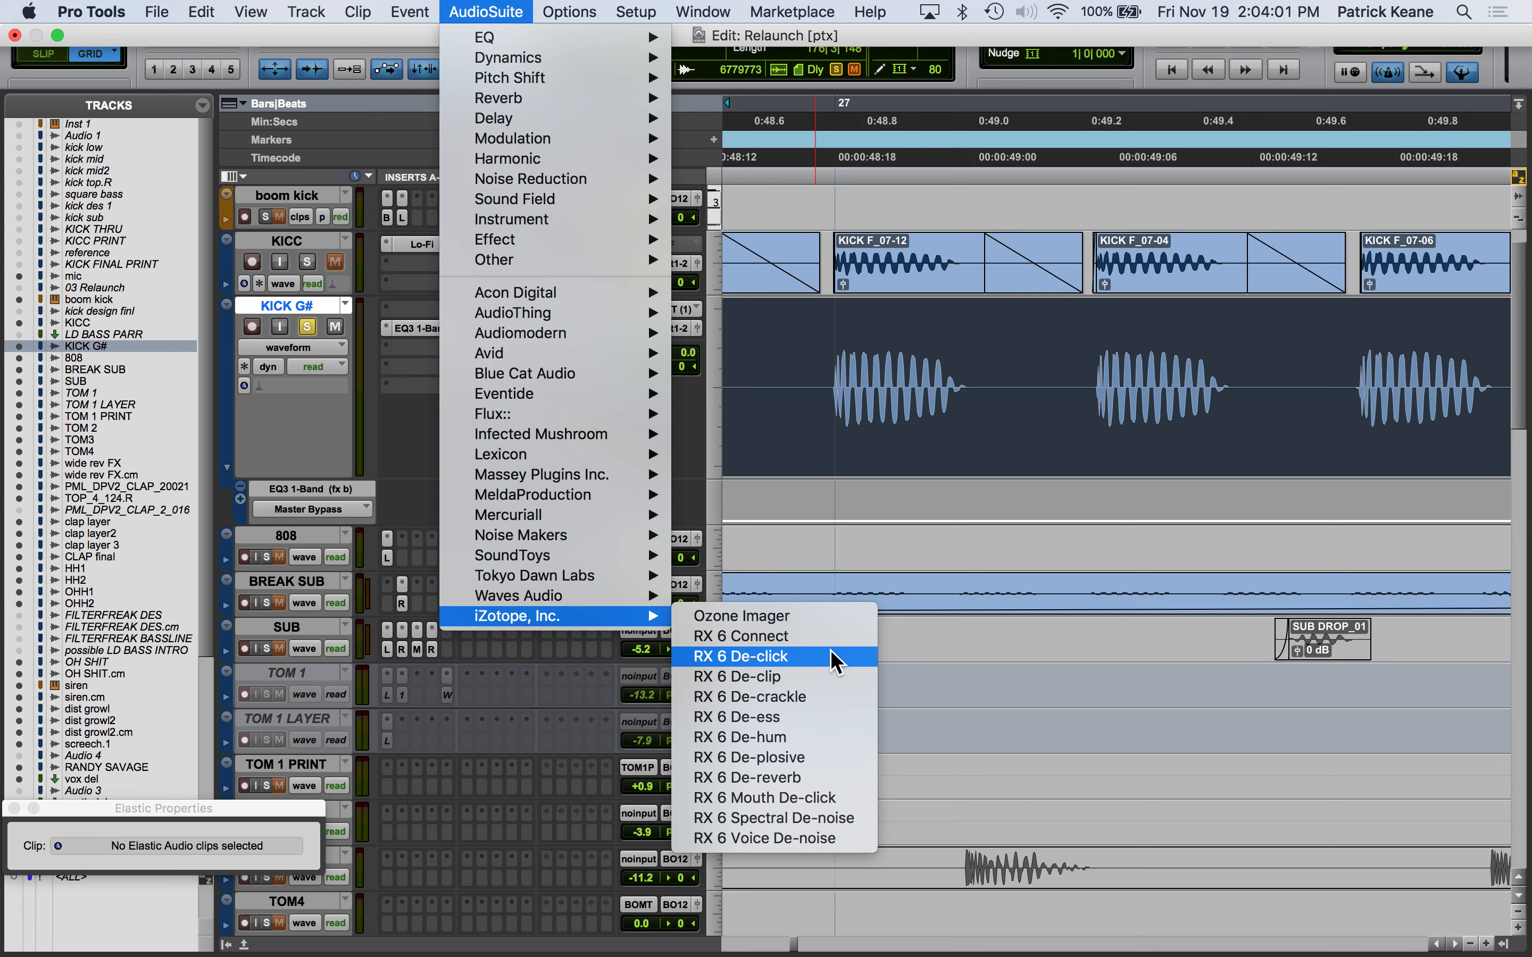
click(837, 438)
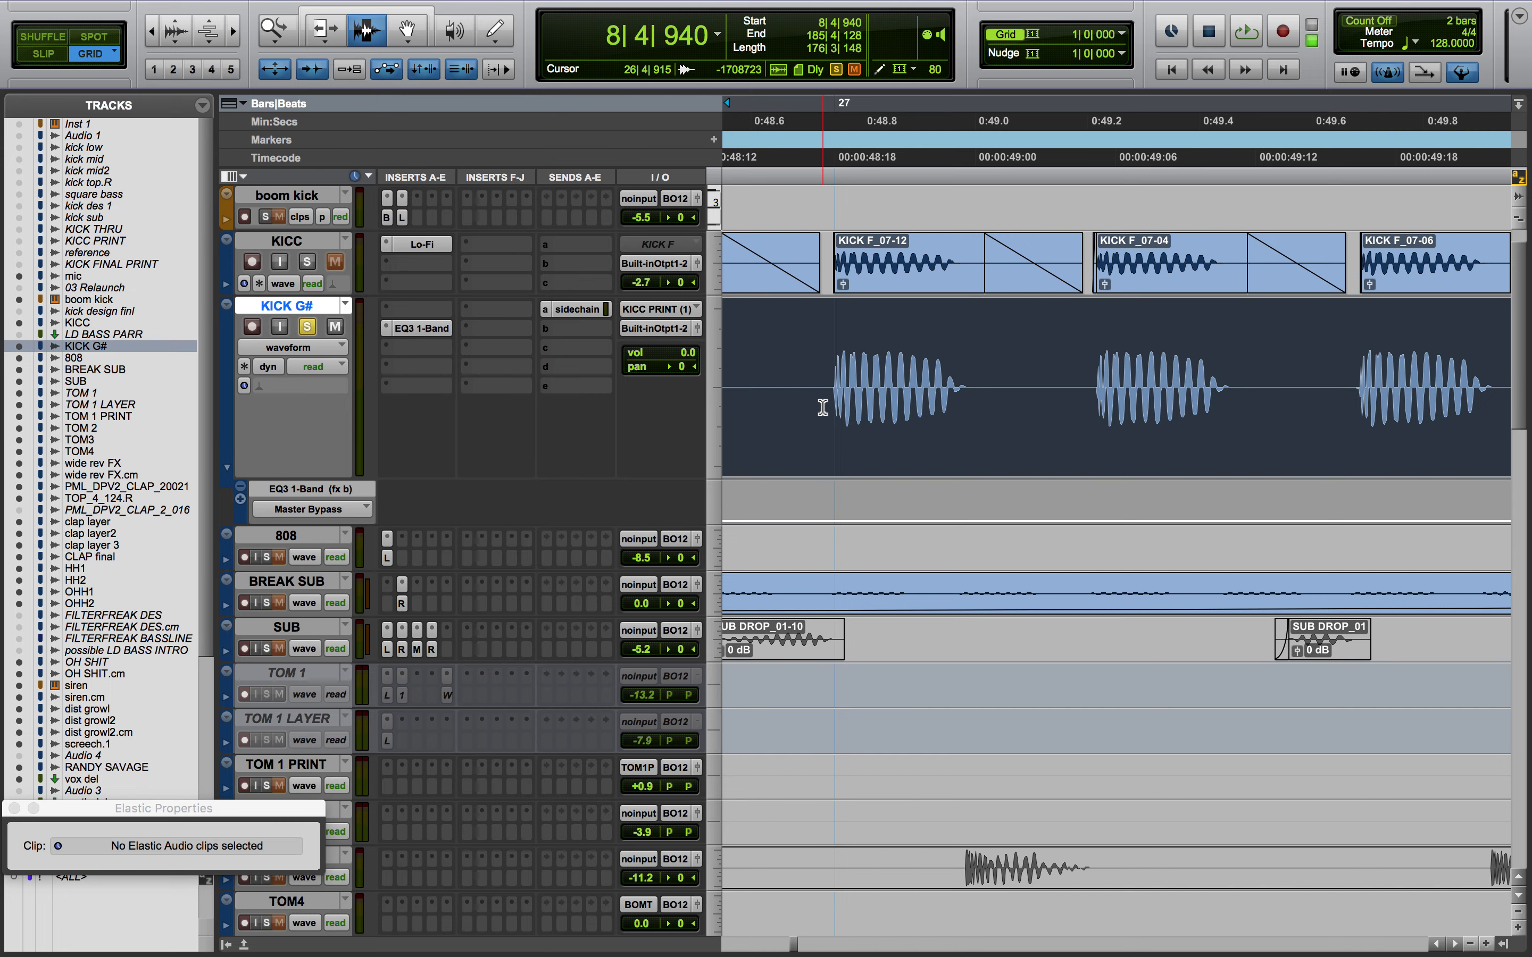
Play the soloed KICK G# track from the start of its selected clip and stop playback
key(r)
key(r)
key(space)
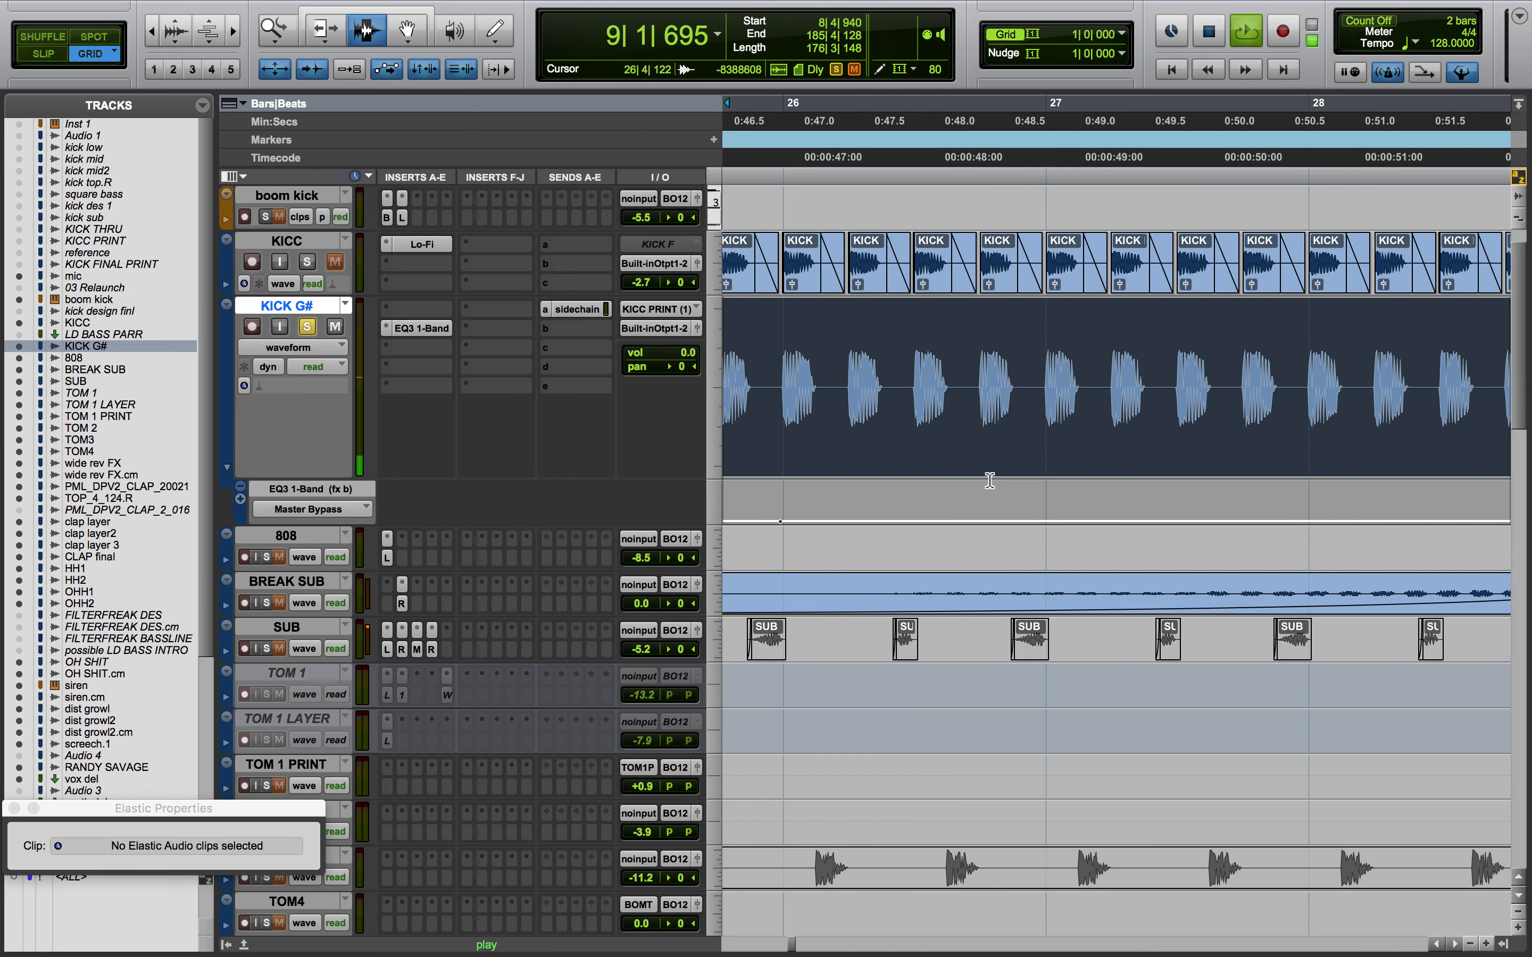
key(r)
key(r)
key(r)
key(r)
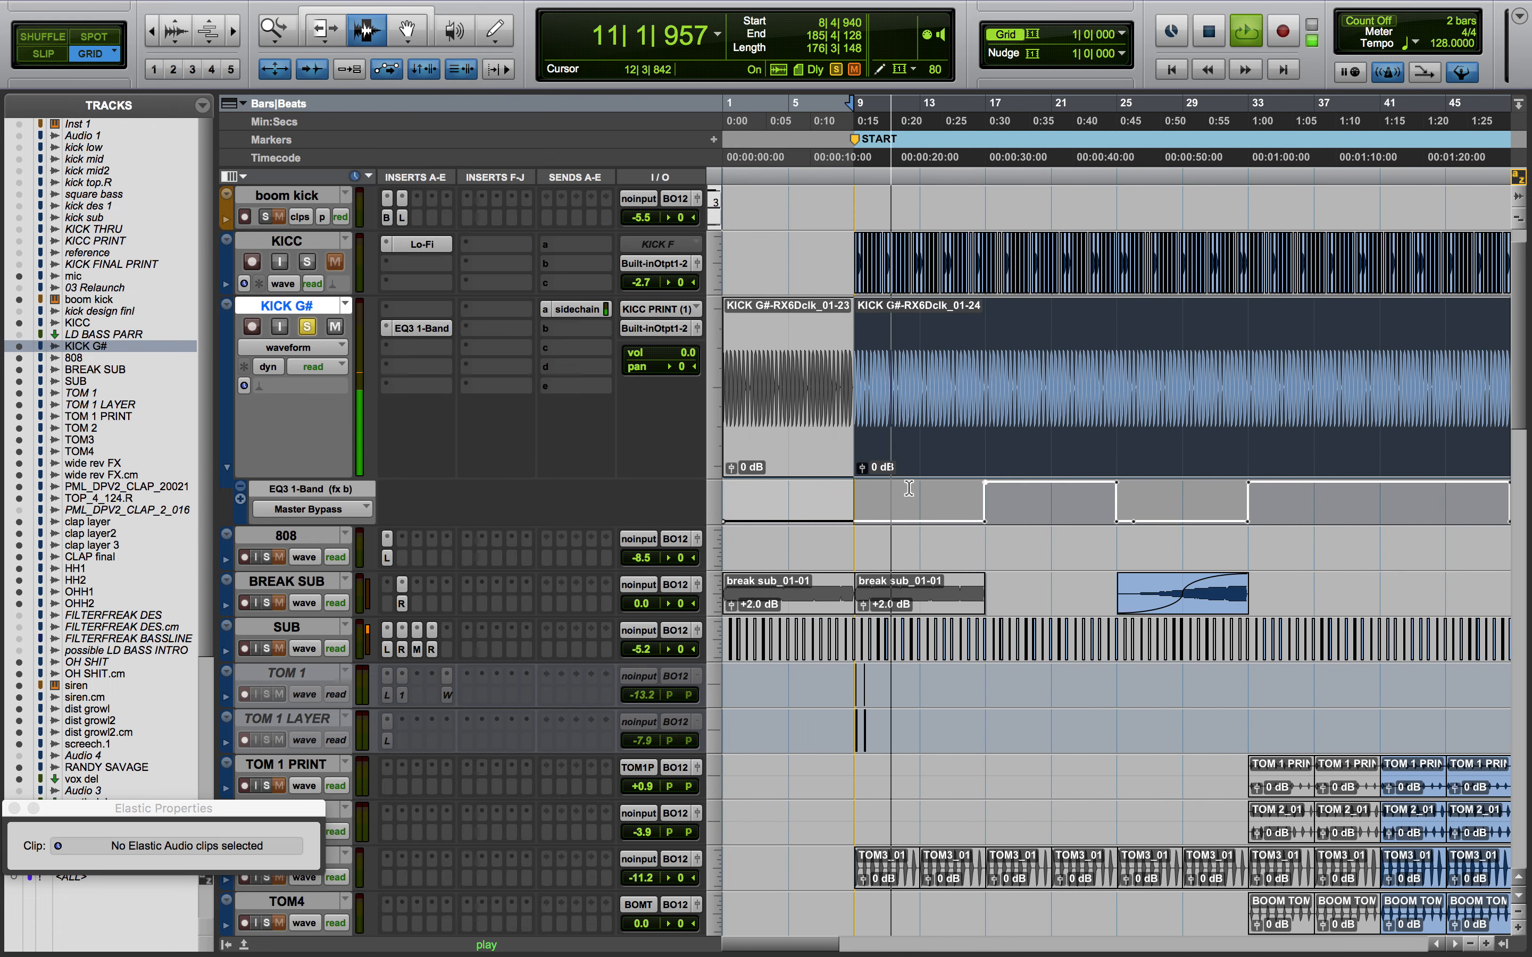
key(space)
Audition KICK G# from the EQ3 1-Band bypass automation change at bar 17, stop playback and clear the solo
click(991, 504)
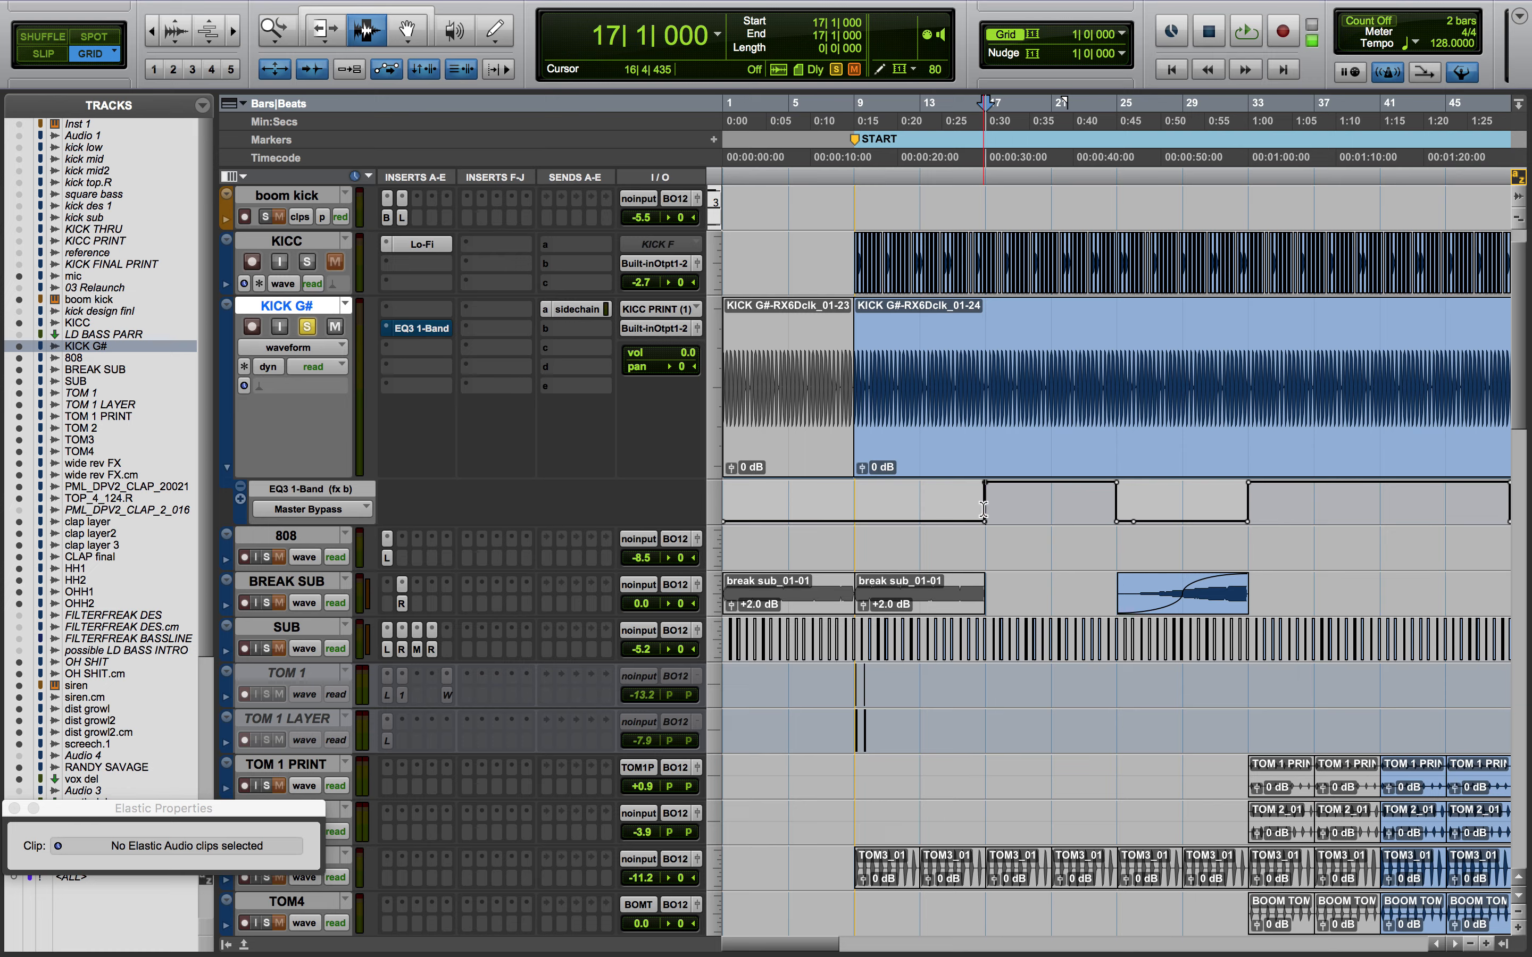
key(space)
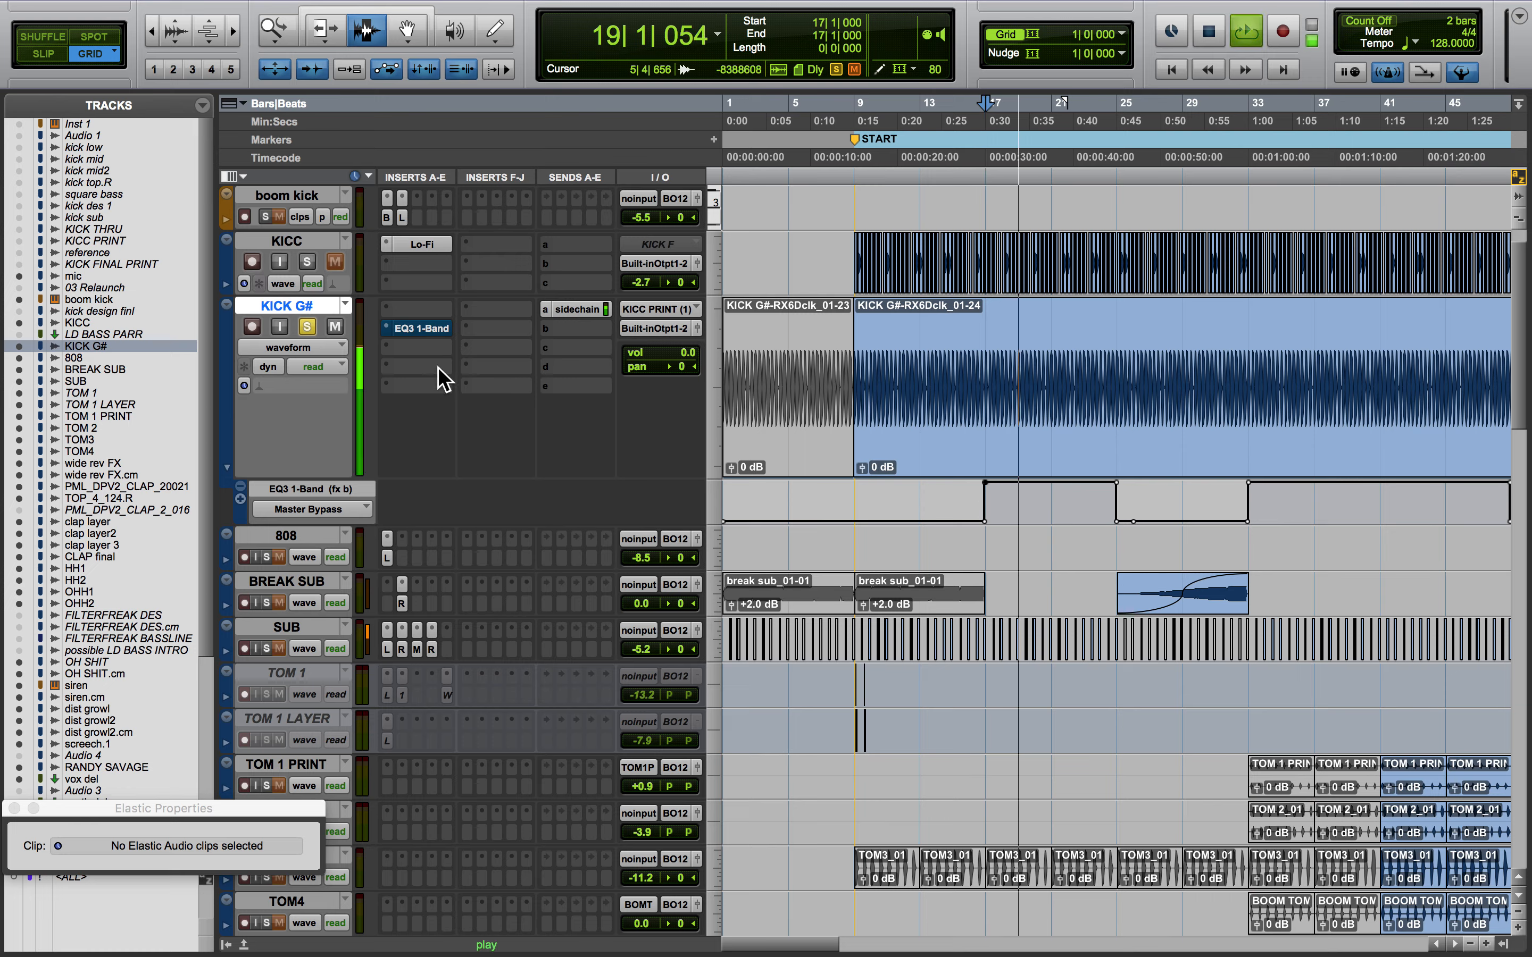
key(space)
click(307, 331)
Locate the 808 track's short clip at bar 129 and examine where it sits against the kick layers
scroll(782, 531, down, 1)
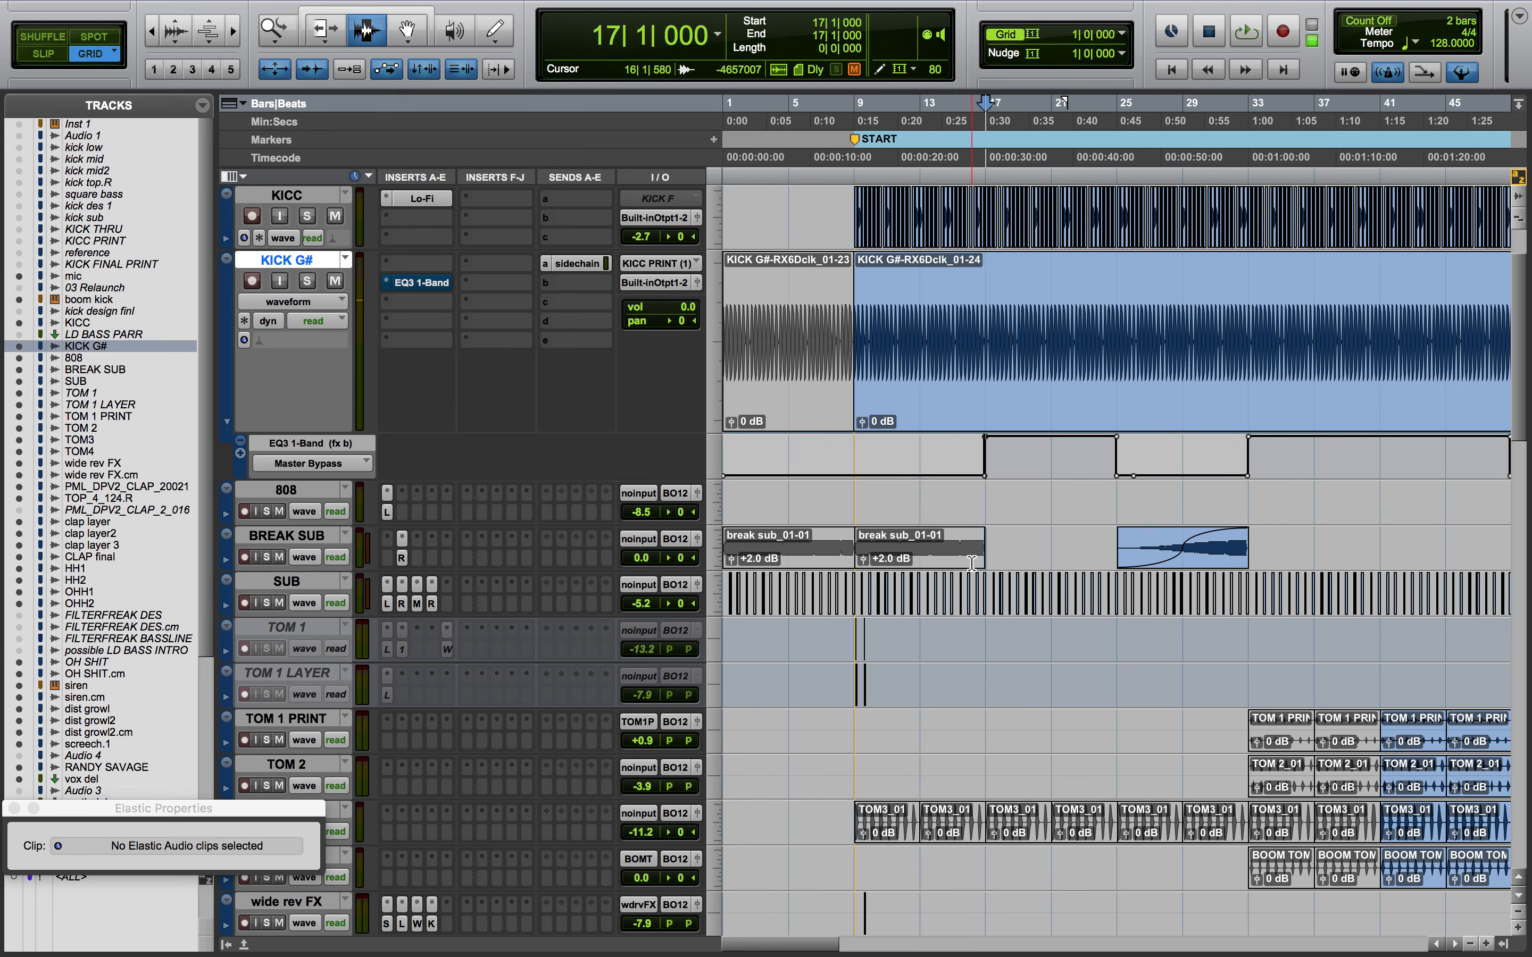
key(r)
key(r)
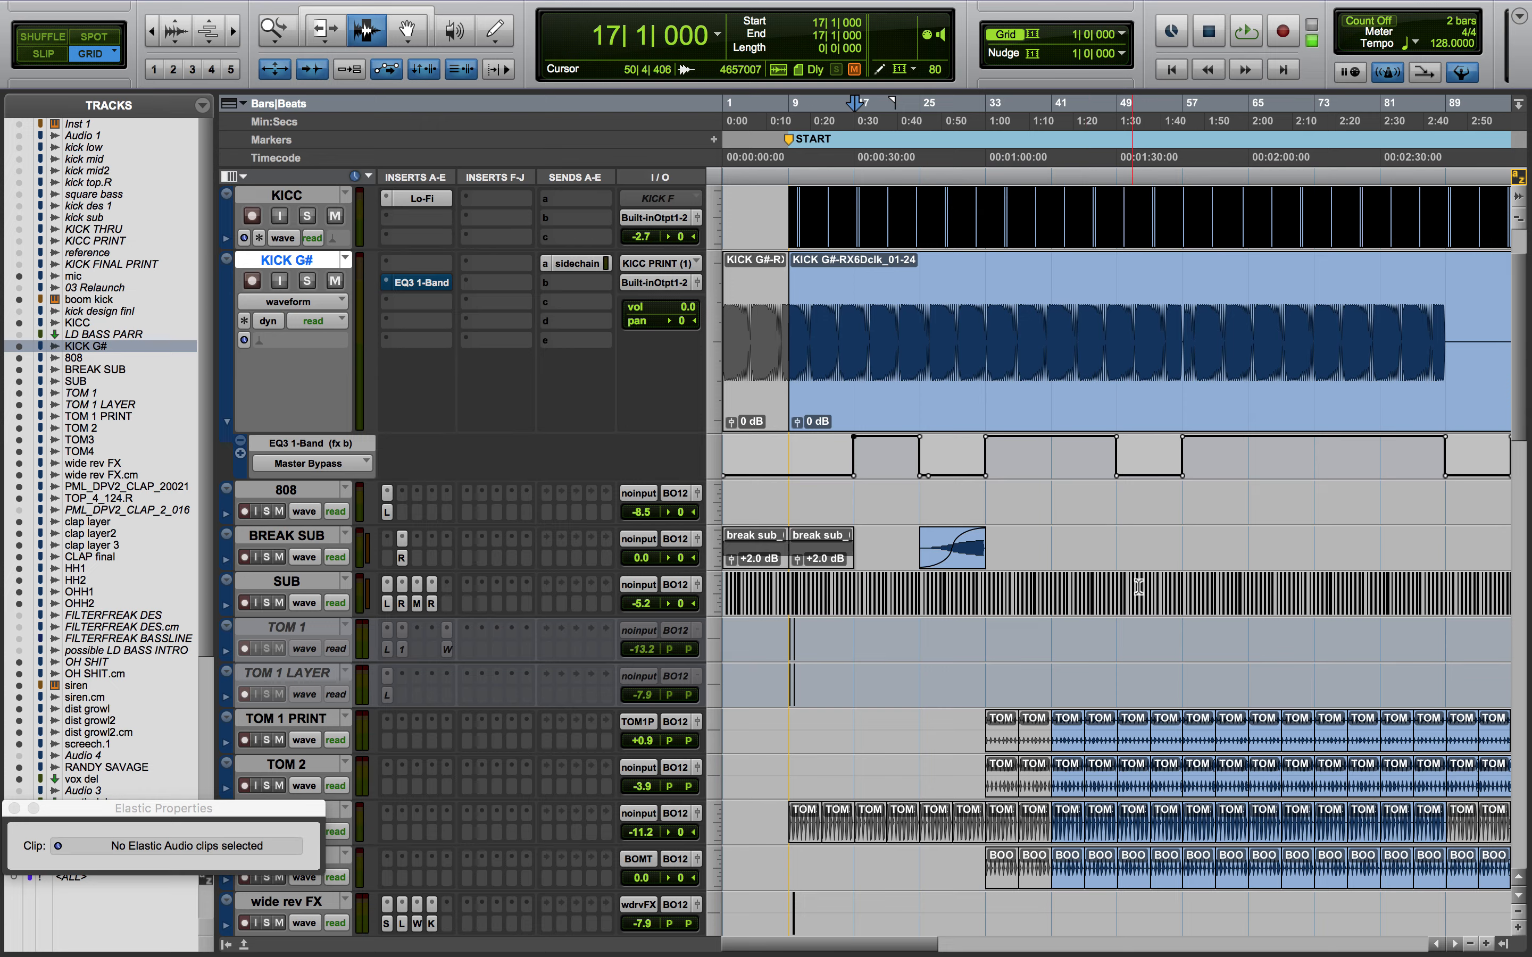
click(1248, 514)
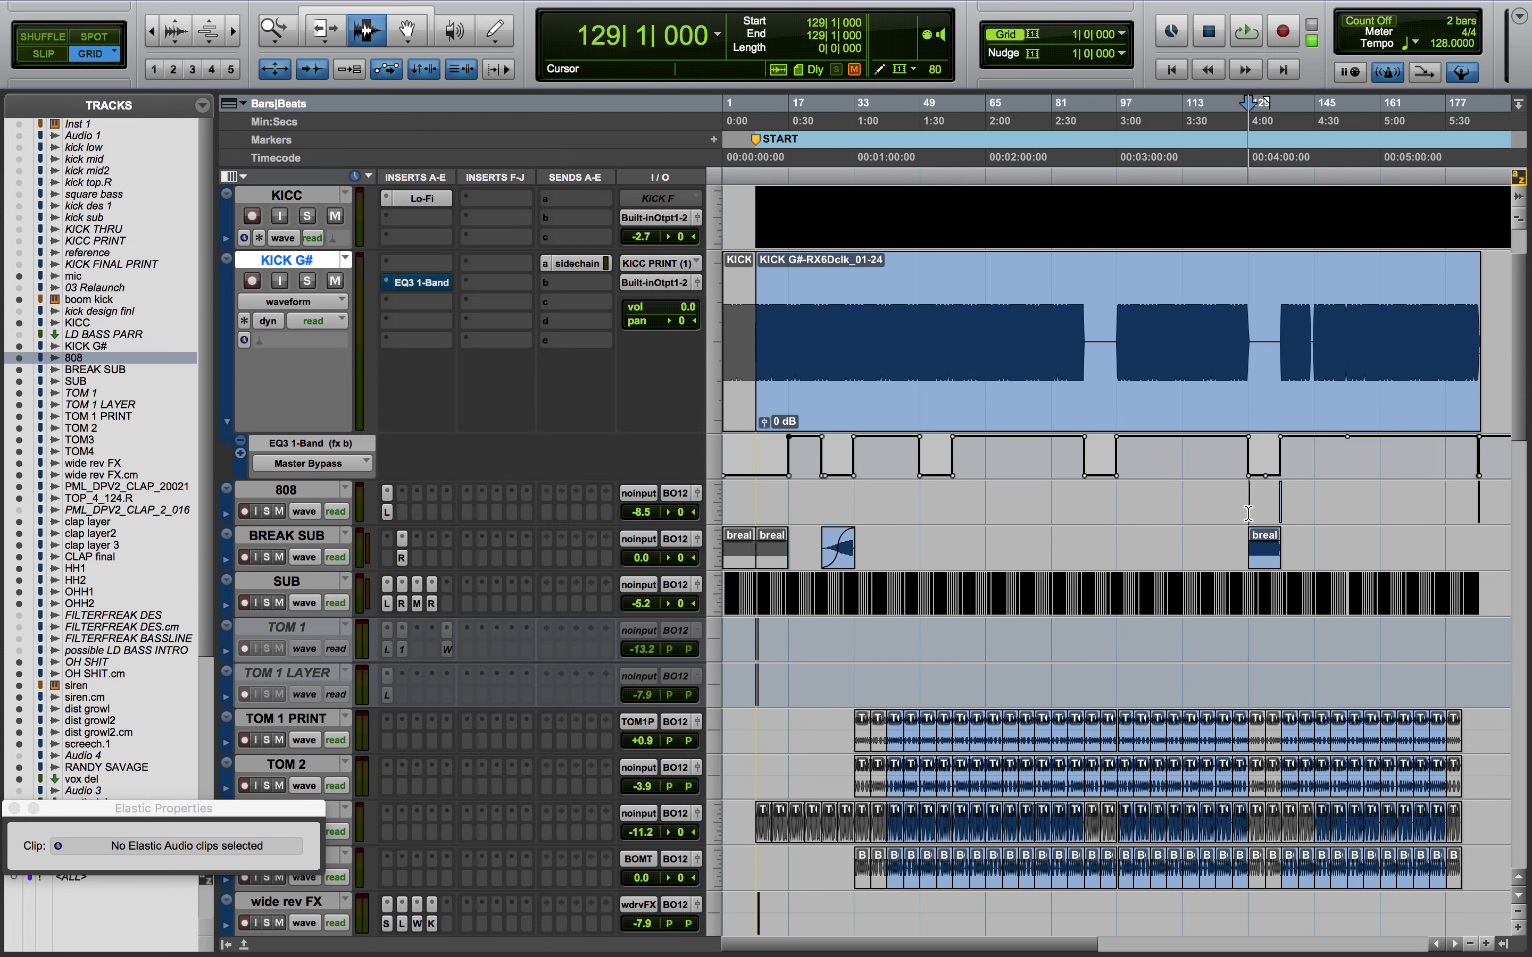
key(comma)
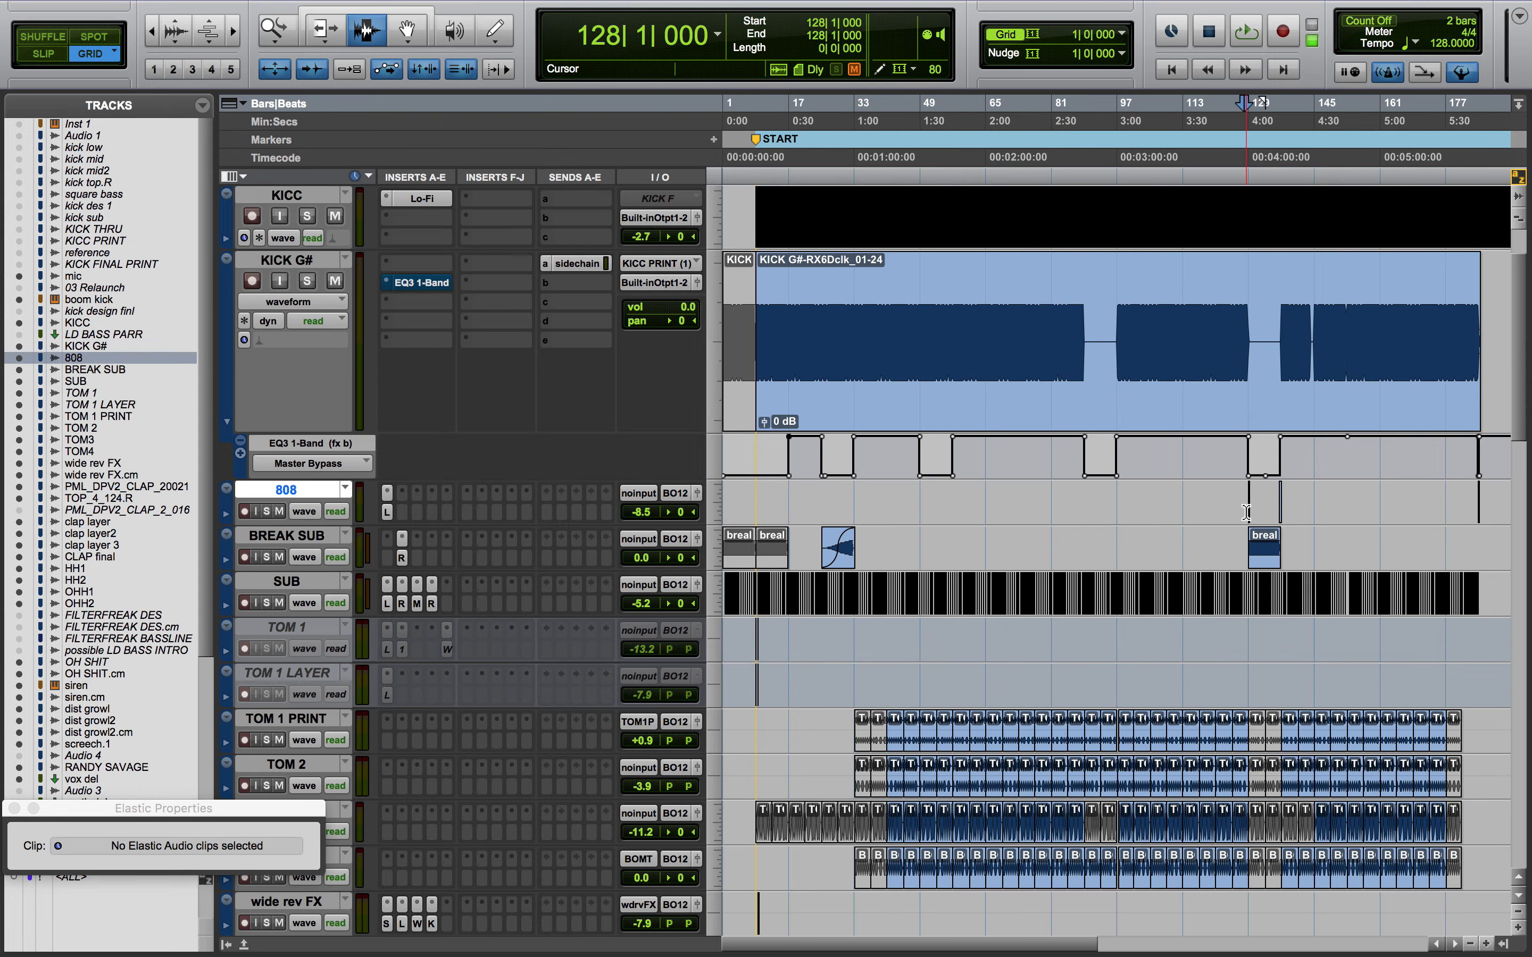
key(t)
key(t)
key(t)
key(t)
key(t)
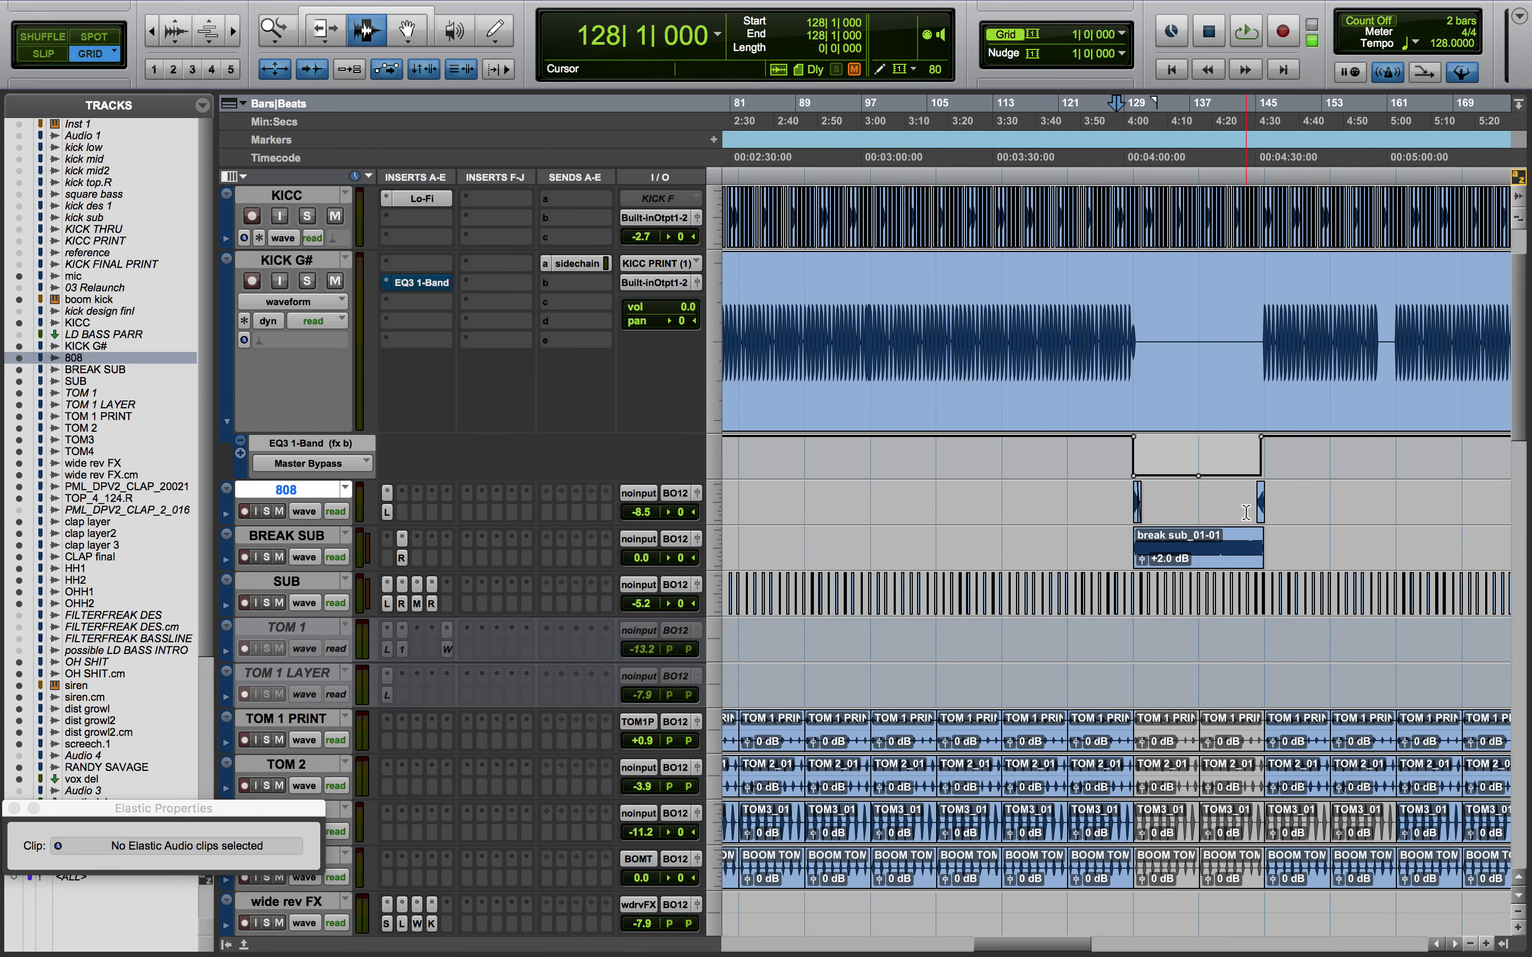
scroll(1246, 512, right, 5)
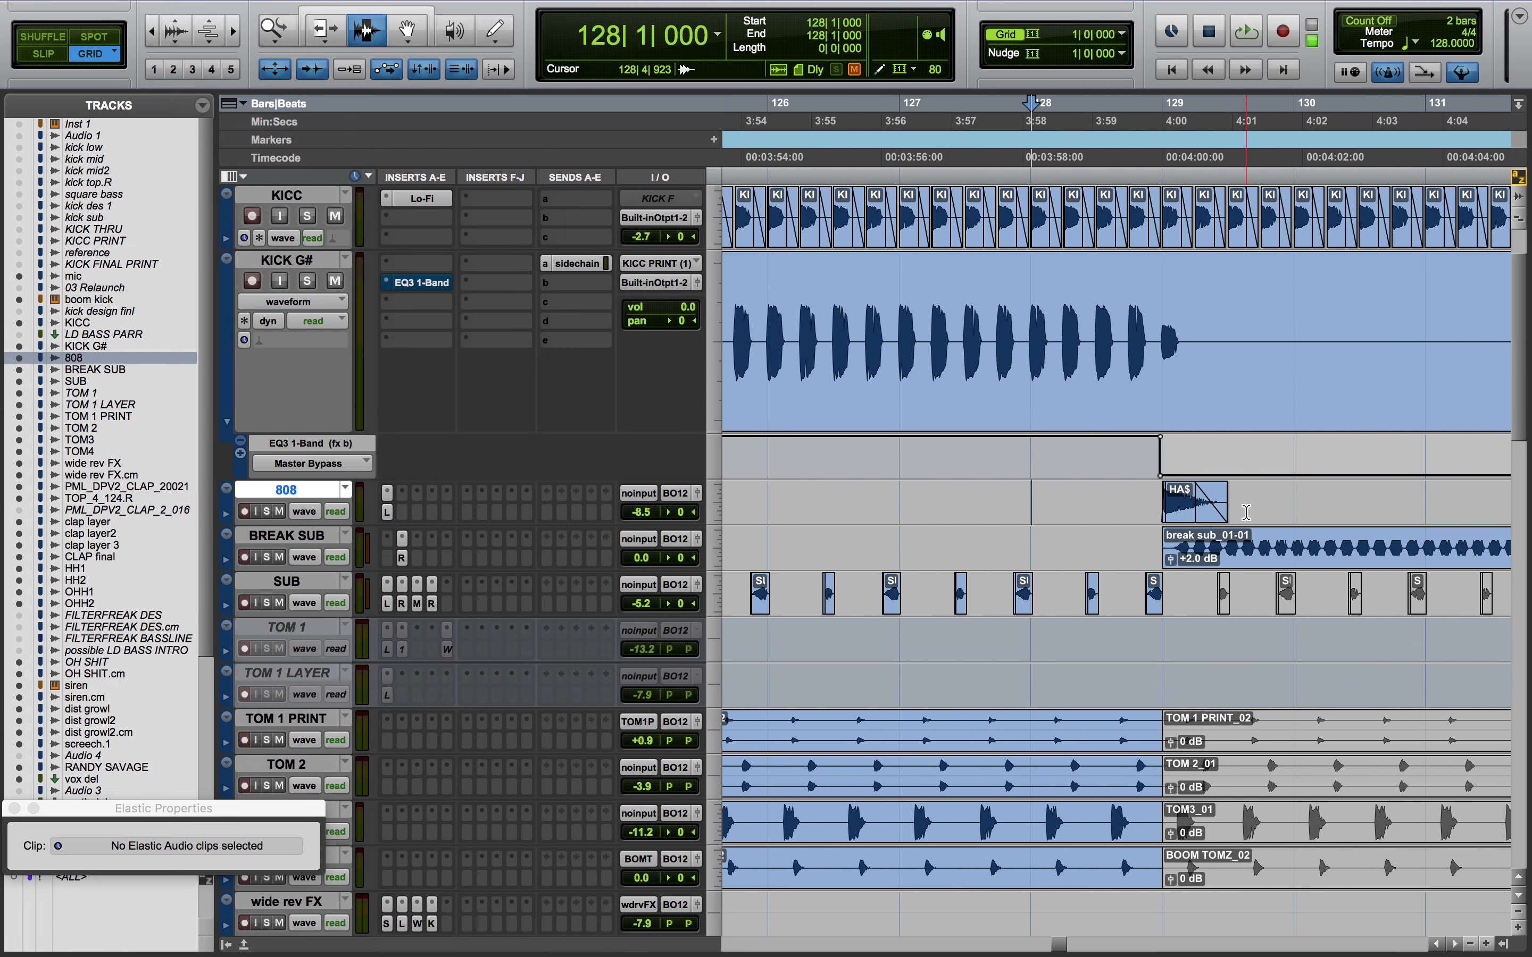
scroll(1203, 519, up, 1)
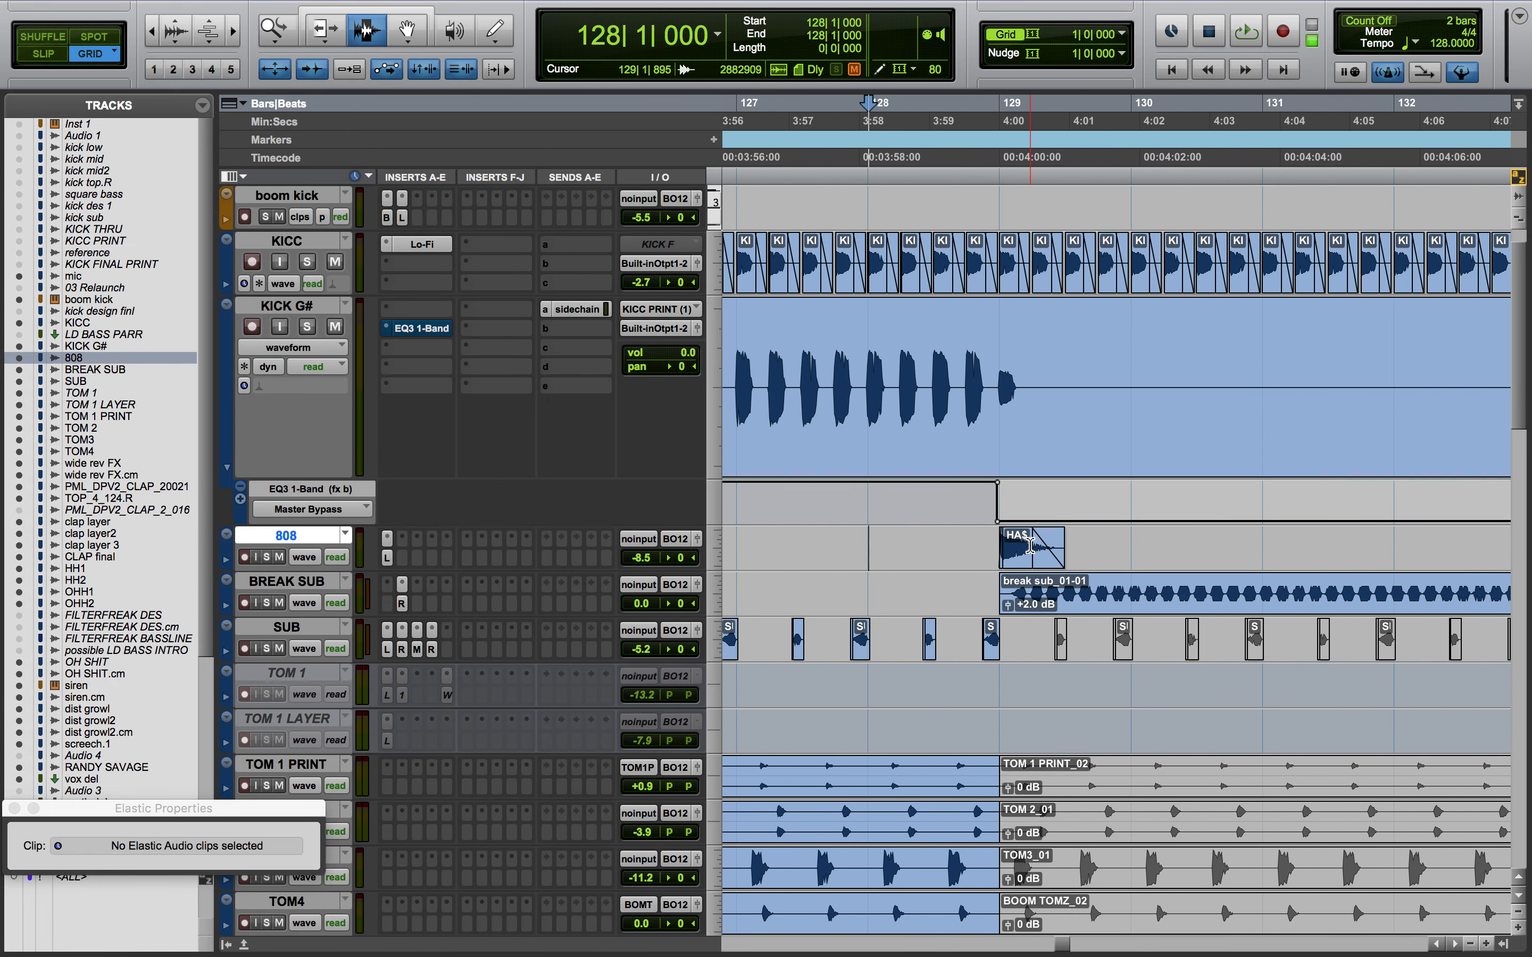
scroll(905, 592, left, 1)
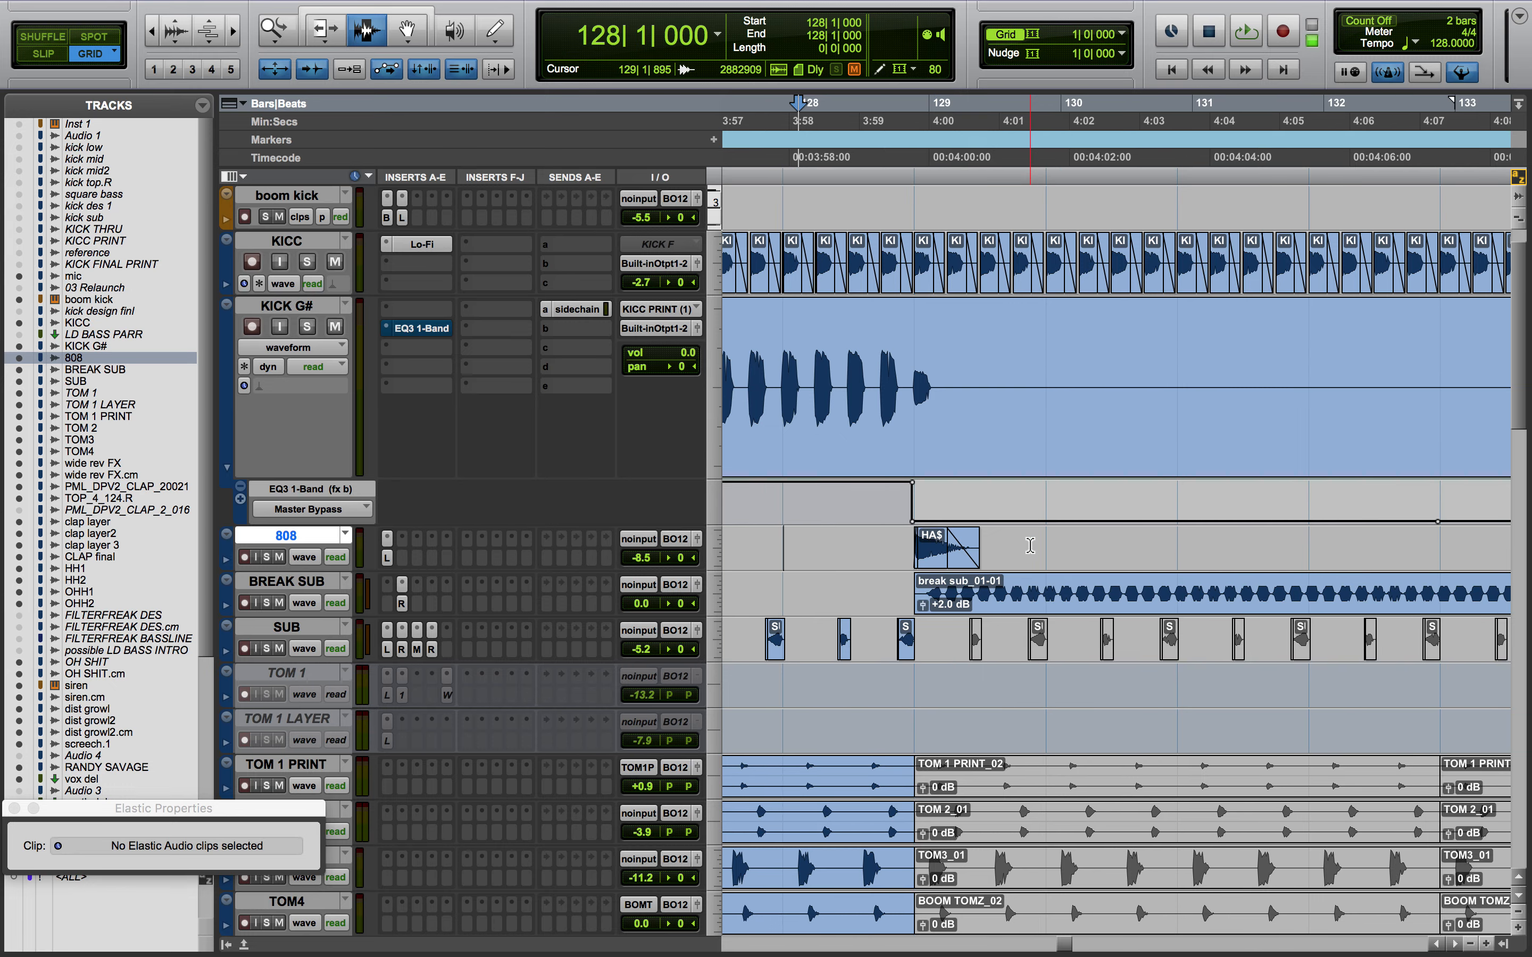
Solo the 808 track, inspect the settings of its Lo-Fi insert and close the plug-in
click(267, 557)
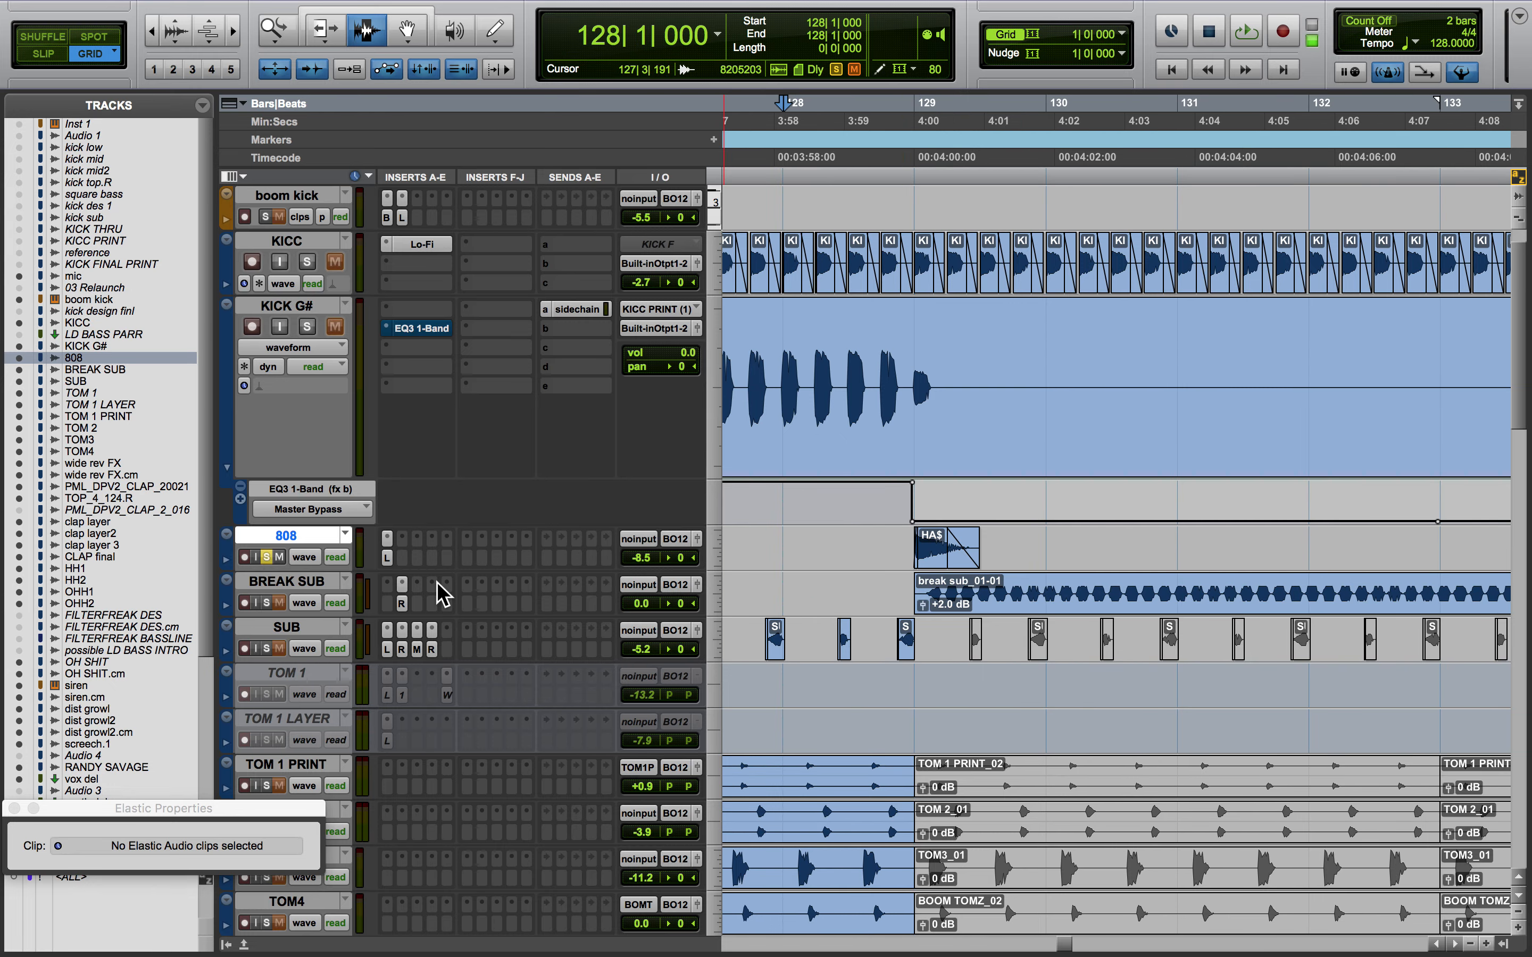
click(385, 558)
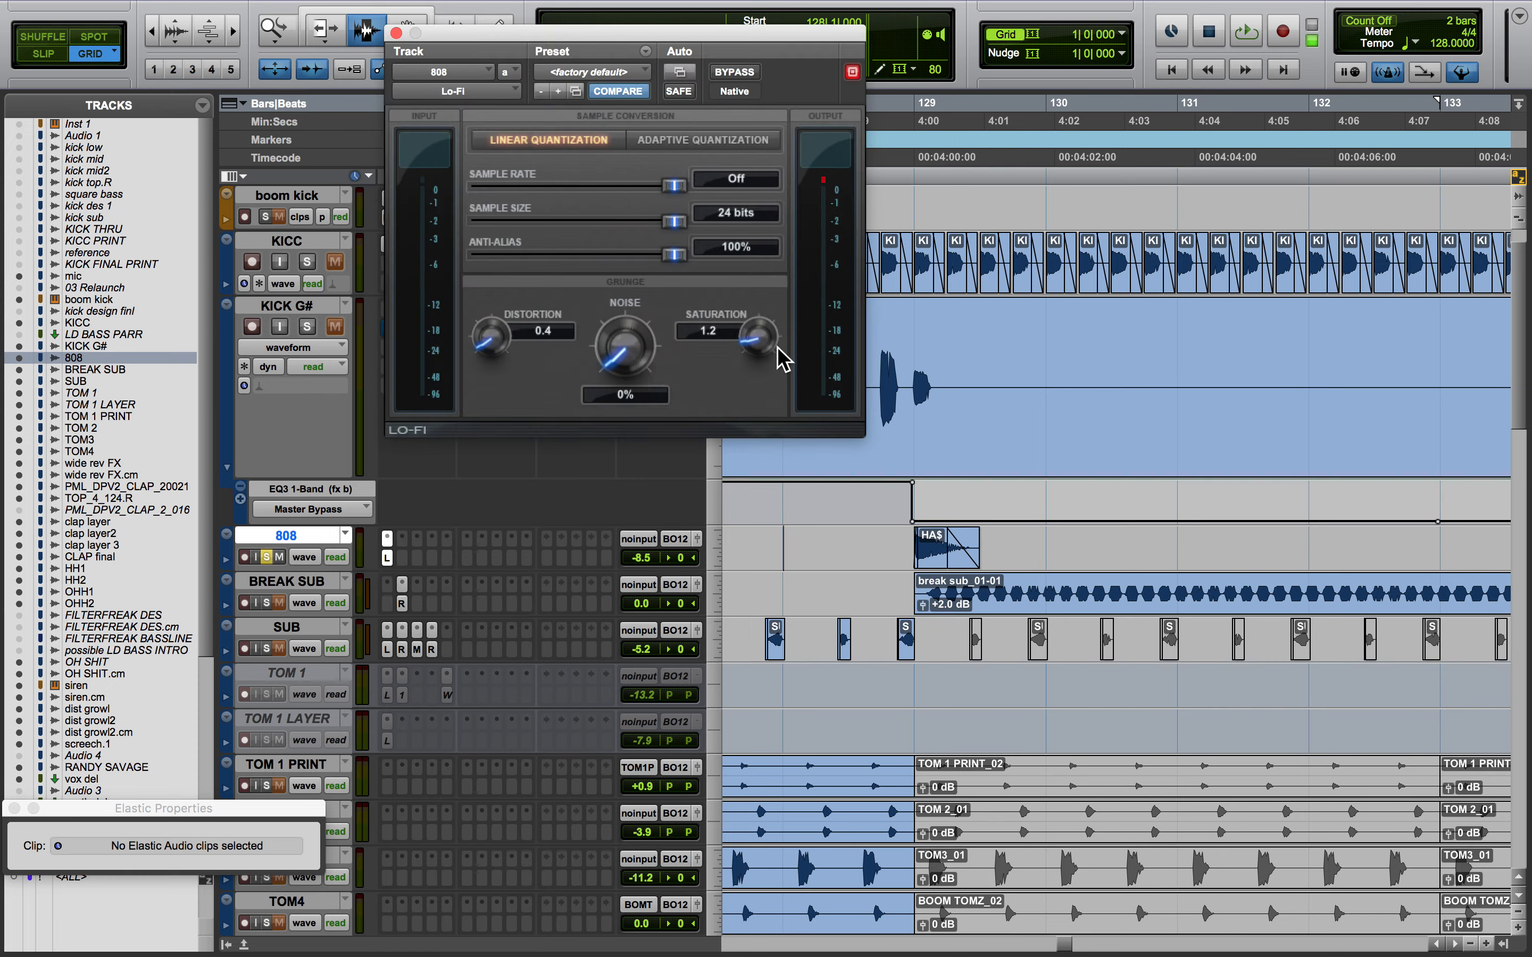
click(396, 33)
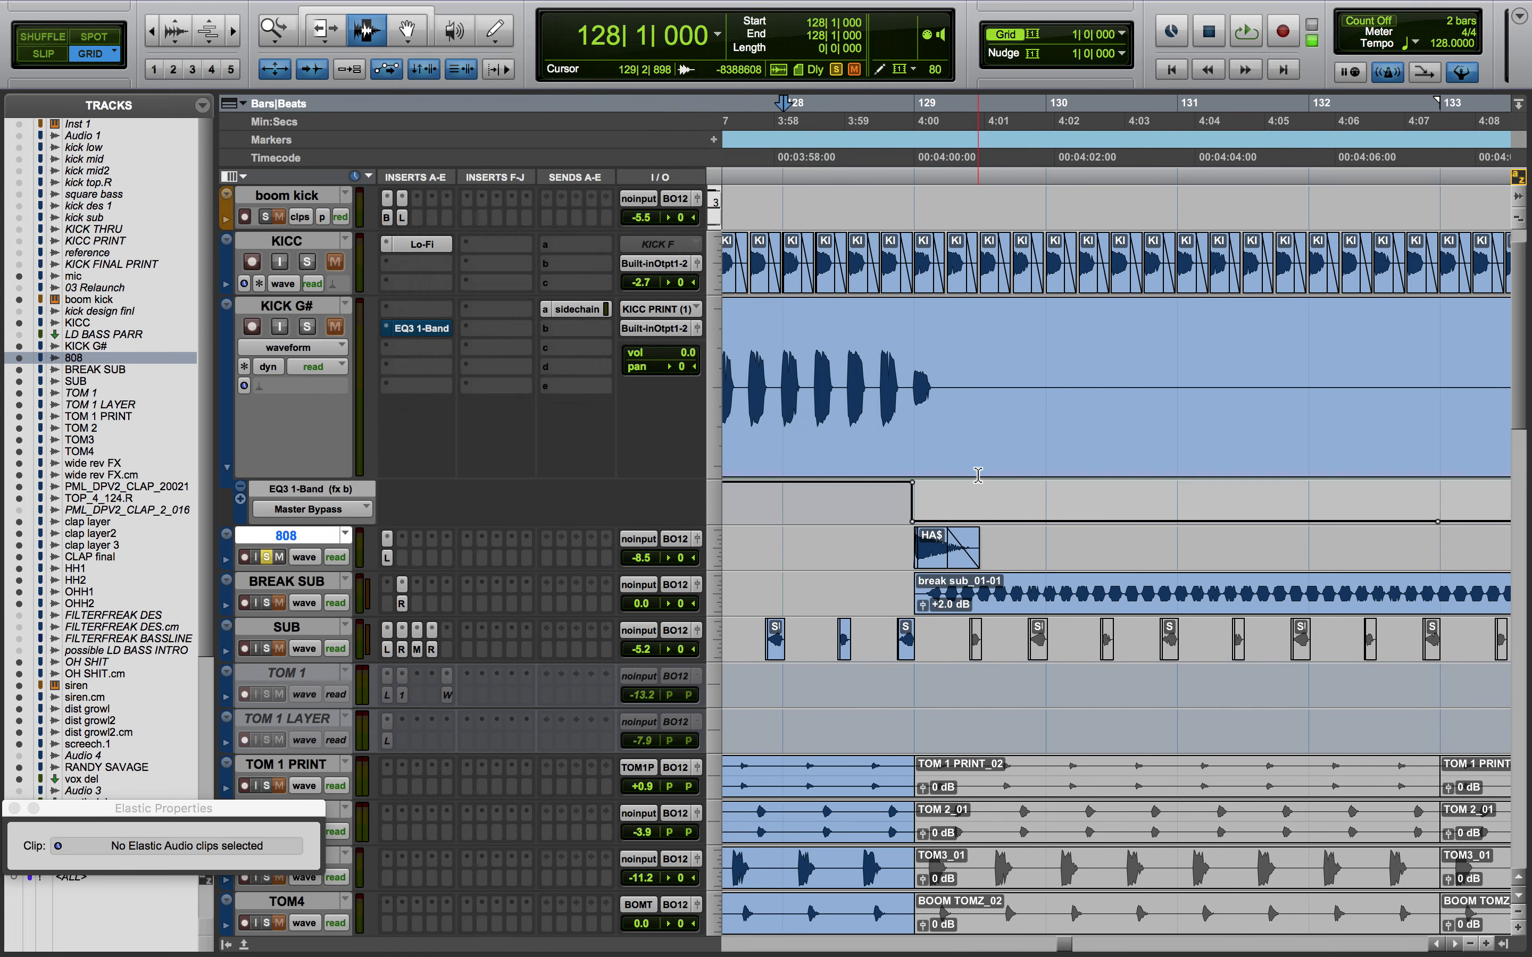
Audition the soloed 808 clip twice from bar 129, stop playback and clear the solo
click(936, 548)
key(space)
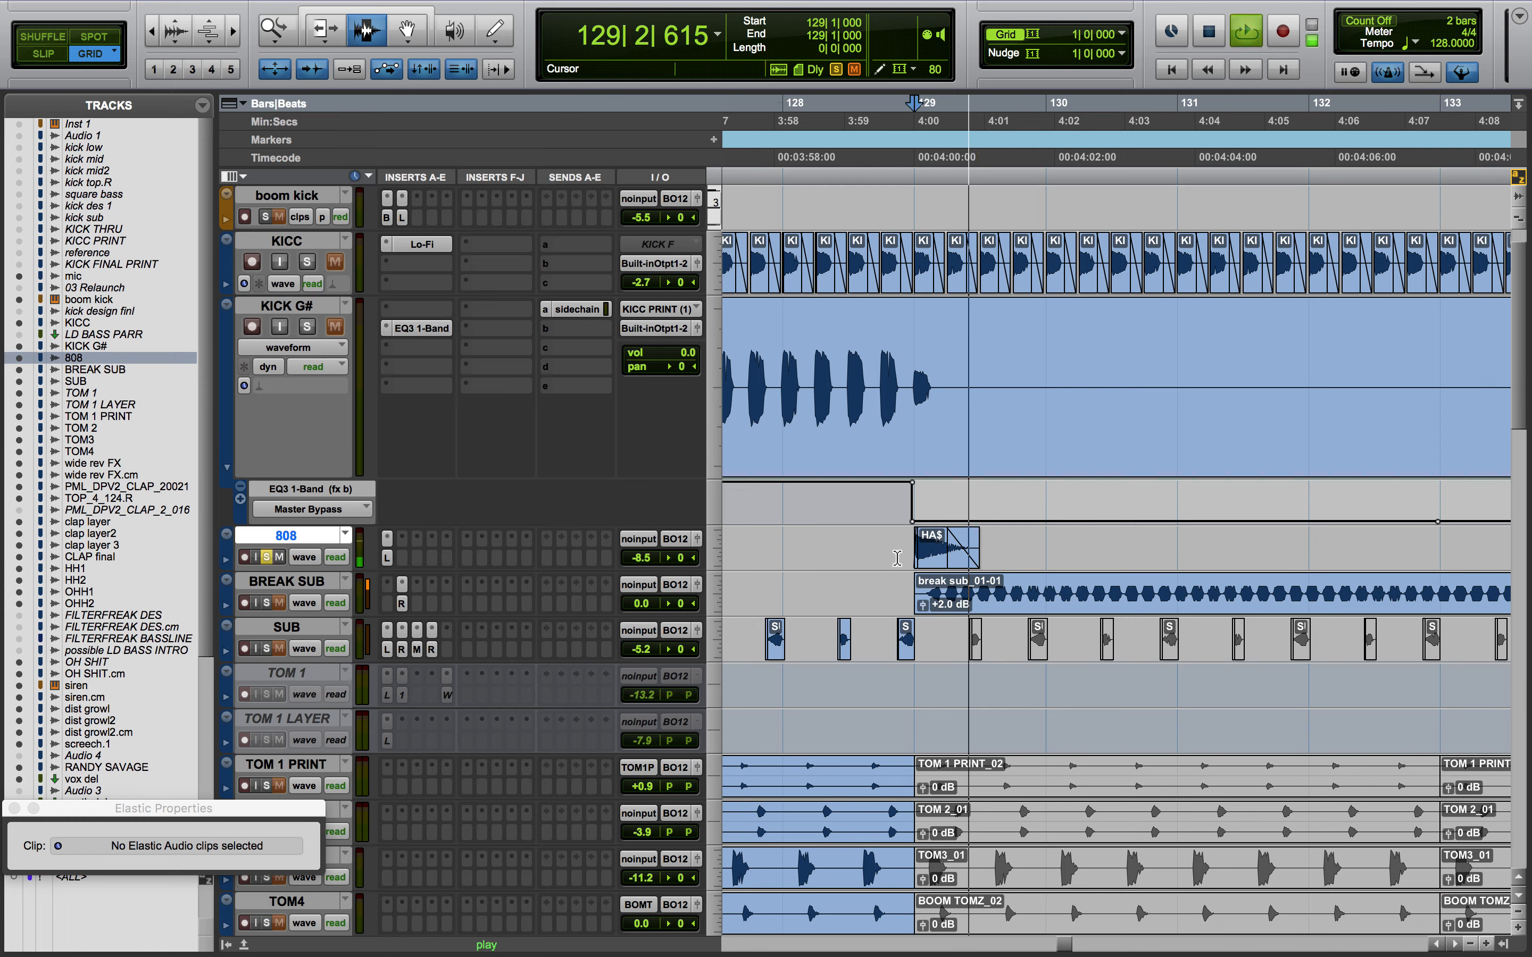
key(space)
key(space)
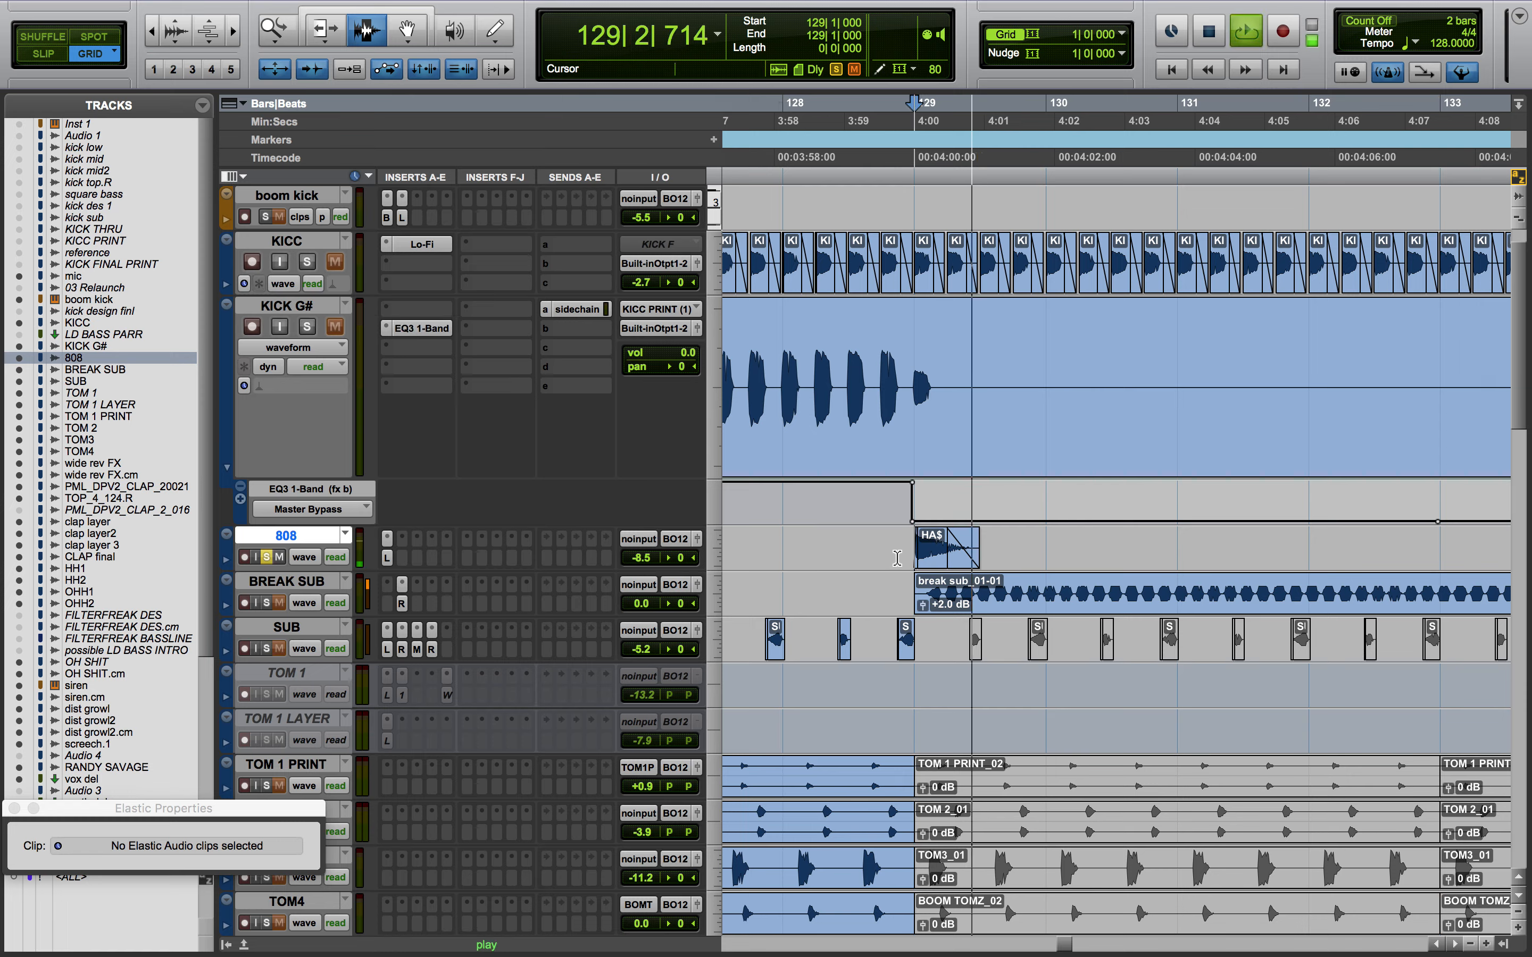
key(space)
click(267, 558)
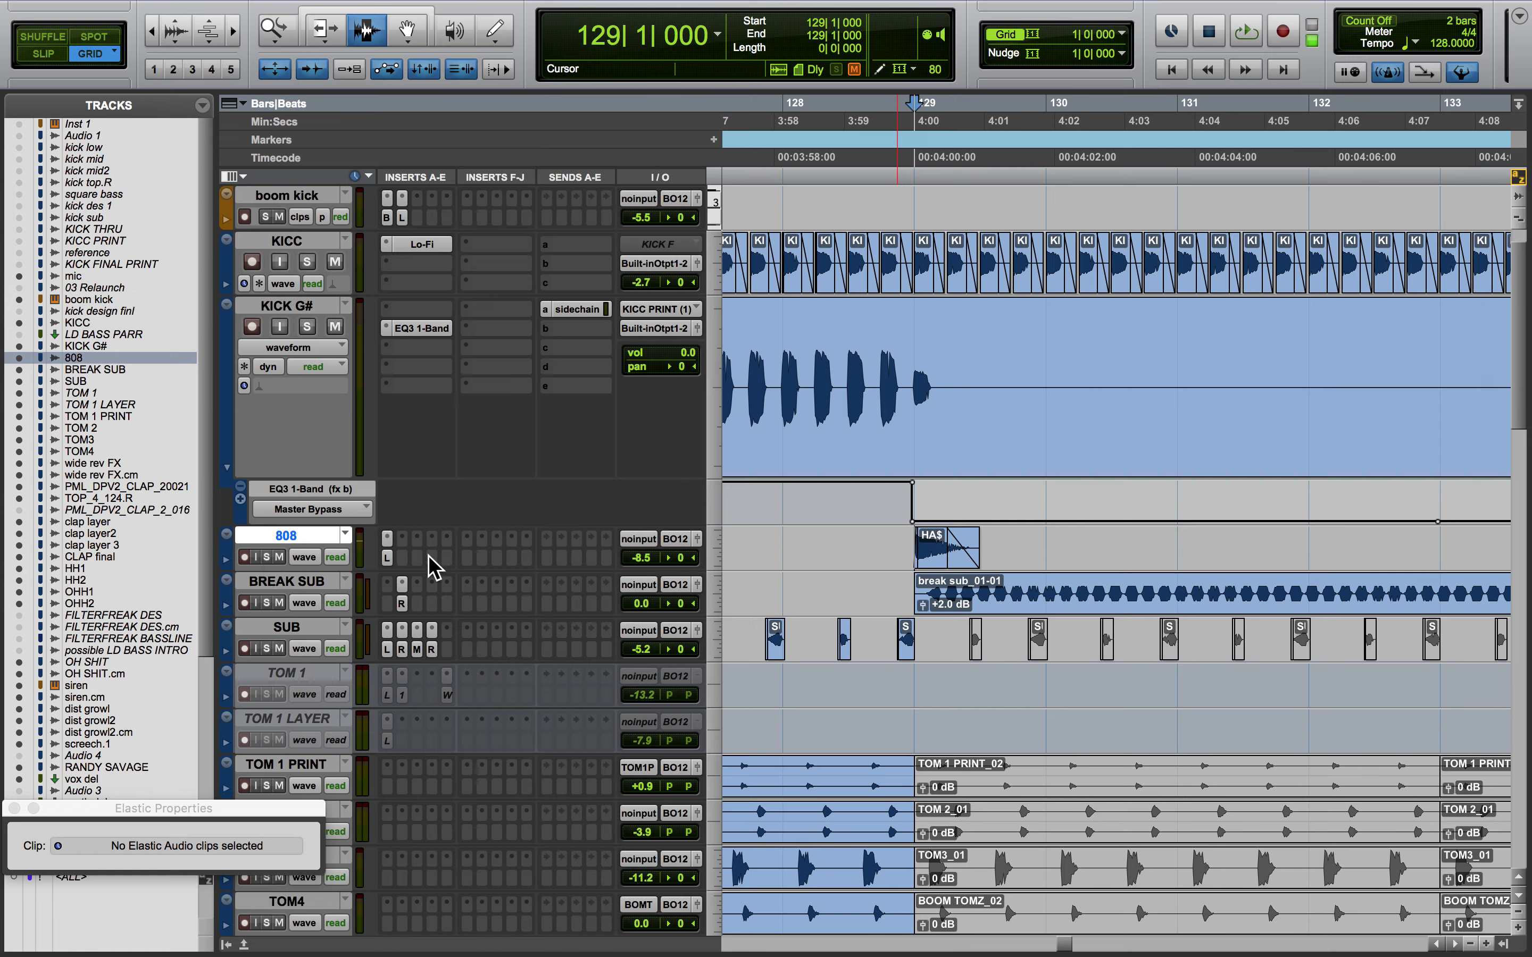
Move the BREAK SUB track down the track list to between OH SHIT.cm and siren
click(315, 584)
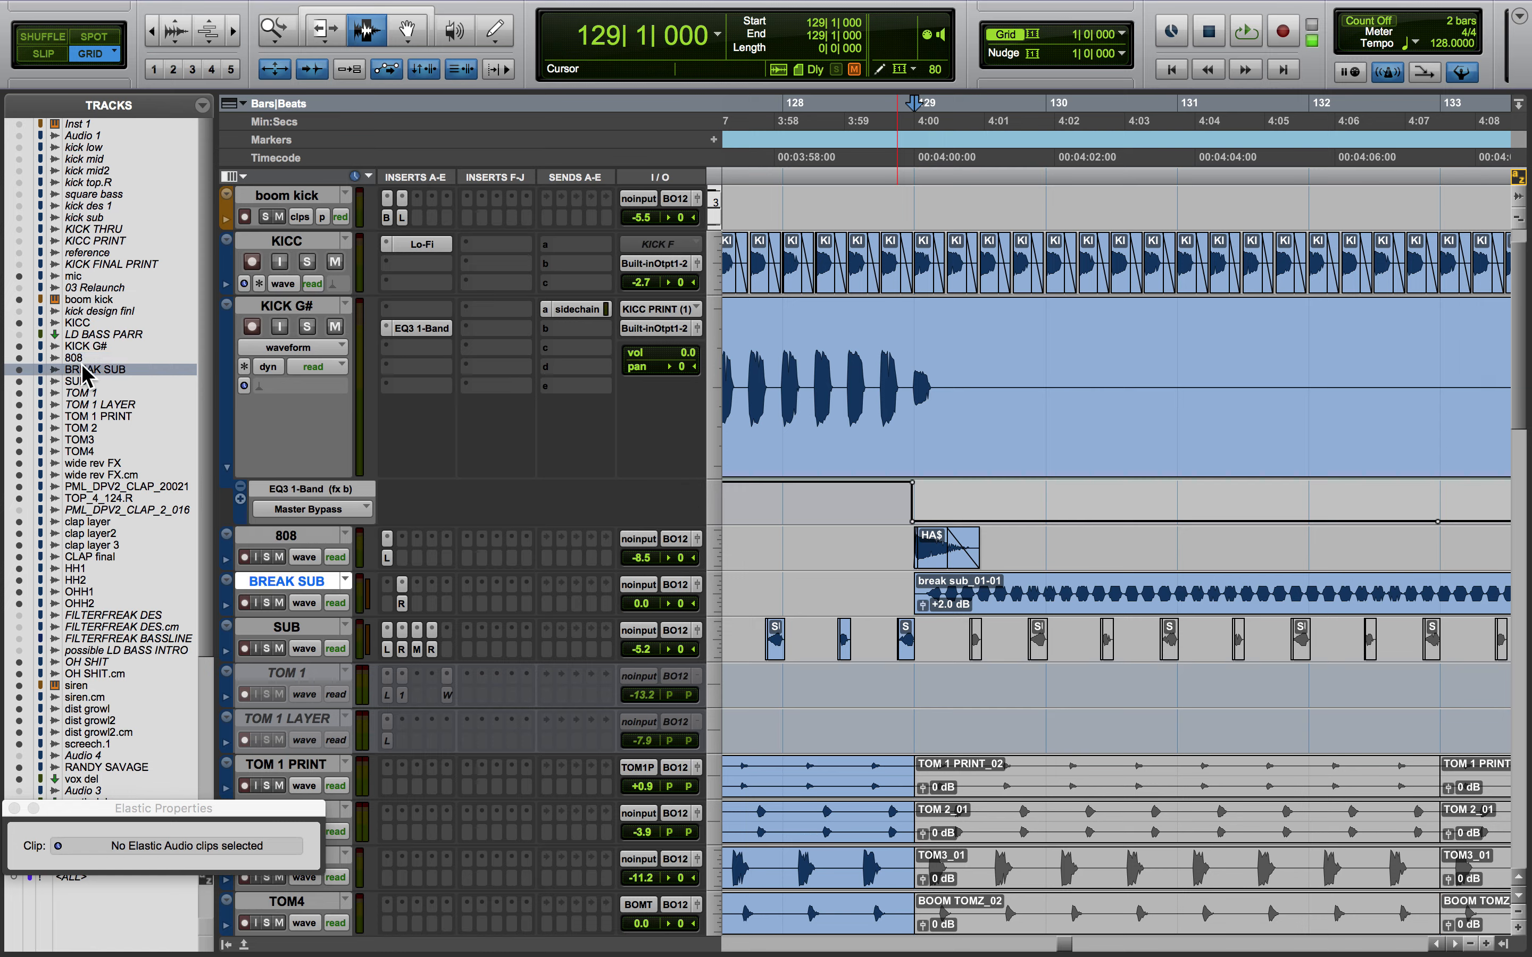
drag(83, 367, 117, 707)
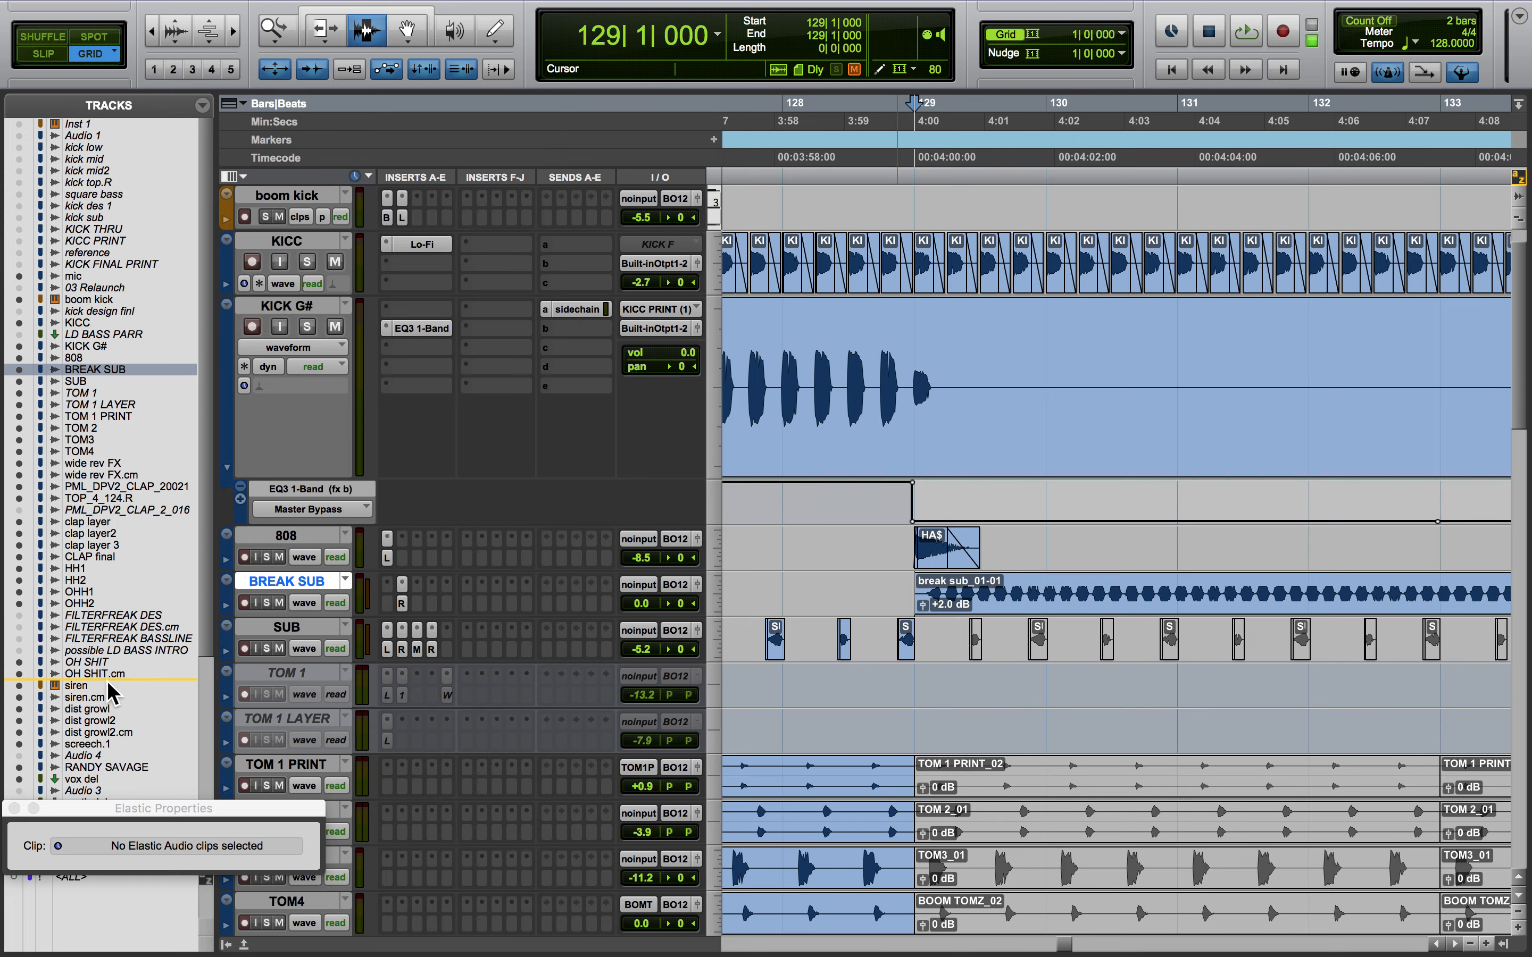
drag(262, 674, 197, 676)
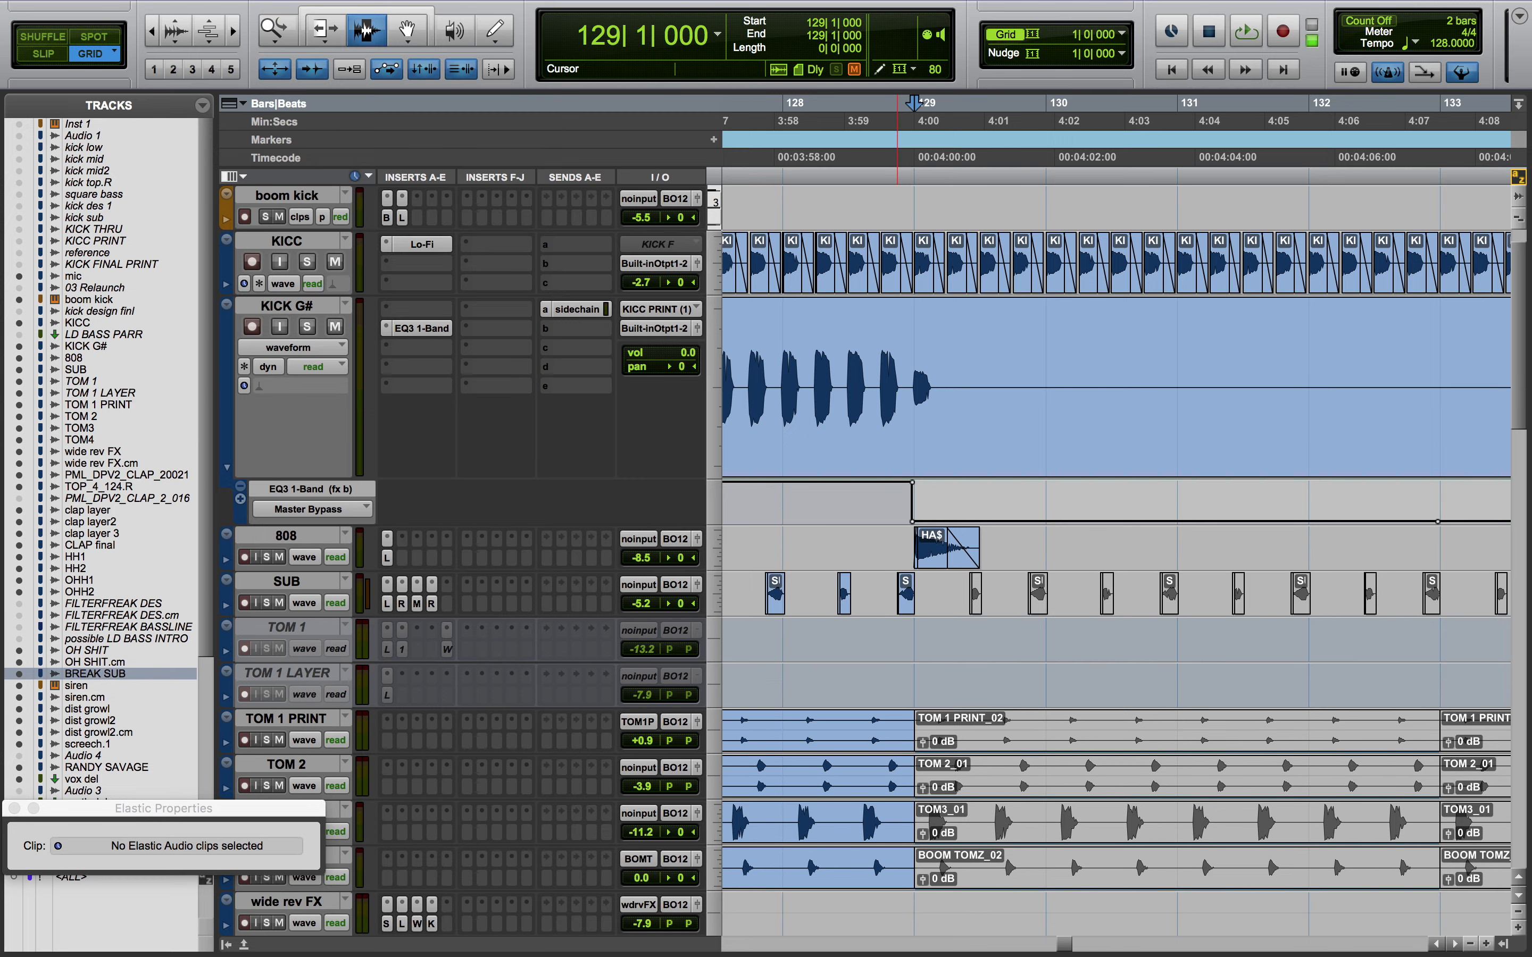
Solo the SUB track and place the edit cursor on it at bar 122
scroll(892, 518, left, 5)
scroll(891, 518, down, 5)
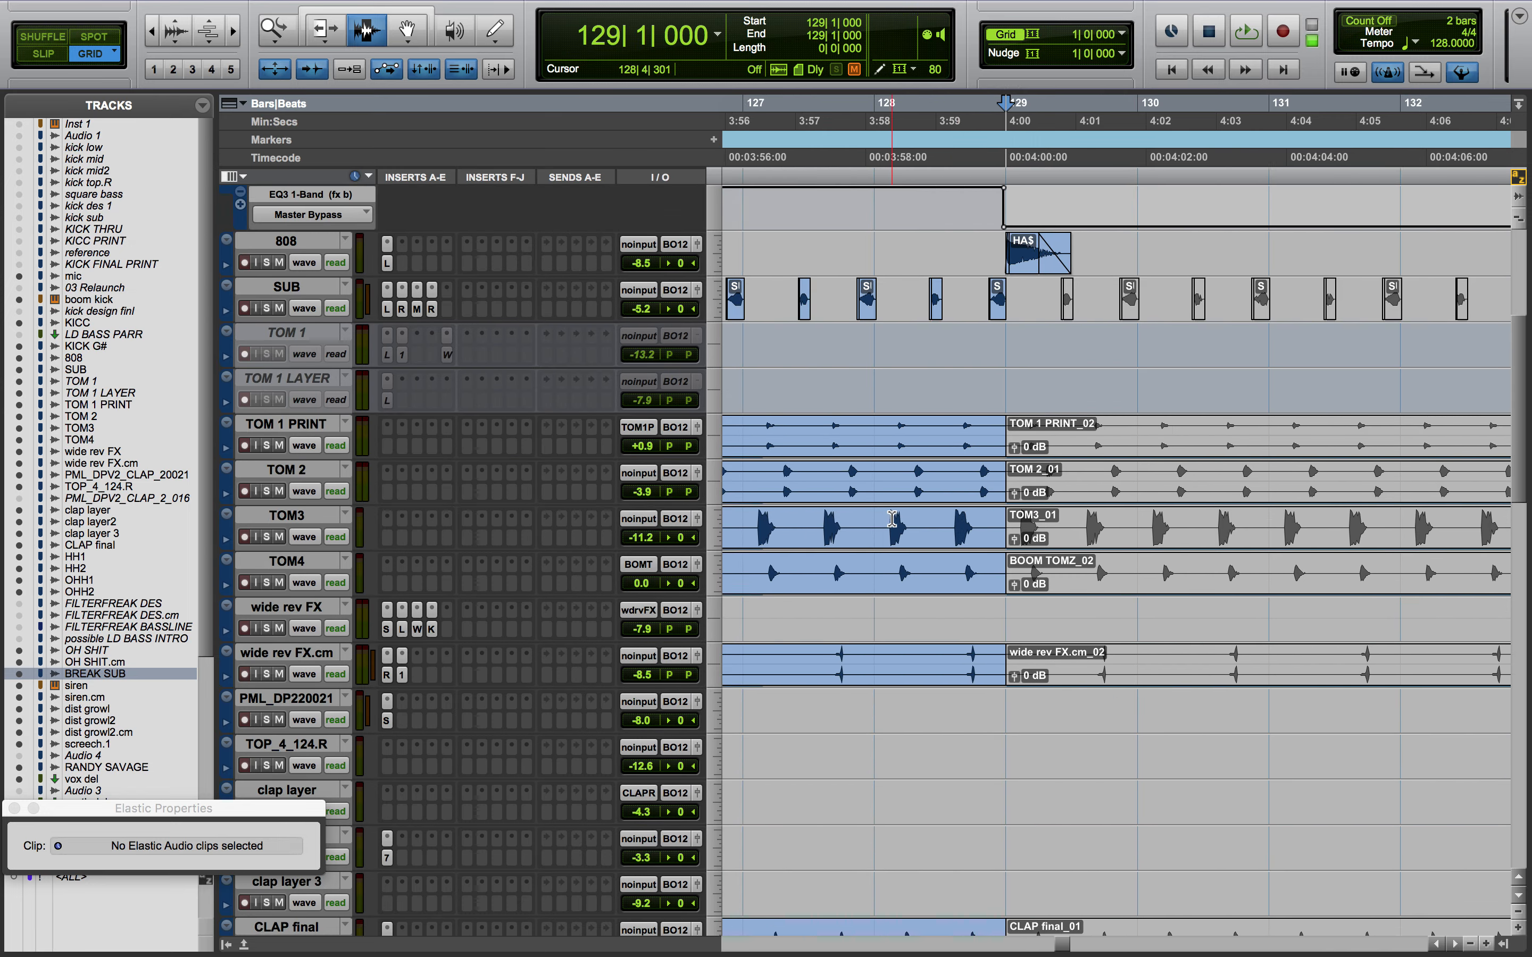
scroll(892, 518, up, 4)
click(266, 557)
scroll(777, 611, left, 7)
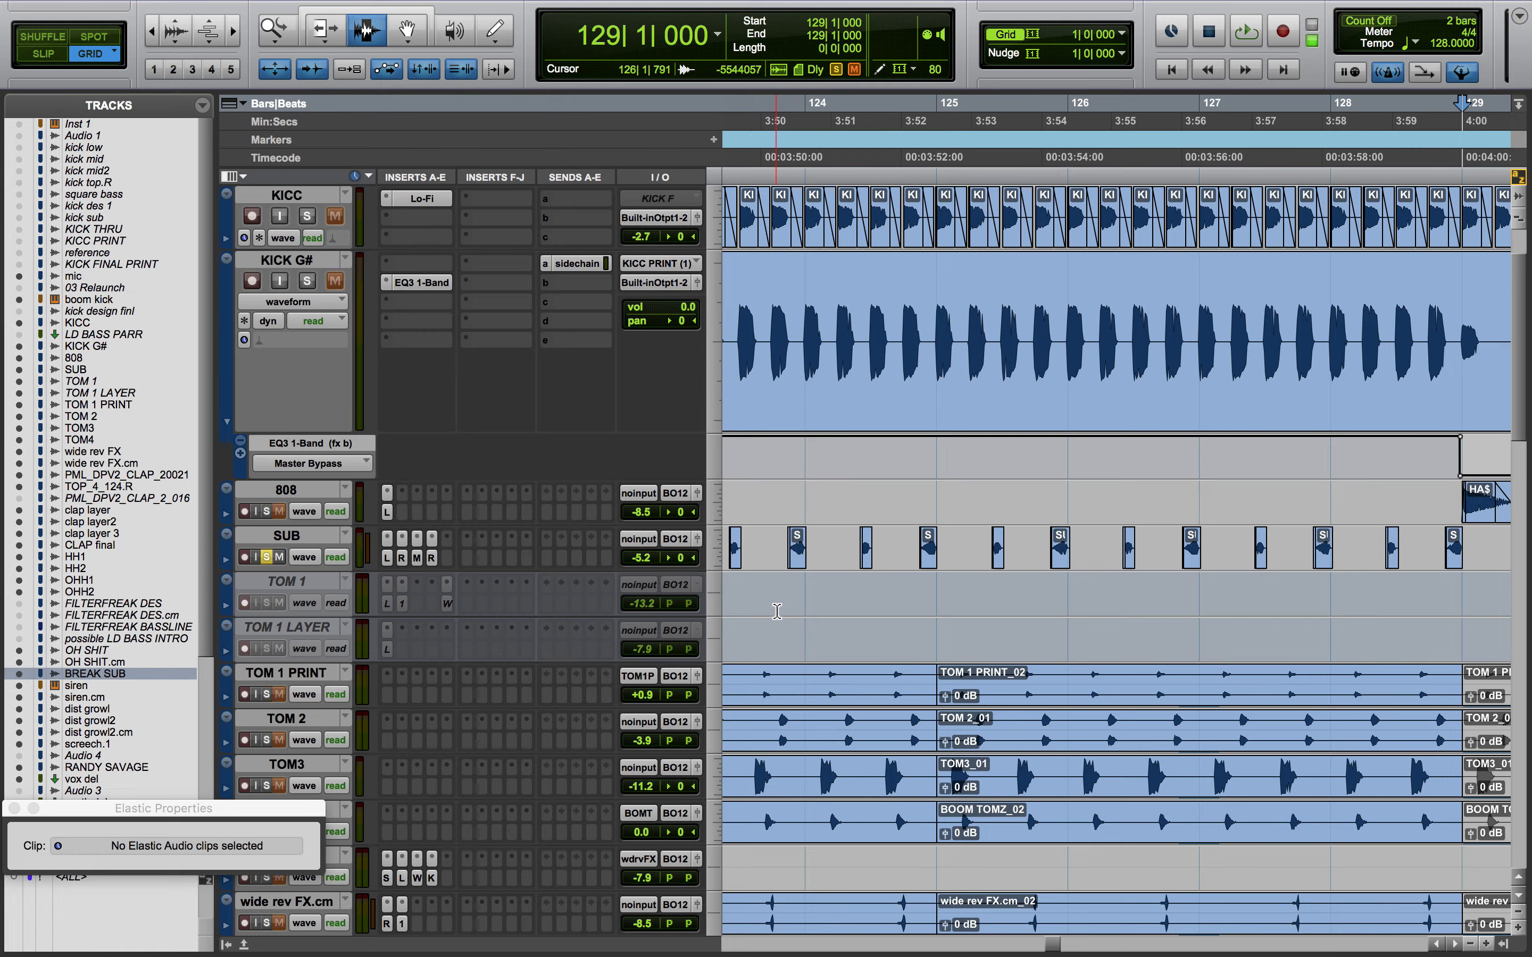
scroll(777, 611, left, 3)
click(779, 550)
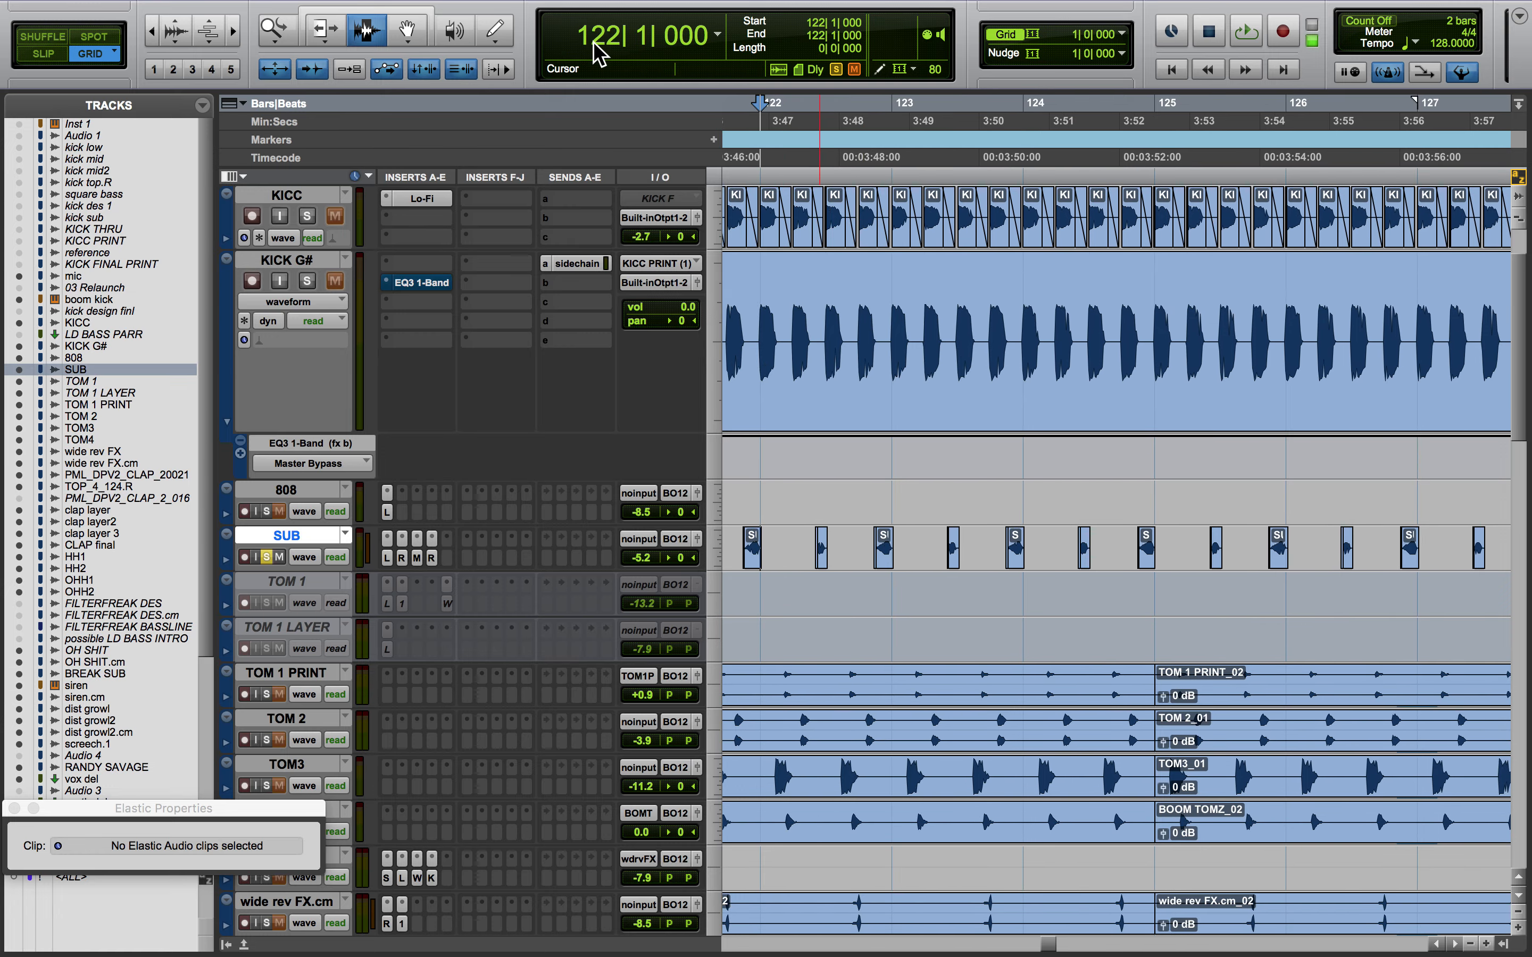
Open the AudioSuite Signal Generator from the Other category for the SUB track
click(506, 11)
mouse_move(516, 261)
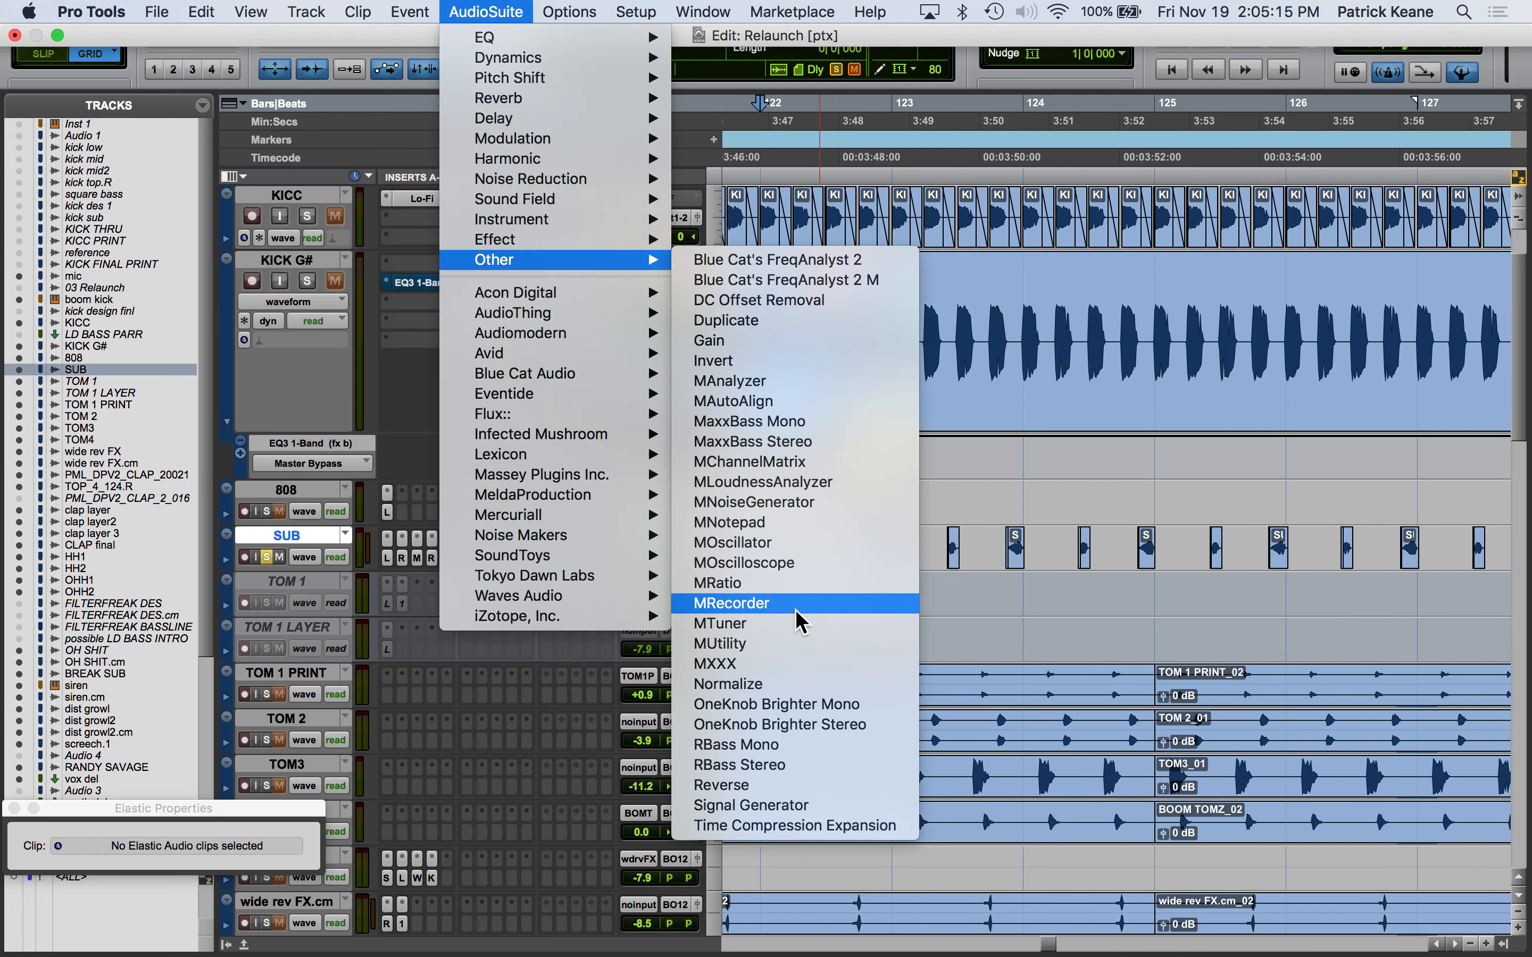
click(746, 808)
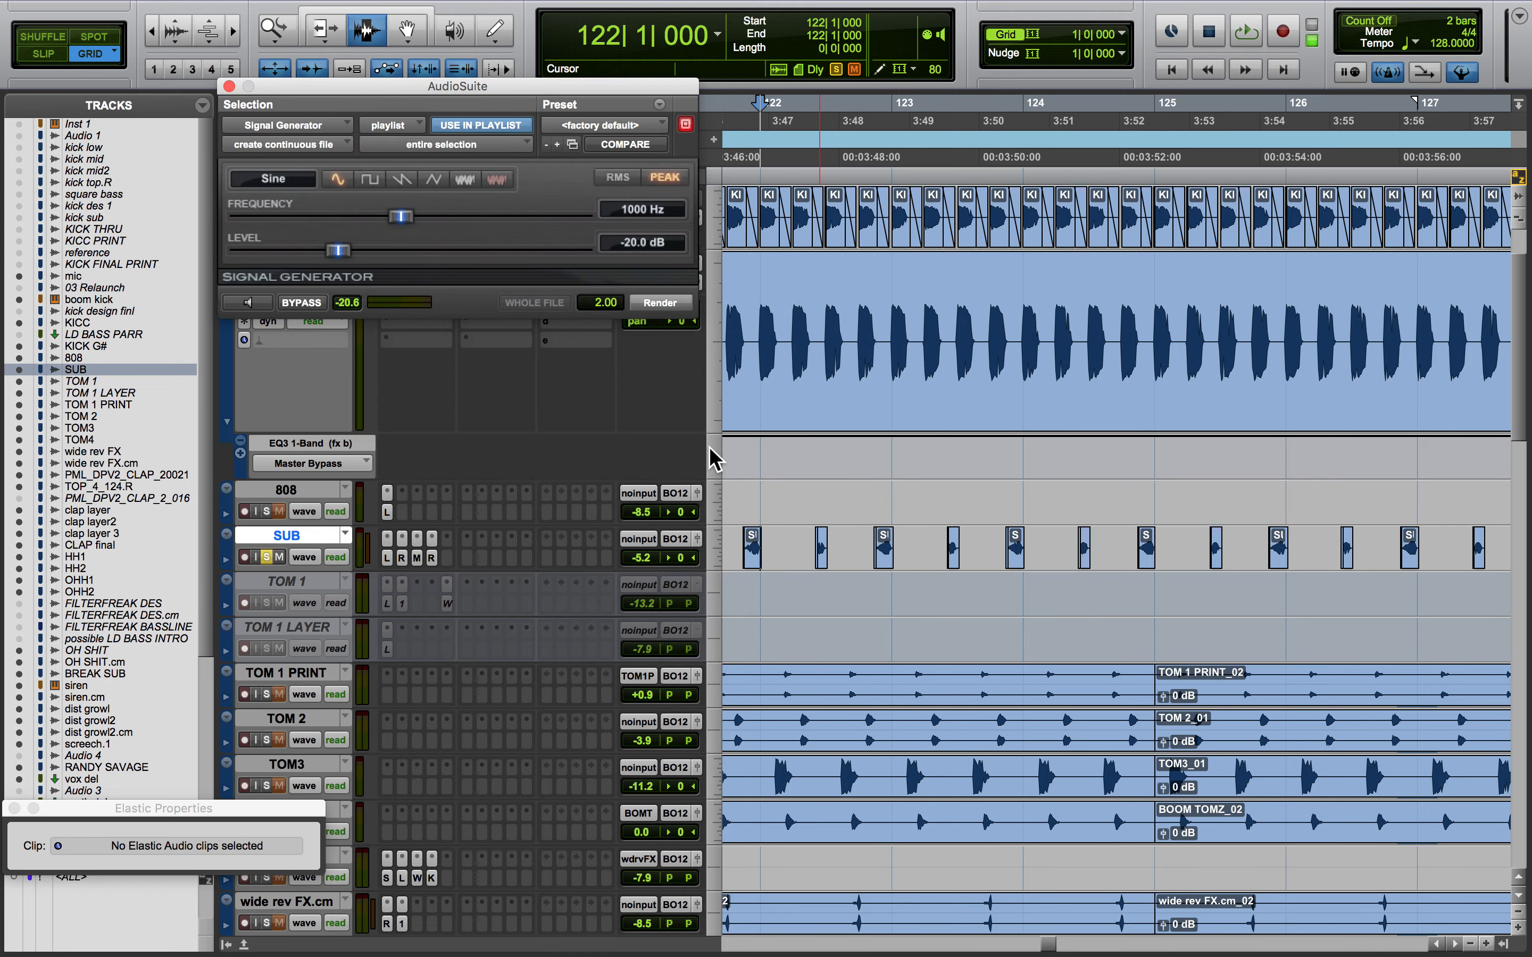
Increase the SUB track's height to show the SUB DROP clip before bar 122 and the insert names in detail
key(t)
key(t)
key(t)
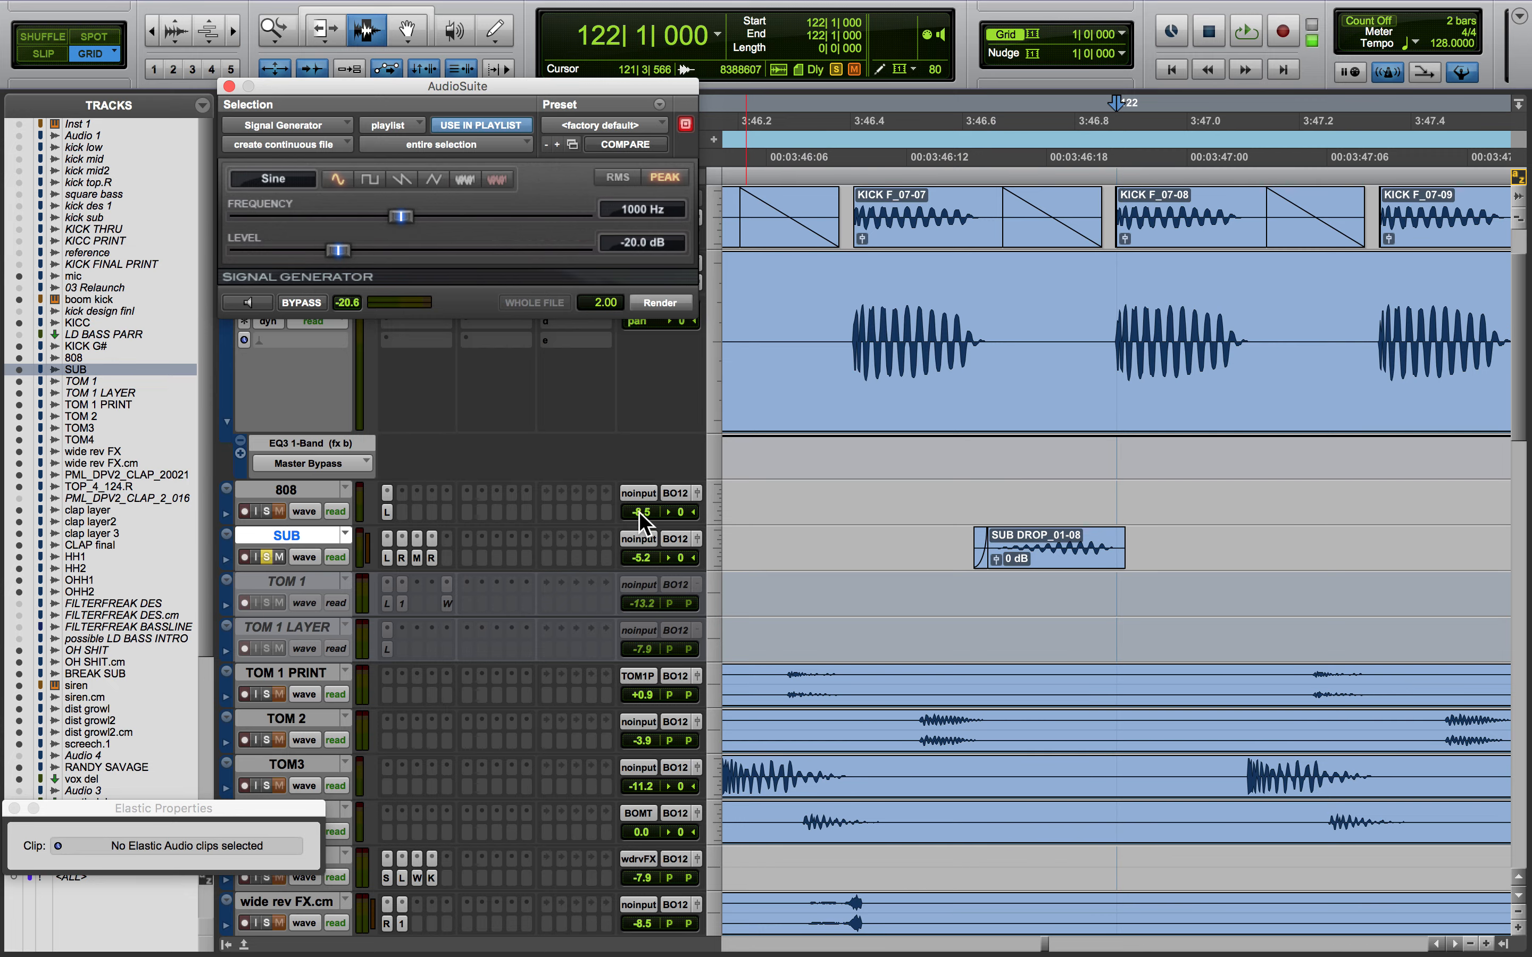
click(715, 550)
click(744, 636)
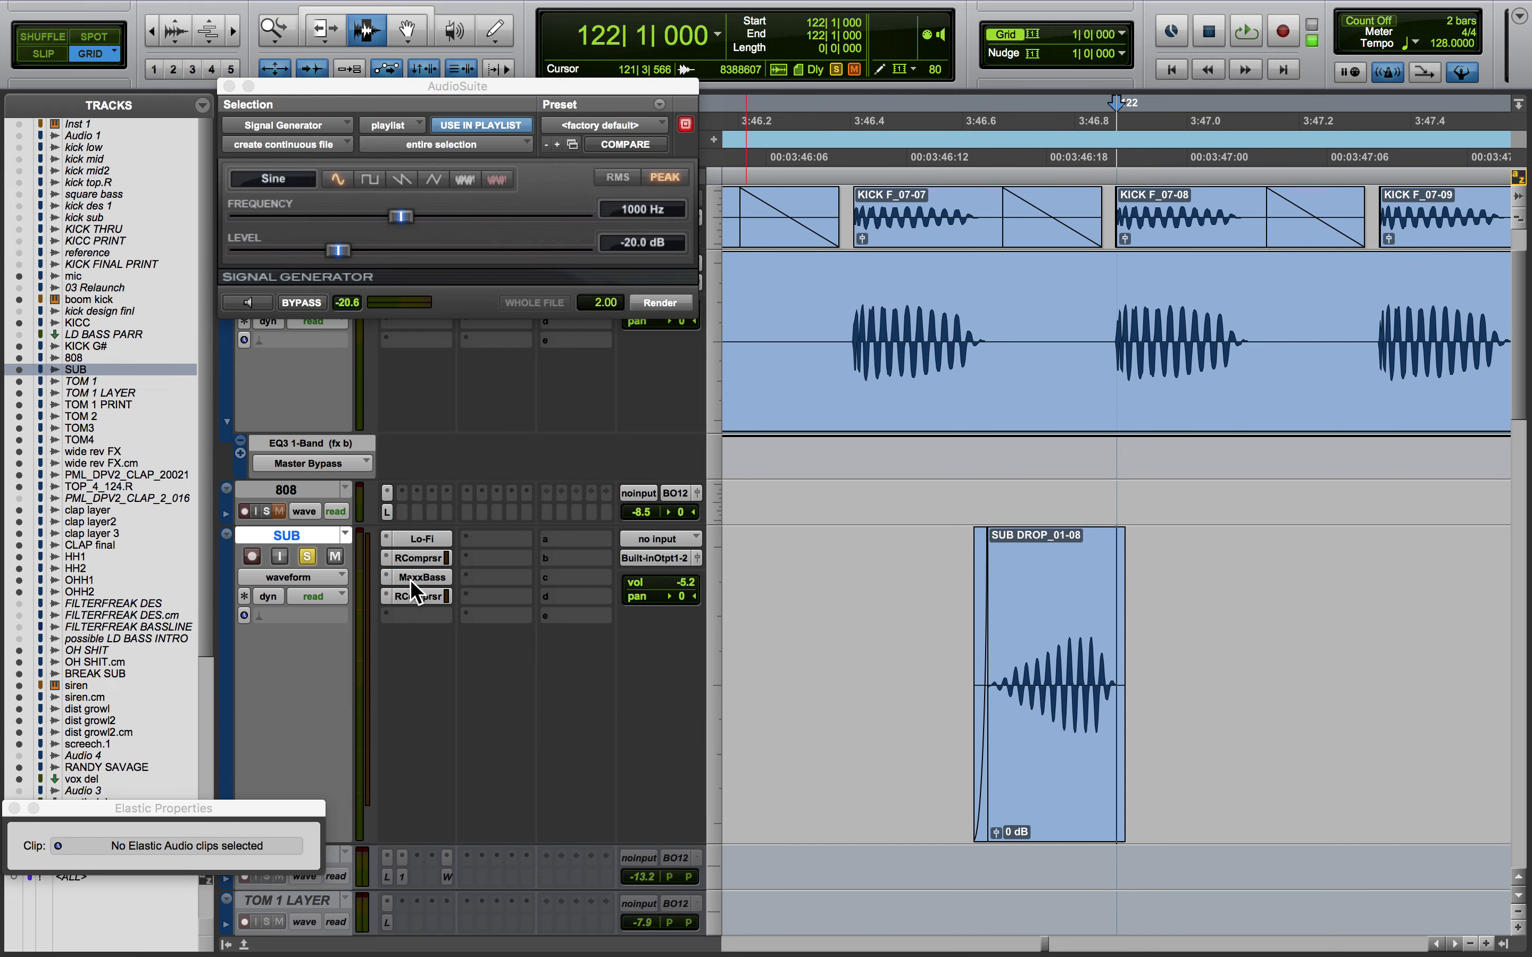
Inspect the SUB track's Lo-Fi, MaxxBass and sidechained RCompressor inserts and close the plug-in window
click(420, 539)
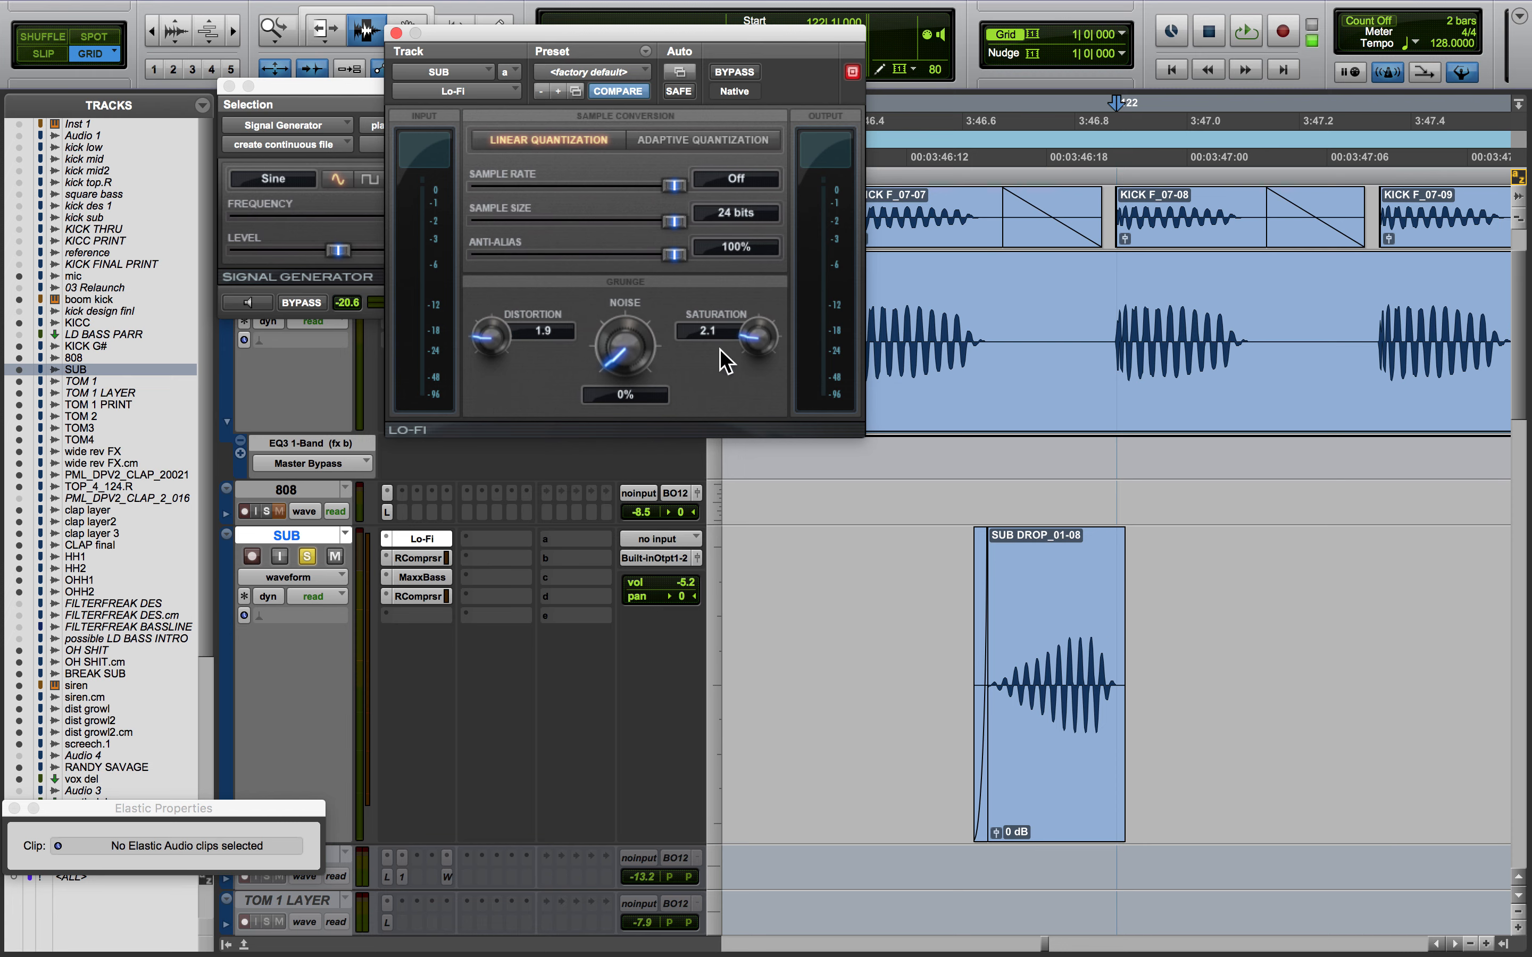
click(420, 559)
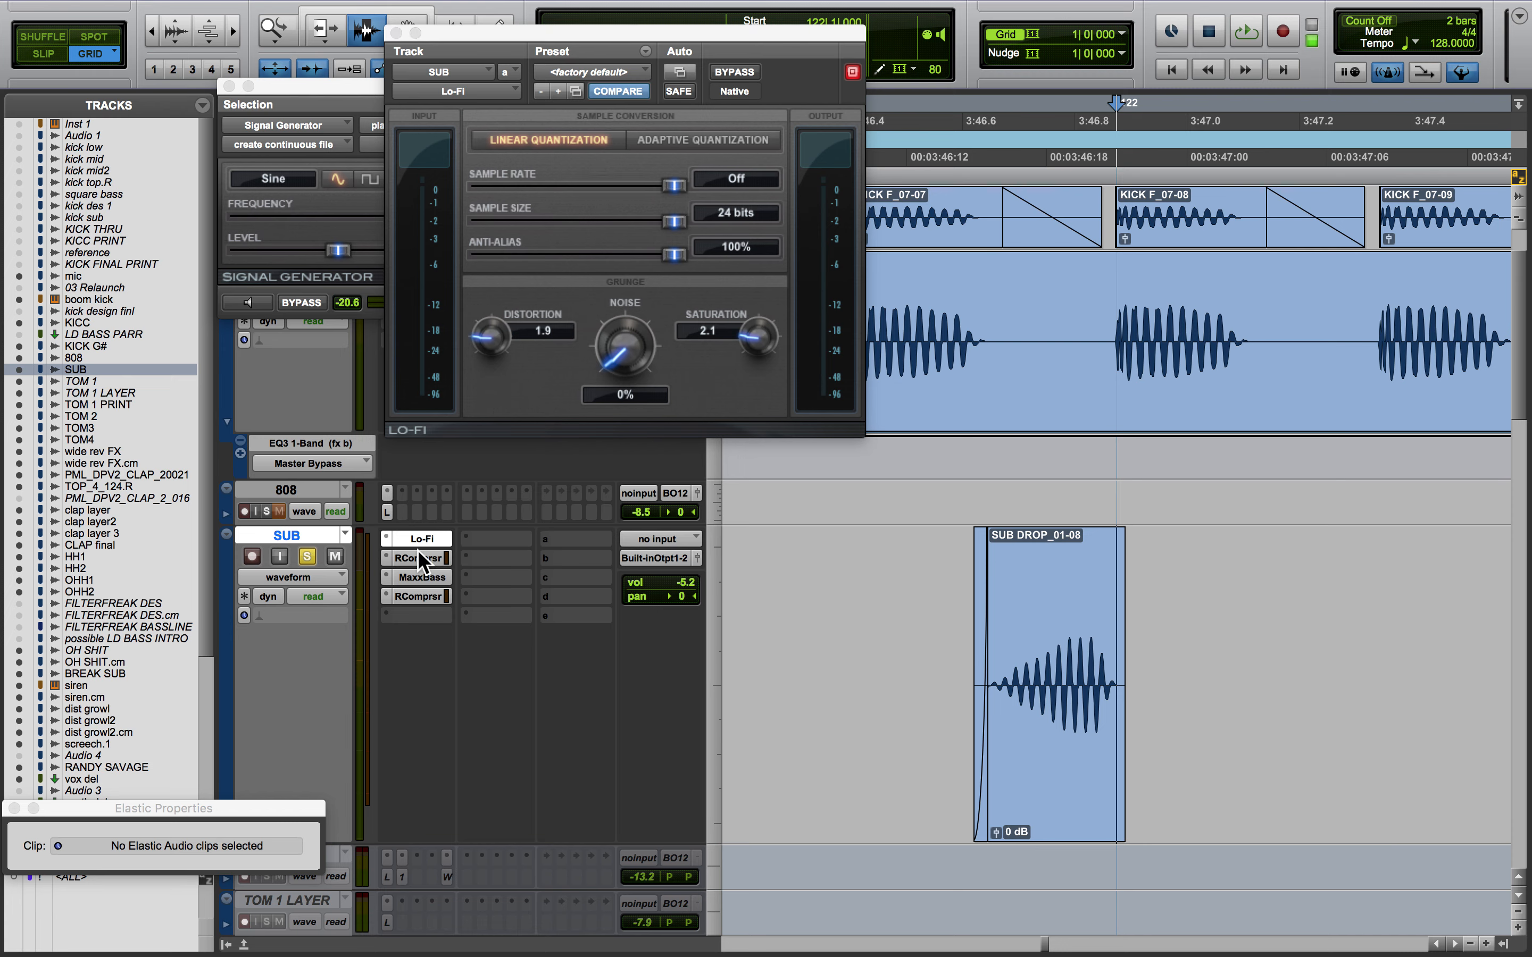
click(426, 578)
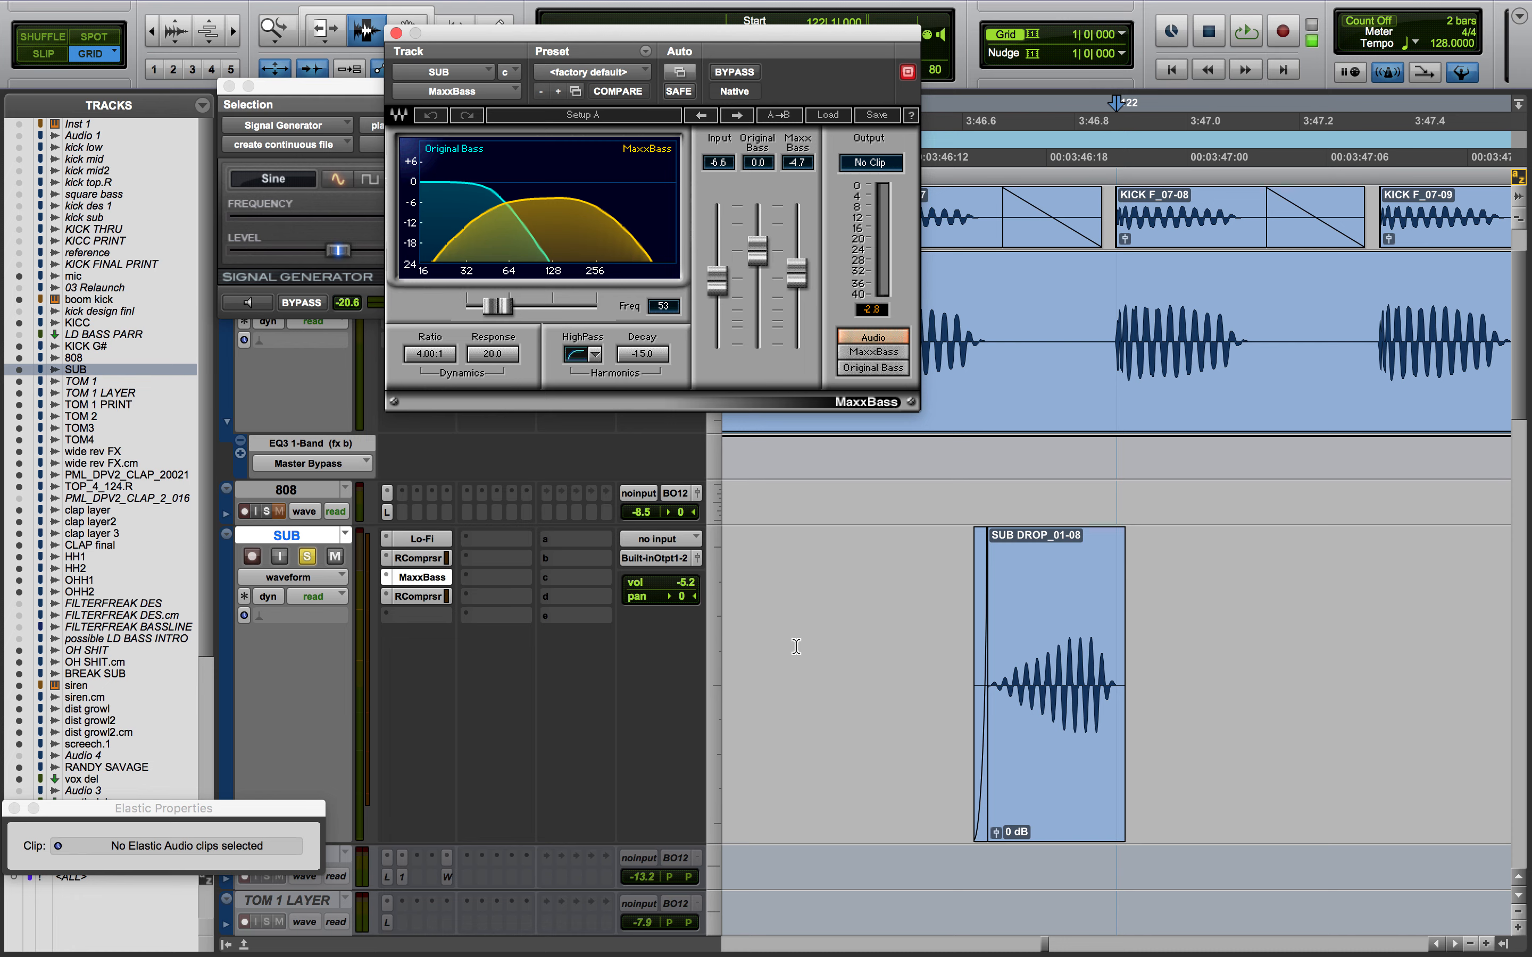
click(436, 596)
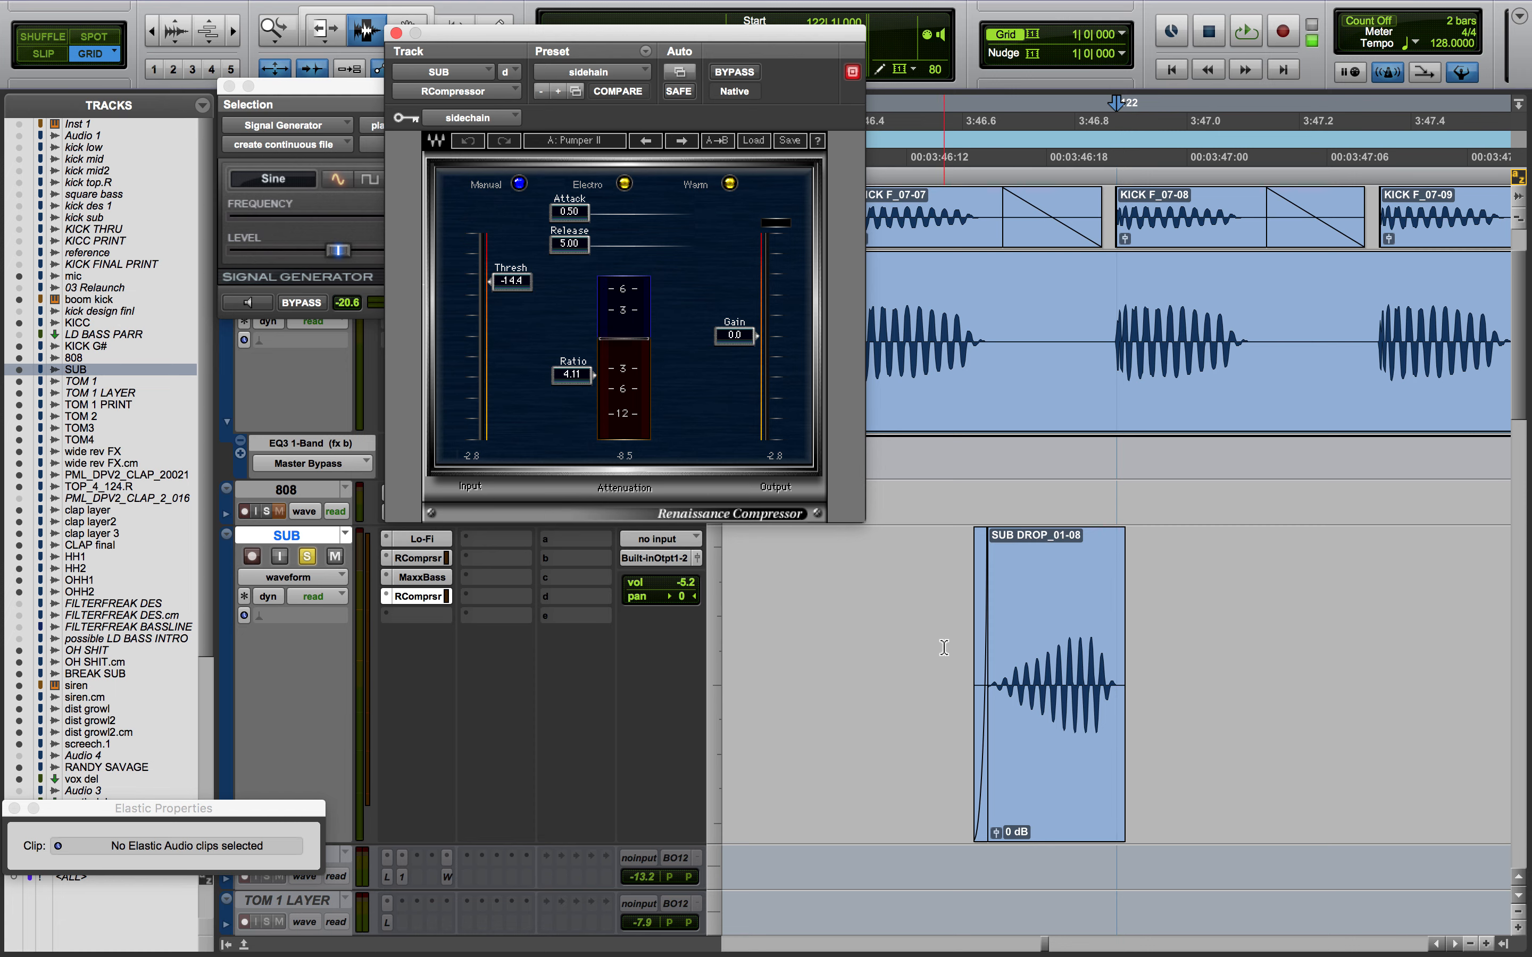
click(396, 33)
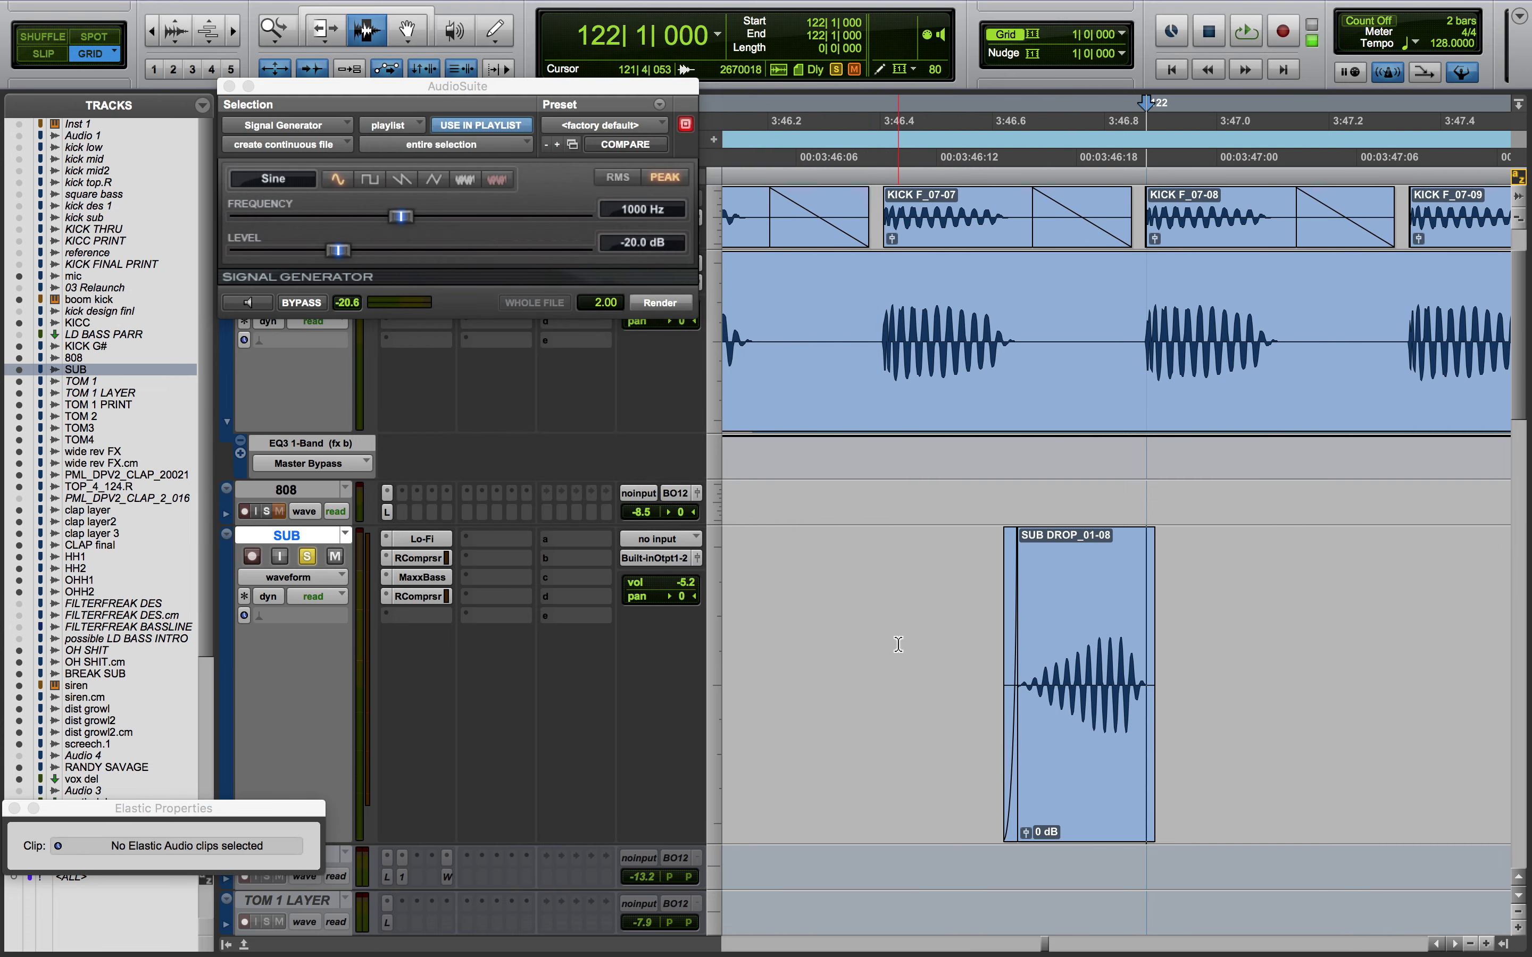
Switch to Slip mode and play the soloed SUB track from just before the sub drop leading into bar 122
key(F2)
click(935, 656)
key(space)
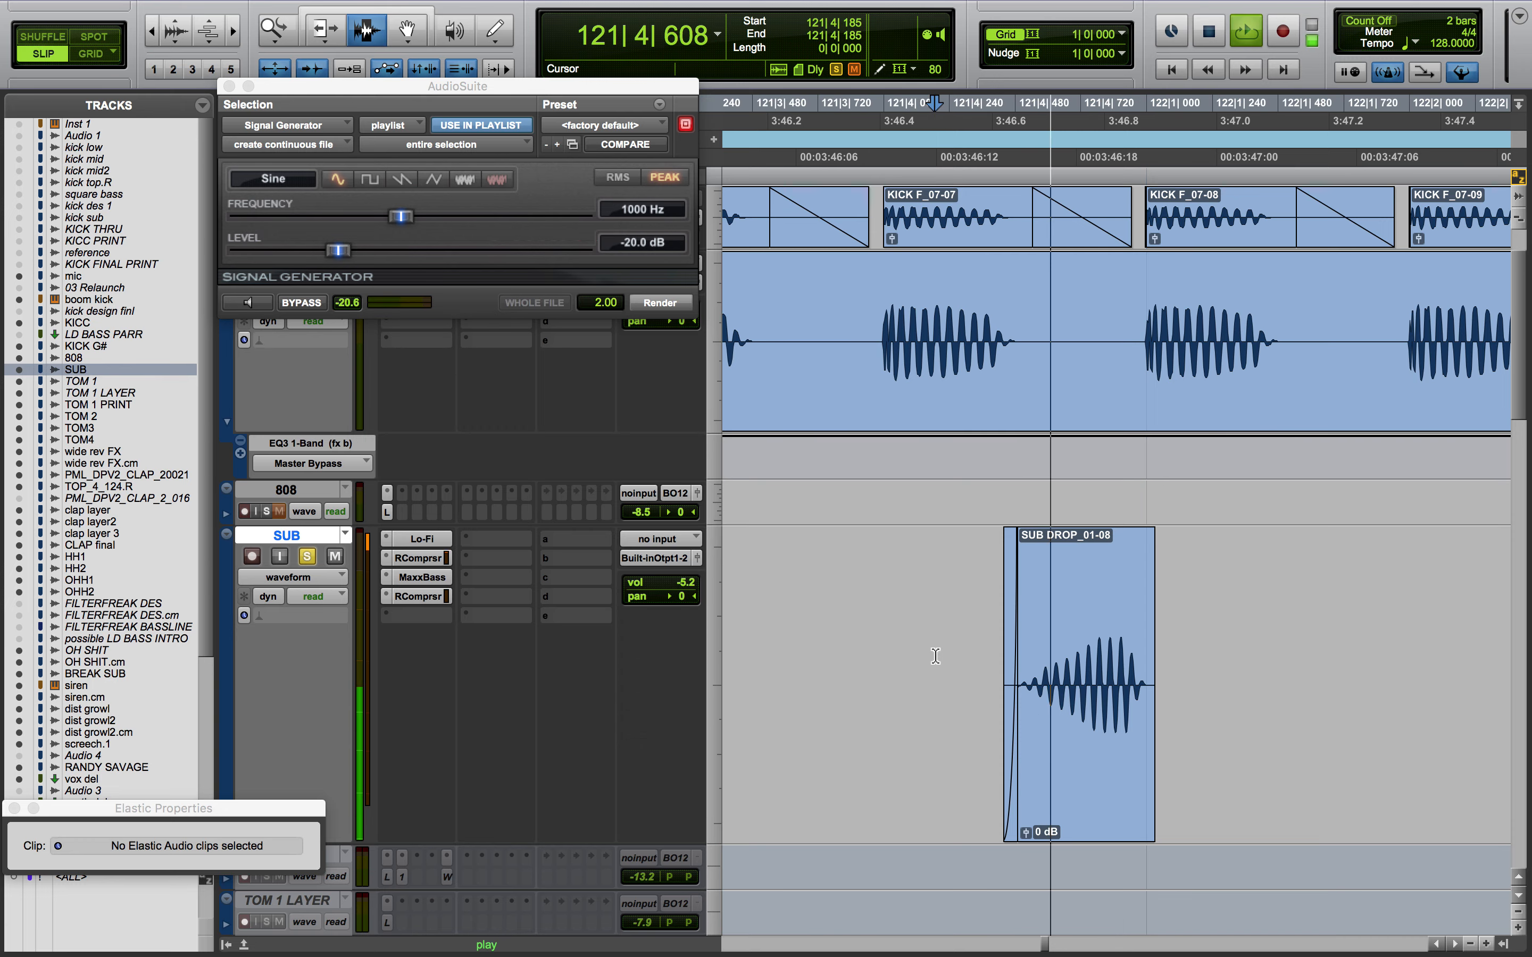
key(r)
key(r)
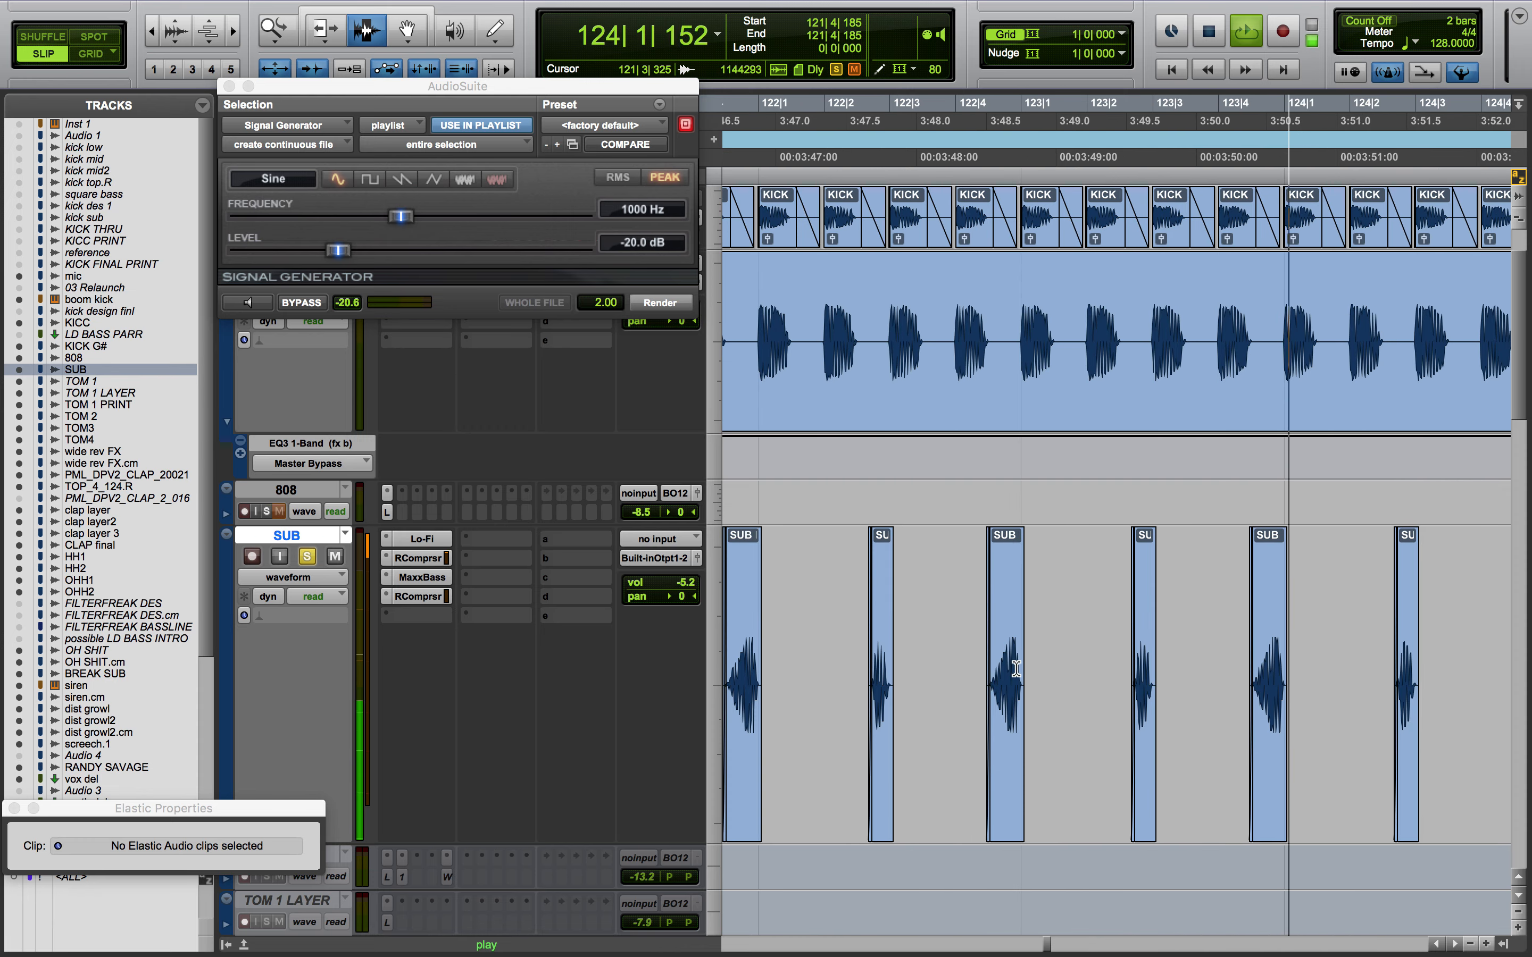
key(space)
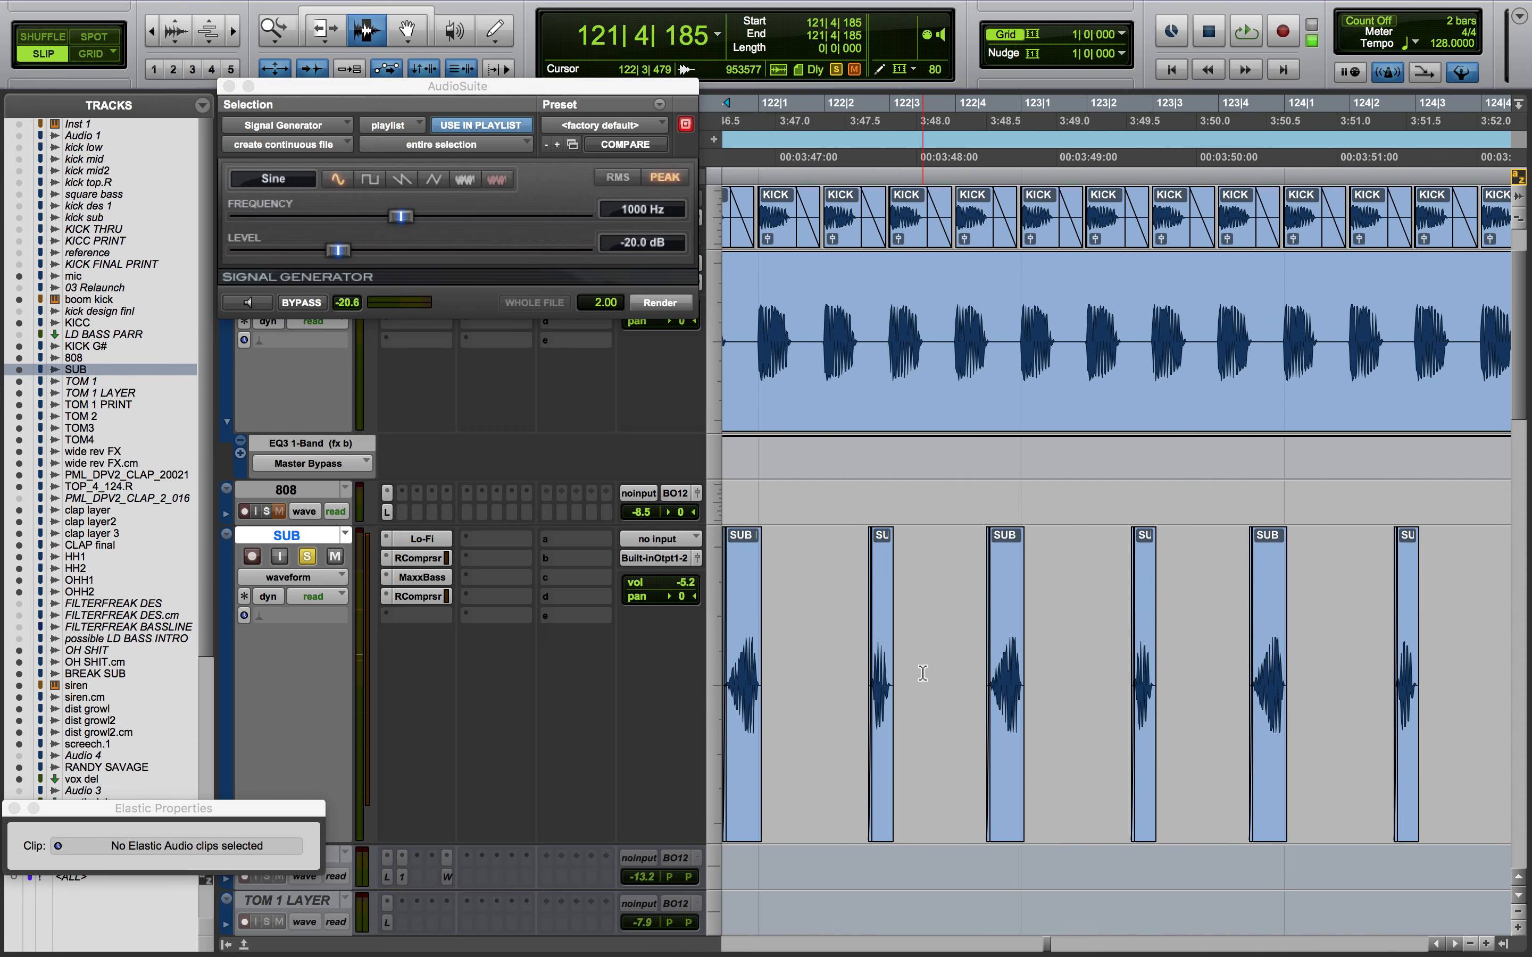
Select the SUB DROP_01-09 clip, view the AudioSuite Pitch Shift plug-in Vari-Fi for it and close the plug-in window
double_click(883, 681)
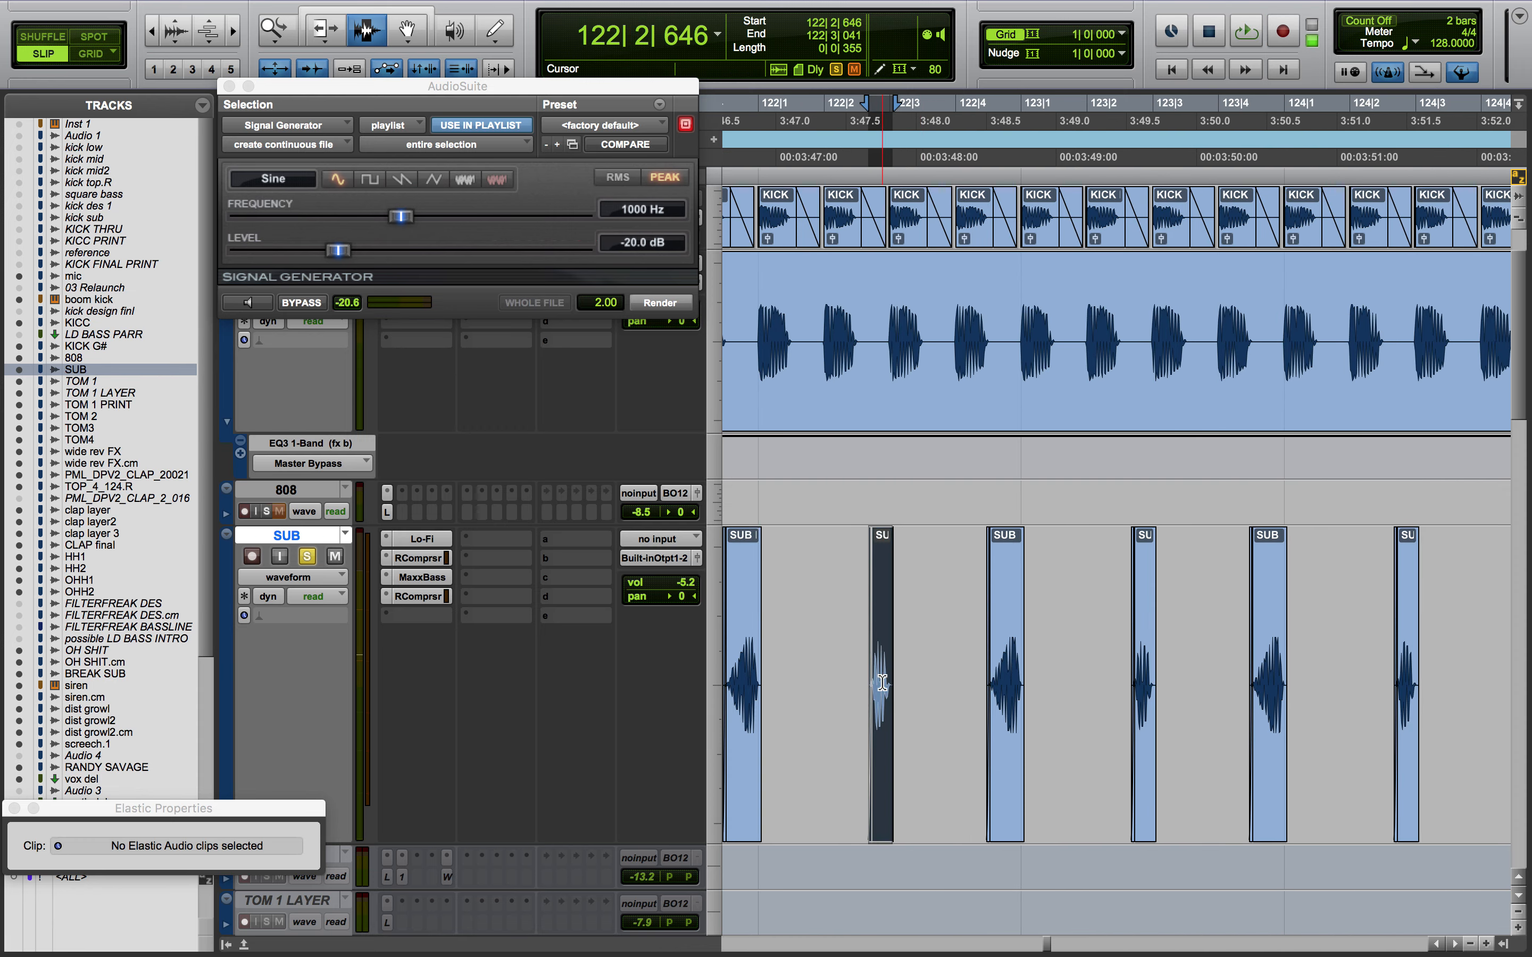
key(alt+f)
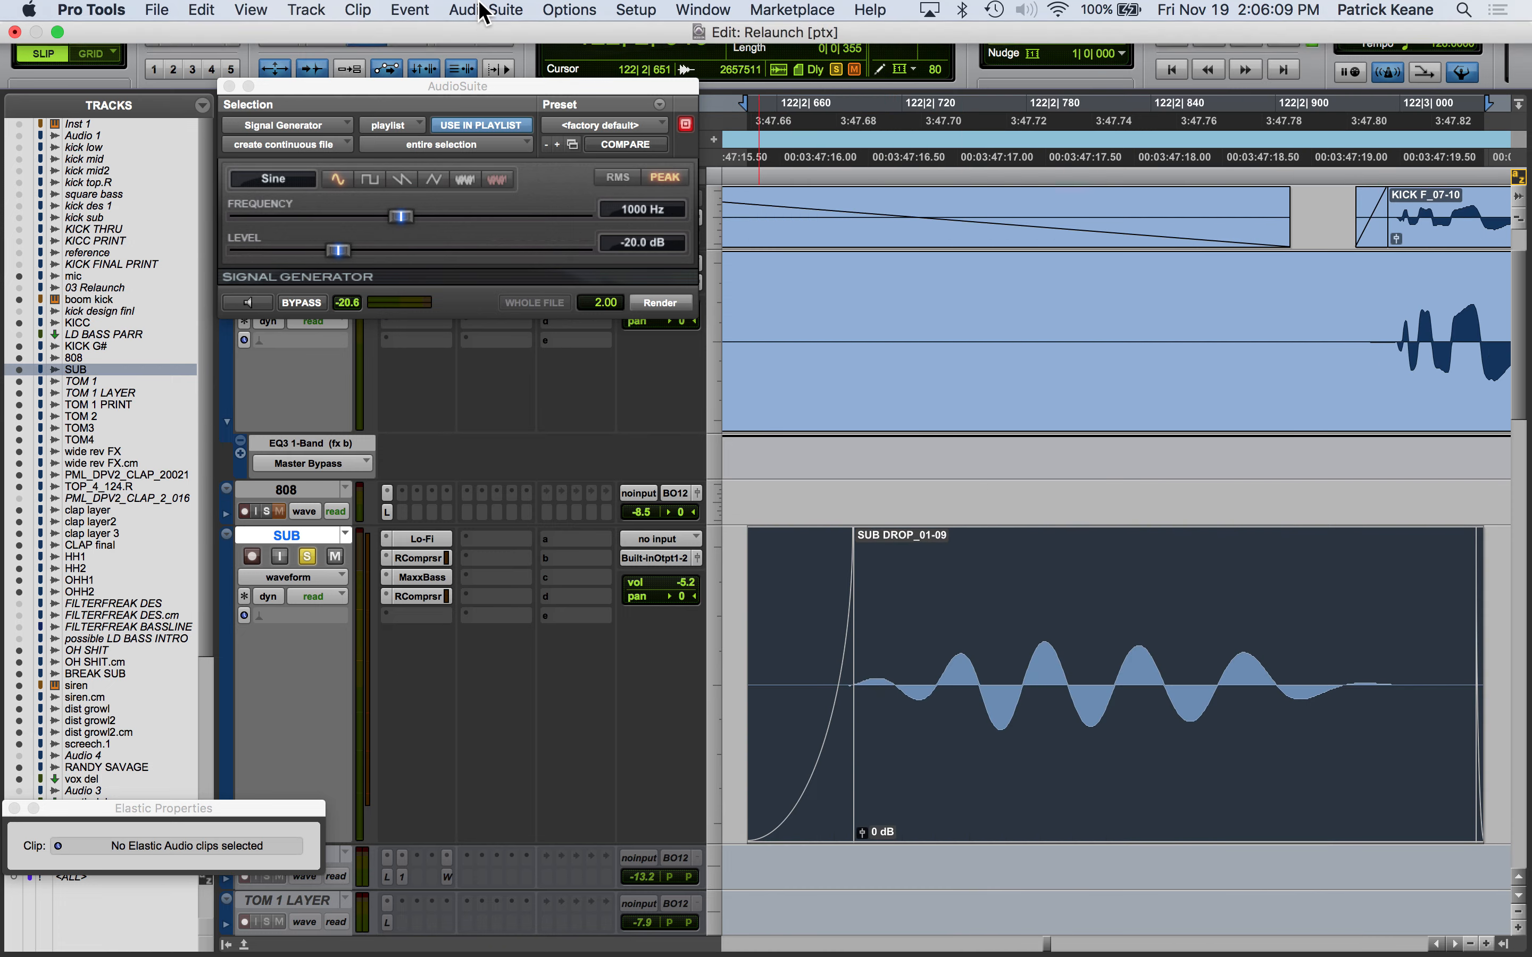
click(323, 125)
mouse_move(443, 14)
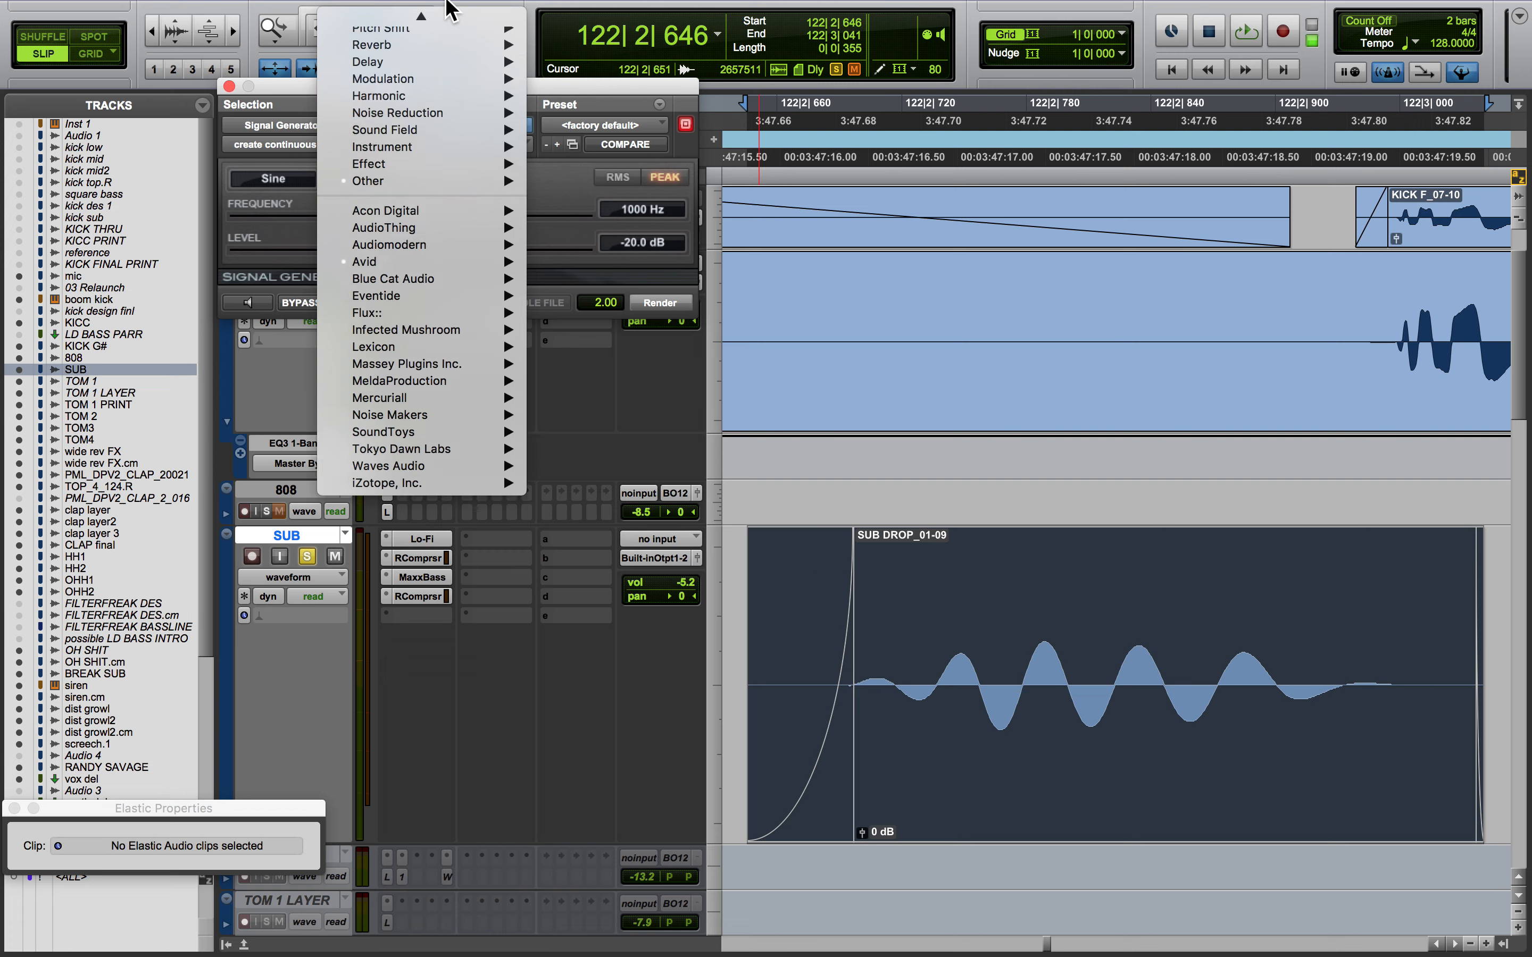
mouse_move(431, 54)
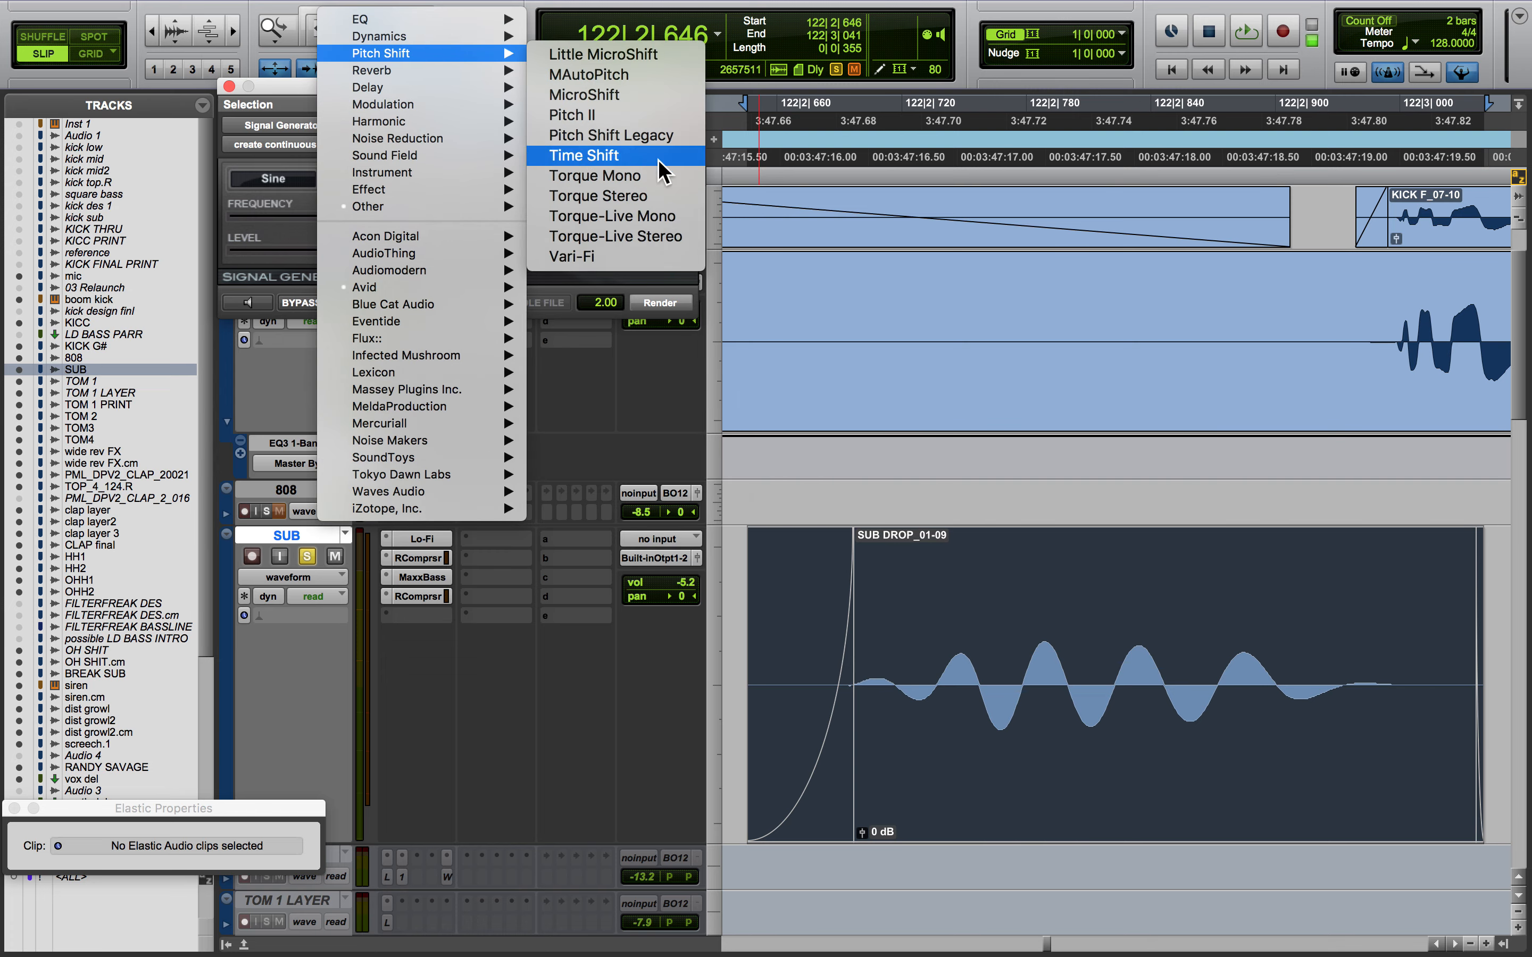
click(600, 257)
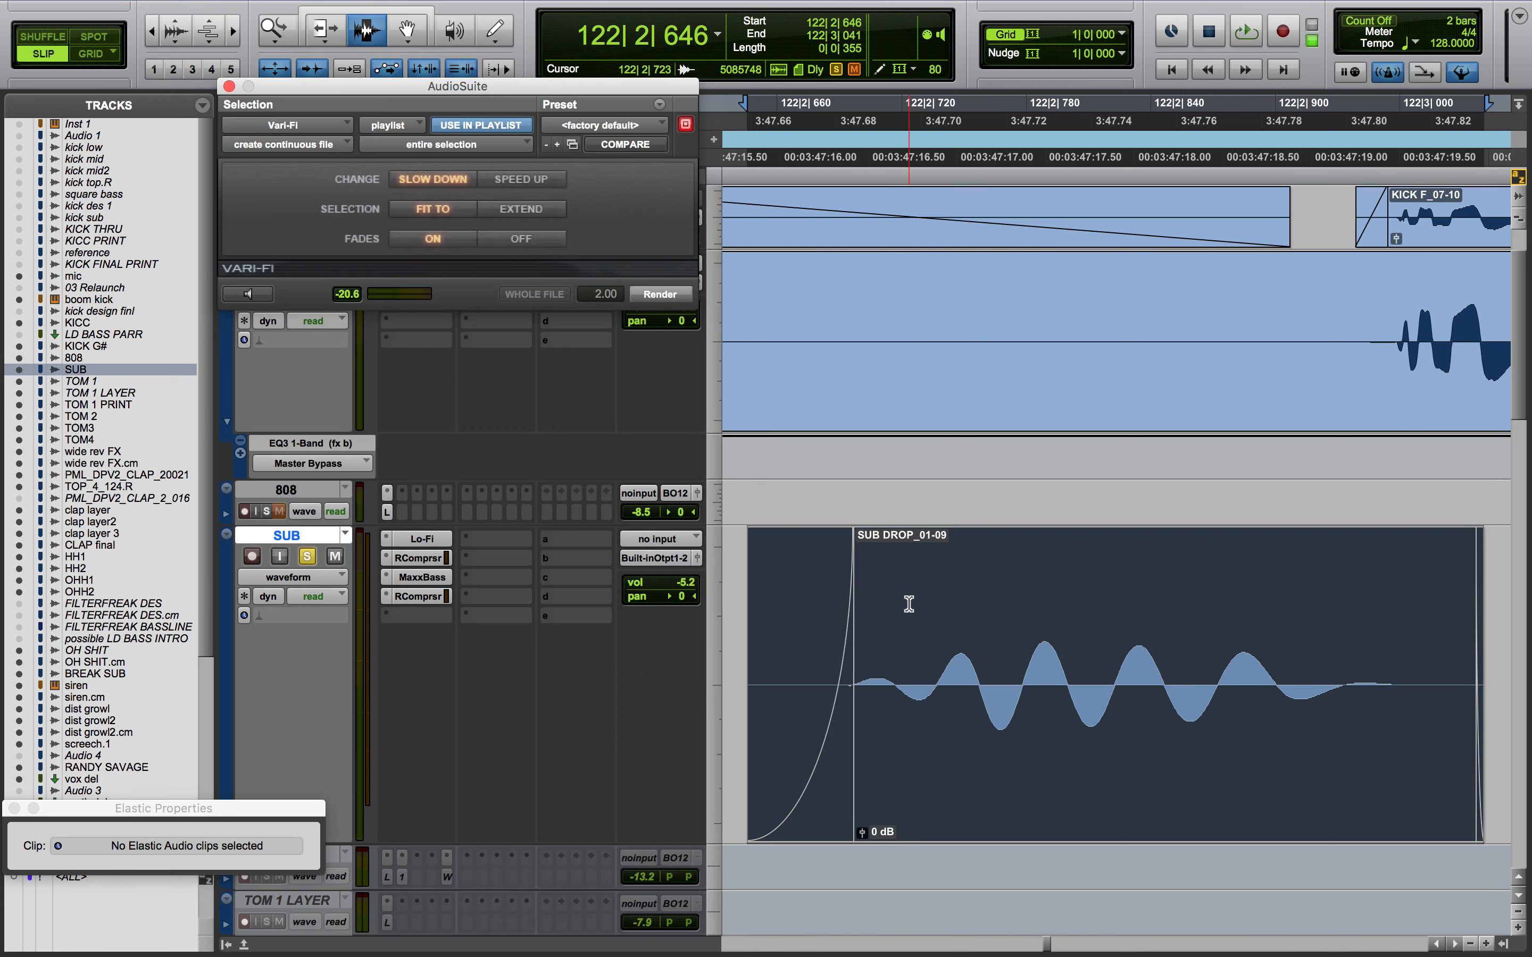
key(r)
key(r)
key(r)
key(r)
key(r)
key(r)
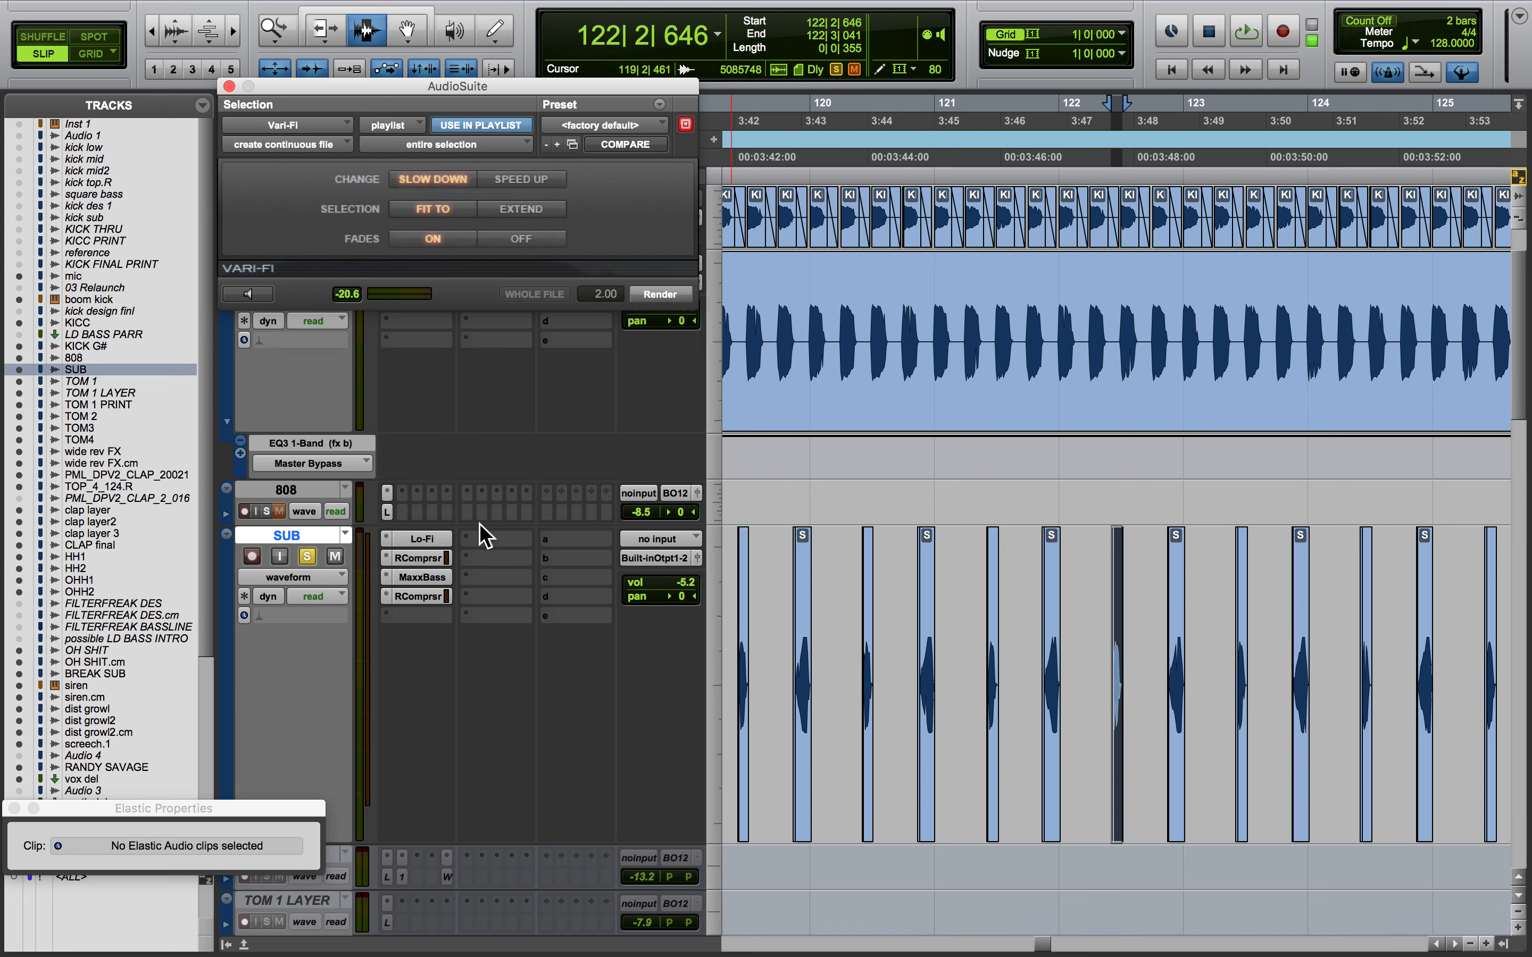
click(229, 86)
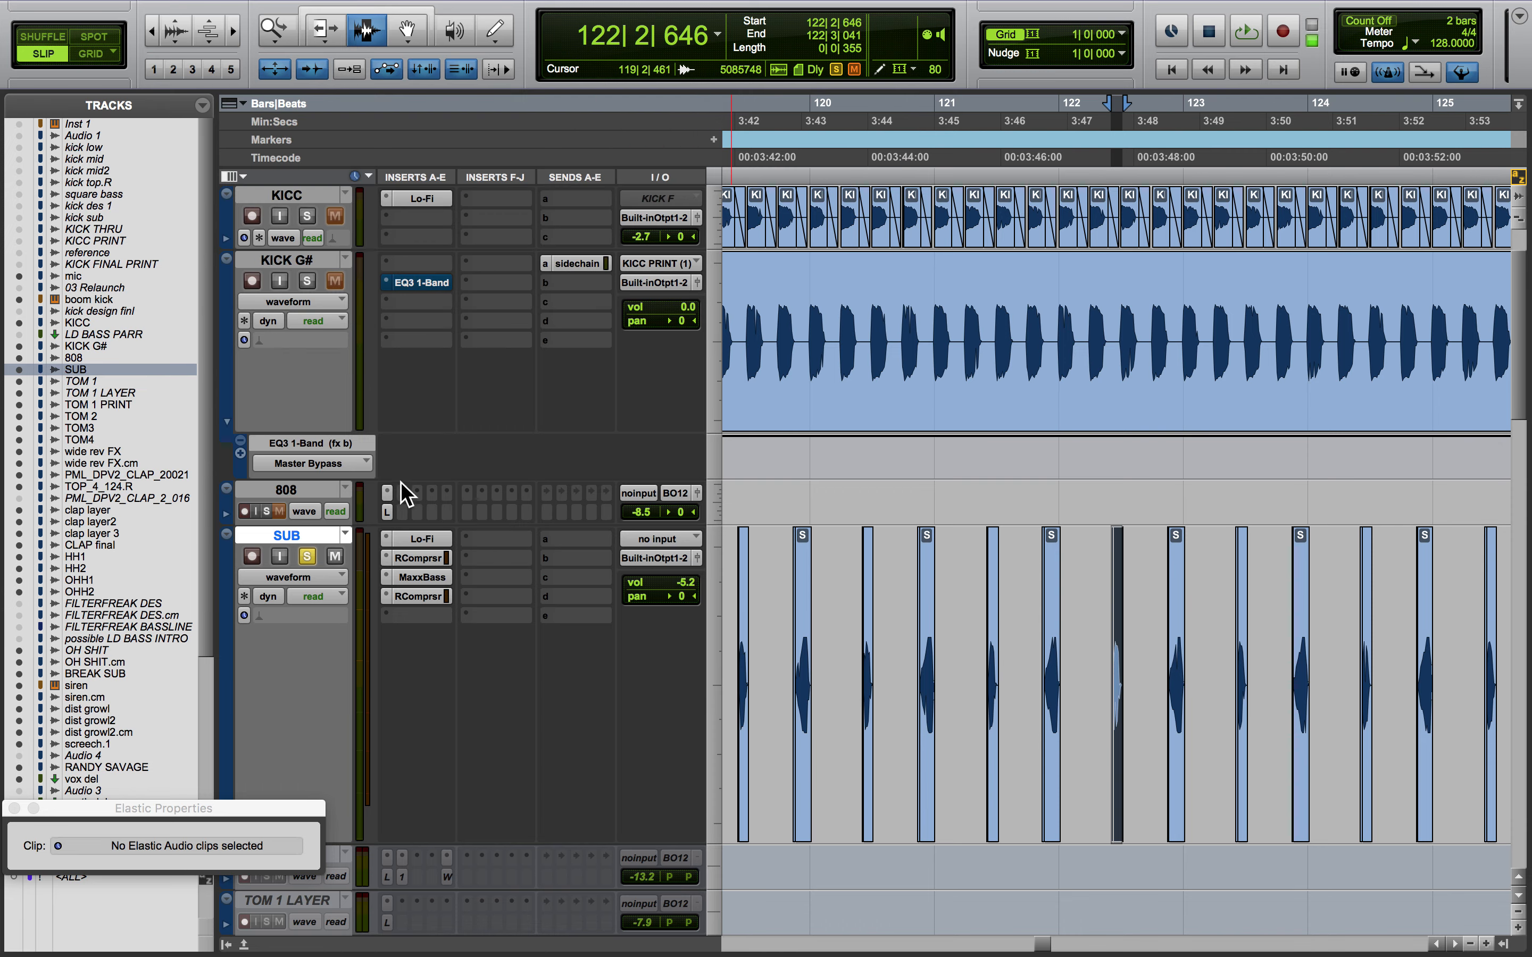
Solo KICK G# alongside SUB and play both from just after beat 2 of bar 120
click(307, 280)
click(861, 638)
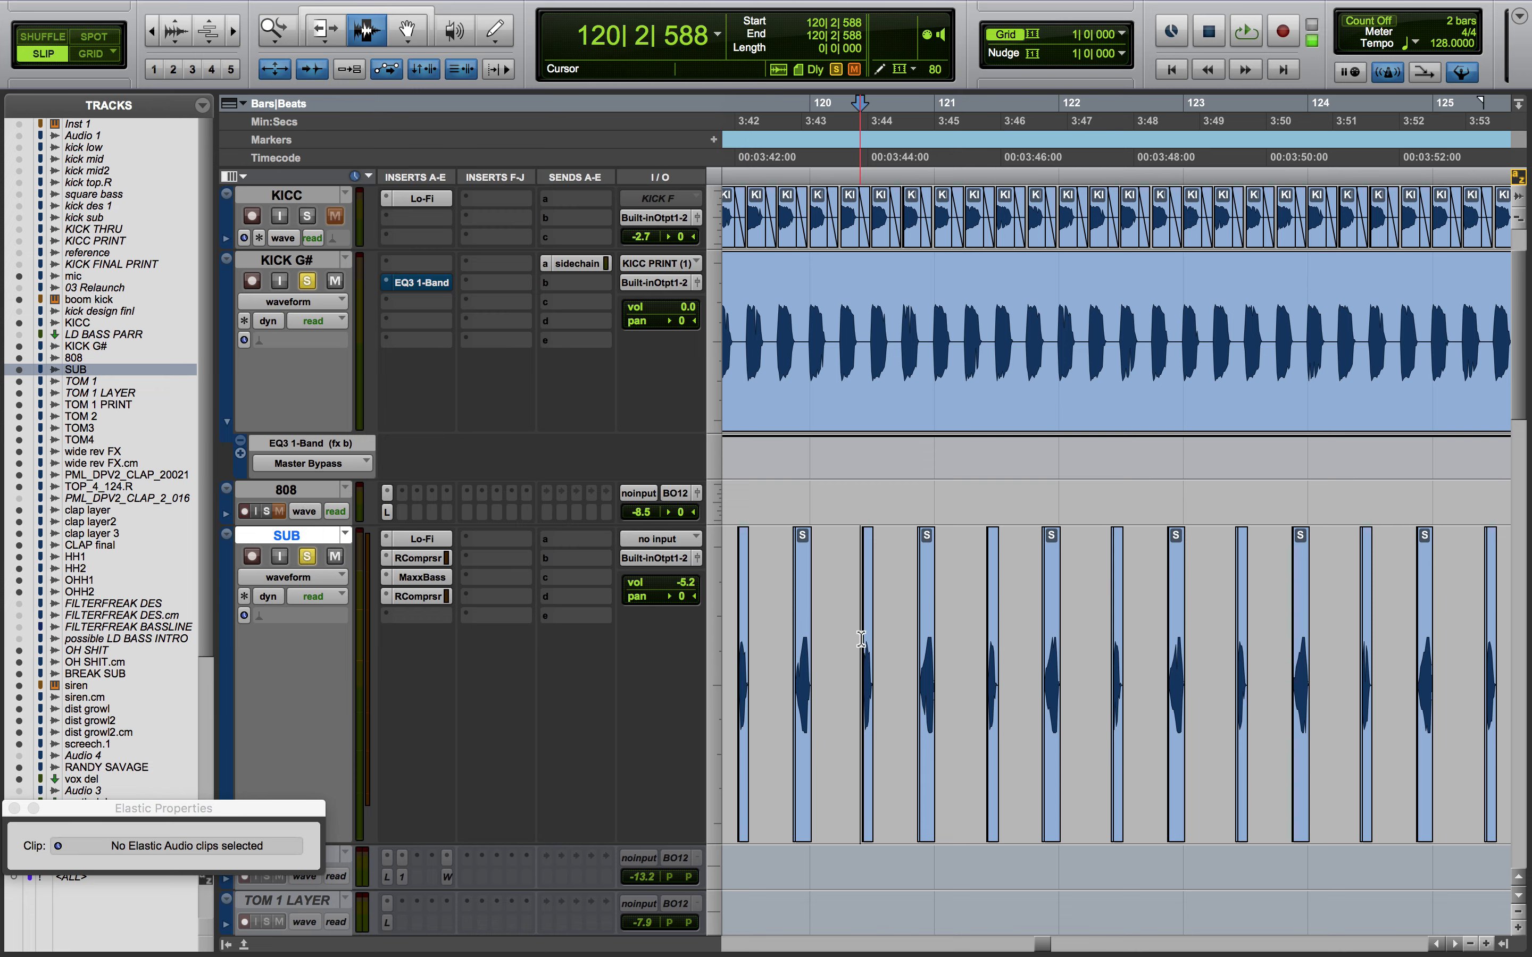
key(space)
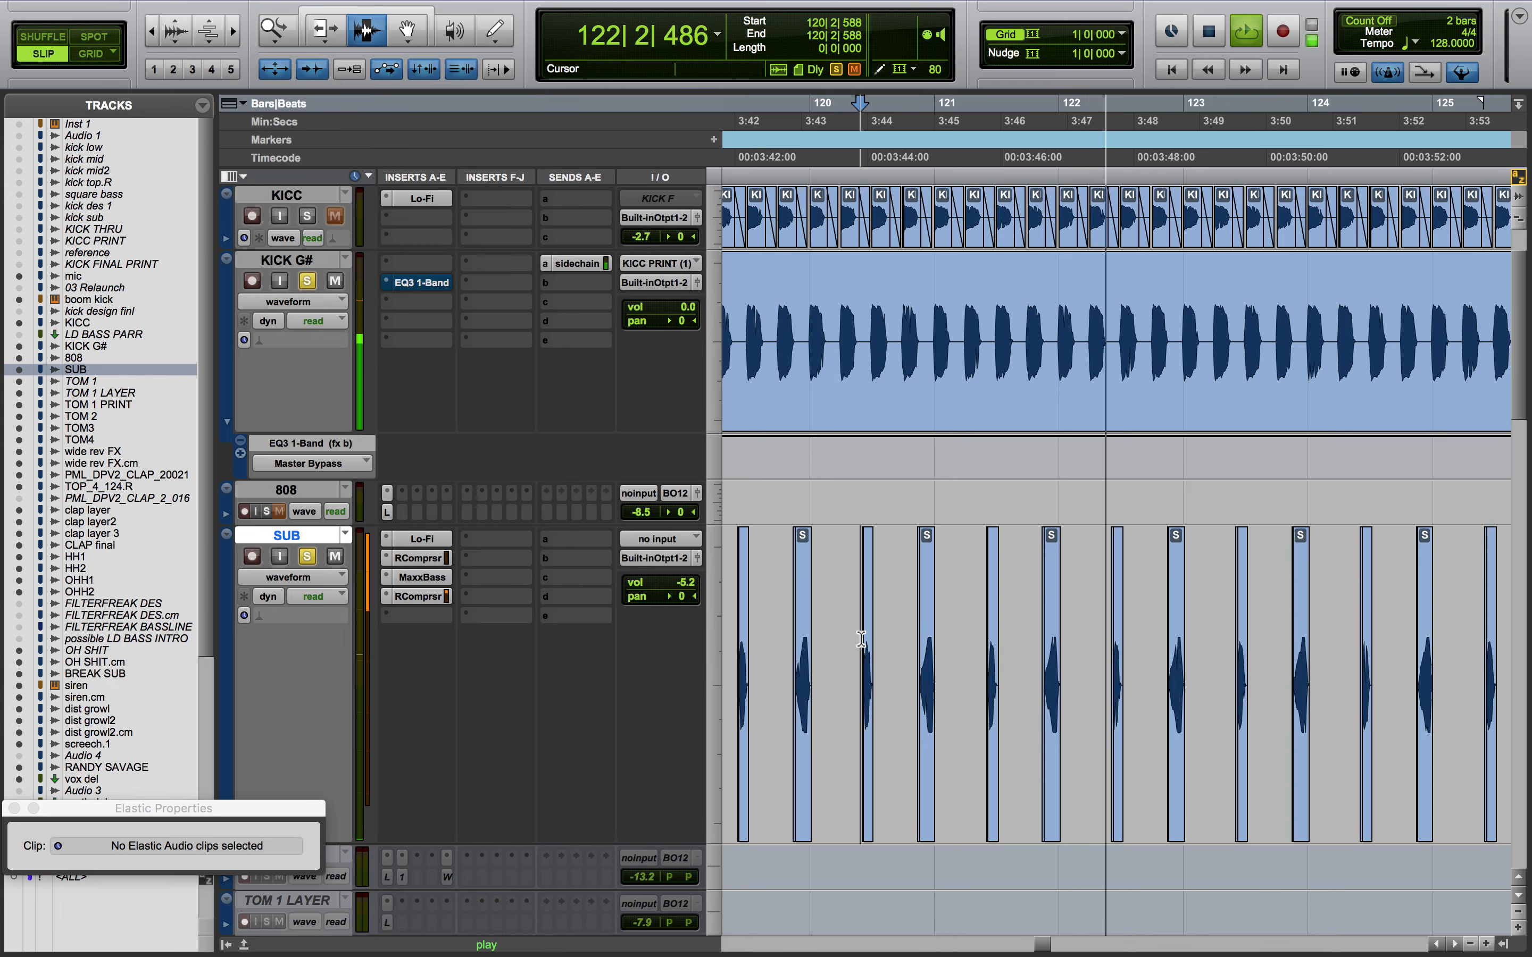
key(space)
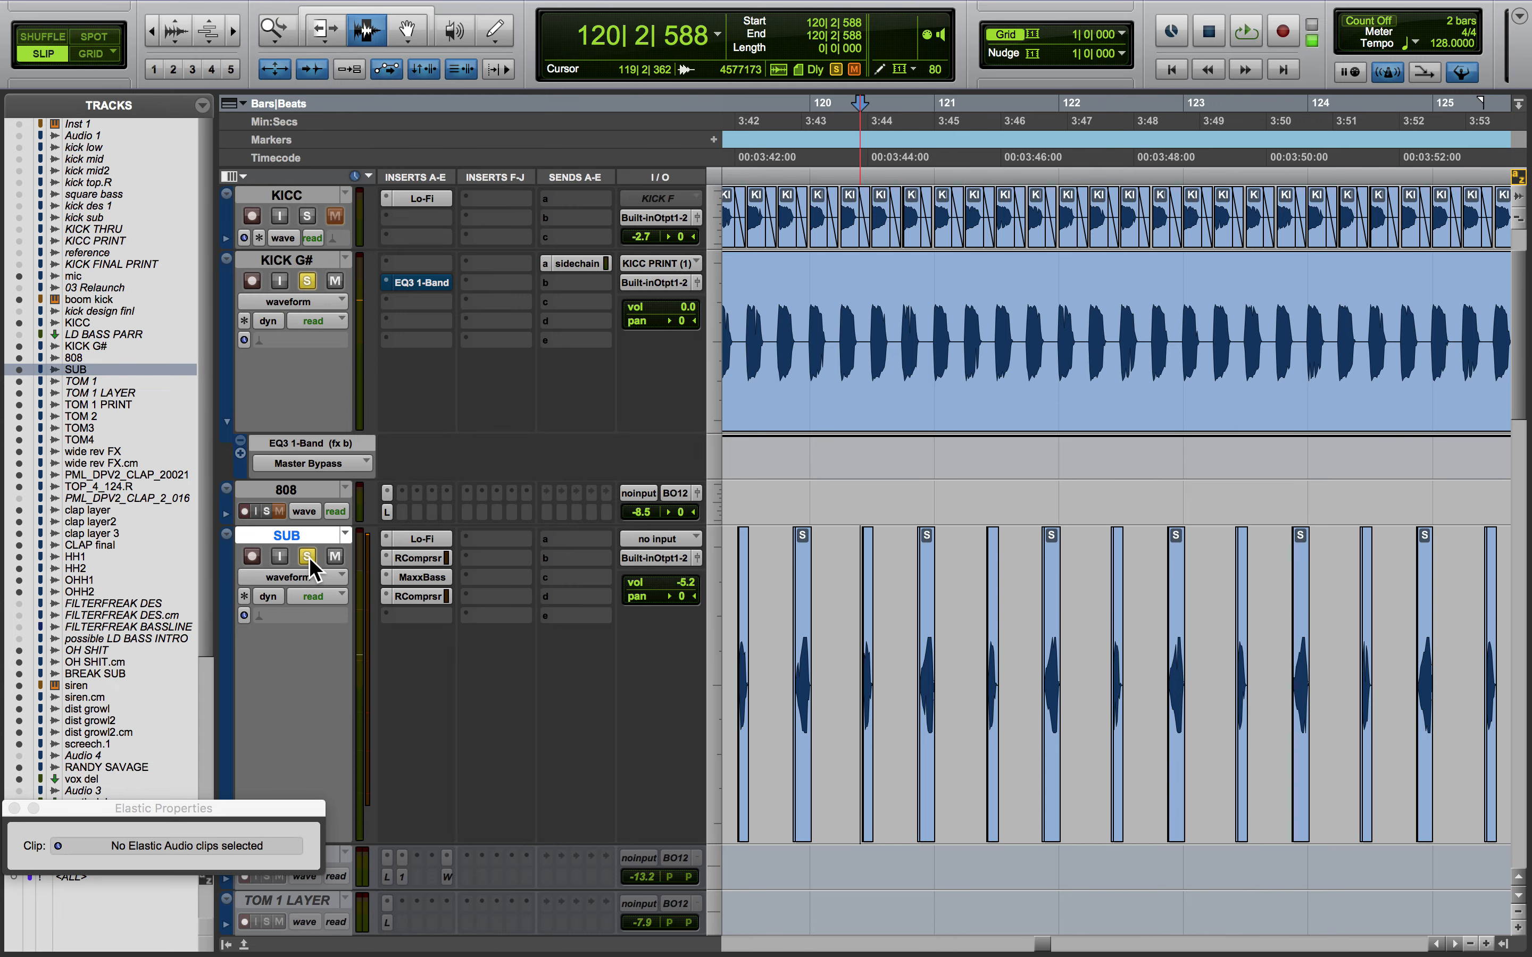
Clear all track solos and reset every track to the small height
alt+click(307, 556)
scroll(809, 652, down, 4)
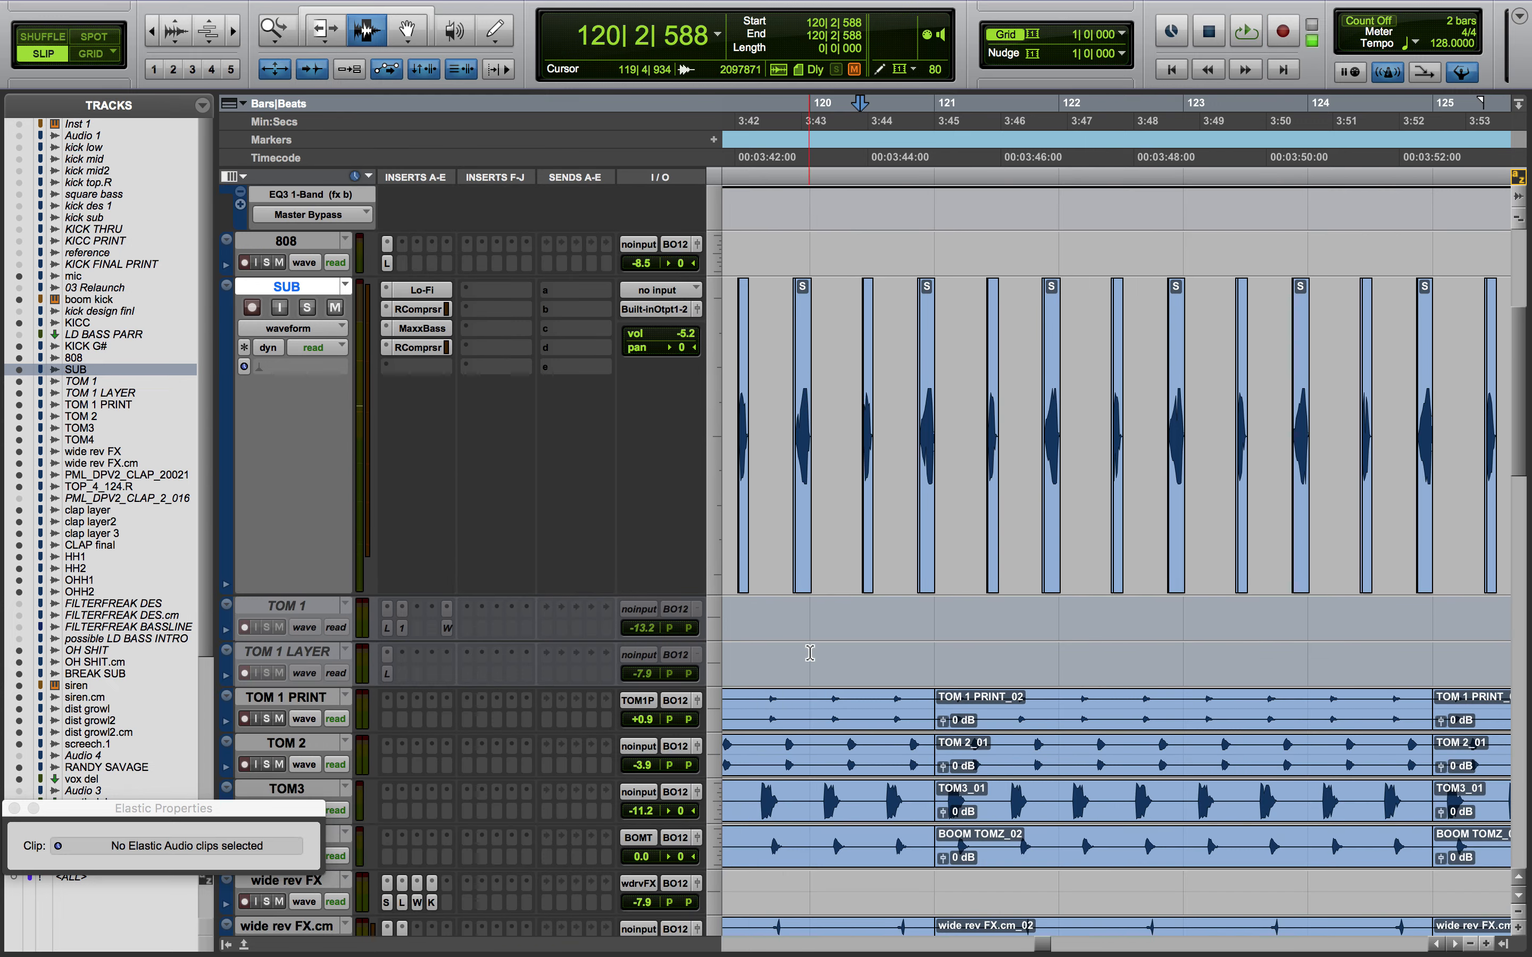
key(ctrl+alt+Down)
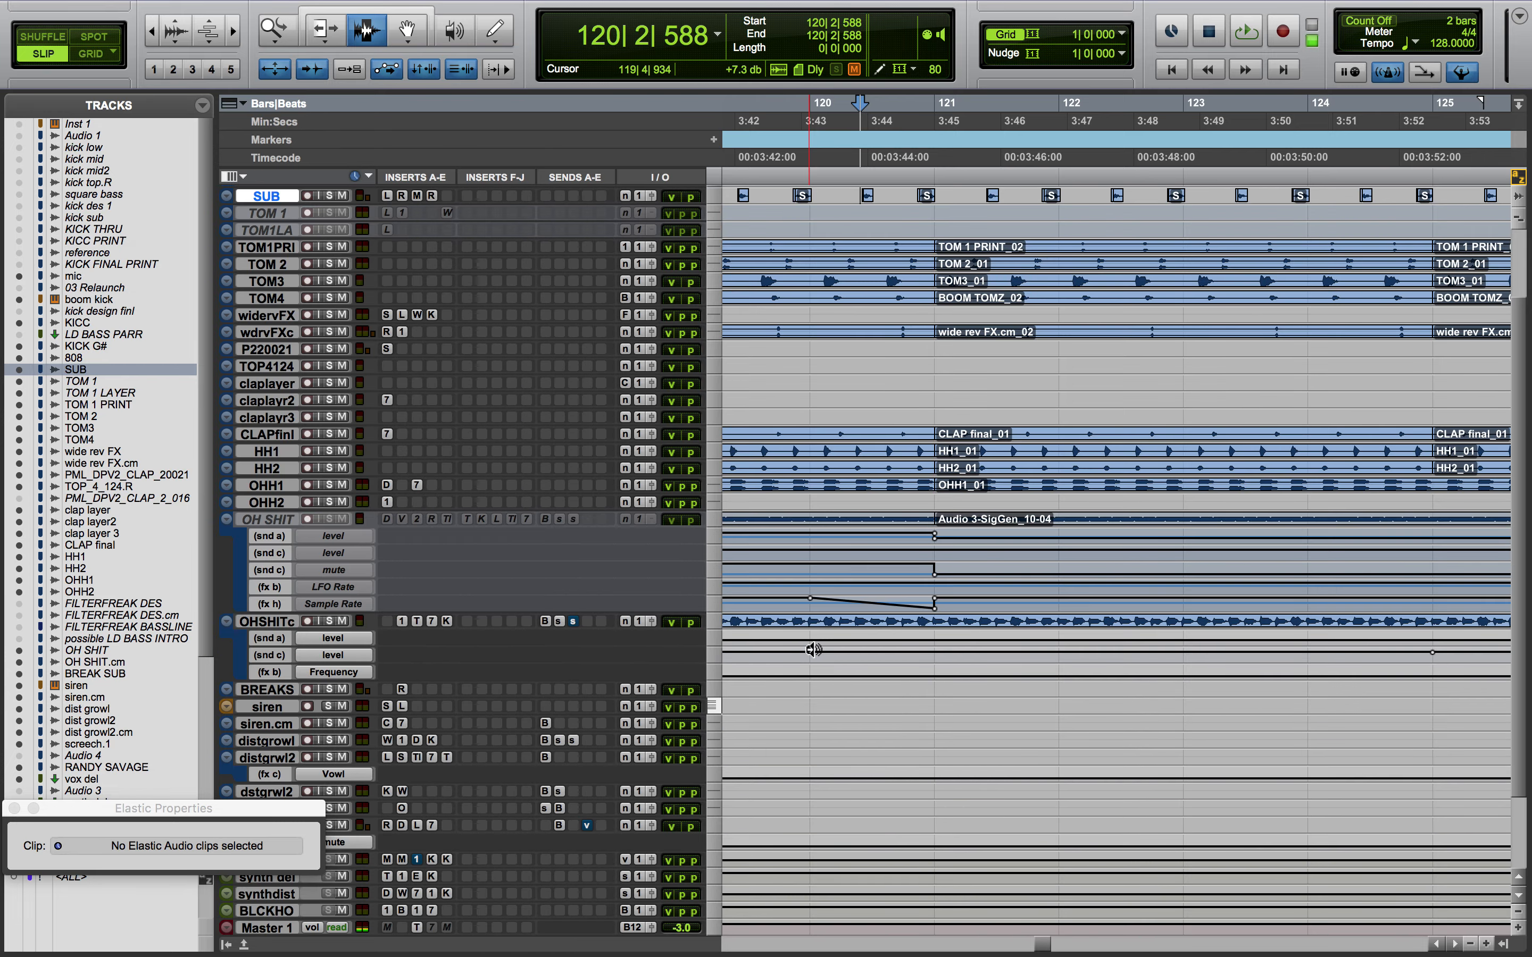
key(ctrl+alt+Up)
key(ctrl+alt+Up)
Go to the START marker at bar 9 and make the inactive TOM 1 and TOM 1 LAYER tracks active
click(312, 509)
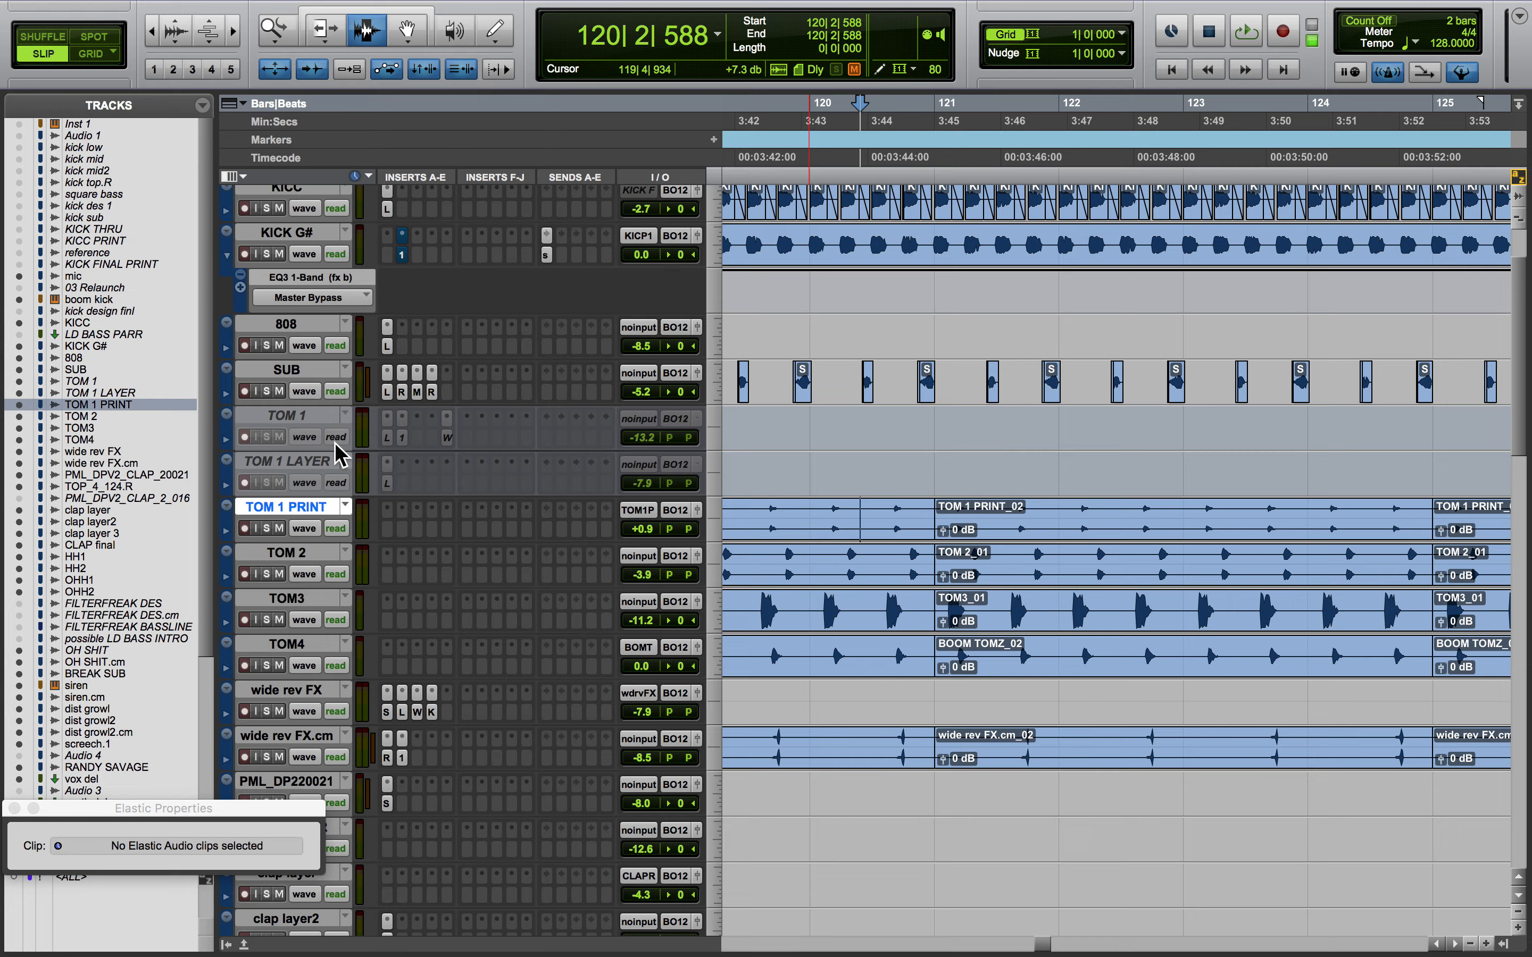
click(316, 416)
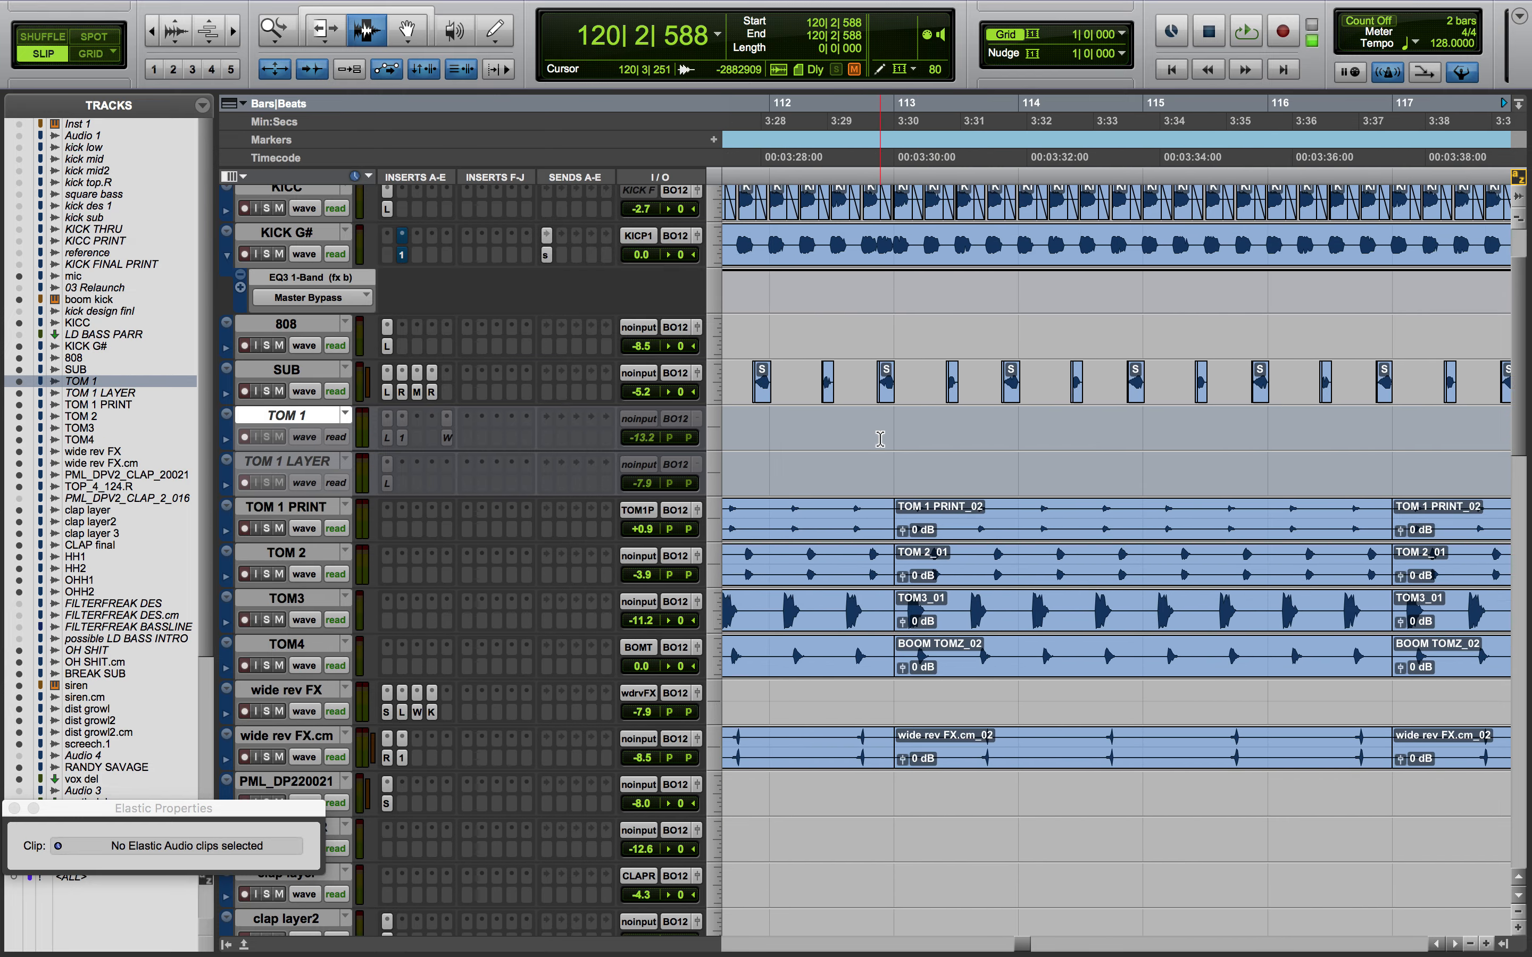
scroll(879, 439, left, 10)
scroll(879, 438, down, 1)
scroll(879, 439, left, 20)
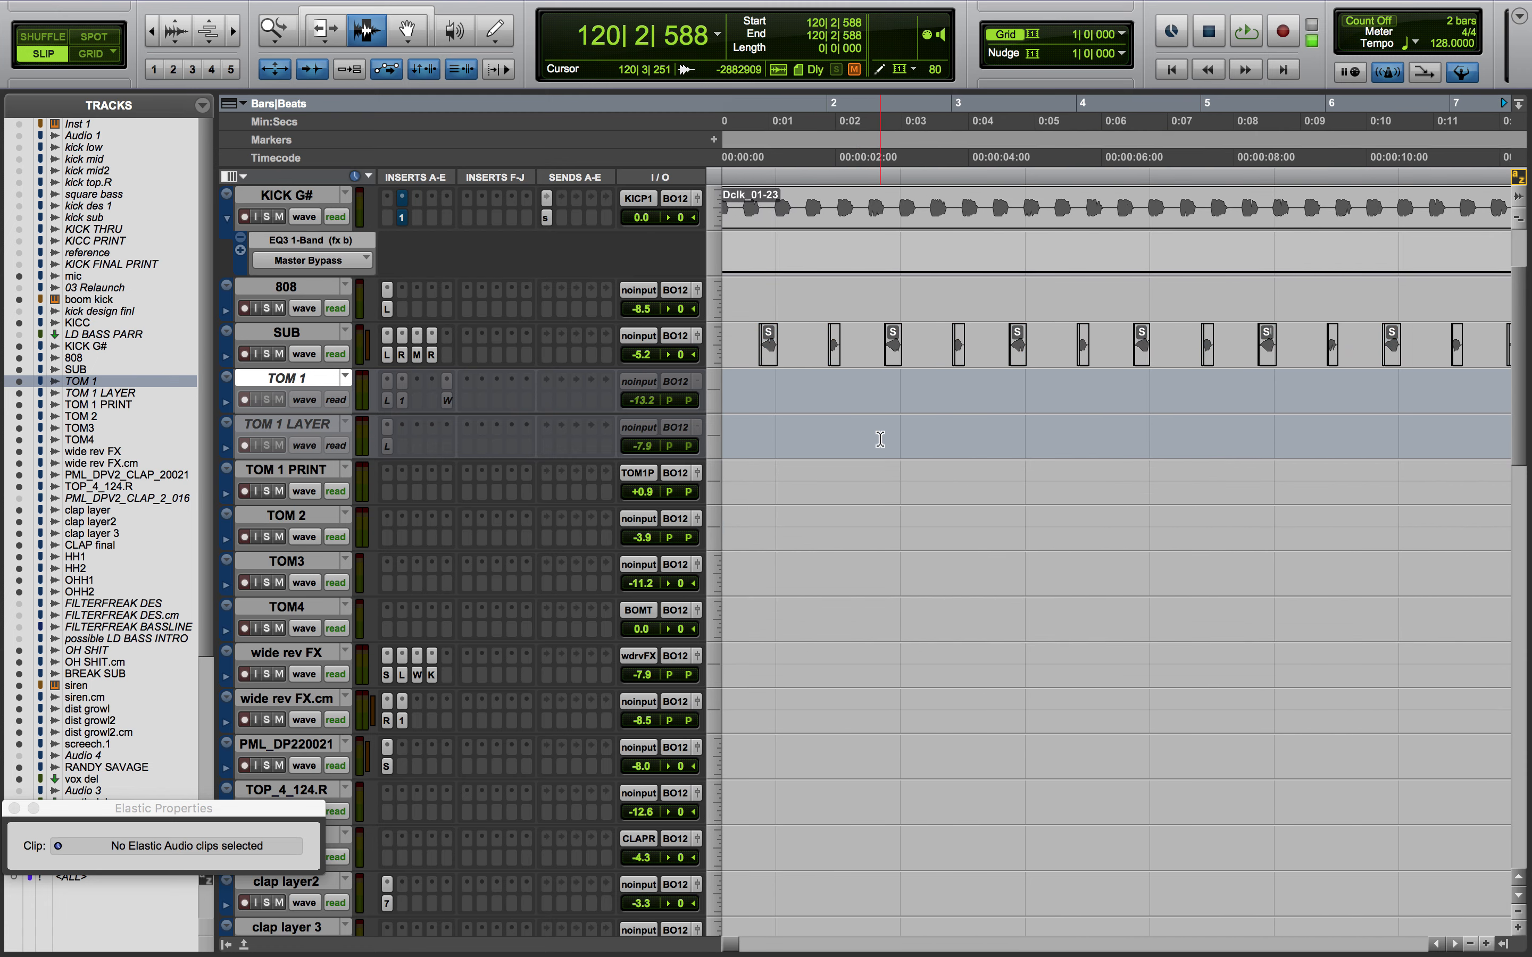
key(KP_Decimal)
key(KP_1)
key(KP_Decimal)
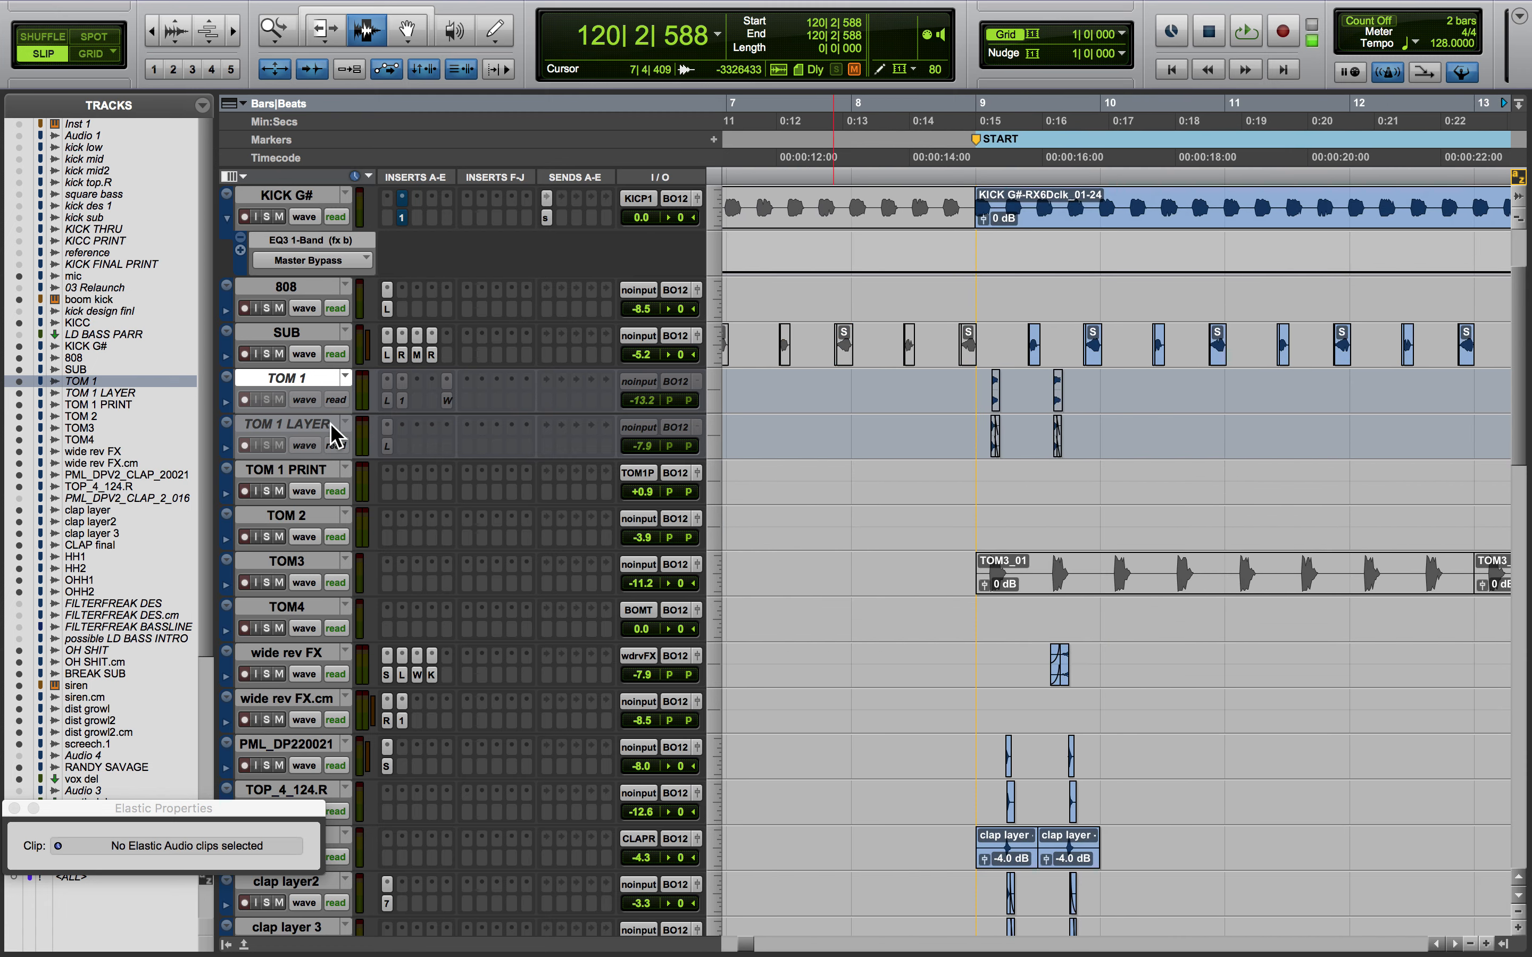
shift+click(330, 425)
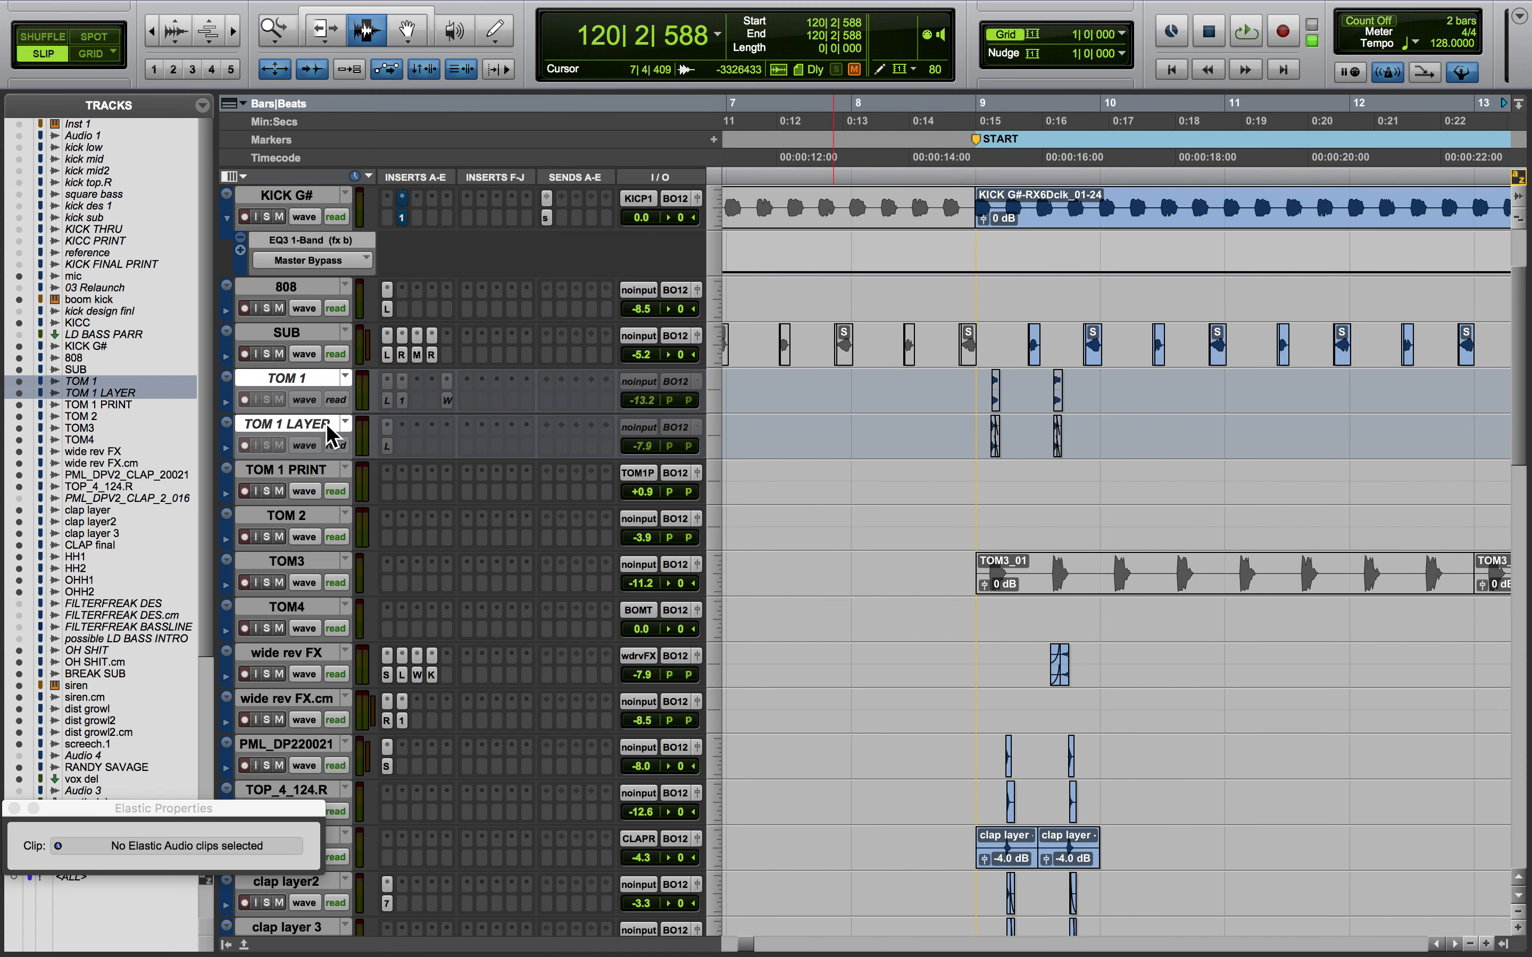
right_click(330, 433)
click(383, 445)
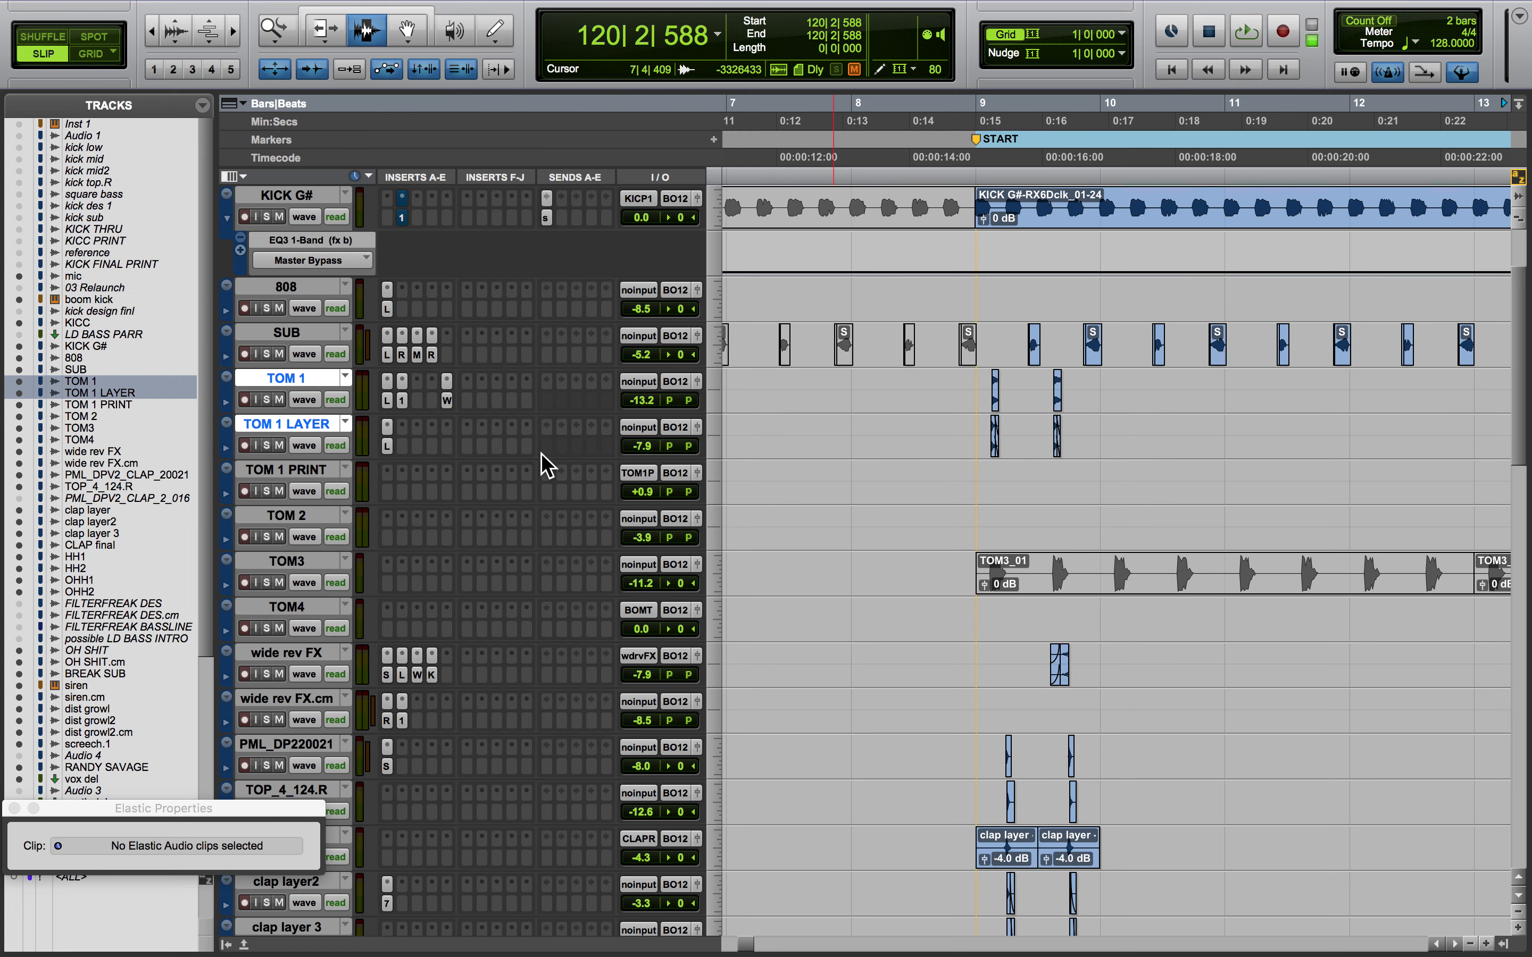
Solo TOM 1 and play it from the START marker at bar 9
click(268, 399)
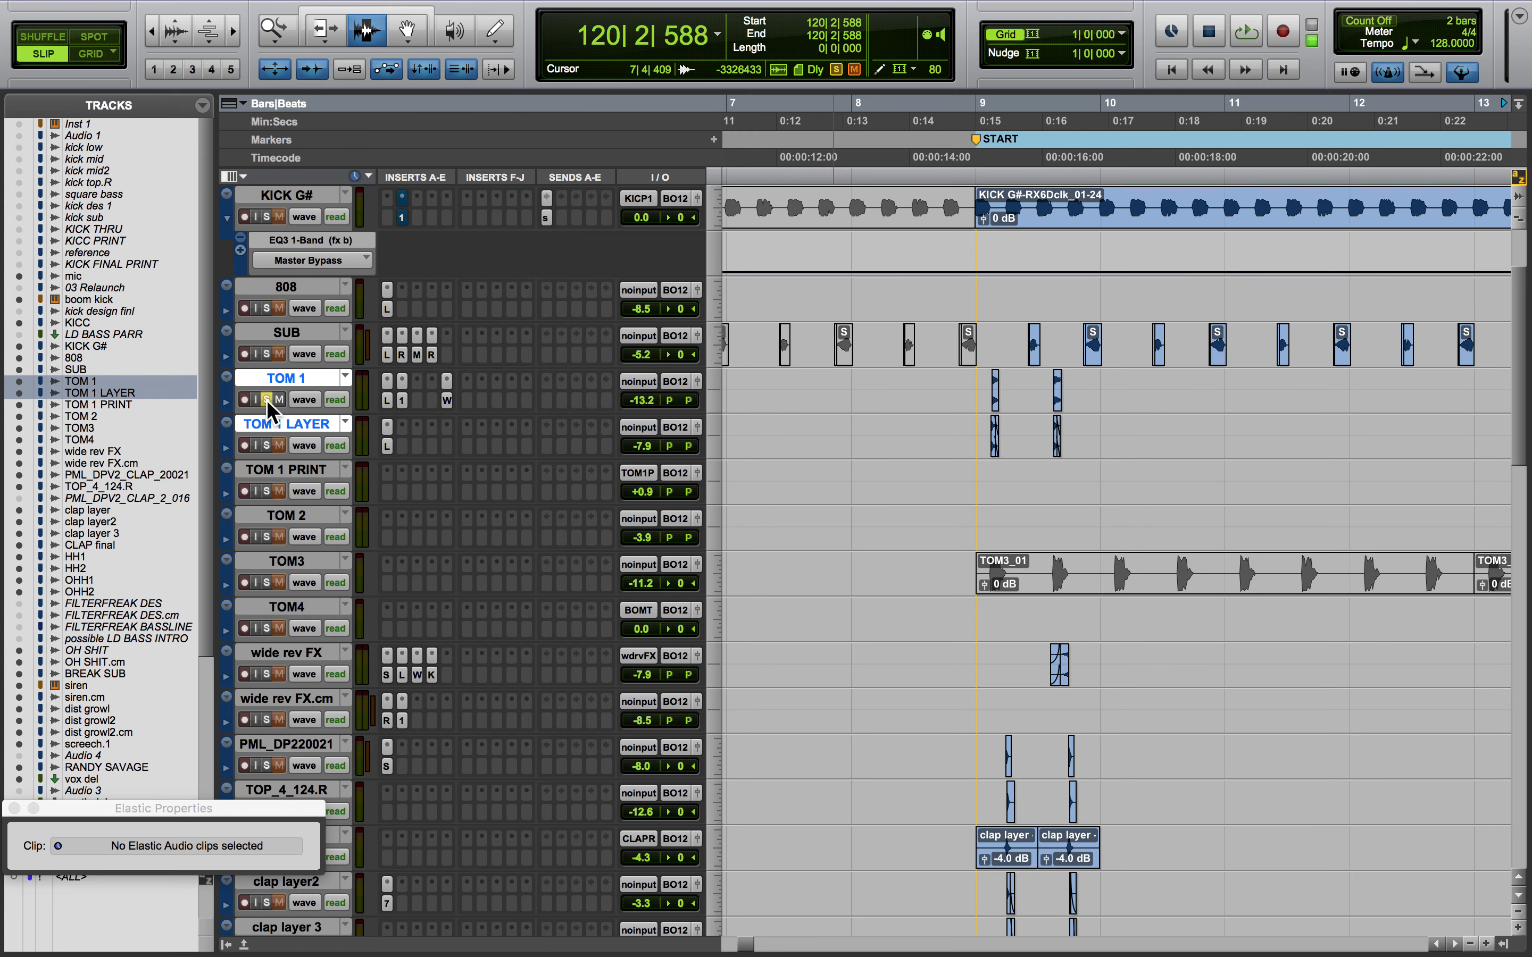
click(980, 416)
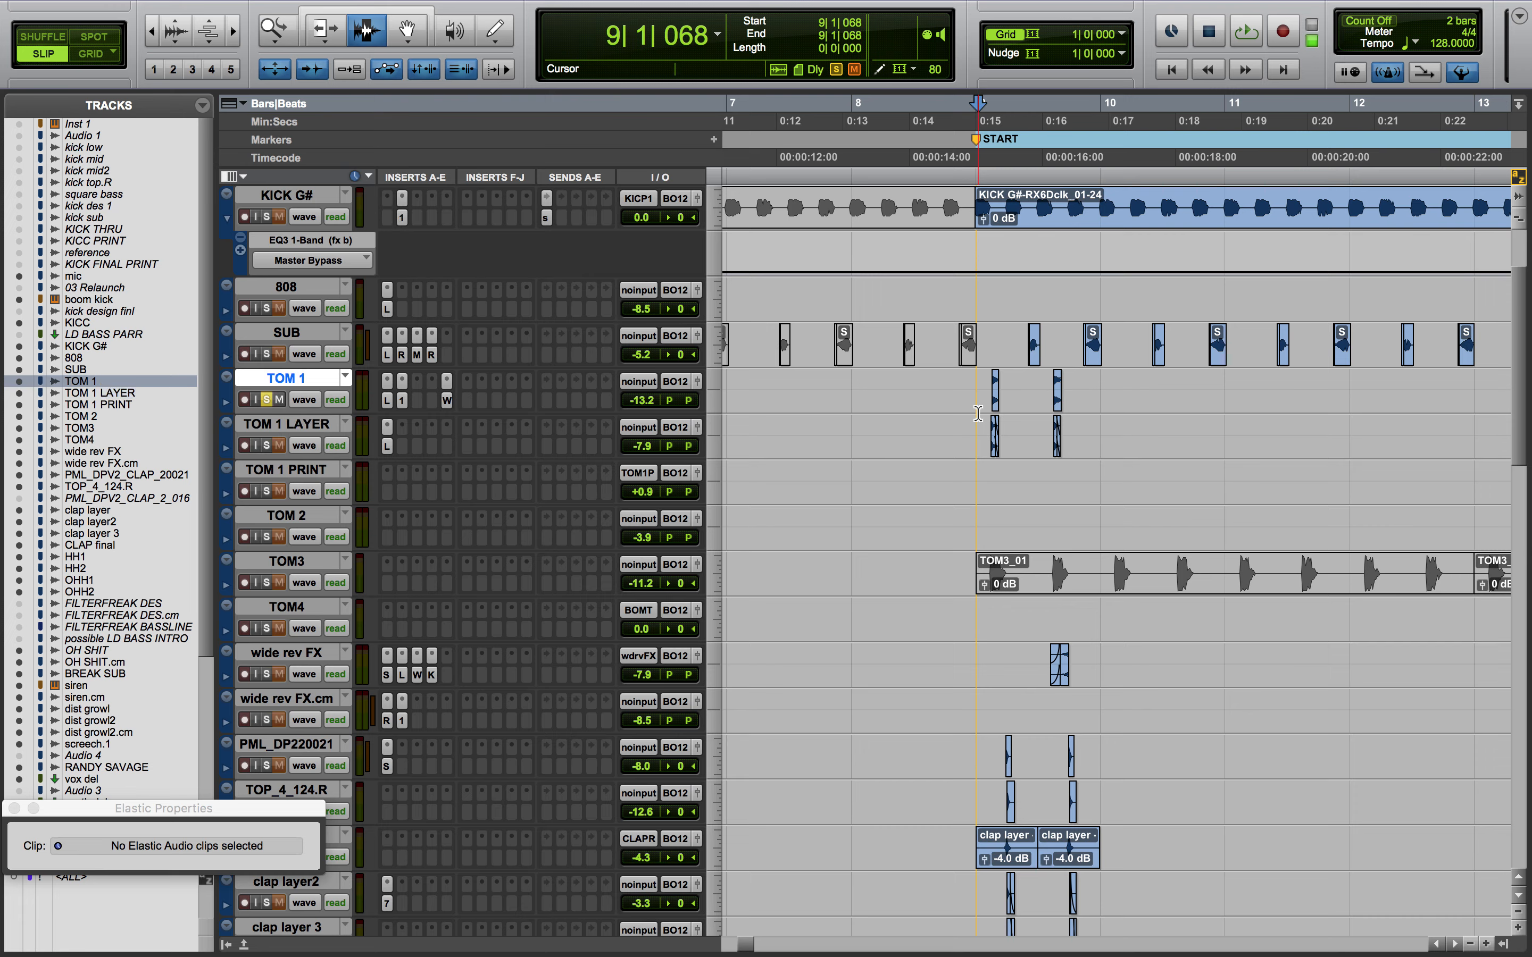
key(super+bracketright)
key(super+bracketright)
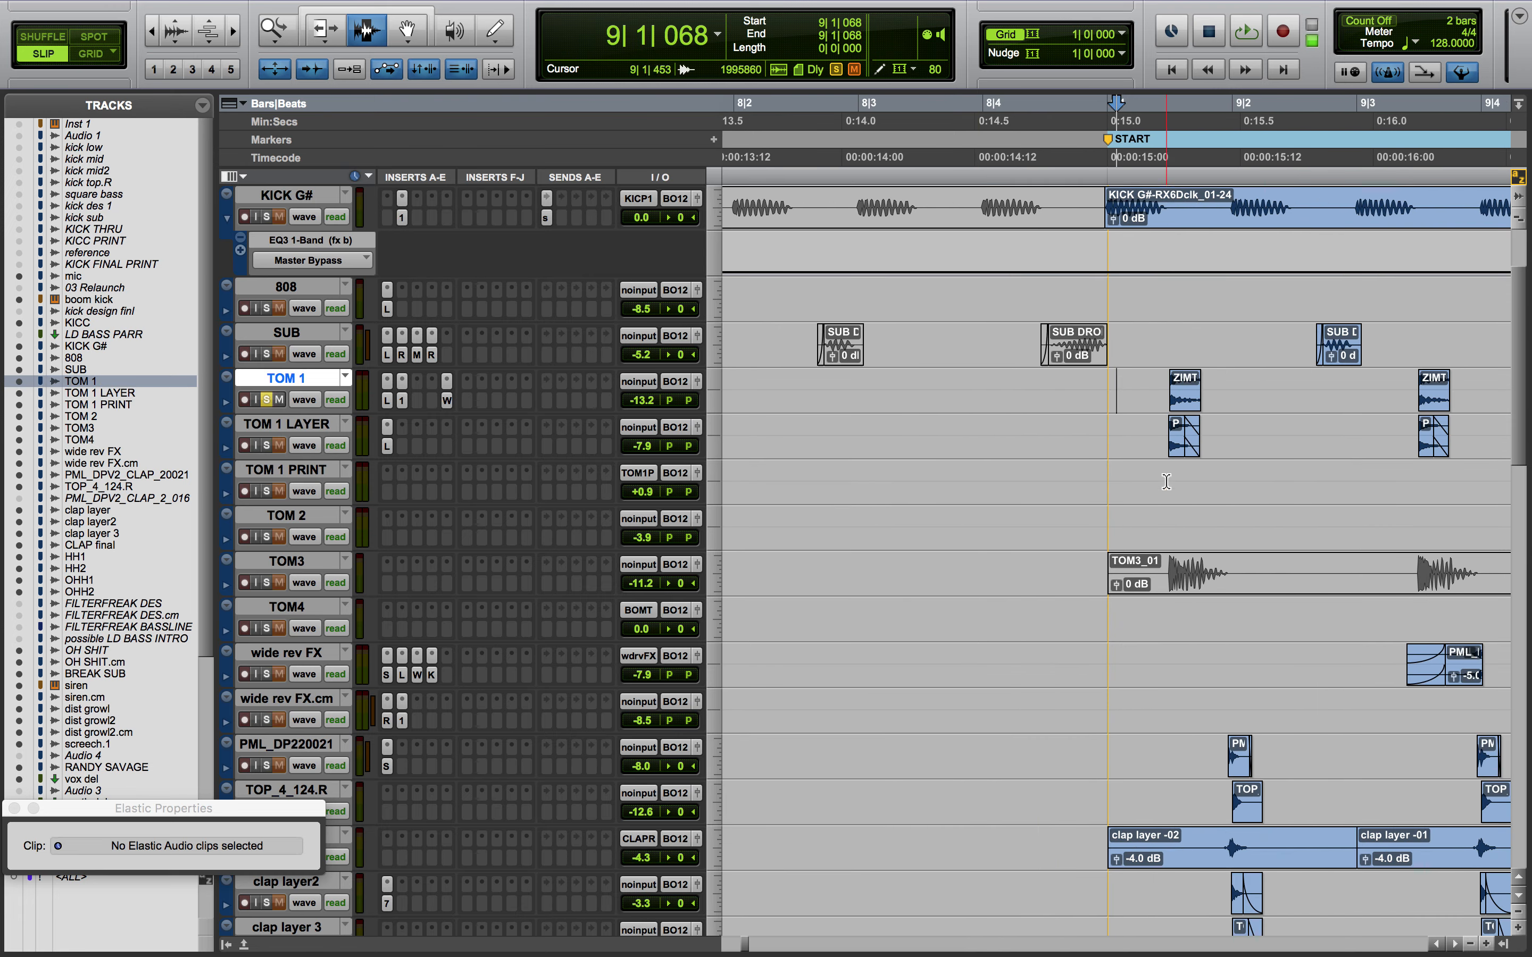
key(space)
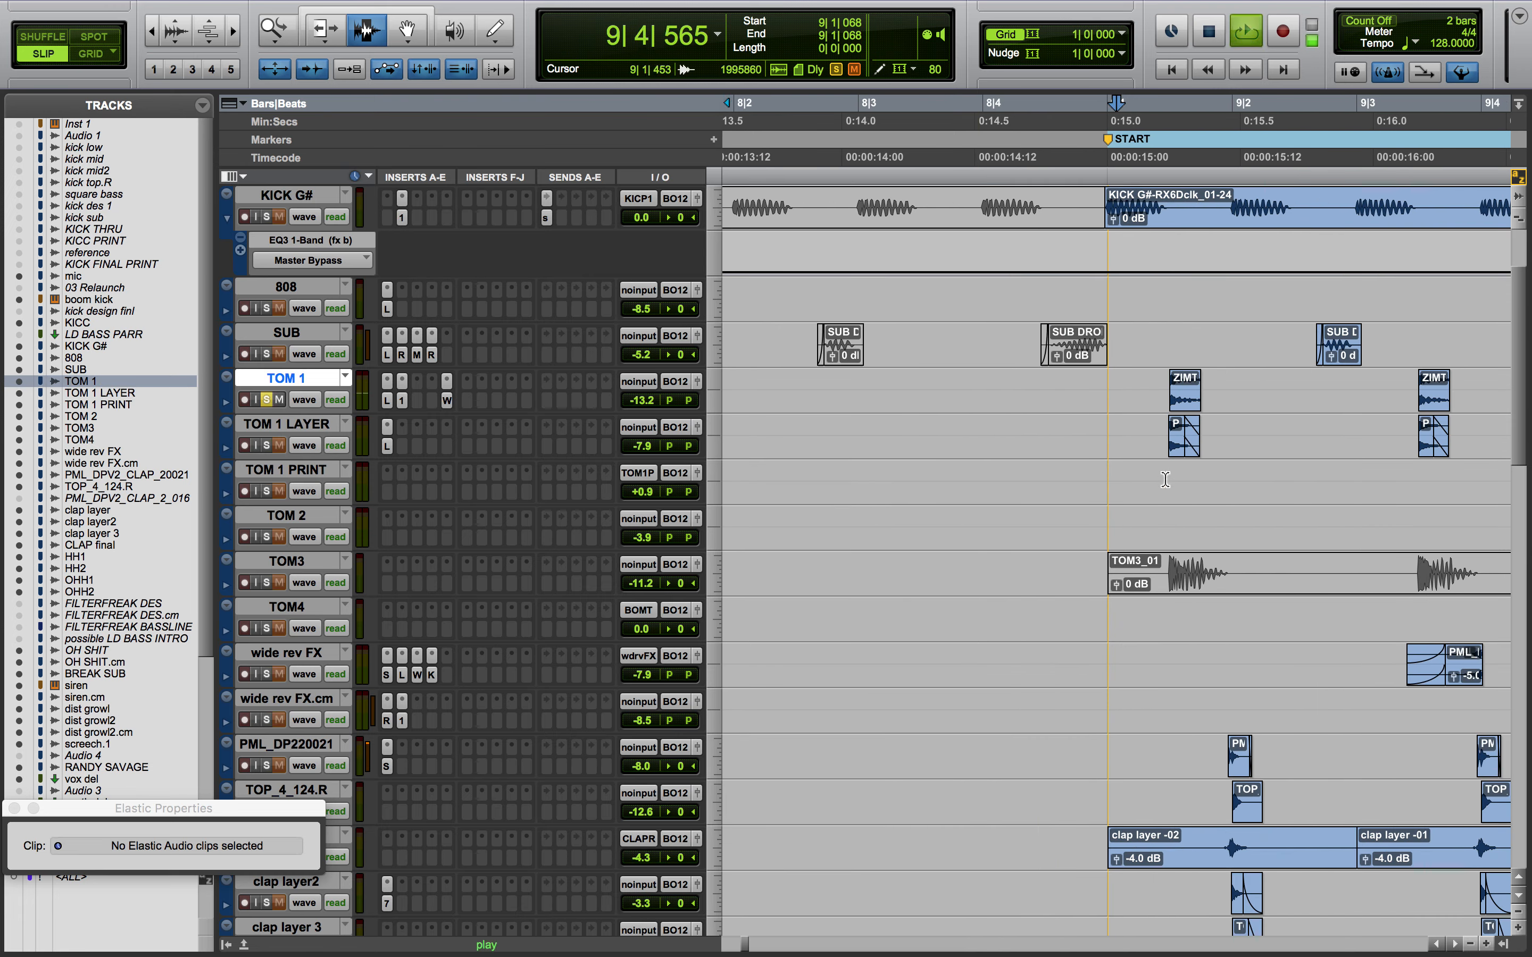
key(space)
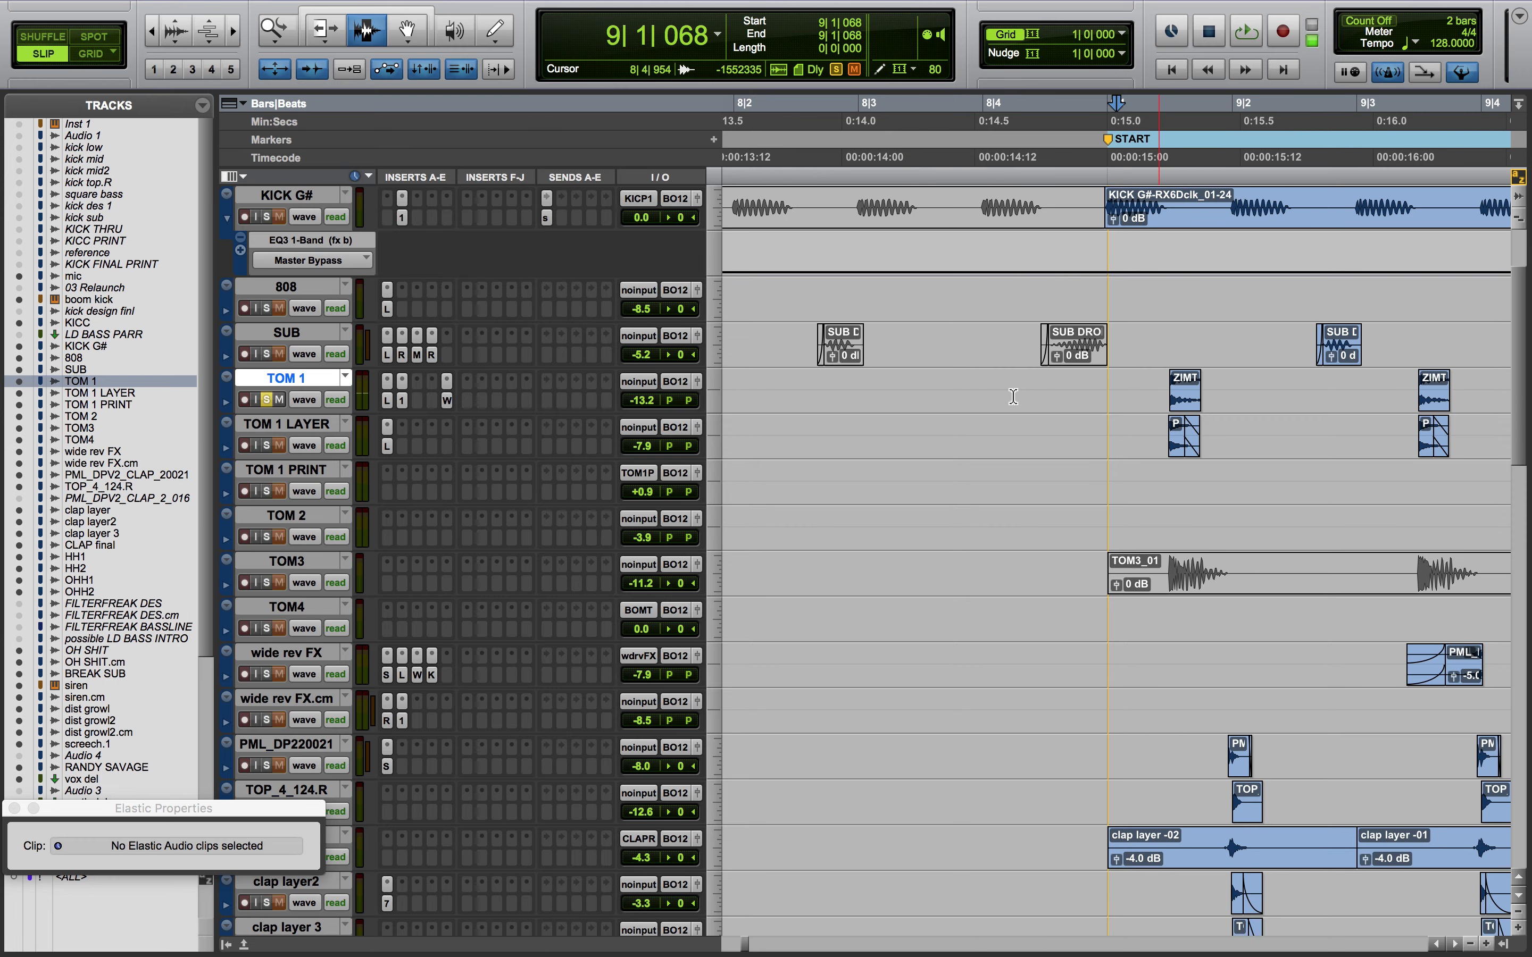
Enlarge the TOM 1 track, select its first ZIMT_Percussion clip and move the Elastic Properties window so the pitch shift setting is fully visible
click(710, 394)
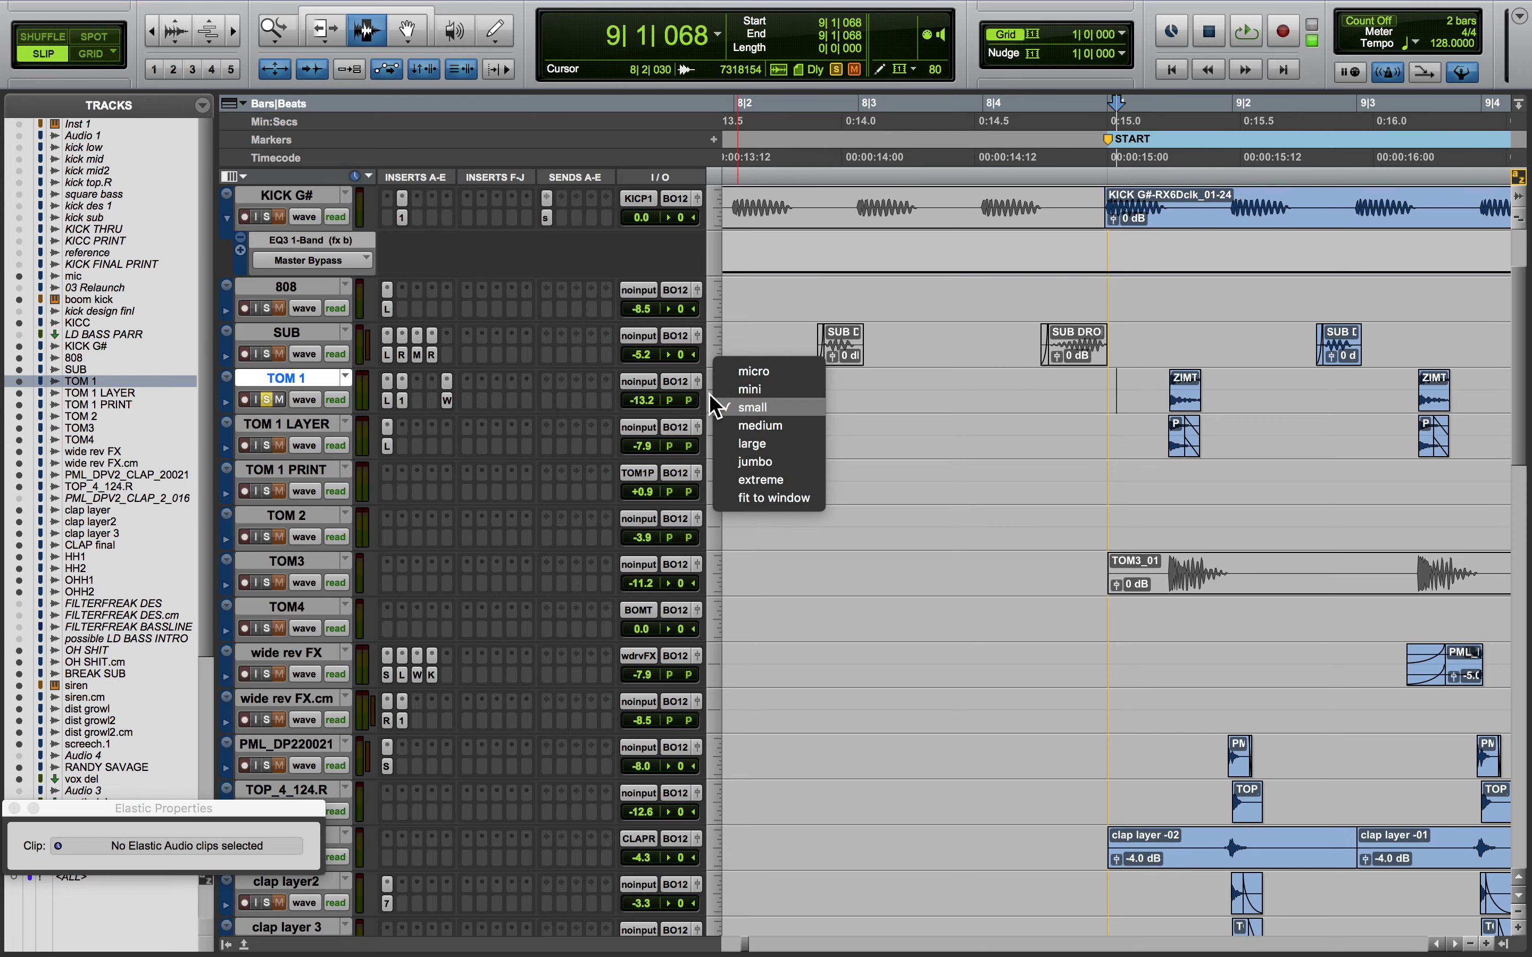
click(746, 453)
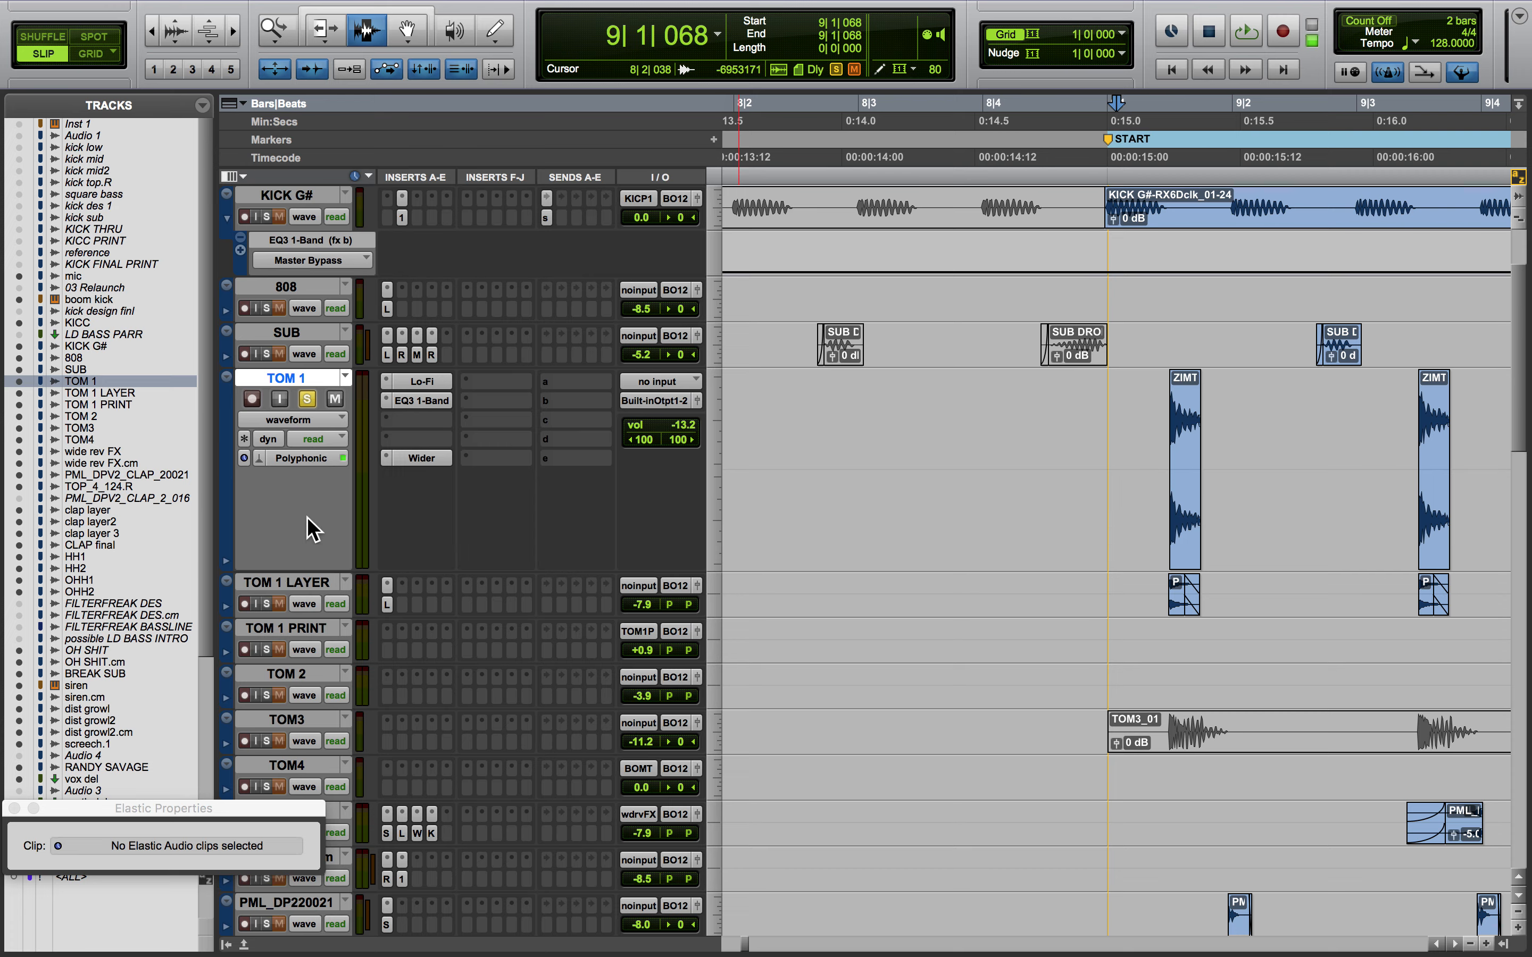
double_click(1179, 454)
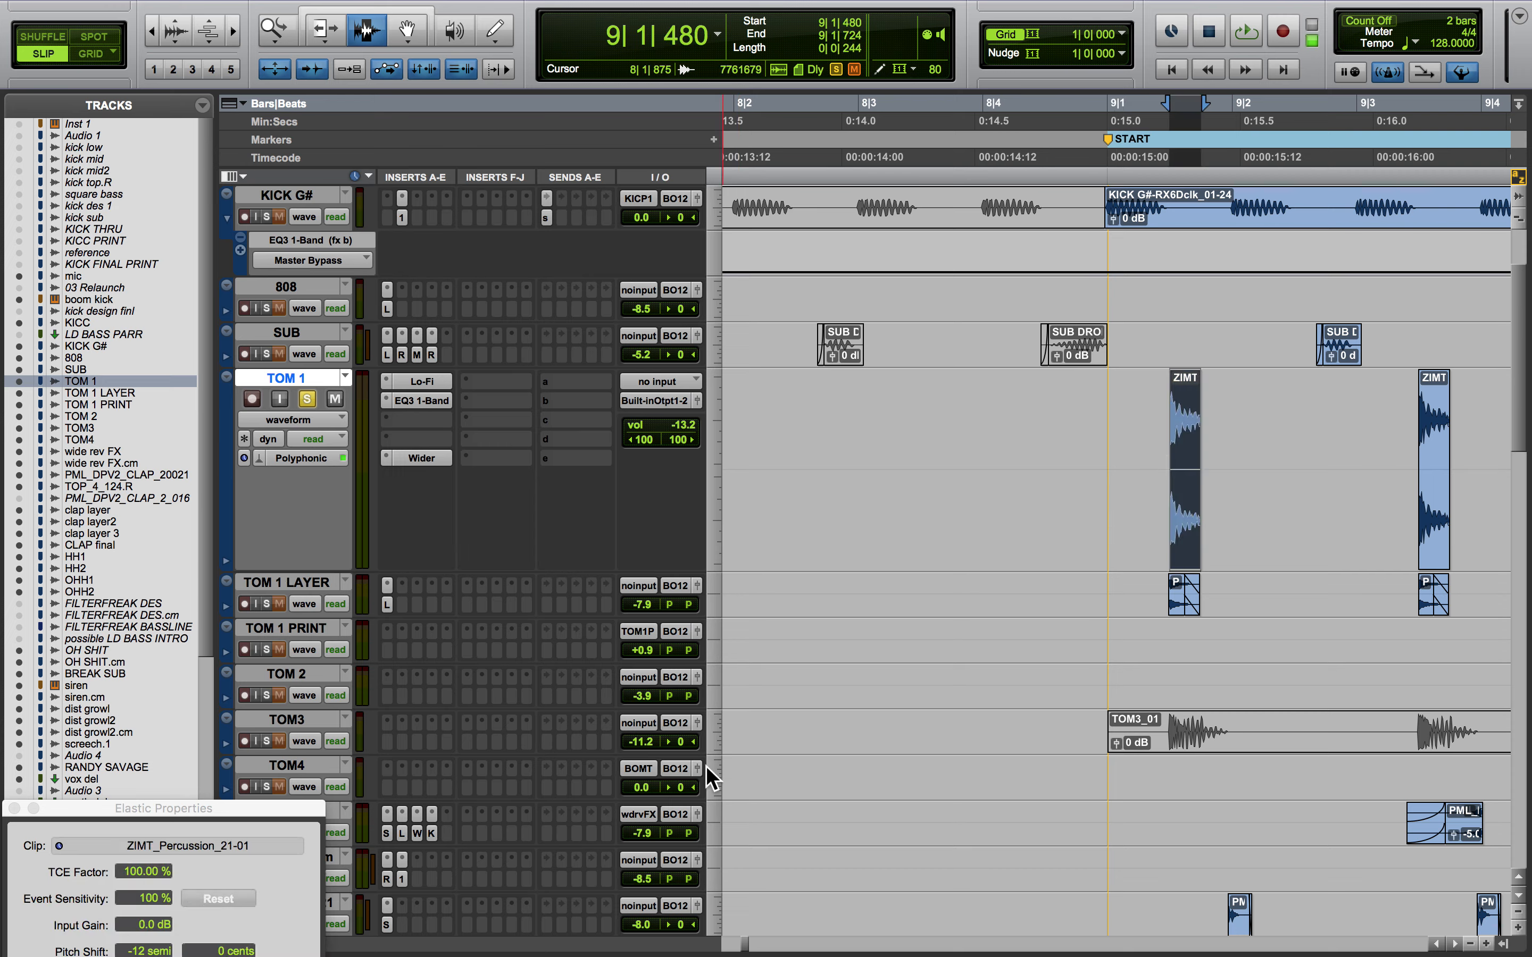
drag(255, 807, 993, 383)
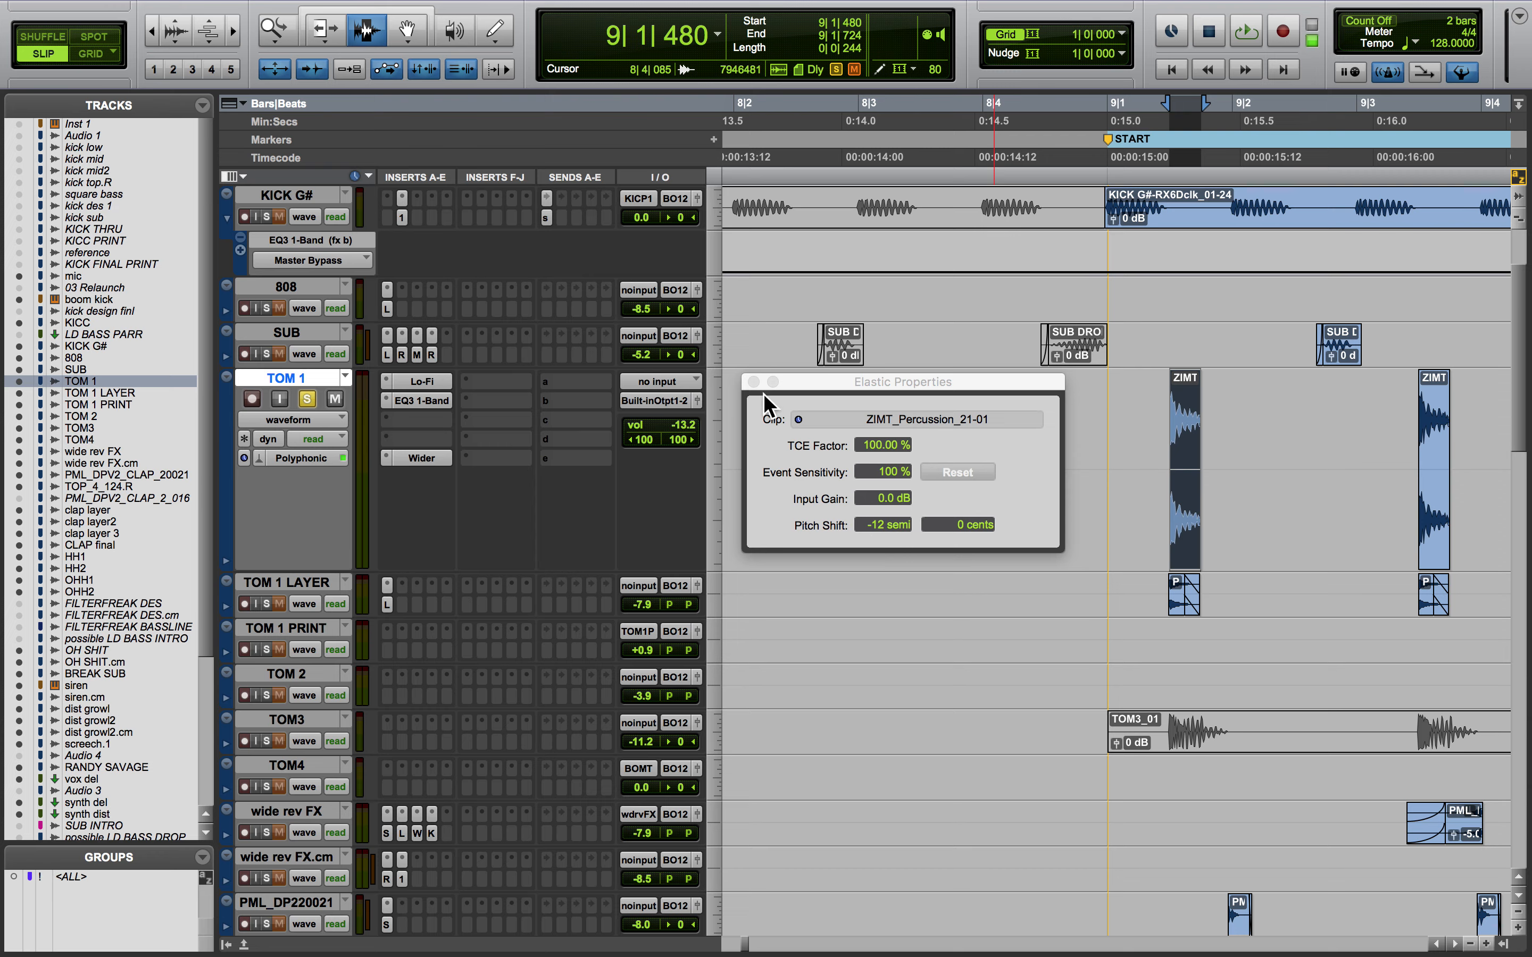
drag(785, 384, 99, 741)
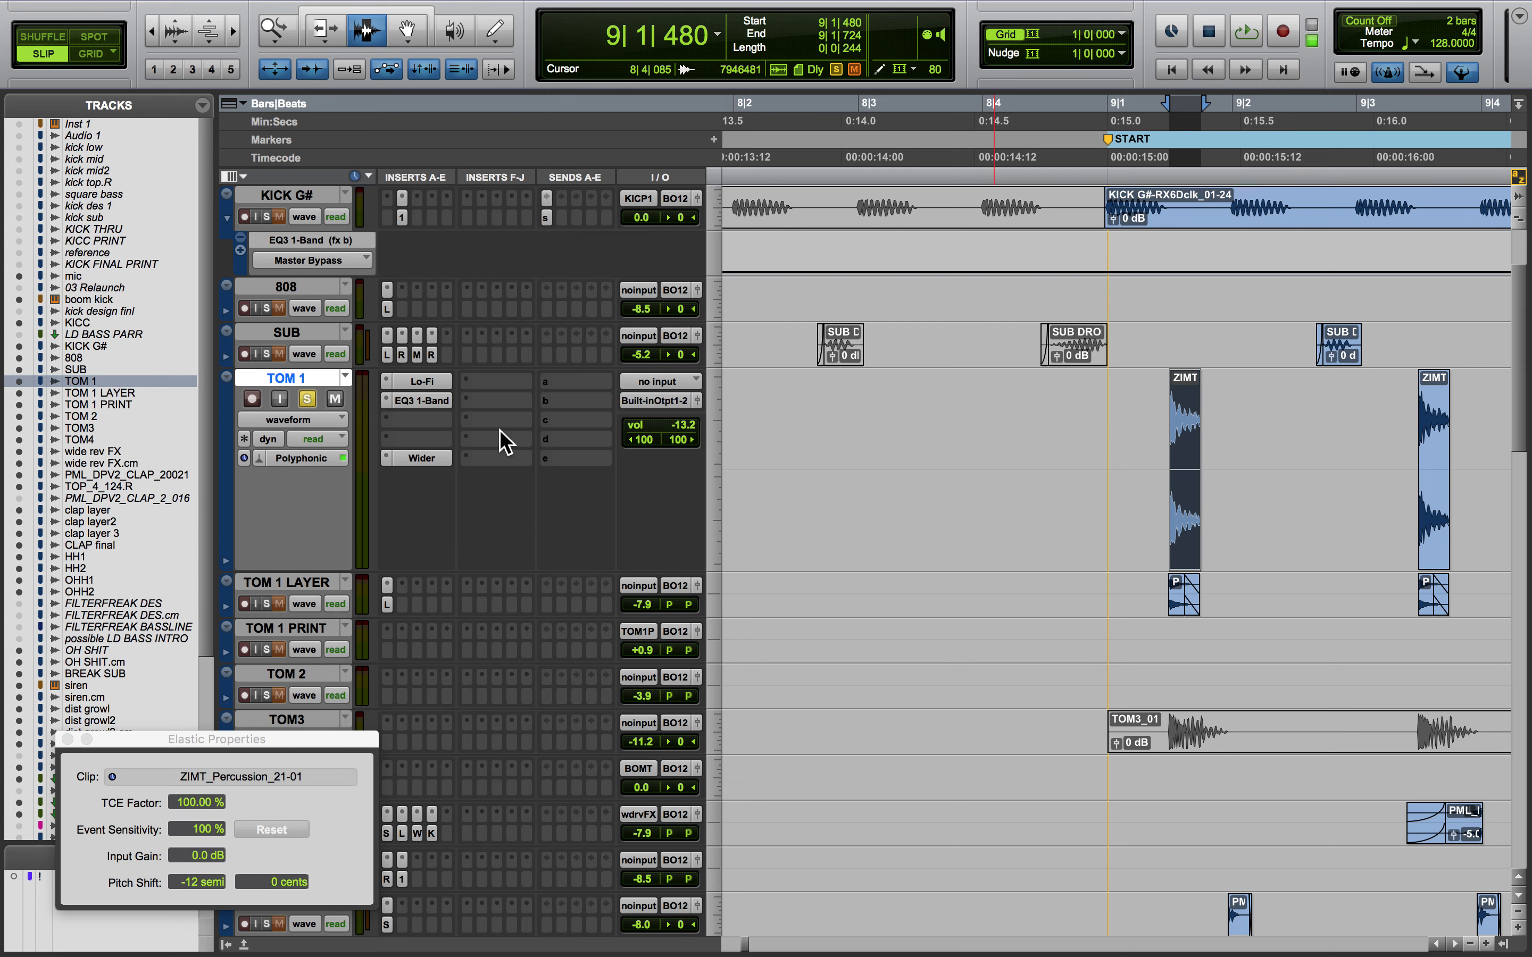
Inspect the TOM 1 track's Lo-Fi, EQ3 1-Band and Wider inserts and close the plug-in window
click(422, 379)
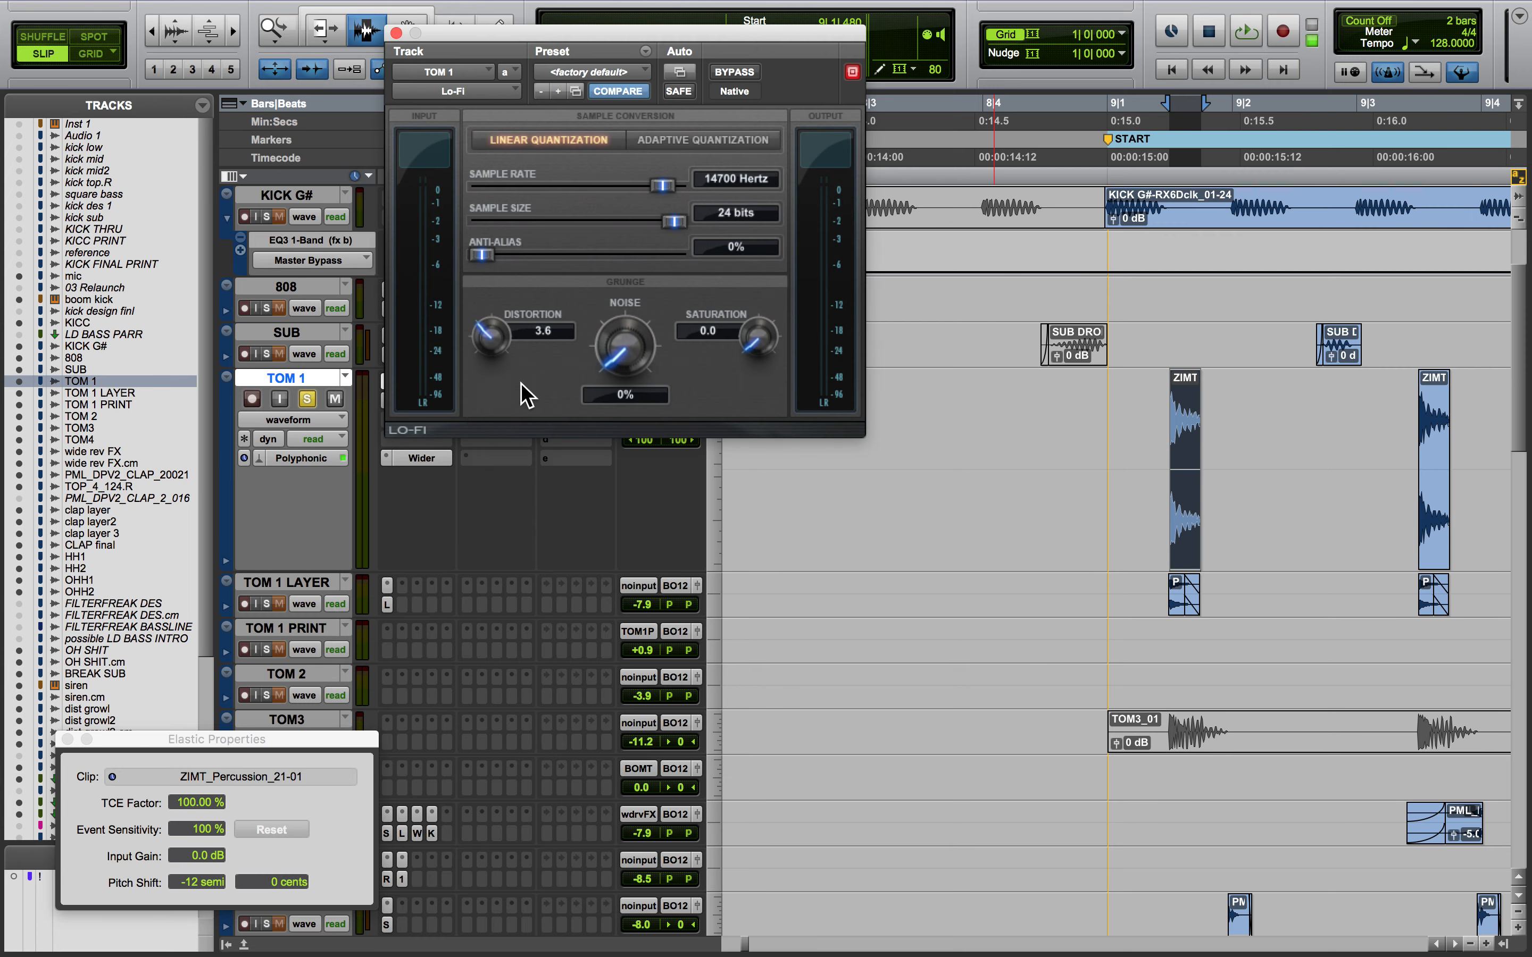
drag(430, 32, 575, 49)
click(405, 402)
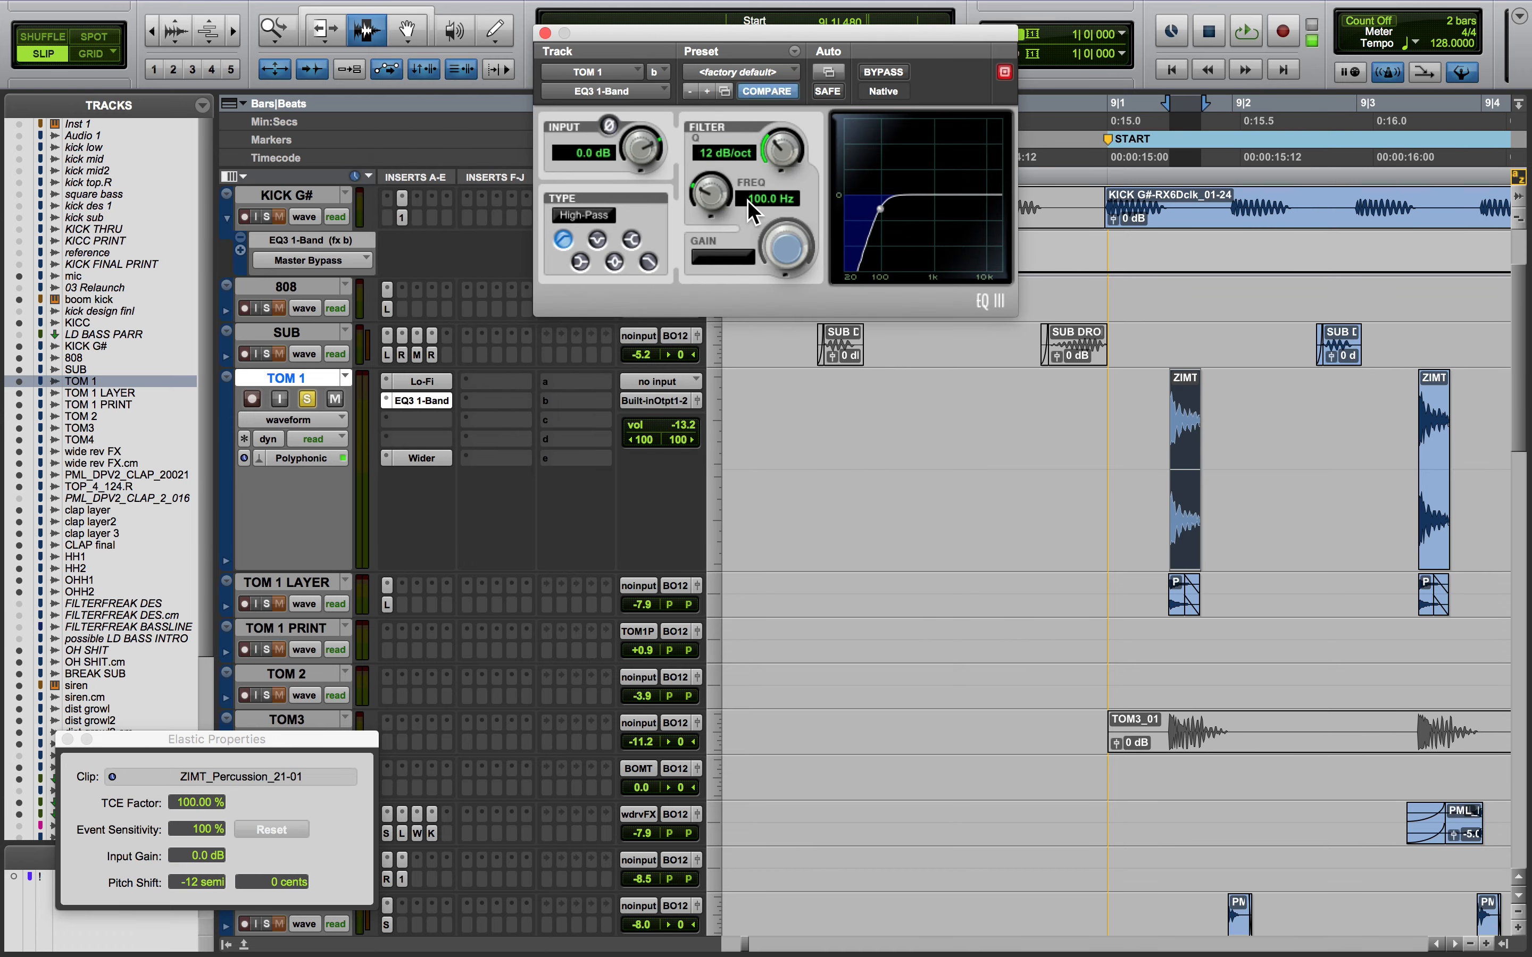
click(422, 458)
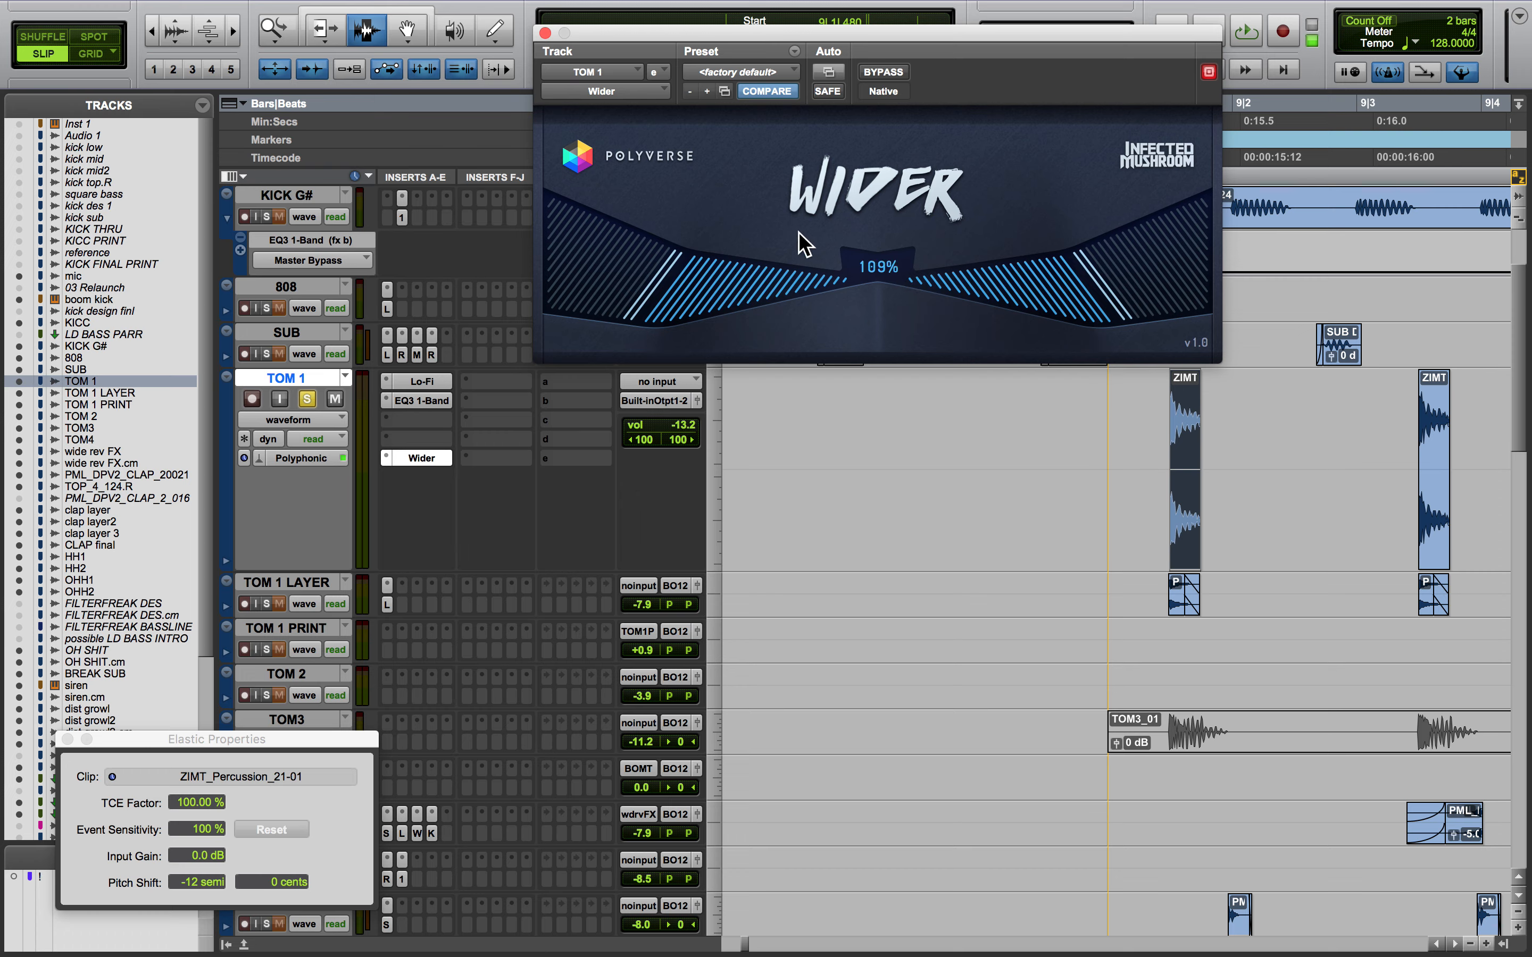
click(544, 33)
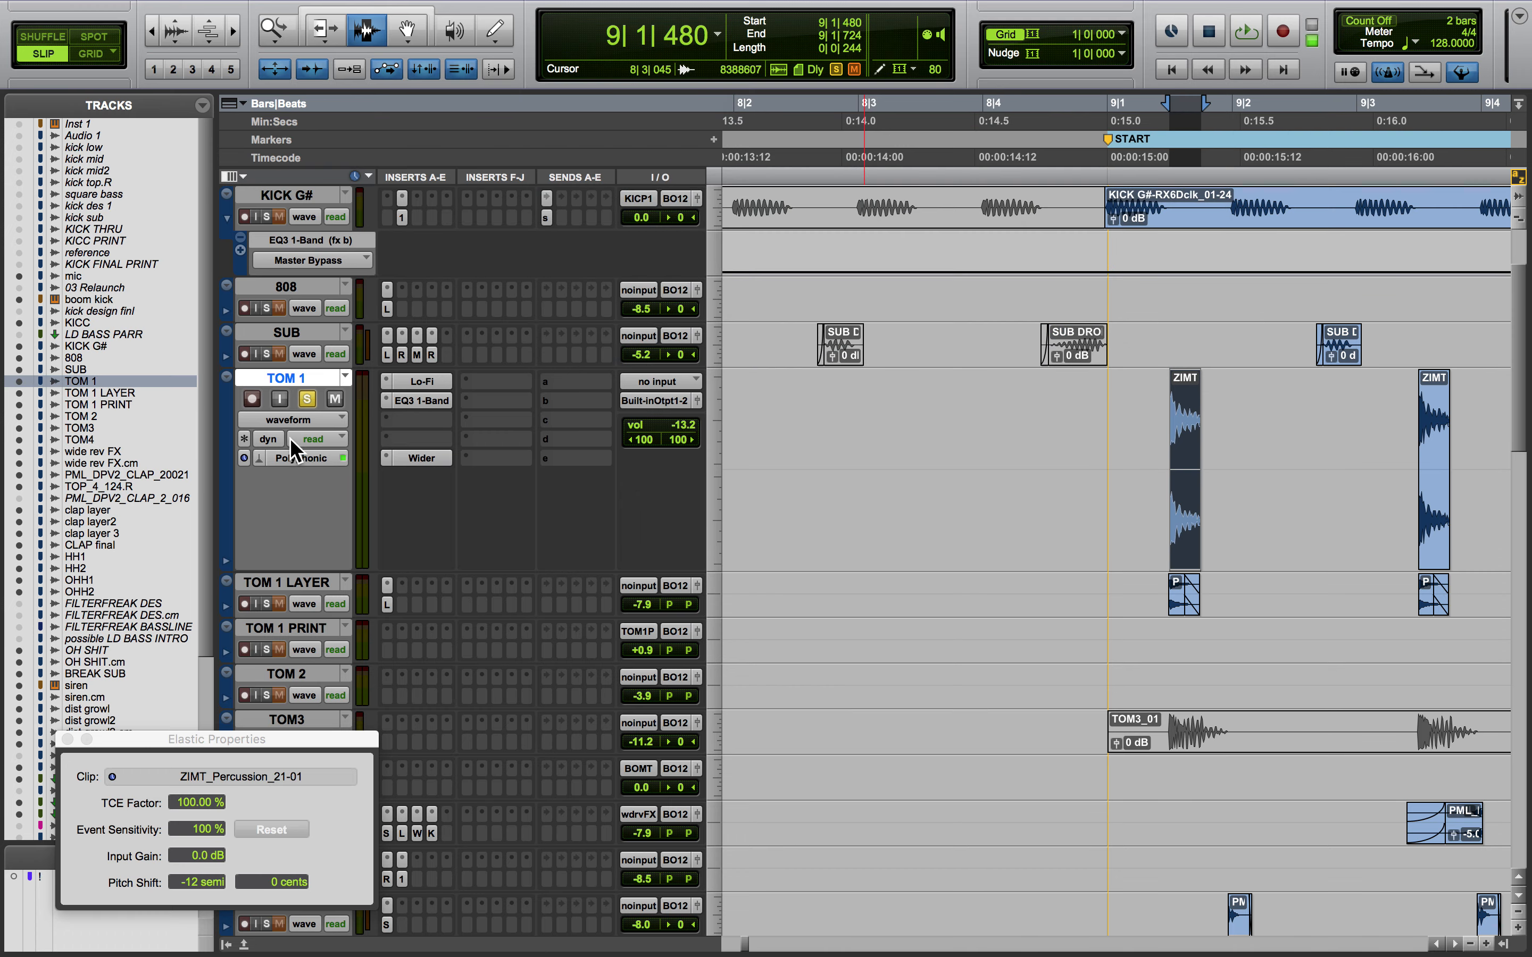
Solo TOM 1 LAYER instead of TOM 1 and enlarge the TOM 1 LAYER track
click(306, 399)
click(267, 602)
click(719, 602)
click(734, 657)
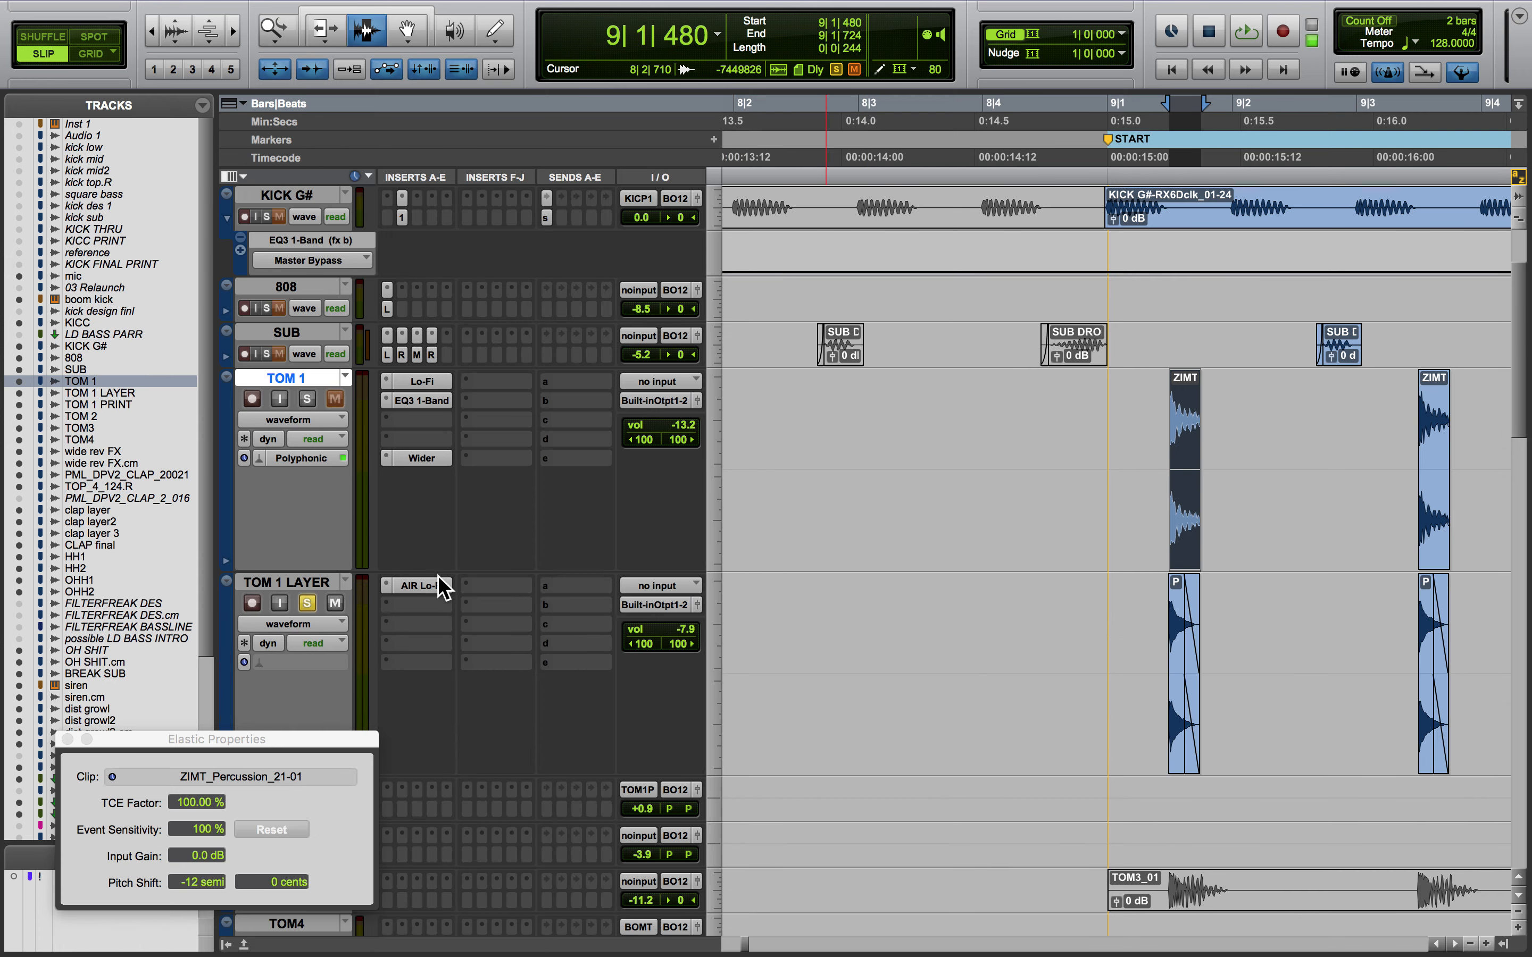
Inspect TOM 1 LAYER's AIR Lo-Fi insert and play the soloed track twice from just after the START marker at bar 9
click(438, 583)
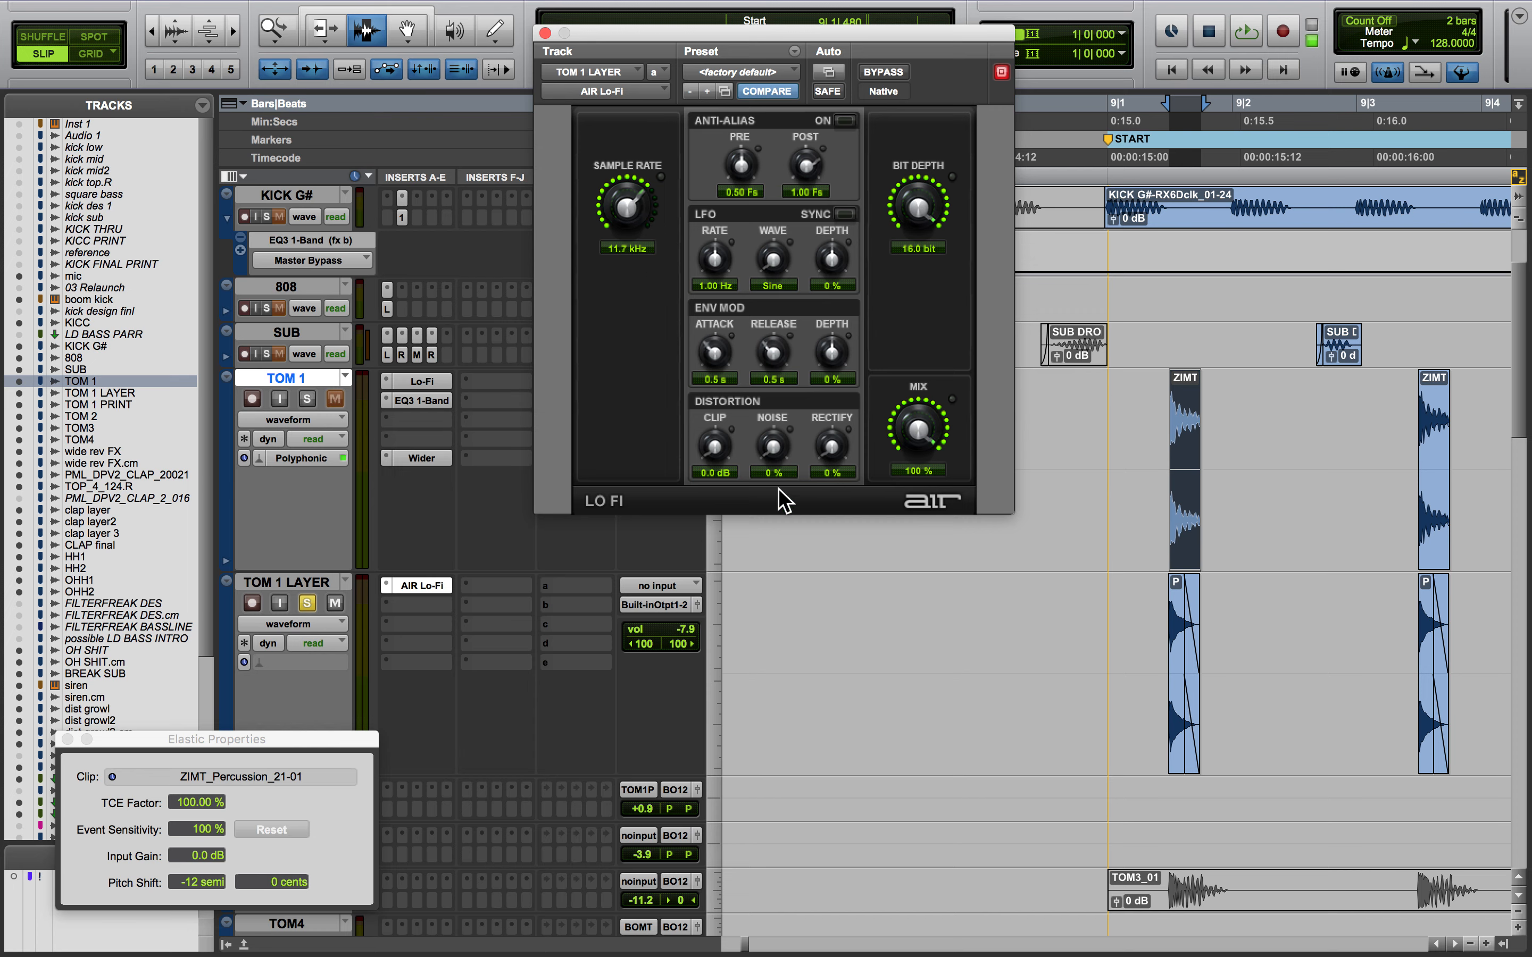
click(1138, 682)
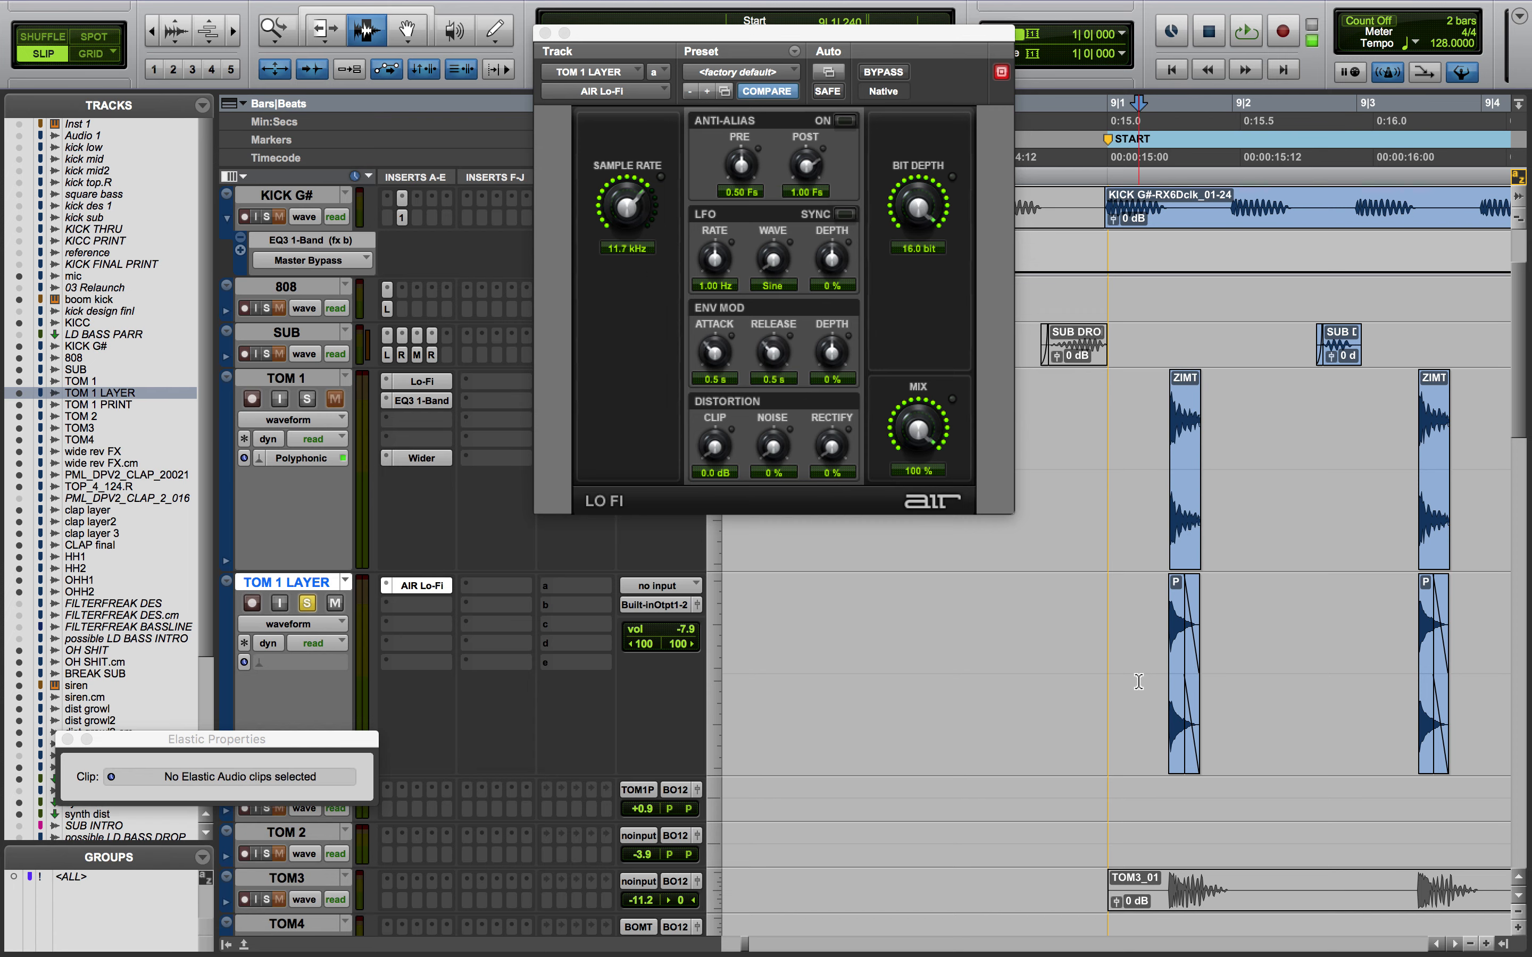
key(space)
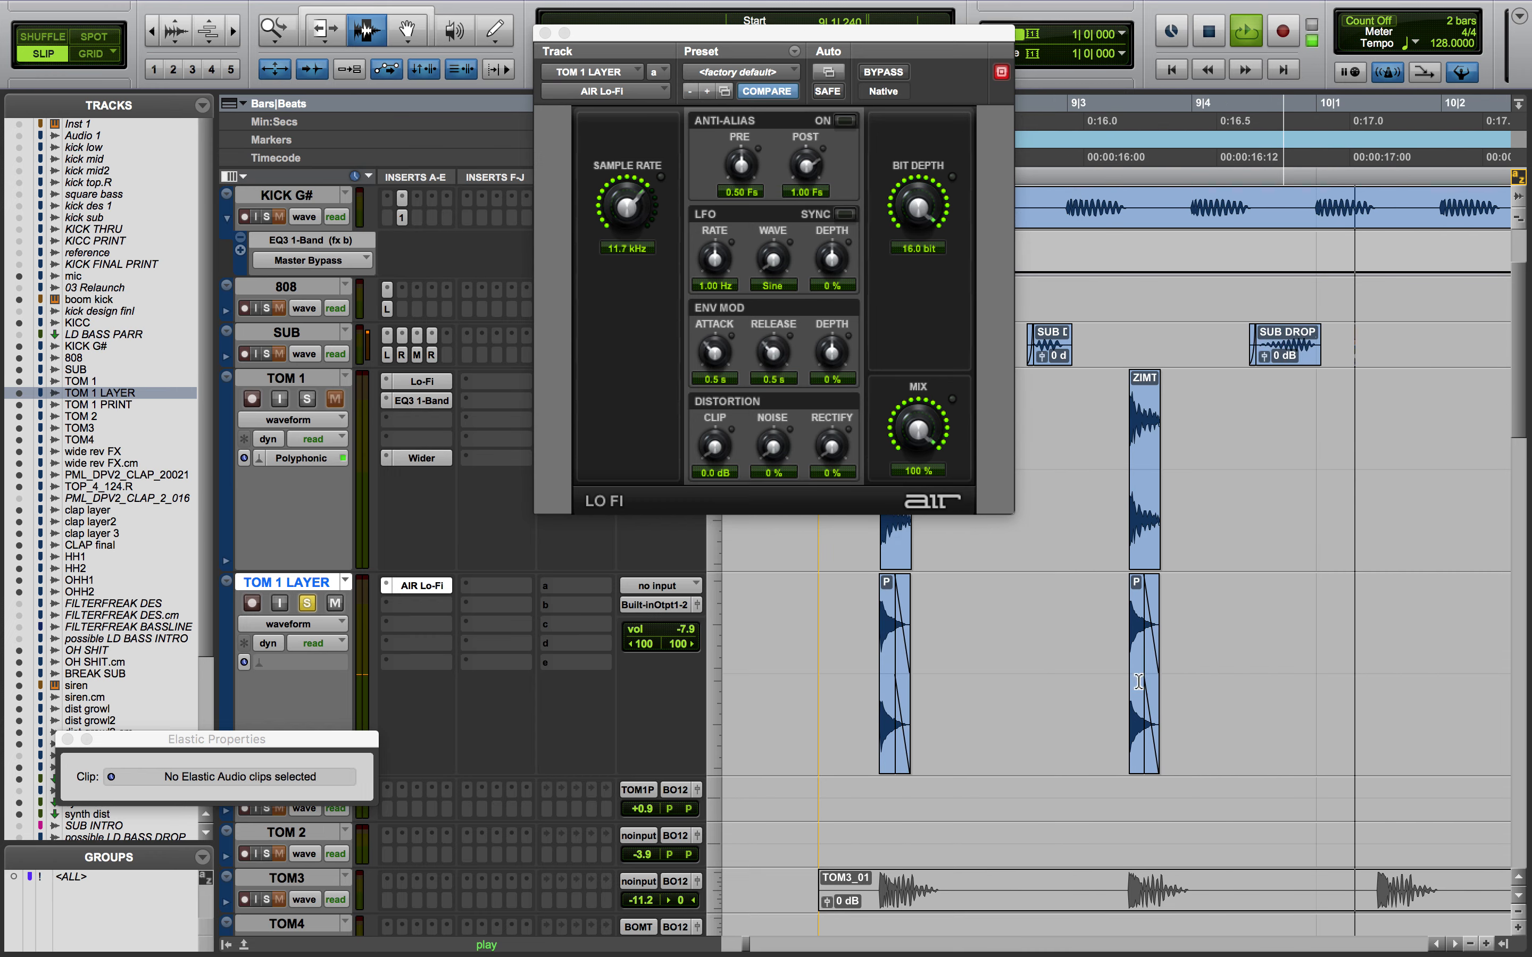
key(space)
click(1008, 664)
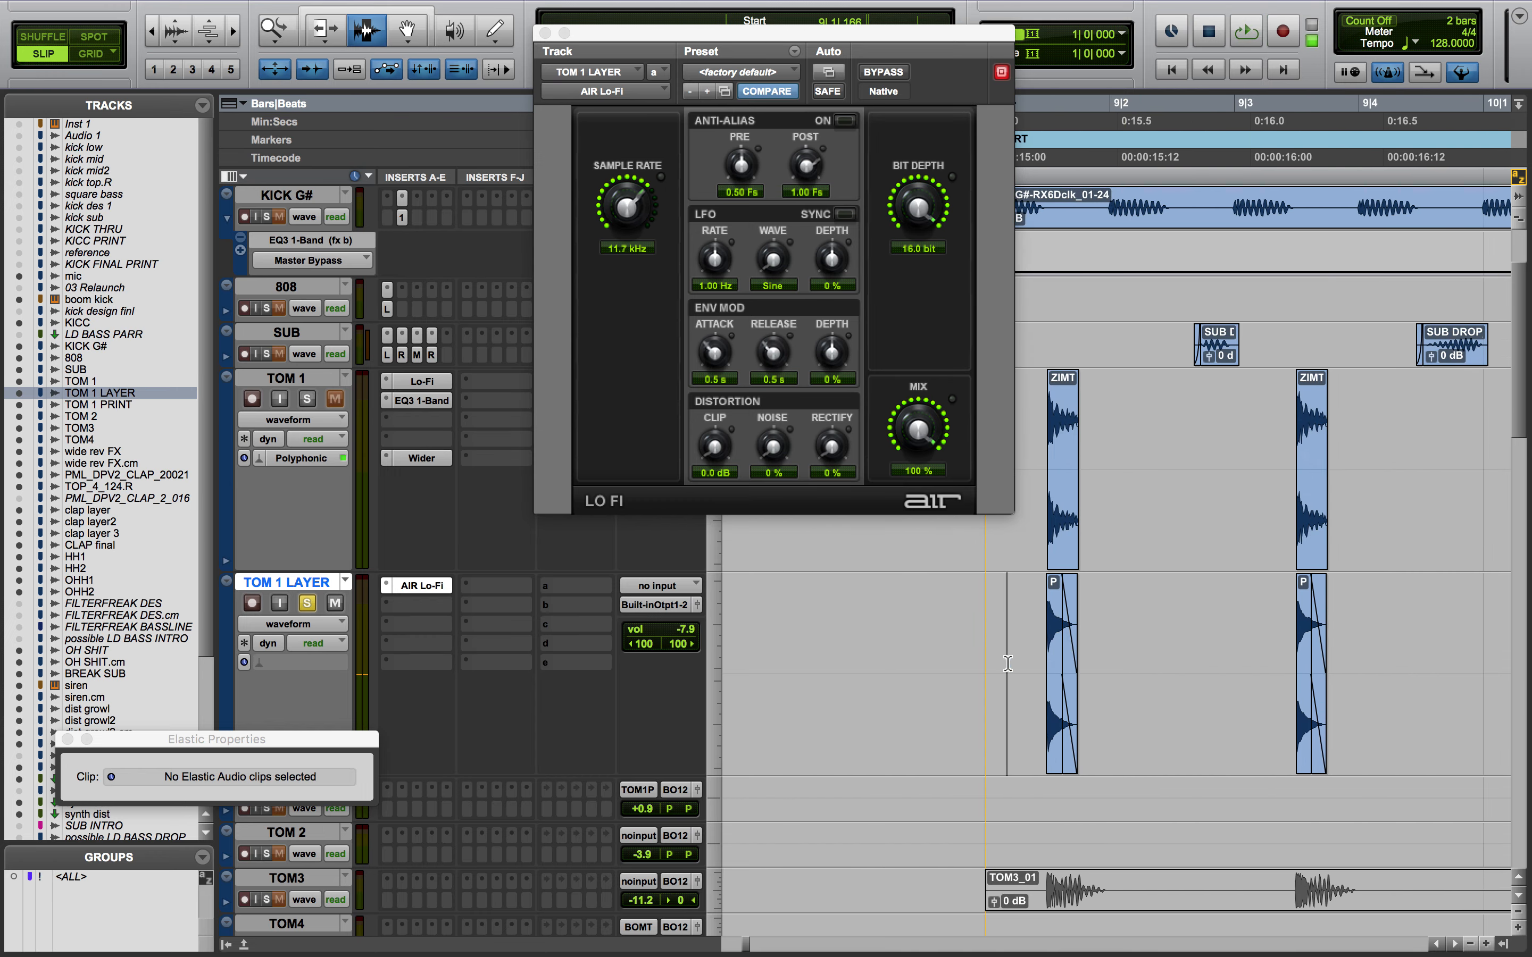
key(space)
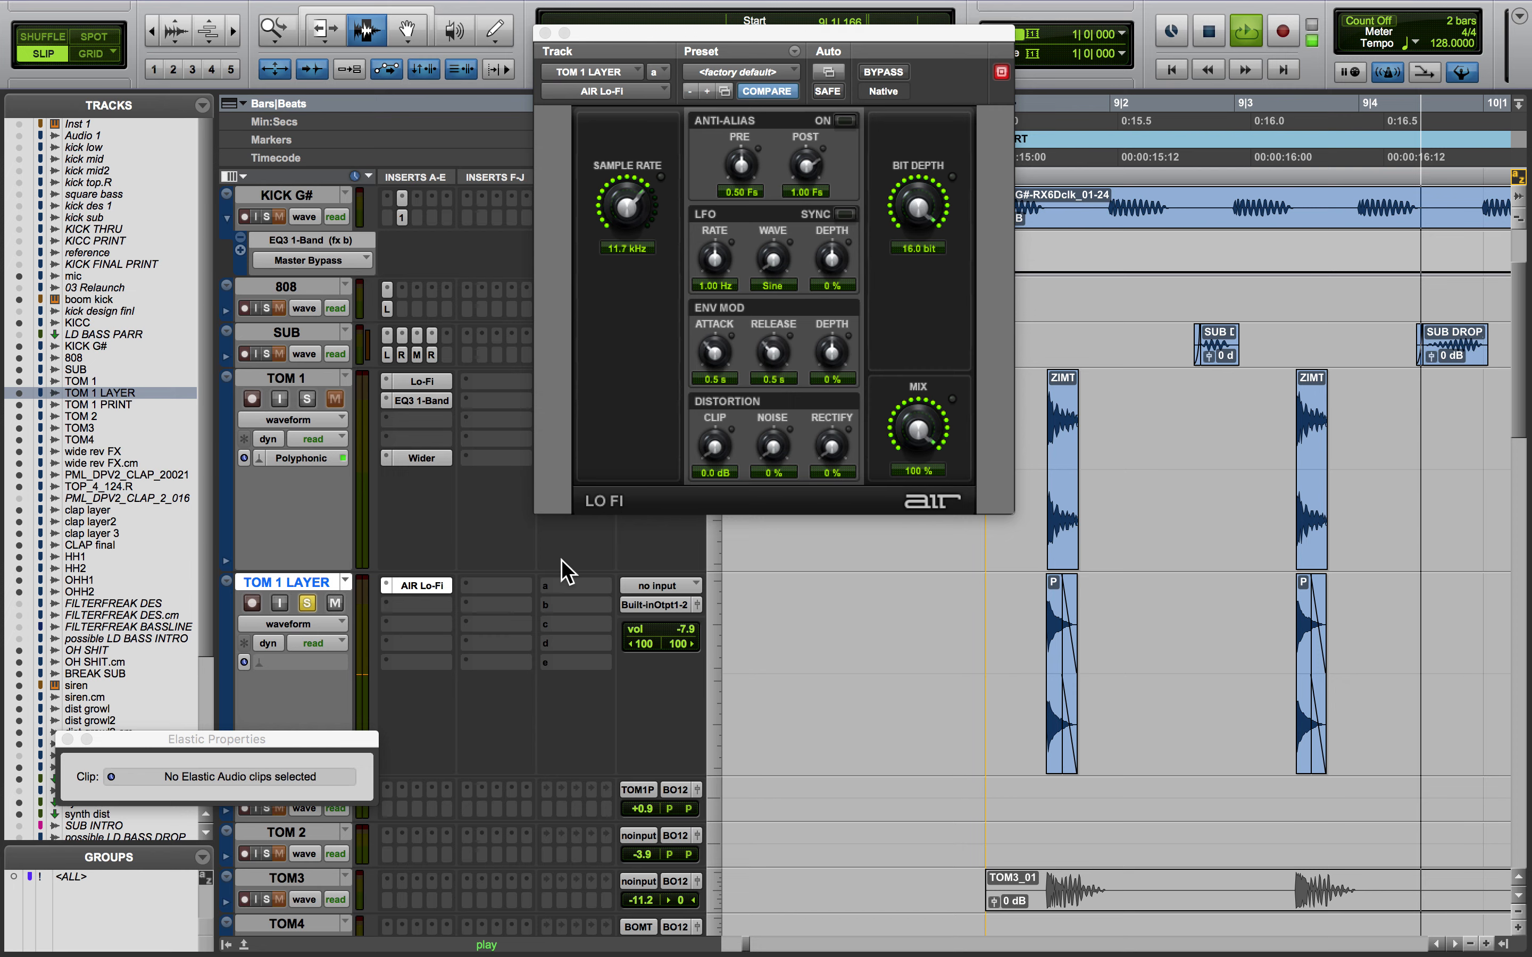
key(space)
Add TOM 1 to the solo and play it together with TOM 1 LAYER from bar 9
click(307, 399)
key(space)
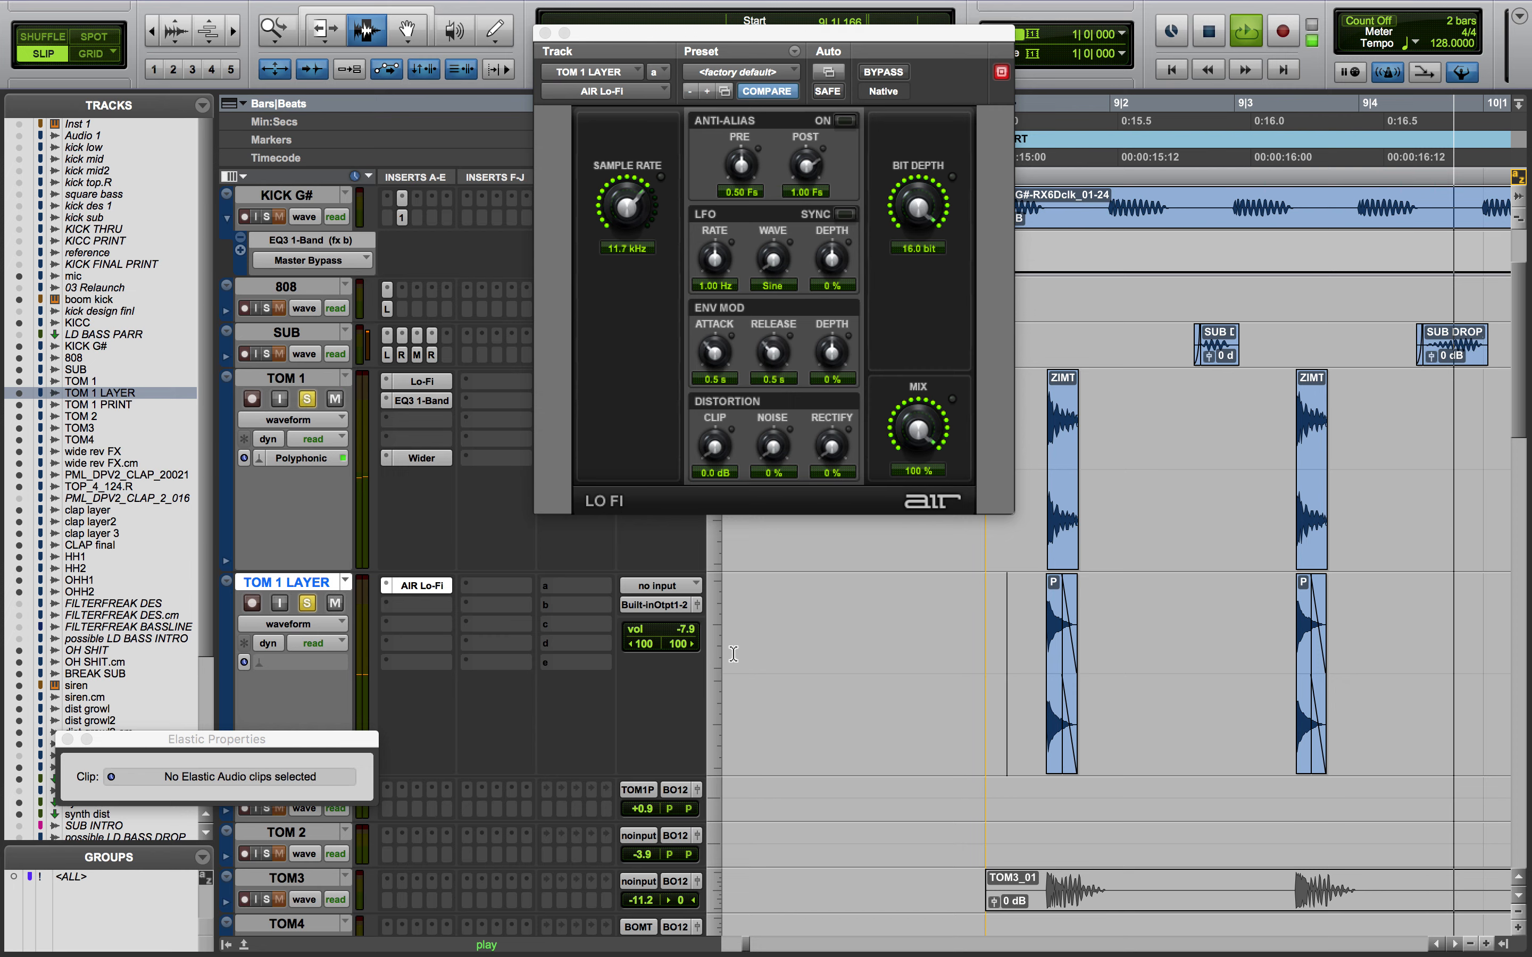
key(space)
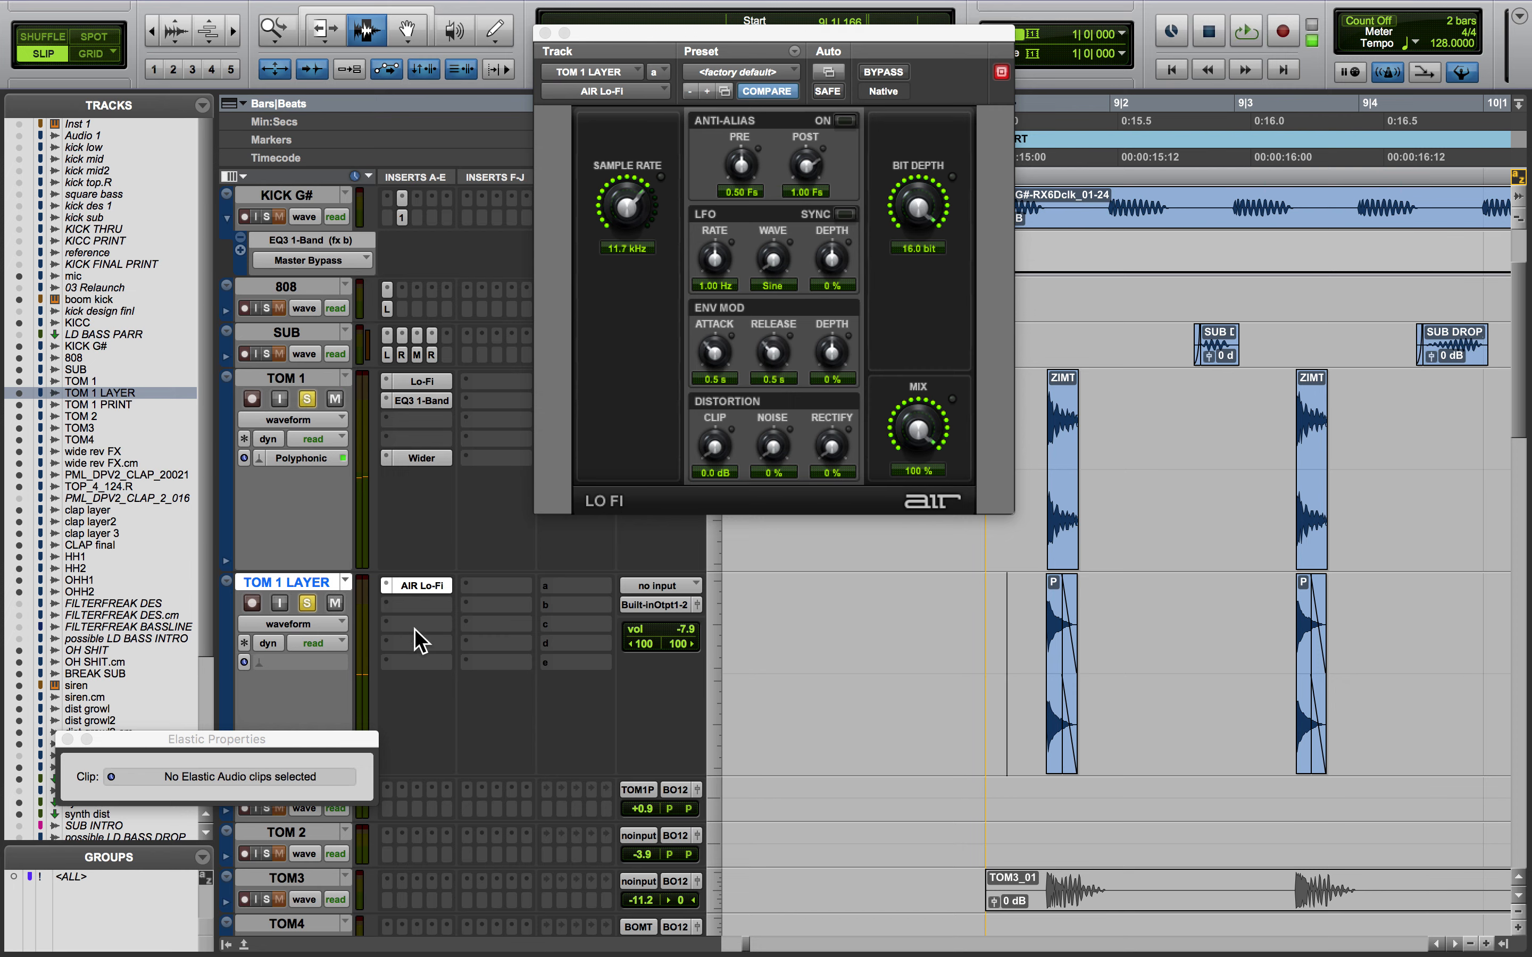
Inspect TOM 1 LAYER's output settings and close both the output window and the AIR Lo-Fi window
click(697, 605)
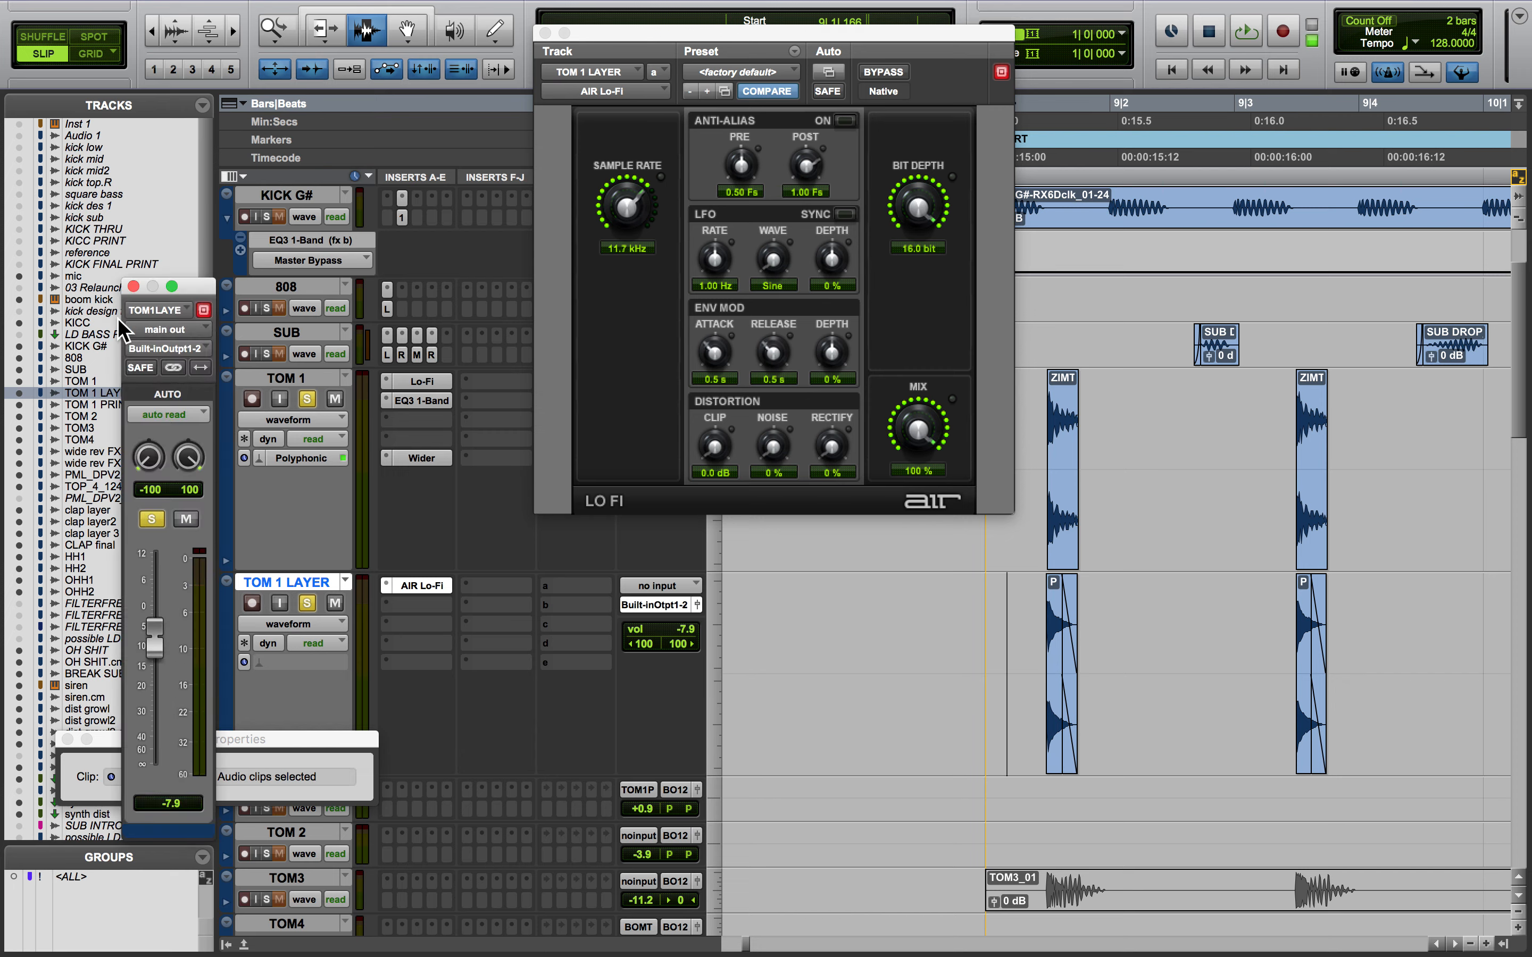
click(134, 286)
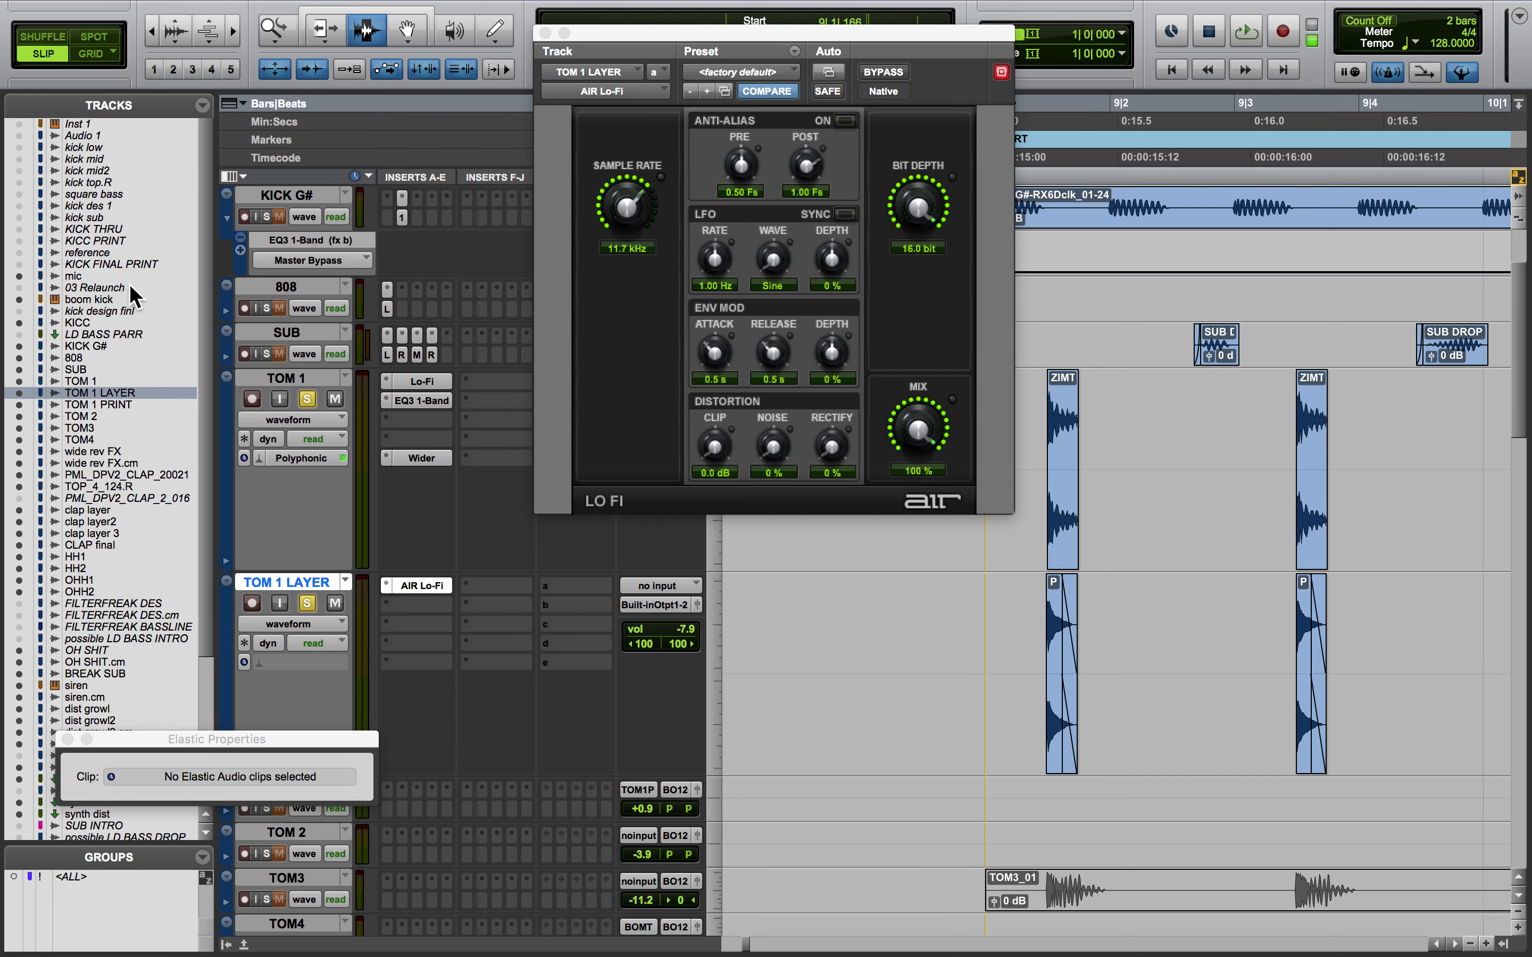
click(544, 33)
Clear the TOM 1 and TOM 1 LAYER solos, solo TOM 1 PRINT and play it from bar 137
alt+click(307, 398)
scroll(687, 520, right, 5)
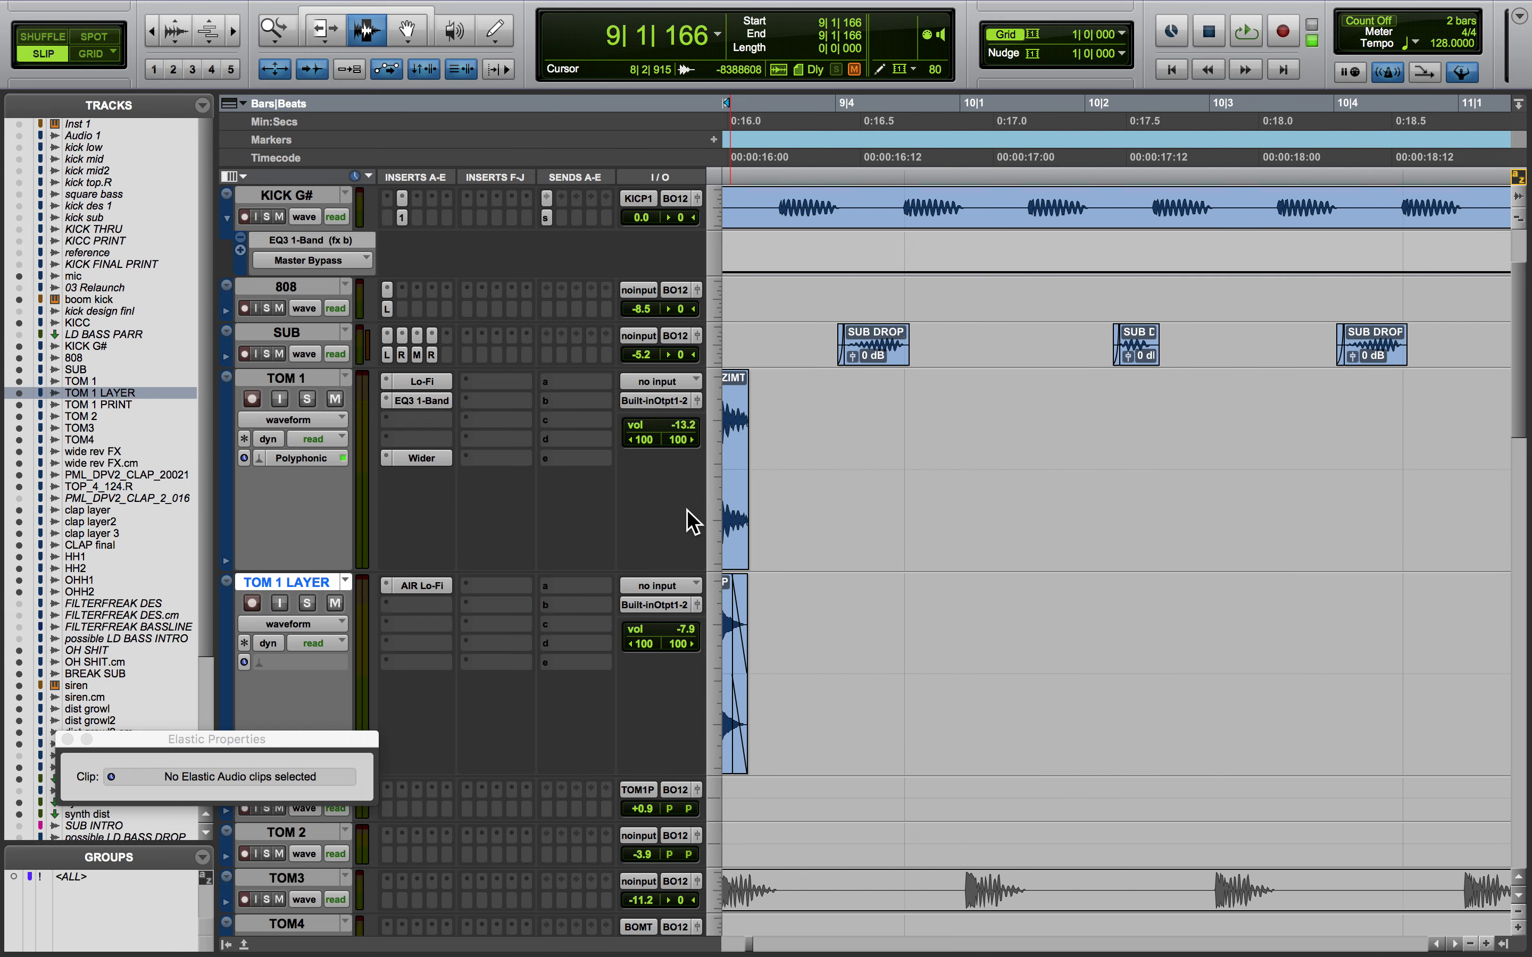
scroll(693, 522, down, 4)
scroll(692, 522, up, 1)
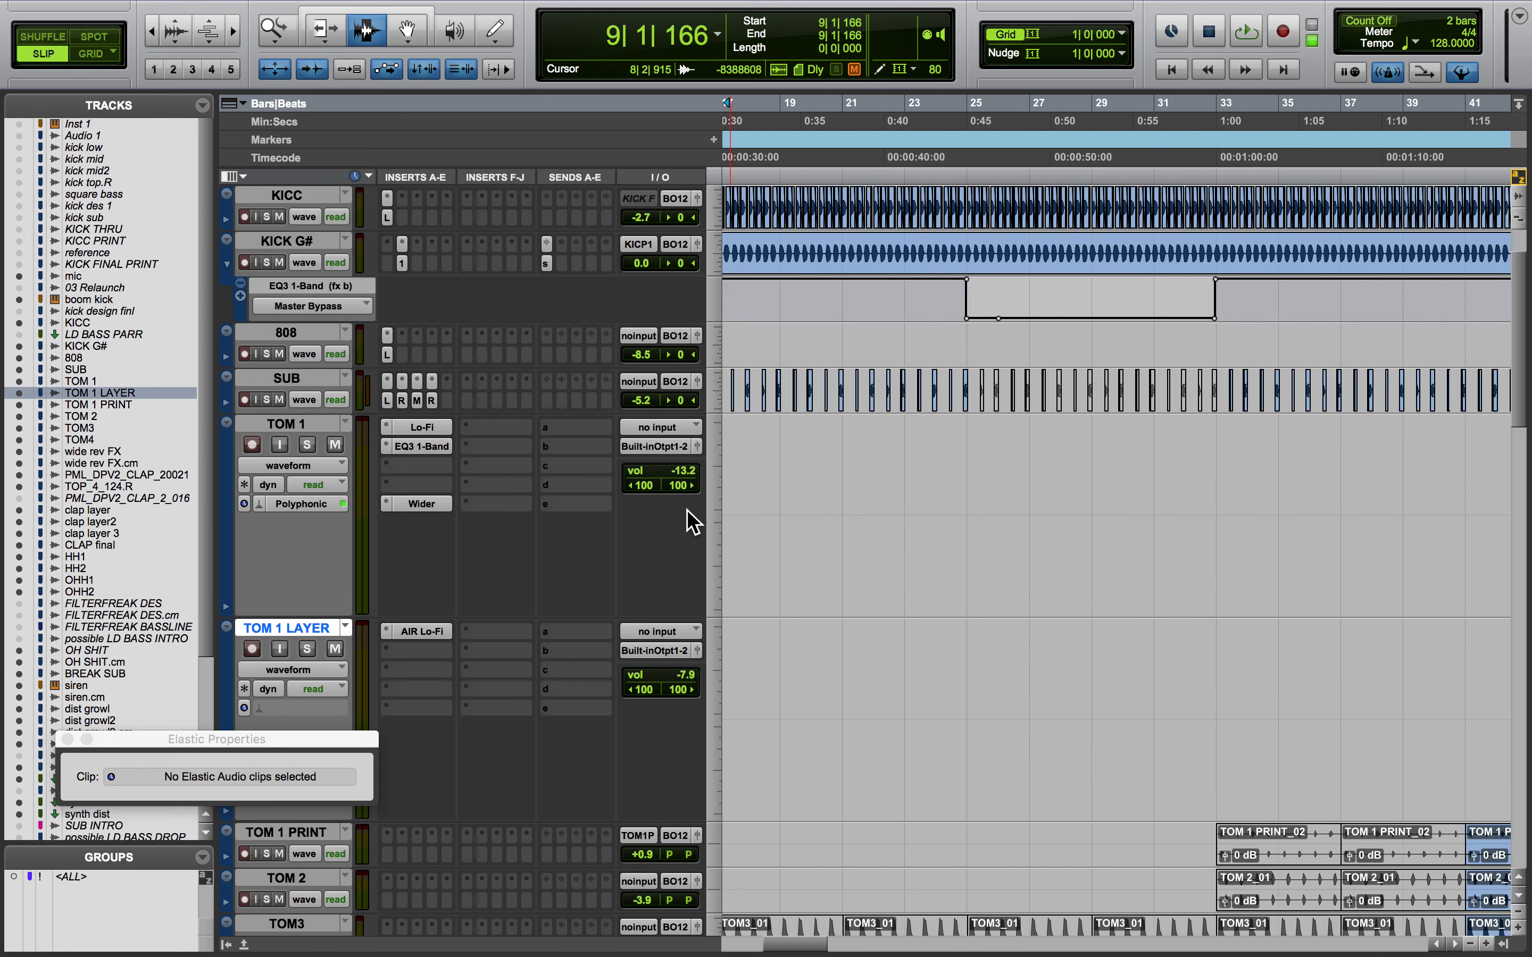
scroll(692, 522, down, 2)
scroll(692, 522, right, 15)
scroll(692, 522, right, 5)
scroll(693, 522, down, 4)
scroll(692, 522, up, 2)
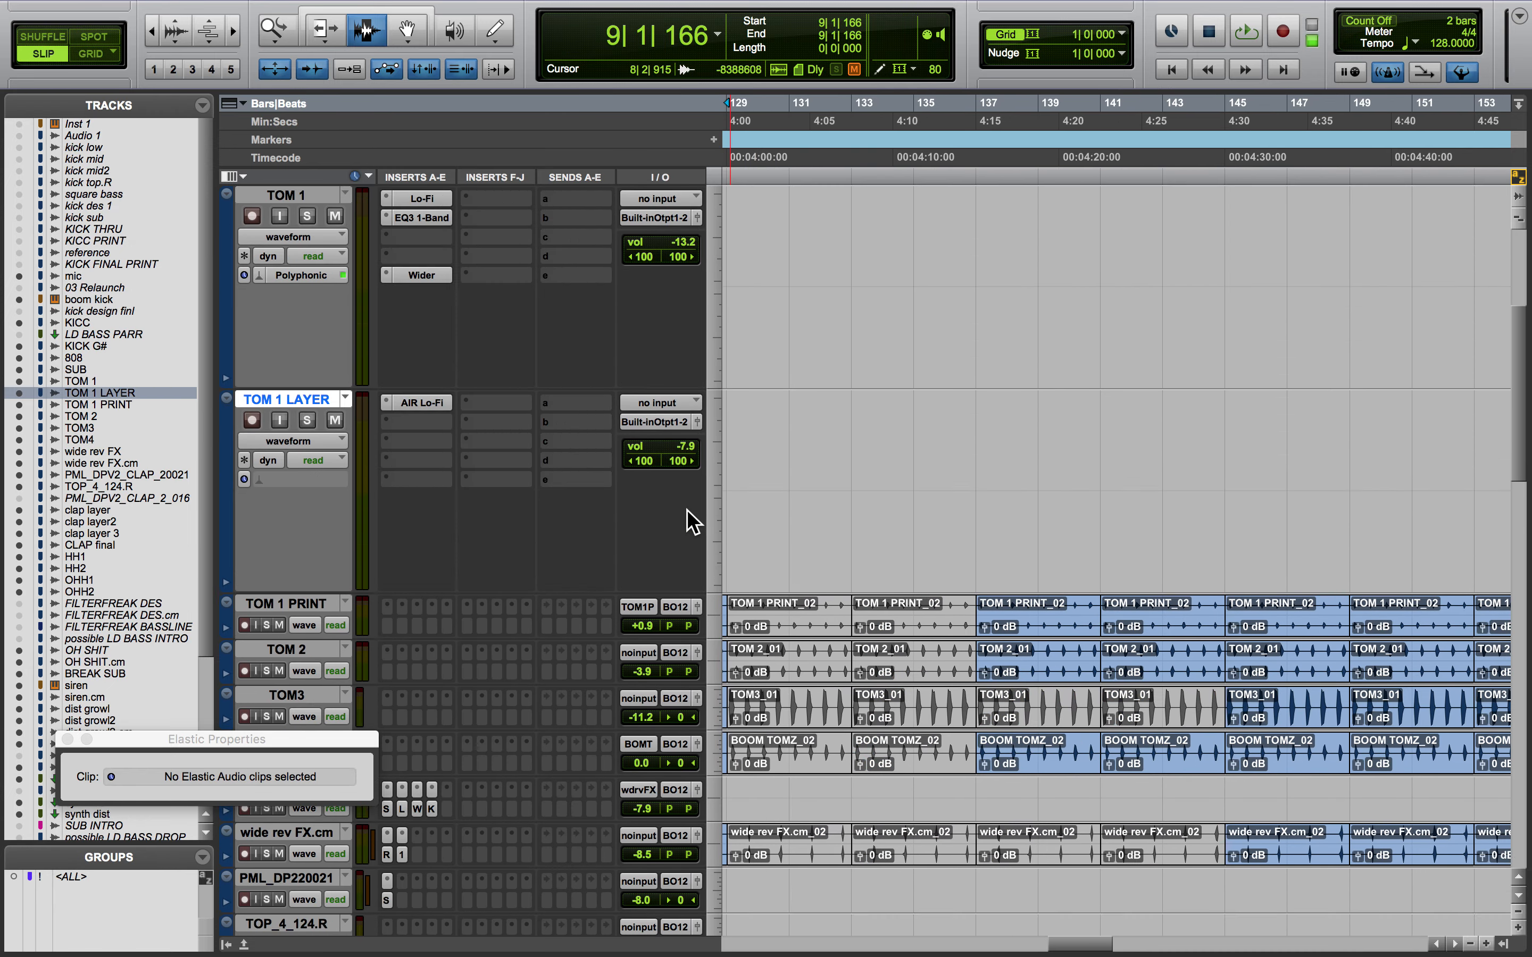
scroll(693, 522, up, 1)
click(300, 652)
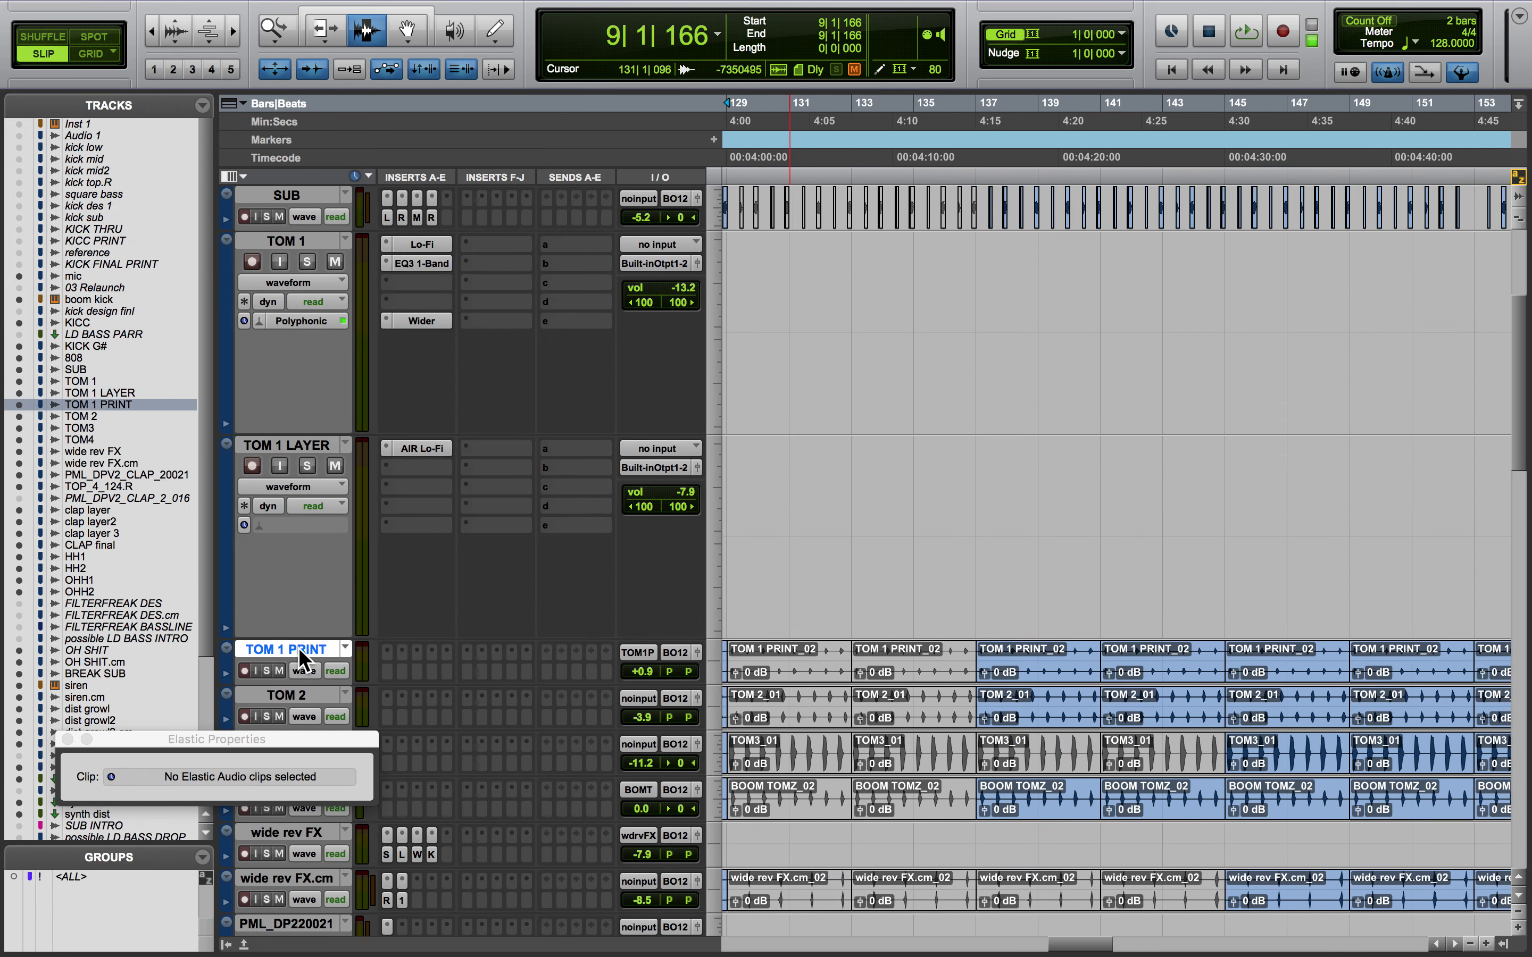
click(266, 670)
click(978, 668)
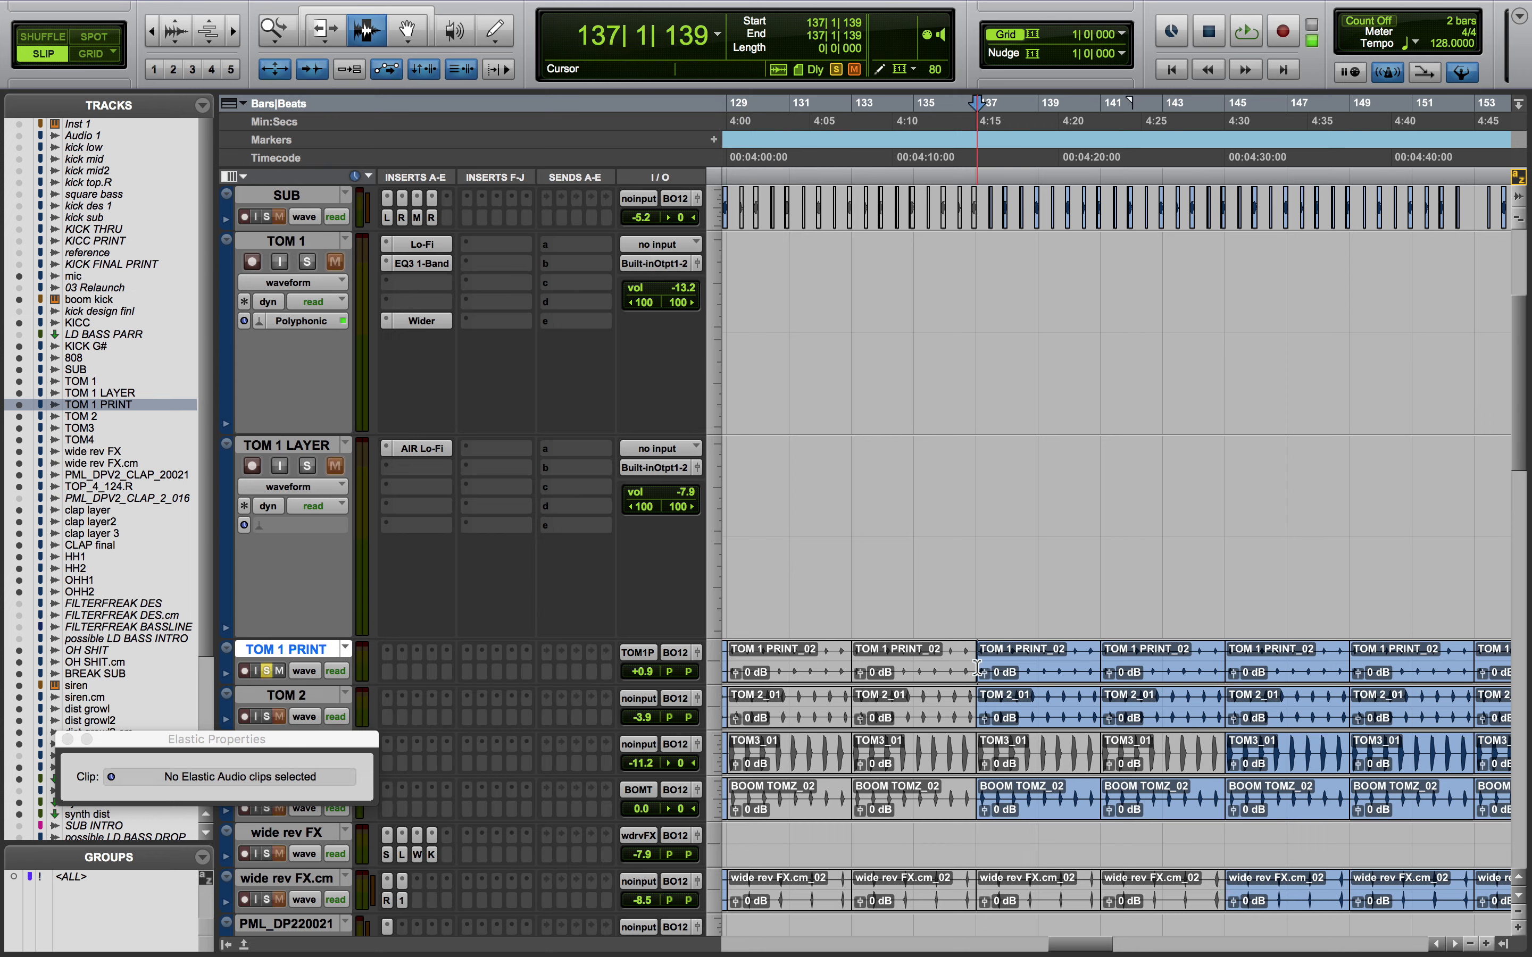
key(space)
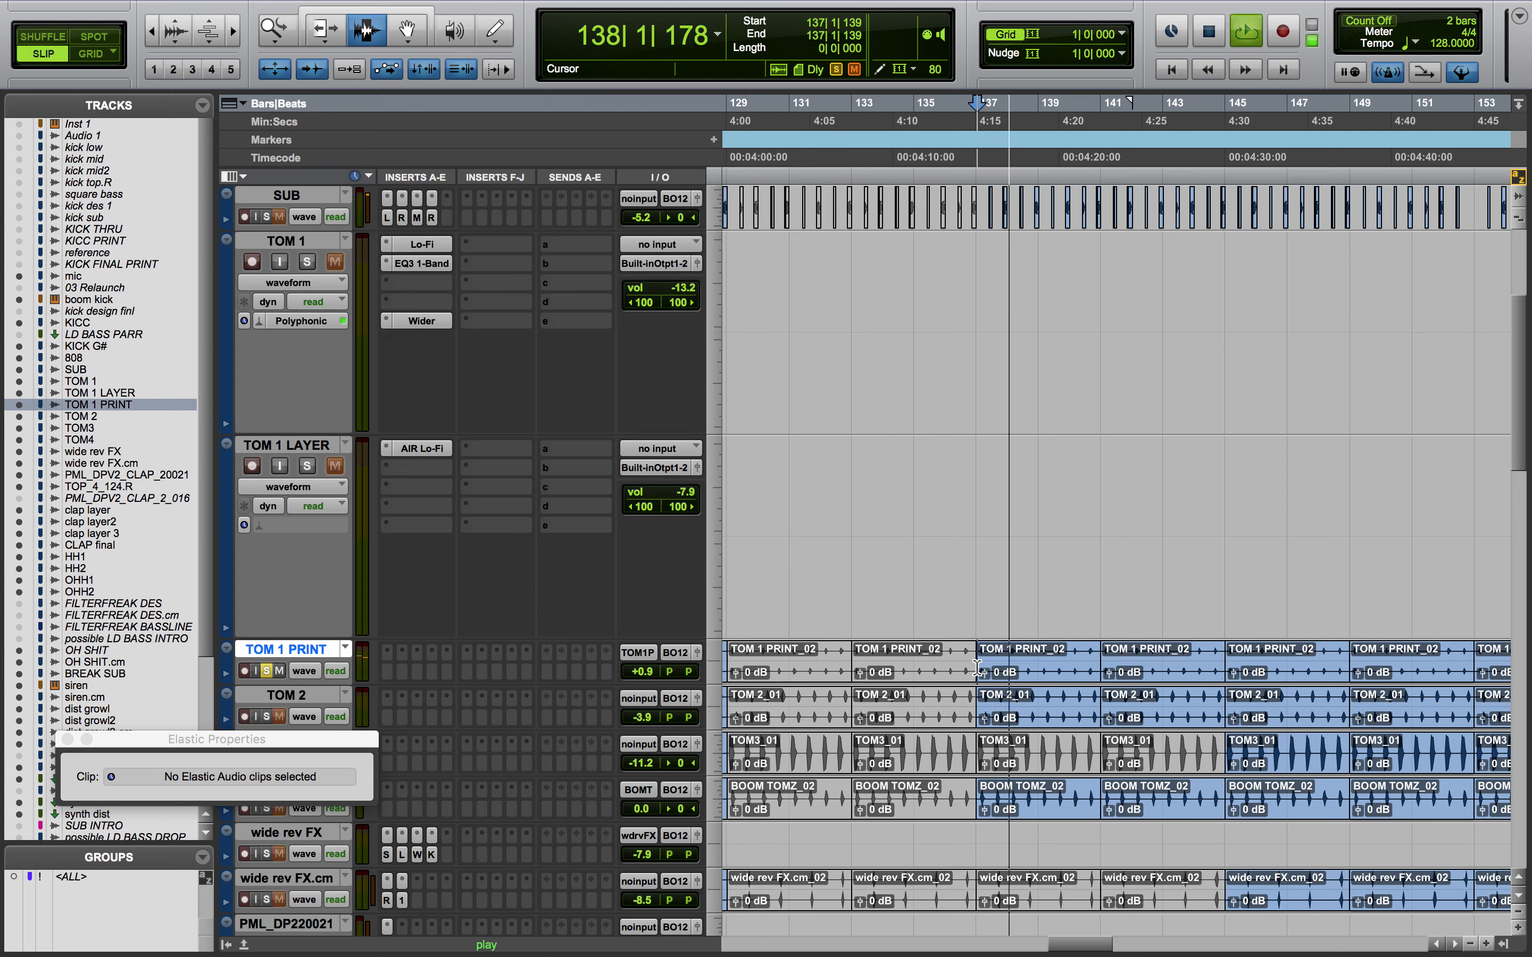
key(space)
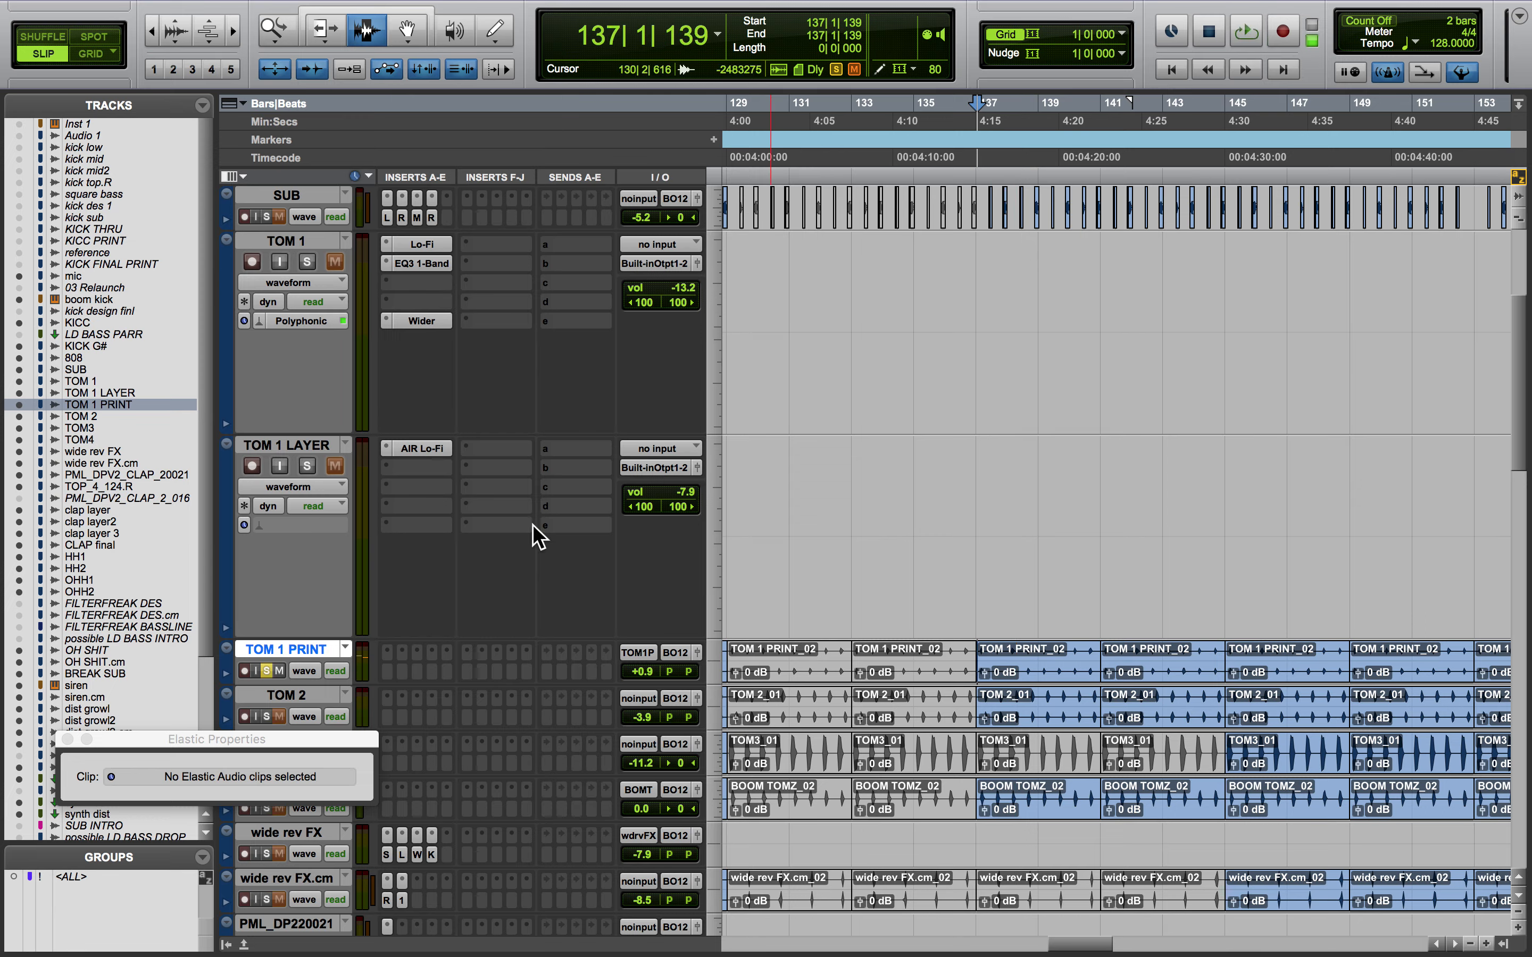
Hide the TOM 1 and TOM 1 LAYER tracks and make them inactive
click(278, 446)
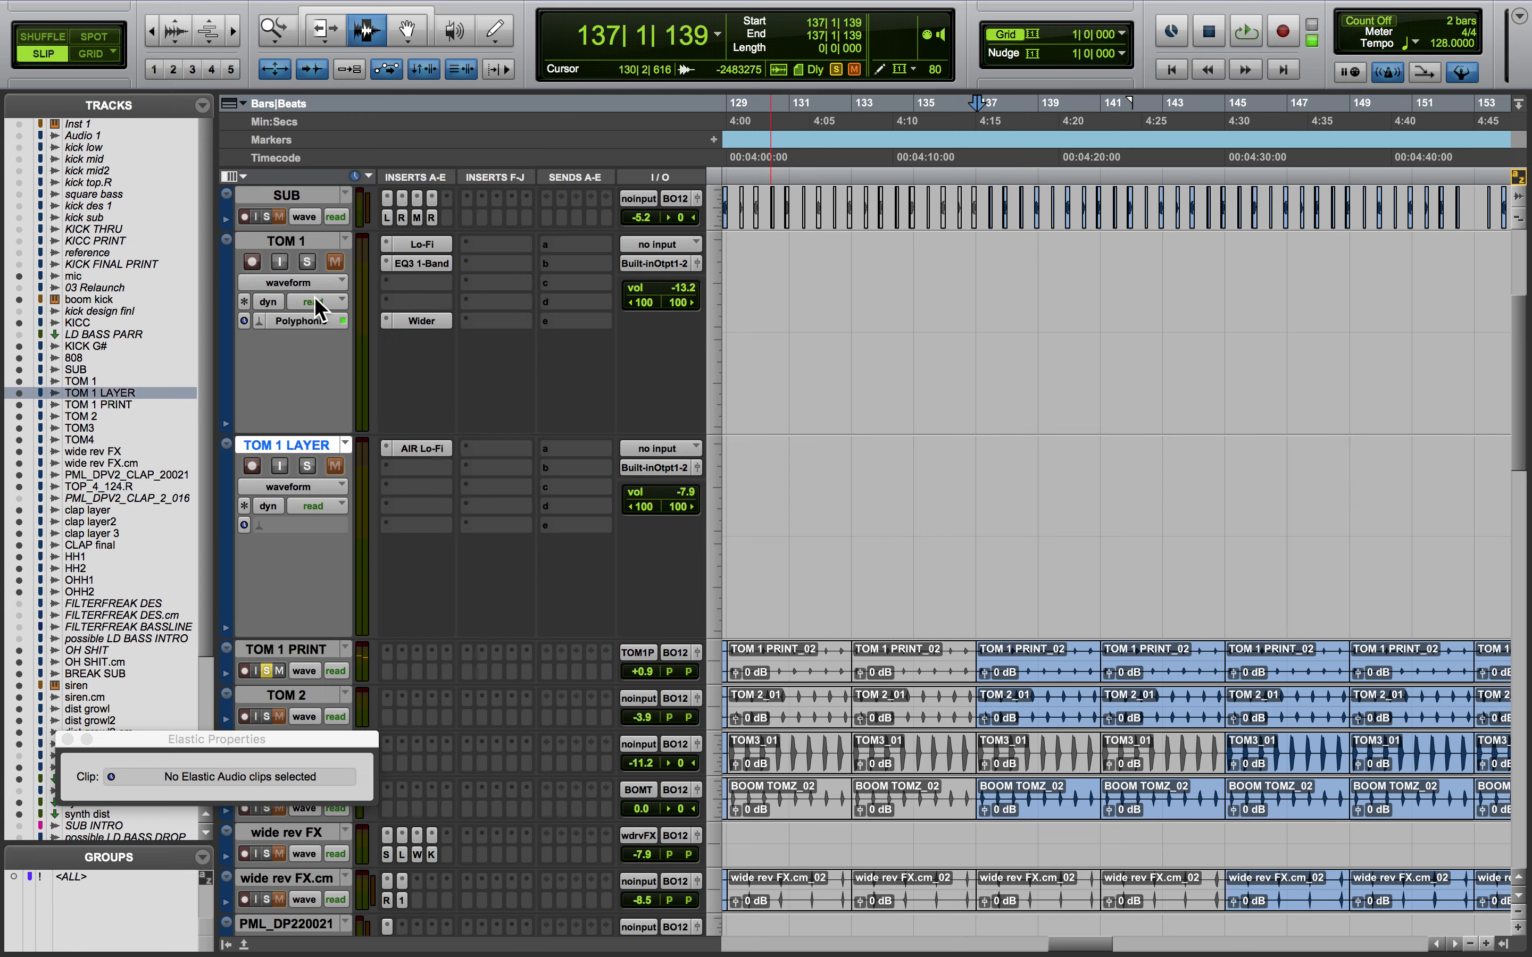
shift+click(320, 243)
right_click(321, 244)
click(806, 338)
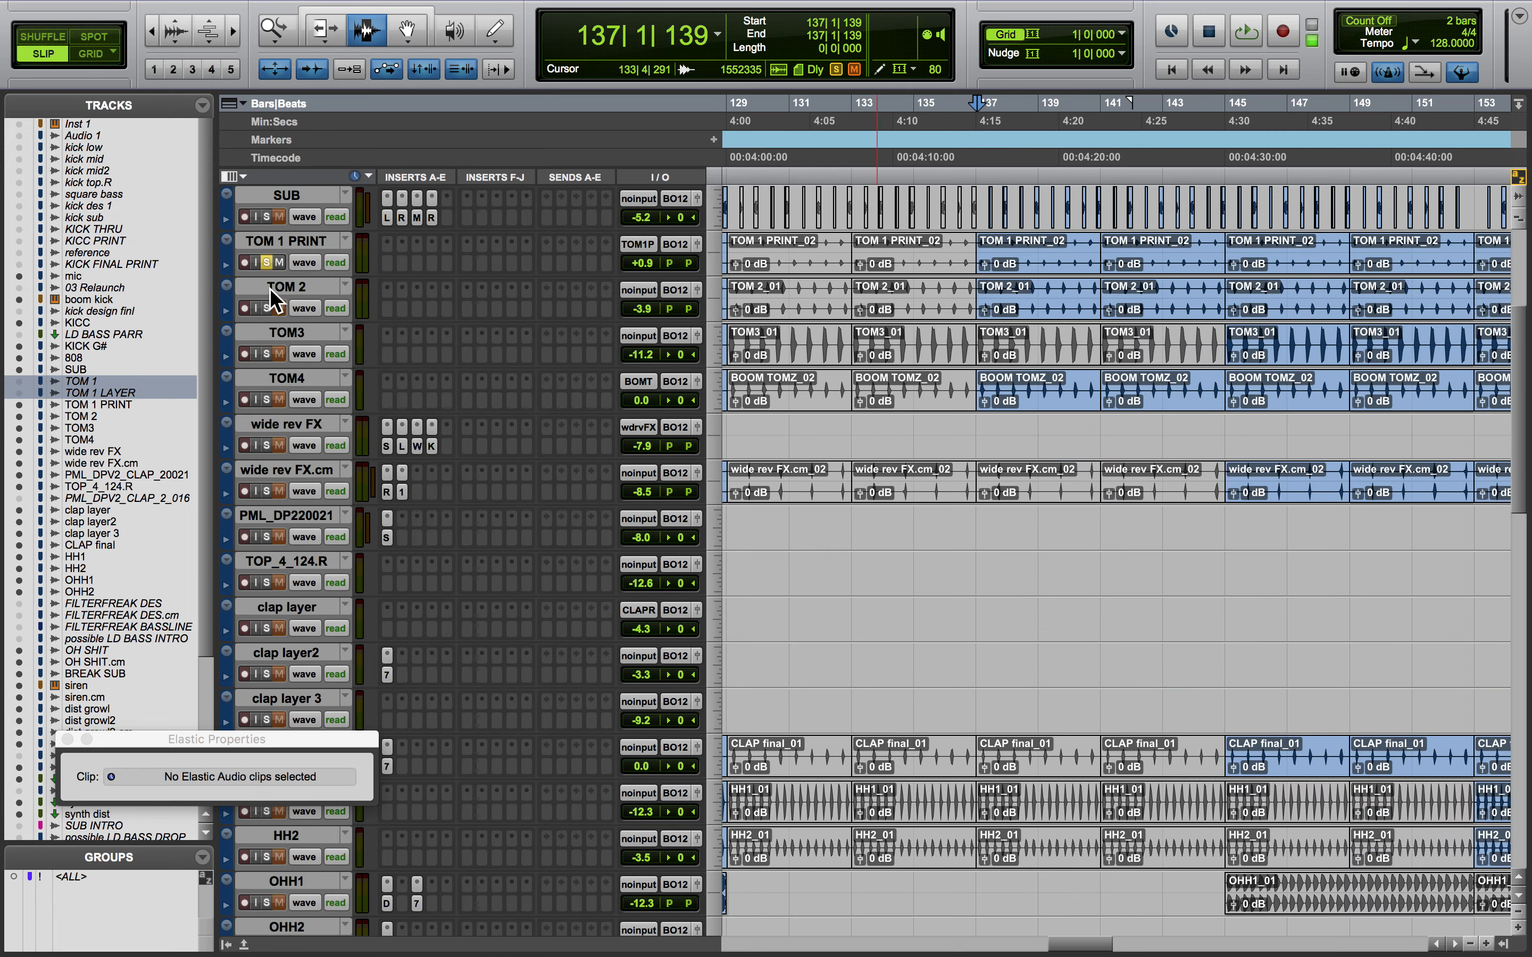
Solo TOM 2 instead of TOM 1 PRINT and play it from bar 137
key(shift+s)
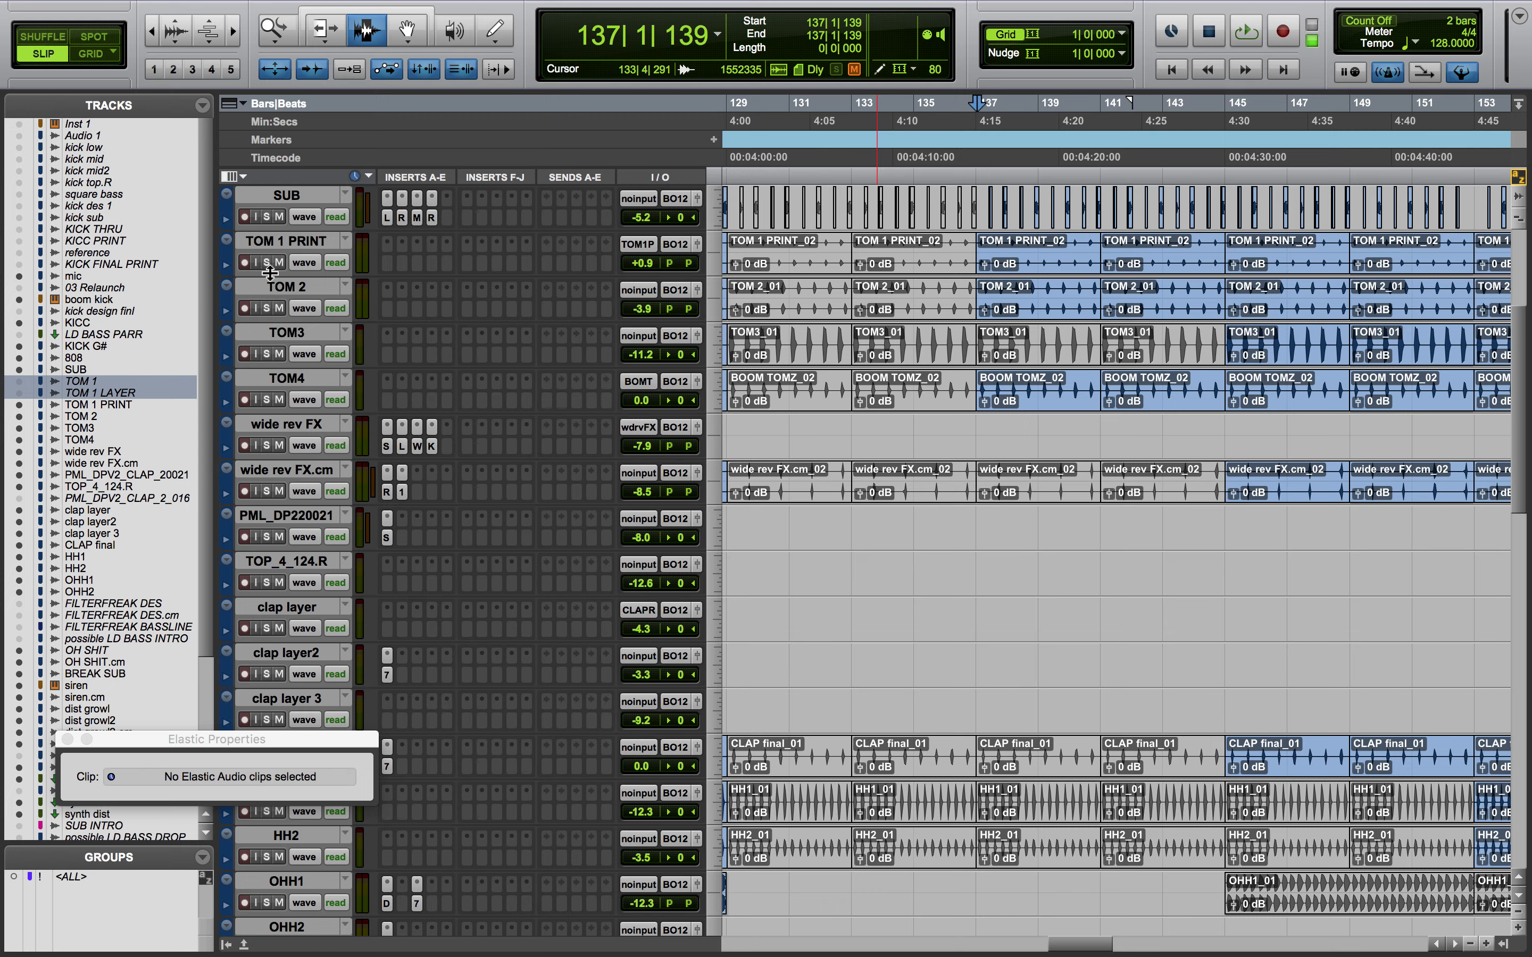
click(266, 308)
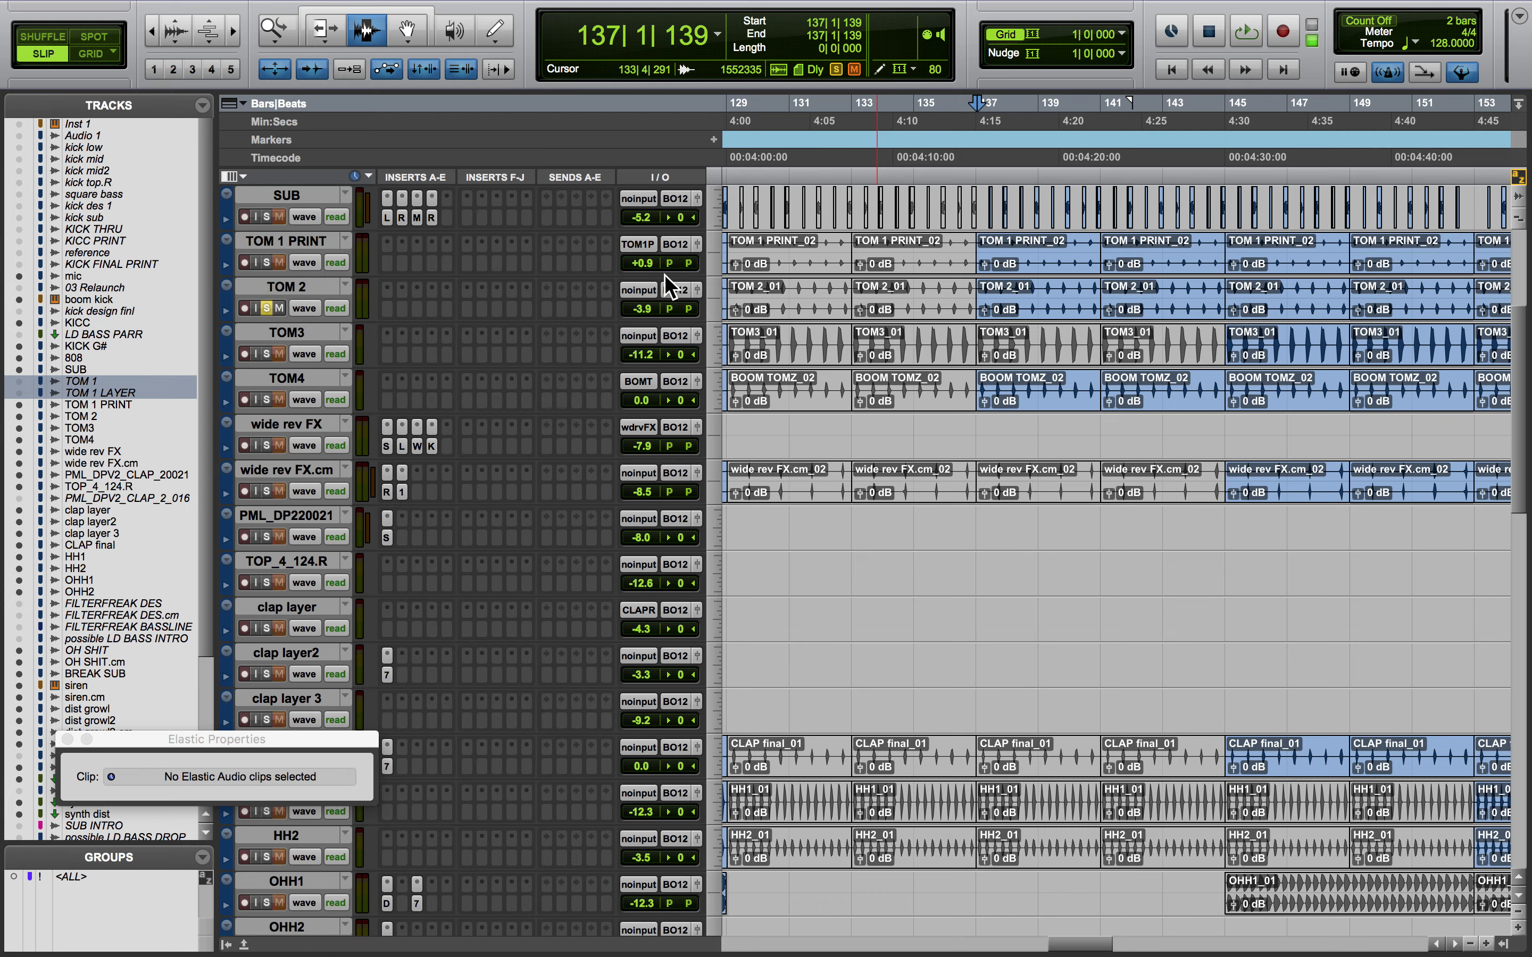
click(983, 302)
key(space)
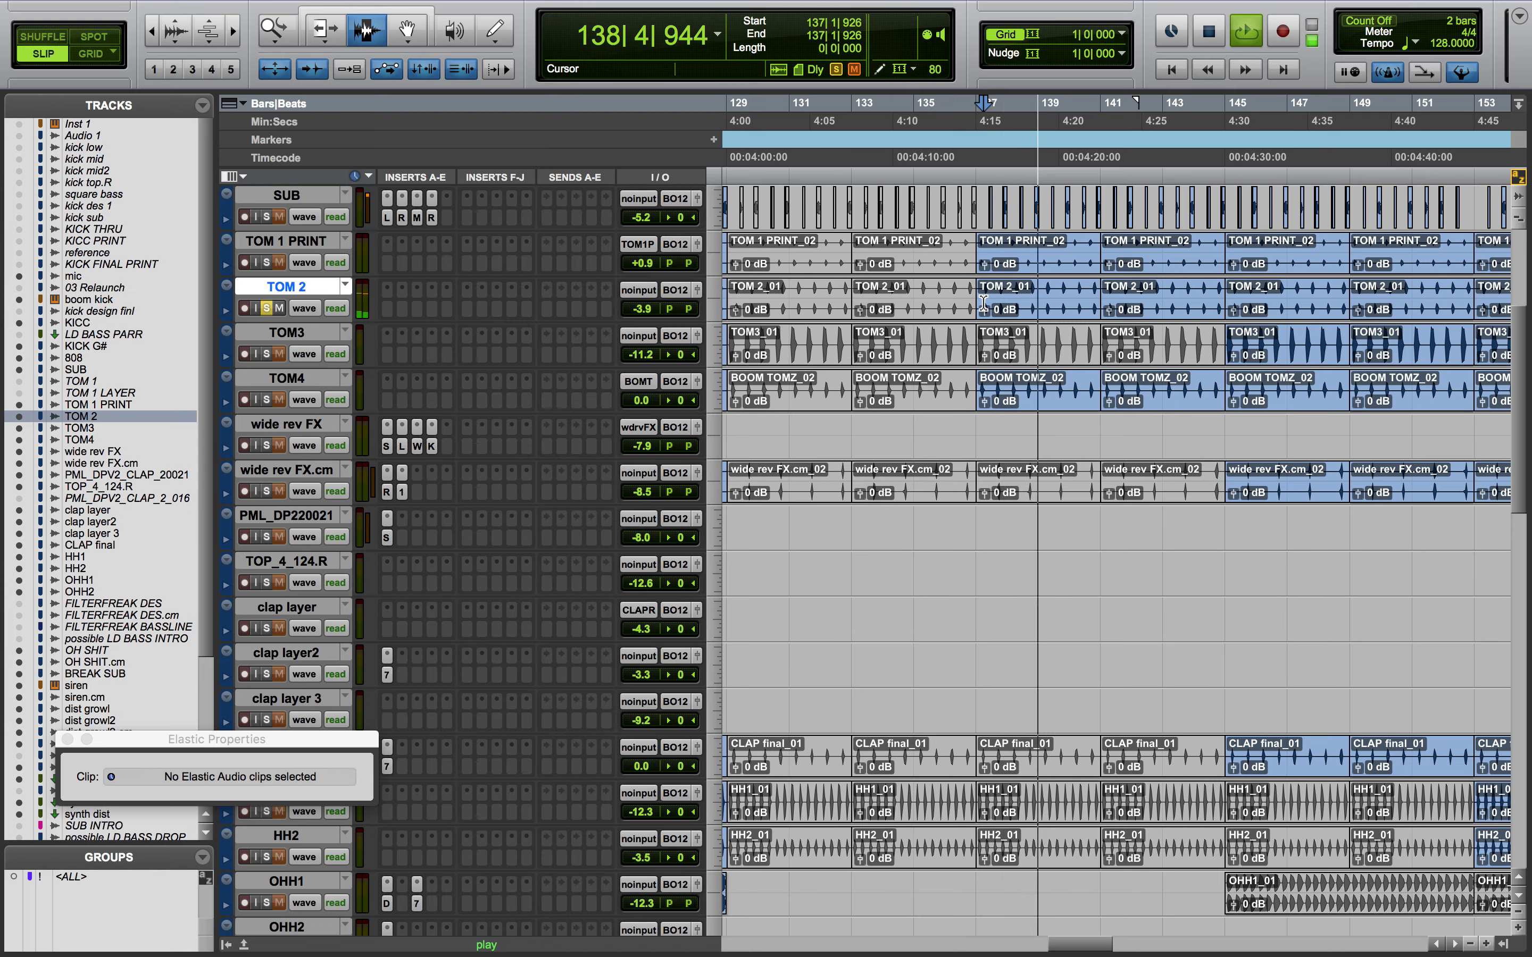
key(space)
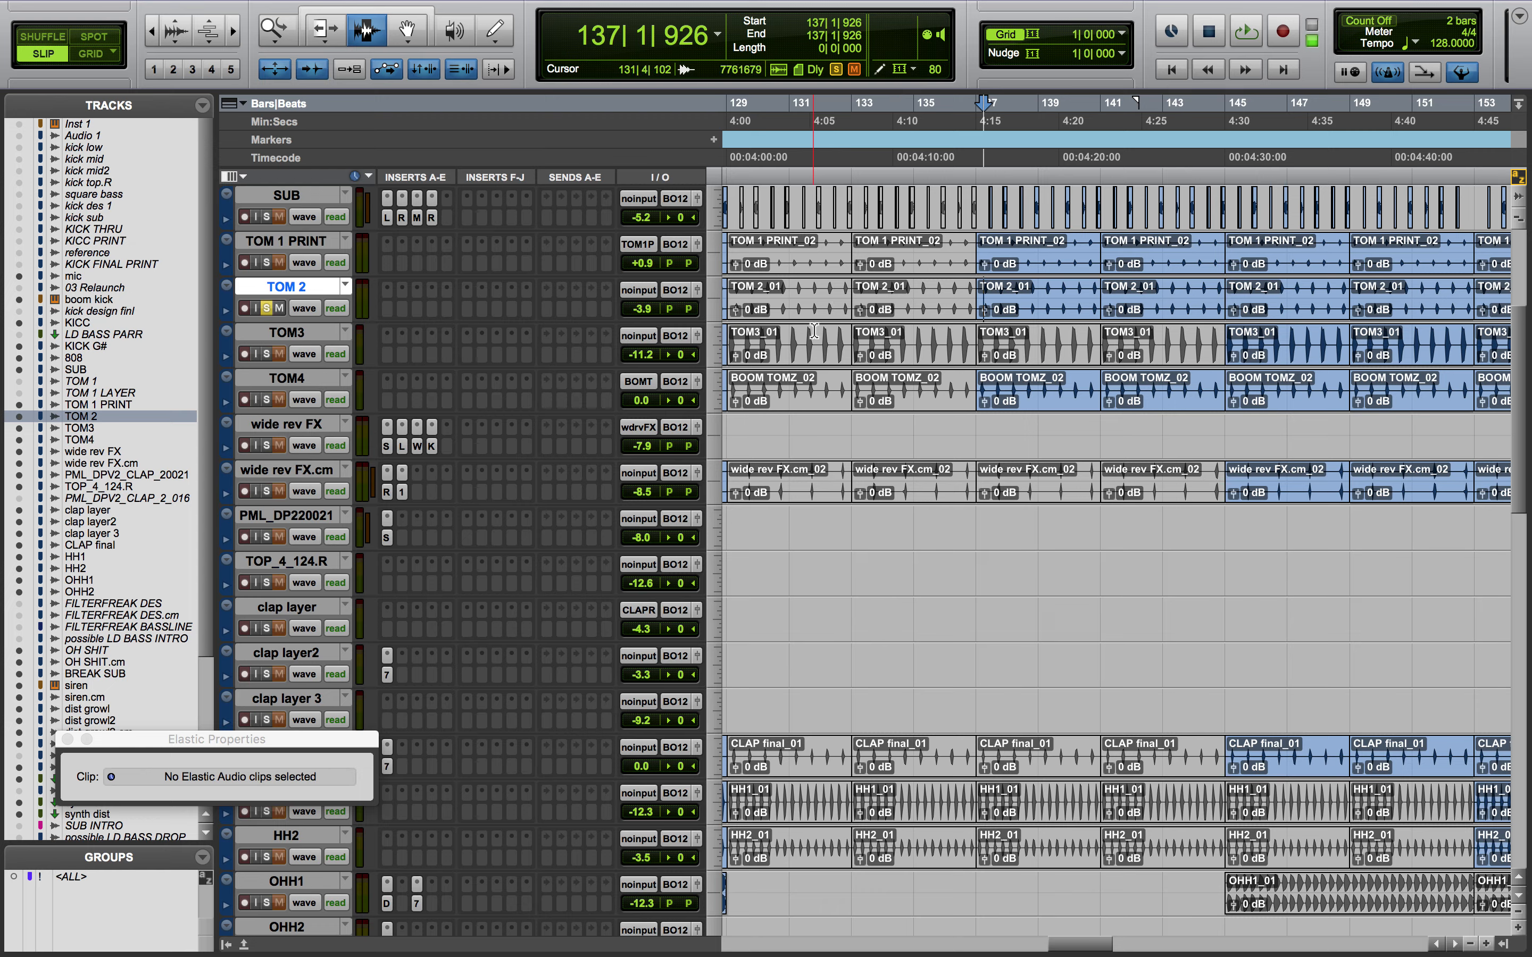
Set the TOM 2 track height to large and play its hits at bar 137 again
click(716, 303)
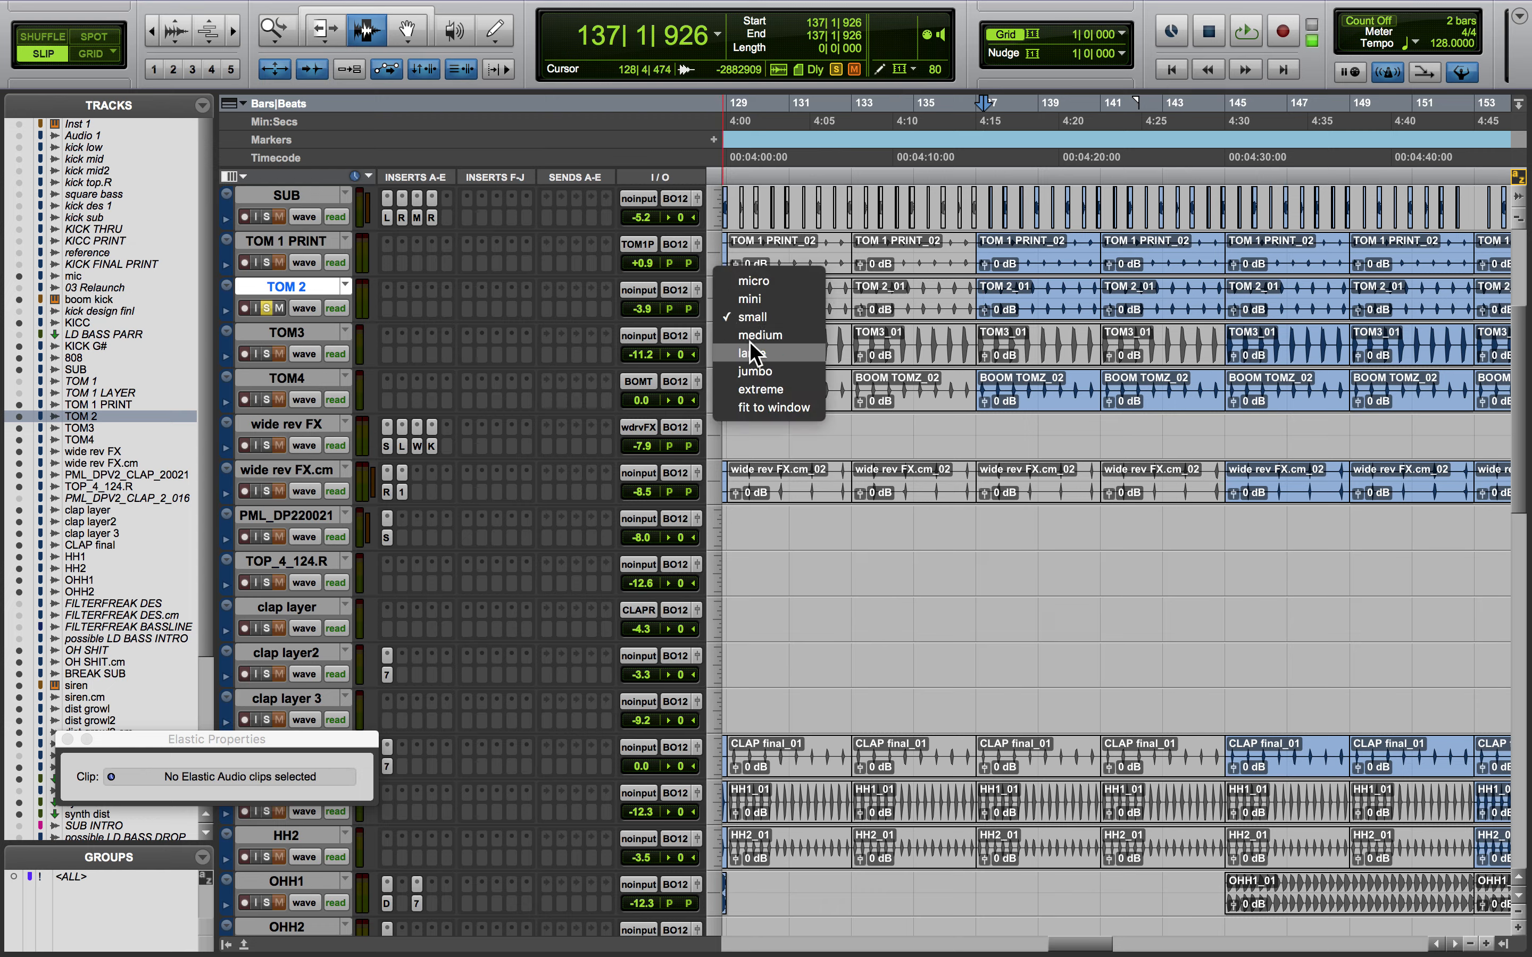
click(753, 353)
scroll(1085, 387, up, 10)
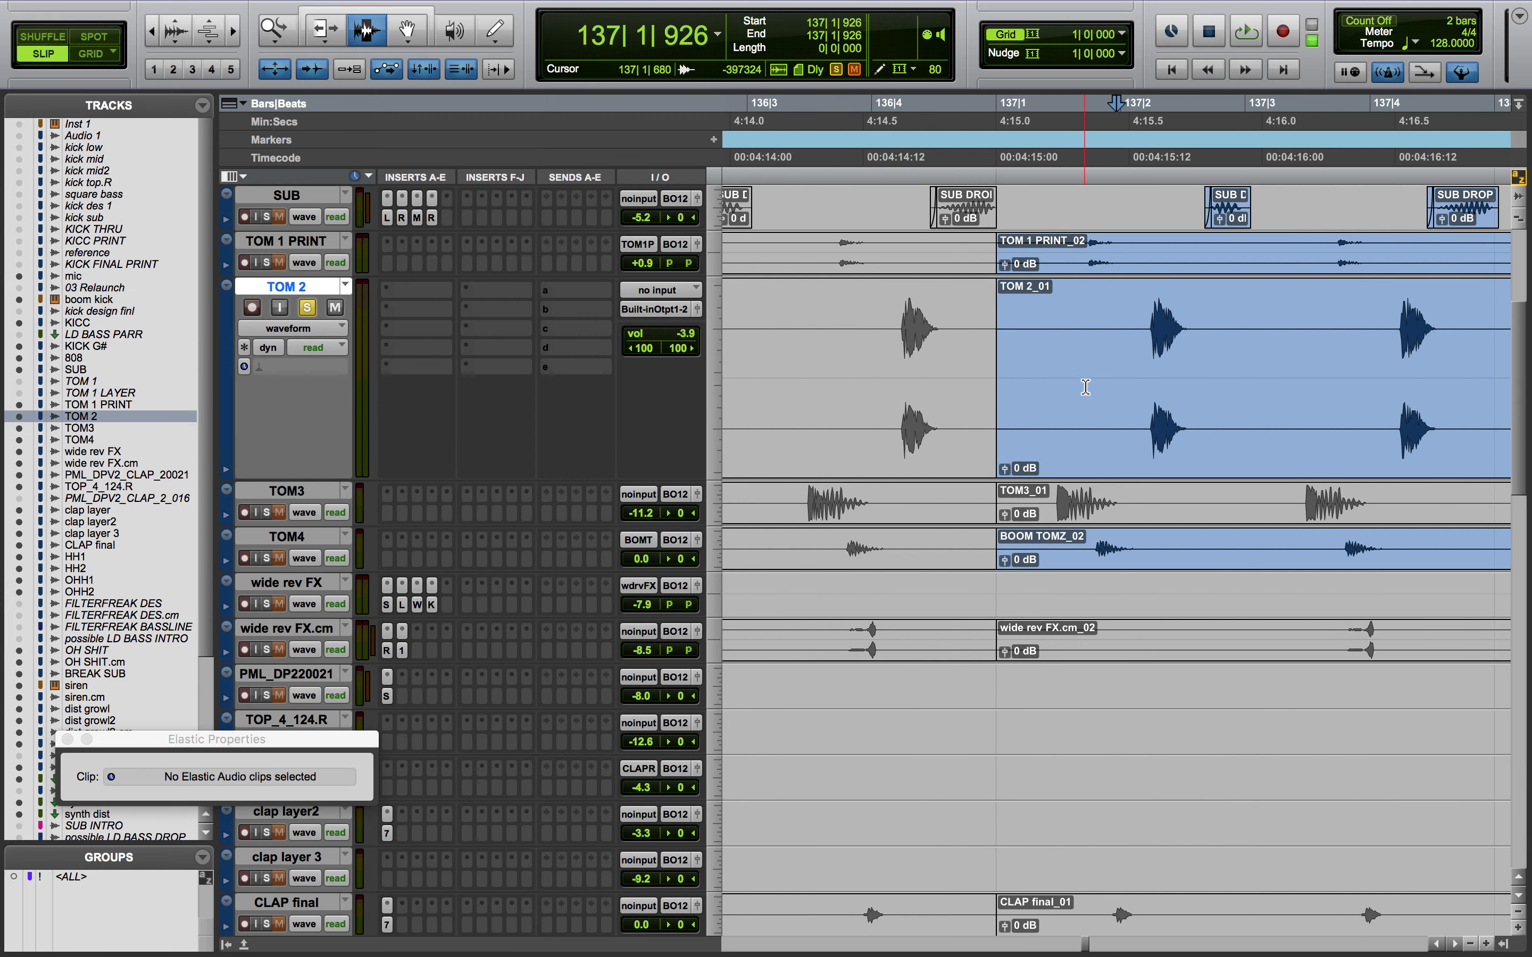
key(space)
key(space)
Solo TOM3 instead of TOM 2 and play it from just before its active clip at bar 145
click(307, 308)
click(266, 512)
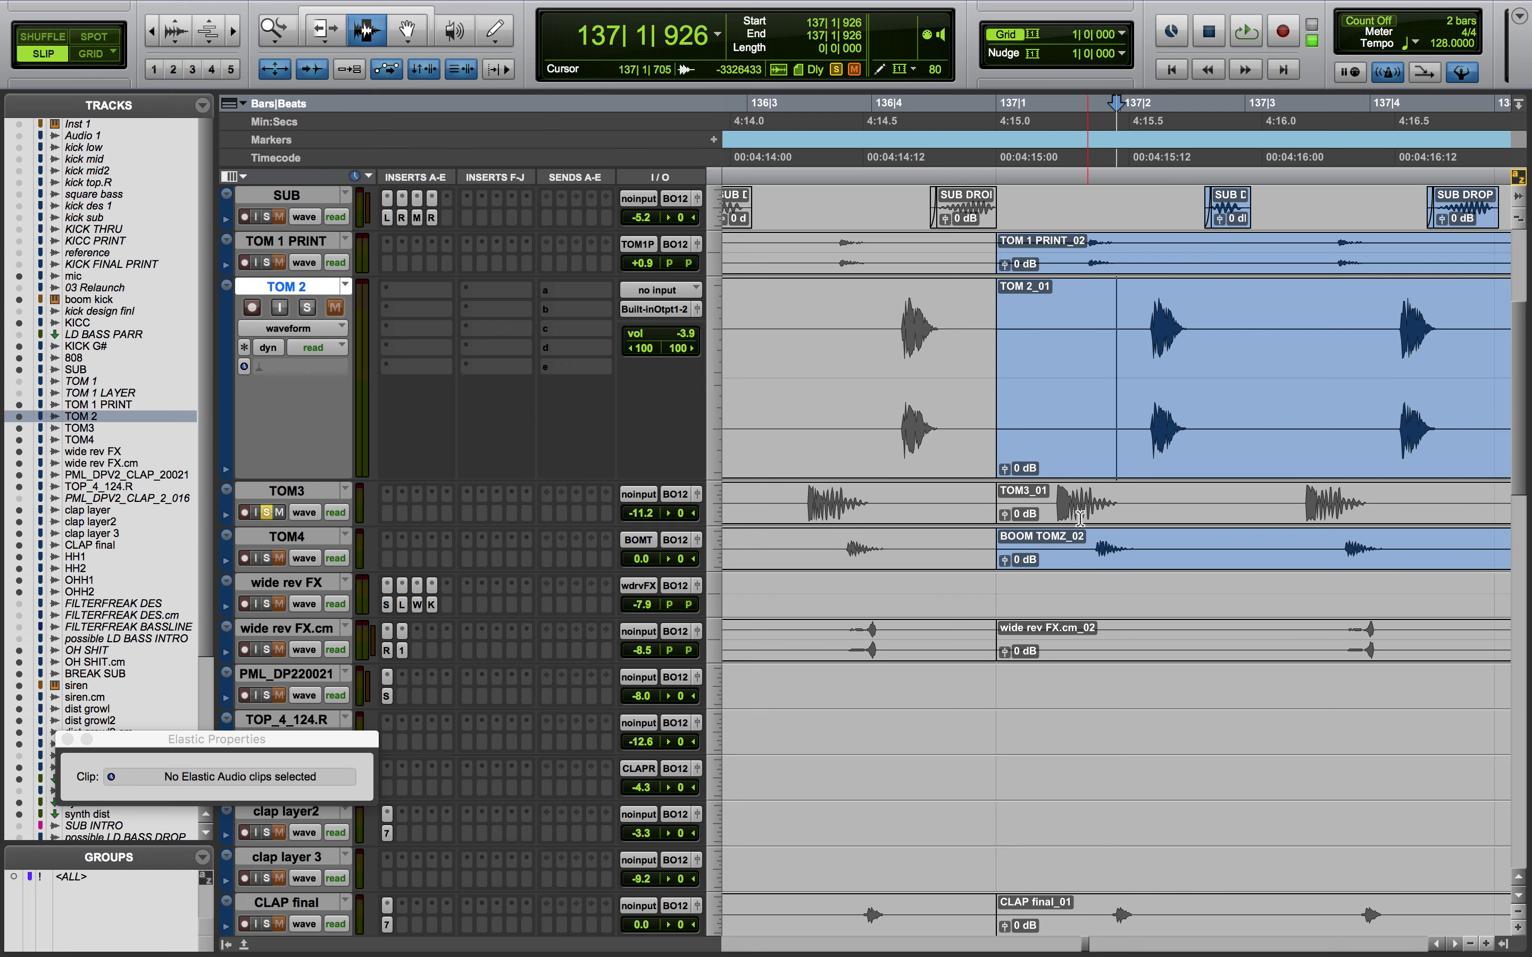
scroll(1079, 518, right, 10)
scroll(1079, 518, right, 6)
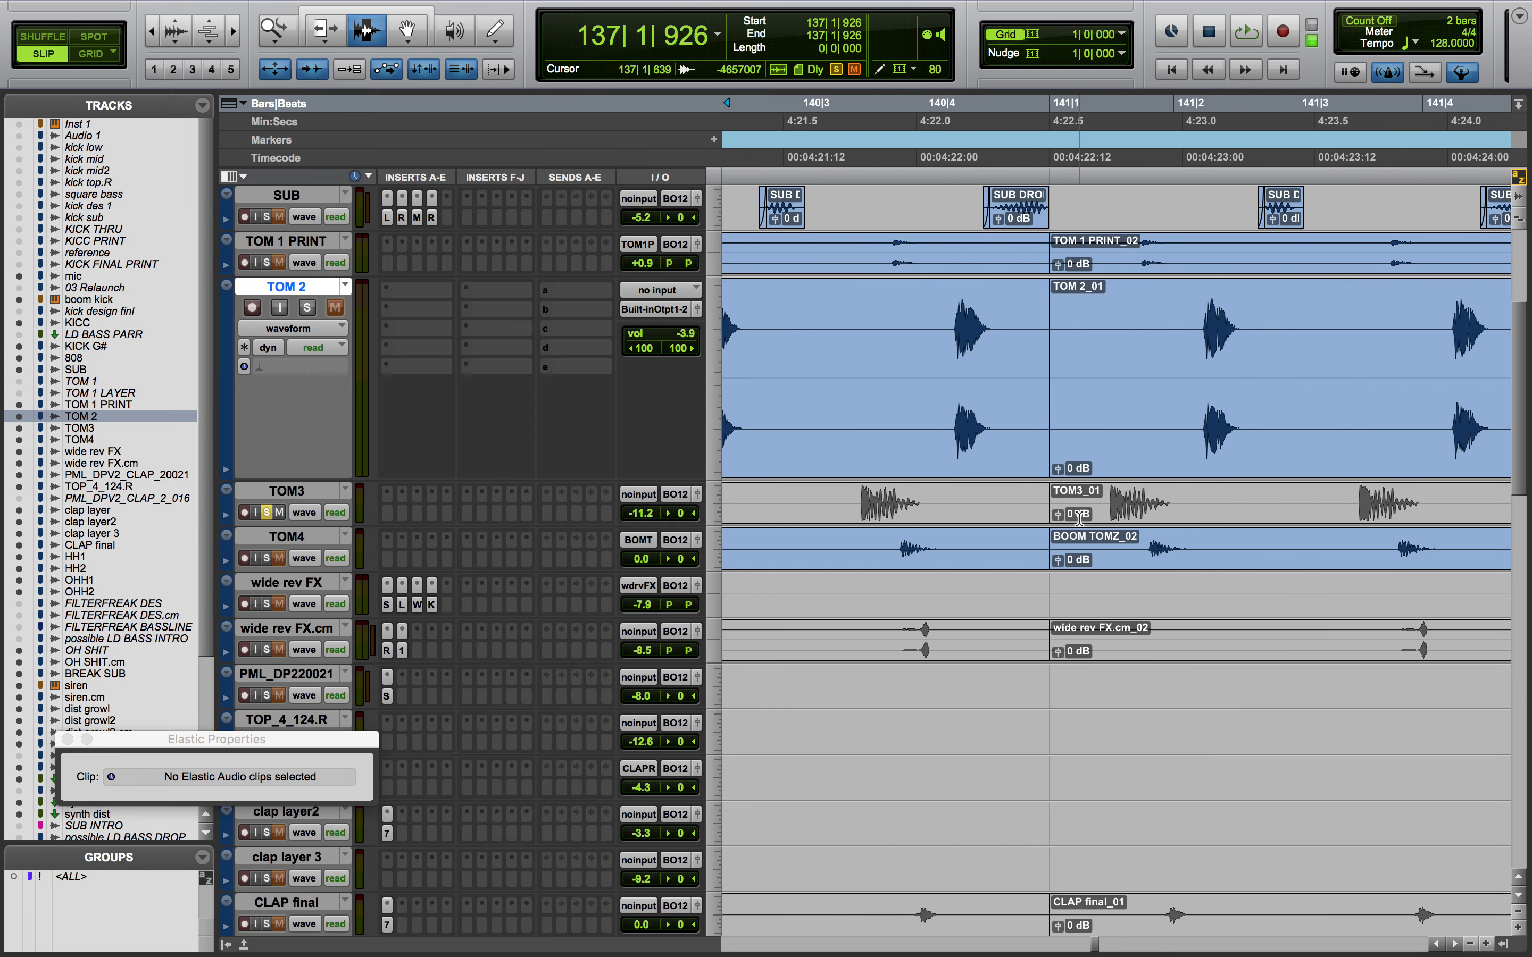
scroll(1079, 518, down, 6)
click(1191, 518)
key(space)
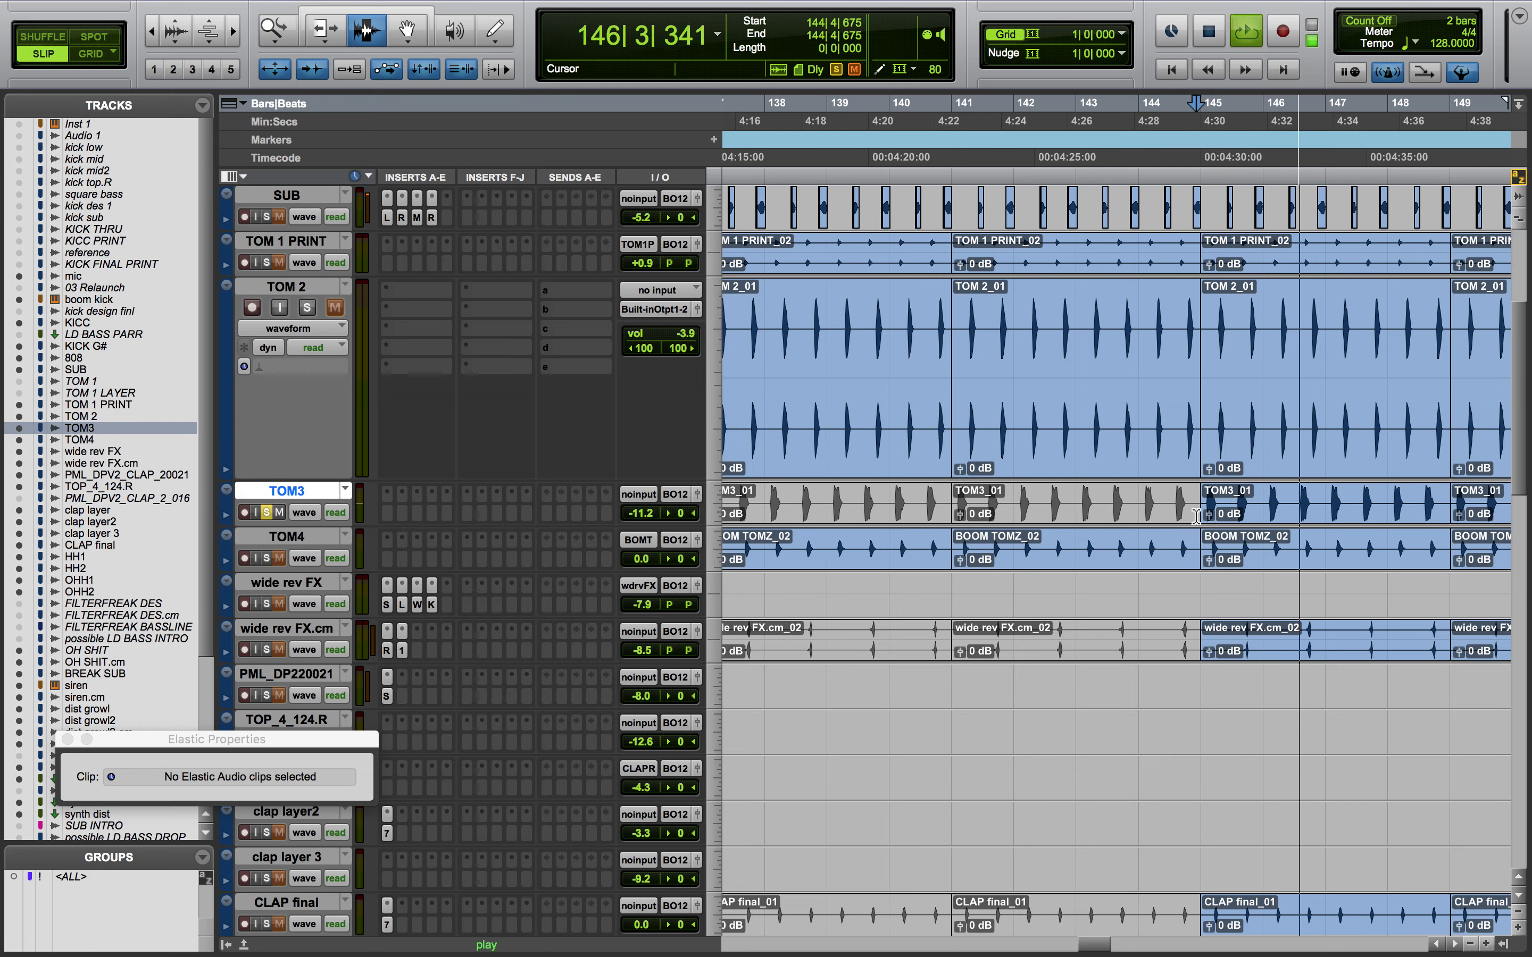
key(space)
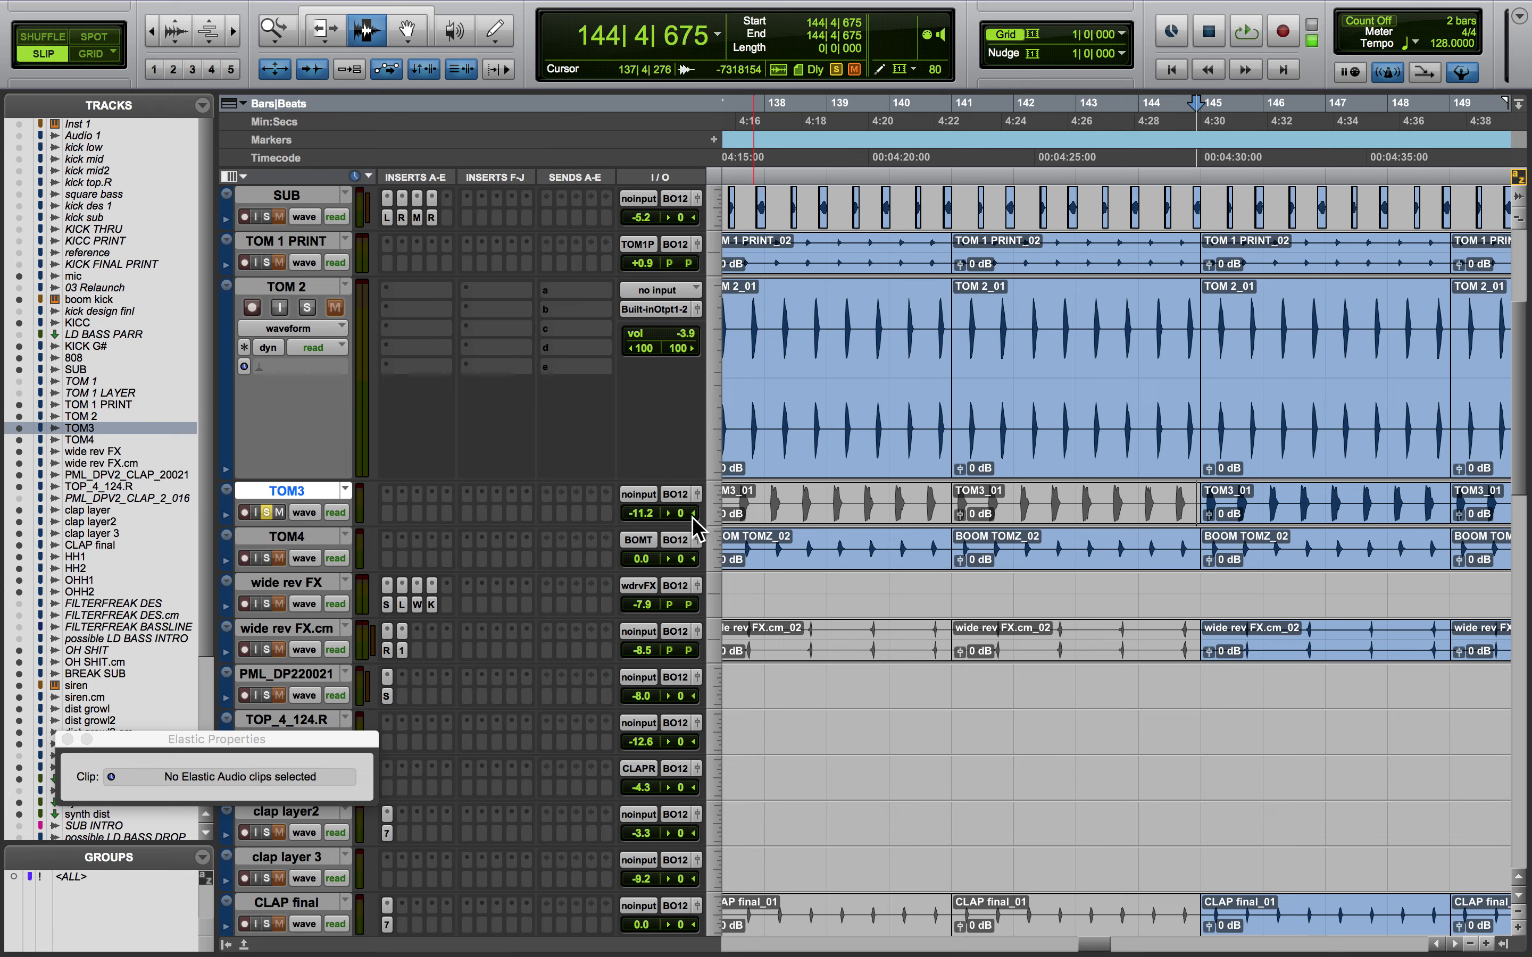
Solo TOM4 instead of TOM3 and play its BOOM TOMZ_02 clip from bar 143
click(267, 513)
click(266, 559)
click(1105, 529)
key(space)
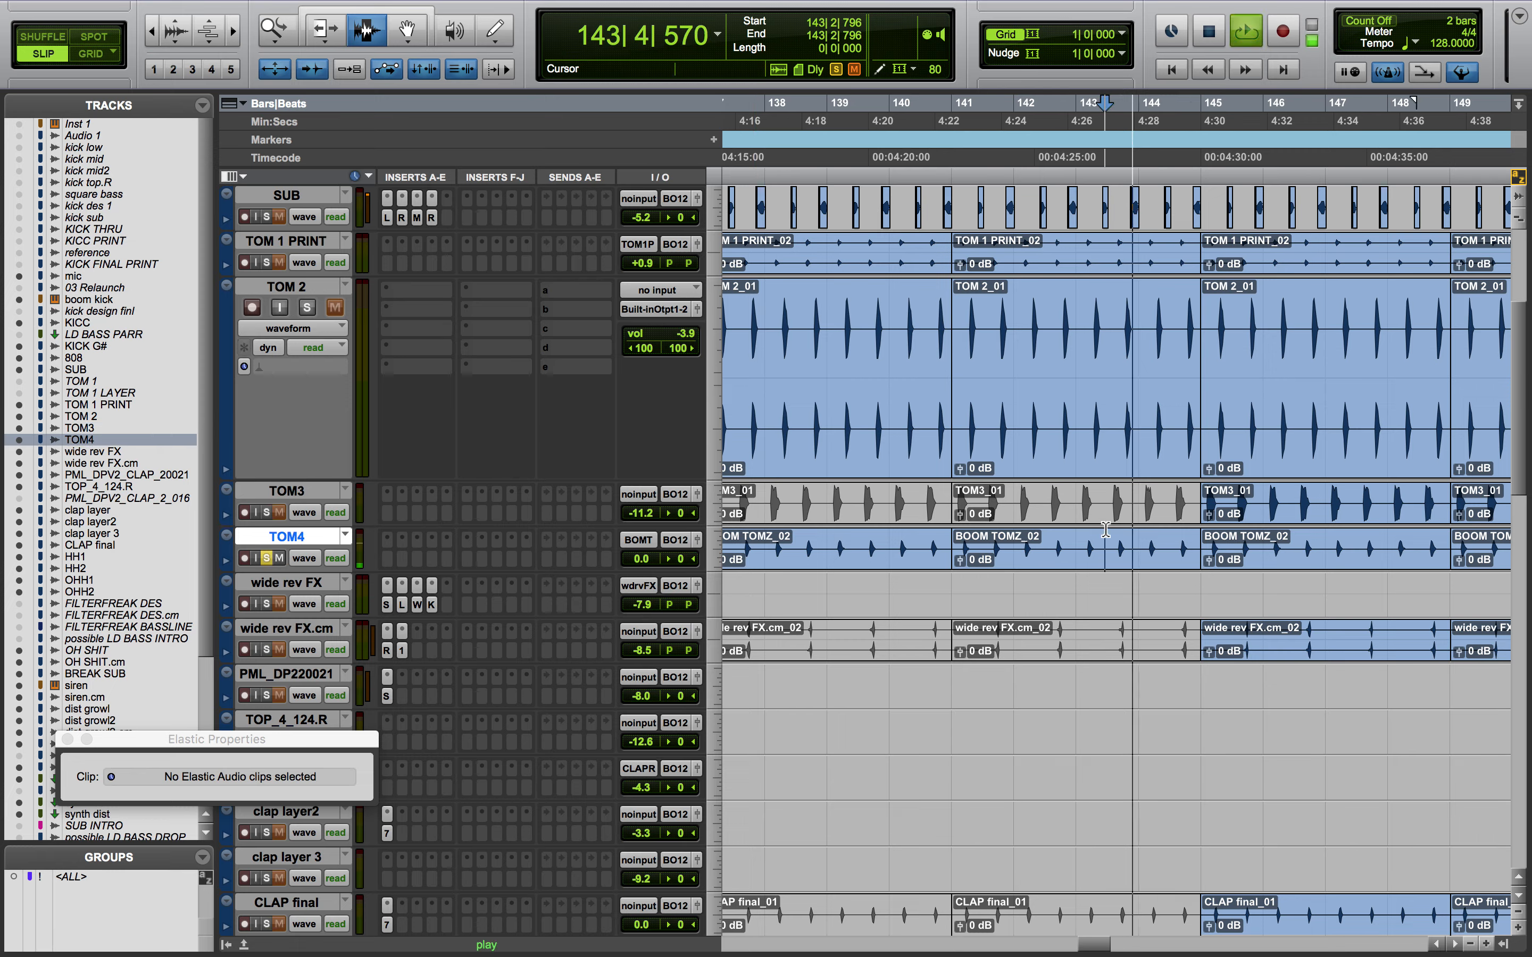
key(space)
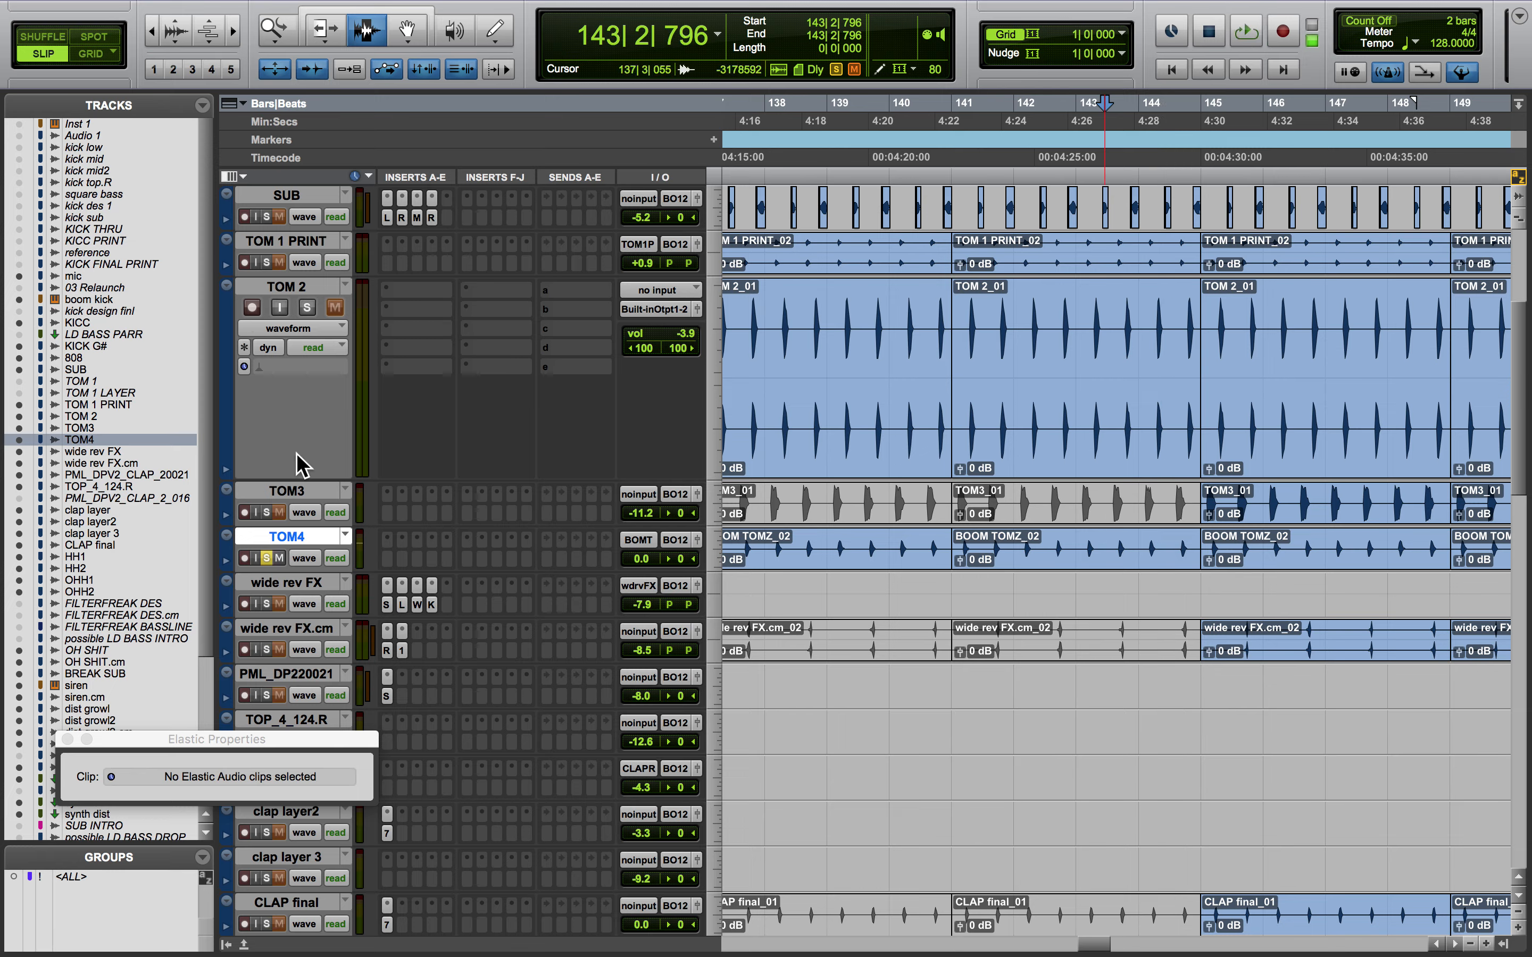
Add TOM3, TOM 2 and TOM 1 PRINT to the solo alongside TOM4
click(266, 513)
click(307, 307)
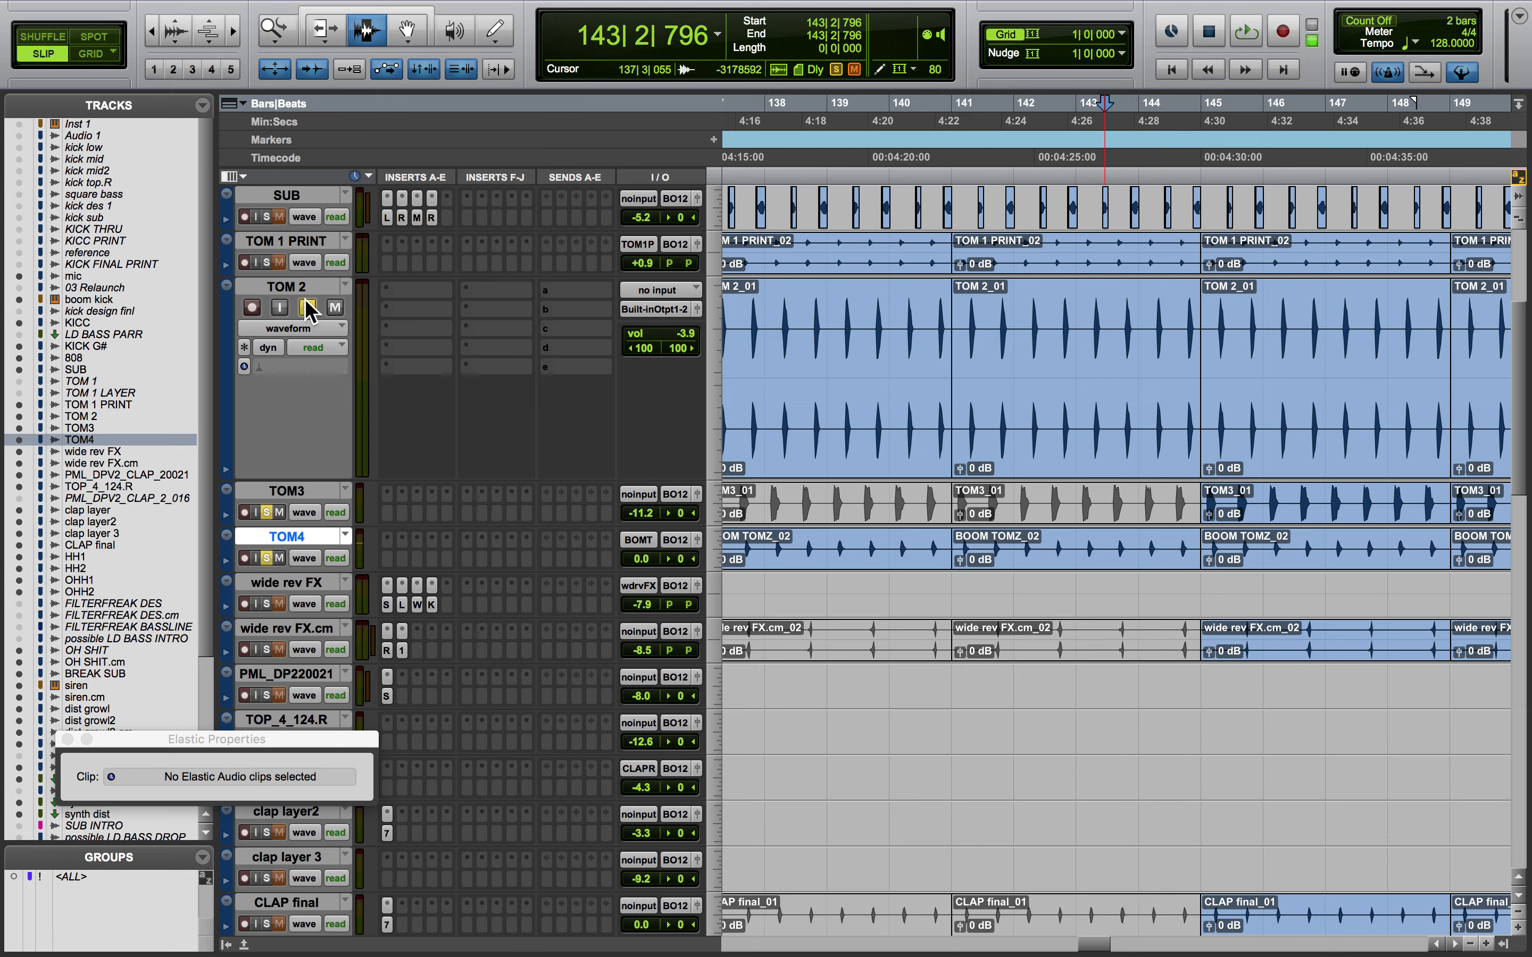
click(267, 263)
Switch the edit mode to Grid and set the grid value to 1/16 note
key(F4)
click(1121, 34)
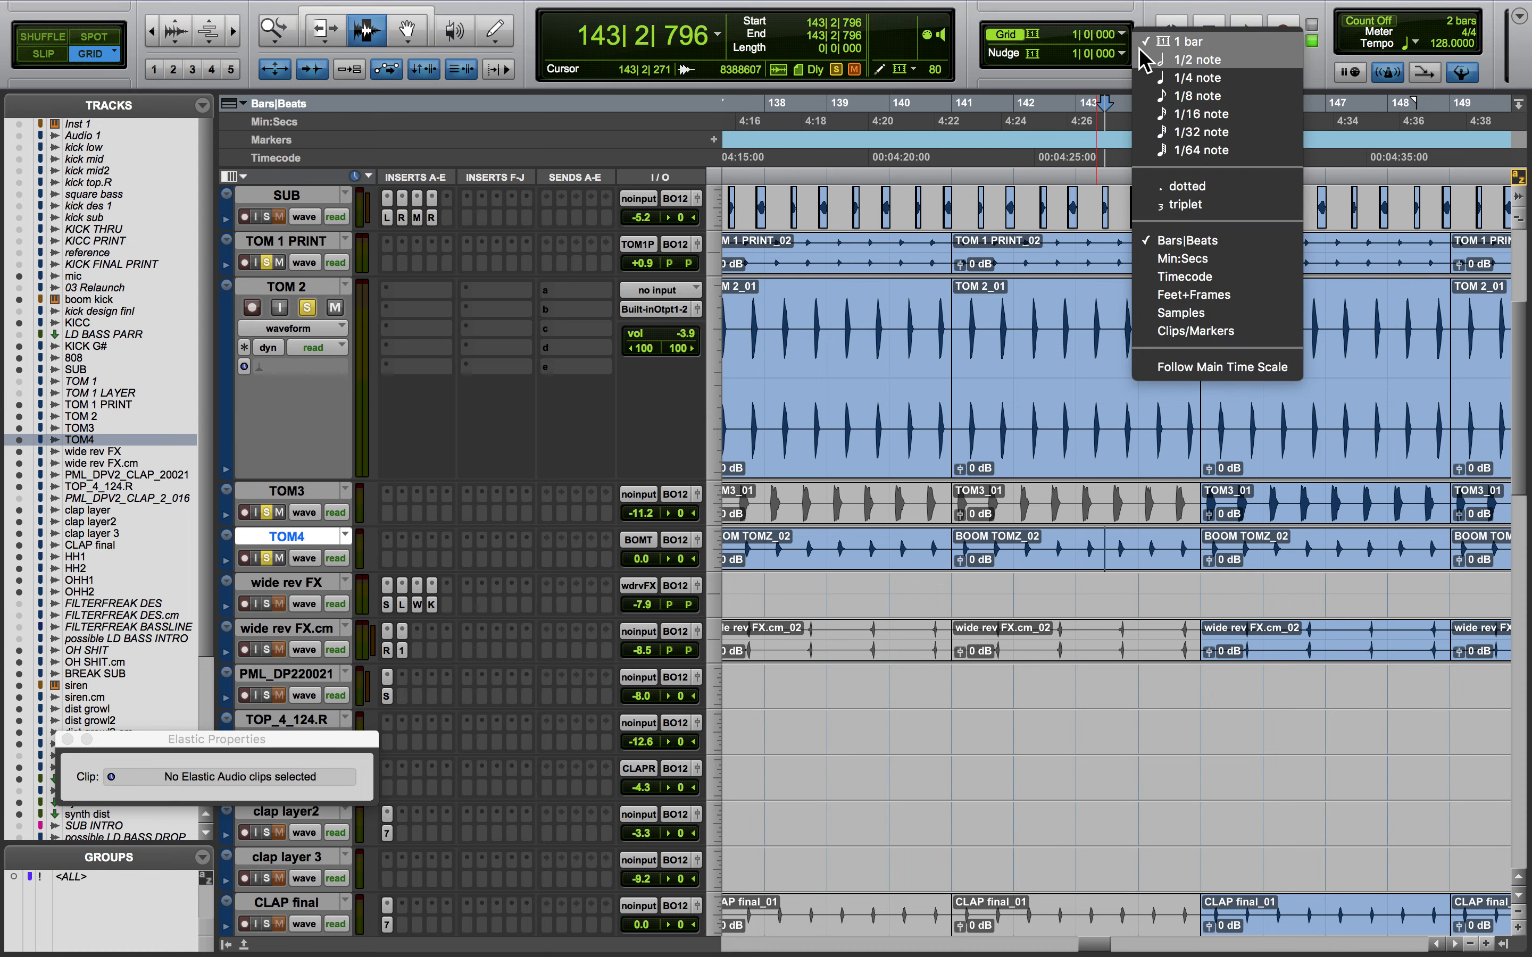
click(1157, 111)
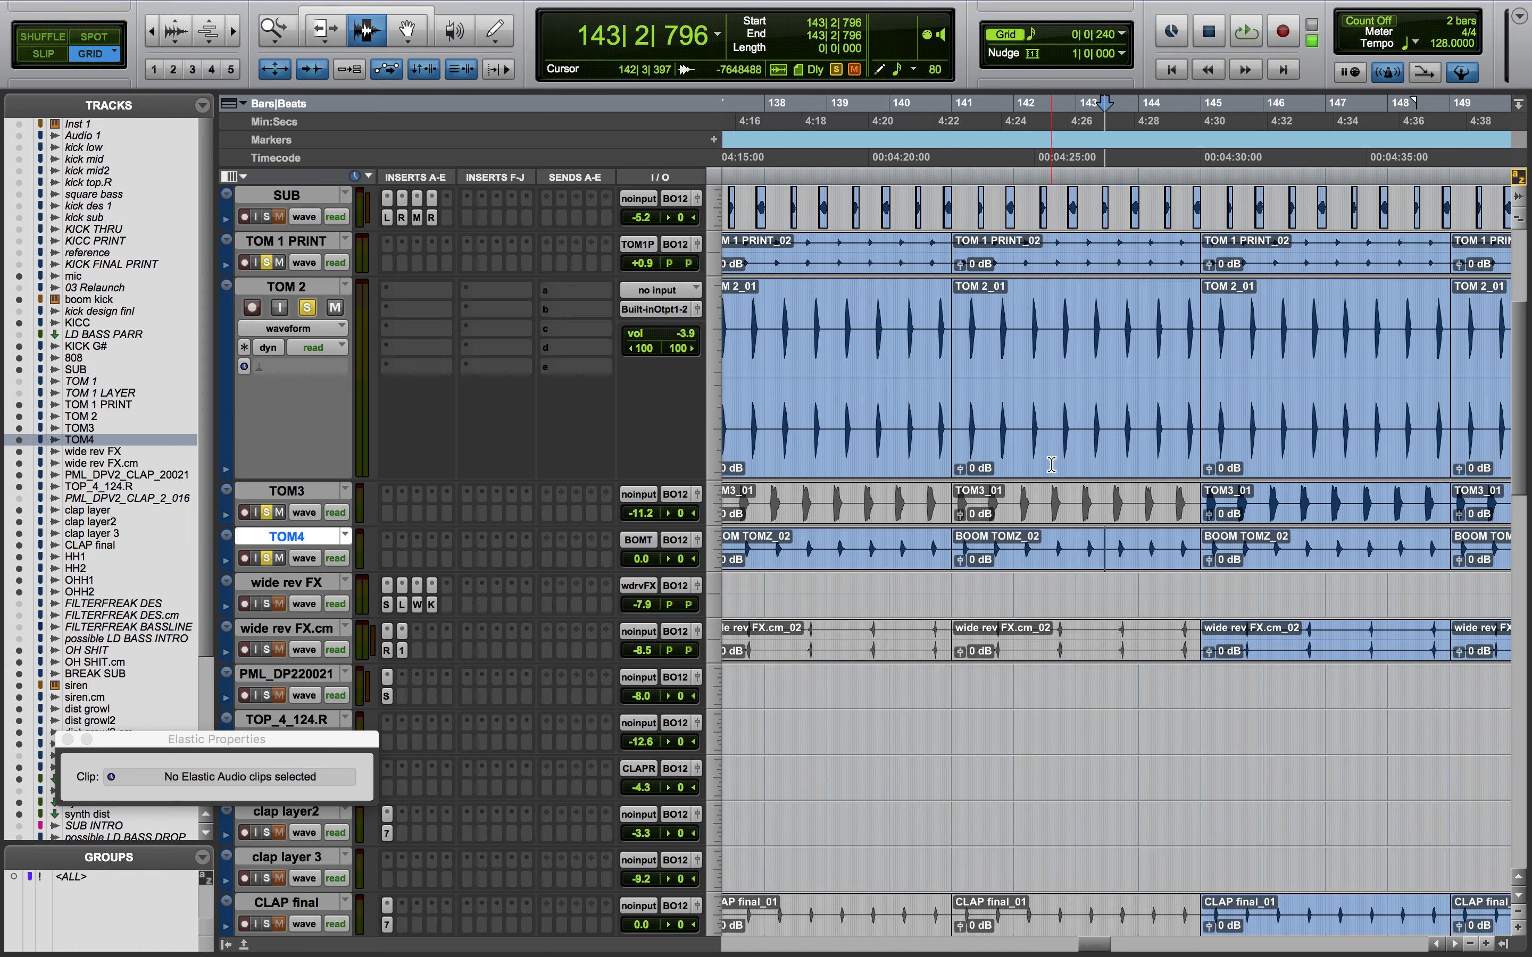
scroll(1049, 469, up, 5)
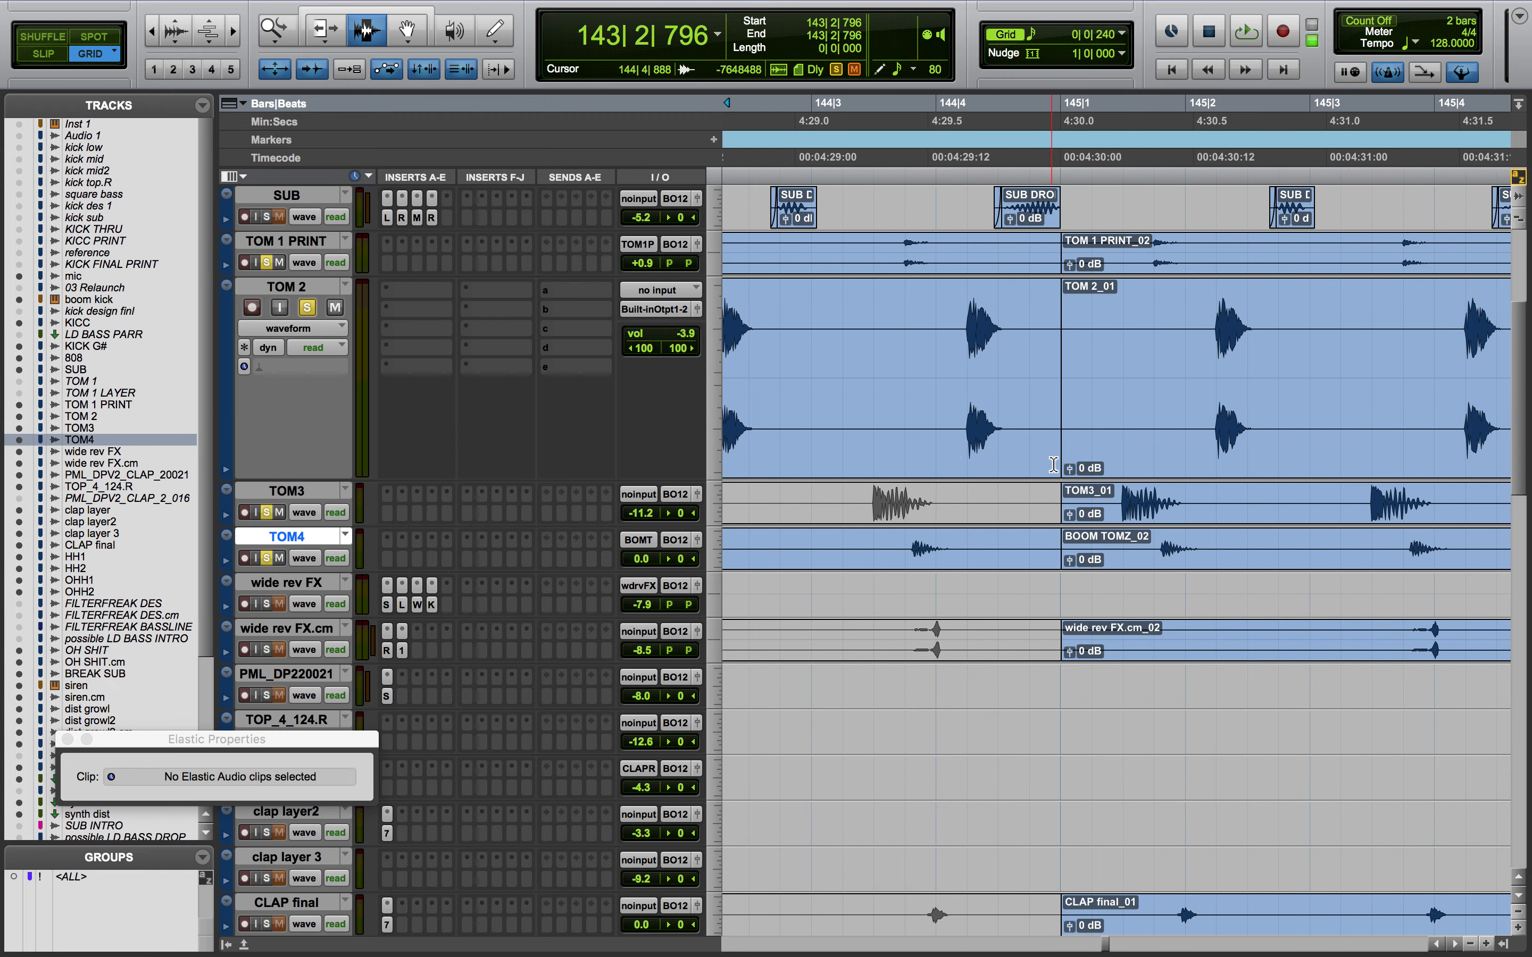
Play the soloed tom layers from the start of bar 145 with the timeline zoomed out
scroll(1051, 466, right, 2)
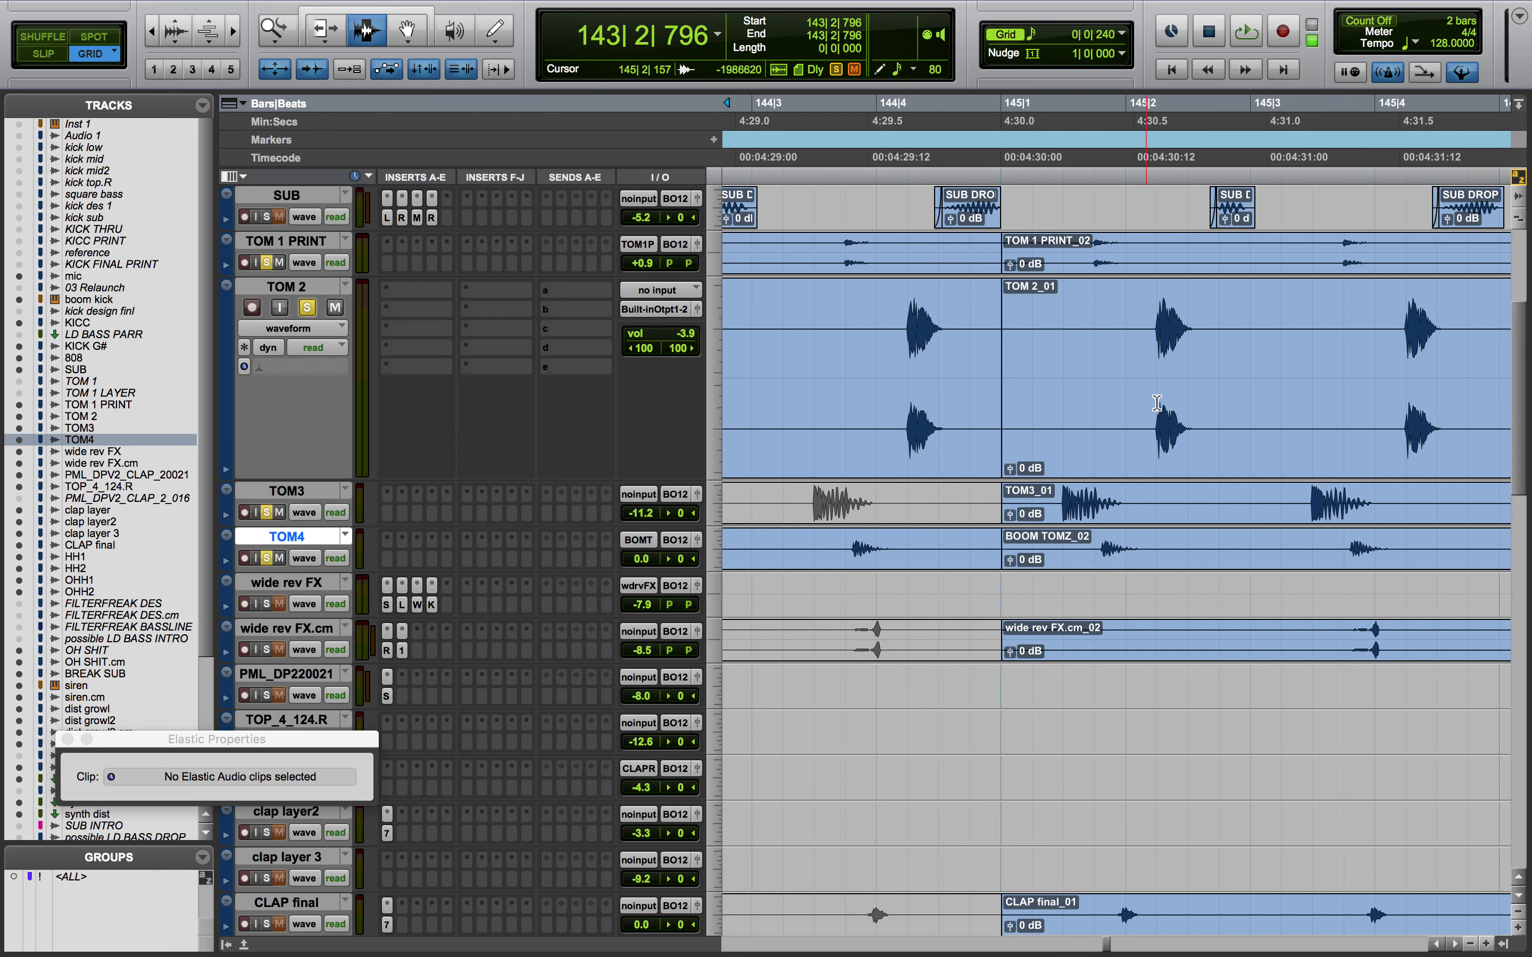
scroll(500, 336, up, 2)
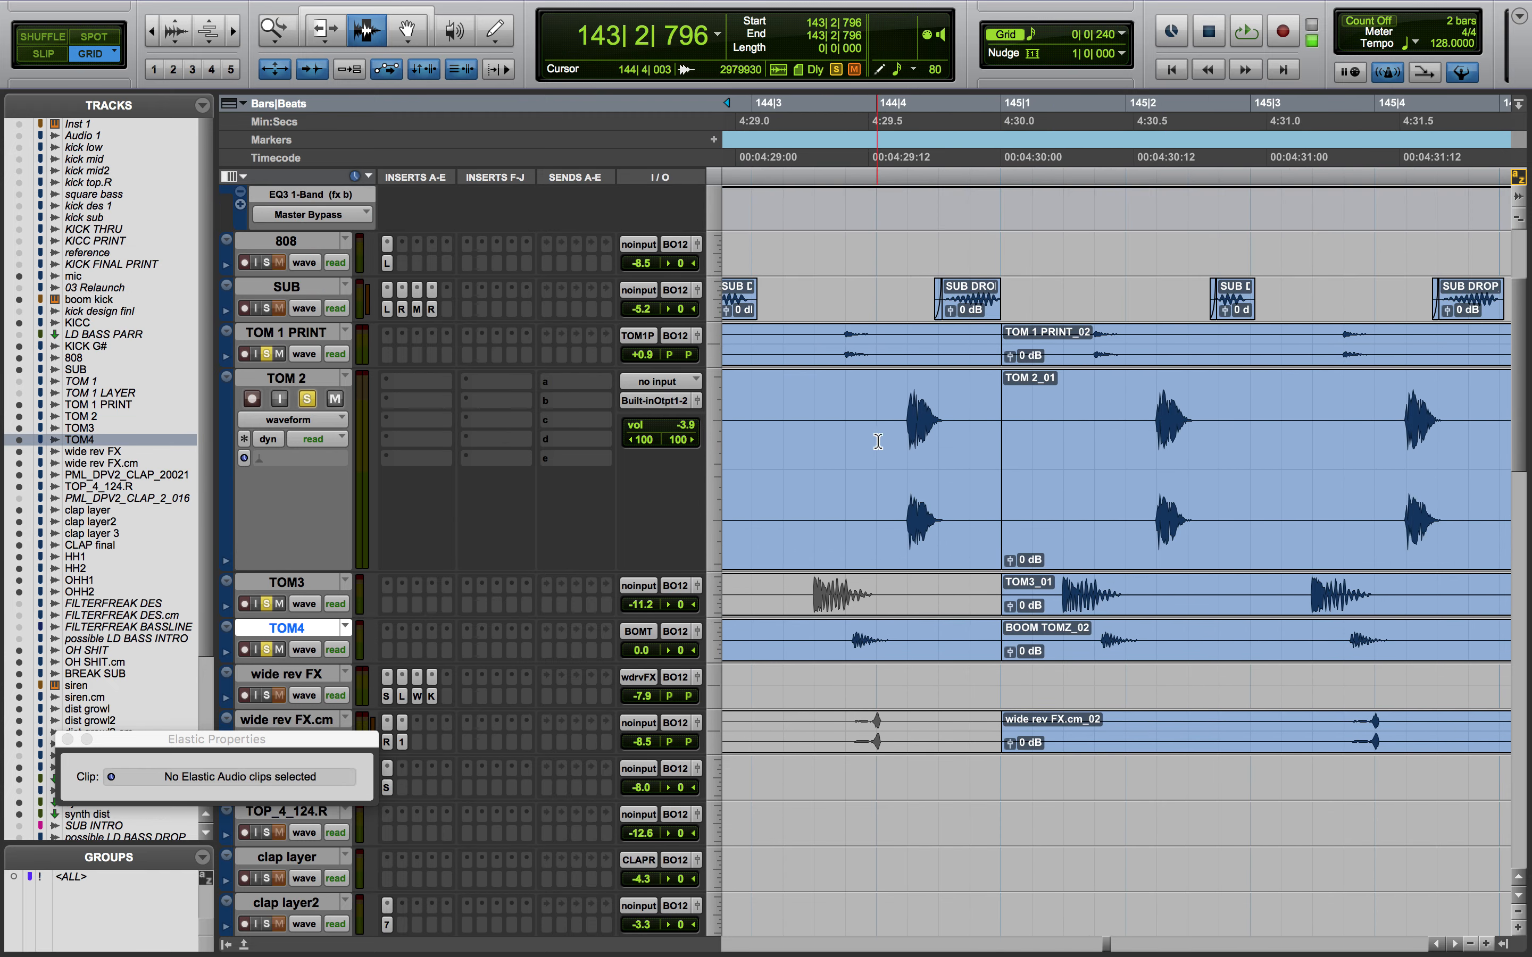
click(1003, 568)
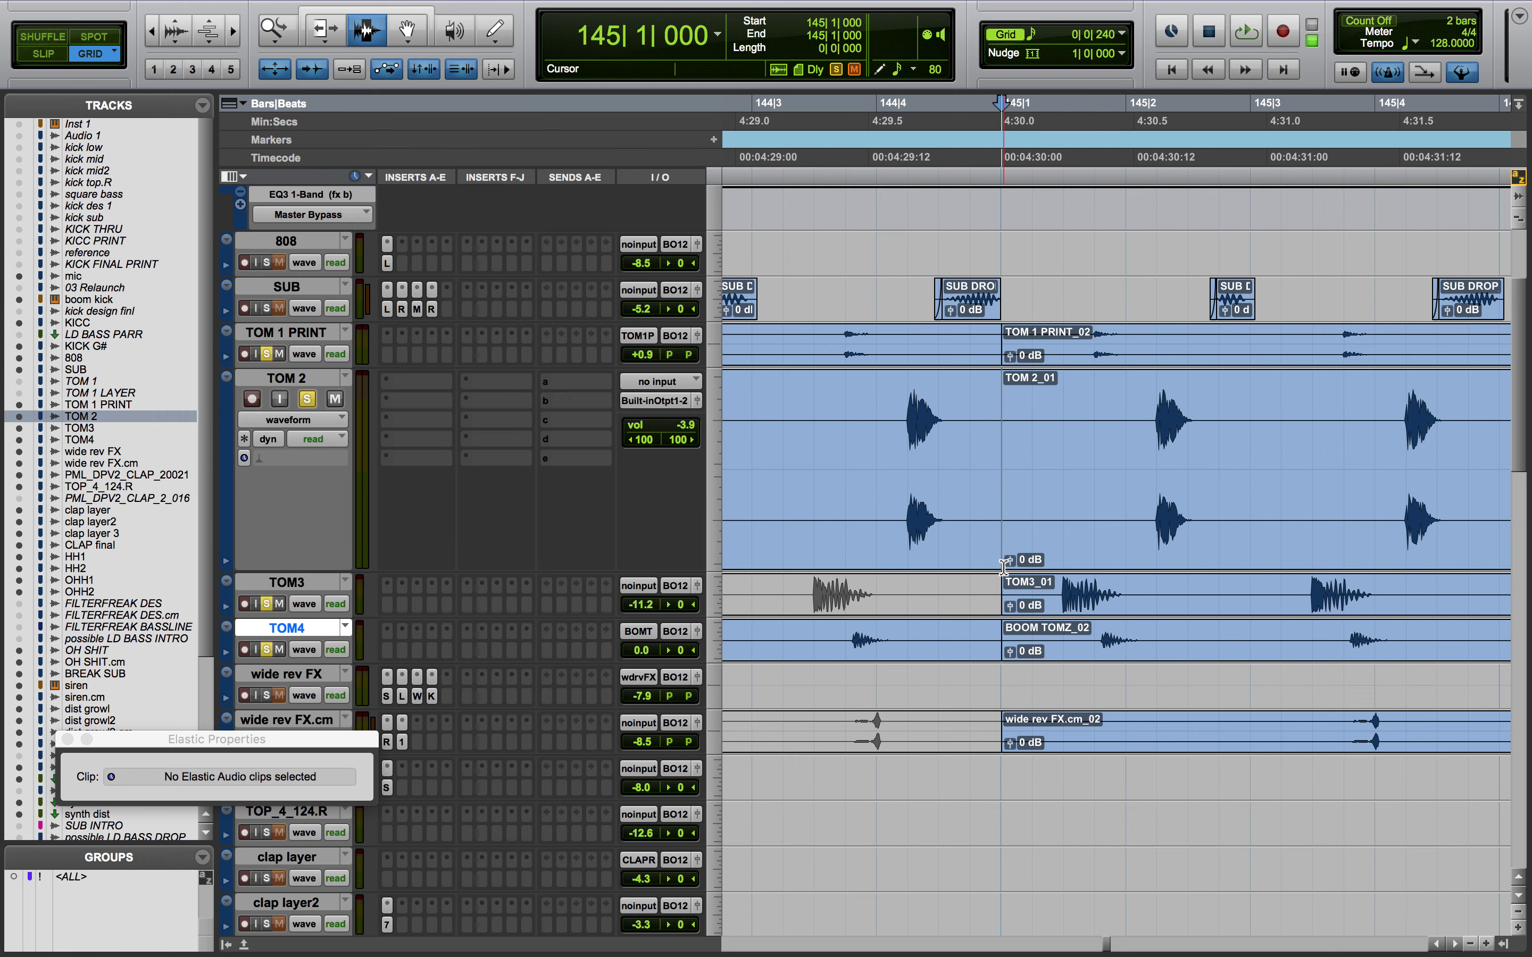
key(space)
key(r)
key(r)
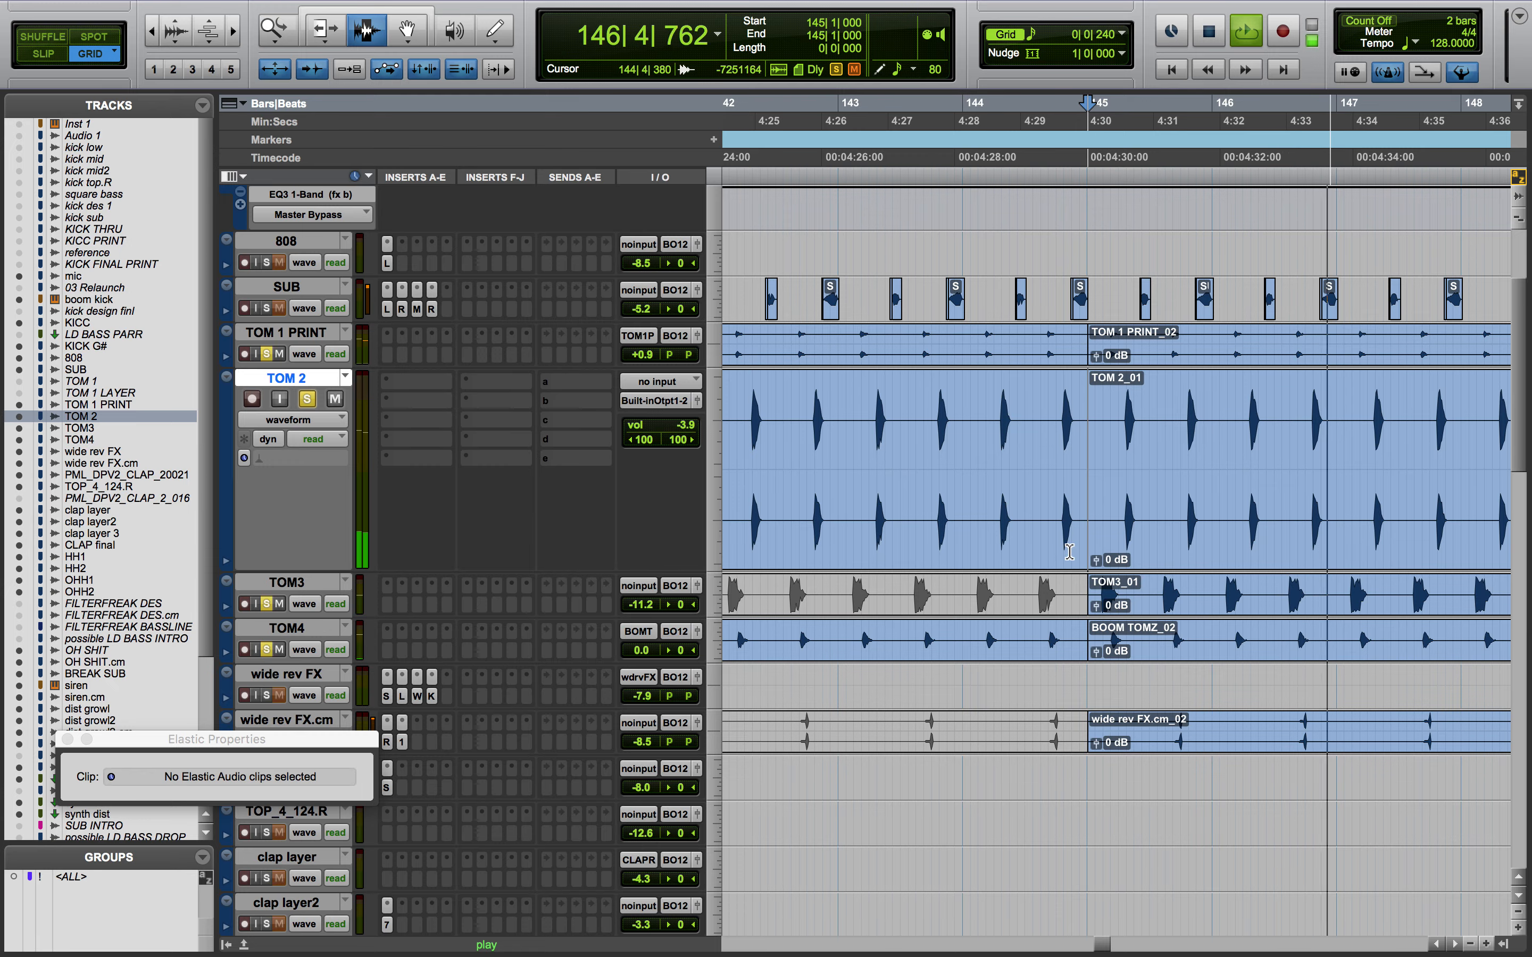
key(space)
Play the soloed KICK G# and toms together from 144|3|720, just before bar 145
scroll(503, 435, up, 4)
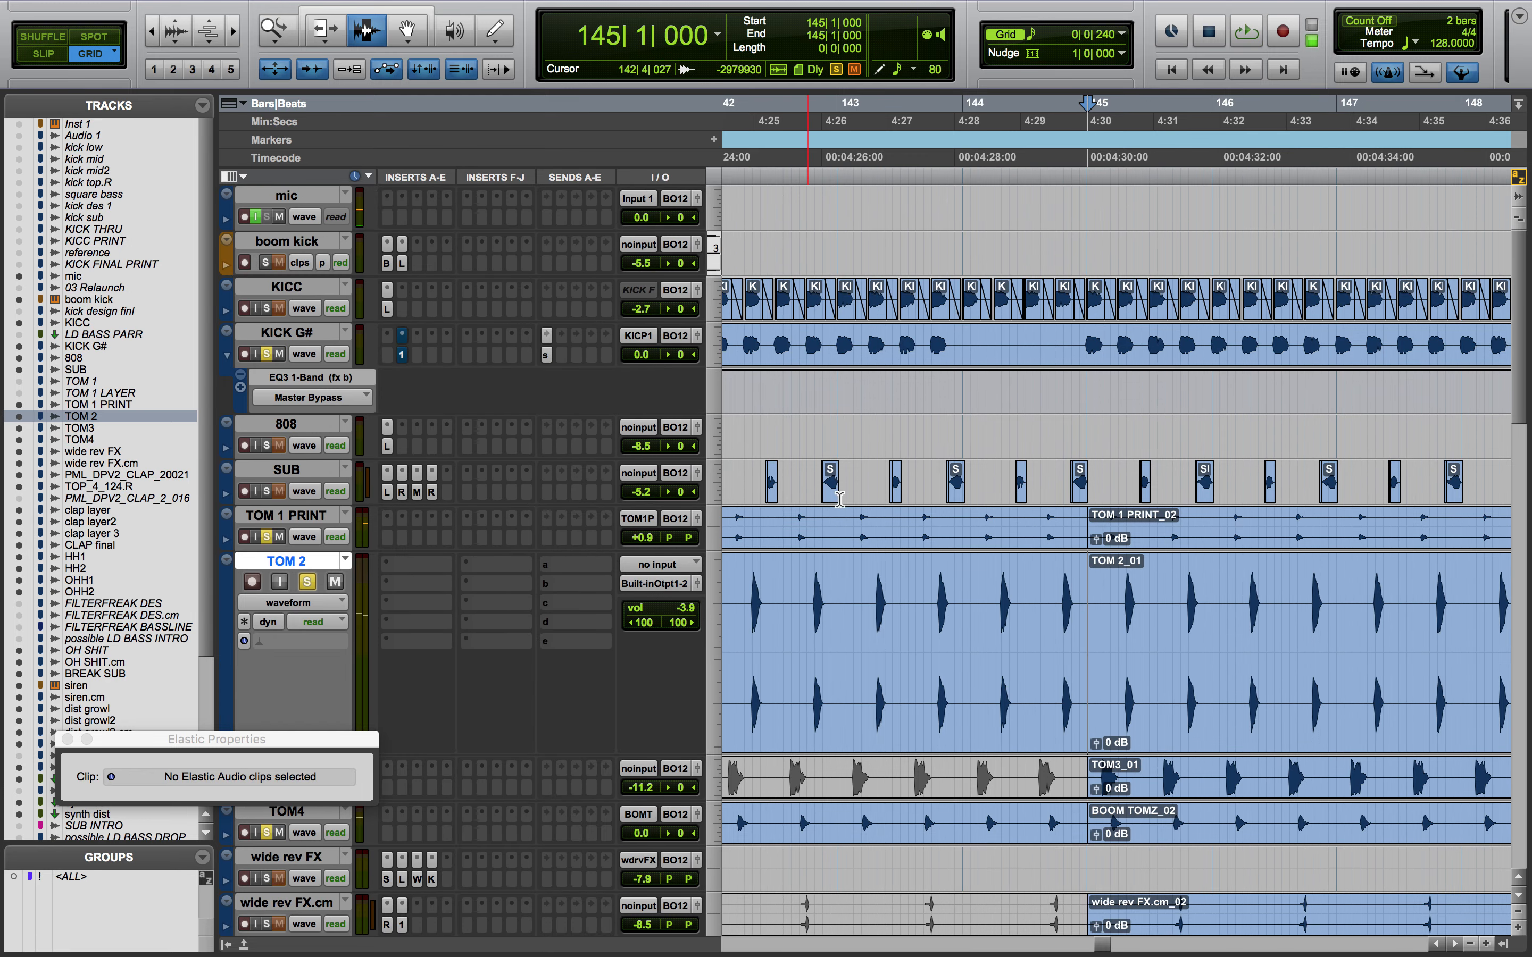
click(1049, 535)
key(space)
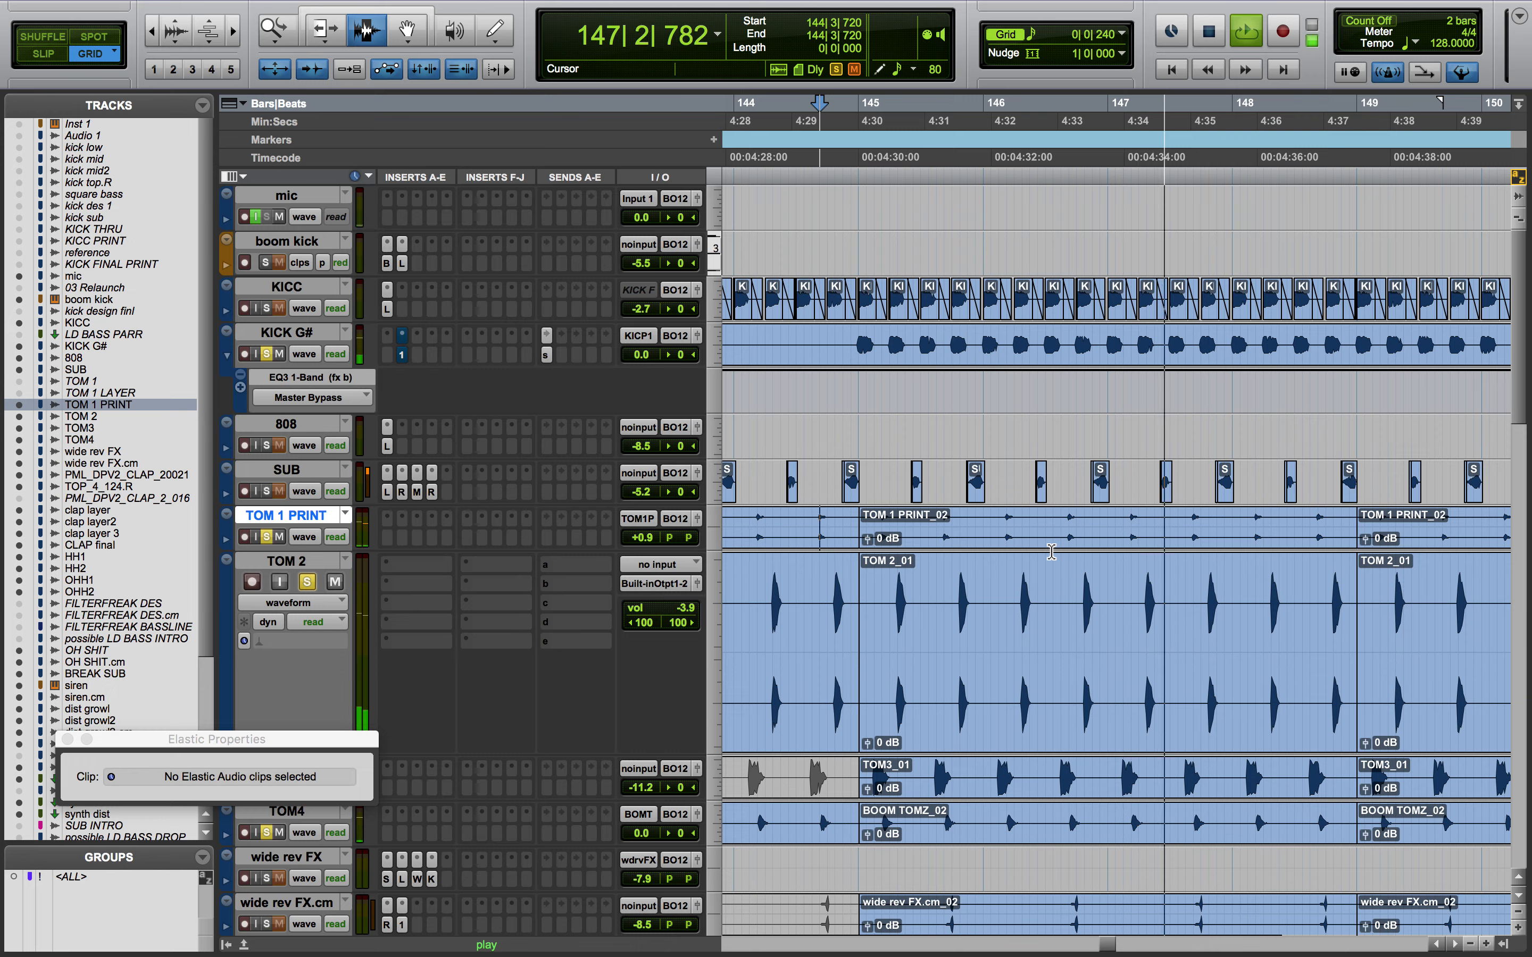
key(space)
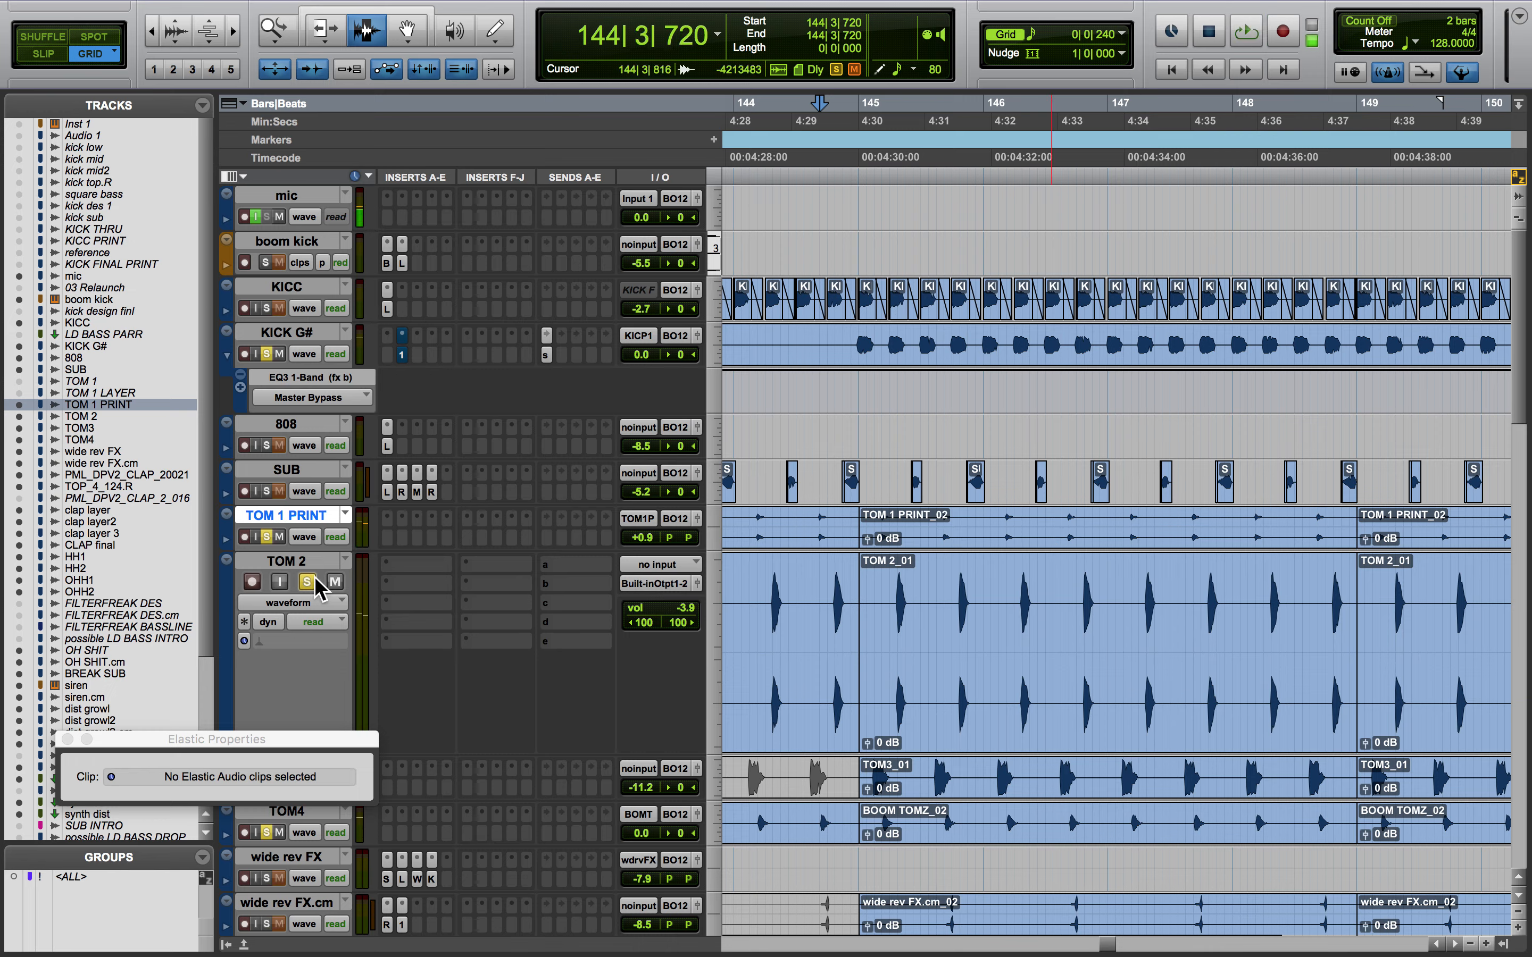
Close the Elastic Properties window and clear the solo on the kick and all tom tracks
click(67, 739)
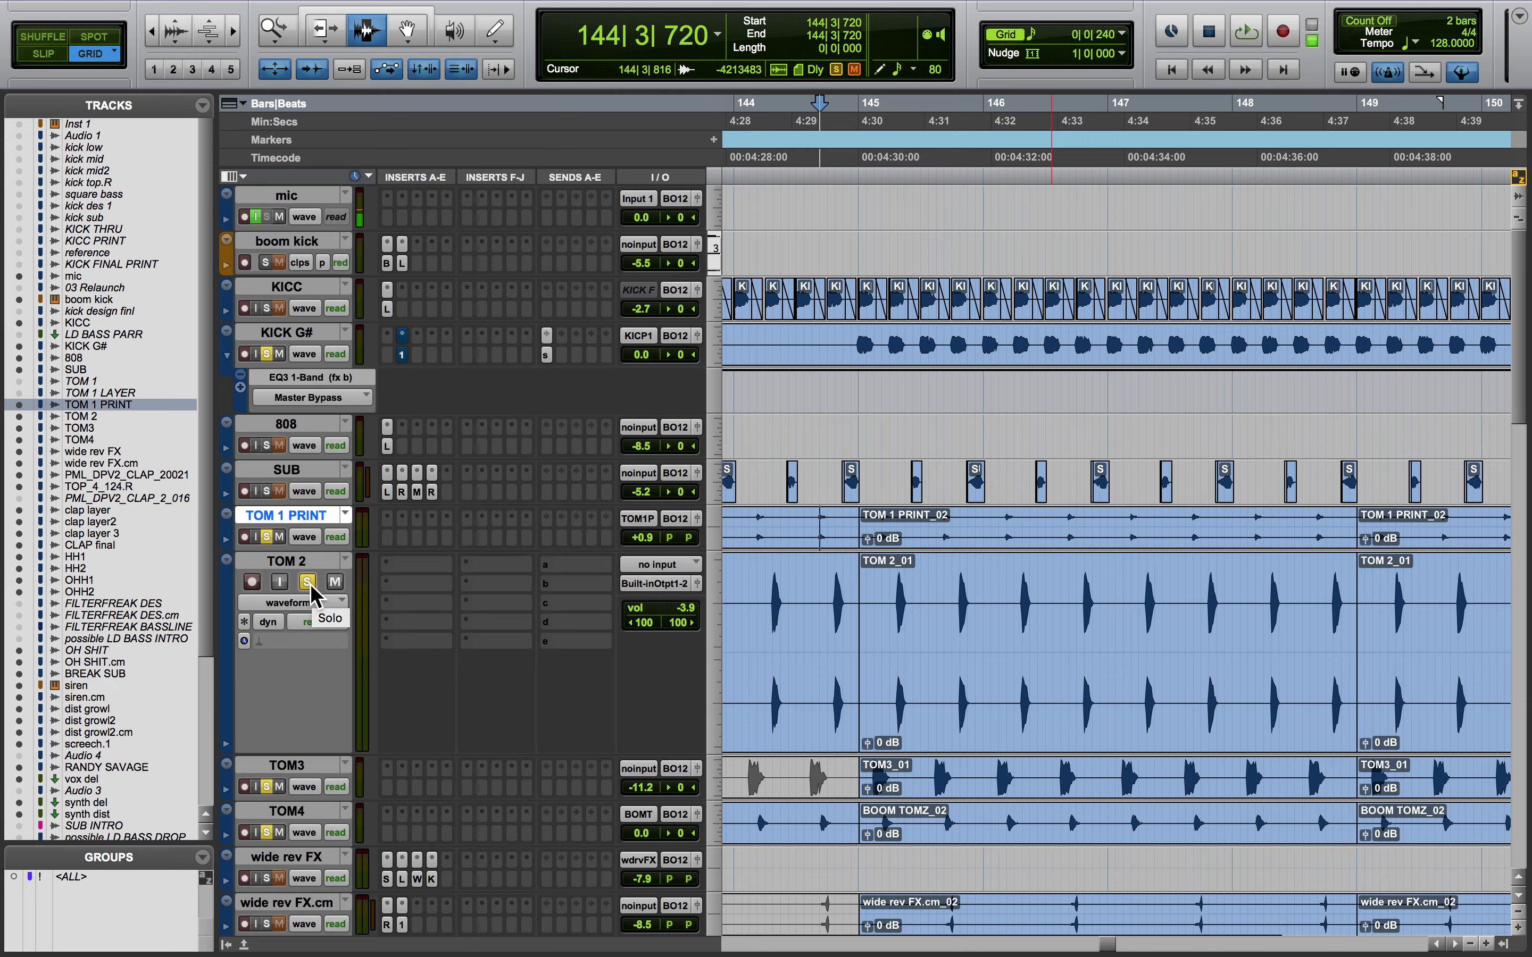
click(307, 582)
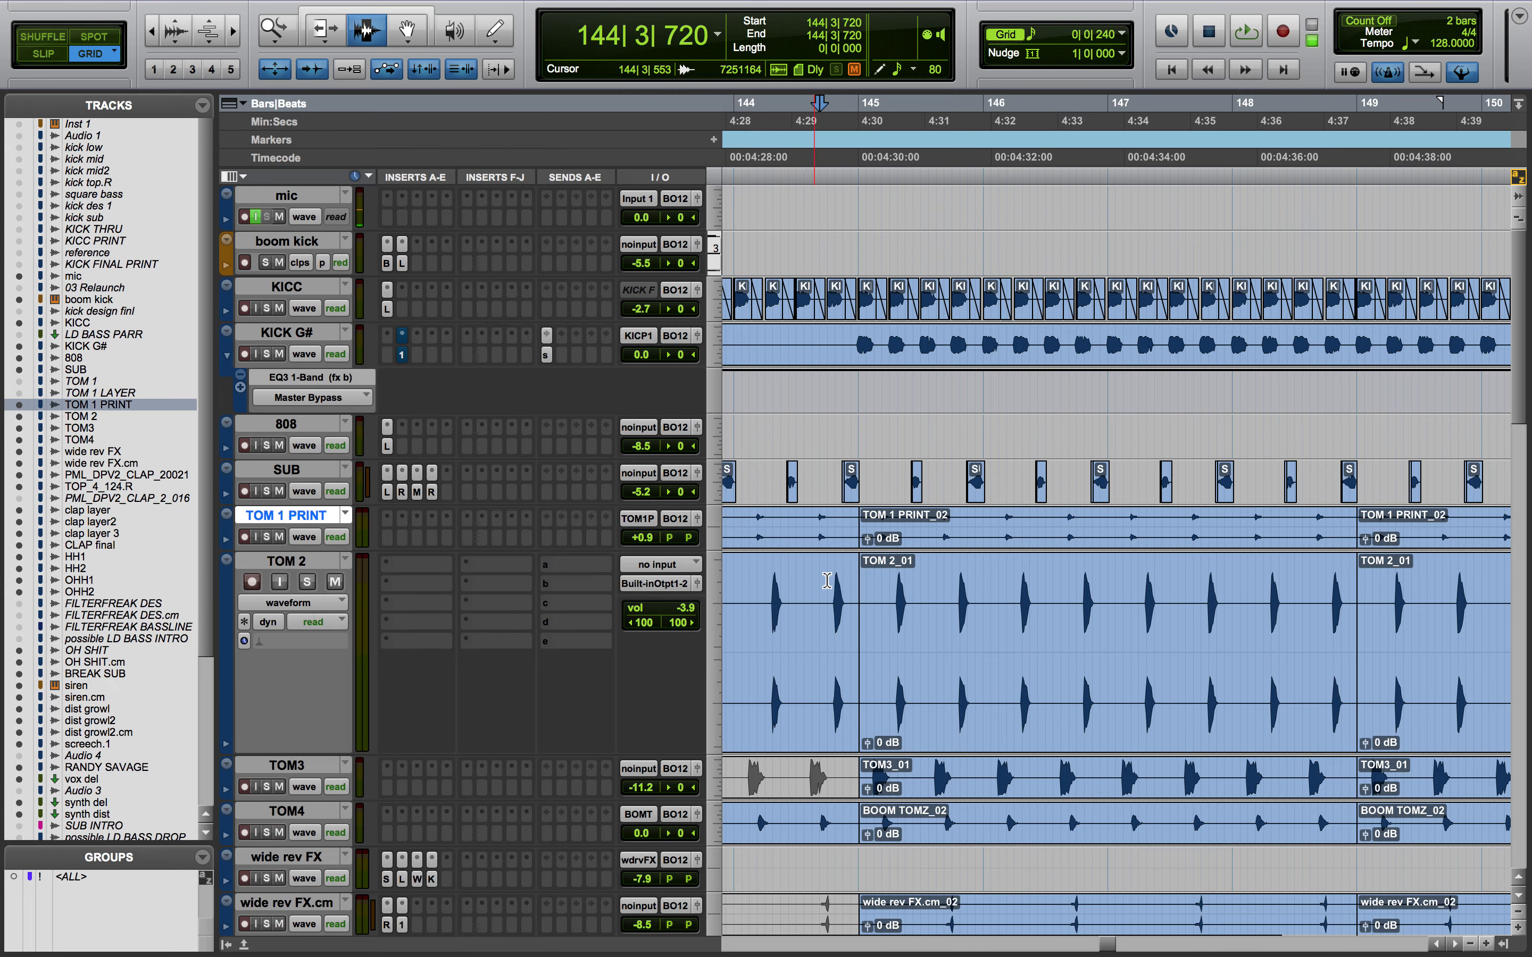
Locate the active wide rev FX.cm clips near bar 57 and place the edit cursor there at 58|2|480
scroll(827, 579, down, 3)
scroll(826, 580, down, 3)
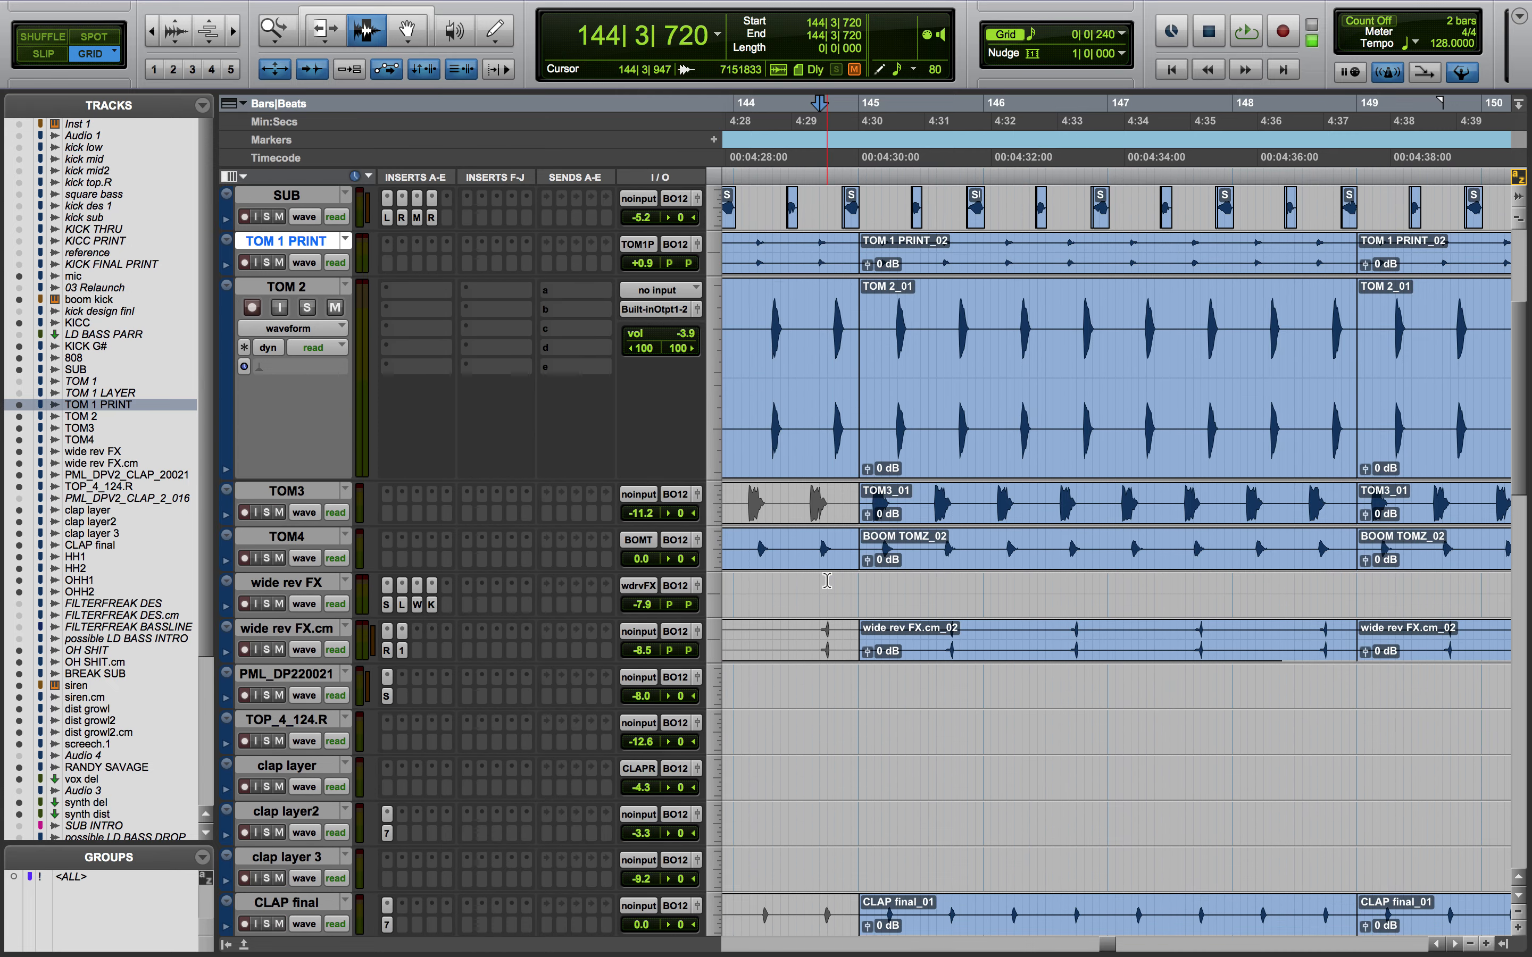
key(r)
key(r)
key(r)
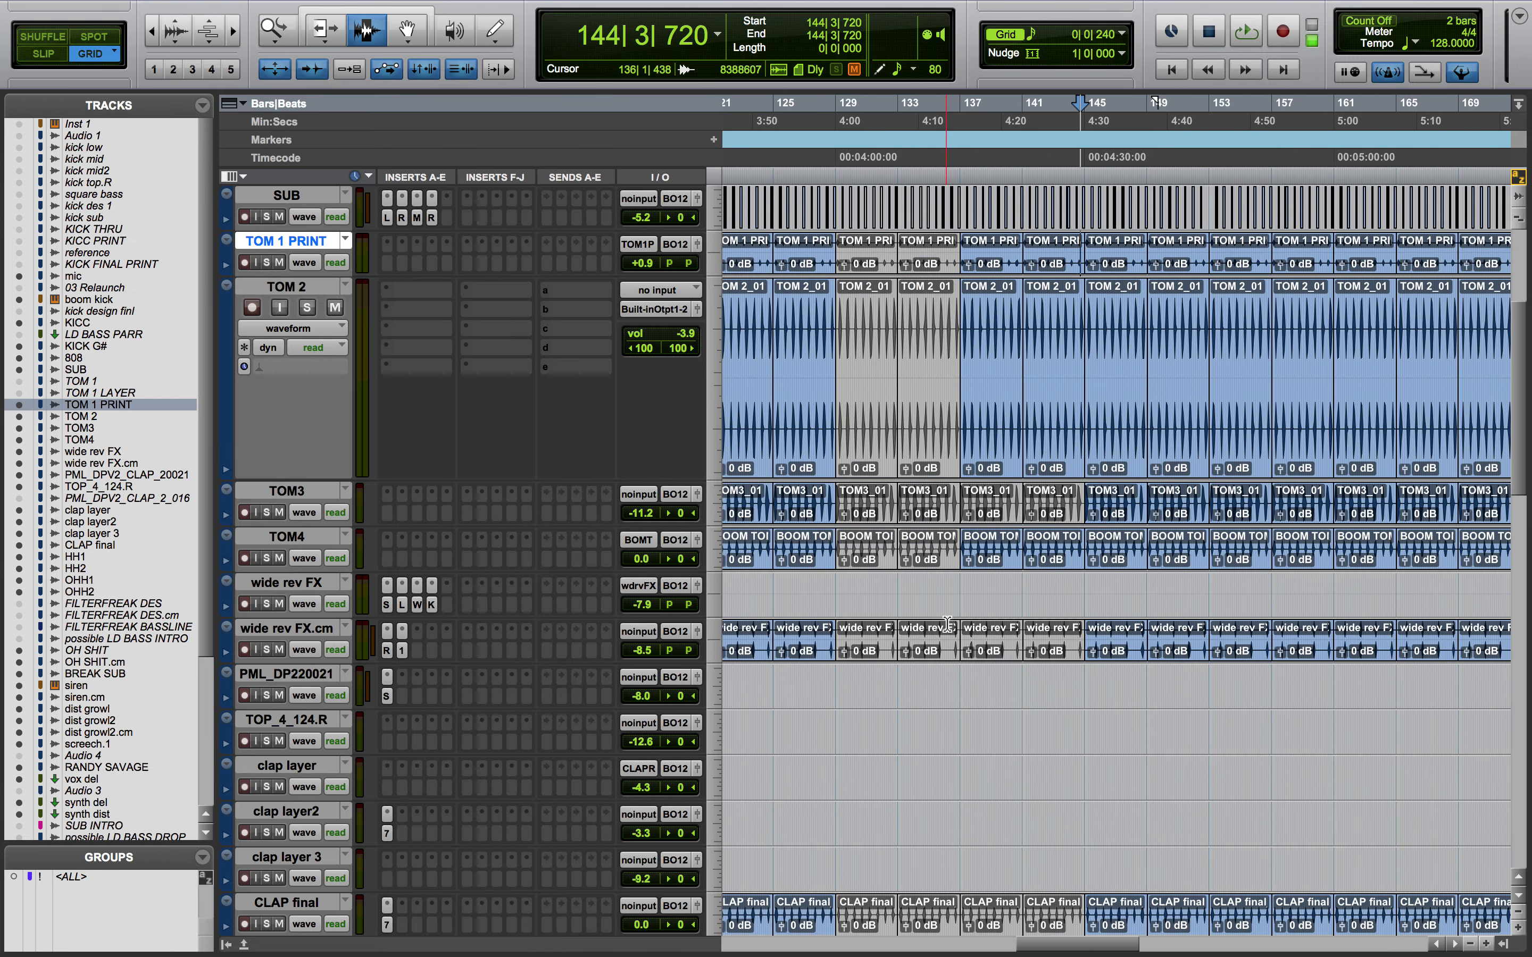
key(r)
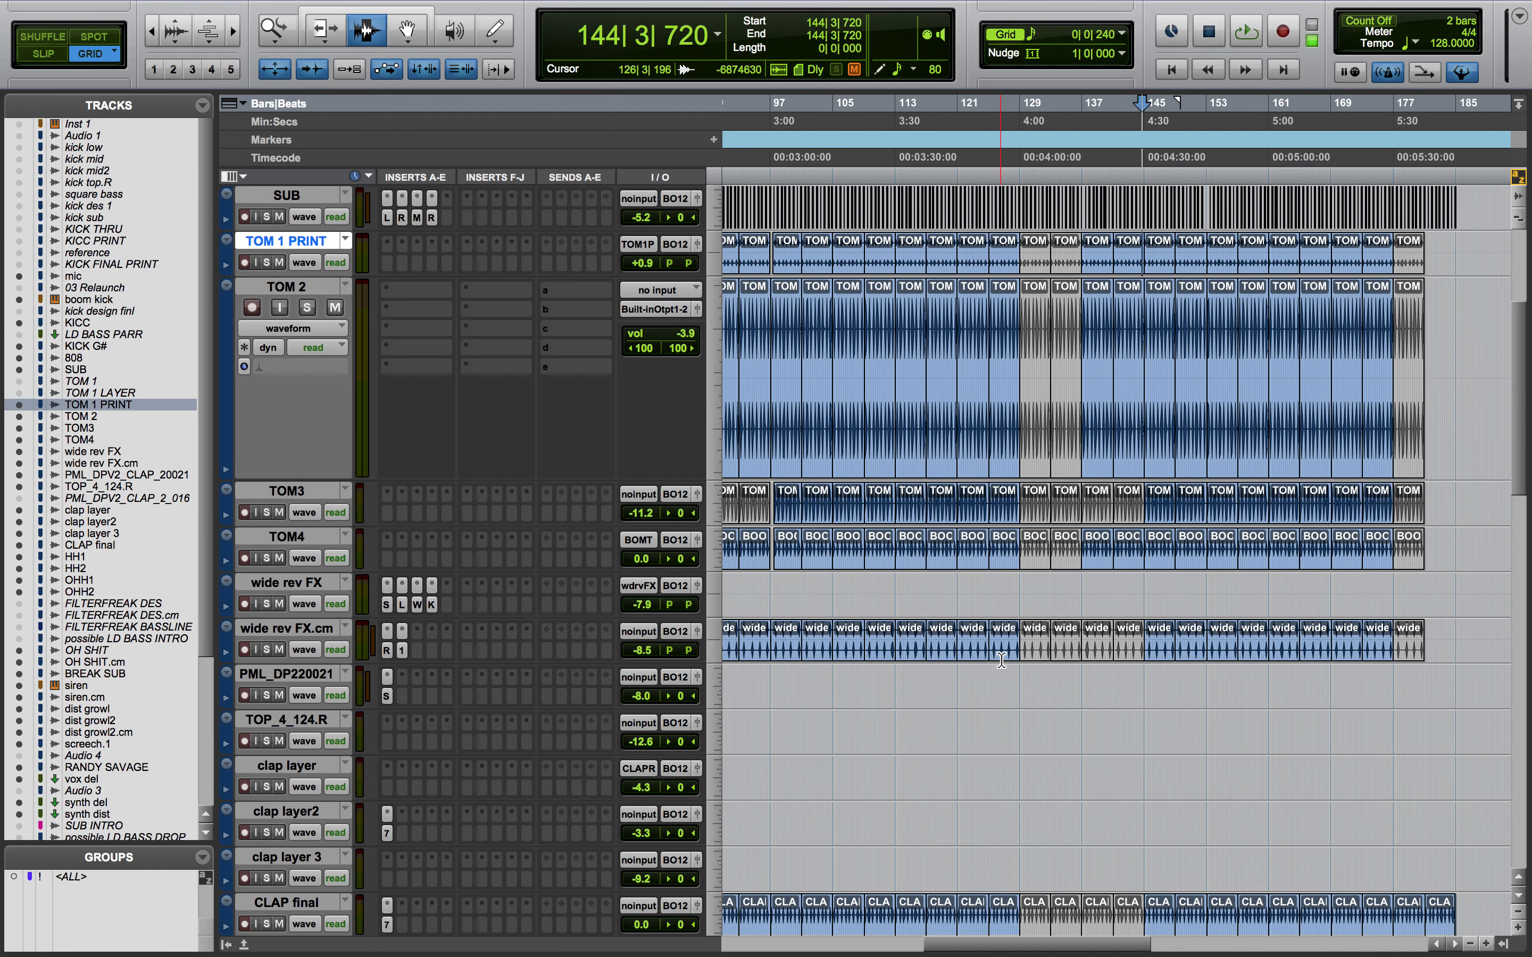
scroll(997, 658, left, 10)
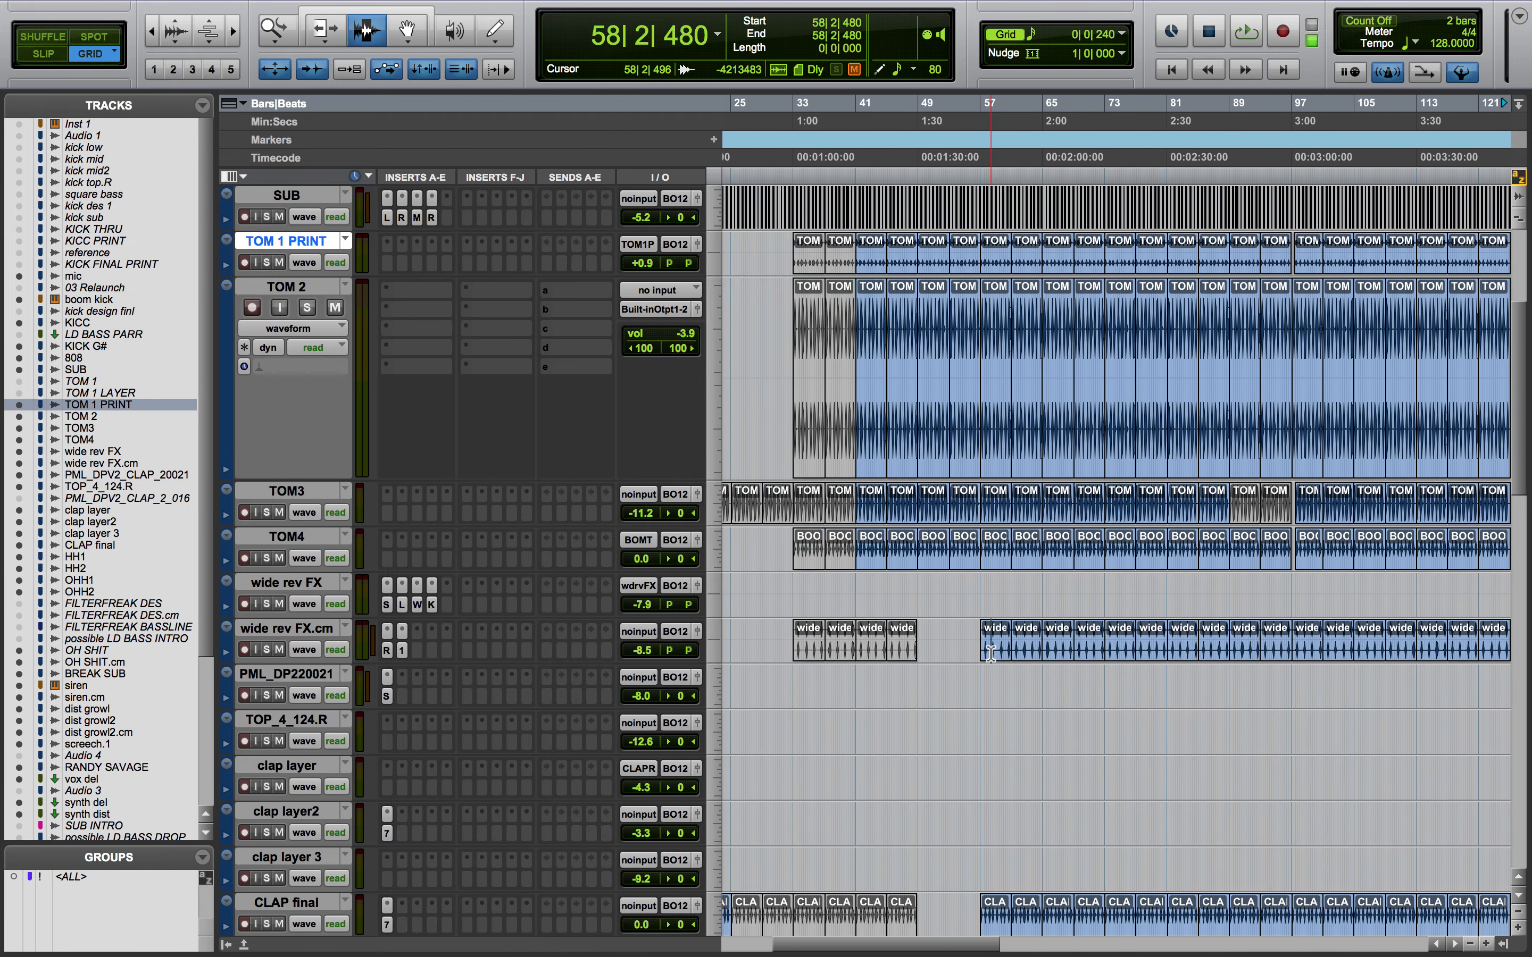
click(990, 654)
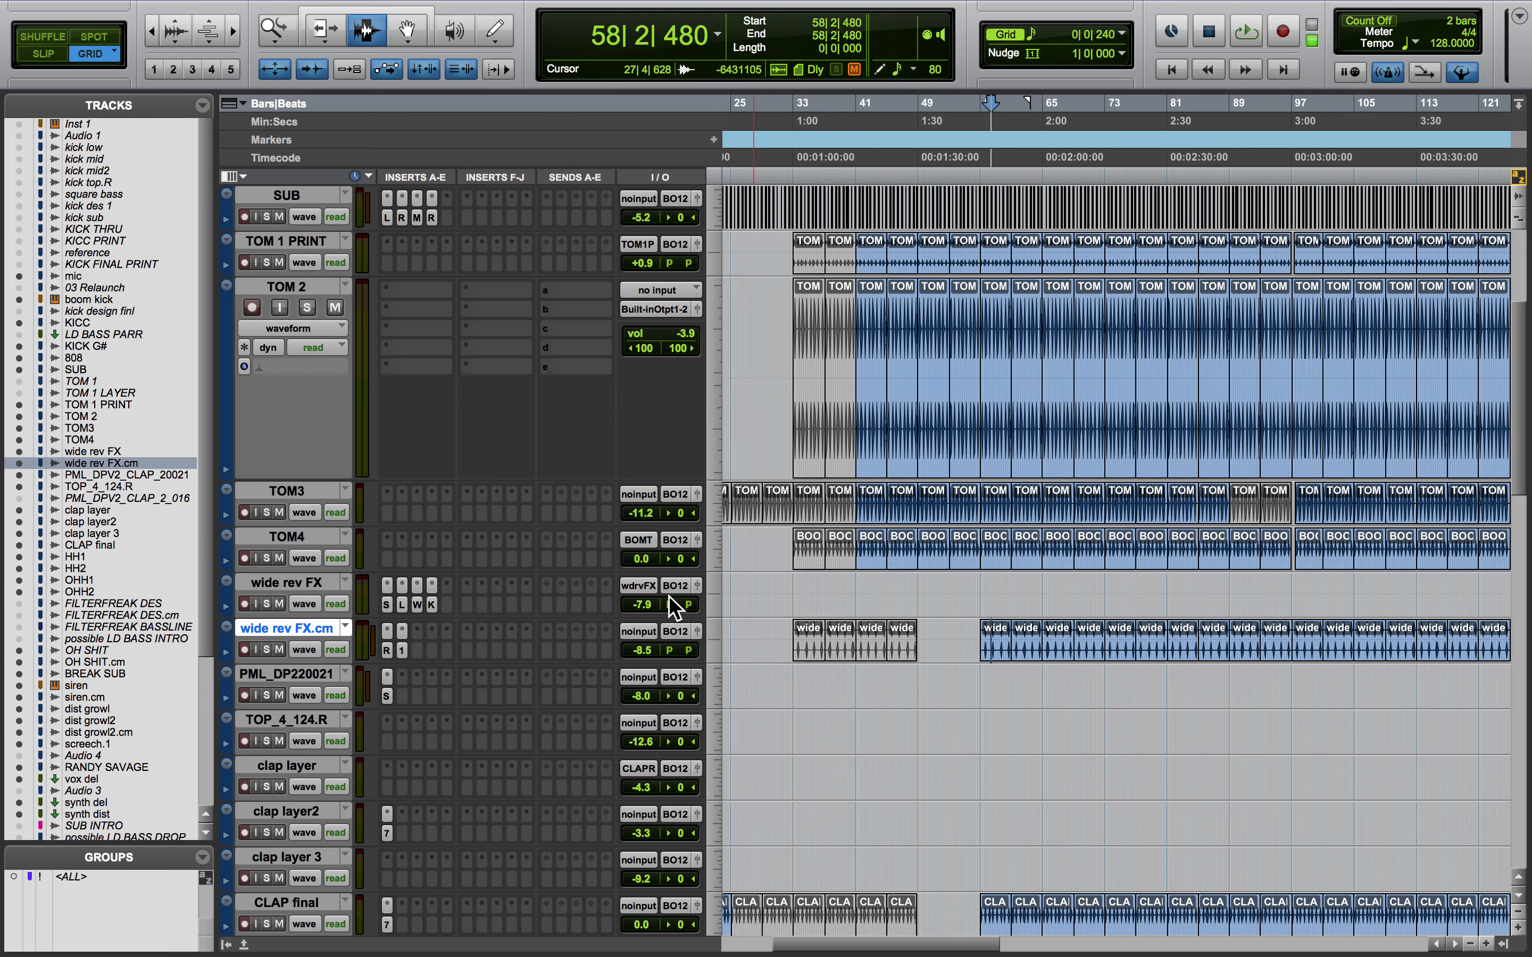
Solo the wide rev FX track and zoom in on its short clip at bar 9
click(299, 583)
click(267, 604)
scroll(1079, 655, left, 5)
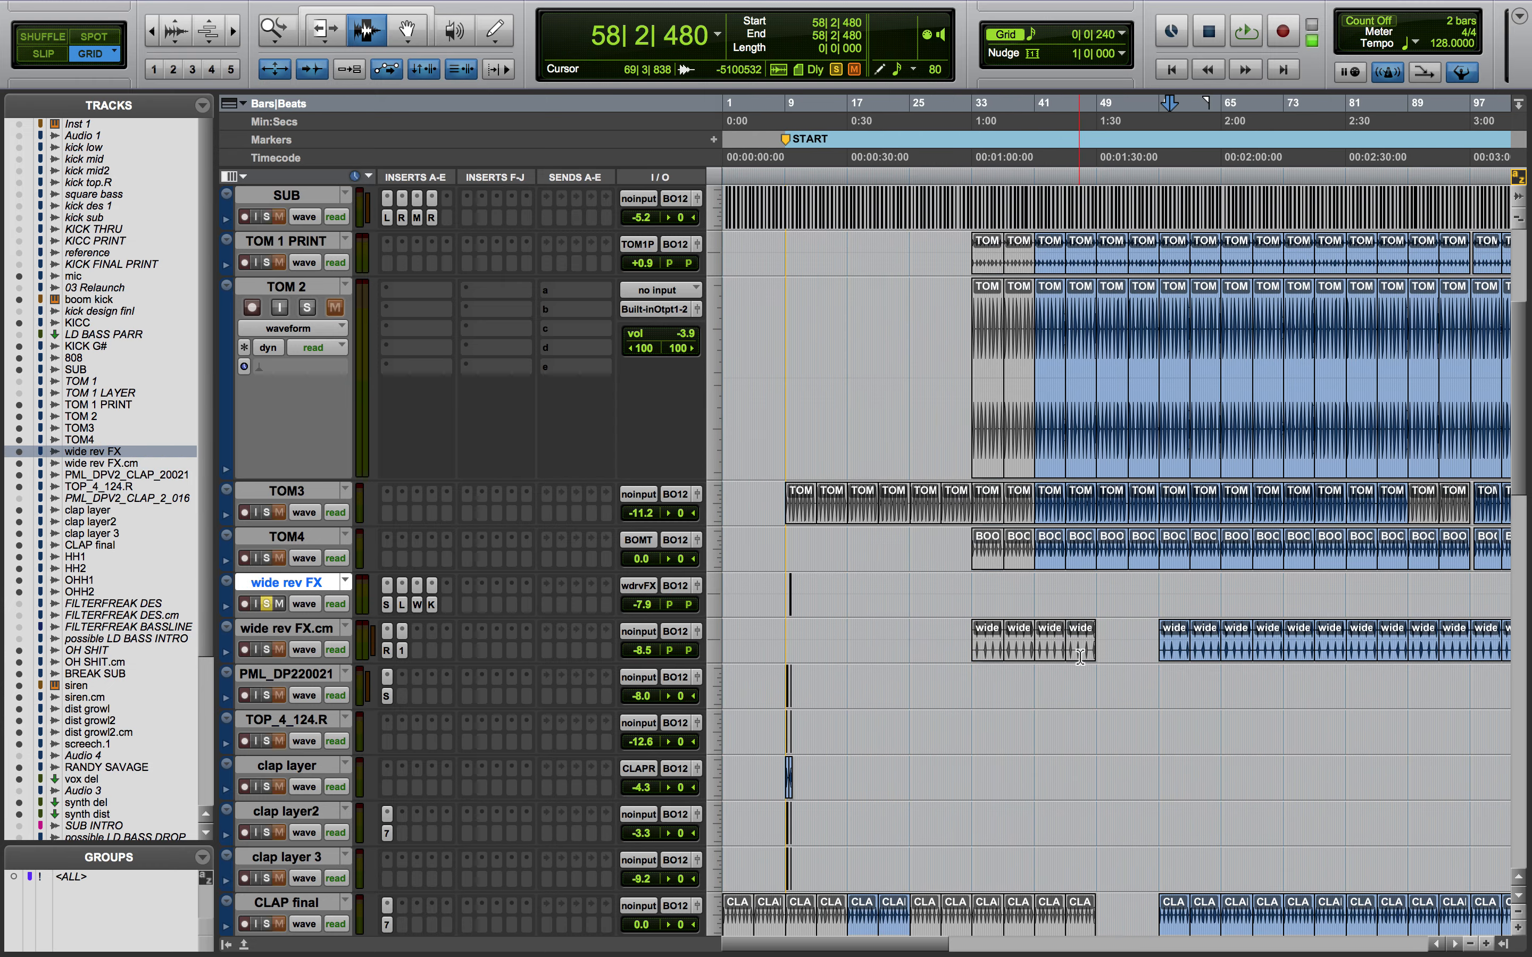
click(792, 607)
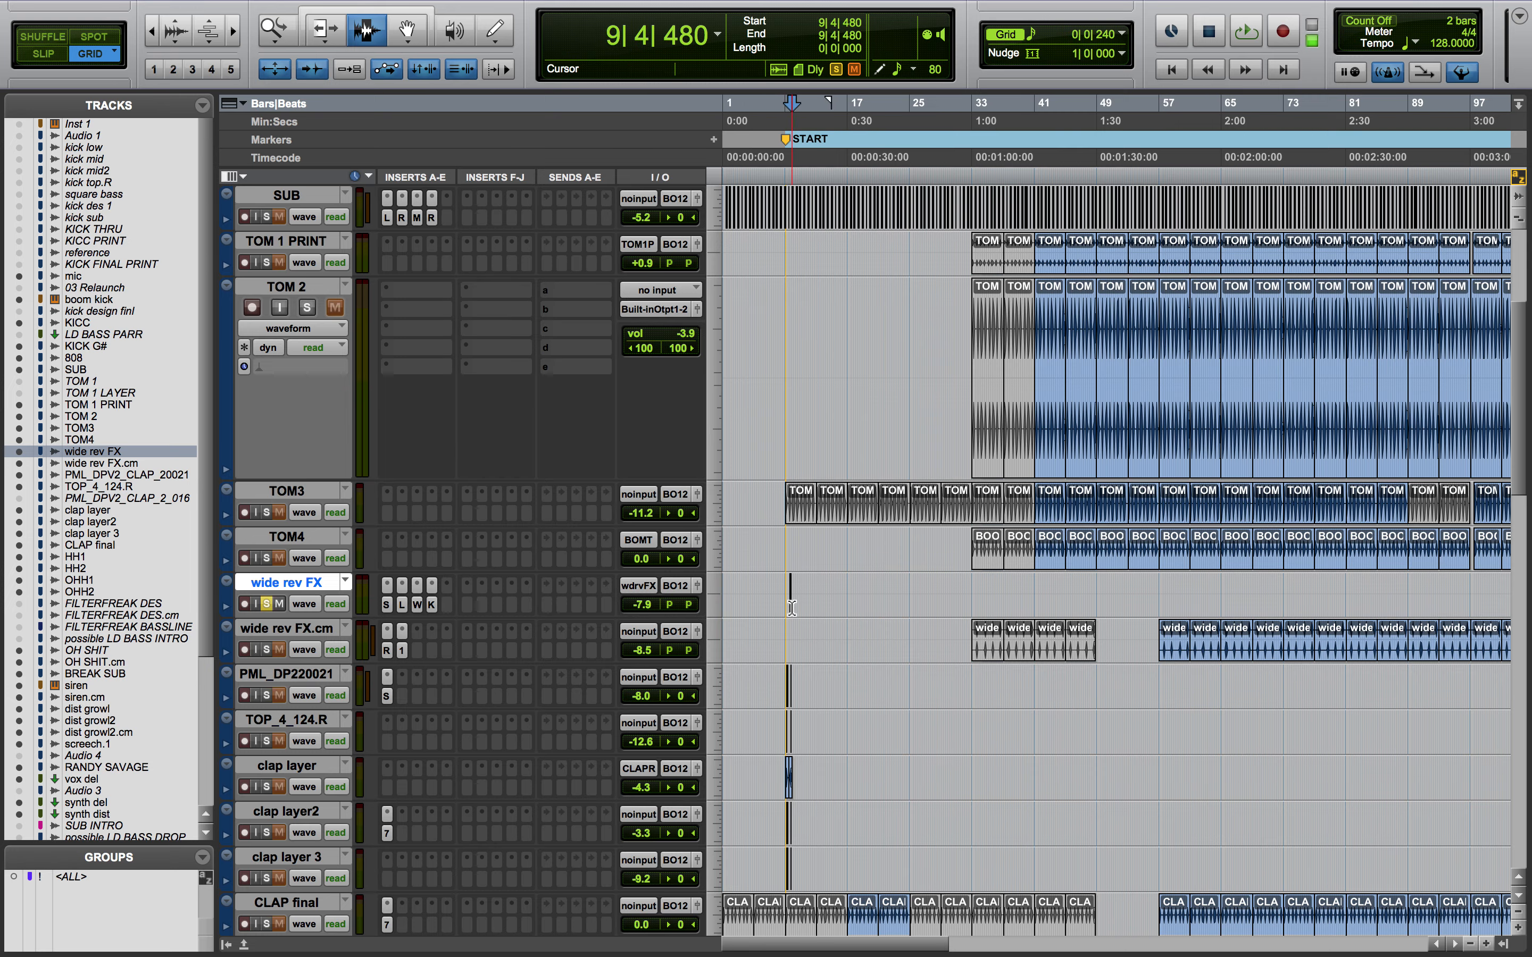
drag(791, 608, 812, 619)
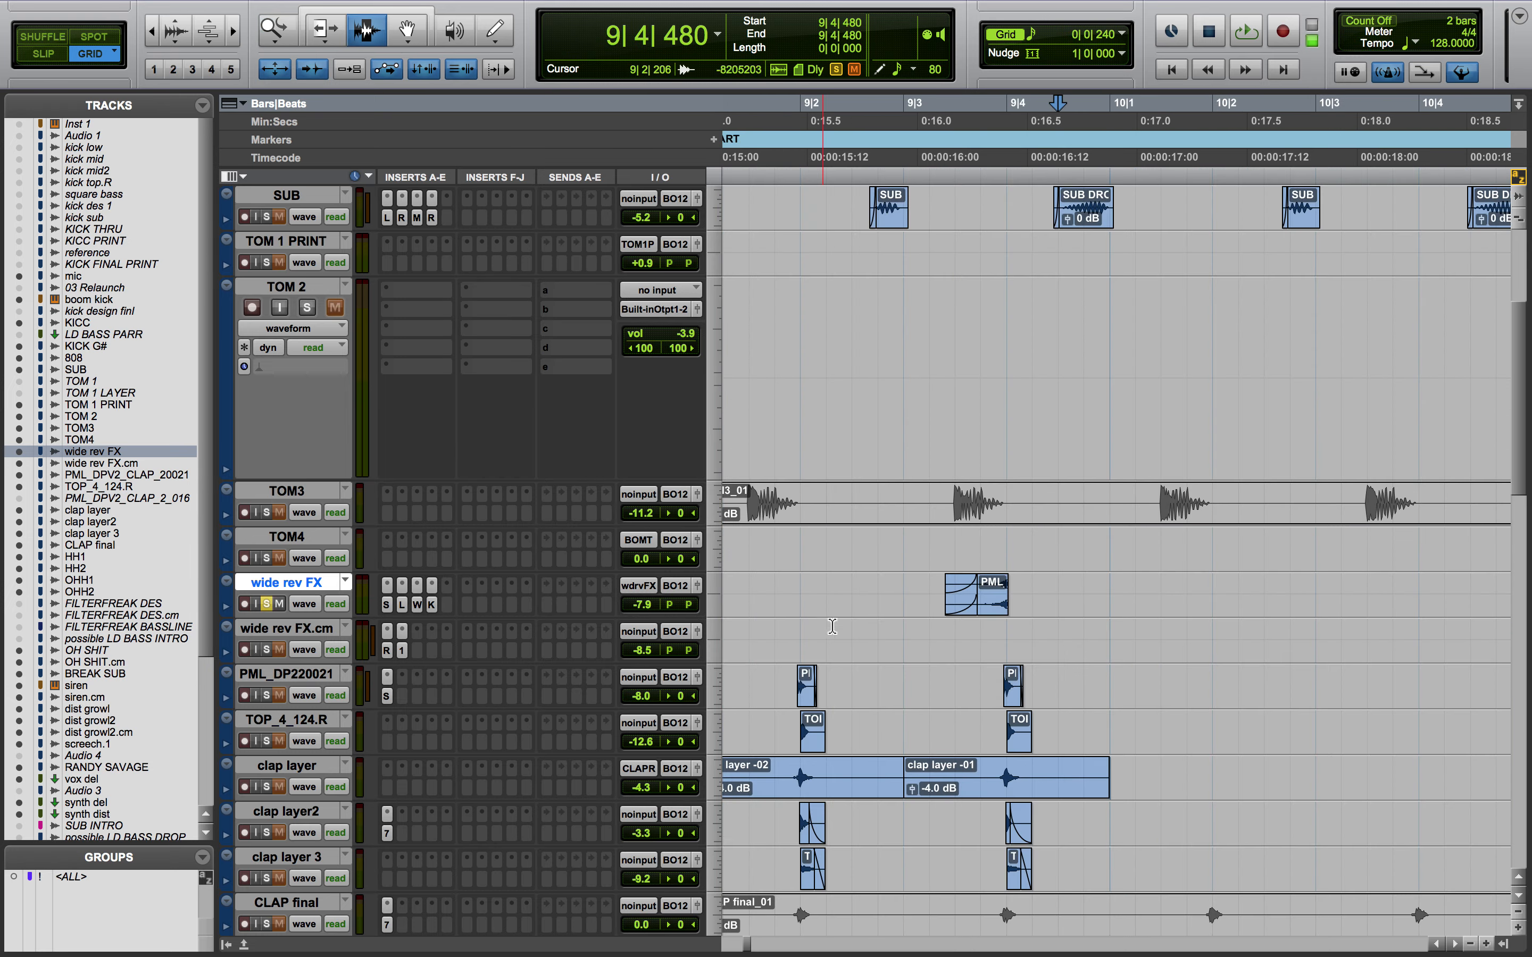
Enlarge the wide rev FX track so its insert names show, and select its PML clip in bar 9
right_click(712, 602)
click(746, 662)
key(ctrl+Down)
click(981, 702)
double_click(961, 708)
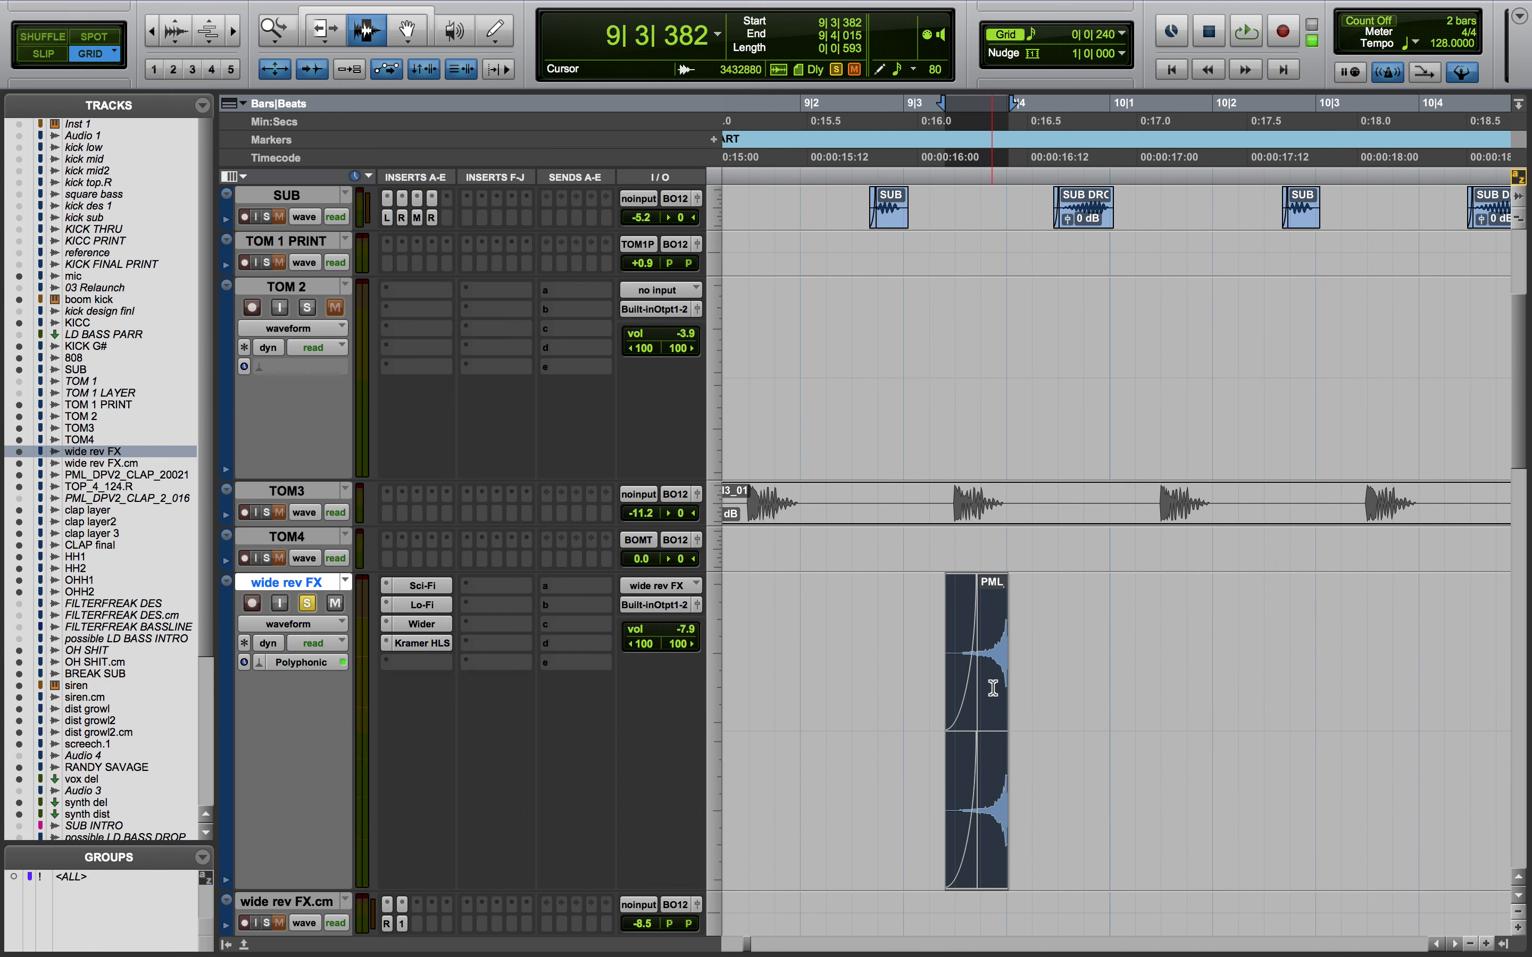
Open the Sci-Fi plug-in on wide rev FX and bypass all inserts on the track
click(422, 584)
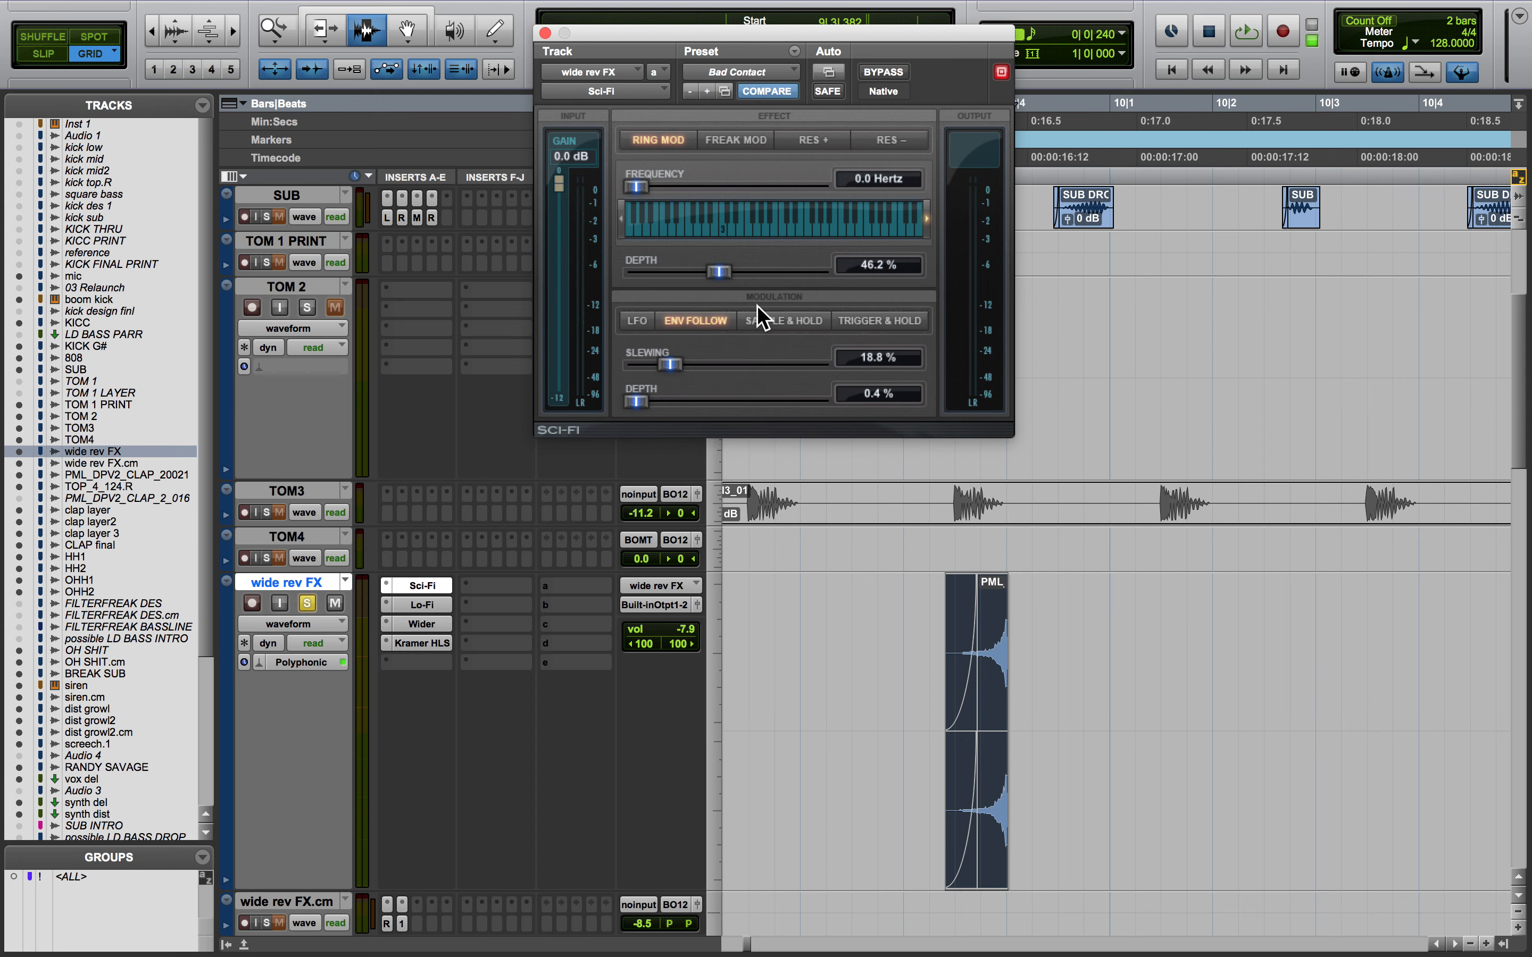
alt+super+click(426, 605)
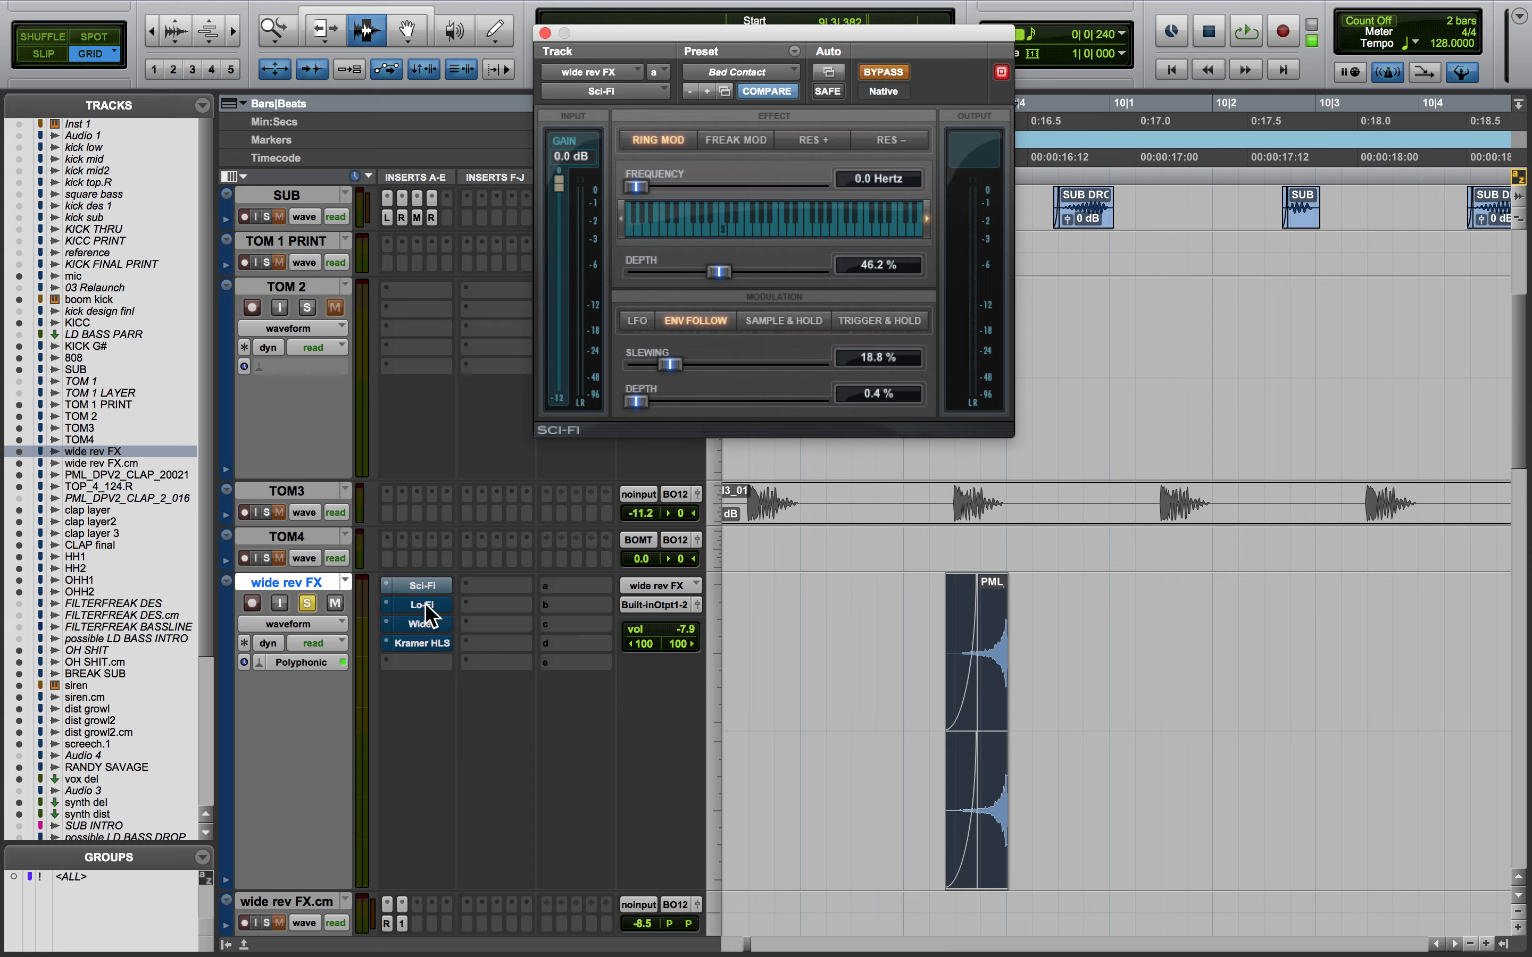
Open Elastic Properties for the selected reversed clap clip to inspect its pitch shift
mouse_move(412, 3)
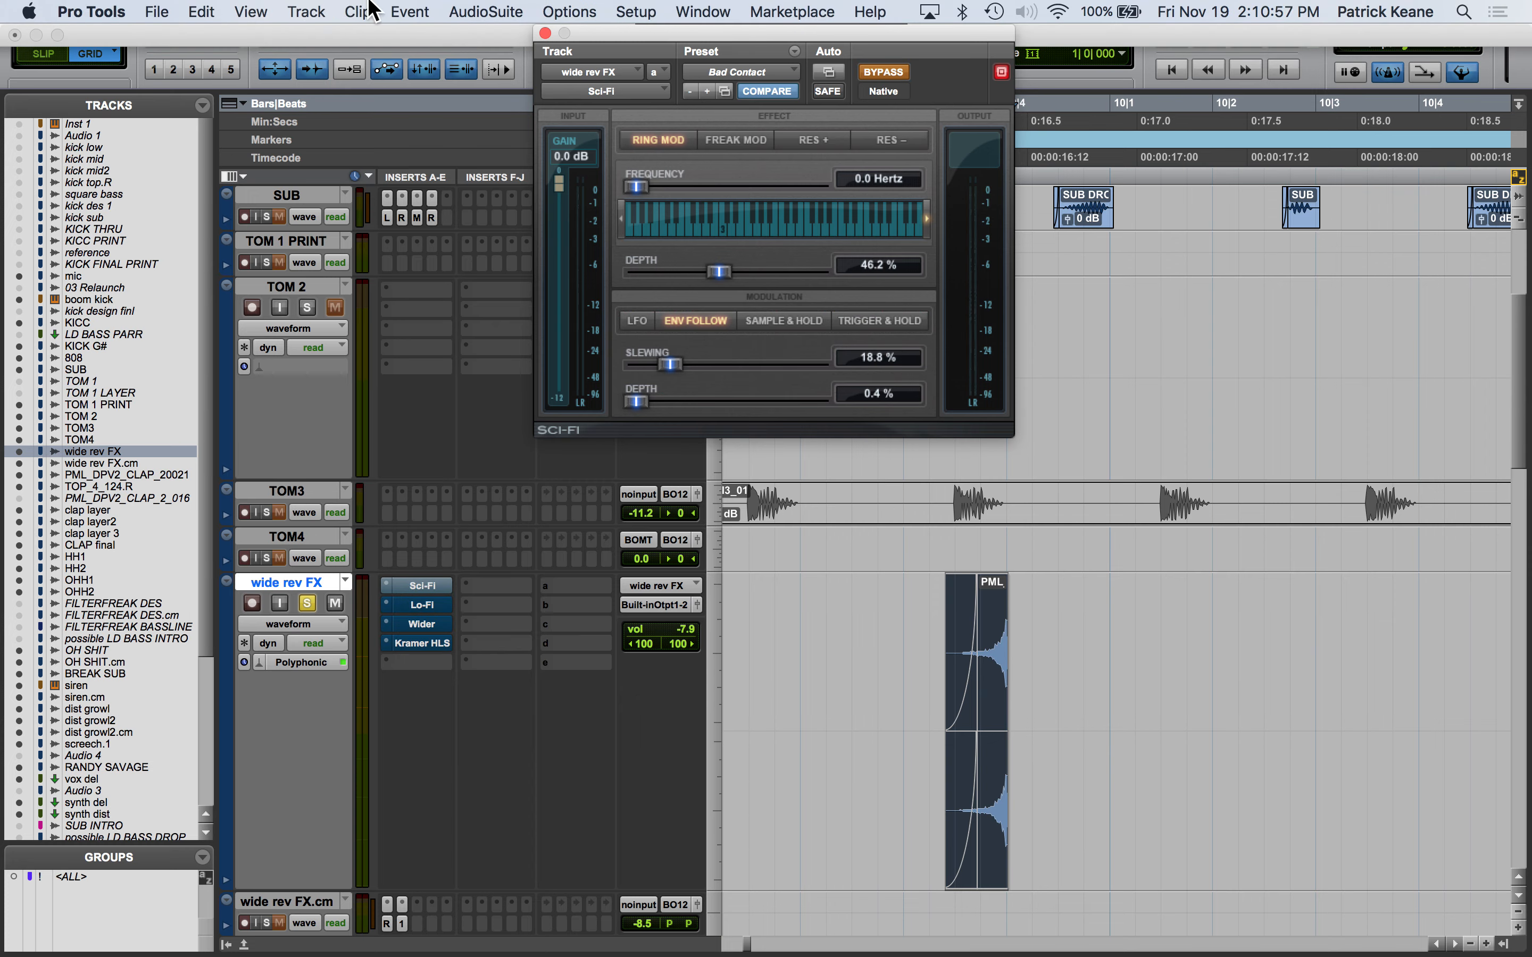
click(465, 11)
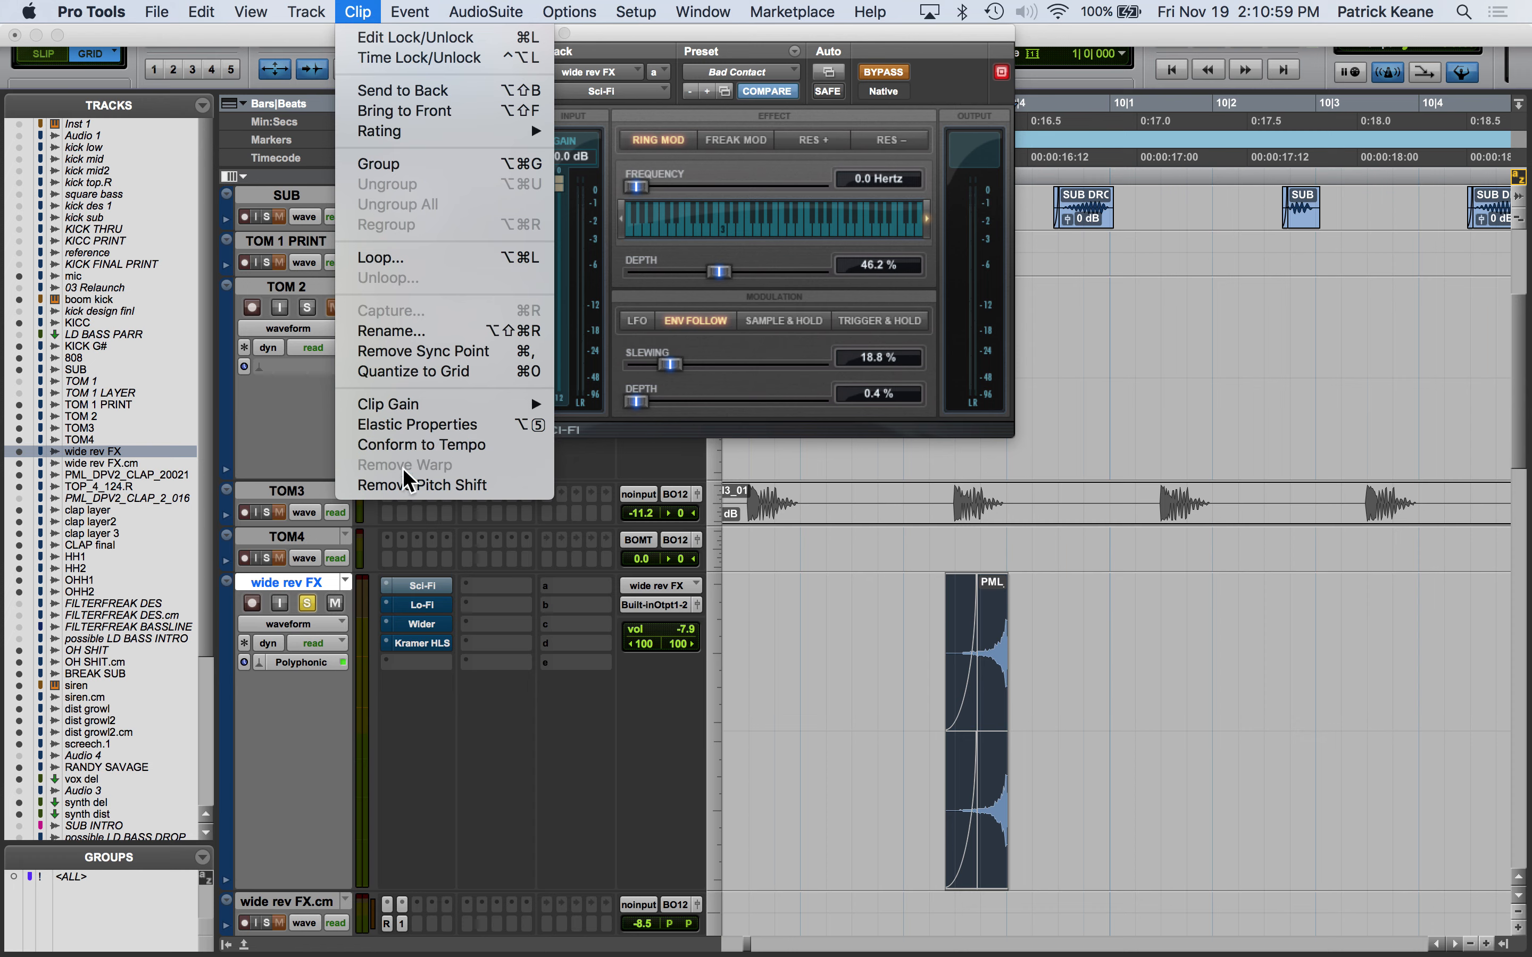
click(528, 567)
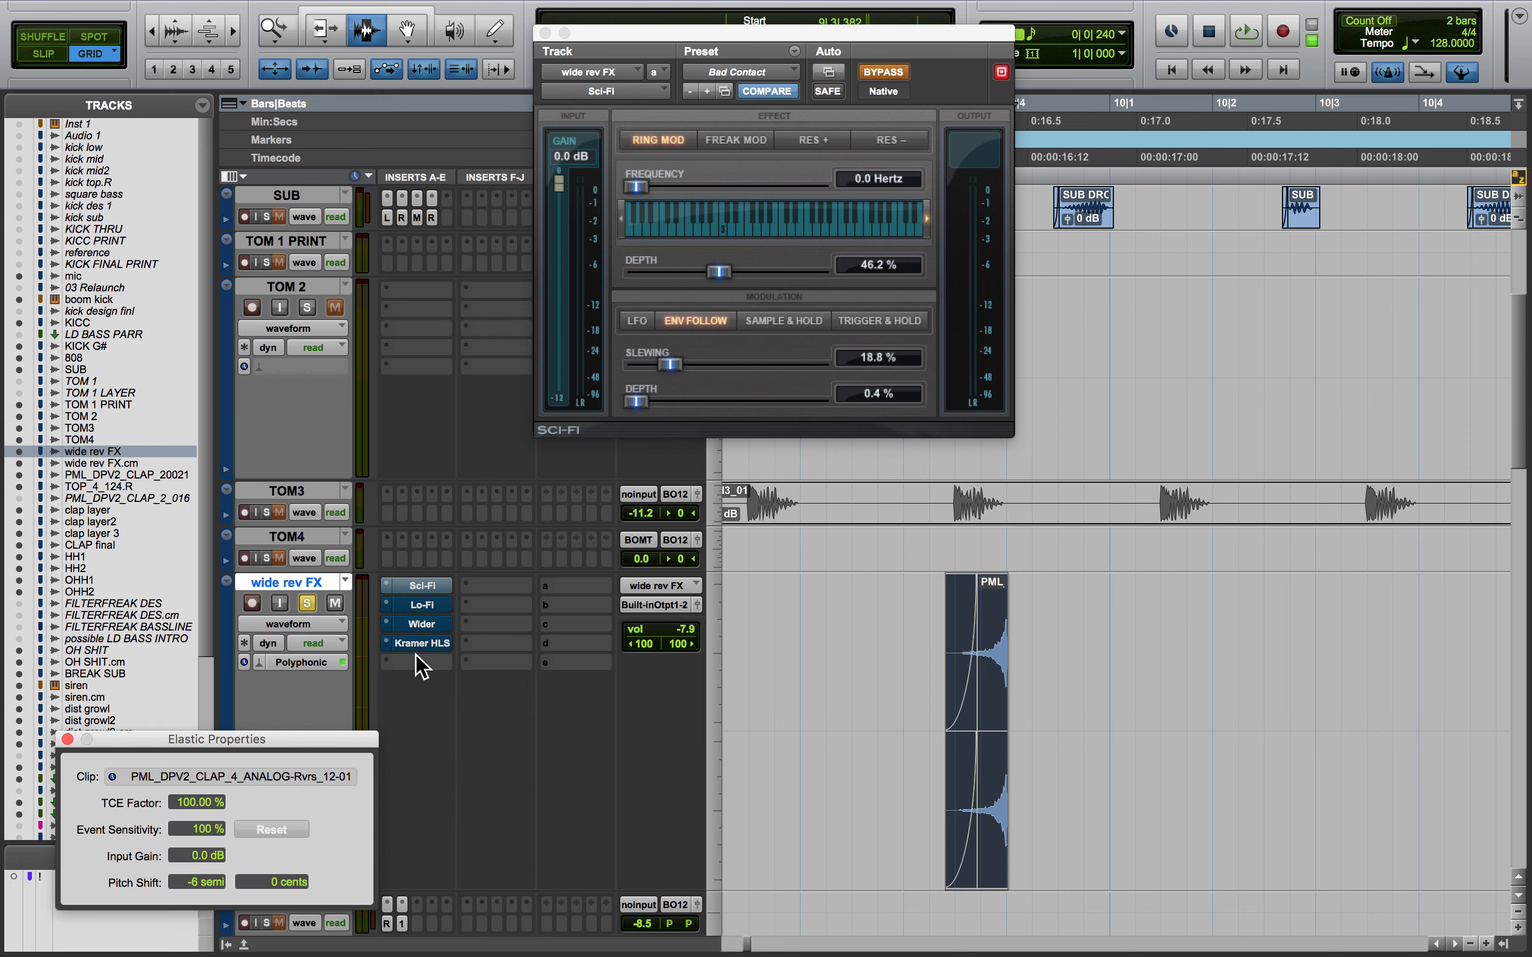
Switch to Slip mode and play the wide rev FX clip from 9|3|000 with its inserts bypassed
click(913, 734)
key(F2)
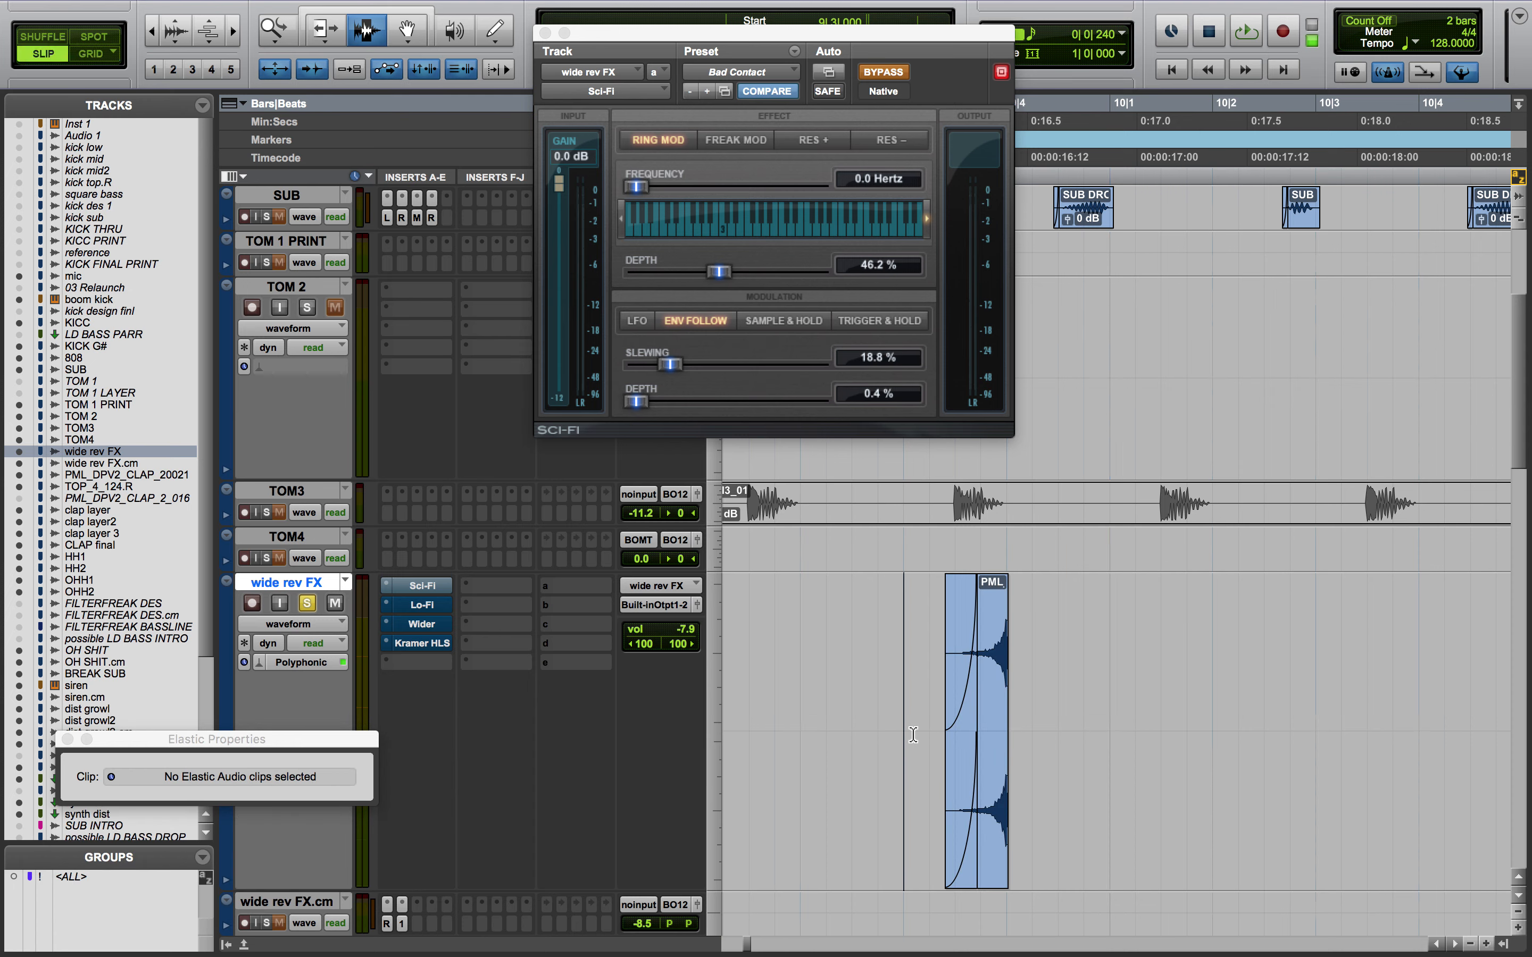
key(space)
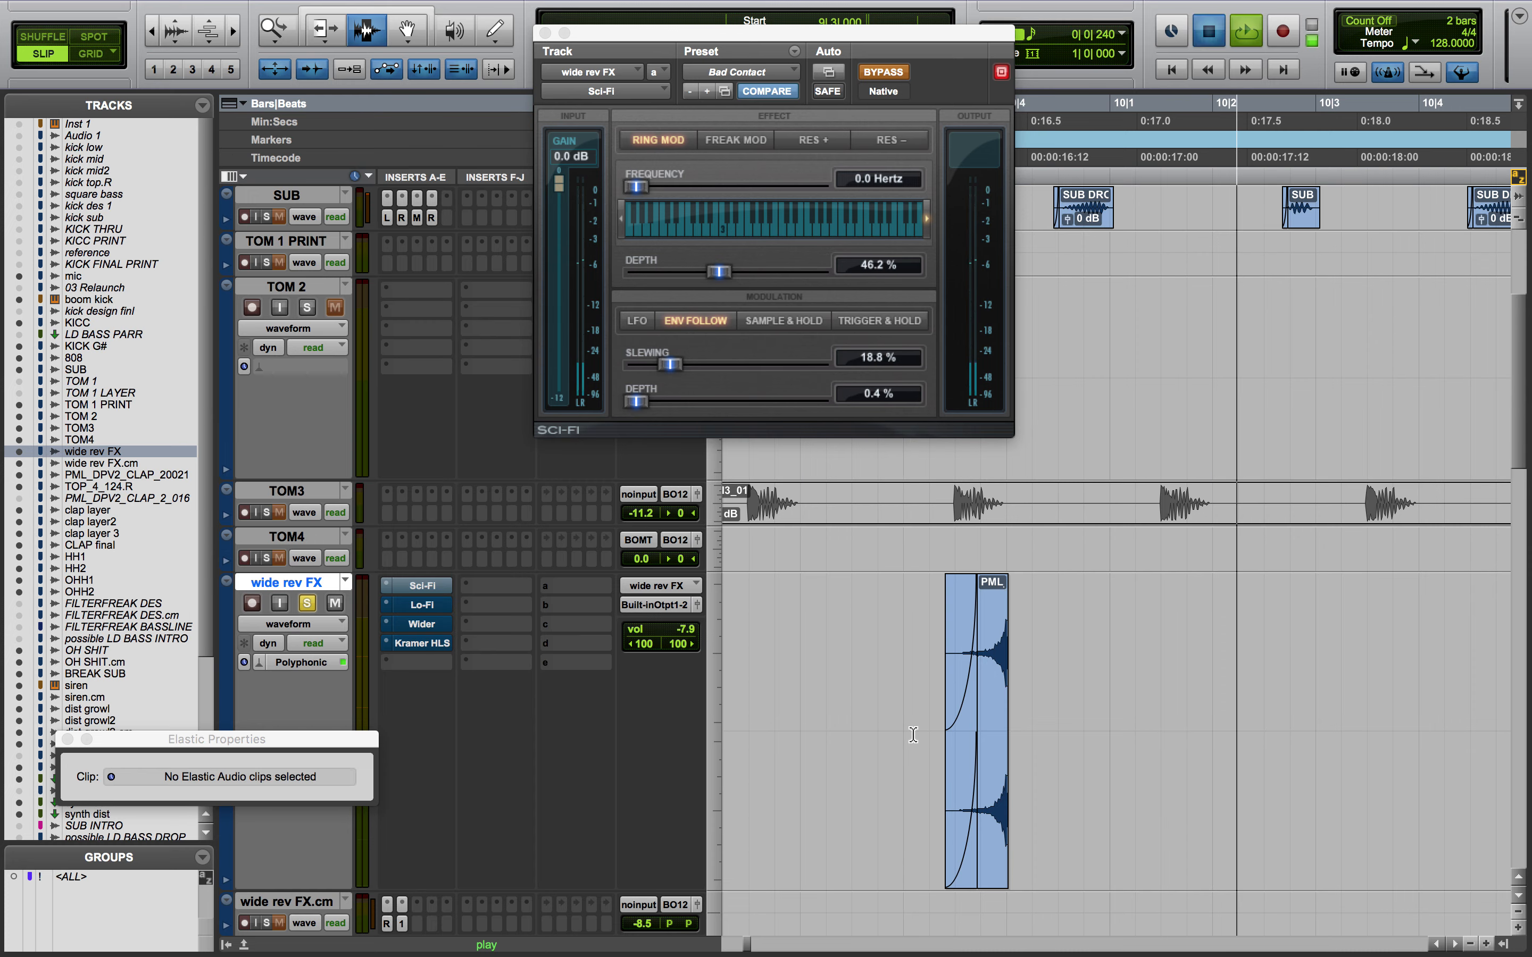
key(space)
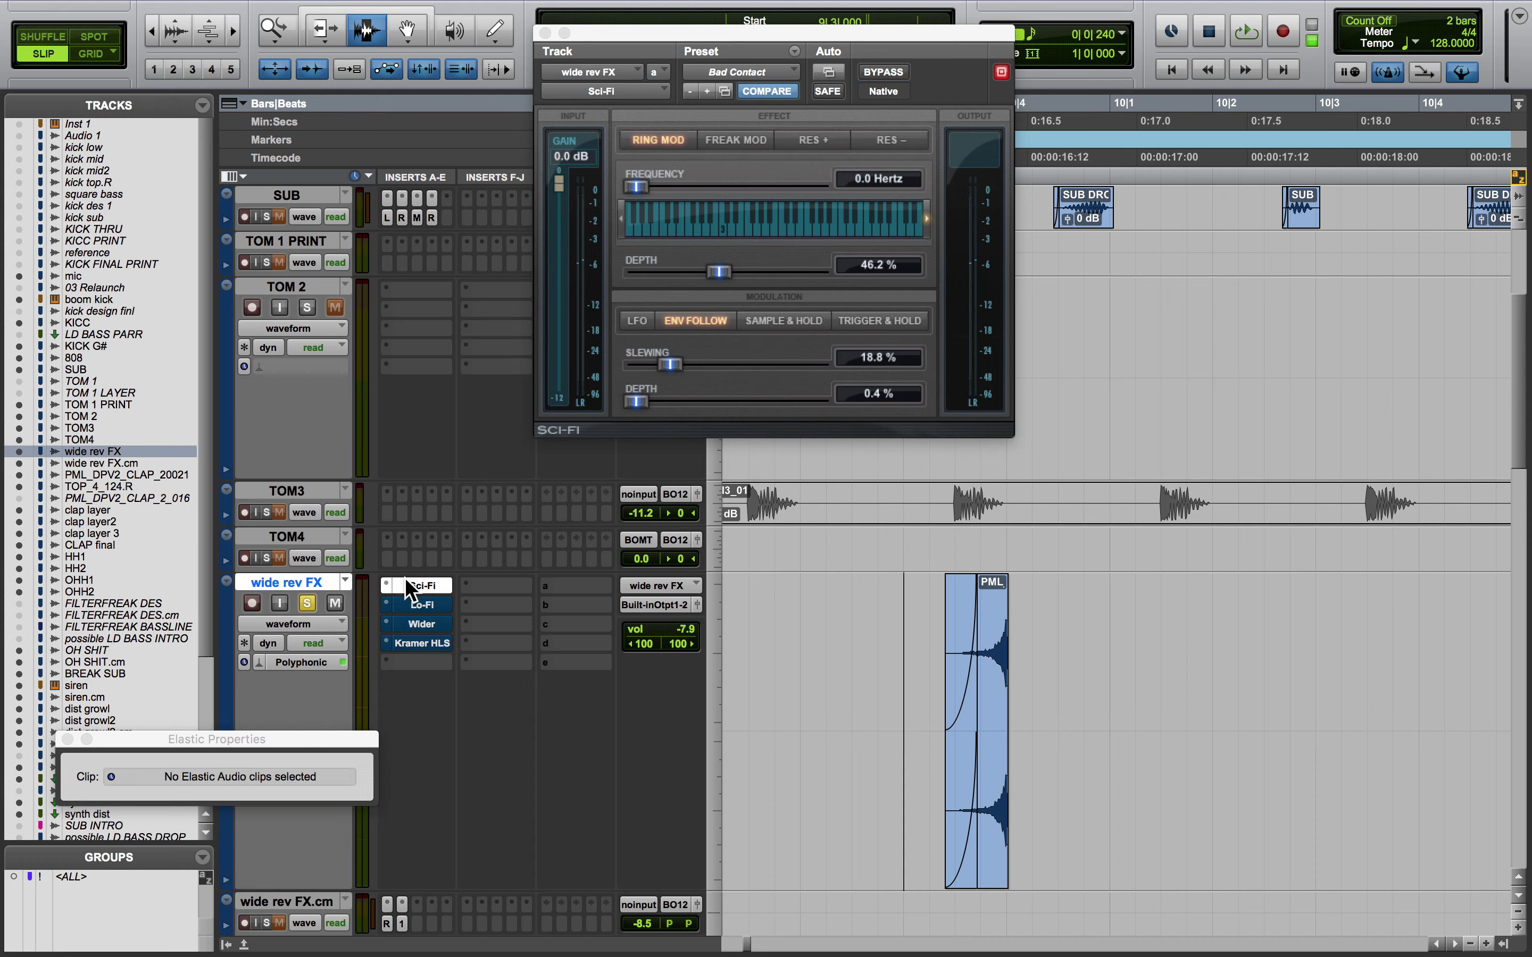
Play the wide rev FX clip with only the Sci-Fi plug-in active
key(space)
key(space)
key(space)
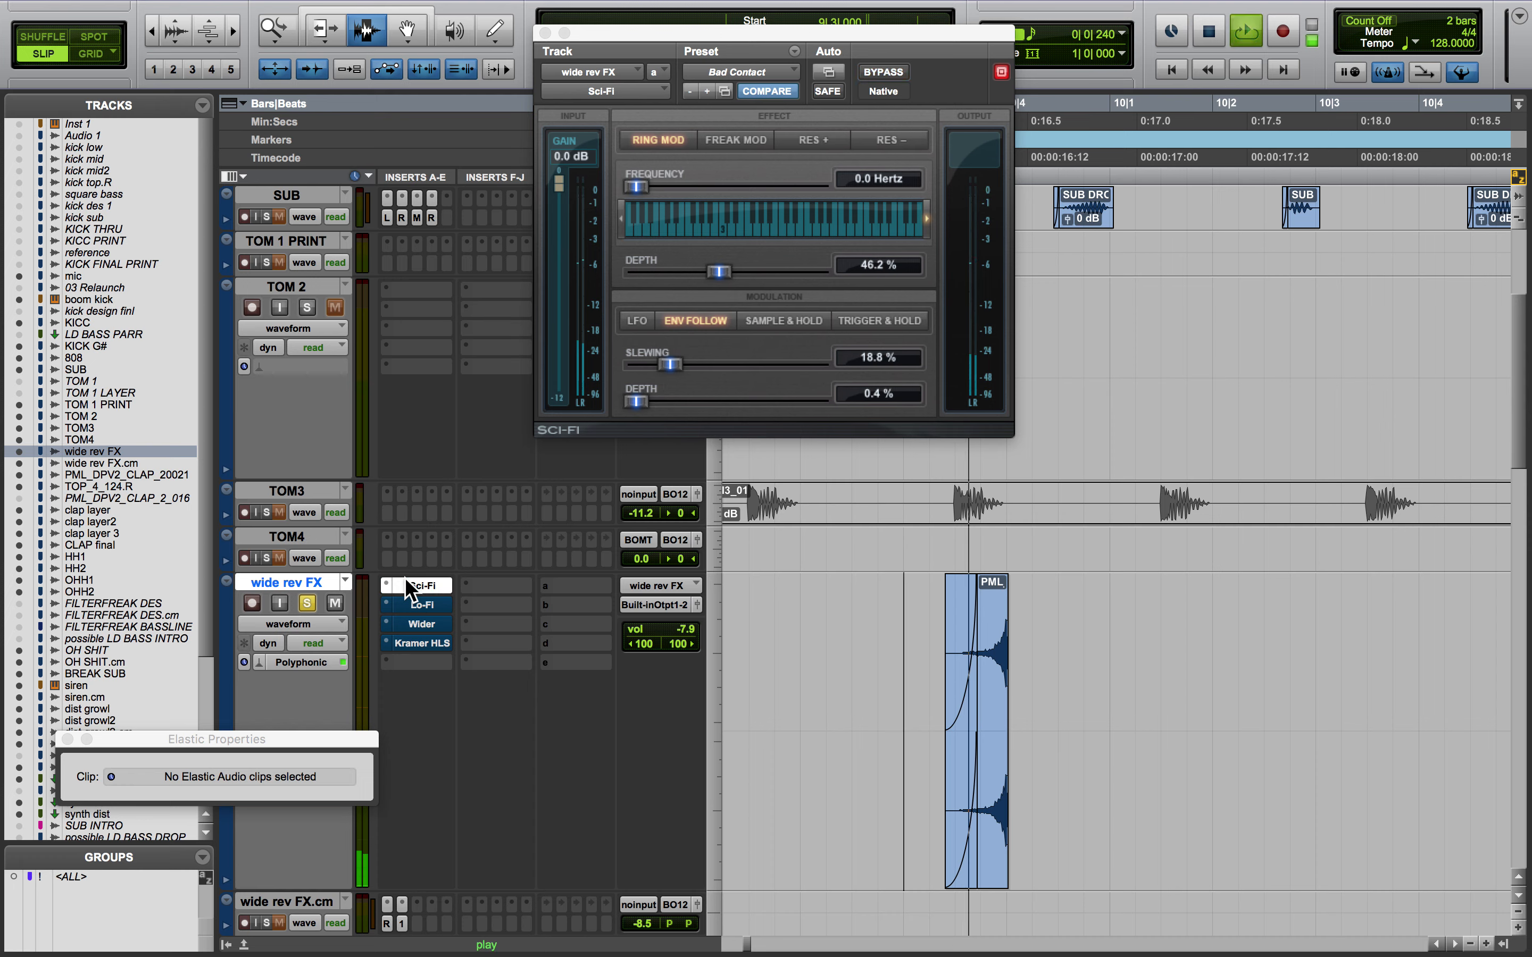
key(space)
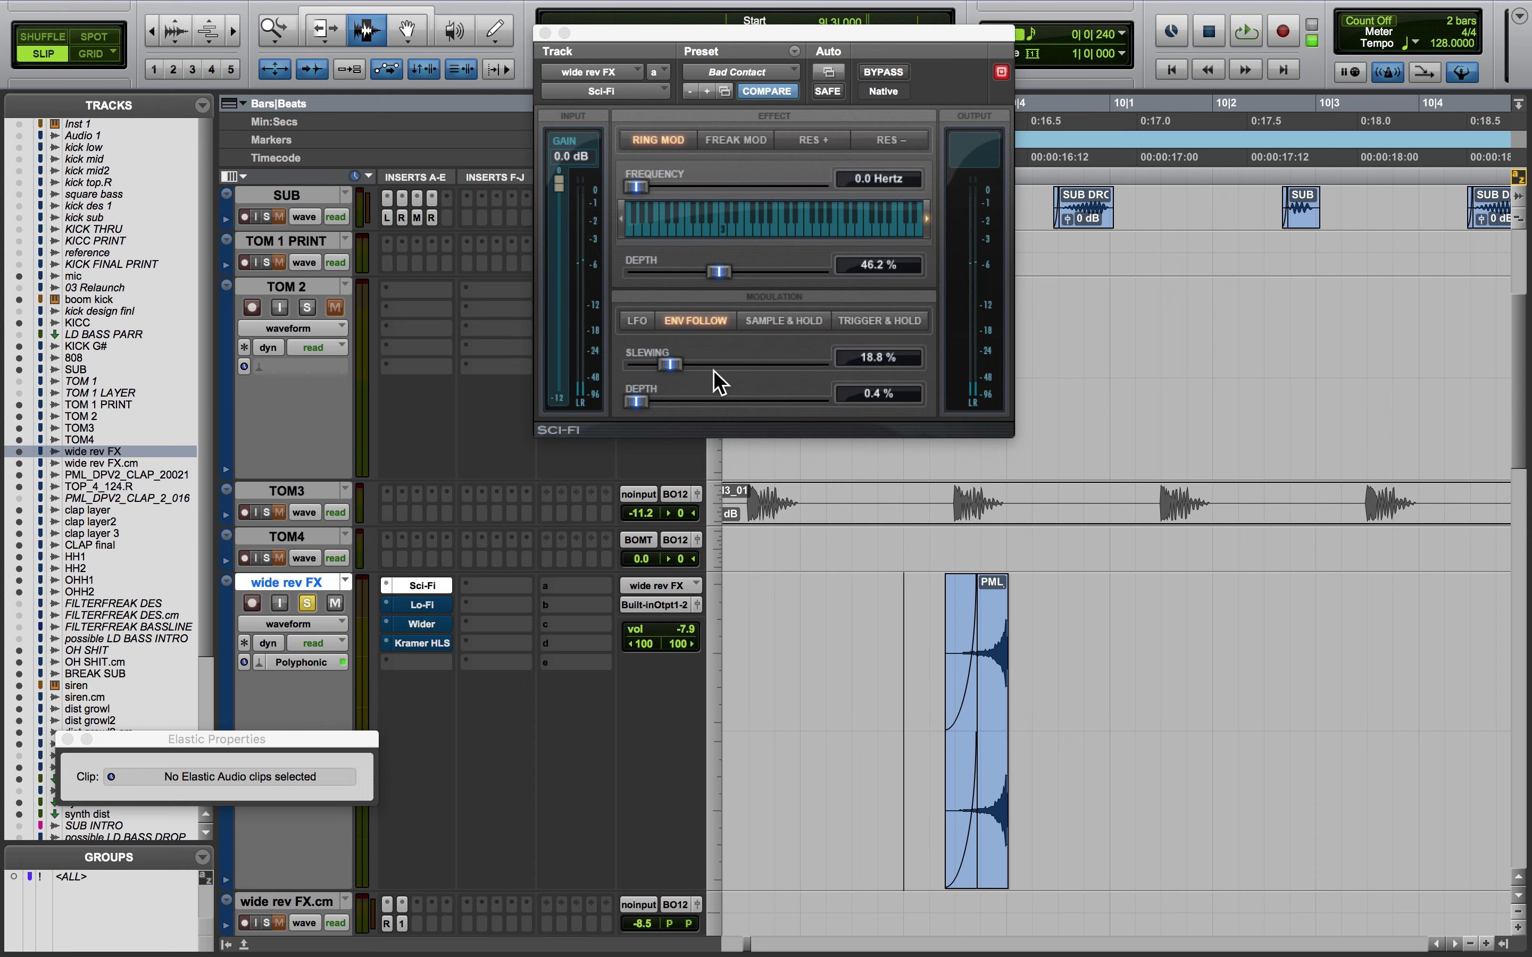
Open the Lo-Fi plug-in, take it out of bypass and play the clip through it
click(436, 605)
click(898, 73)
click(898, 73)
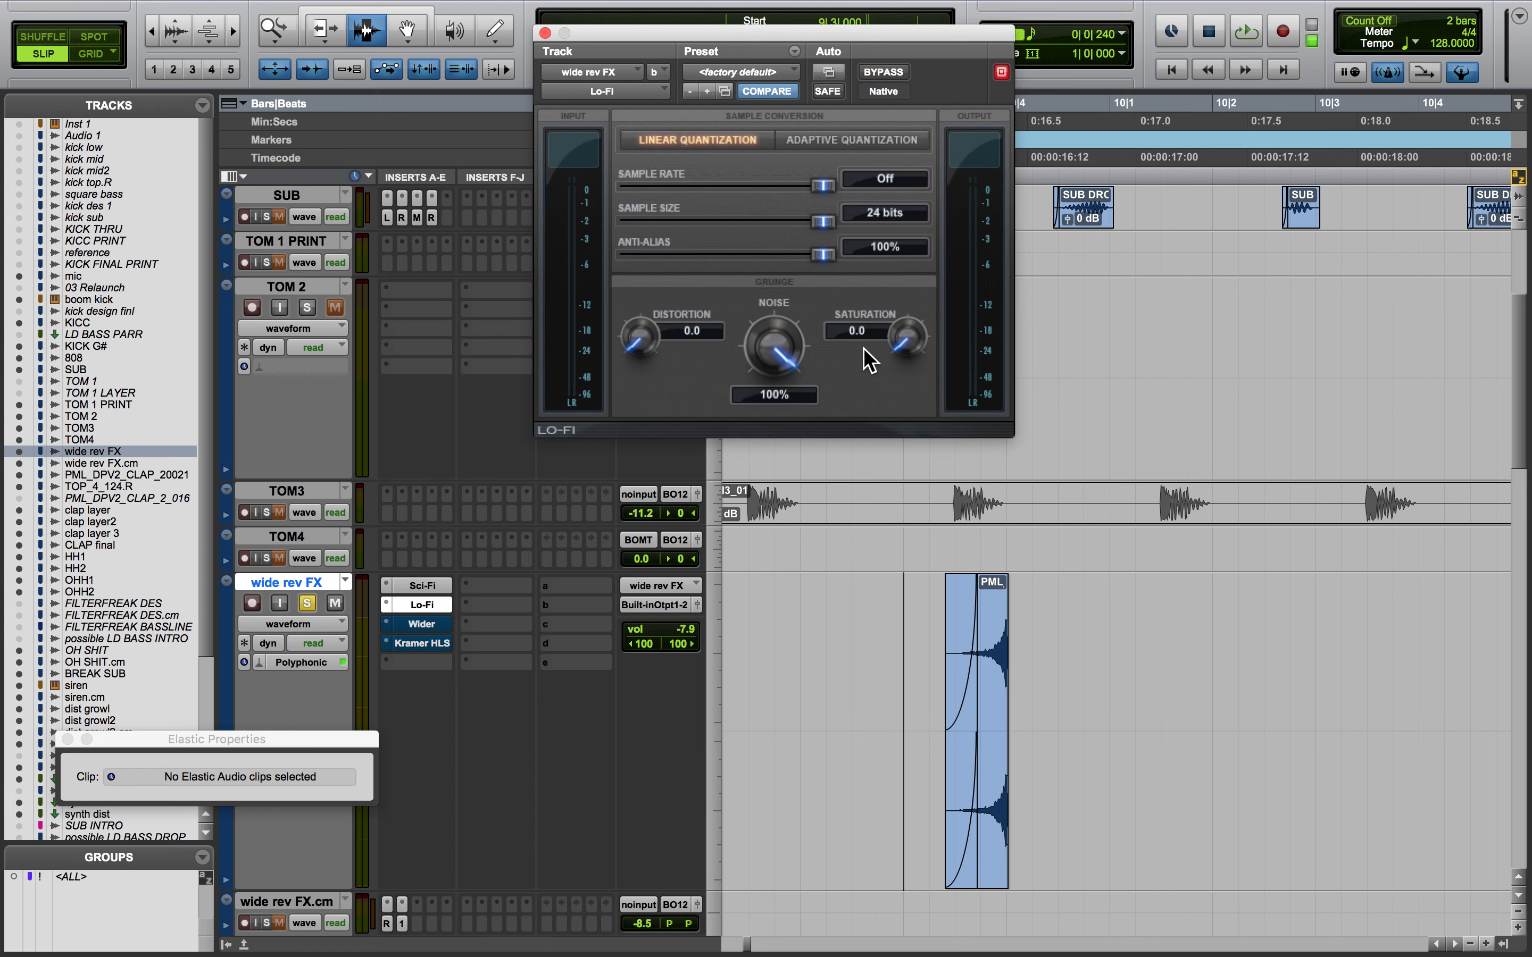
key(space)
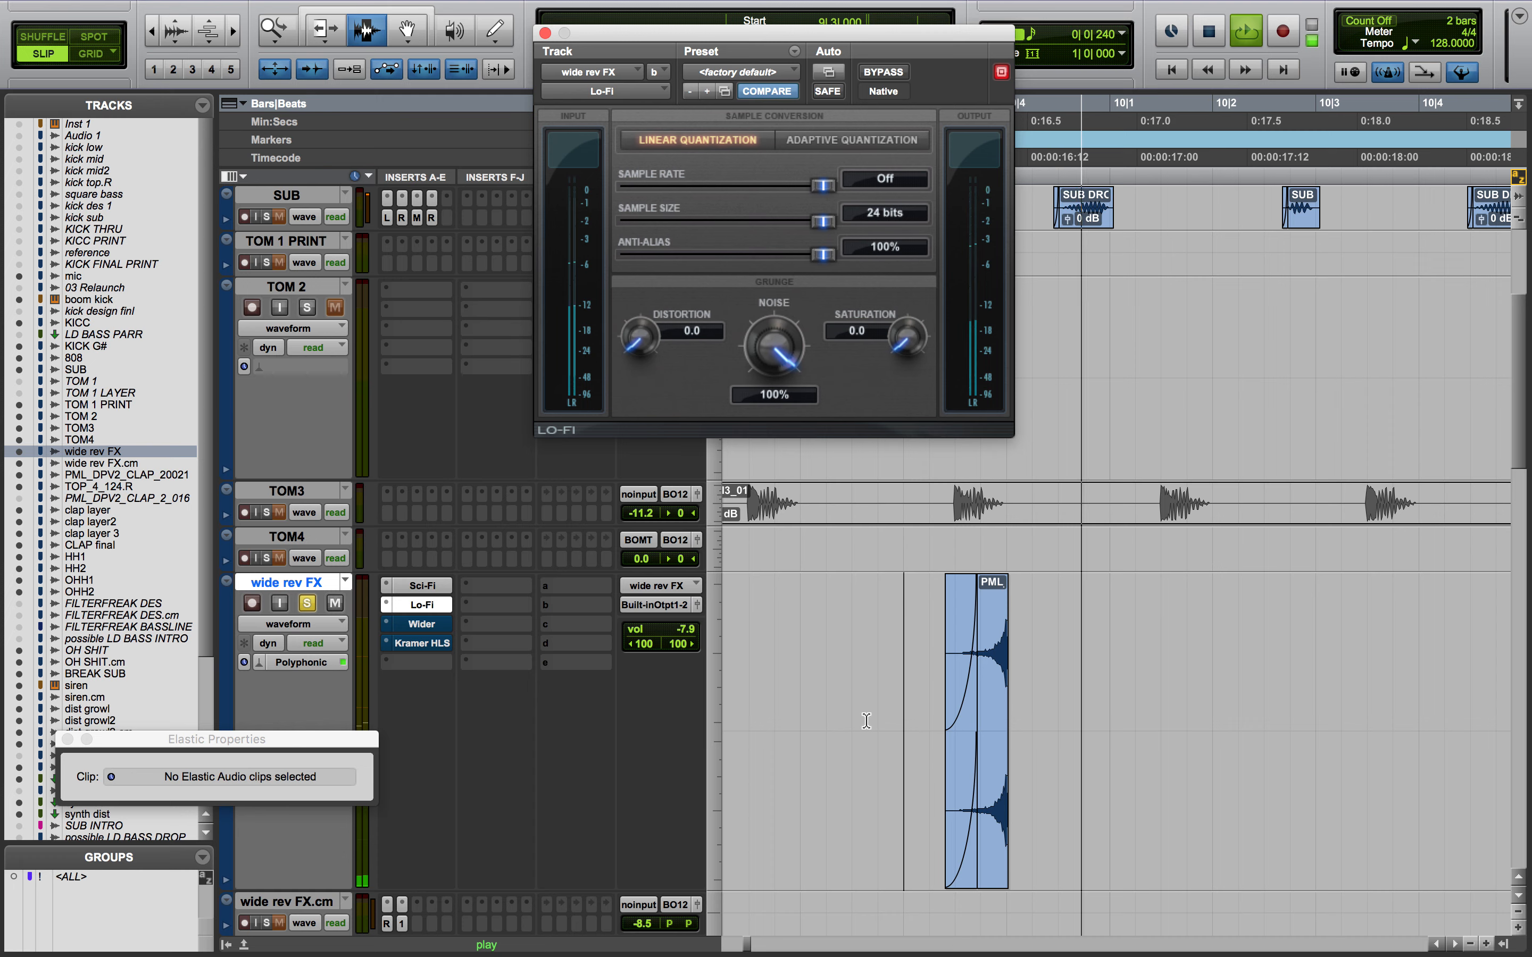
key(space)
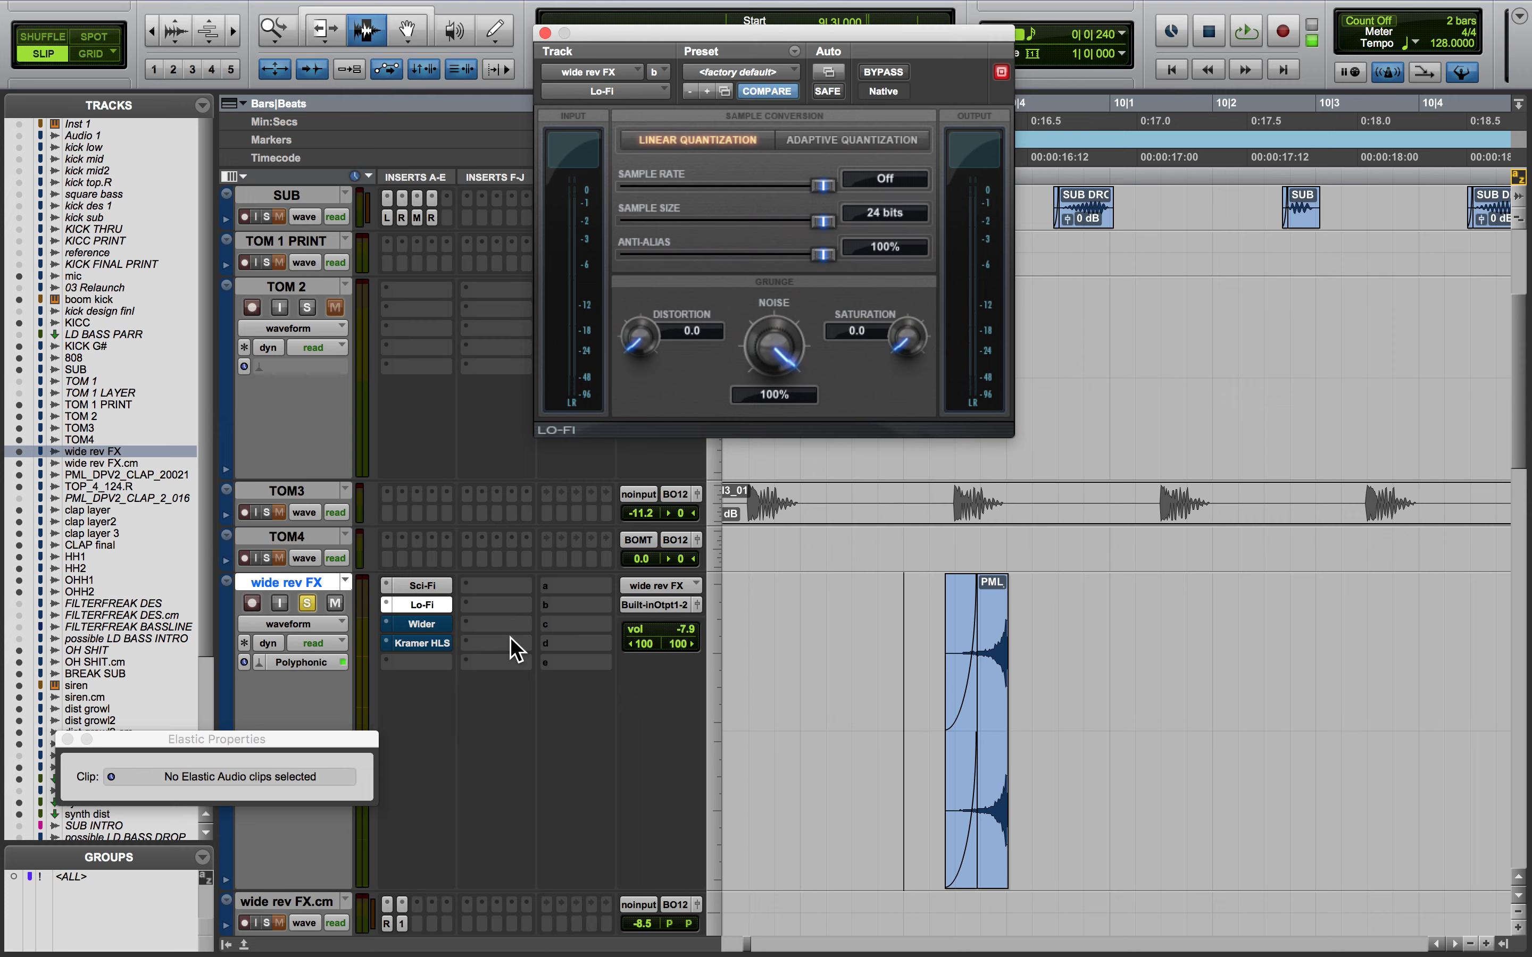
Open the Wider plug-in, take it out of bypass and play the clip through it
click(425, 624)
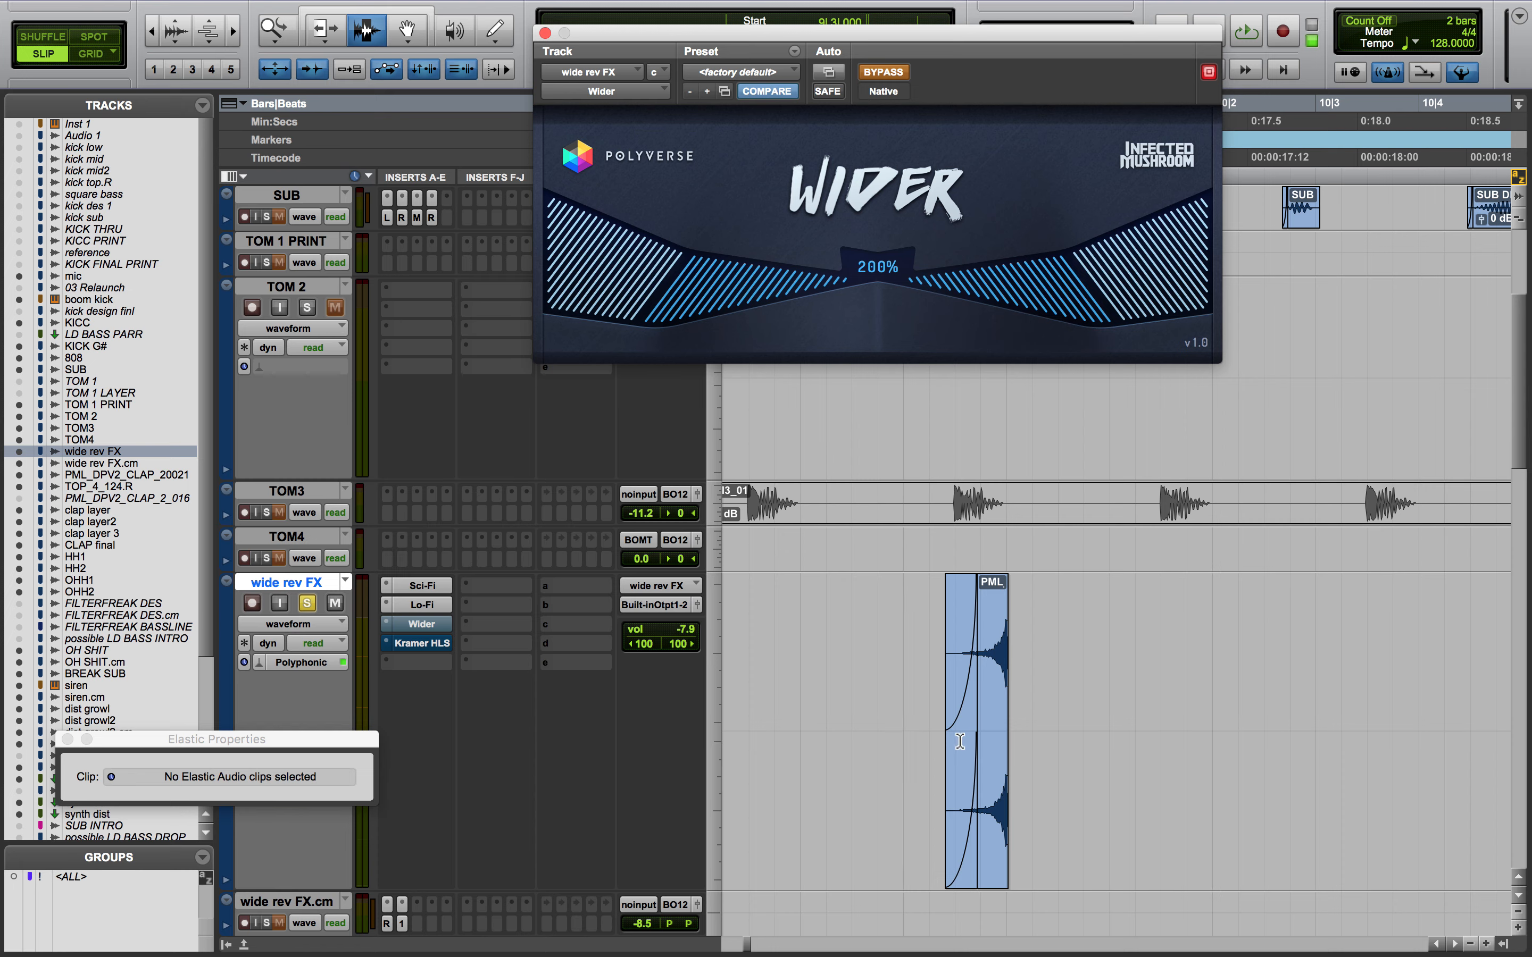
click(876, 74)
key(space)
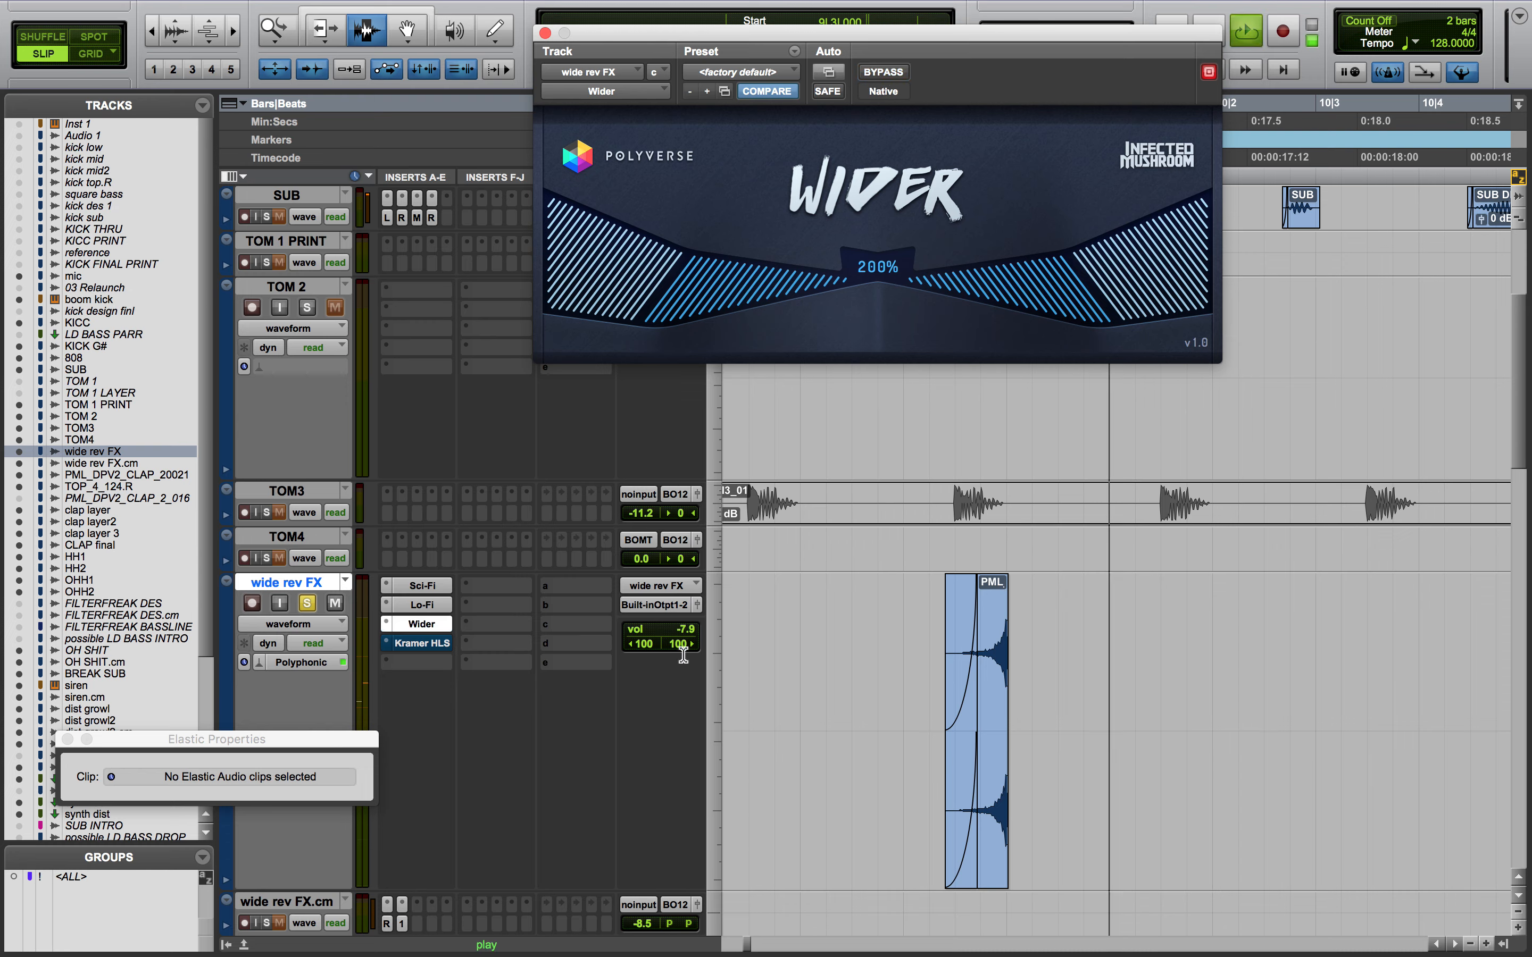
key(space)
Open the Kramer HLS plug-in, take it out of bypass, play the clip through it and close the plug-in window
click(437, 642)
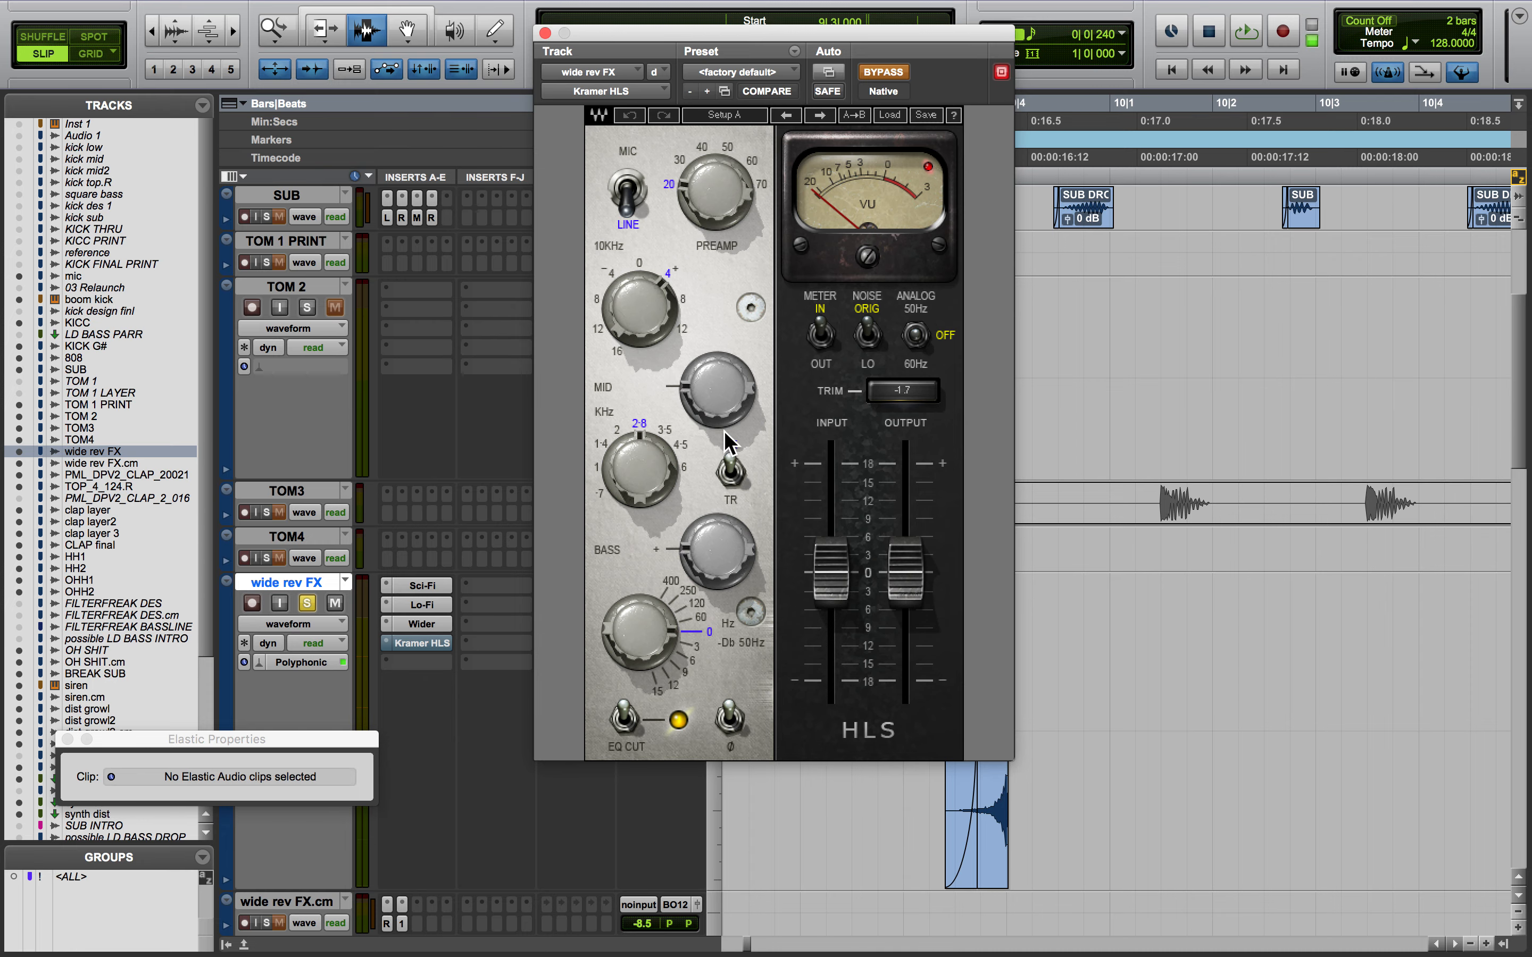
click(882, 74)
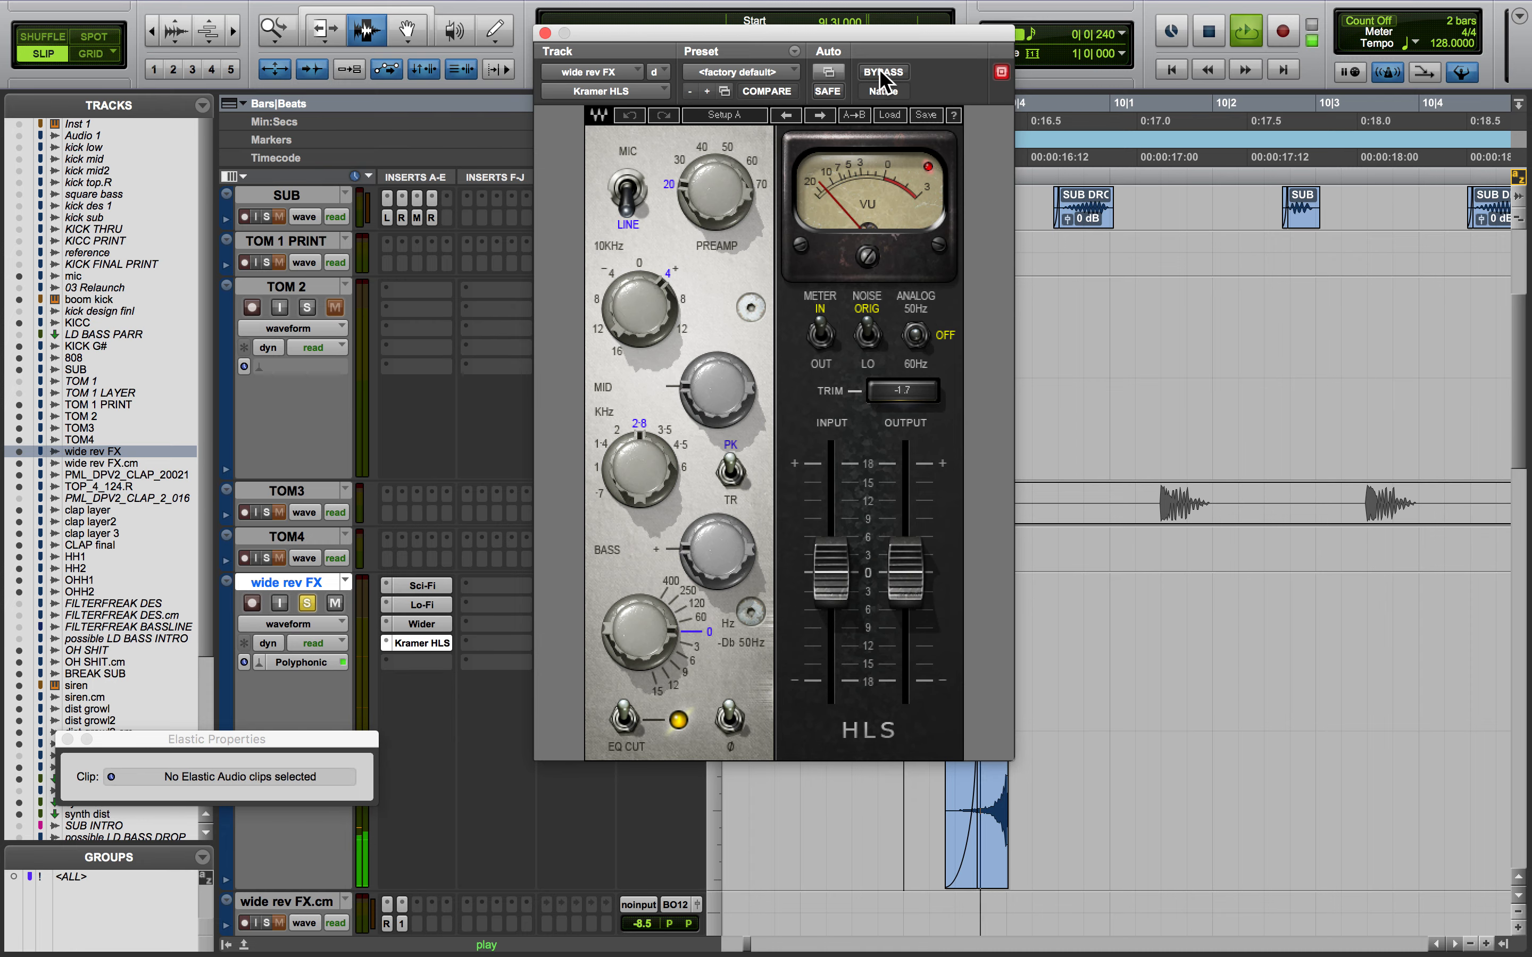
click(544, 33)
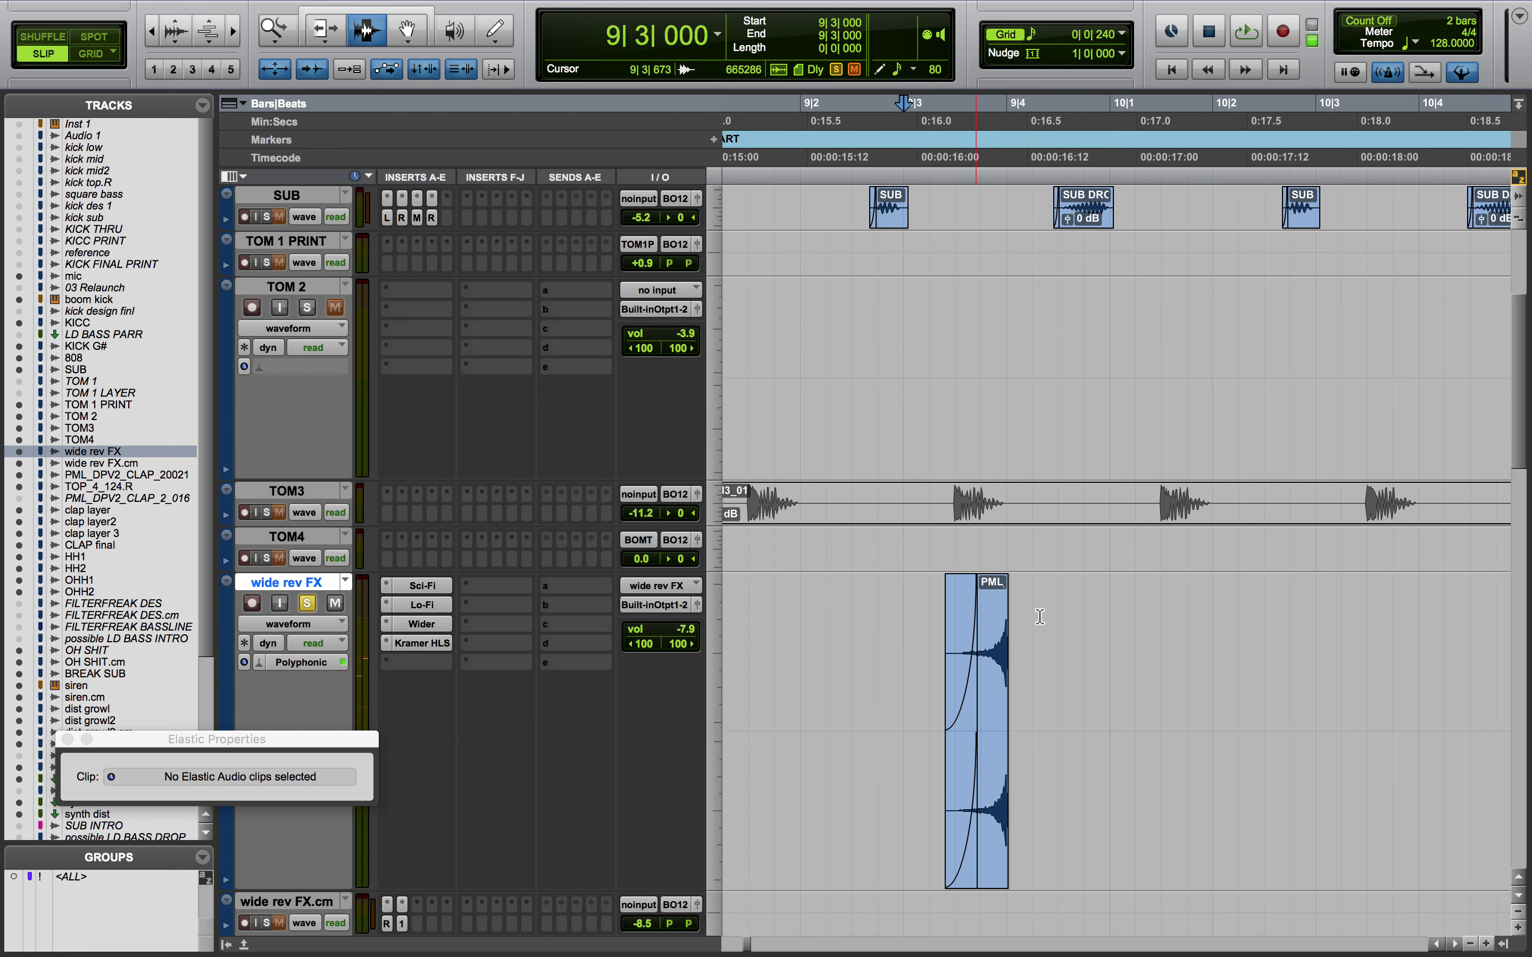
Unsolo the wide rev FX track, then hide it and make it inactive
scroll(1068, 642, down, 5)
key(r)
key(r)
key(r)
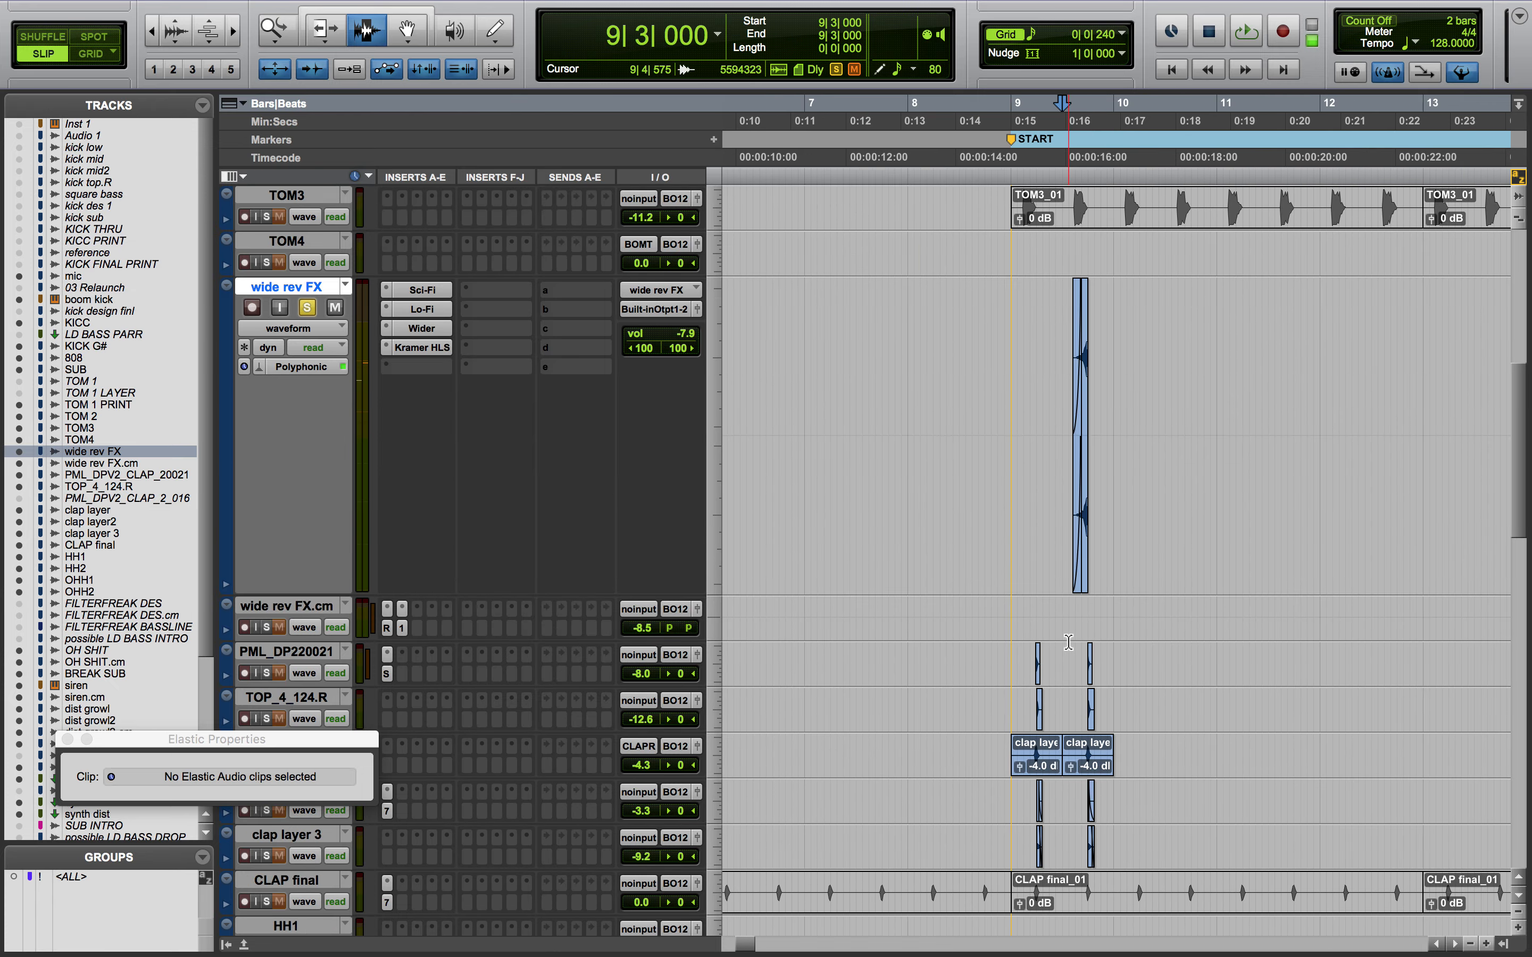
click(307, 306)
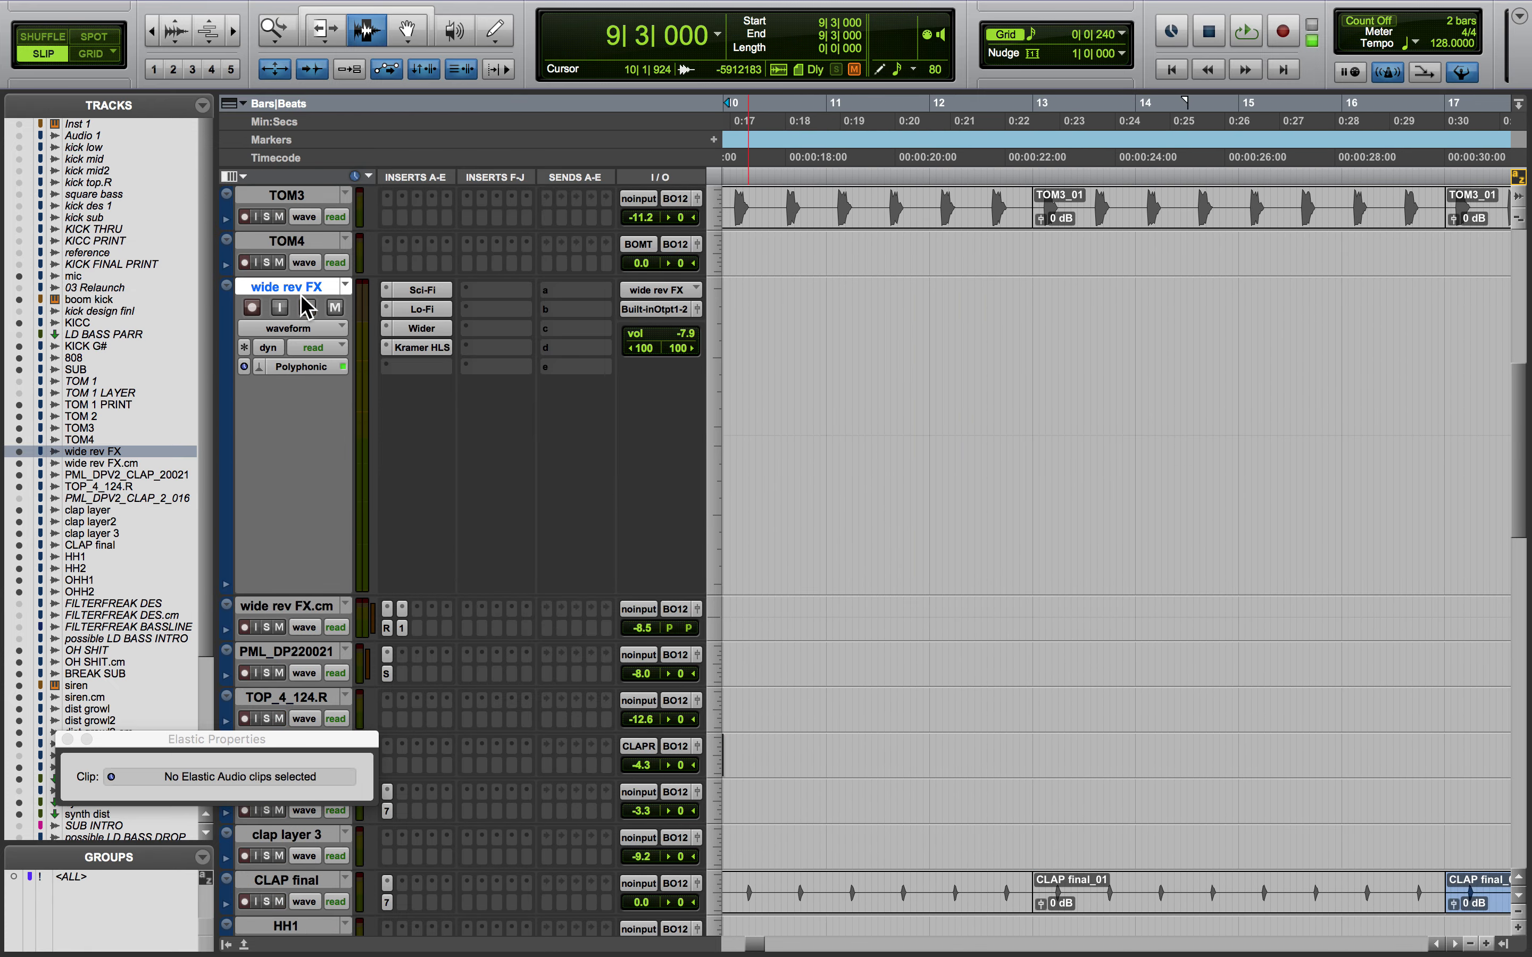
right_click(310, 294)
click(478, 403)
Solo the wide rev FX.cm track, play it from 56|4|923 and enlarge its track height
scroll(1014, 463, up, 4)
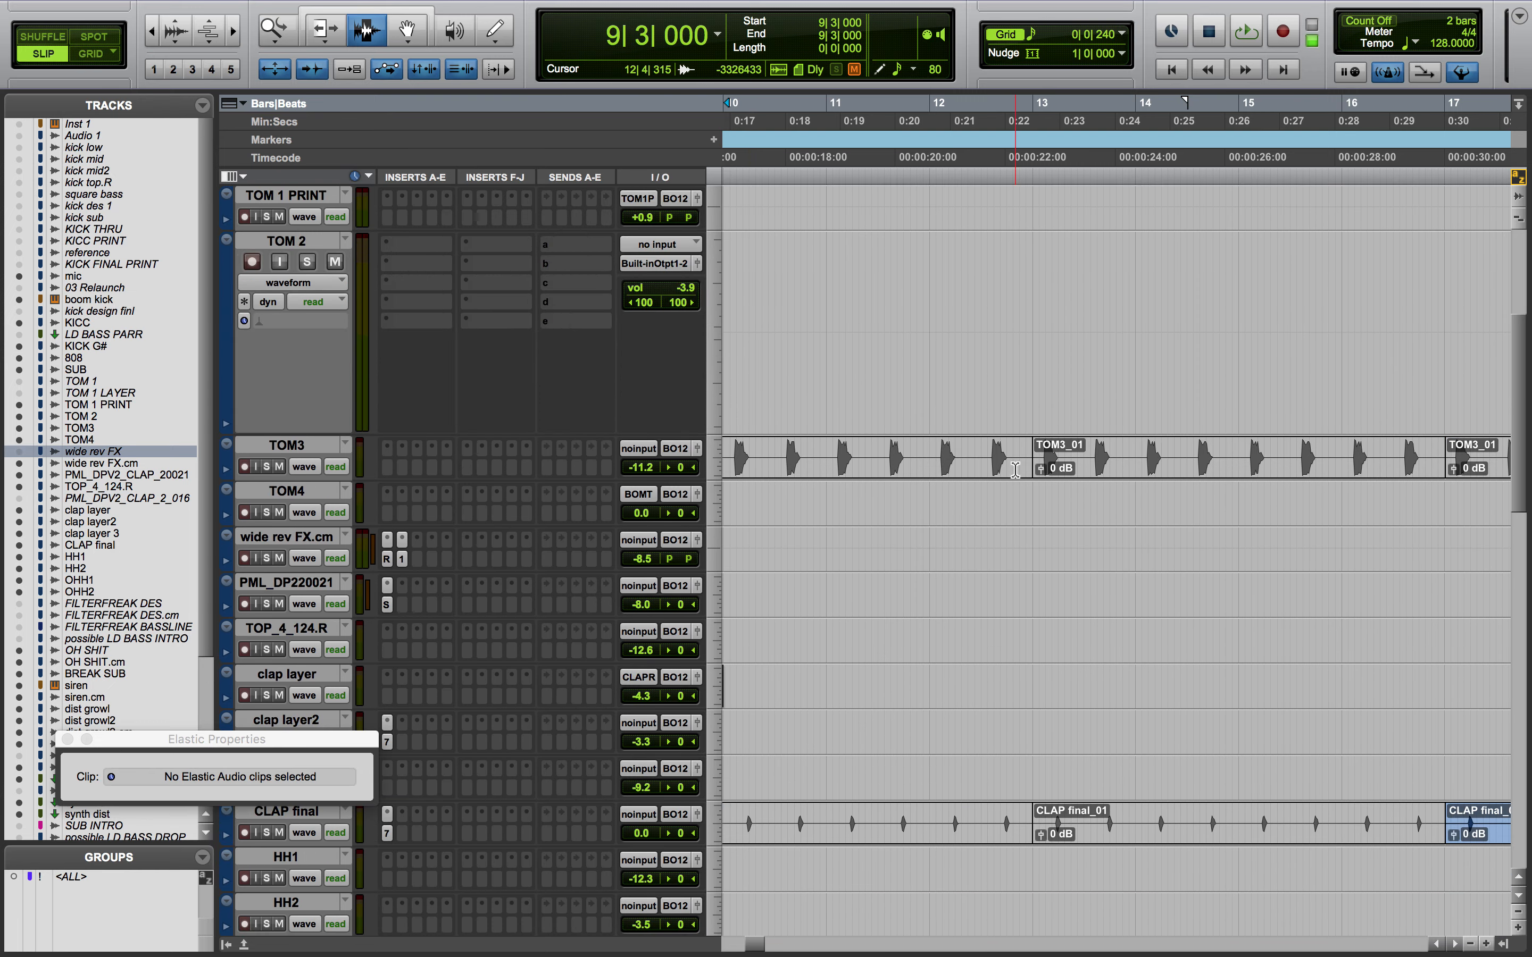
scroll(1029, 560, right, 15)
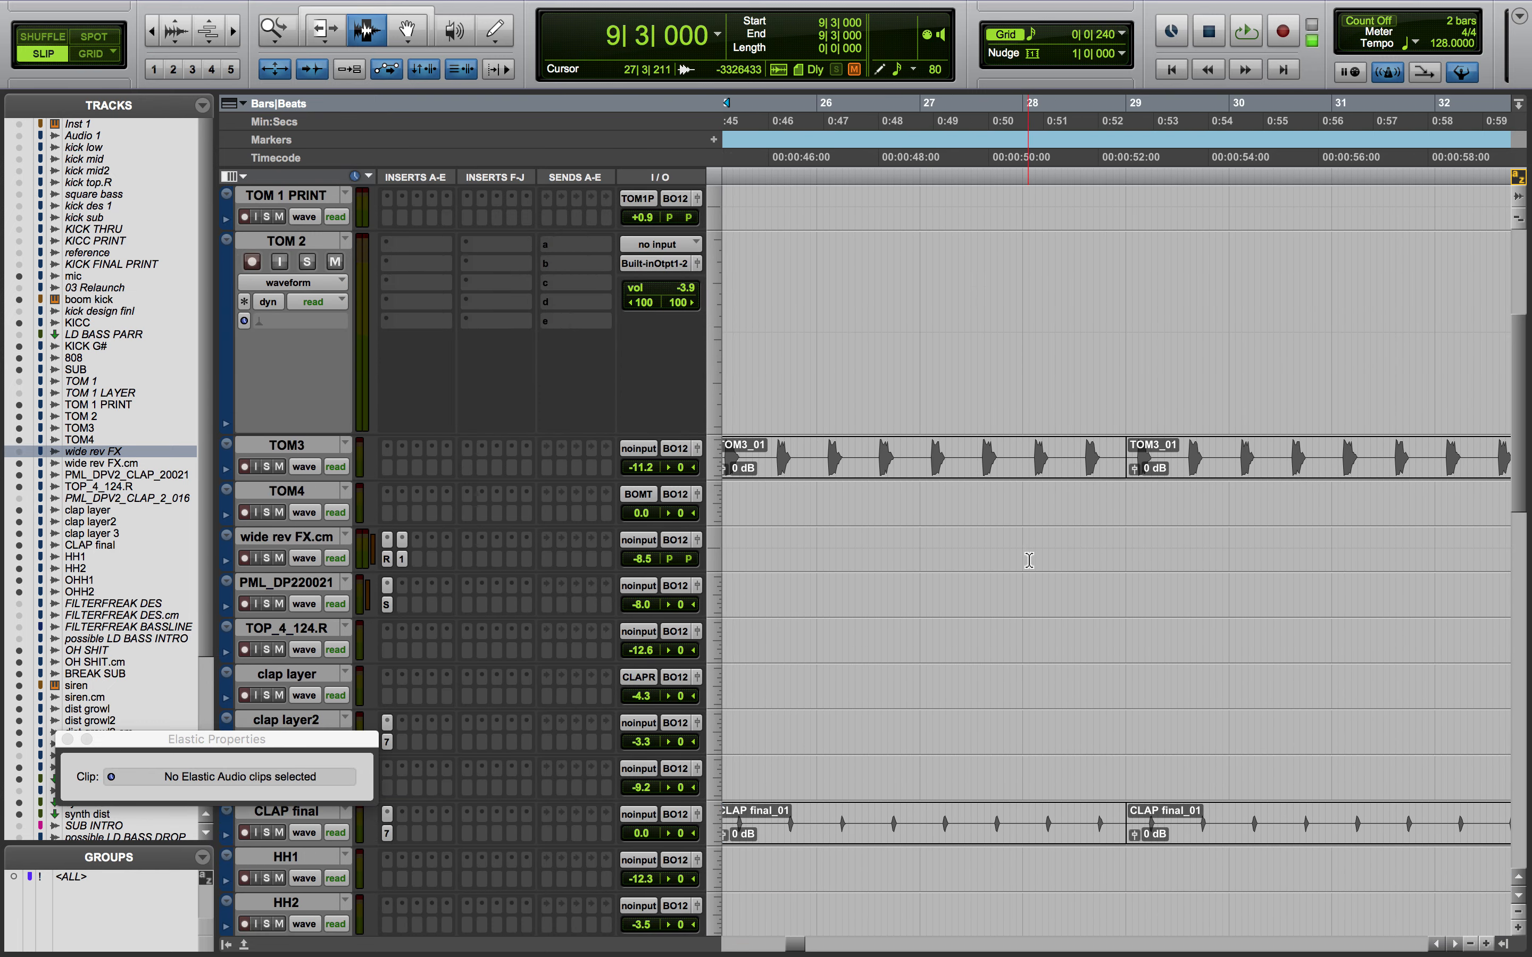
scroll(1030, 560, down, 2)
scroll(1029, 560, up, 2)
scroll(1029, 560, right, 14)
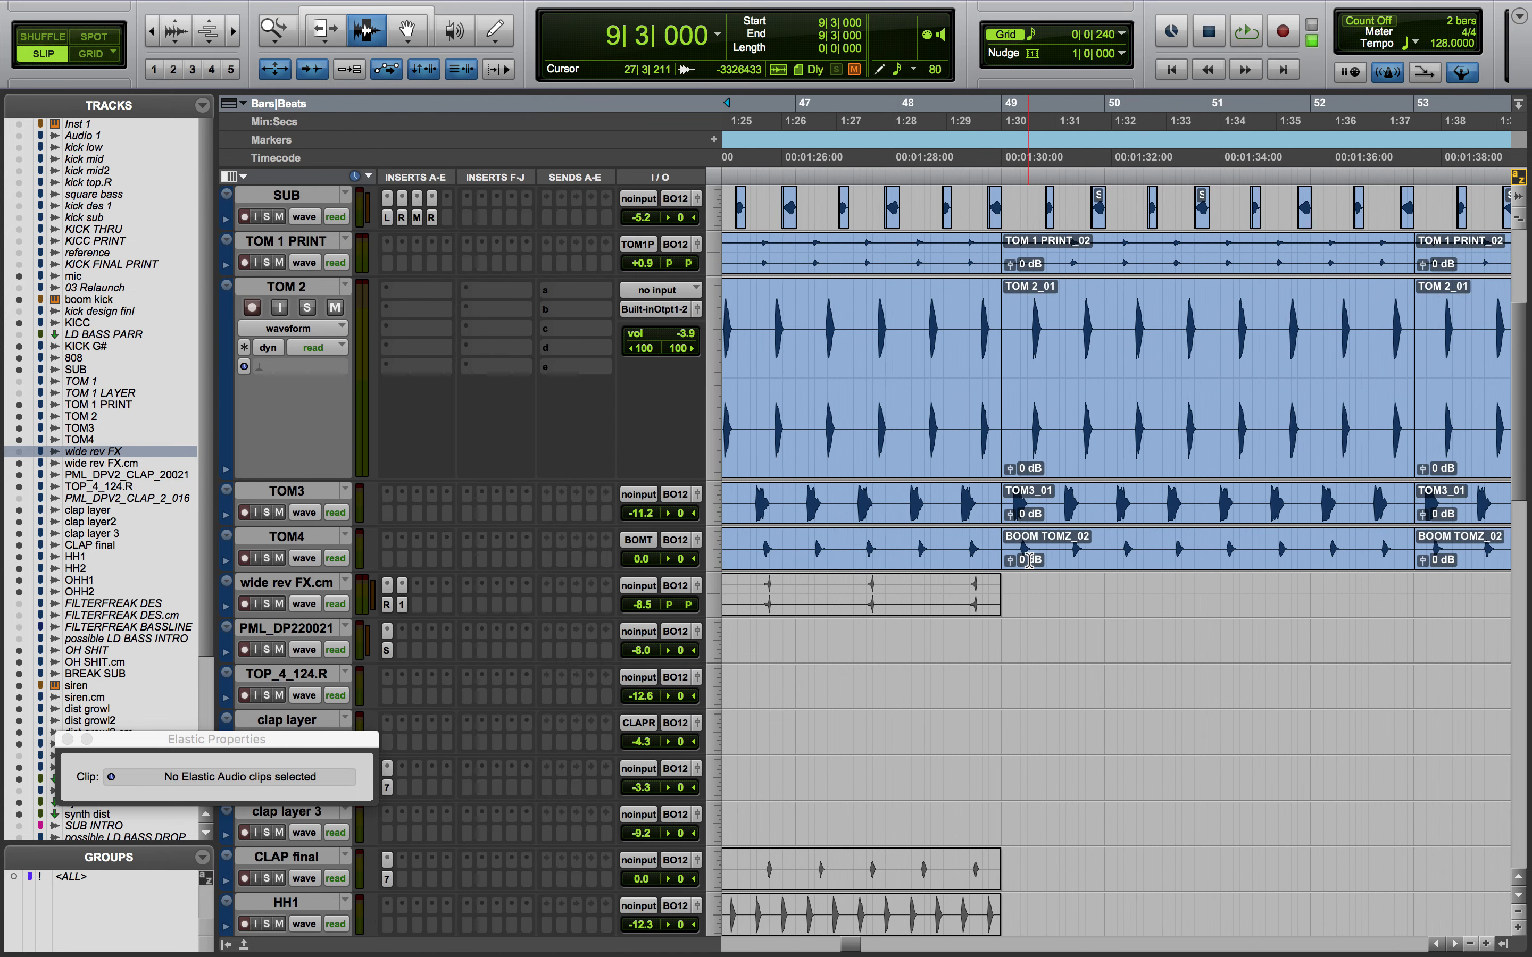
click(988, 553)
click(266, 558)
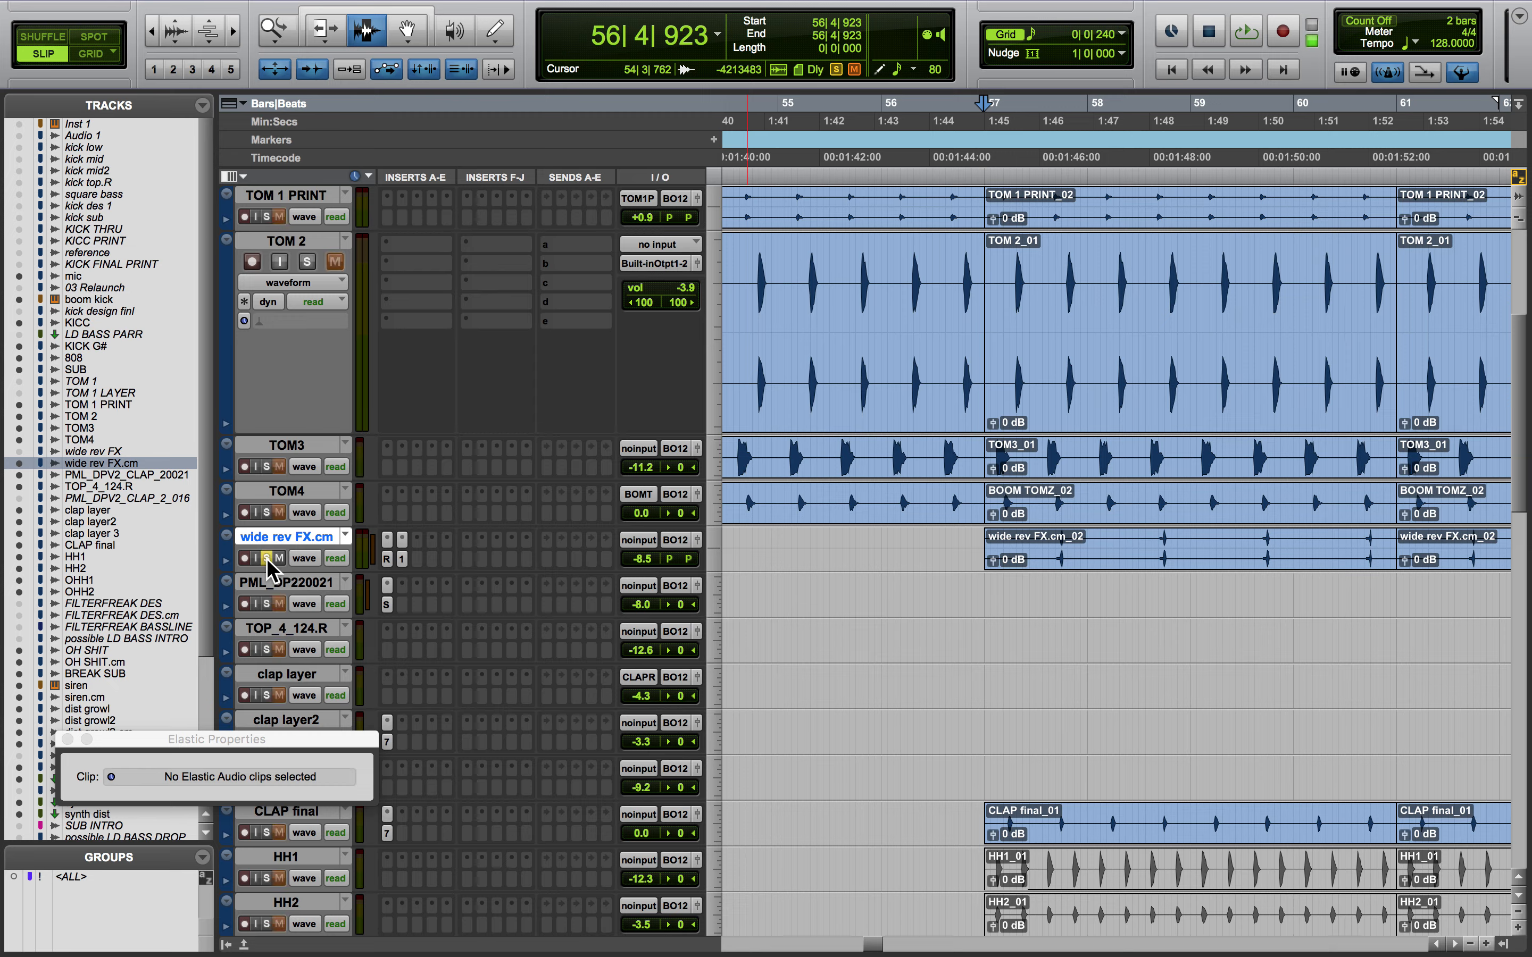
key(space)
click(716, 570)
click(736, 608)
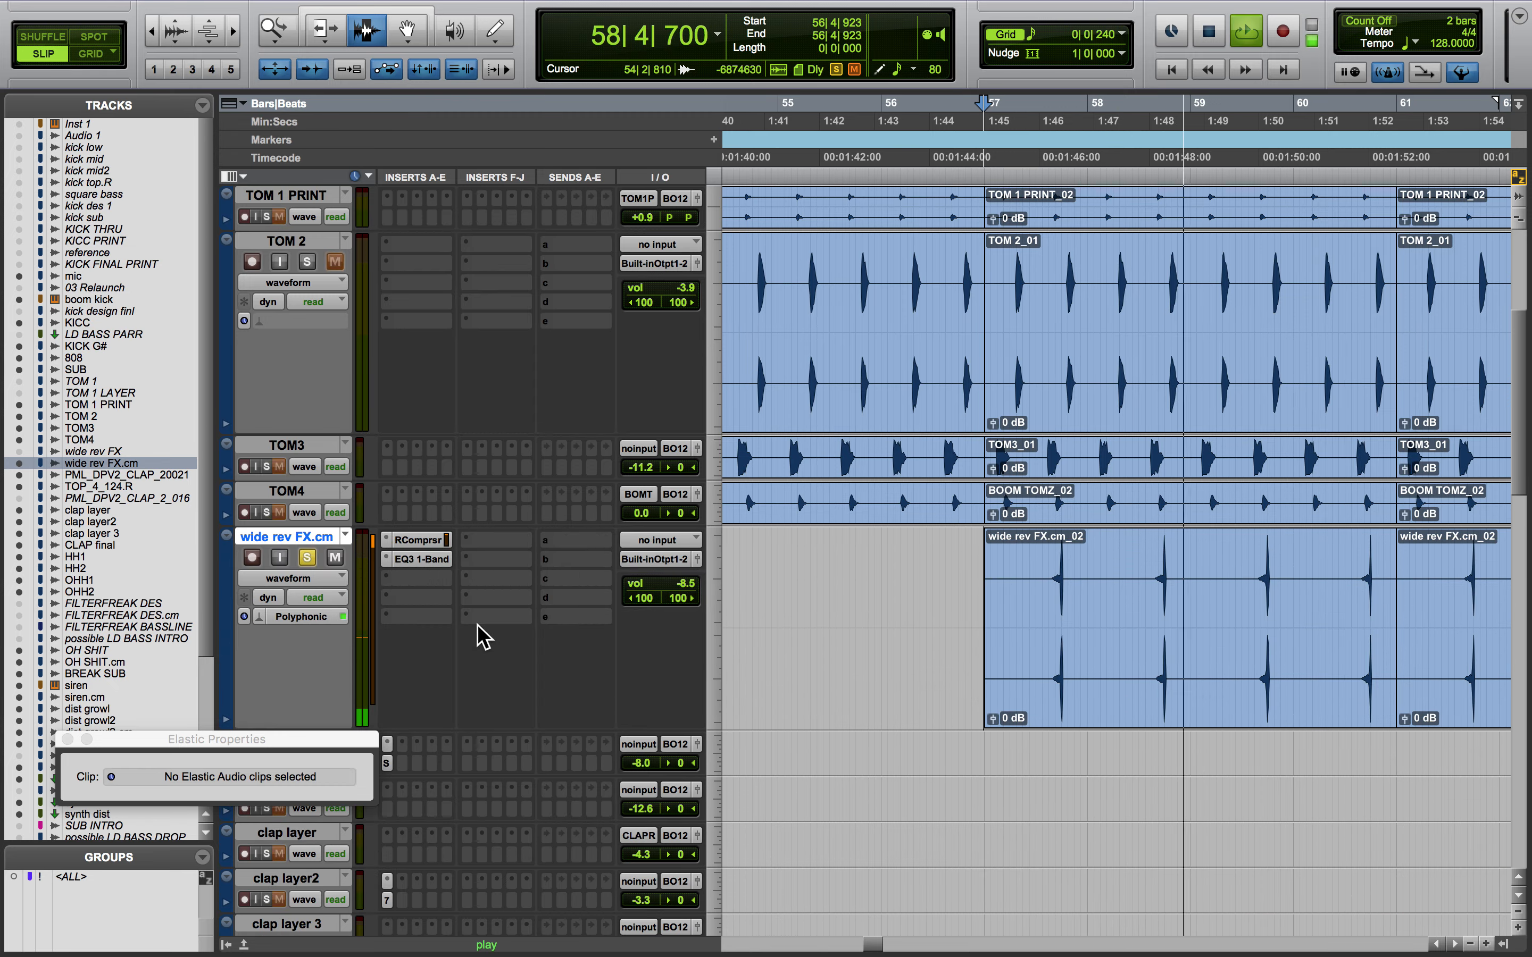
key(space)
Inspect the RCompressor and EQ3 1-Band settings on wide rev FX.cm, close the plug-in window and unsolo the track
click(419, 541)
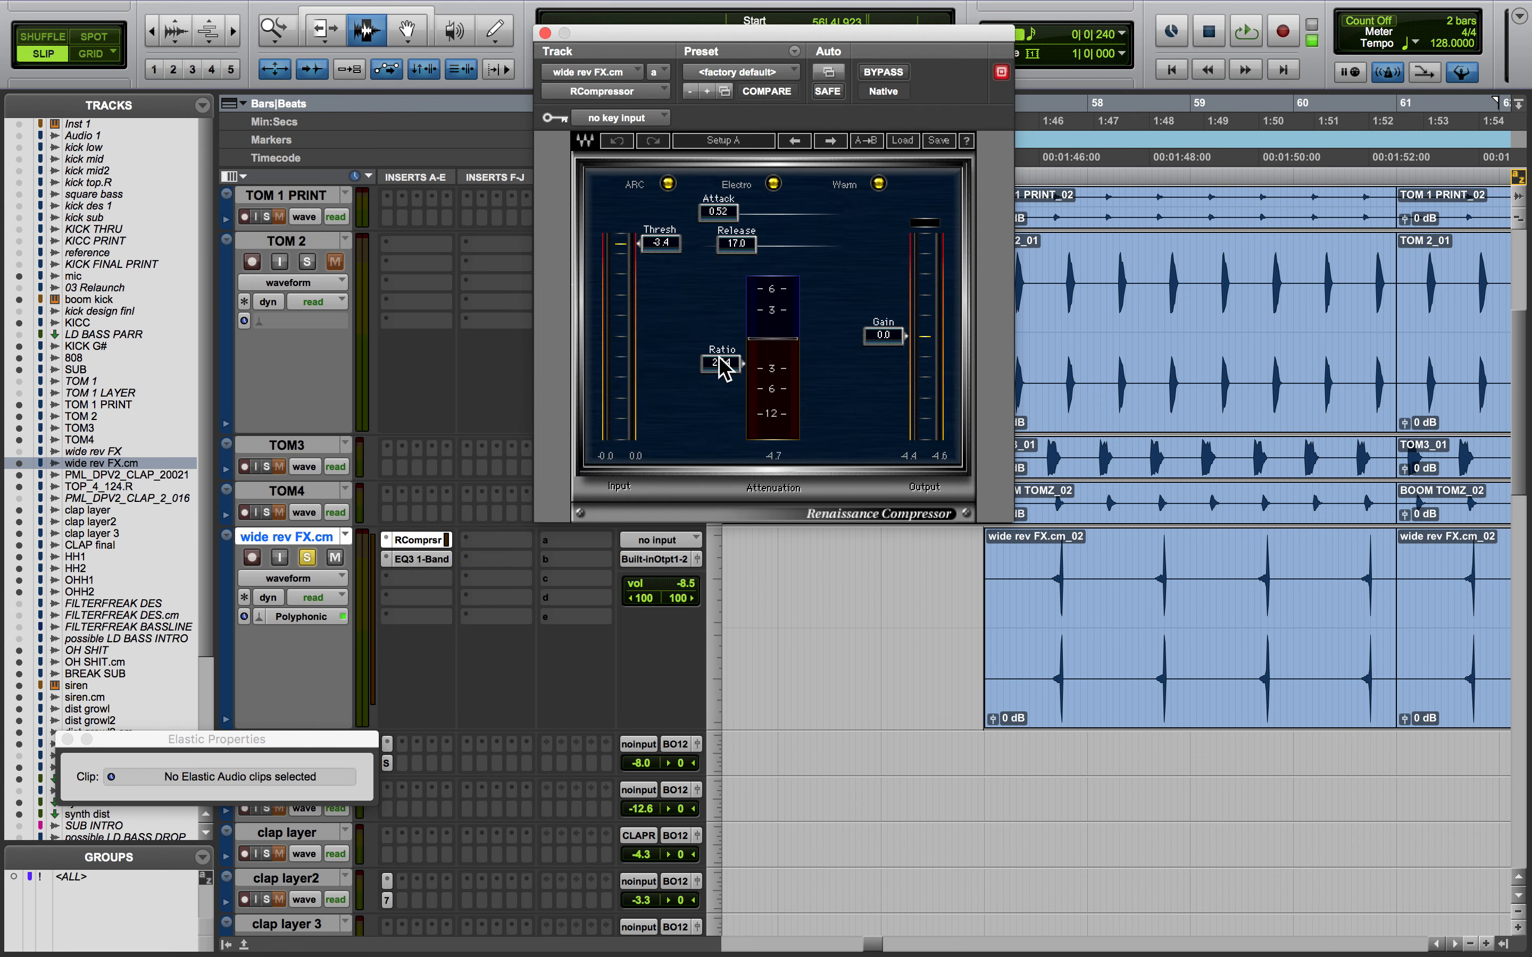
click(422, 559)
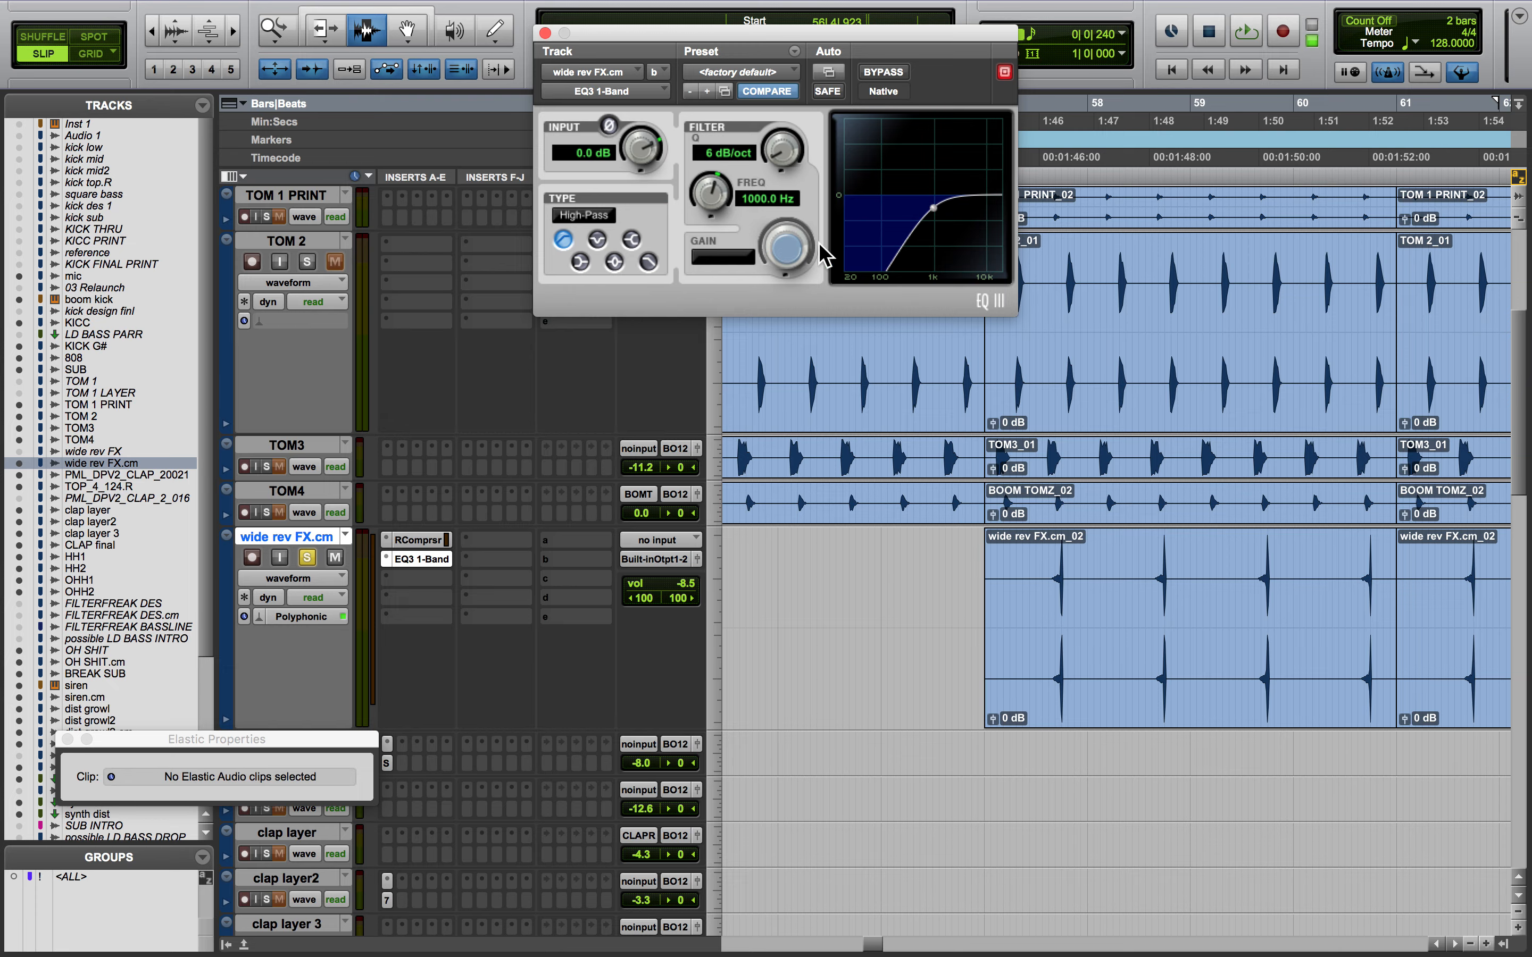
click(544, 33)
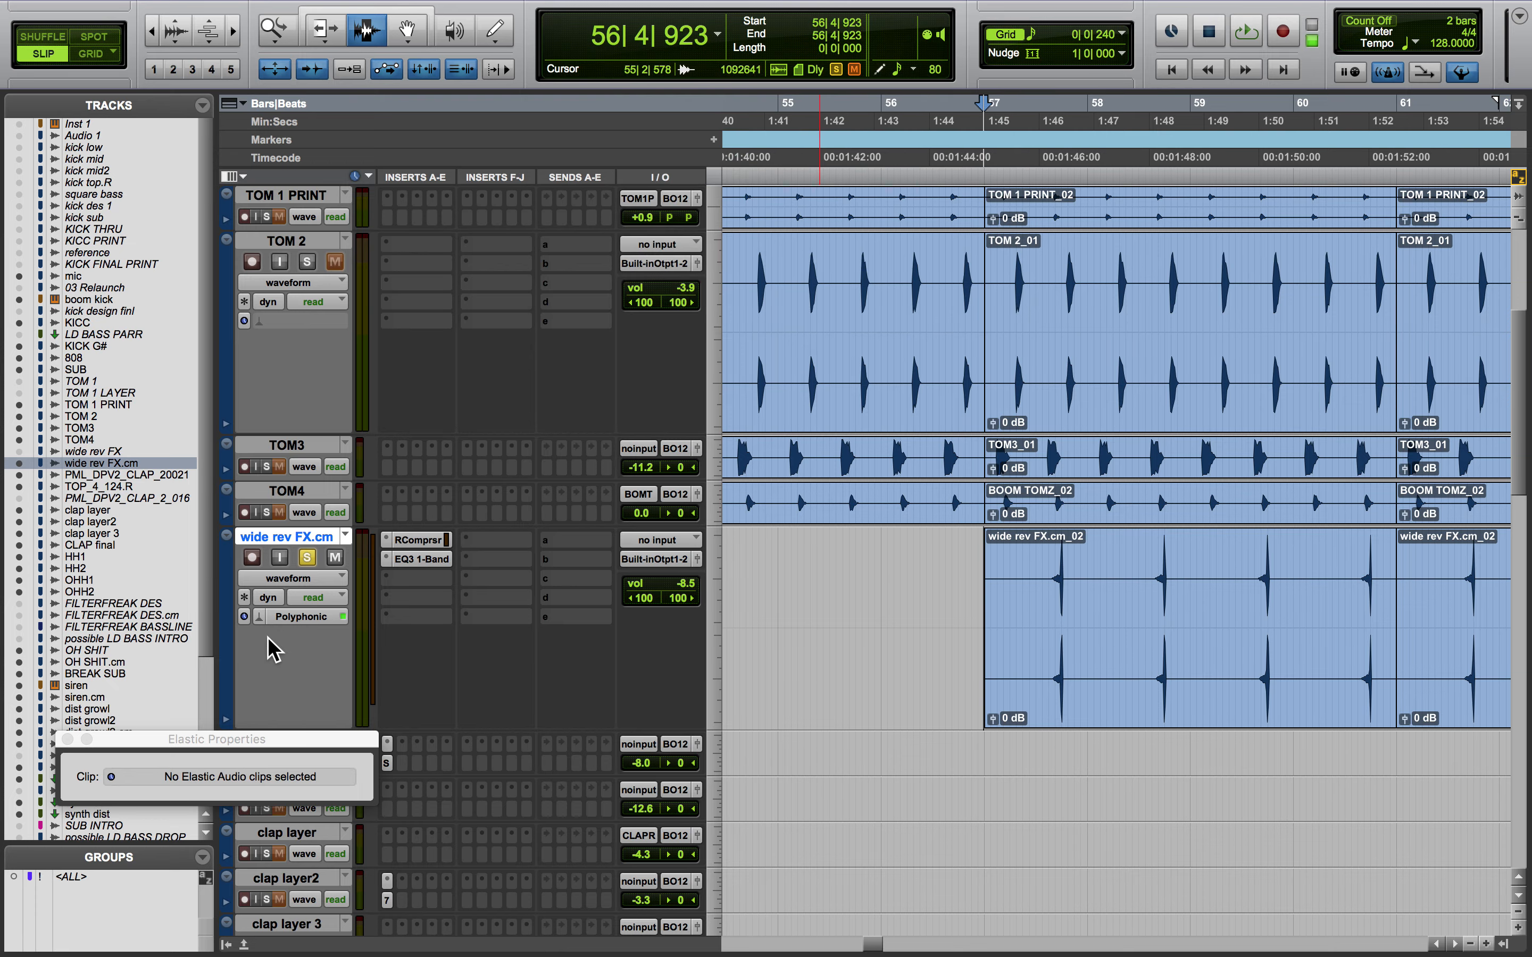
click(307, 557)
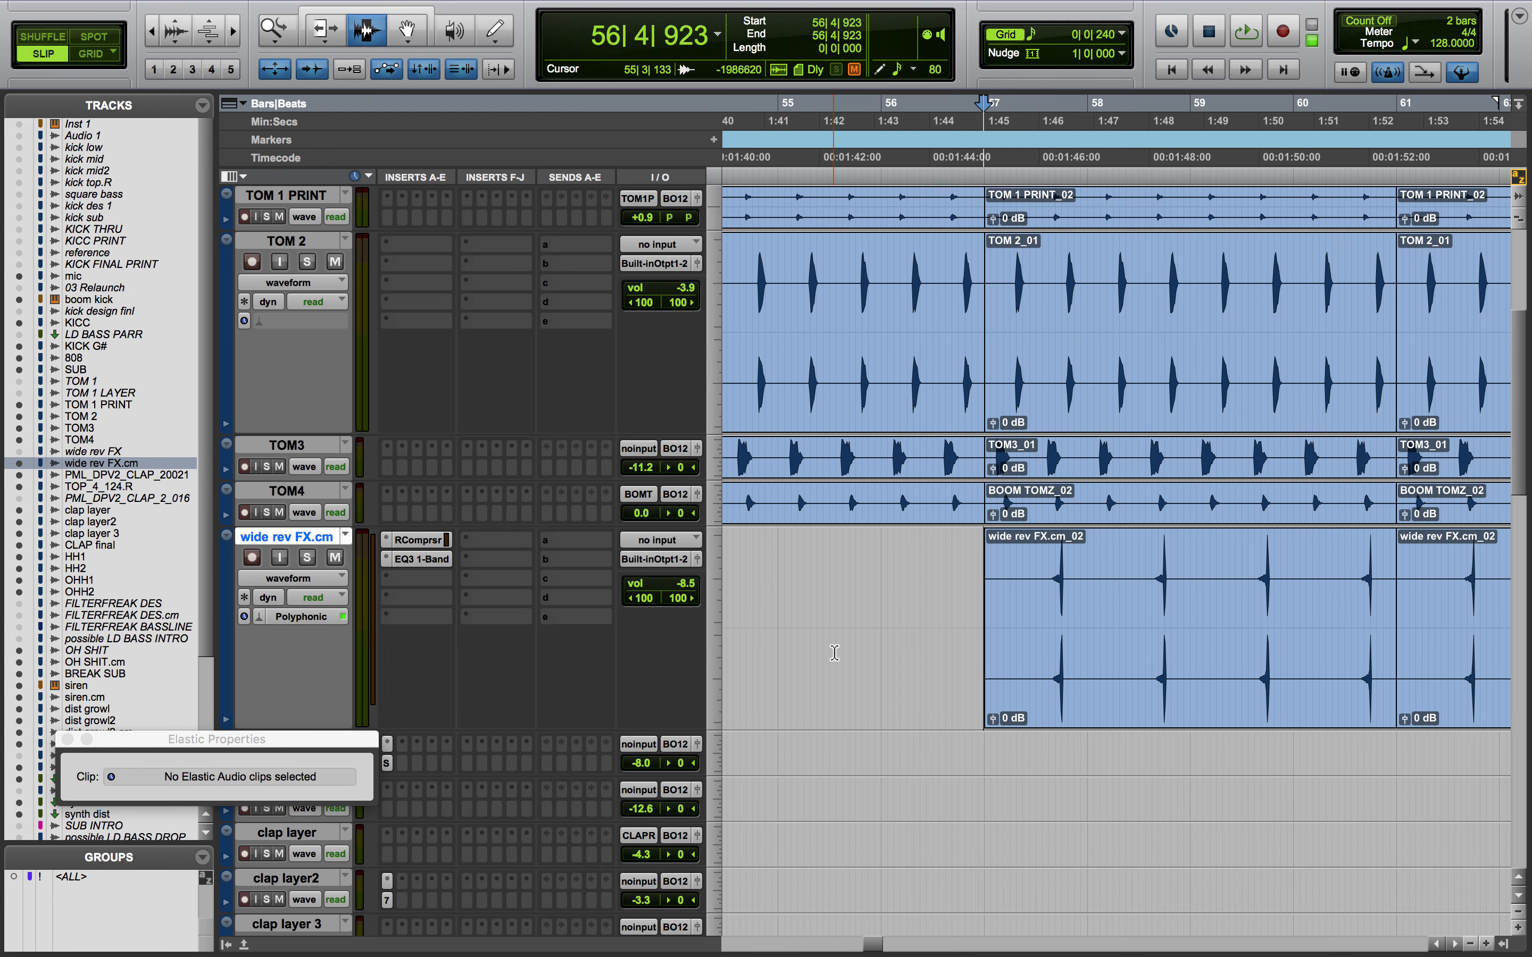
Locate the clap layer clips near bar 9, place the cursor at 9|3|346 on clap layer2 and view their waveforms up close
scroll(835, 652, down, 5)
scroll(835, 652, right, 1)
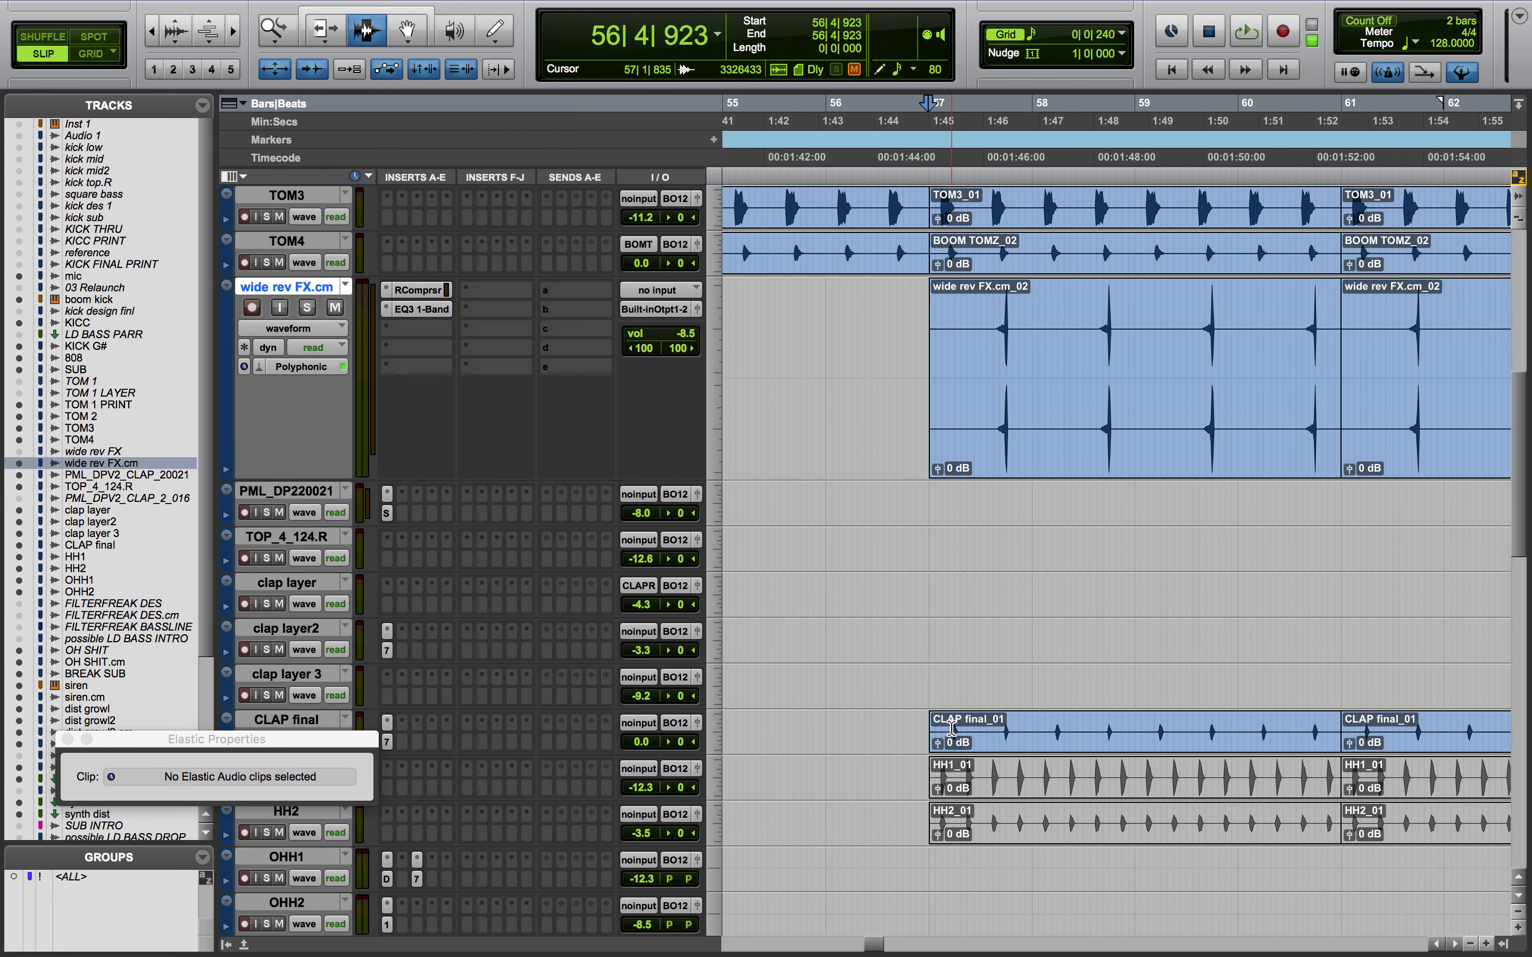
scroll(1035, 735, down, 2)
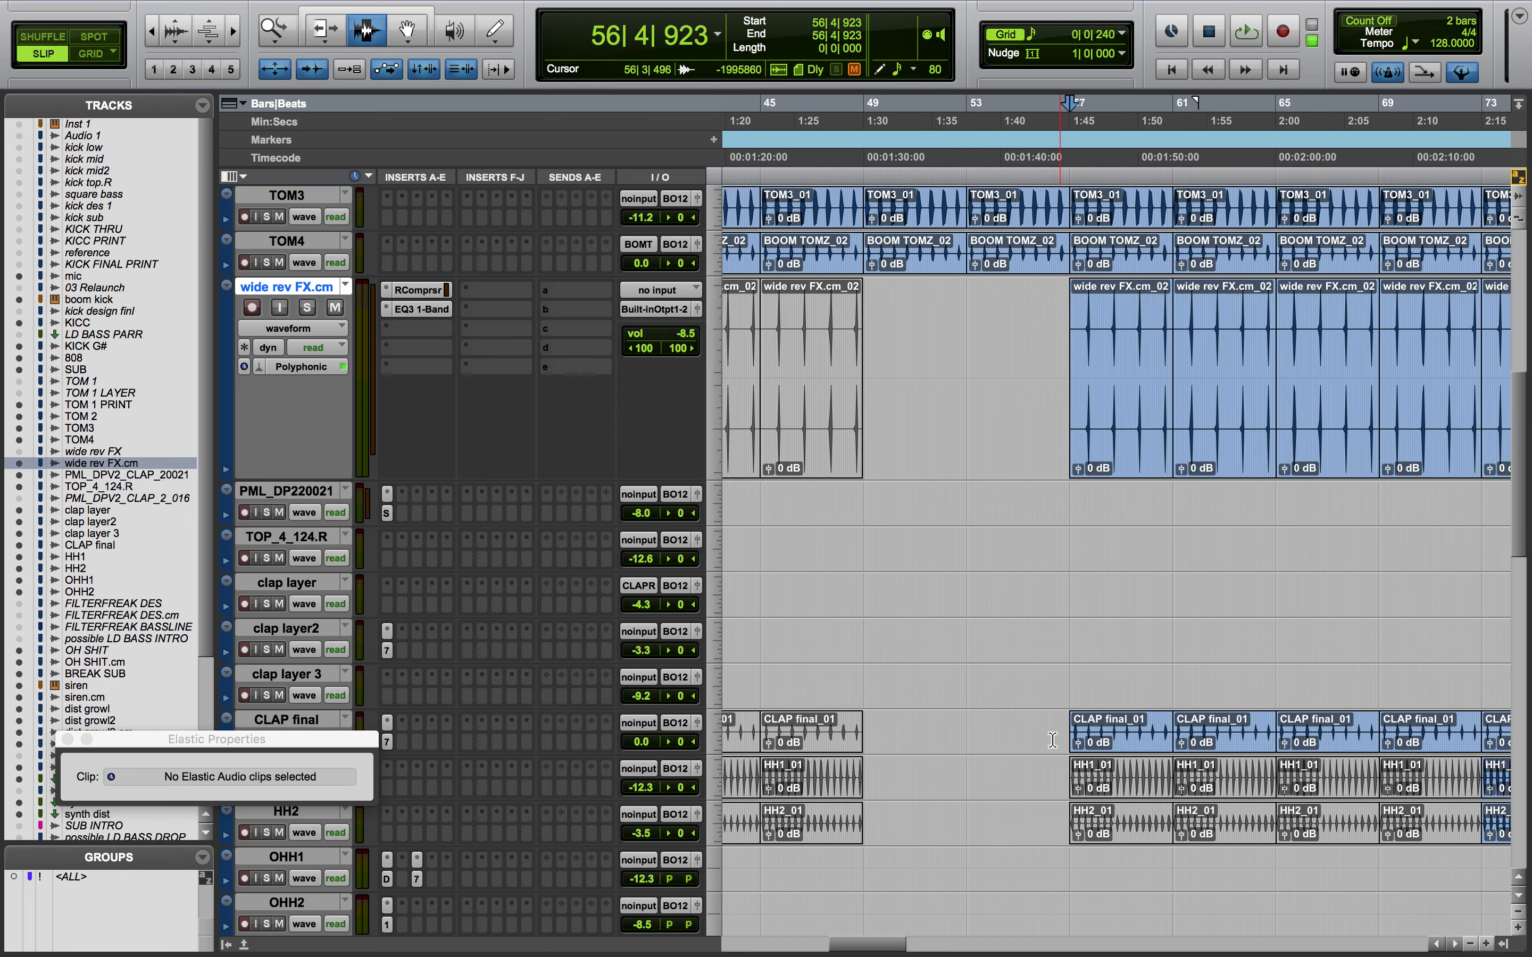
scroll(1040, 738, left, 10)
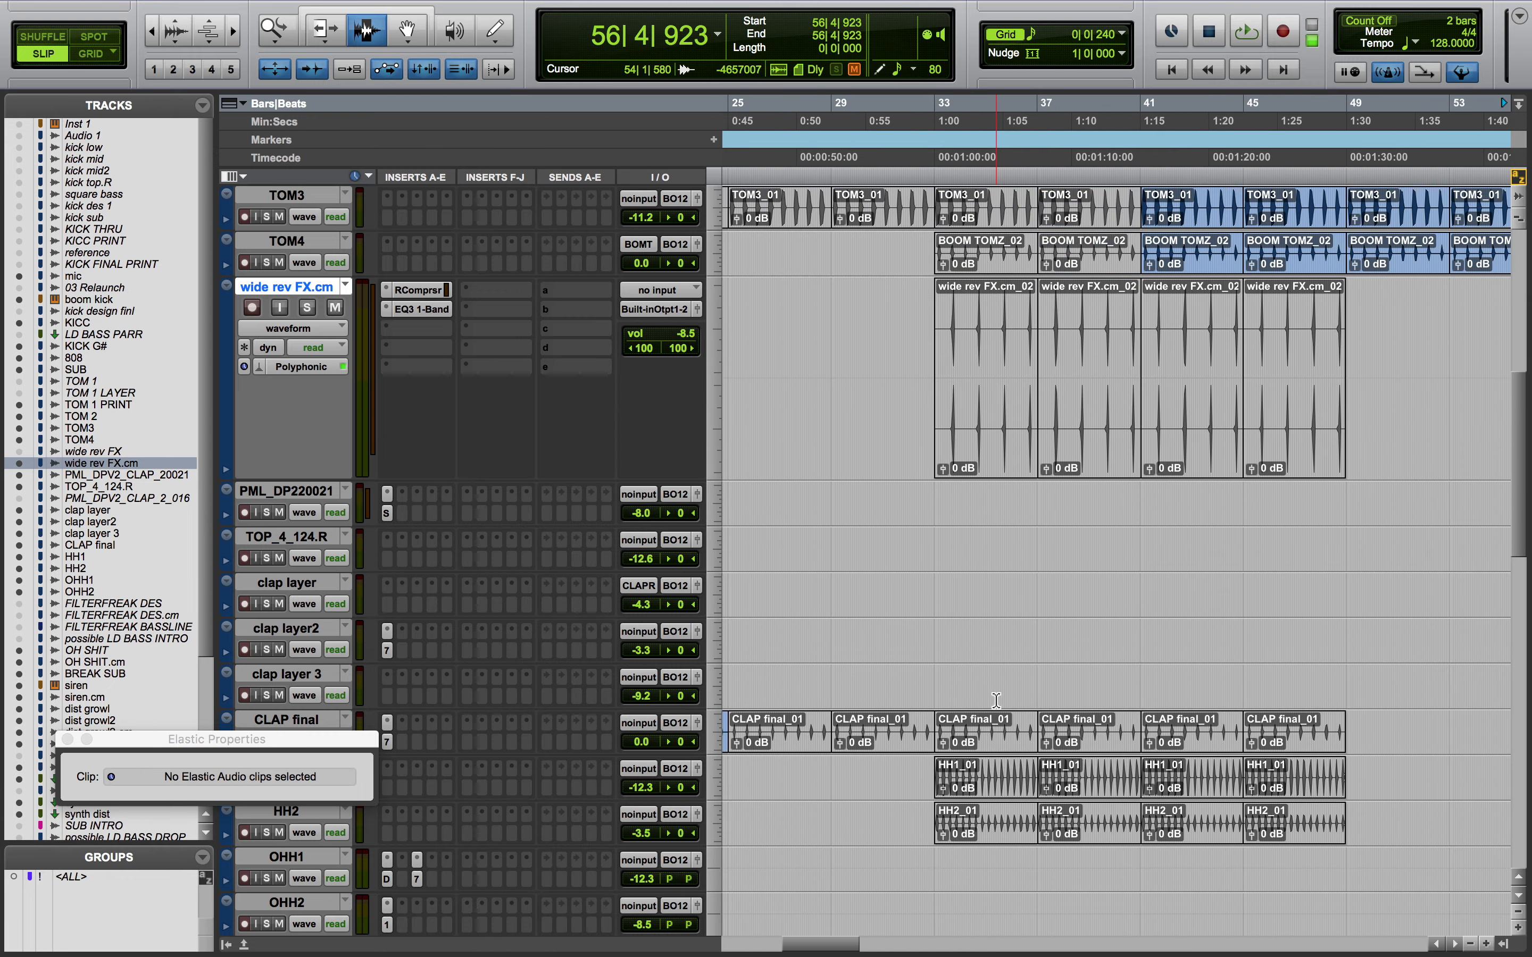
scroll(995, 699, down, 1)
click(943, 595)
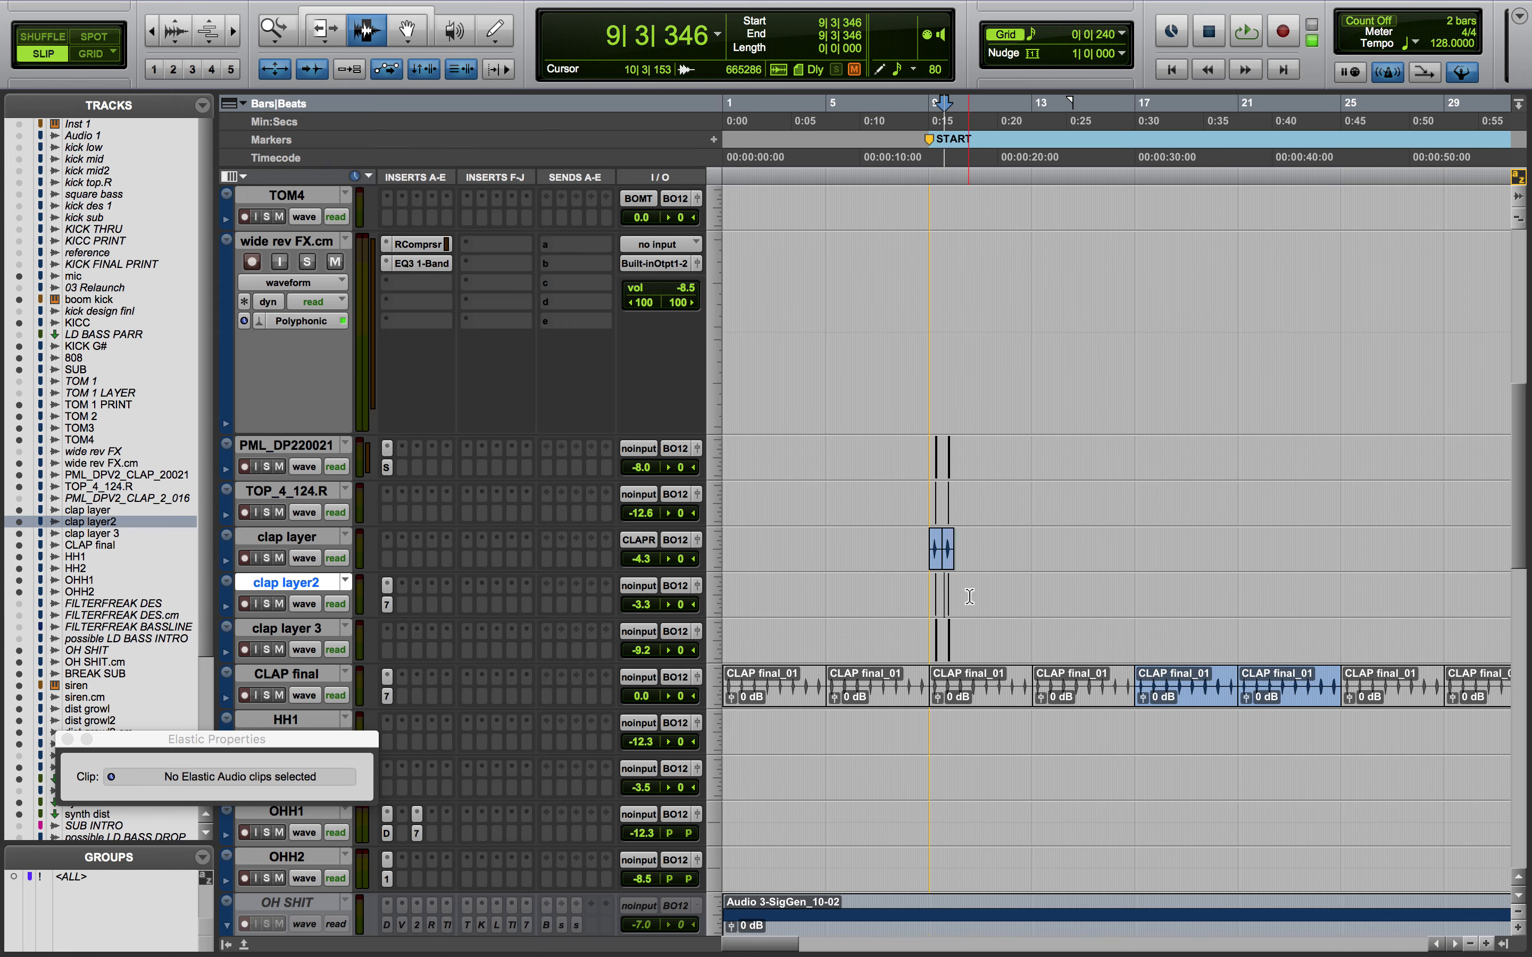
scroll(944, 595, up, 6)
scroll(973, 596, up, 4)
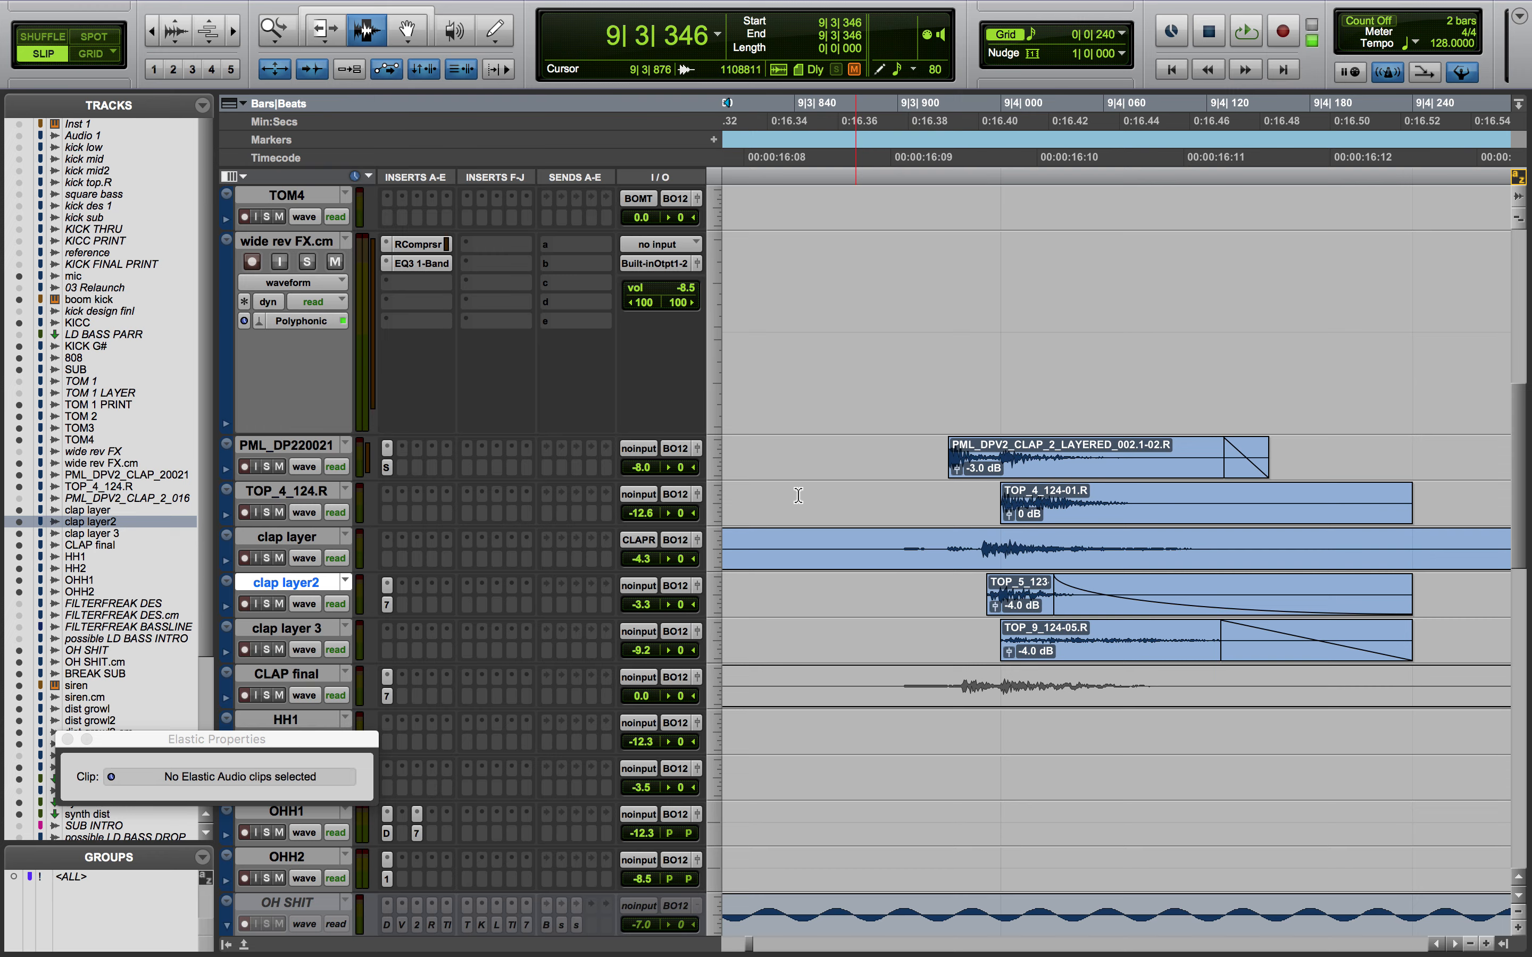
Enlarge the track heights of PML_DP220021, TOP_4_124.R, clap layer, clap layer2 and clap layer 3
drag(715, 479, 713, 607)
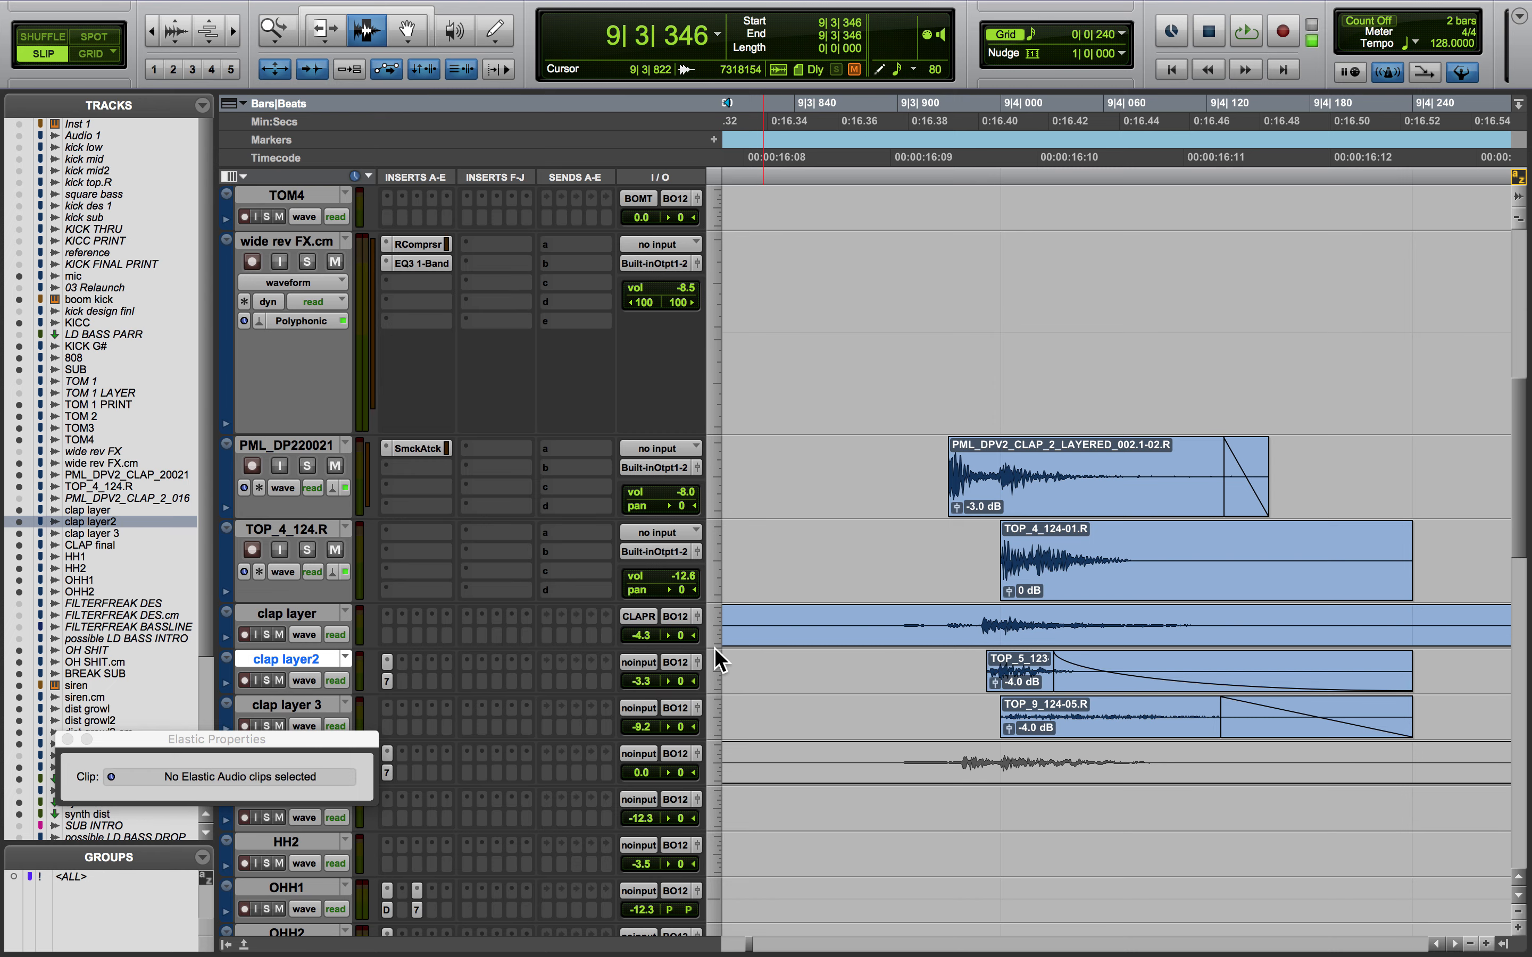
drag(716, 684, 717, 812)
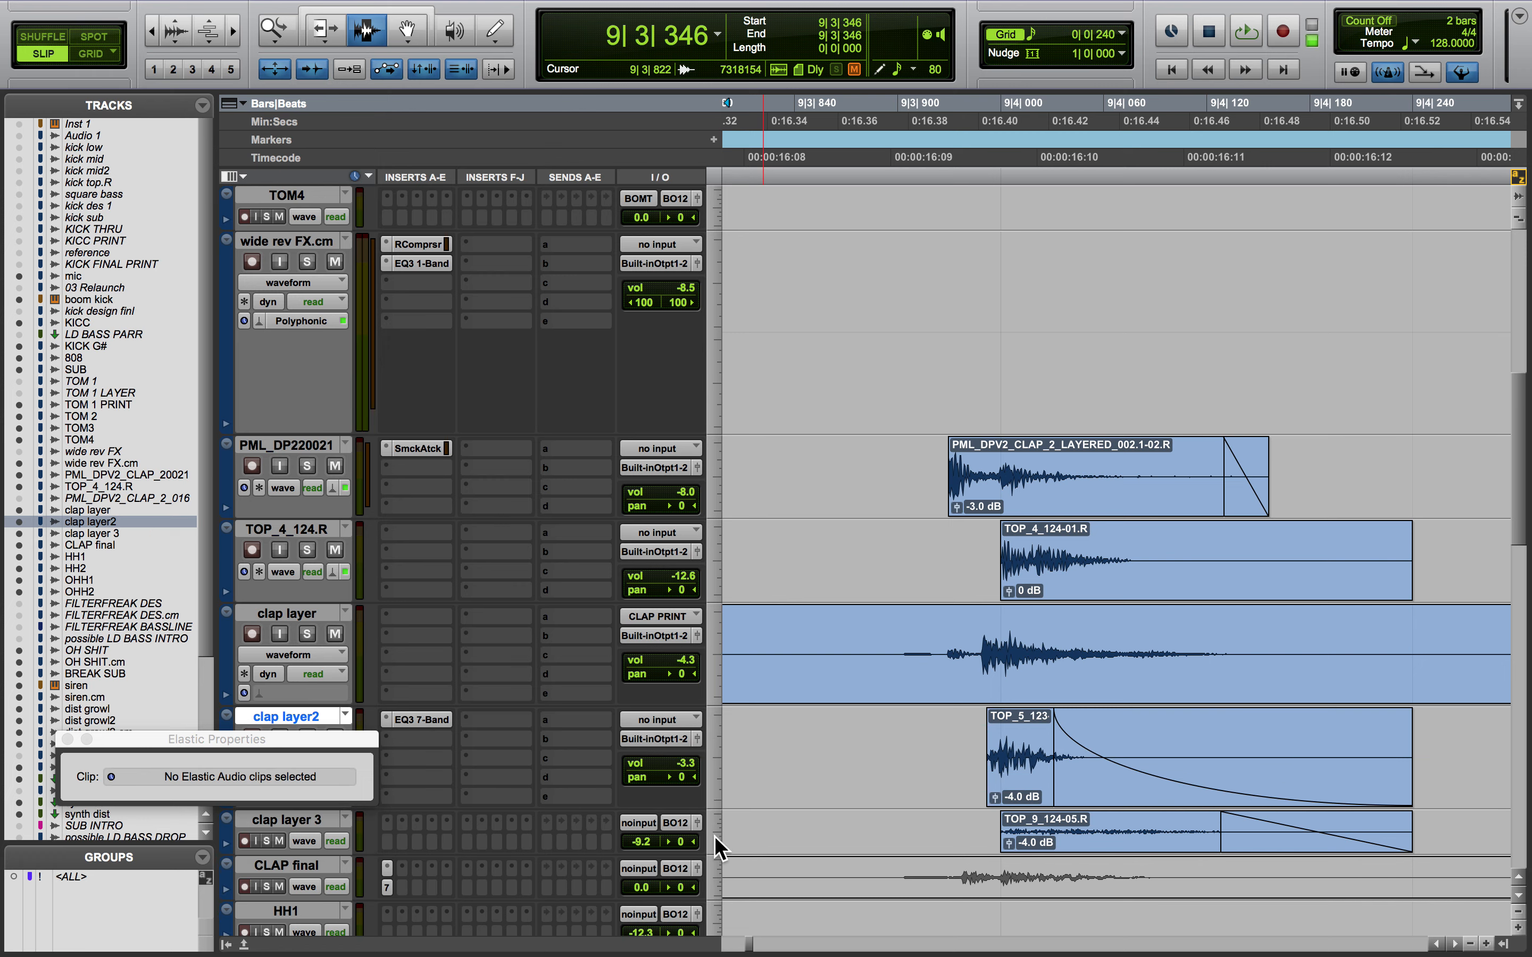
drag(717, 855, 719, 911)
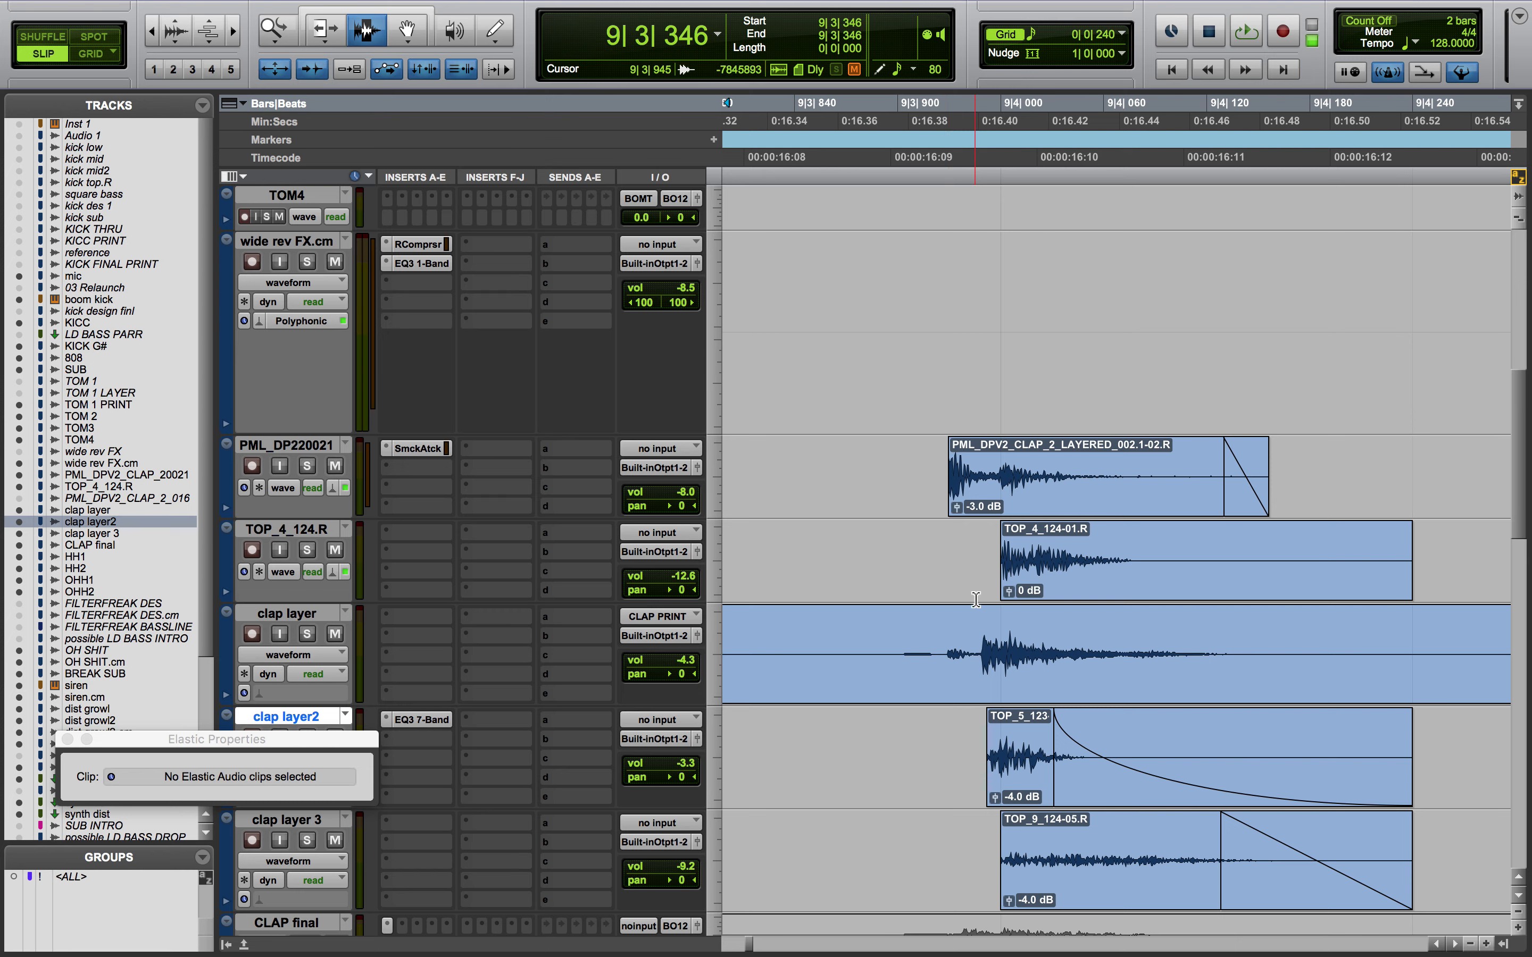
Compare the clap layers' attacks, highlighting 9|3|926 to 9|3|943 on clap layer and 9|3|928 to 9|3|944 on PML_DP220021
click(982, 667)
scroll(930, 668, up, 5)
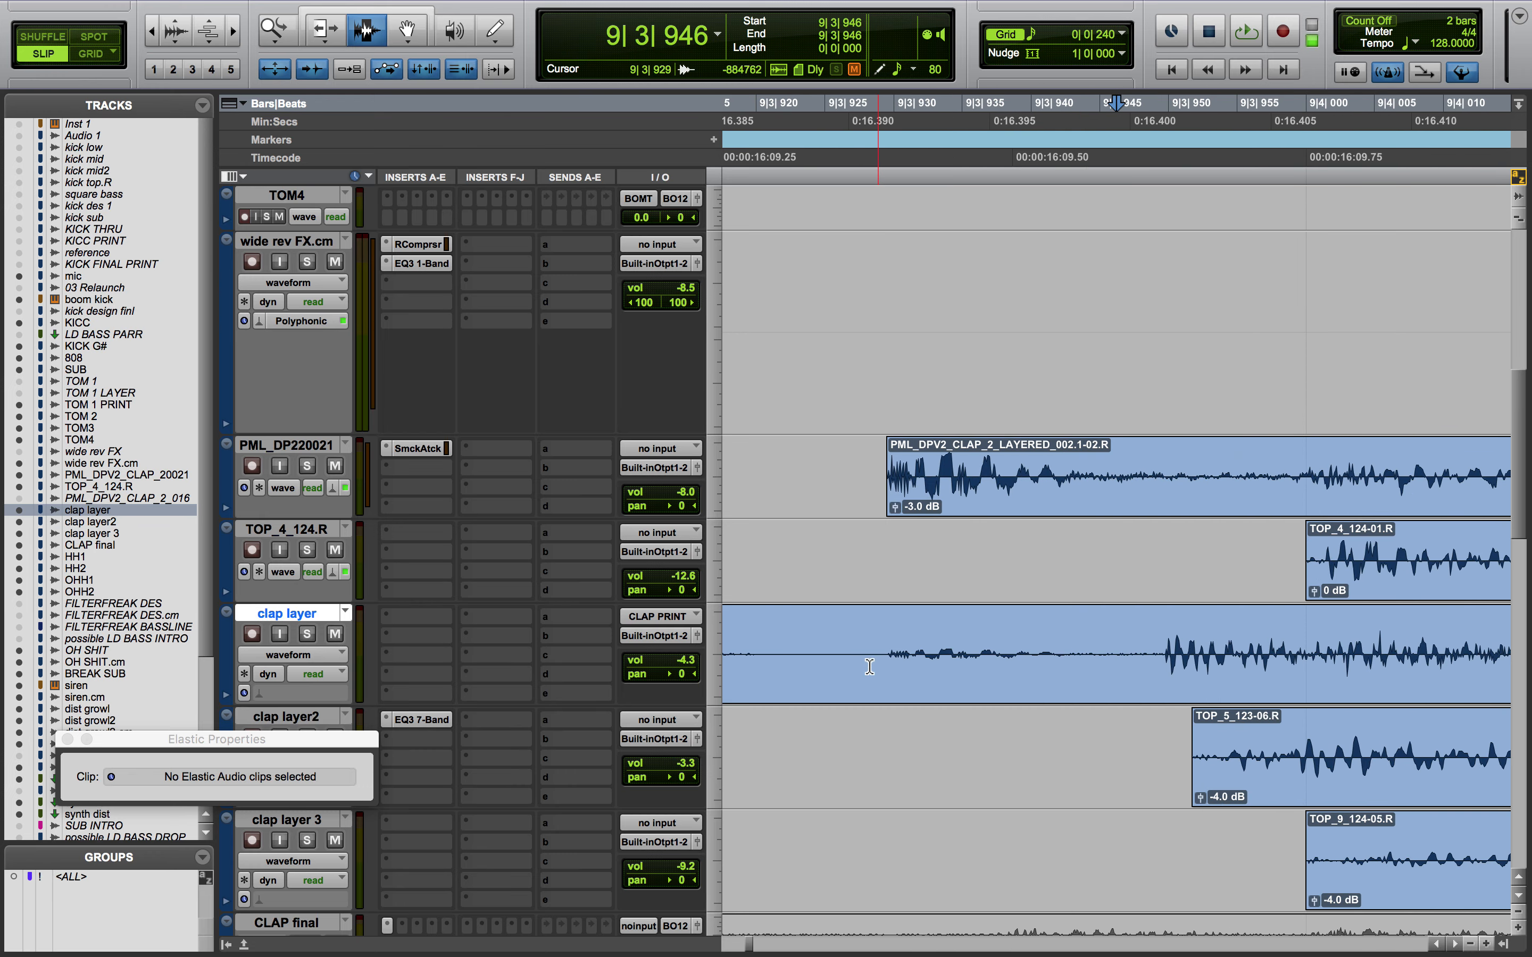
drag(885, 667, 1118, 676)
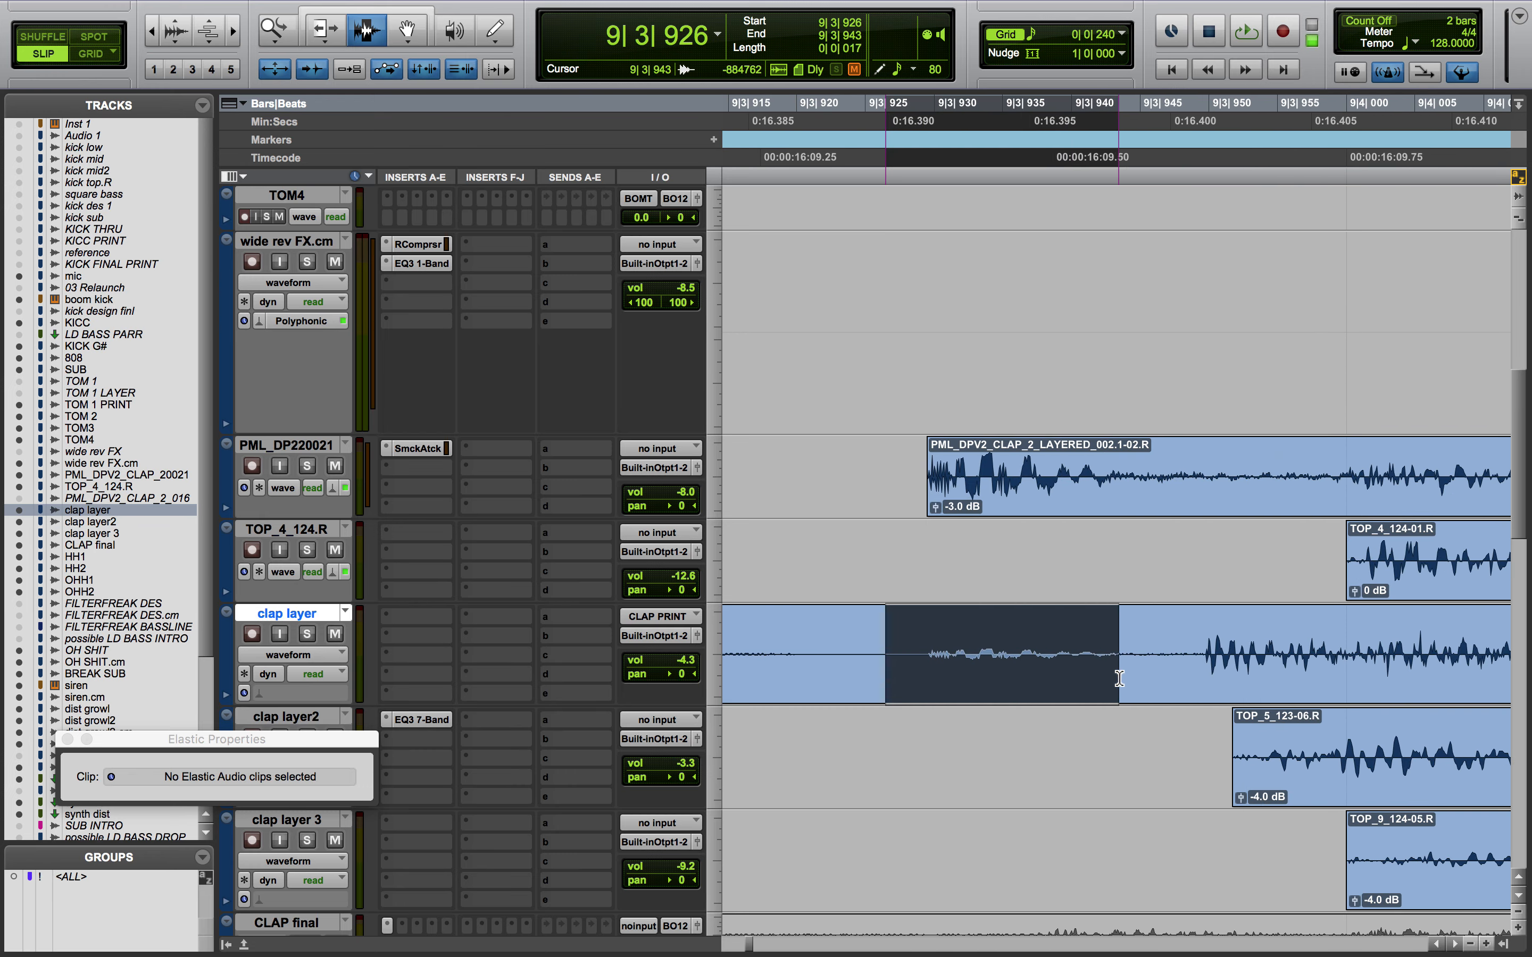
drag(901, 506, 1131, 503)
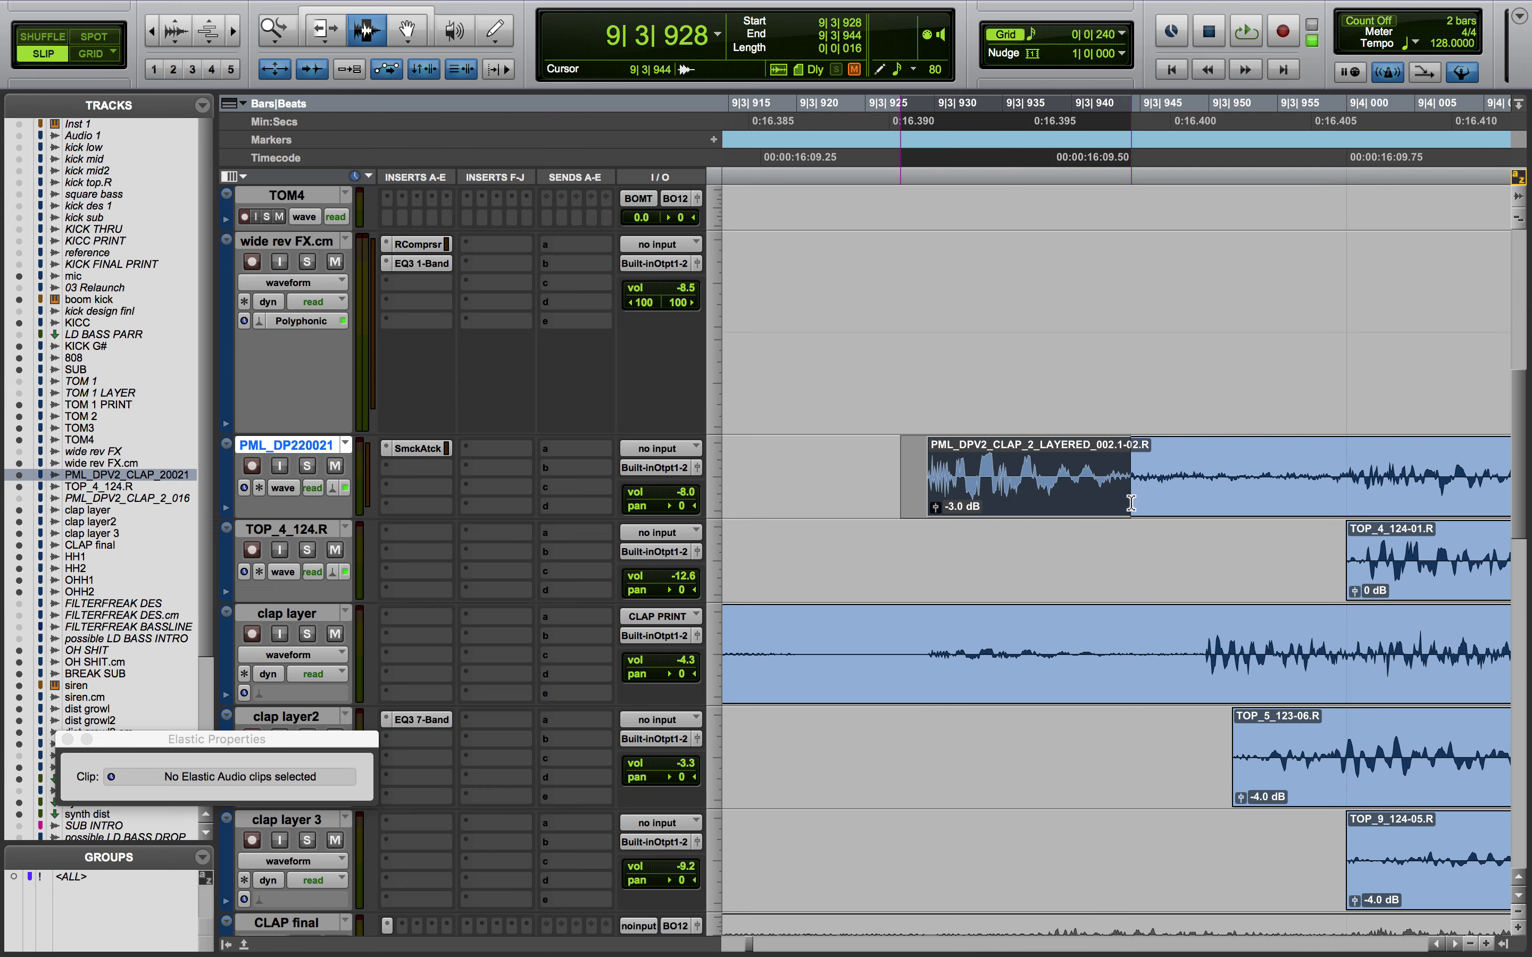
scroll(1152, 582, down, 2)
scroll(1186, 568, right, 5)
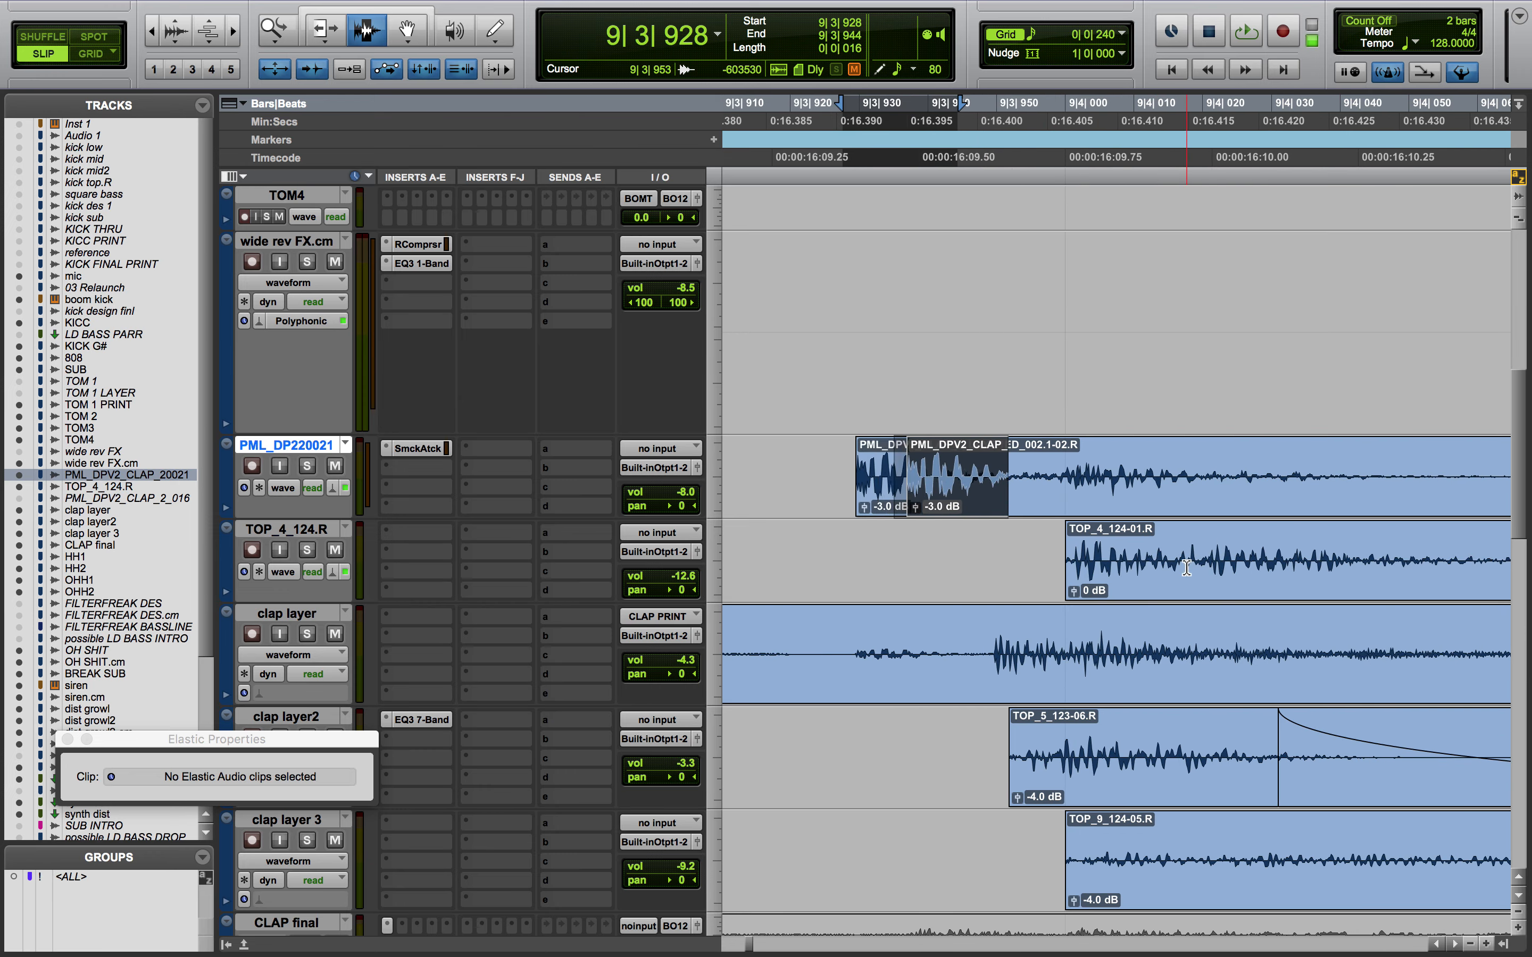
drag(1049, 485, 1135, 840)
click(873, 815)
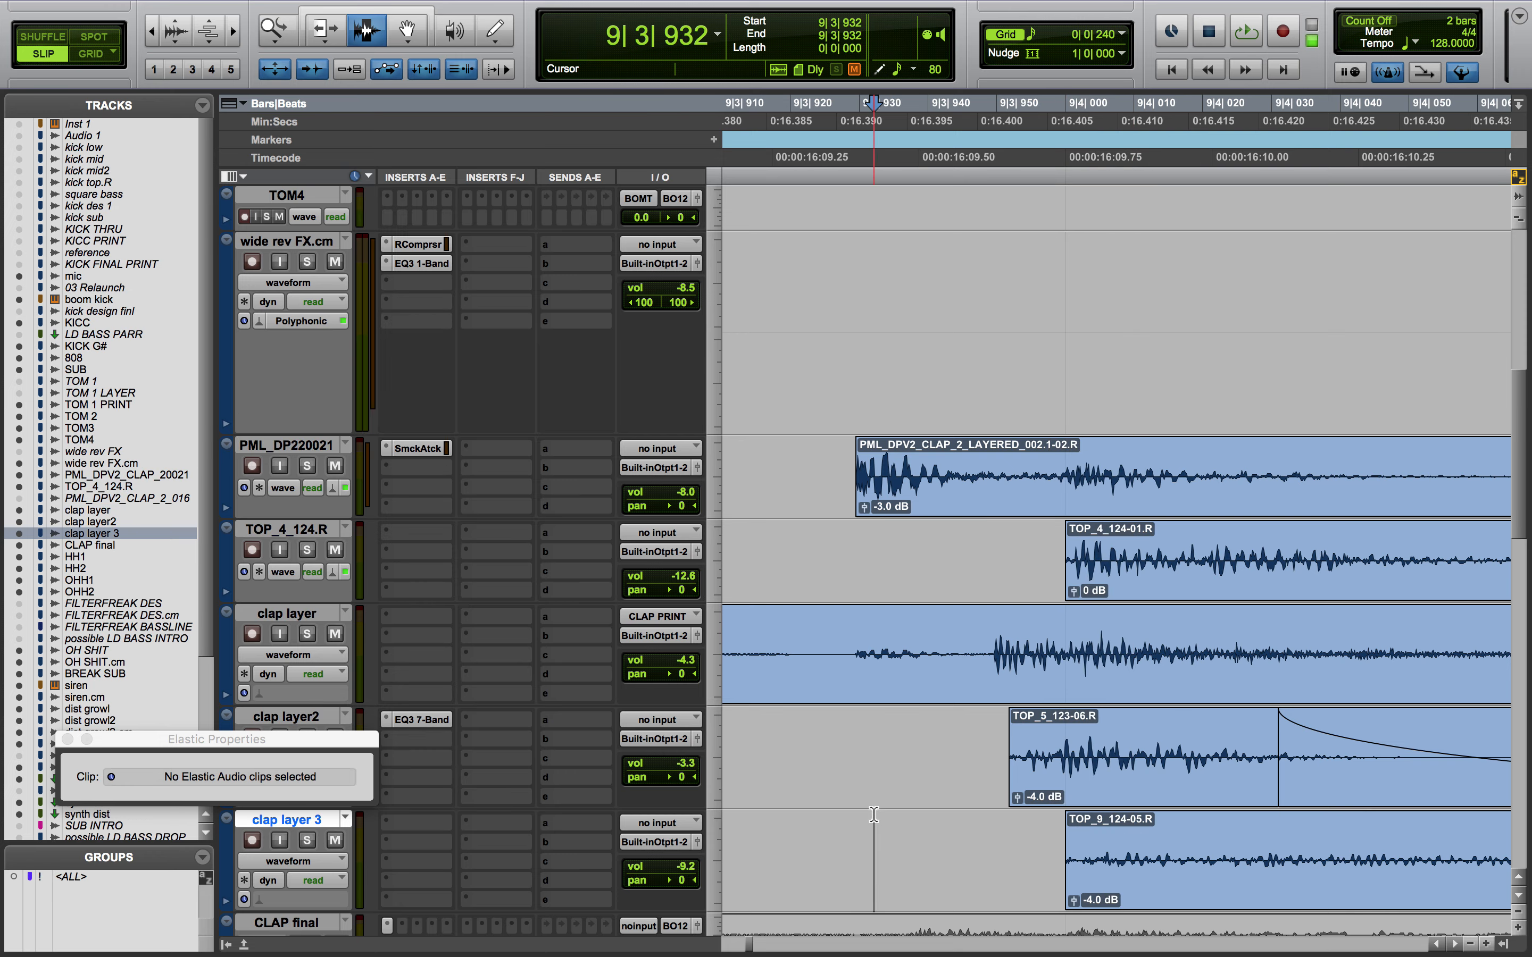
Move the Elastic Properties window up, away from the clap layer2 and clap layer 3 track controls
key(r)
key(r)
key(r)
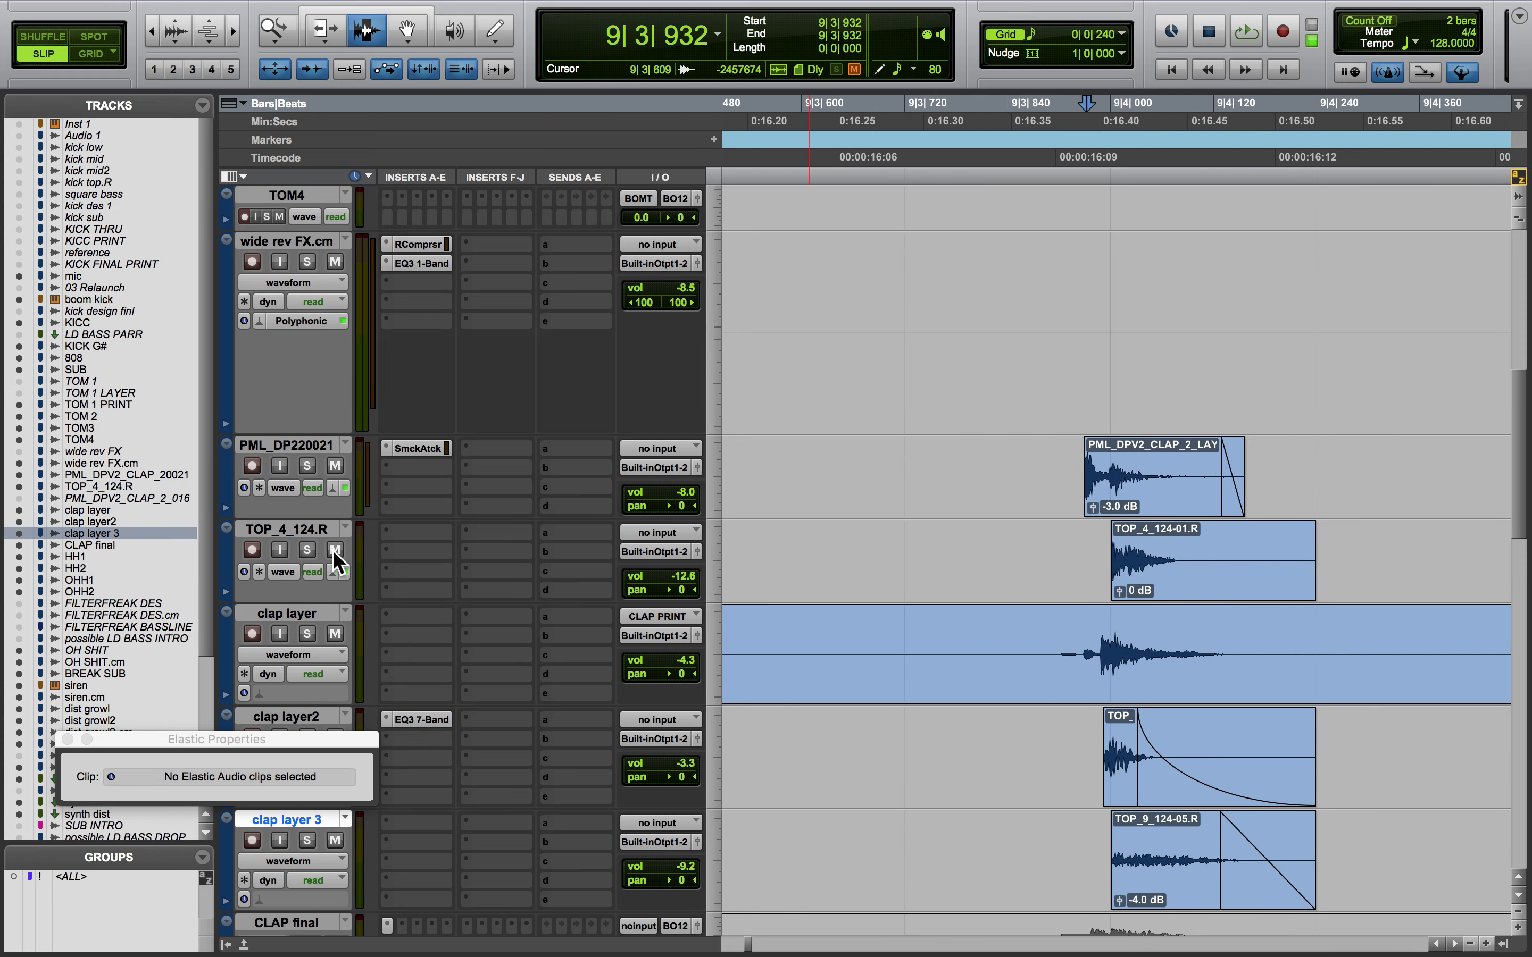
drag(159, 739, 136, 321)
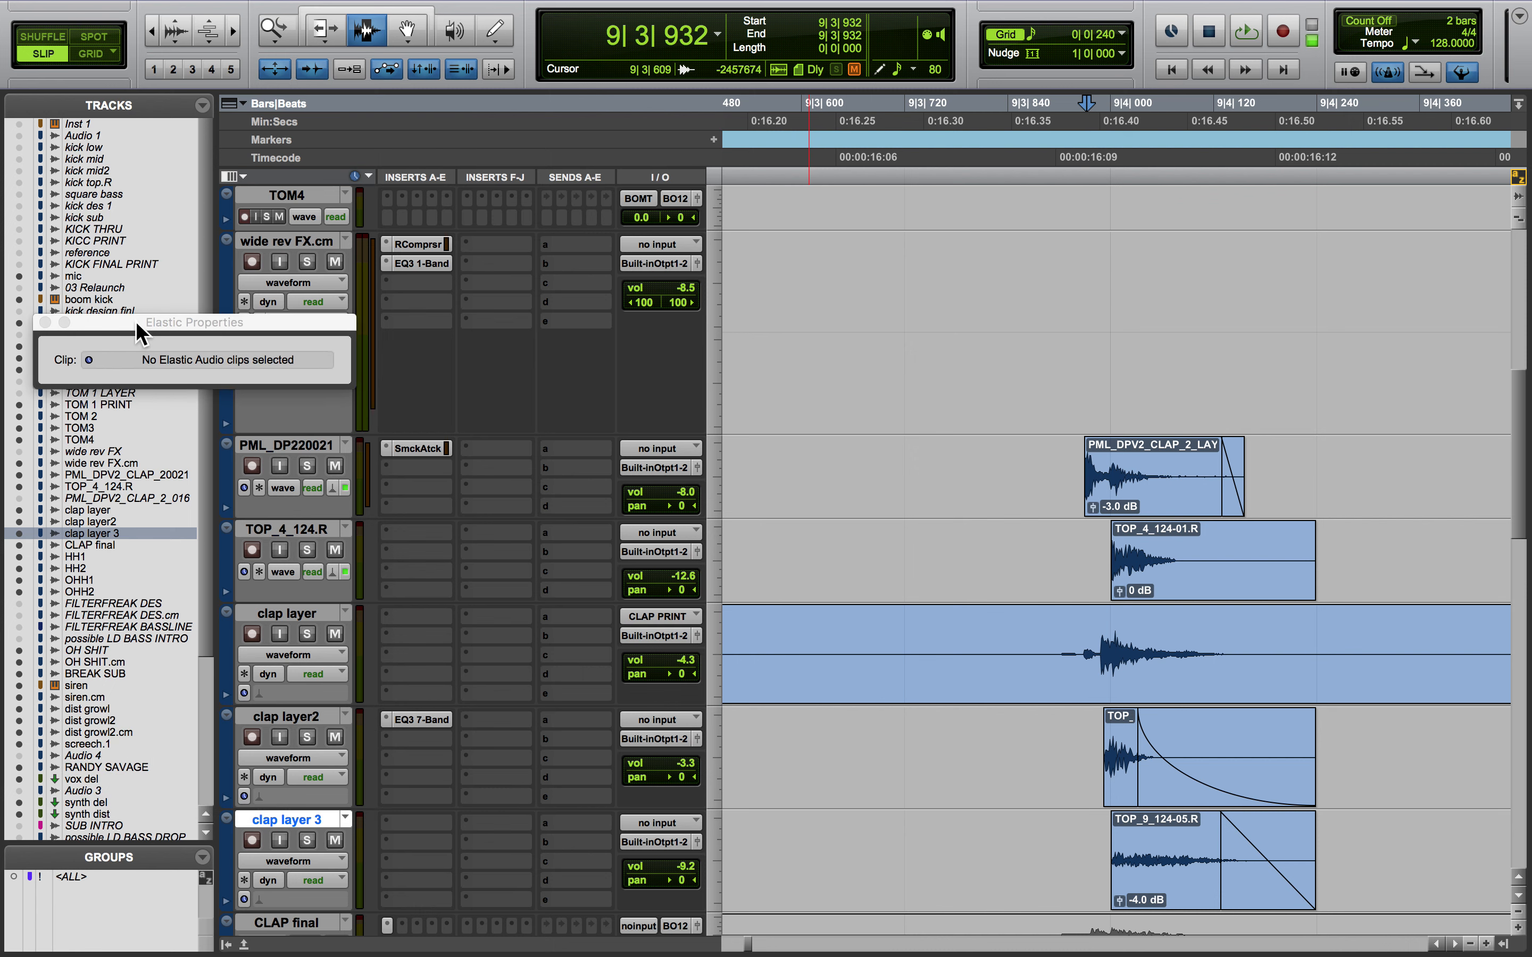
Solo the five tracks from PML_DP220021 to clap layer 3, play them from 9|3|932 and 9|3|687, and clear all solos
click(287, 446)
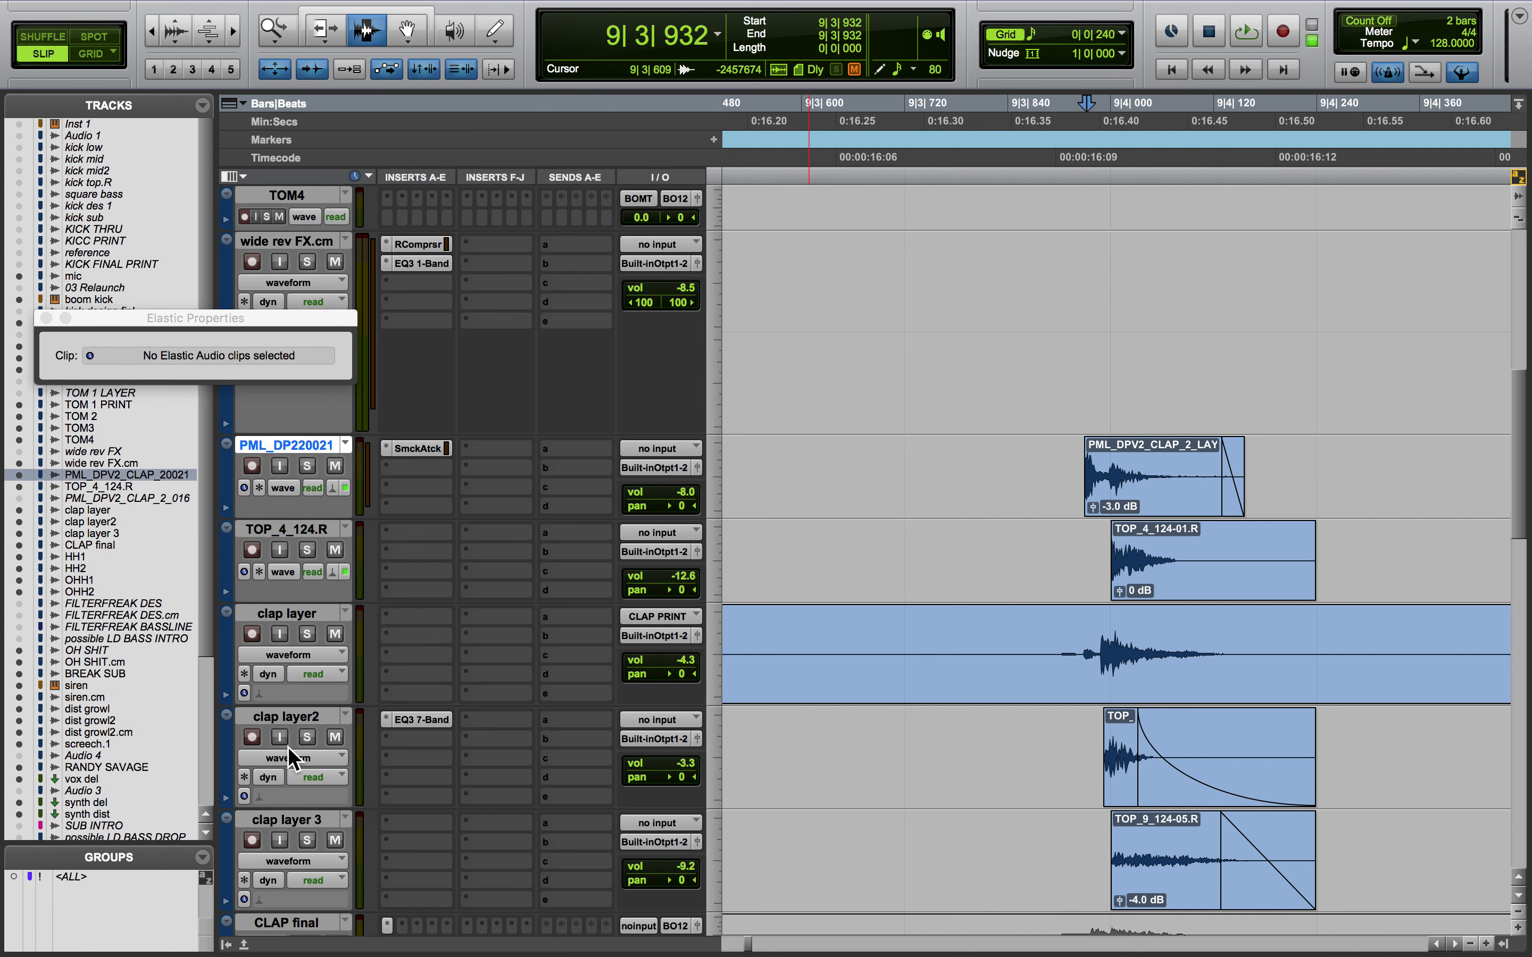
shift+click(286, 818)
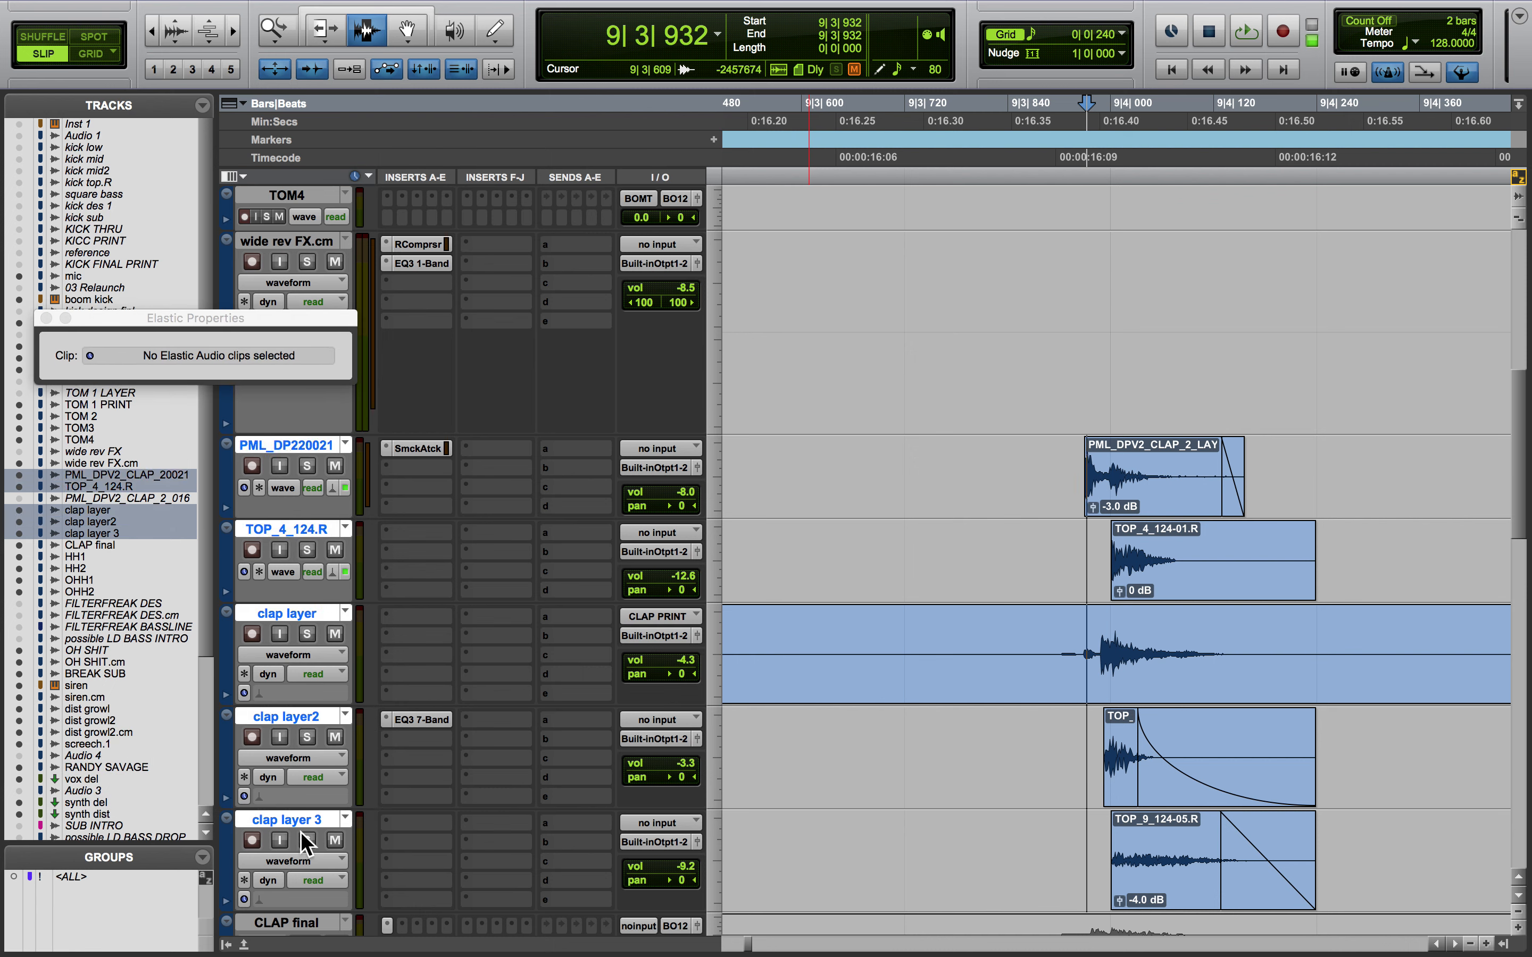
key(shift+s)
key(space)
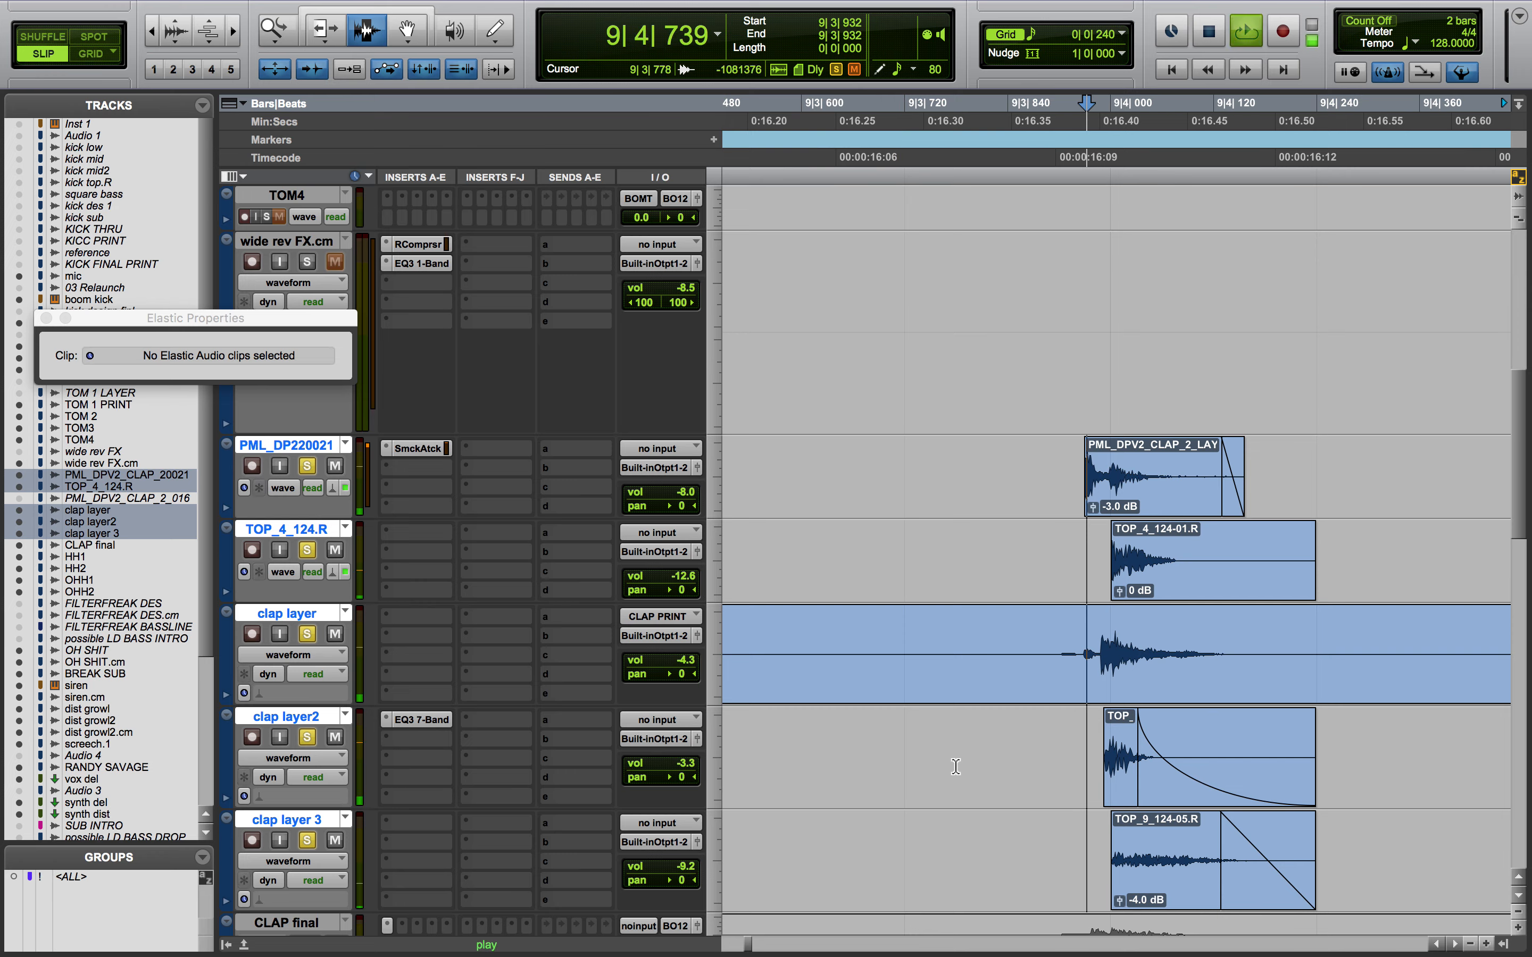
key(space)
click(876, 763)
key(space)
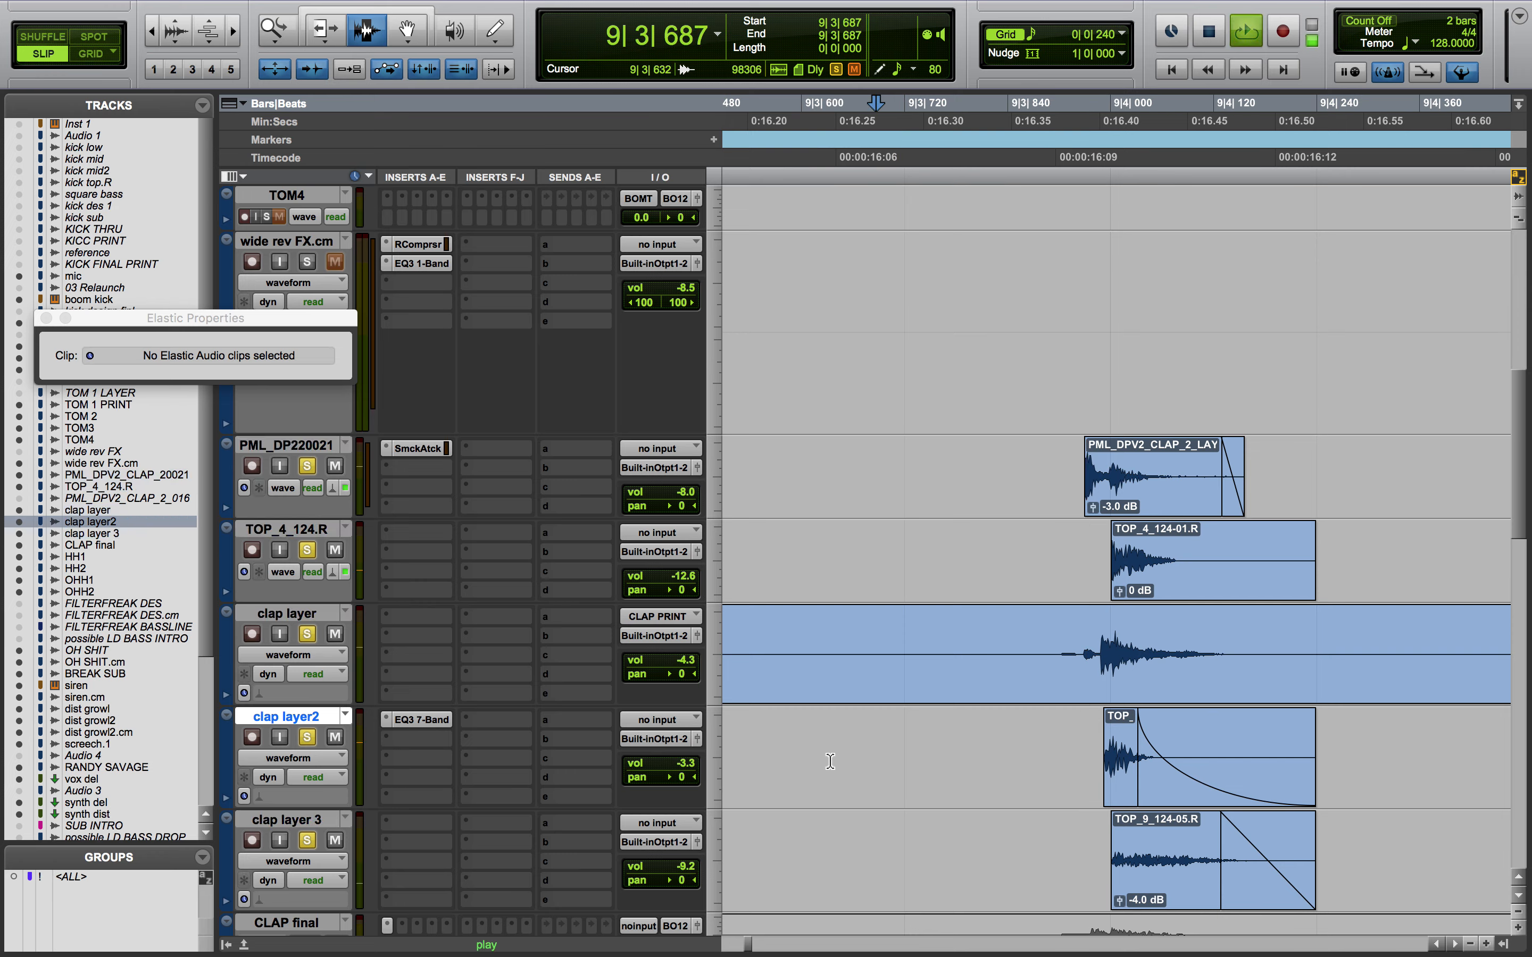
key(space)
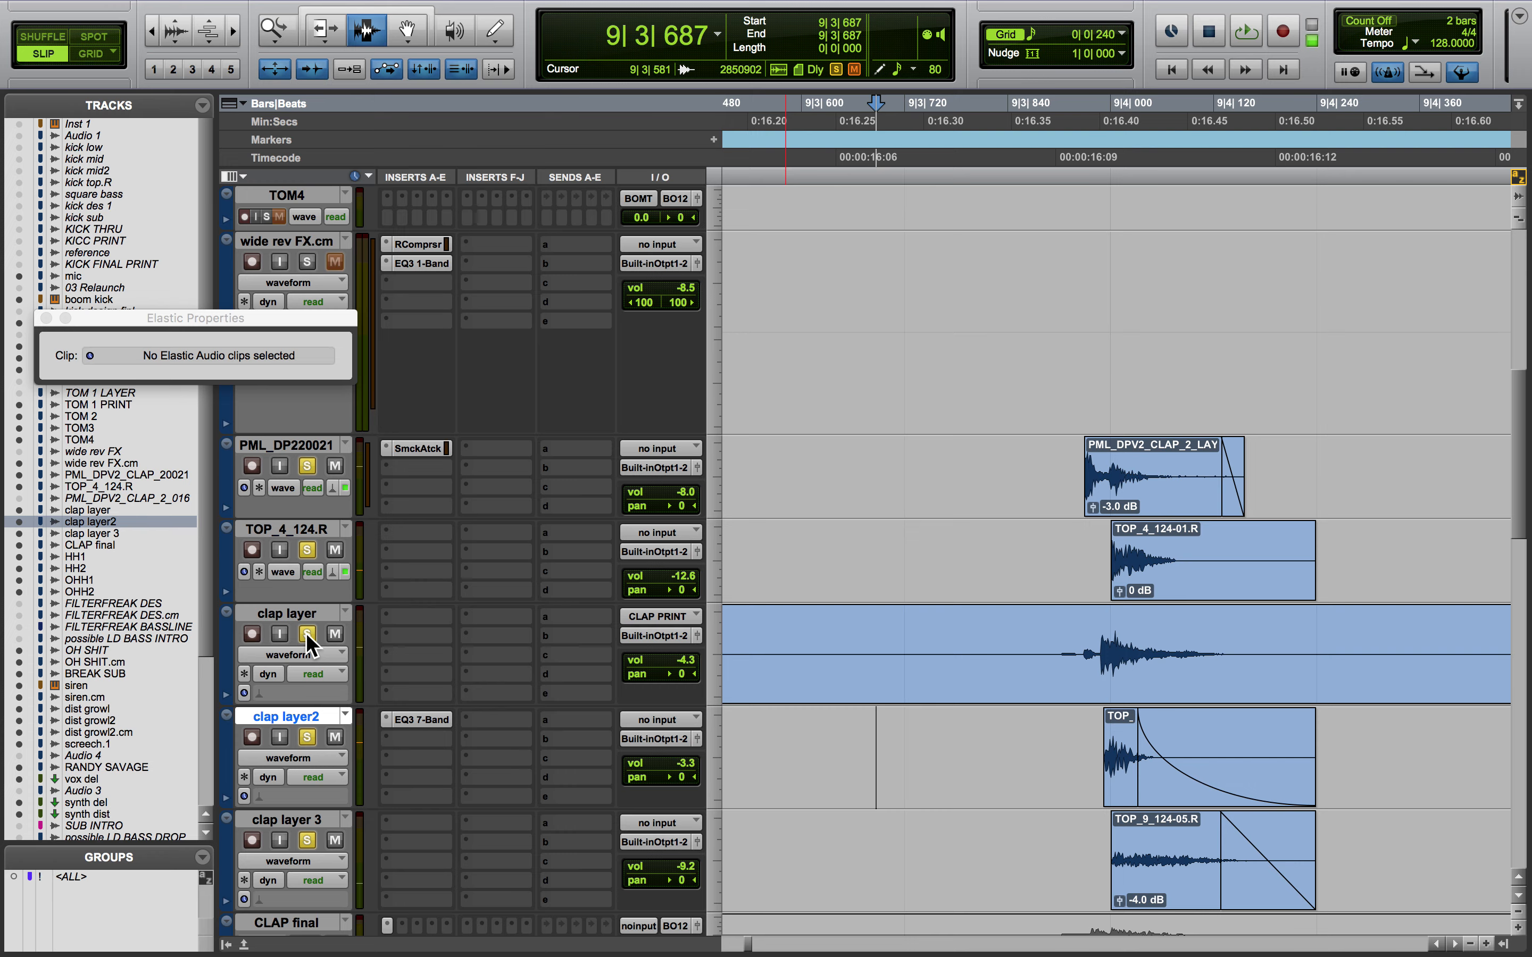
alt+click(306, 633)
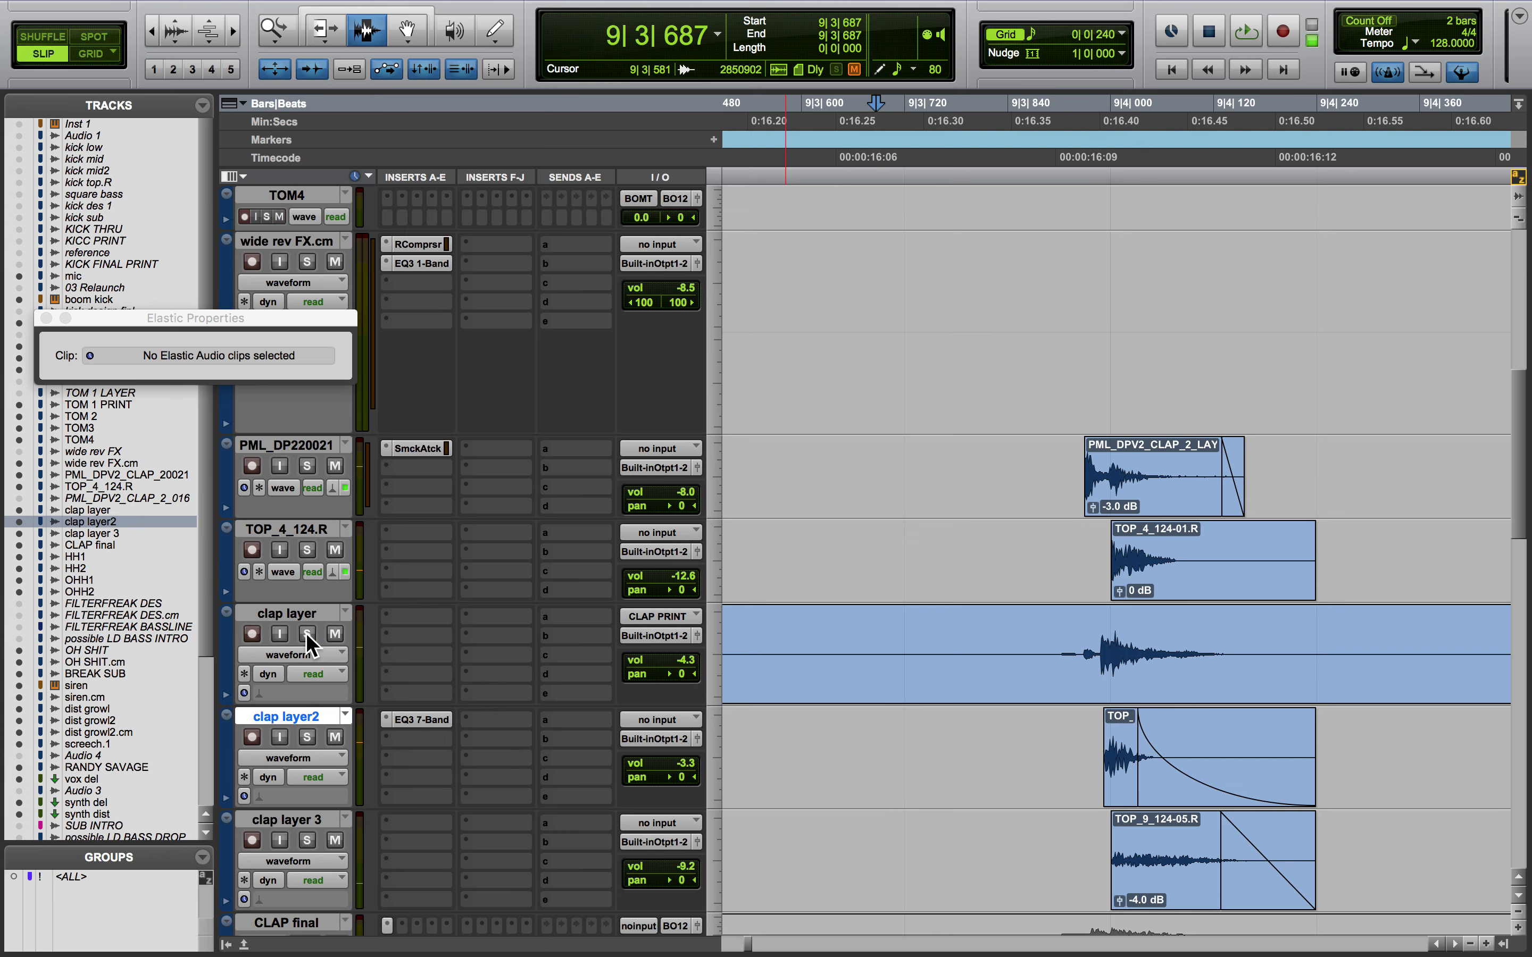
Solo PML_DP220021, play it from 9|3|719, inspect its Smack Attack settings, and clear the solo
click(307, 466)
click(903, 492)
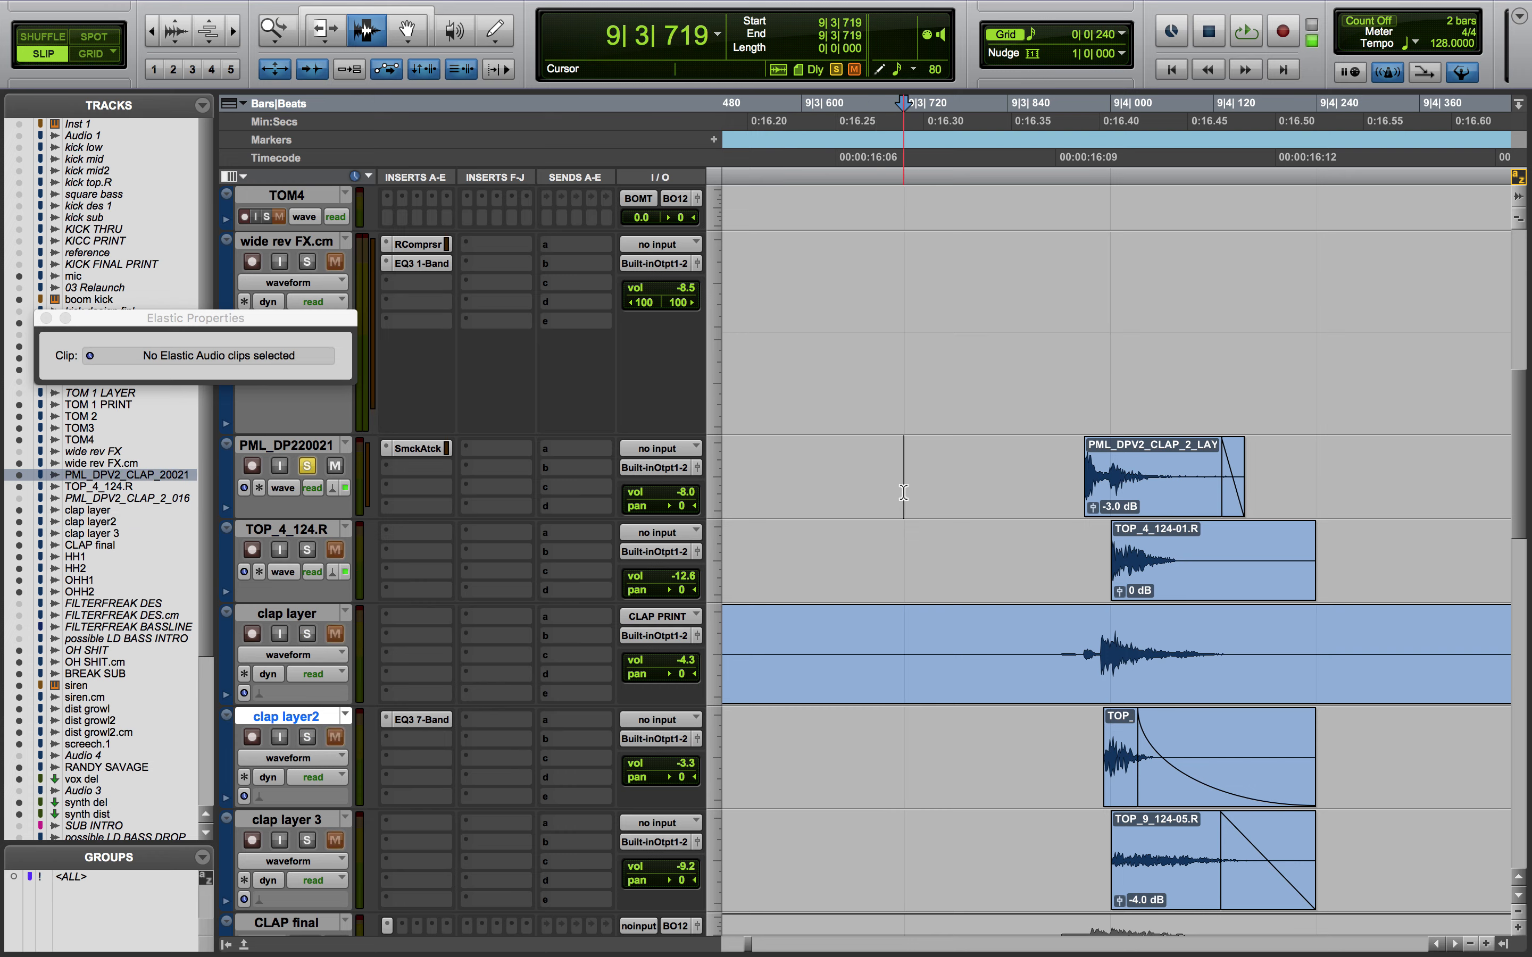
key(space)
key(space)
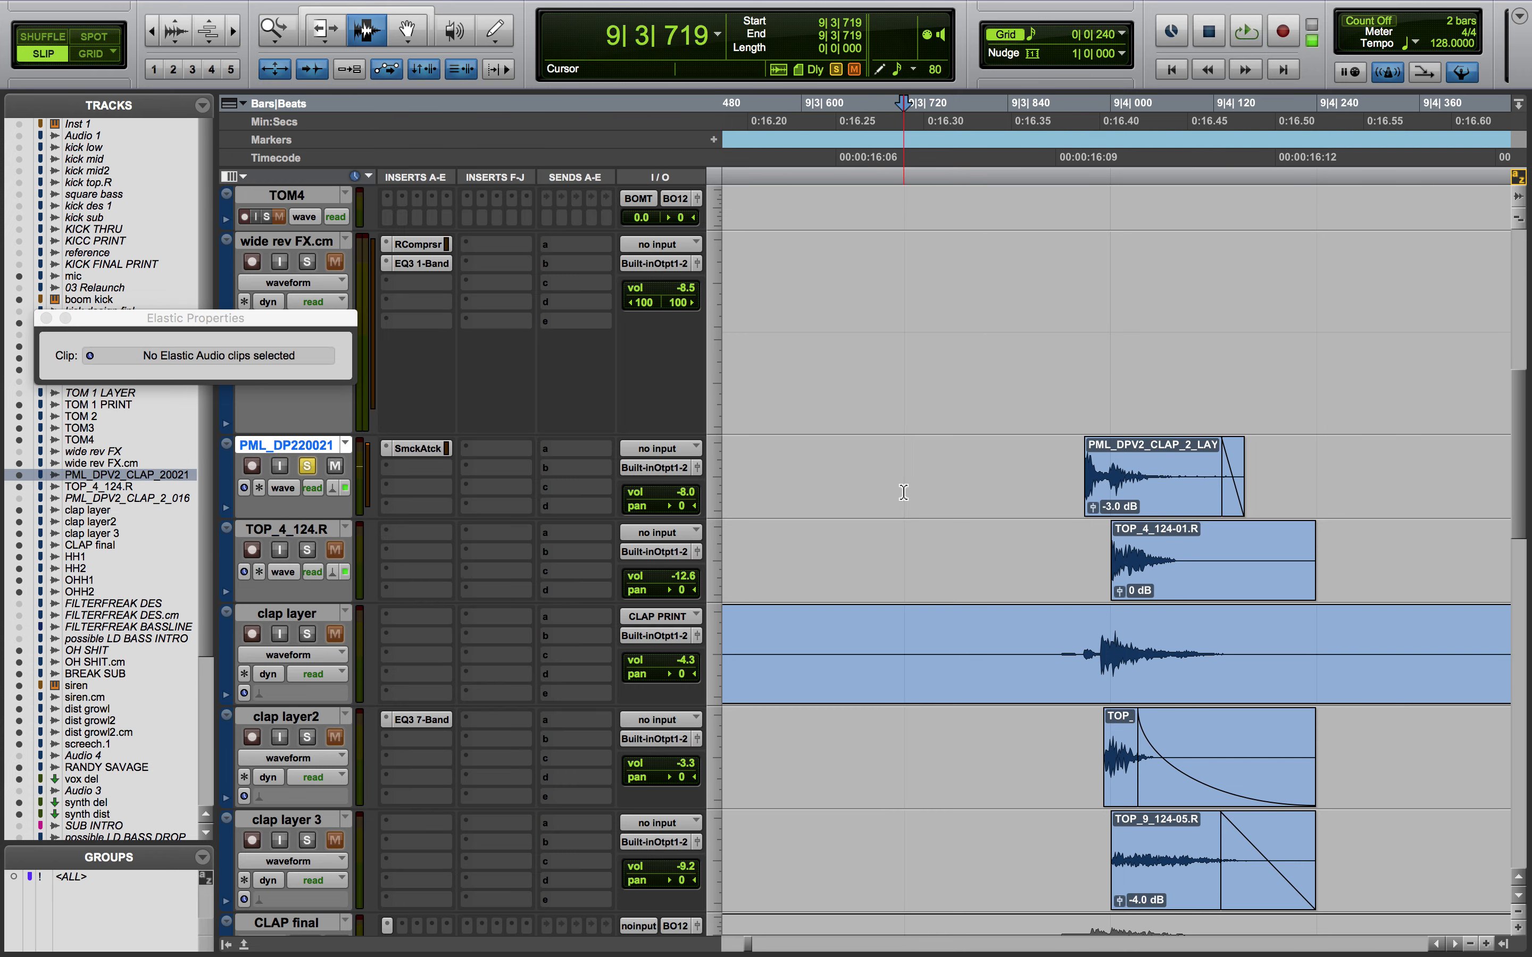
click(428, 447)
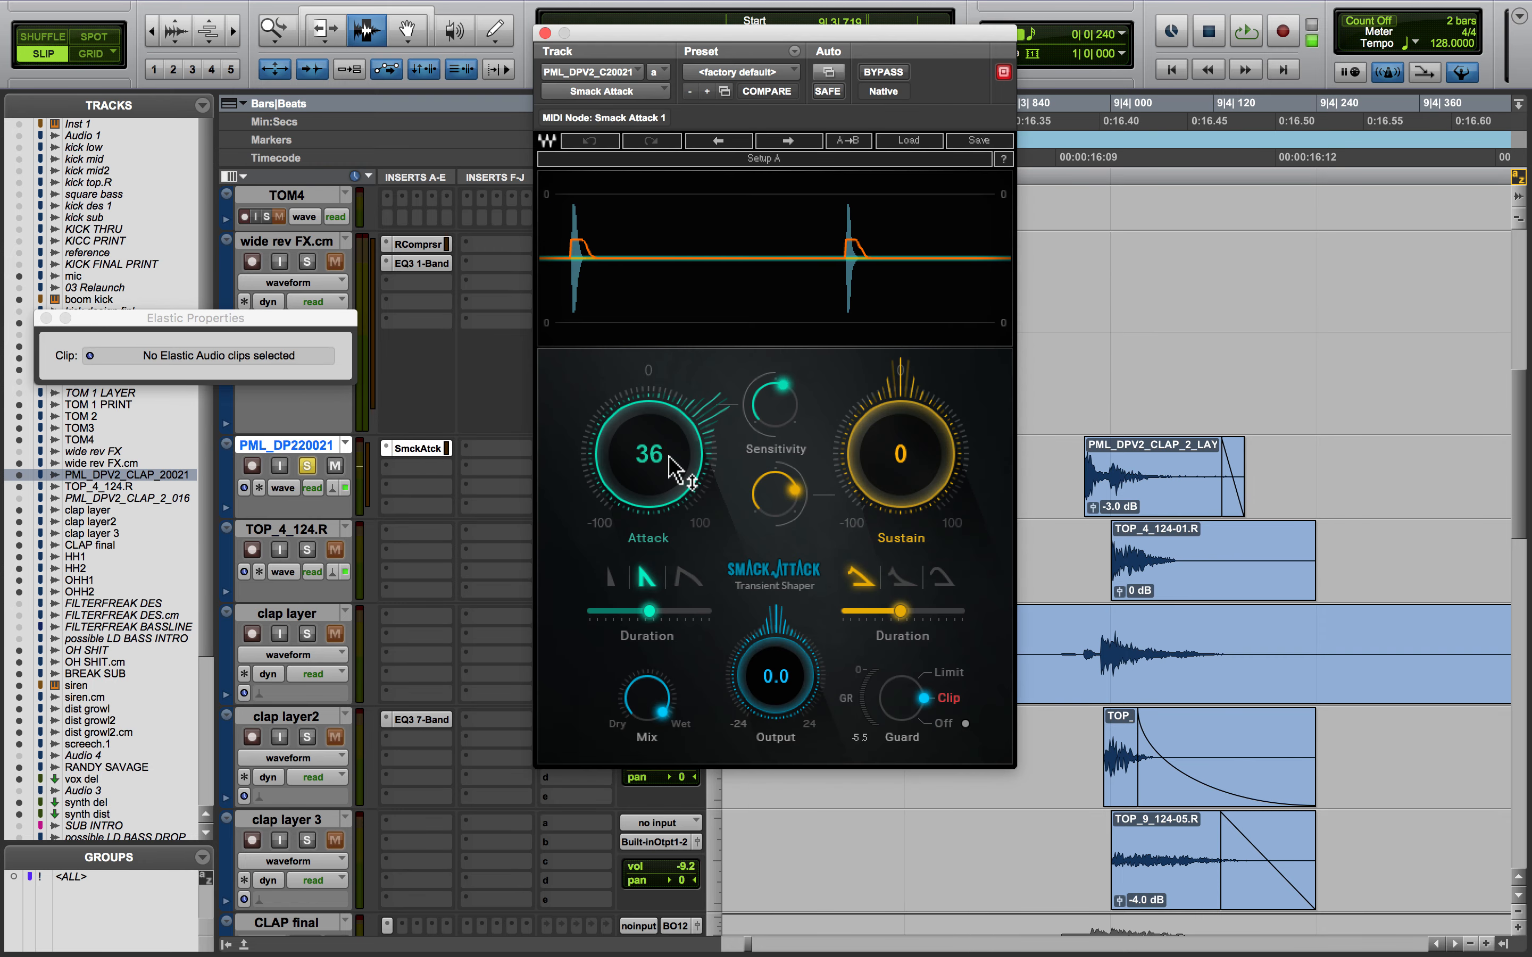
click(544, 33)
click(307, 467)
Solo TOP_4_124.R, play it repeatedly from 9|3|719, and clear the solo
click(307, 551)
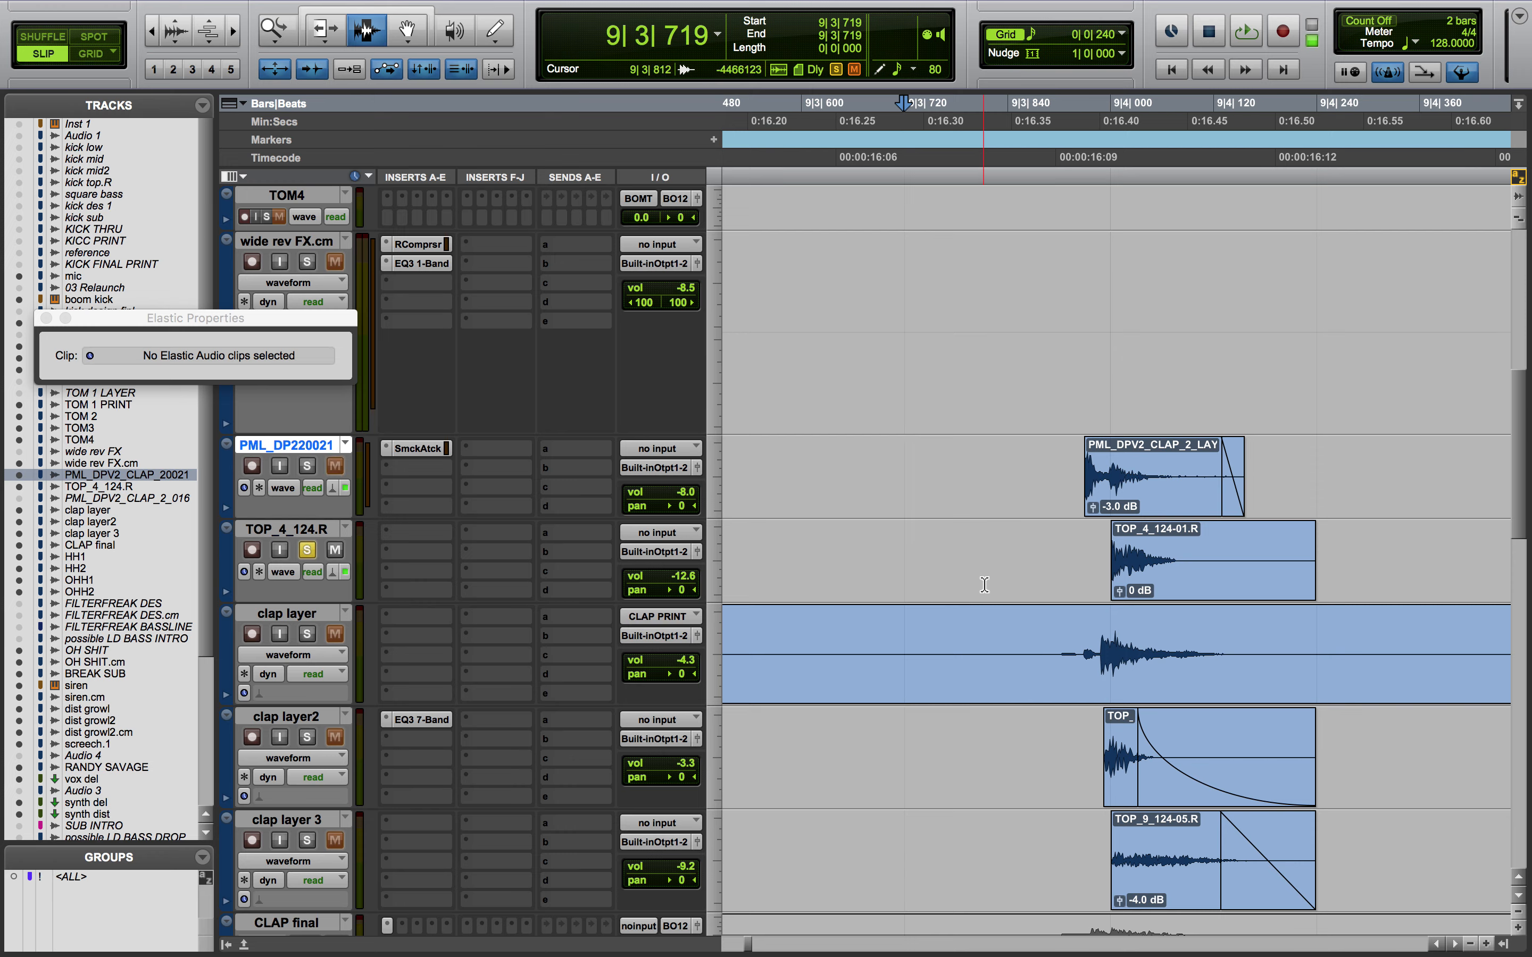
key(space)
key(space)
key(space)
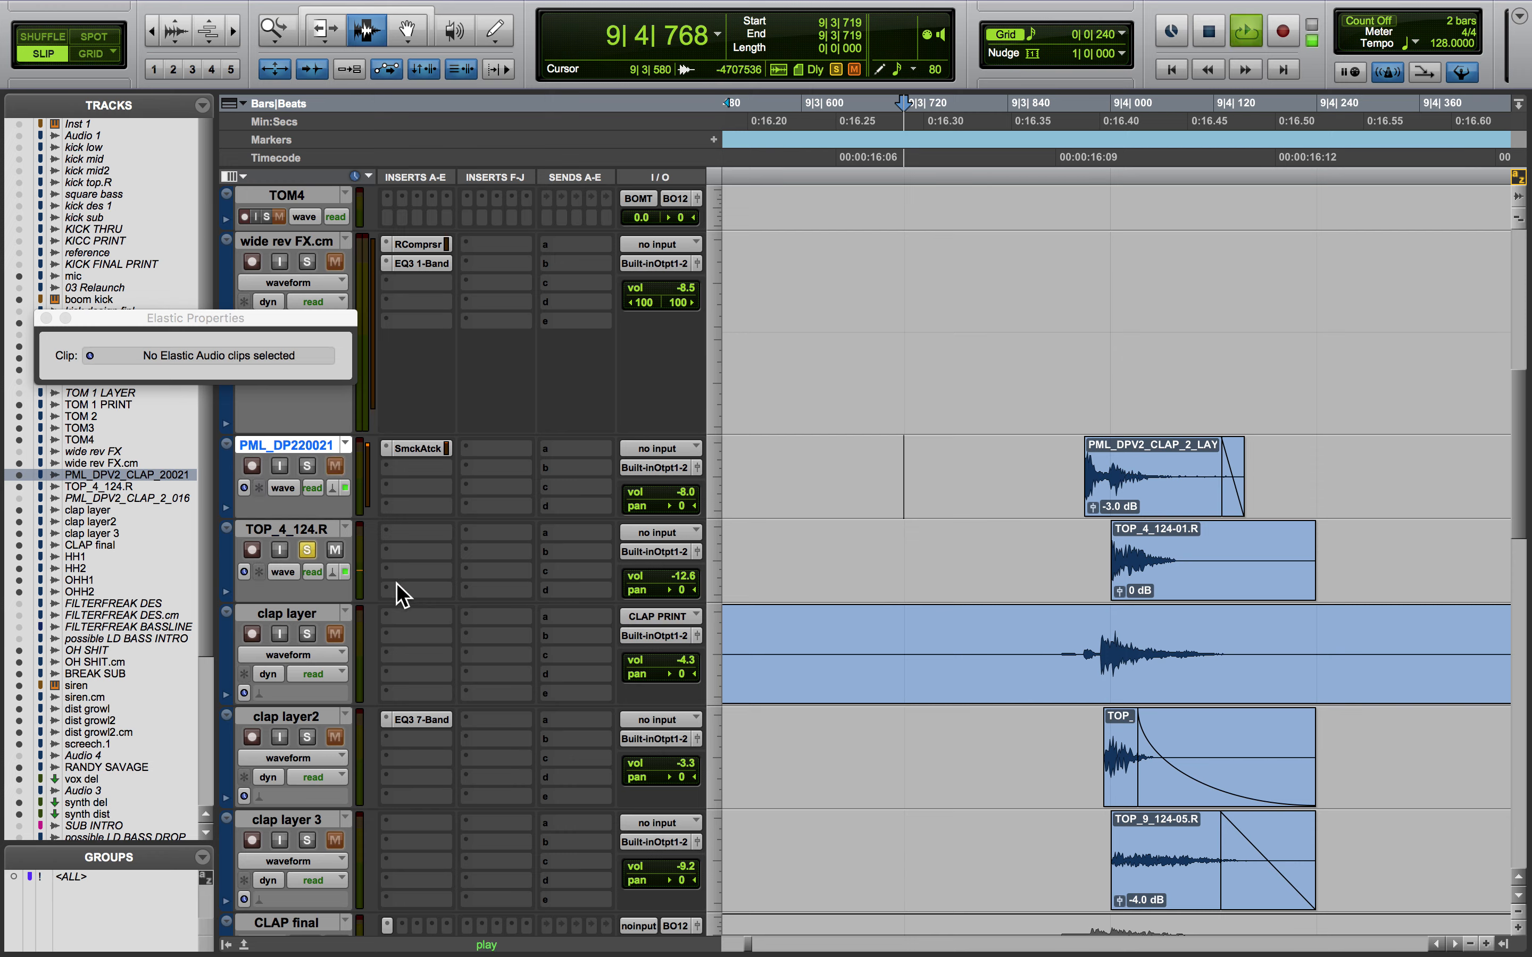
key(space)
click(307, 551)
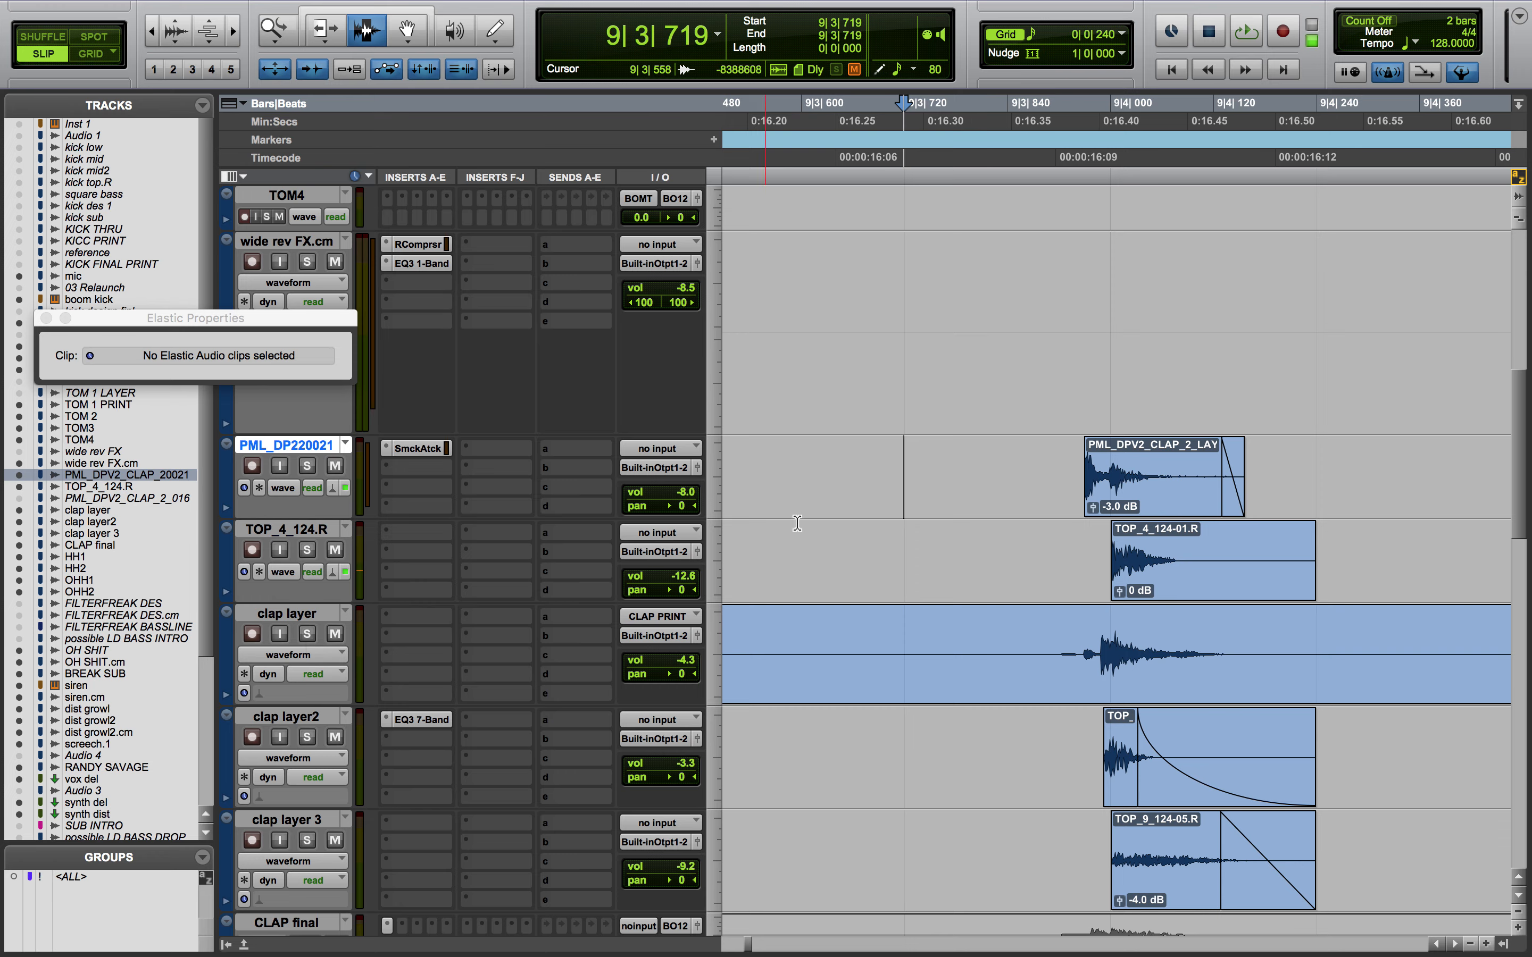
Highlight 9|3|802 to 9|4|193 on PML_DP220021, select the TOP_4_124-01.R clip, and move the Elastic Properties window up off the track controls
drag(975, 481, 1277, 468)
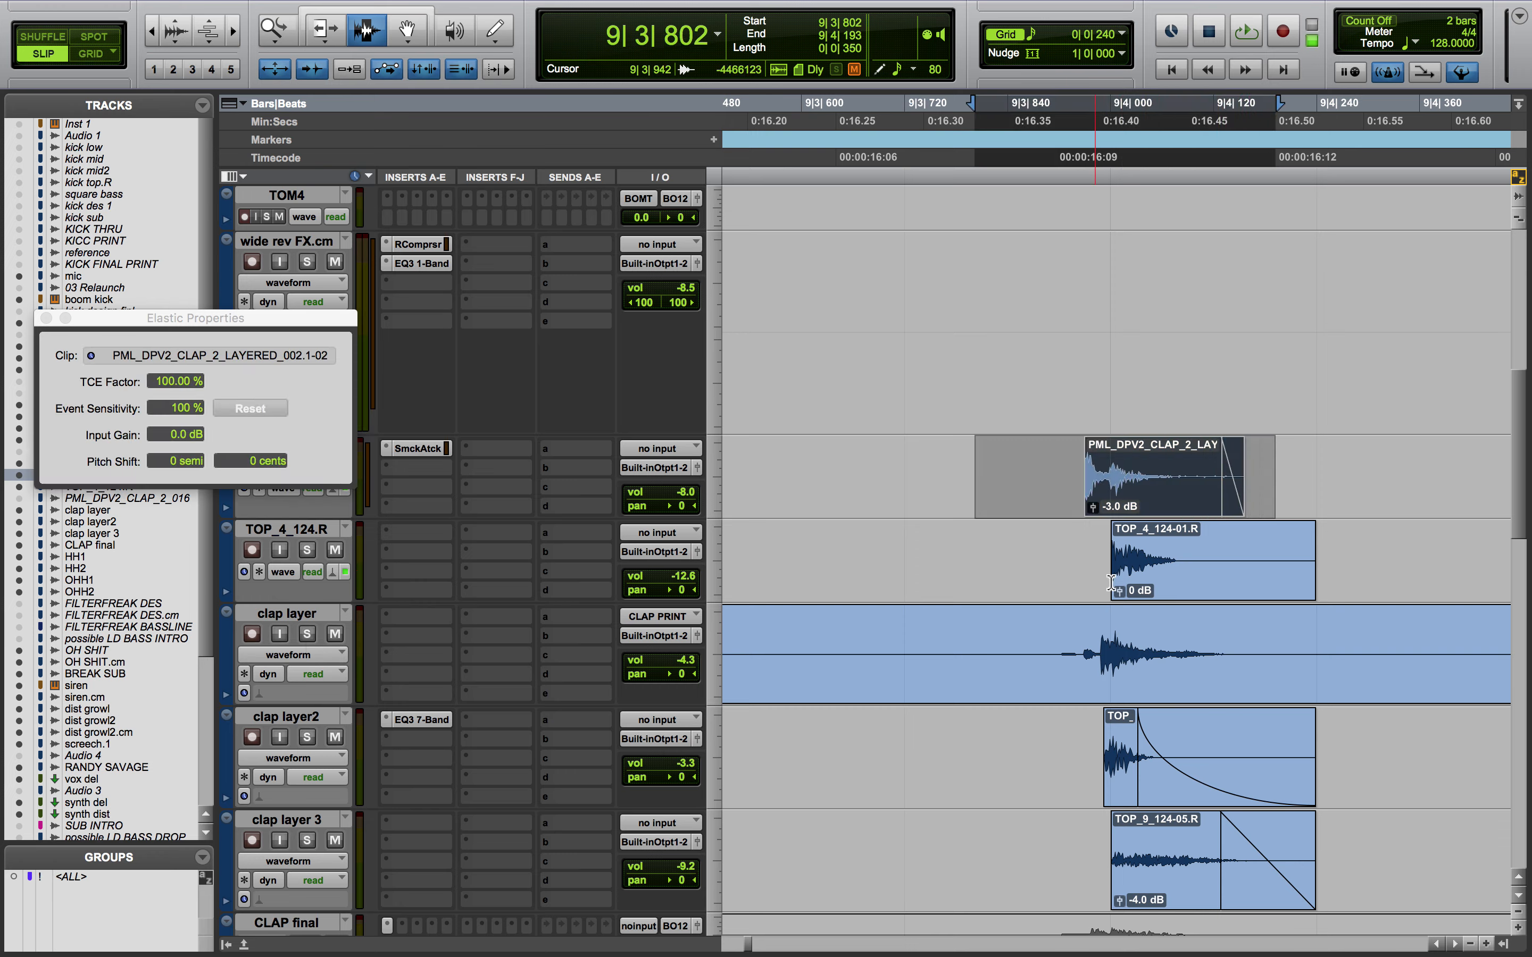
double_click(1169, 578)
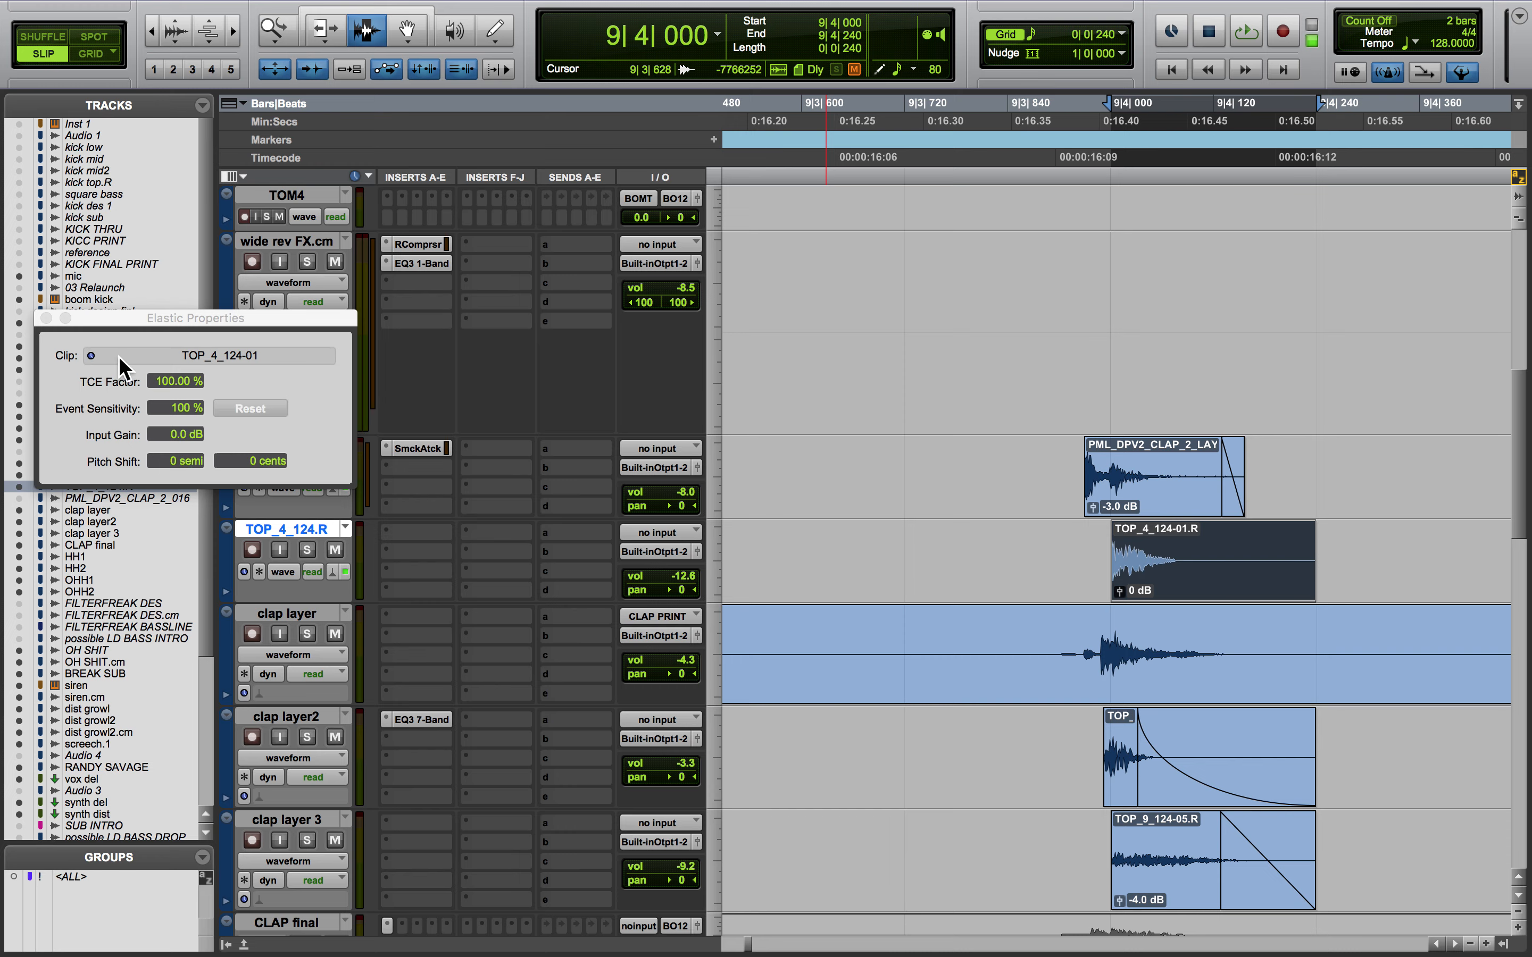
drag(102, 317, 113, 169)
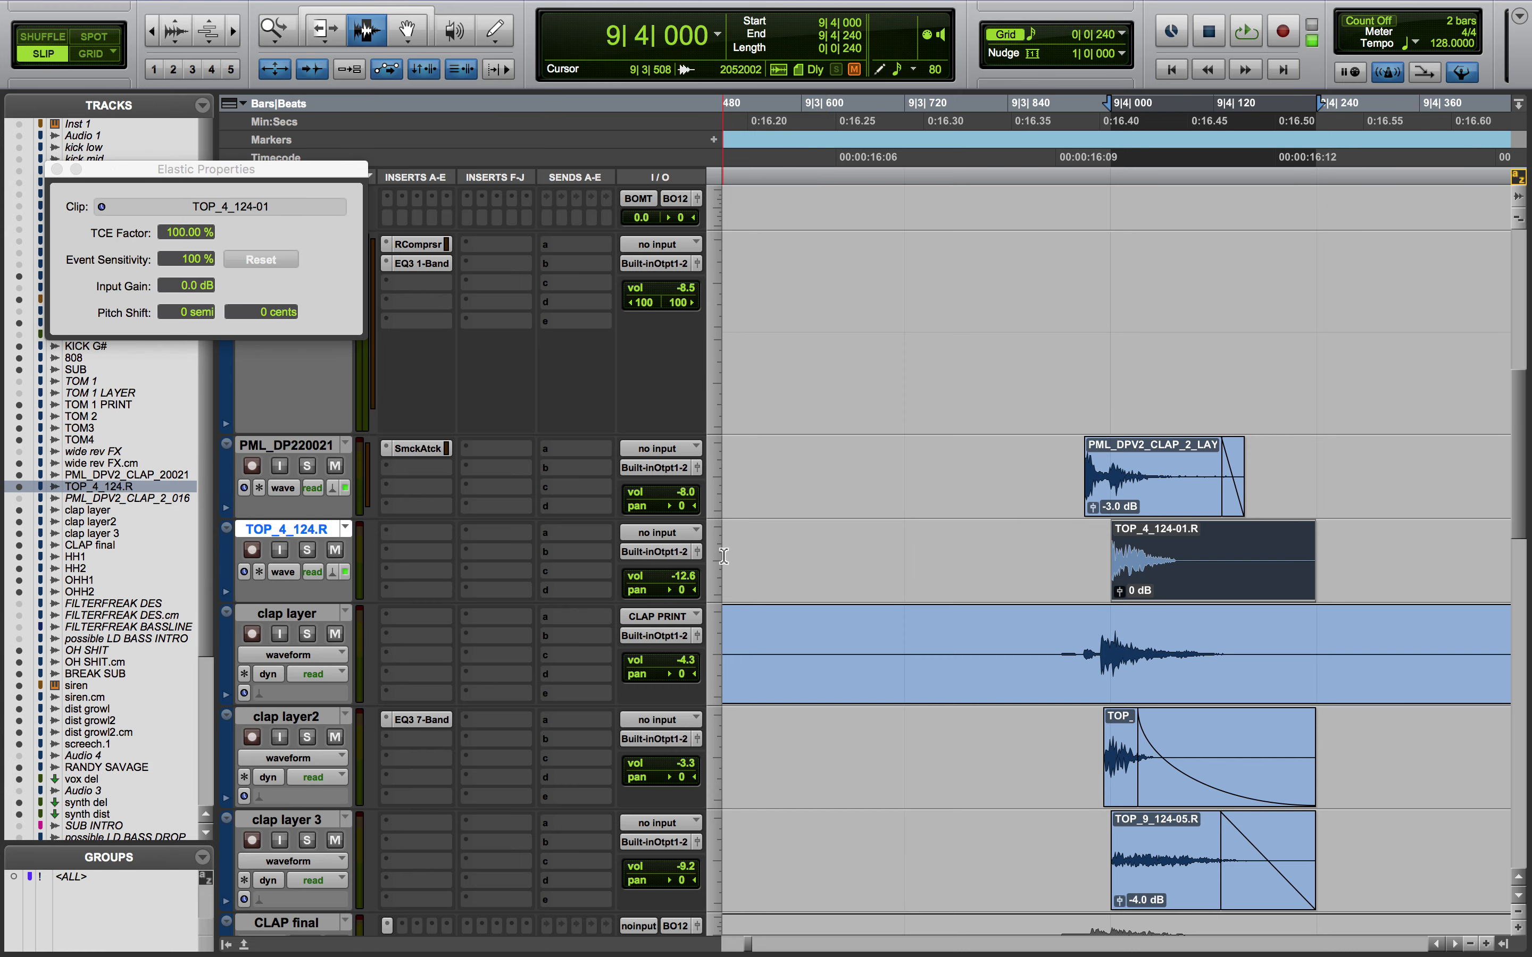
Solo clap layer, play it repeatedly from 9|3|884, and clear the solo
click(908, 589)
click(307, 634)
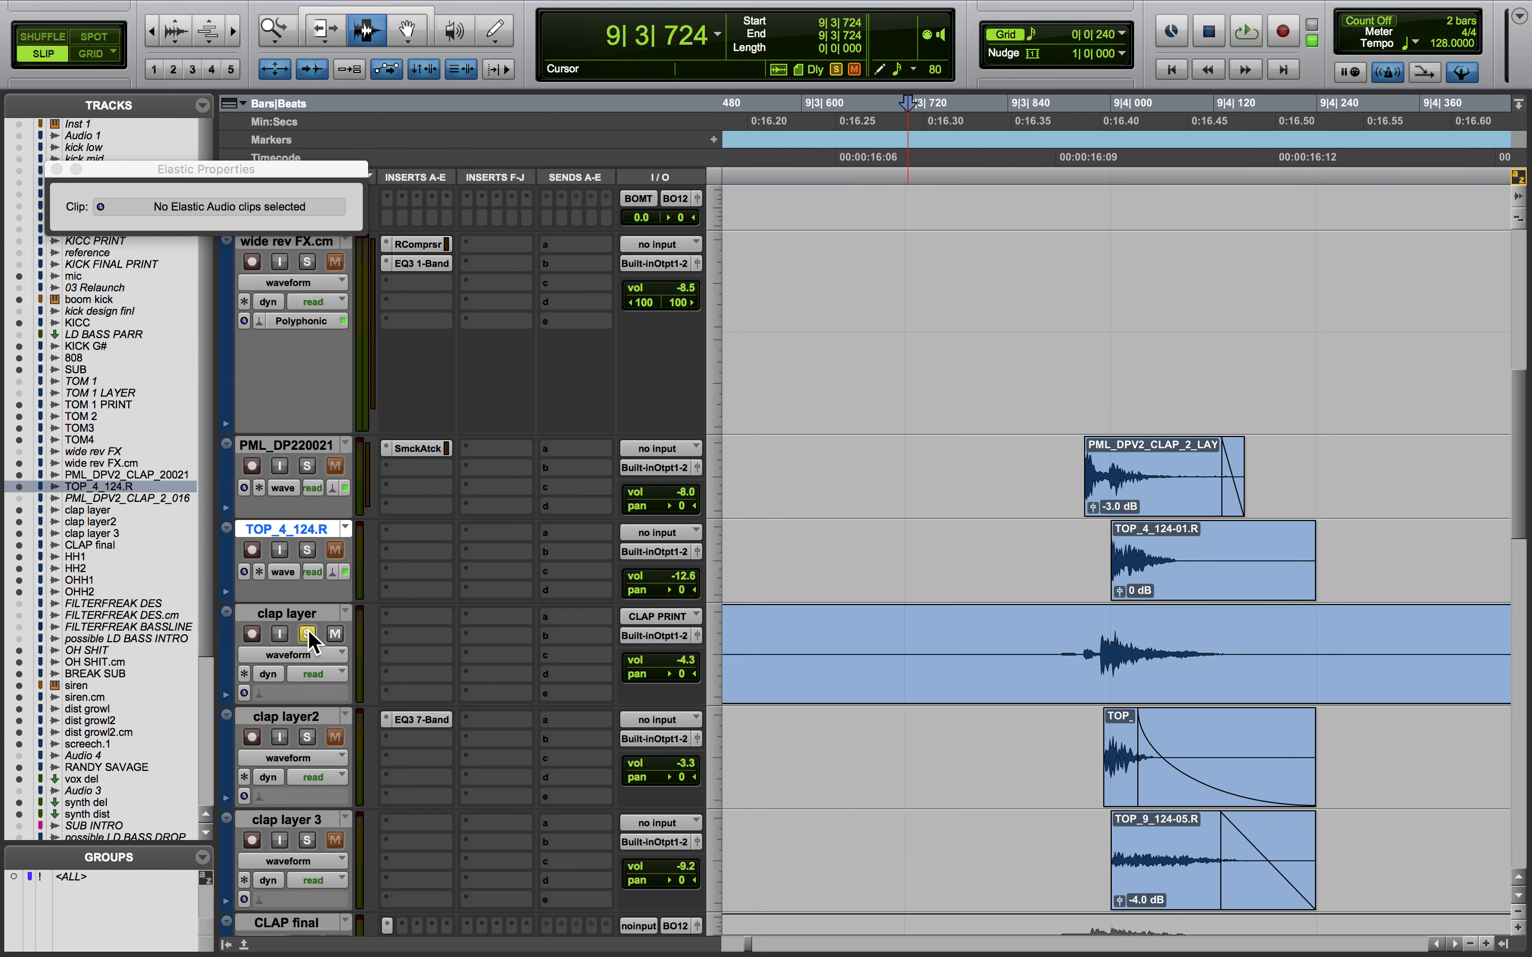
click(1044, 690)
key(space)
key(space)
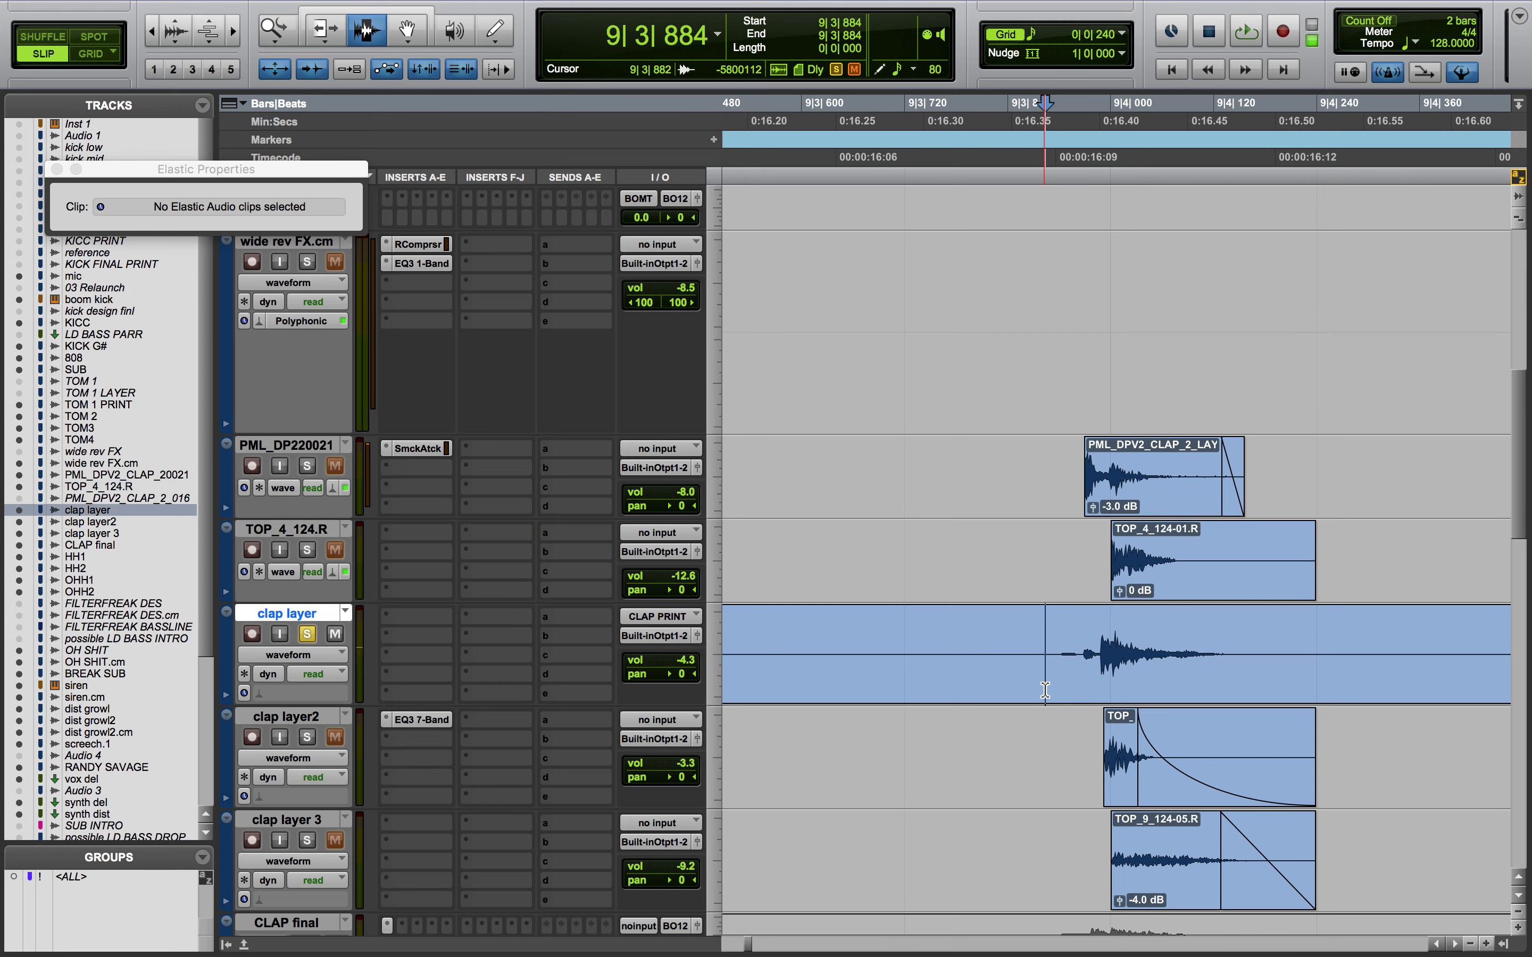
key(space)
key(space)
key(space)
key(space)
click(307, 634)
Solo clap layer2 and clap layer 3 in turn, play each from 9|3|884, and clear their solos
key(space)
key(space)
click(307, 737)
click(307, 840)
key(space)
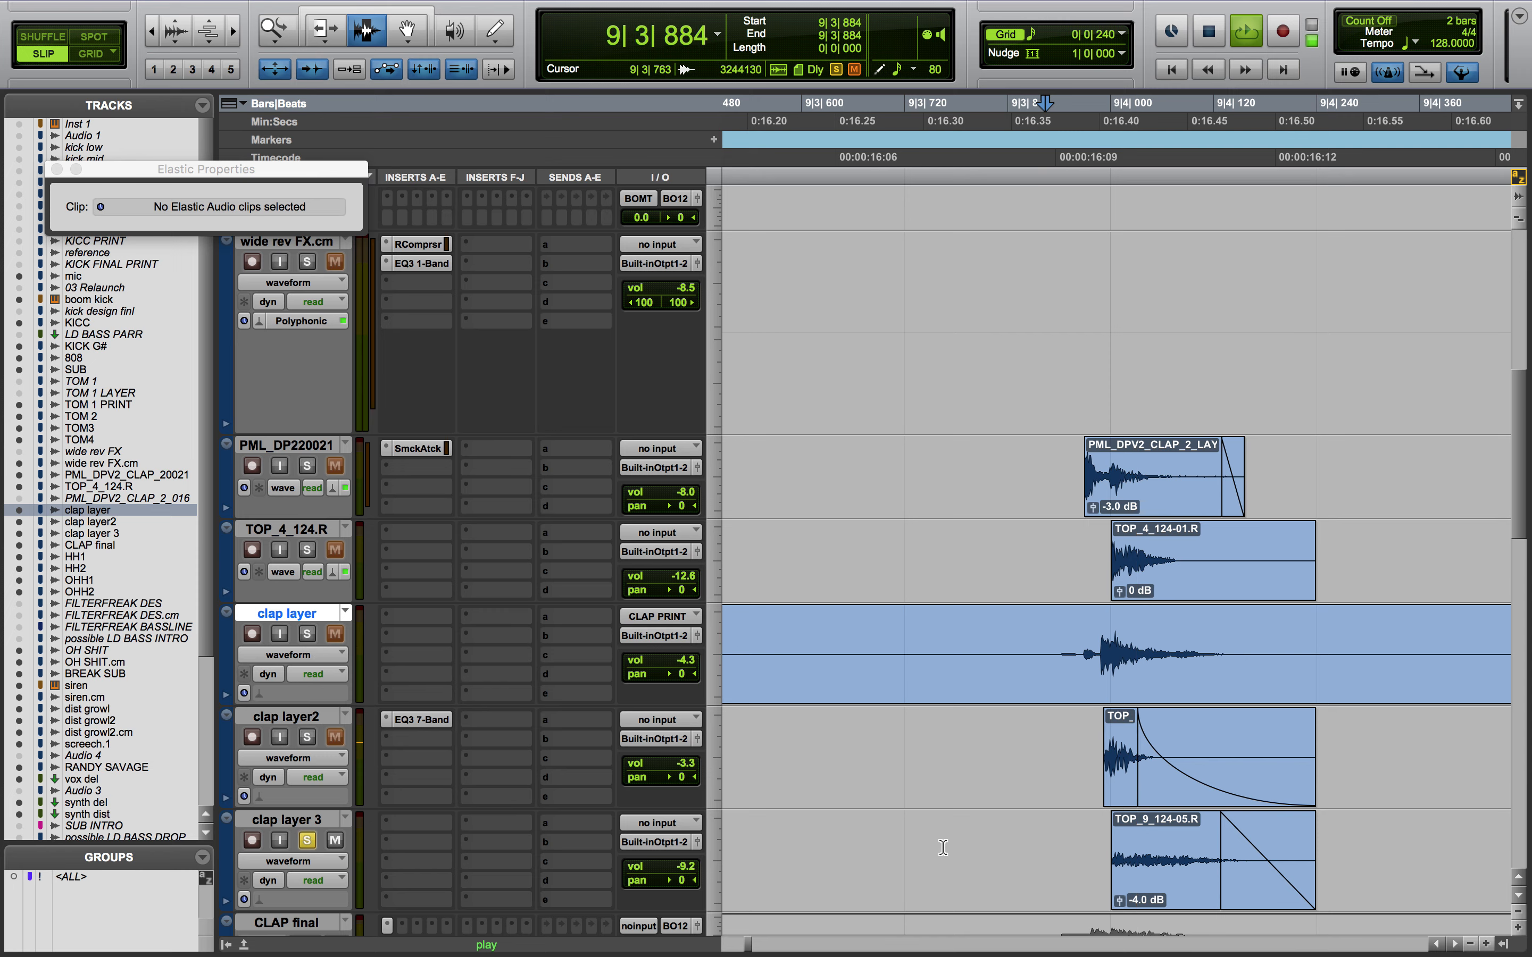
key(space)
key(space)
key(space)
click(307, 833)
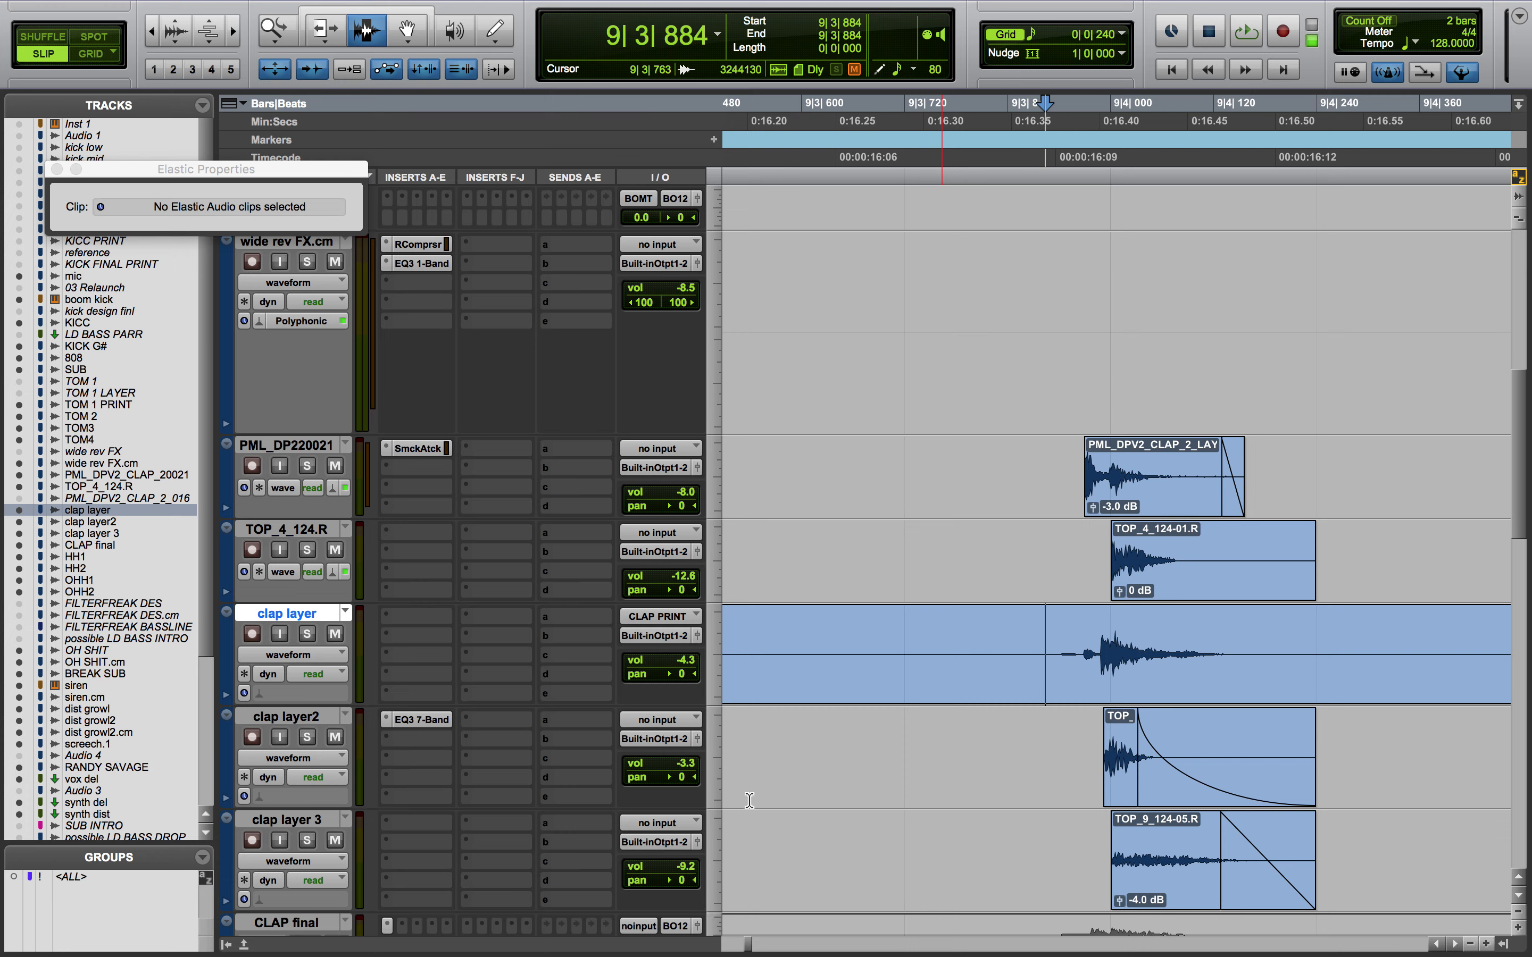
Place the playback position at 17|1|329, near the start of a CLAP final_01 clip
key(super+bracketleft)
key(super+bracketleft)
key(super+bracketleft)
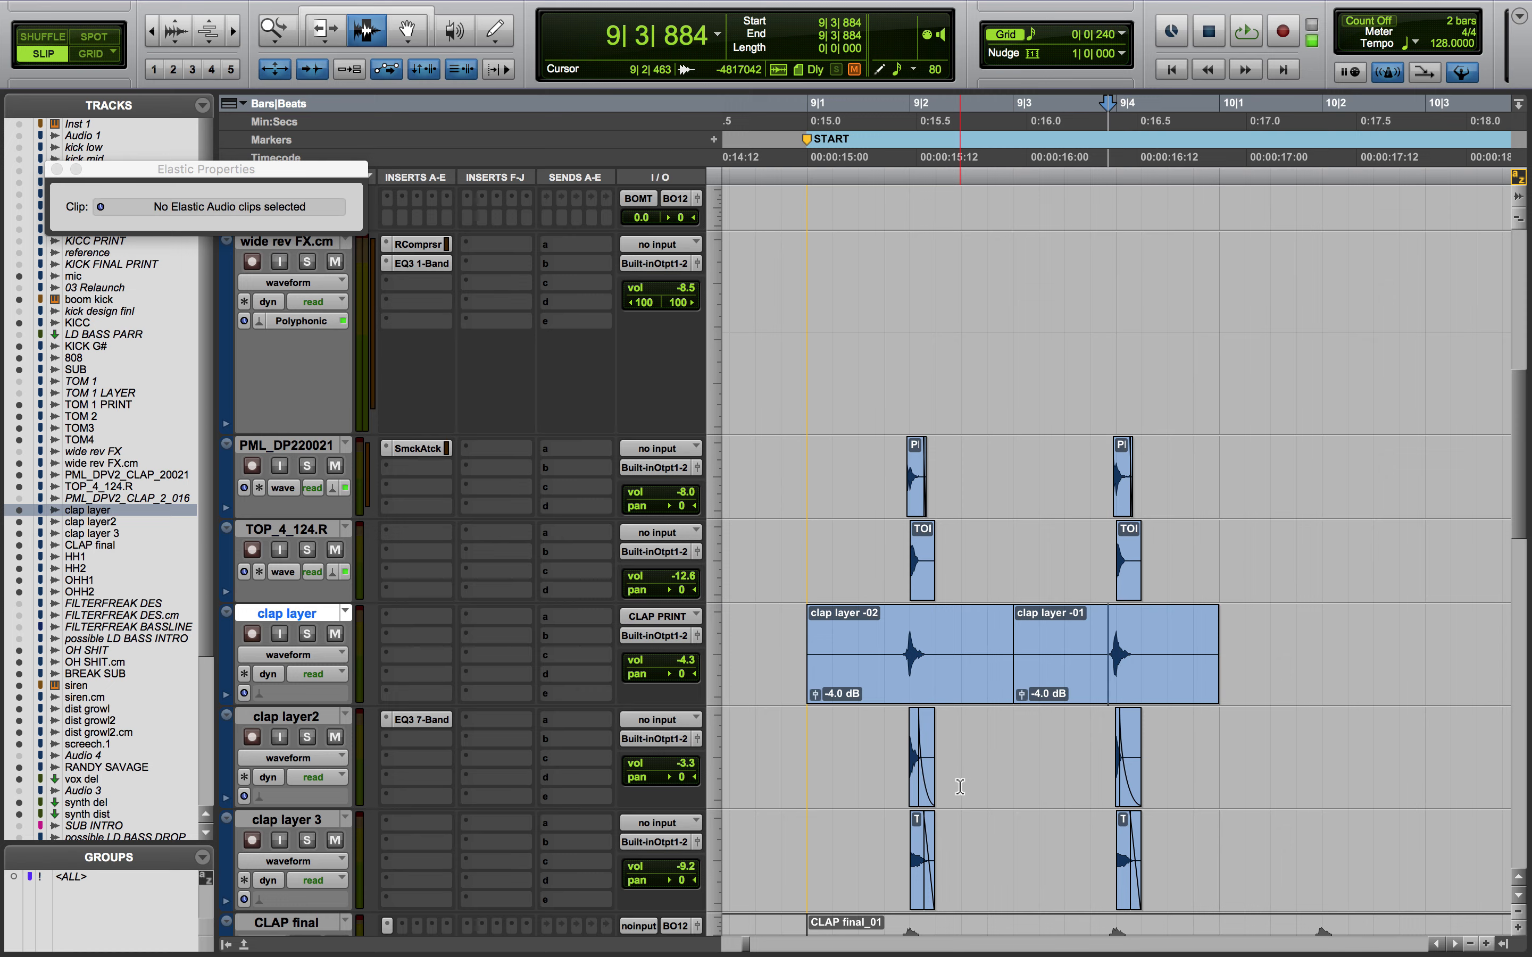
key(super+bracketleft)
key(super+bracketleft)
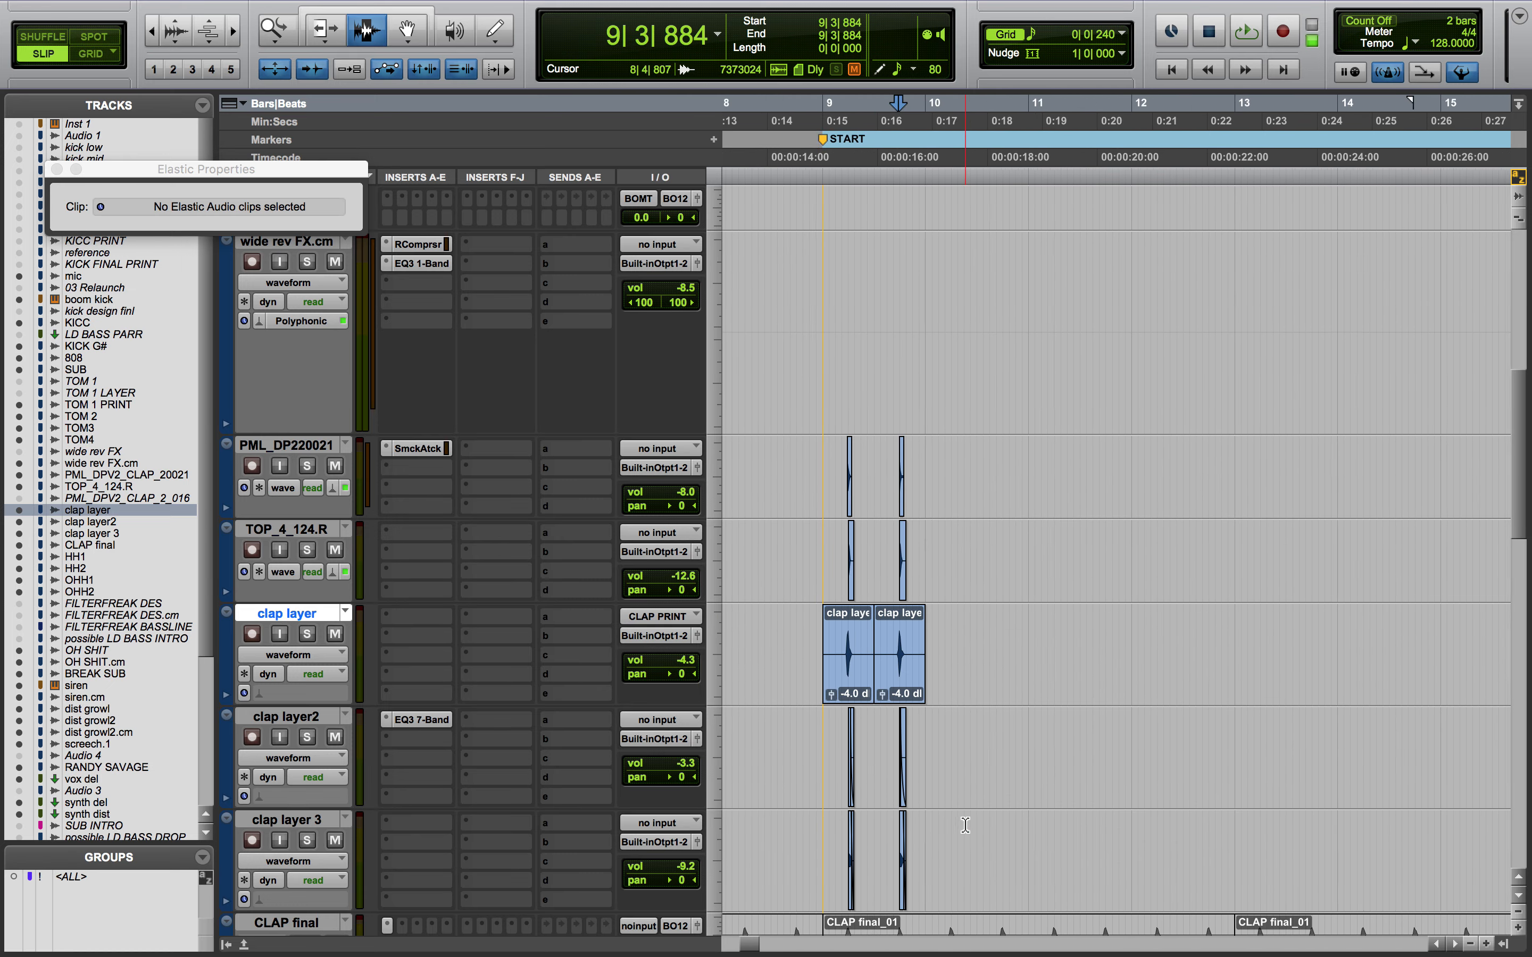
scroll(962, 804, right, 5)
scroll(962, 804, down, 5)
scroll(965, 825, up, 3)
scroll(965, 825, right, 3)
click(1078, 719)
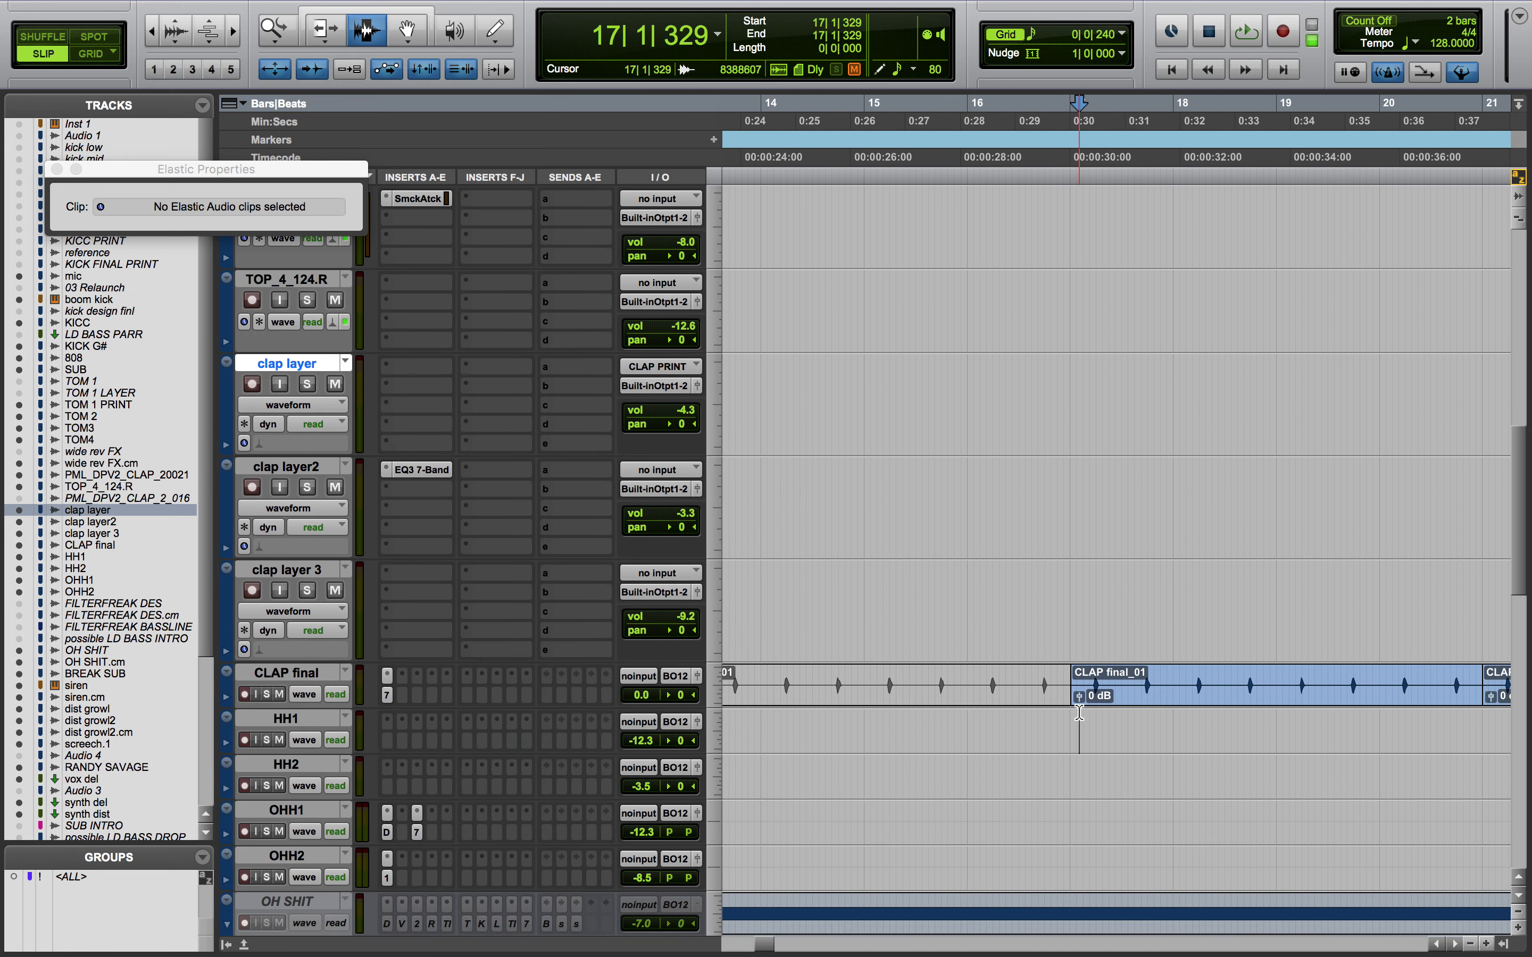
Solo CLAP final, play it, and inspect the settings of its EQ3 7-Band
click(309, 676)
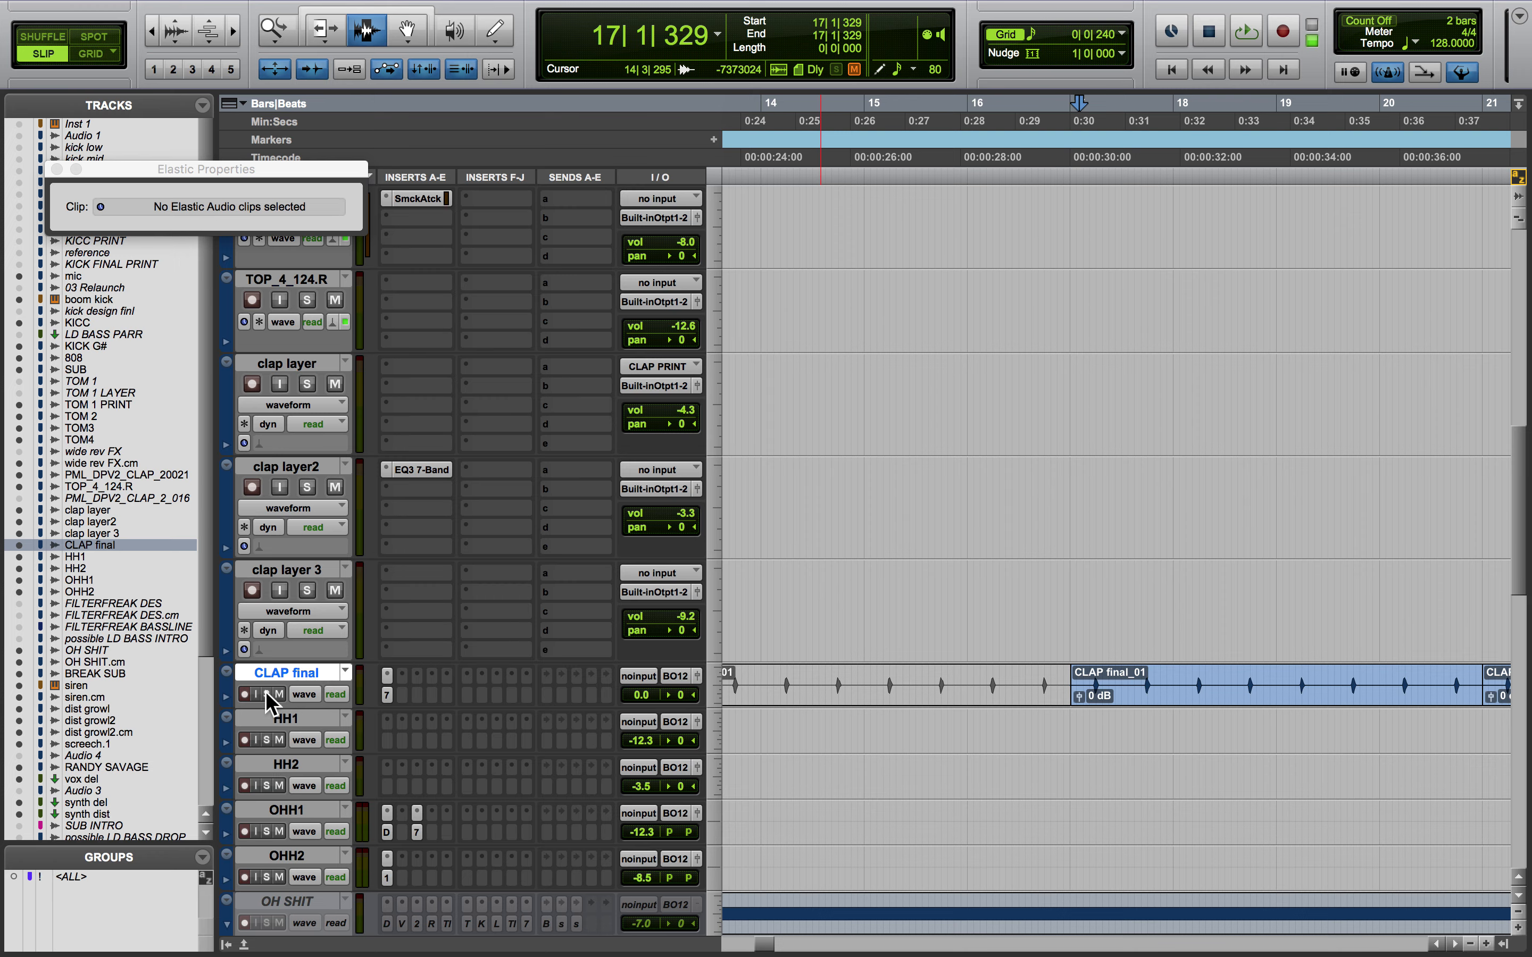
click(266, 694)
key(space)
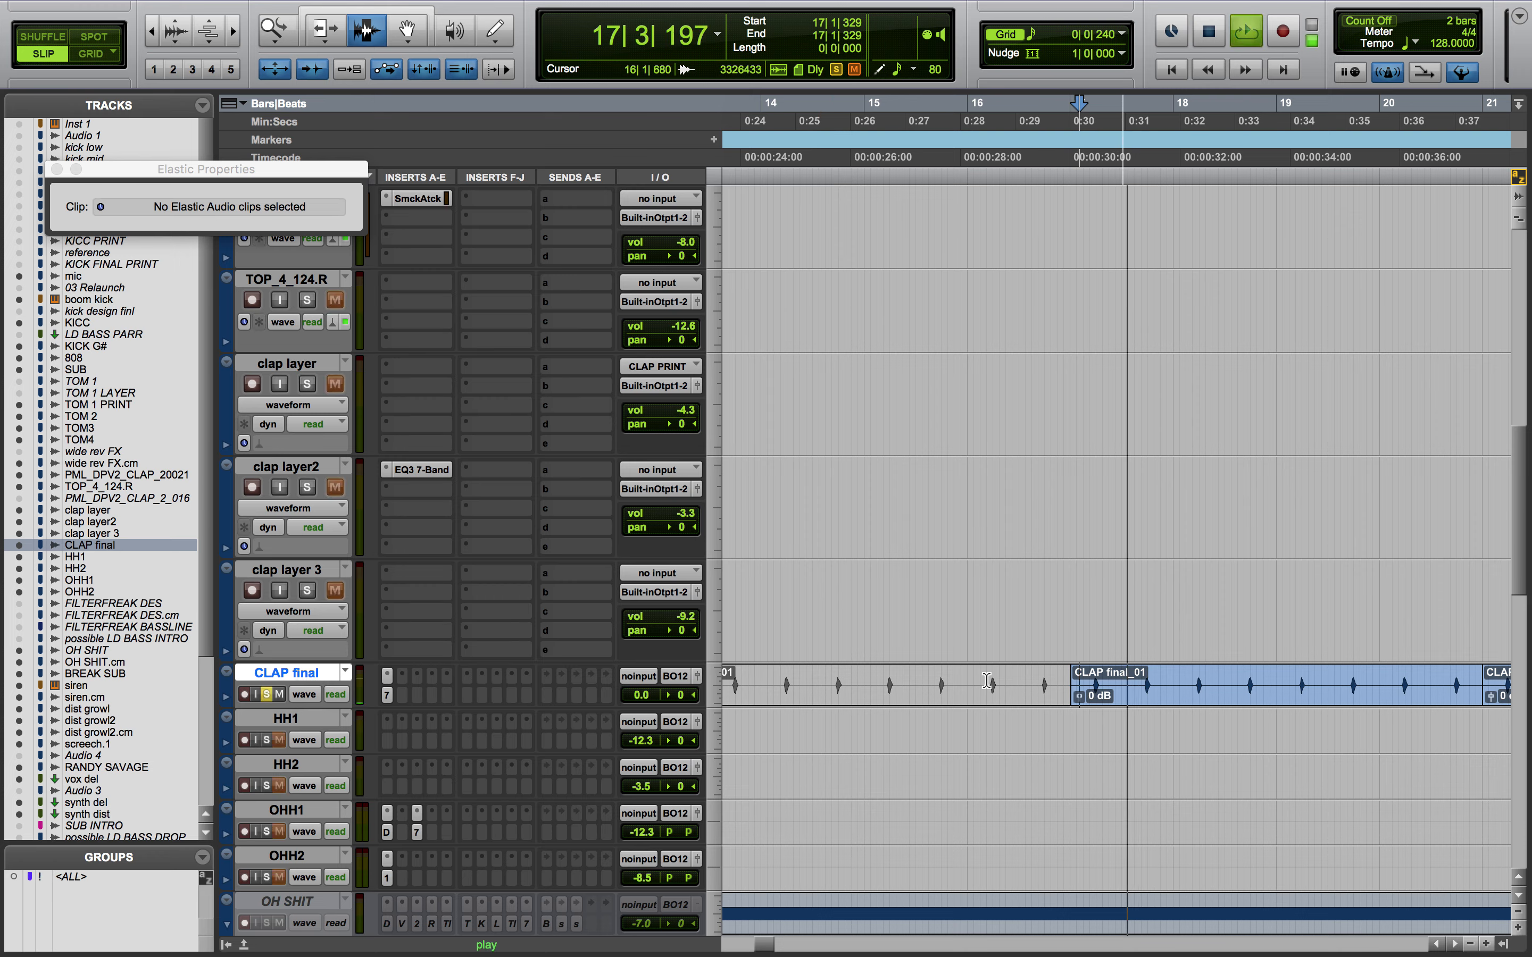
key(space)
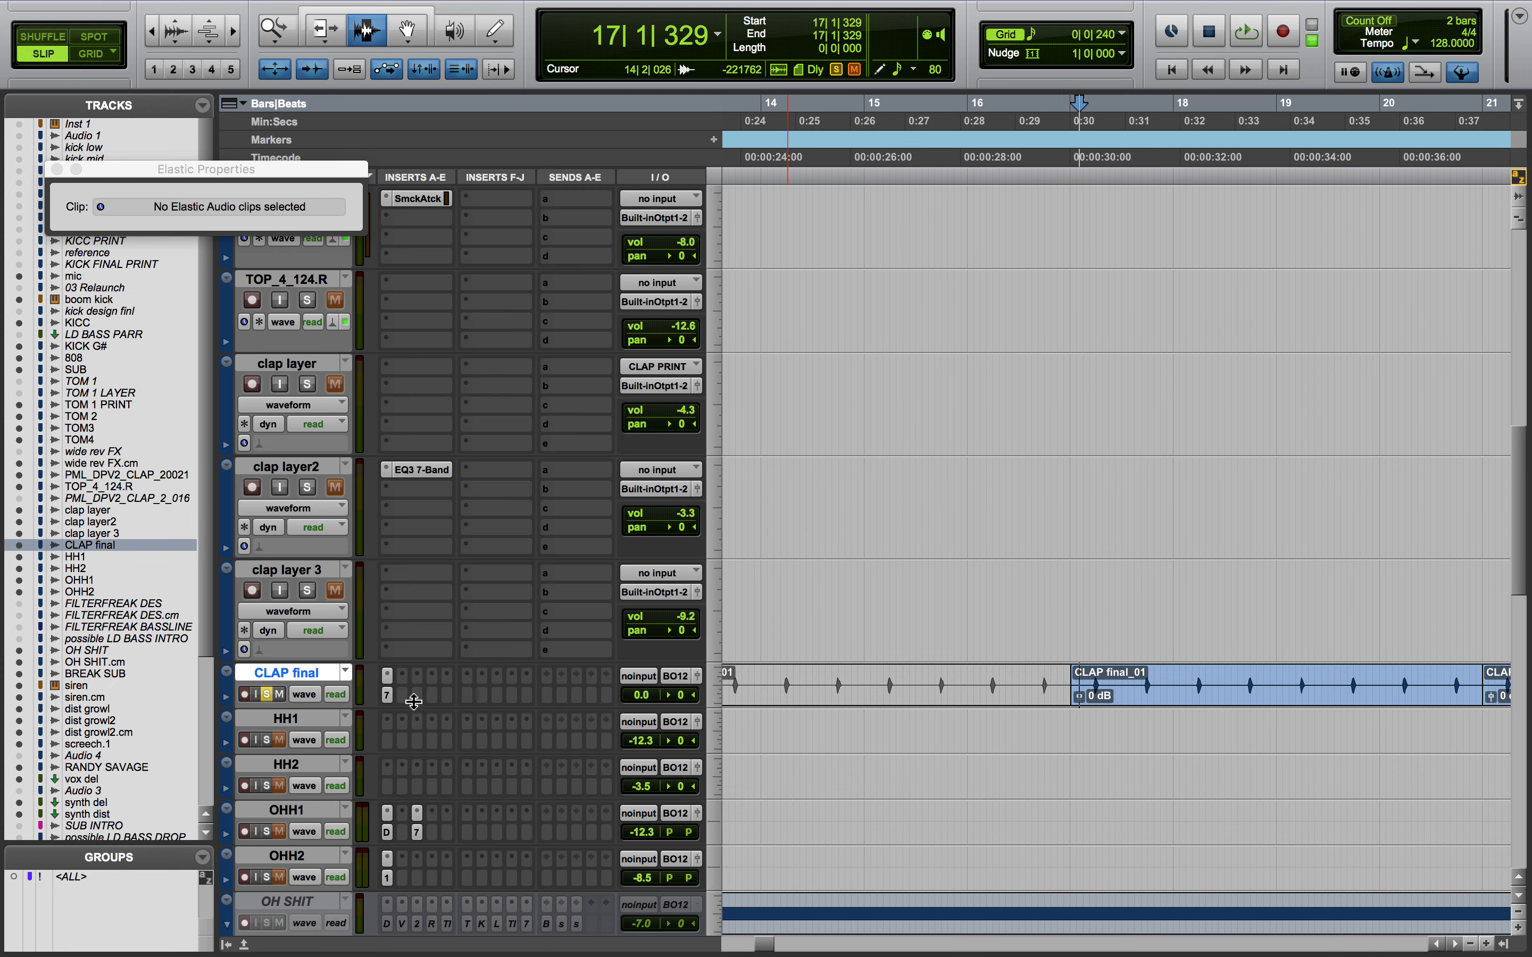
click(387, 695)
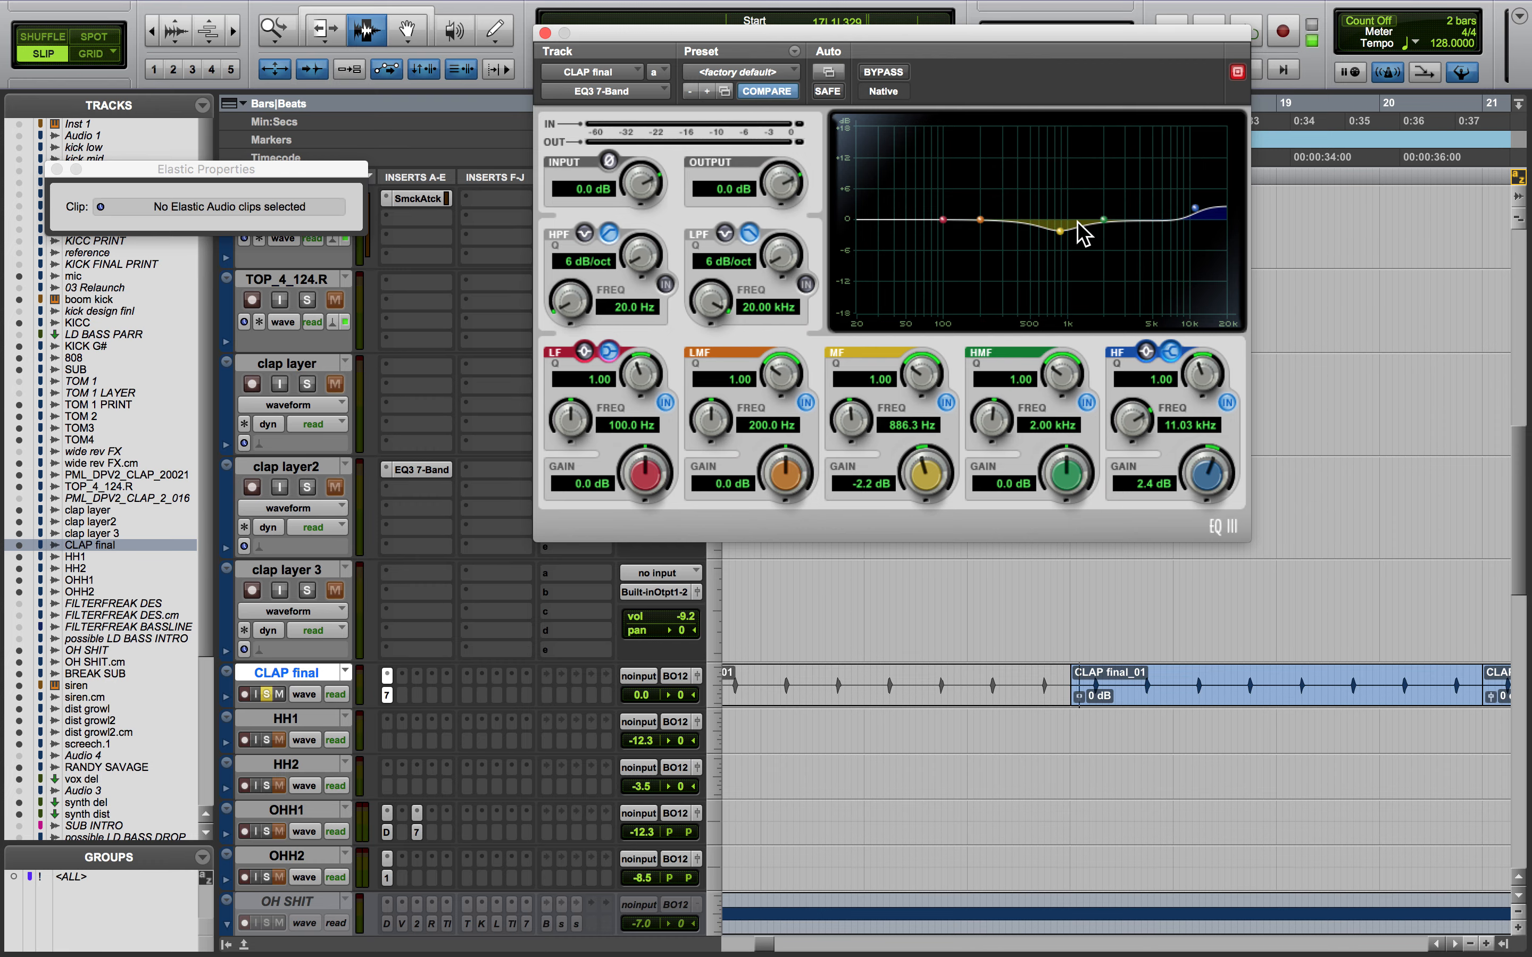
click(545, 33)
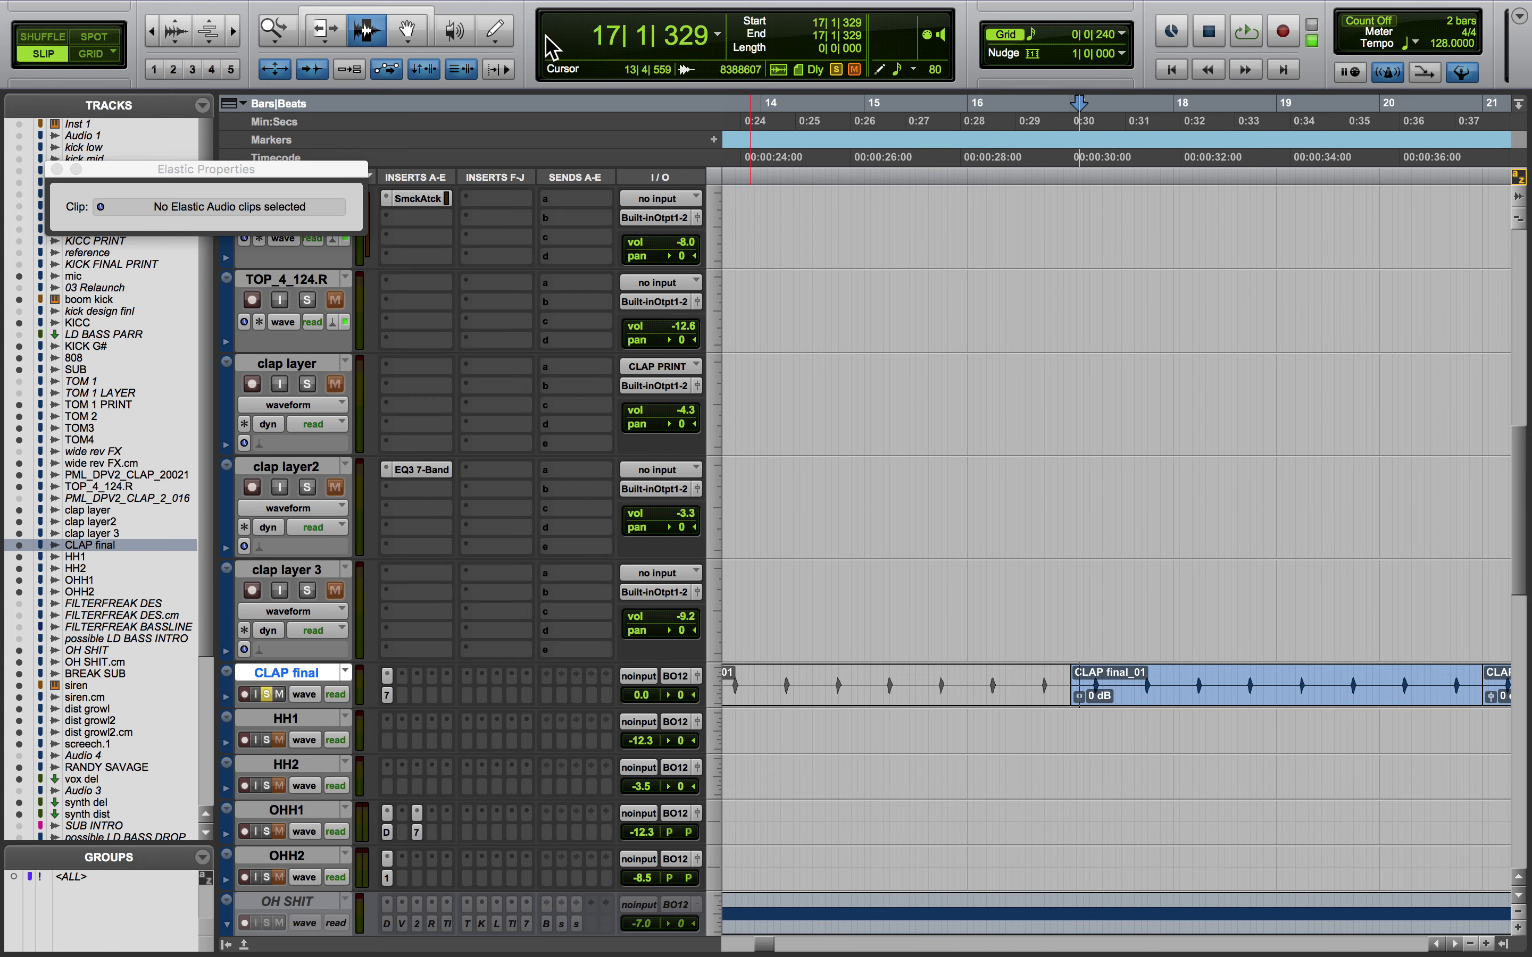
Move the Elastic Properties window down, and hide and make inactive the five tracks from PML_DP220021 to clap layer 3
click(322, 572)
drag(166, 170, 151, 802)
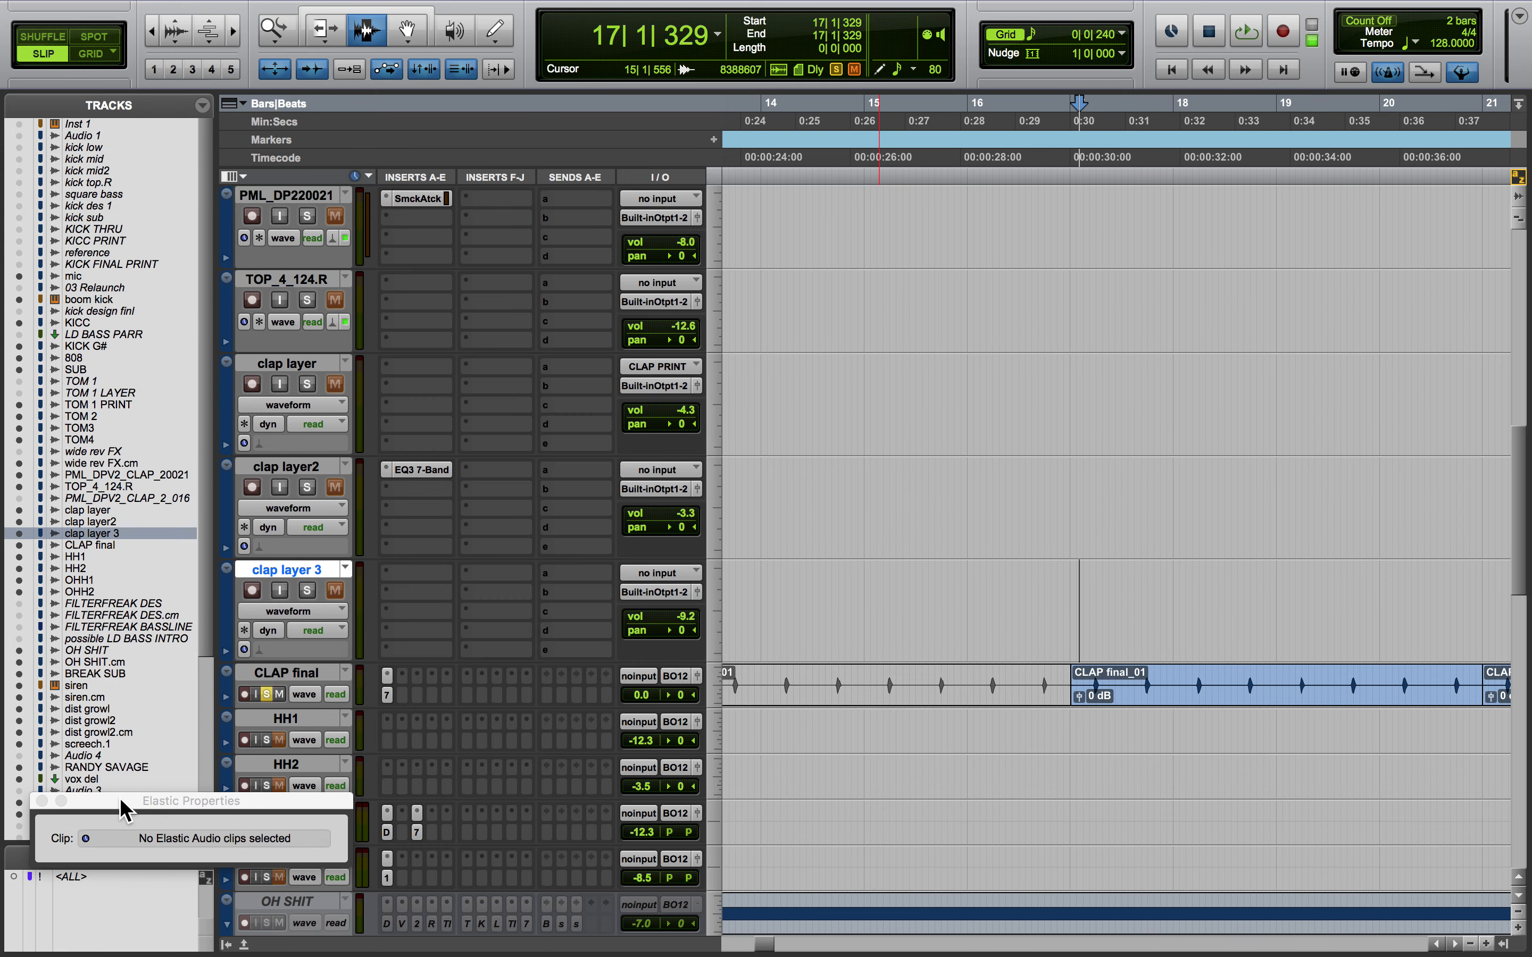
scroll(286, 302, up, 5)
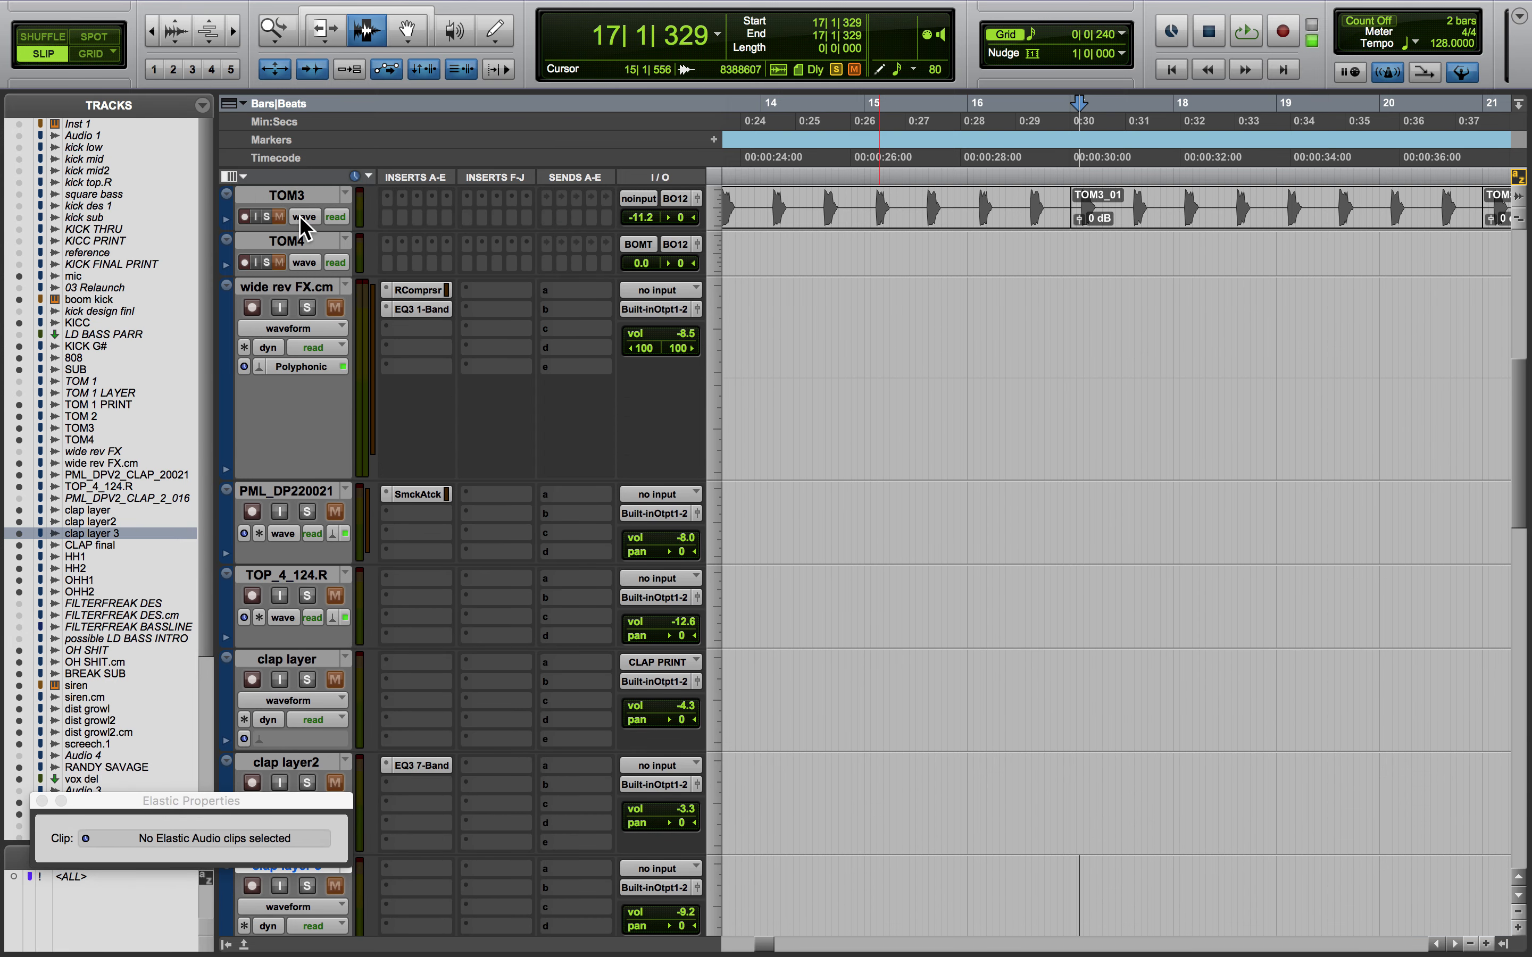
shift+click(297, 489)
right_click(304, 488)
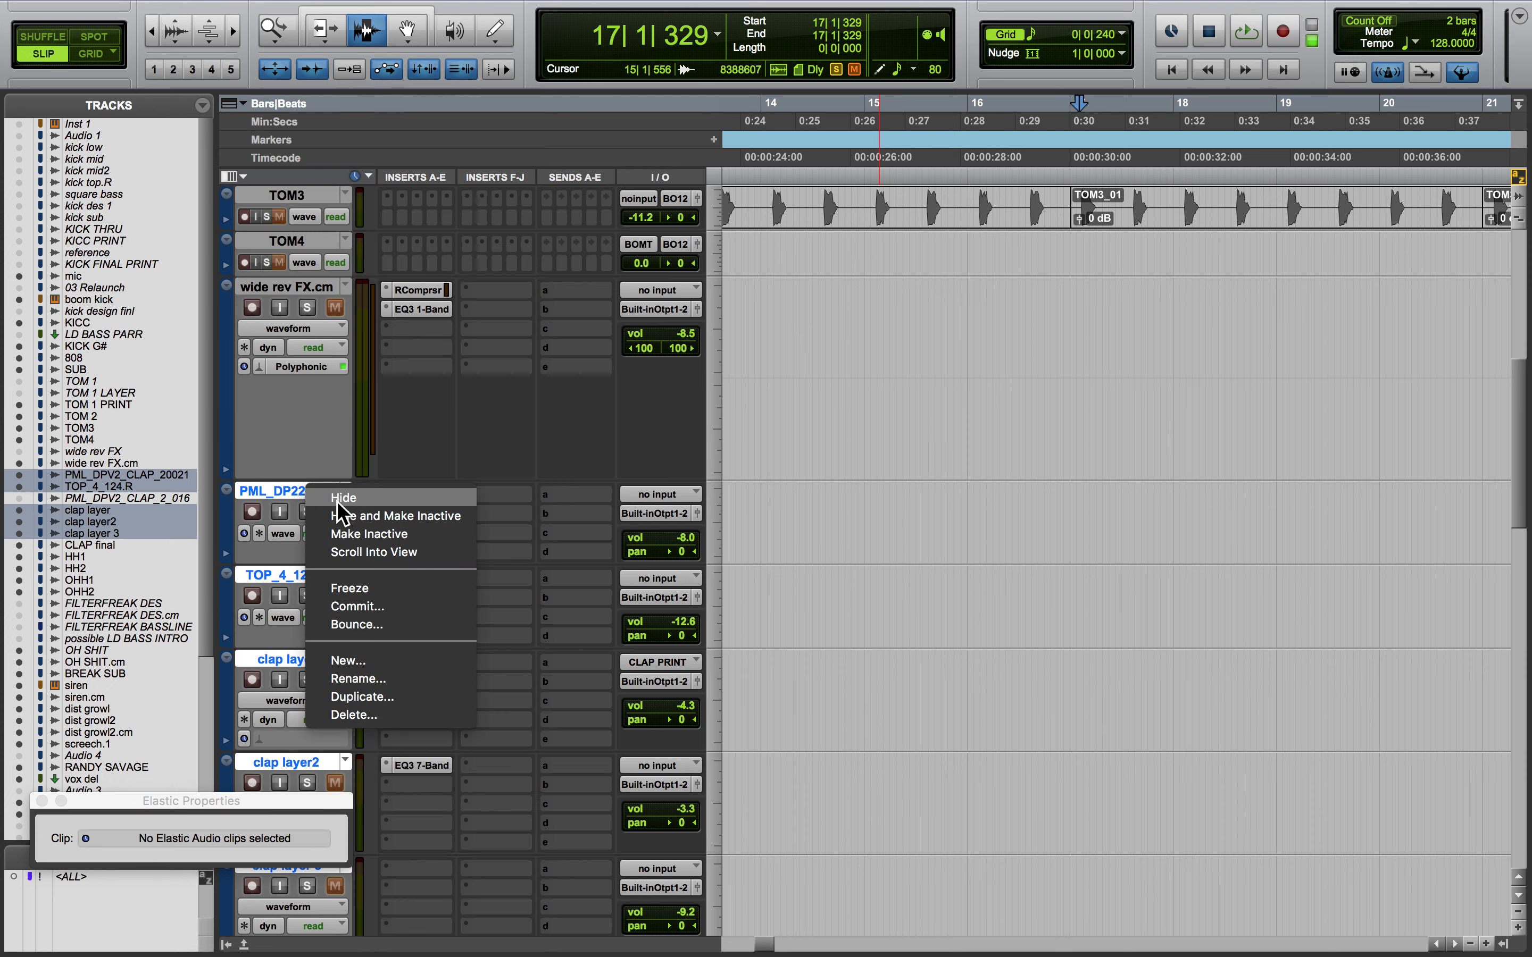
click(360, 517)
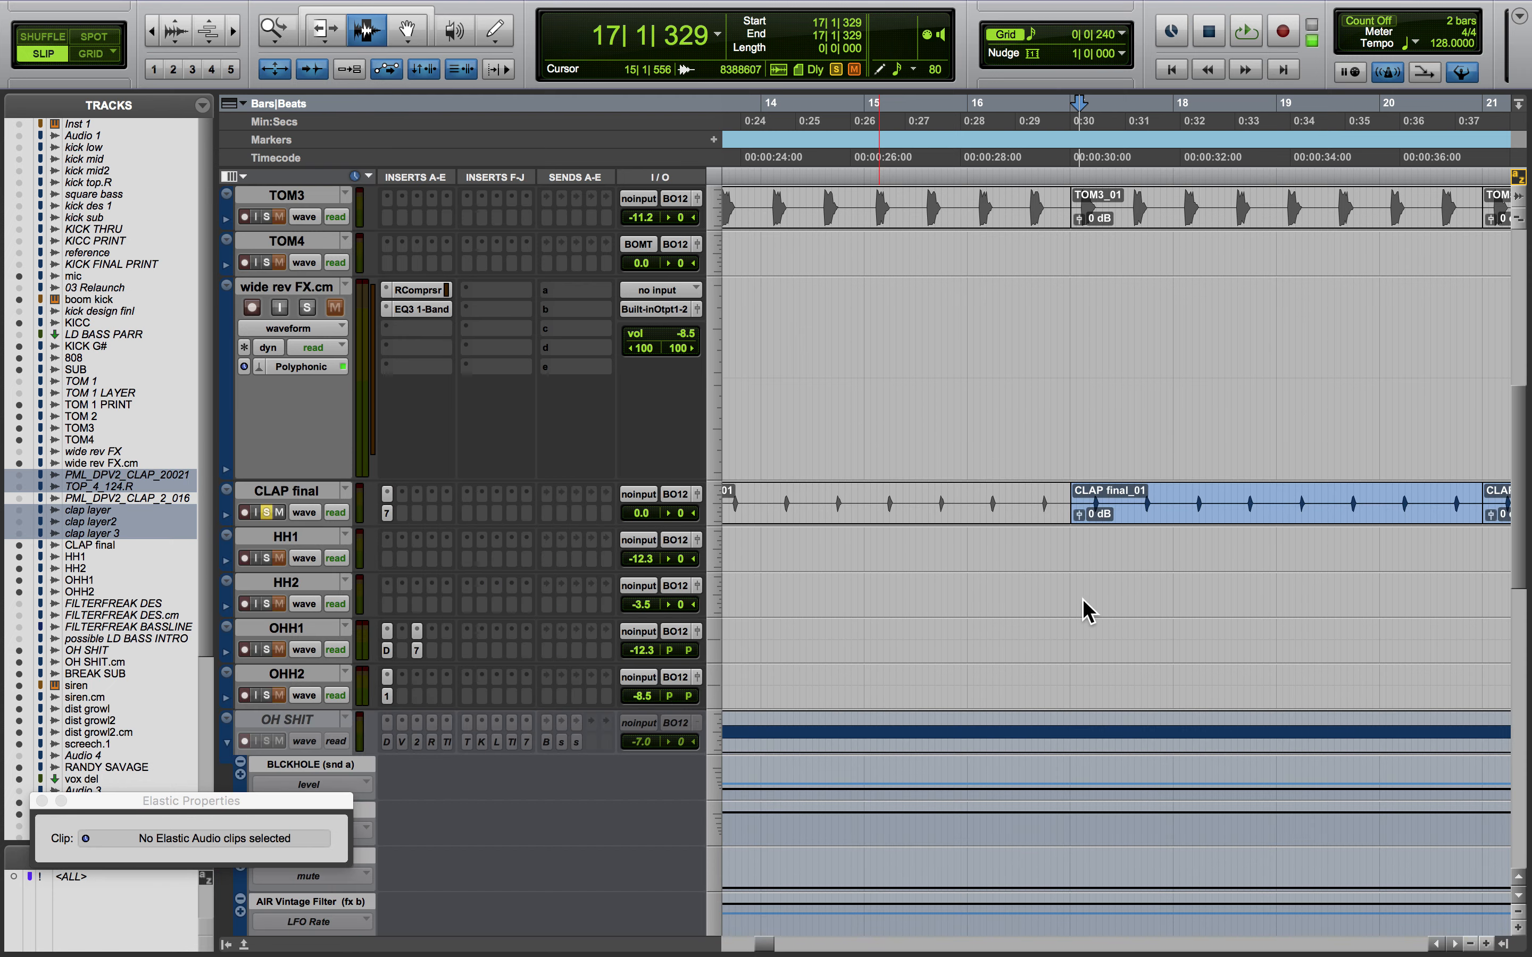
Place the playback position at 61|1|502 on wide rev FX.cm, within the section starting at bar 57
click(1156, 450)
key(super+bracketleft)
key(super+bracketleft)
key(super+bracketleft)
key(super+bracketleft)
key(super+bracketleft)
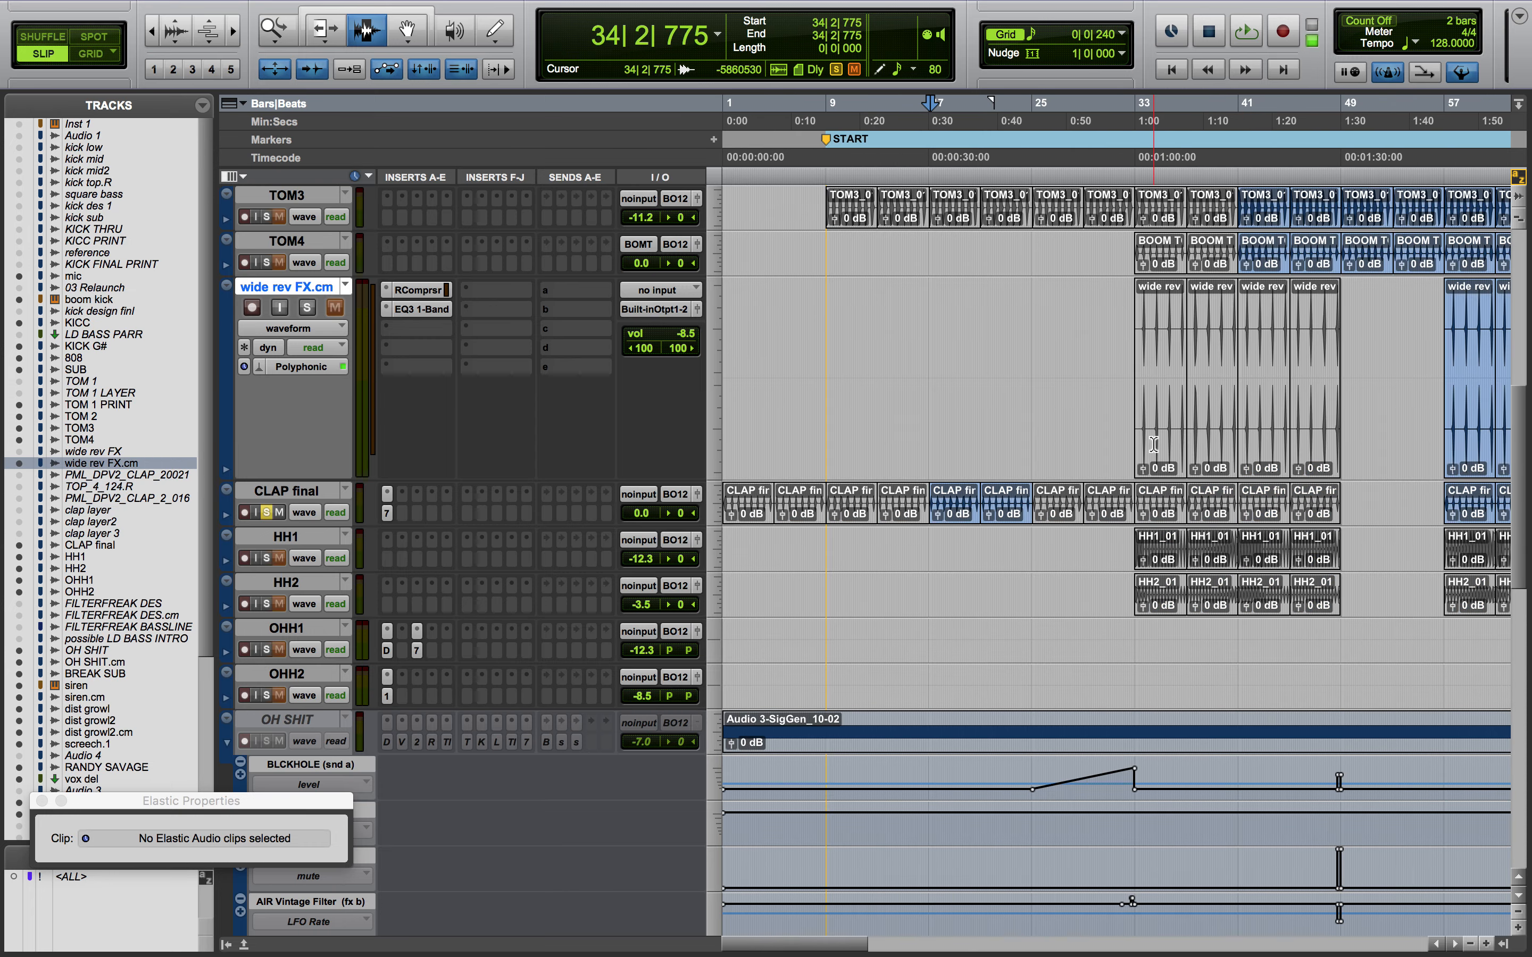
key(super+bracketleft)
click(821, 446)
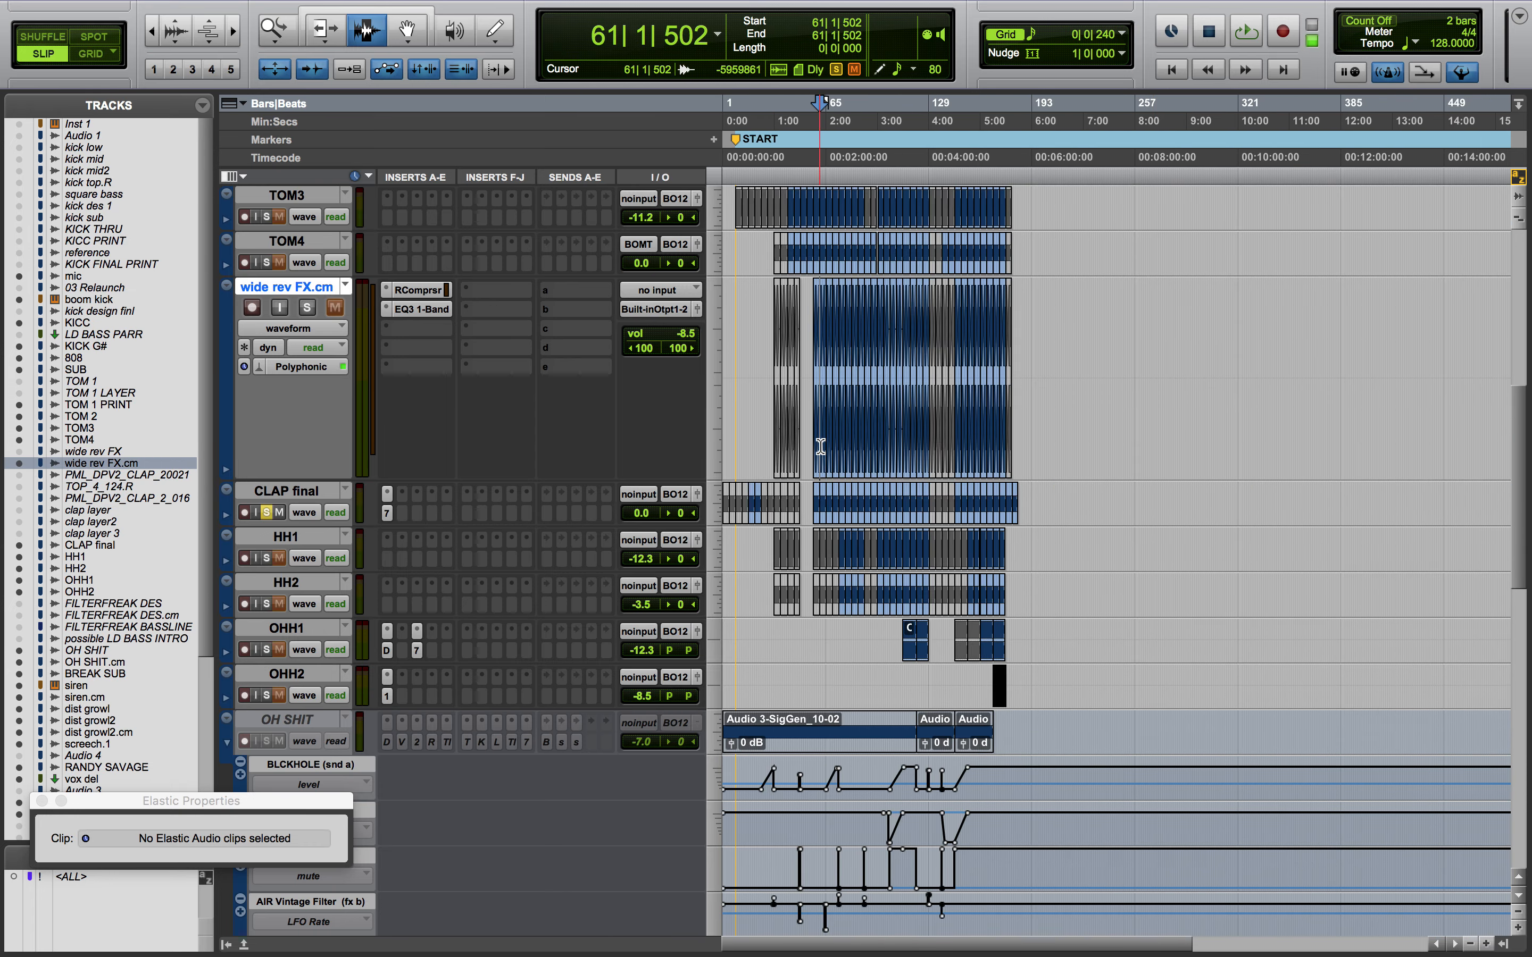
key(super+bracketright)
key(super+bracketright)
key(super+bracketright)
key(super+bracketright)
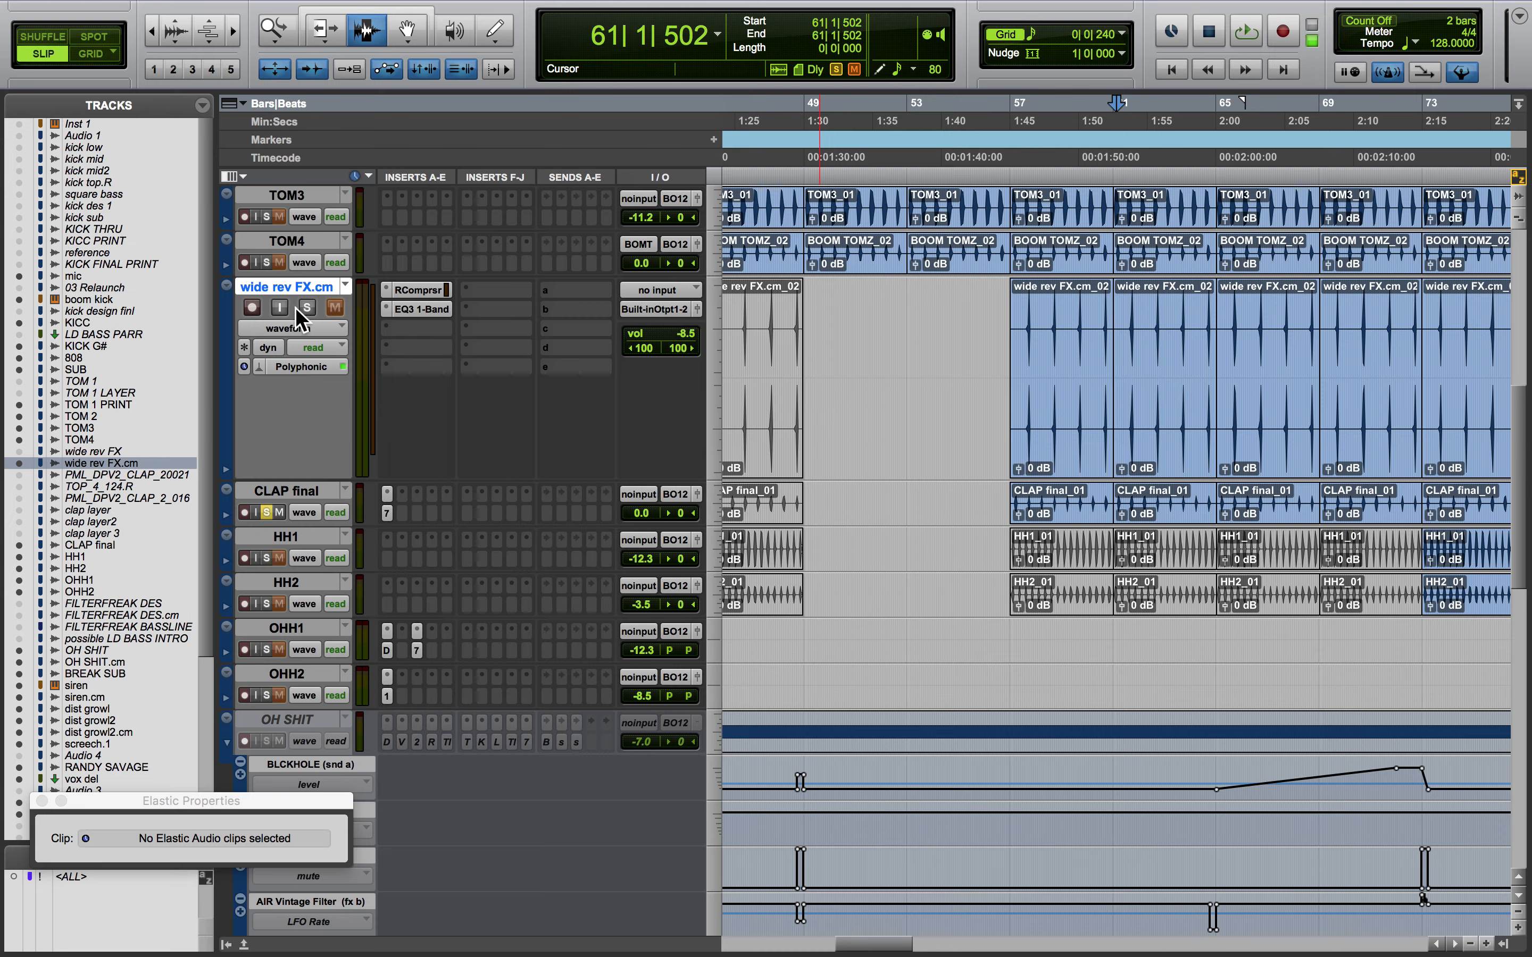
Solo KICK G#, 808, SUB, TOM 1 PRINT, TOM 2, TOM3, TOM4 and wide rev FX.cm alongside CLAP final, and play them together
click(266, 262)
scroll(264, 209, up, 4)
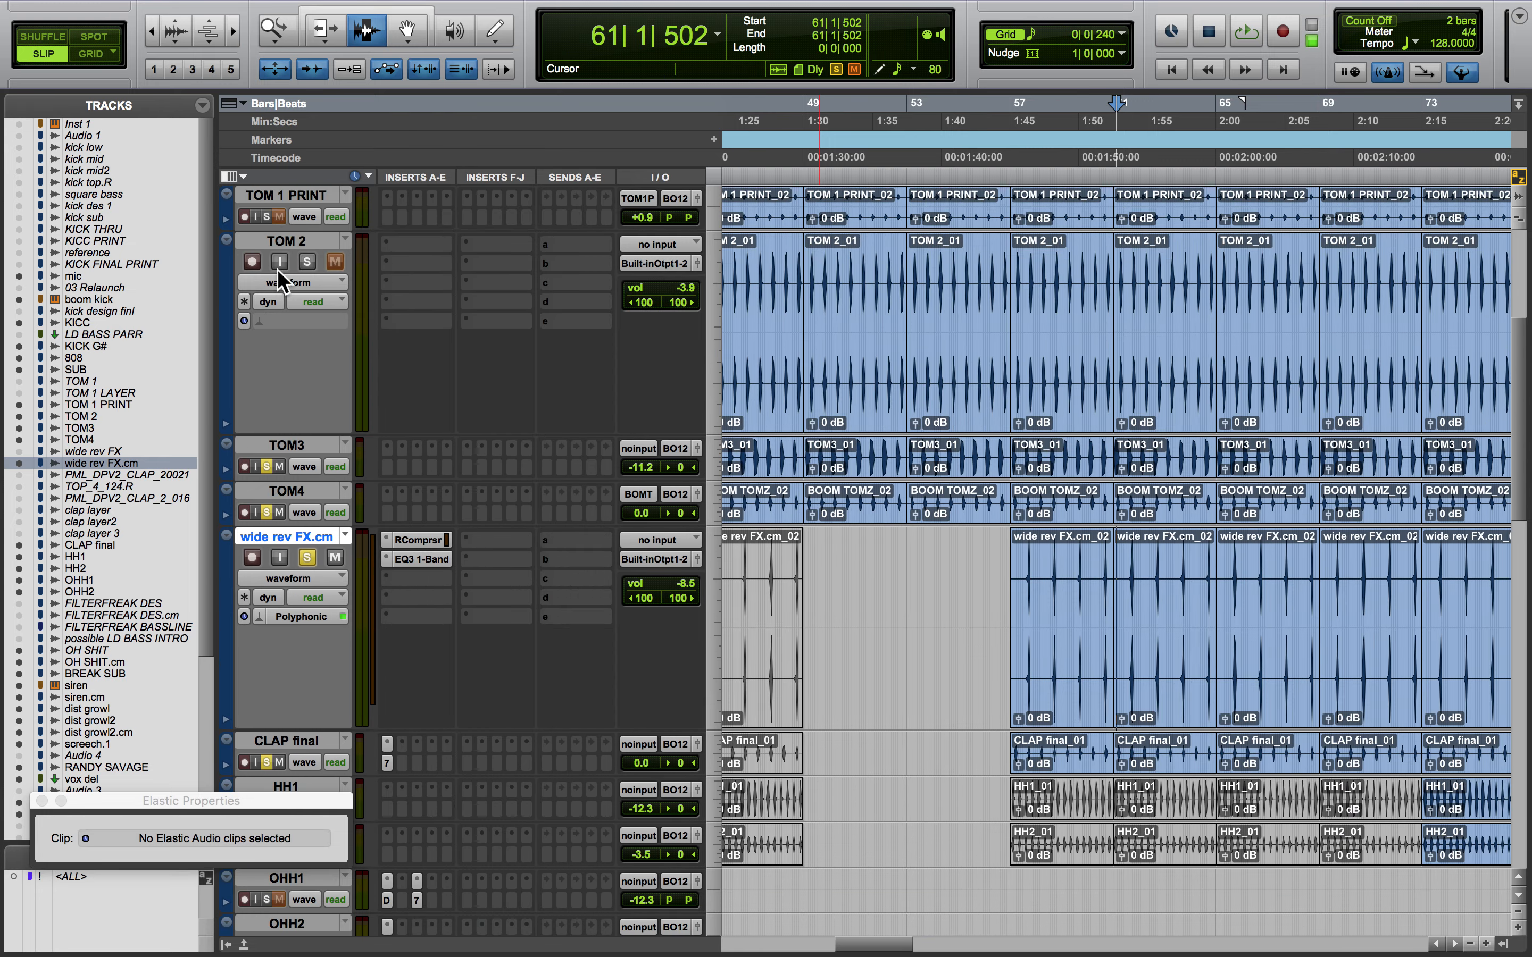
click(306, 263)
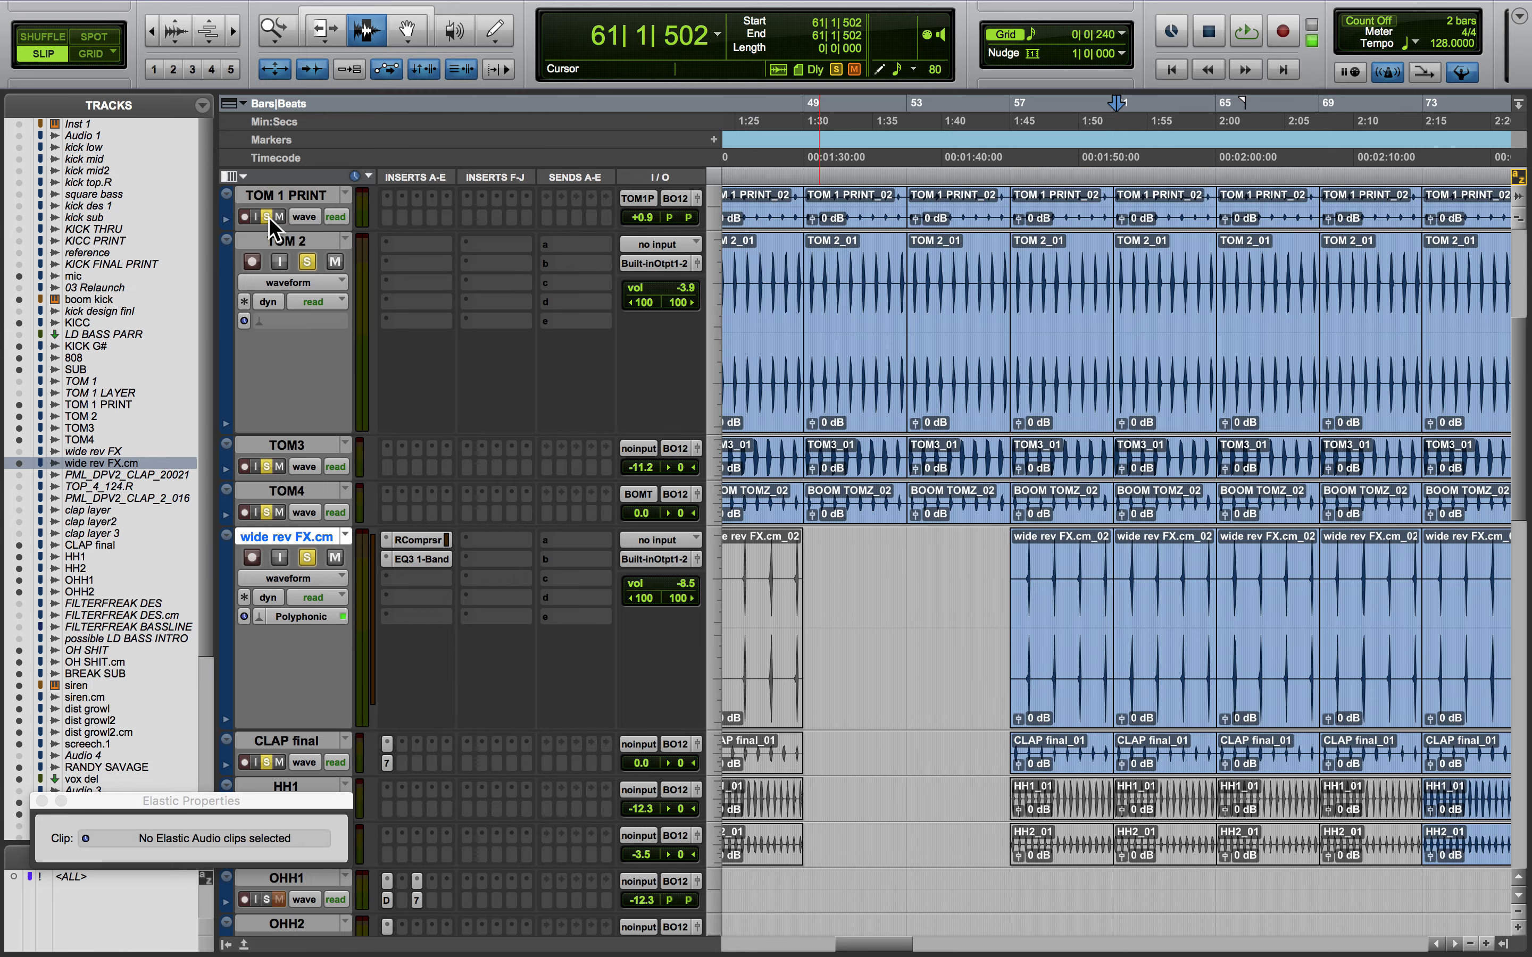
scroll(269, 225, up, 3)
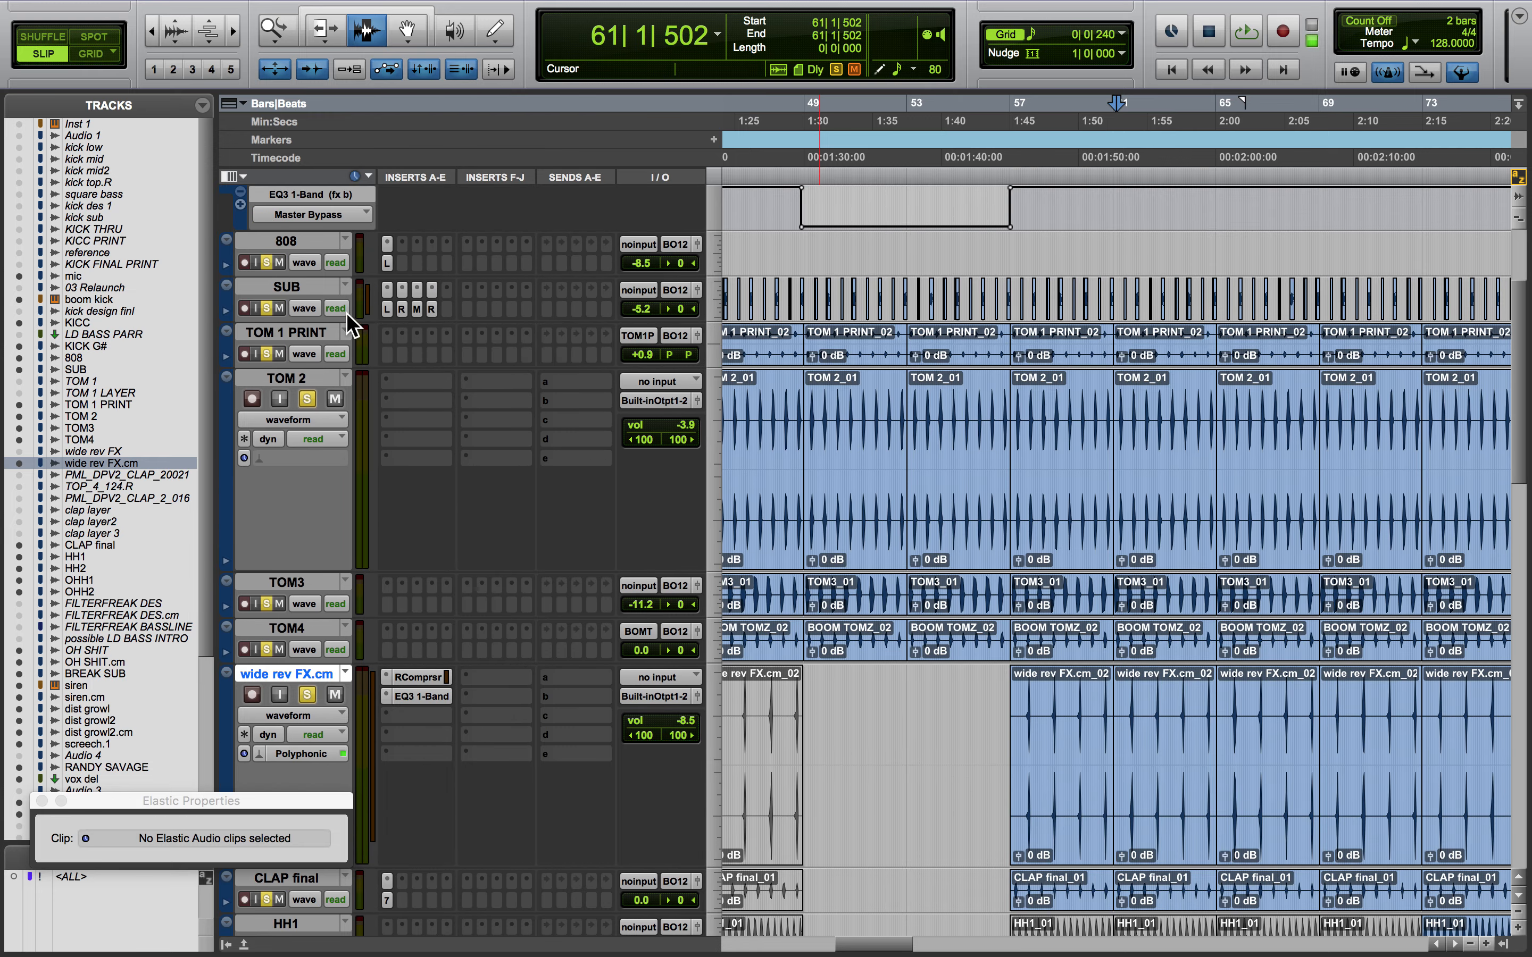
scroll(364, 364, up, 3)
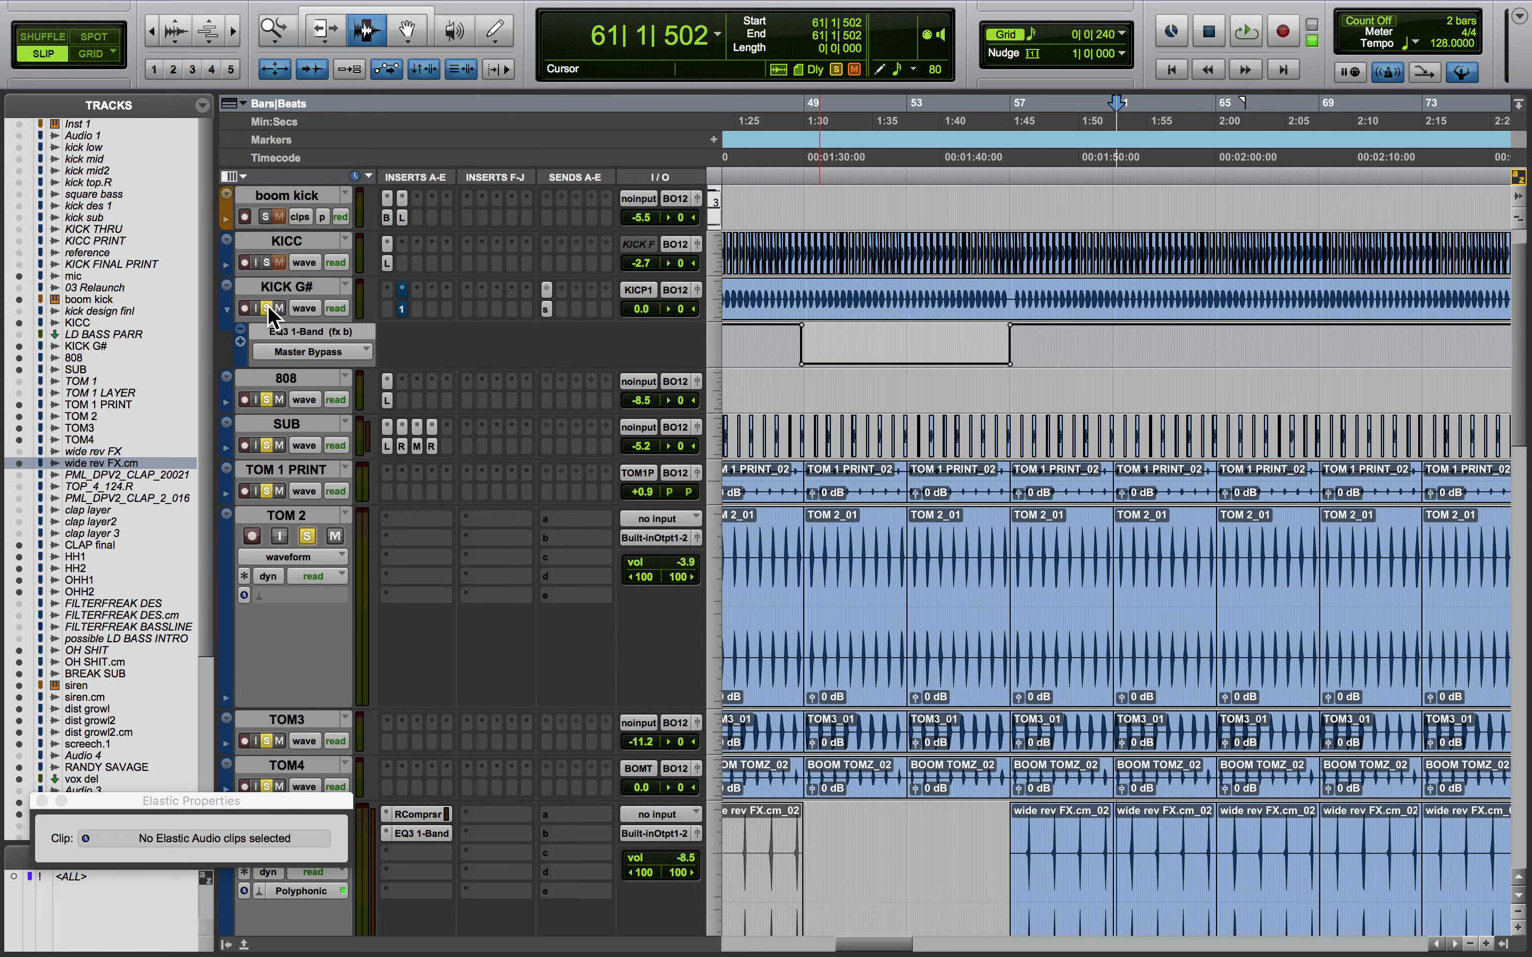
key(space)
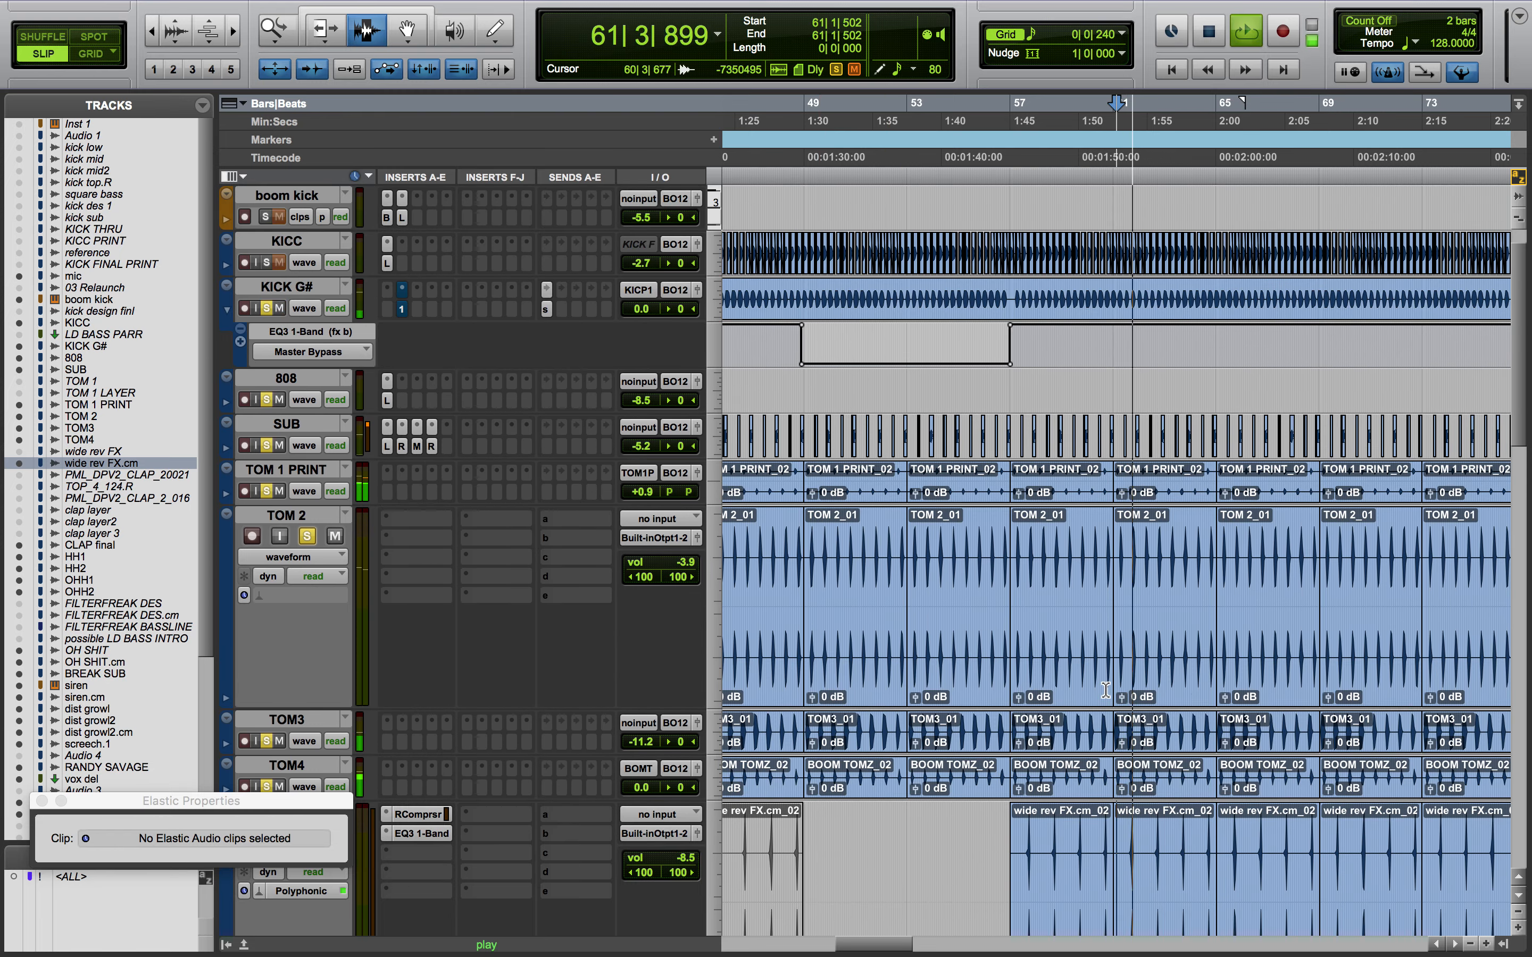
scroll(1105, 690, down, 2)
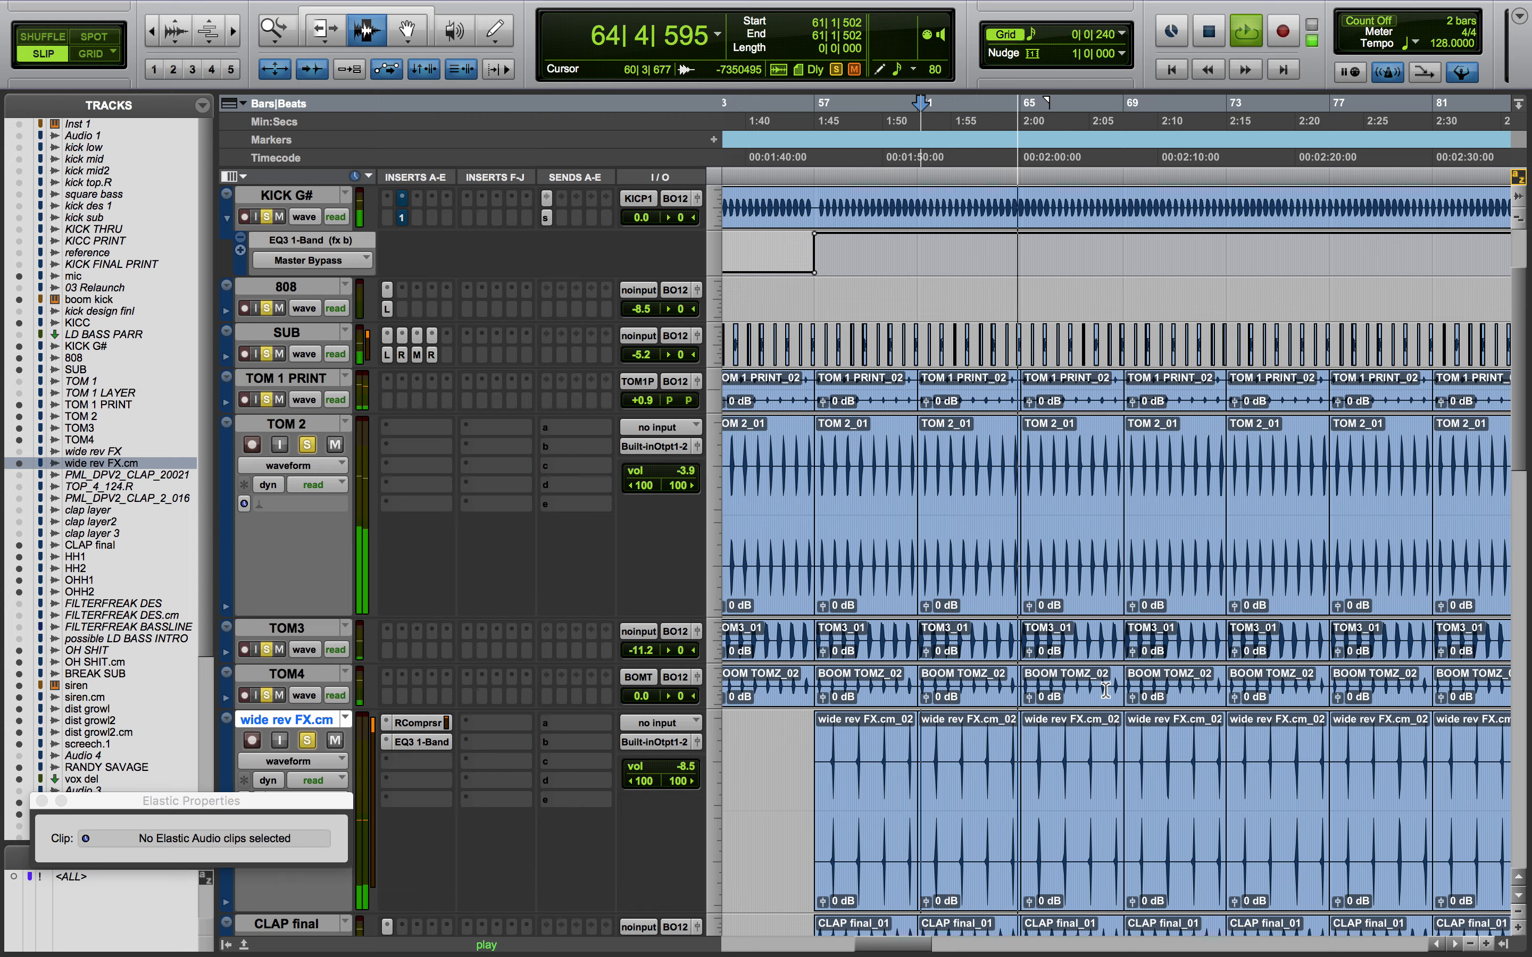
key(space)
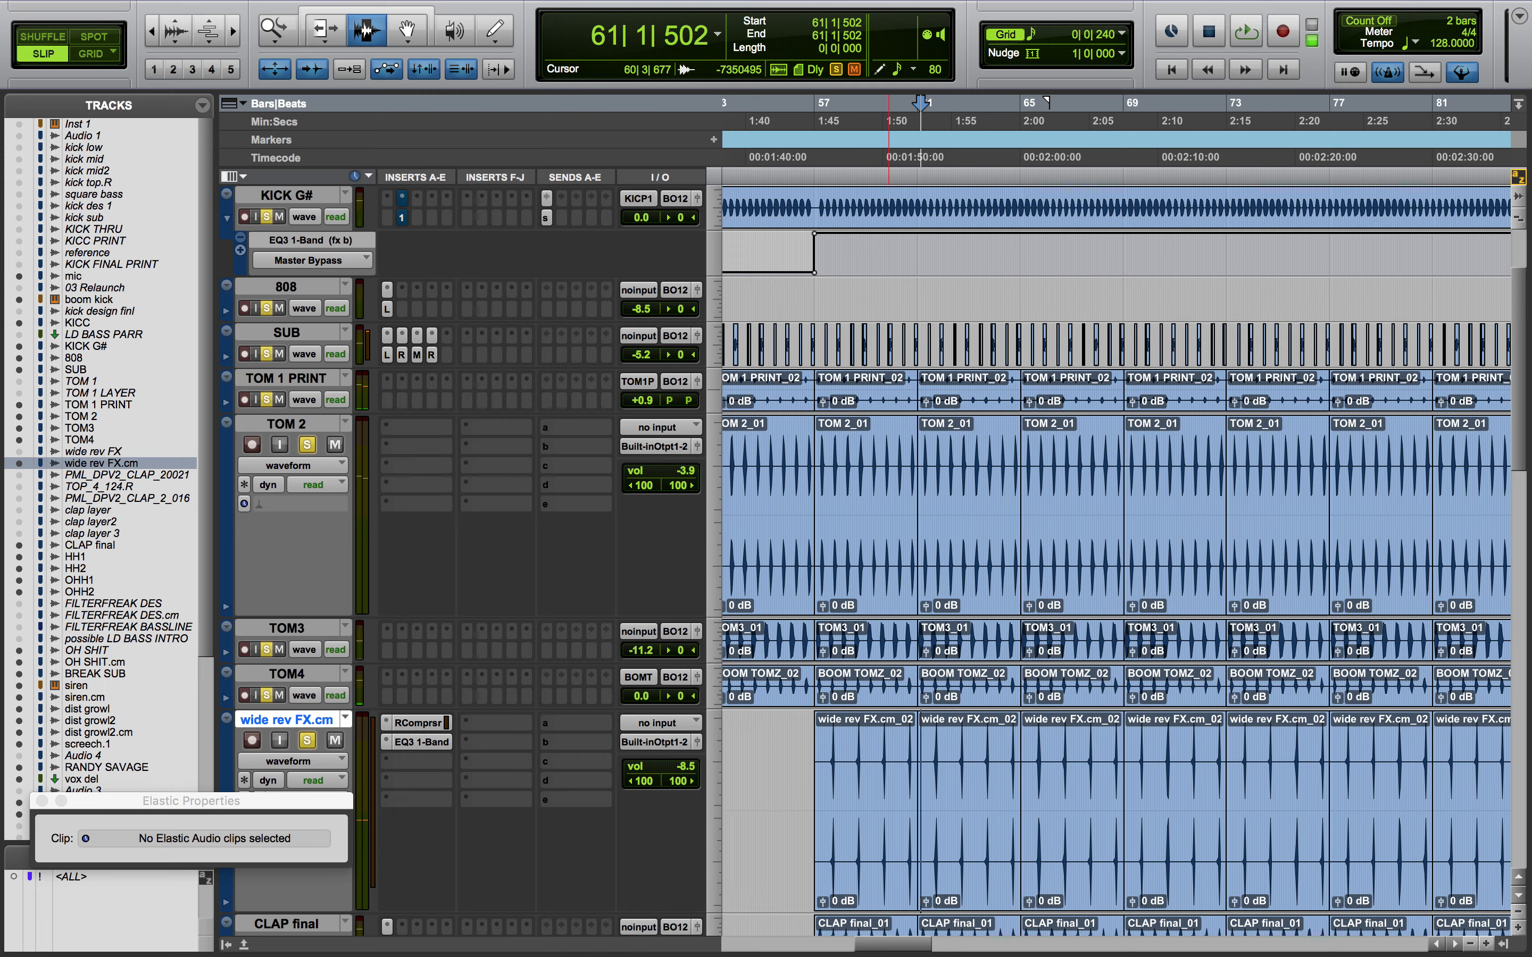
Clear all track solos, select OHH1, and place the playback position at the start of its clip at bar 113
alt+click(264, 400)
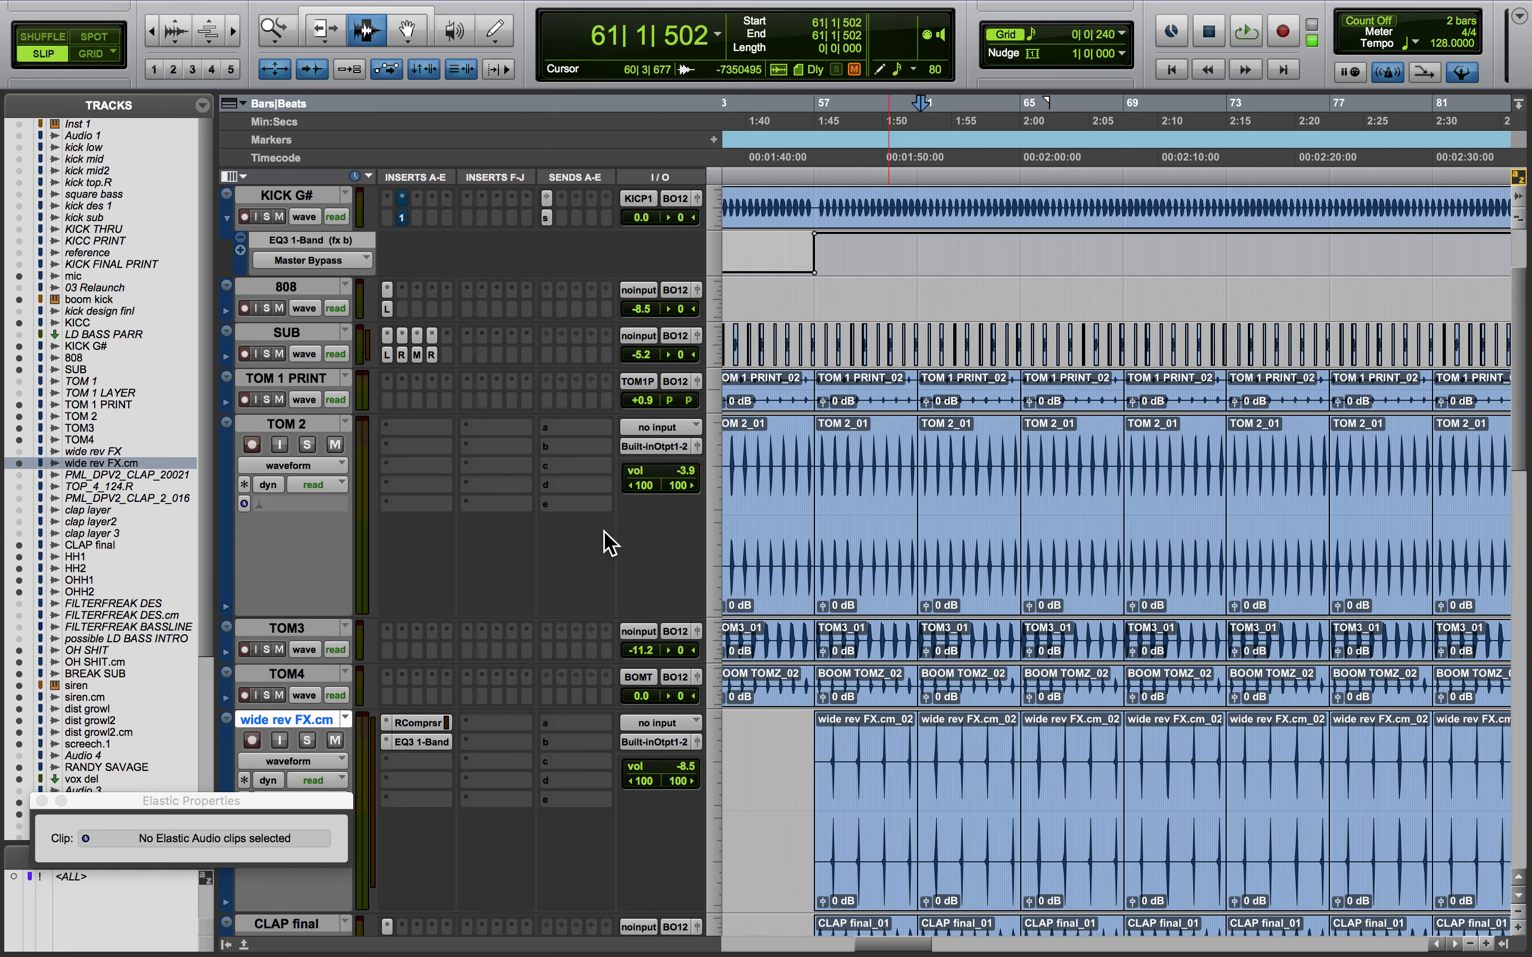
scroll(783, 605, down, 8)
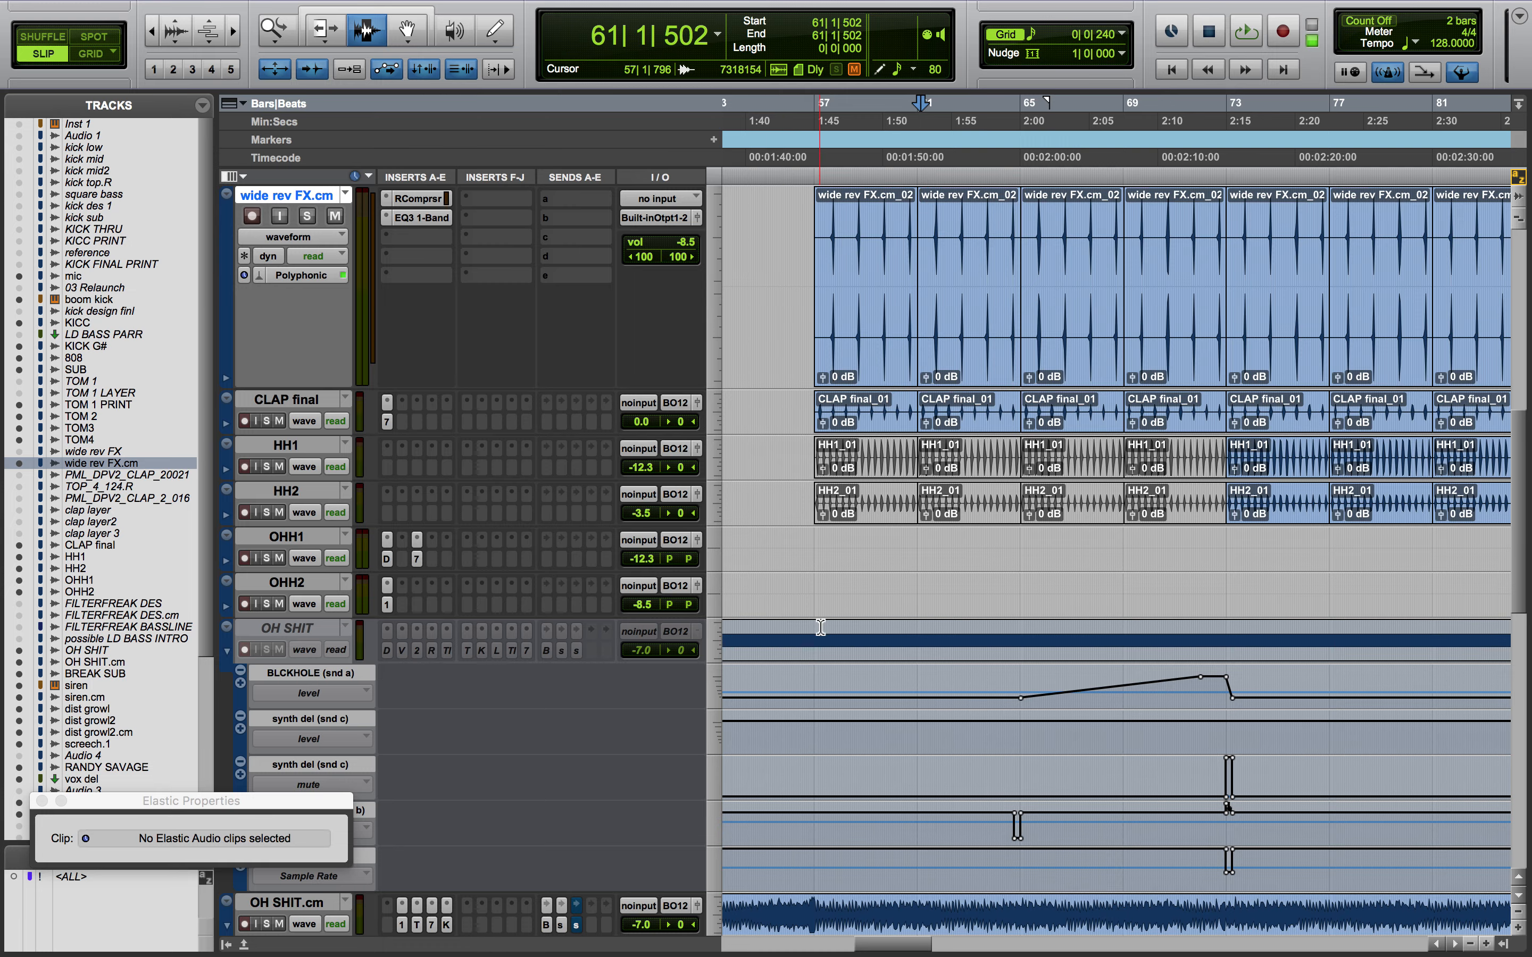
scroll(820, 627, down, 4)
scroll(821, 627, right, 3)
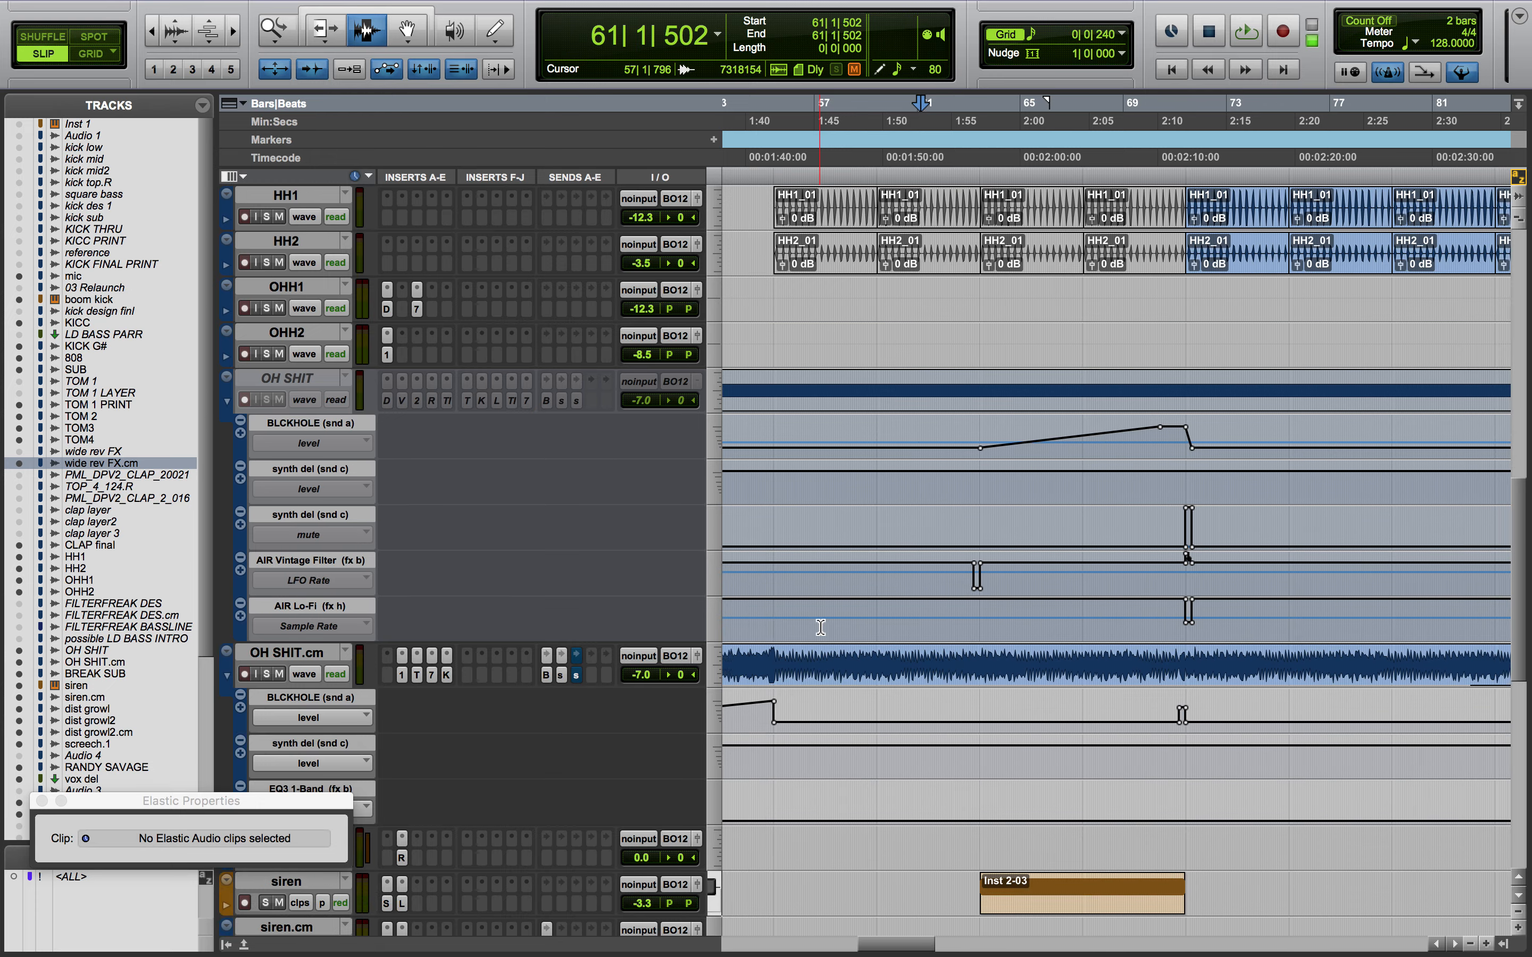
click(283, 295)
scroll(1131, 356, up, 1)
scroll(1132, 356, right, 15)
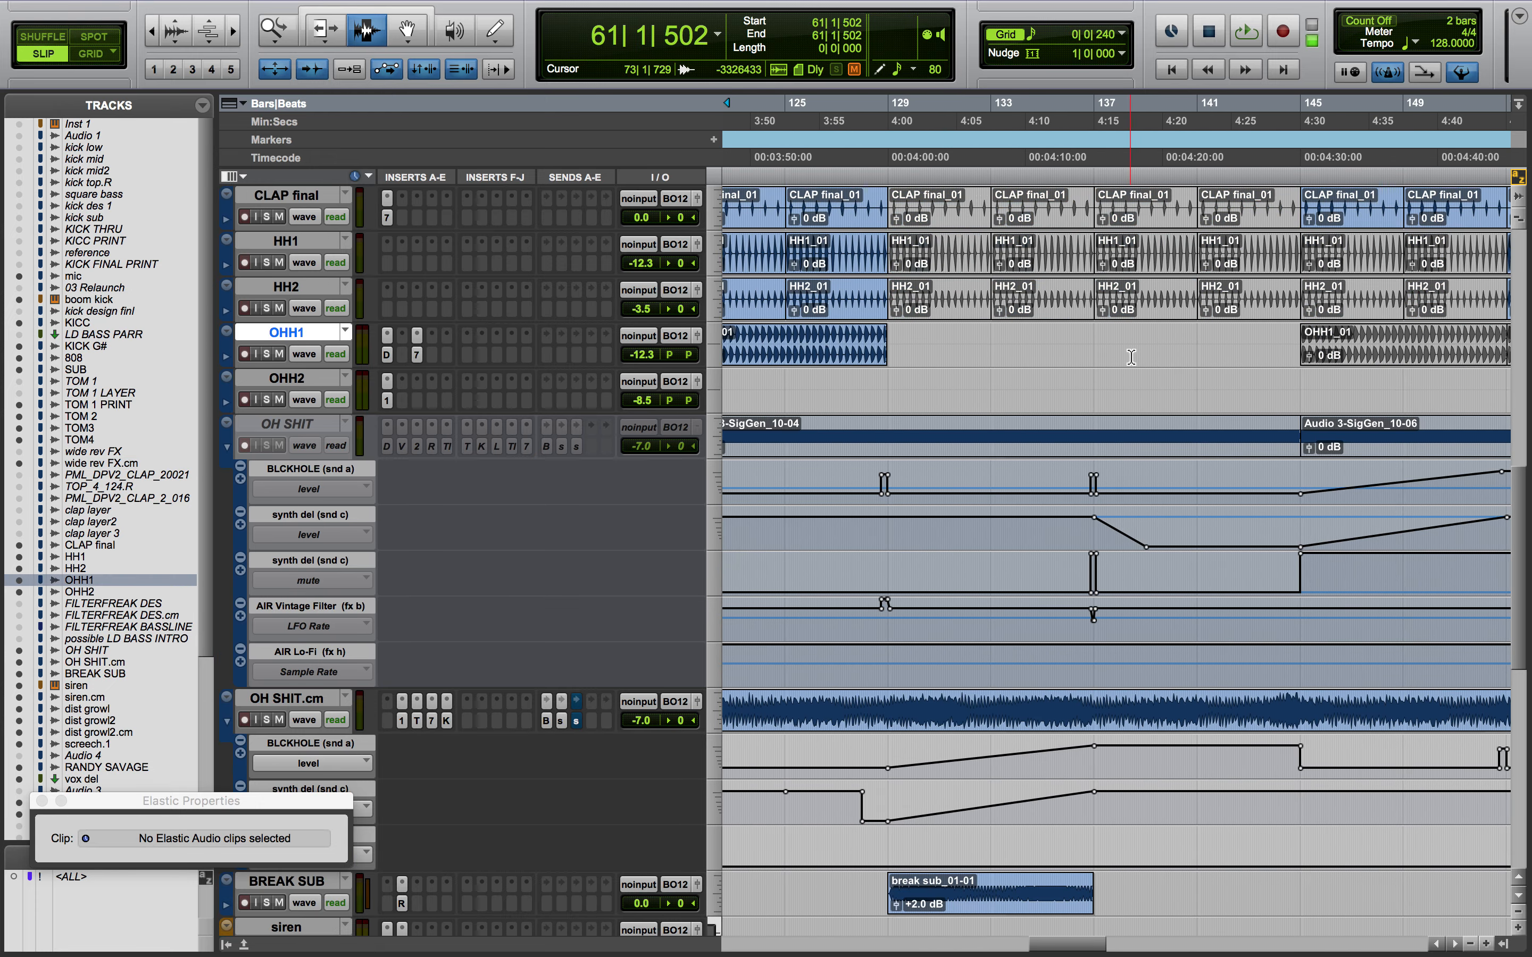
scroll(1132, 356, left, 14)
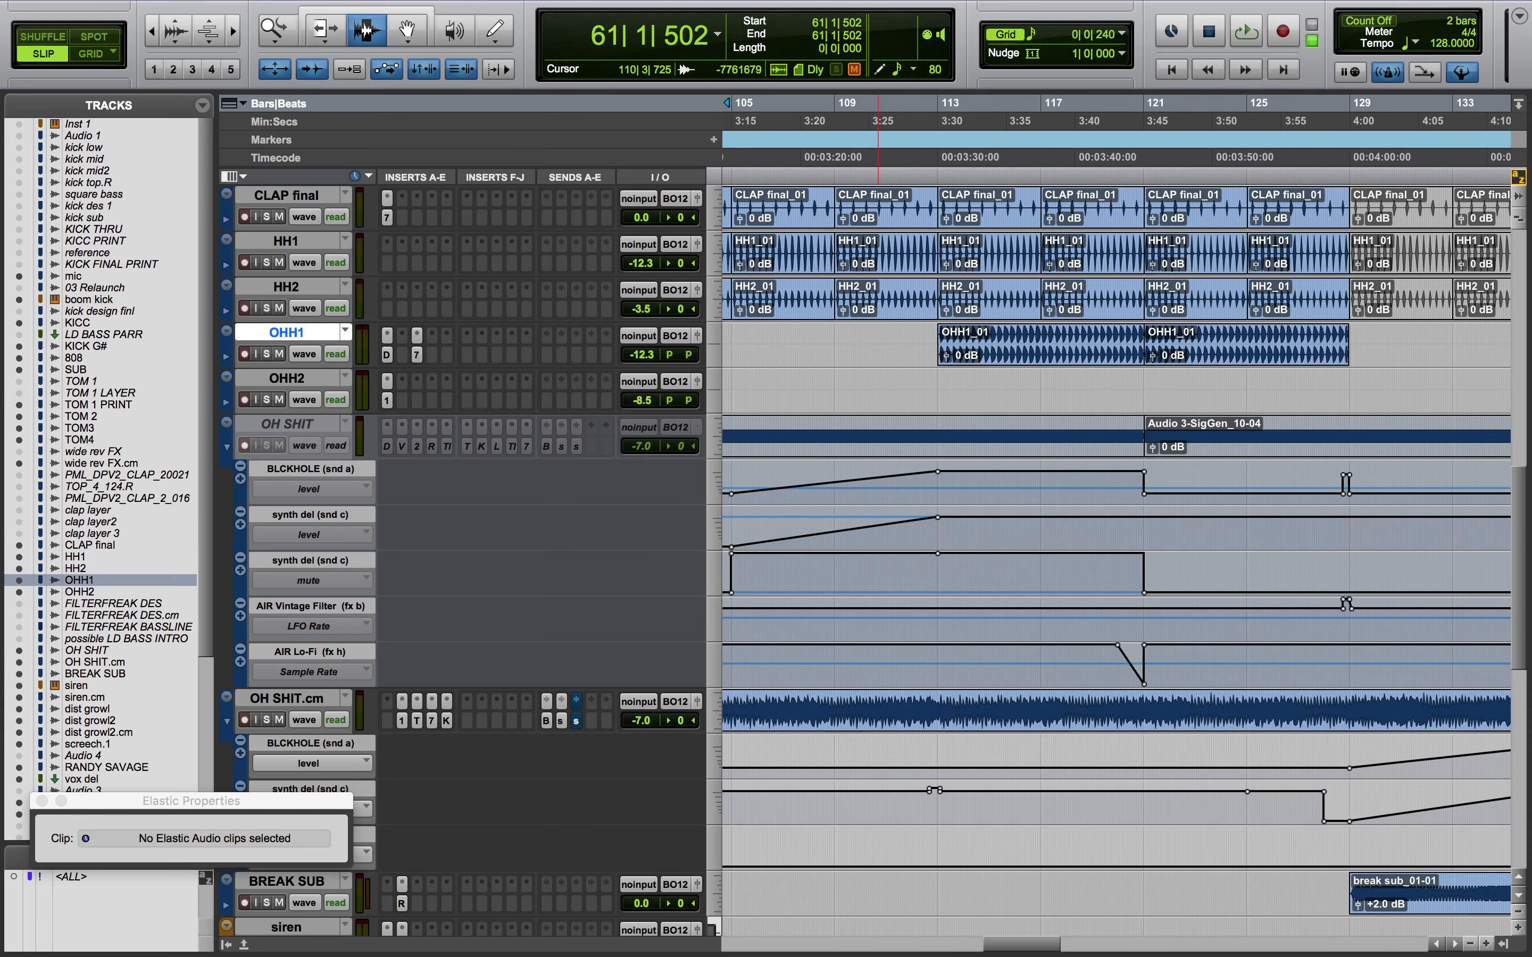
key(Tab)
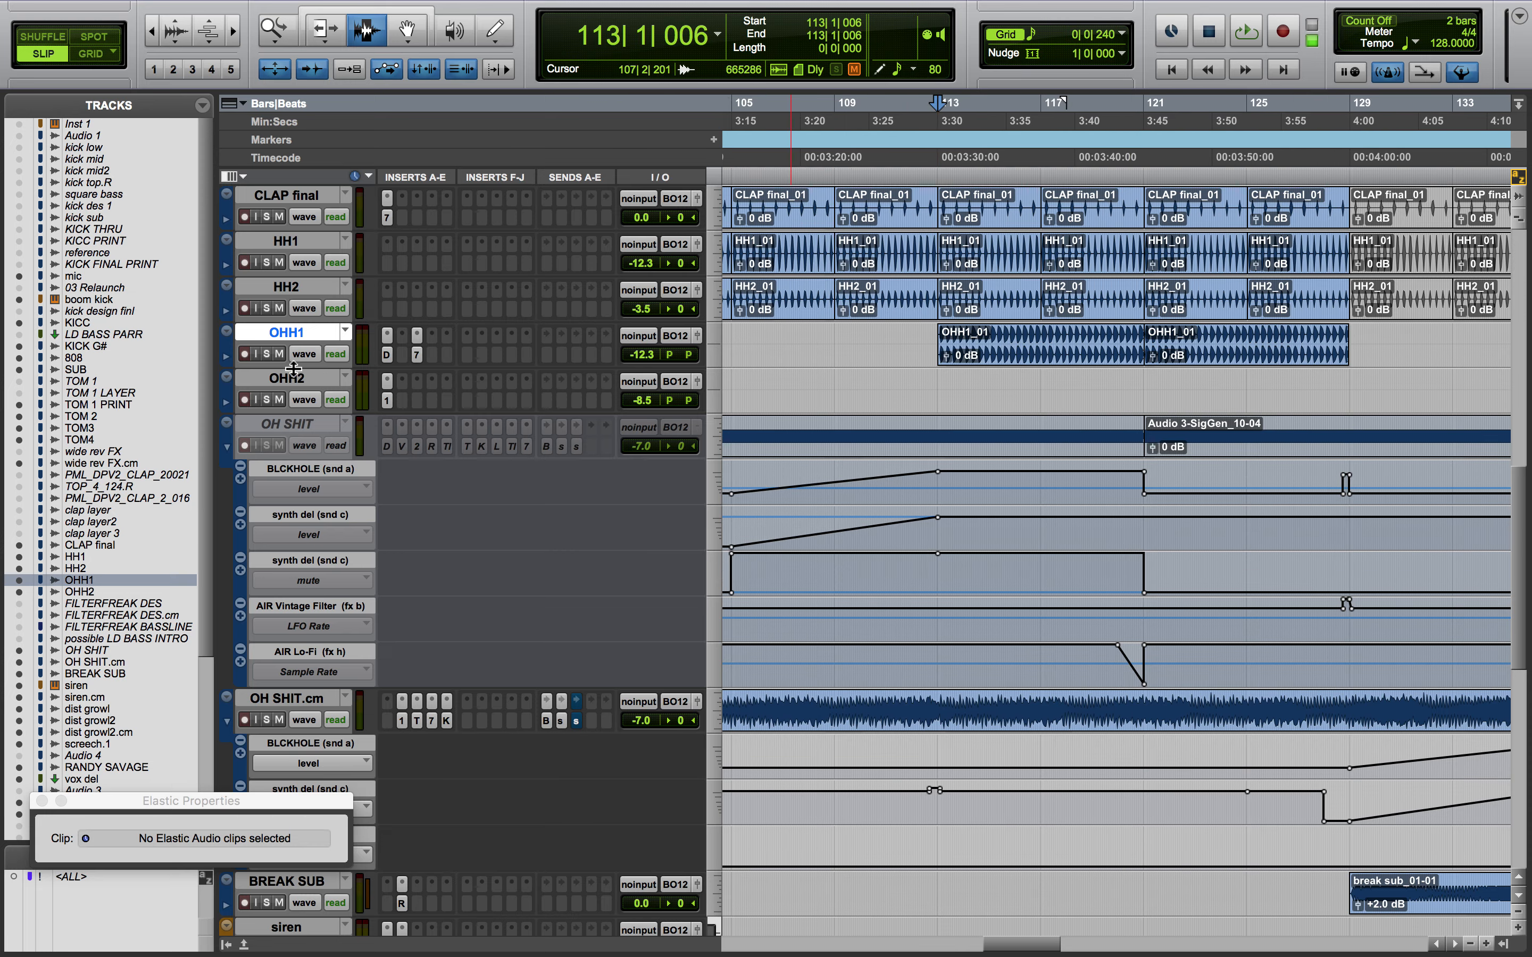
Solo OHH1 and play it from bar 113
click(267, 355)
key(space)
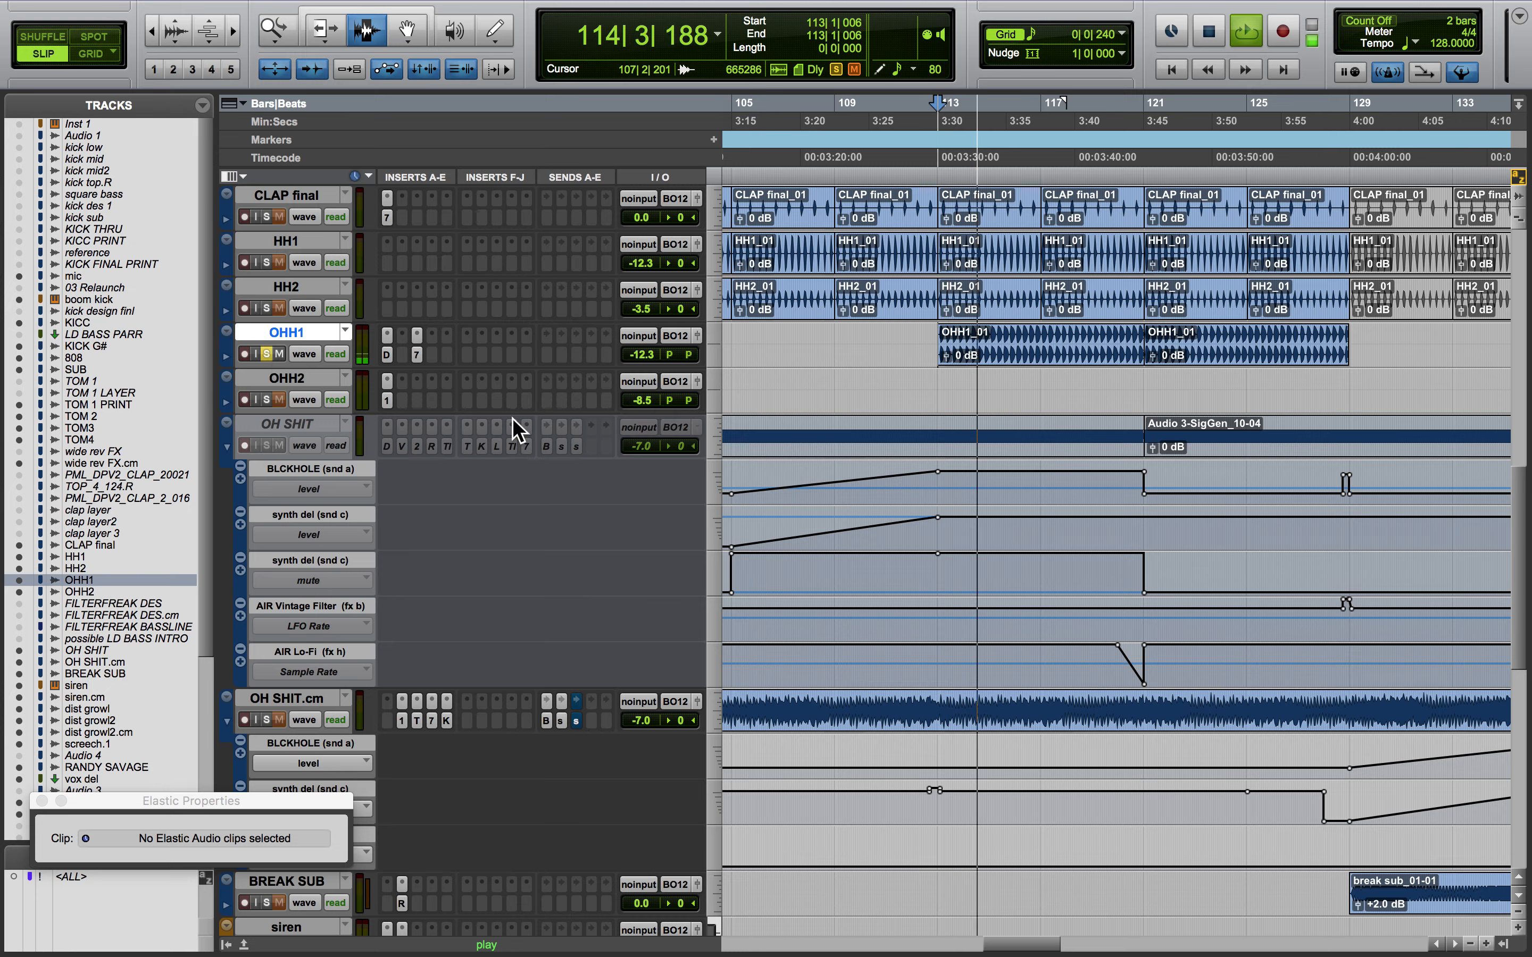
key(space)
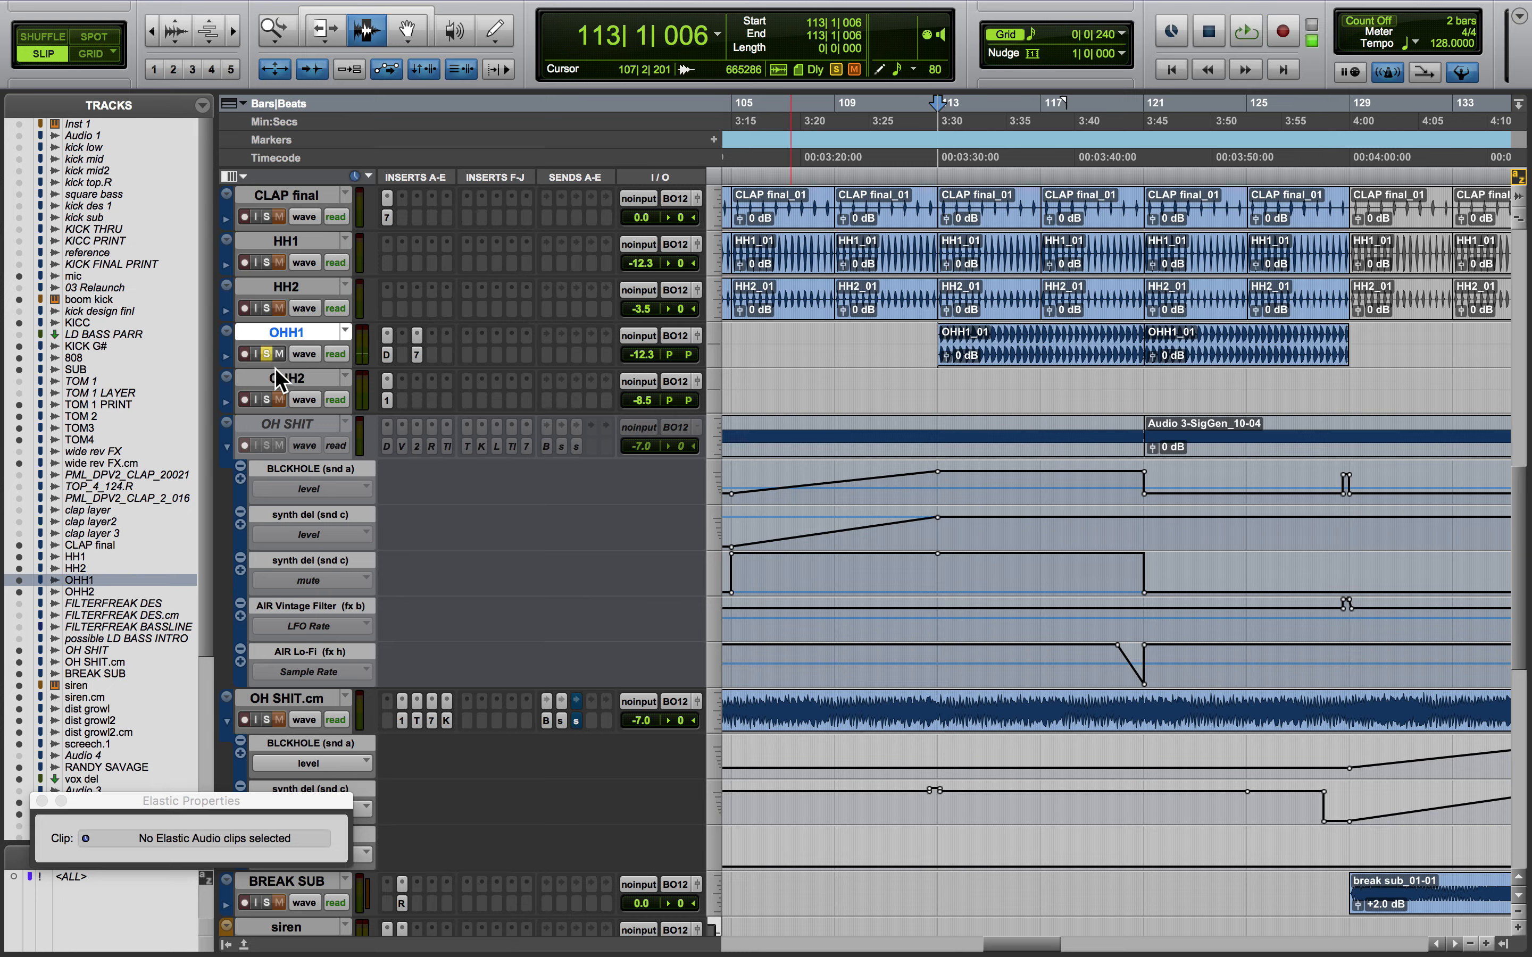
Enlarge the OHH1 track height and examine its waveform at the start of the clip at bar 113
click(710, 350)
click(752, 417)
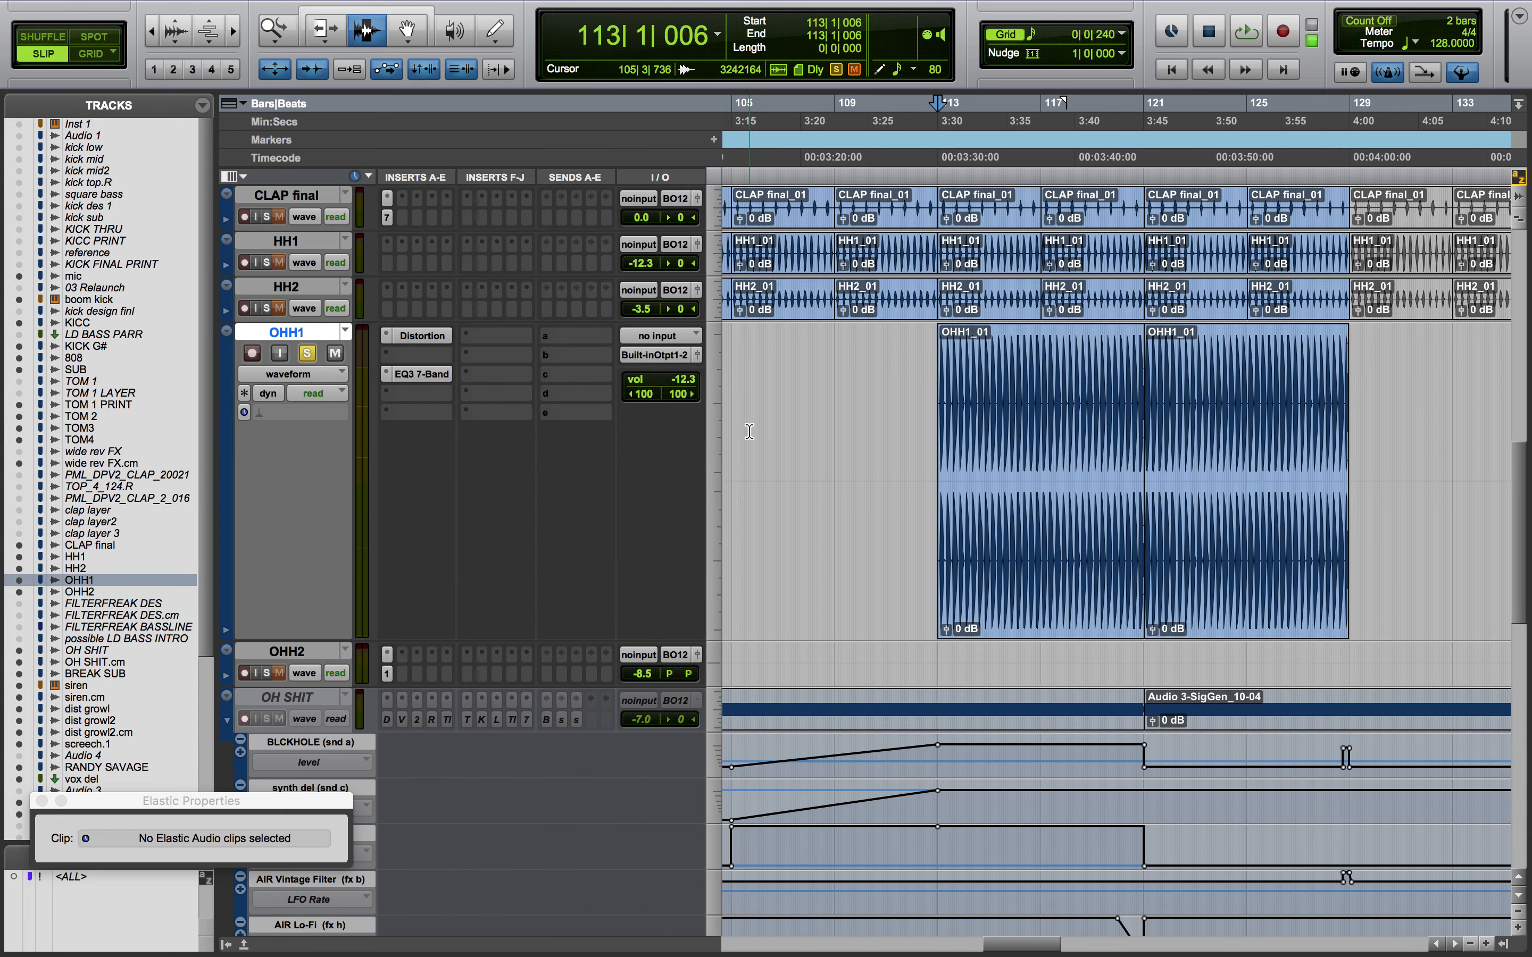
key(super+bracketright)
key(super+bracketright)
key(super+bracketright)
key(super+bracketright)
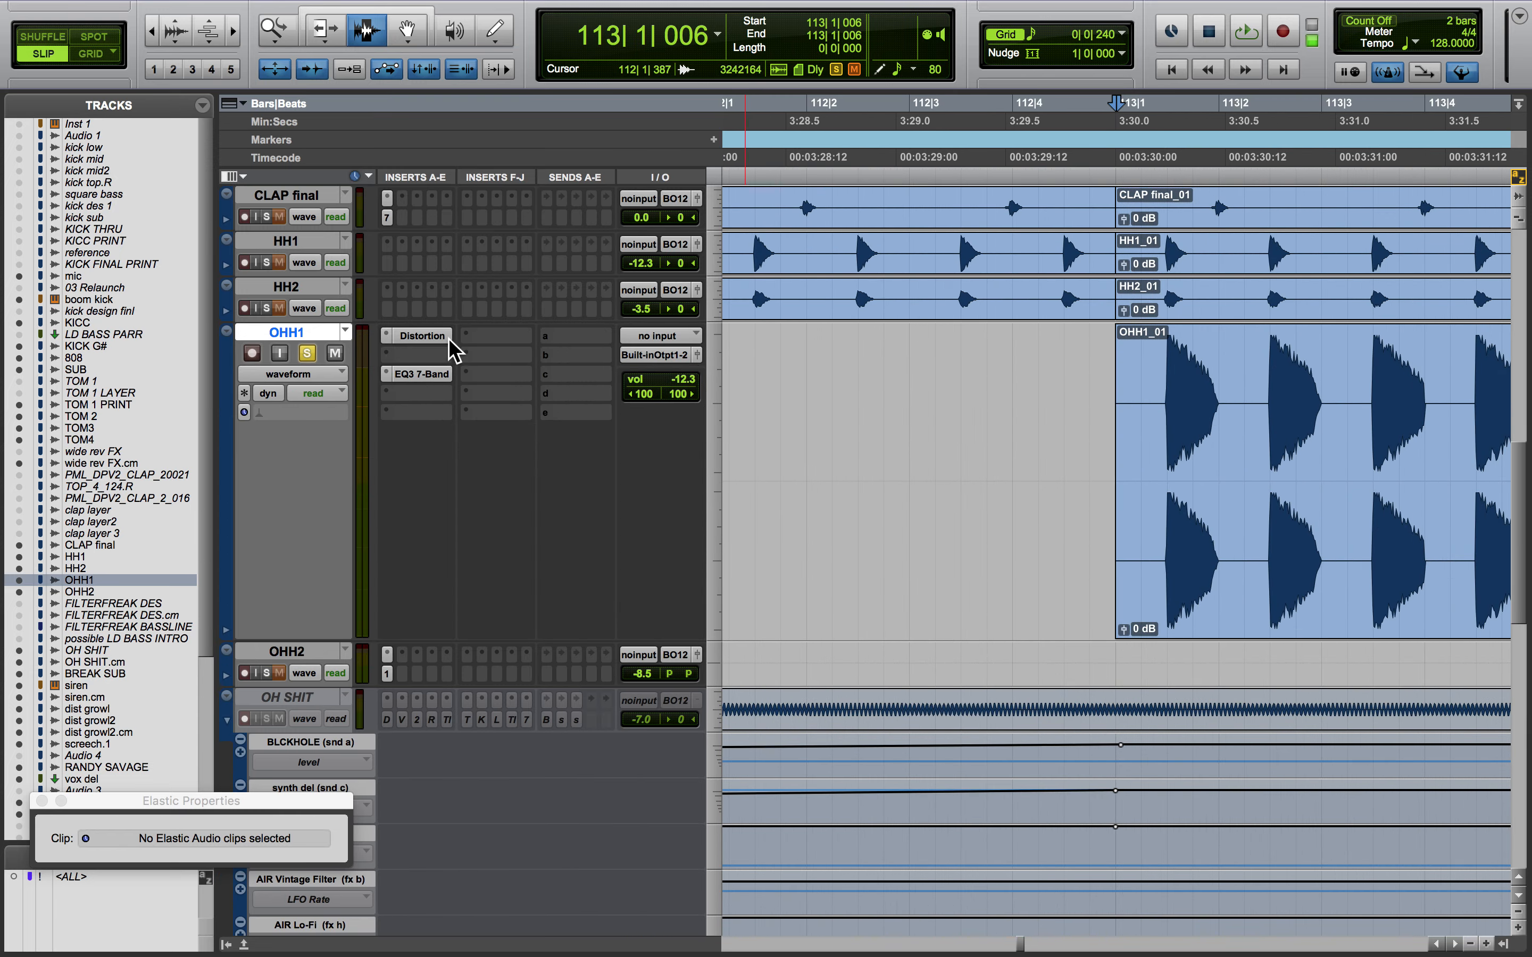
Inspect the Distortion and EQ3 7-Band settings on OHH1, and the EQ3 1-Band settings on OHH2
click(422, 337)
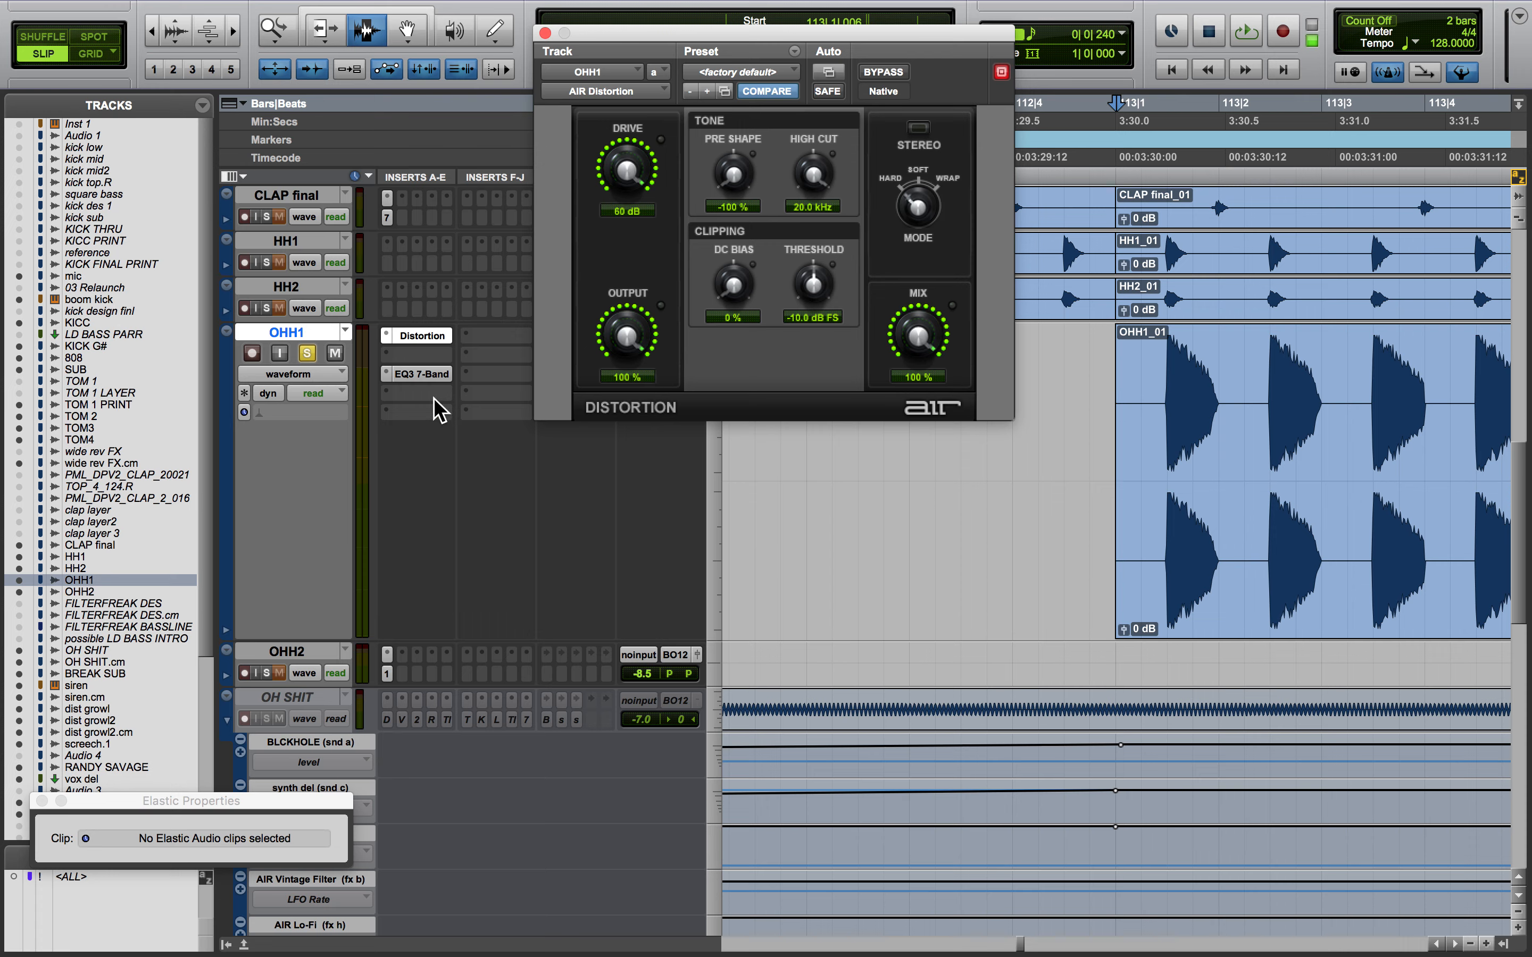
click(437, 373)
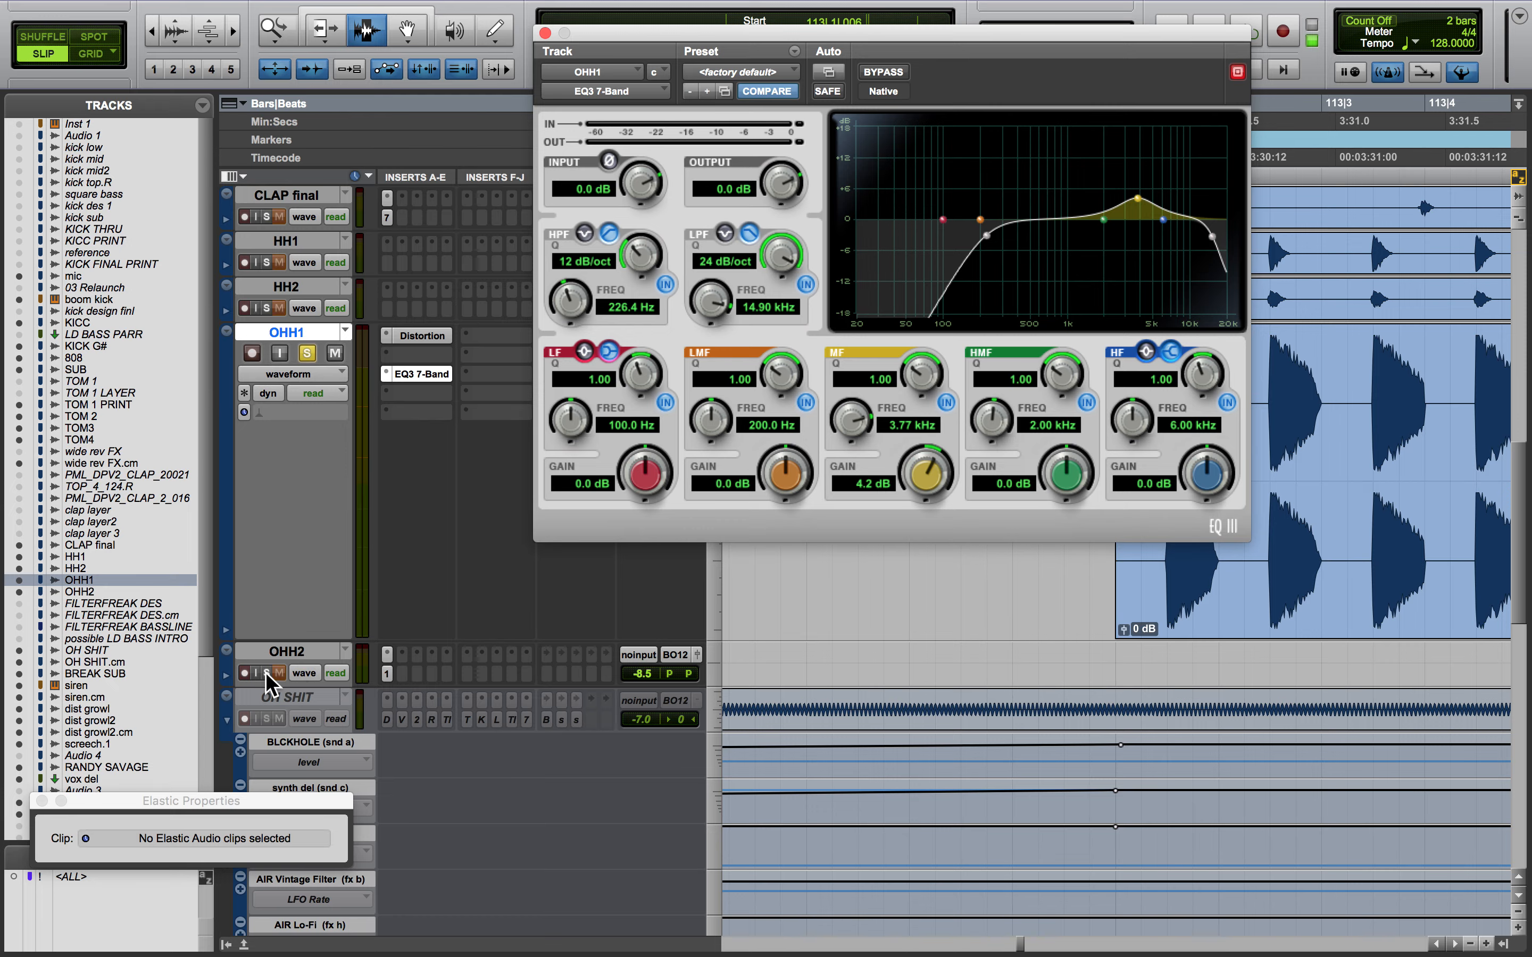
click(386, 672)
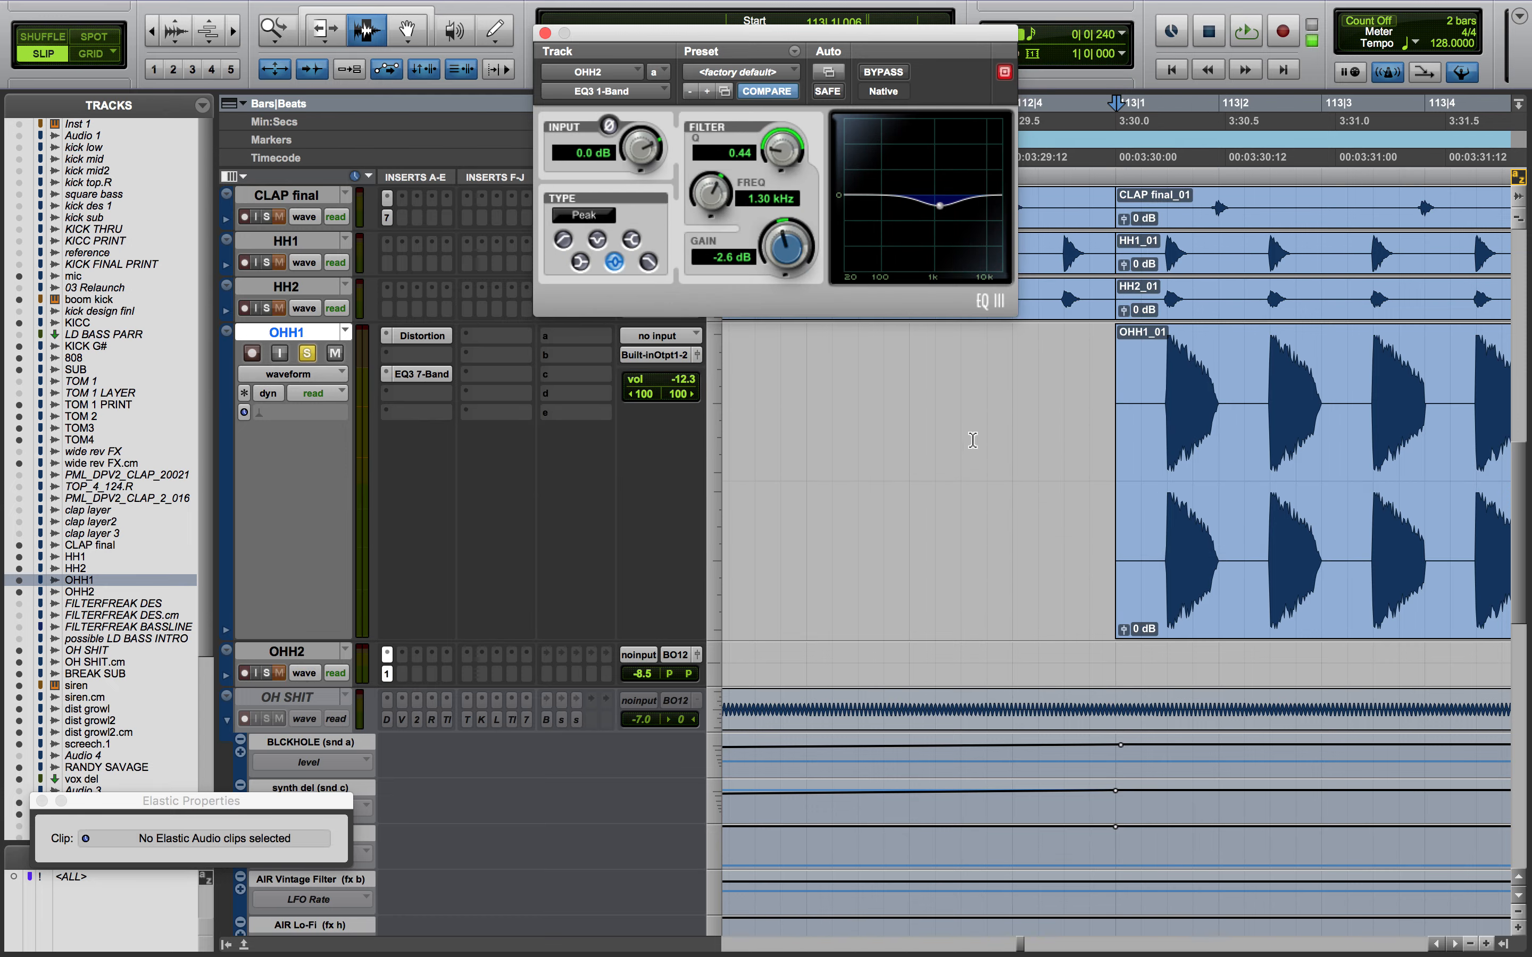
Place the playback position at 168|4|889 on OHH2, just before its chopped clips
scroll(988, 455, up, 4)
key(r)
key(r)
key(r)
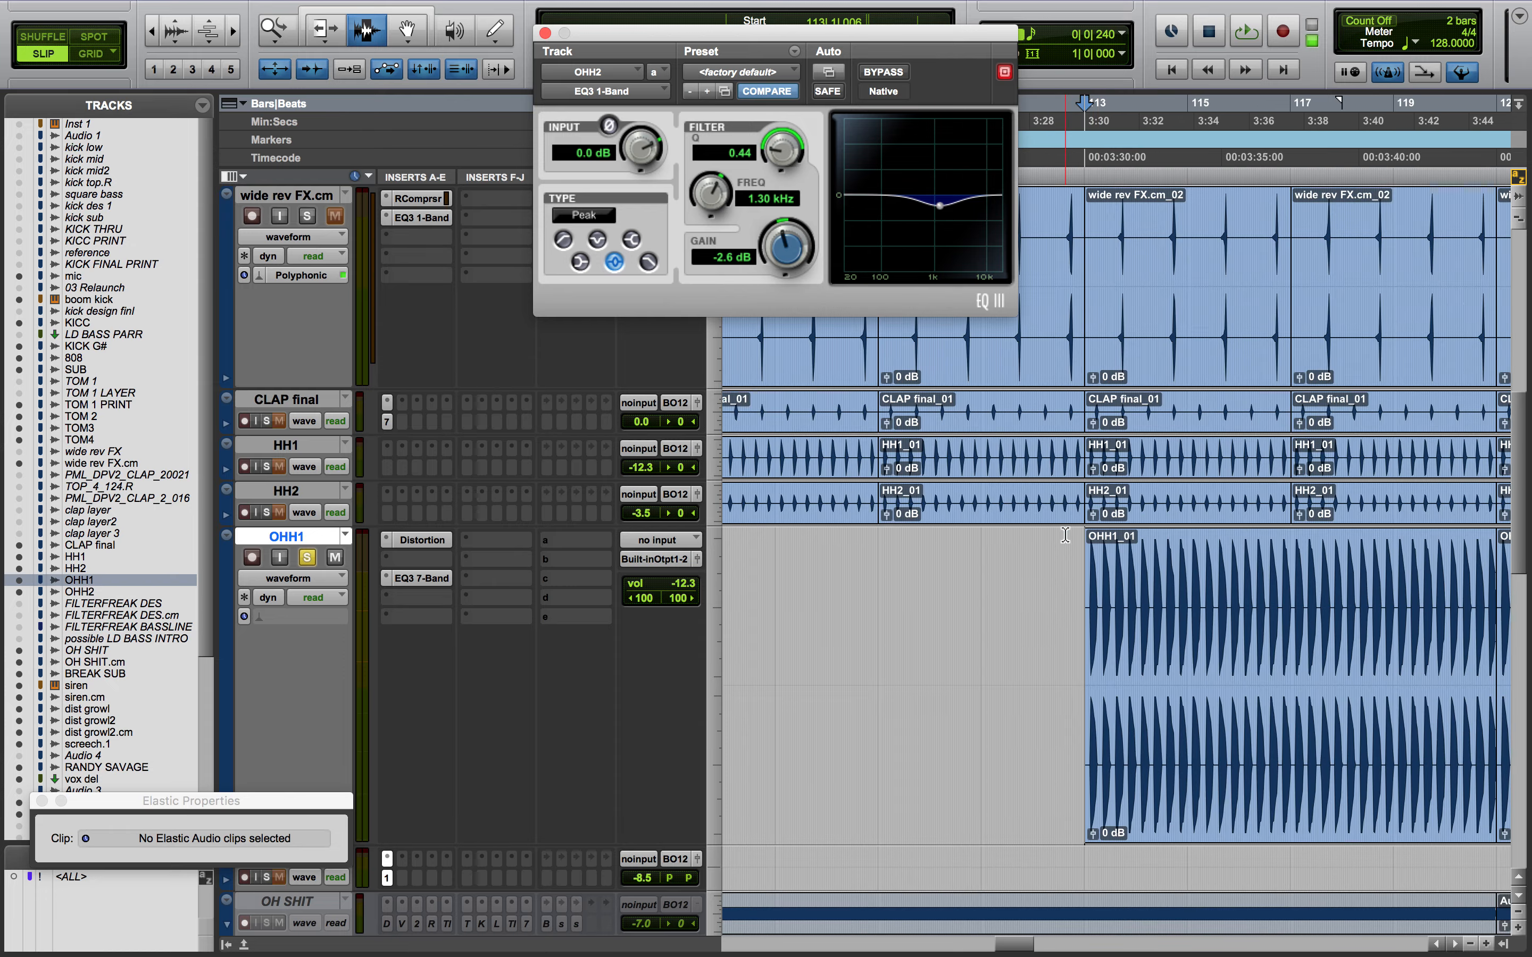
scroll(1065, 535, right, 15)
scroll(1065, 535, down, 5)
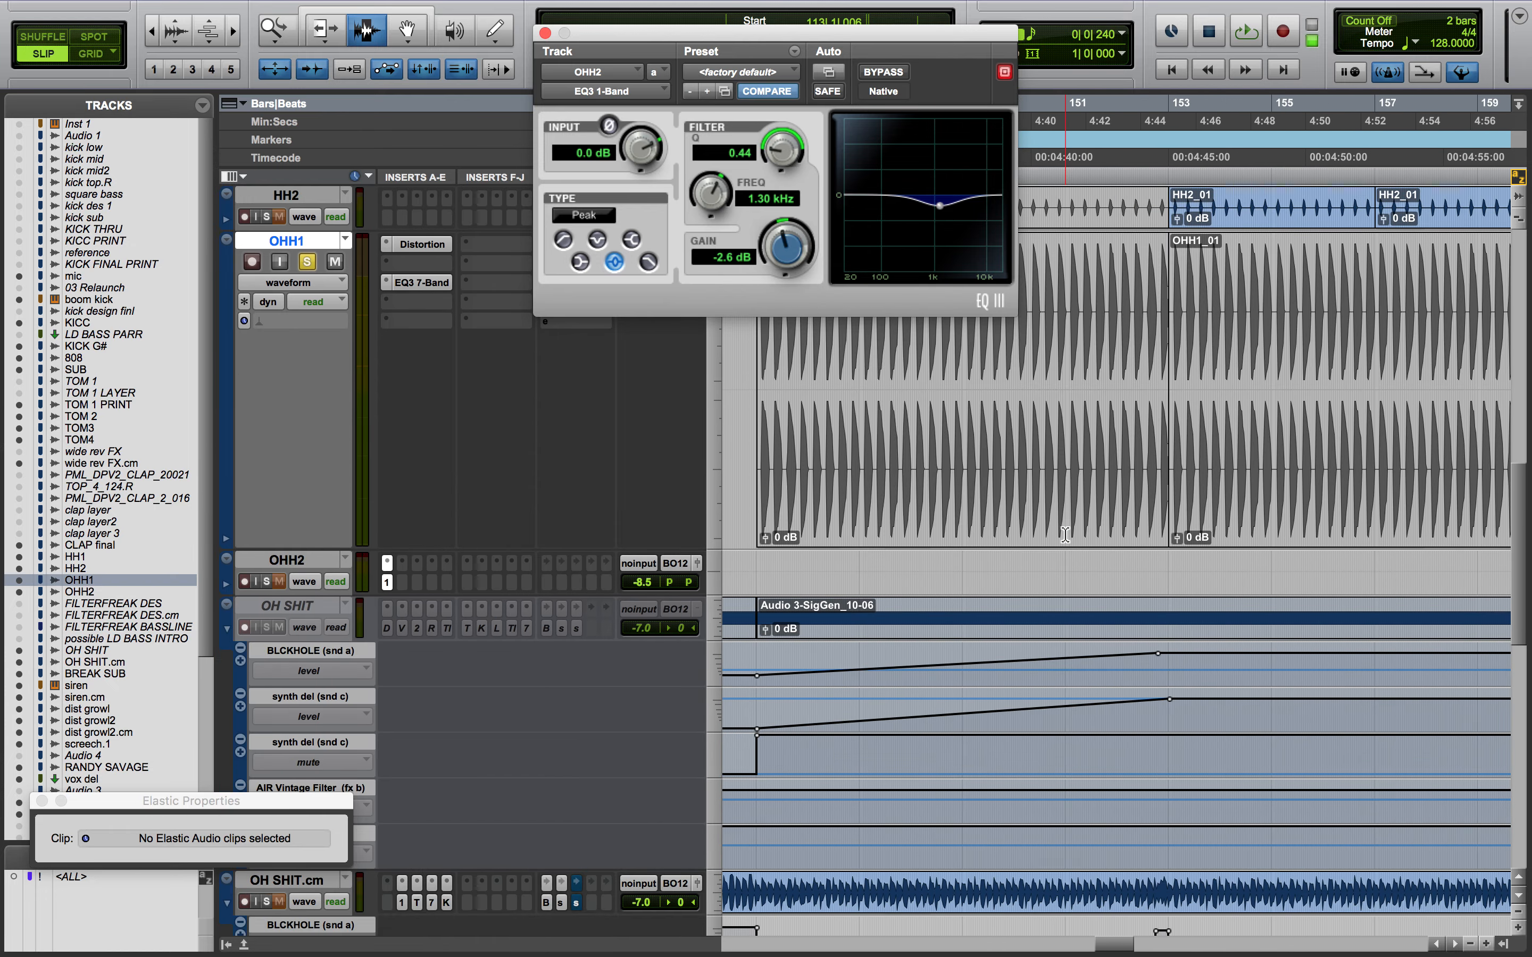
scroll(1065, 535, right, 10)
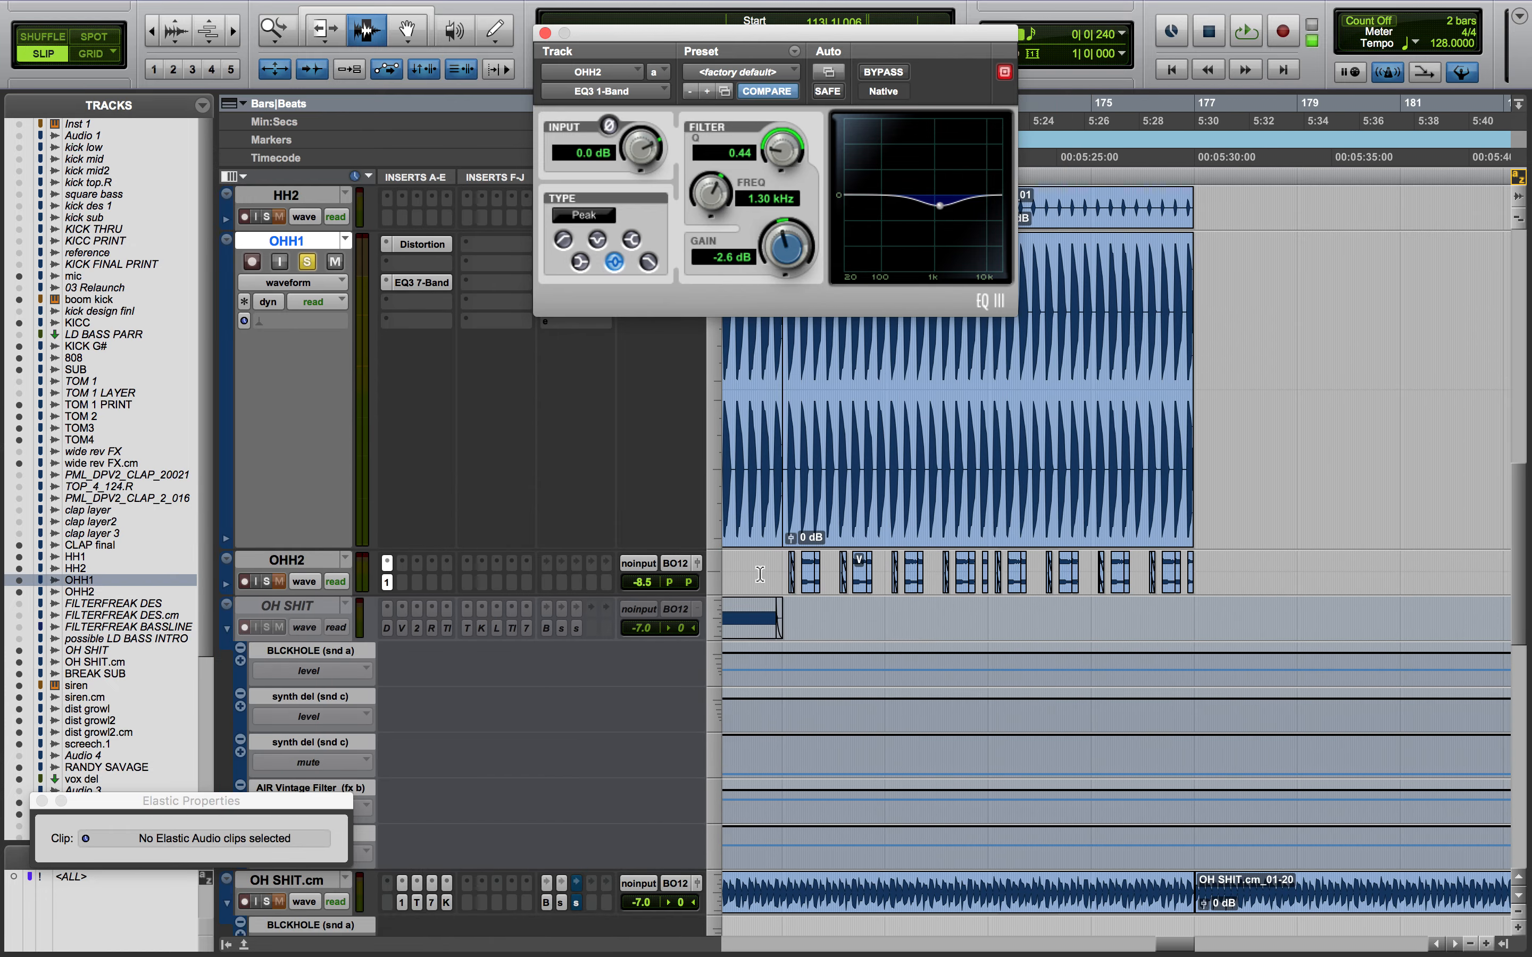
click(760, 574)
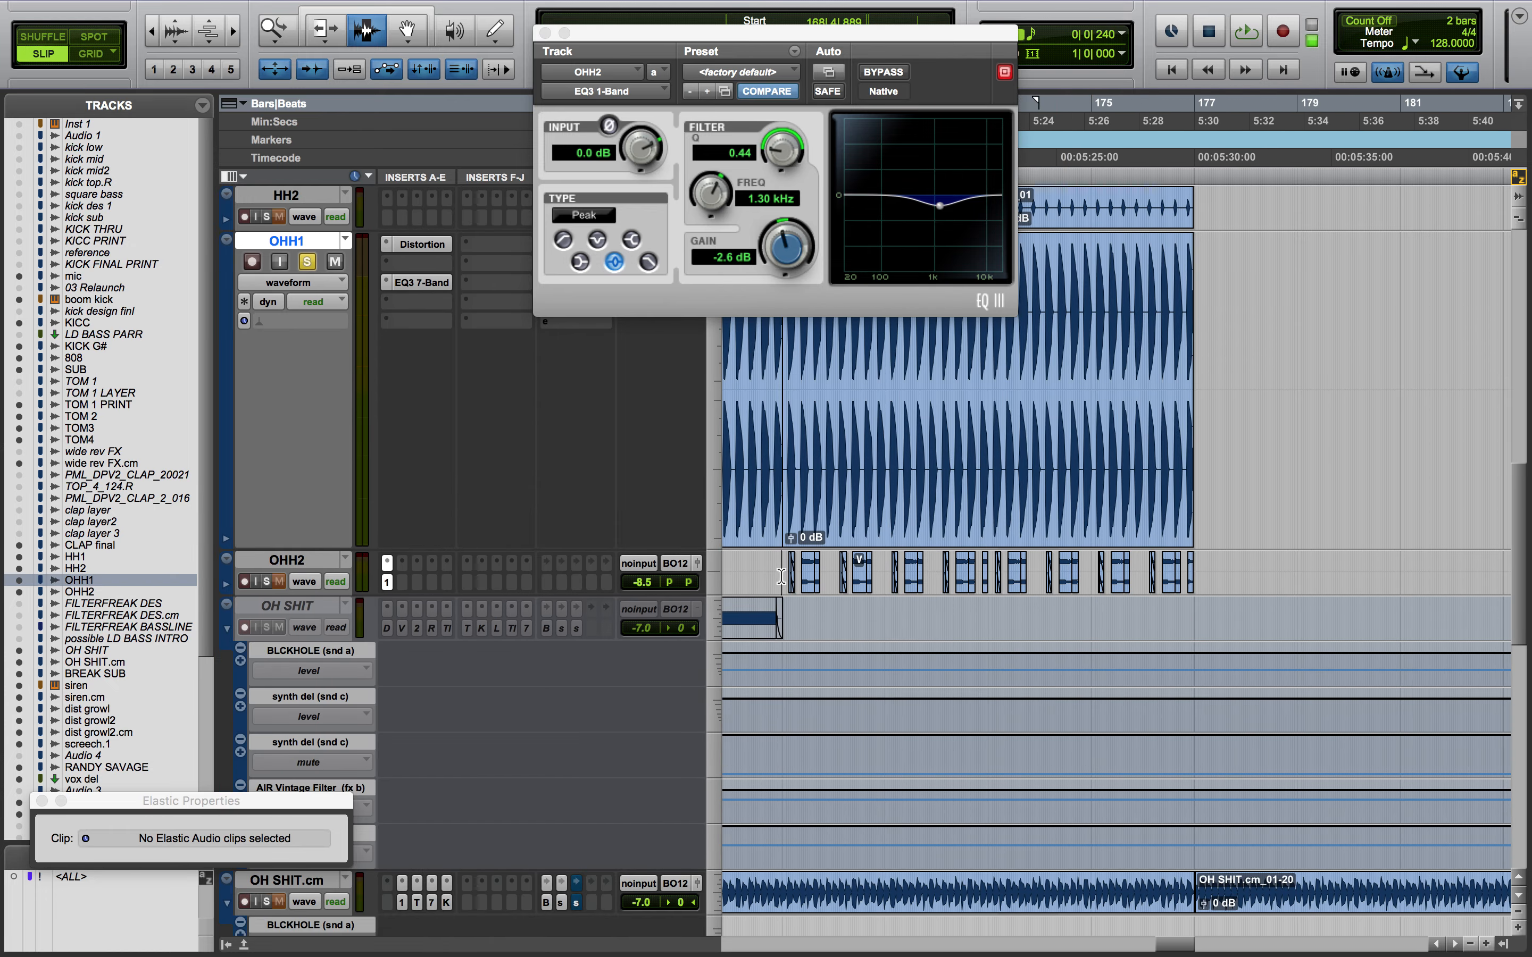
Unsolo OHH1, solo OHH2 and enlarge its track height, and play its chopped clips twice
click(306, 261)
click(267, 582)
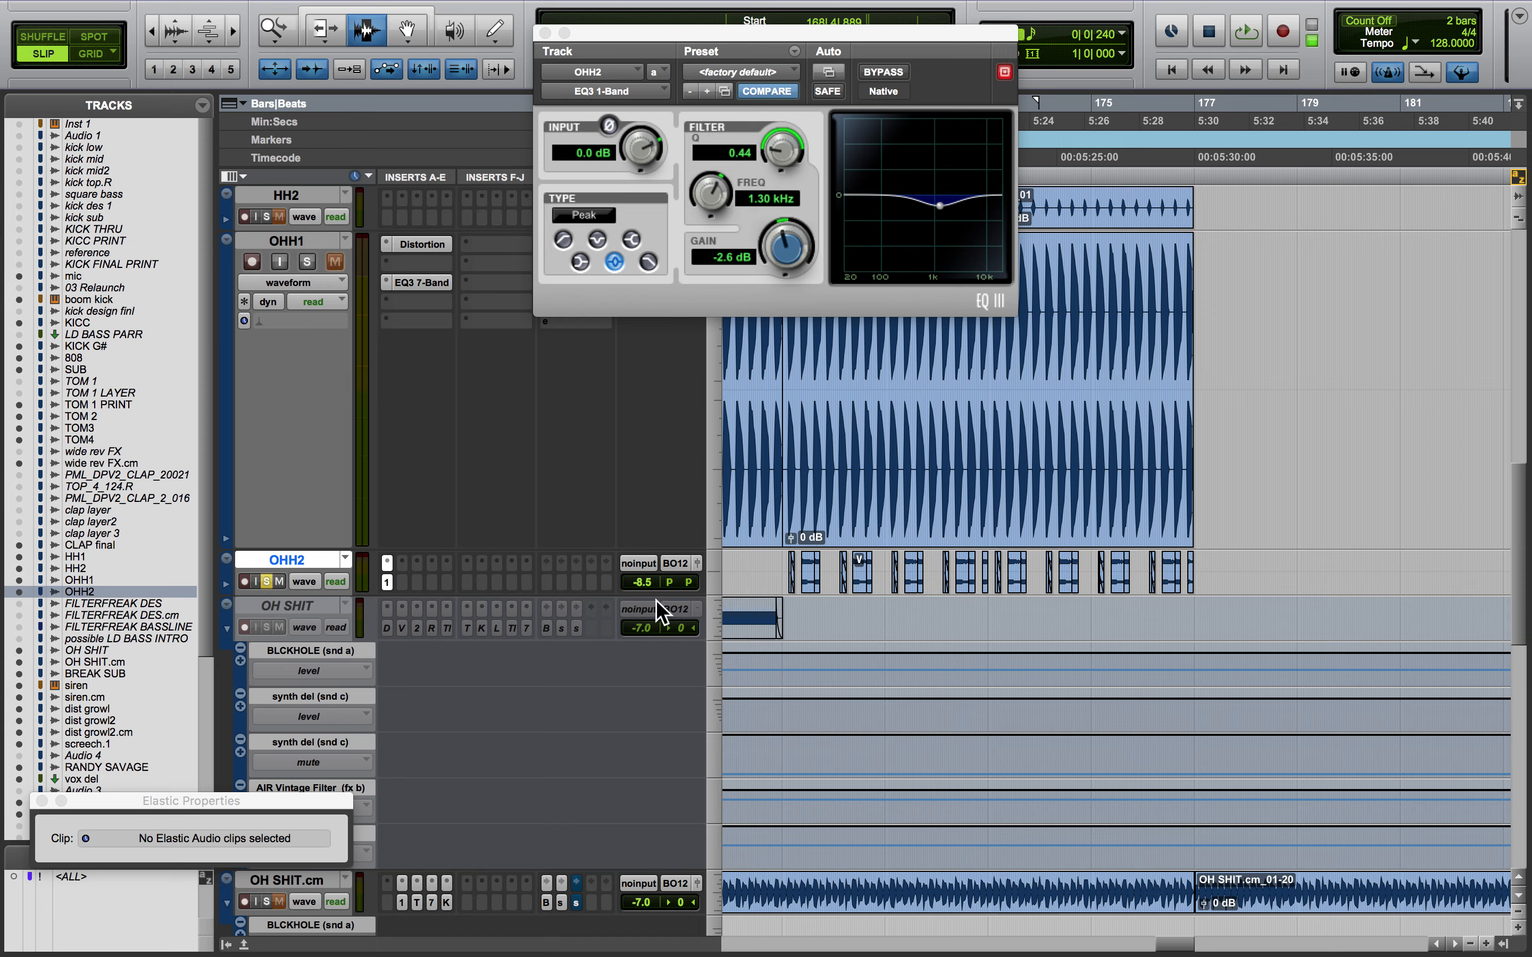
click(709, 575)
click(763, 620)
key(space)
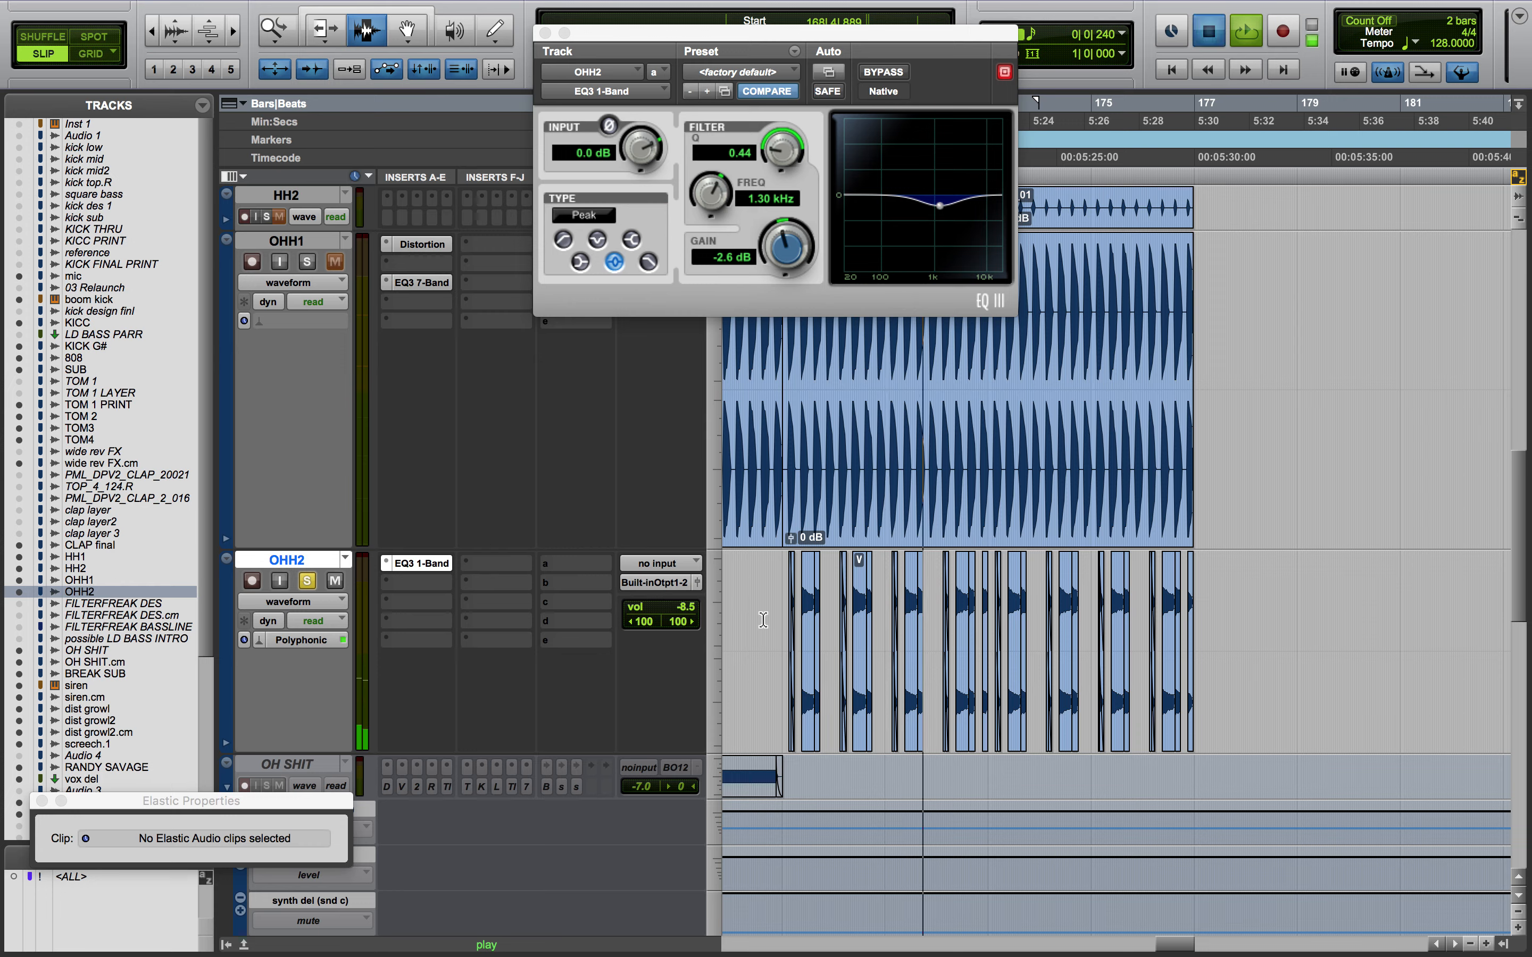
key(space)
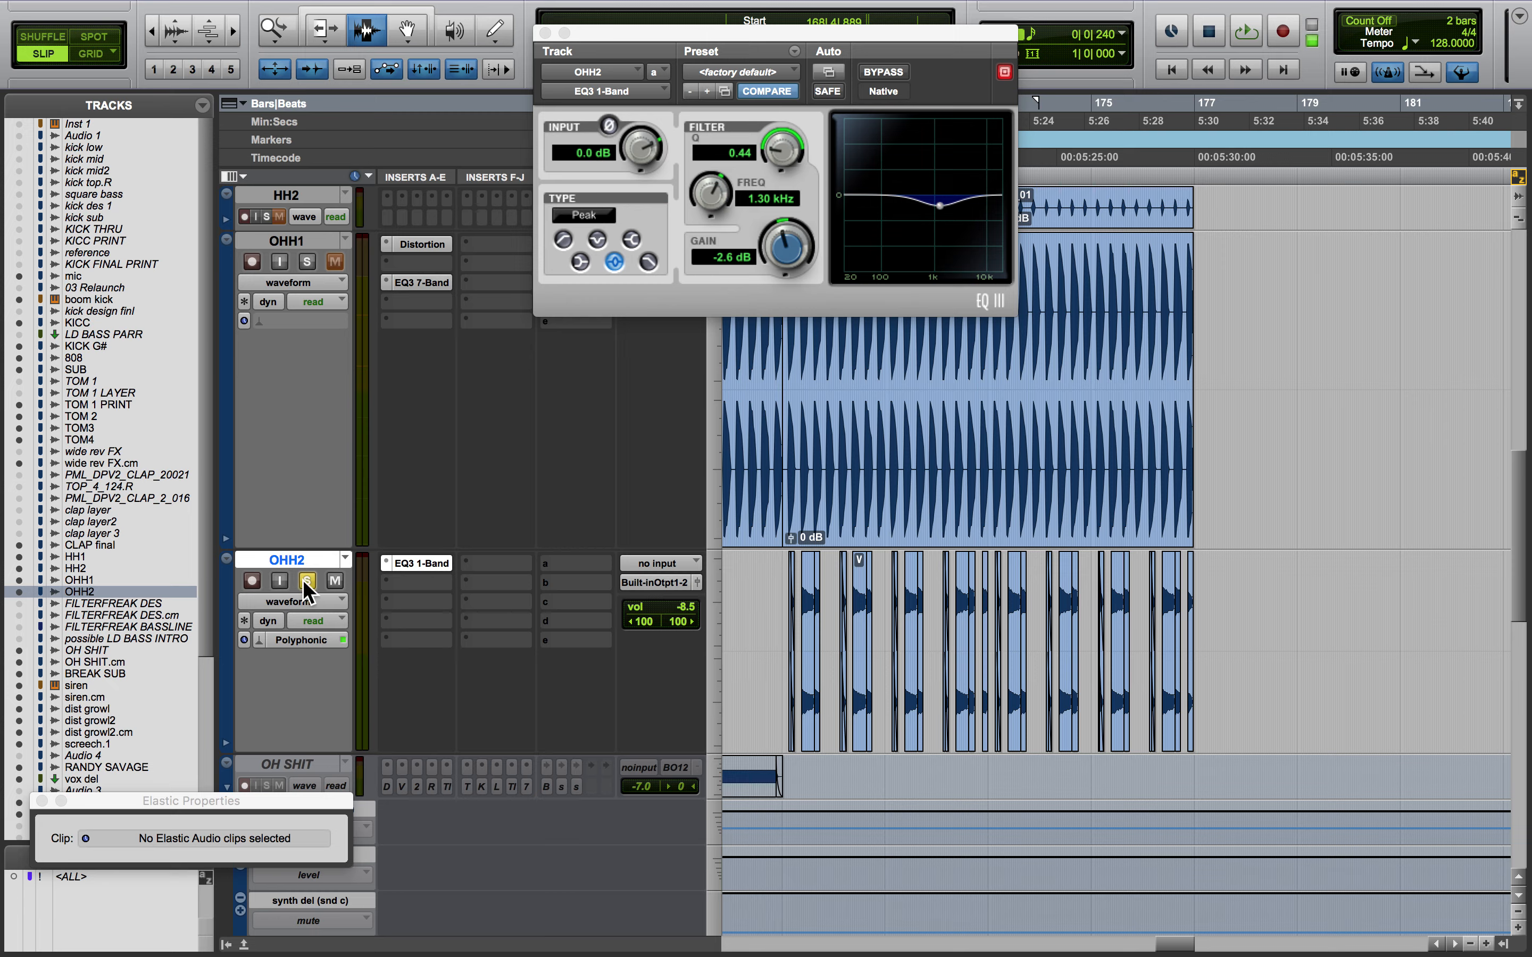
key(space)
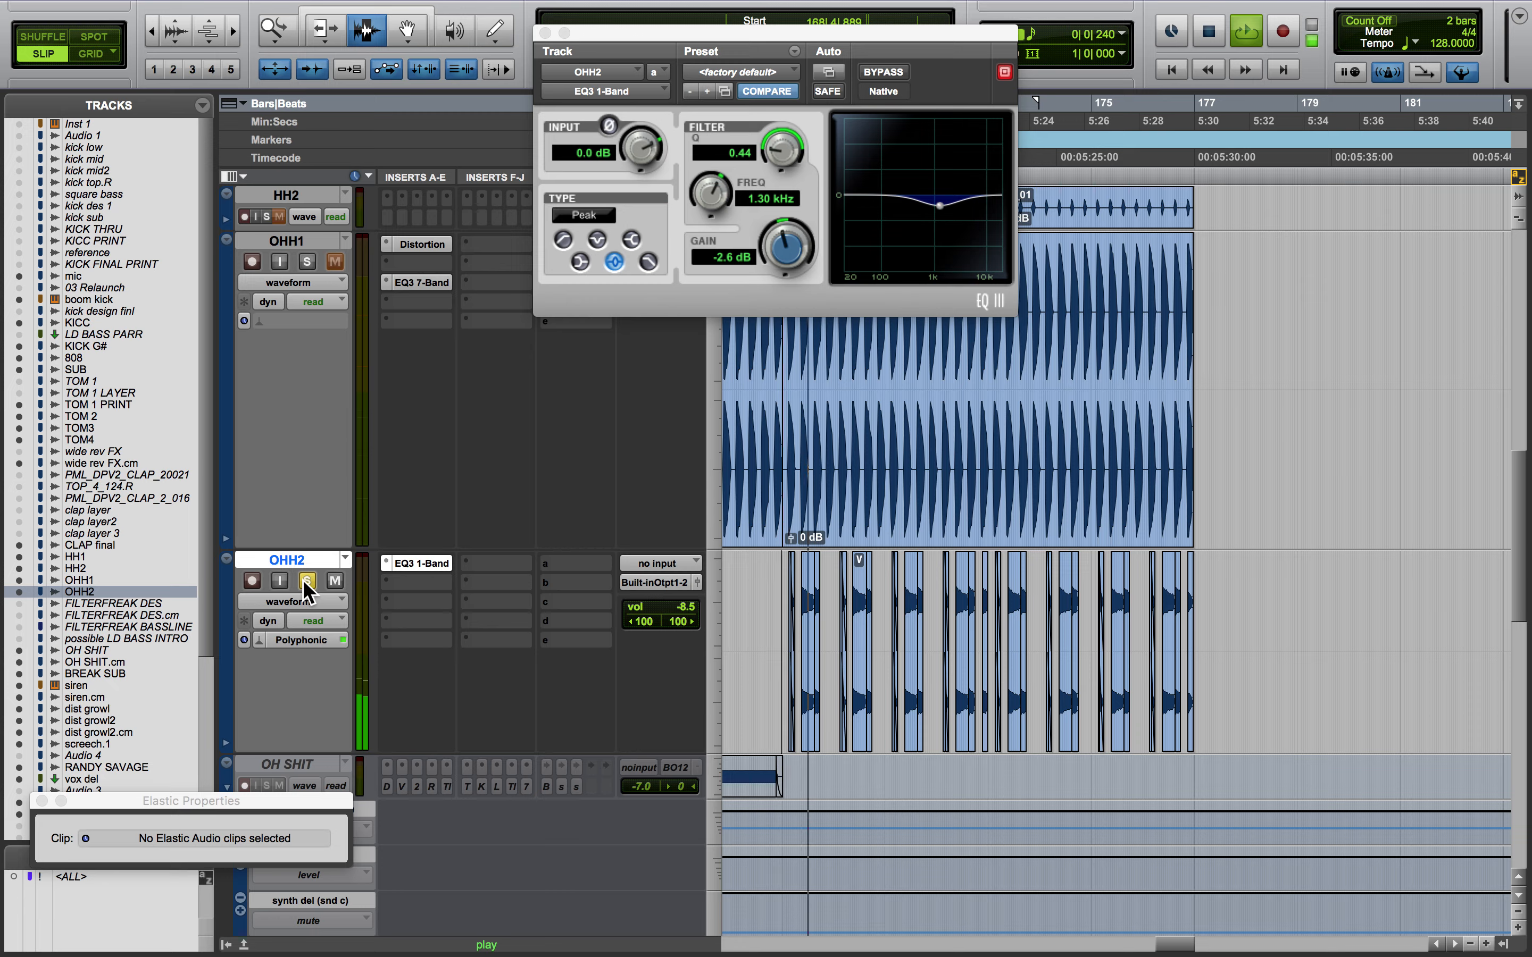
key(space)
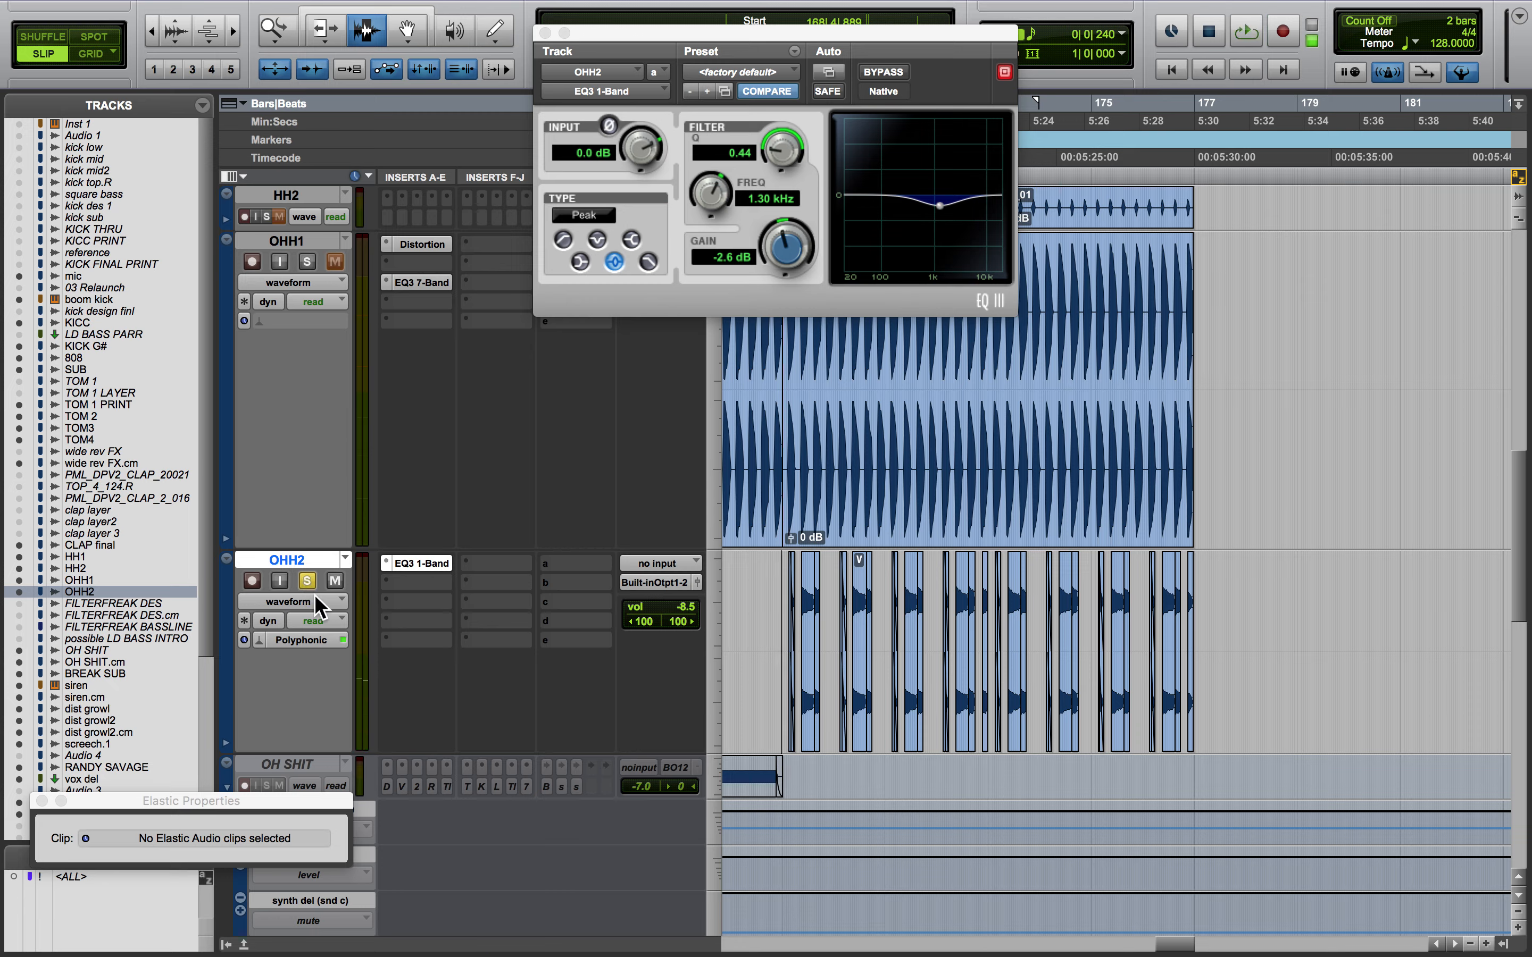
Select all OHH2 clips to inspect their Elastic Properties with the window moved up, and place the playback position at 169|1|247
drag(766, 633, 1228, 632)
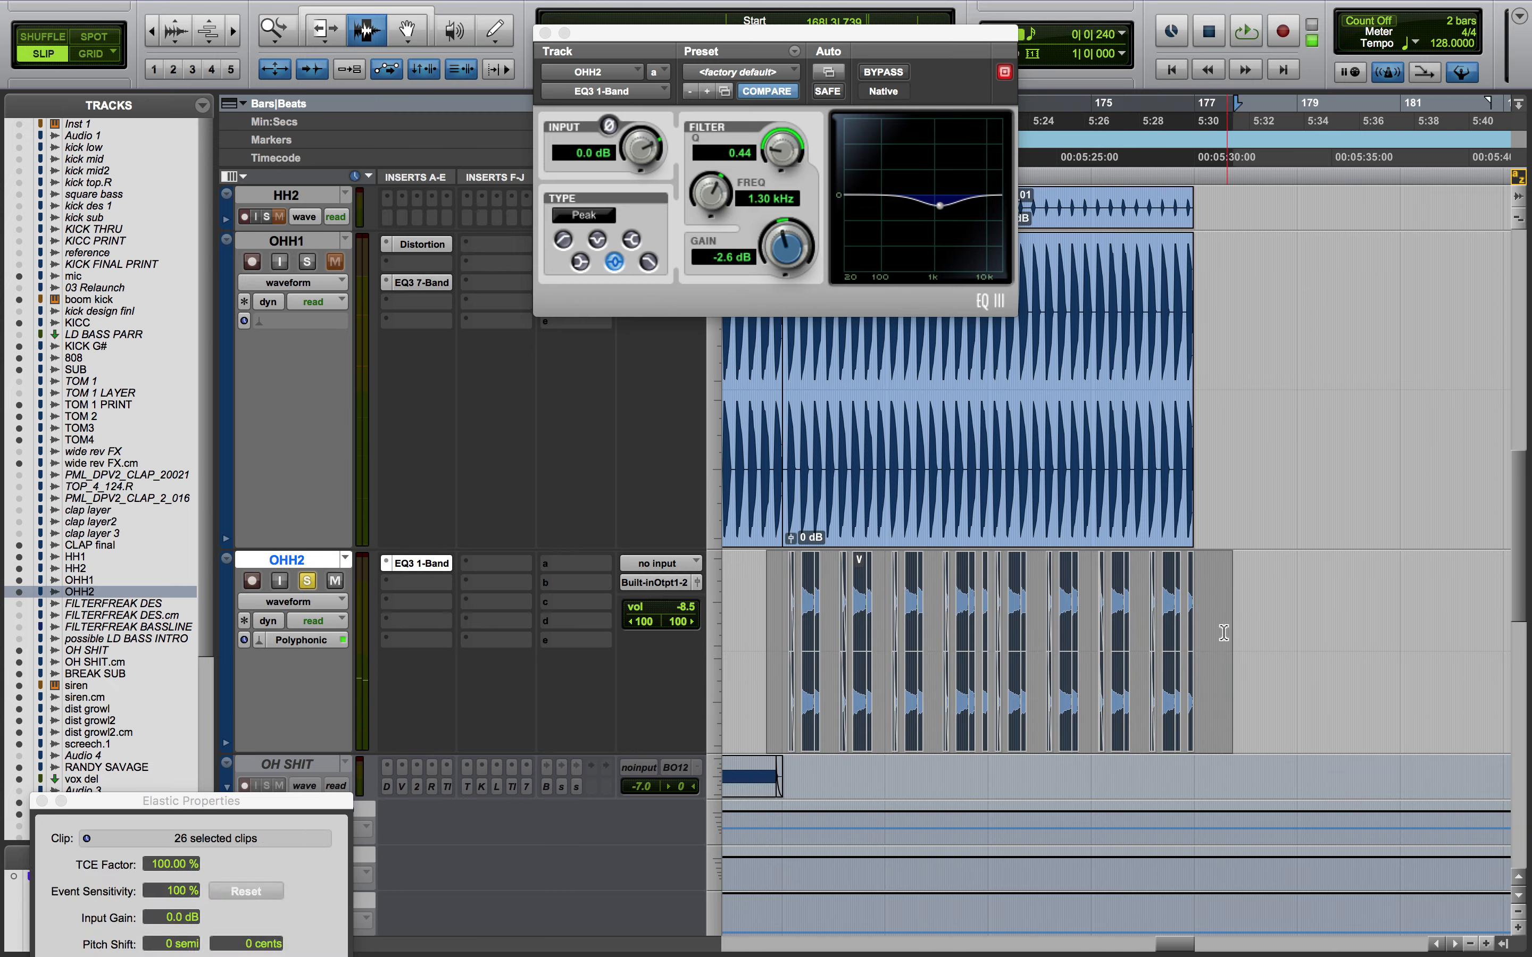
drag(304, 809, 310, 641)
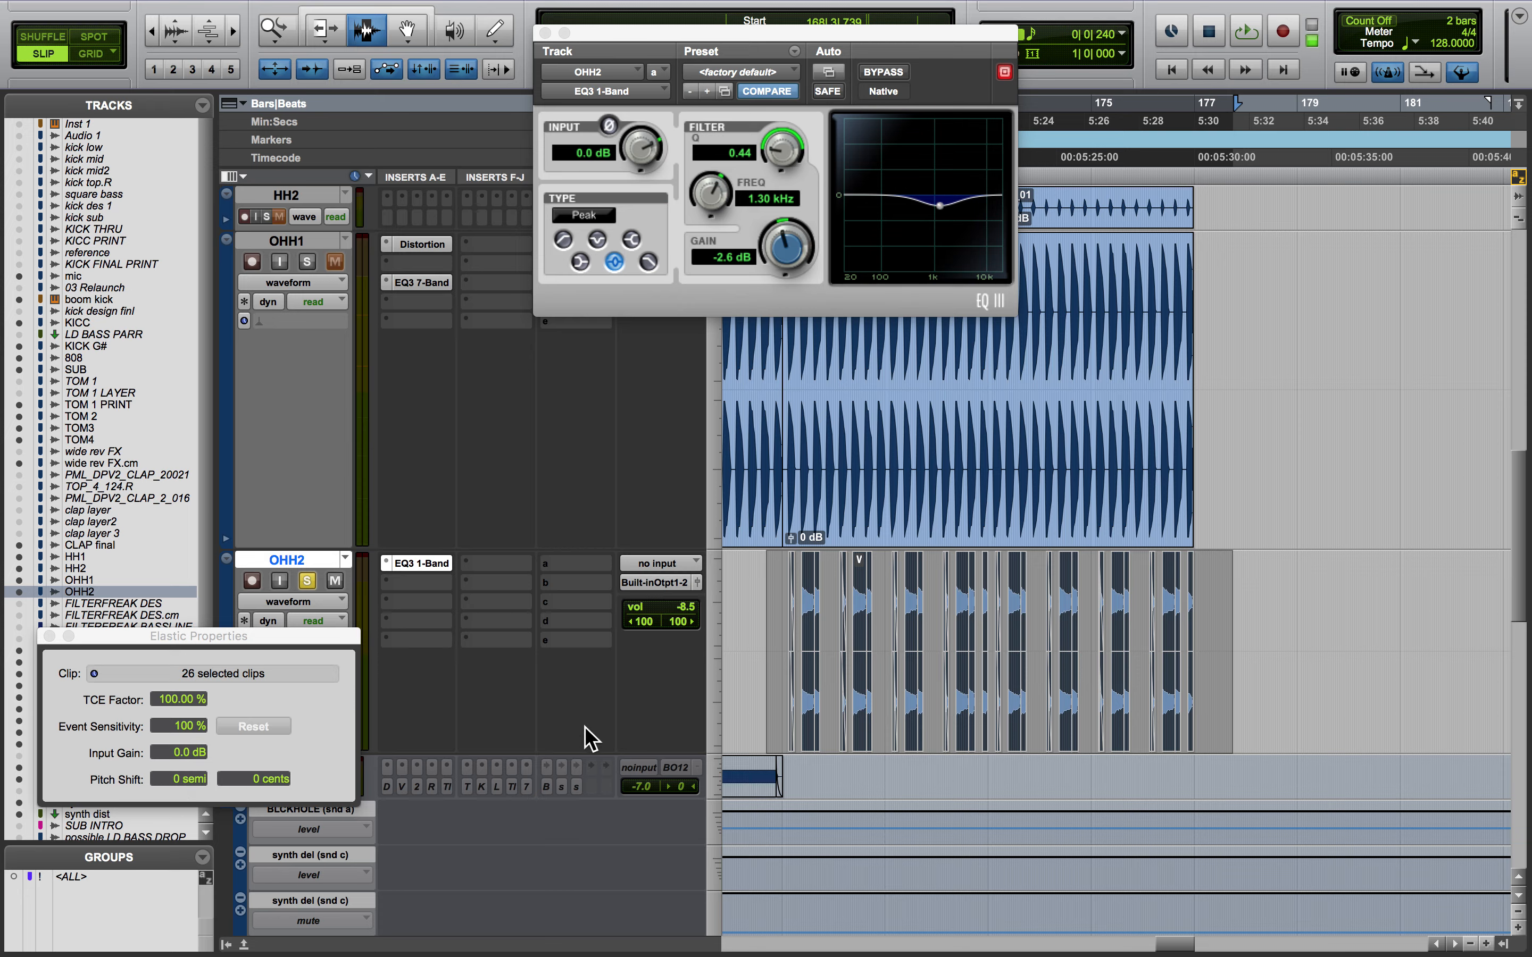
click(786, 656)
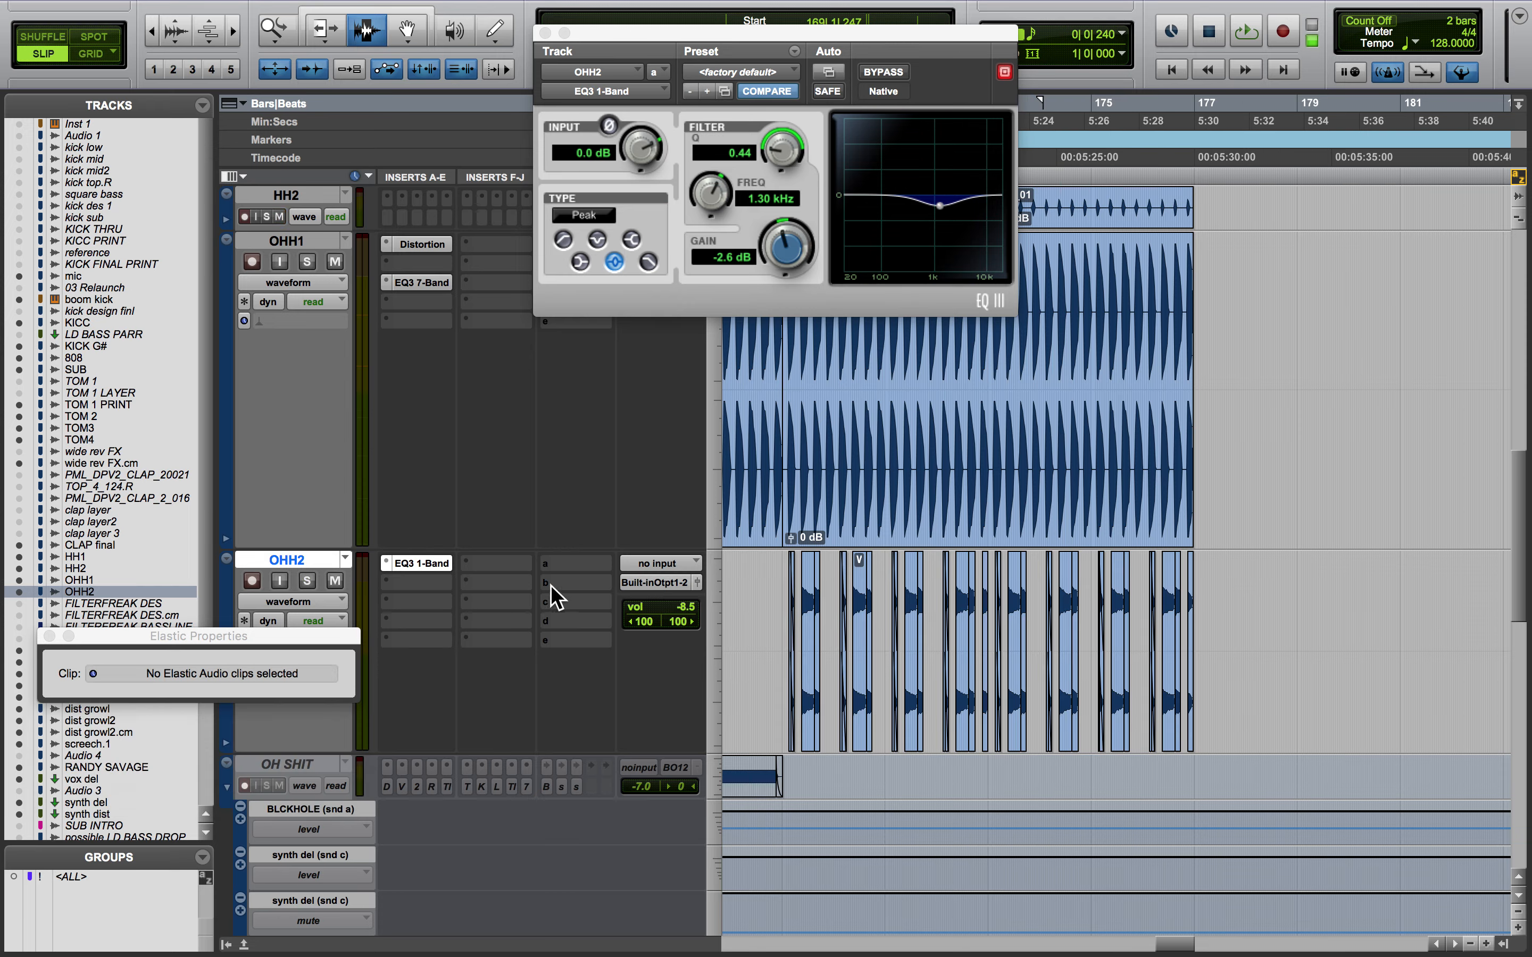
Solo OHH1, HH2, HH1 and CLAP final alongside OHH2, and close the EQ3 1-Band window
click(307, 262)
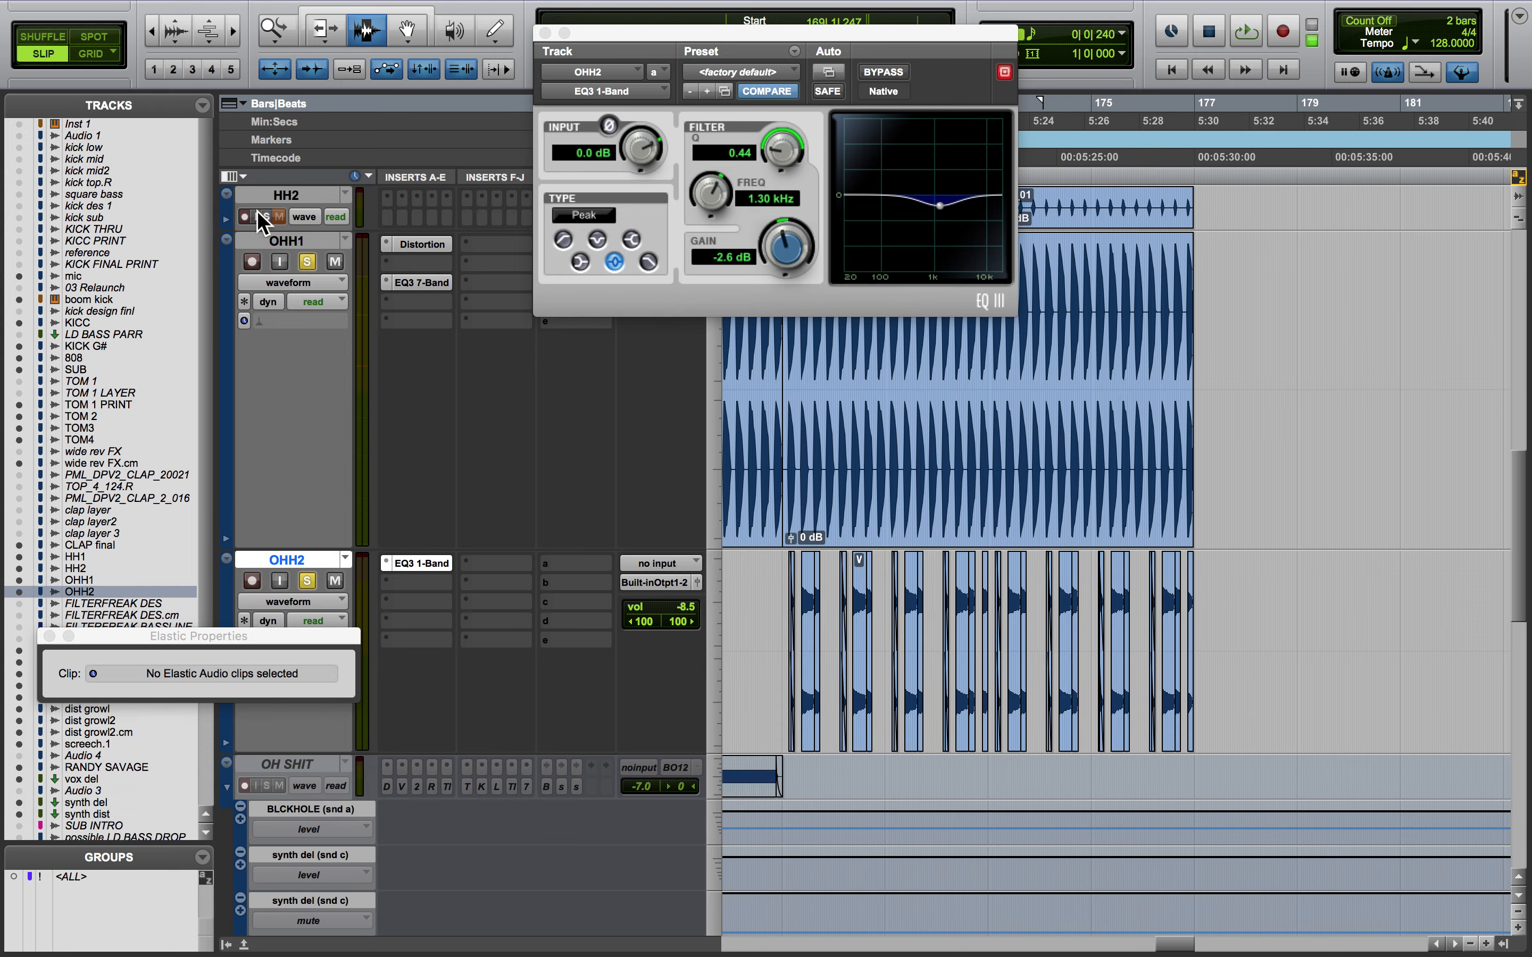
click(265, 217)
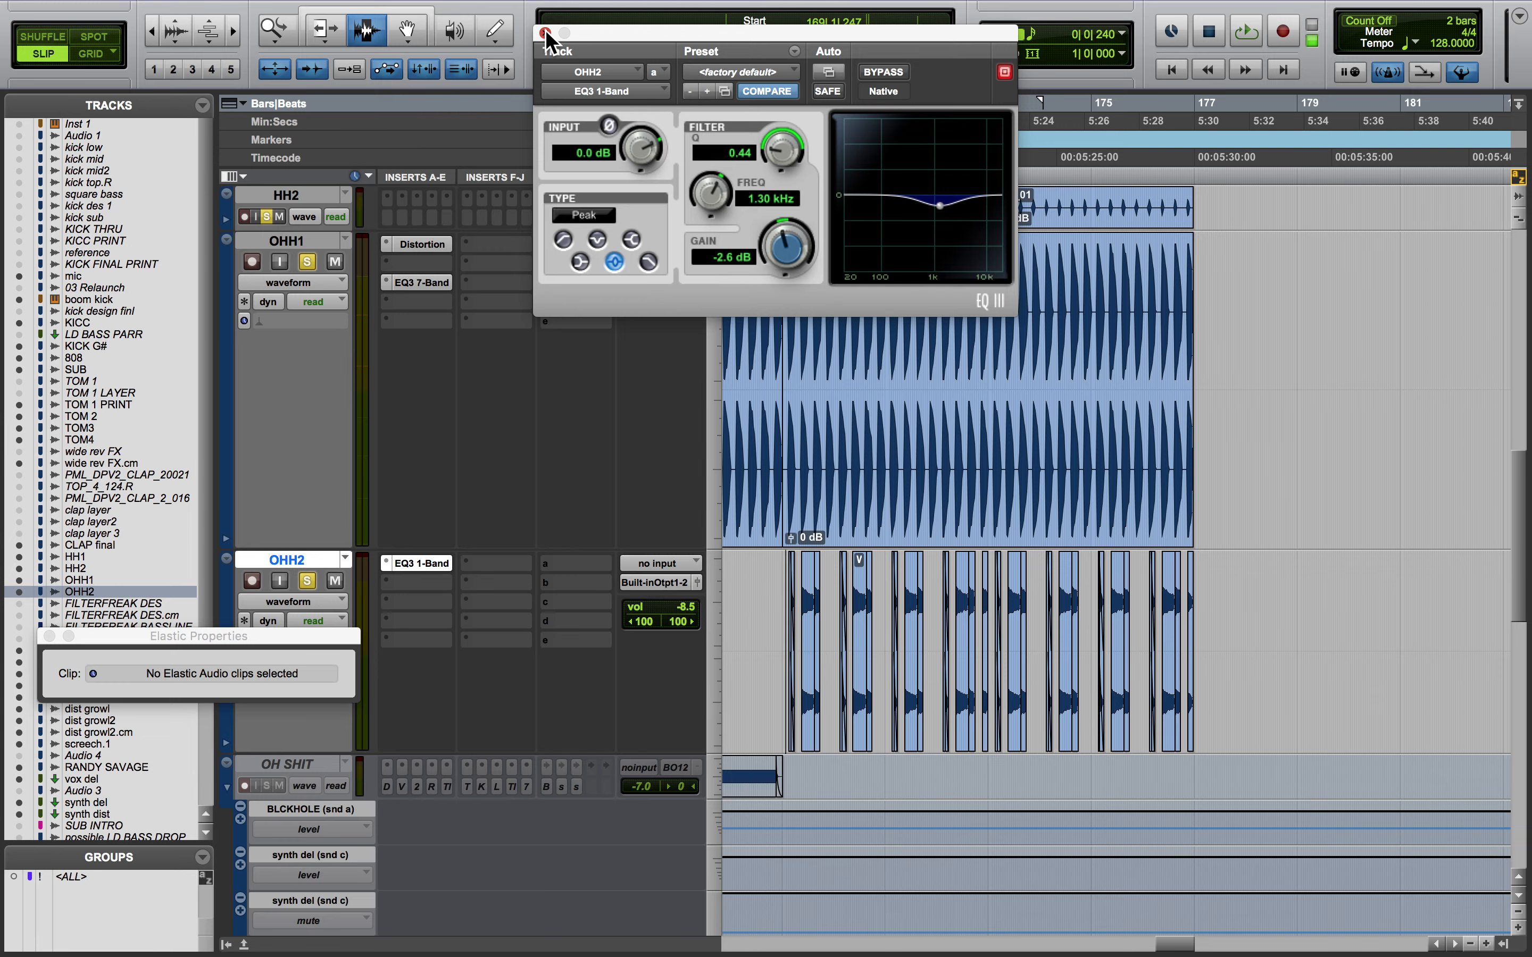
click(545, 33)
scroll(445, 408, up, 3)
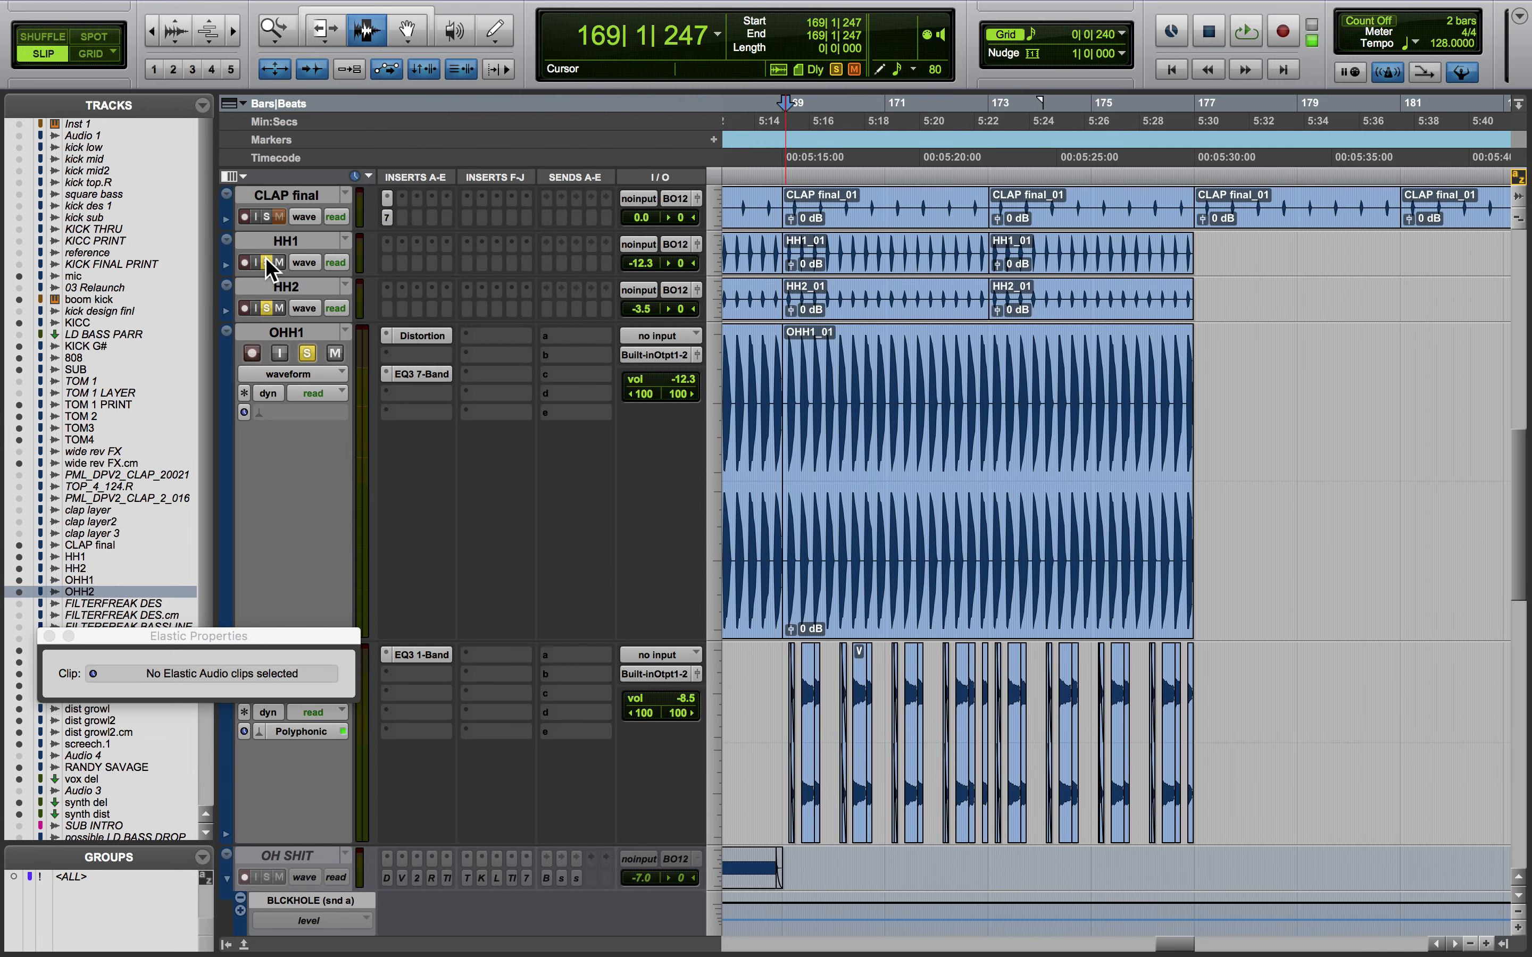
click(266, 216)
scroll(272, 228, up, 3)
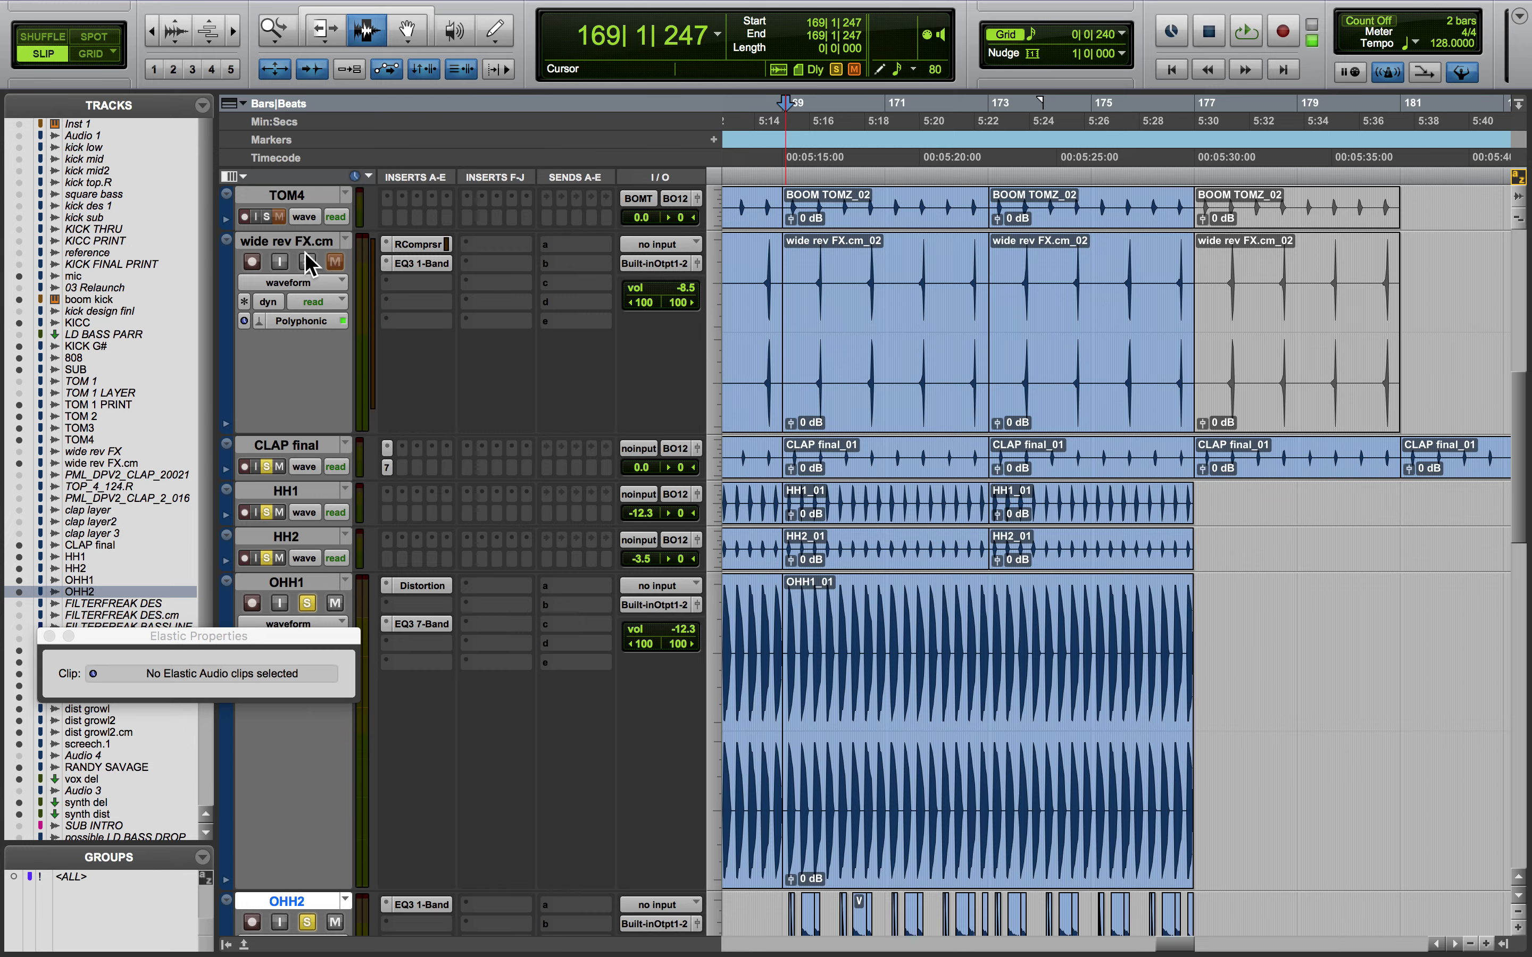
Add wide rev FX.cm, TOM4, TOM3, TOM 2, TOM 1 PRINT, SUB and KICK G# to the soloed tracks
click(266, 216)
scroll(272, 241, up, 5)
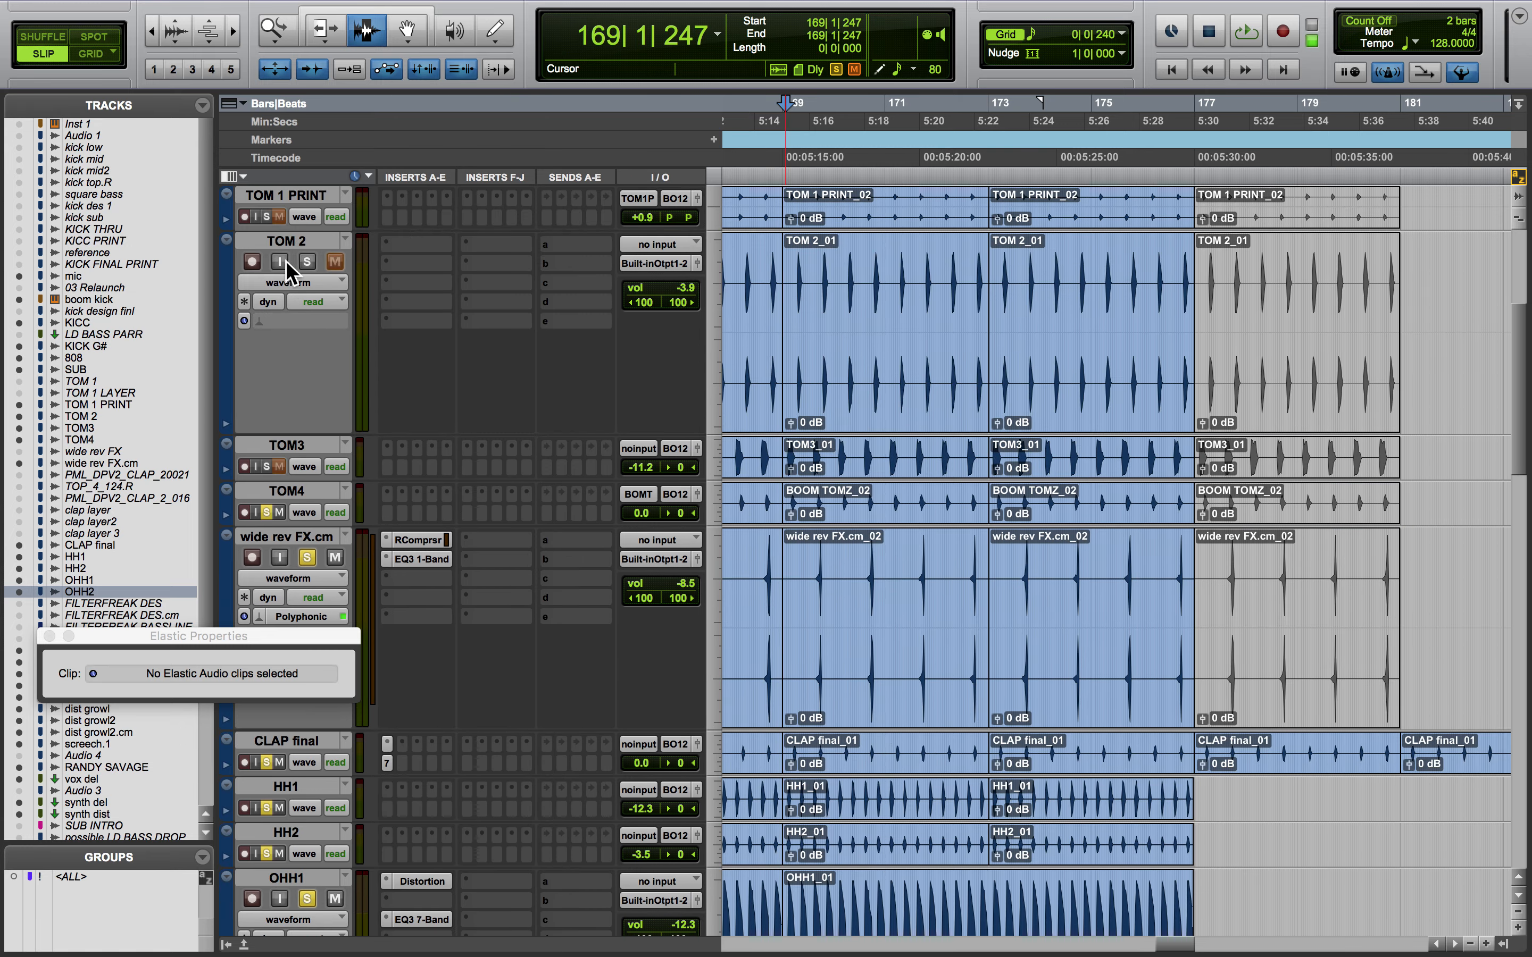
click(266, 466)
click(265, 216)
scroll(270, 221, up, 3)
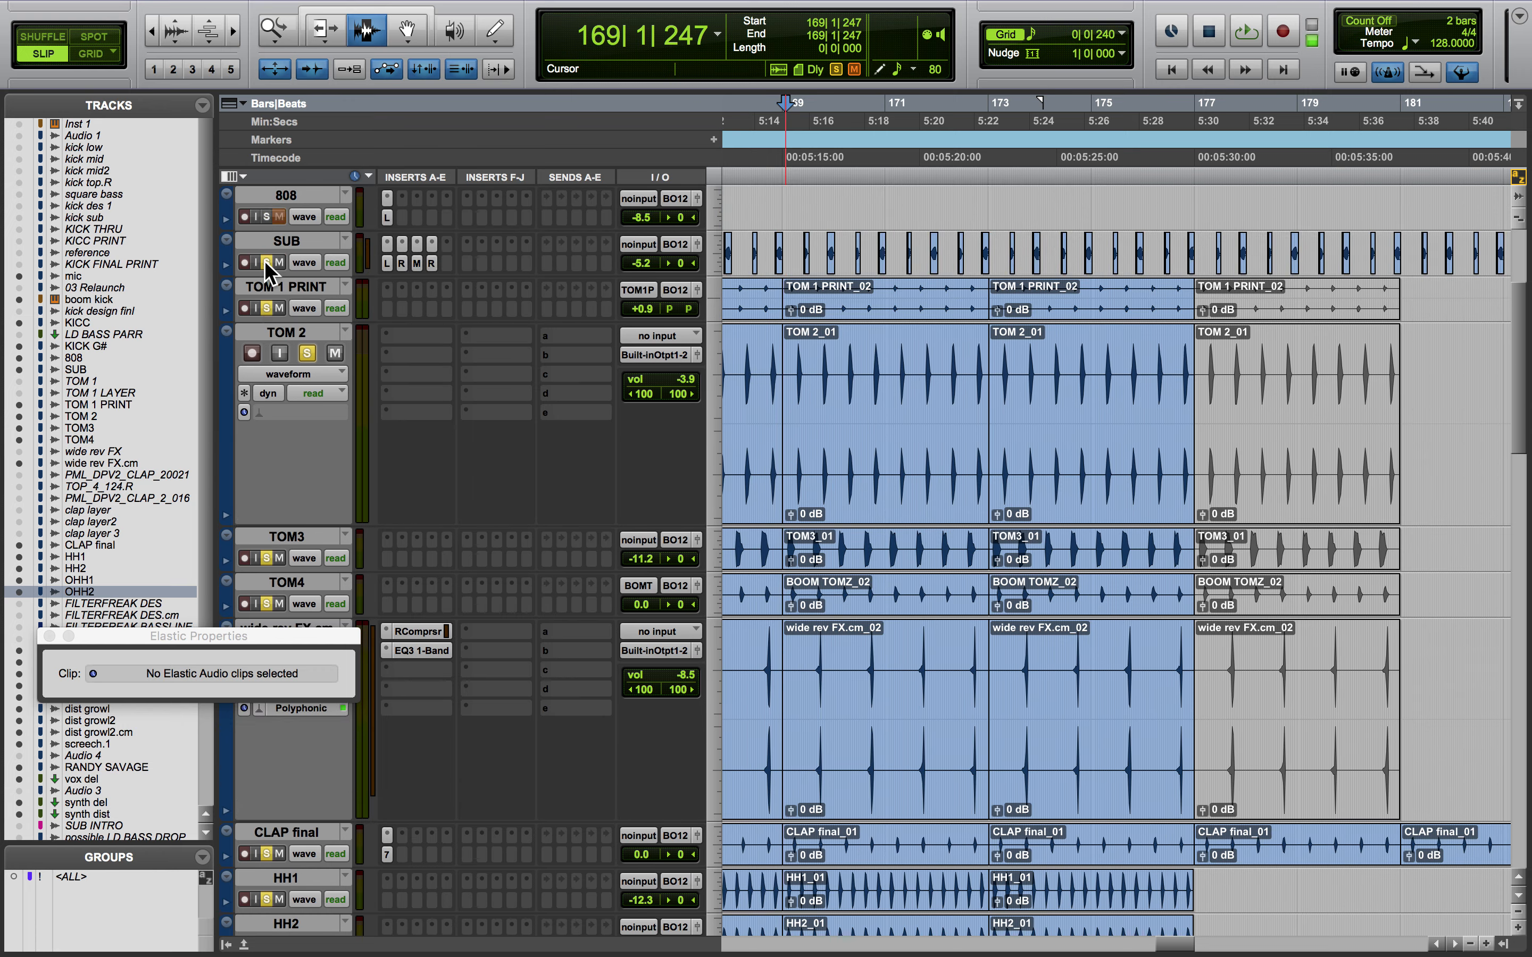
scroll(272, 222, up, 3)
click(266, 262)
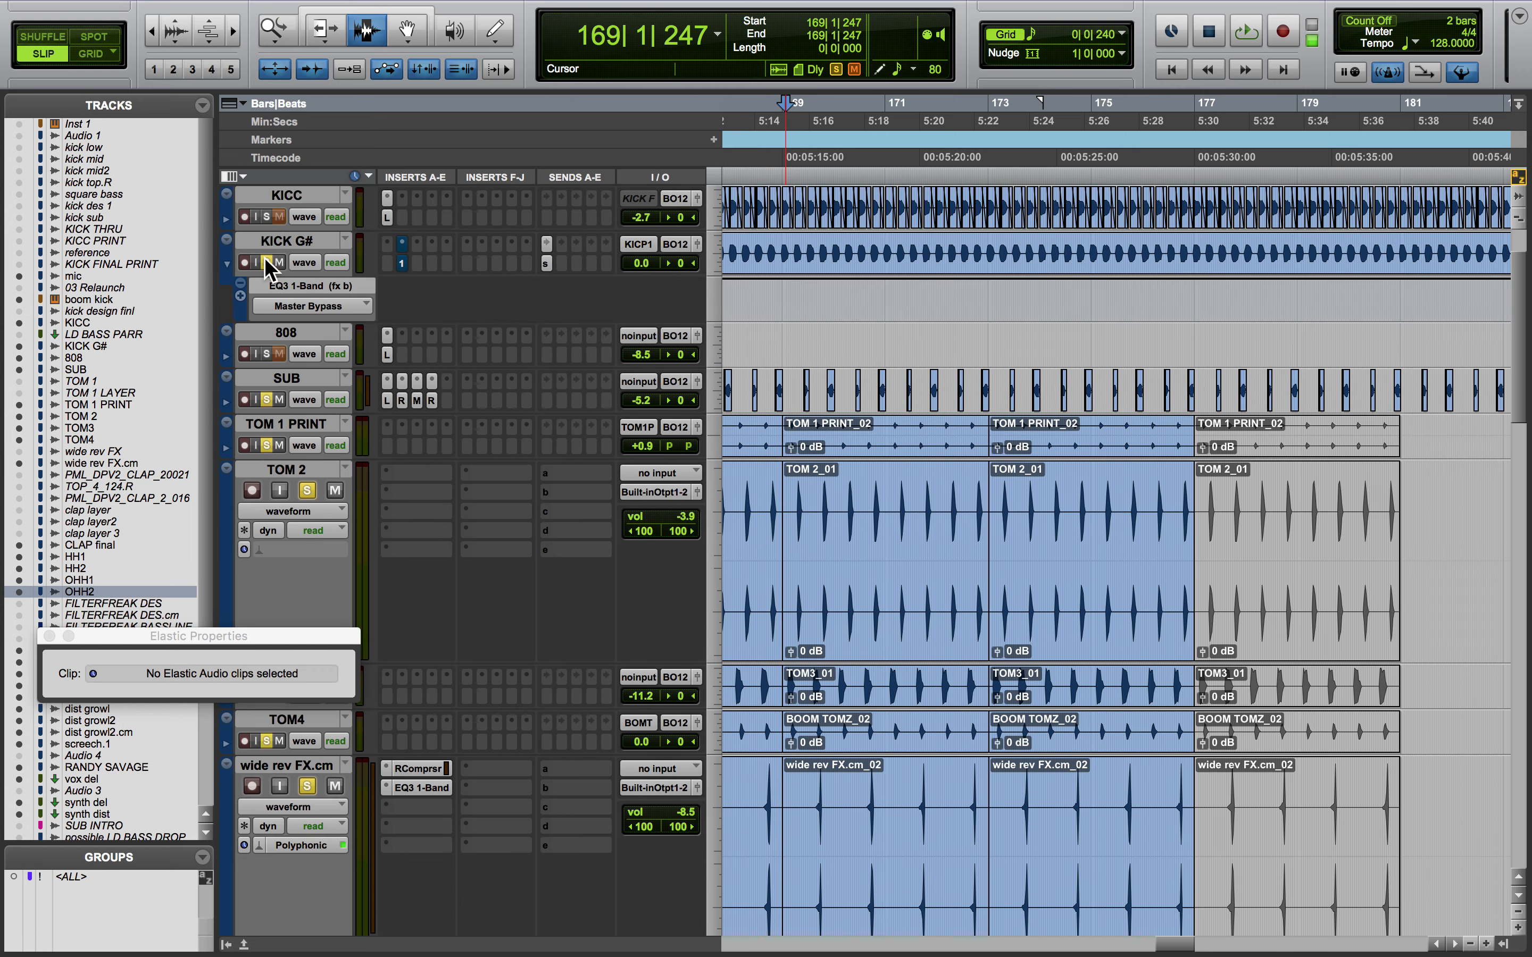
Play the soloed drum and sub tracks together from 169|1|247, and clear all track solos
key(space)
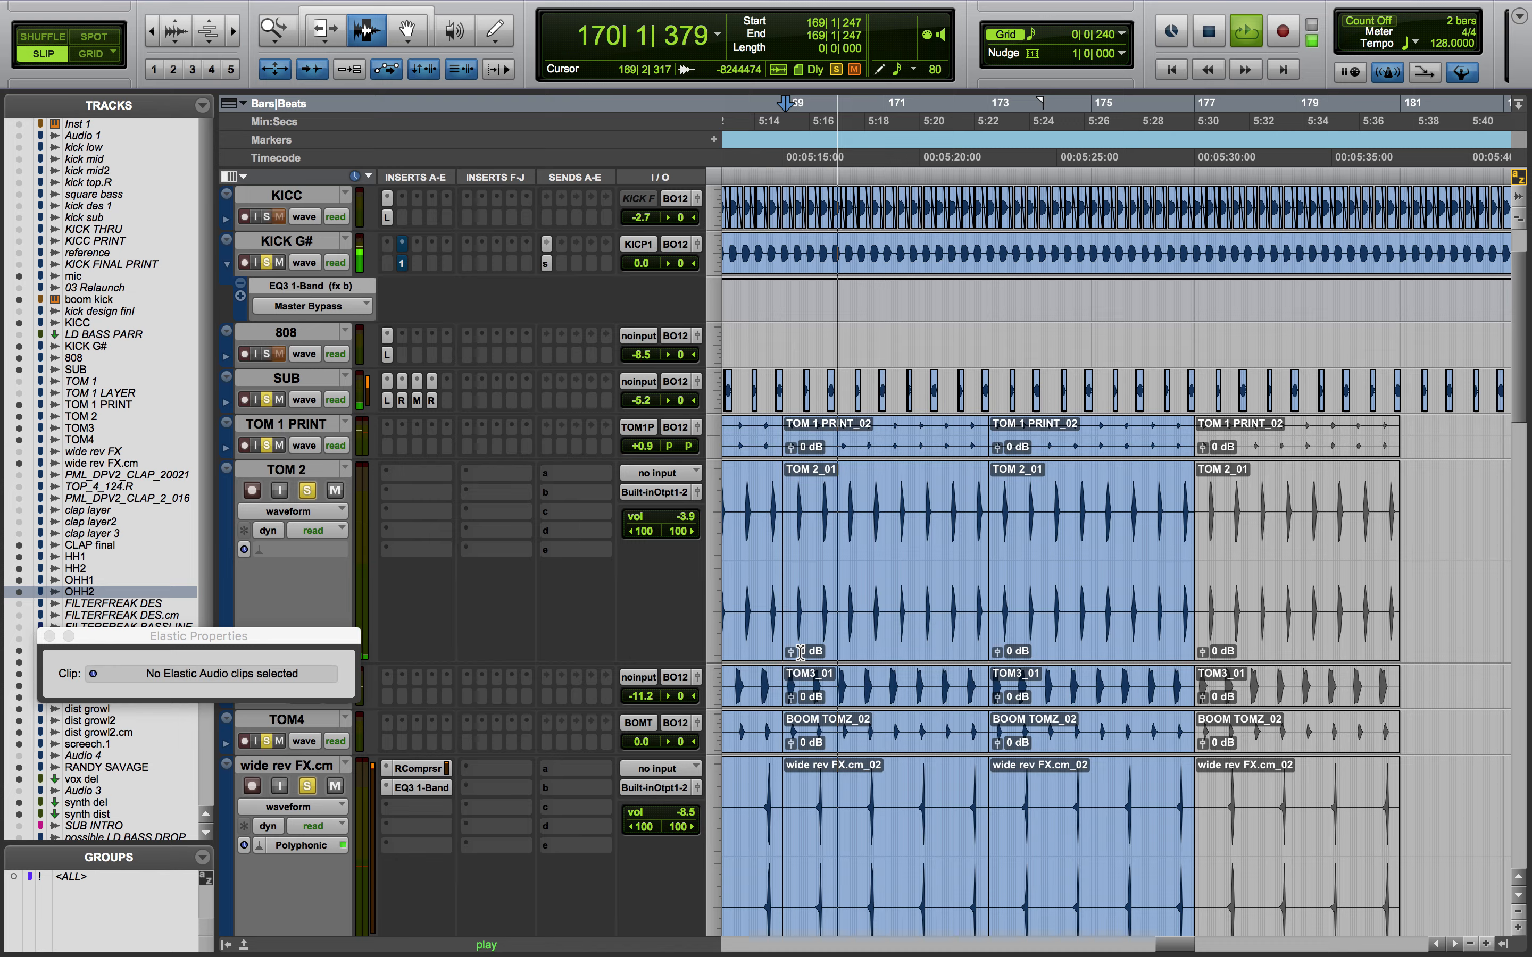
scroll(800, 652, down, 15)
scroll(800, 652, down, 5)
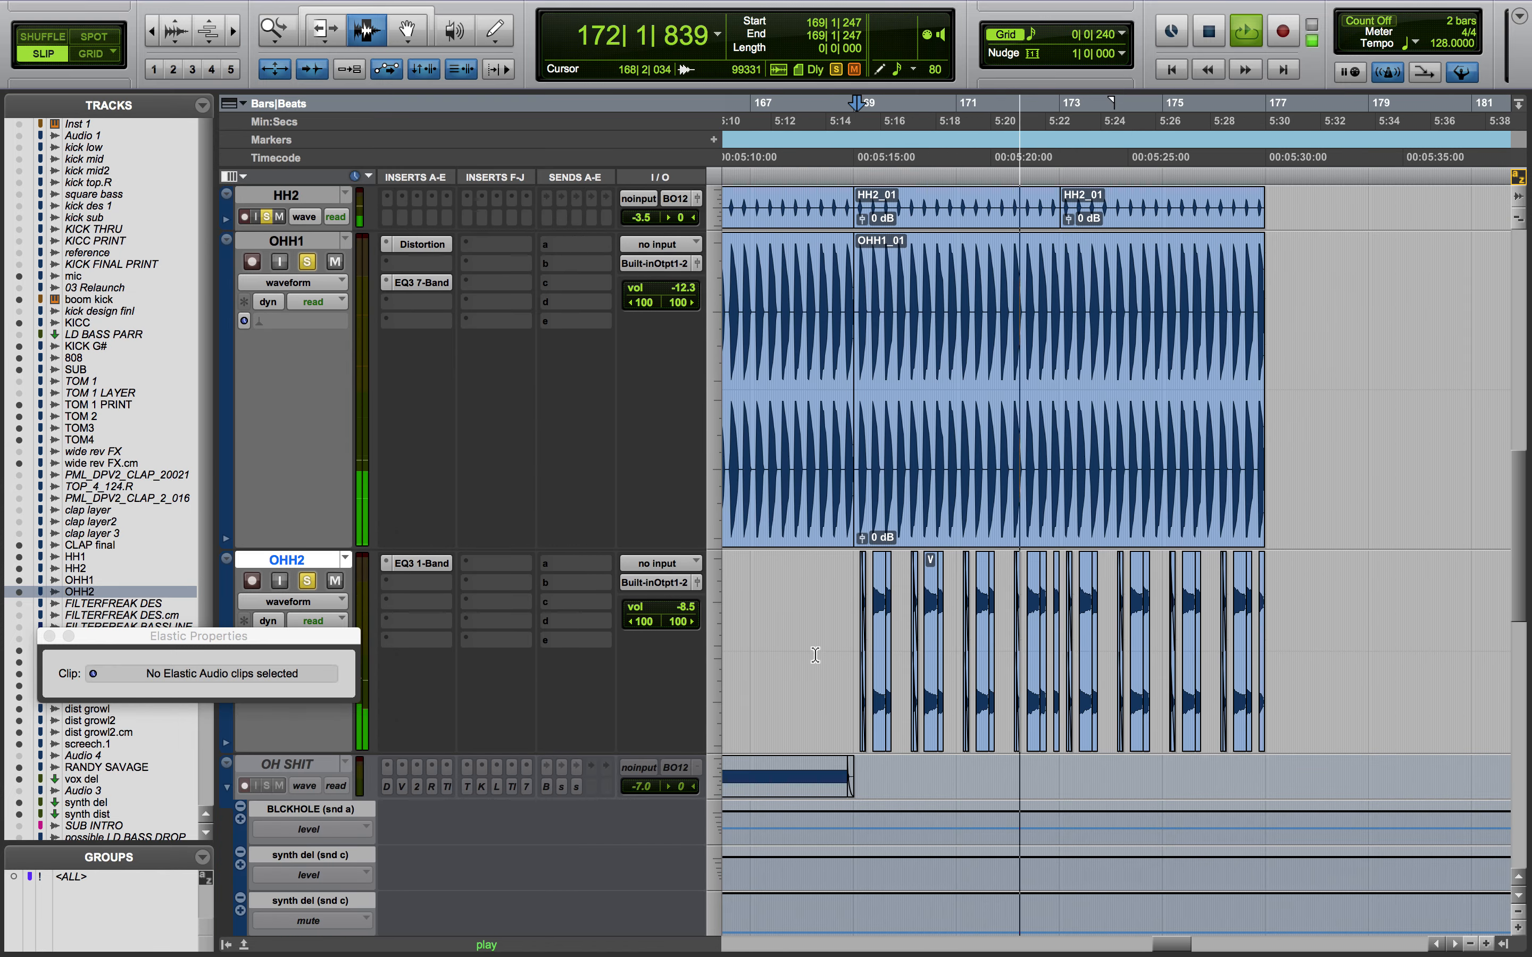
key(space)
alt+click(308, 581)
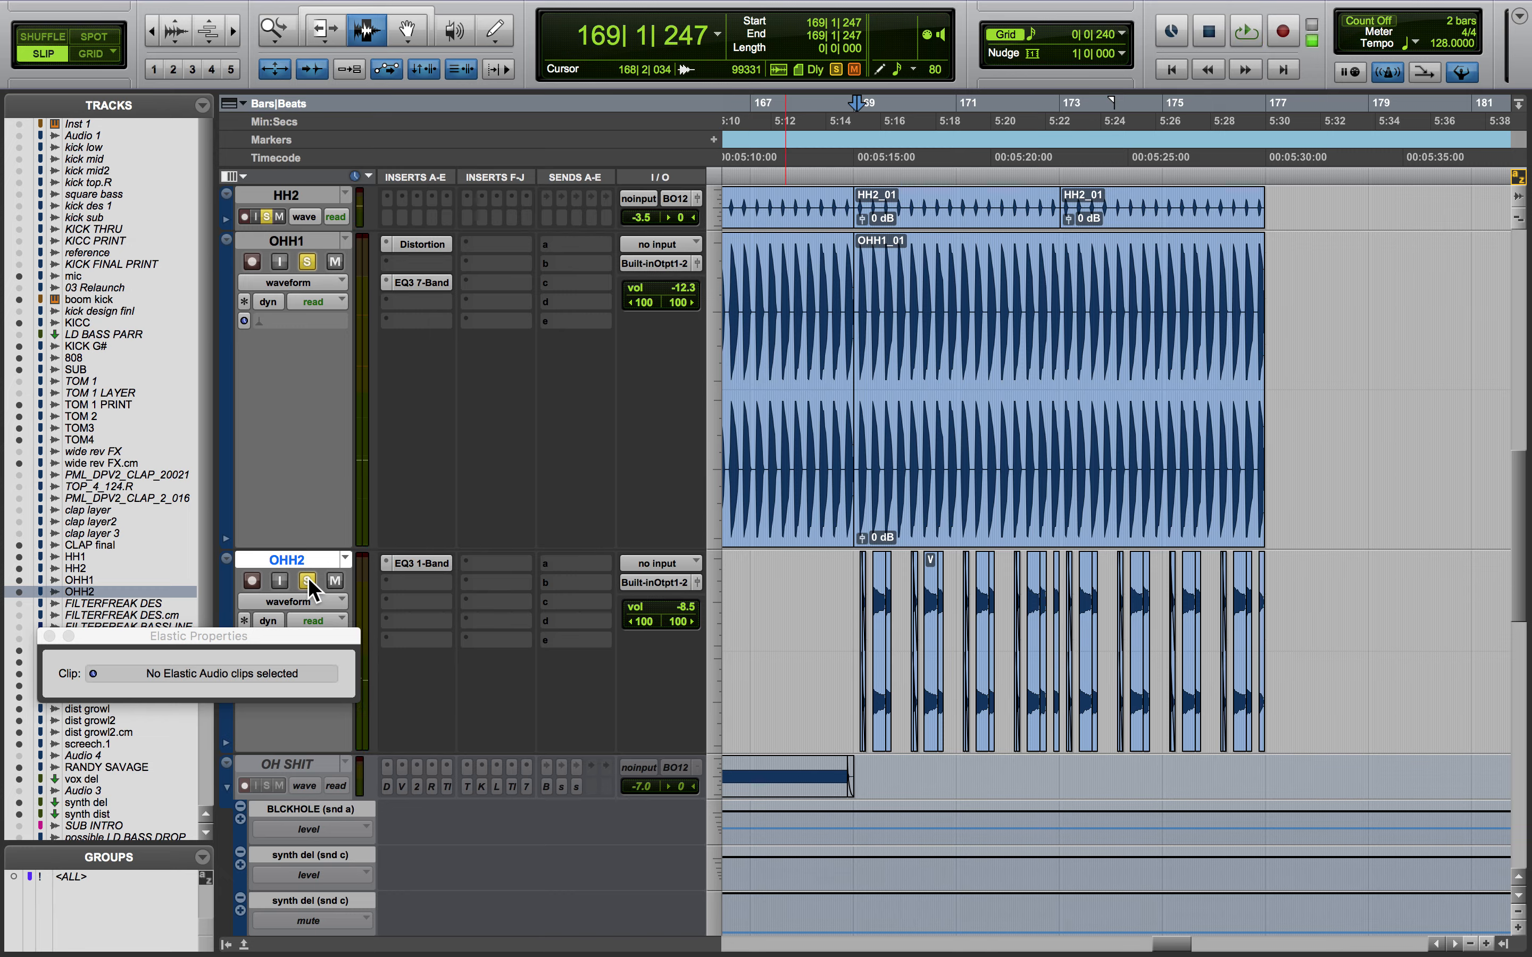
Set all tracks in the session to one uniform medium height
scroll(828, 644, down, 10)
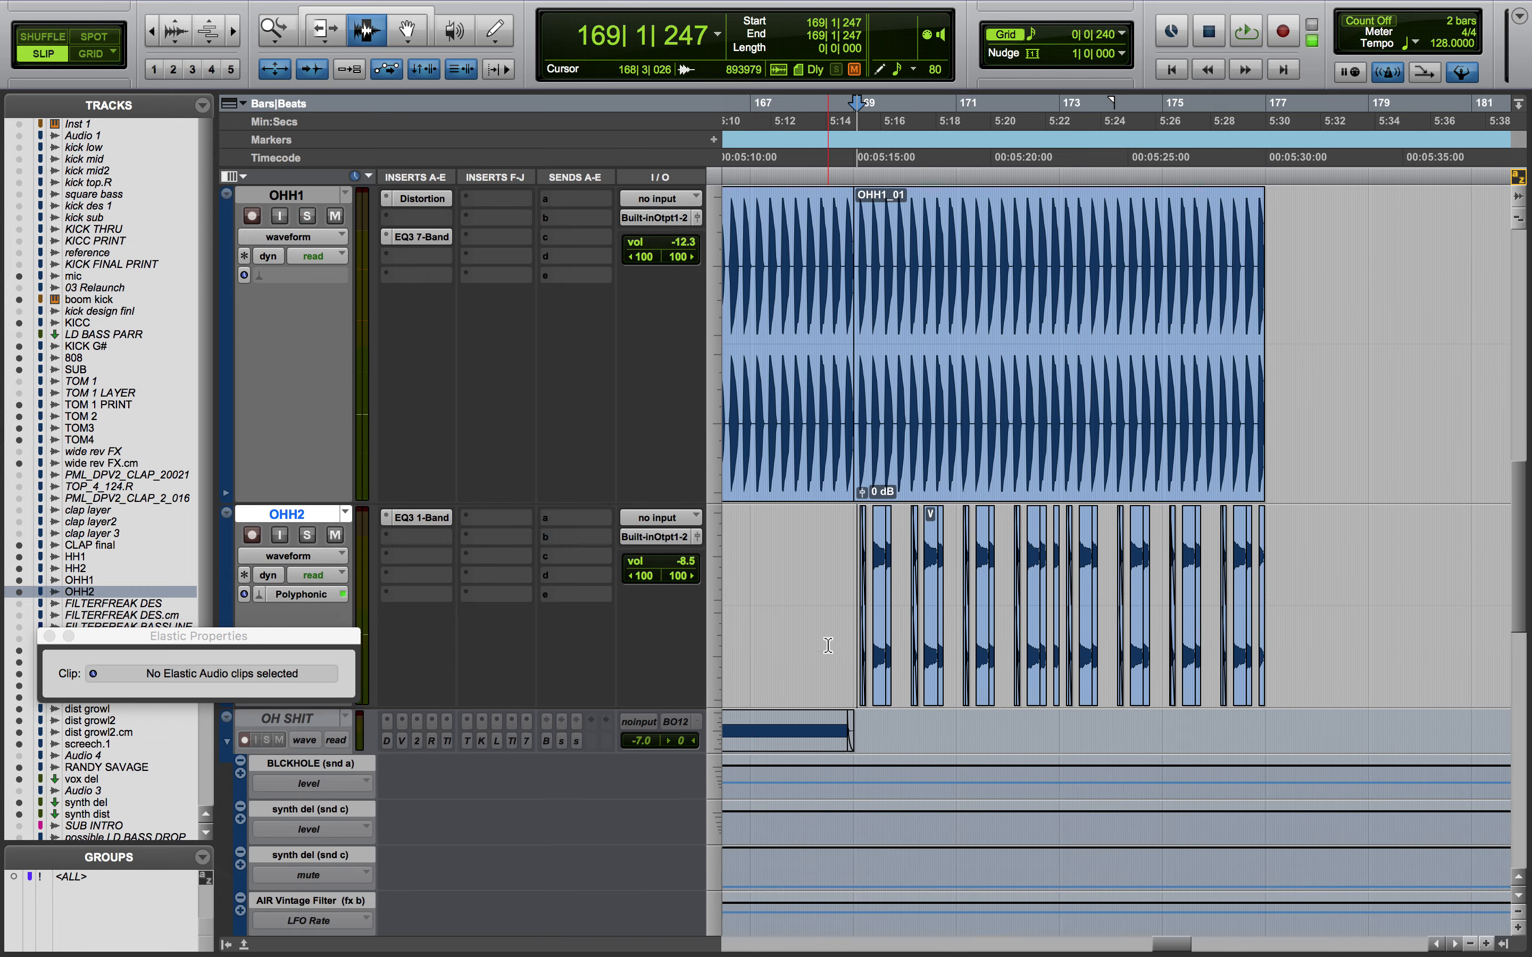
scroll(828, 645, up, 9)
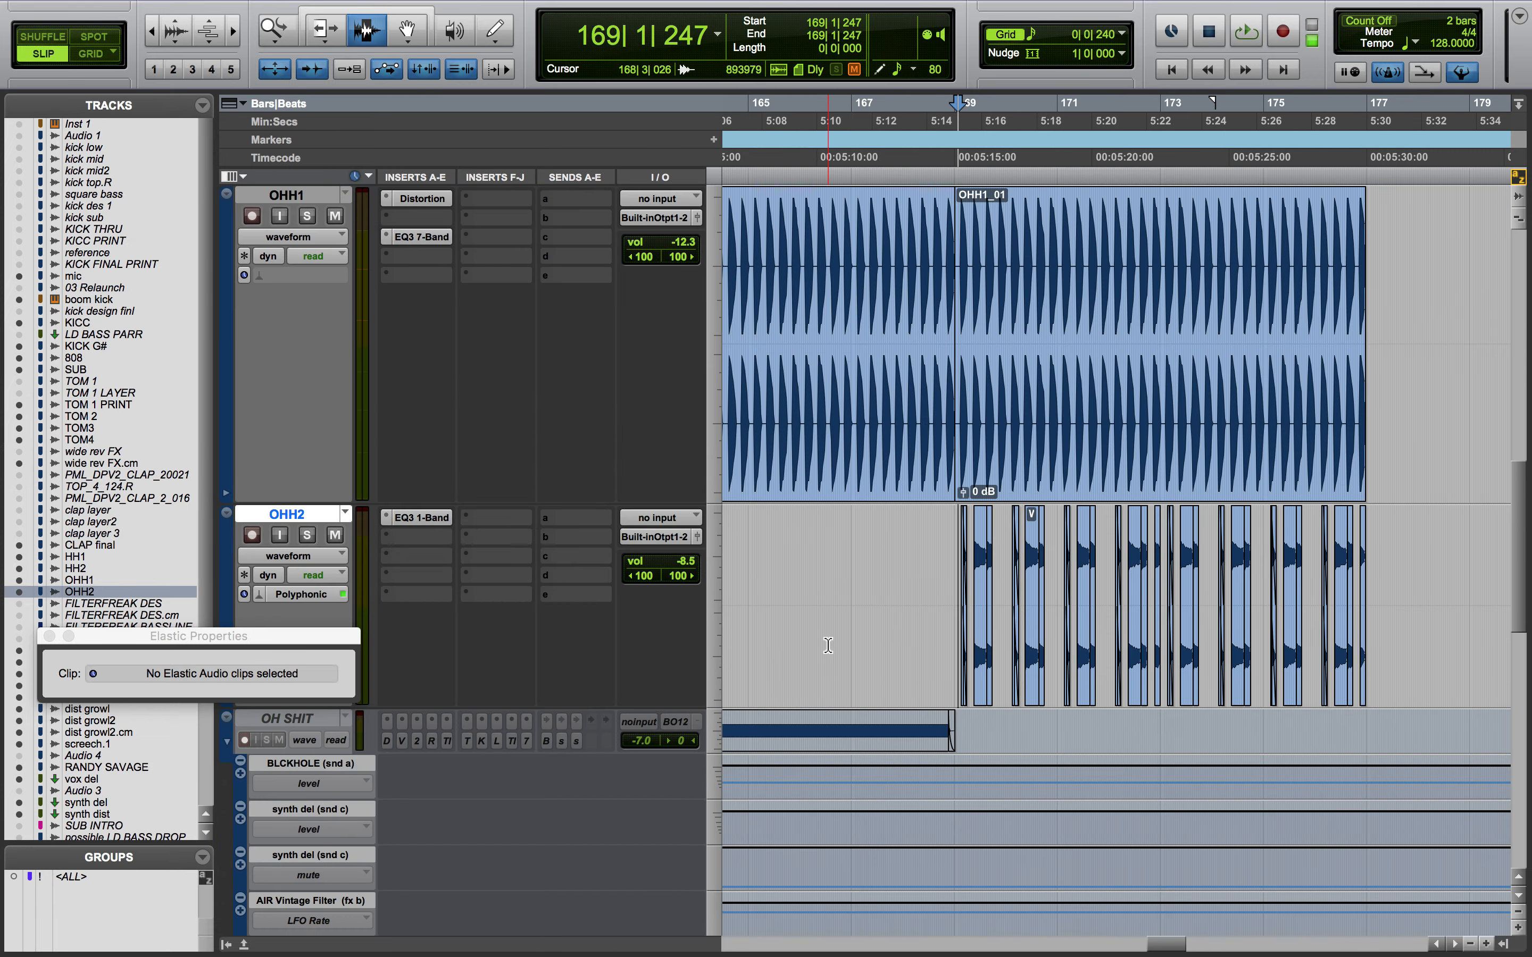
scroll(828, 644, down, 10)
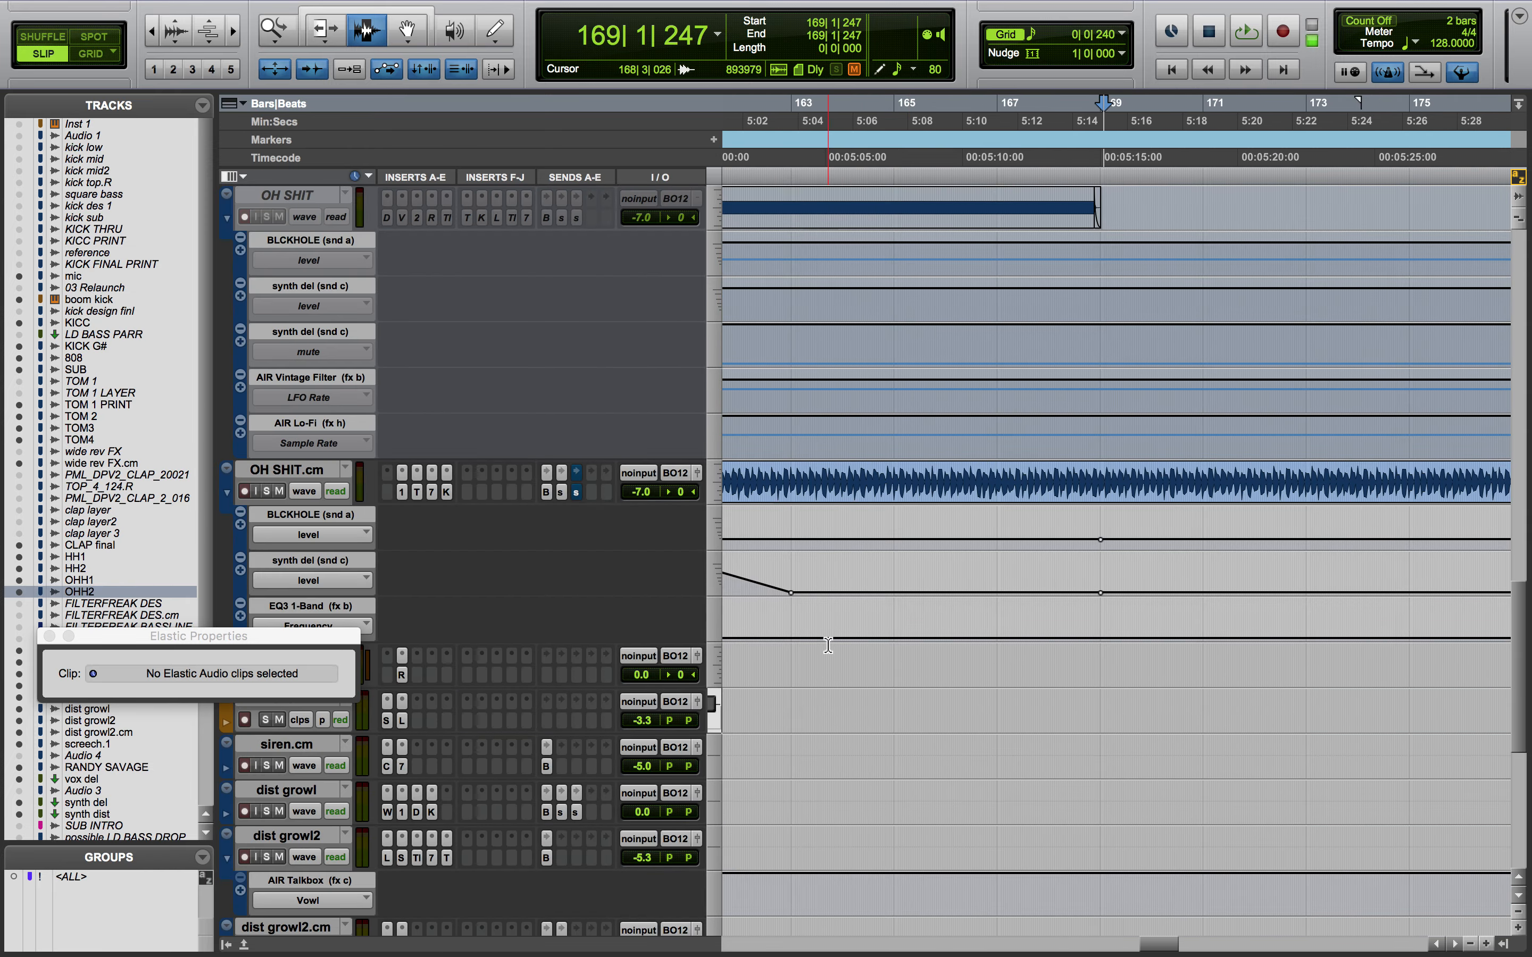
scroll(823, 641, up, 7)
scroll(817, 638, left, 5)
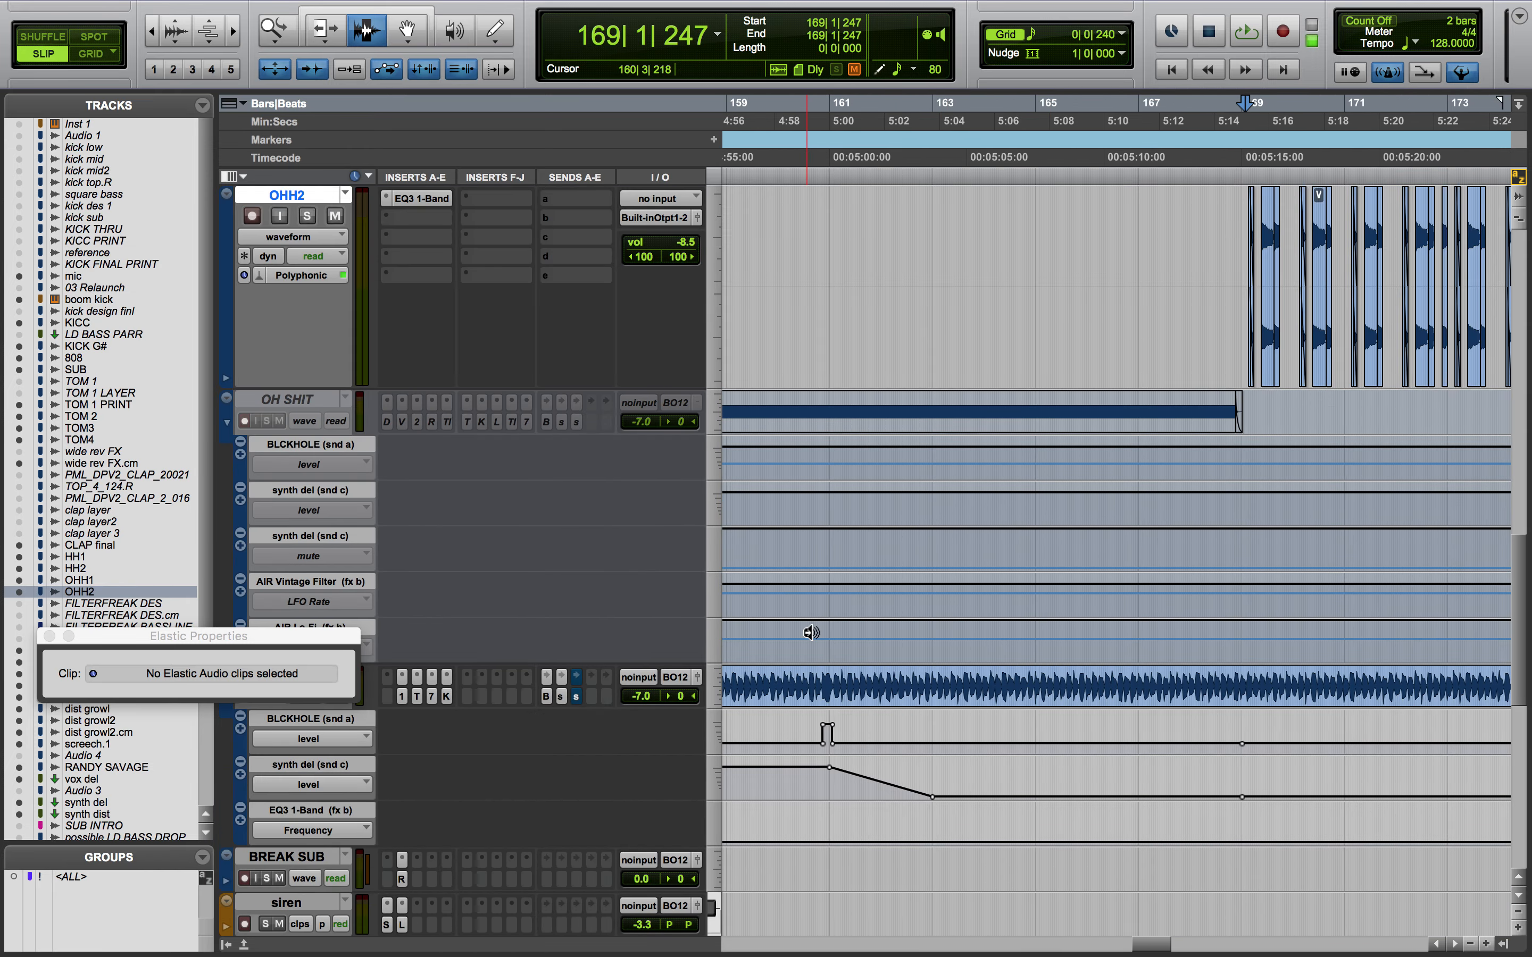
key(ctrl+alt+Down)
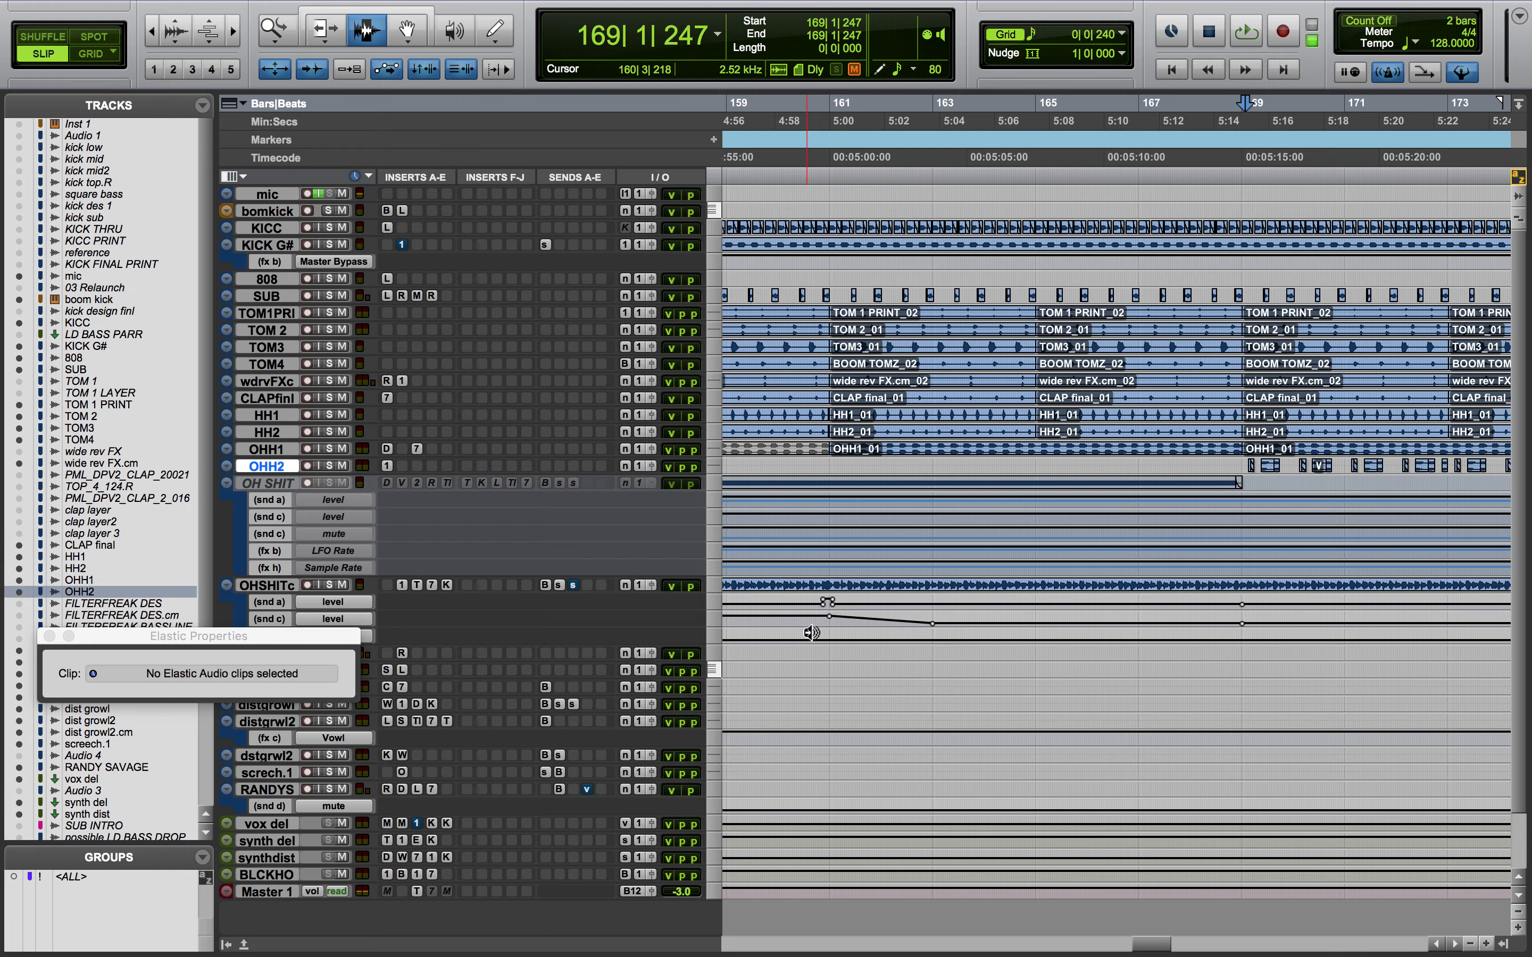
key(ctrl+alt+Up)
key(ctrl+alt+Up)
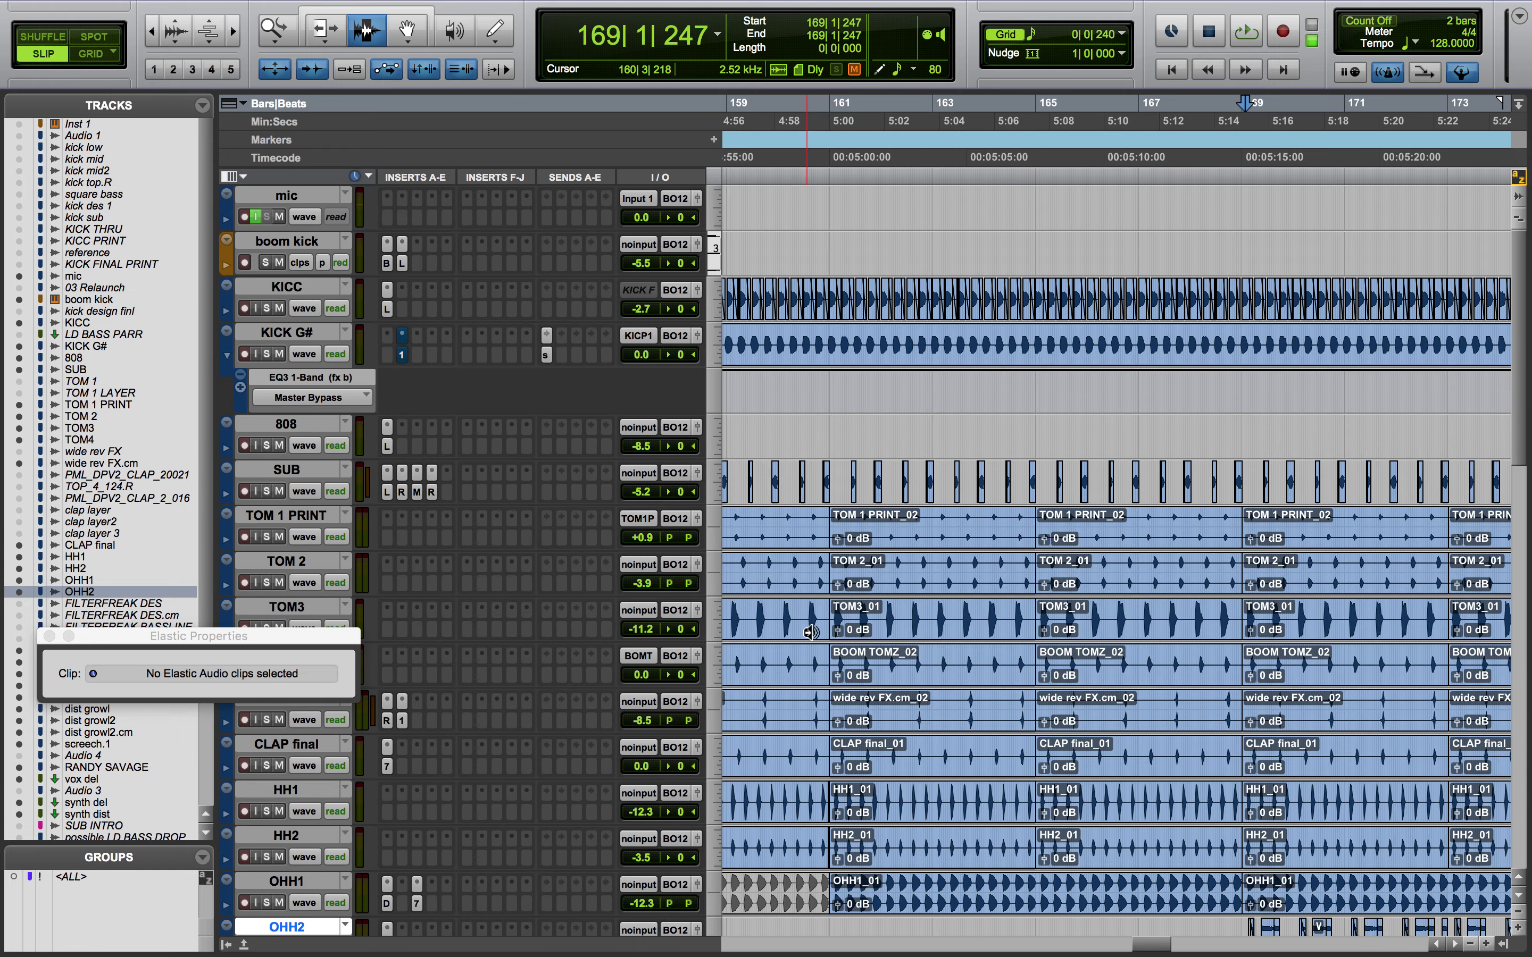
key(ctrl+alt+Up)
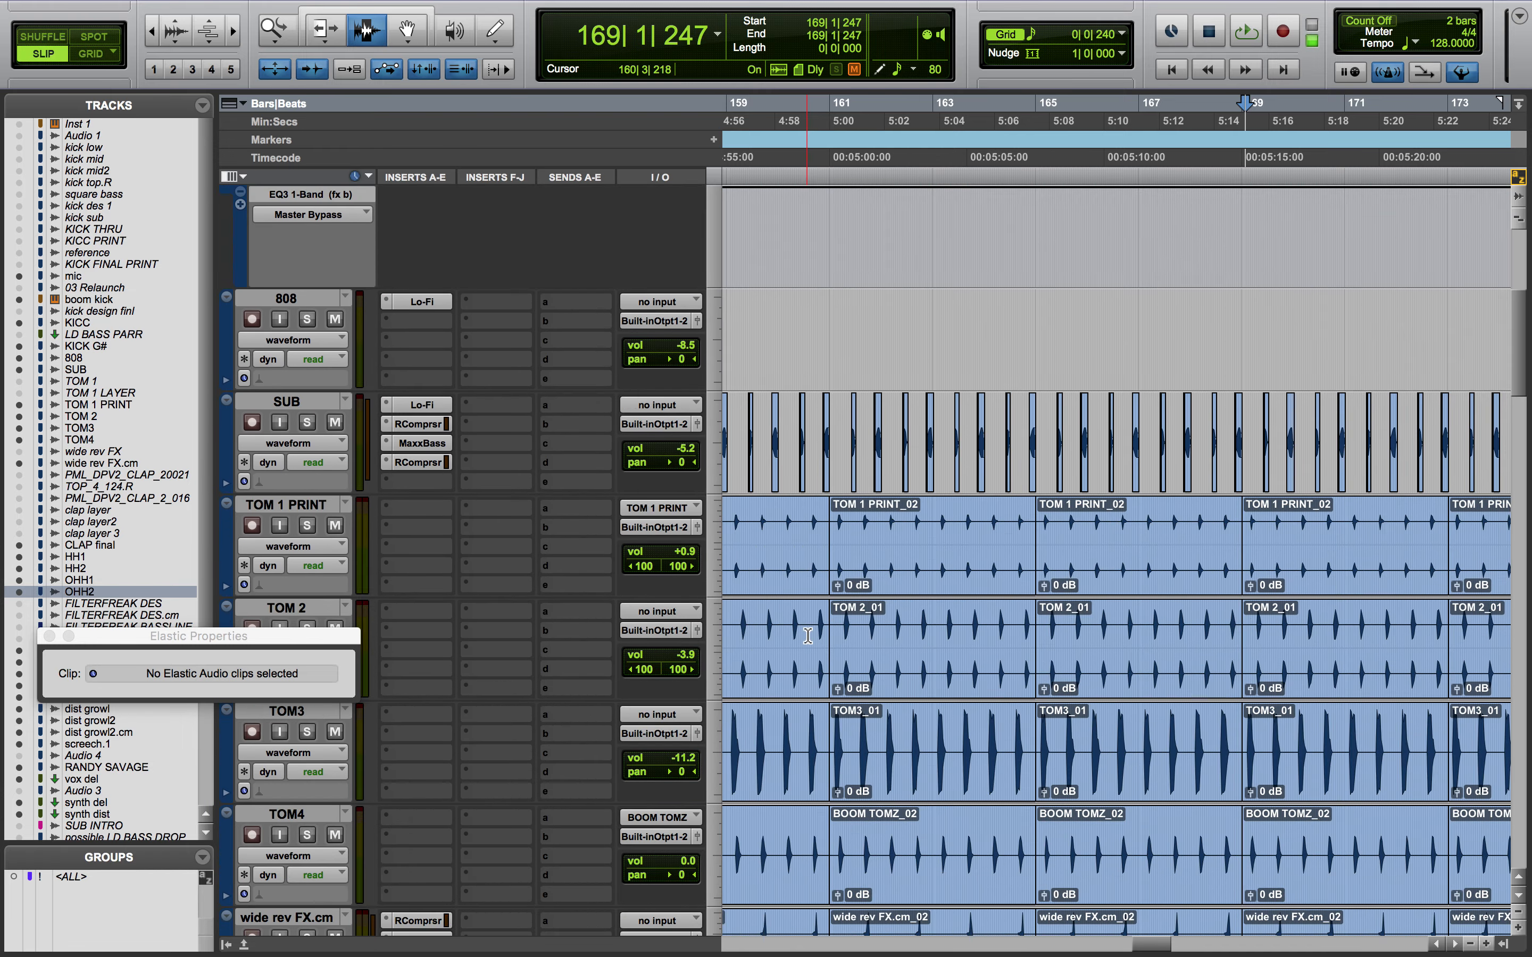
Make the inactive OH SHIT track active, with the timeline shown from bar 1
scroll(808, 635, down, 15)
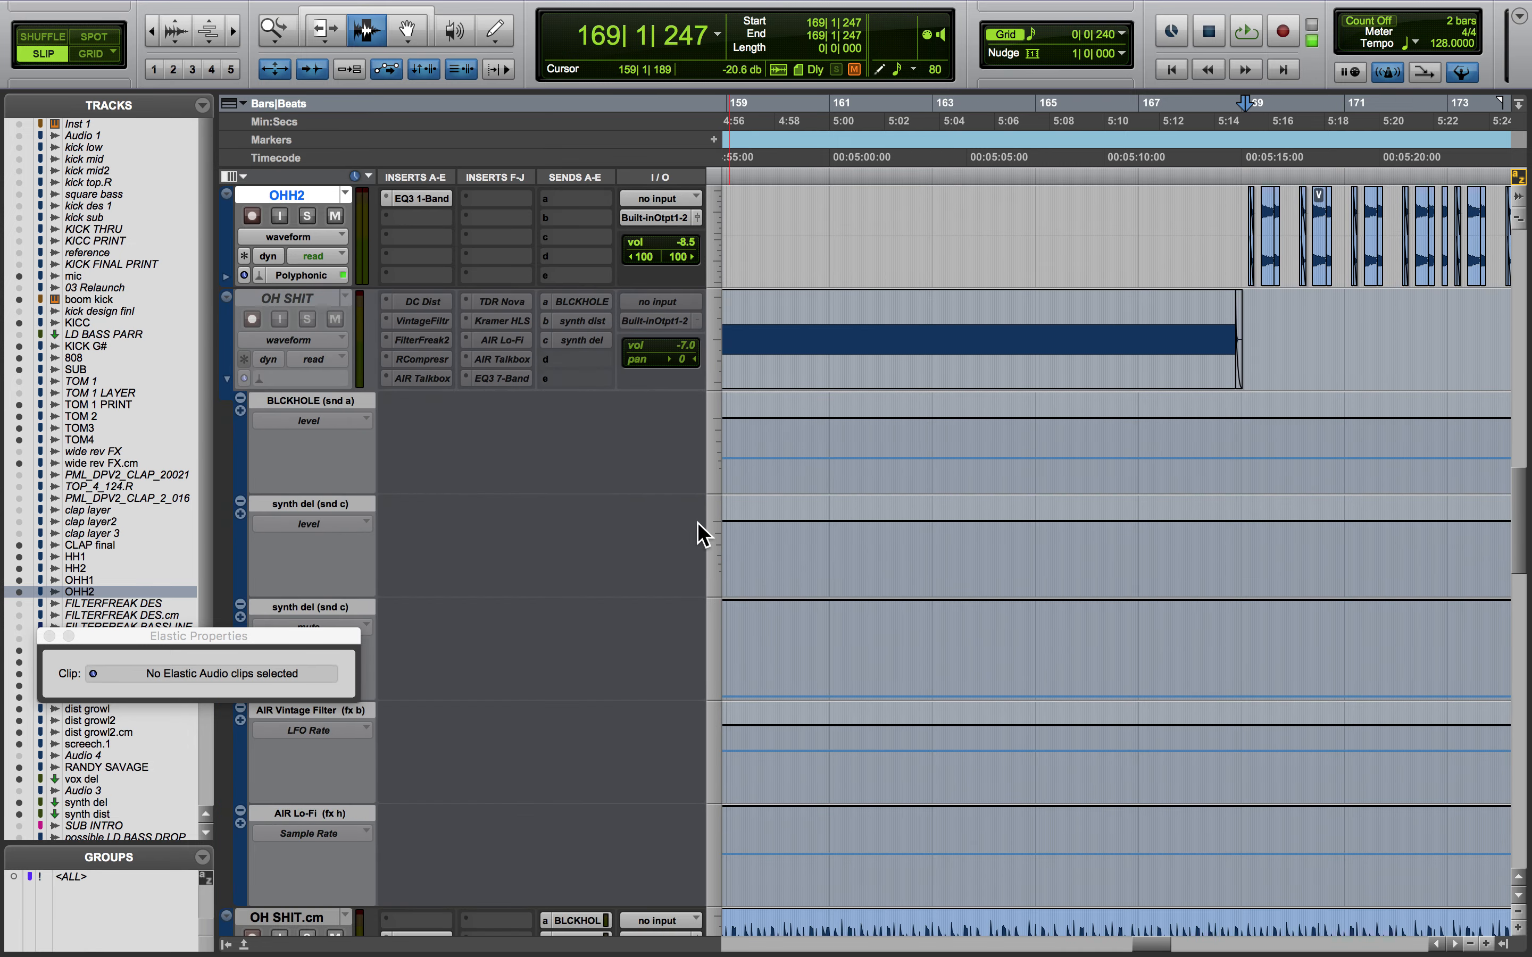
scroll(820, 400, left, 10)
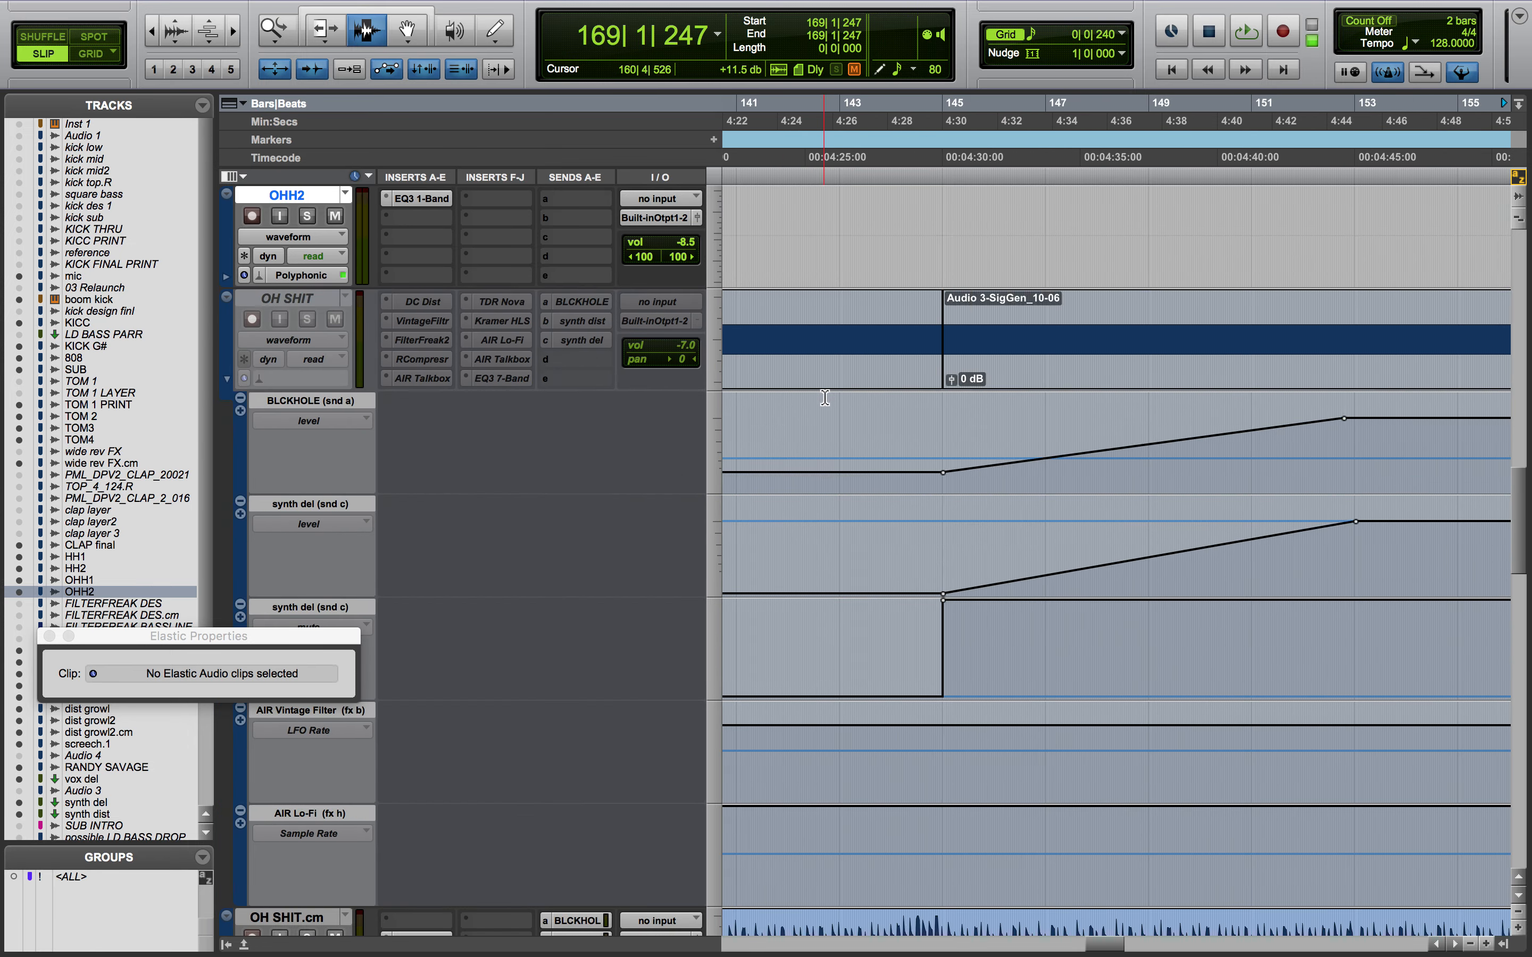
scroll(825, 398, left, 12)
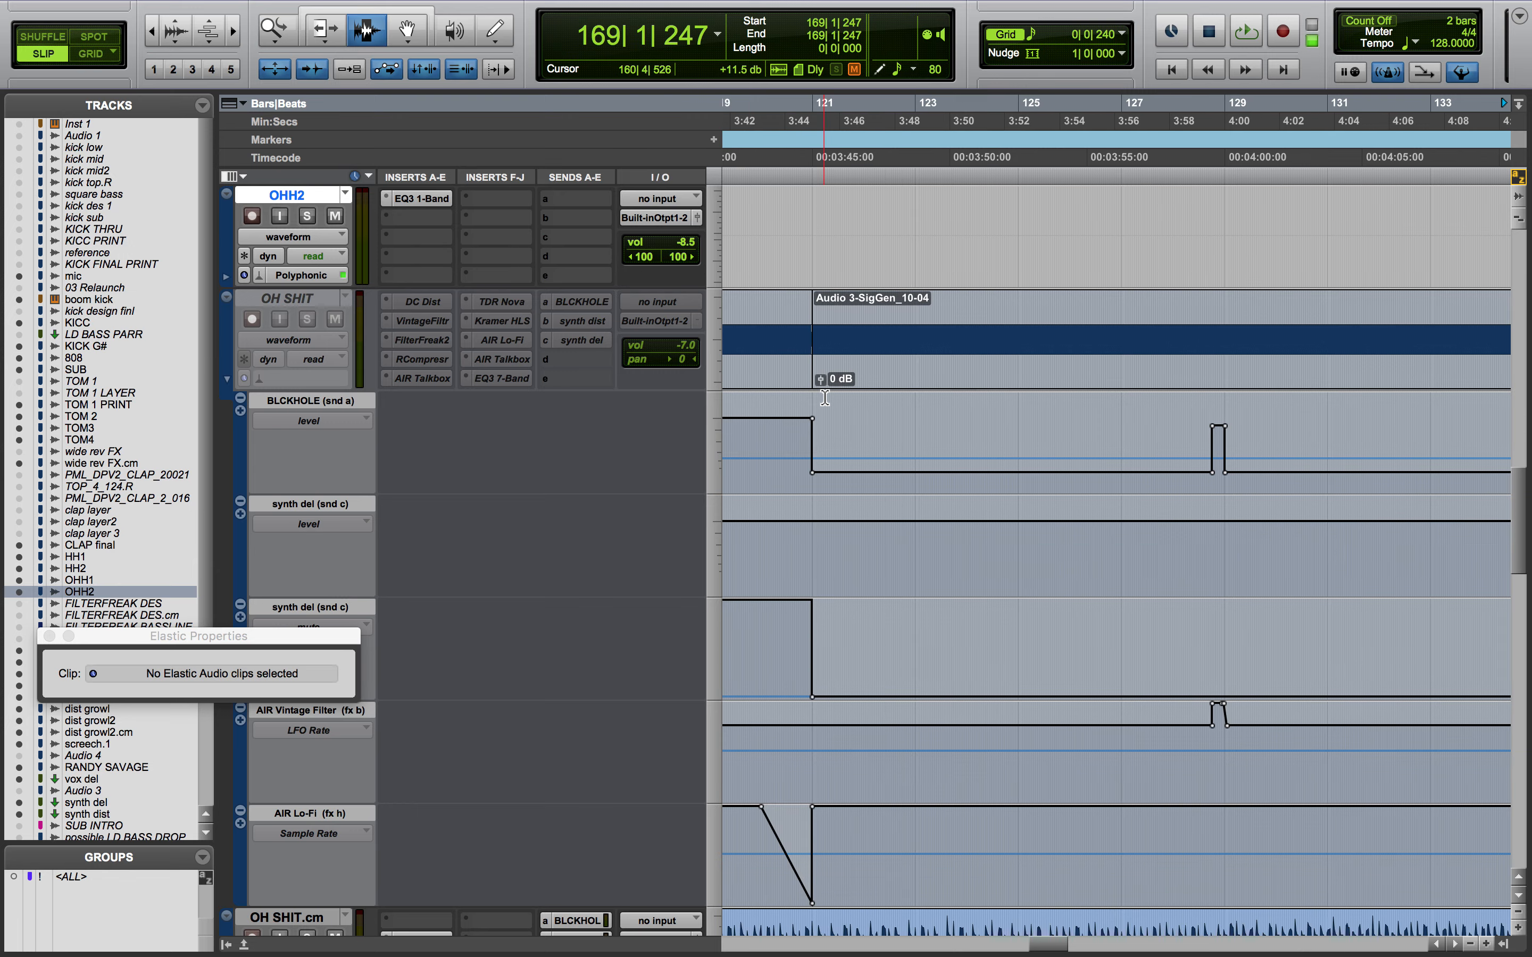
scroll(825, 398, left, 14)
scroll(825, 398, down, 2)
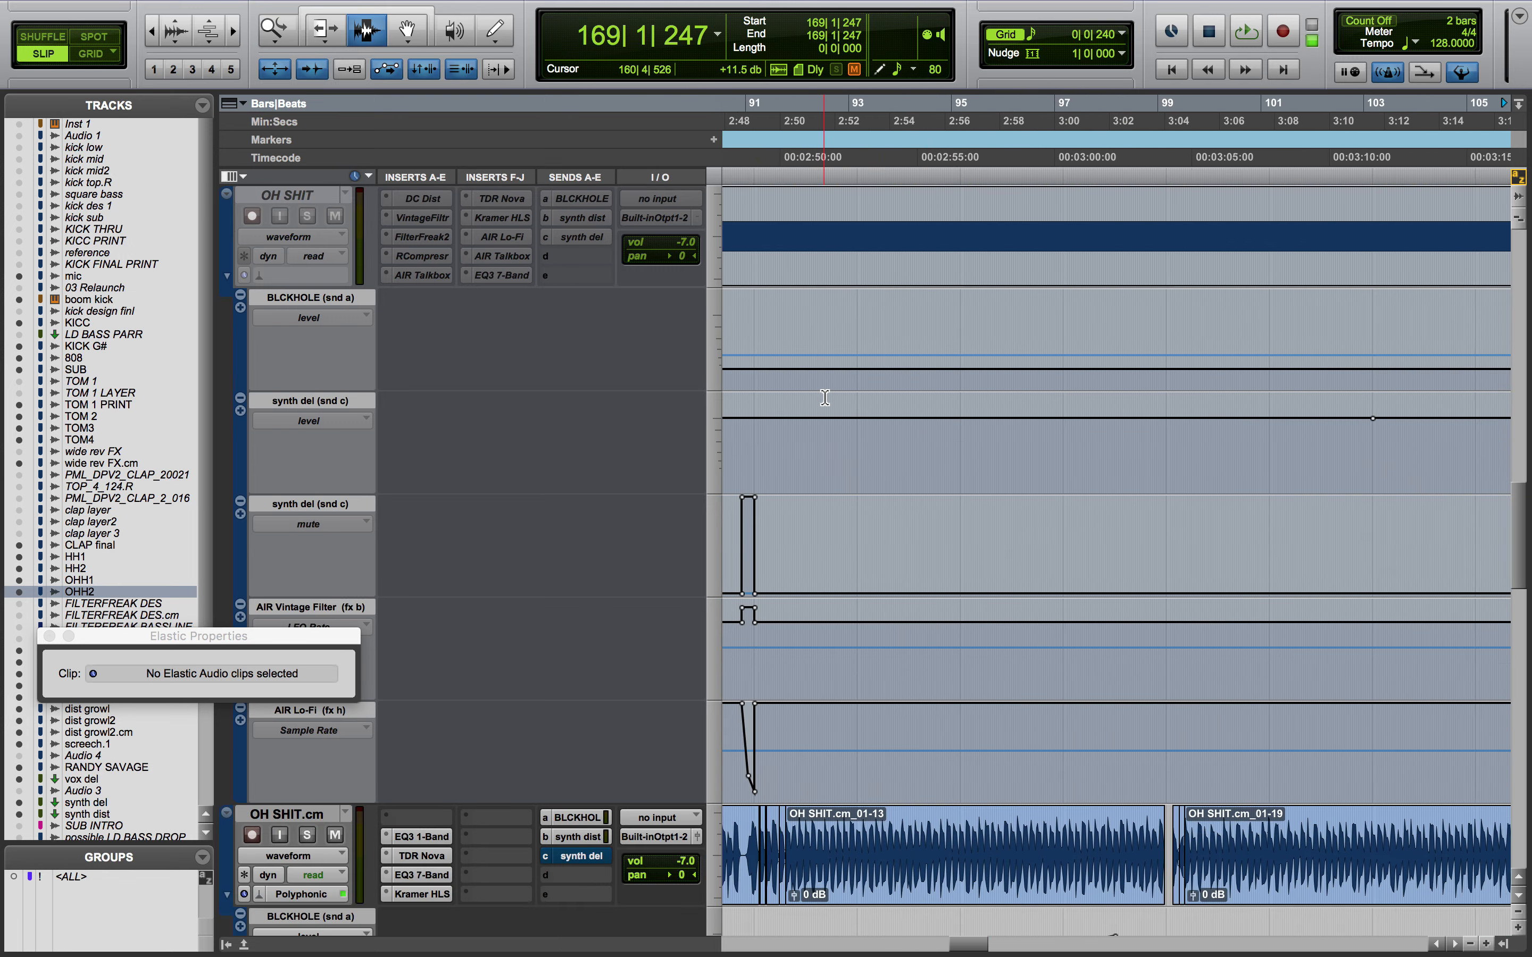
scroll(825, 398, left, 3)
scroll(825, 398, down, 2)
scroll(823, 398, up, 5)
scroll(823, 397, left, 20)
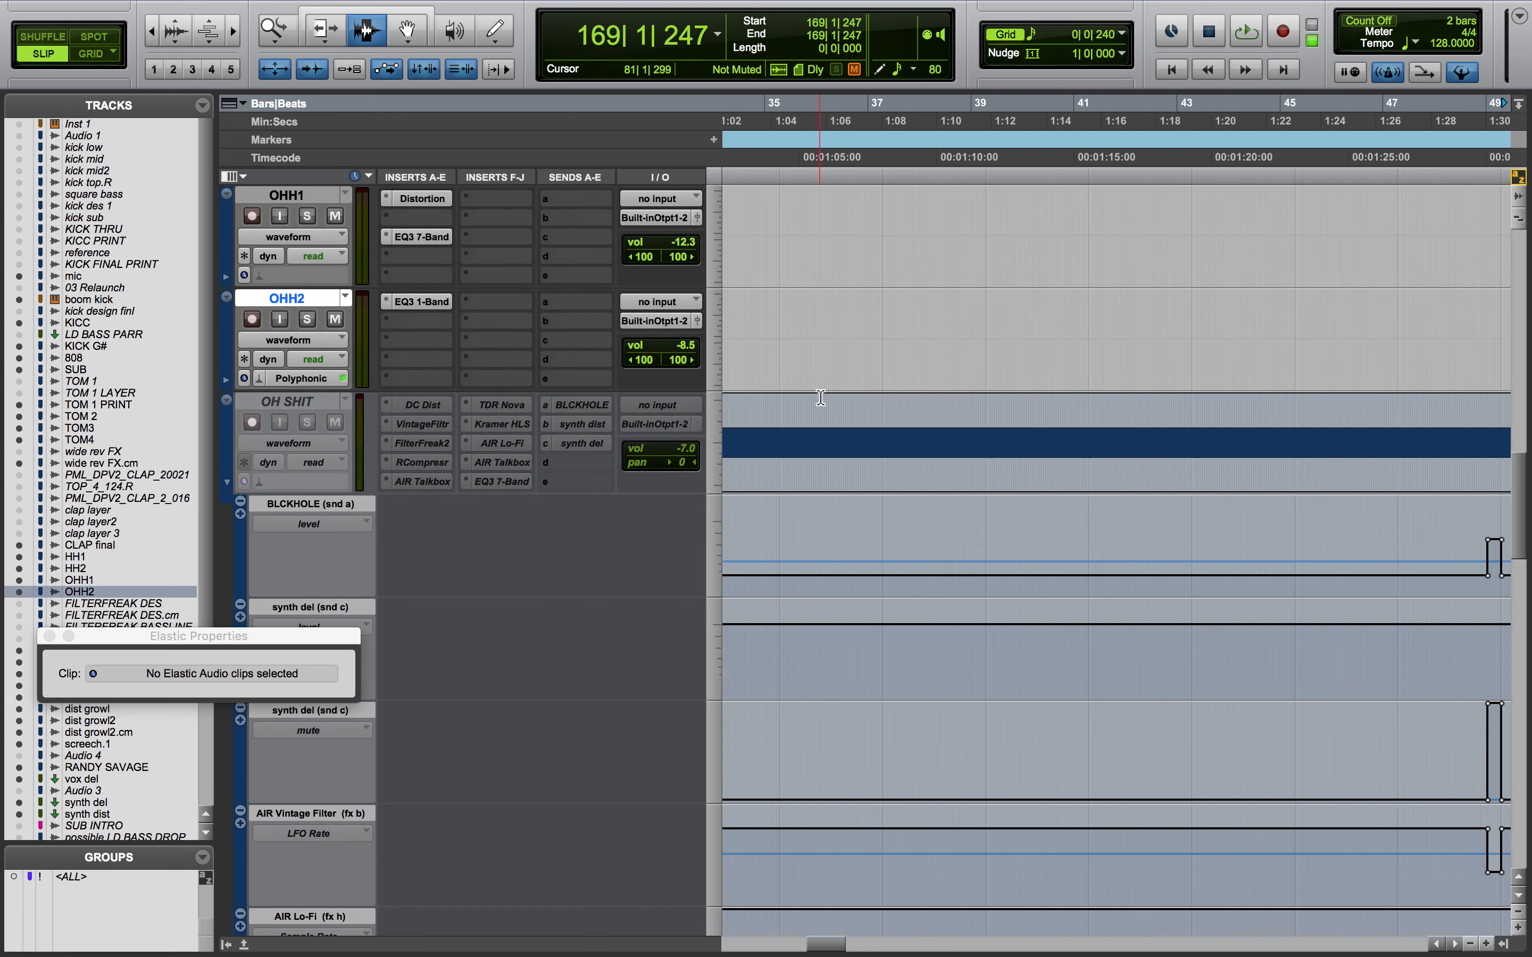
scroll(820, 398, down, 2)
scroll(820, 397, left, 15)
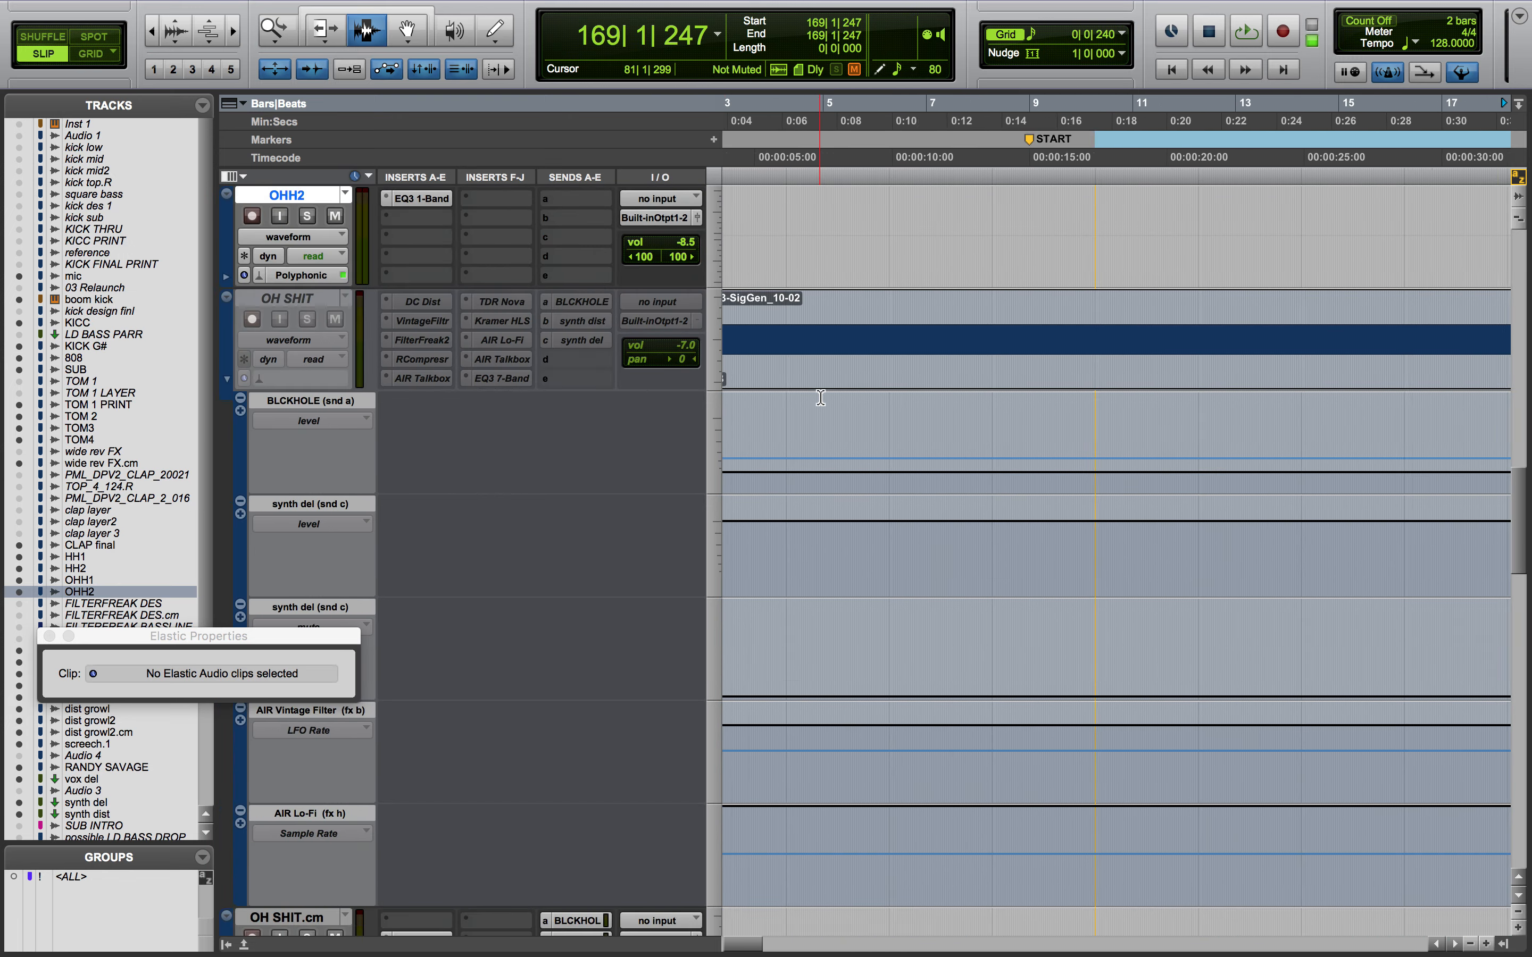
click(313, 299)
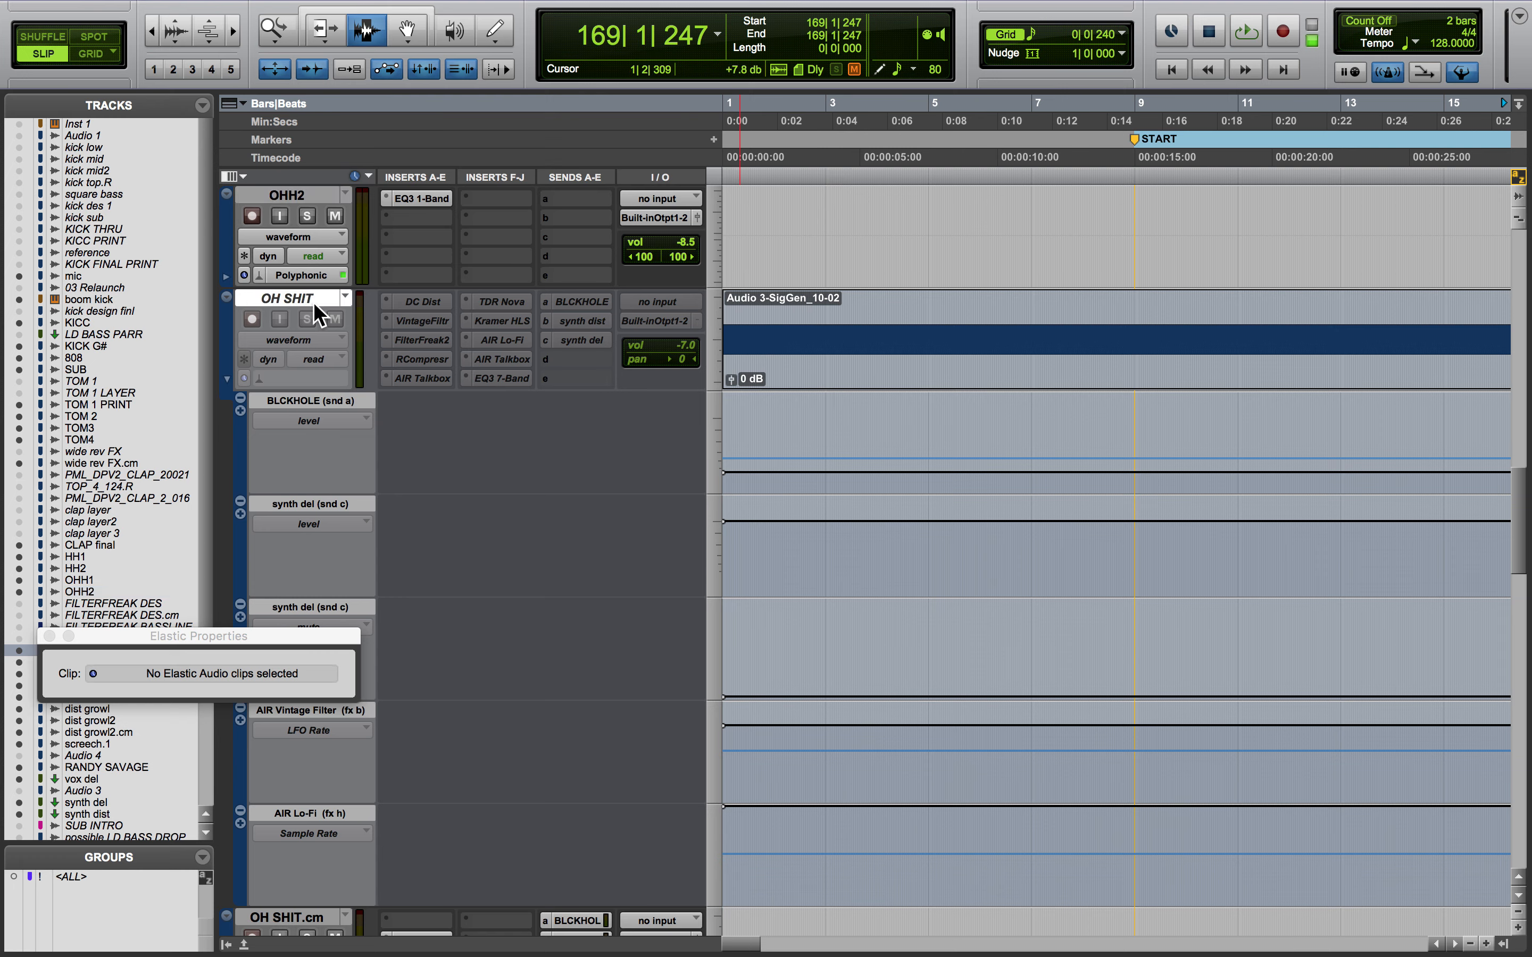
right_click(317, 310)
key(Escape)
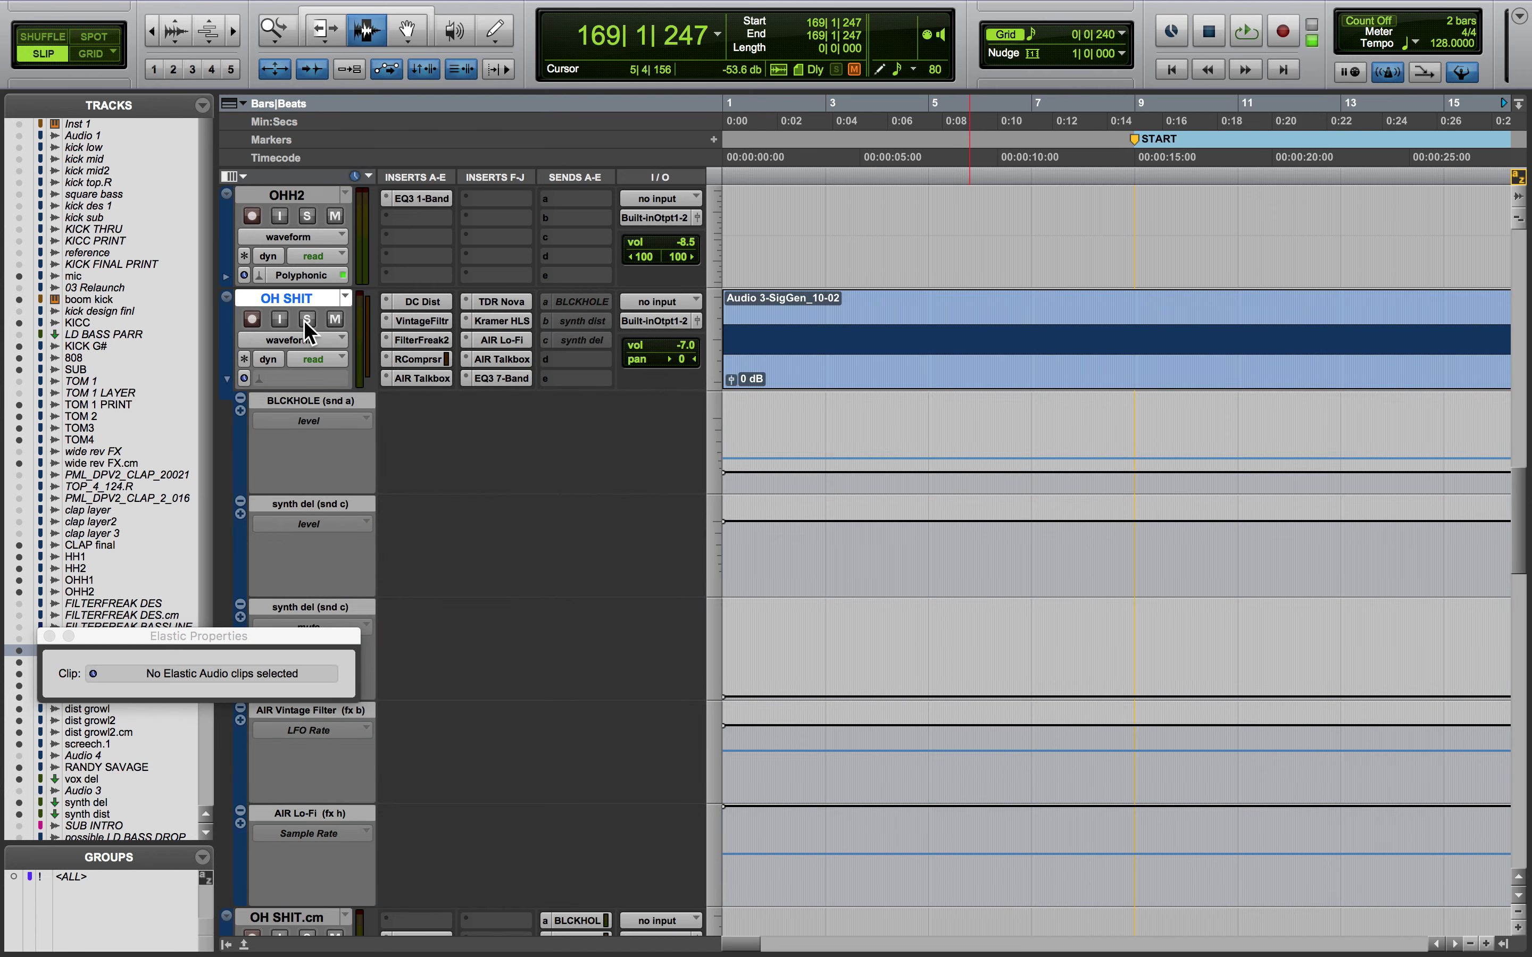
Solo OH SHIT, bypass all its inserts and play its first clip, Audio 3-SigGen_10-02, dry from bar 1
click(306, 320)
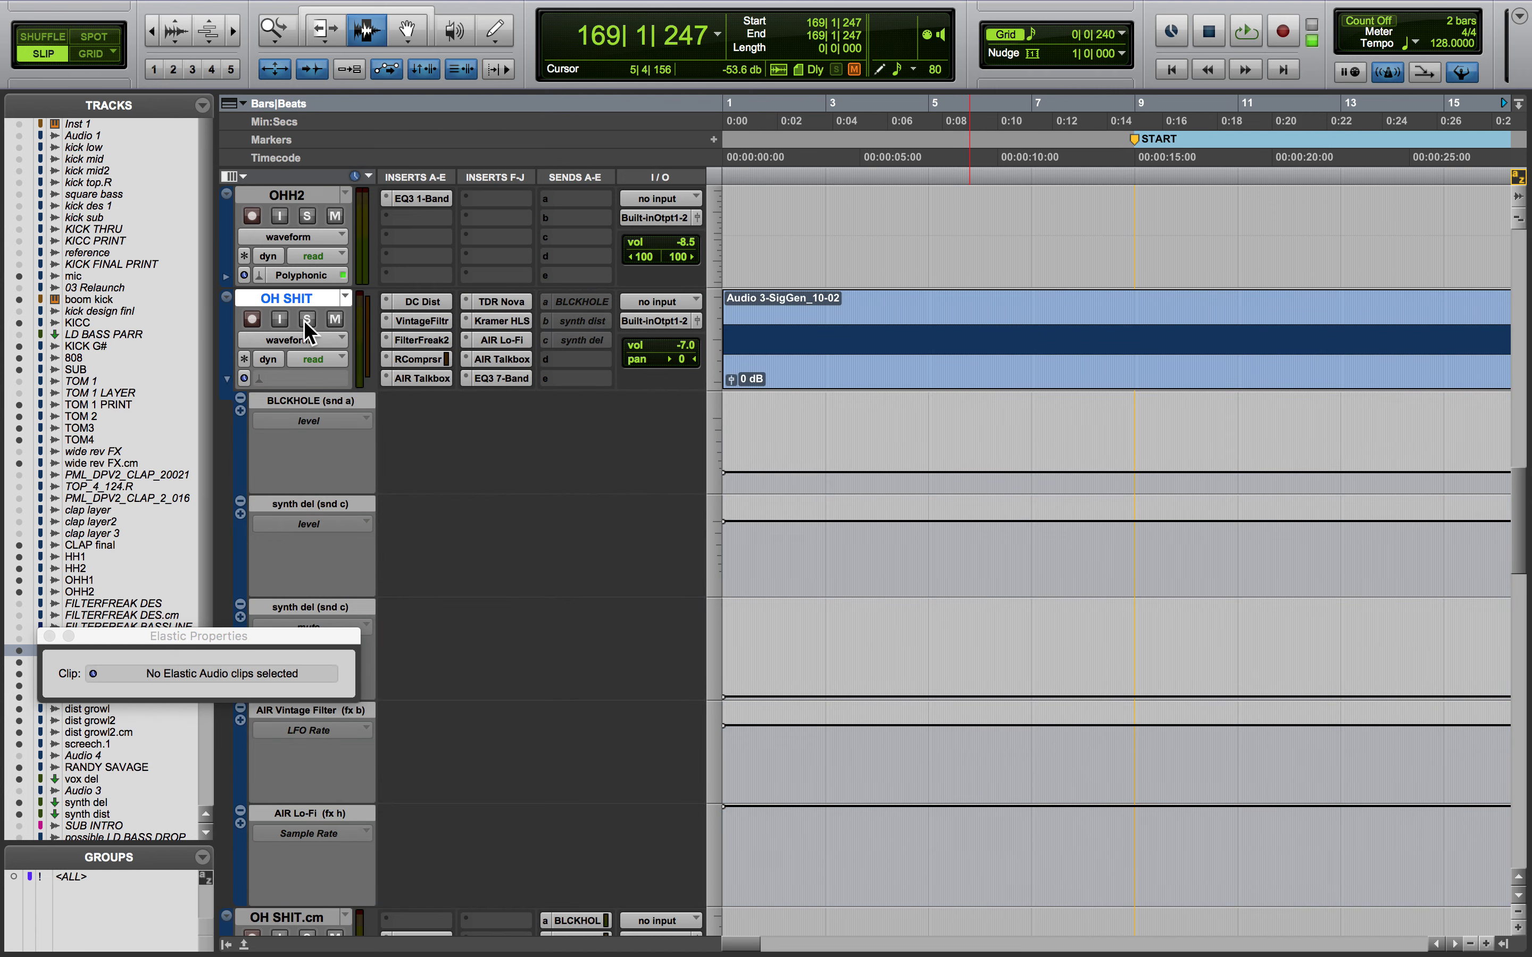
click(856, 372)
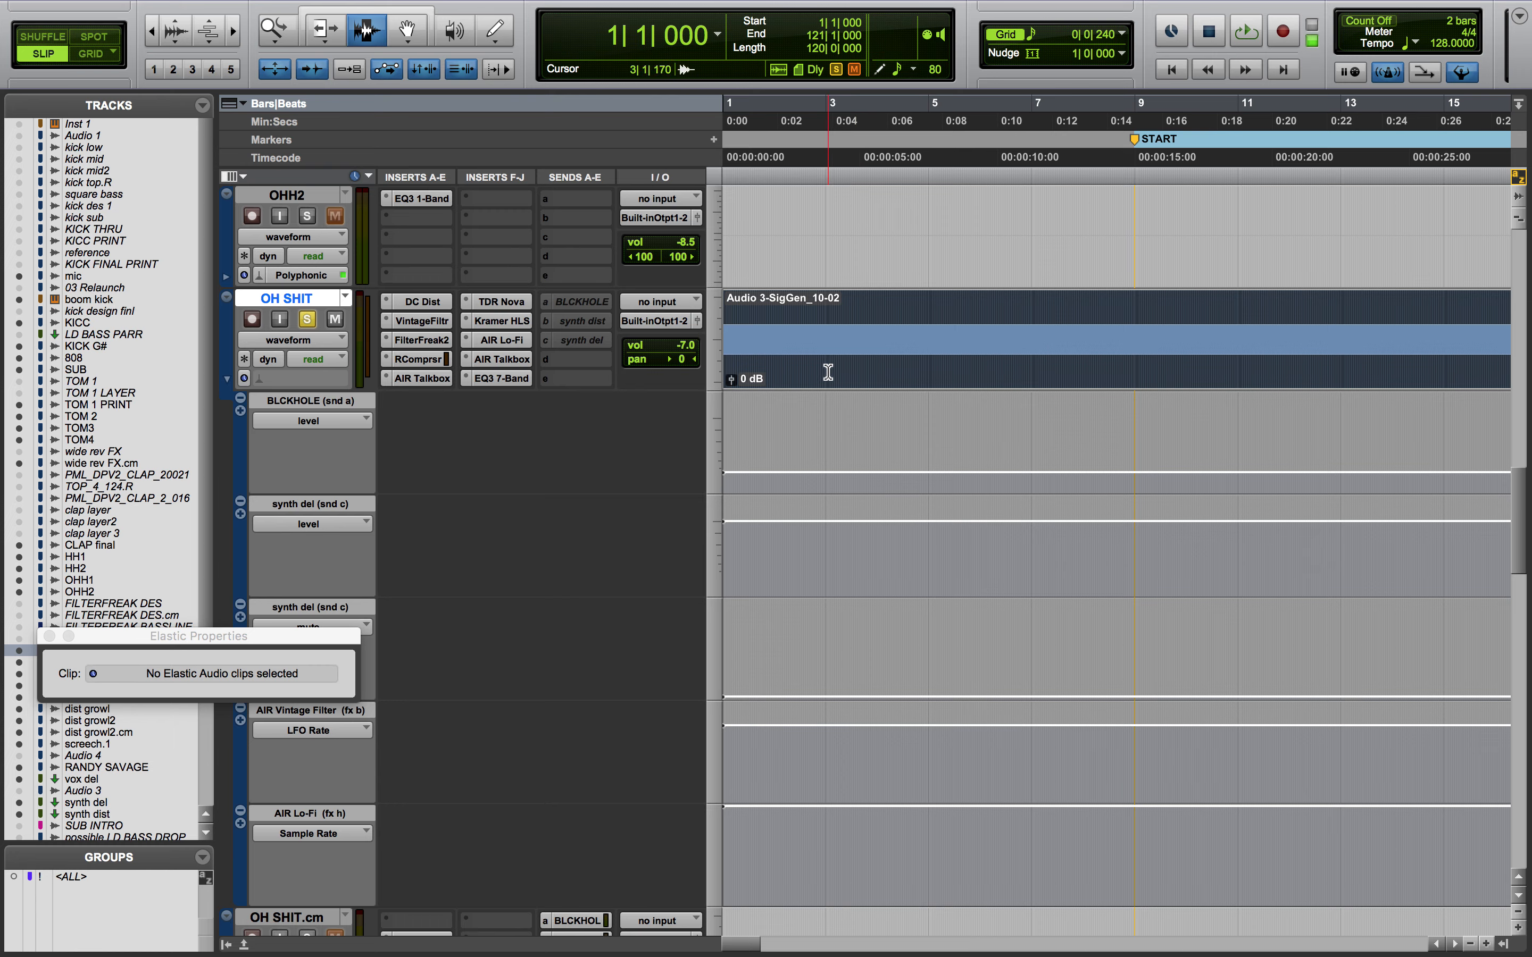
key(shift+a)
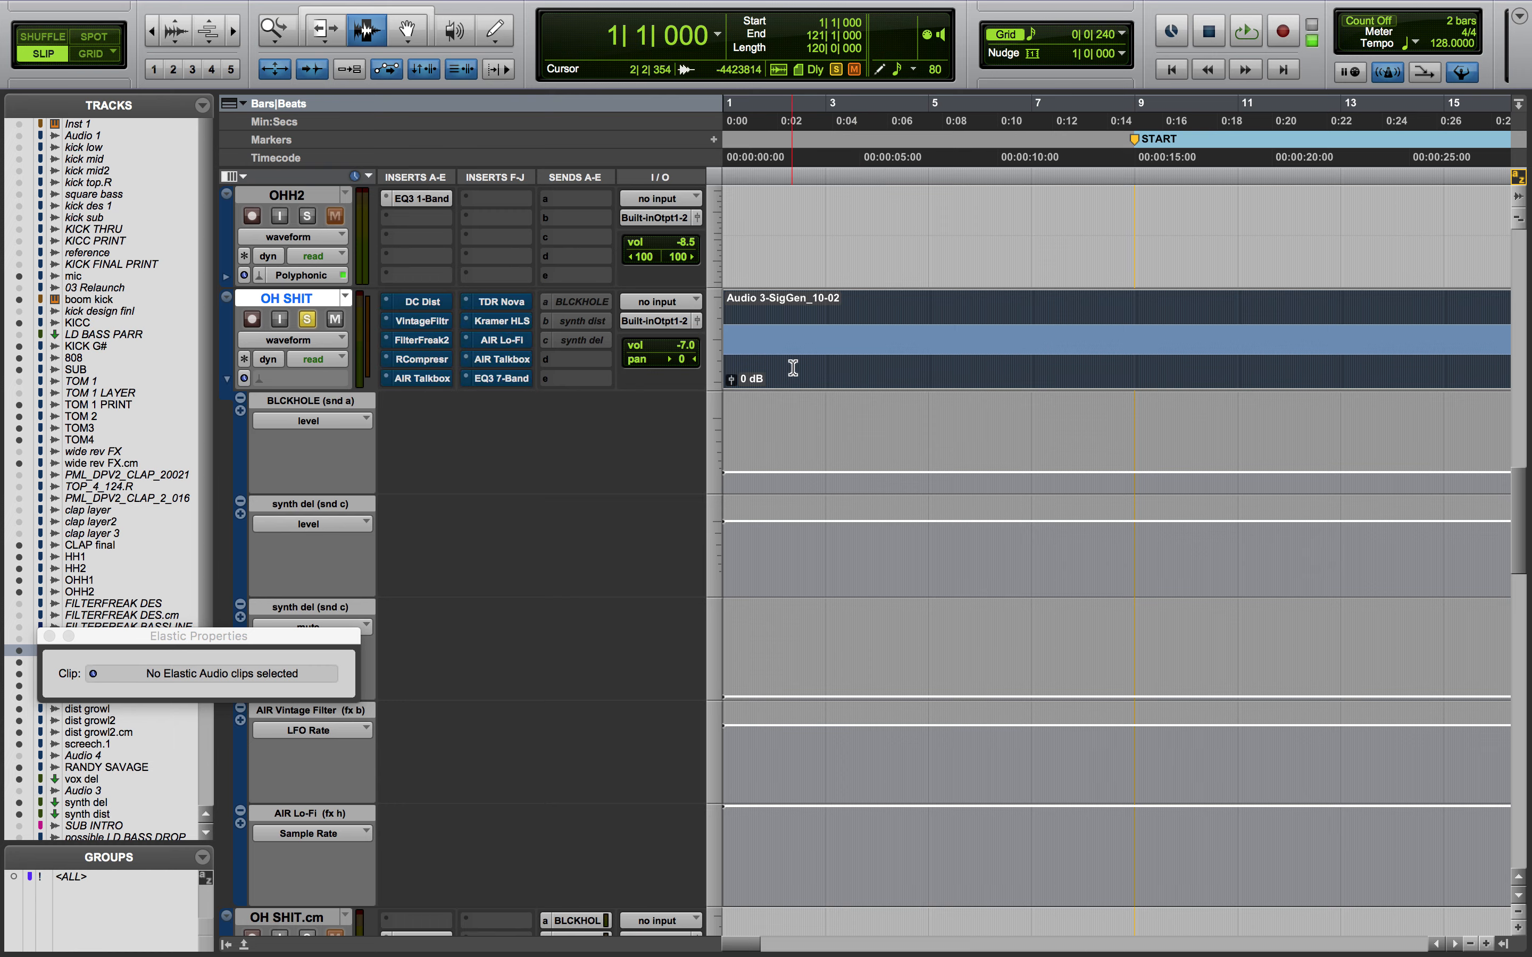
key(space)
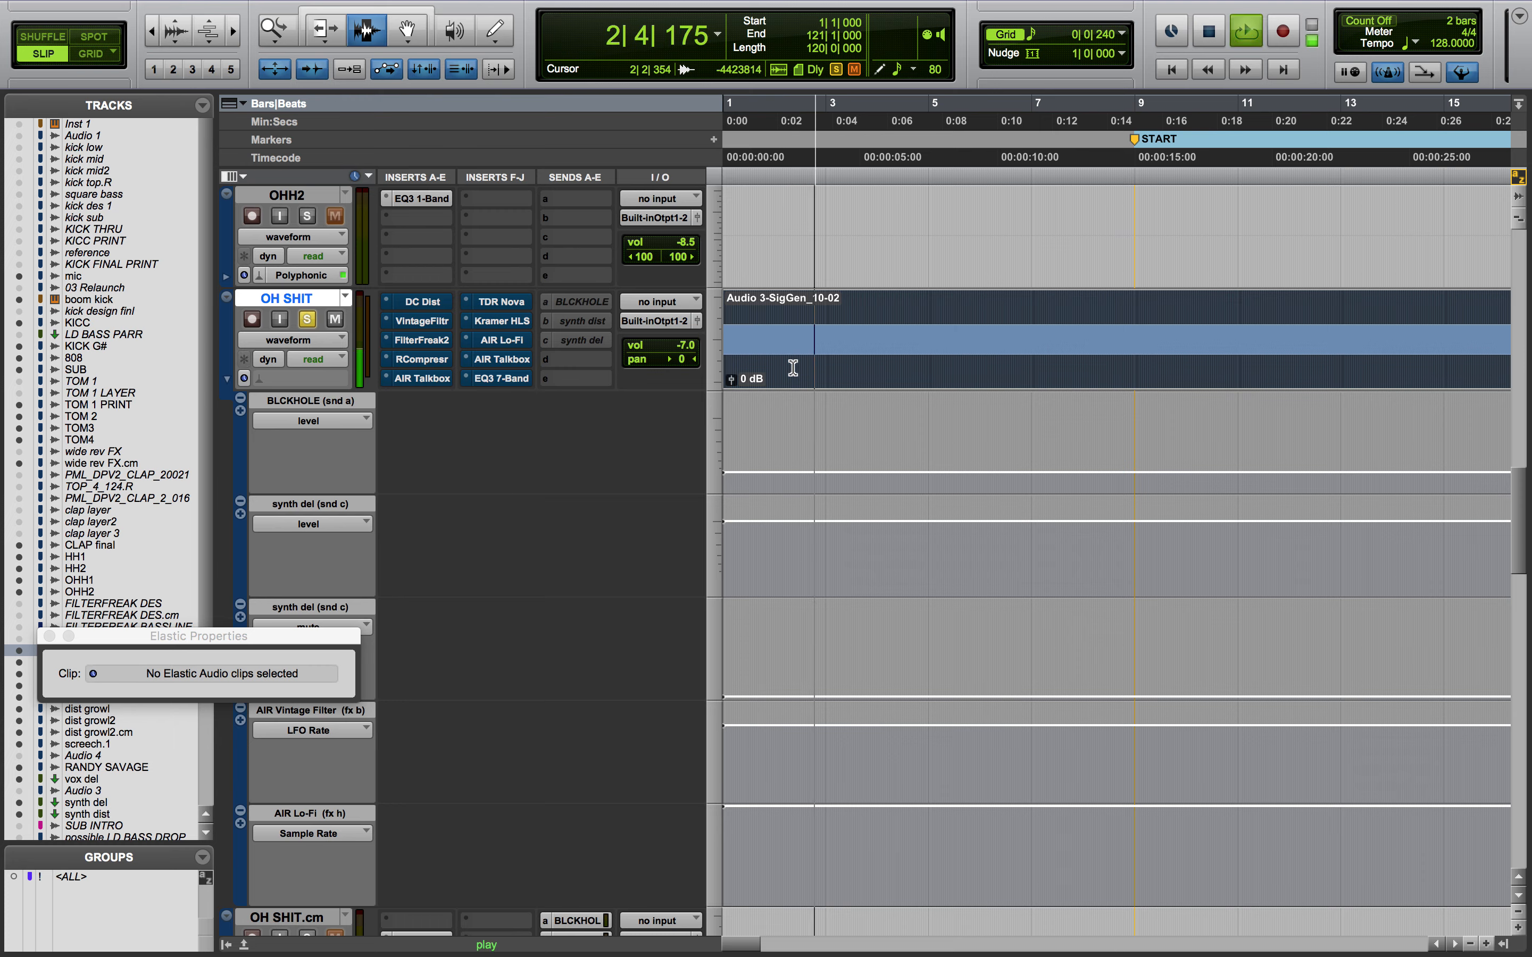
key(space)
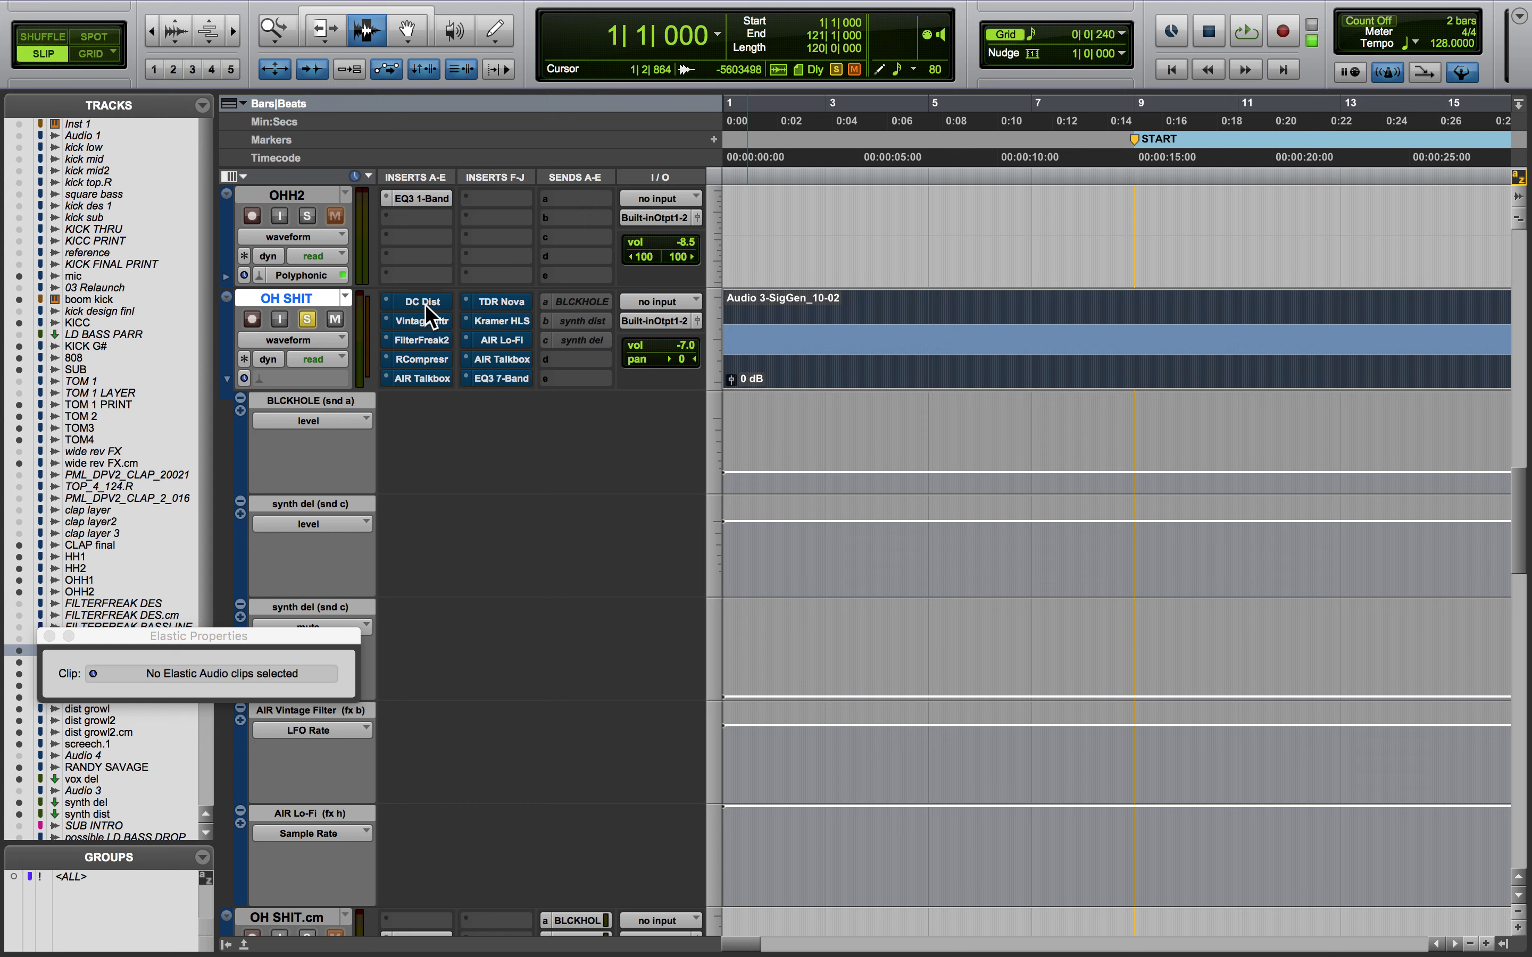
Play OH SHIT with only DC Dist enabled, and inspect the DC Distortion and AIR Vintage Filter settings
key(space)
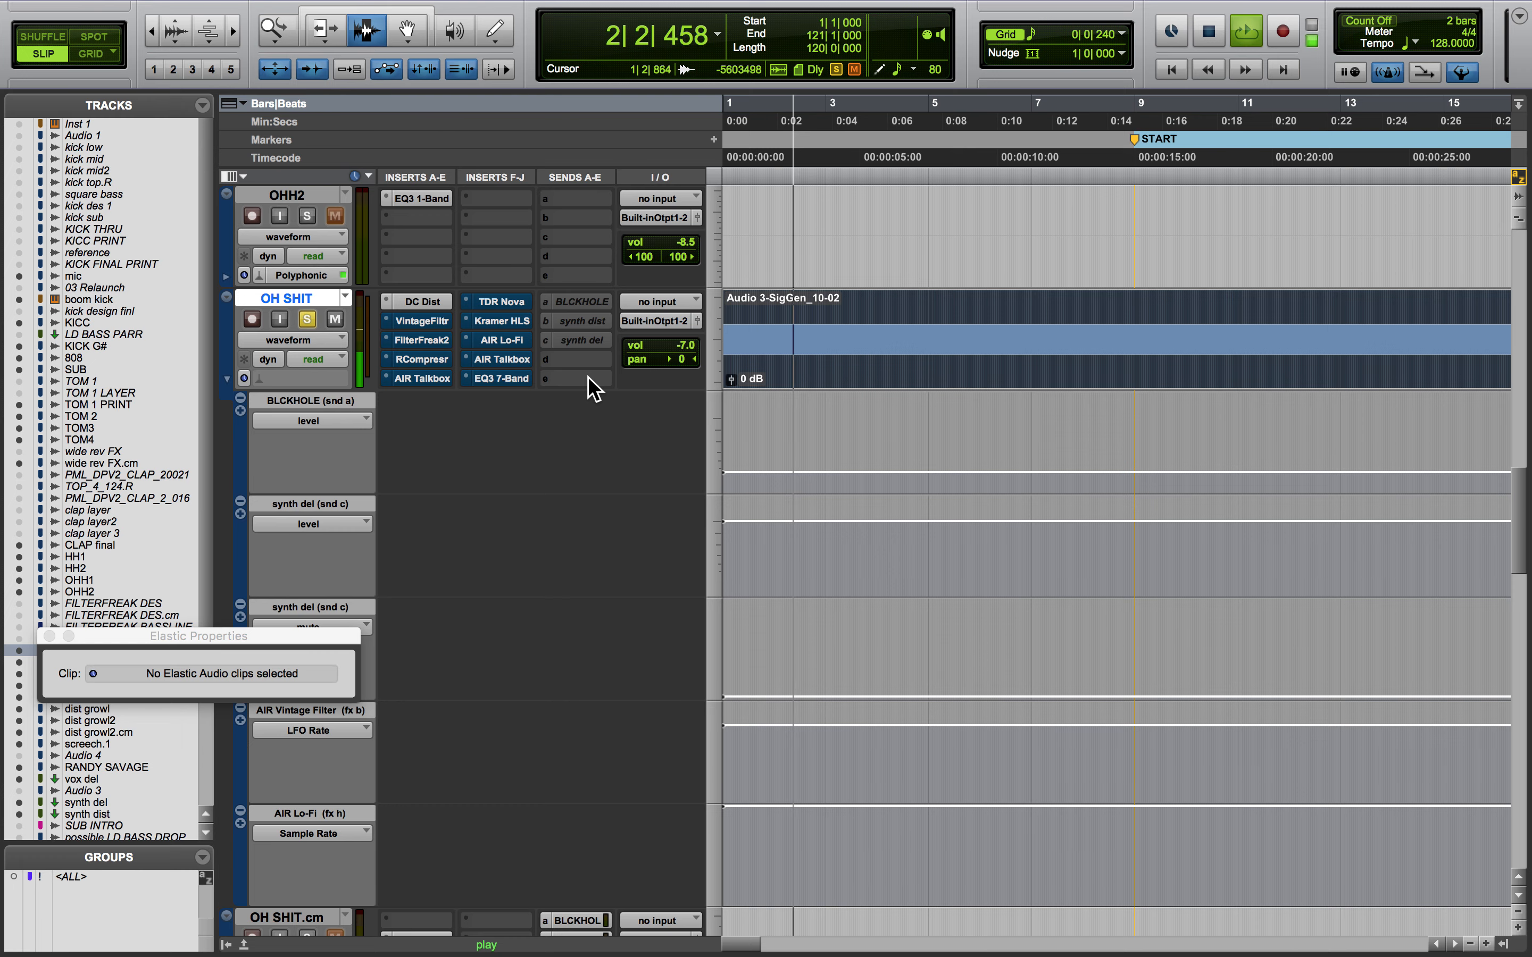
key(space)
click(436, 301)
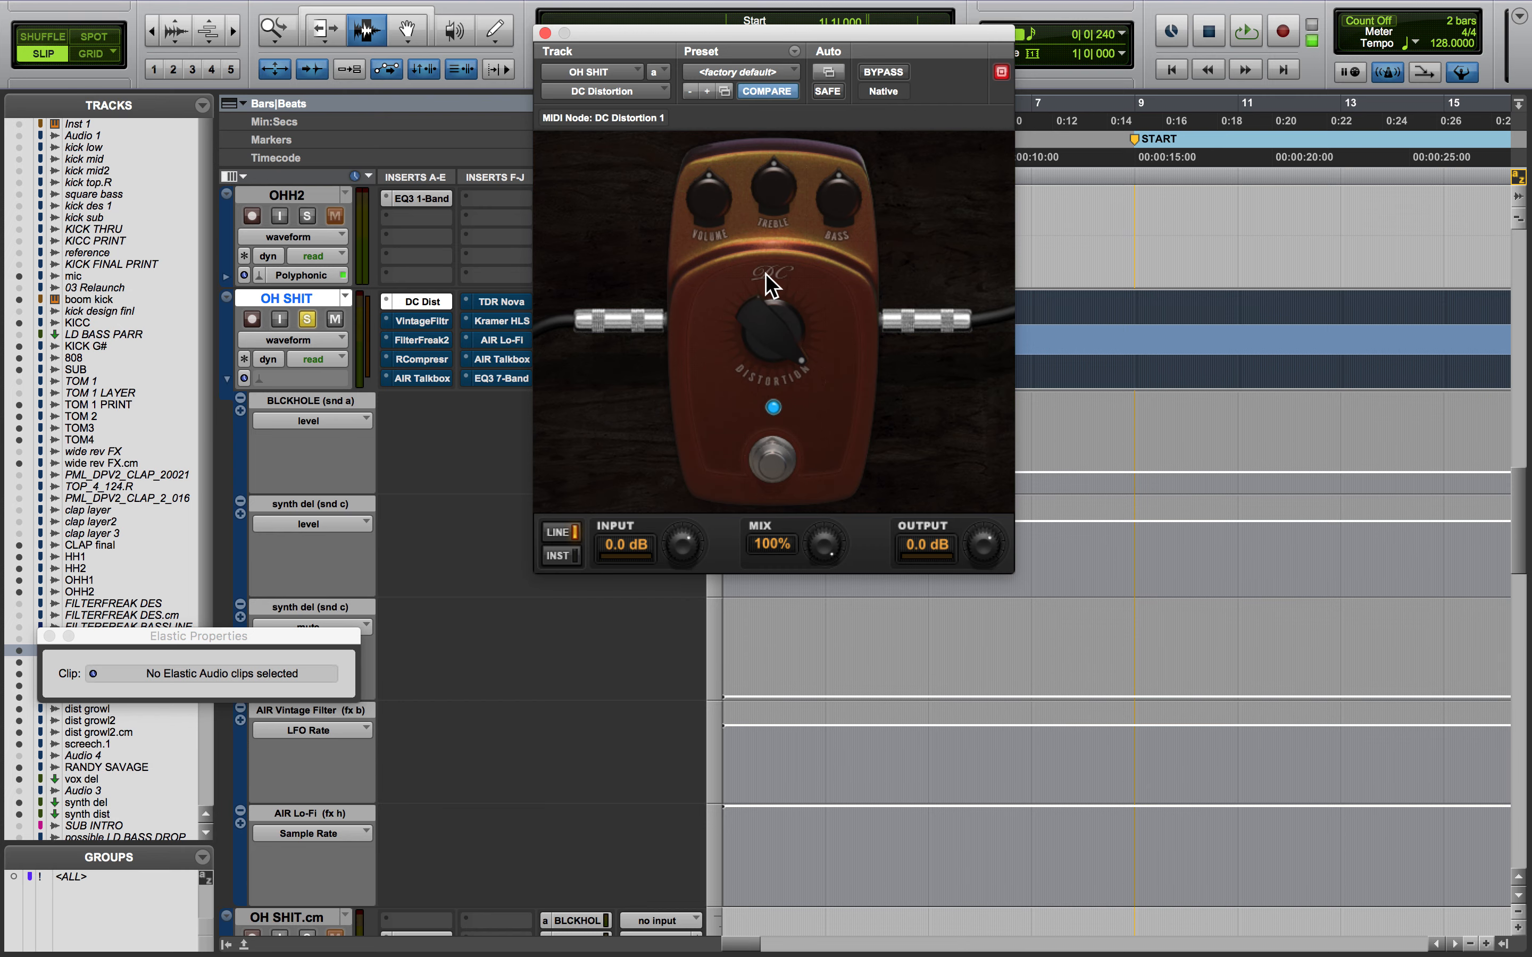
click(423, 321)
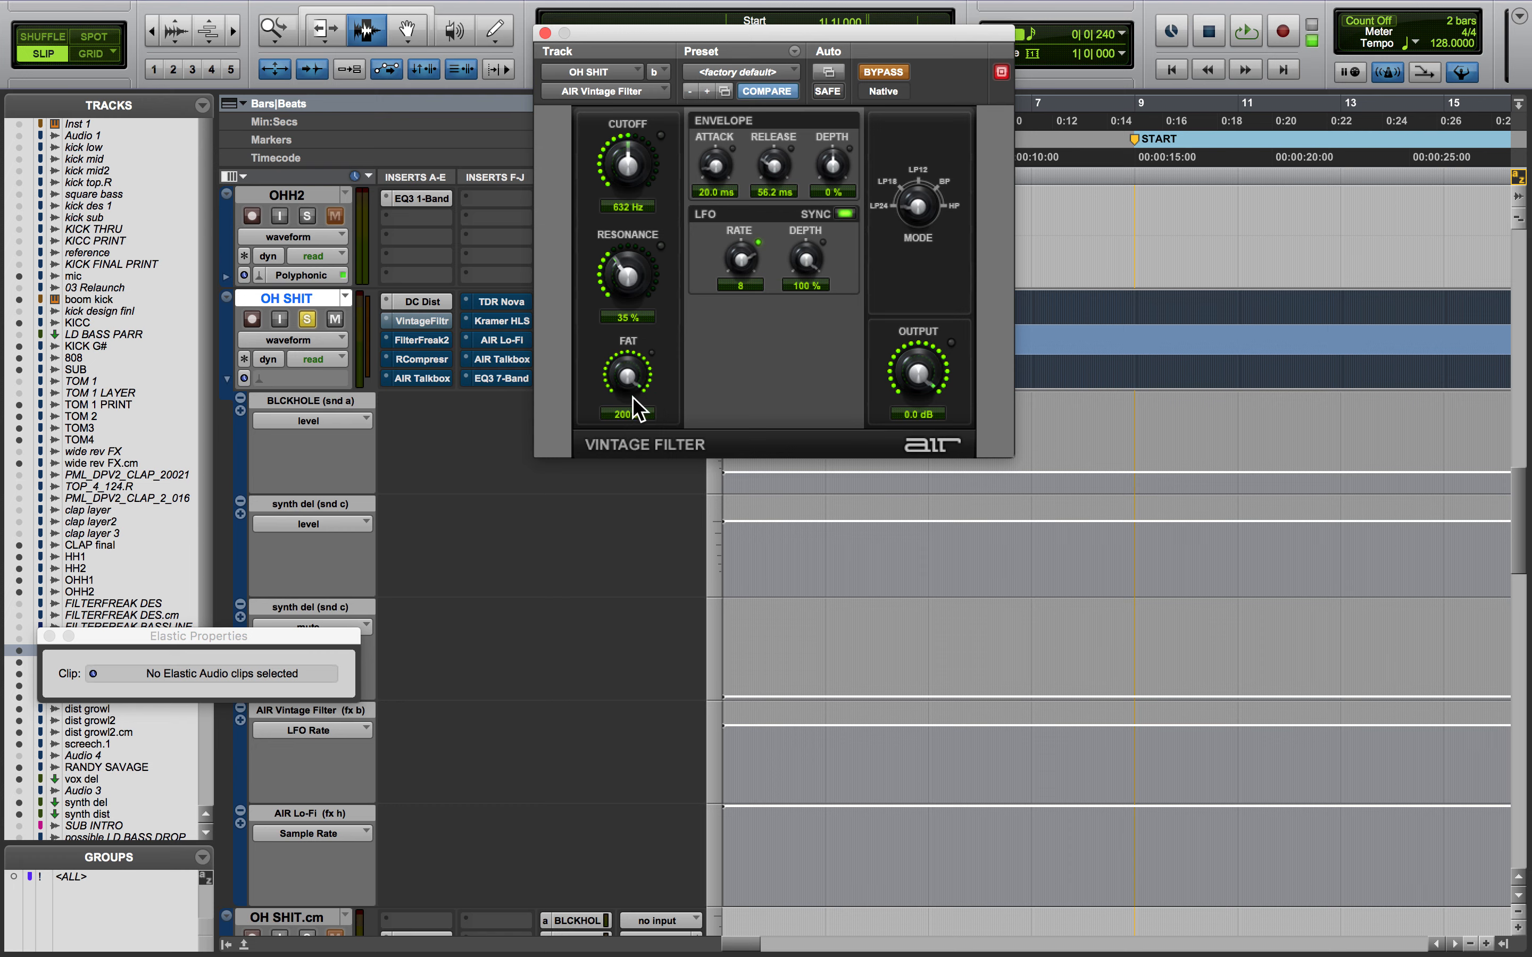
click(420, 304)
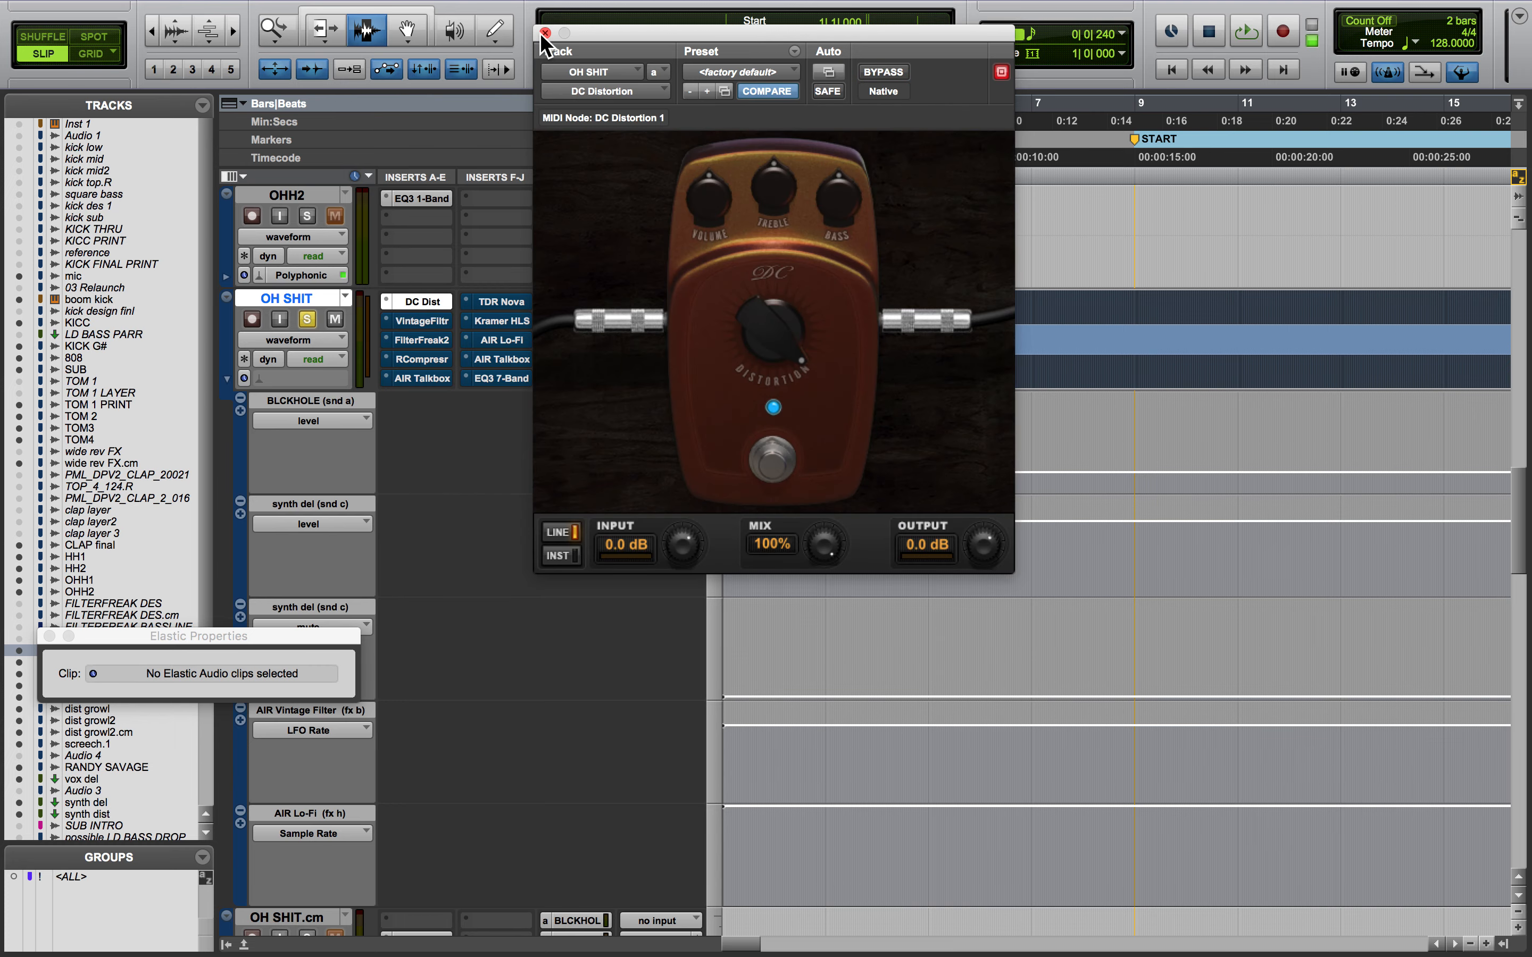
click(544, 33)
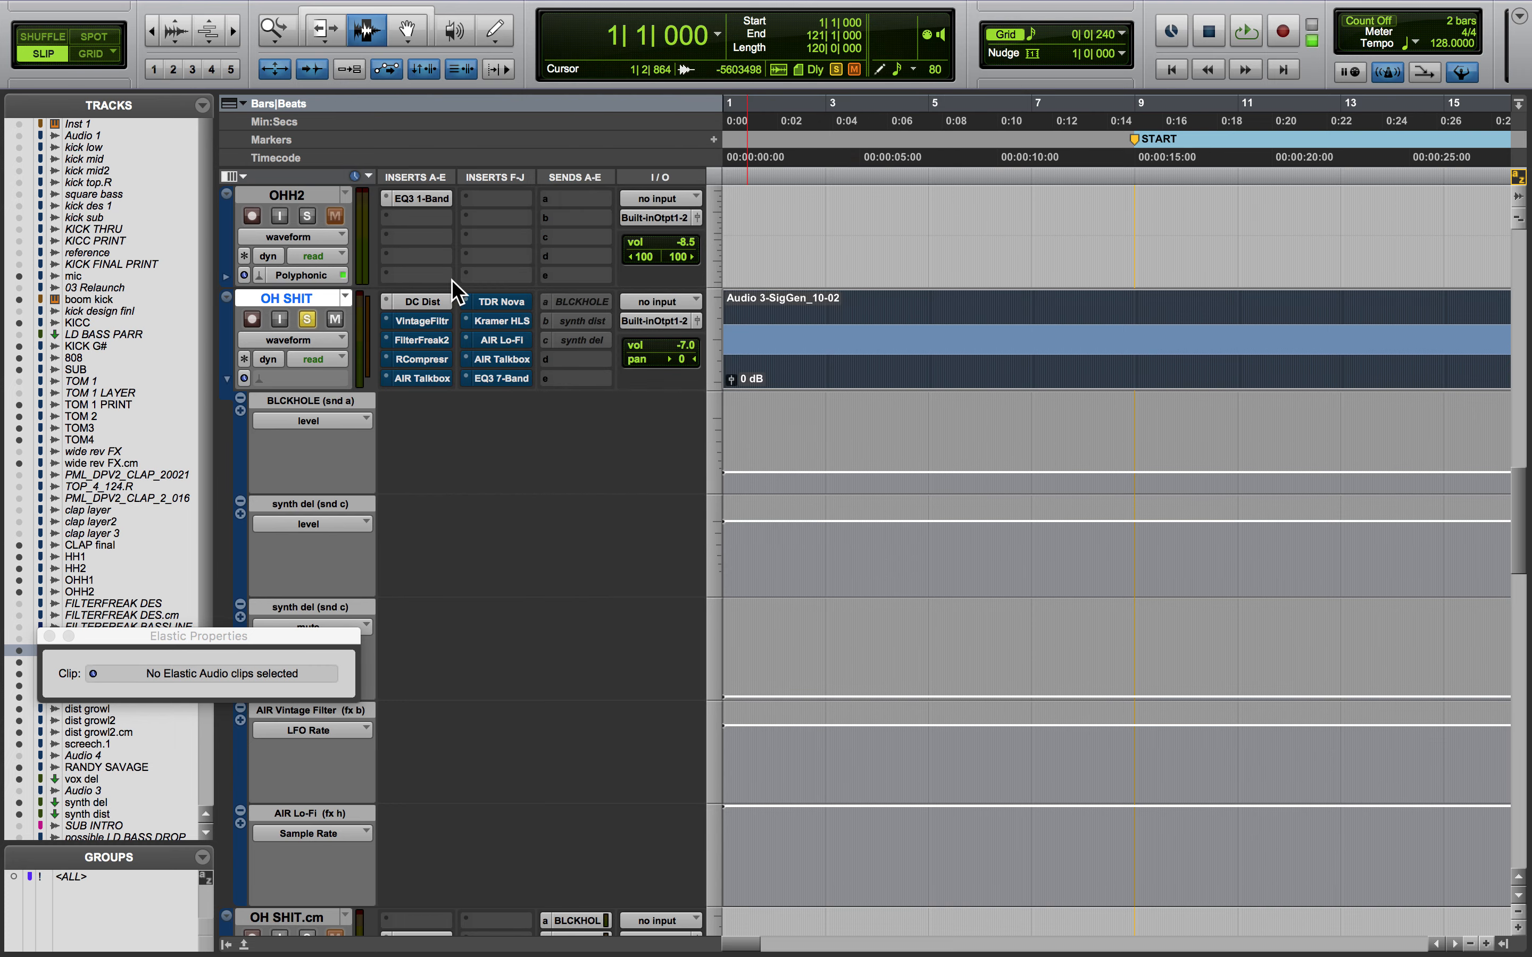
Enable Vintage Filter after DC Dist on OH SHIT and play the clip from bar 1
super+click(422, 321)
key(space)
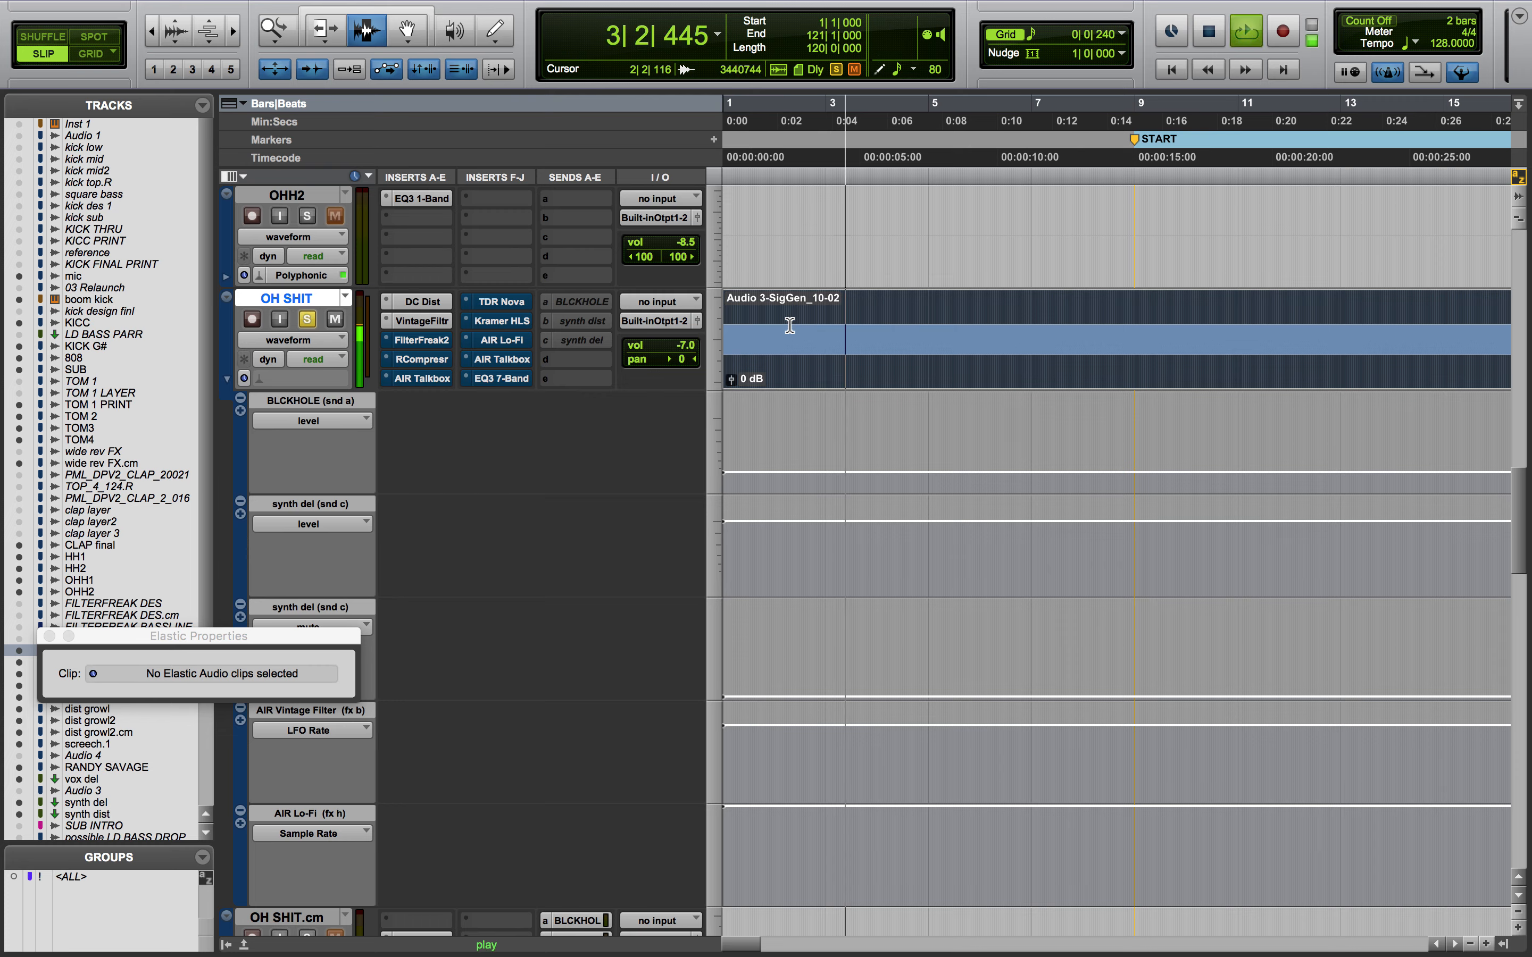
key(space)
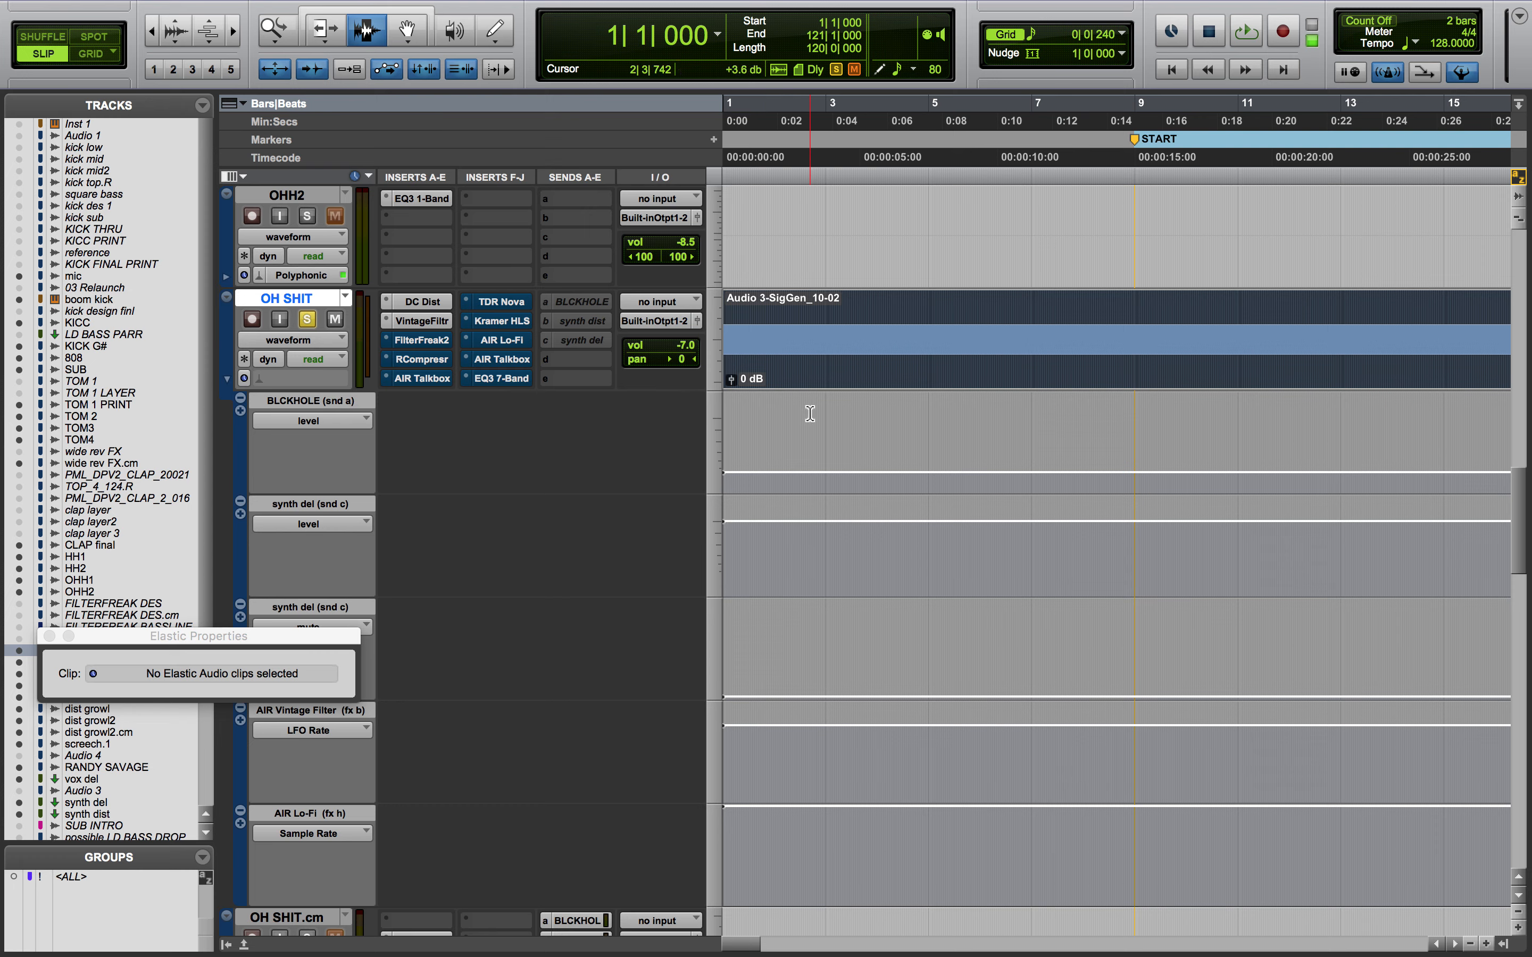
key(space)
key(space)
Enable FilterFreak2 on OH SHIT, inspect its Tweak section with the rhythm and shape editors, and play the clip
click(436, 341)
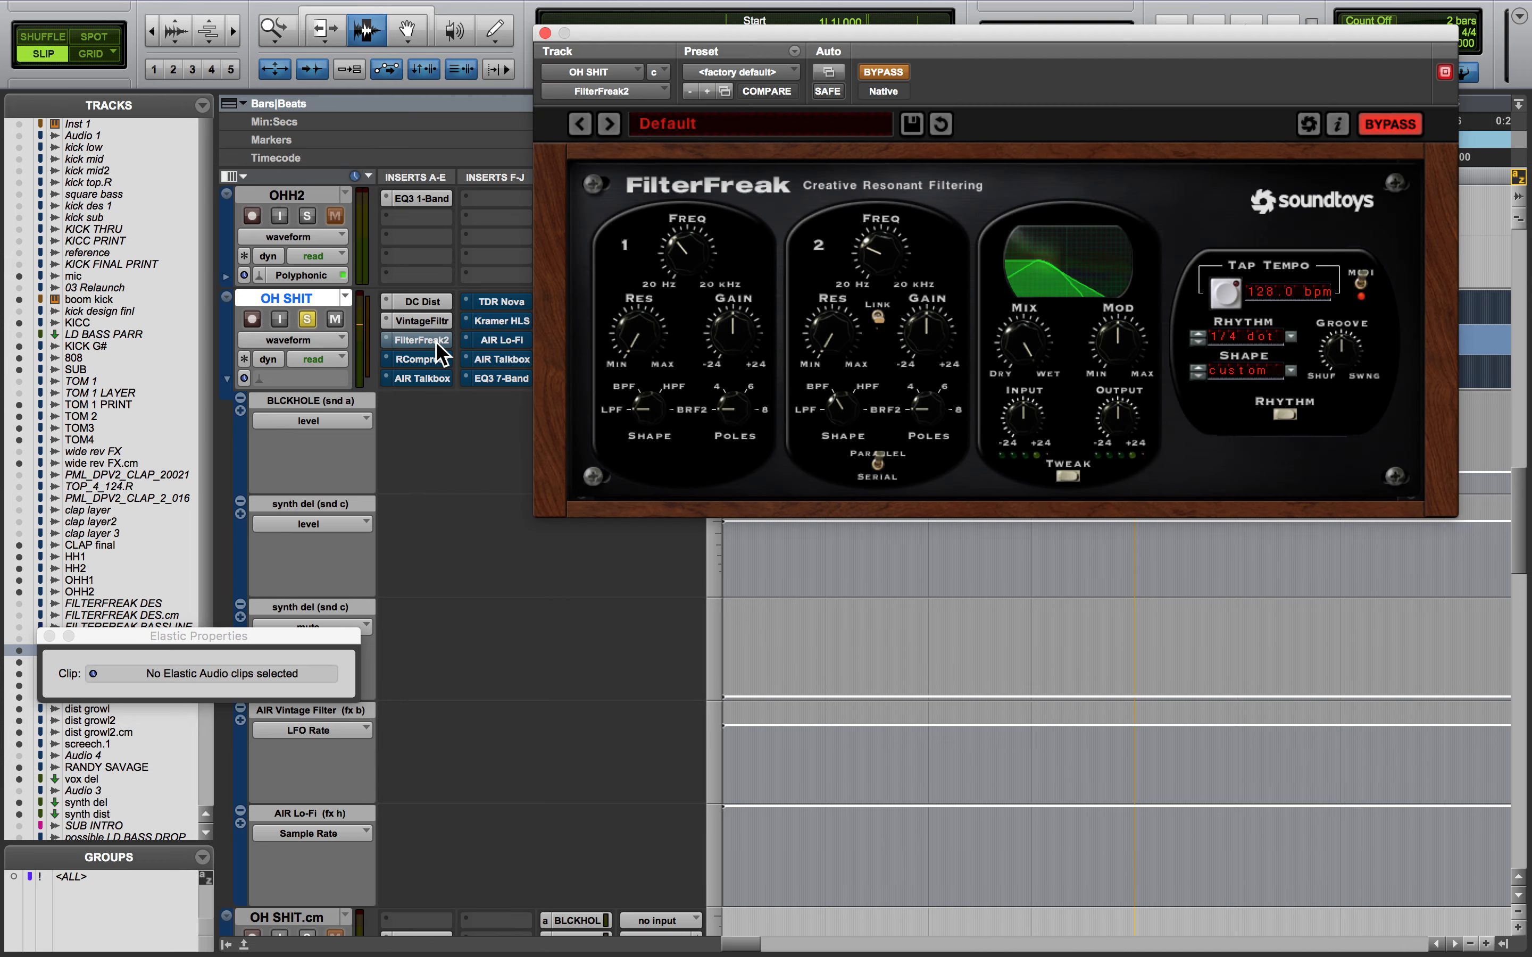
click(900, 70)
click(1068, 476)
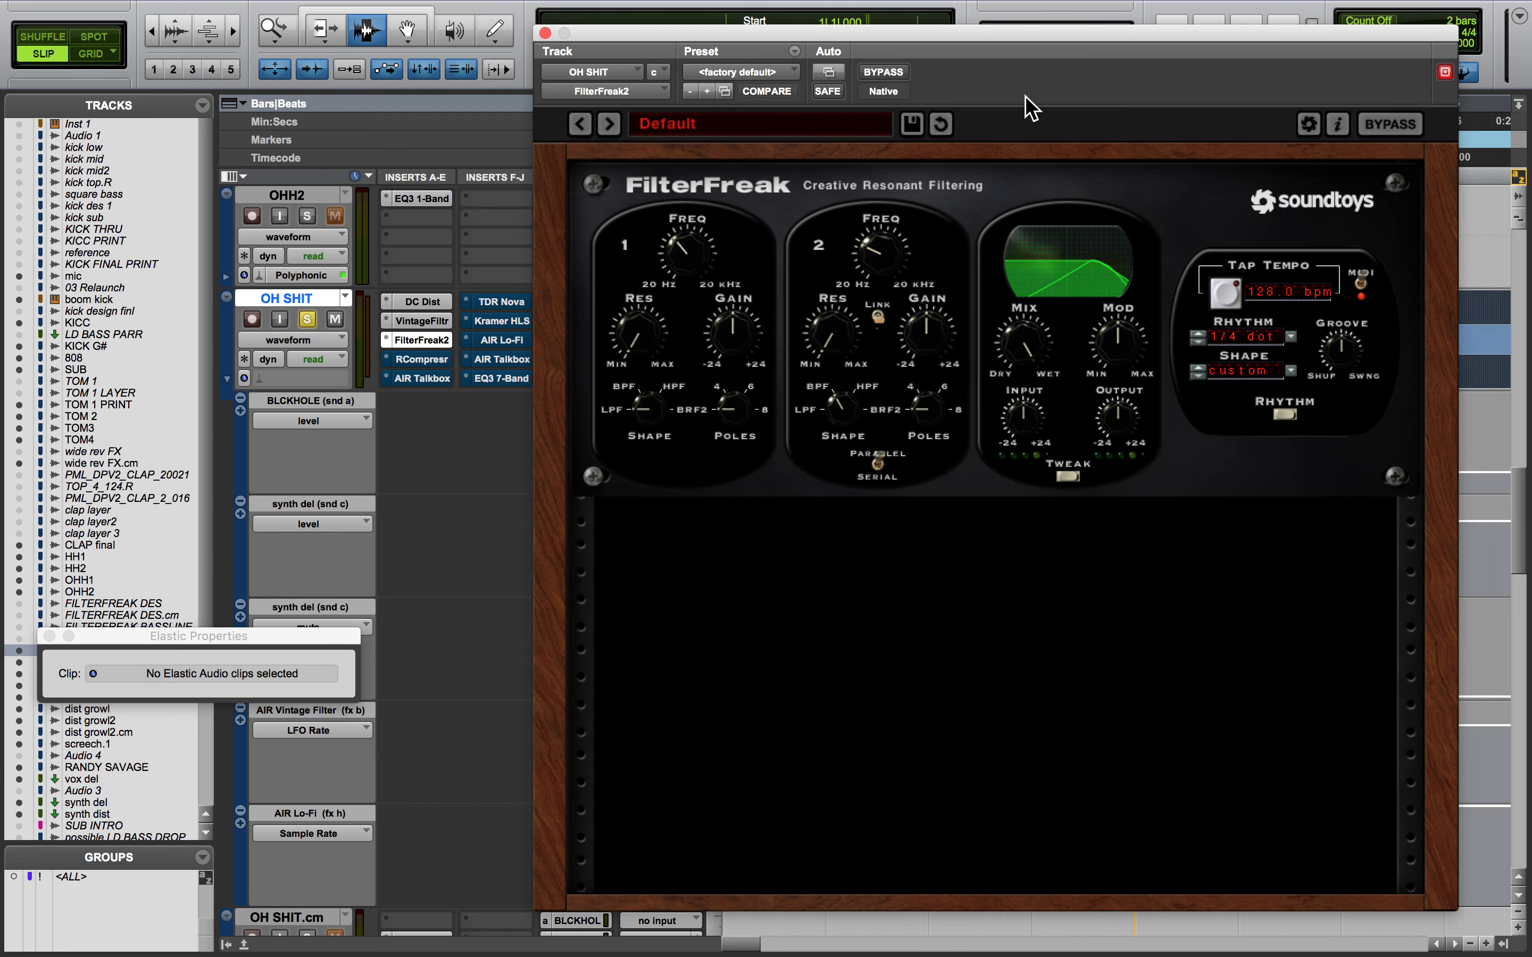
drag(1032, 50, 1025, 26)
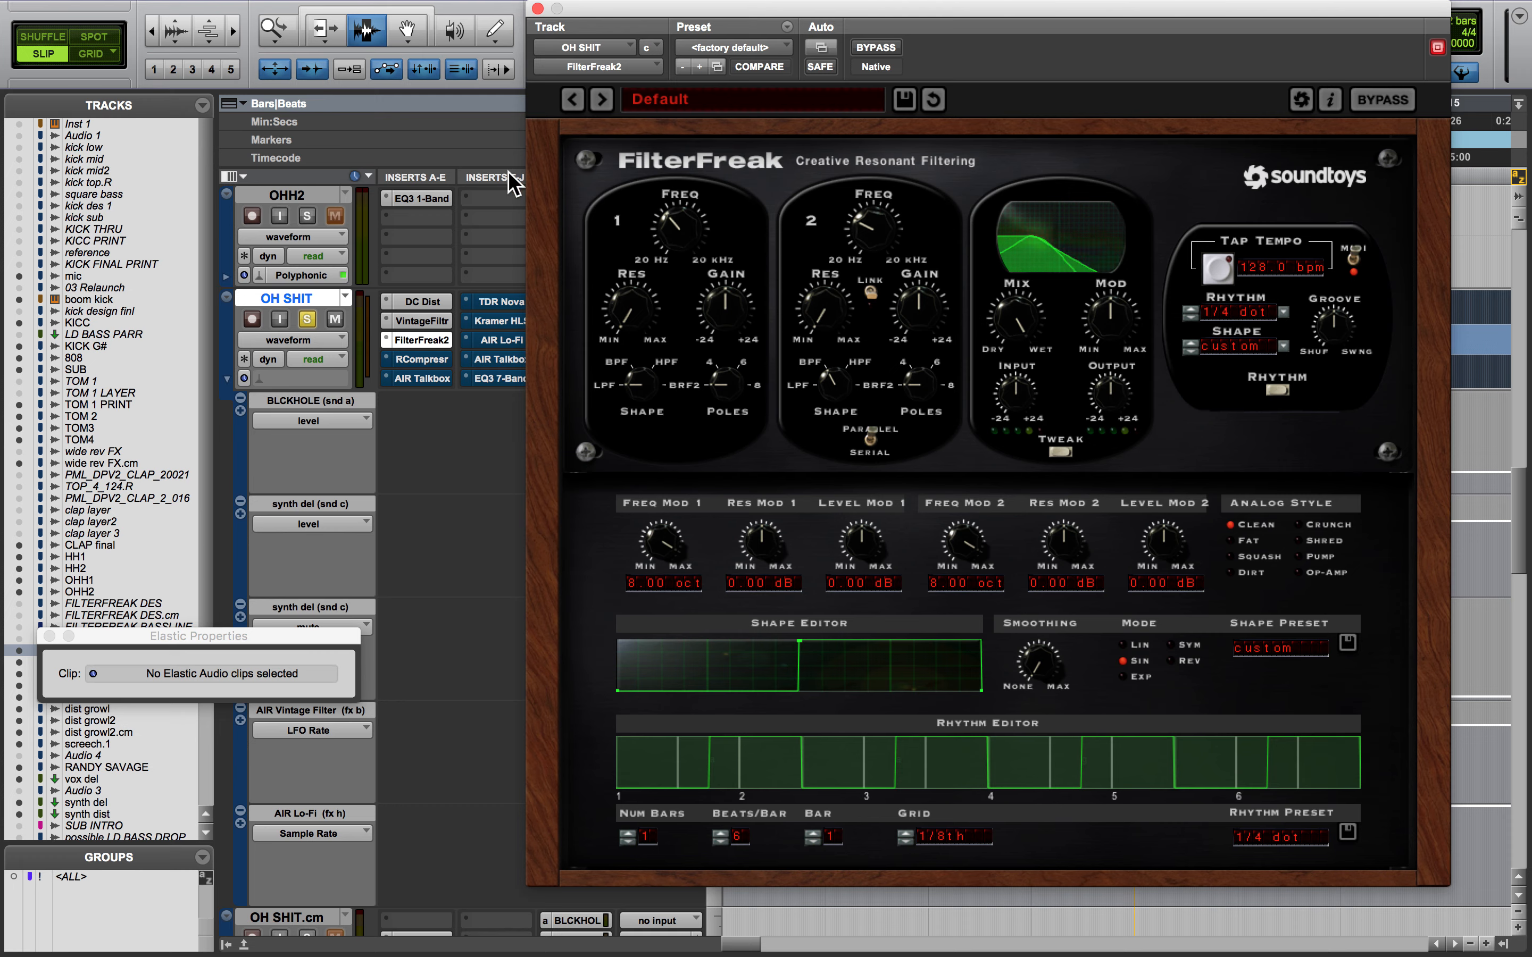
click(537, 8)
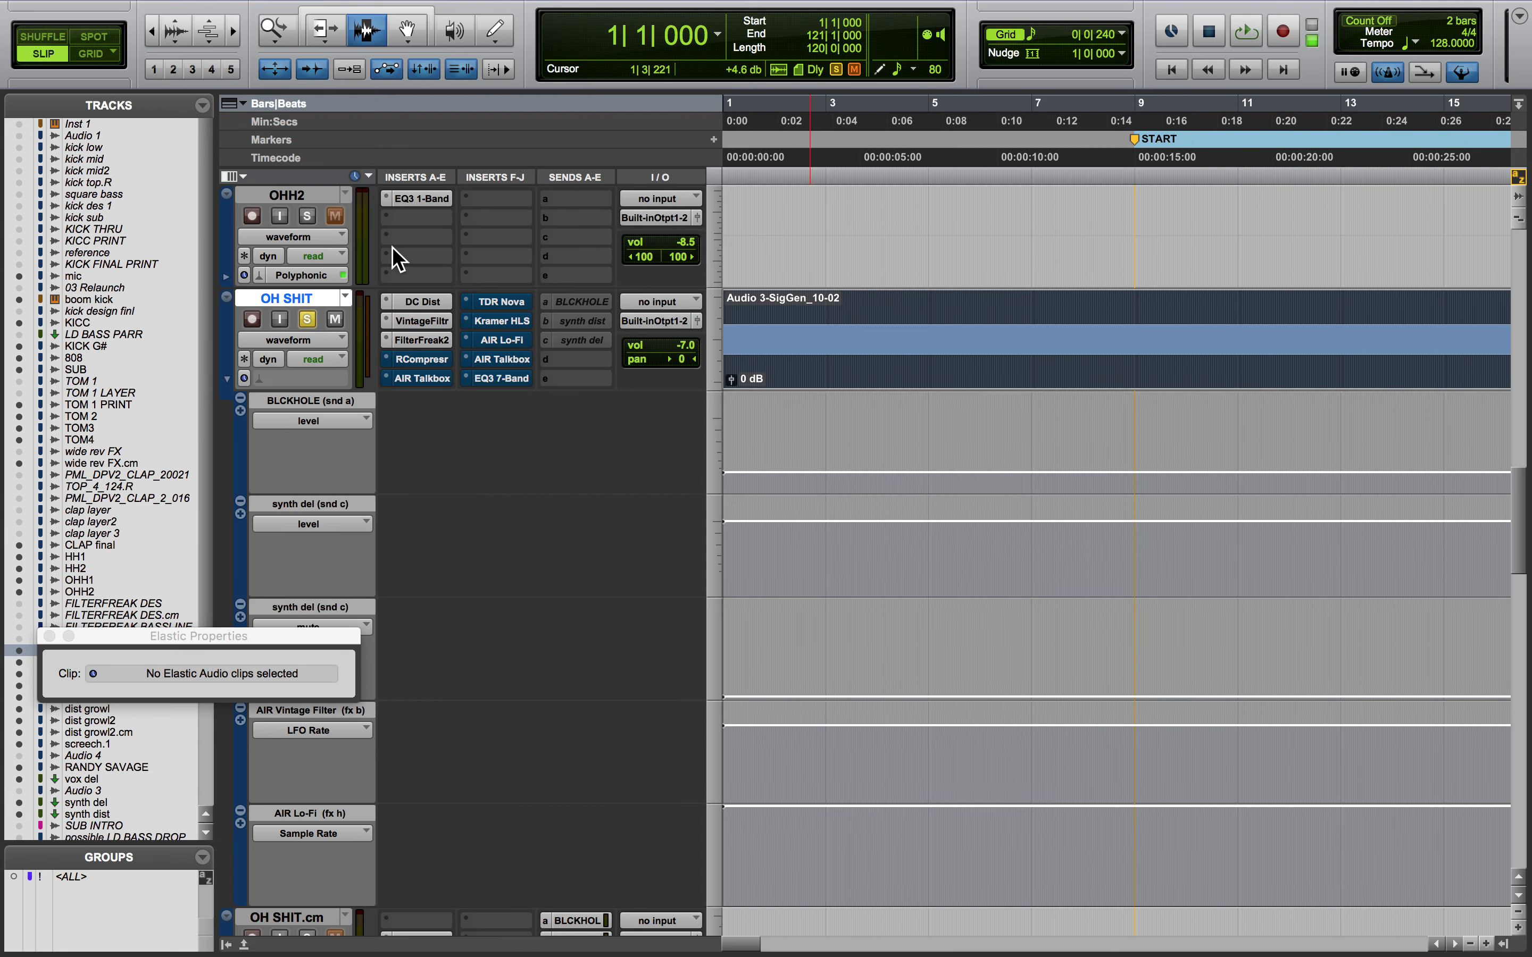
key(space)
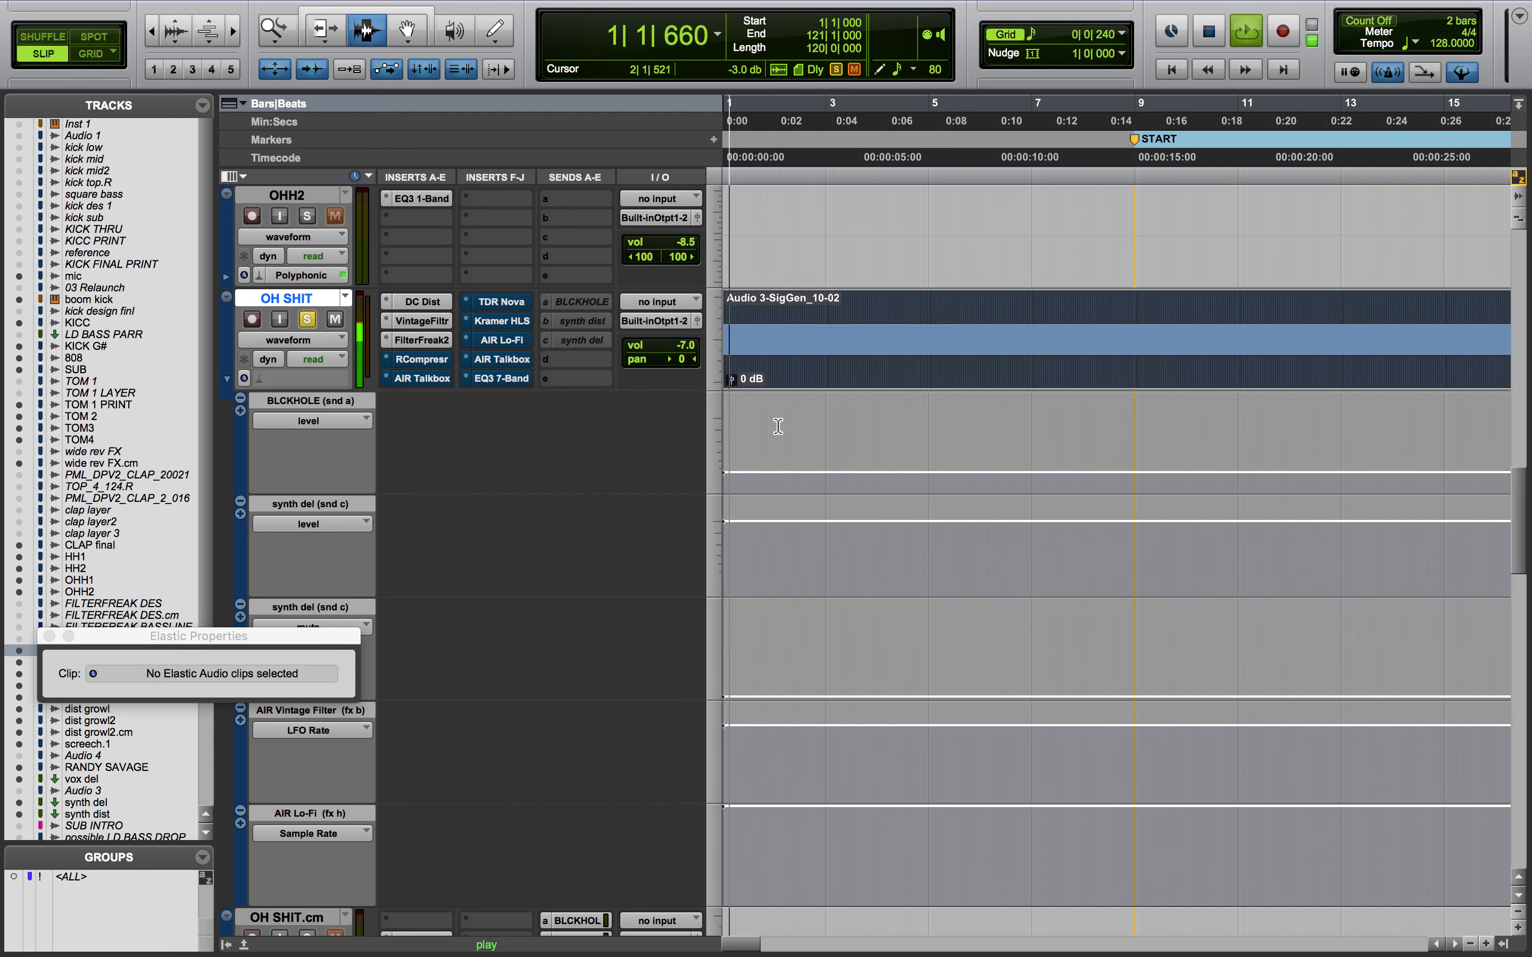
Enable RCompressor on OH SHIT and show its sidechain settings
click(429, 340)
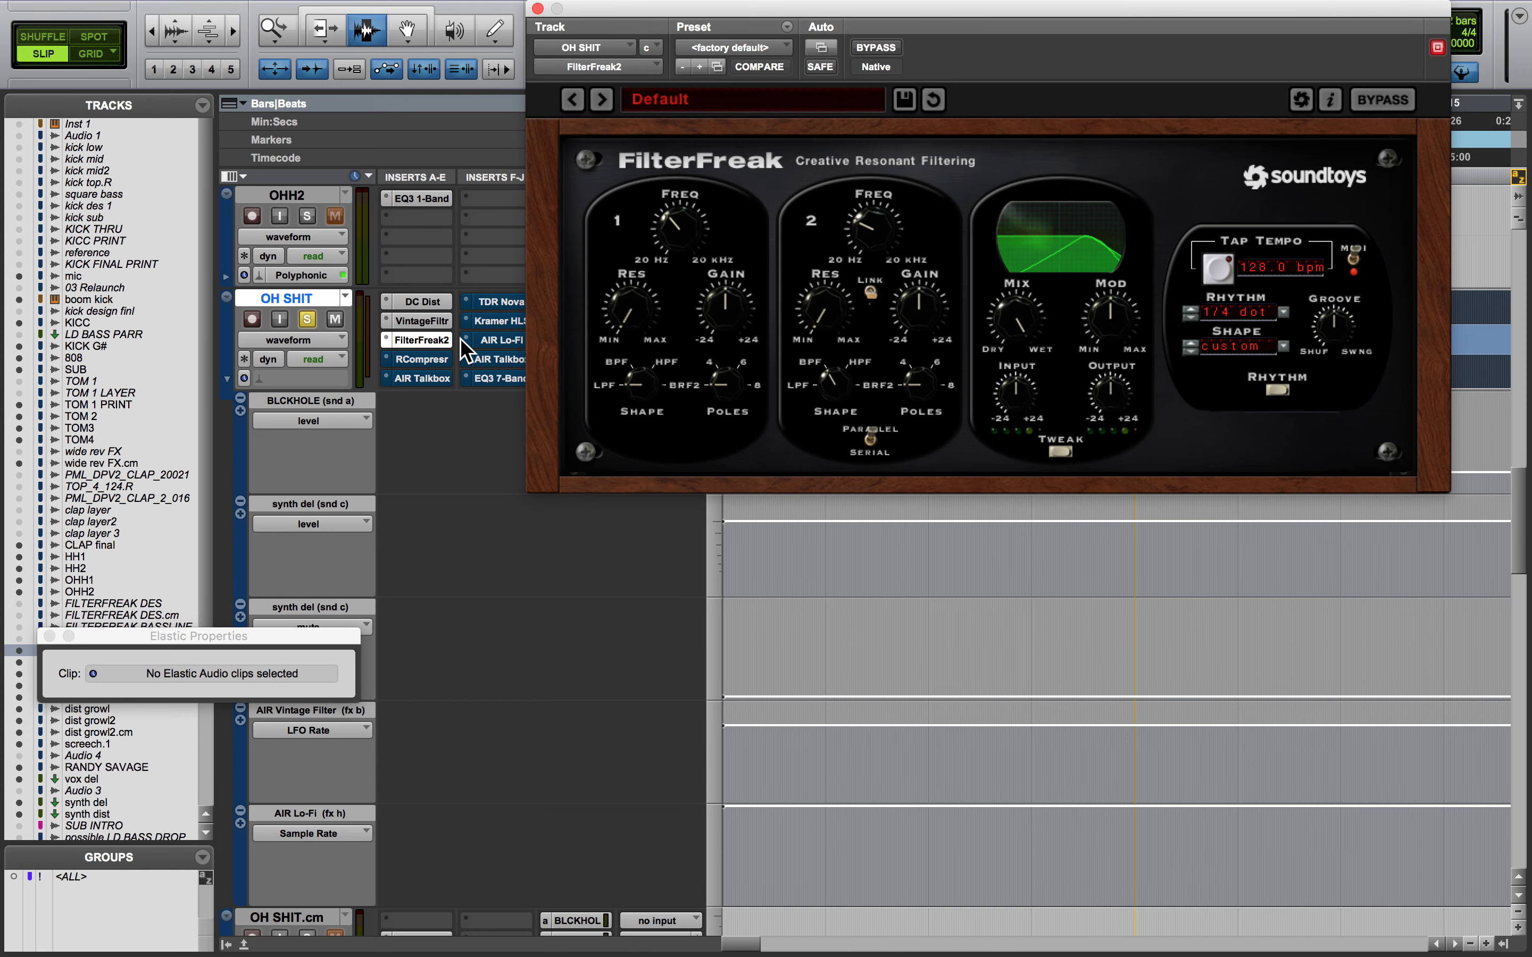
click(441, 359)
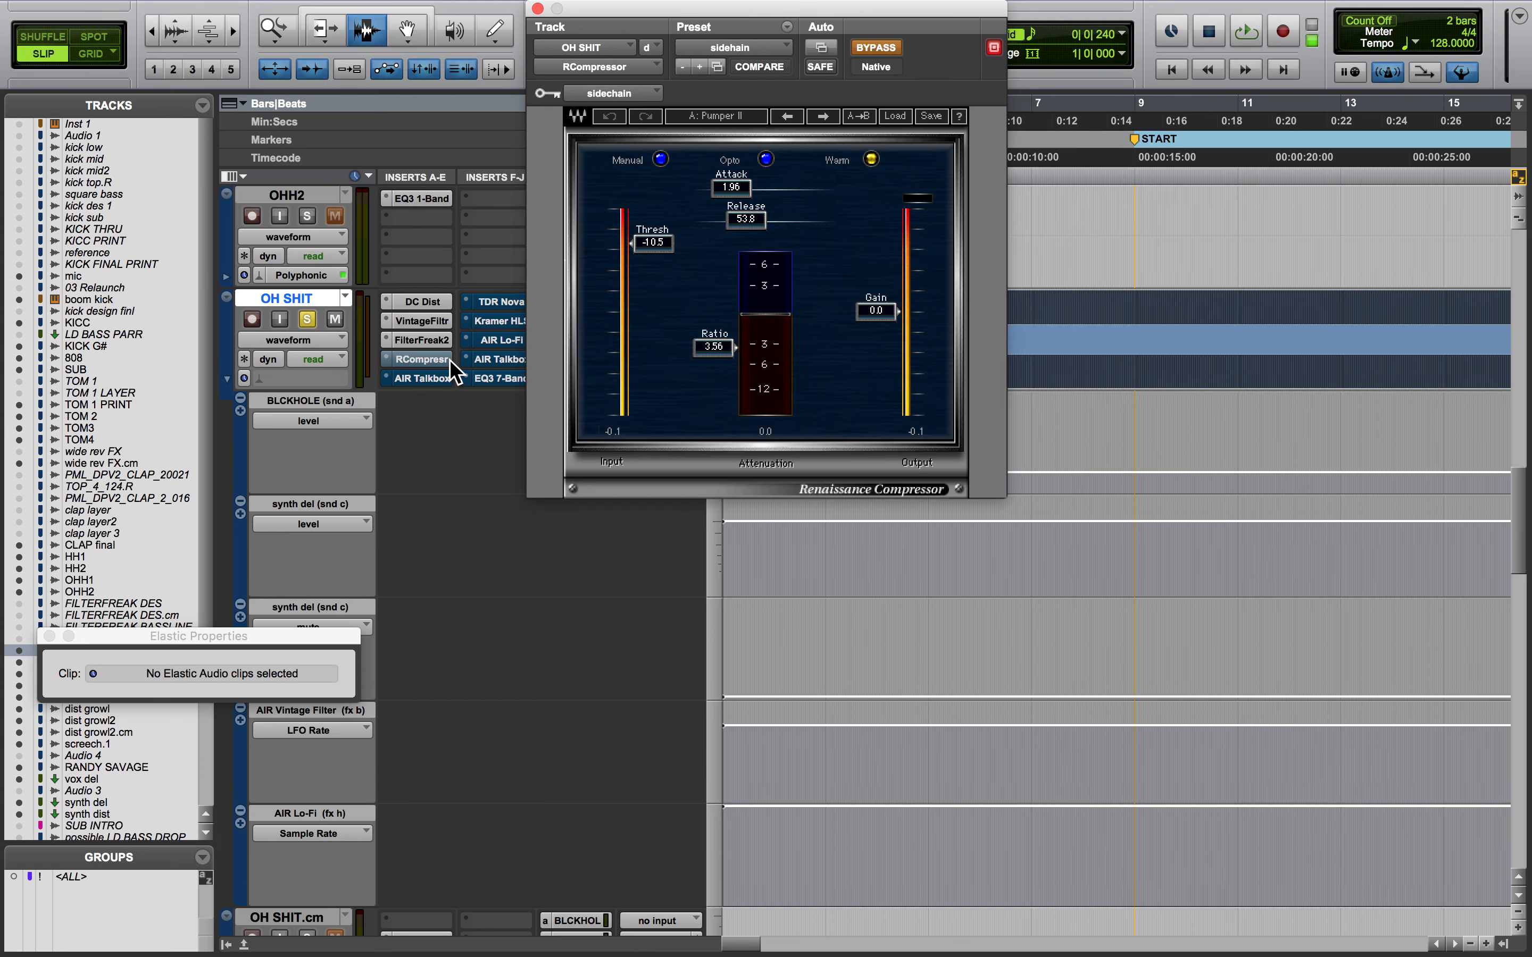
click(877, 47)
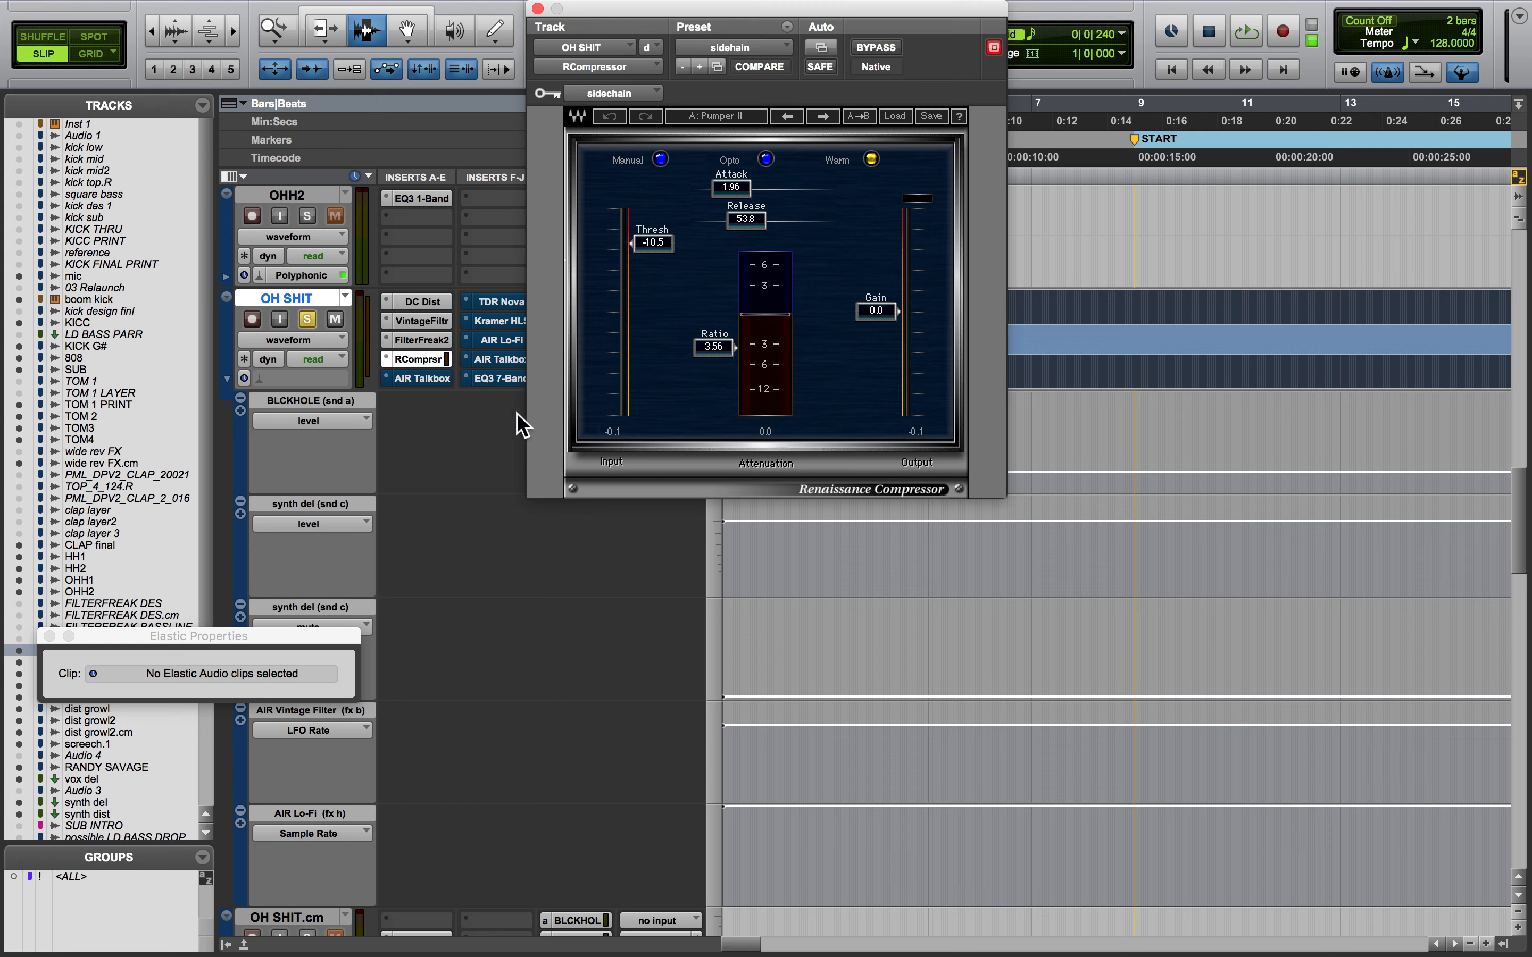
Play the OH SHIT clip with the sidechained RCompressor enabled, and close the compressor window
key(space)
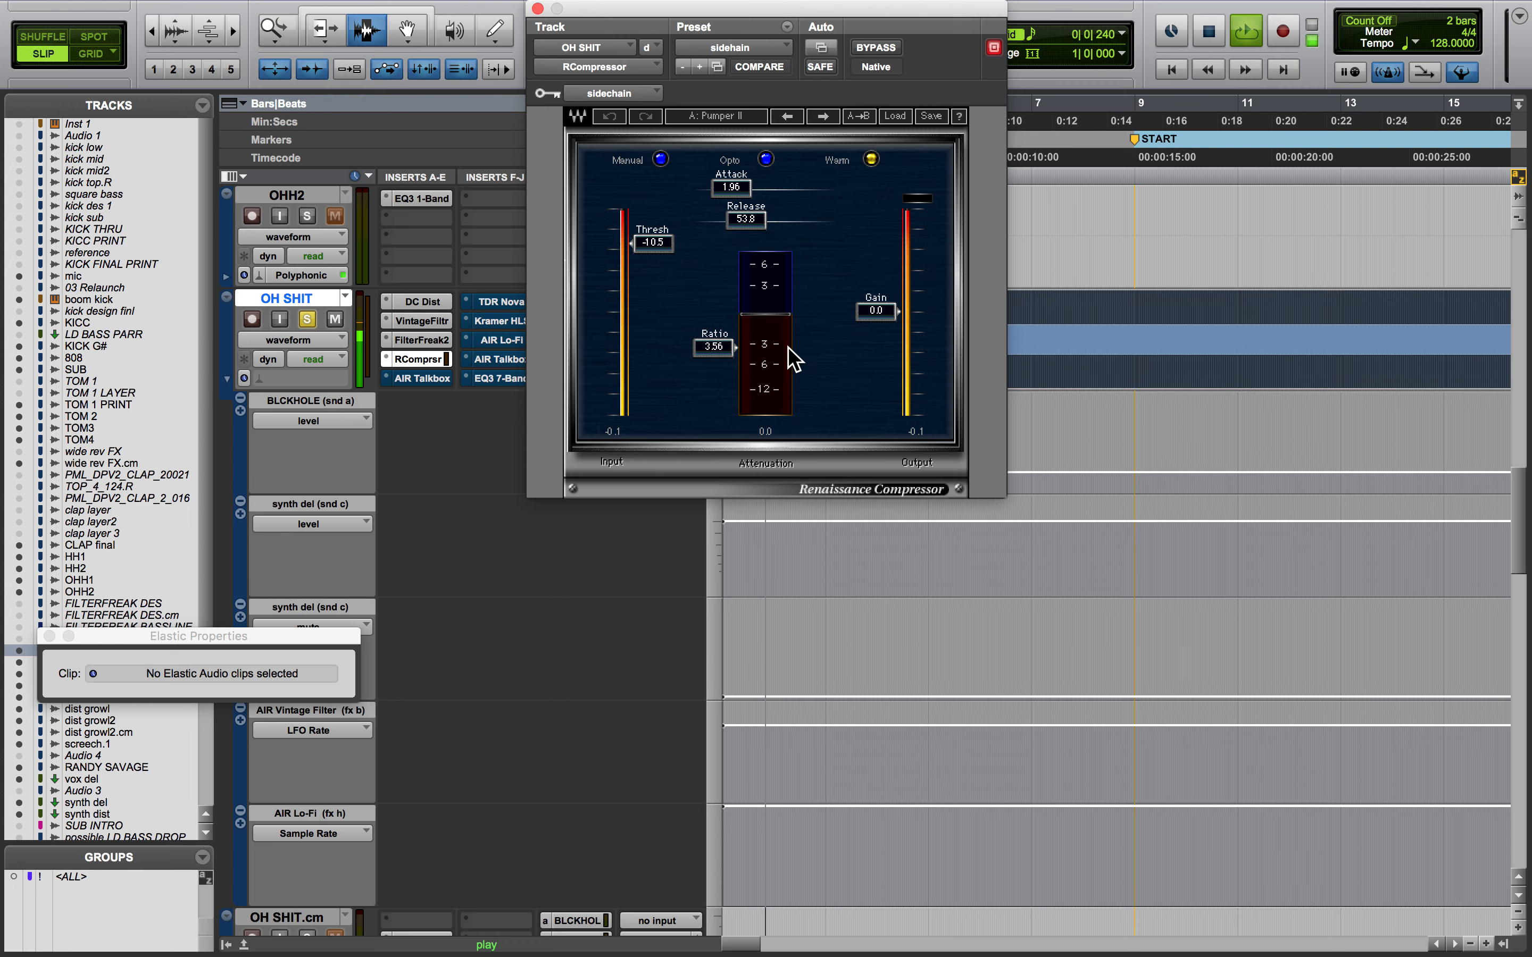
key(space)
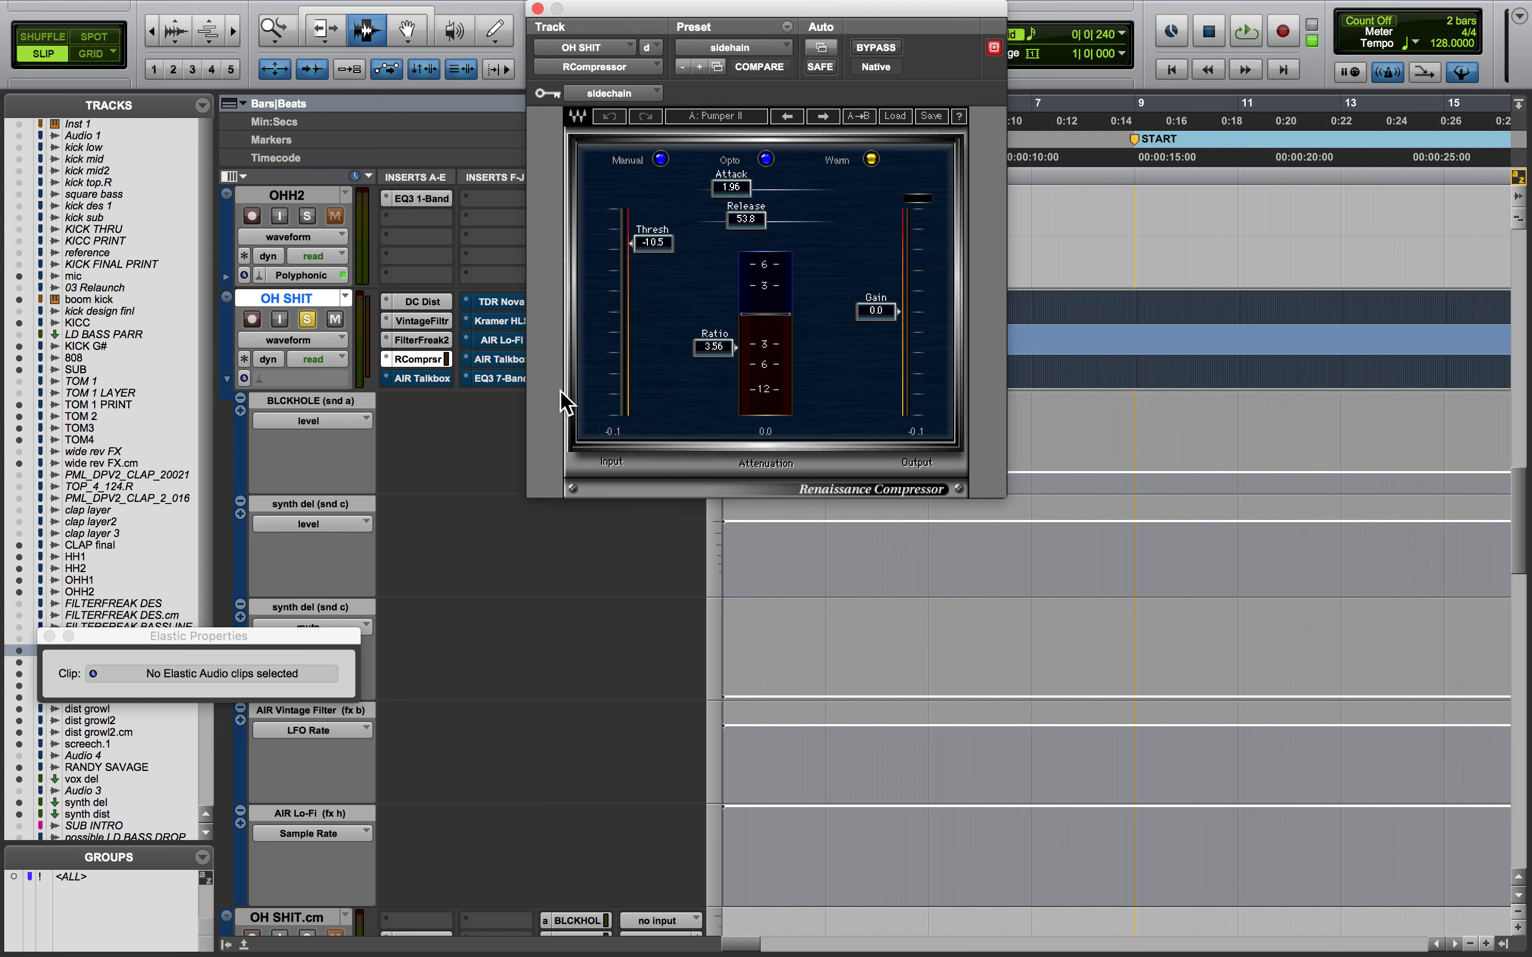
click(537, 8)
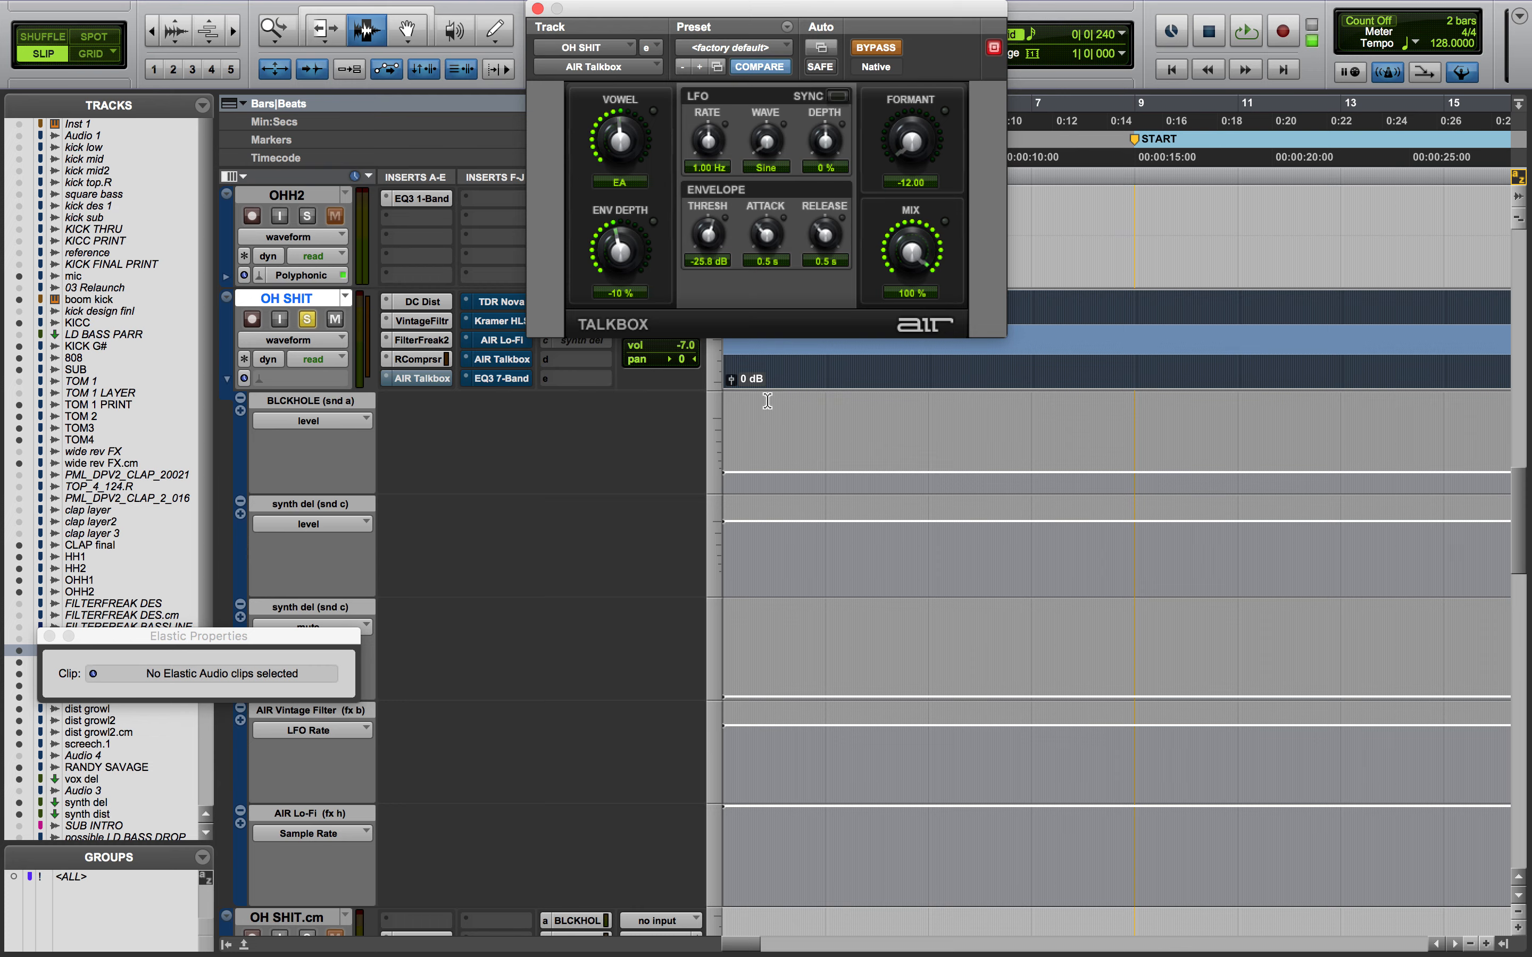
Play the OH SHIT clip and enable AIR Talkbox during playback to compare the sound without and with it
key(space)
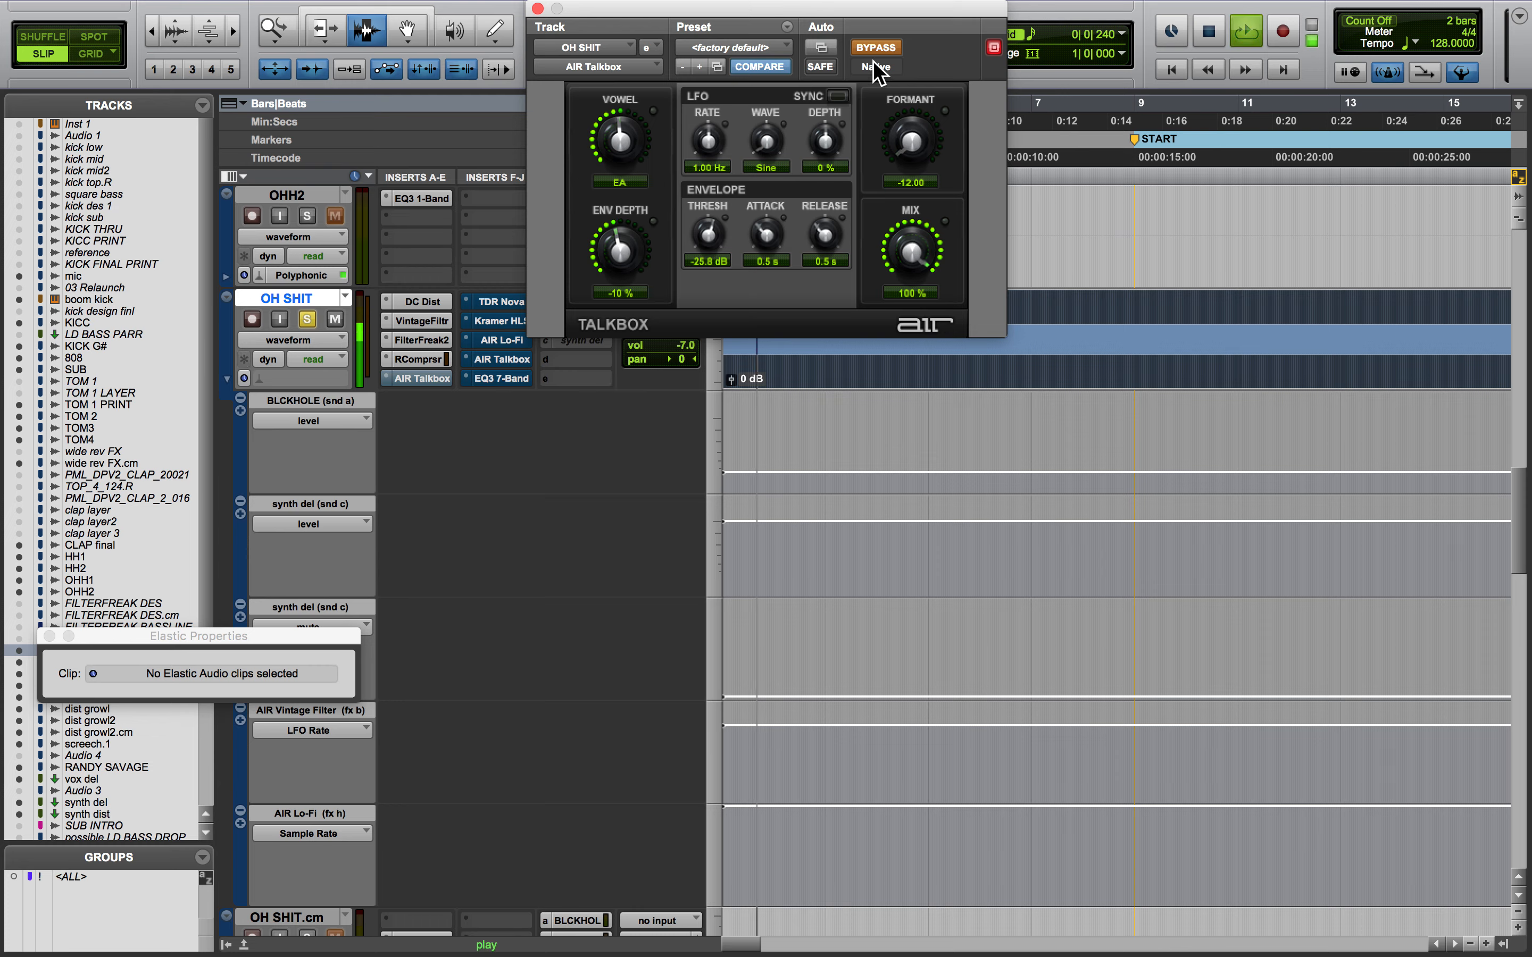
click(885, 50)
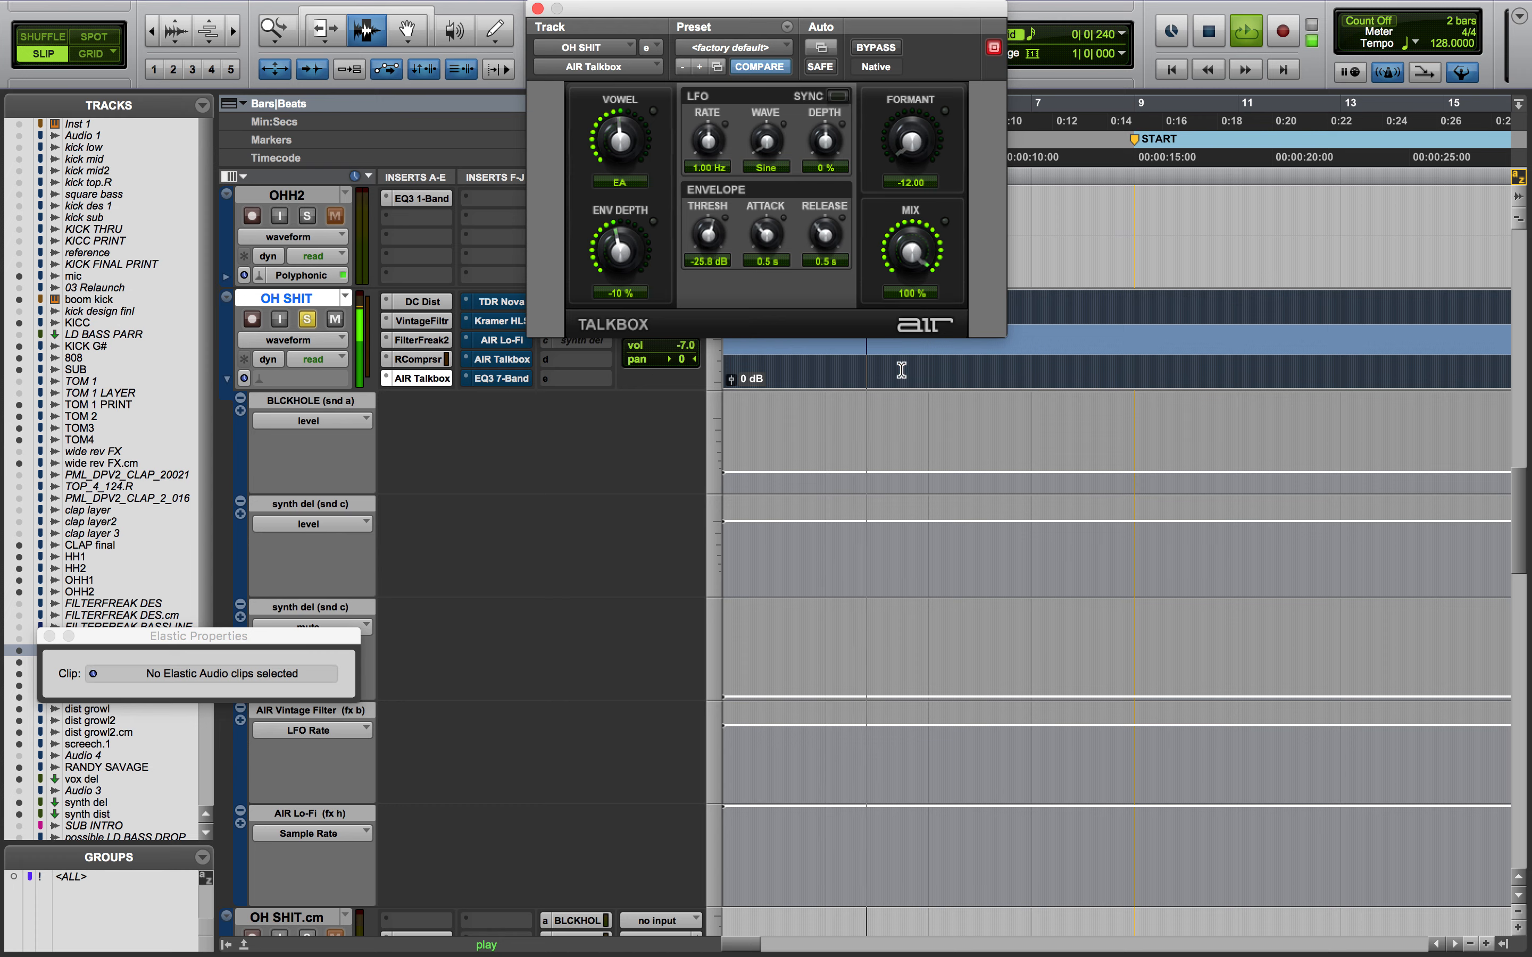
key(space)
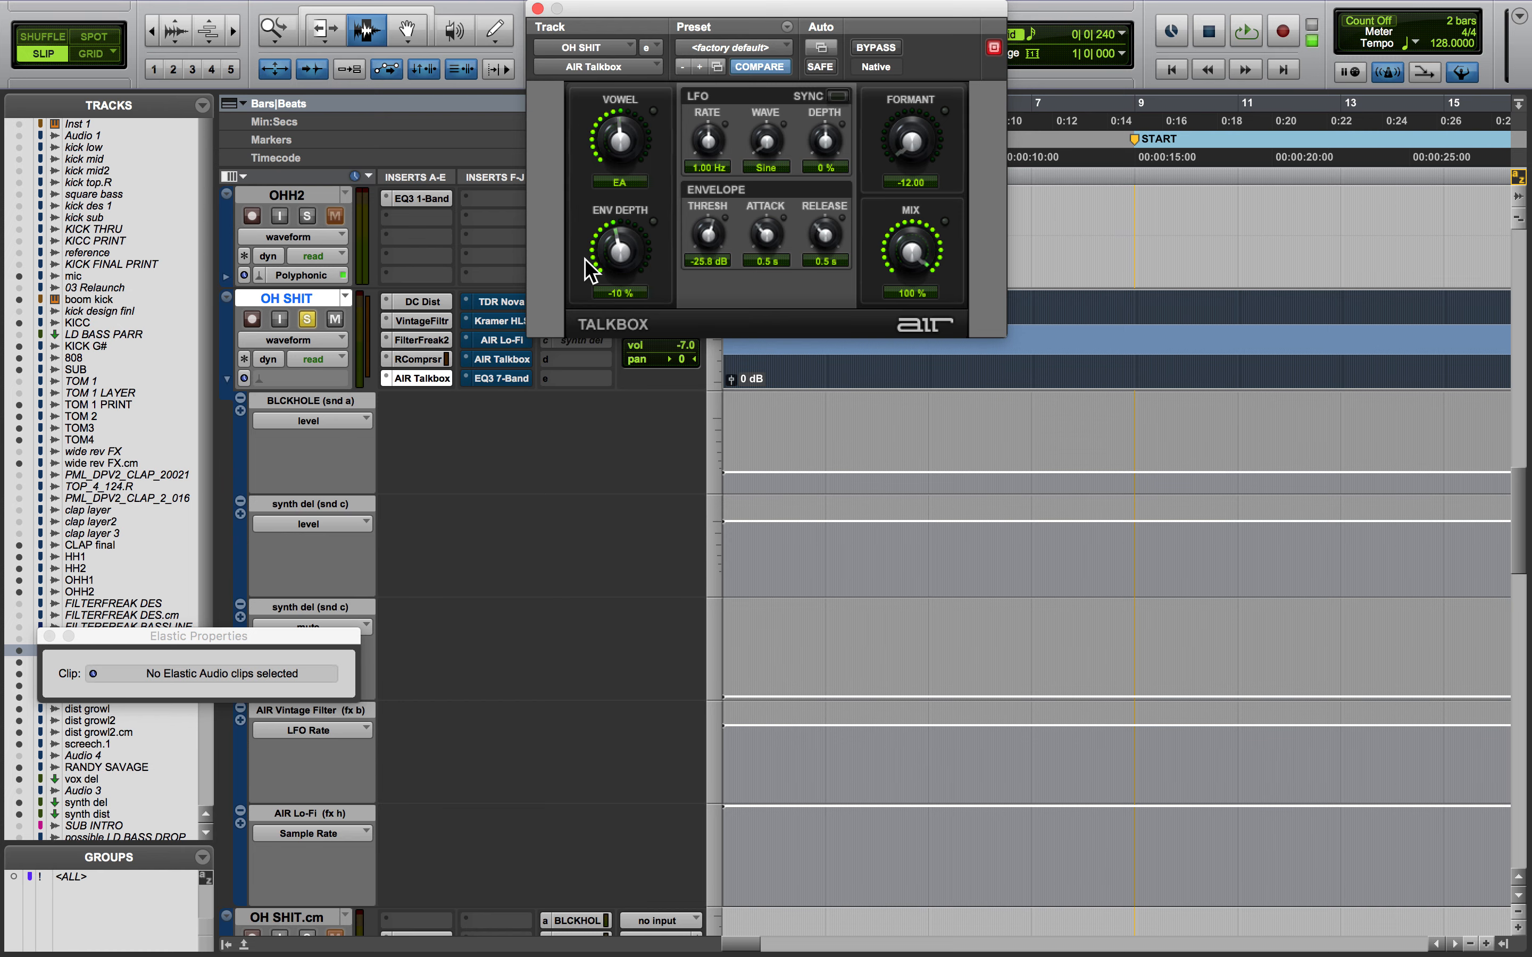
Enable TDR Nova on OH SHIT and play the clip while watching its dynamic EQ curve
click(520, 313)
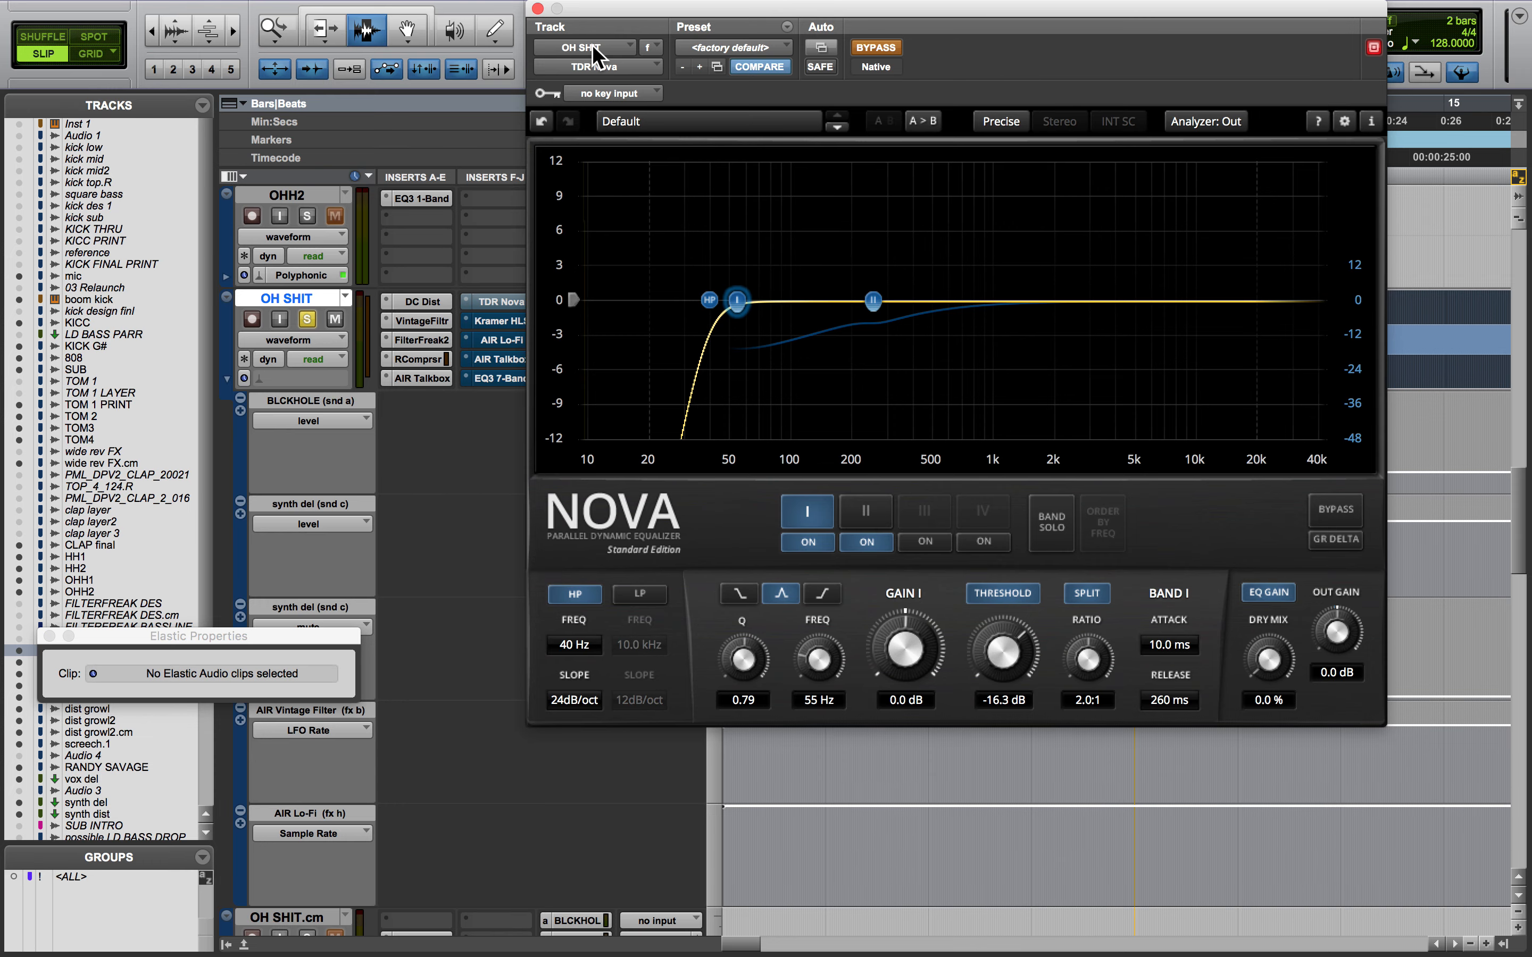
click(537, 8)
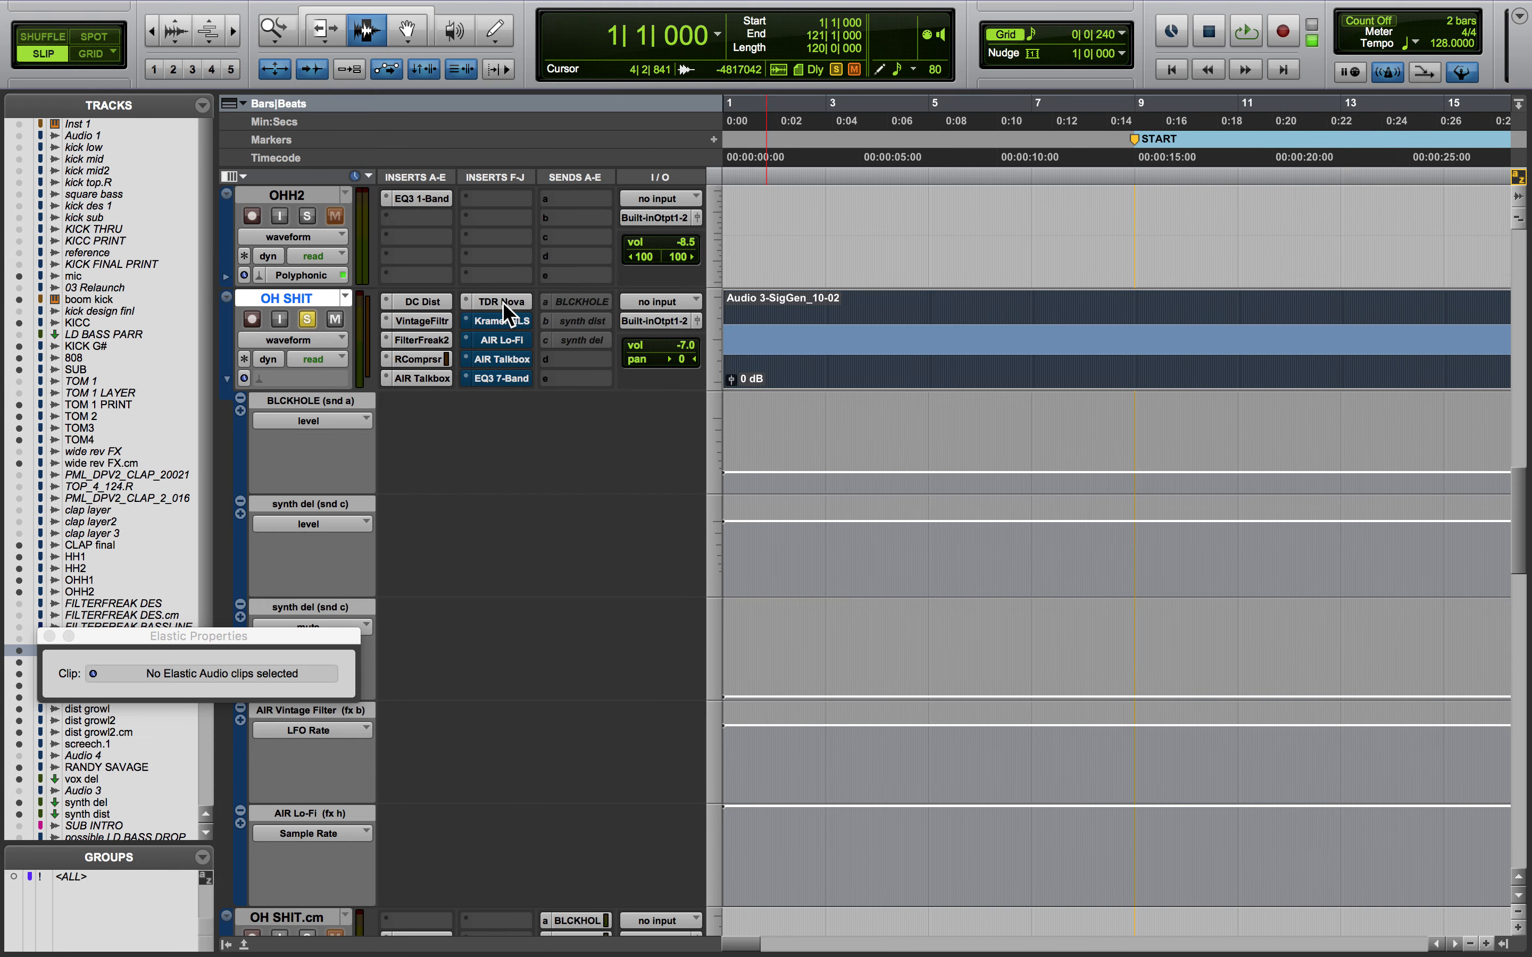
click(502, 302)
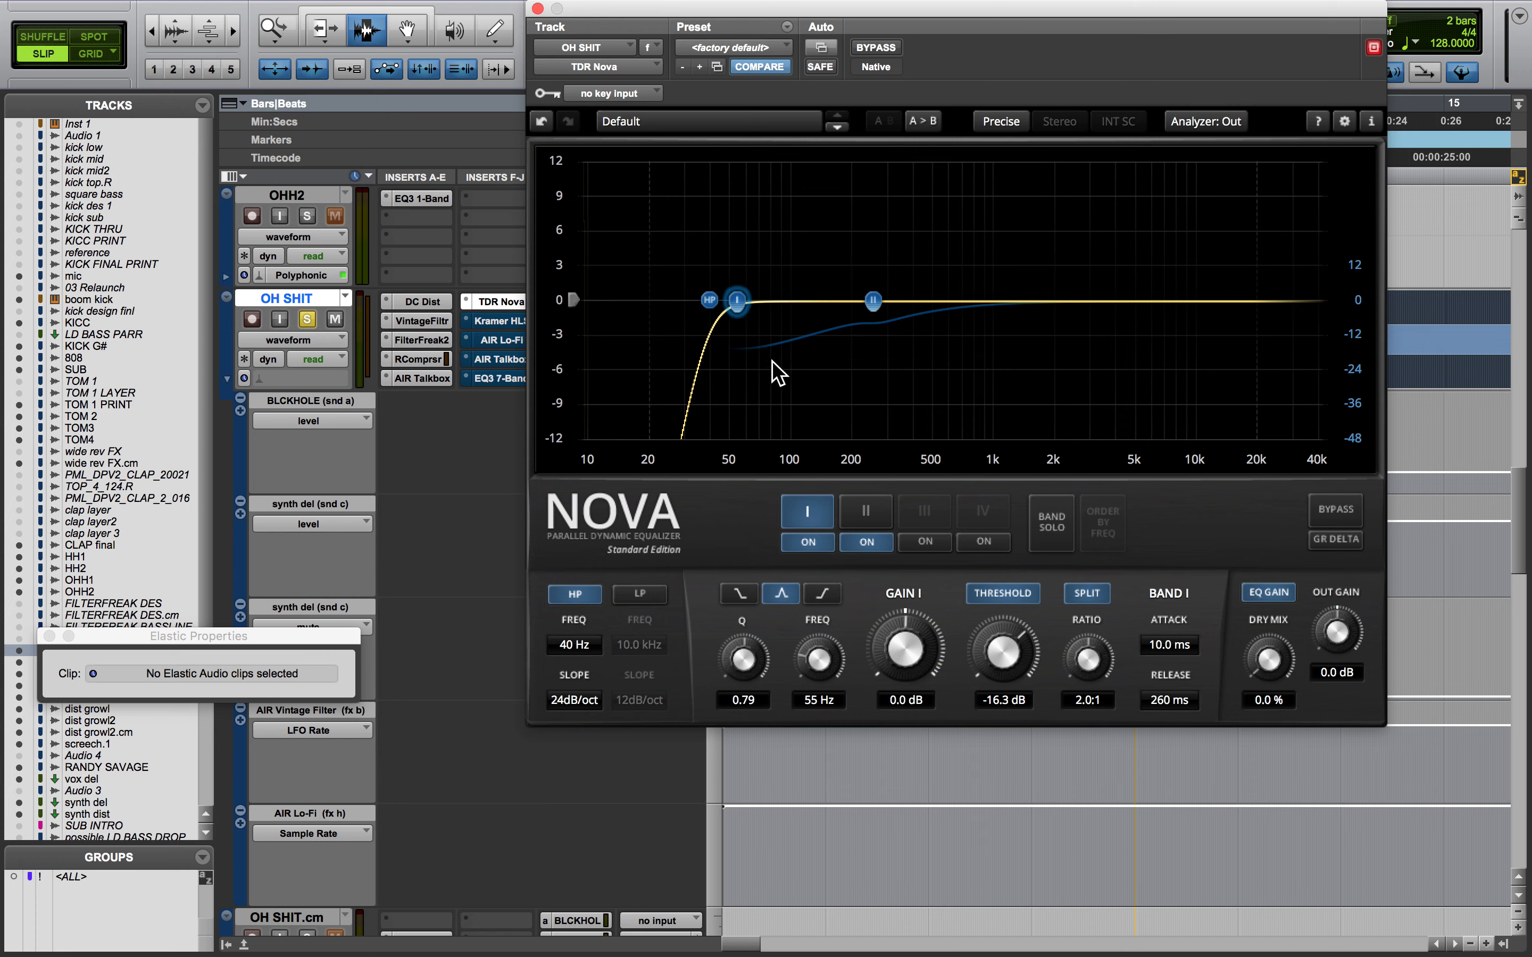
key(space)
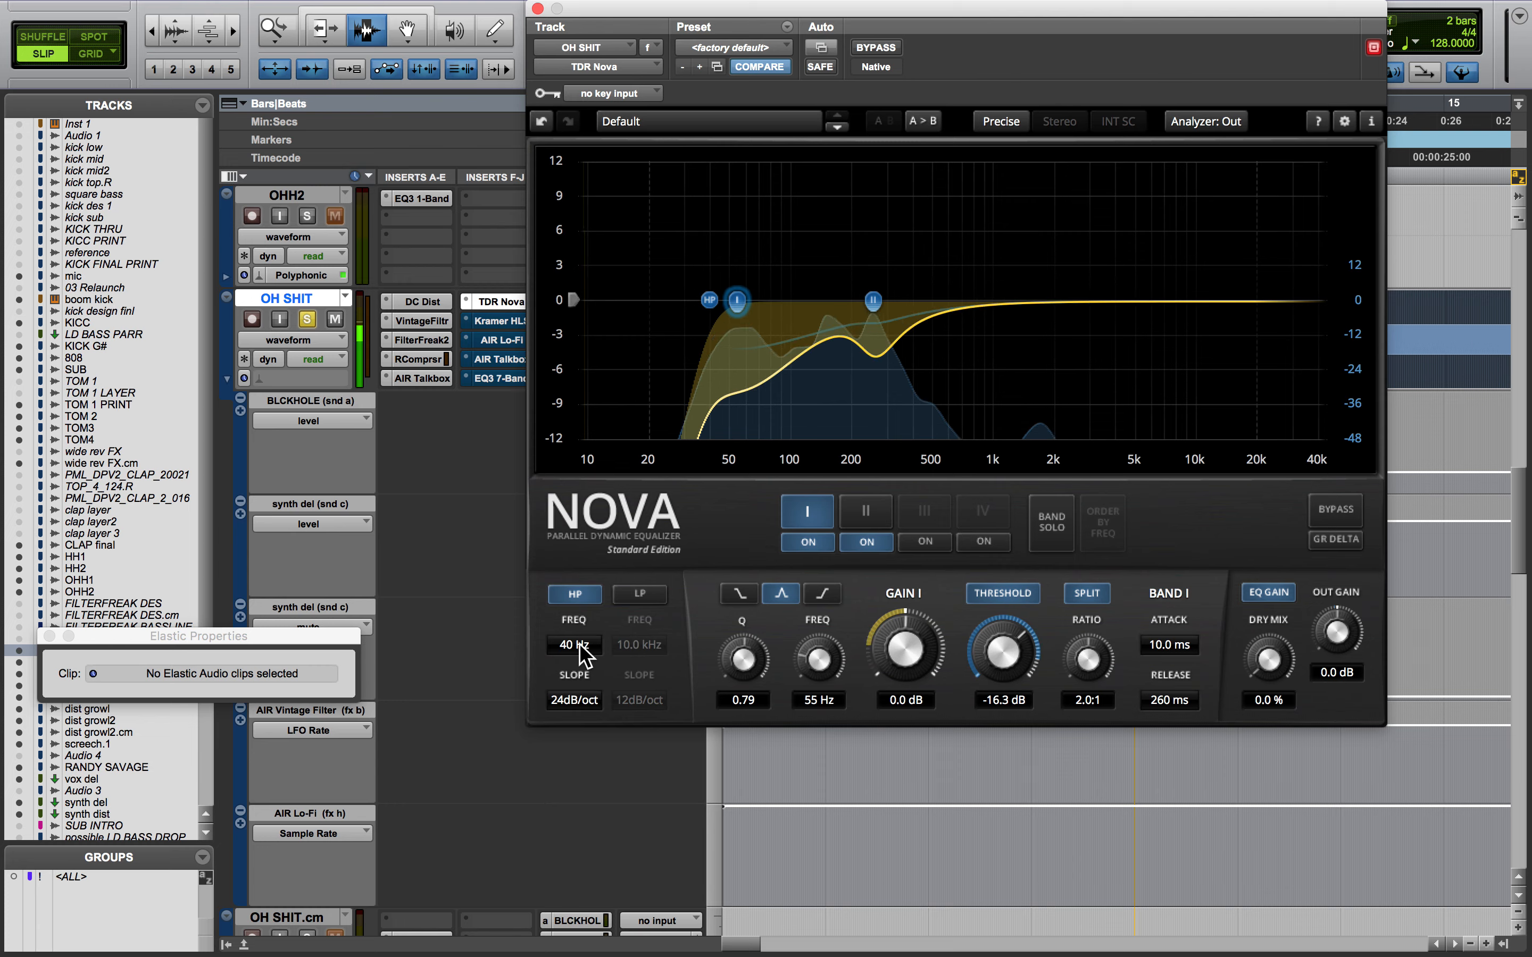
key(space)
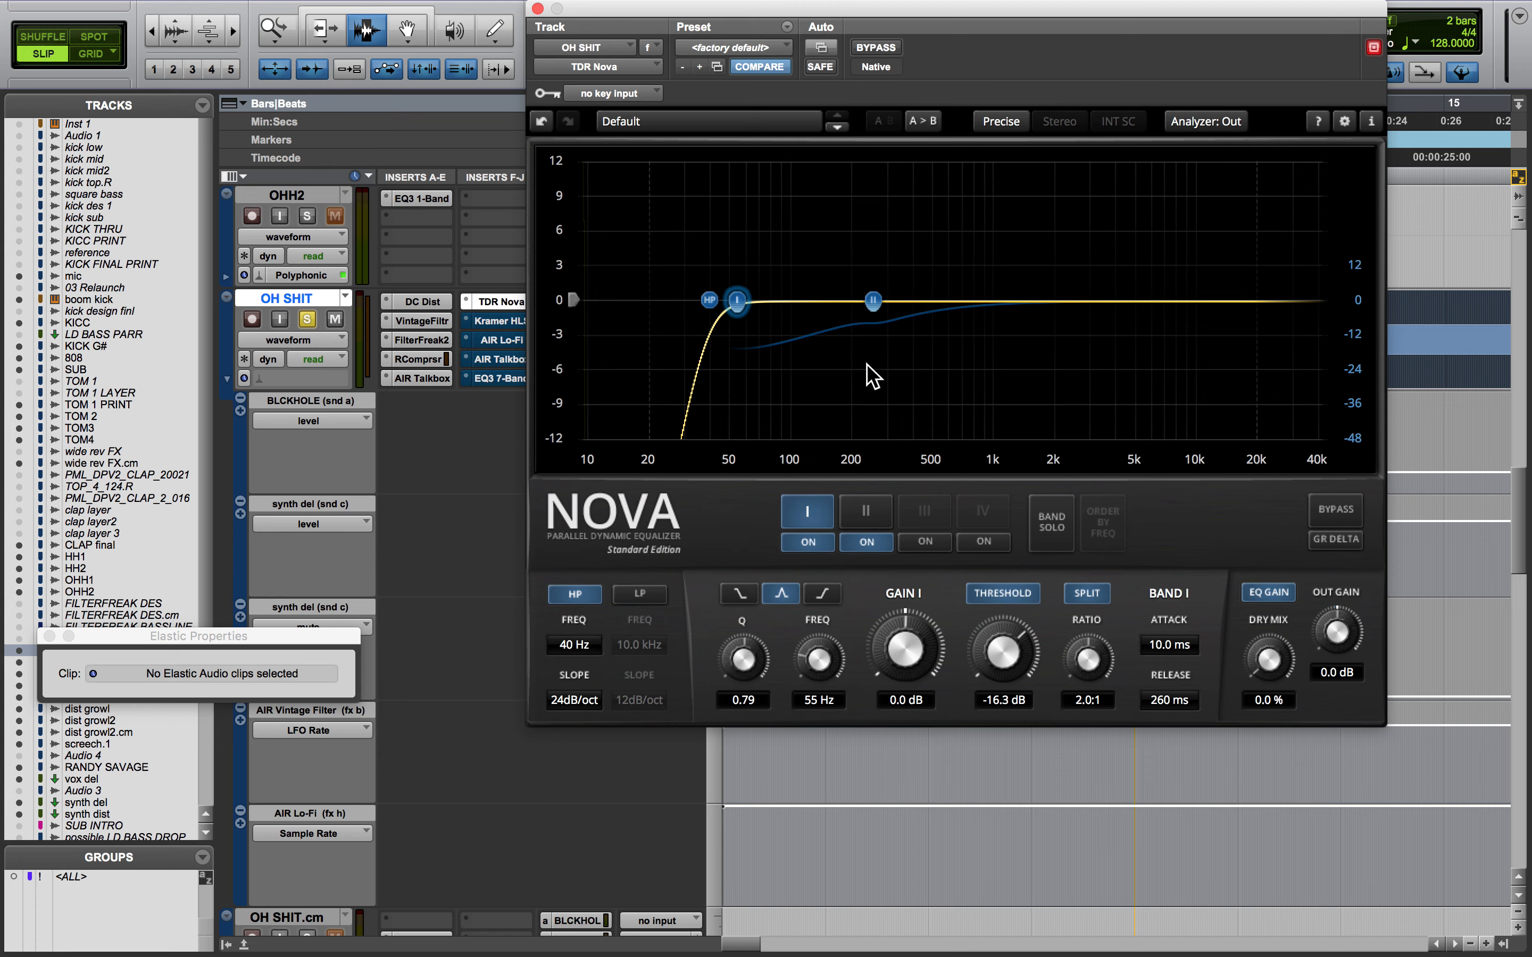
Enable Kramer HLS and AIR Lo-Fi on OH SHIT
click(507, 325)
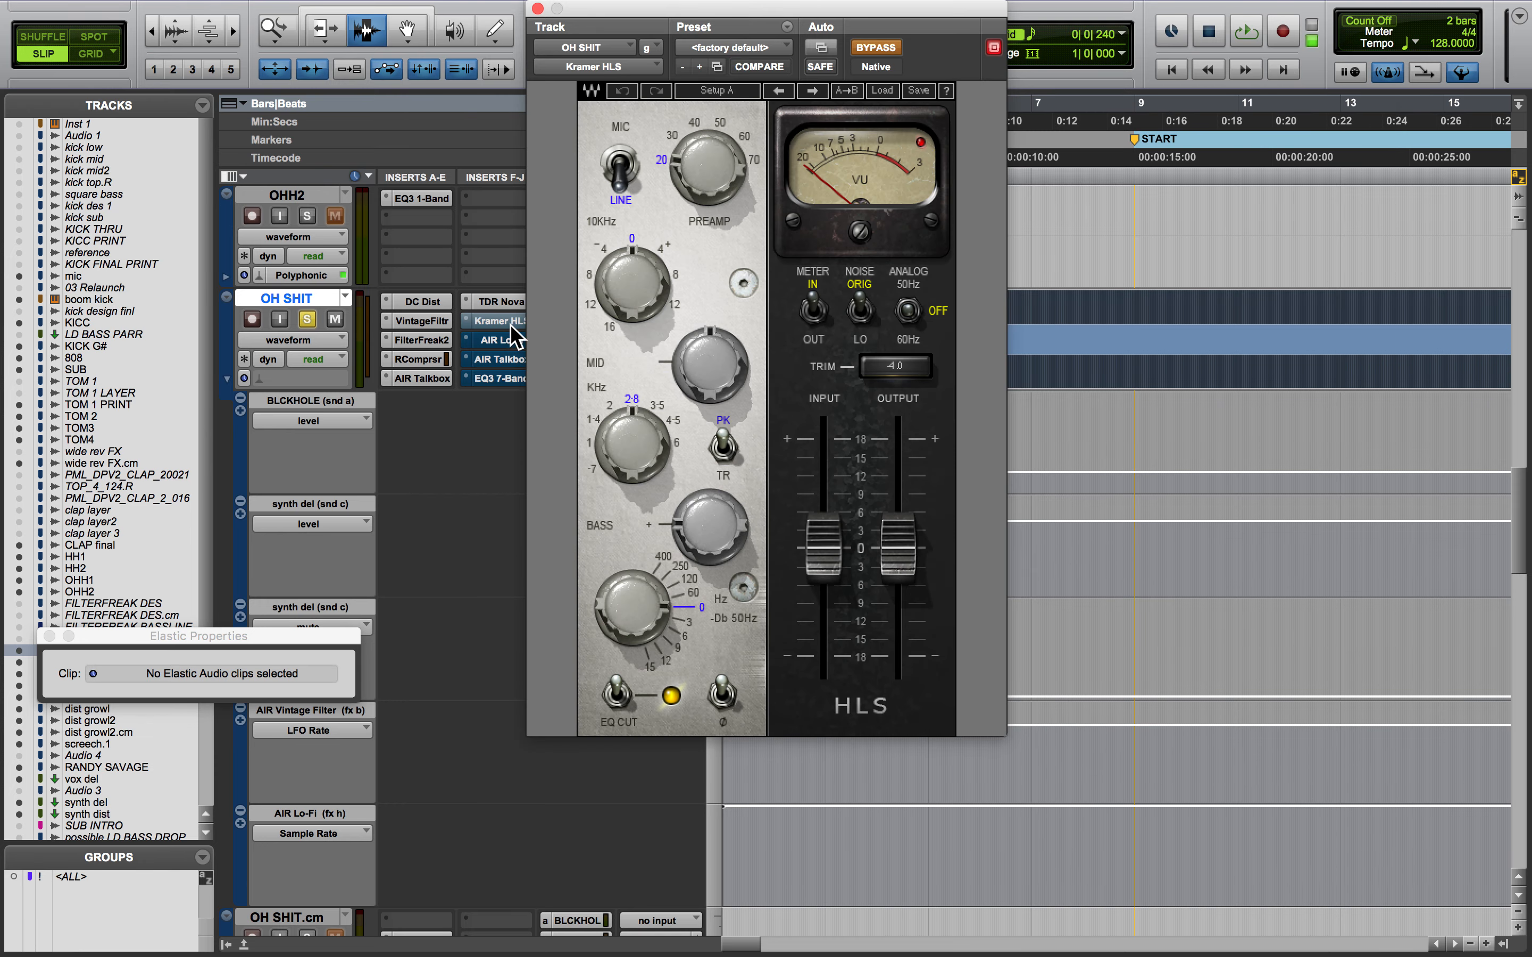
click(892, 51)
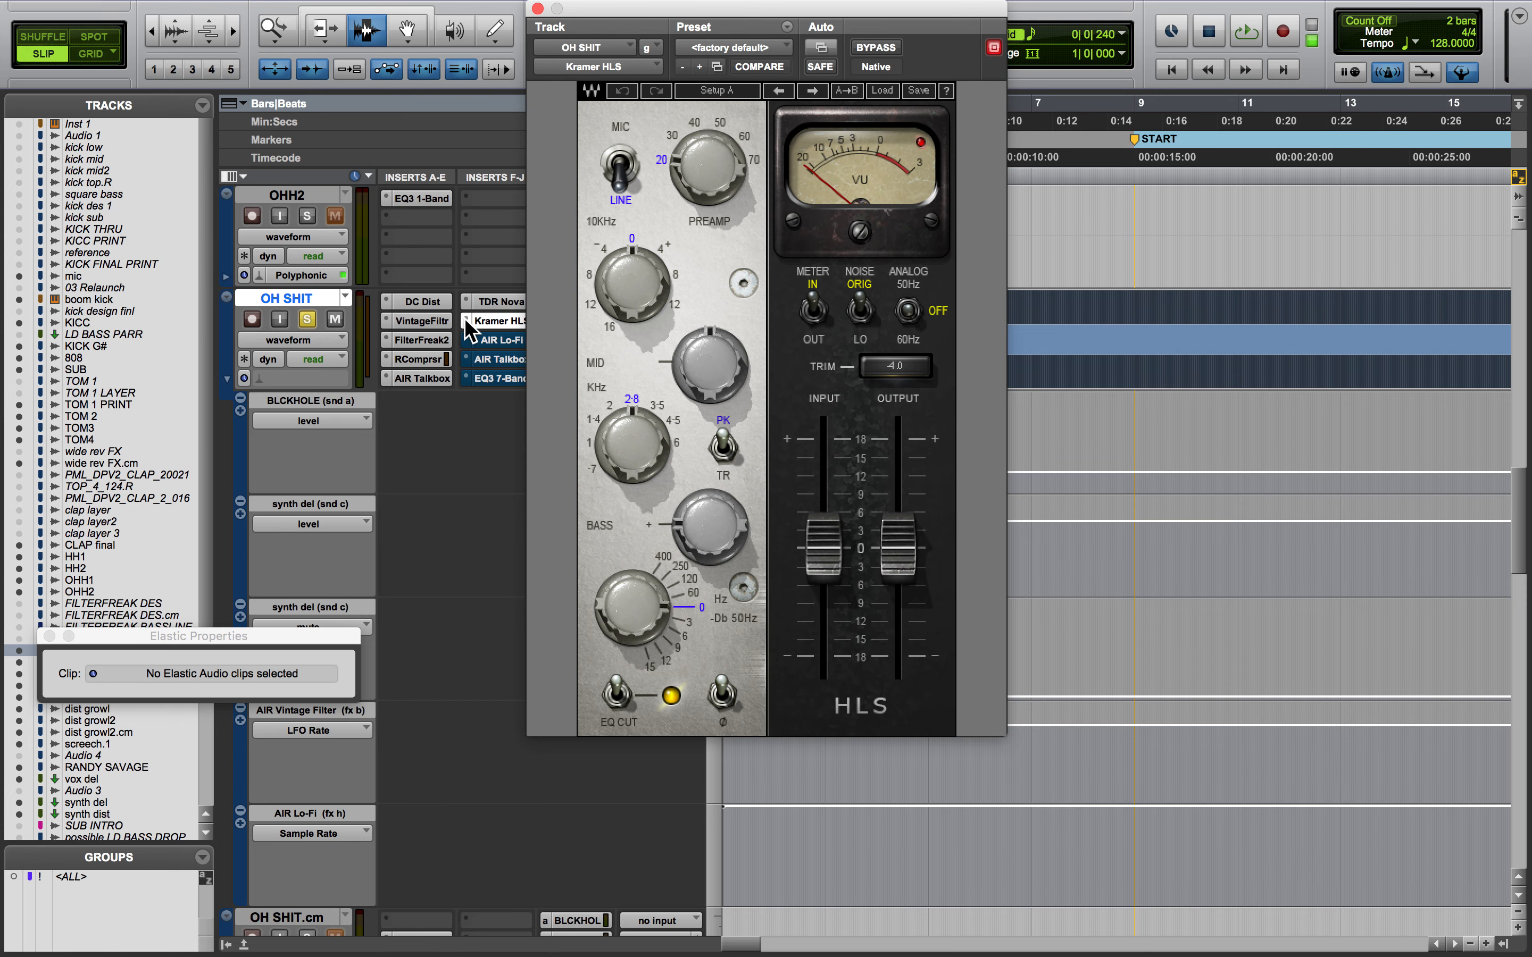
click(488, 338)
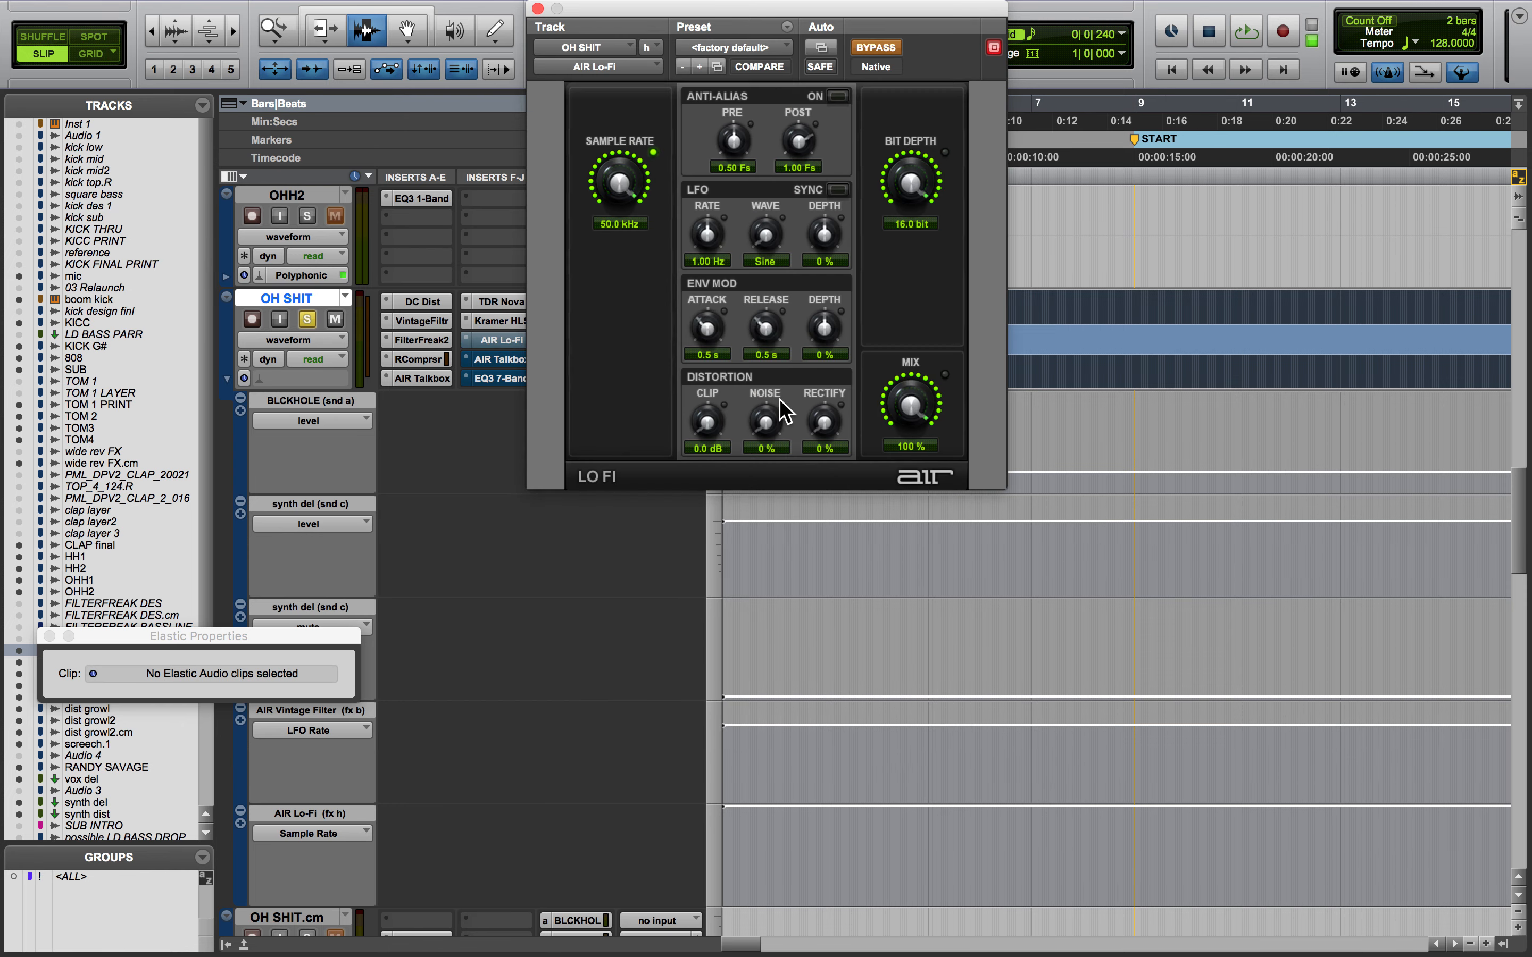
click(863, 49)
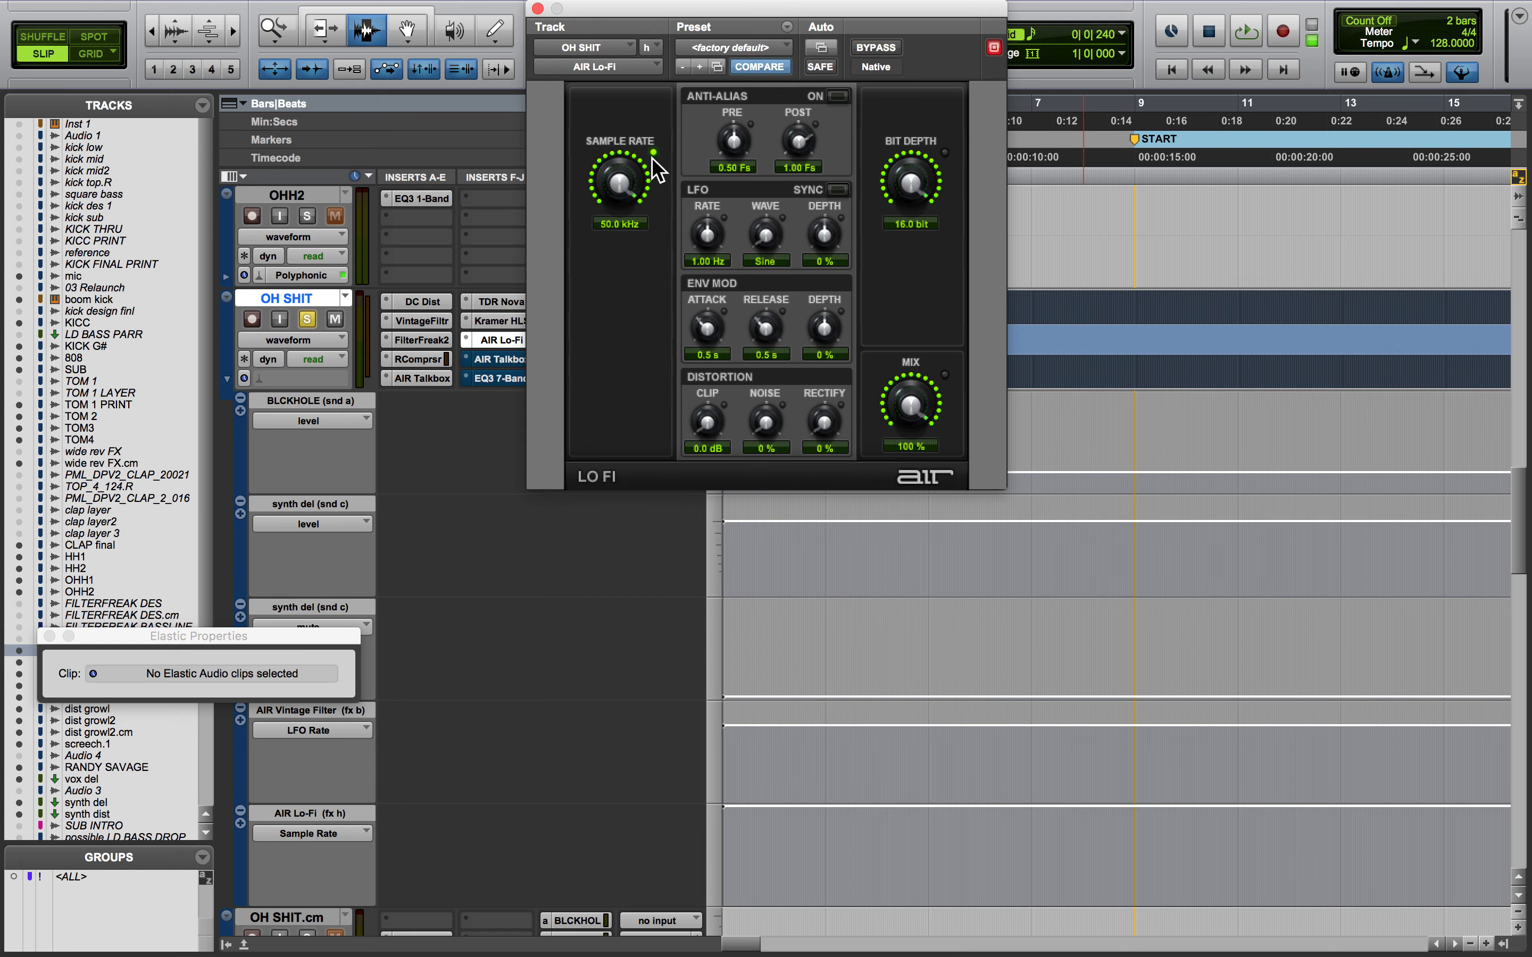
Play OH SHIT from about bar 29 to audition the falling AIR Lo-Fi Sample Rate automation leading into bar 33
scroll(1146, 538, right, 15)
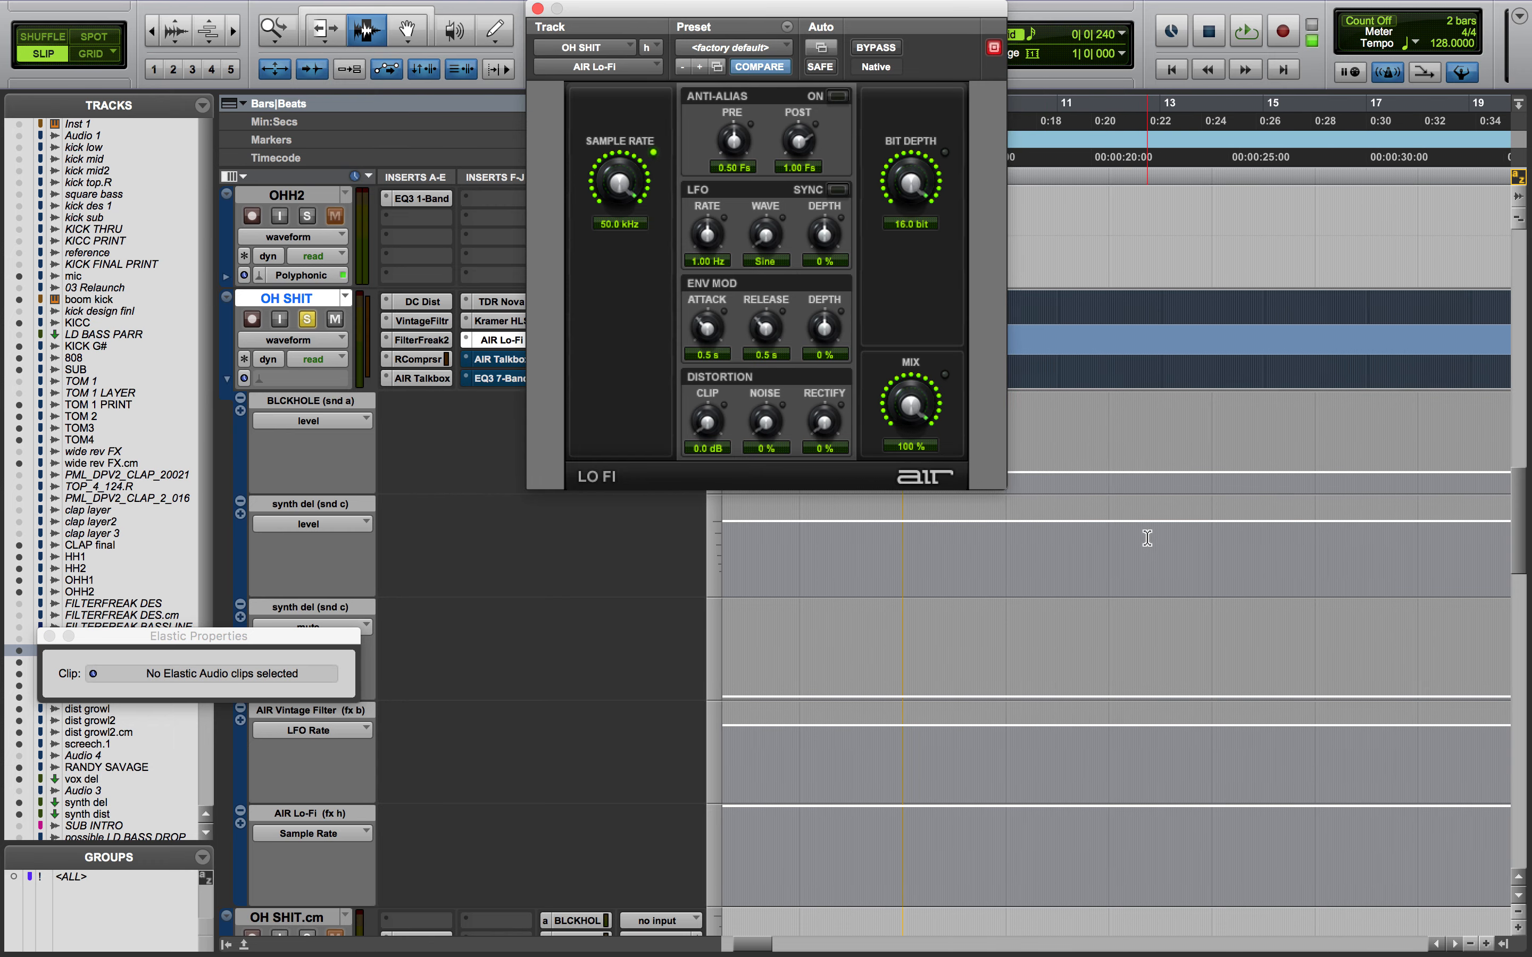
click(1039, 728)
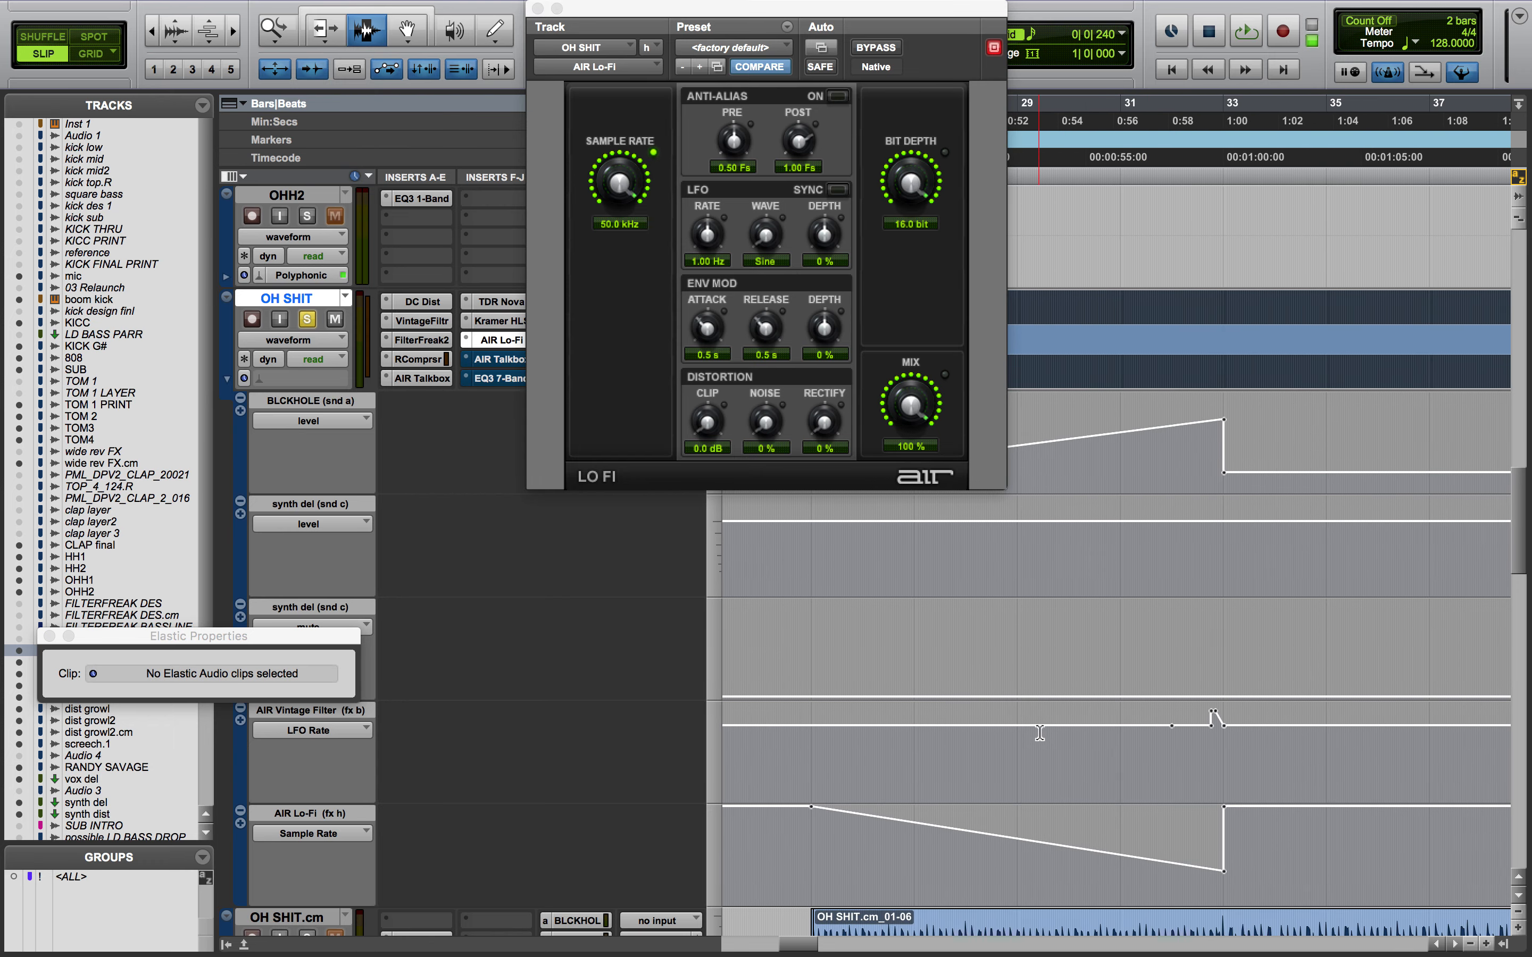
key(space)
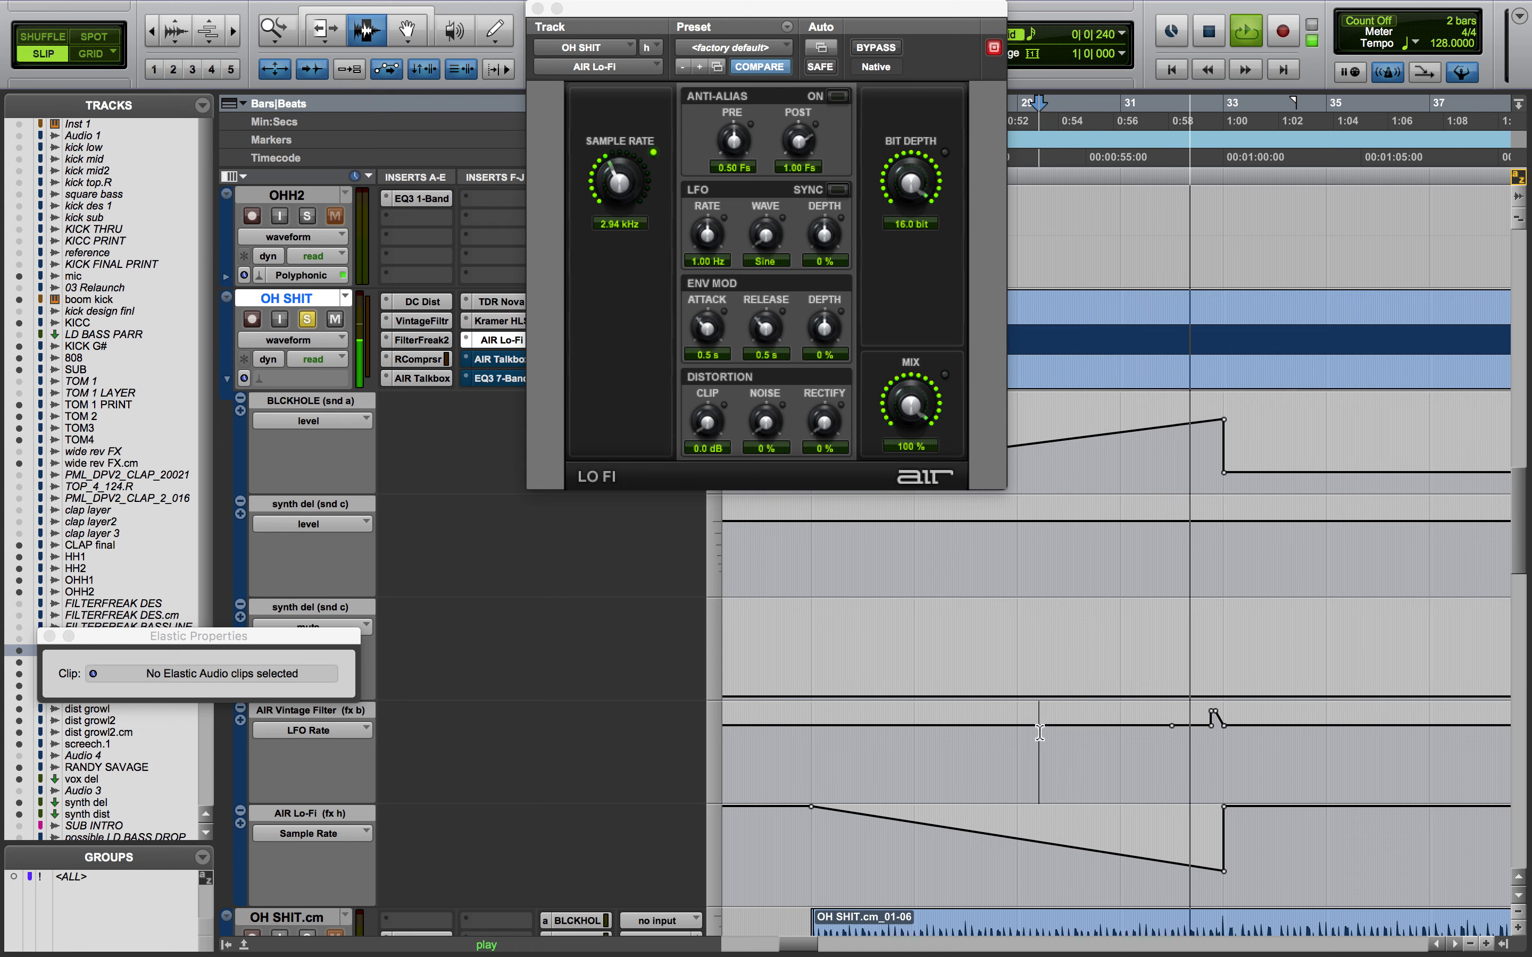
key(space)
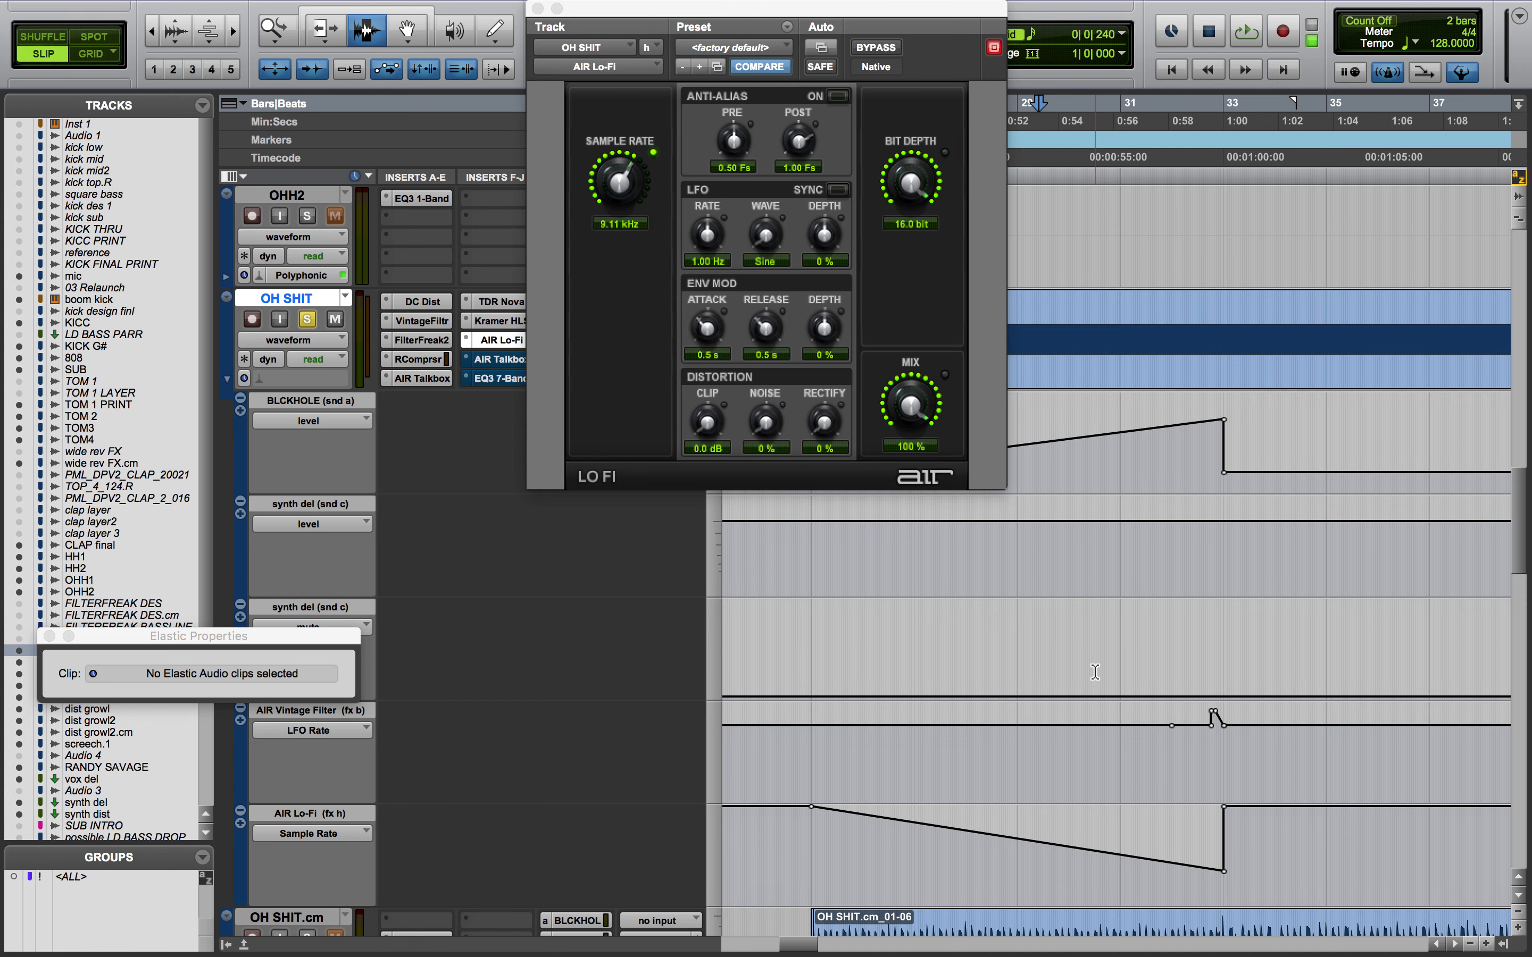
Close AIR Lo-Fi, show the AIR Vintage Filter settings, and play its LFO Rate automation just before bar 33
scroll(1040, 672, right, 5)
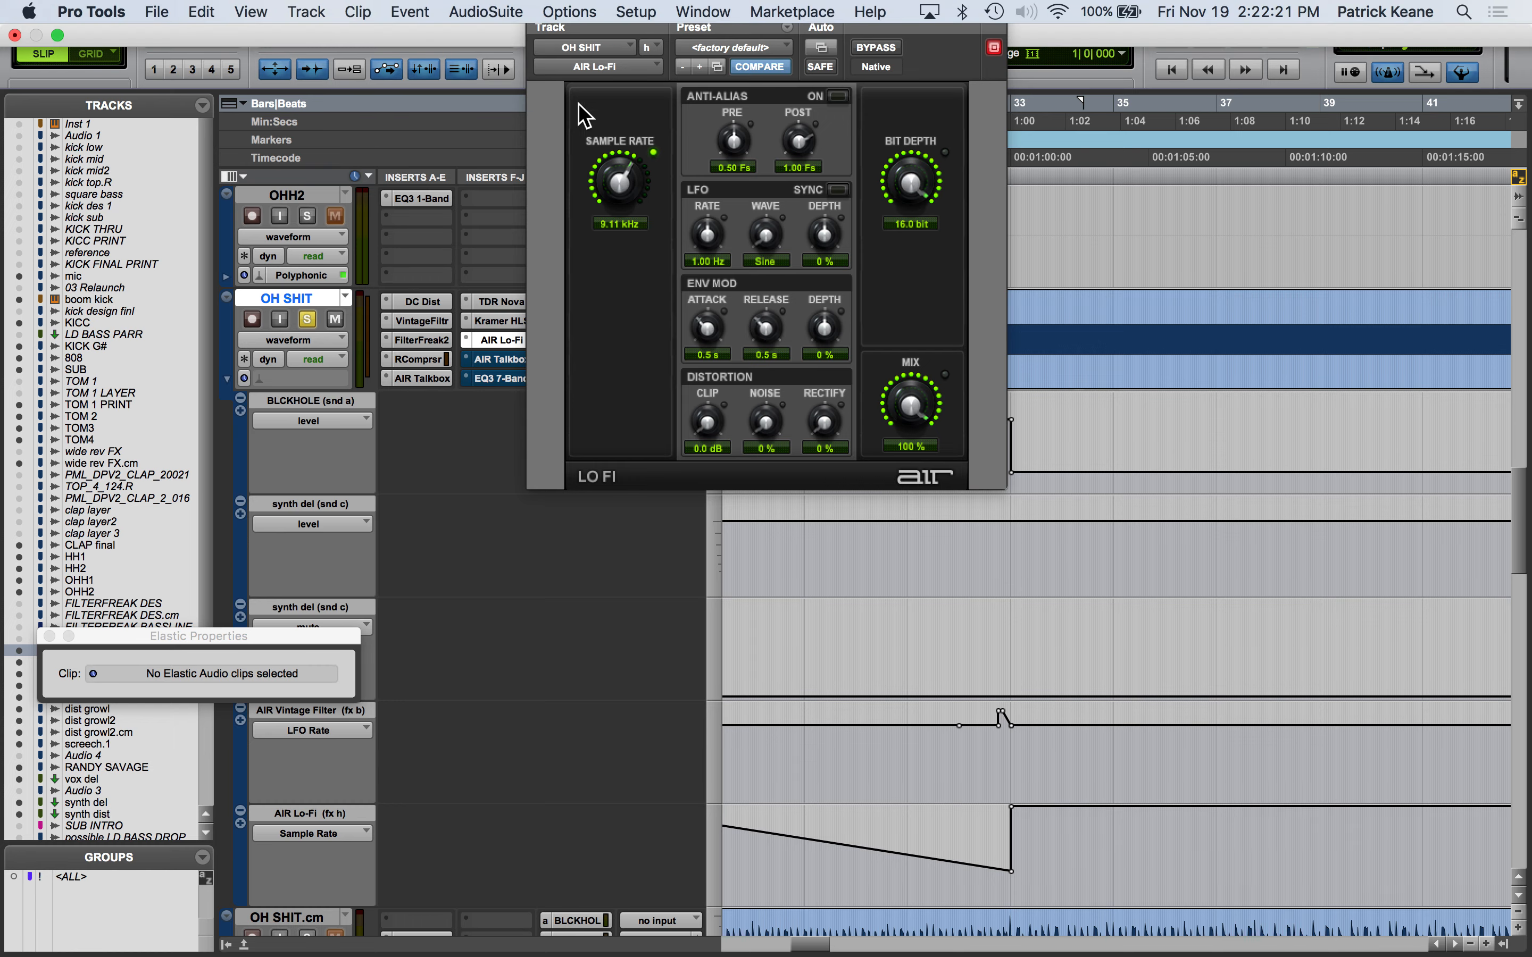
drag(617, 24, 428, 404)
click(349, 390)
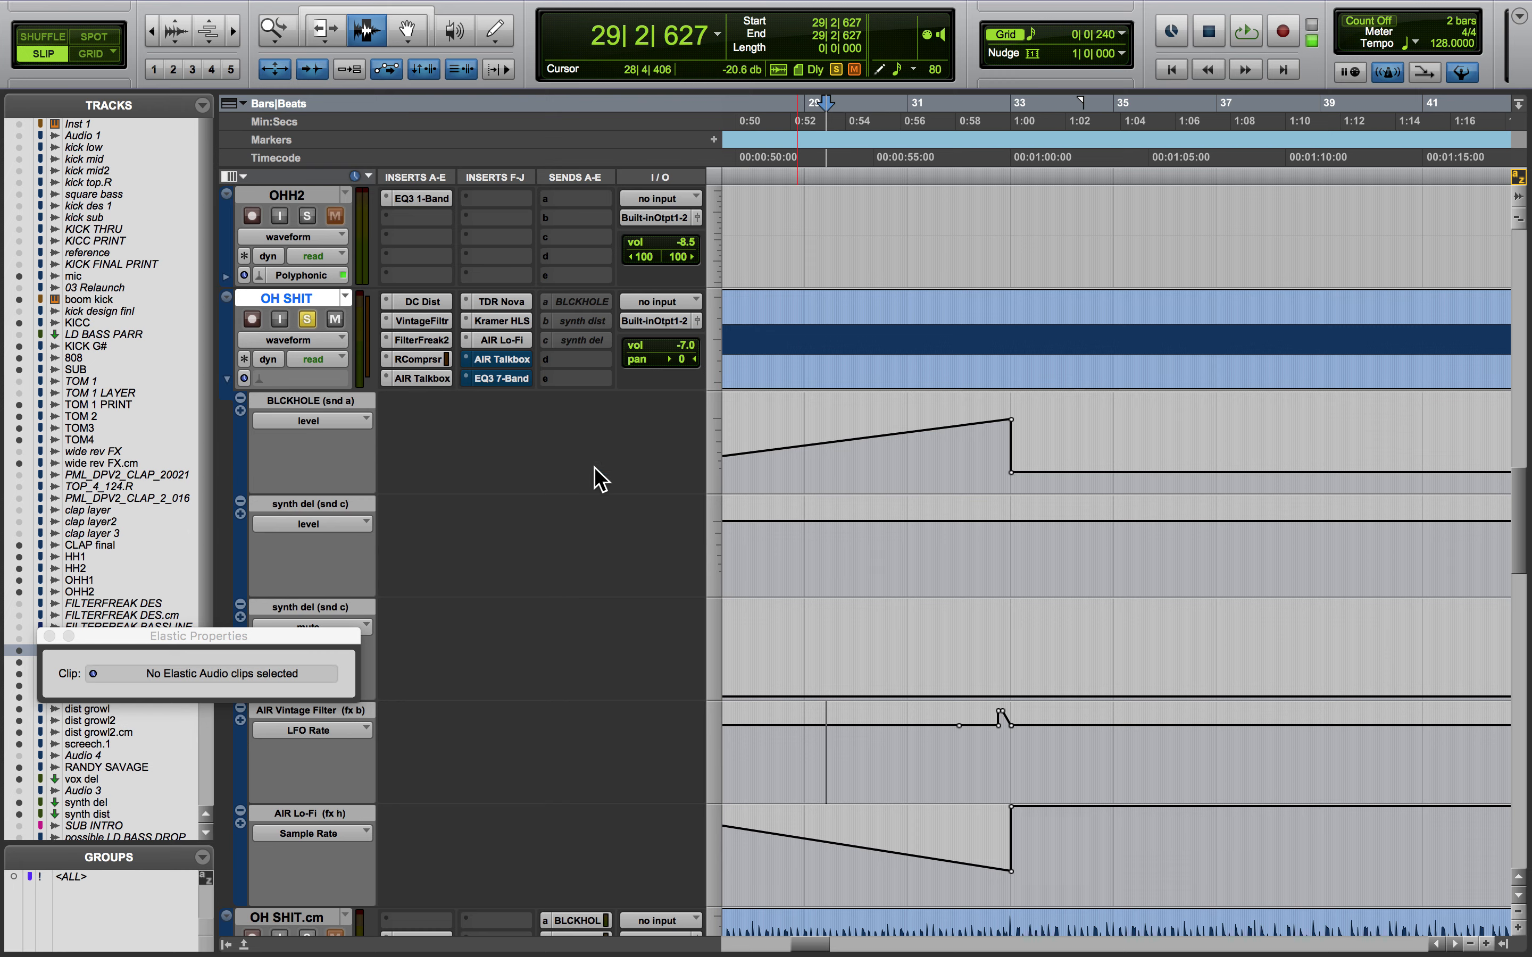
drag(984, 721, 1043, 721)
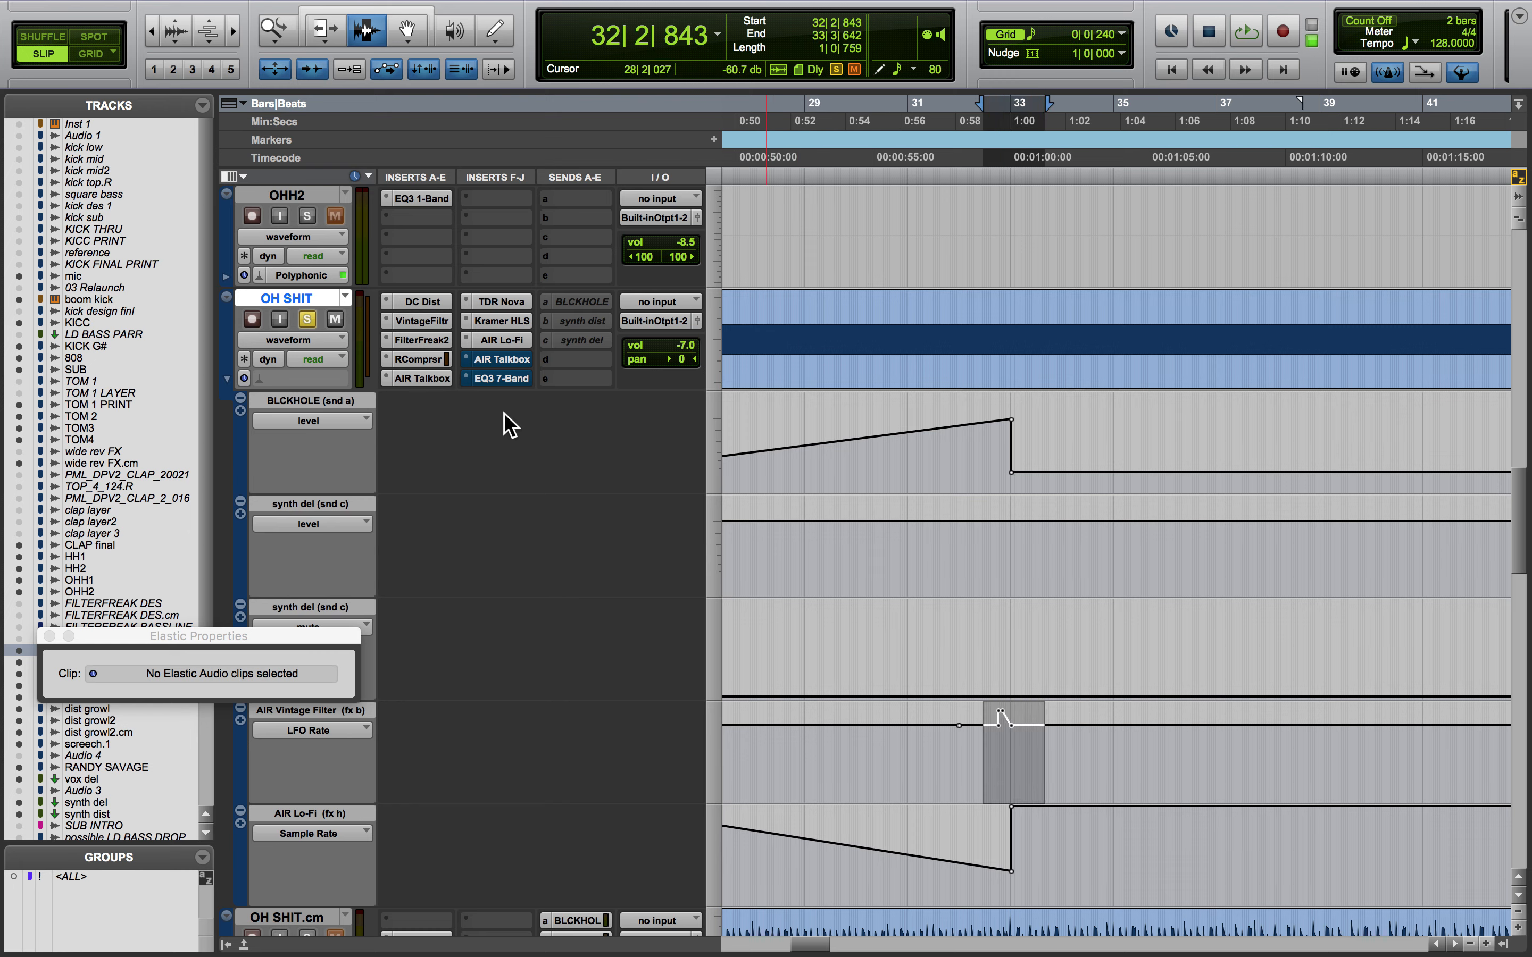
click(438, 323)
click(945, 737)
key(space)
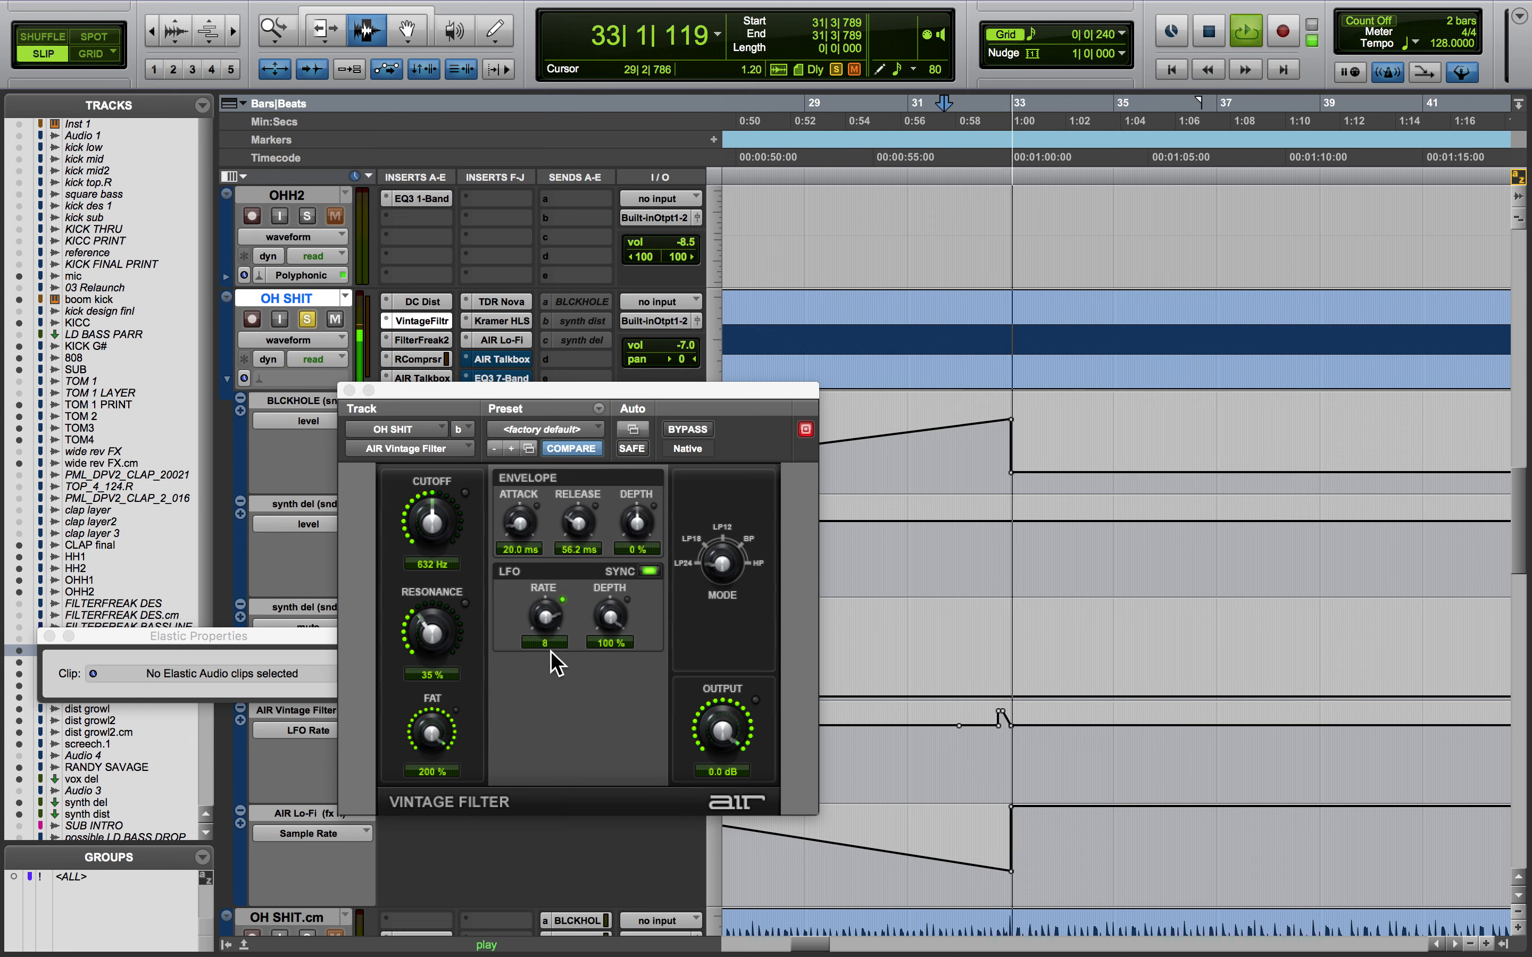
key(space)
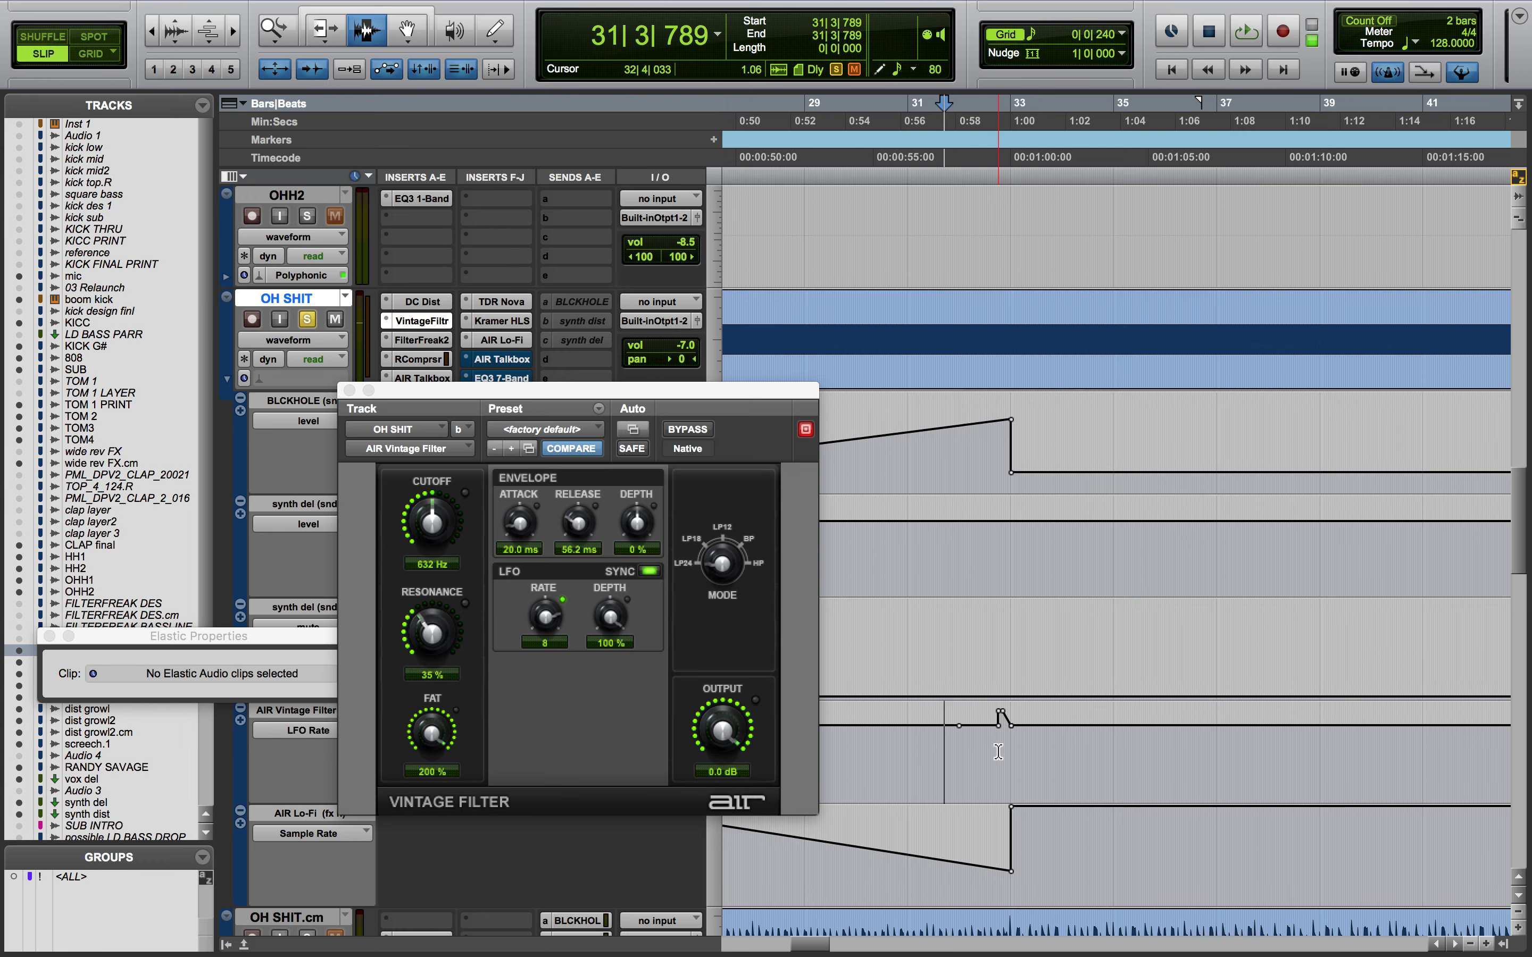
Play the Vintage Filter LFO Rate automation dip on OH SHIT just before bar 49
scroll(998, 752, right, 4)
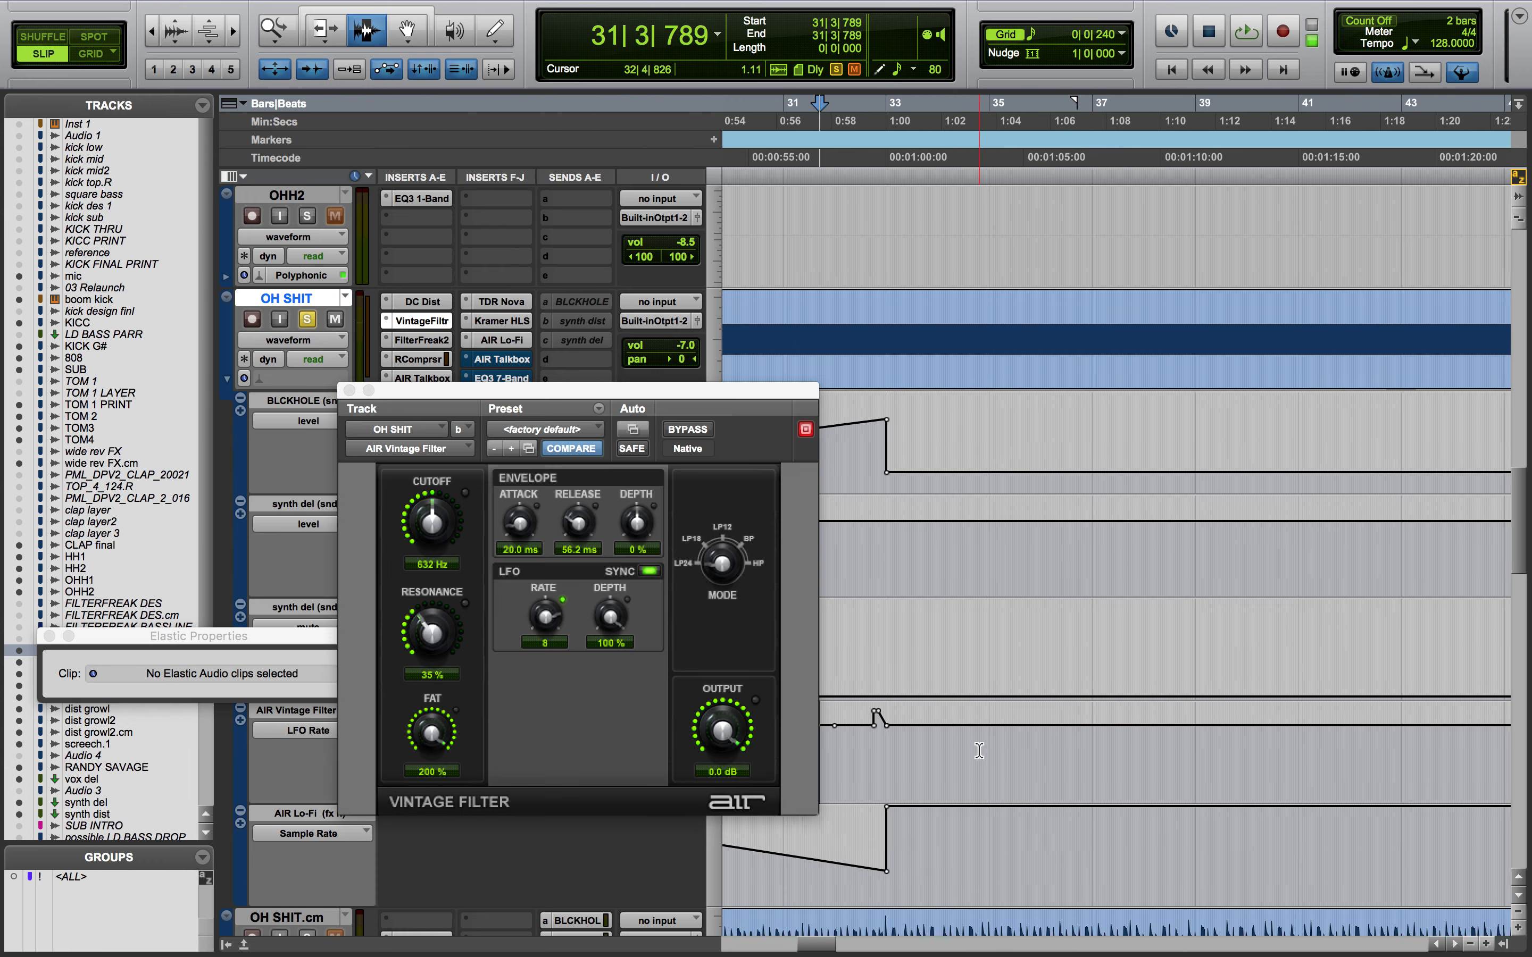
scroll(979, 751, right, 15)
click(979, 751)
key(space)
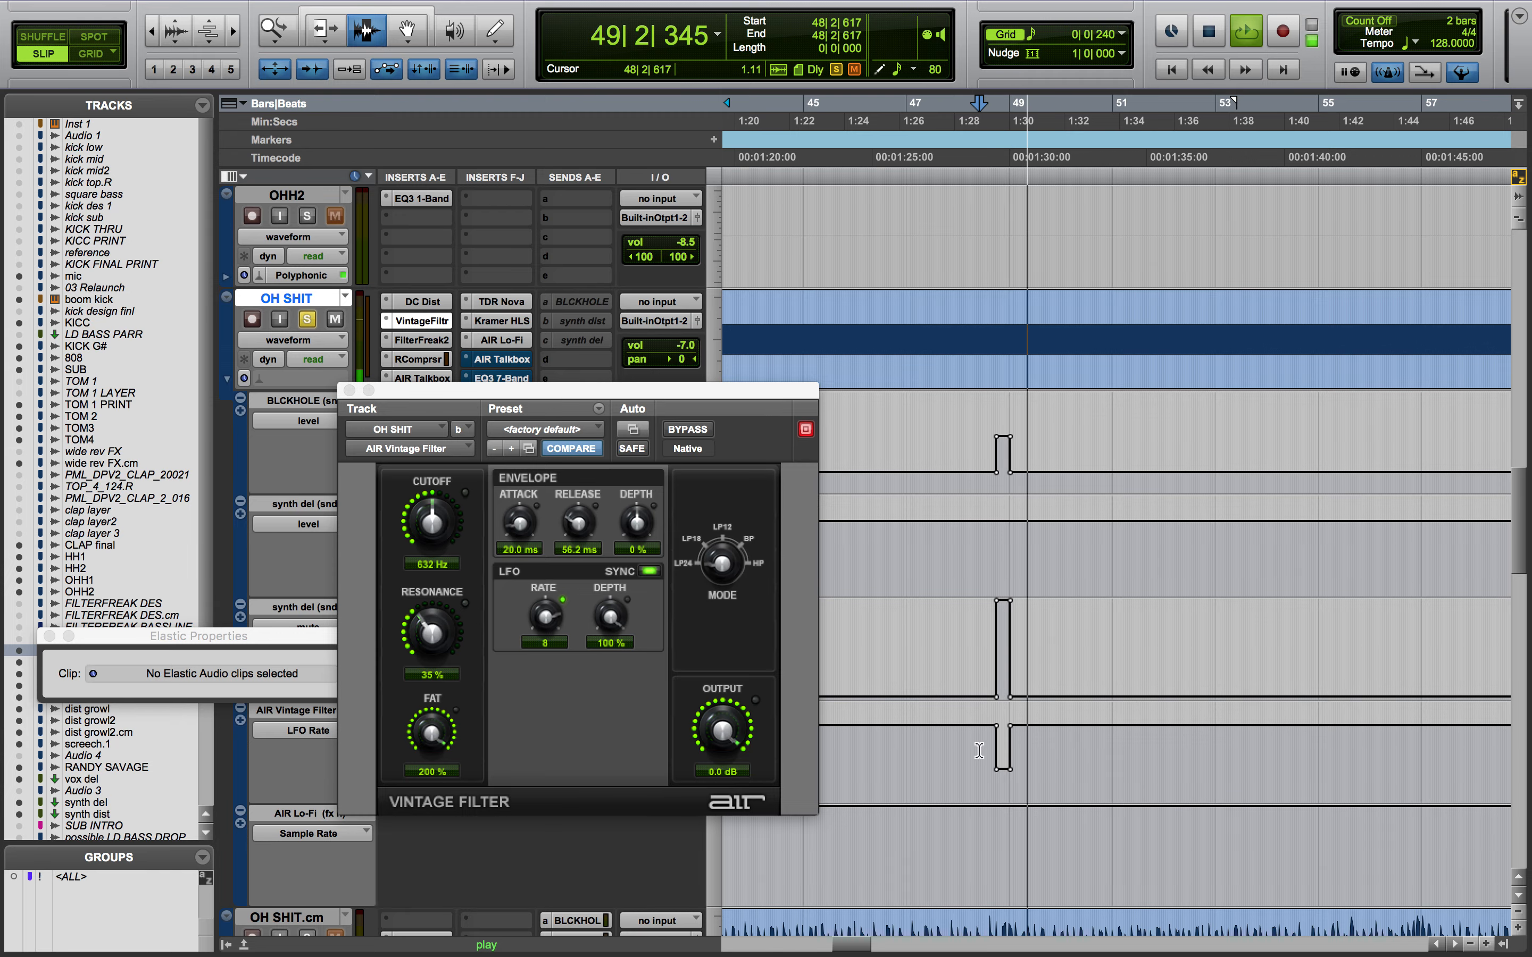
key(space)
Place the playback cursor just before the Vintage Filter LFO Rate dip leading into bar 65
scroll(981, 754, right, 15)
click(995, 759)
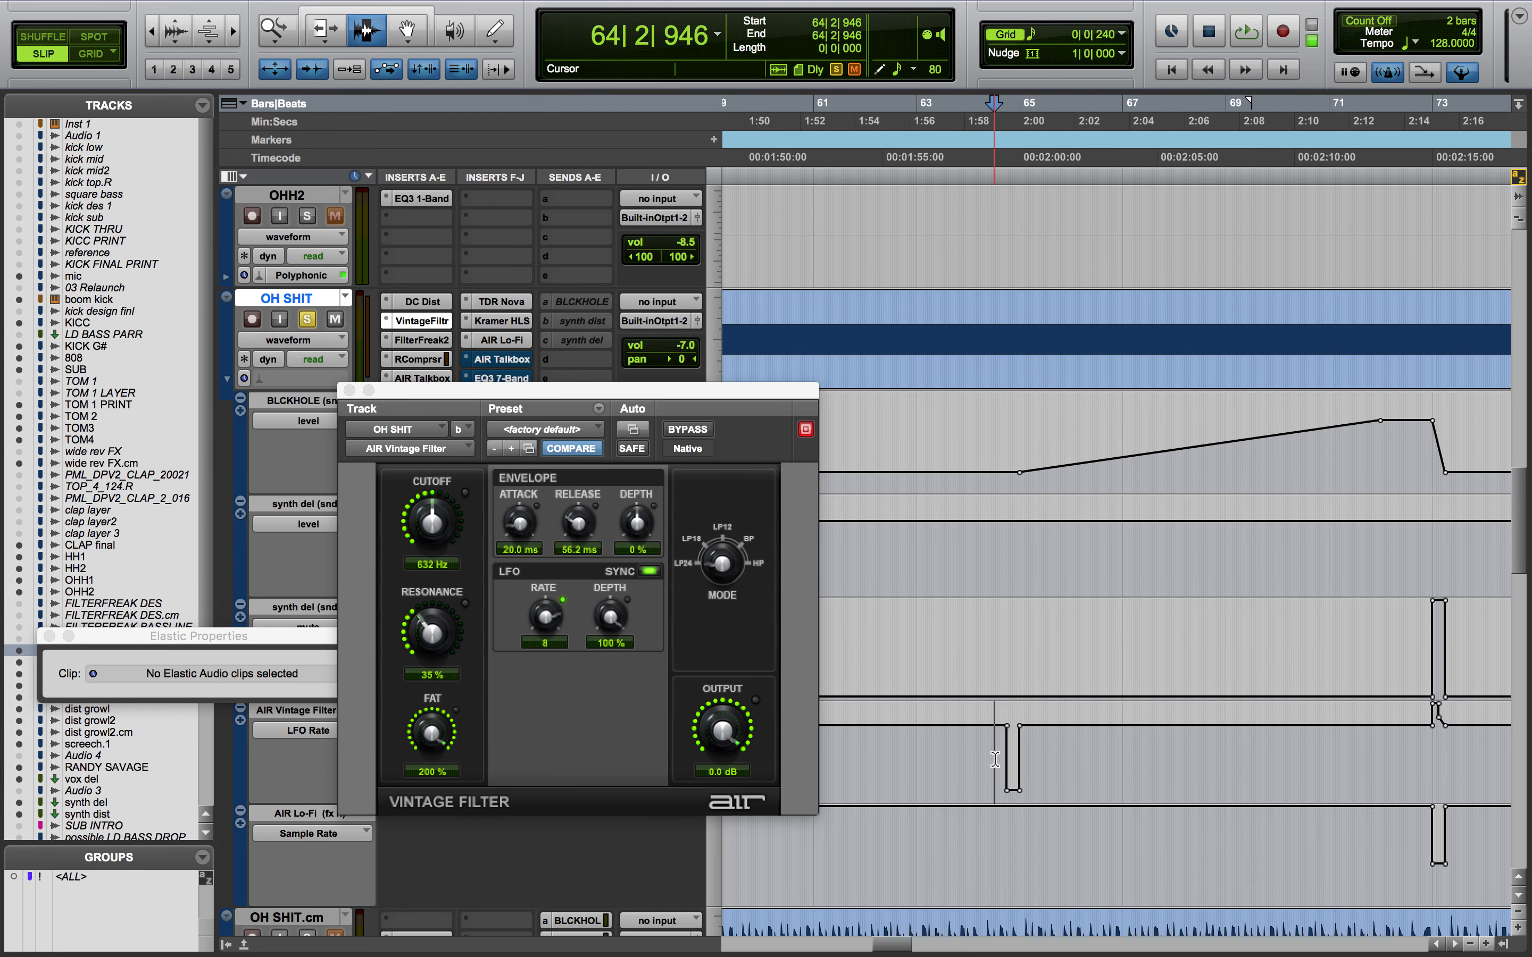
Audition the LFO Rate automation dip just before bar 65 on the OH SHIT track and close the Vintage Filter
key(space)
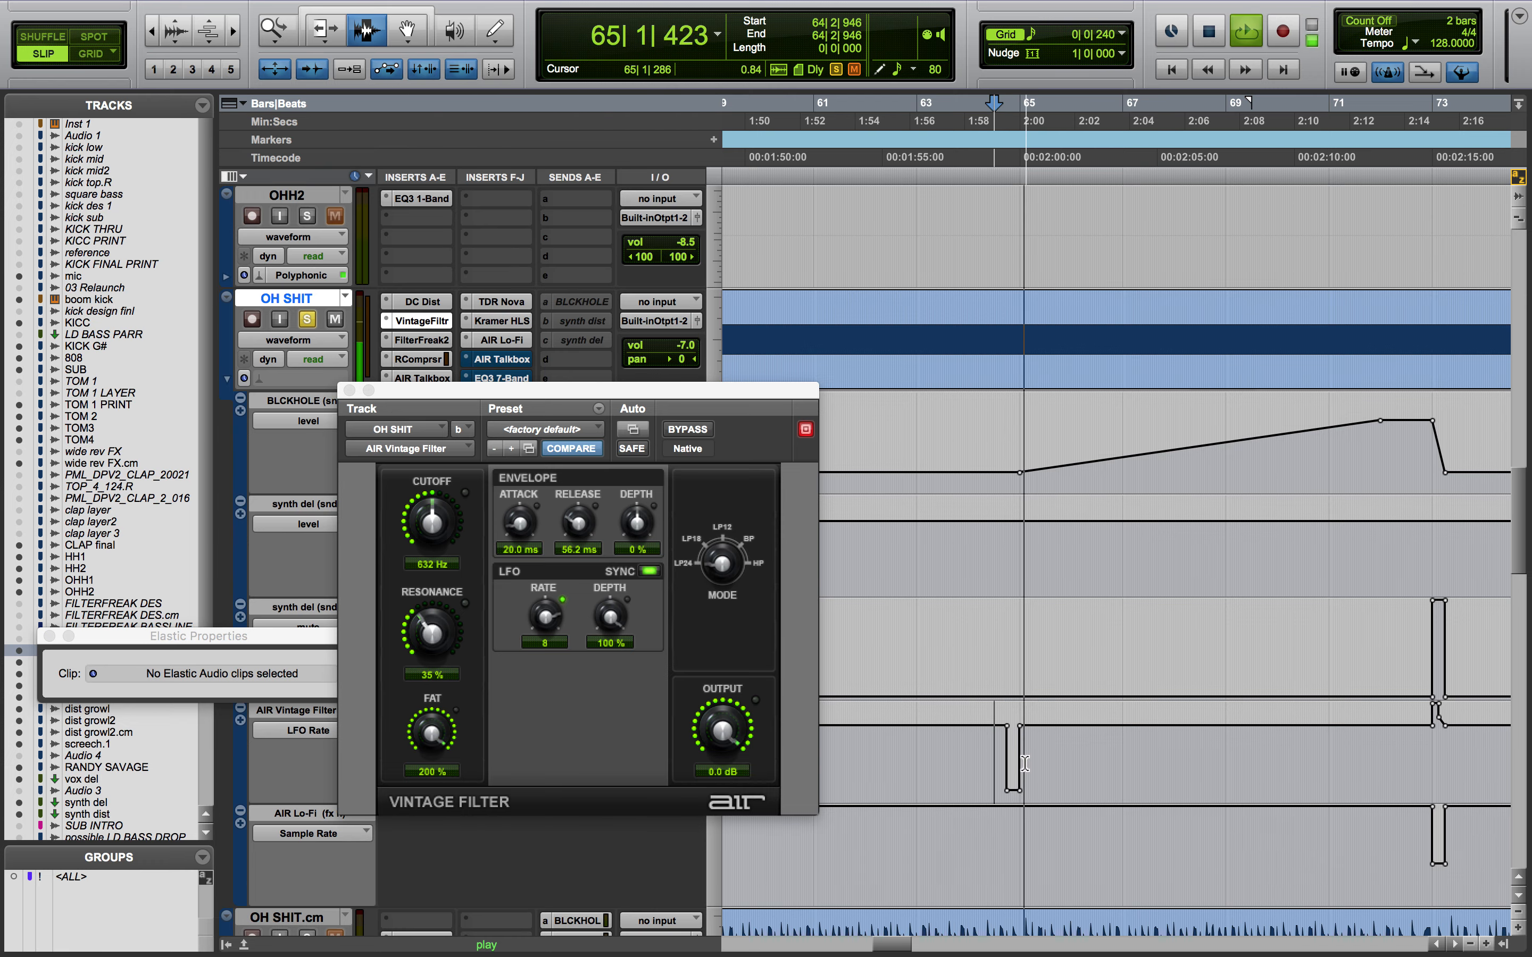
key(space)
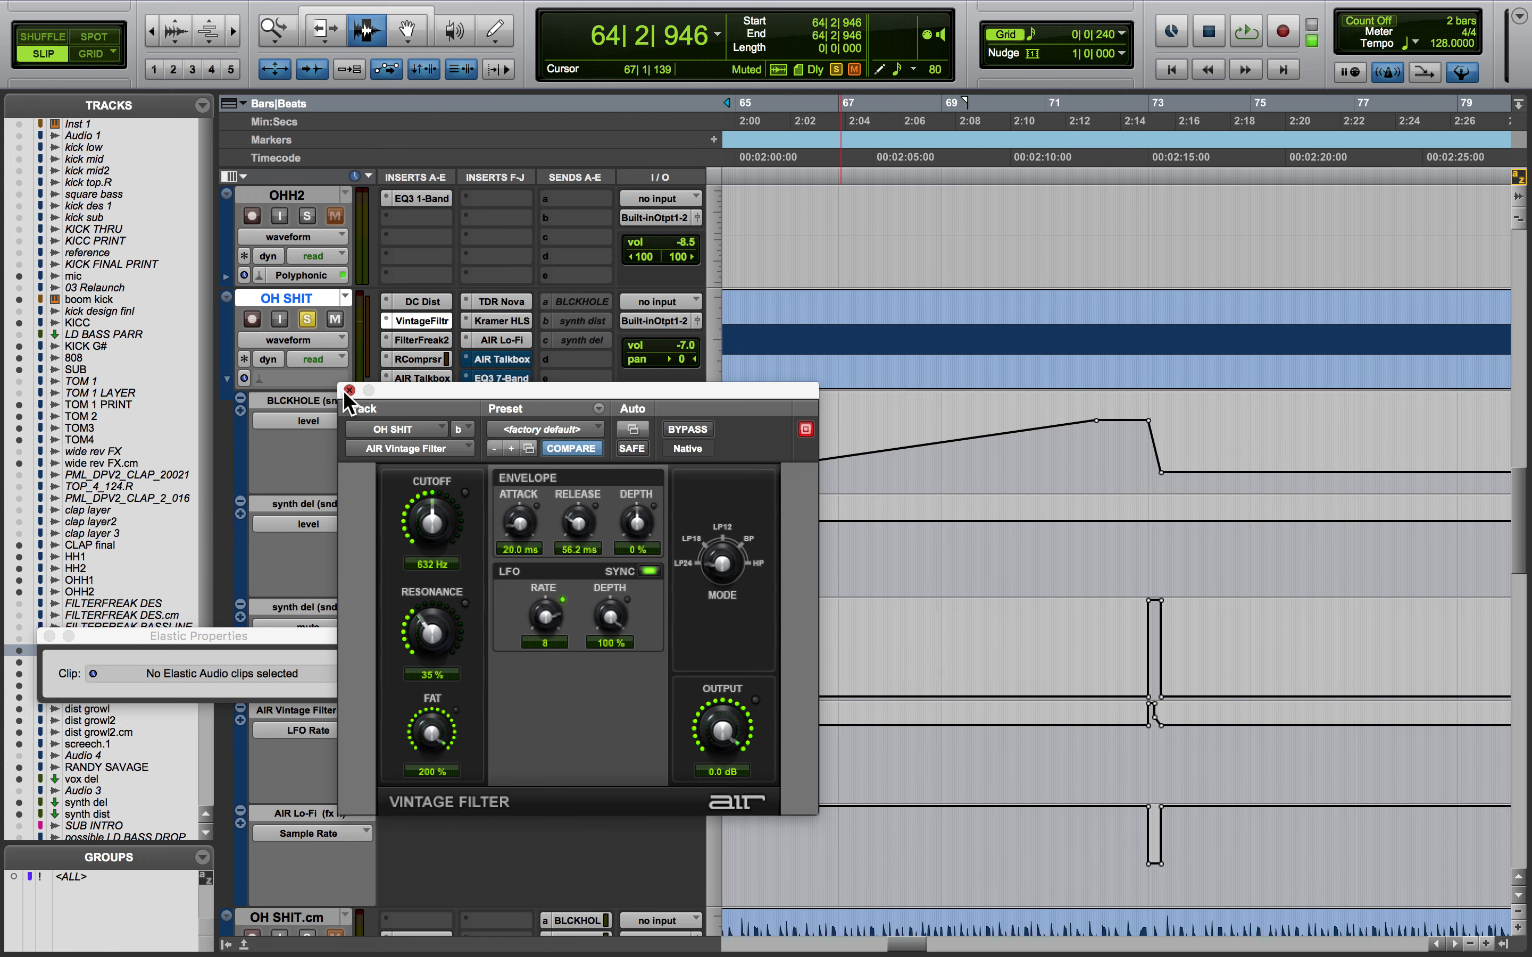
click(349, 389)
key(super+bracketleft)
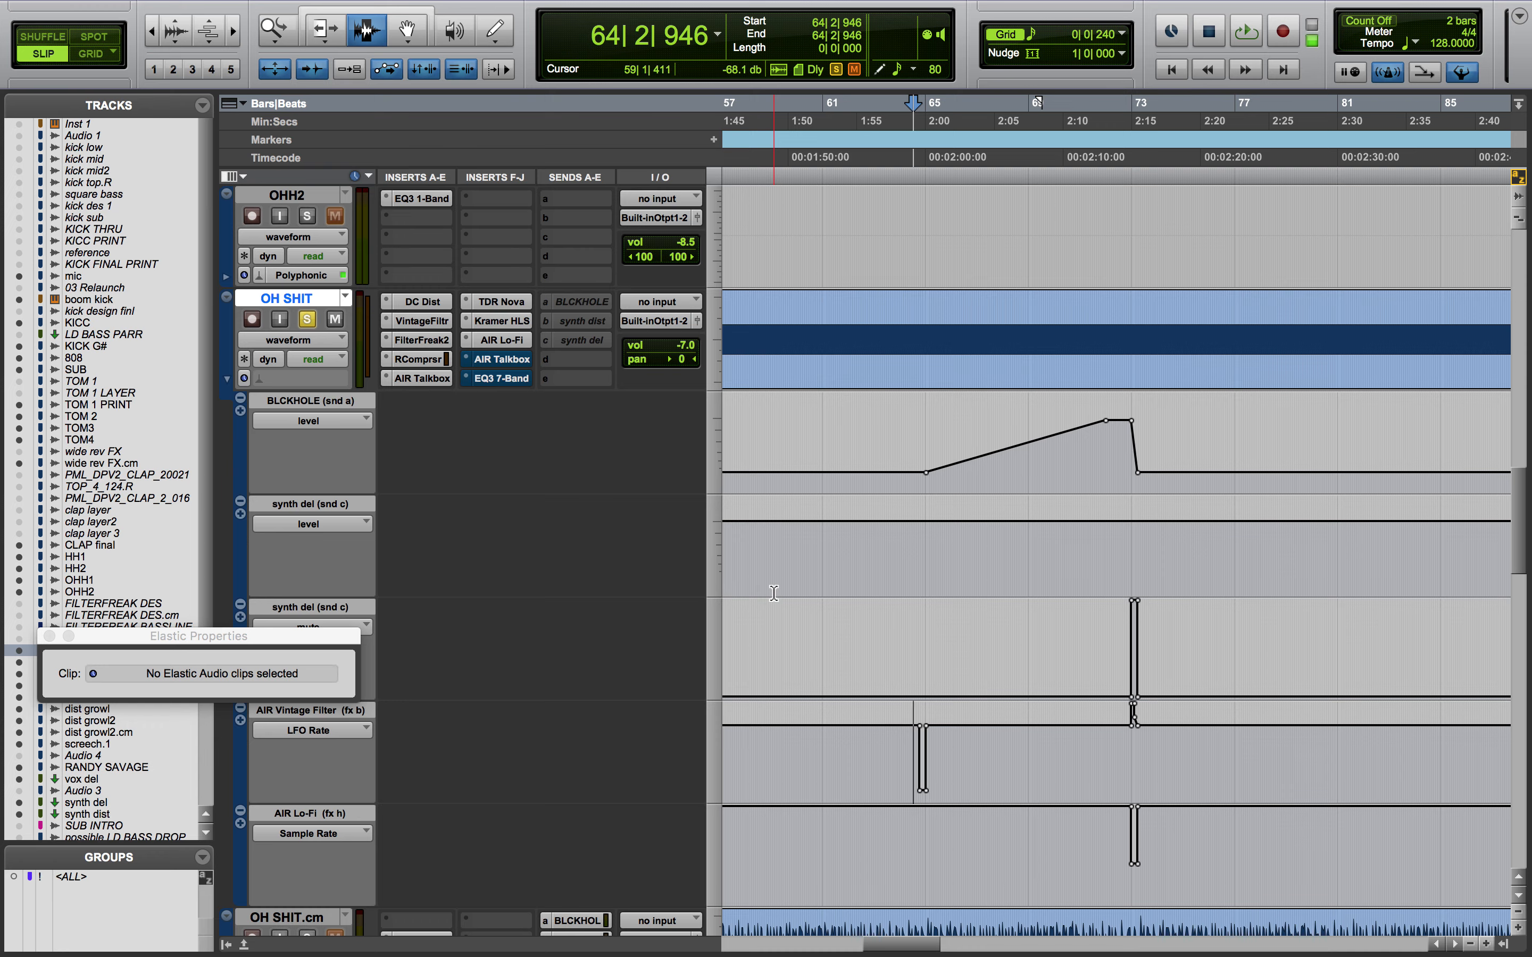
Take the second AIR Talkbox on the OH SHIT track, in insert slot i, off bypass and audition it
click(513, 365)
click(677, 429)
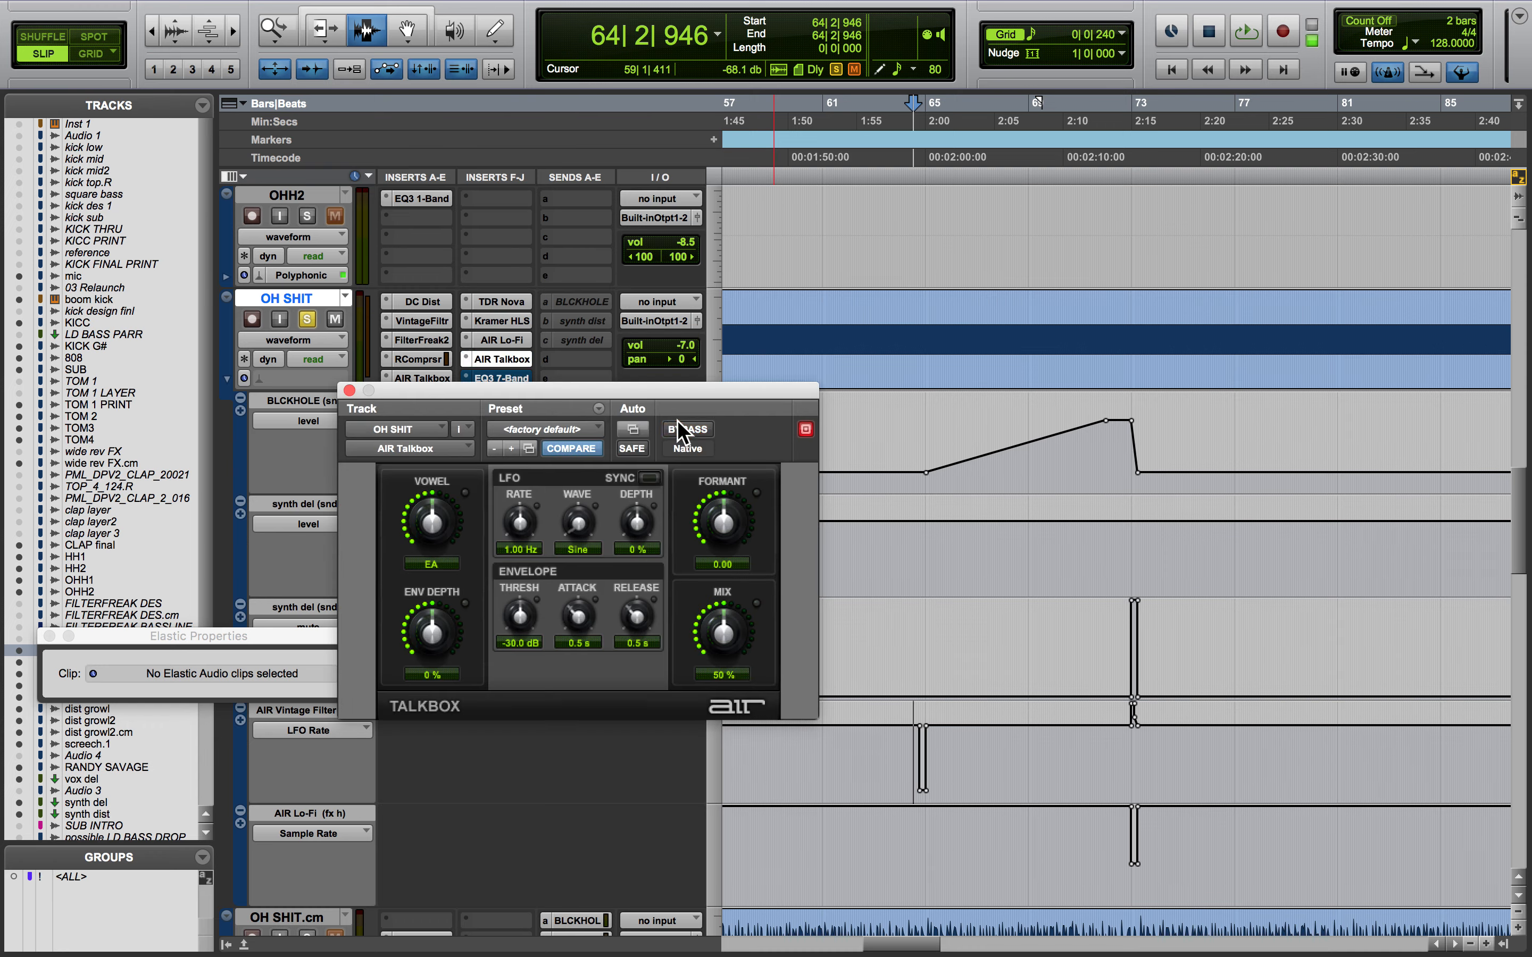
key(space)
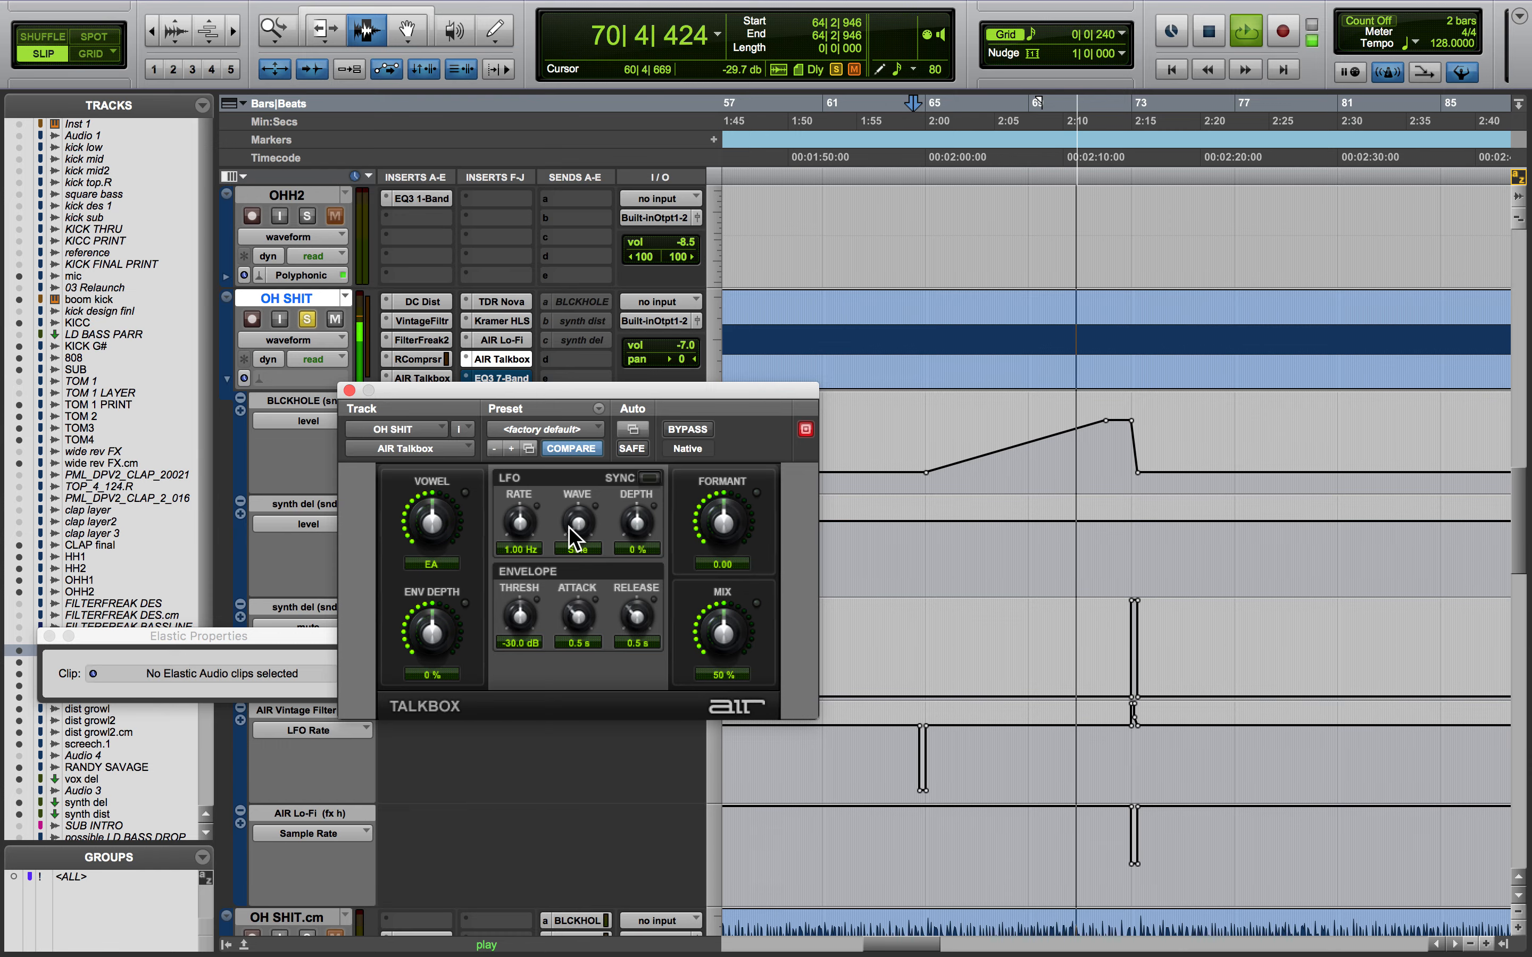
click(349, 391)
key(space)
Take the EQ3 7-Band on the OH SHIT track off bypass and close its window
click(489, 379)
click(687, 429)
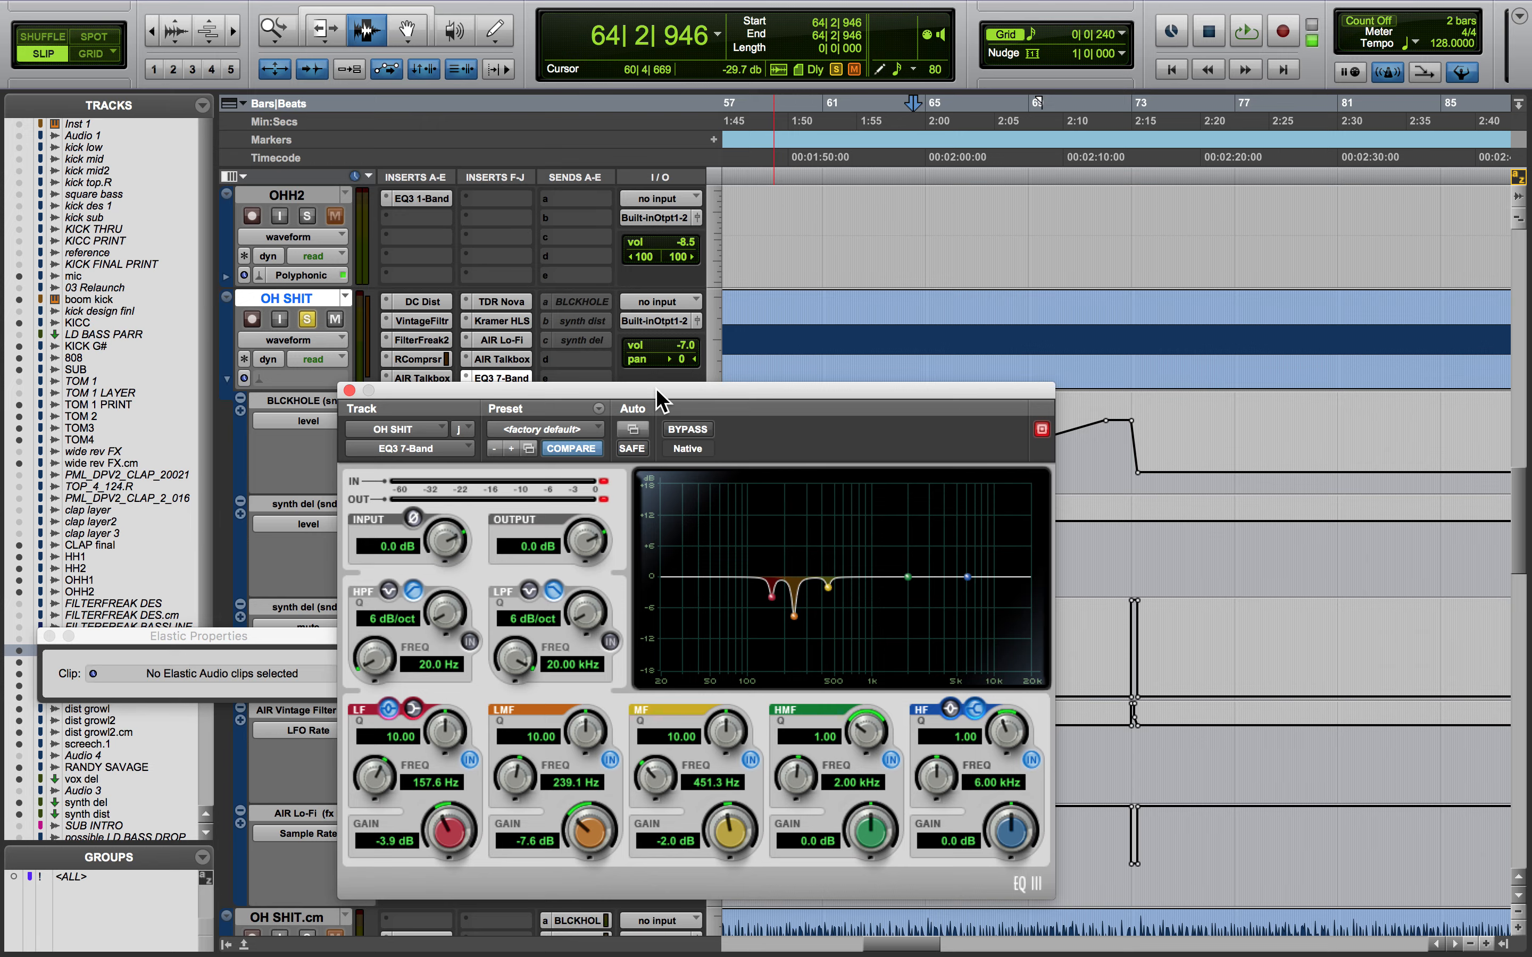
click(349, 391)
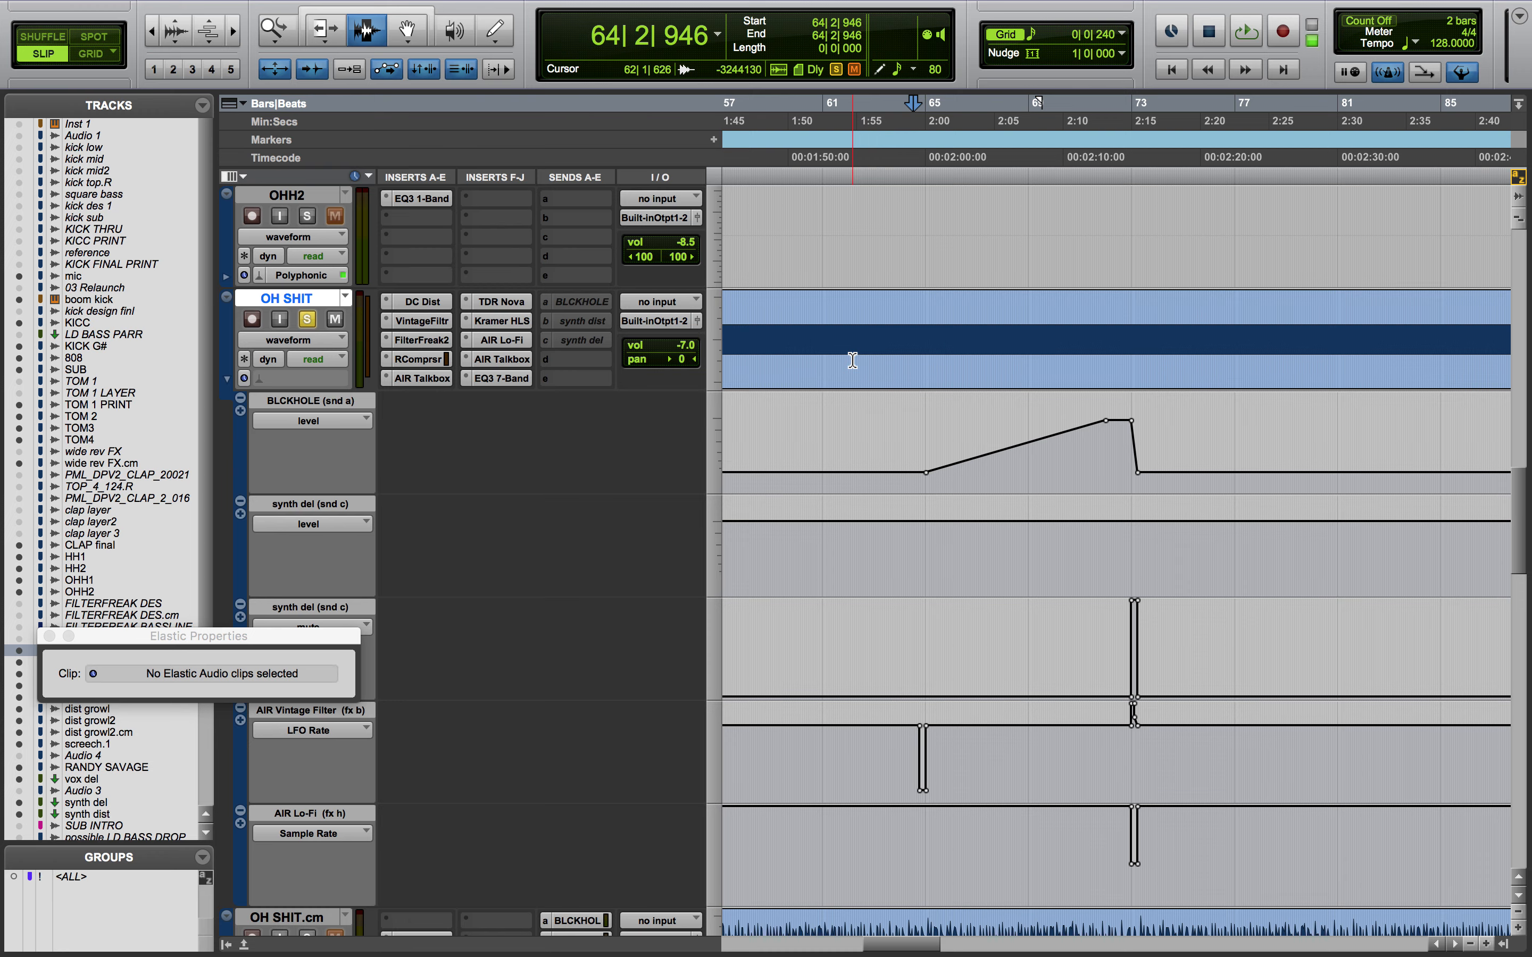
Review the settings of the Vintage Filter and the first AIR Talkbox on the OH SHIT track
click(429, 303)
click(419, 314)
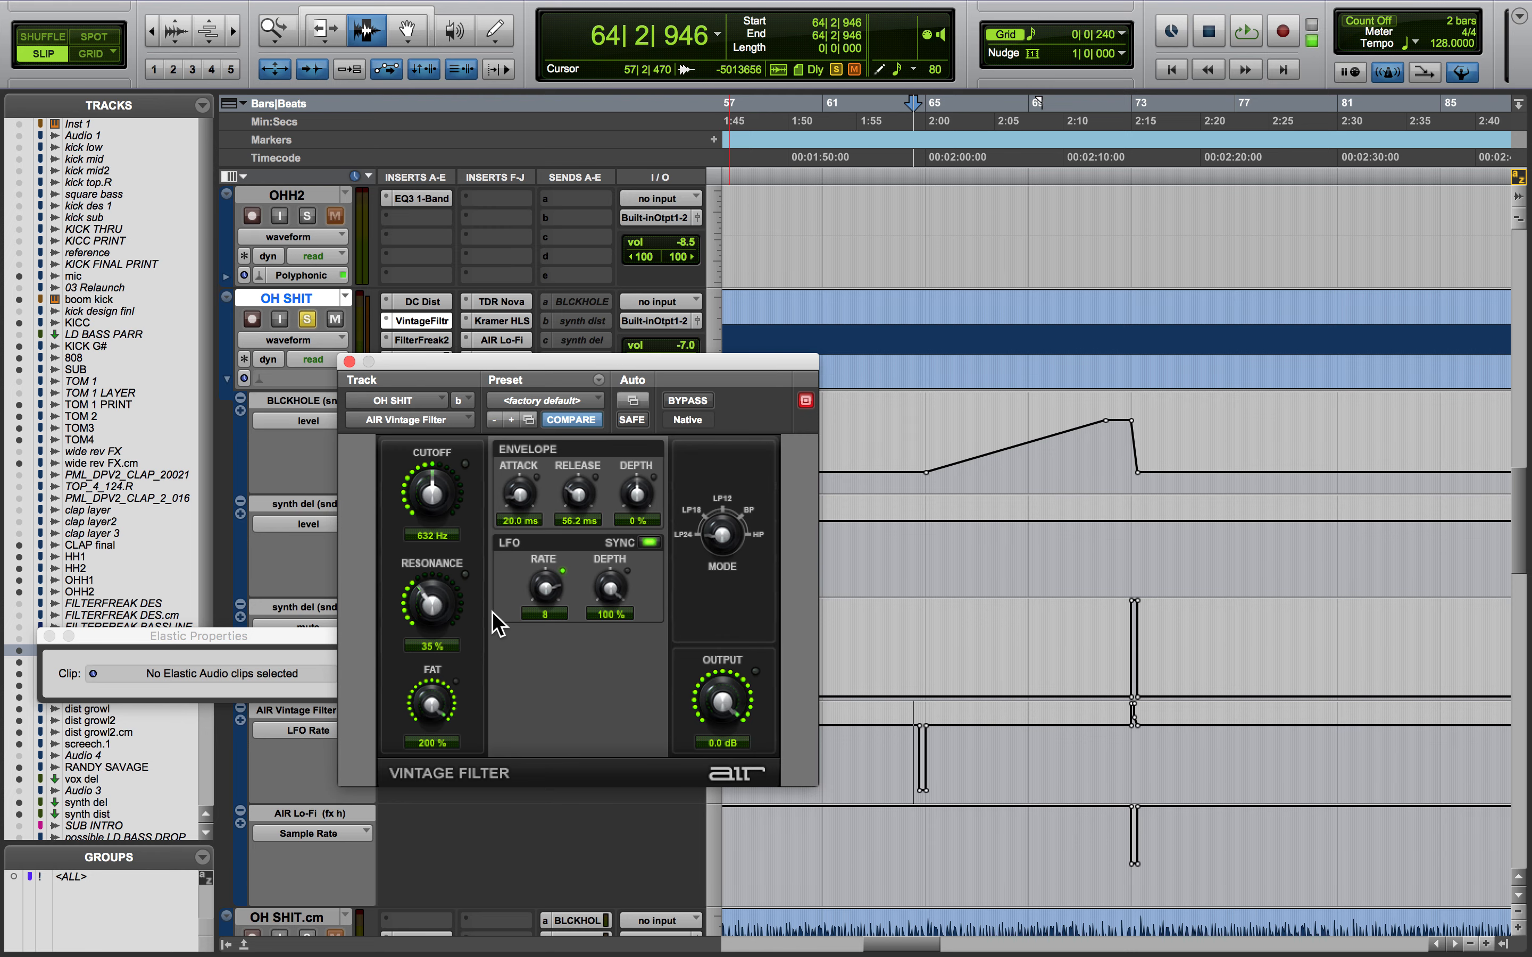
click(426, 340)
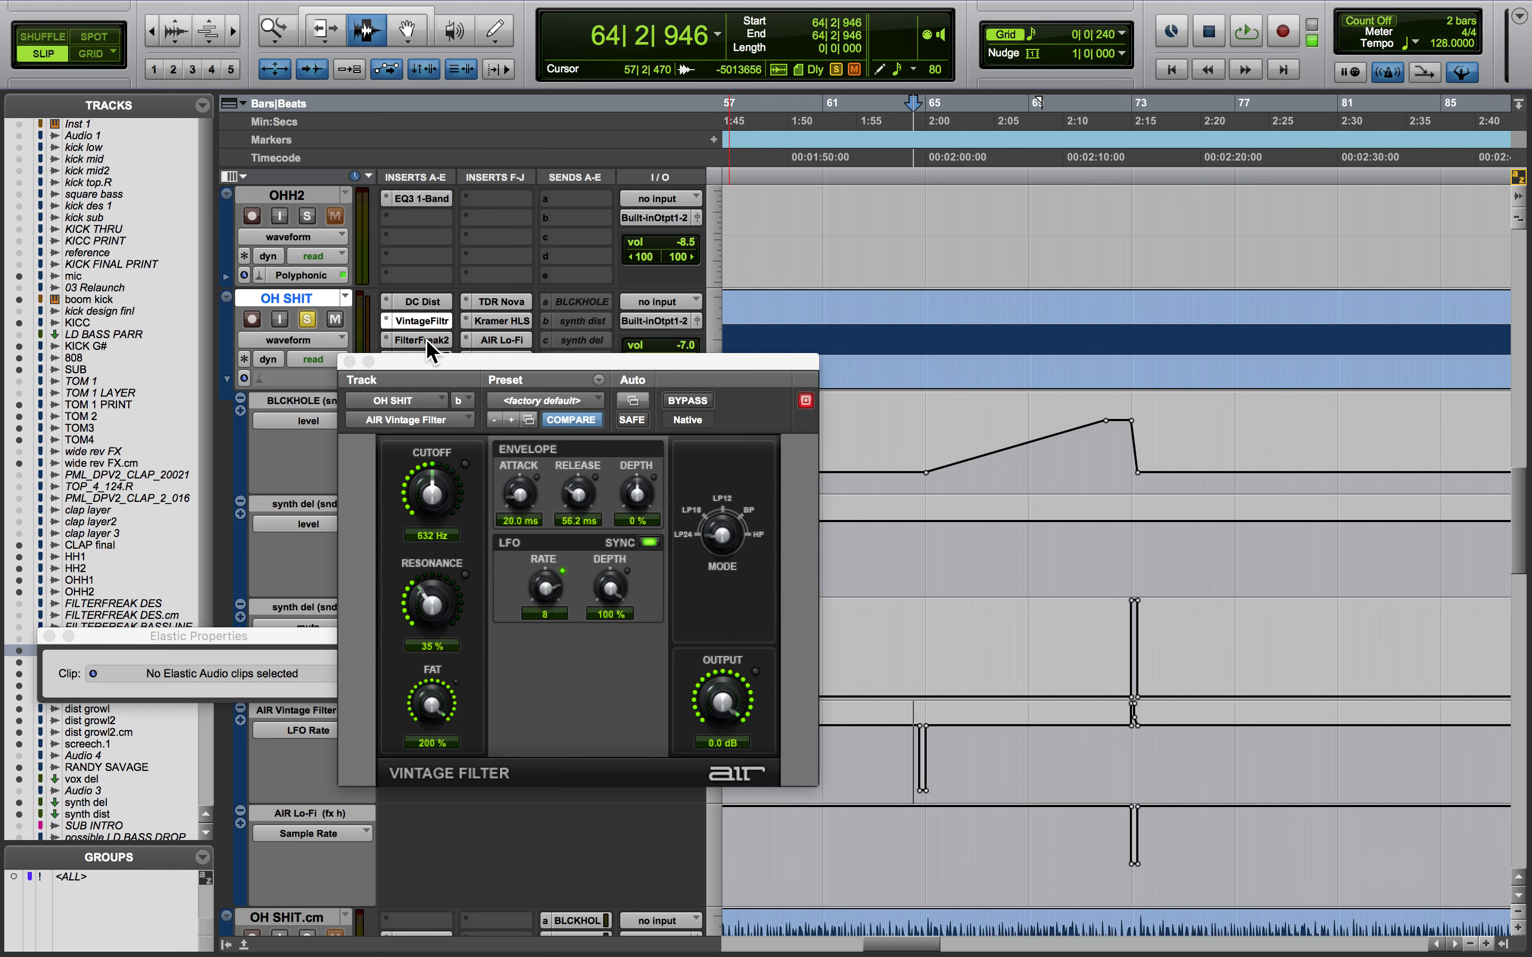
click(349, 361)
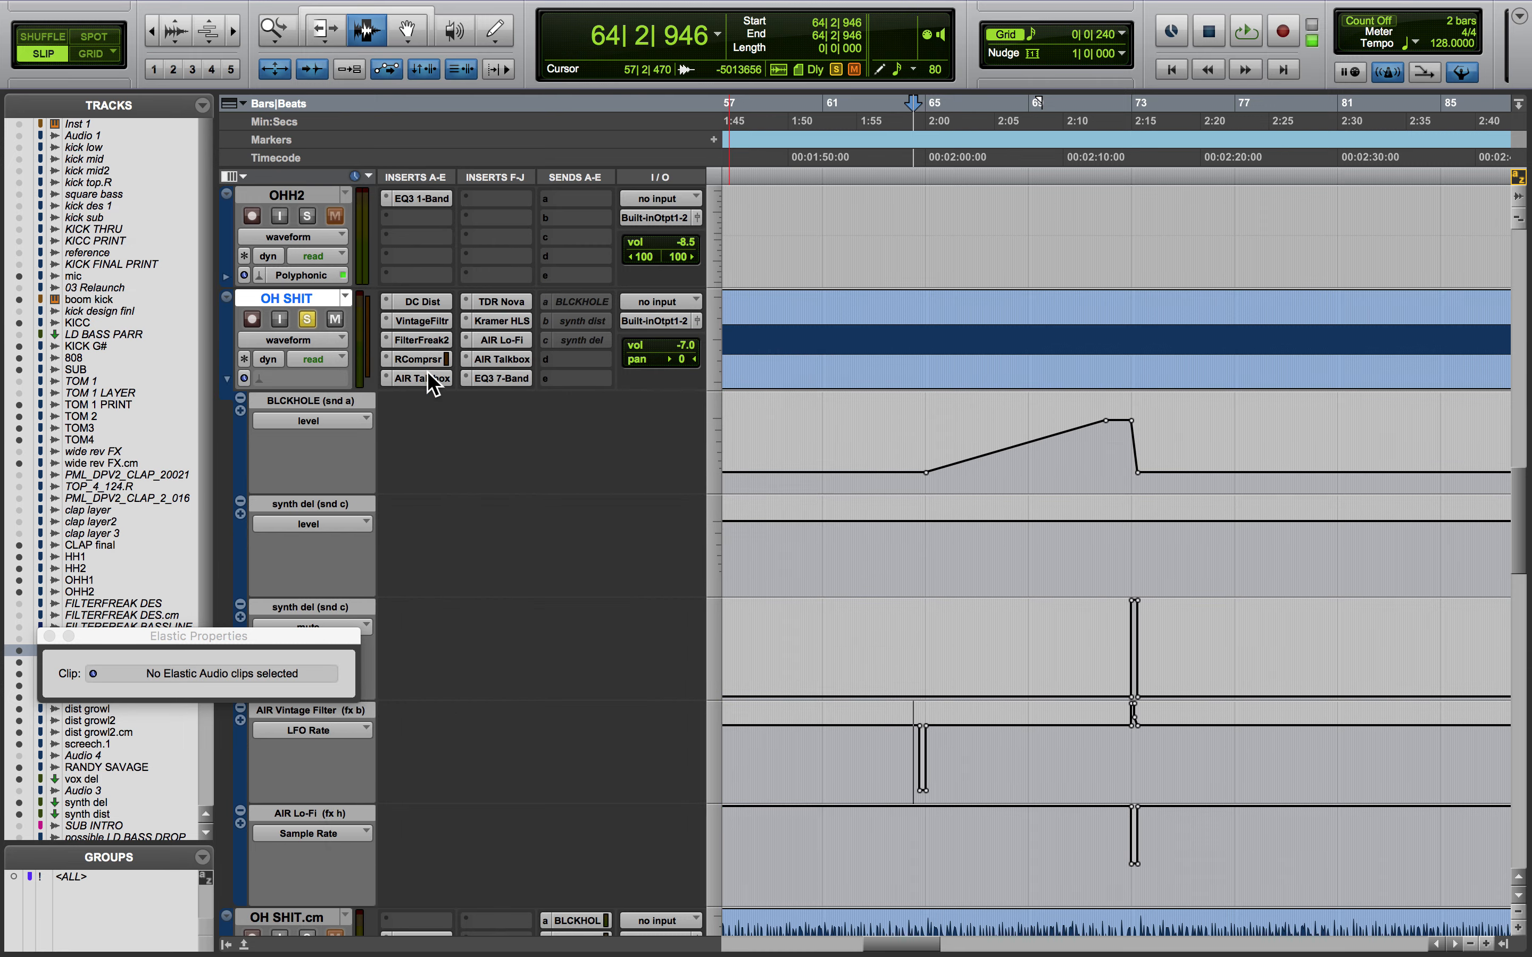
click(425, 378)
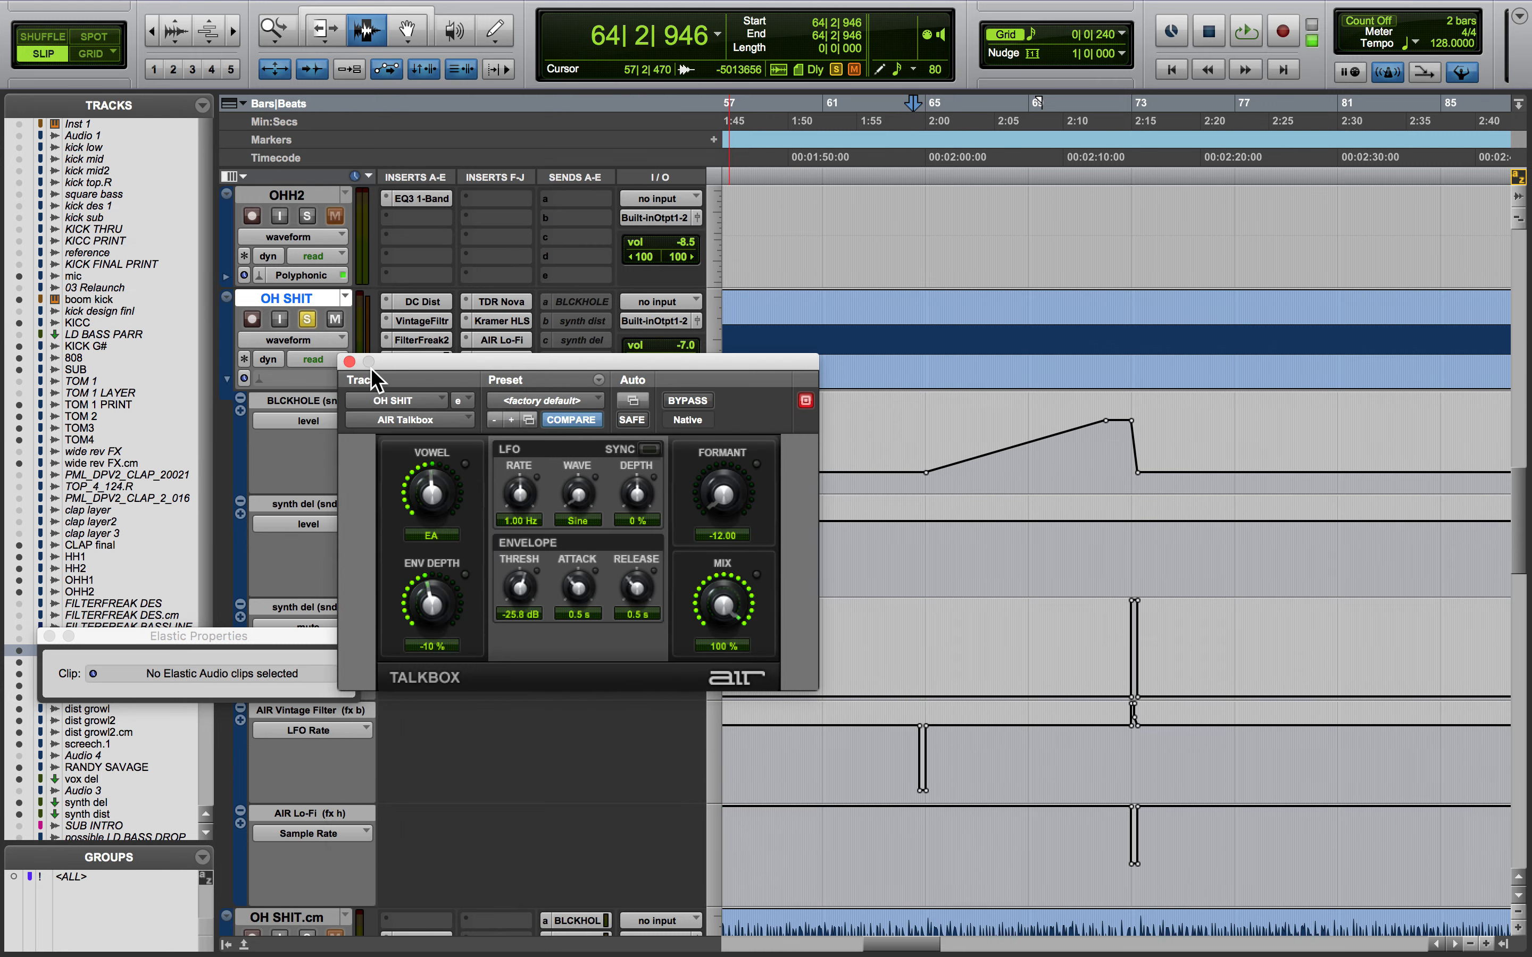
click(349, 361)
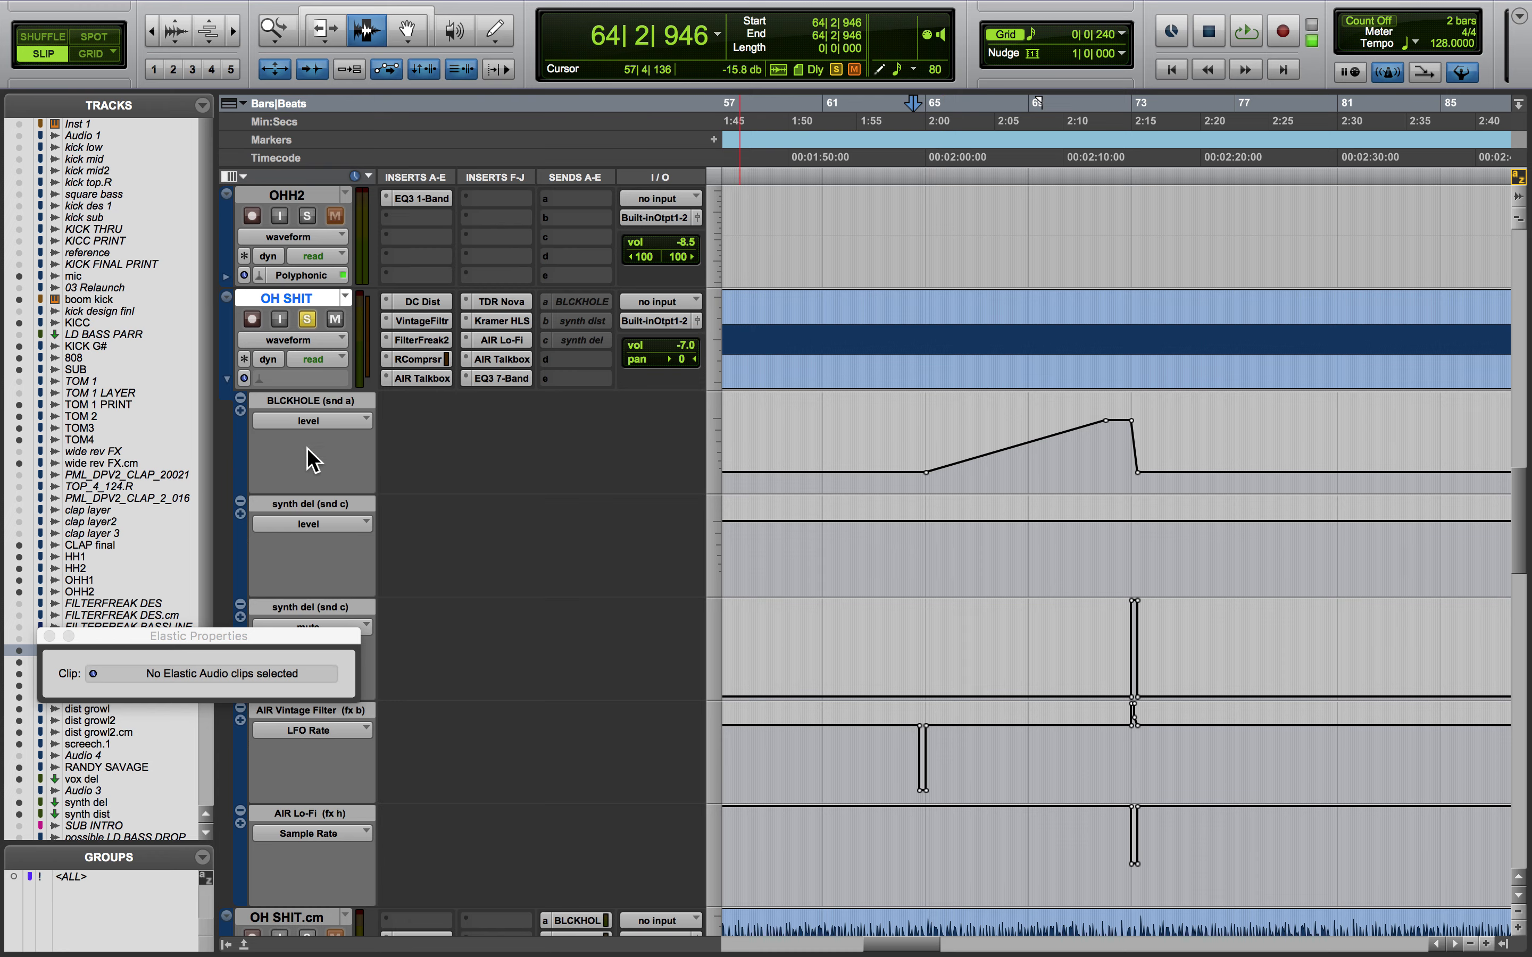
Turn off solo on the original OH SHIT track and make the track inactive
drag(95, 638, 366, 400)
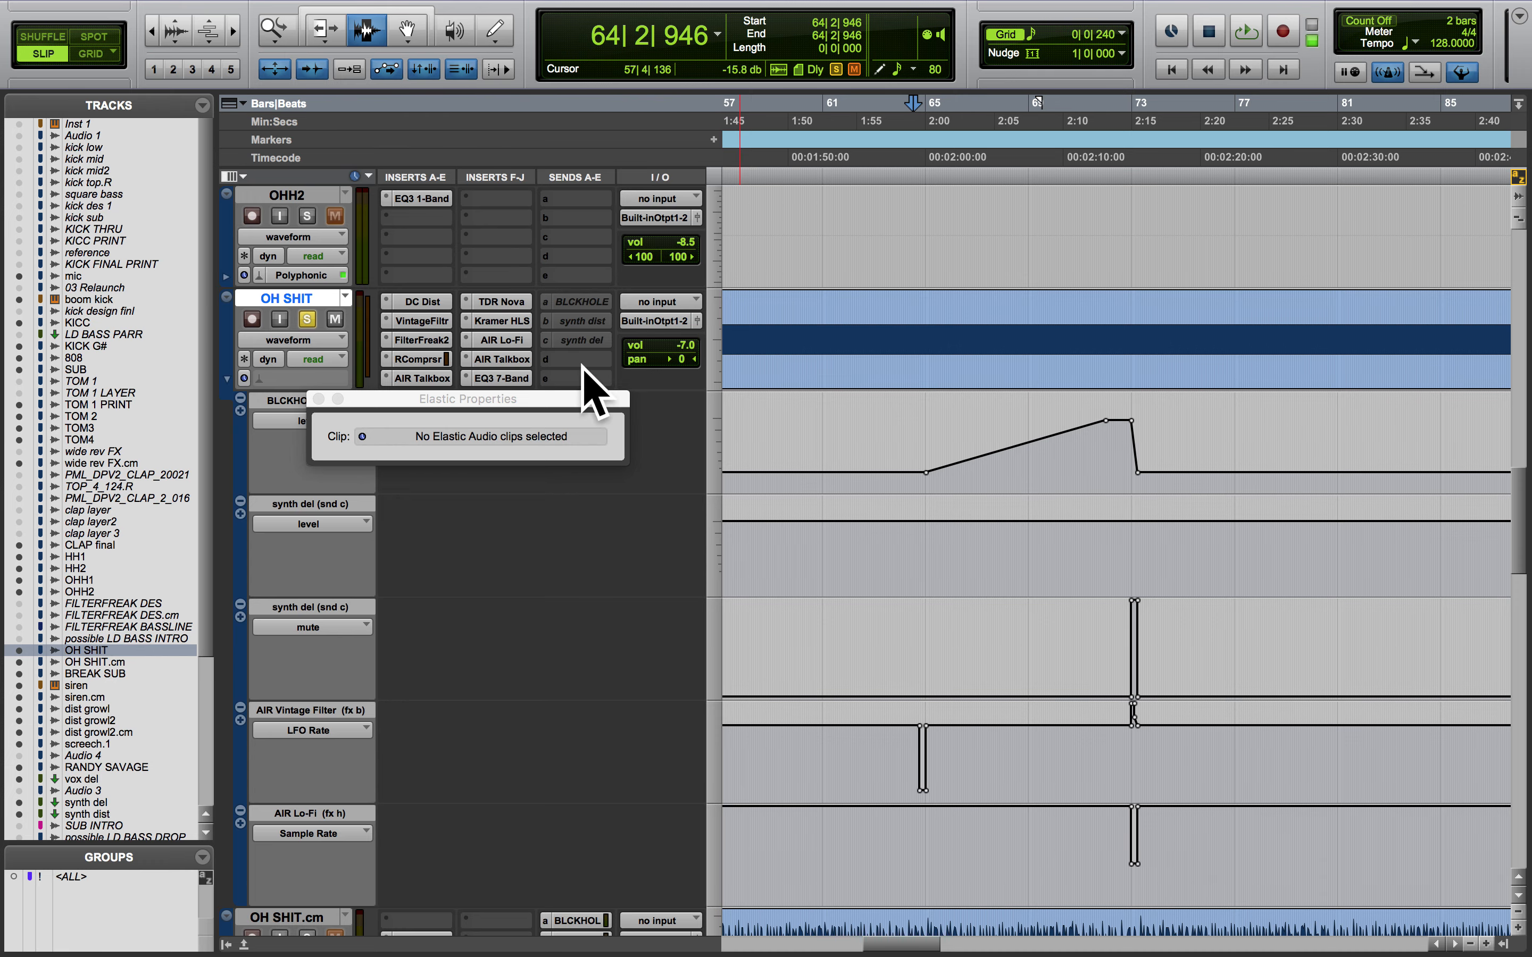
scroll(802, 456, up, 4)
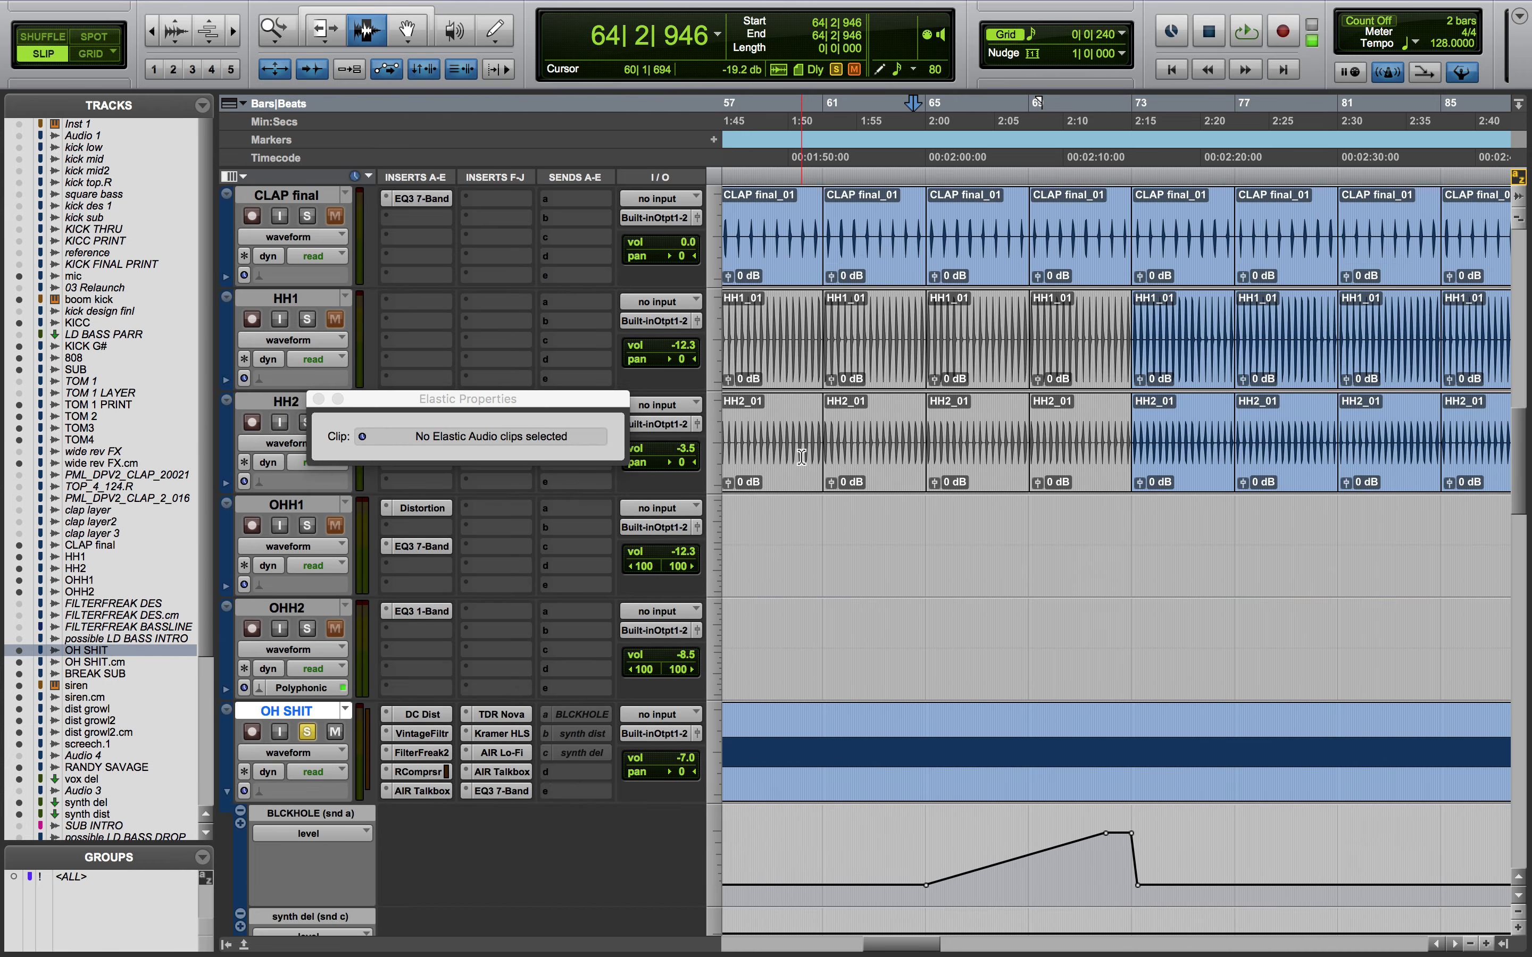
scroll(813, 686, down, 1)
scroll(813, 685, down, 4)
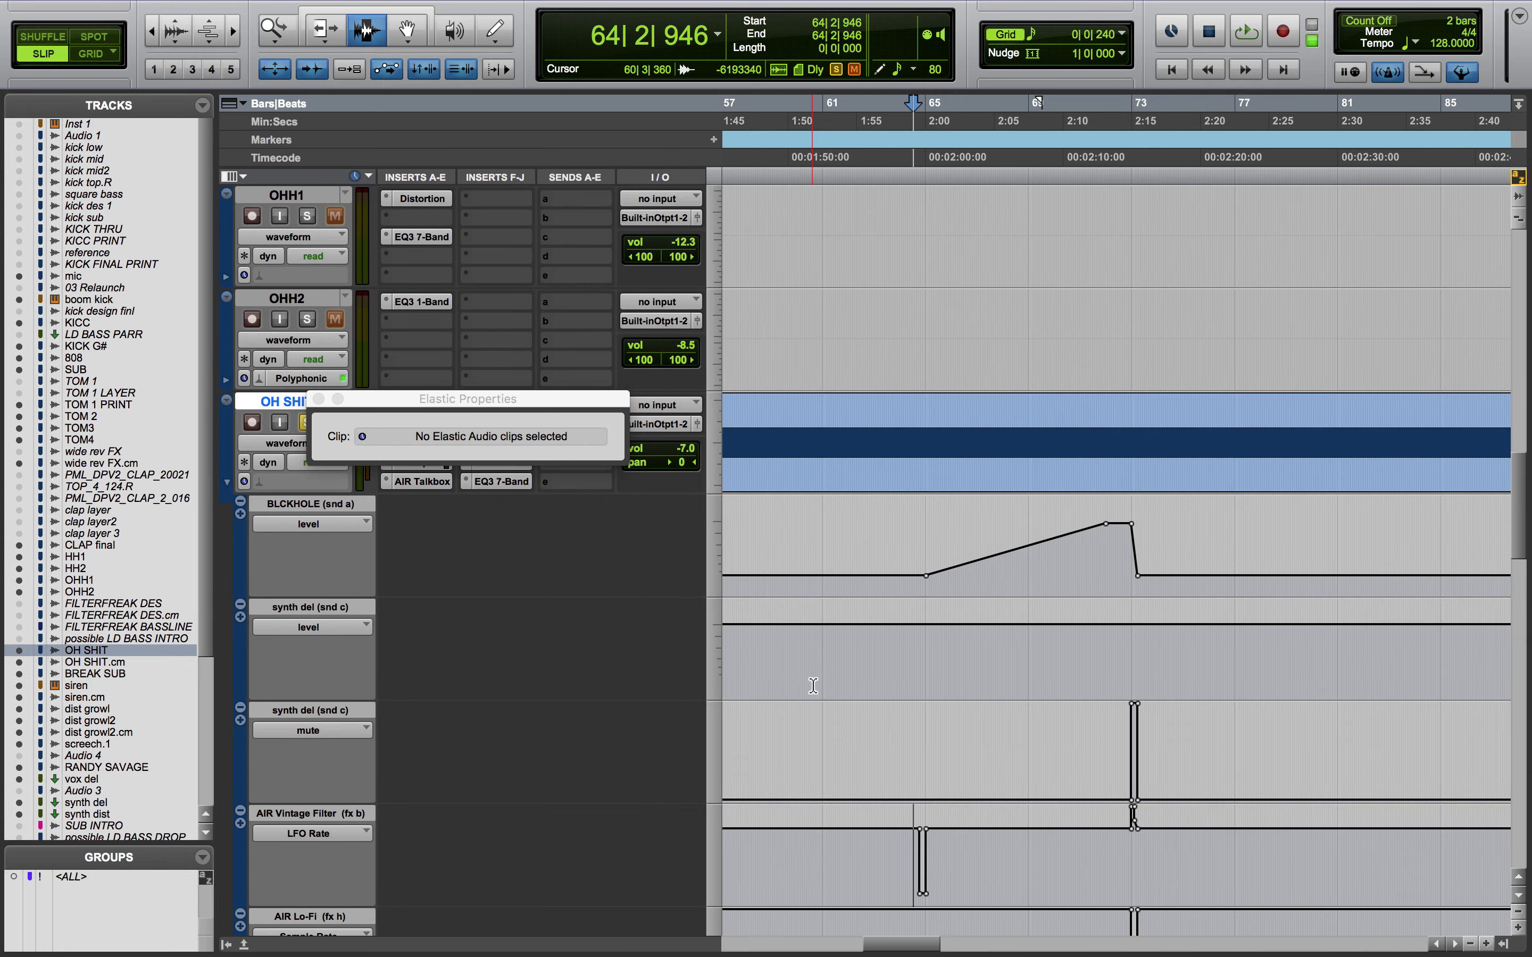
scroll(813, 685, down, 3)
scroll(813, 686, up, 3)
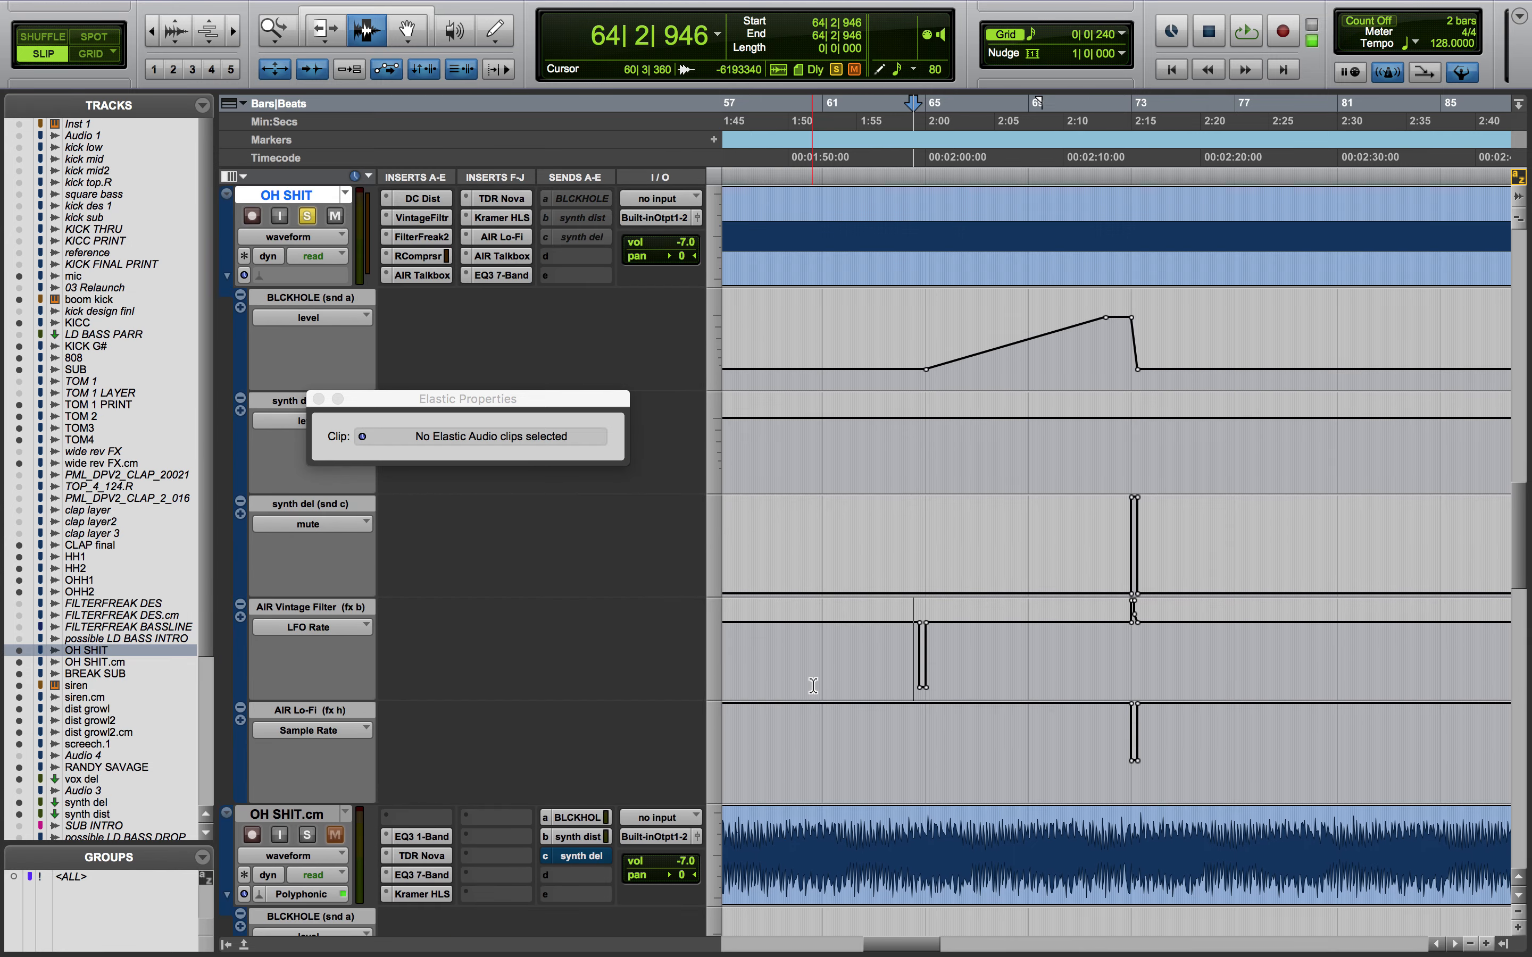
right_click(310, 196)
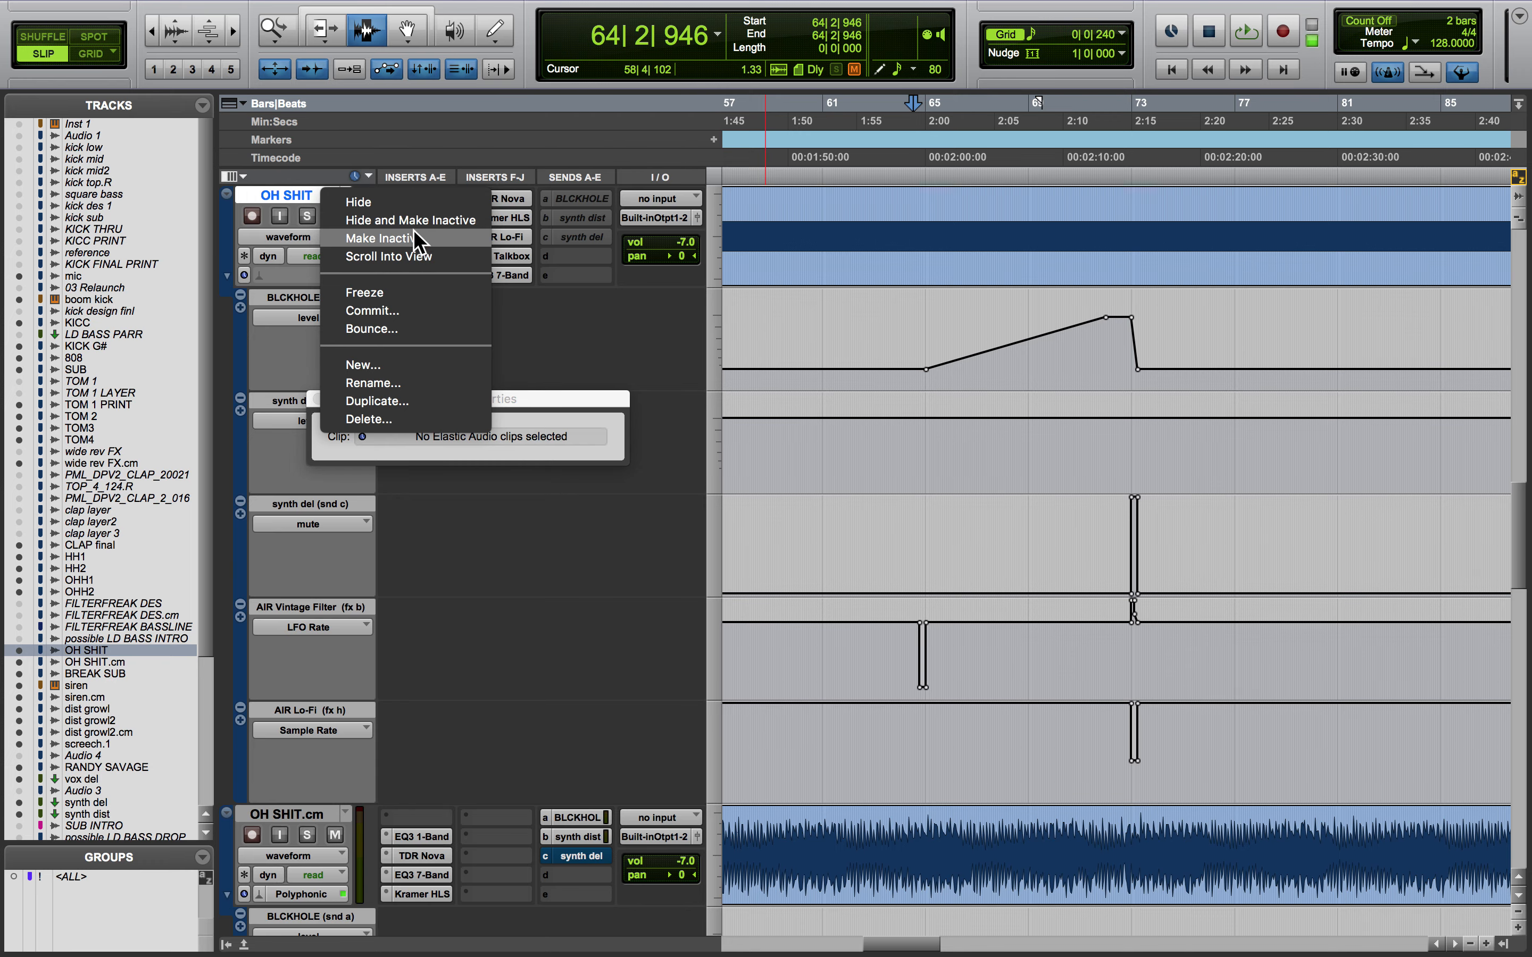
click(405, 255)
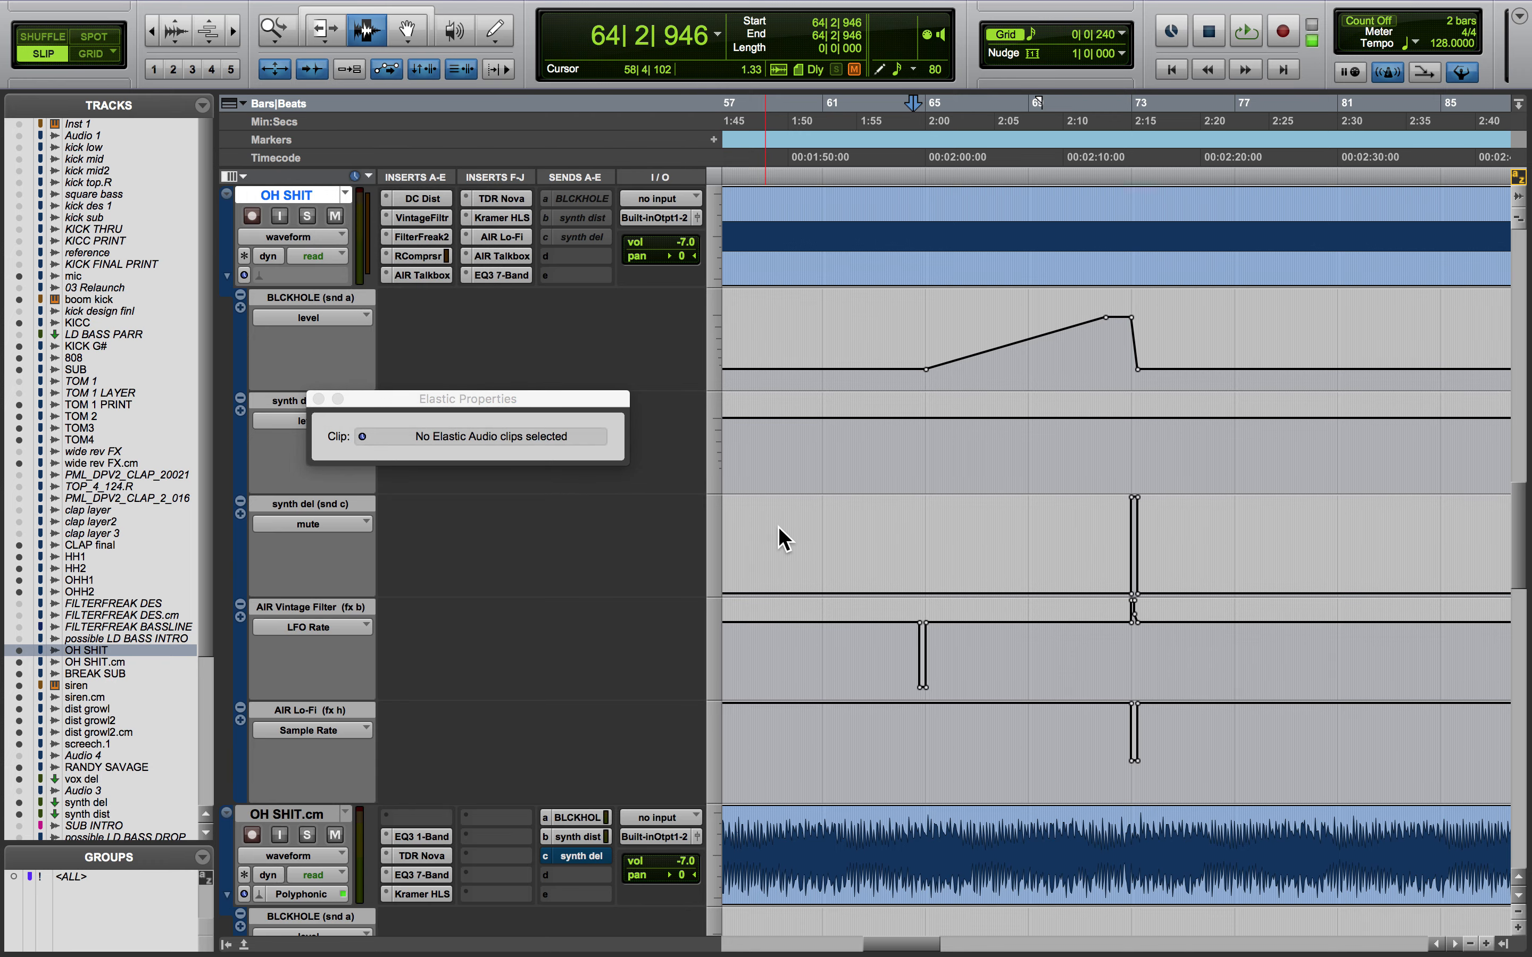
Solo the OH SHIT.cm track and move the Elastic Properties window clear of the track controls
scroll(782, 535, down, 2)
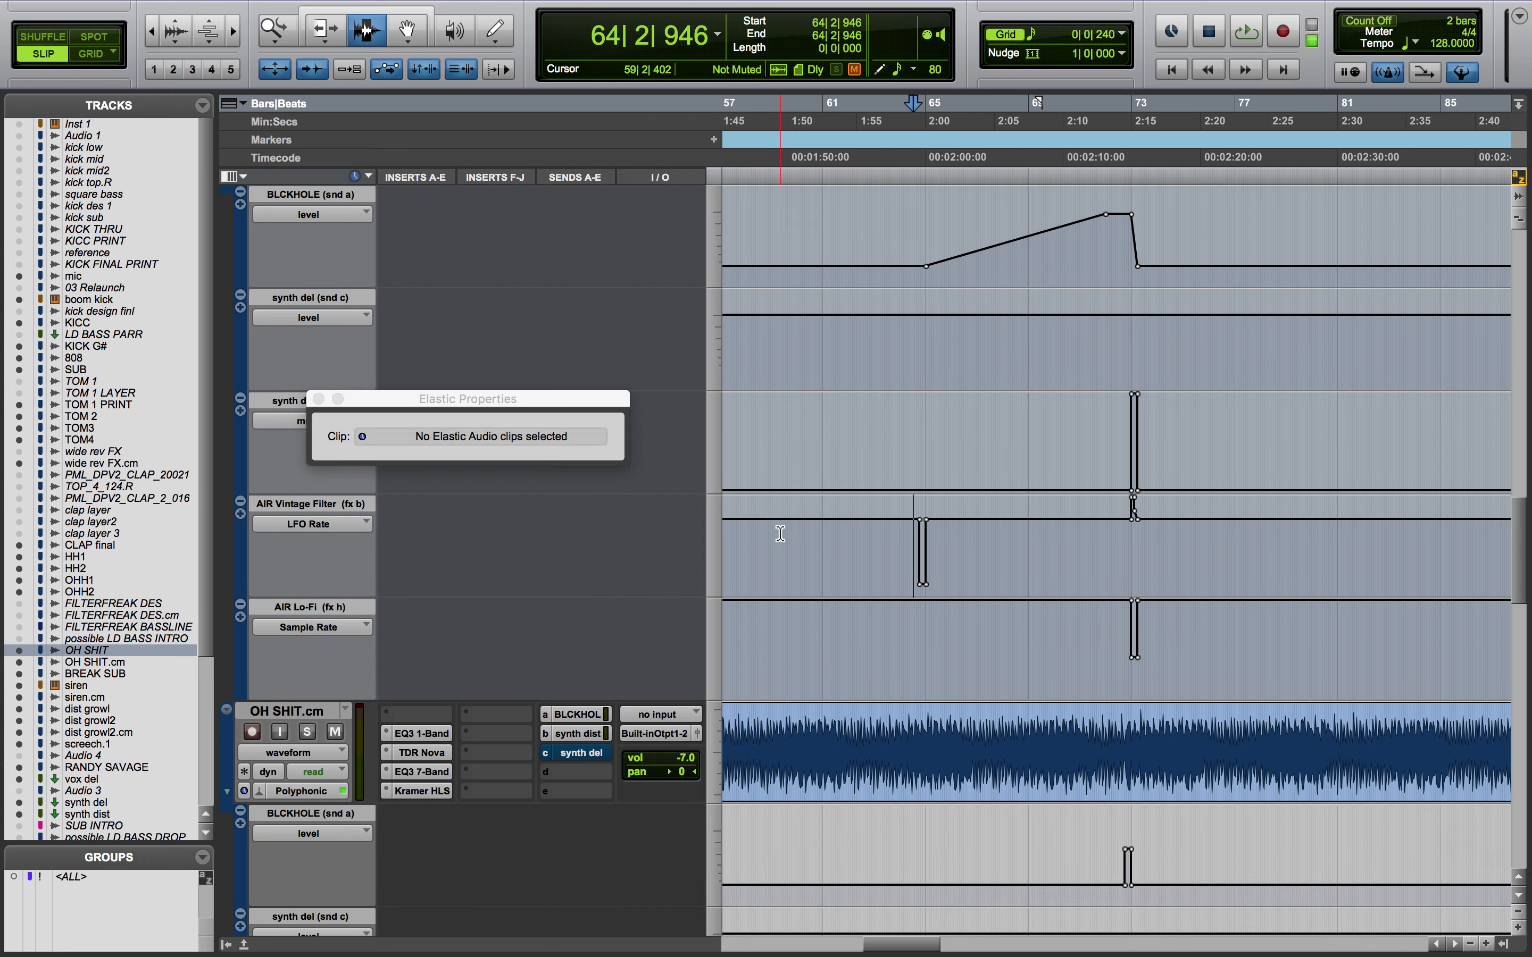
click(310, 711)
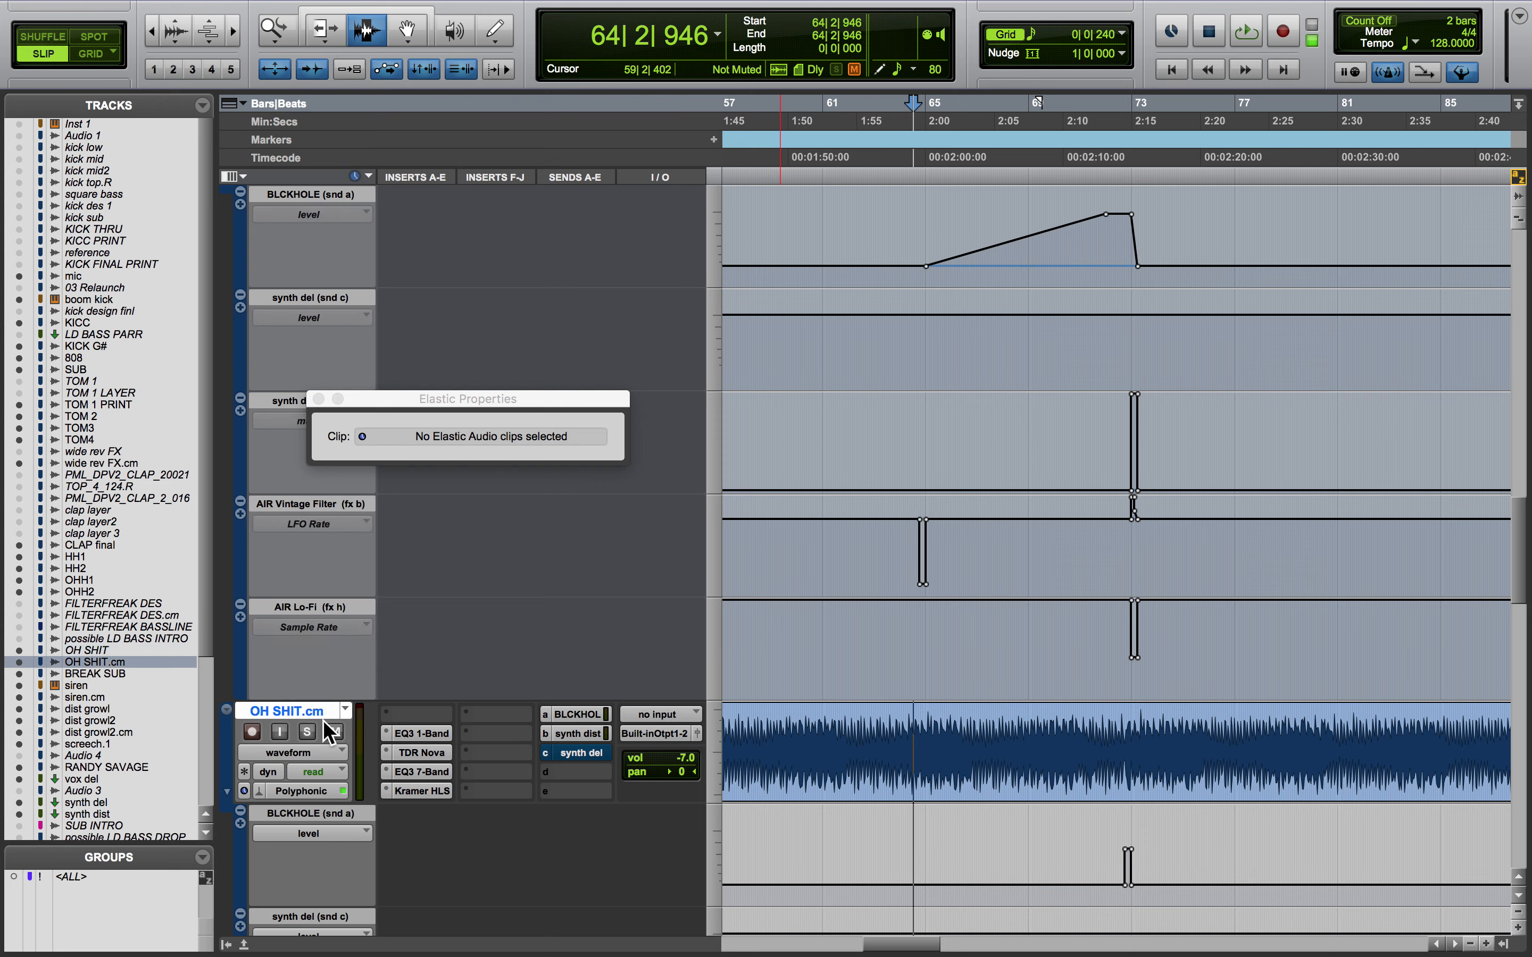
click(308, 733)
double_click(906, 782)
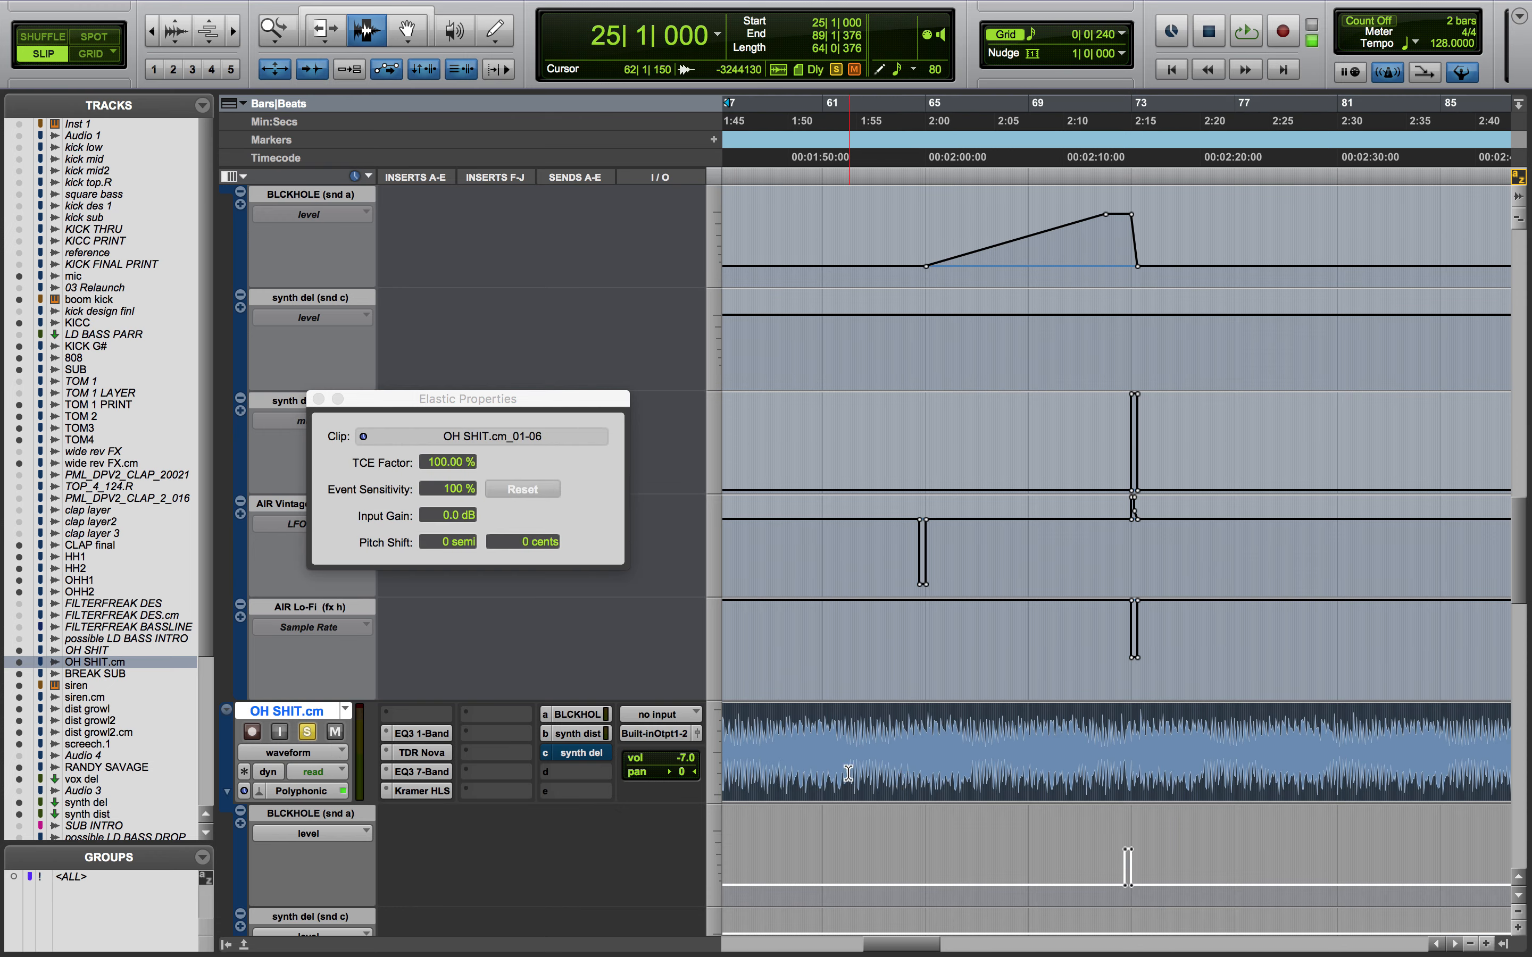
drag(366, 410, 33, 879)
scroll(399, 757, down, 6)
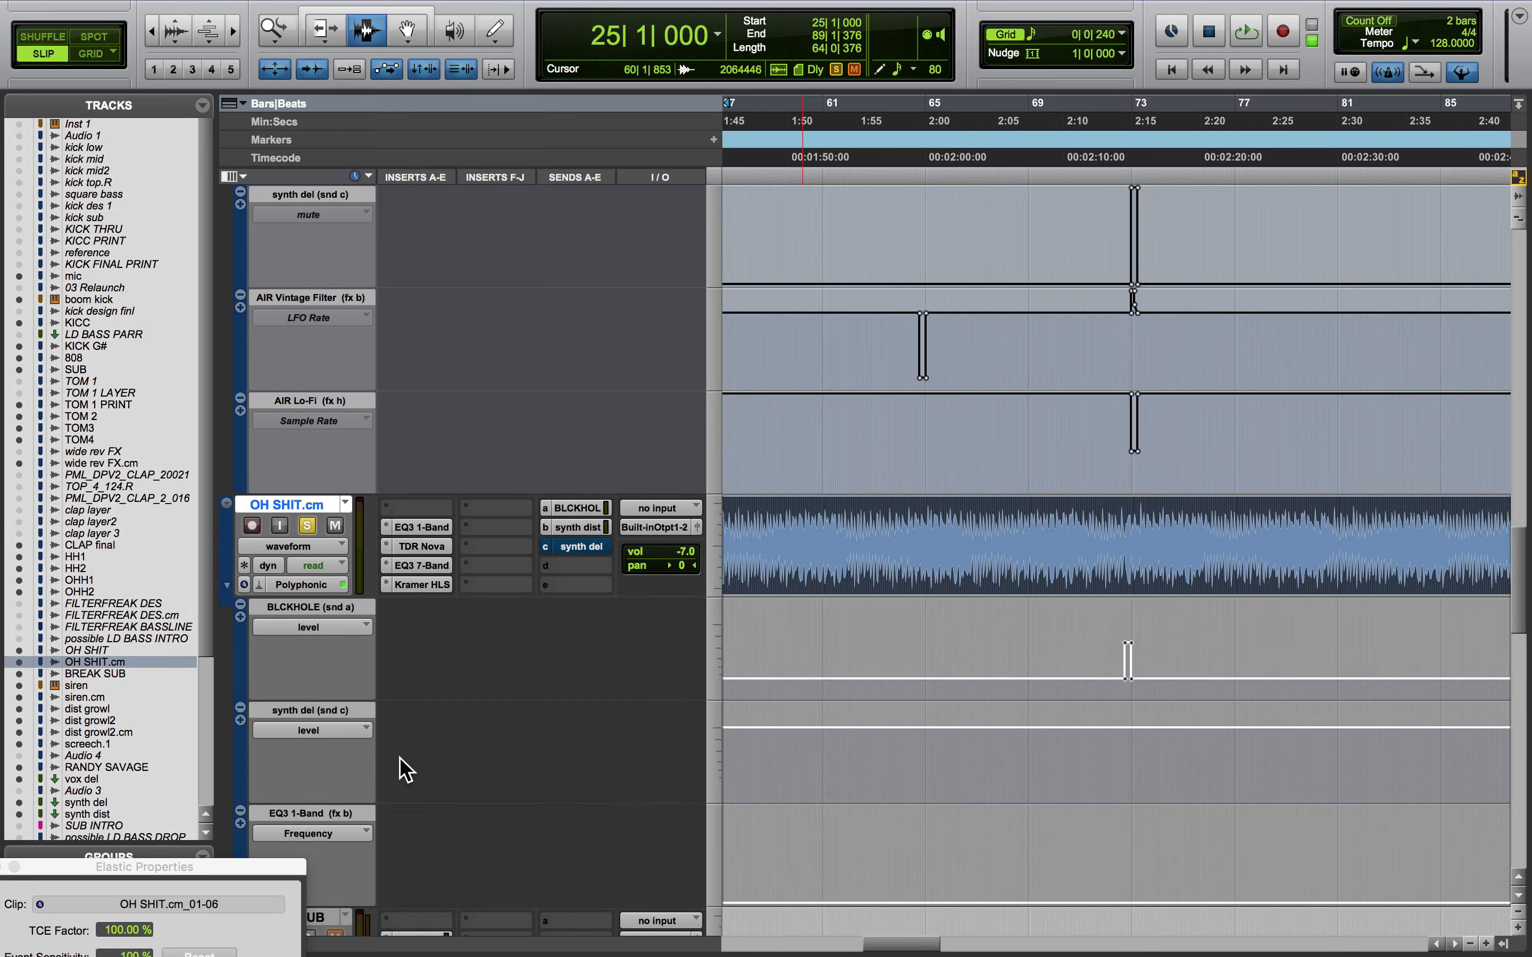
Play OH SHIT.cm from bar 25 with its EQ3 1-Band open to examine the high-pass frequency automation
key(Return)
scroll(946, 519, up, 3)
key(super+bracketleft)
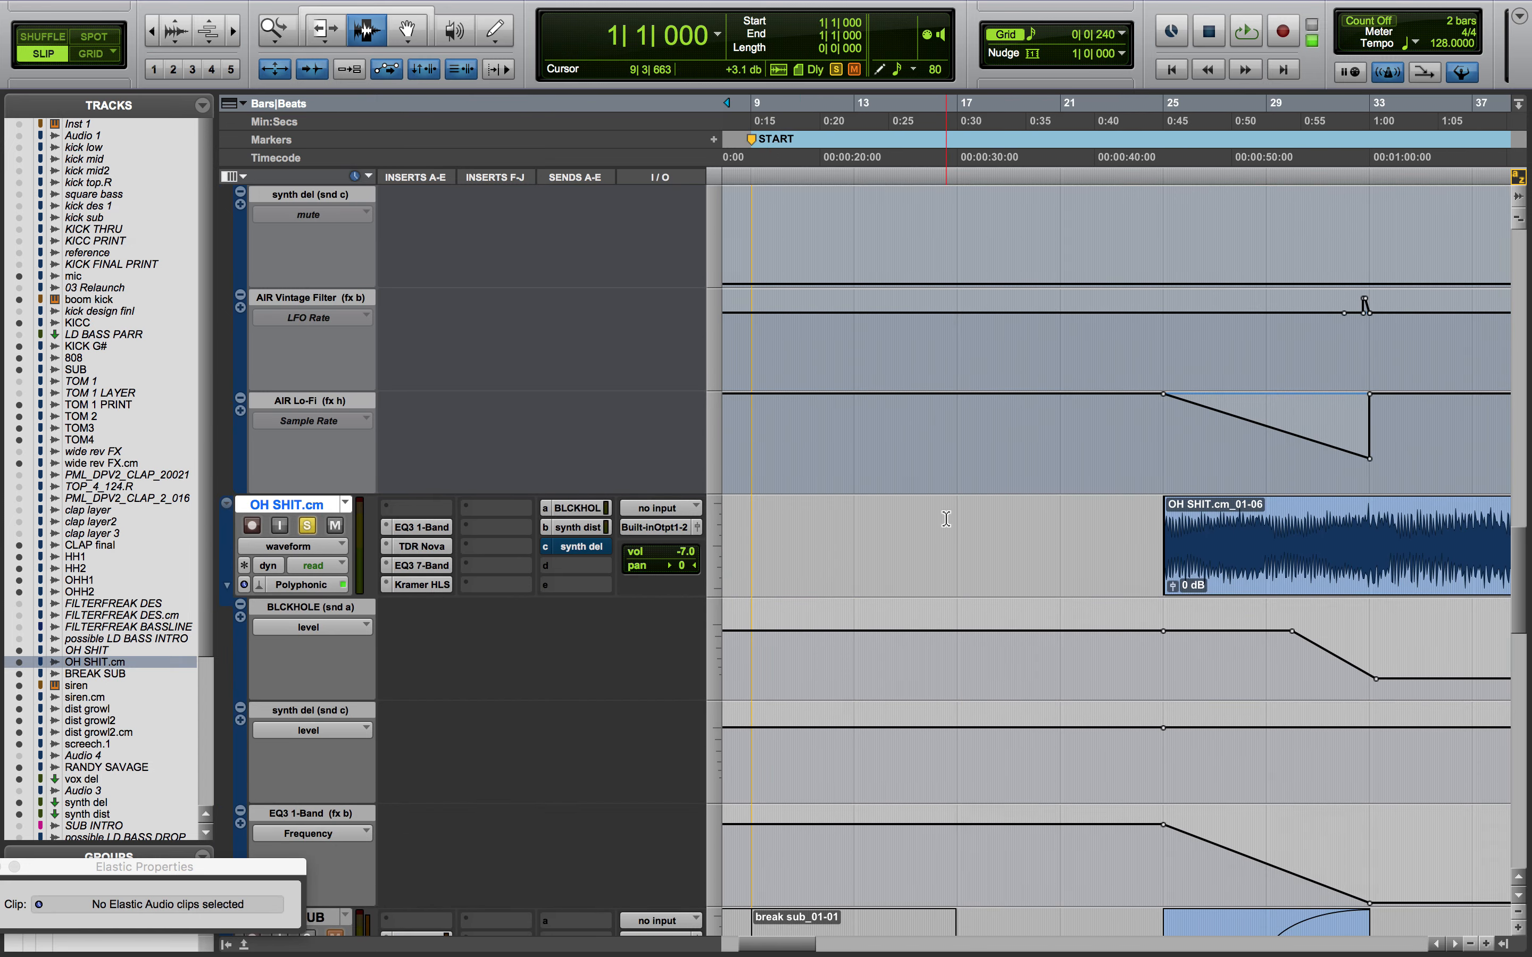
click(419, 526)
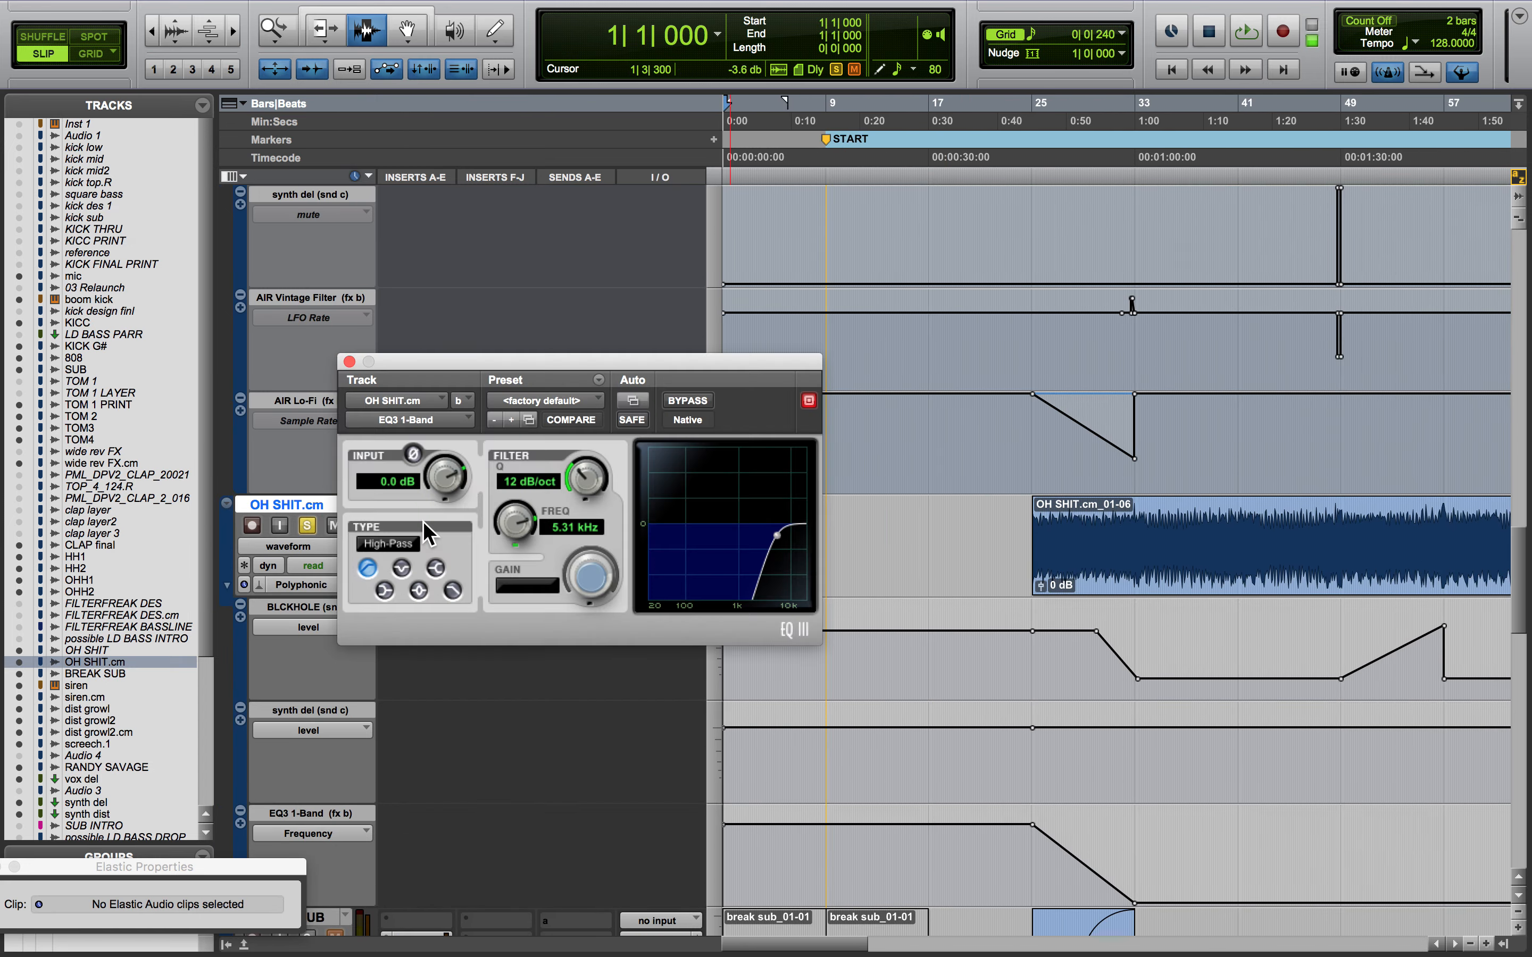
click(1033, 855)
key(space)
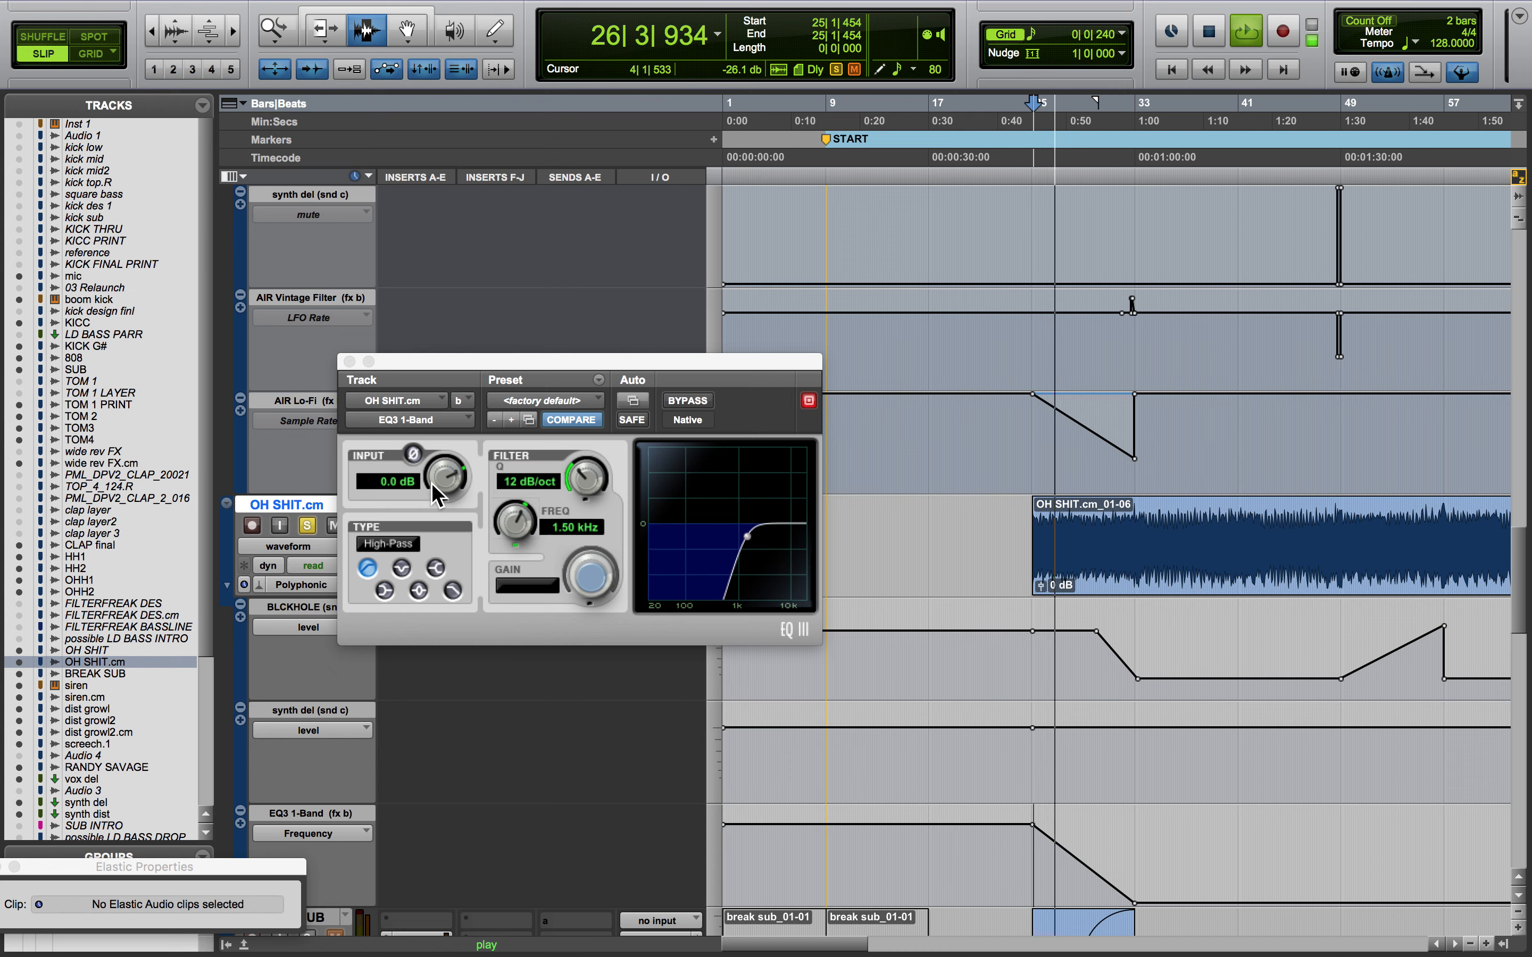
key(space)
click(349, 362)
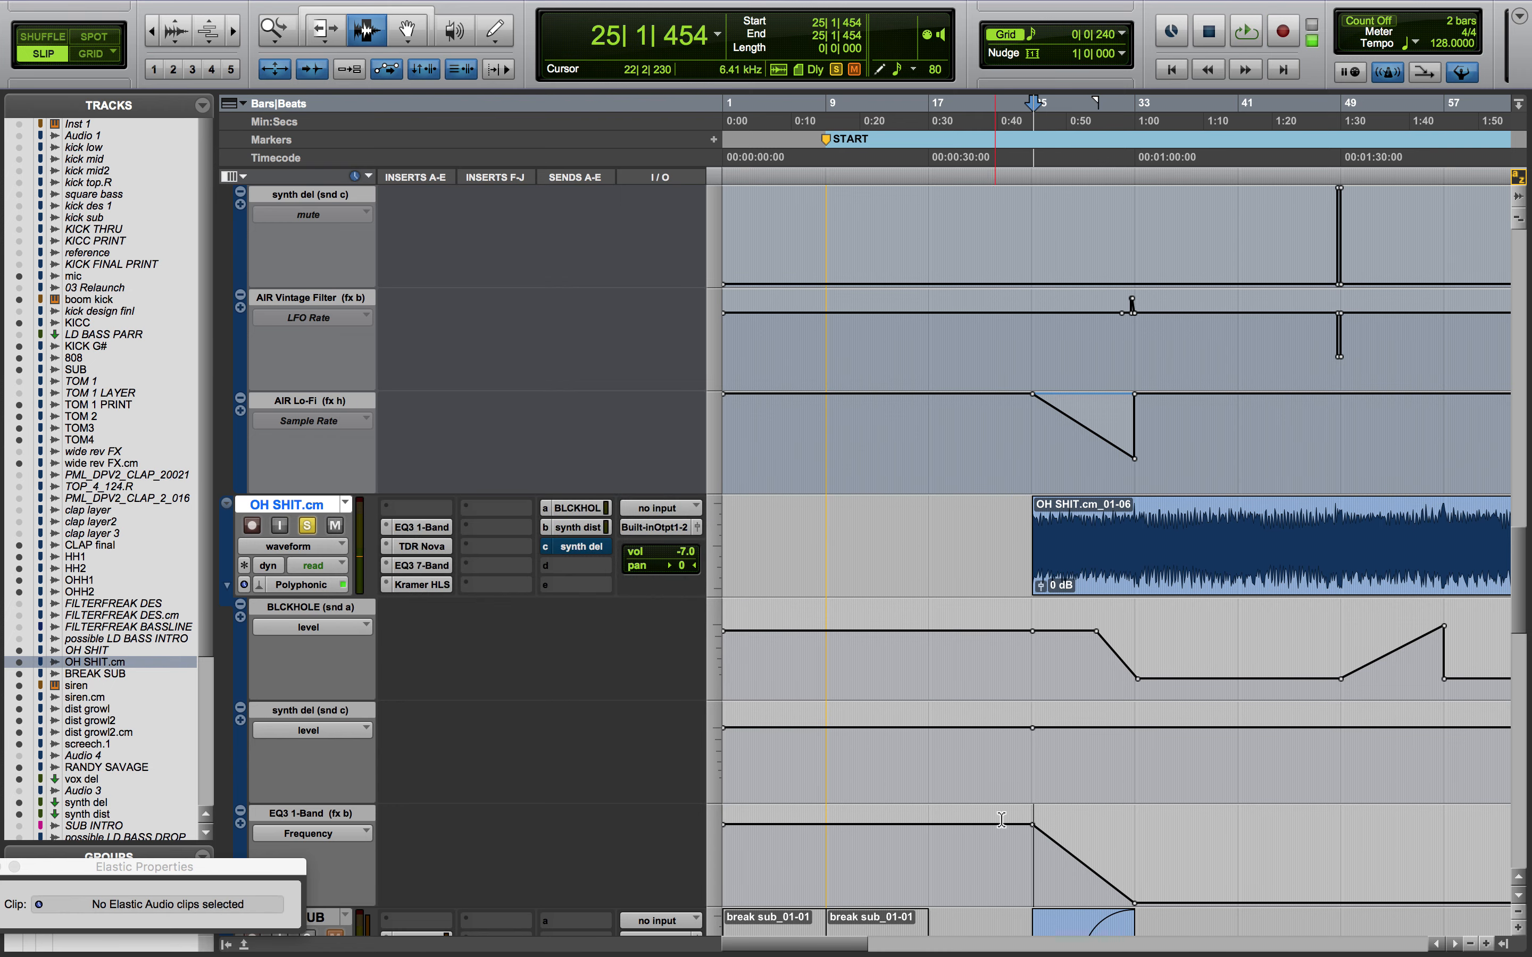
Play OH SHIT.cm from bar 44 with TDR Nova open to examine its dynamic EQ
click(434, 545)
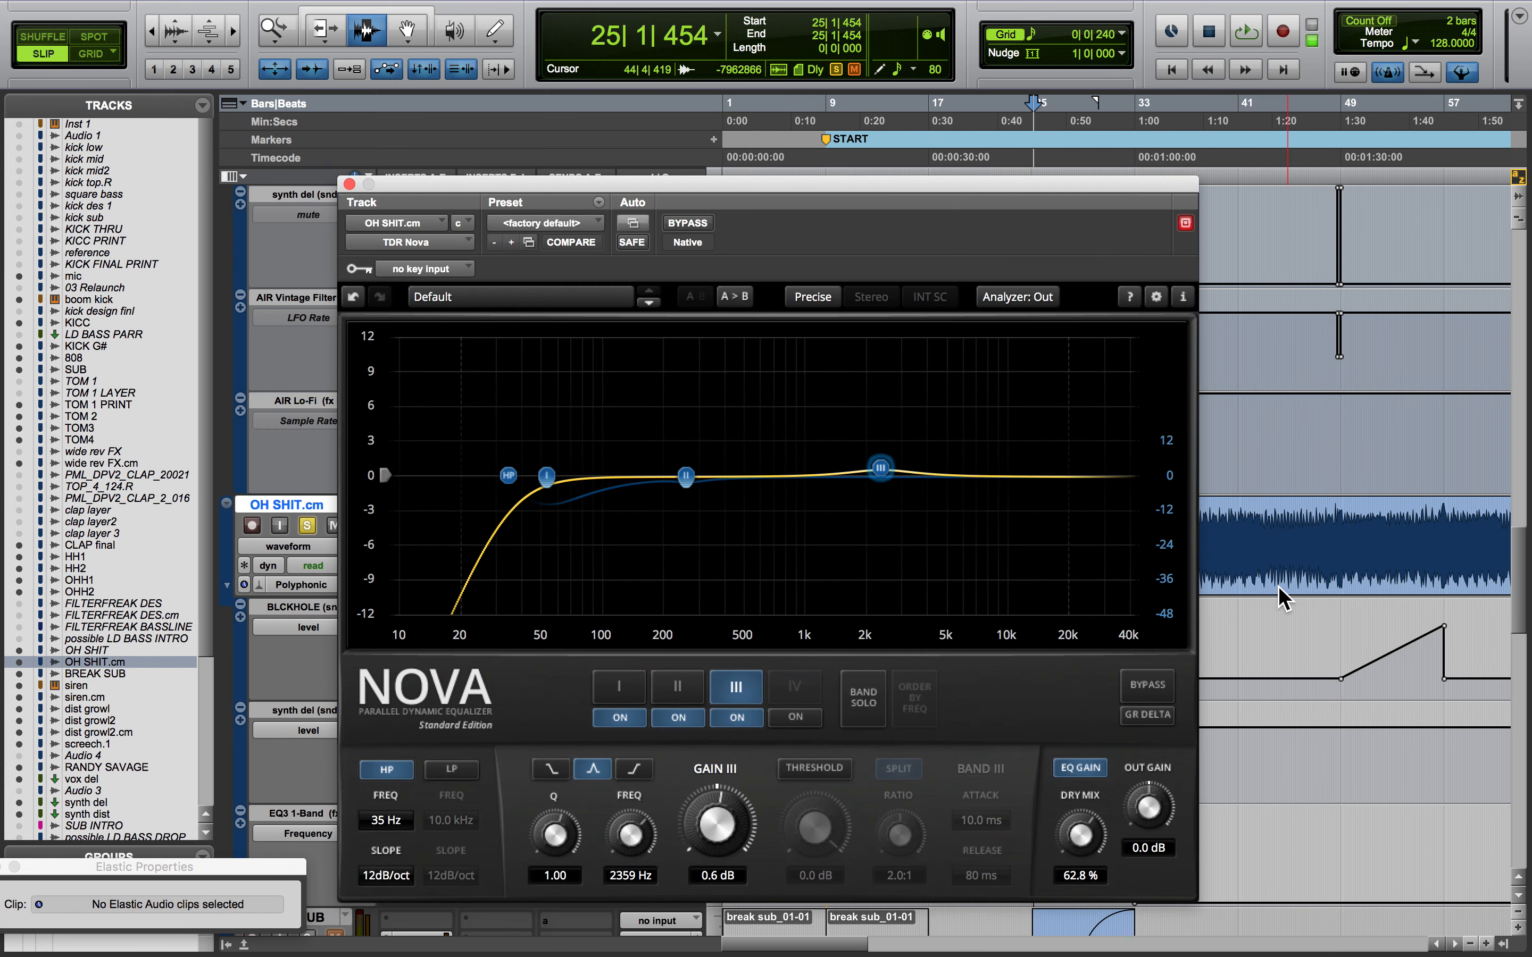
click(1281, 593)
key(space)
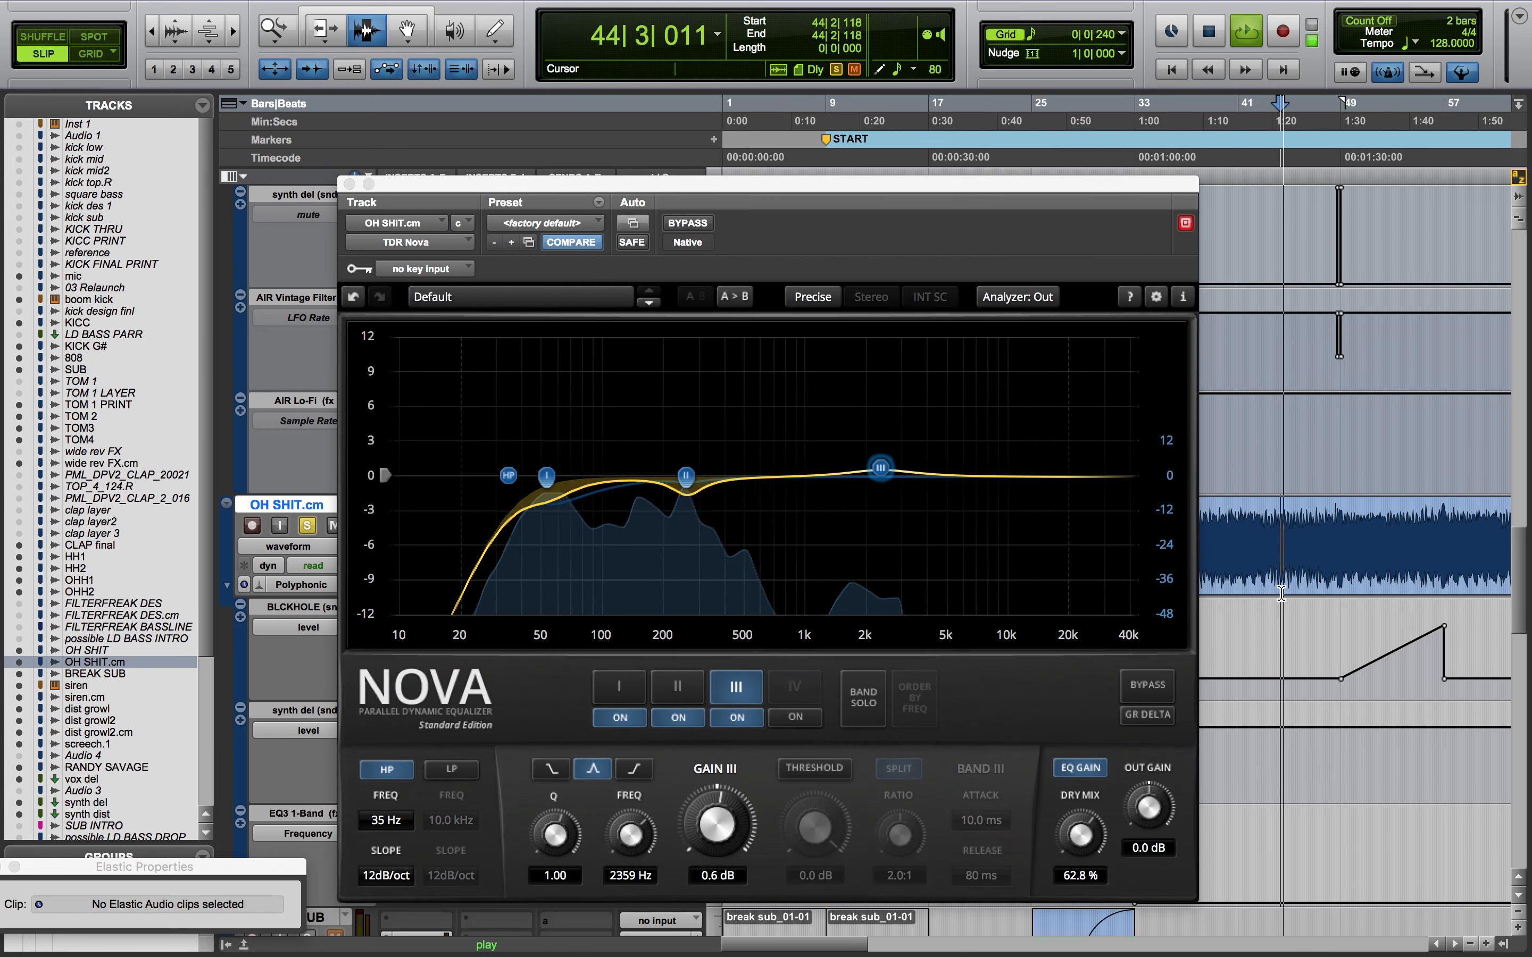
click(350, 184)
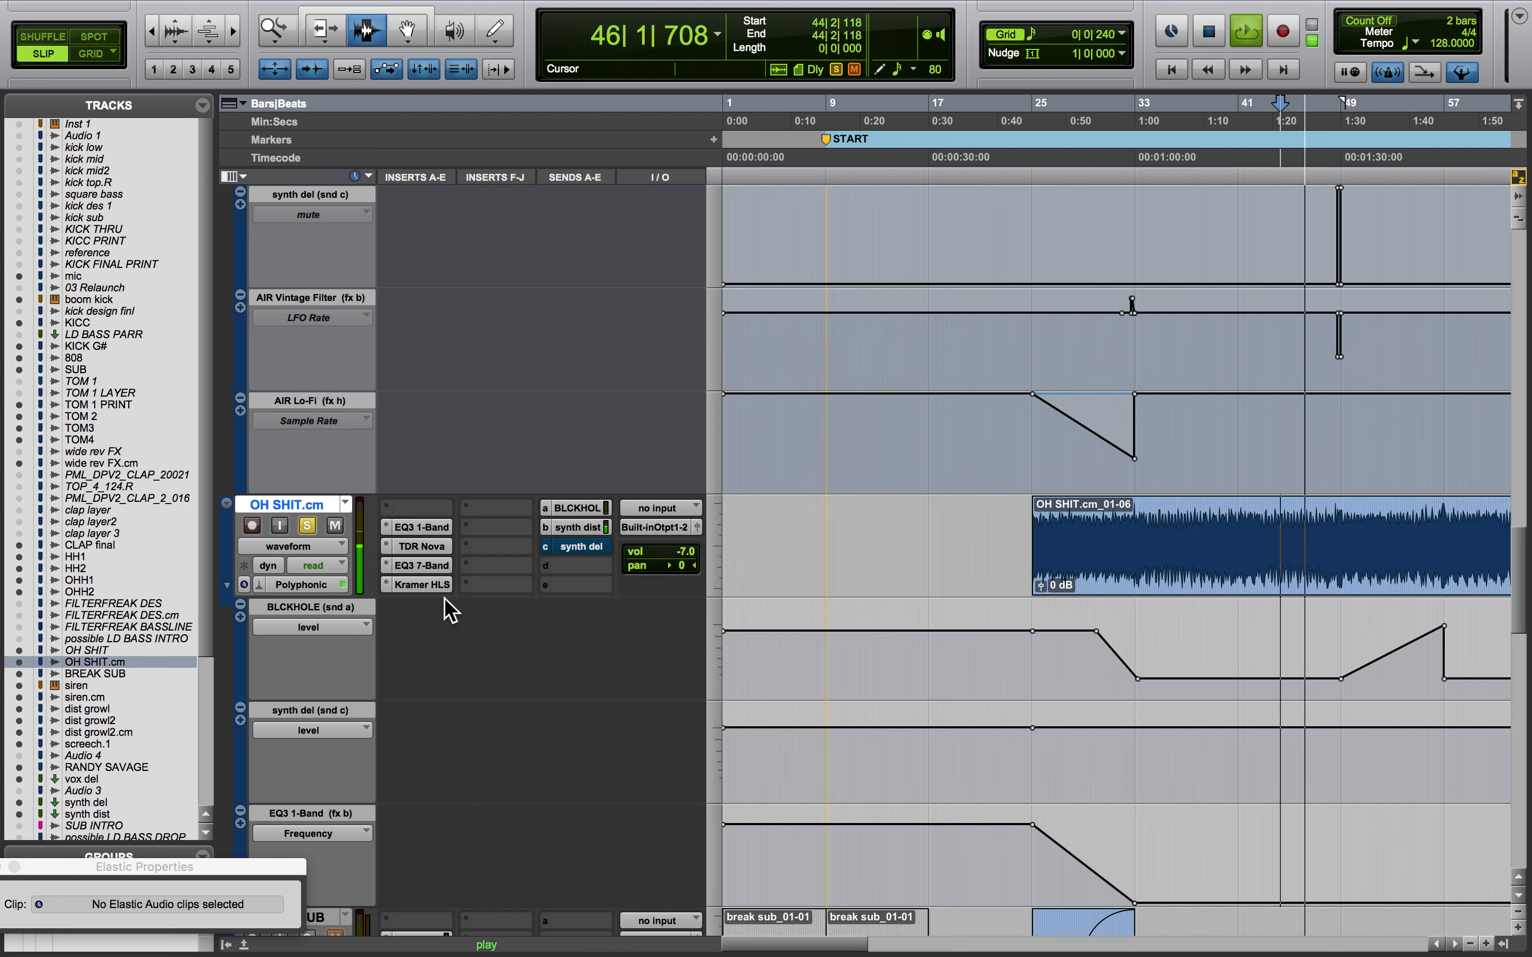
key(space)
Inspect the EQ3 7-Band and Kramer HLS settings on the OH SHIT.cm track
click(422, 565)
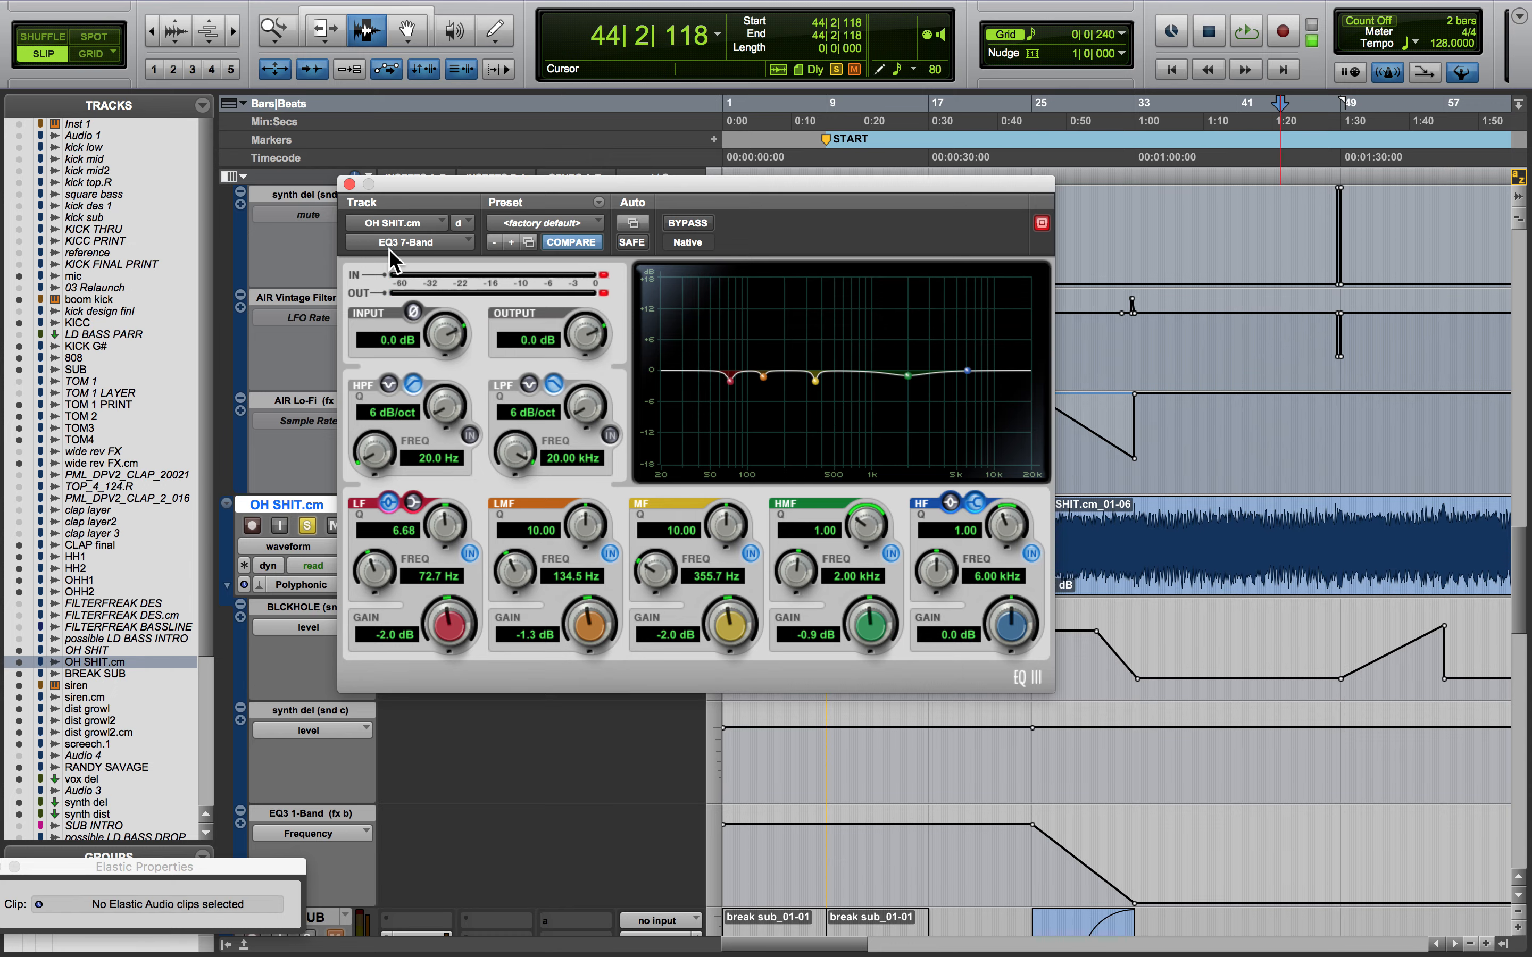
click(349, 183)
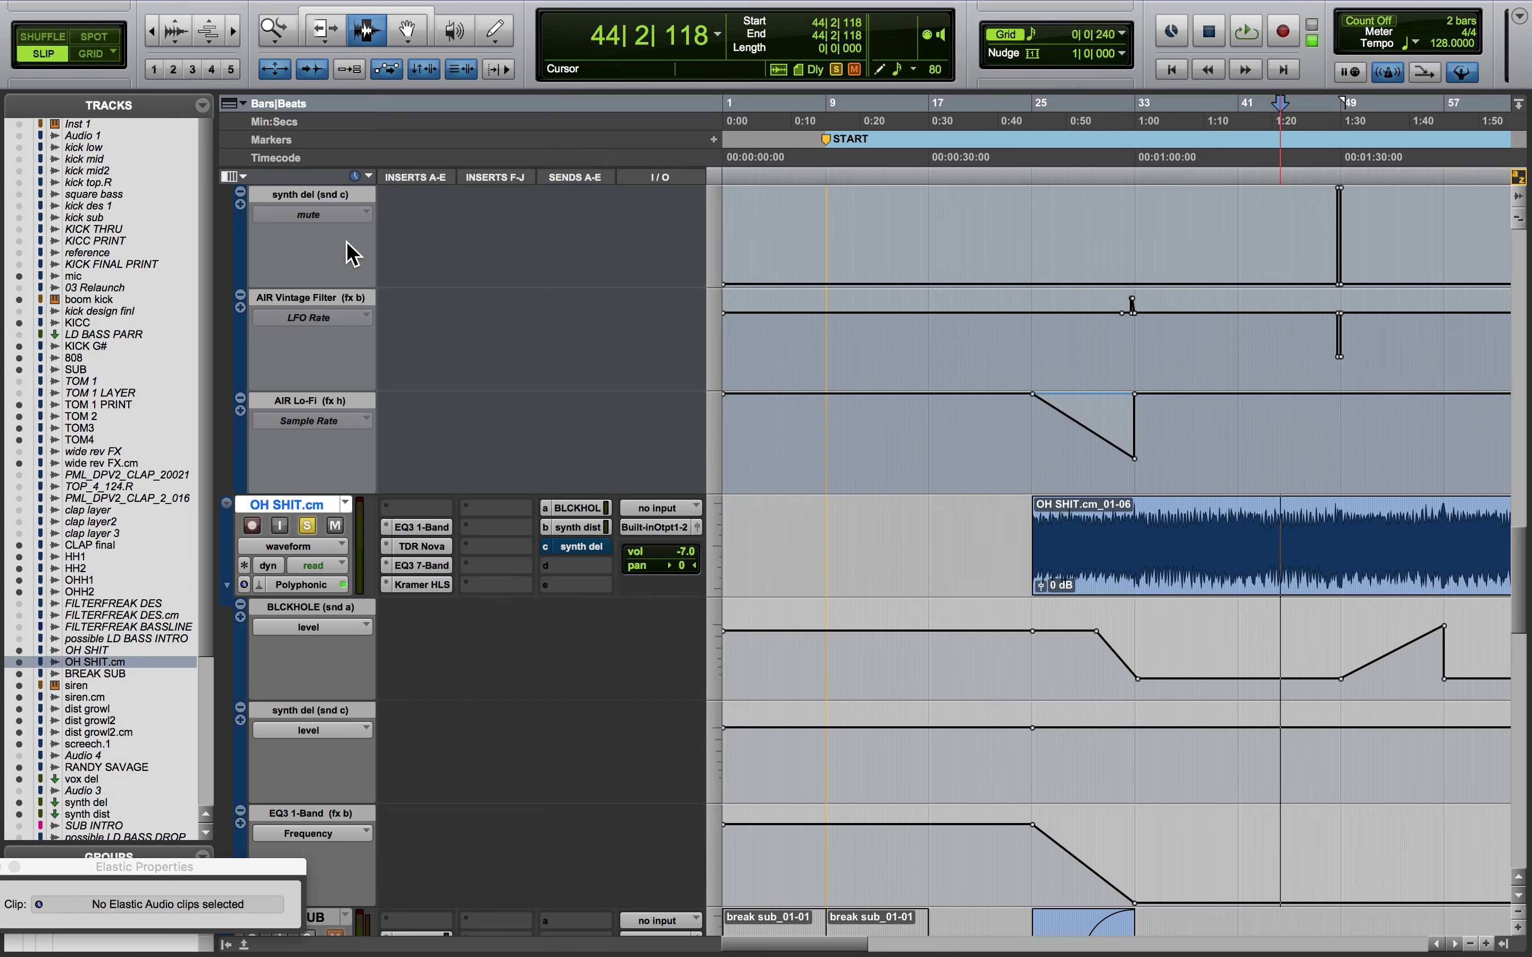
click(436, 588)
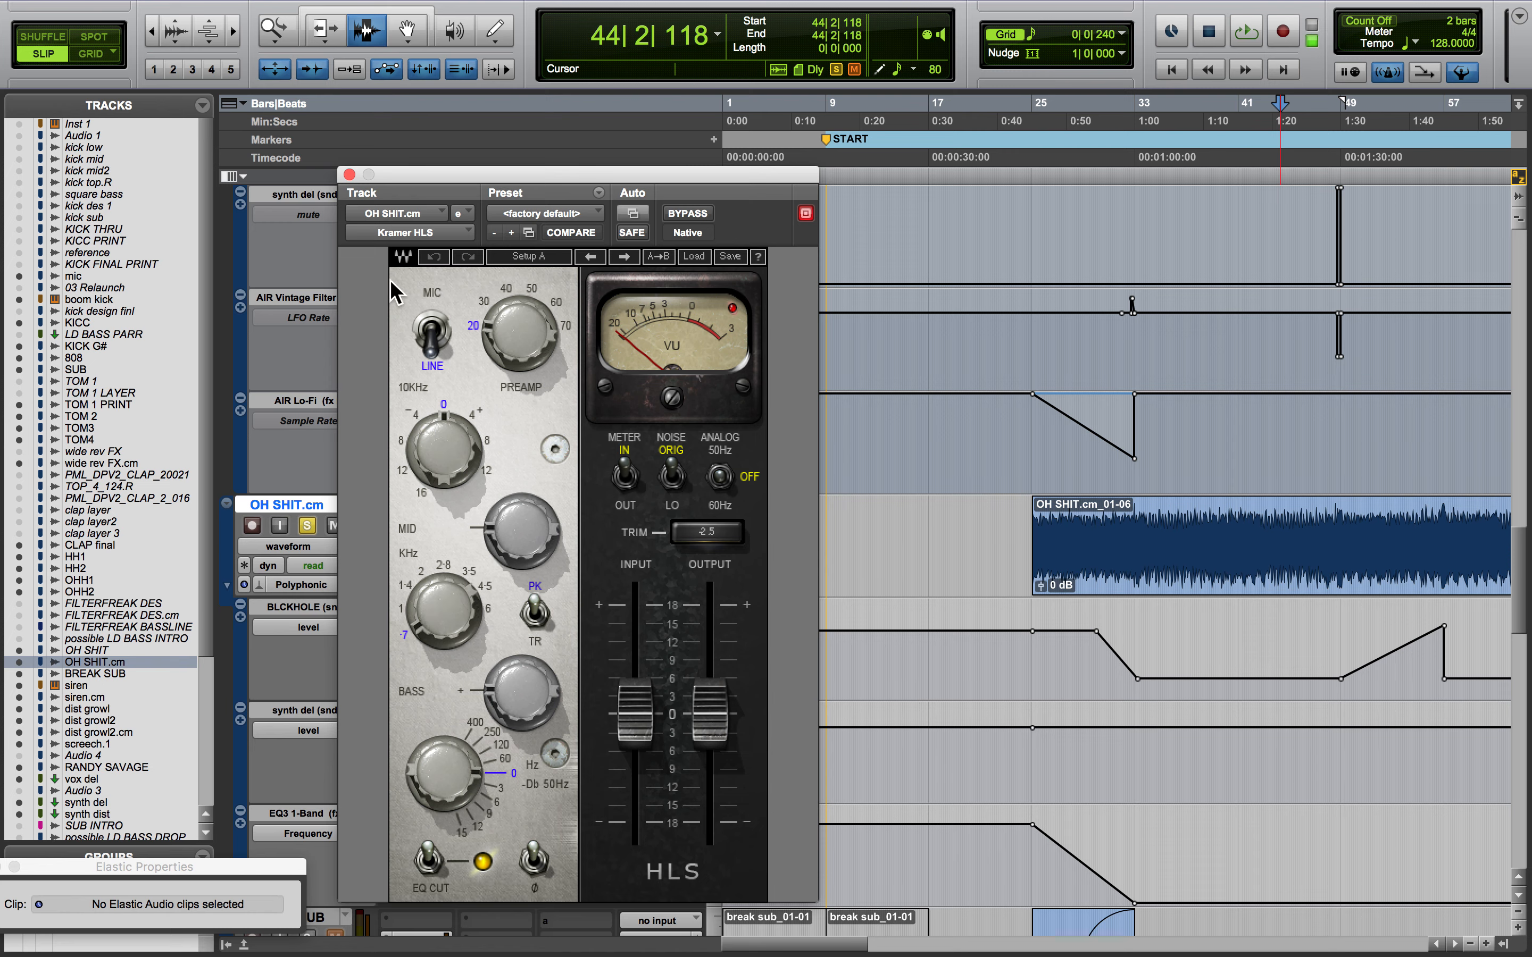
click(349, 174)
Examine the BLCKHOLE send on OH SHIT.cm and its level automation from bar 41 onward
scroll(948, 789, right, 10)
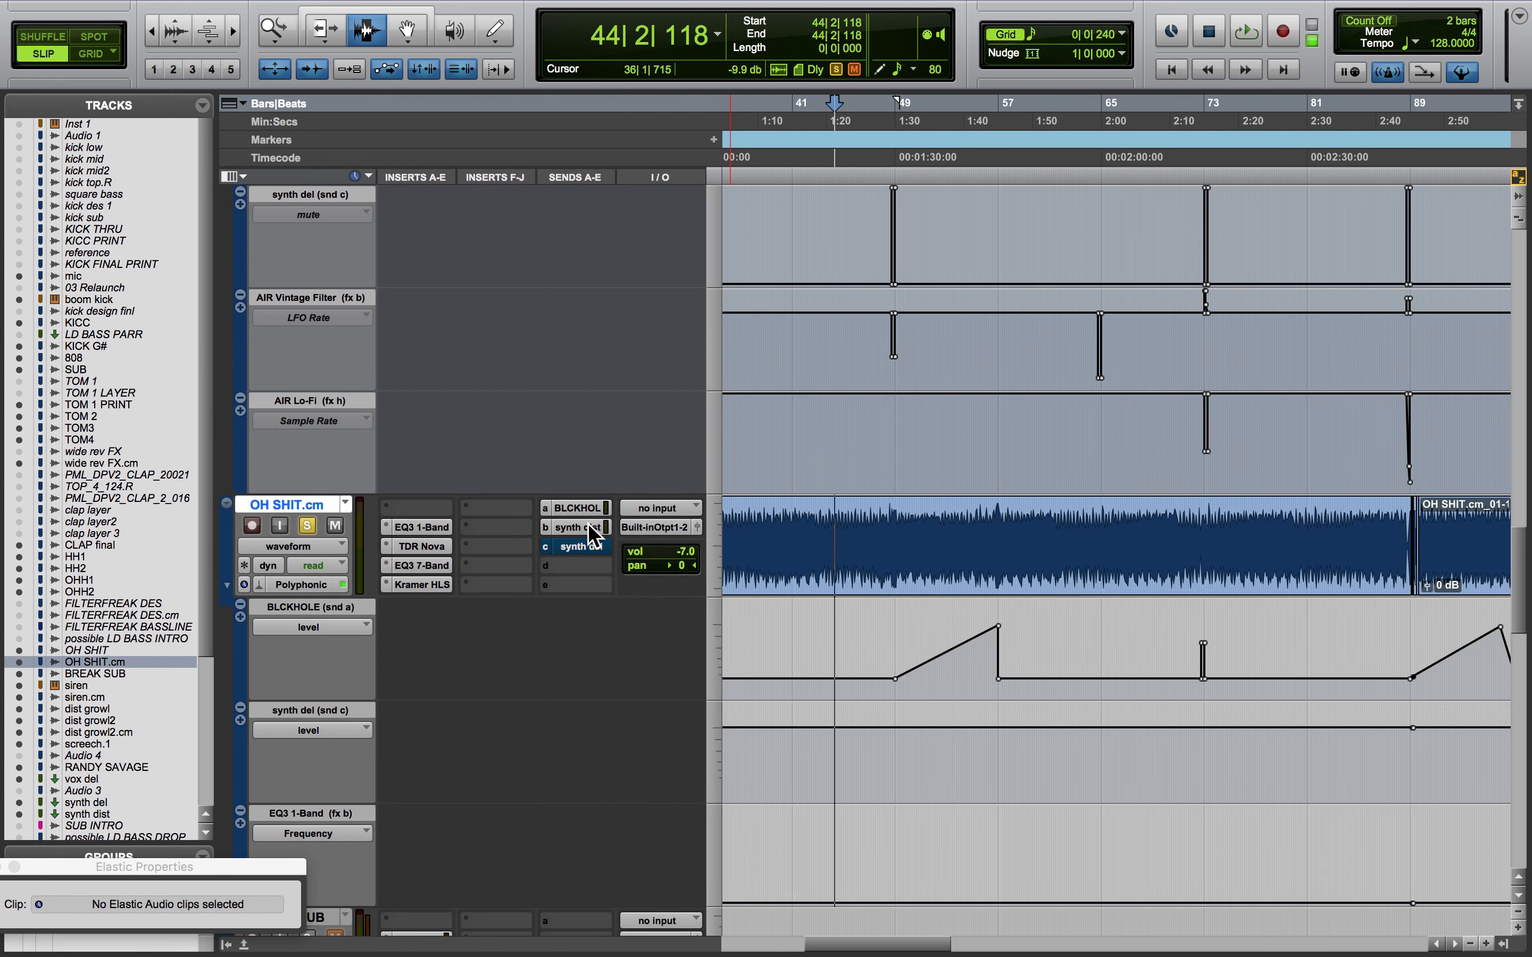
click(577, 509)
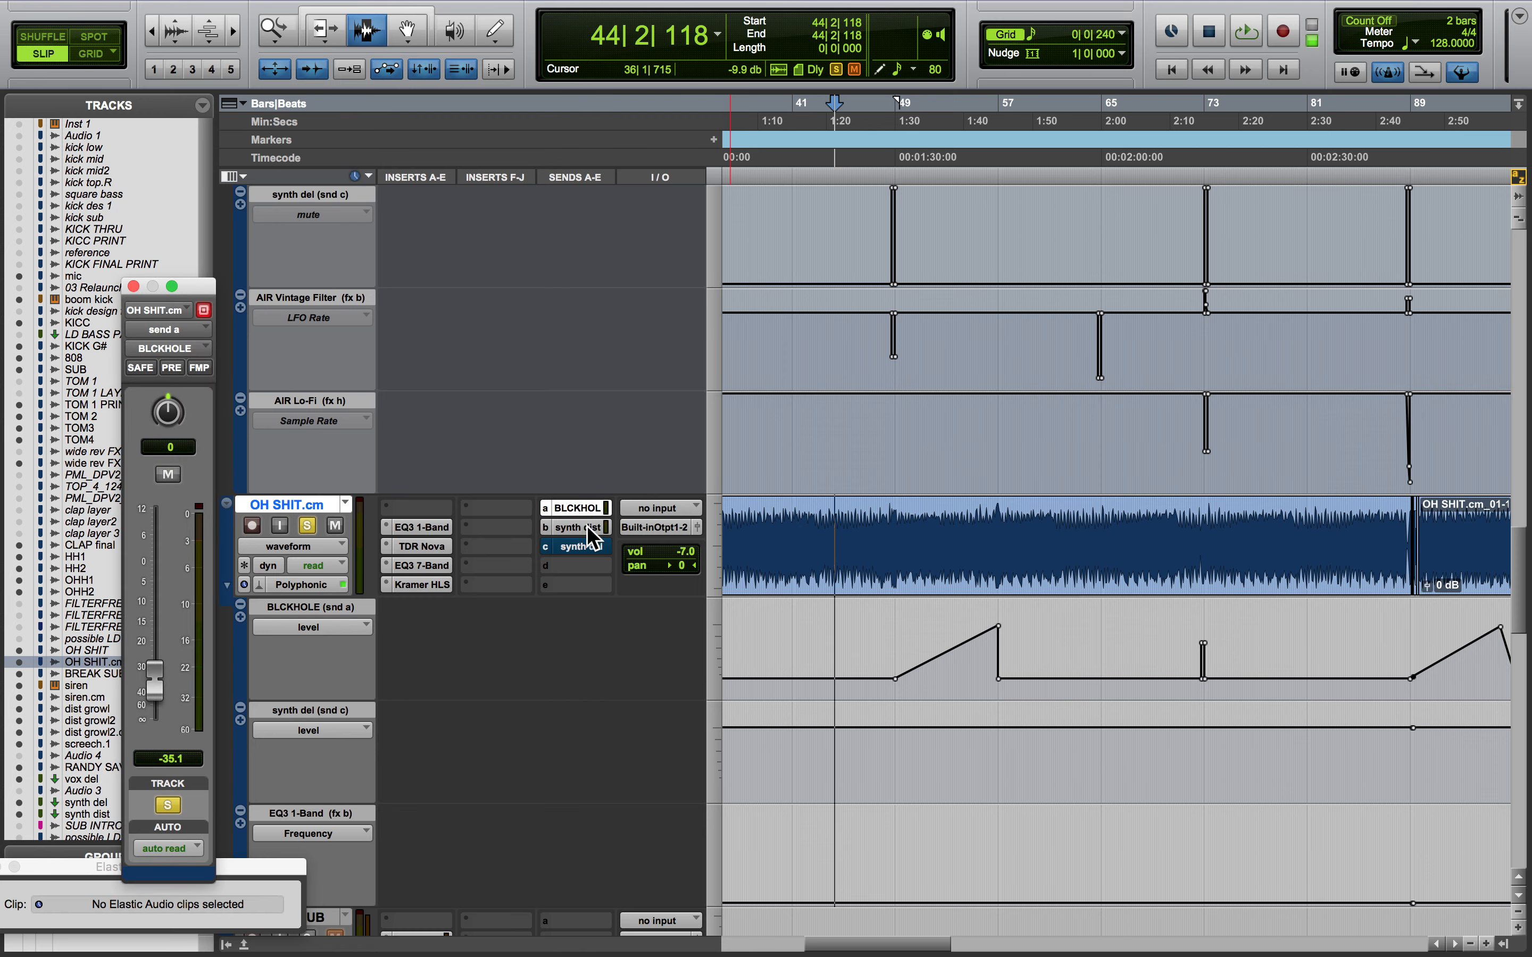
click(133, 286)
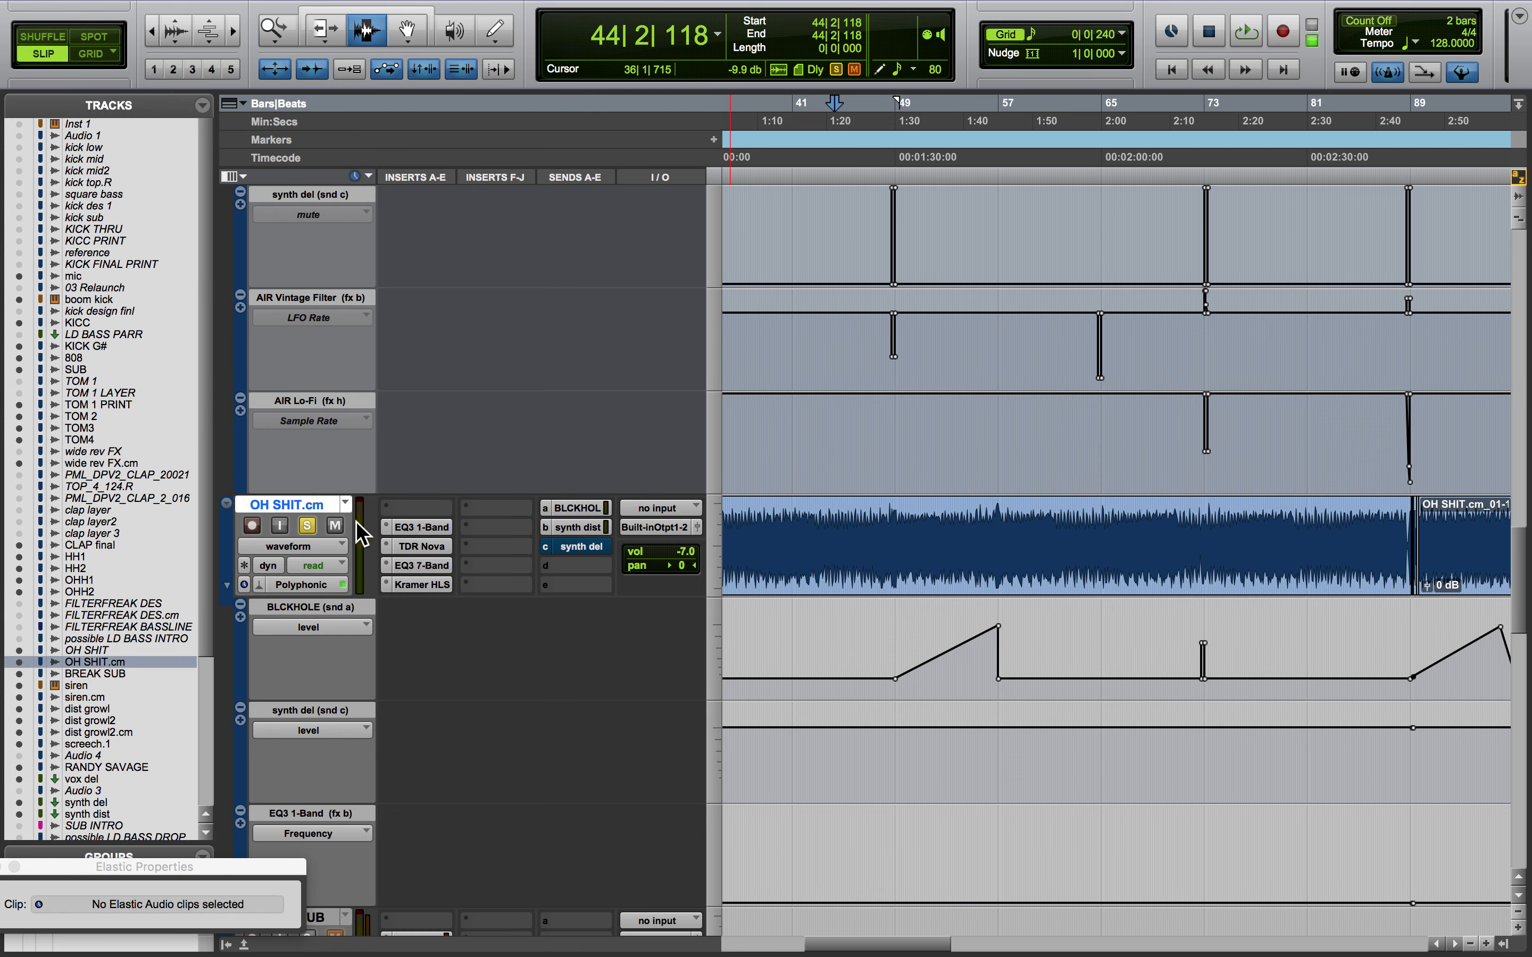
Make the synth dist and BLCKHOLE sends on OH SHIT.cm inactive and play the track from bar 49
right_click(579, 529)
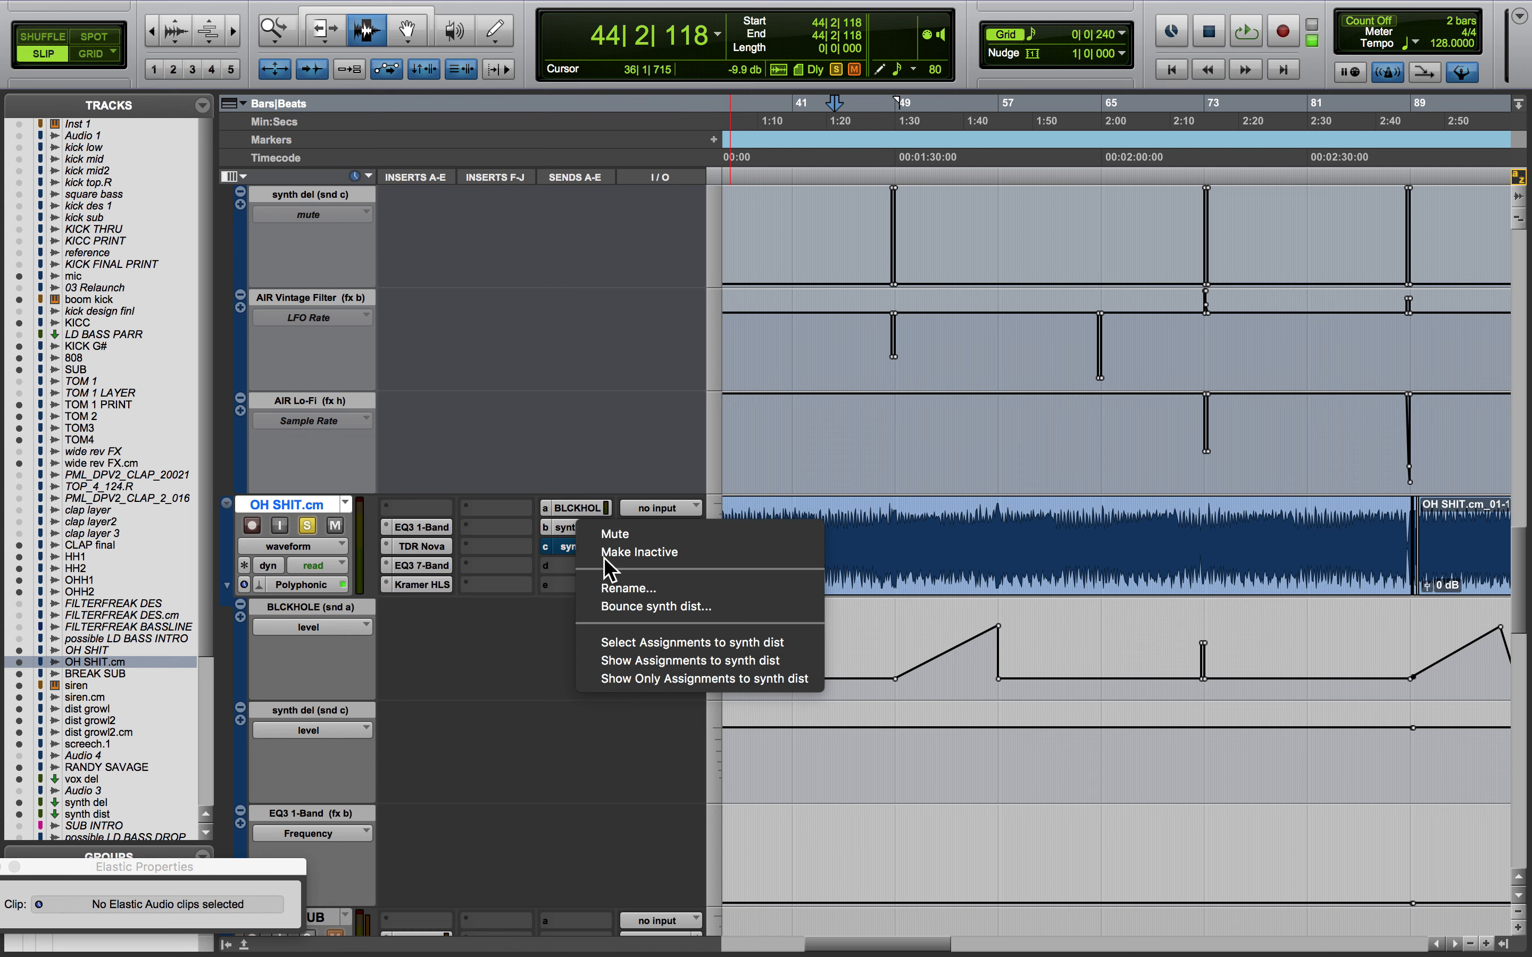
click(639, 552)
right_click(589, 511)
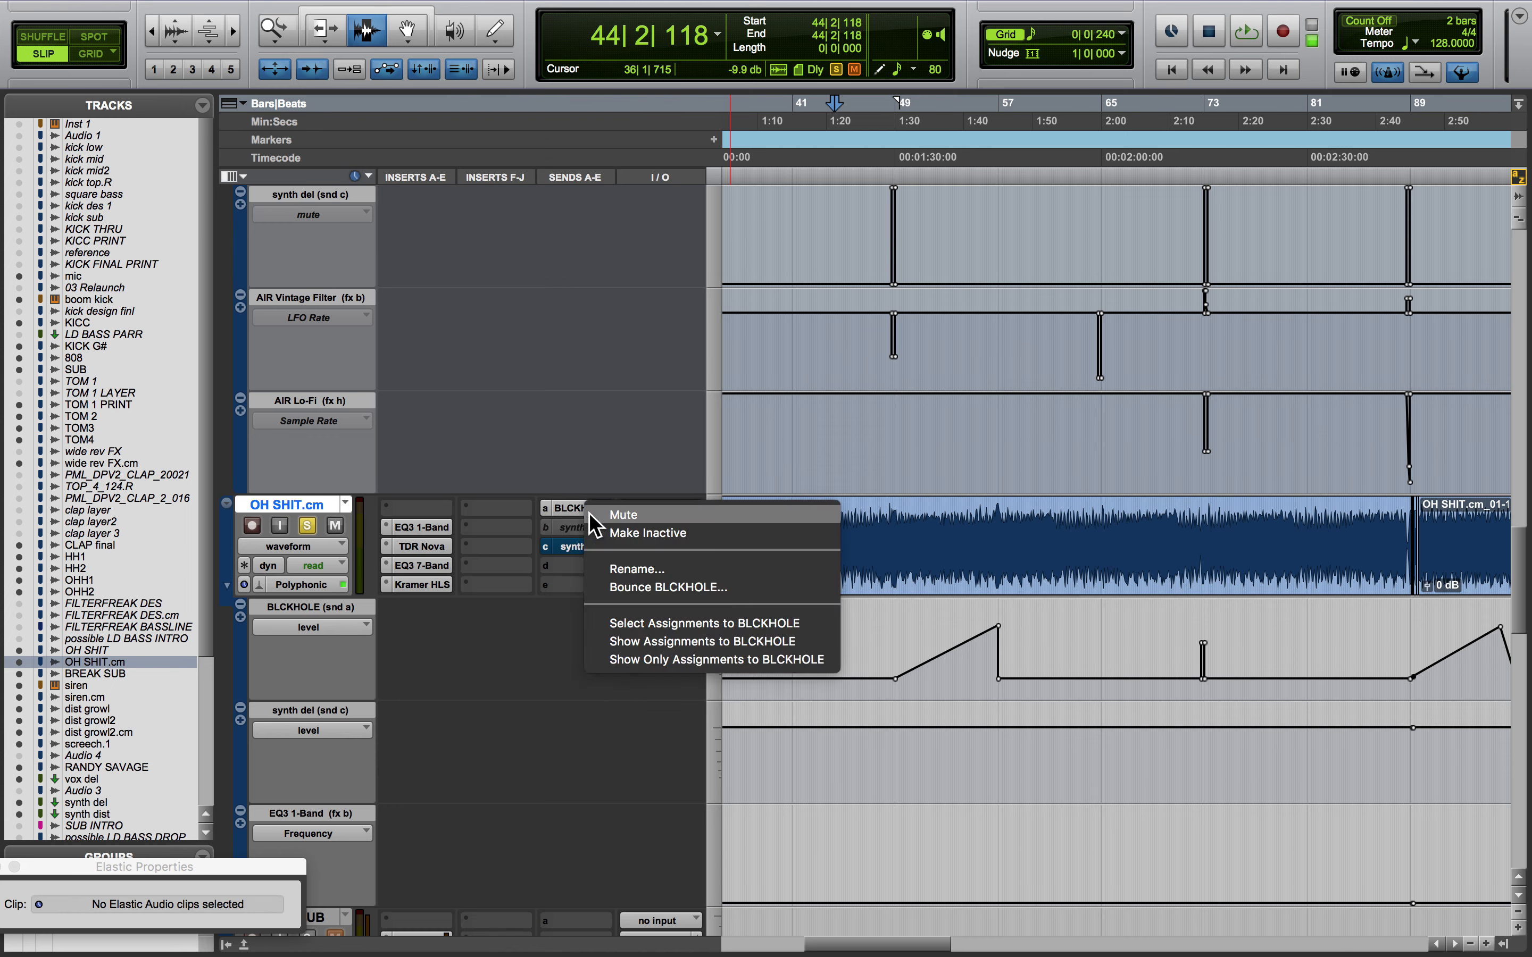
click(646, 536)
click(899, 555)
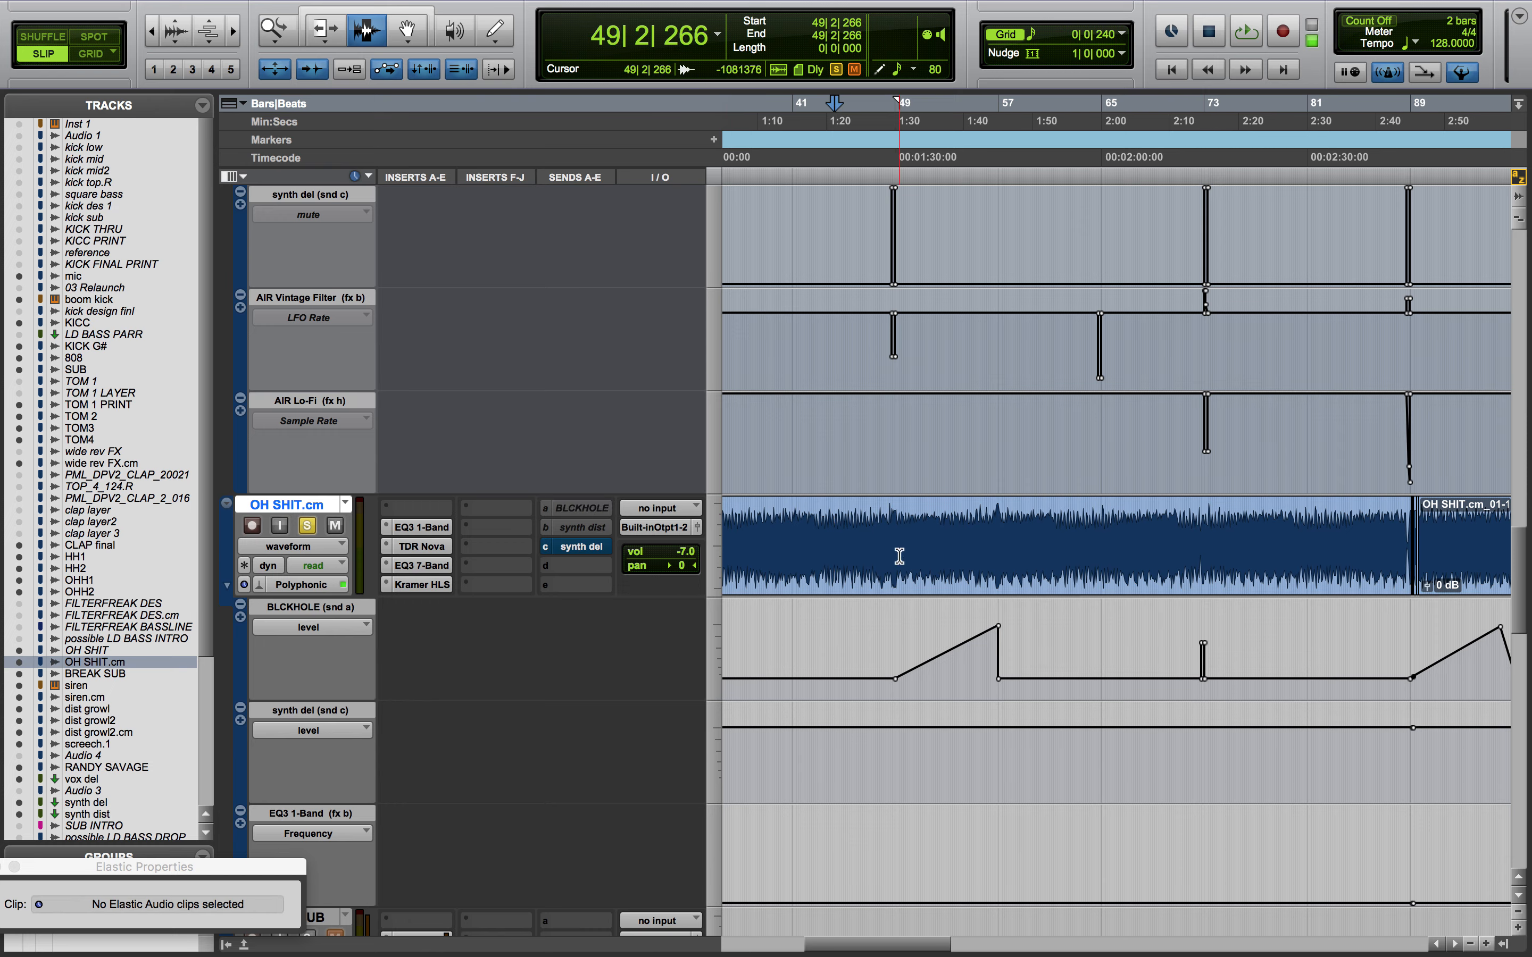
key(space)
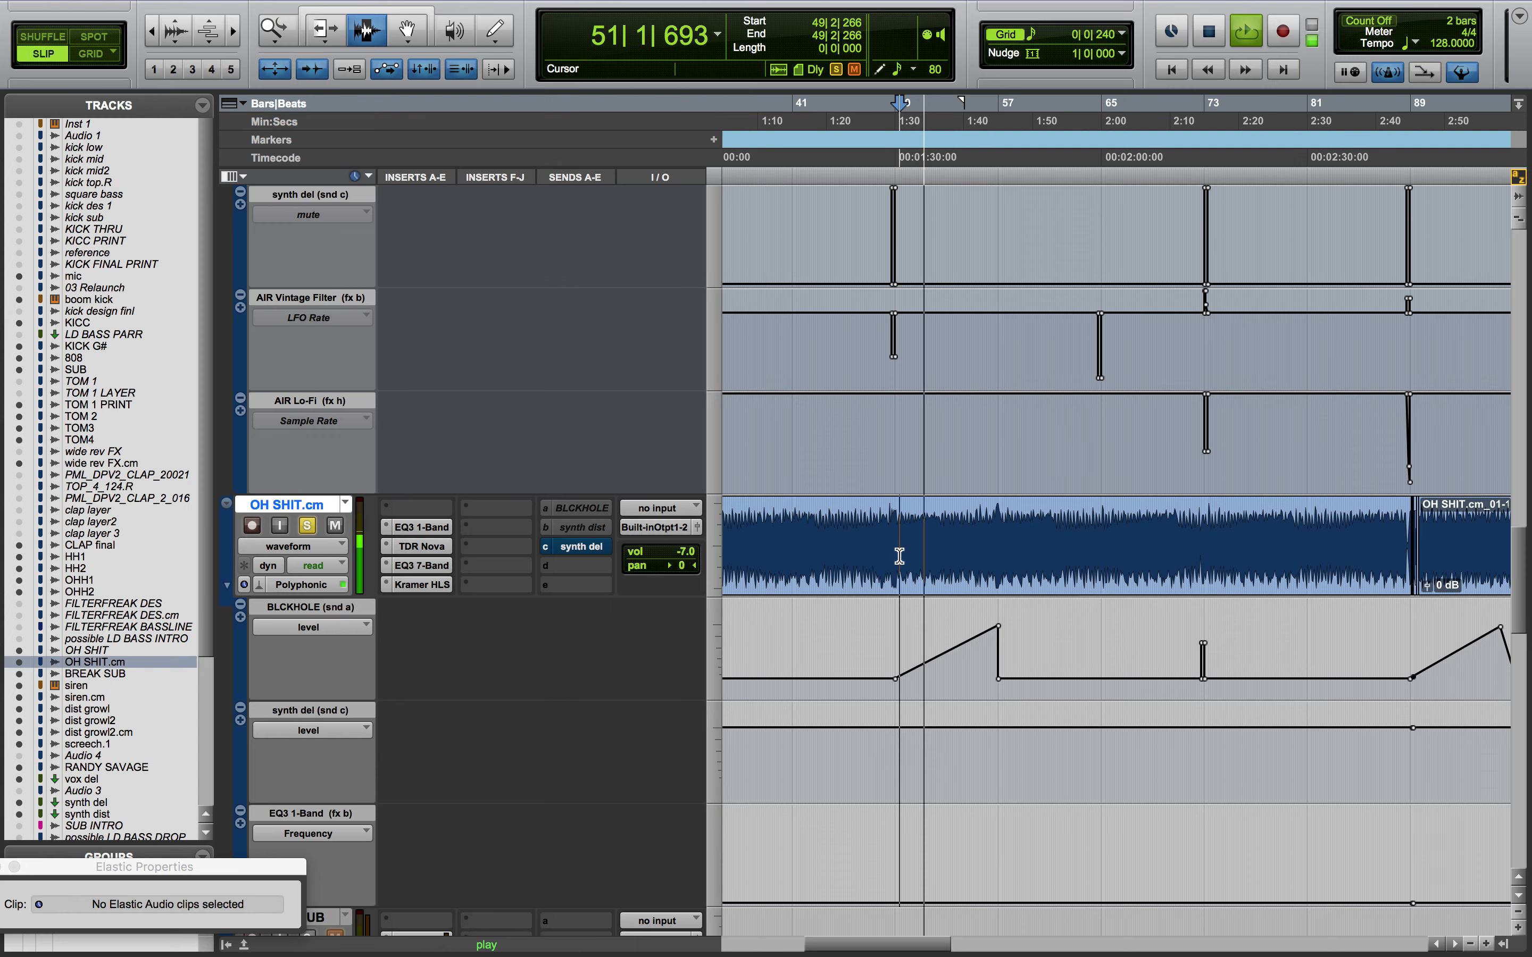
key(space)
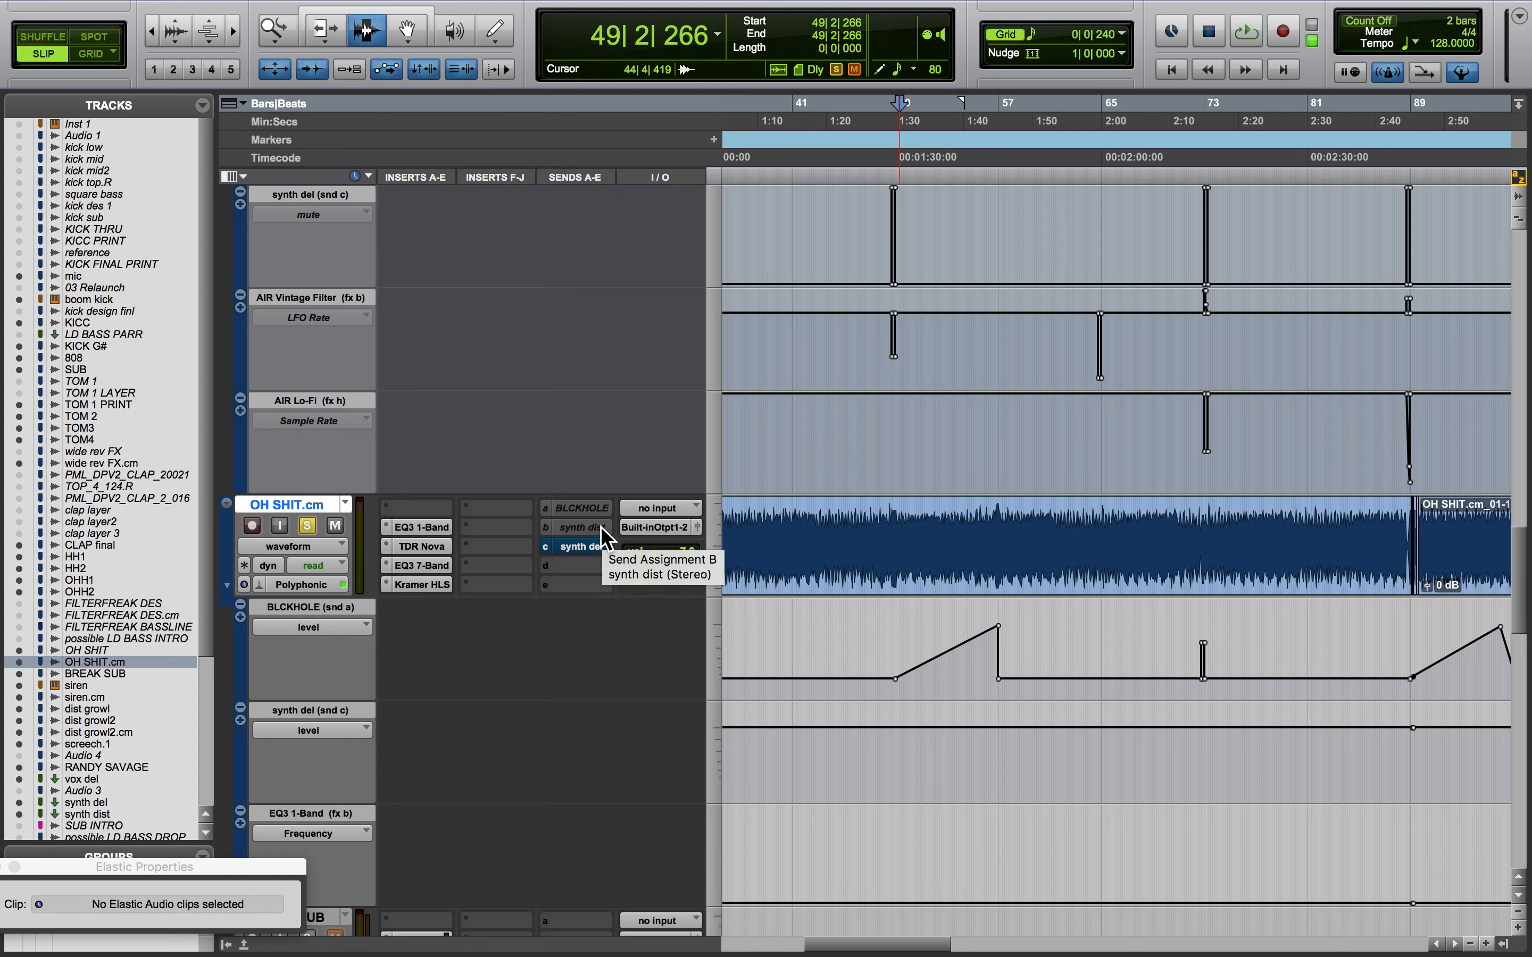
Reactivate the synth dist and BLCKHOLE sends on OH SHIT.cm
right_click(602, 526)
click(603, 514)
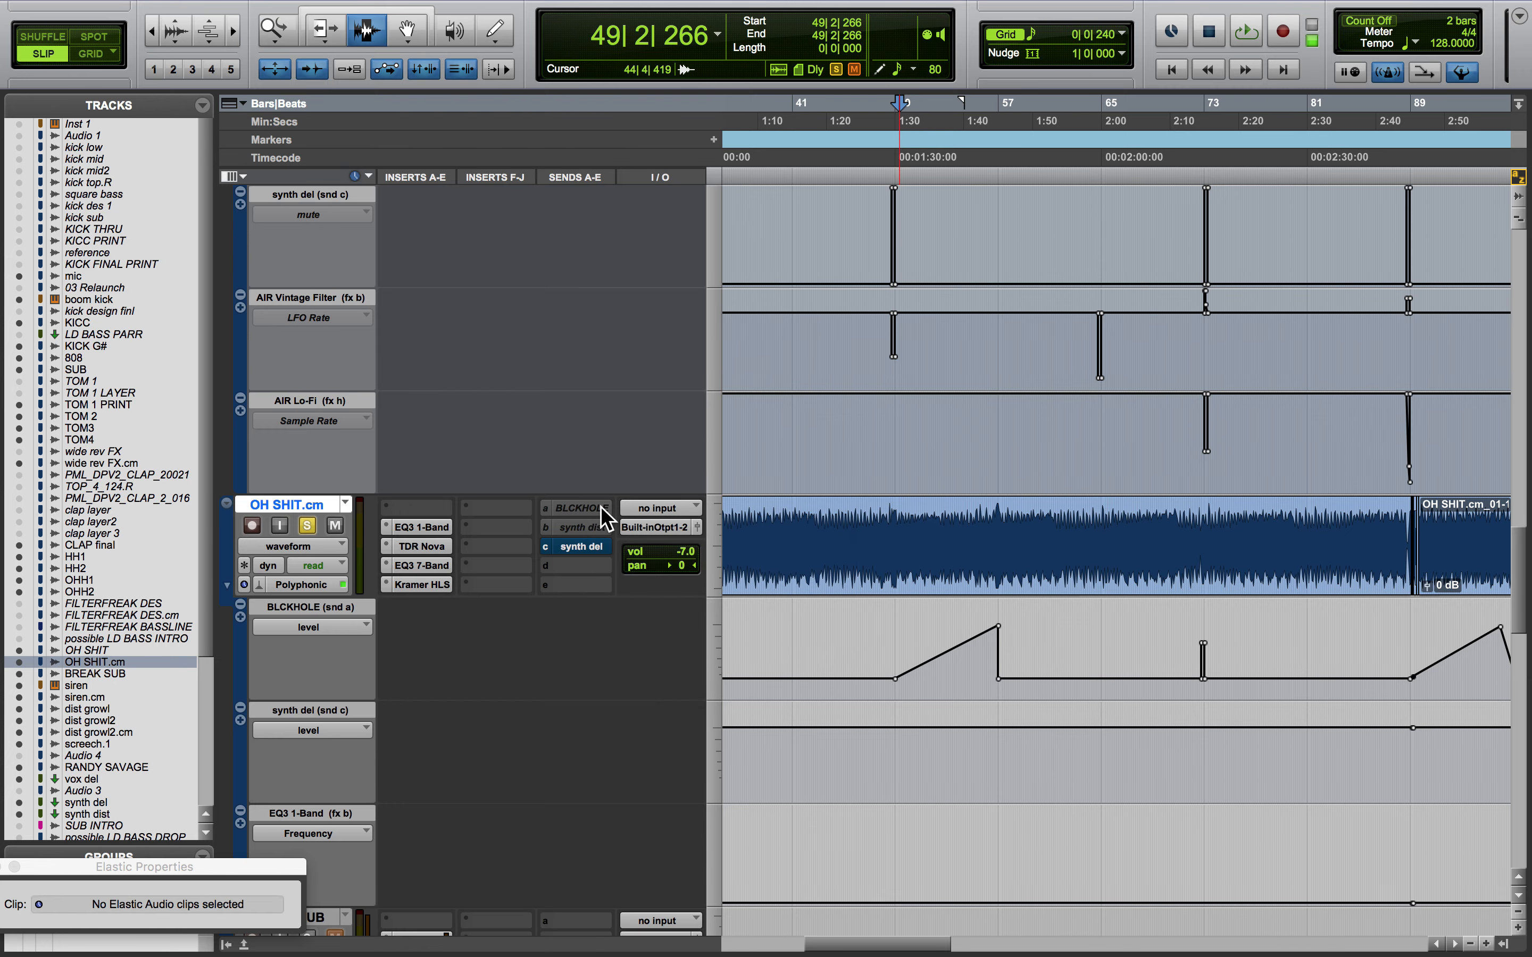
right_click(601, 522)
click(623, 535)
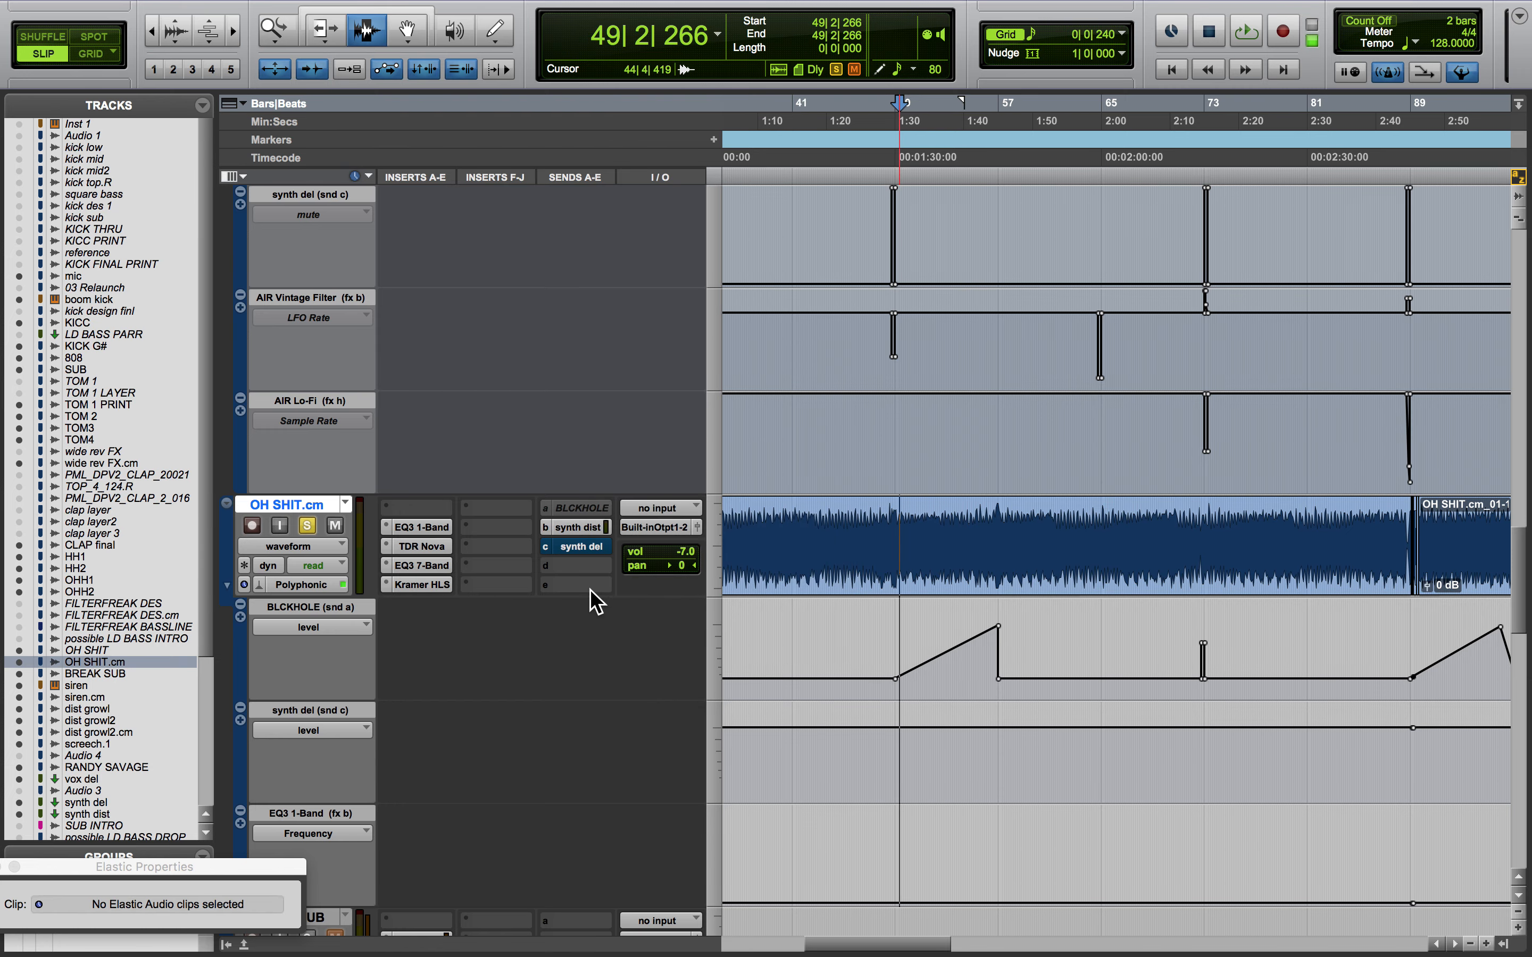
Inspect the Distortion and Wider plug-in settings on the synth dist aux track
scroll(592, 602, down, 6)
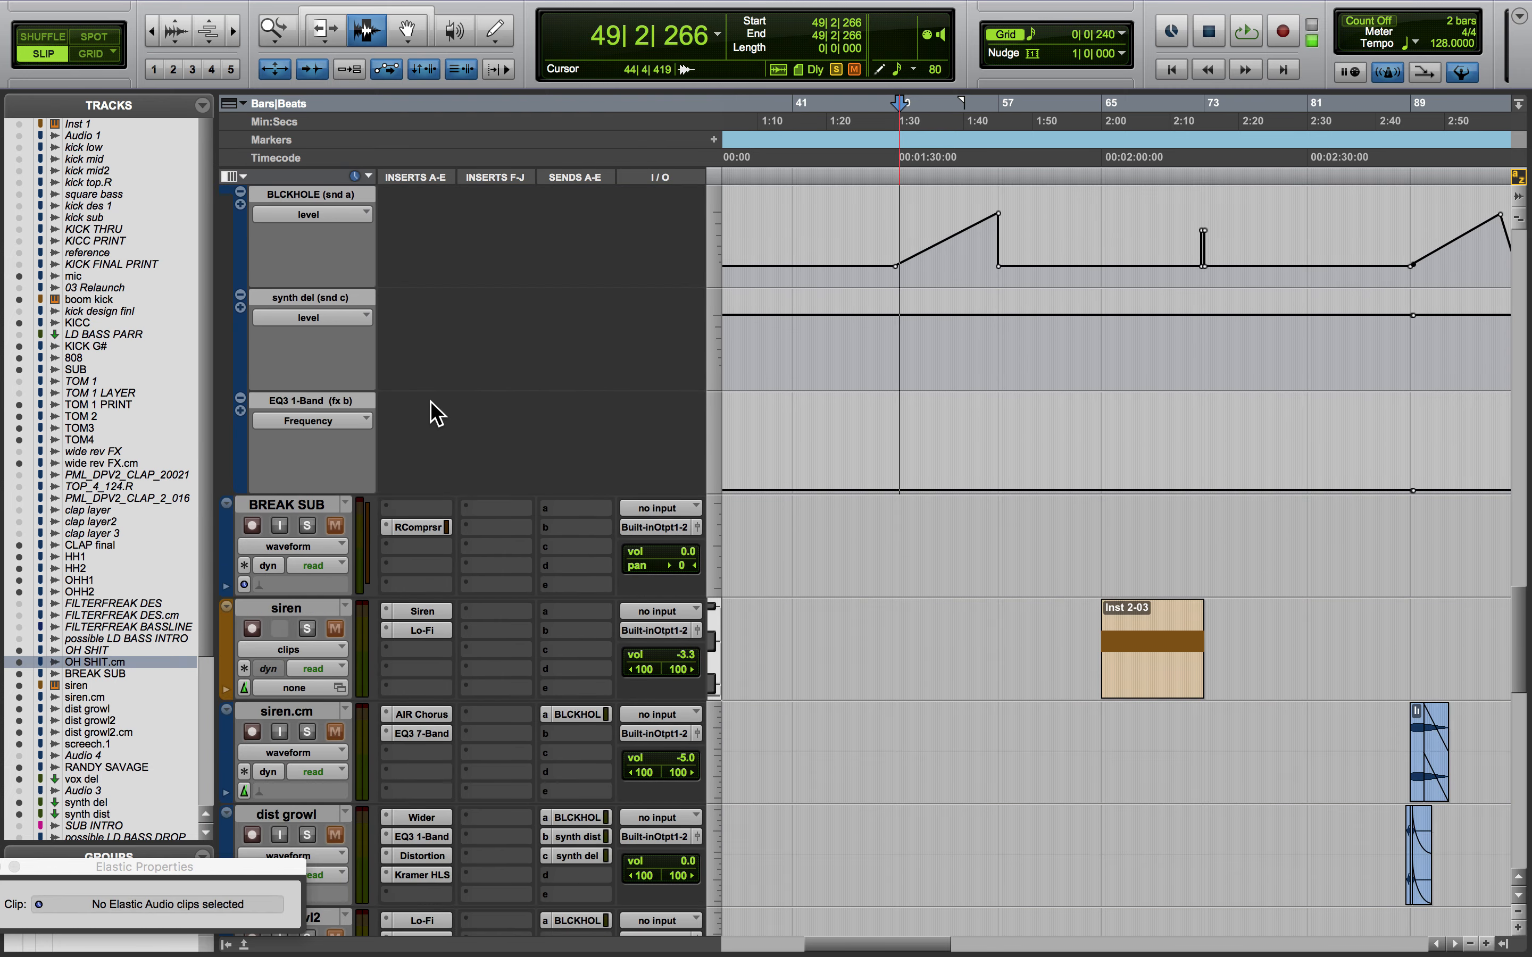
scroll(437, 415, up, 3)
scroll(437, 415, down, 10)
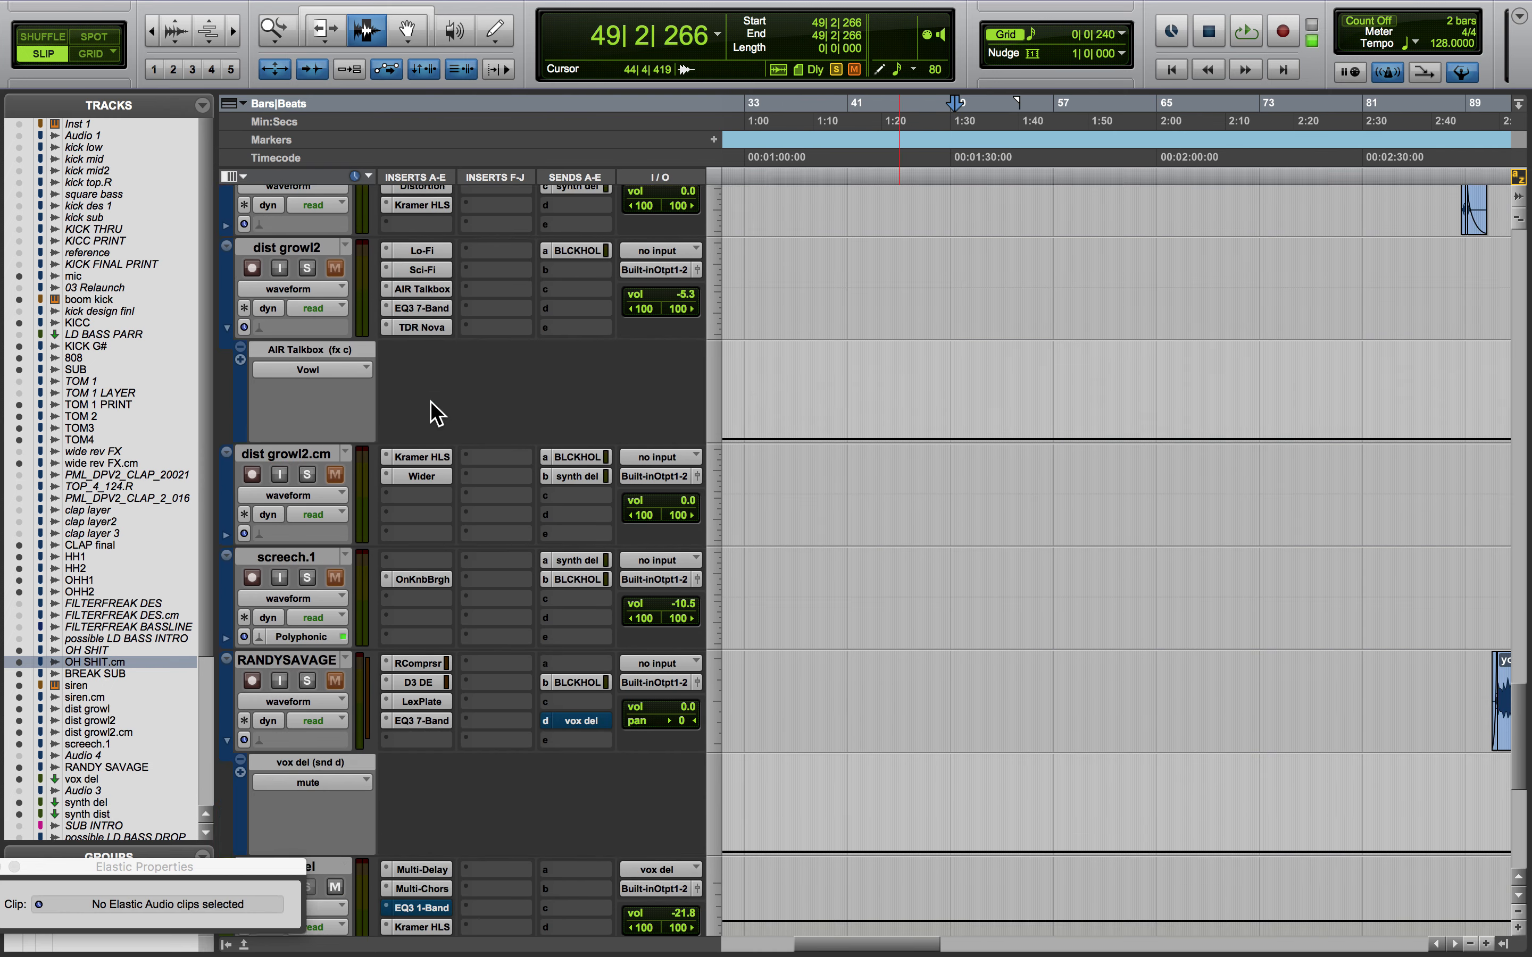
scroll(430, 406, down, 5)
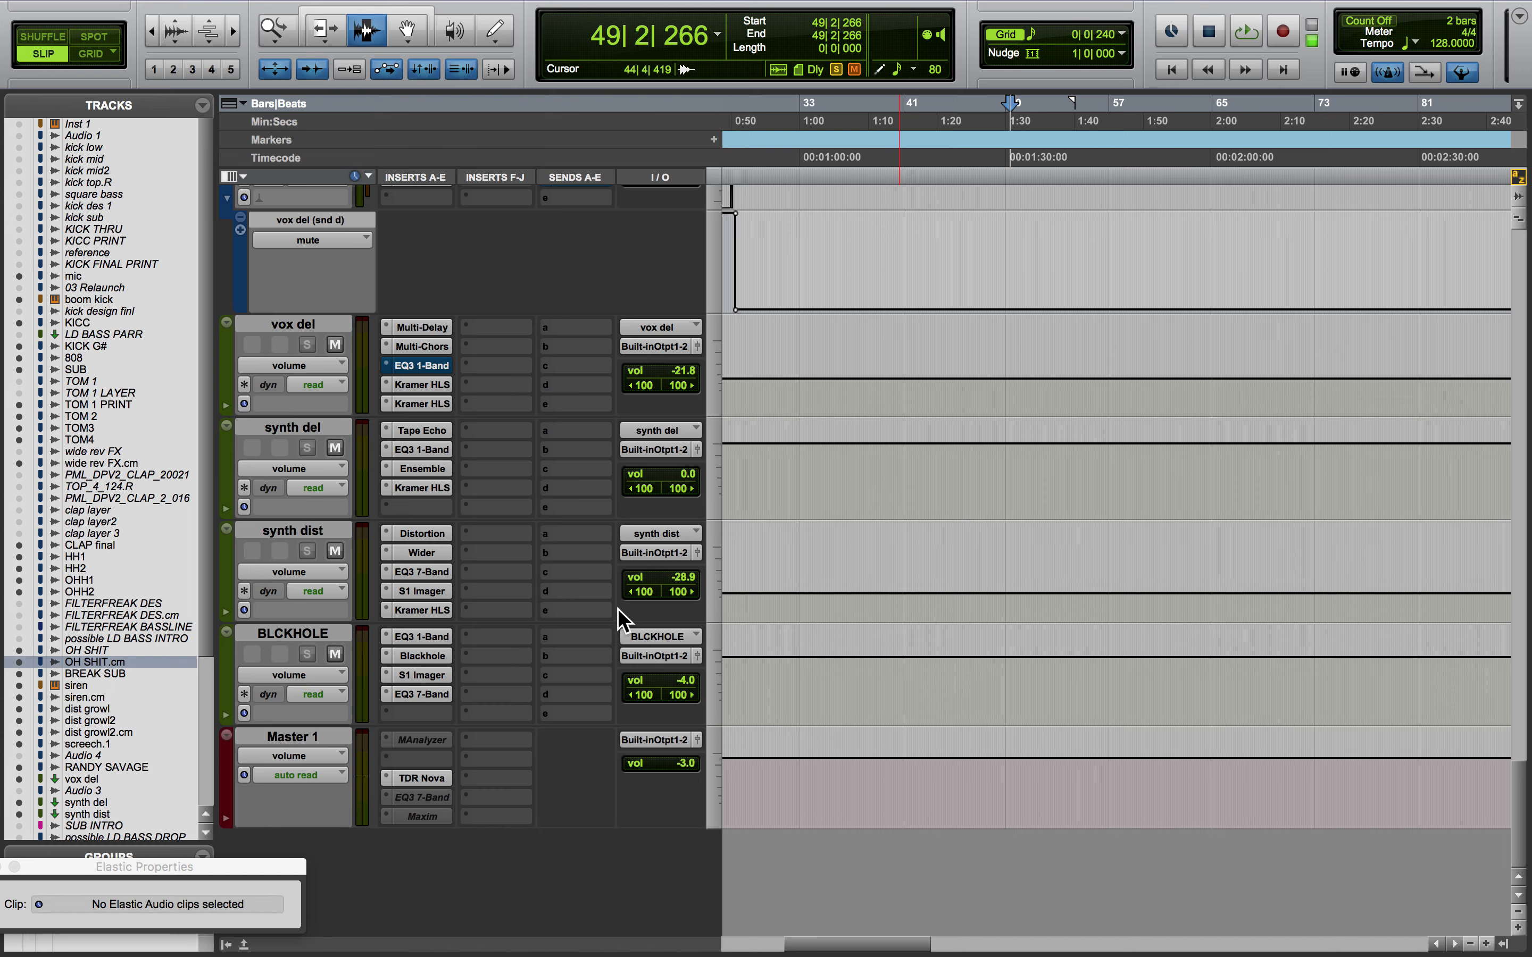
click(436, 536)
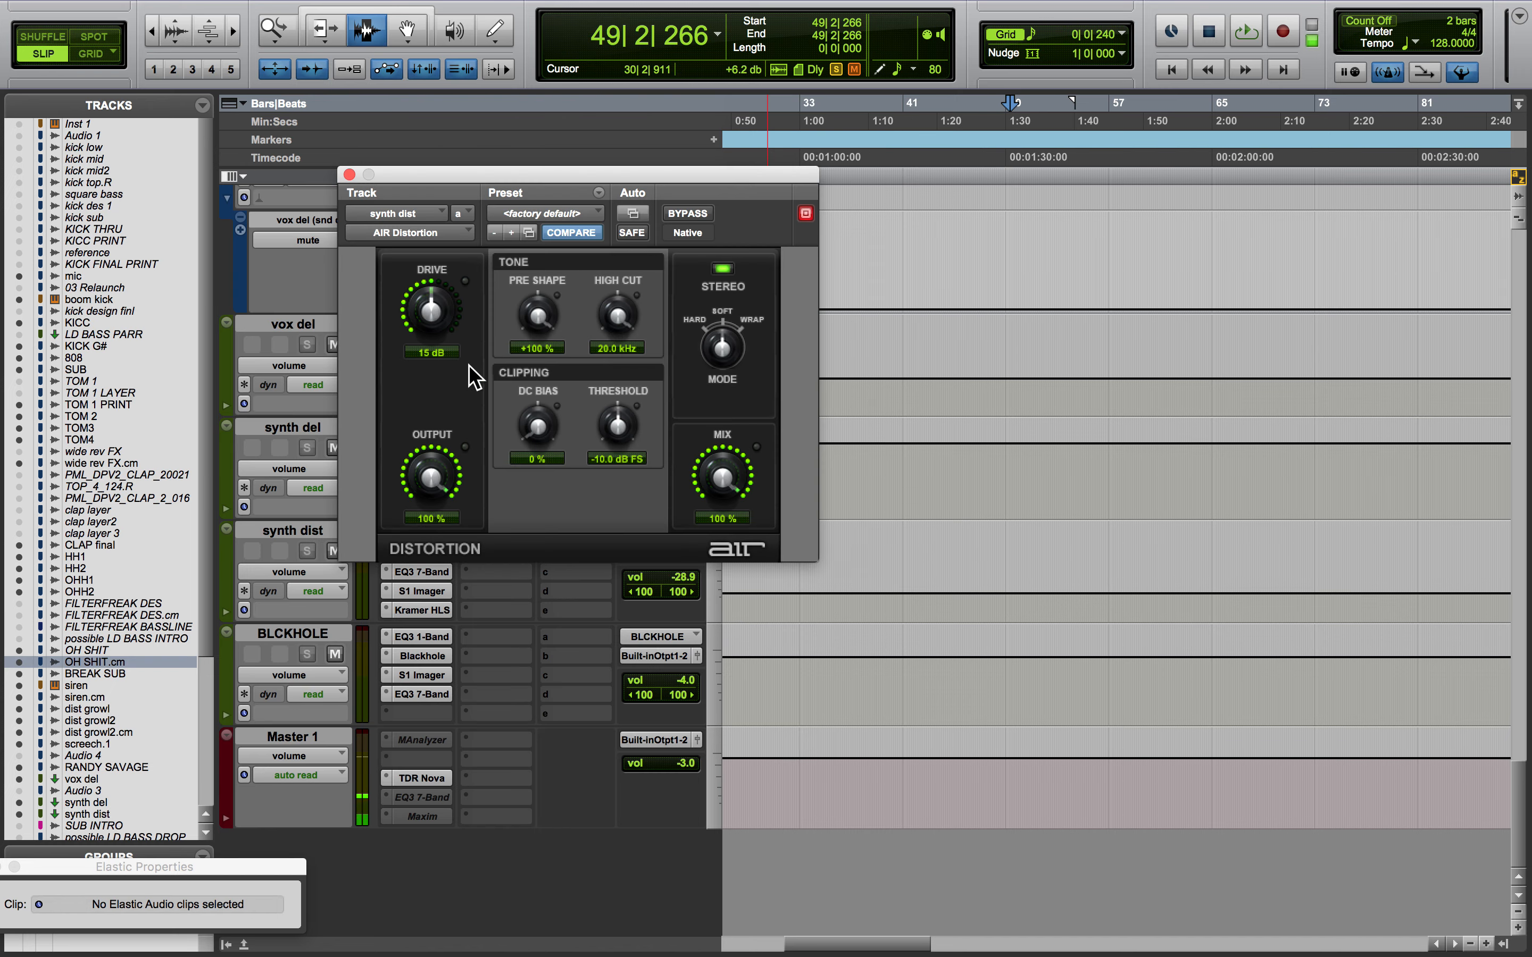
click(349, 174)
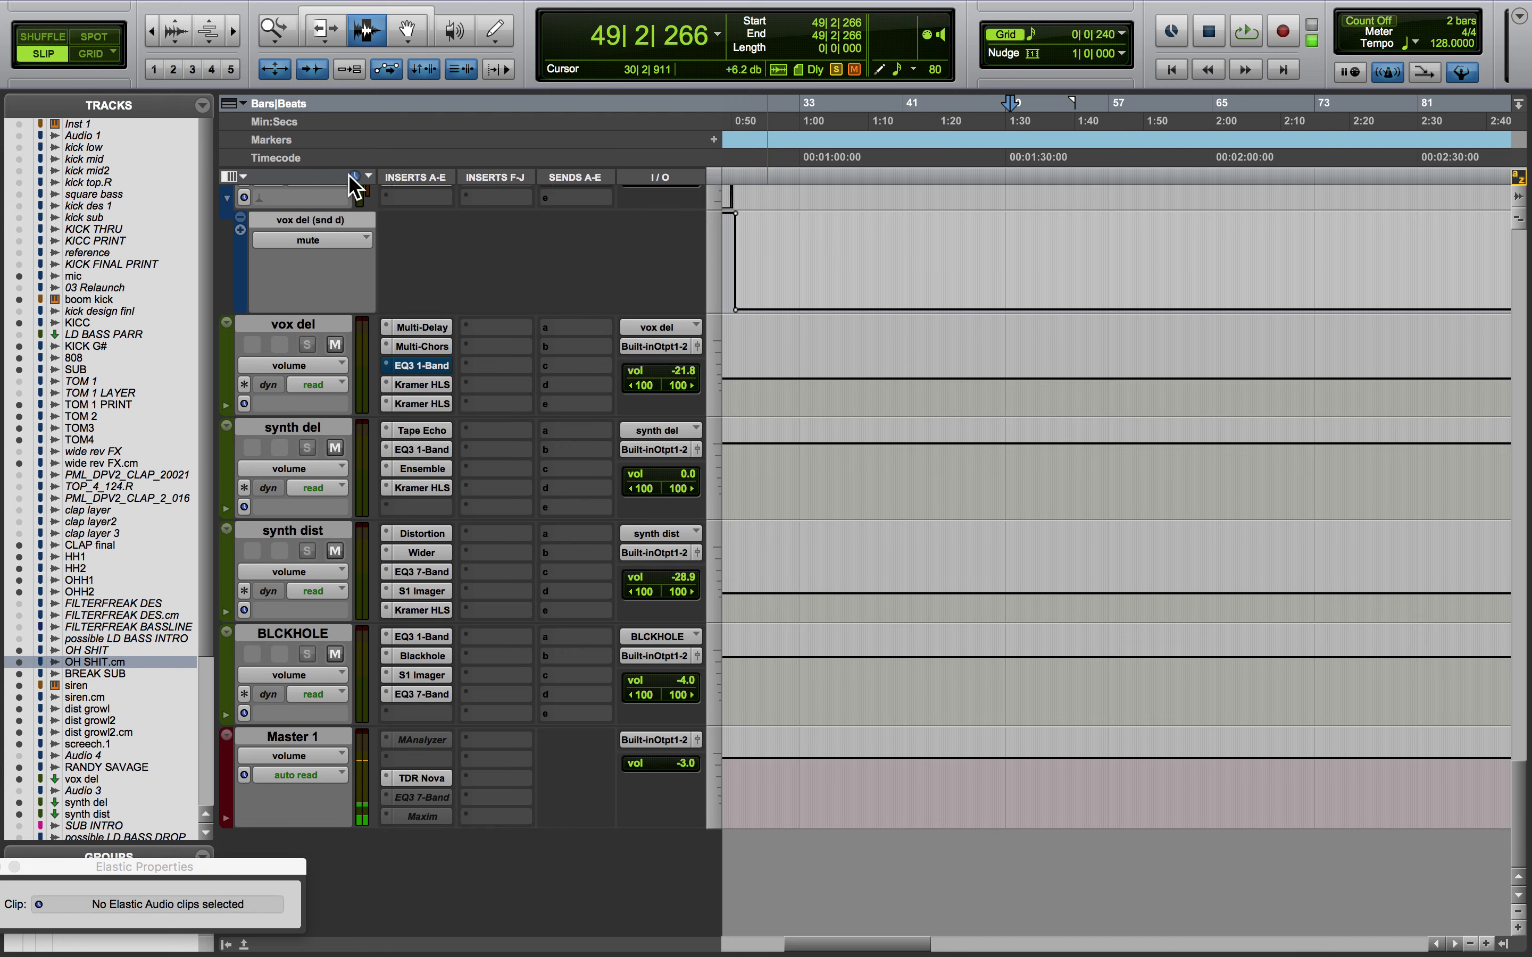
click(433, 556)
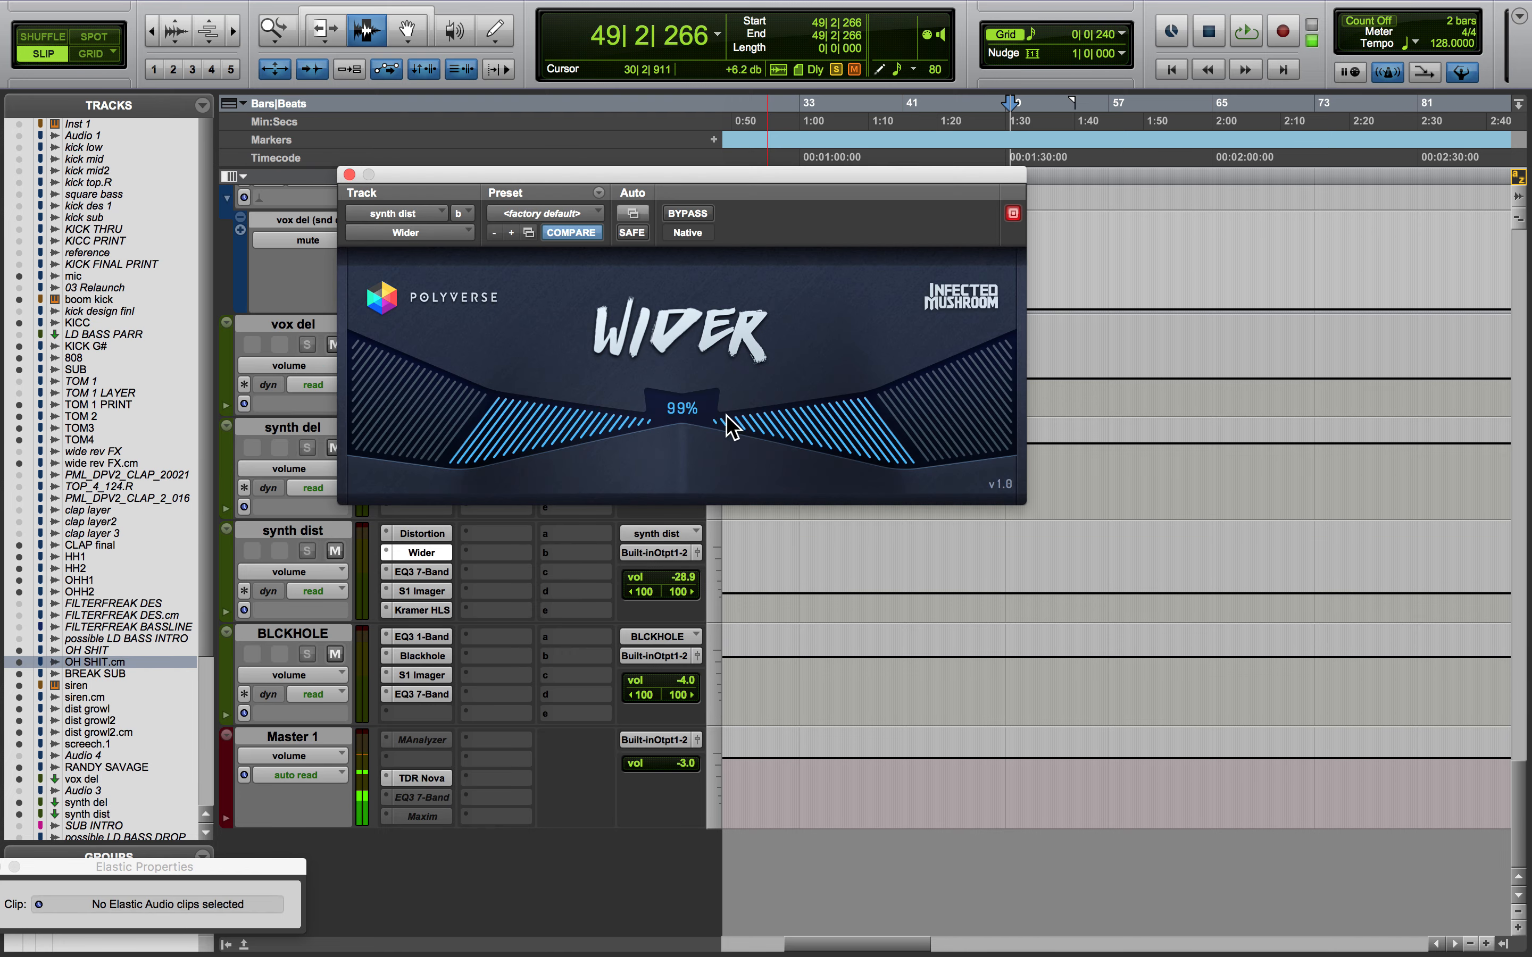
click(808, 688)
key(Return)
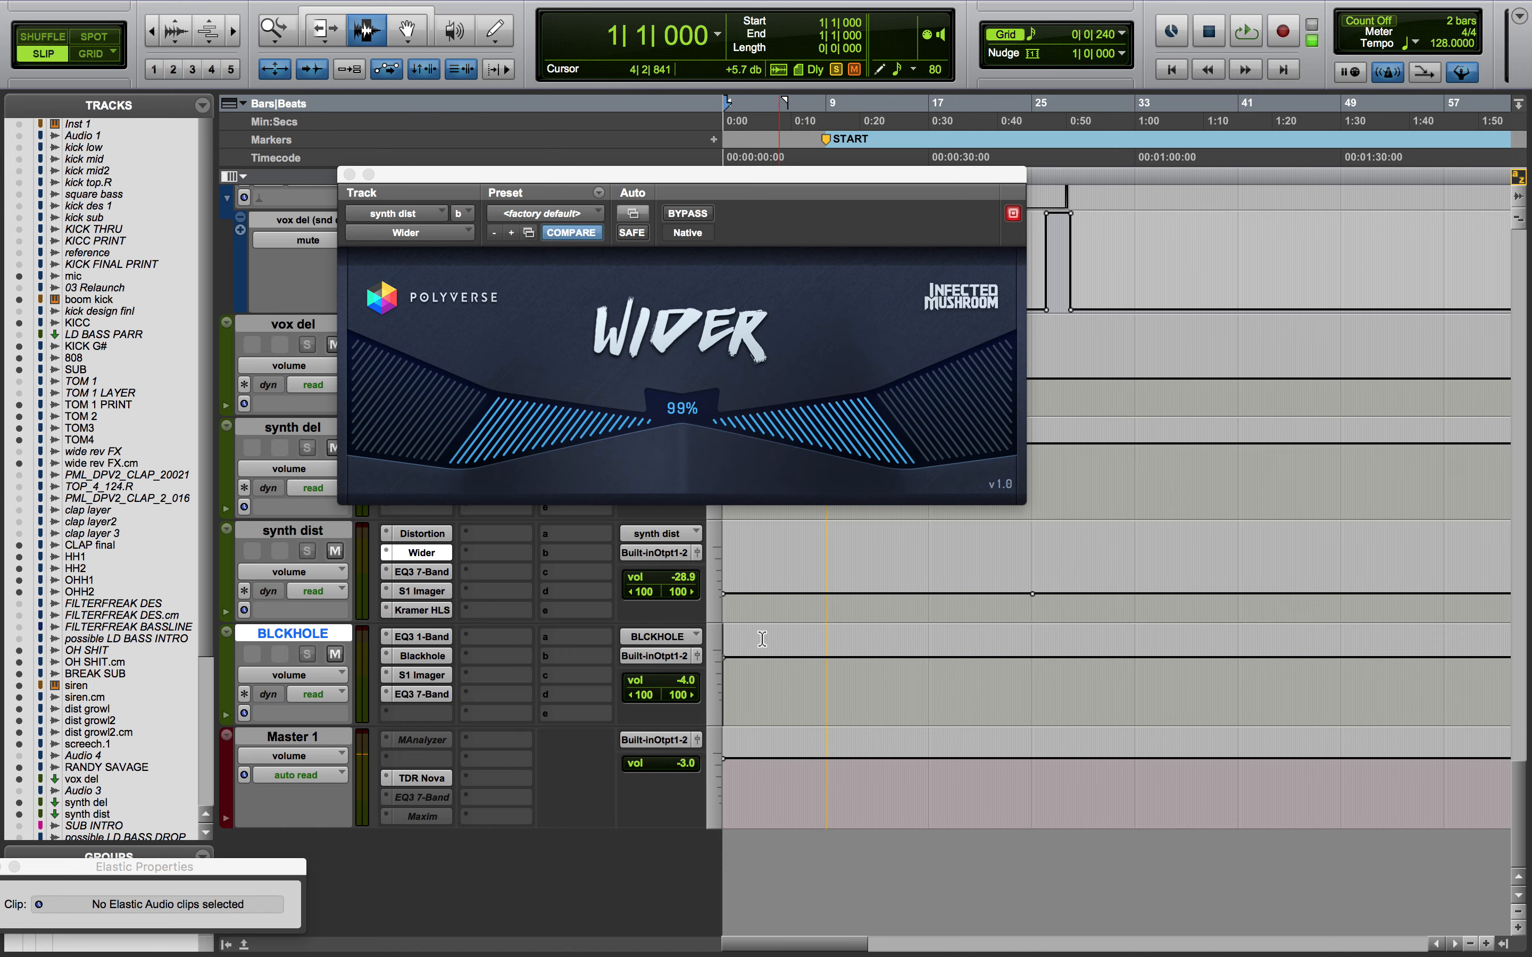
click(349, 174)
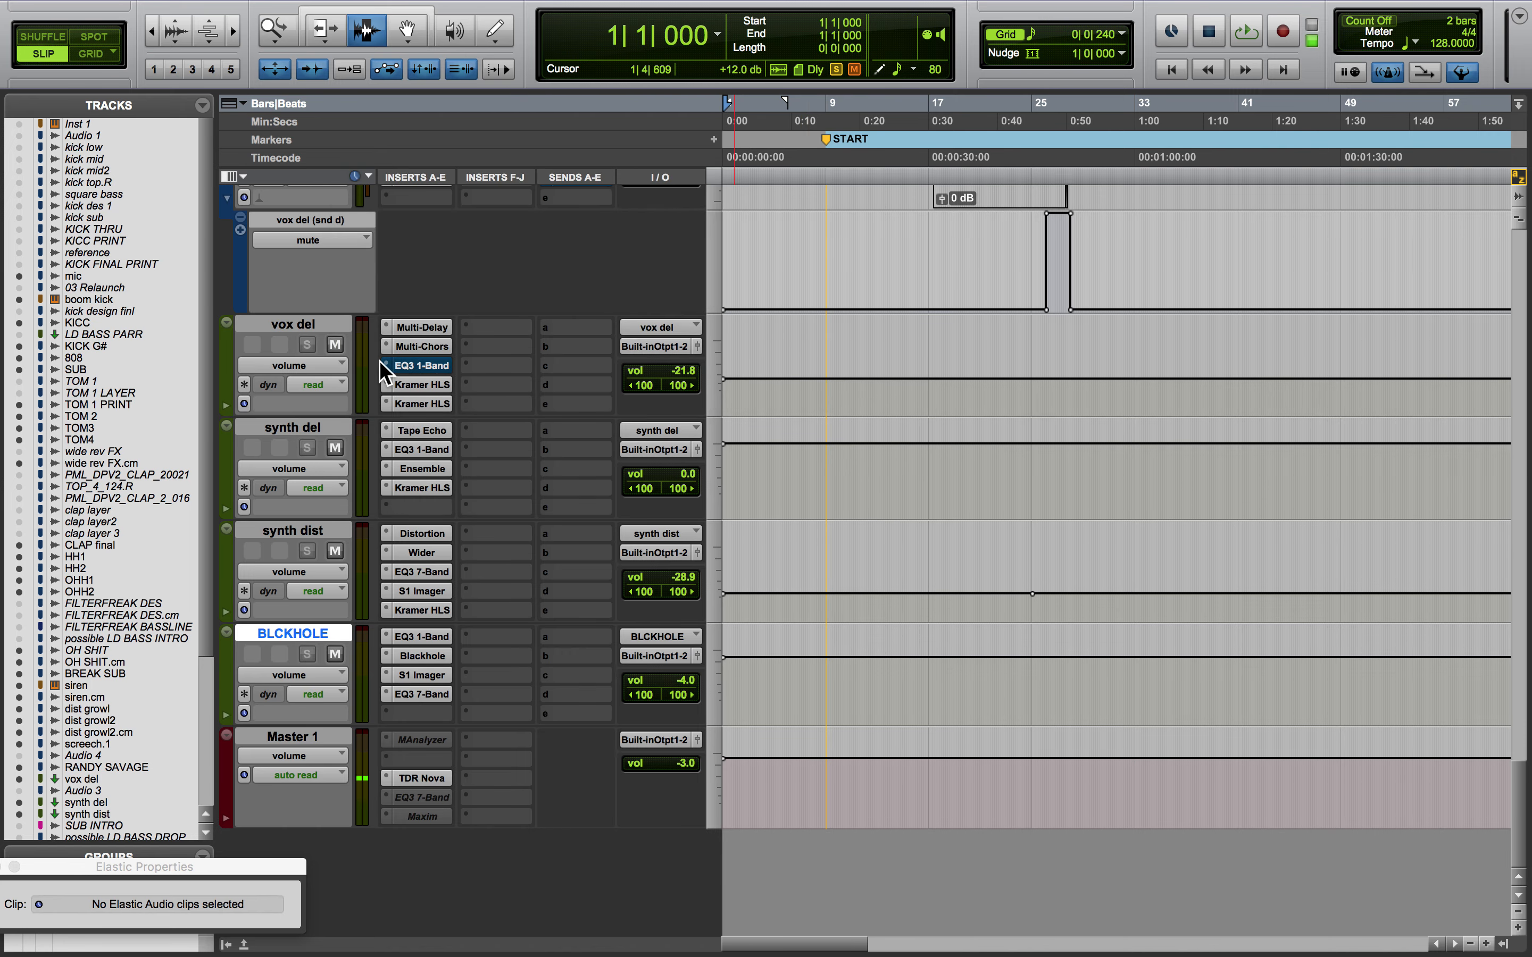
Inspect the EQ3 7-Band and S1 Imager settings on the synth dist aux track
click(434, 572)
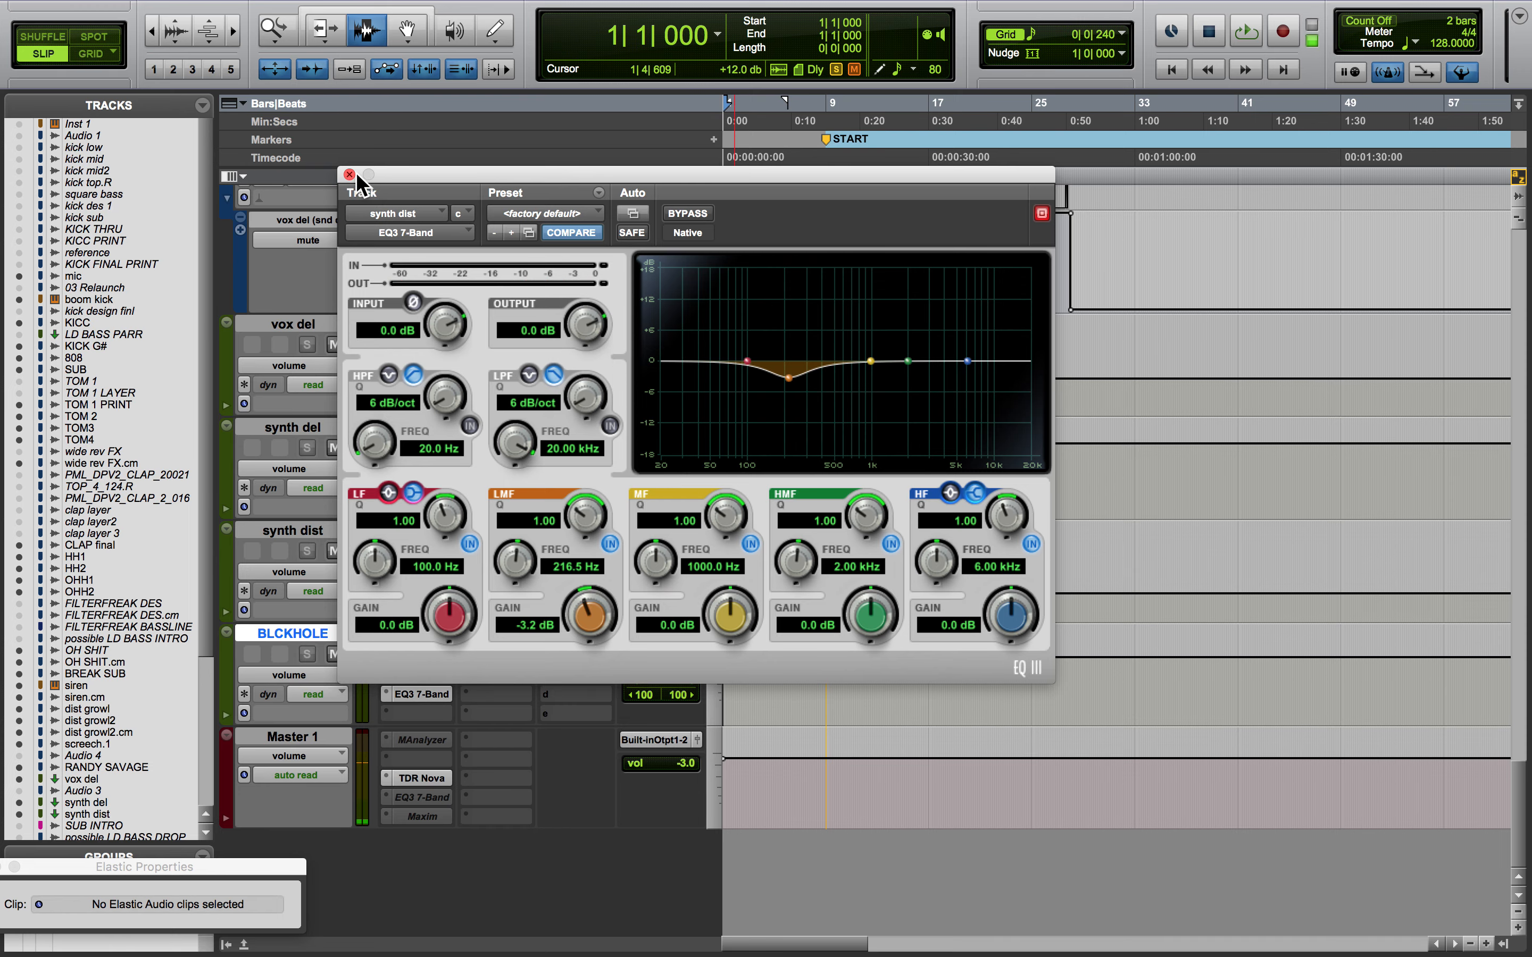
click(348, 174)
click(440, 591)
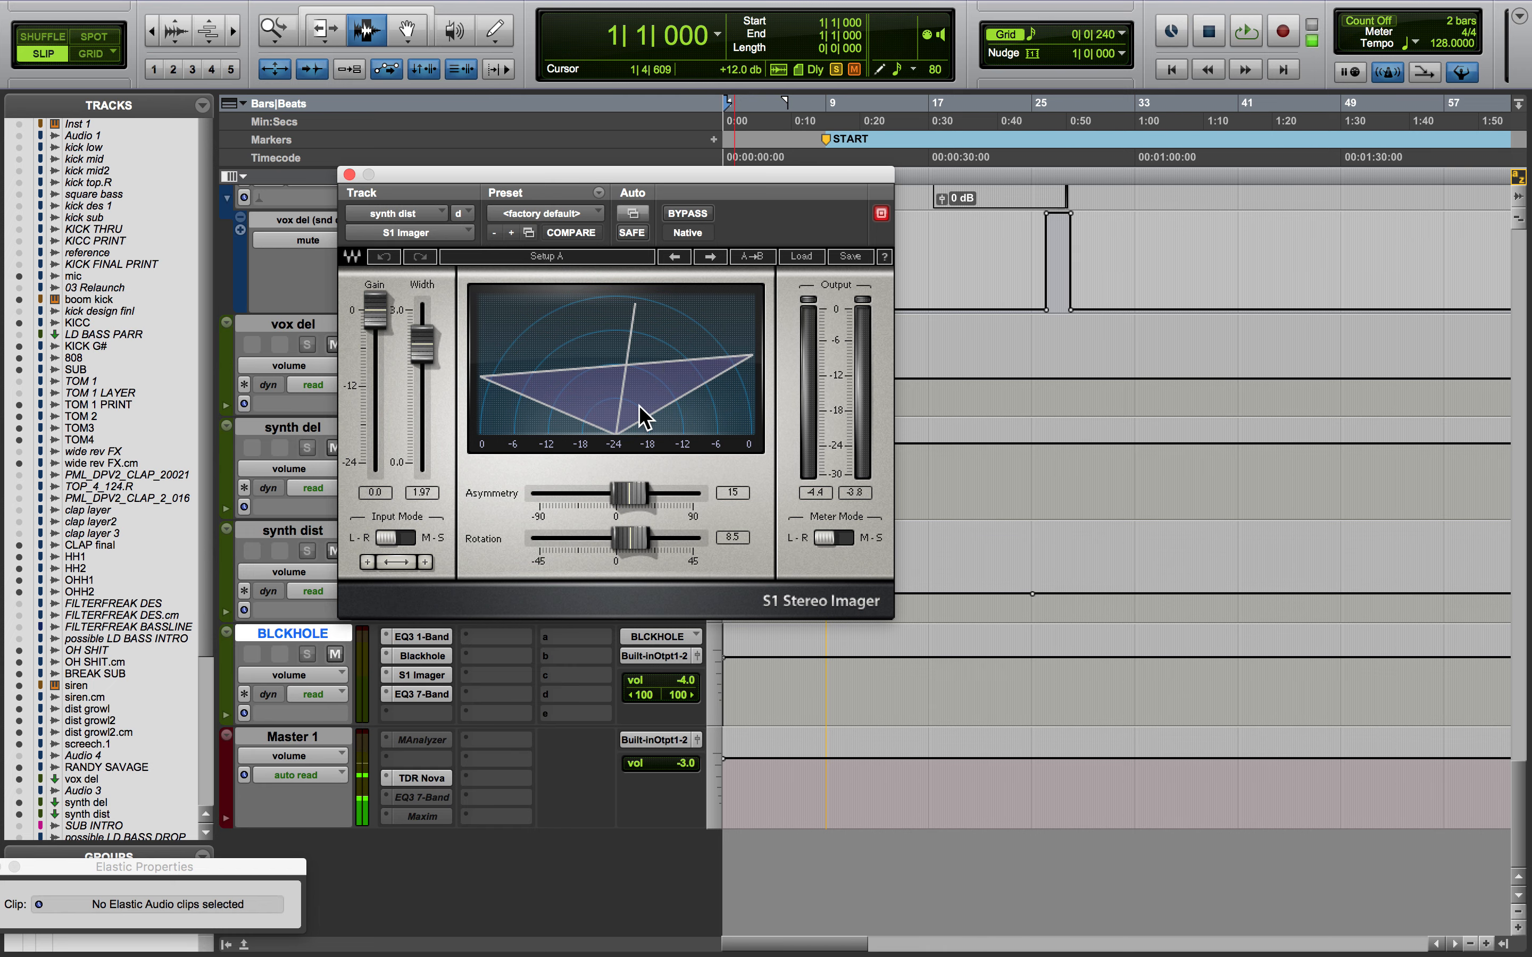
click(349, 174)
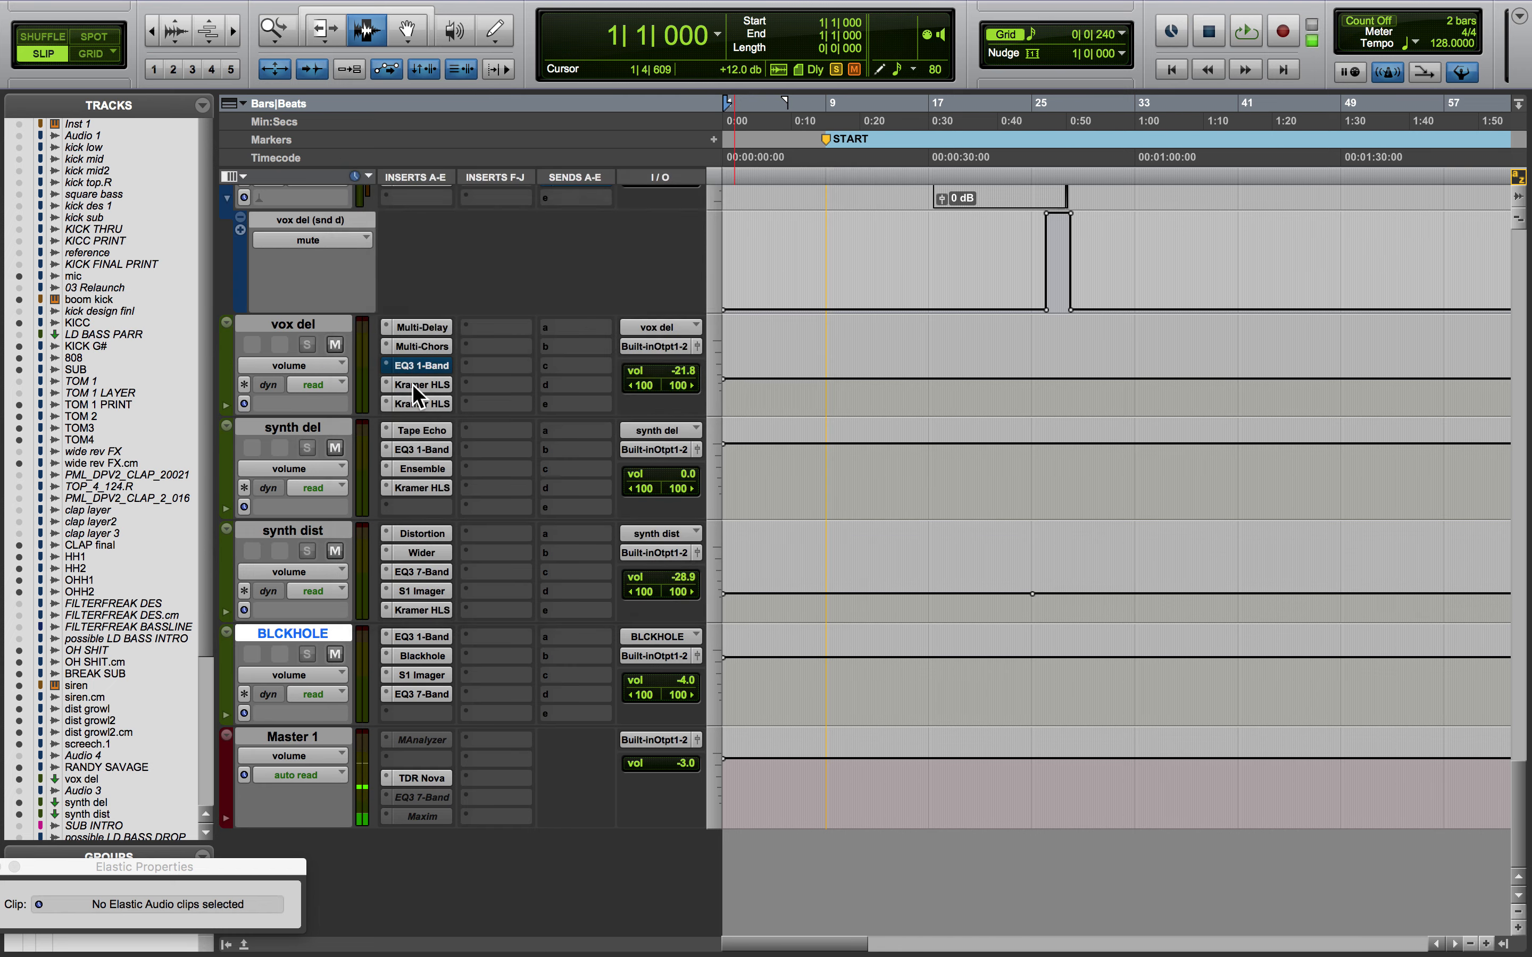
Check the EQ3 7-Band on the BLCKHOLE aux and the Kramer HLS on synth dist
click(440, 697)
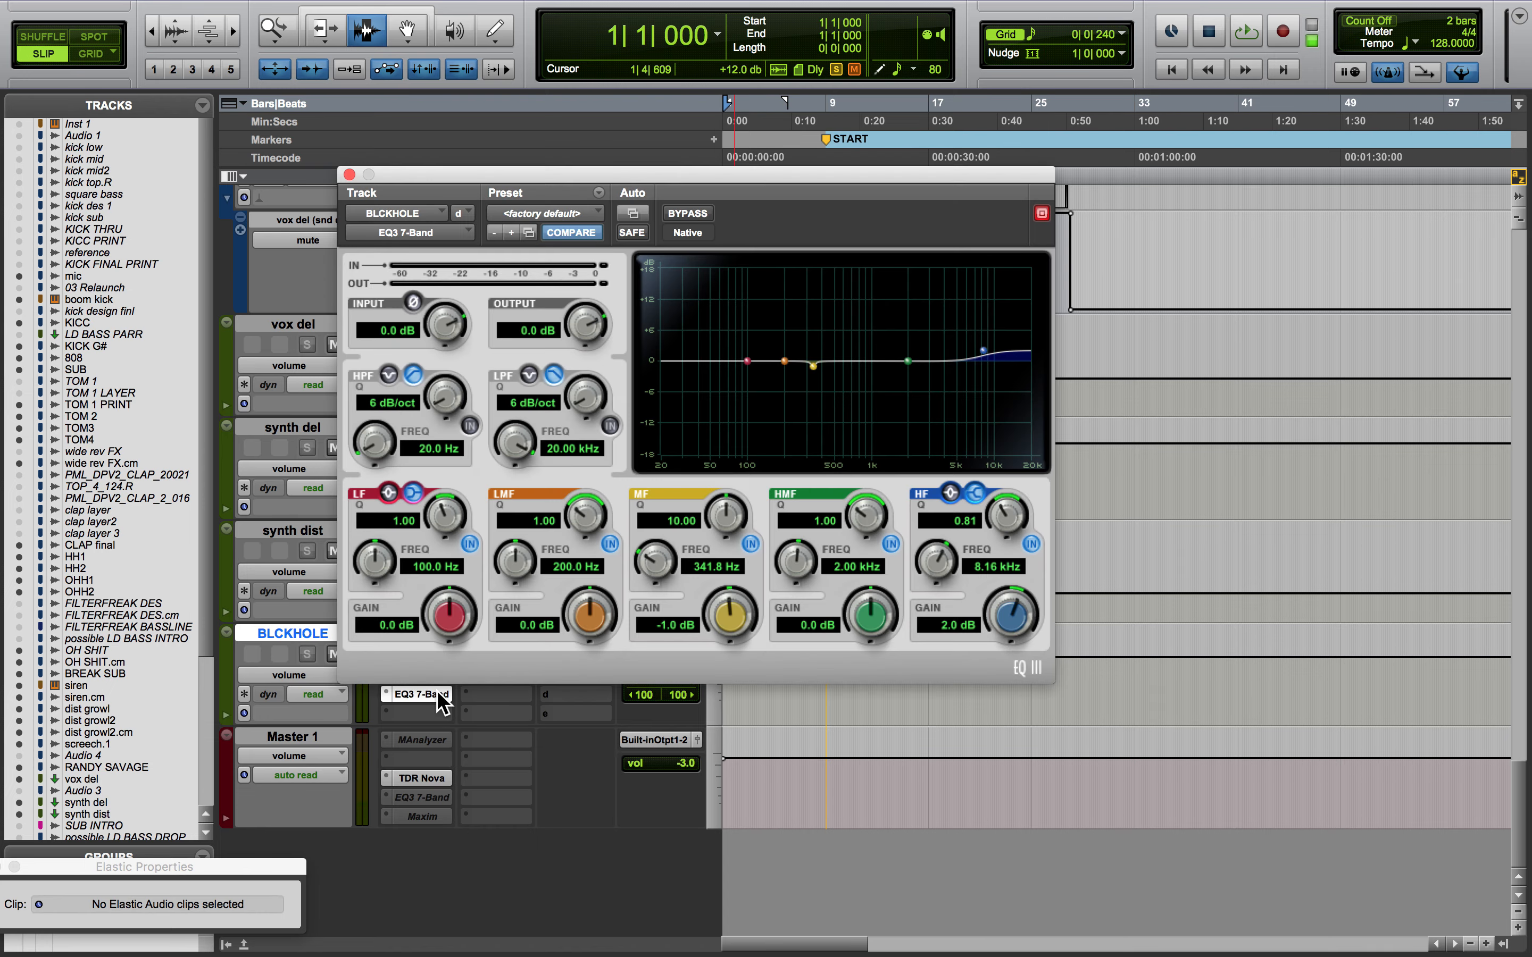
click(349, 174)
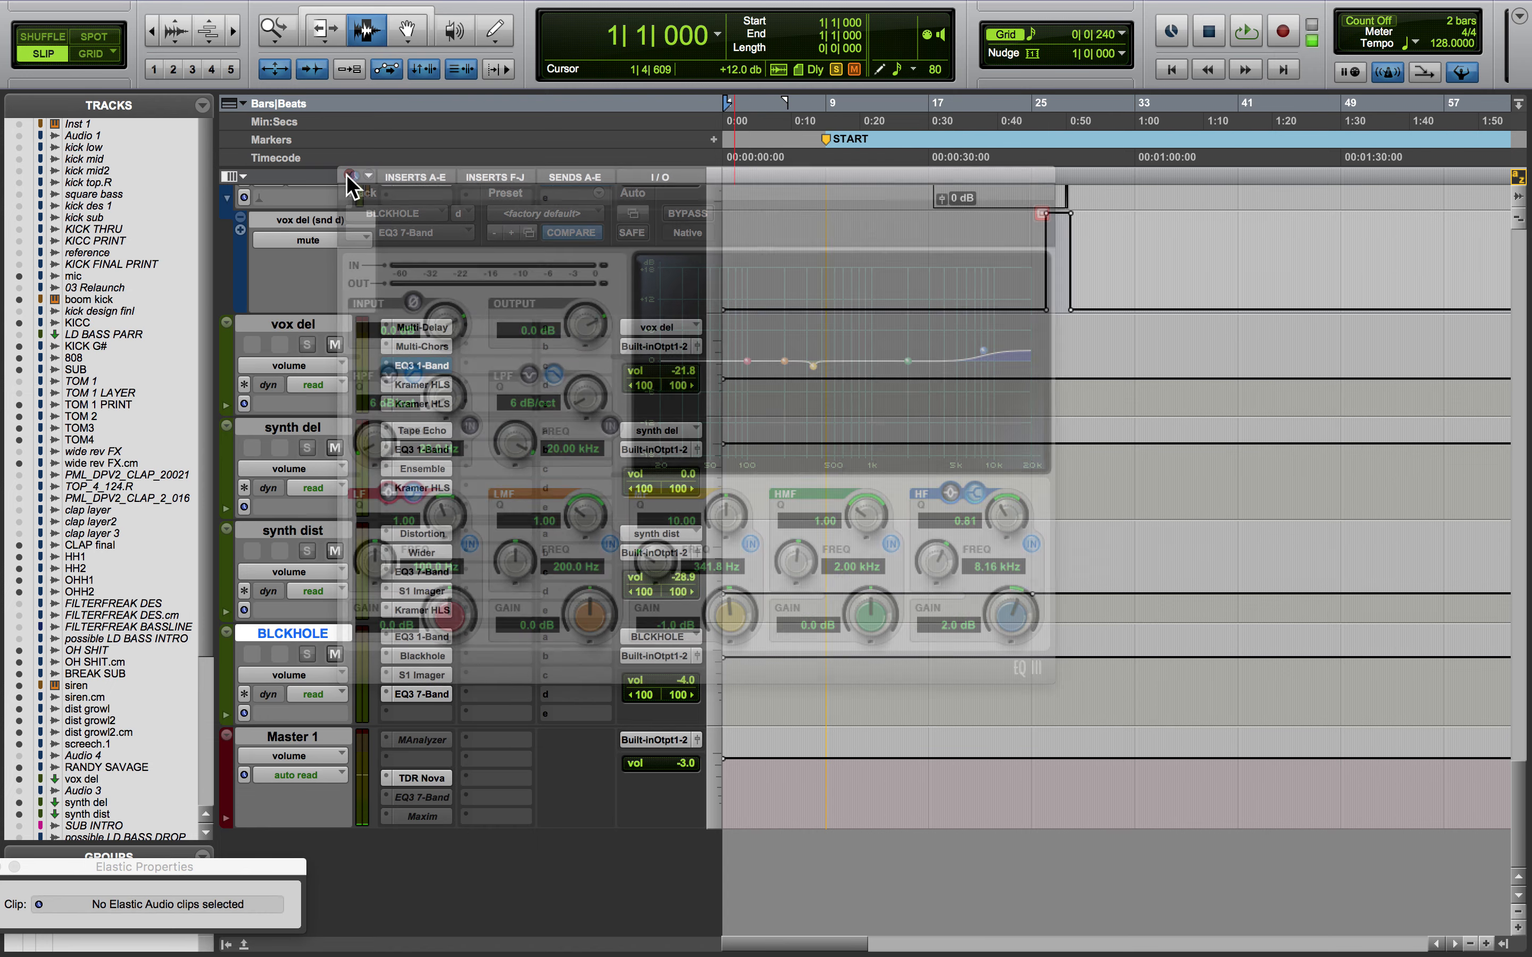
click(427, 602)
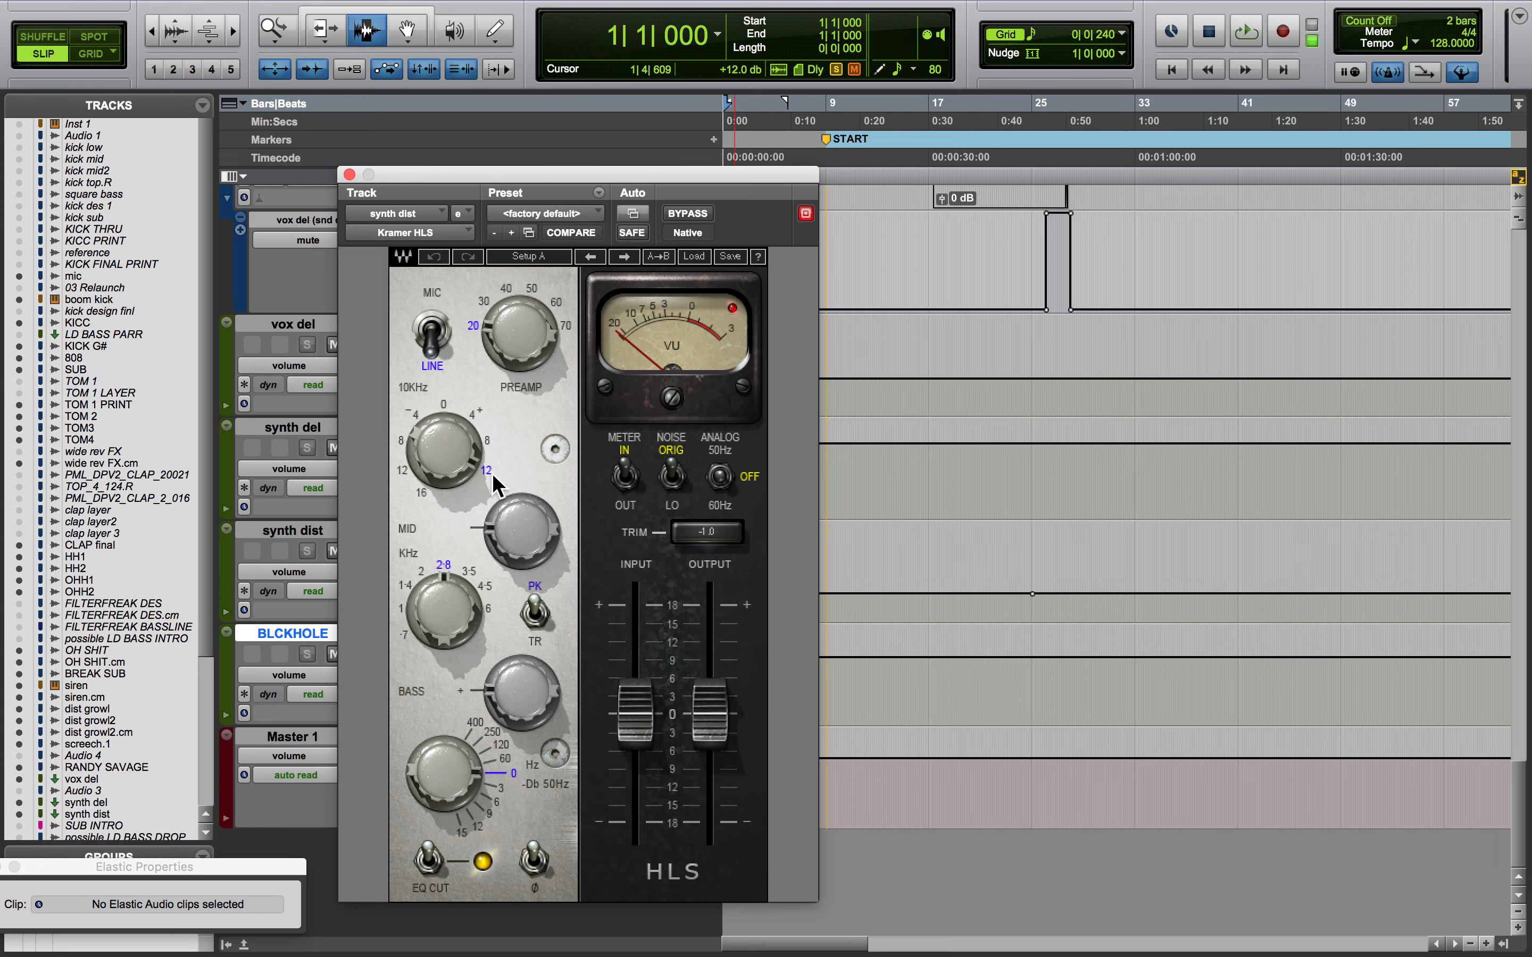
click(347, 174)
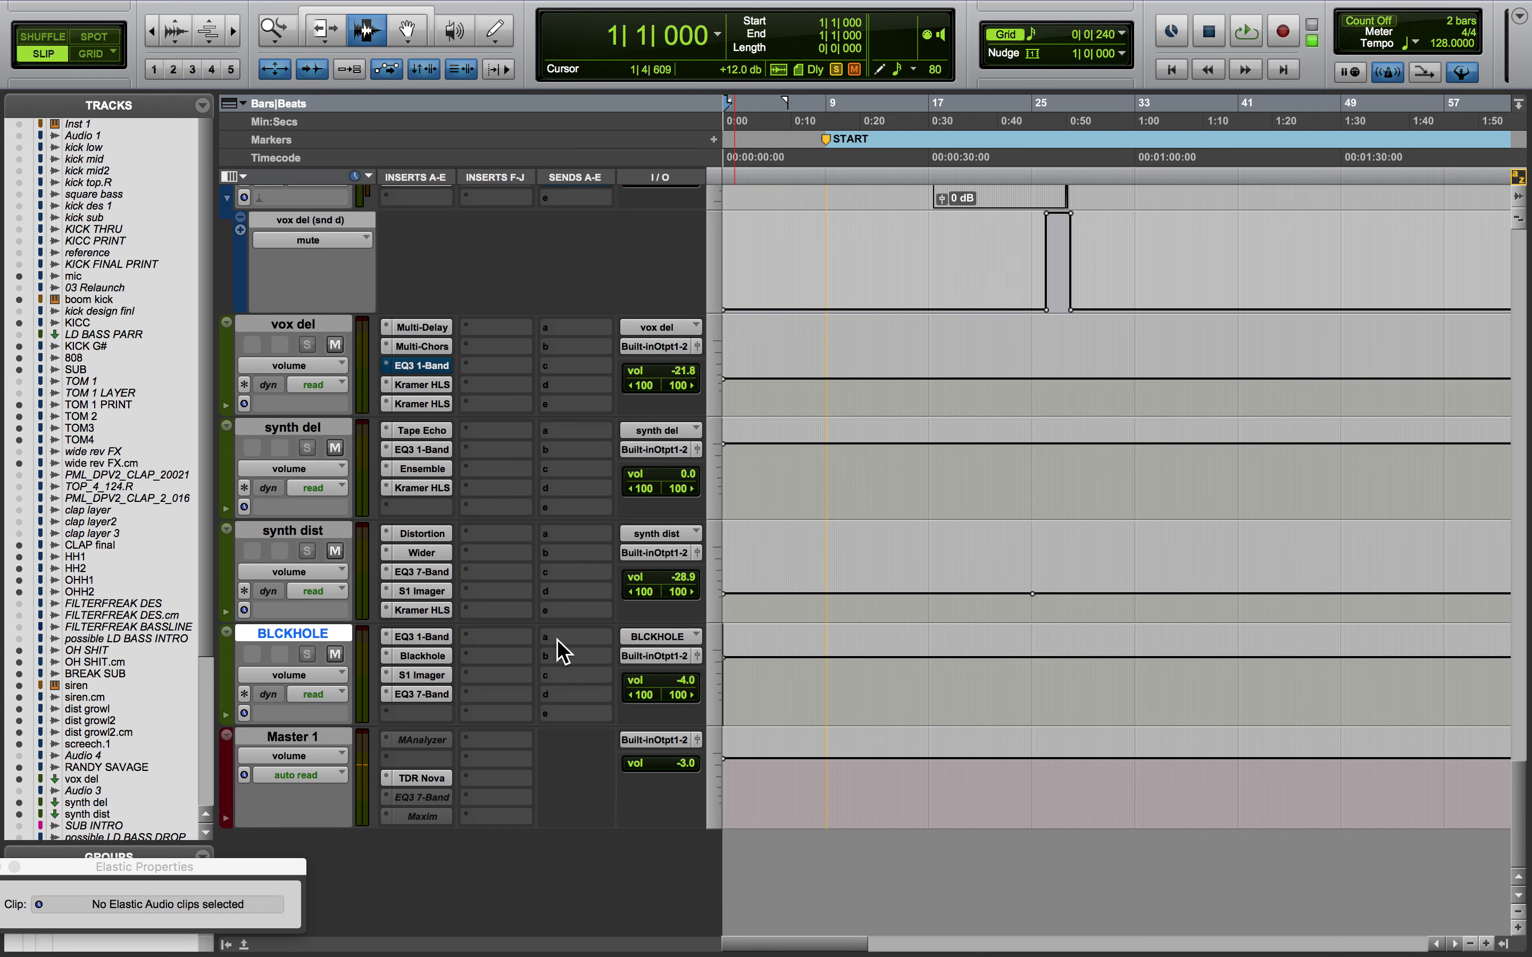
Inspect the EQ3 1-Band filter and the Blackhole reverb settings on the BLCKHOLE aux track
click(438, 638)
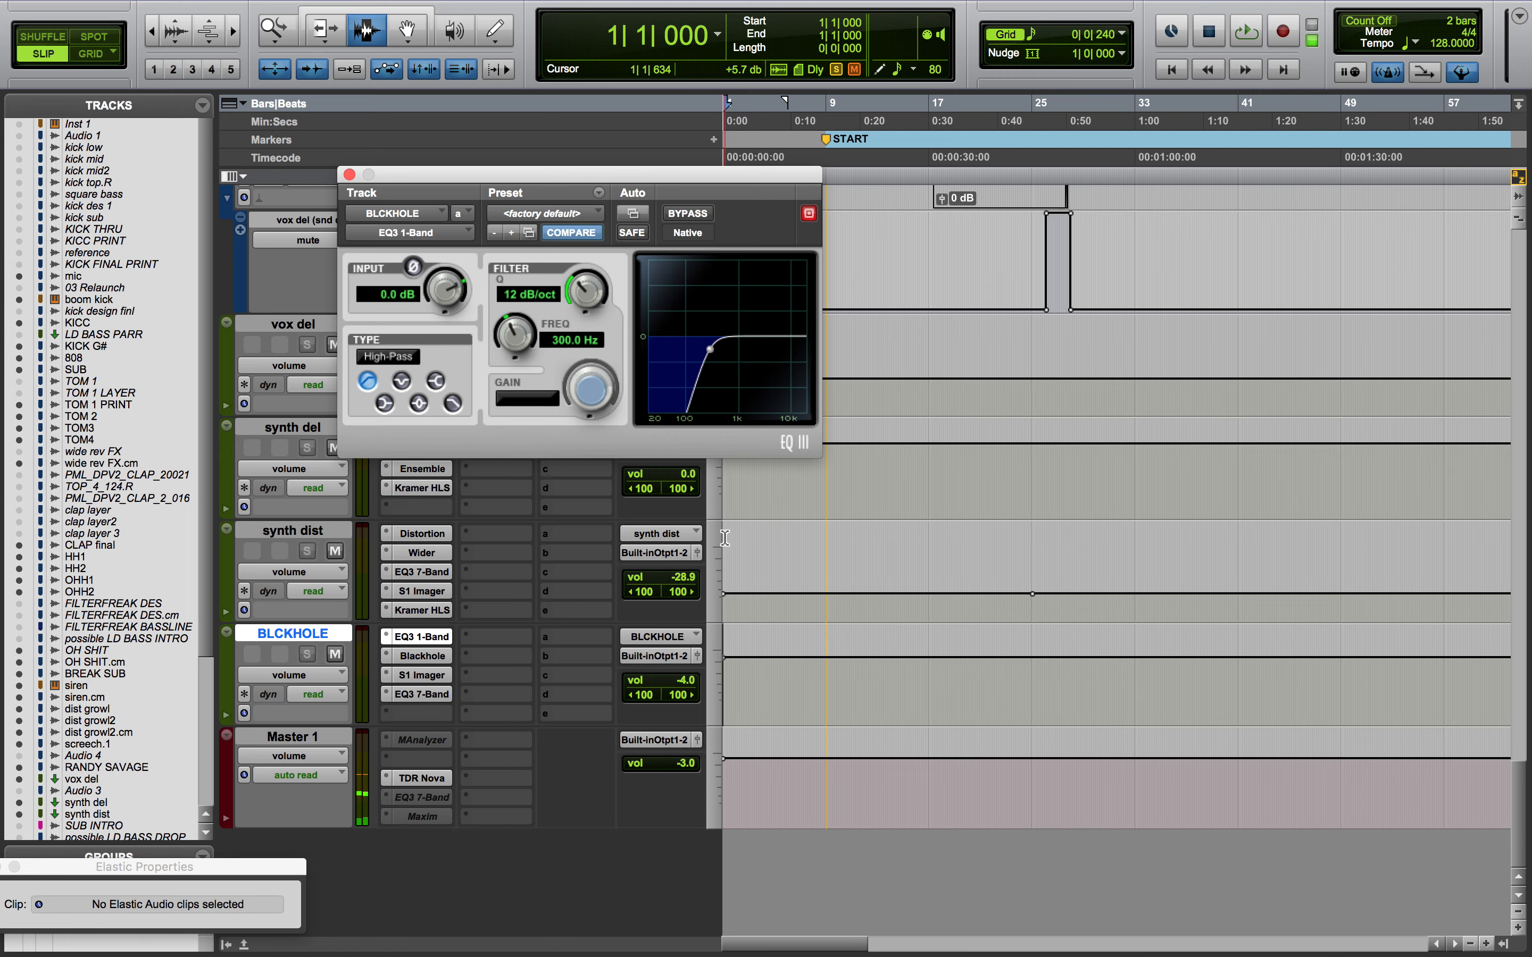
click(437, 658)
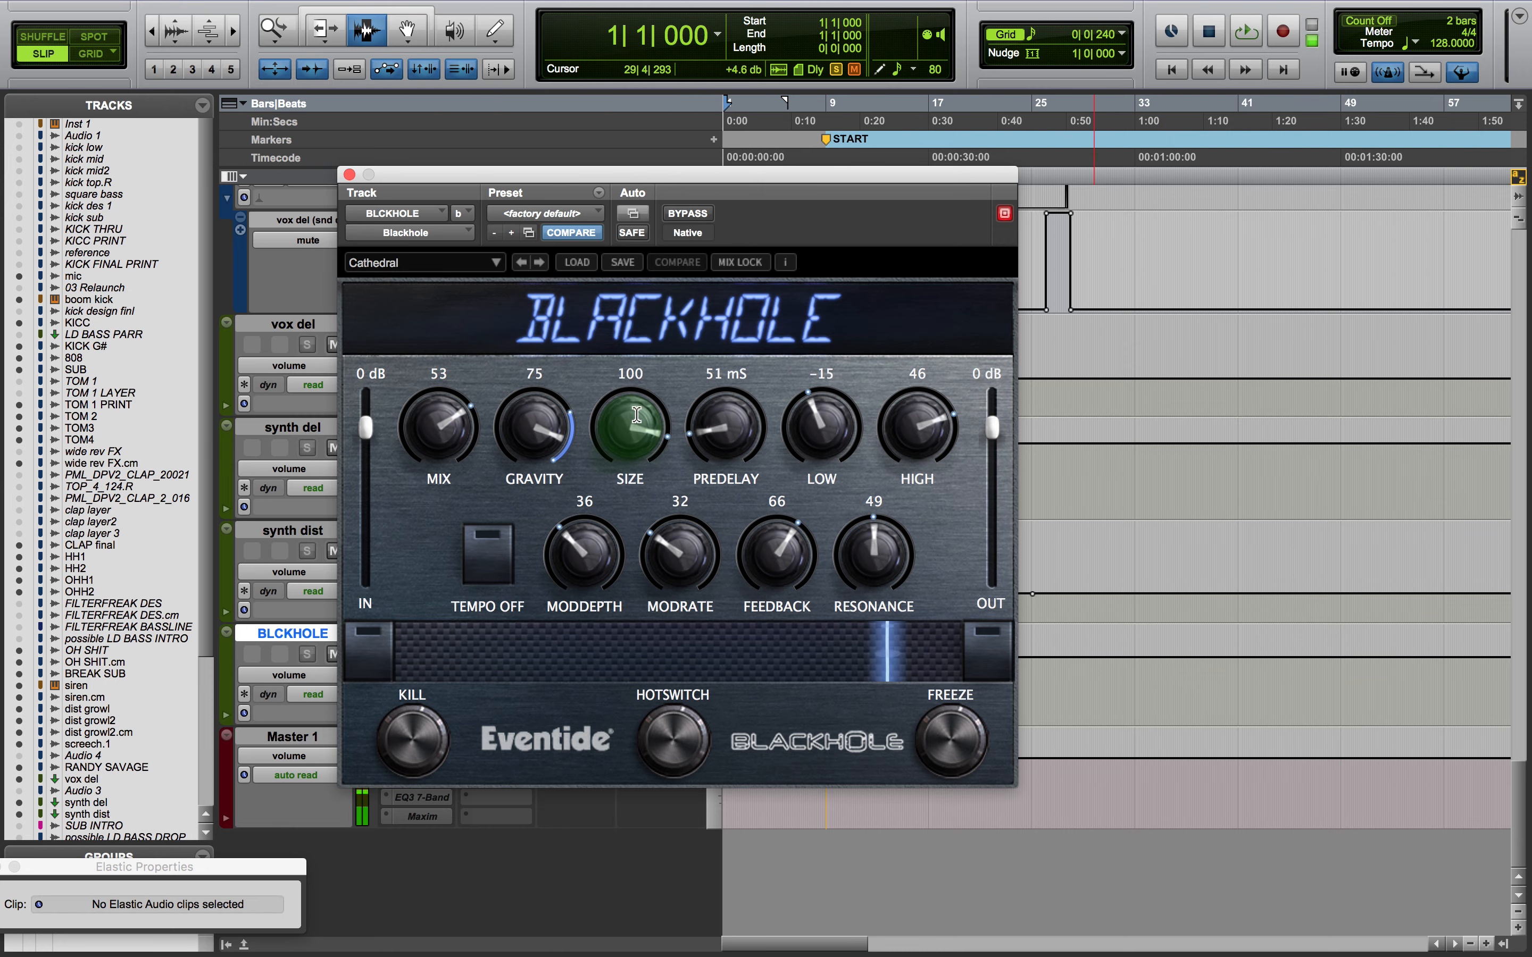
click(349, 174)
Show the Blackhole Size automation in a lane under the BLCKHOLE aux and examine its shape just before bar 145
scroll(1092, 702, right, 15)
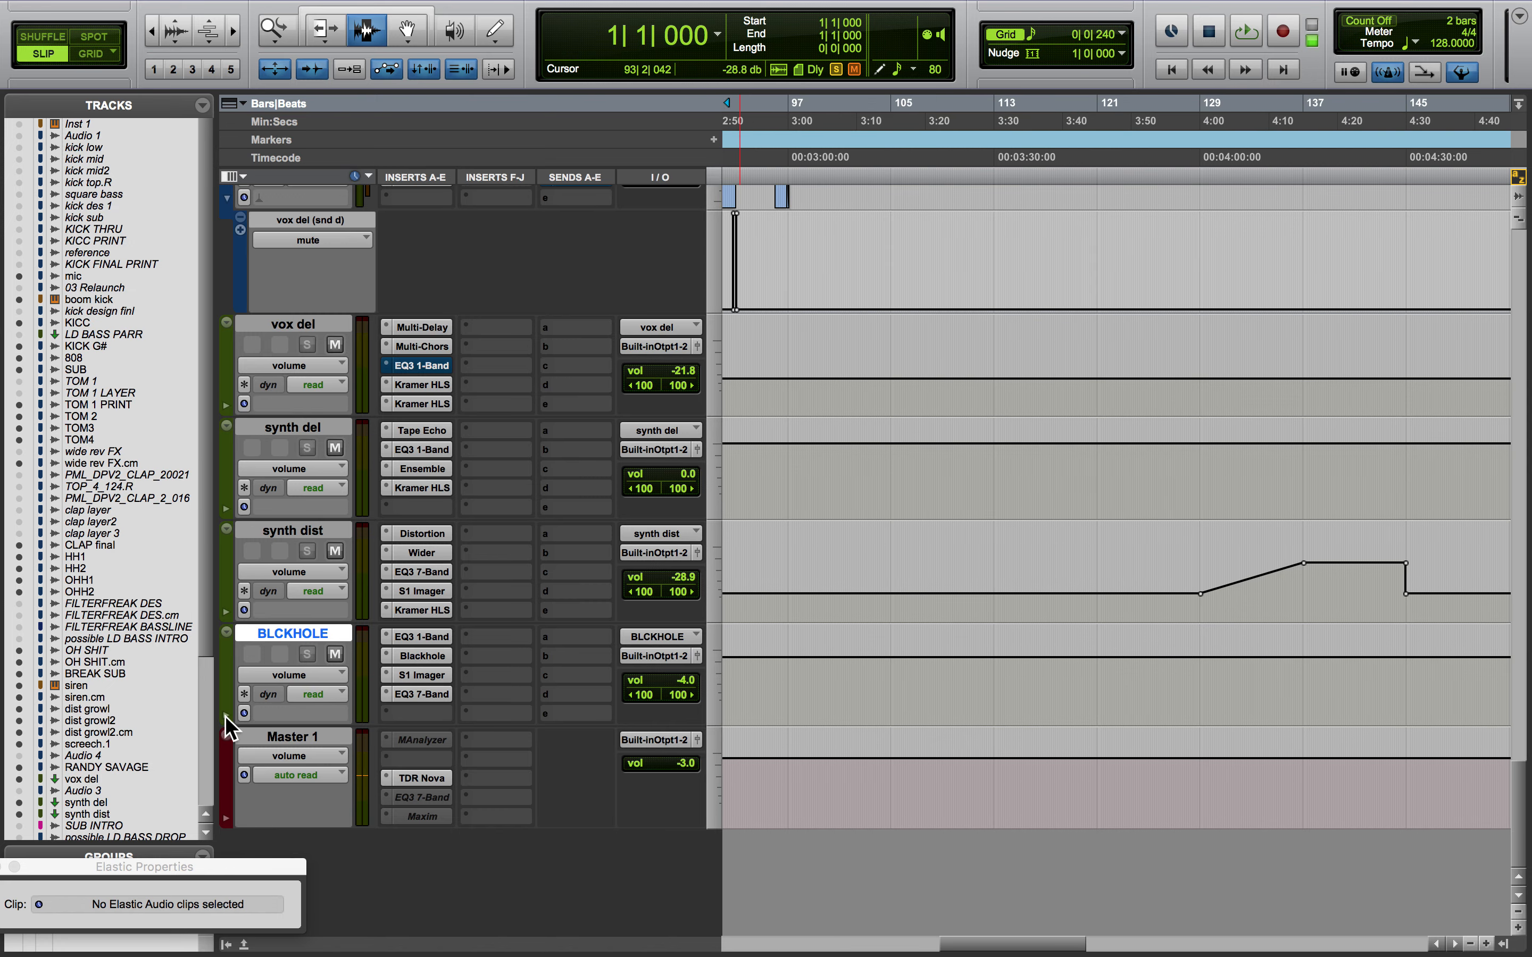
click(226, 716)
click(314, 751)
mouse_move(411, 801)
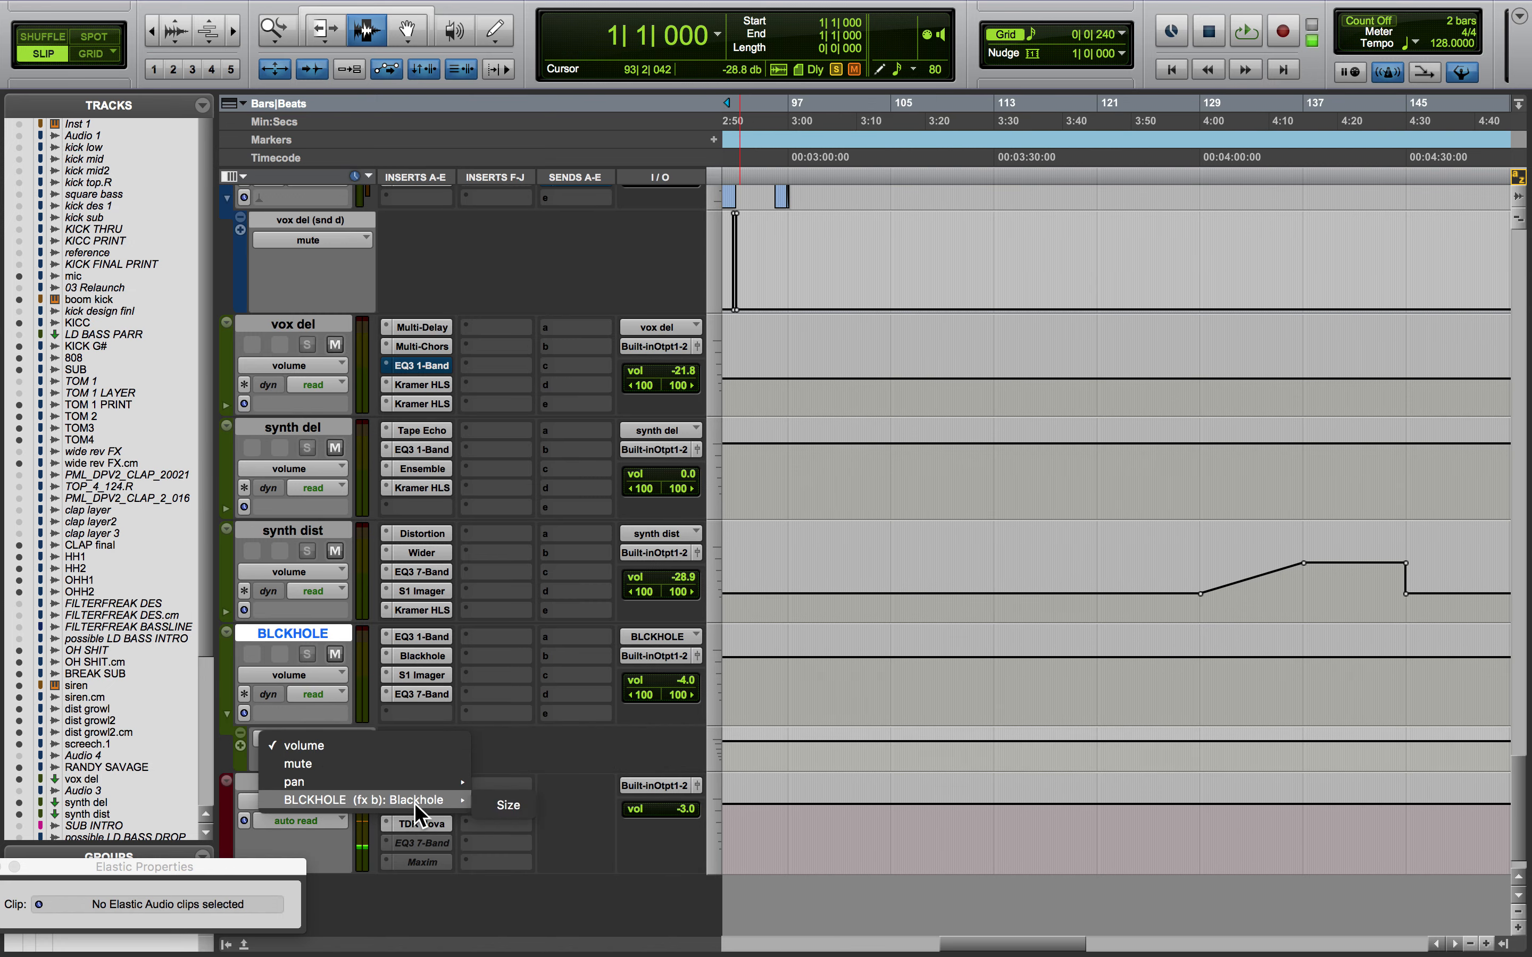
click(503, 806)
scroll(1320, 821, right, 3)
drag(1297, 737, 1333, 763)
click(1096, 734)
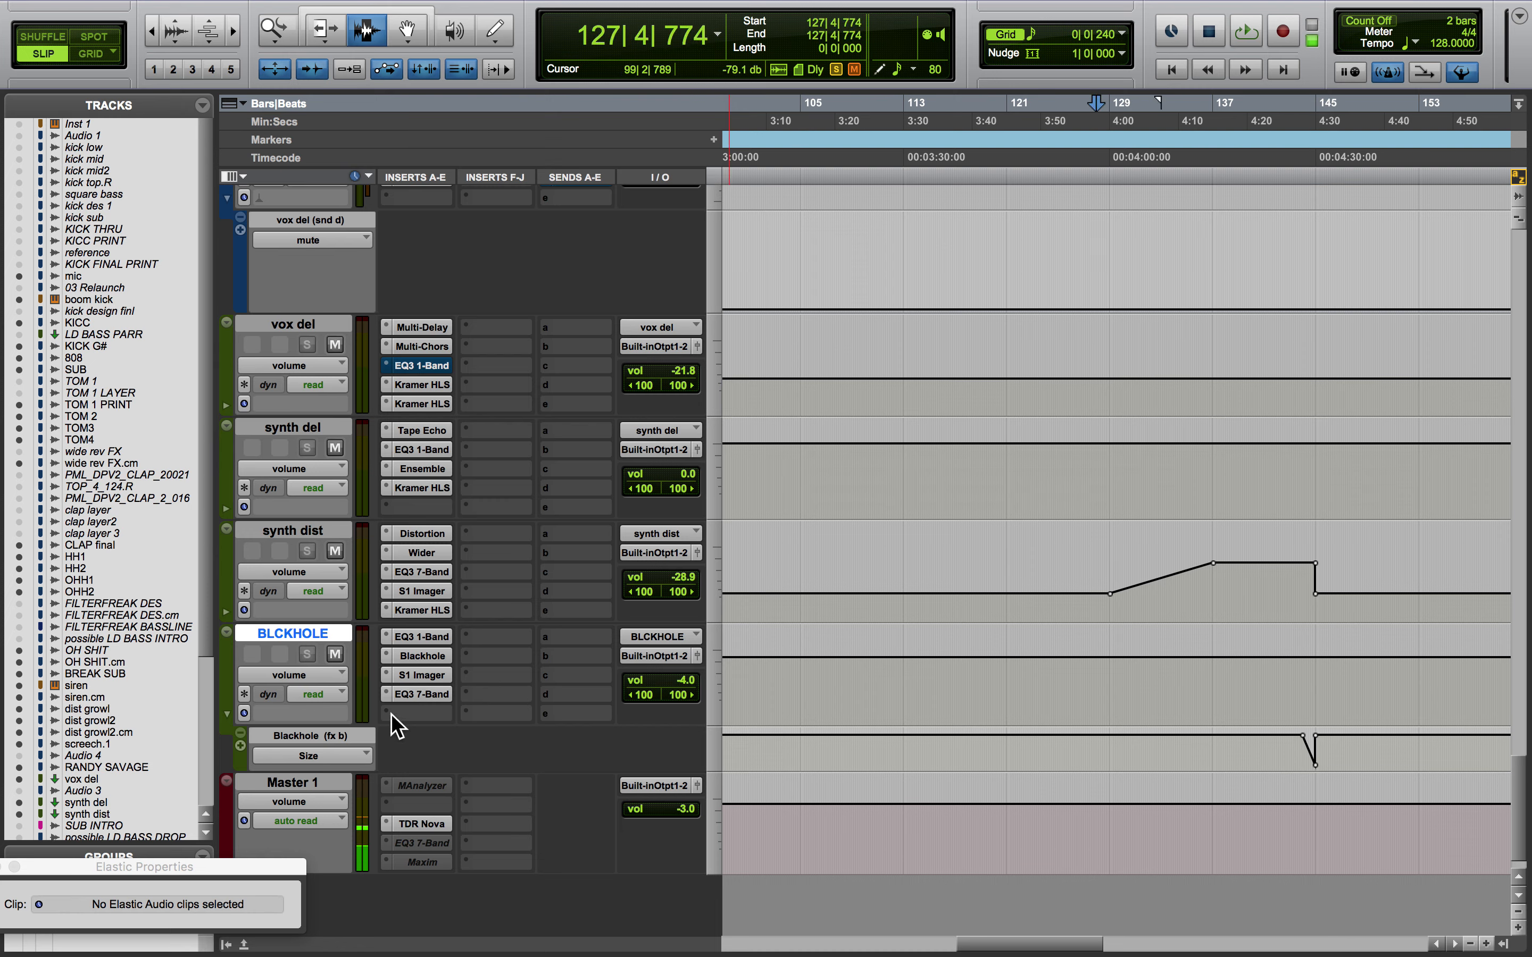
Return to OH SHIT.cm and review its send level and EQ3 frequency automation from bar 193 back to bar 89
scroll(845, 718, right, 10)
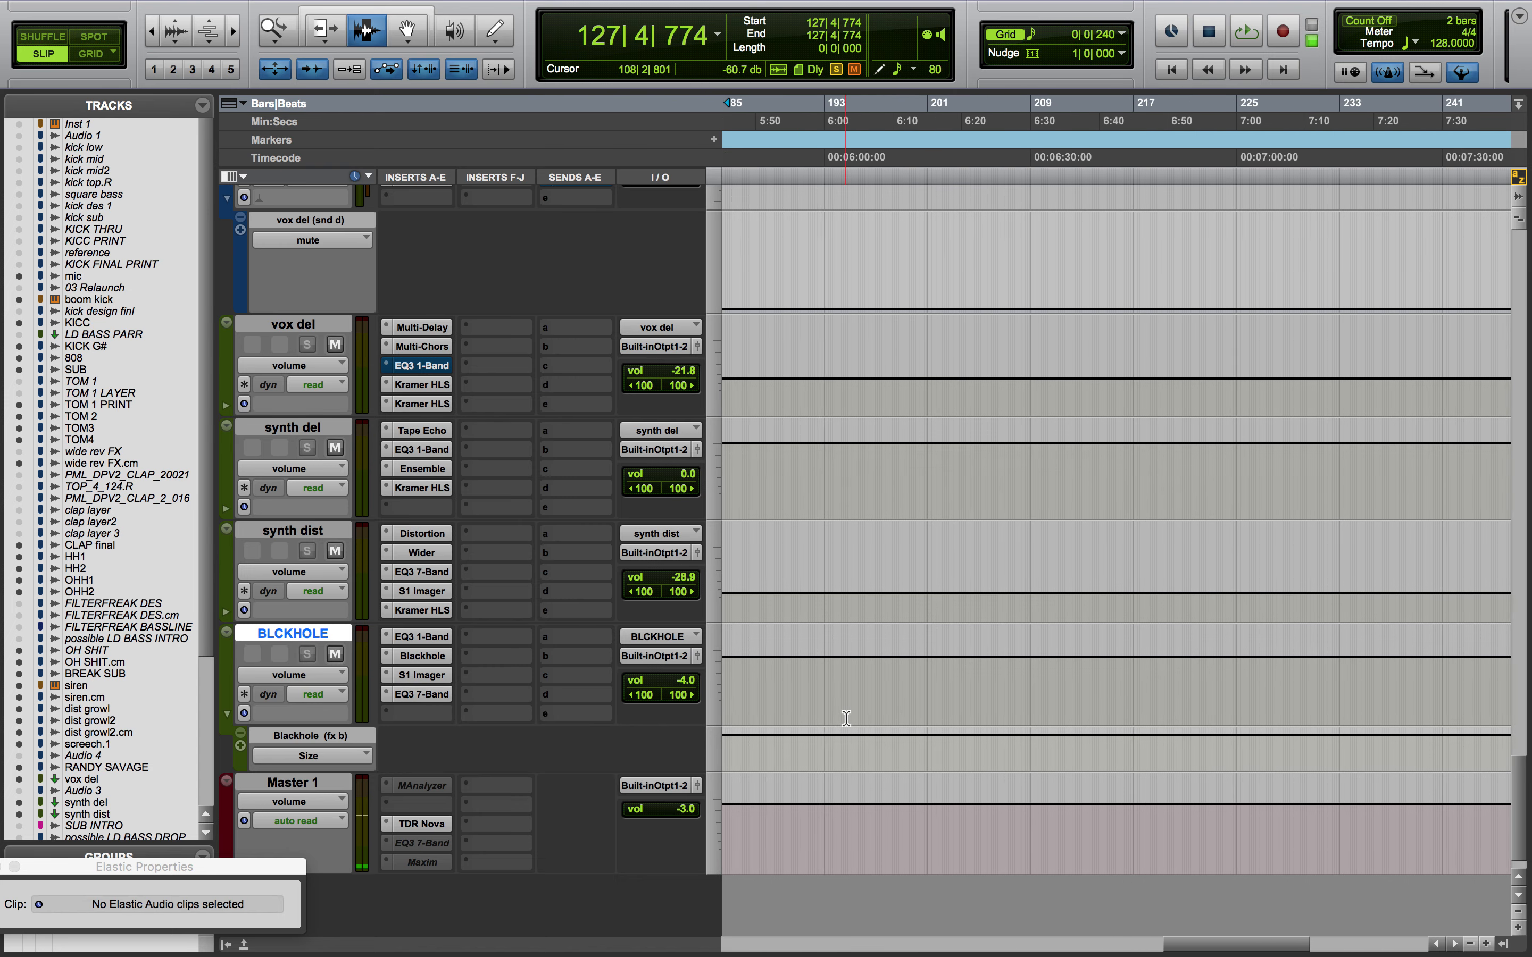
scroll(845, 719, left, 2)
scroll(845, 718, down, 1)
scroll(598, 556, up, 15)
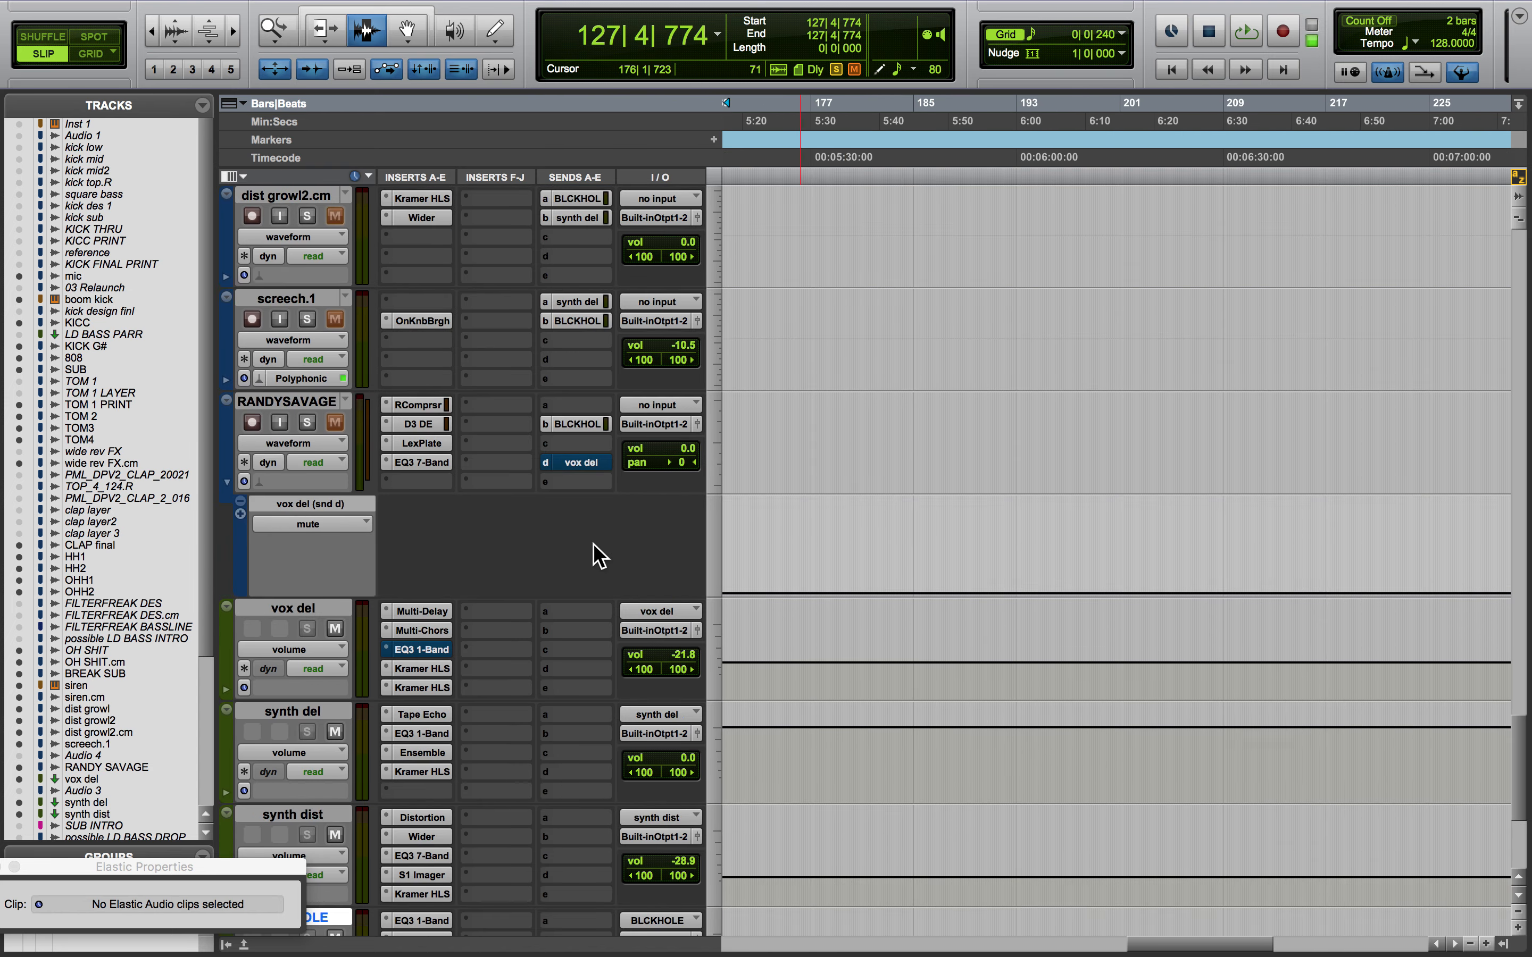
scroll(599, 556, up, 5)
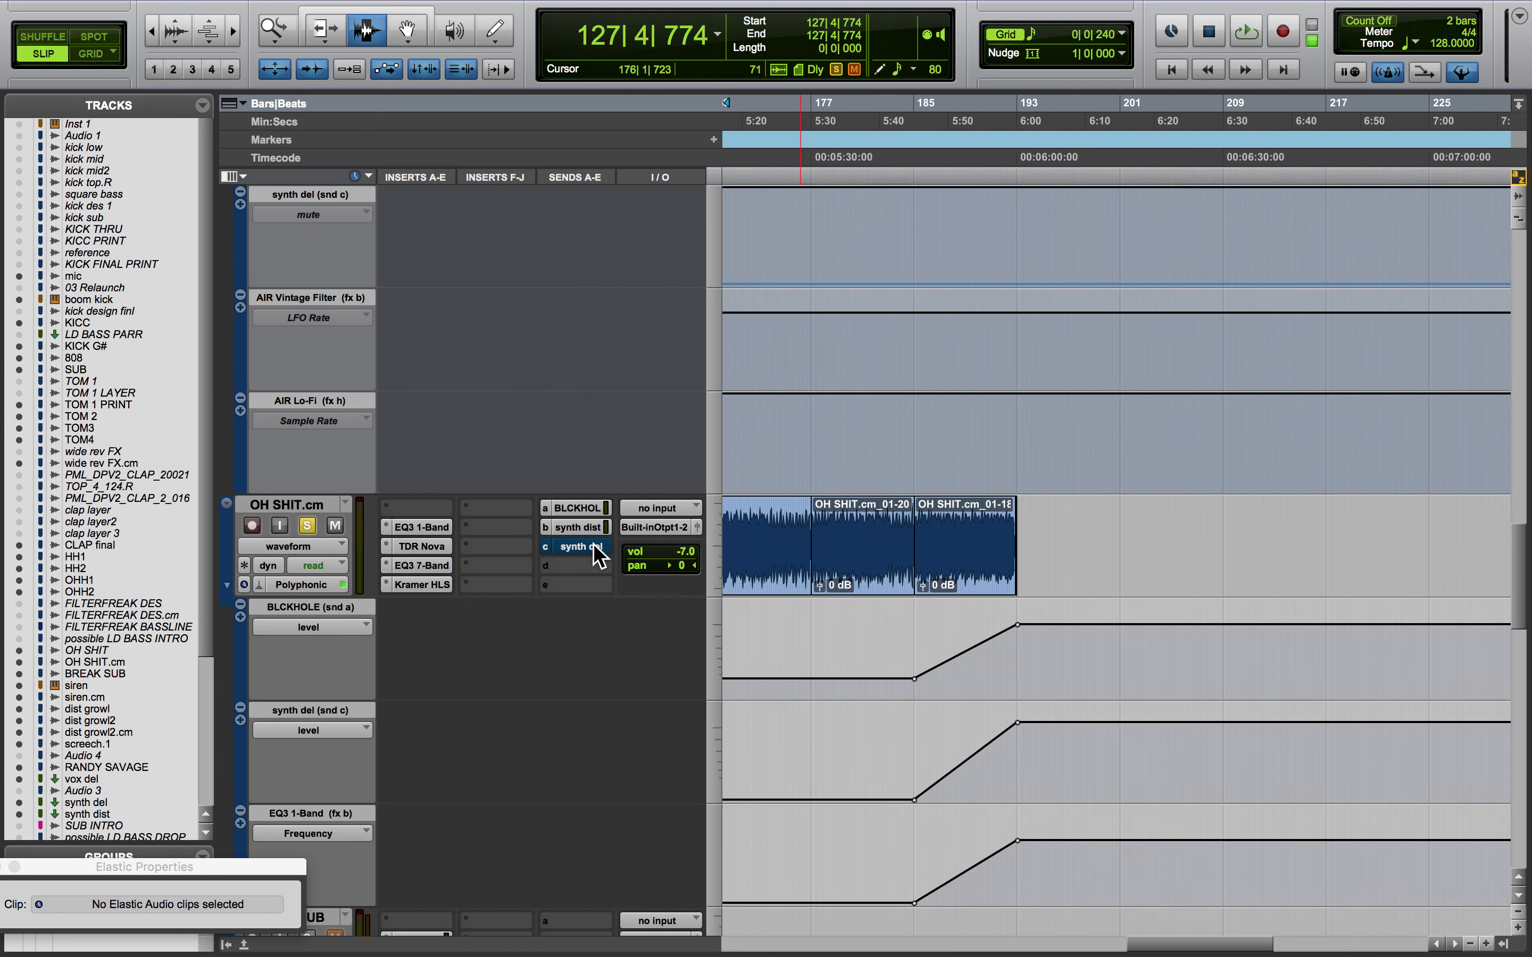
scroll(929, 629, left, 6)
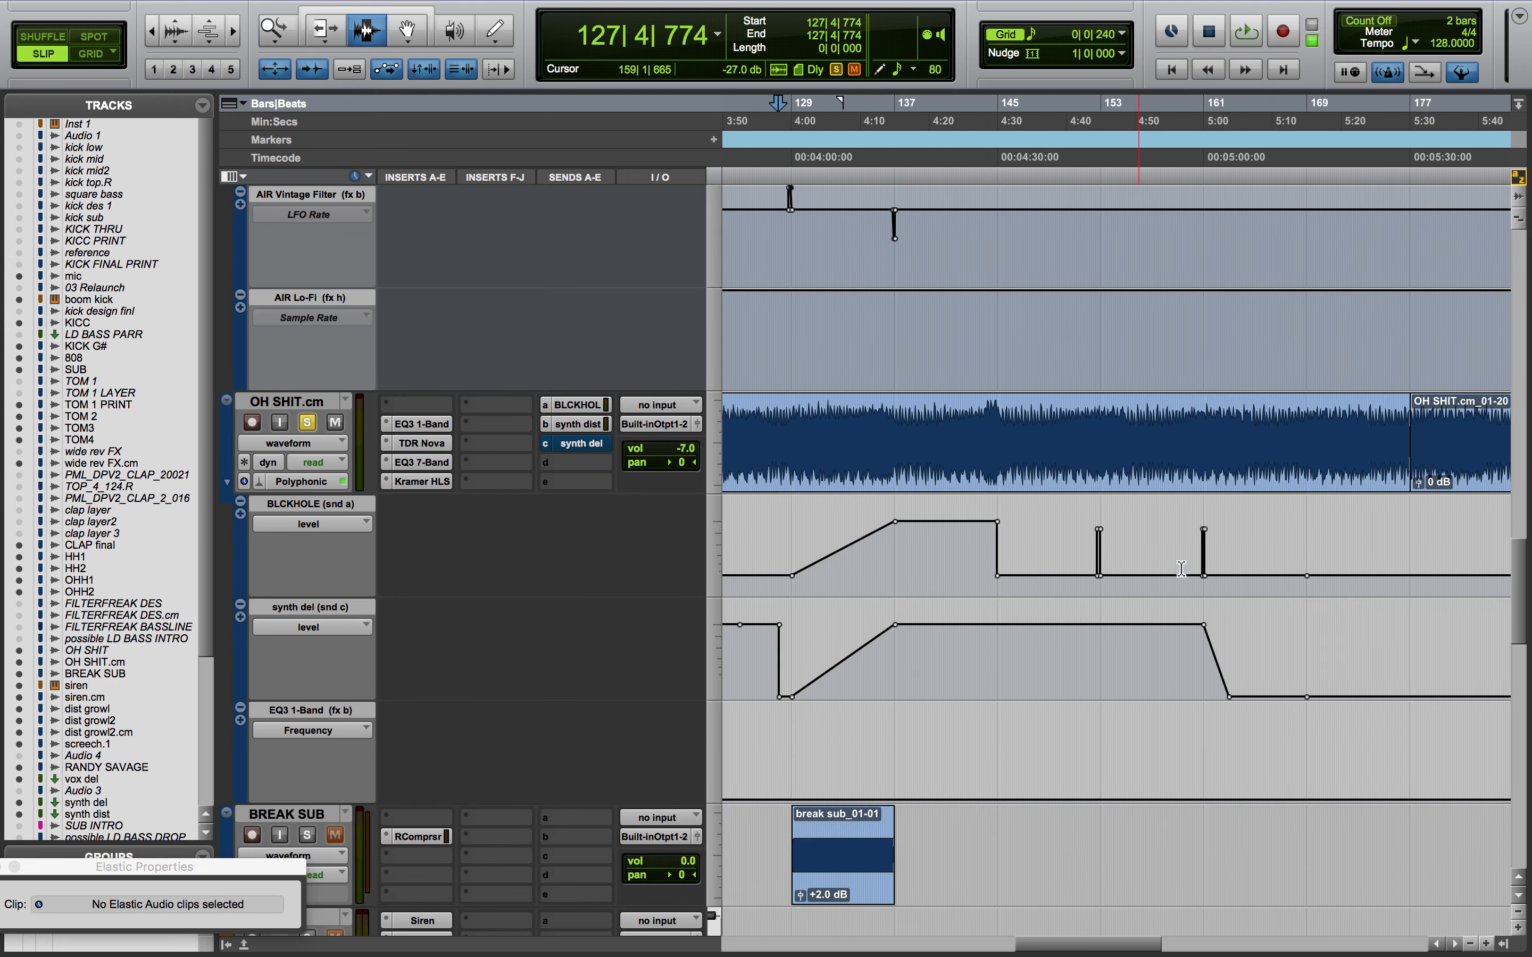
scroll(1138, 583, down, 4)
scroll(1139, 583, left, 4)
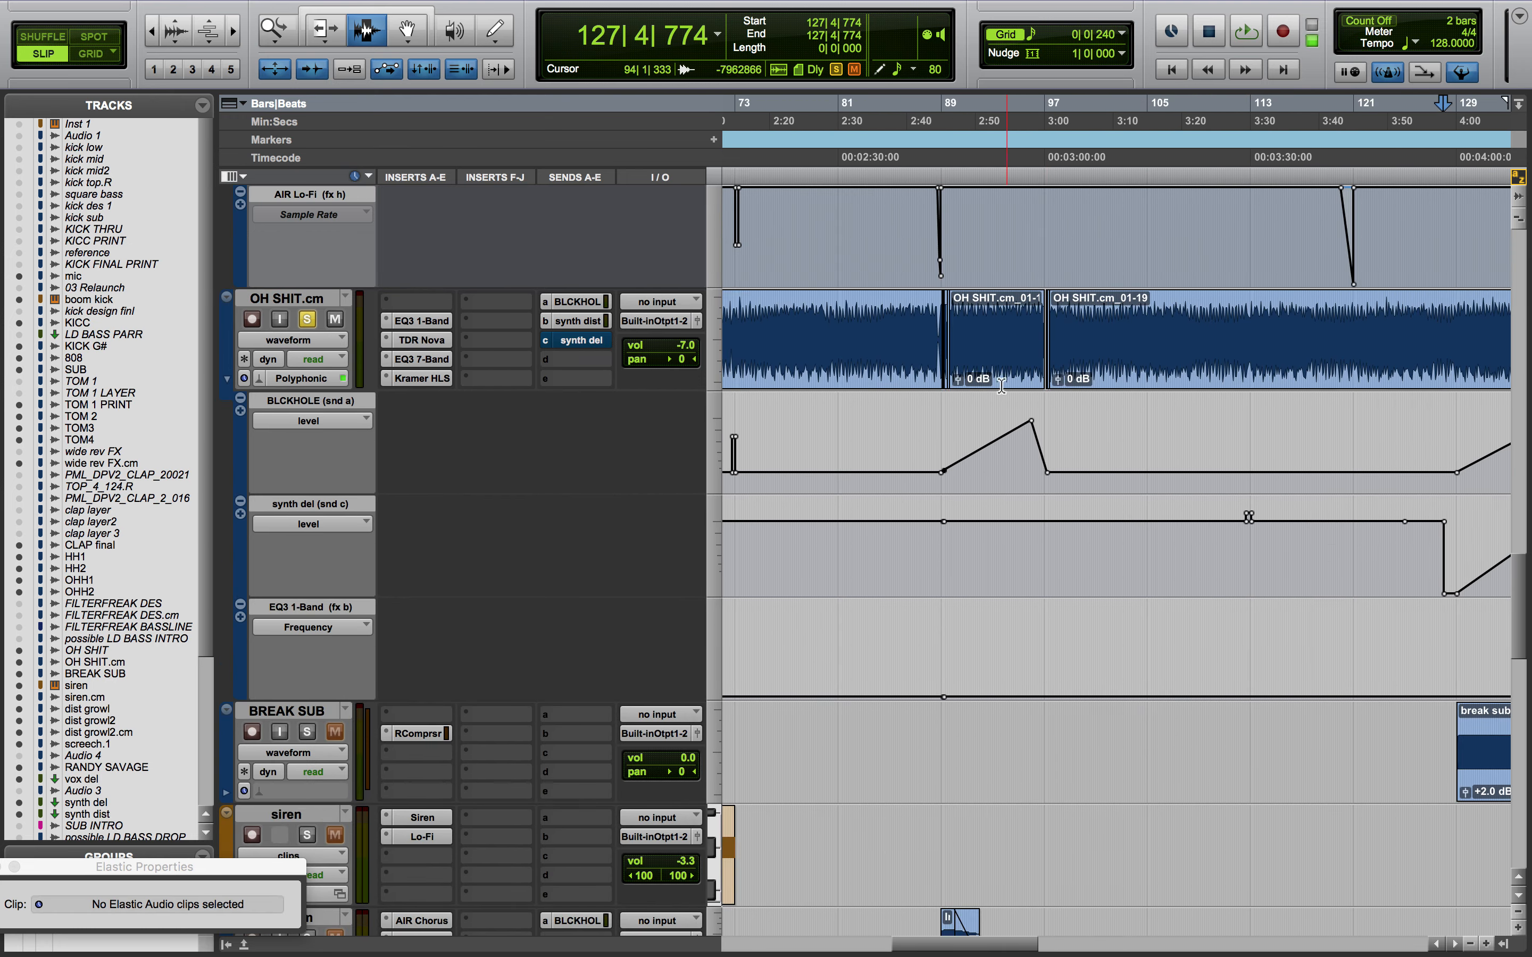
Zoom in on the OH SHIT.cm waveform at bar 89 to examine the clip edits and crossfades
click(943, 375)
key(r)
key(r)
key(r)
key(r)
key(r)
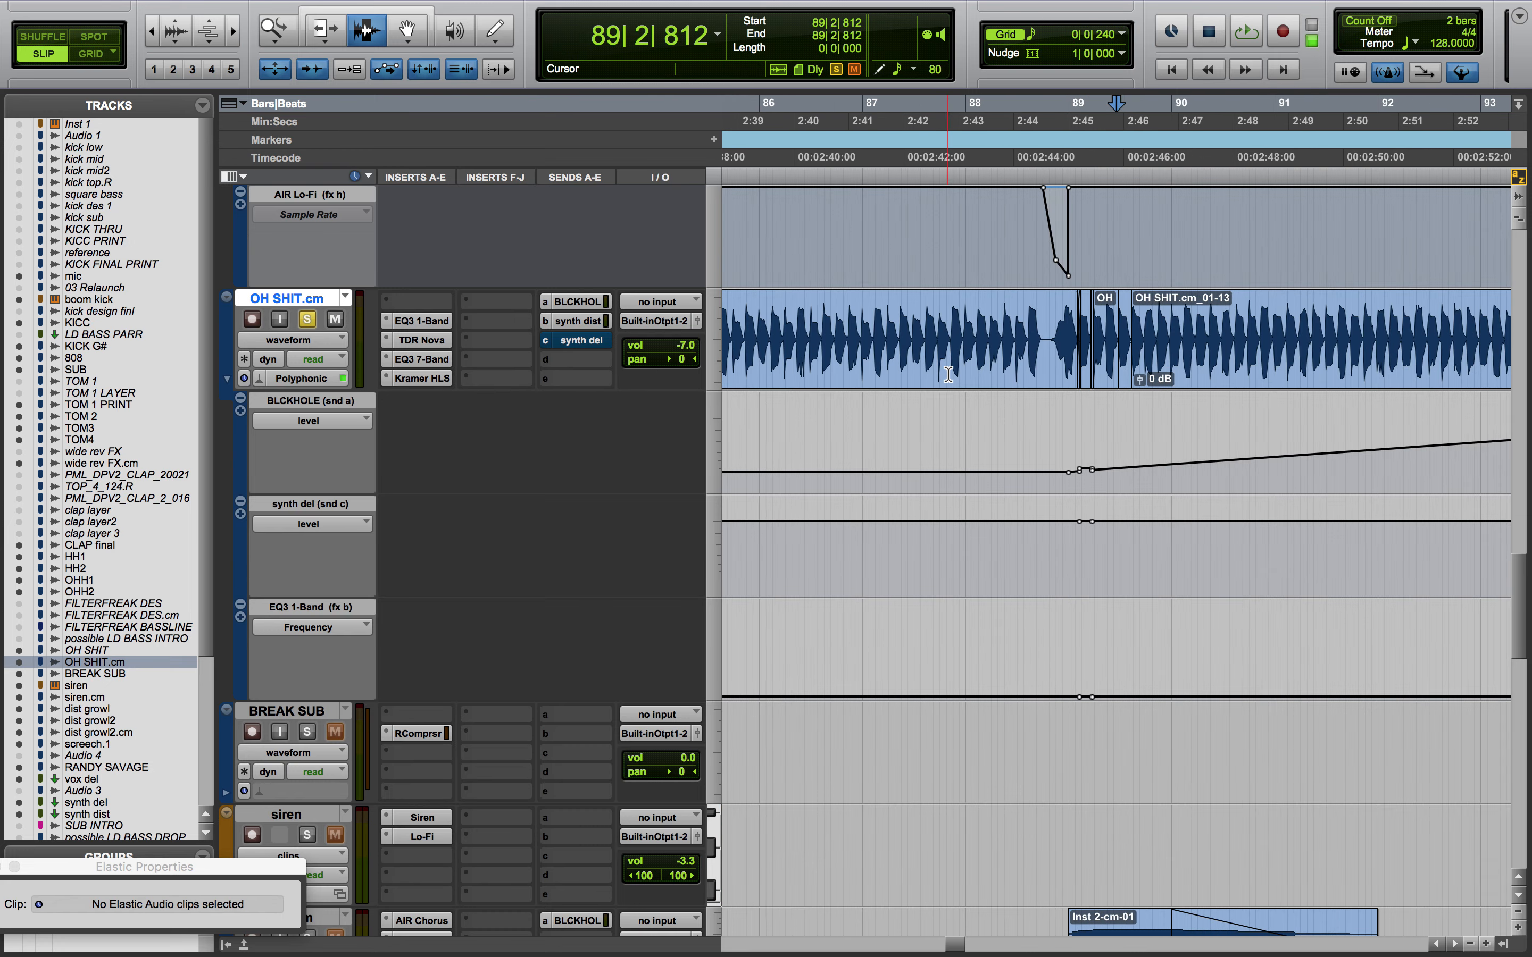
key(r)
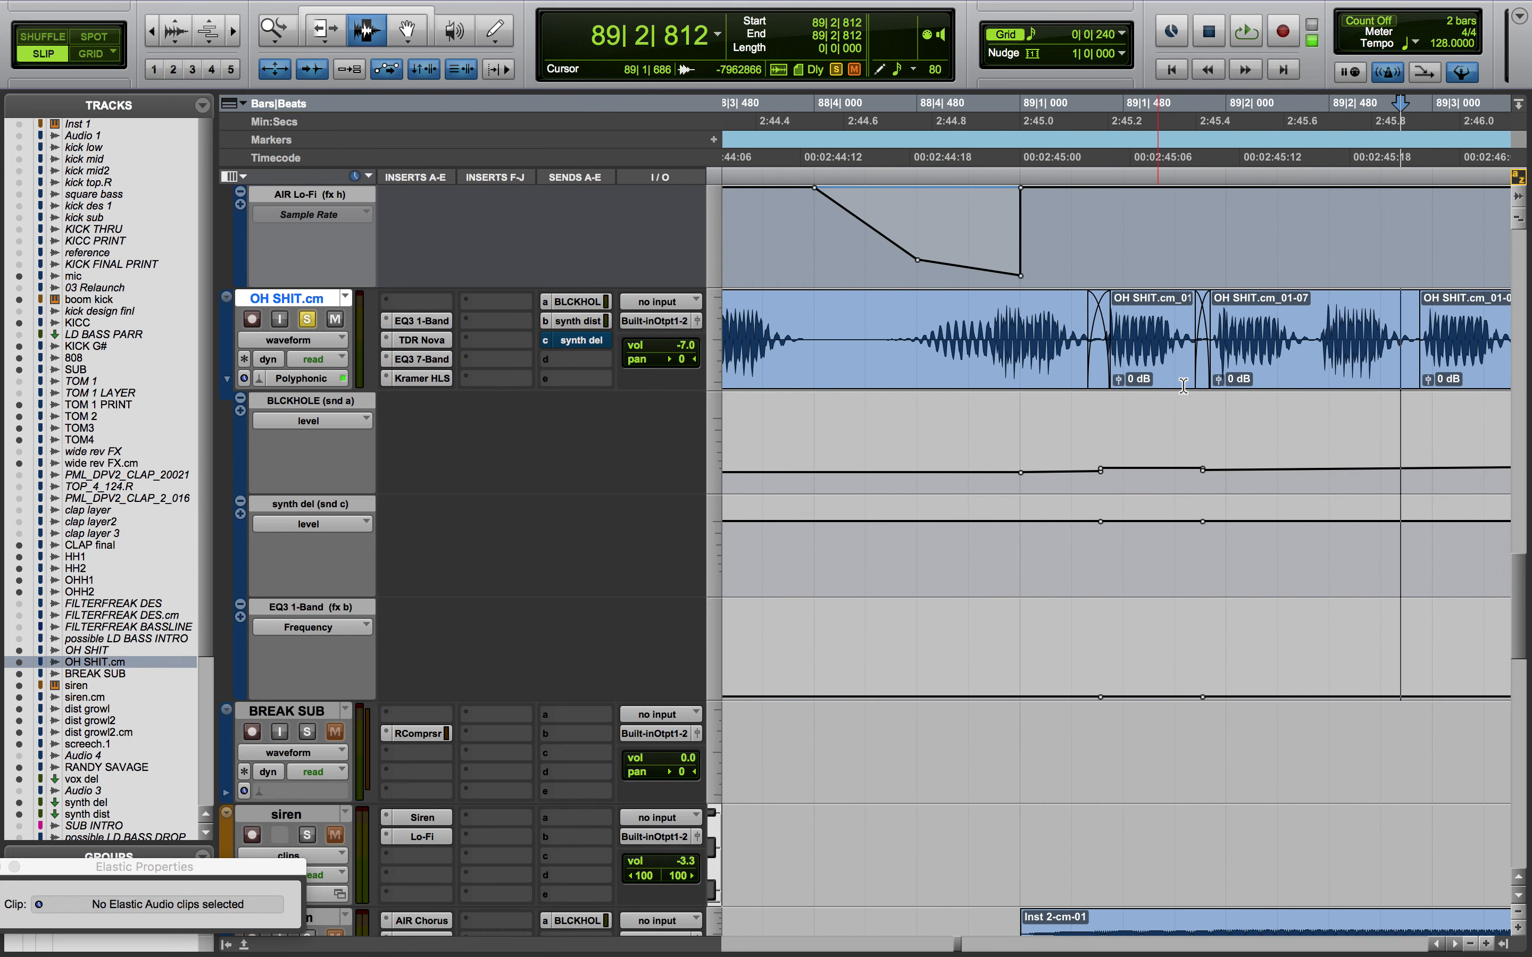
scroll(1188, 407, right, 5)
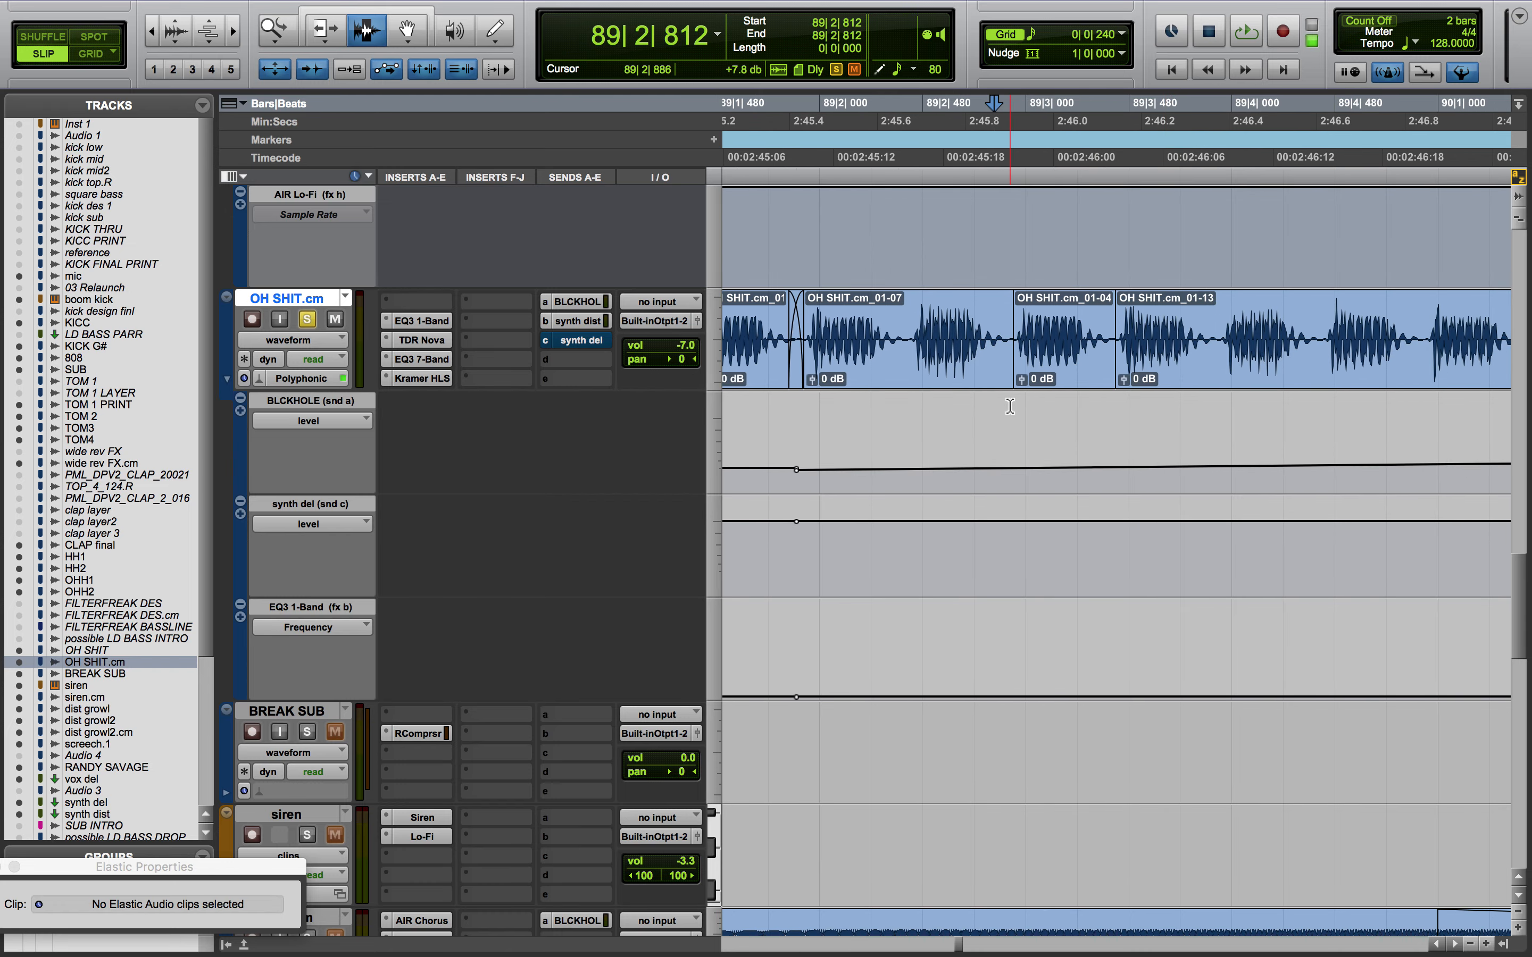
Examine the OH SHIT.cm clip edits up close around the gap just before bar 97
key(r)
key(r)
key(r)
key(r)
key(r)
scroll(1009, 406, right, 3)
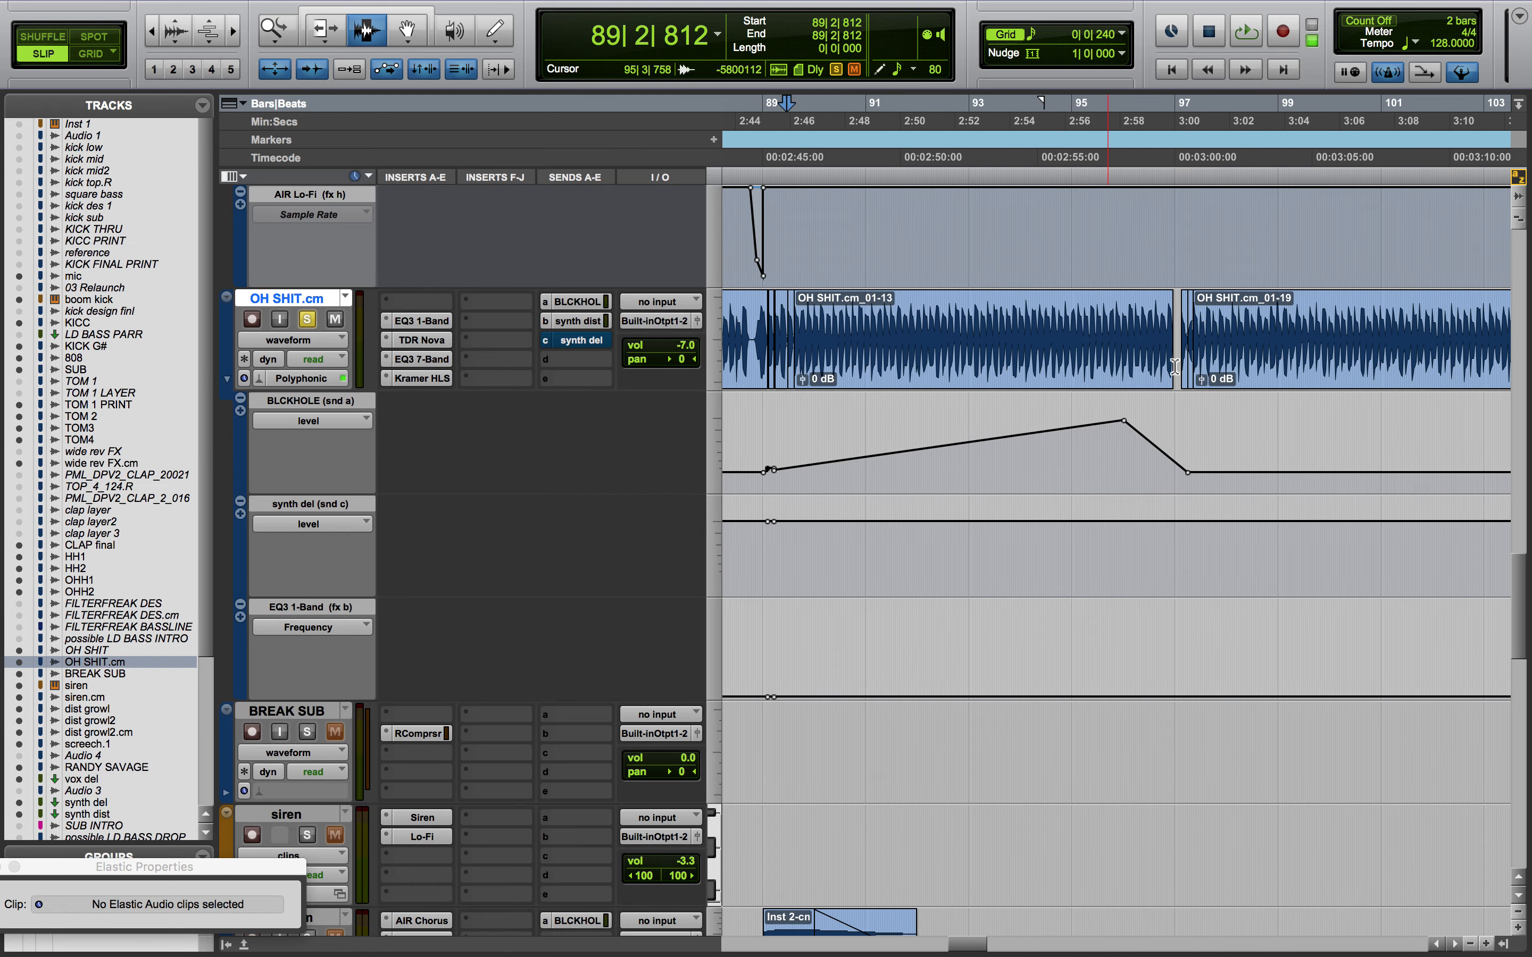
click(1174, 370)
drag(1172, 370, 1174, 370)
key(super+a)
click(1175, 370)
key(super+a)
click(1174, 370)
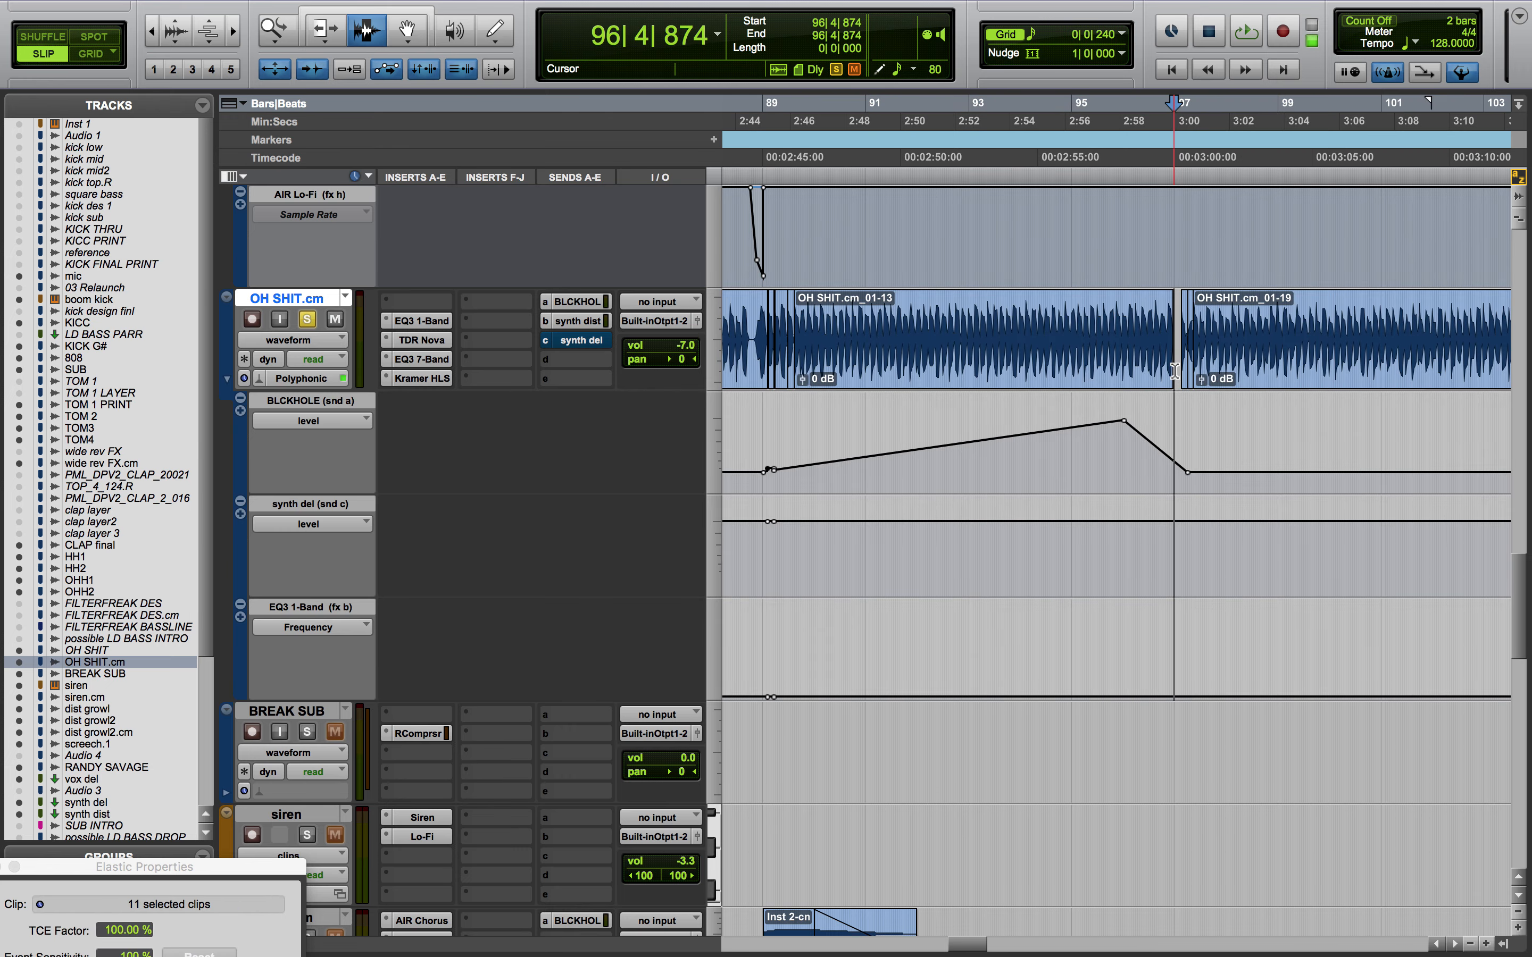
key(t)
key(t)
key(t)
key(t)
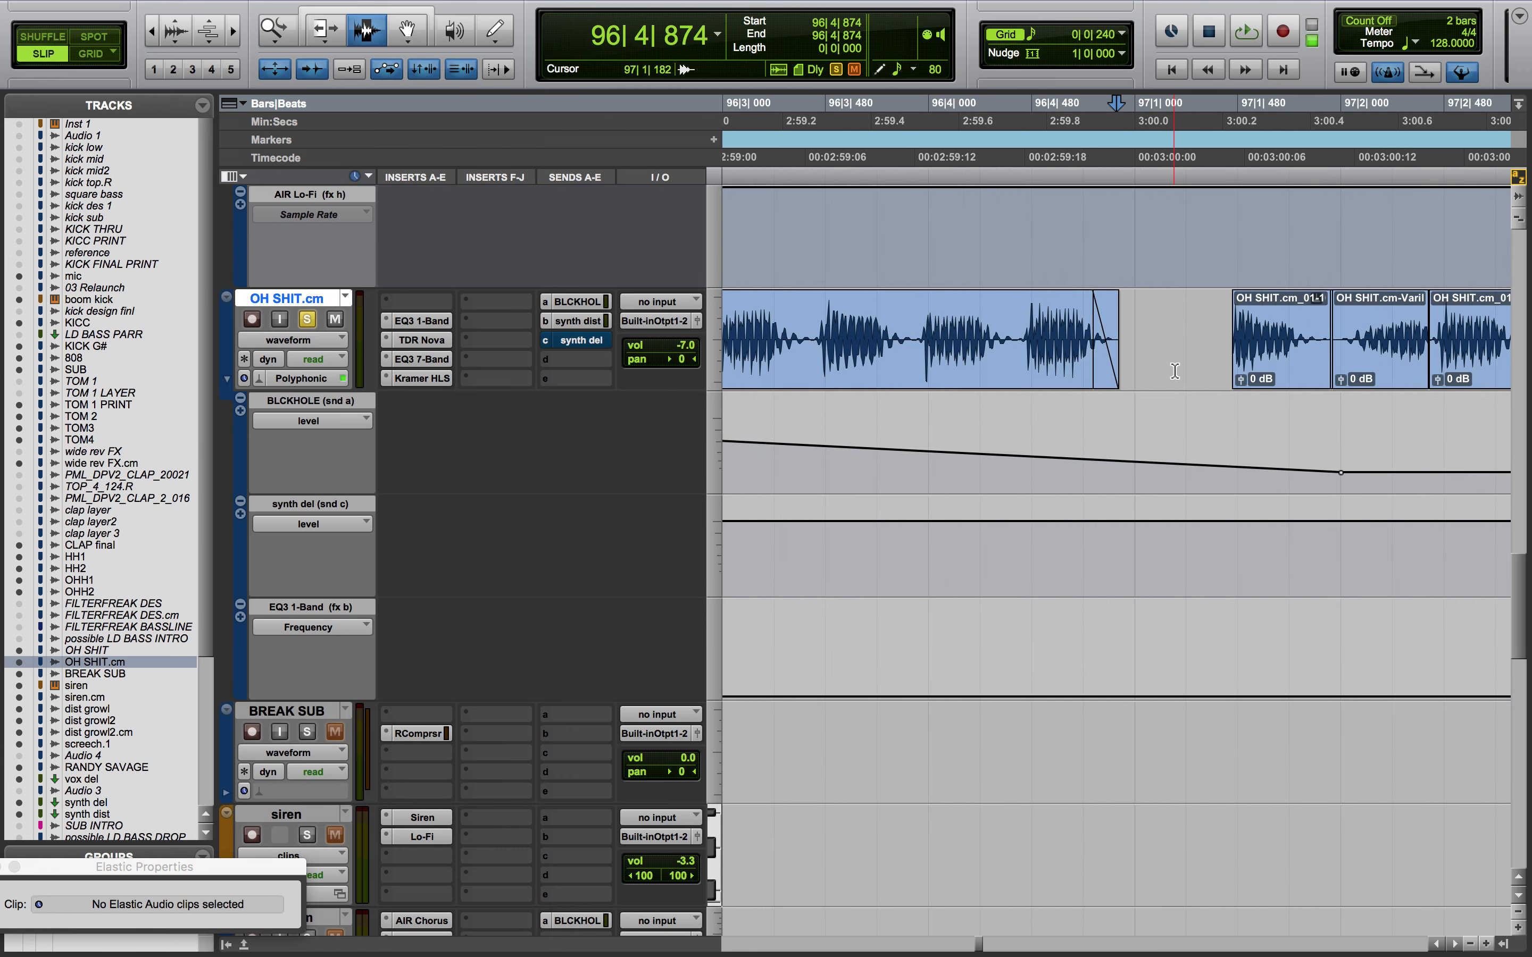
Examine the OH SHIT.cm clip edit and fade up close just before bar 185
key(r)
key(r)
key(r)
key(r)
scroll(1174, 370, right, 15)
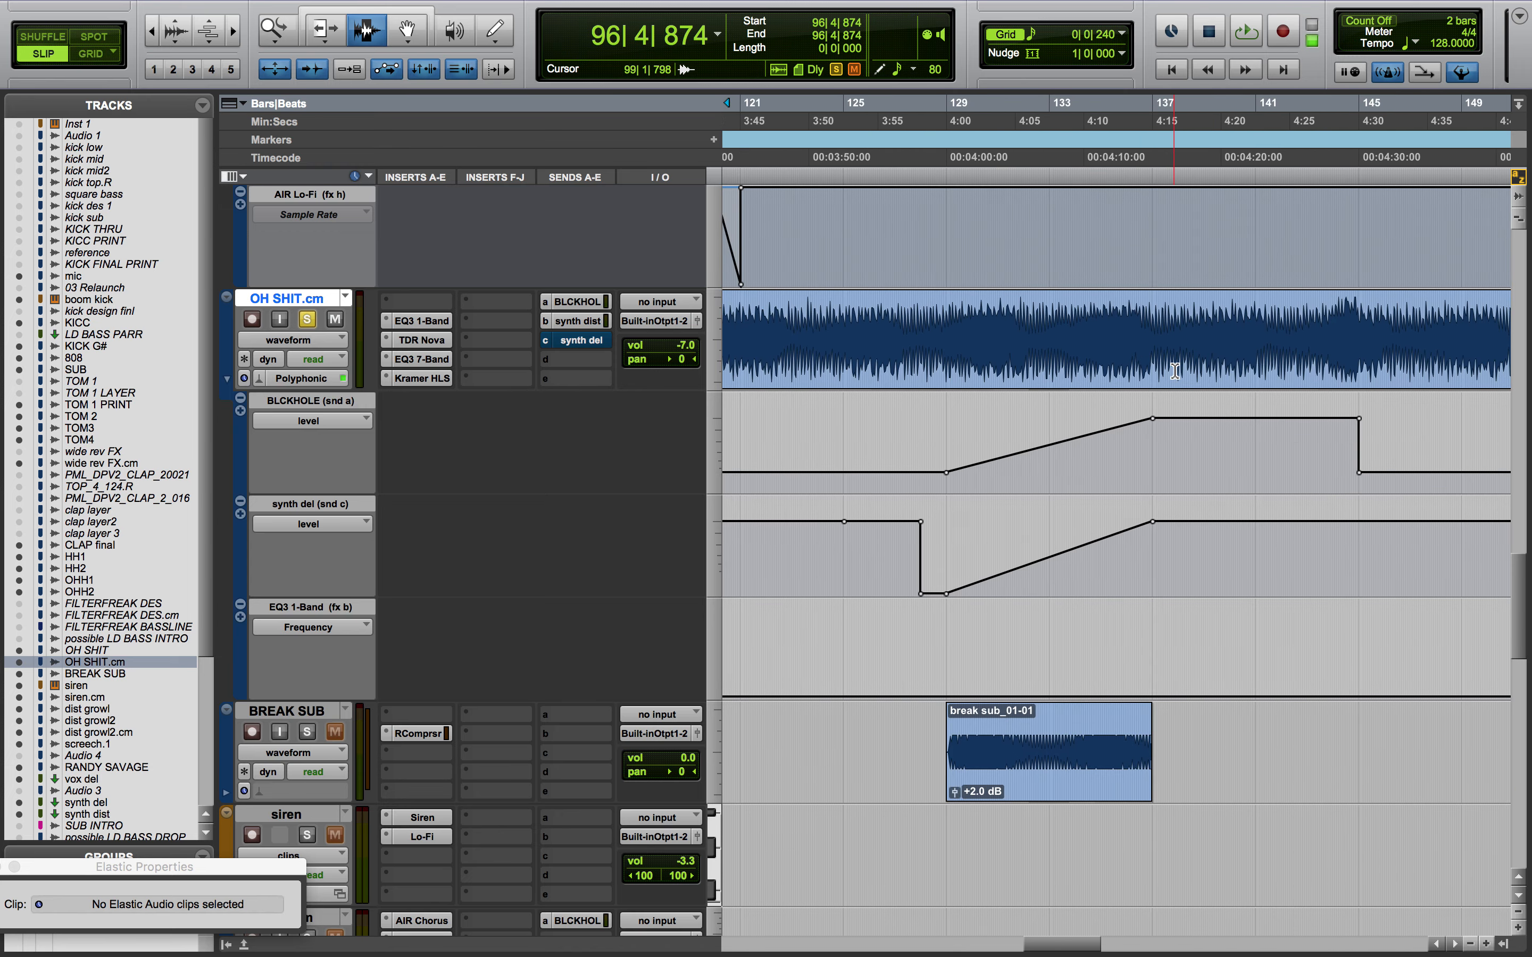
scroll(1174, 370, down, 3)
scroll(1174, 370, right, 2)
click(1114, 255)
key(t)
key(t)
key(t)
key(t)
key(t)
key(t)
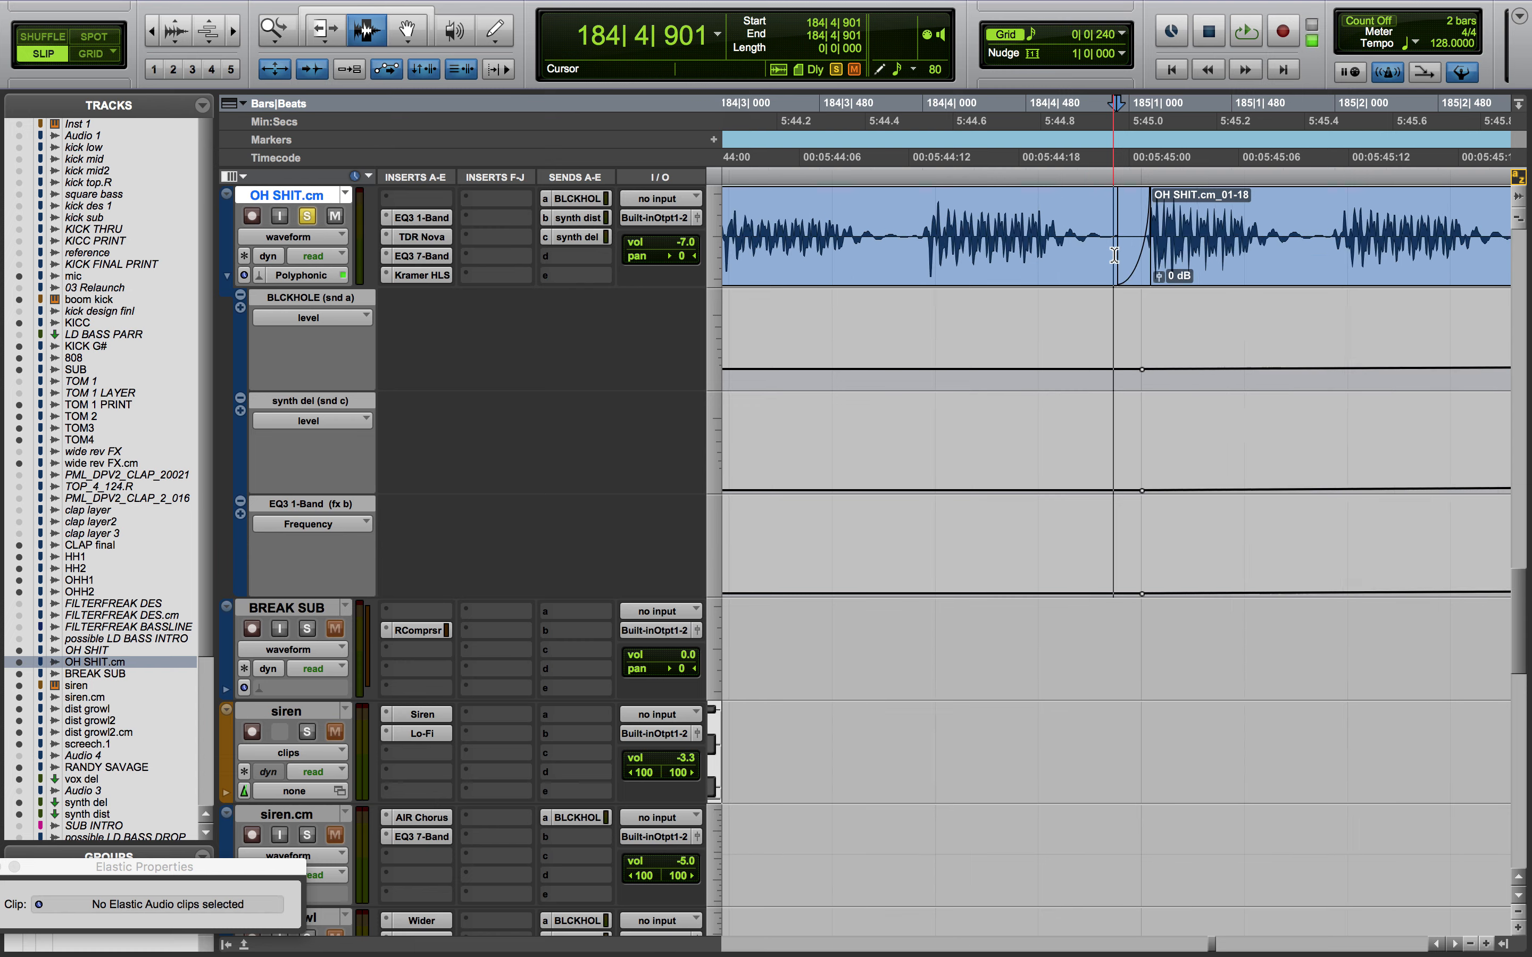
Locate the start of the OH SHIT.cm clip near bar 177 and review the track's clips and automation back to bar 81
double_click(1172, 260)
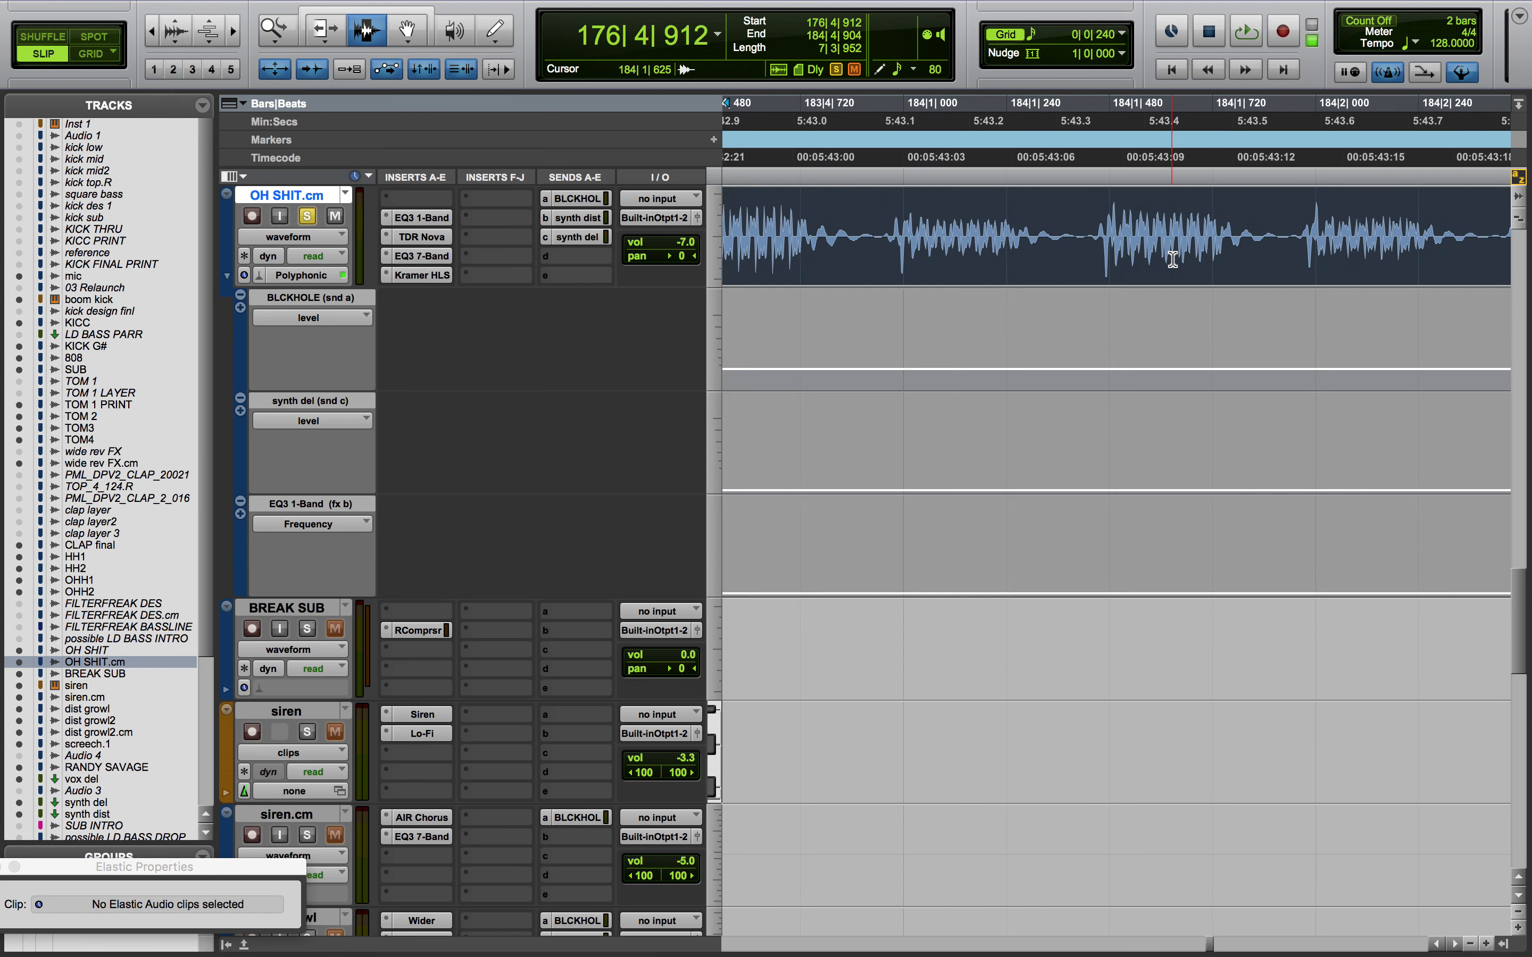
click(1103, 279)
key(r)
key(r)
key(r)
key(r)
key(r)
key(r)
key(r)
key(r)
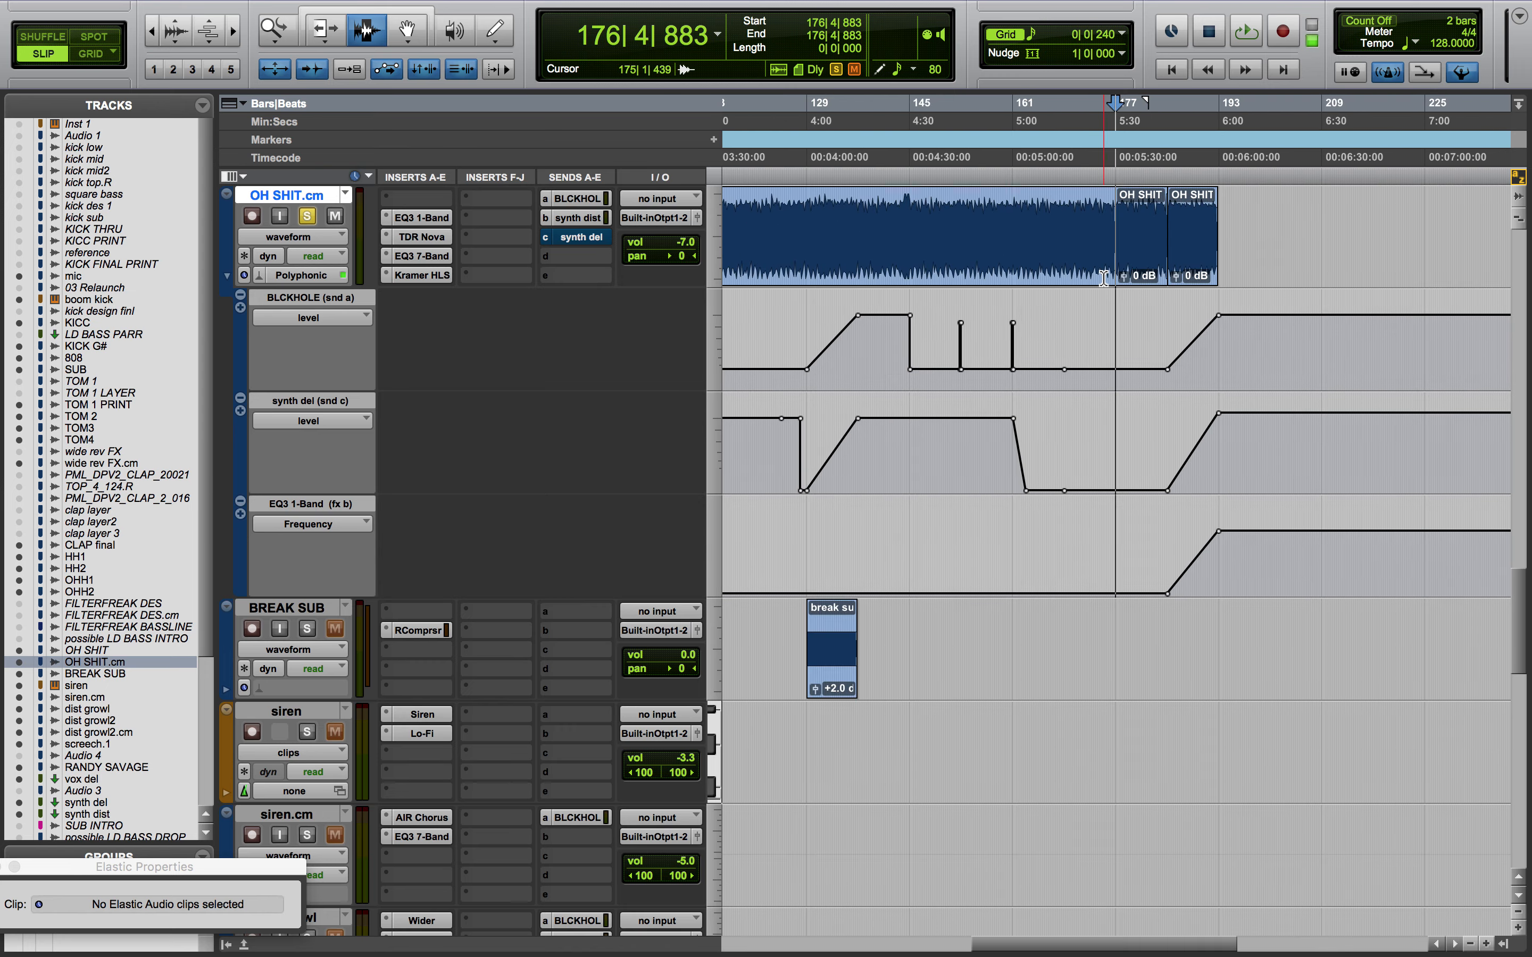
scroll(890, 341, down, 2)
scroll(890, 340, up, 5)
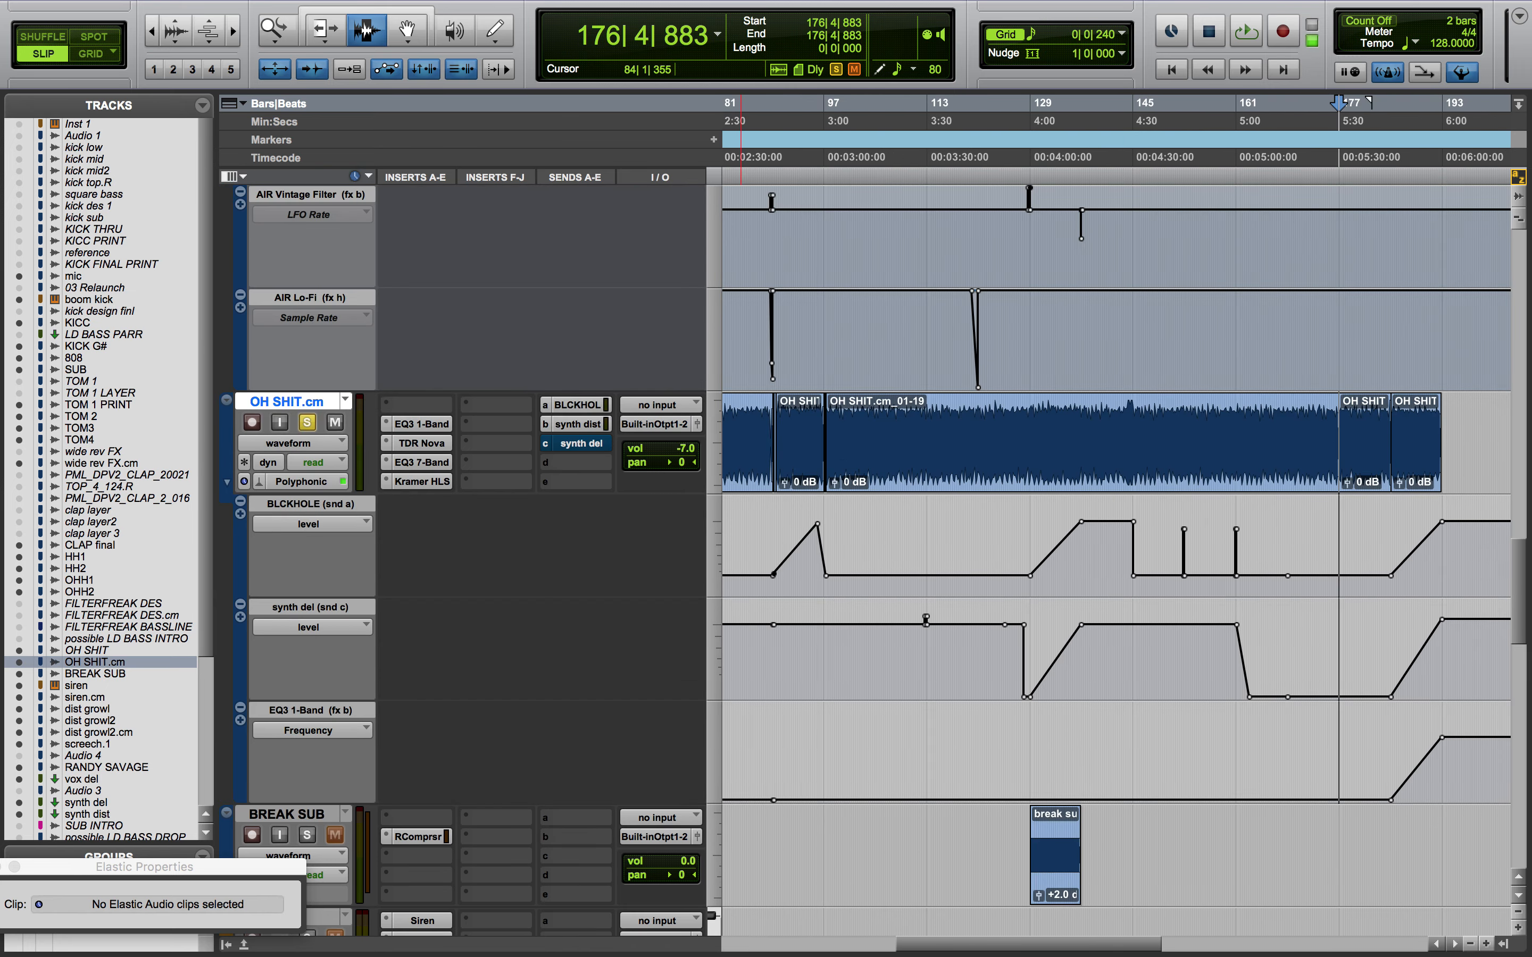
Switch the solo from OH SHIT.cm to BREAK SUB and place the edit cursor just before bar 129
click(308, 423)
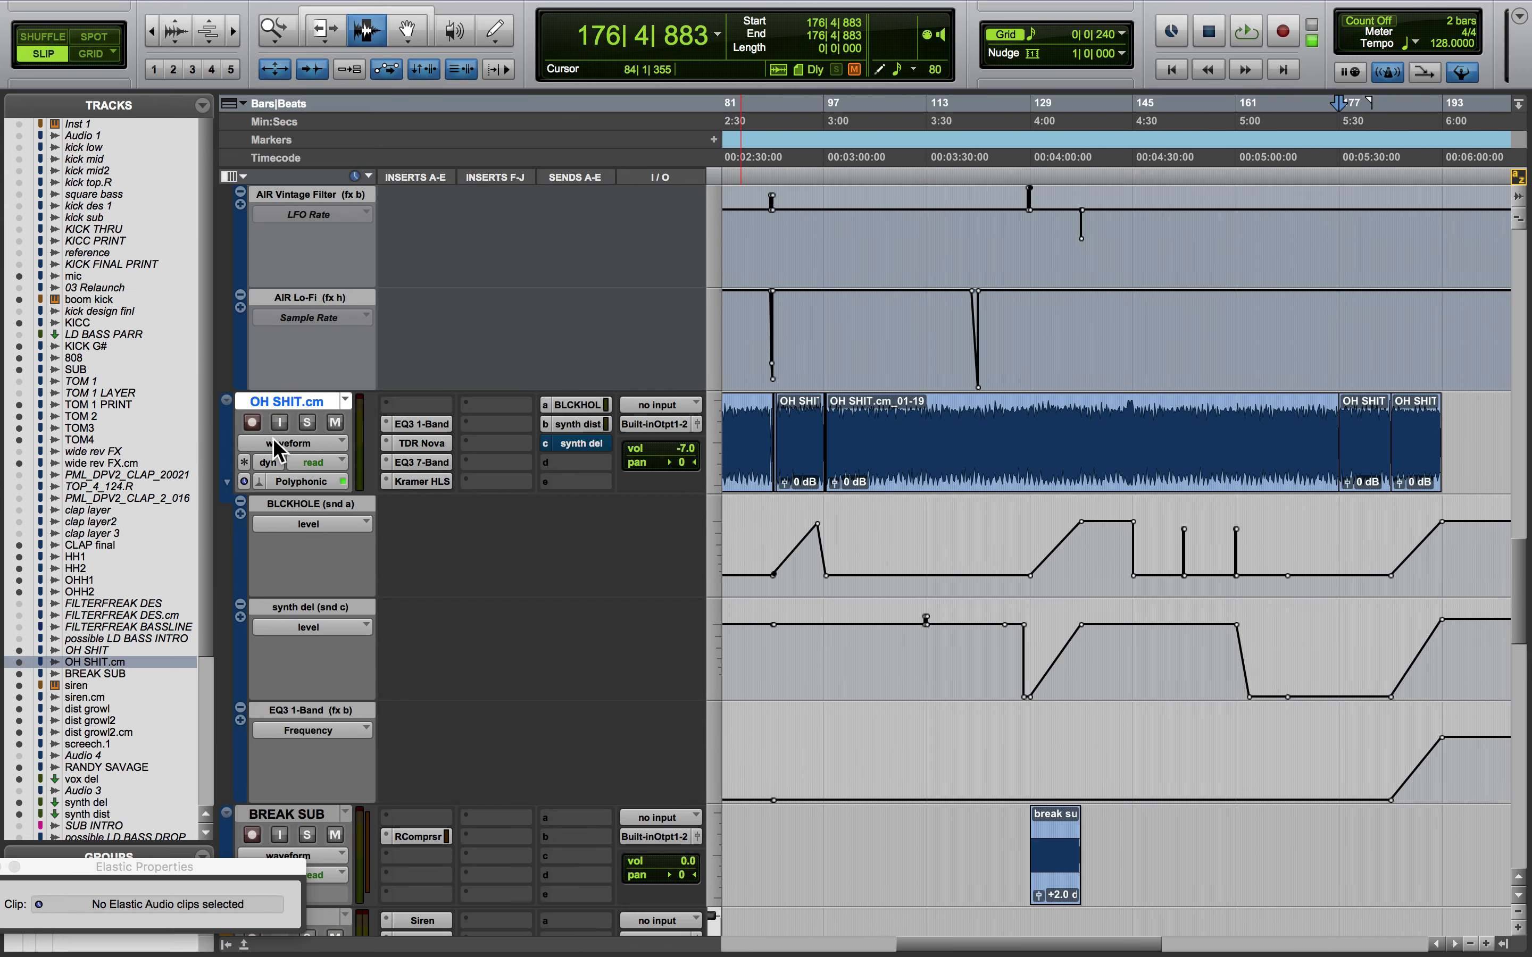
scroll(492, 561, down, 5)
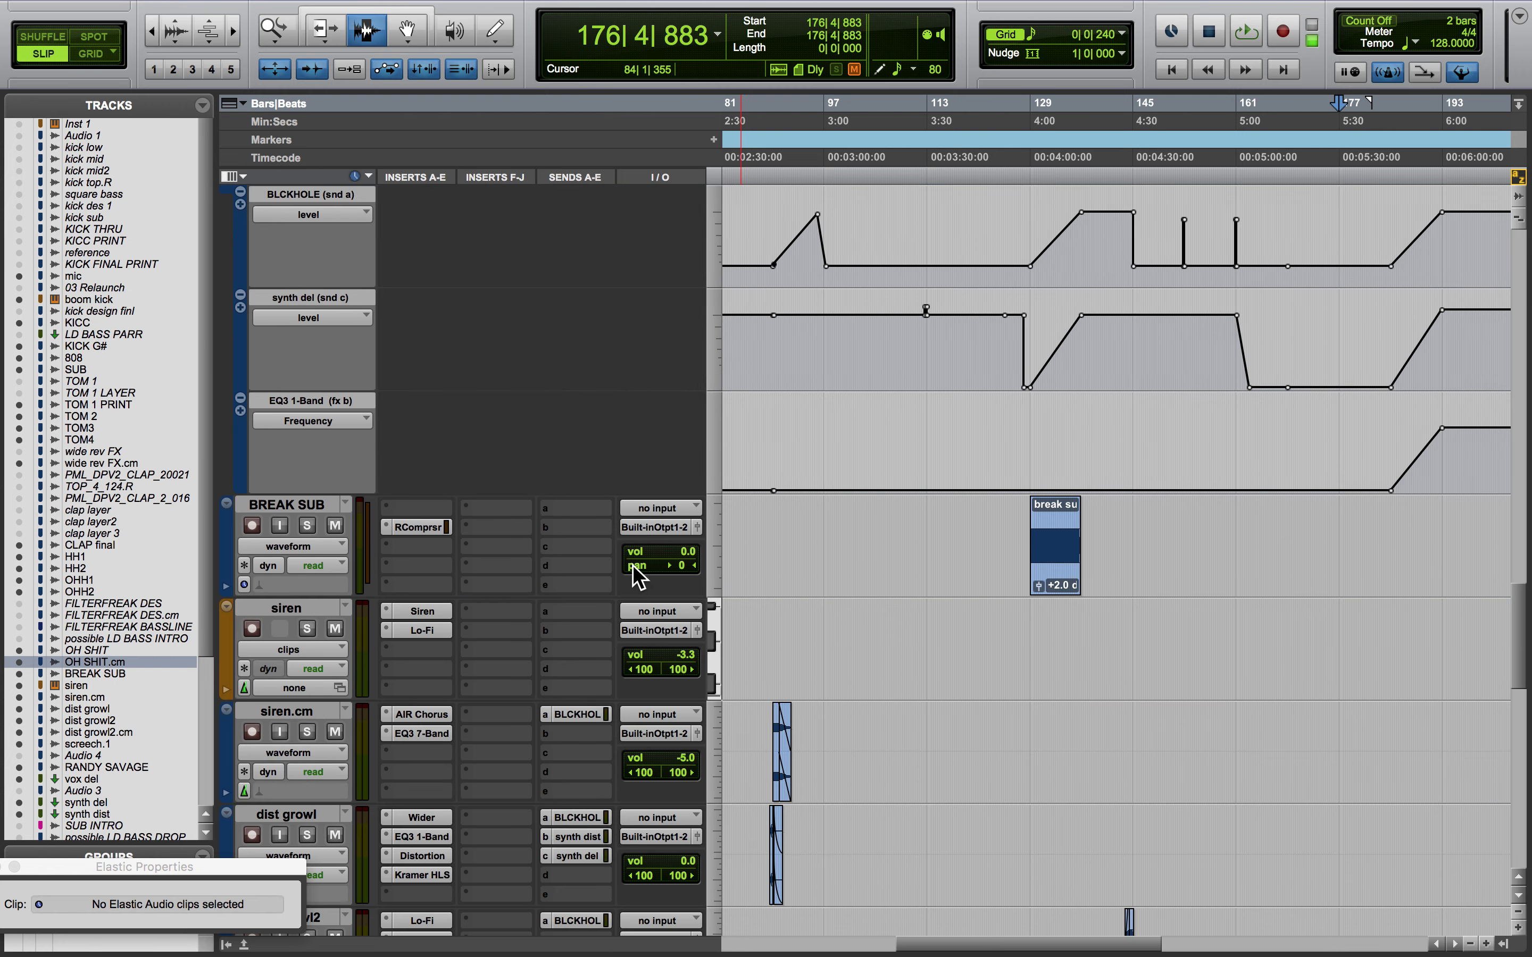
click(307, 527)
scroll(841, 552, up, 5)
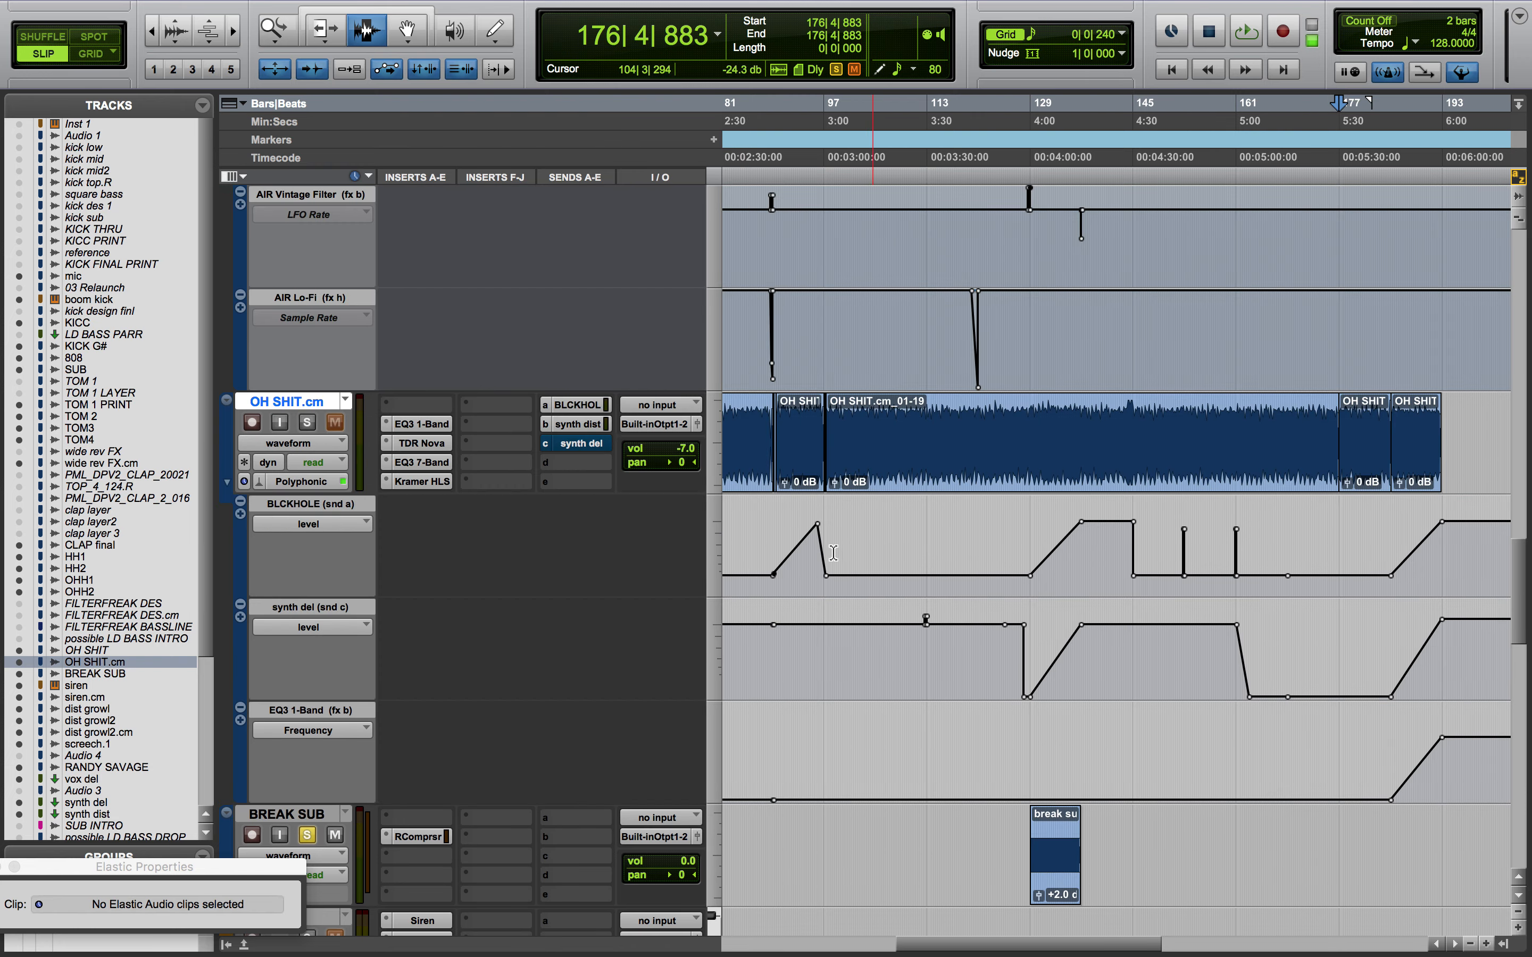
click(1026, 508)
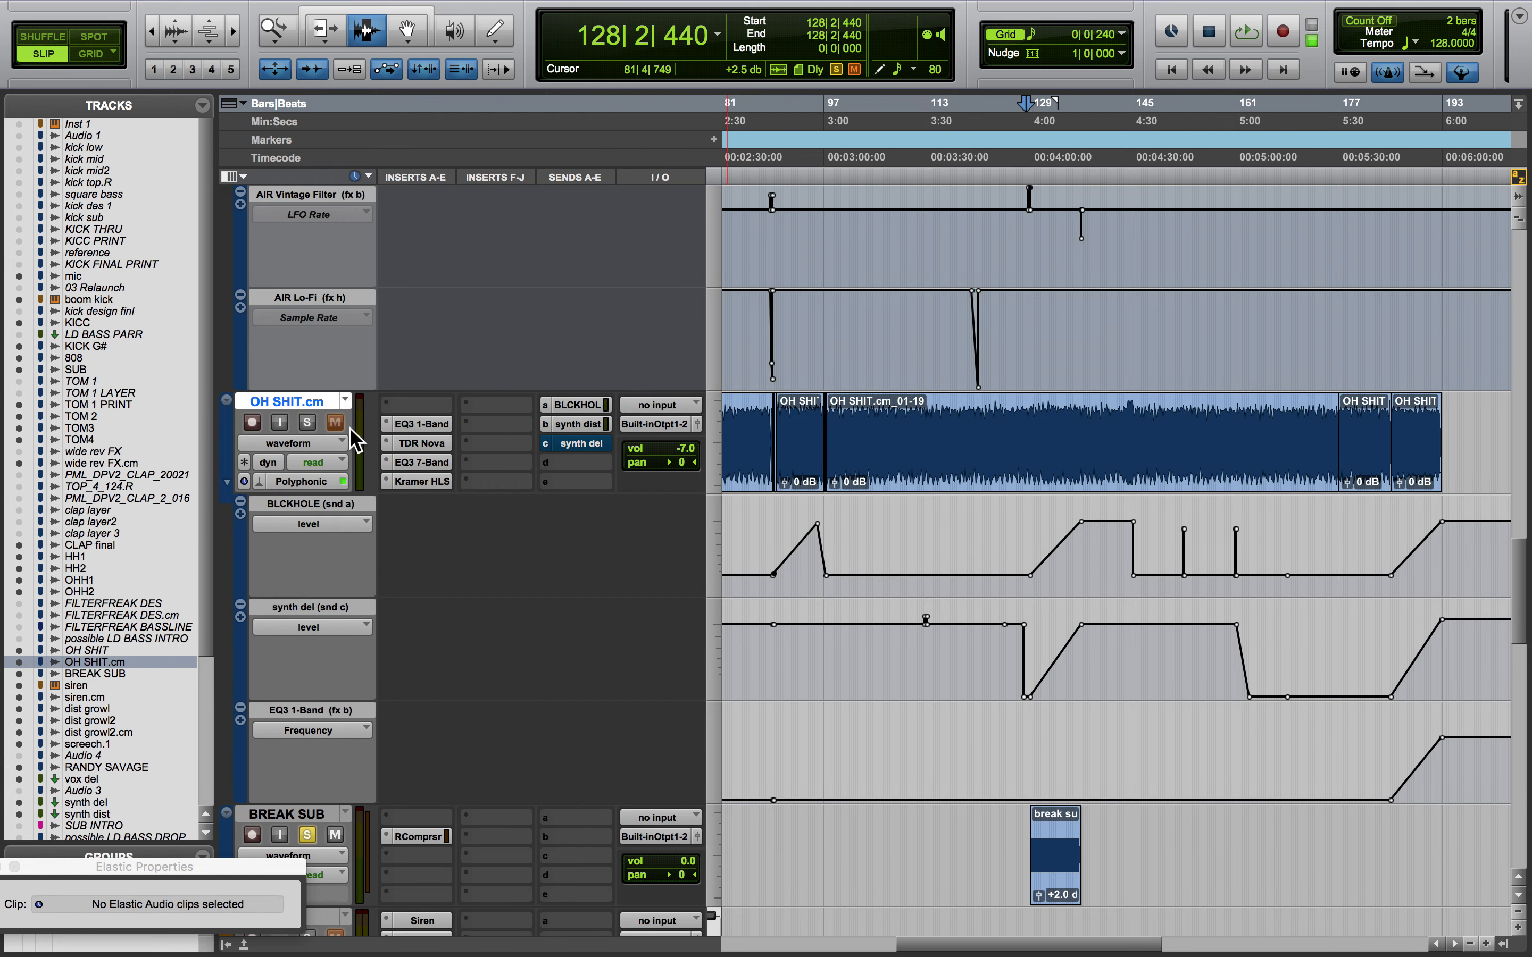
Inspect the TDR Nova EQ settings on OH SHIT.cm
click(436, 449)
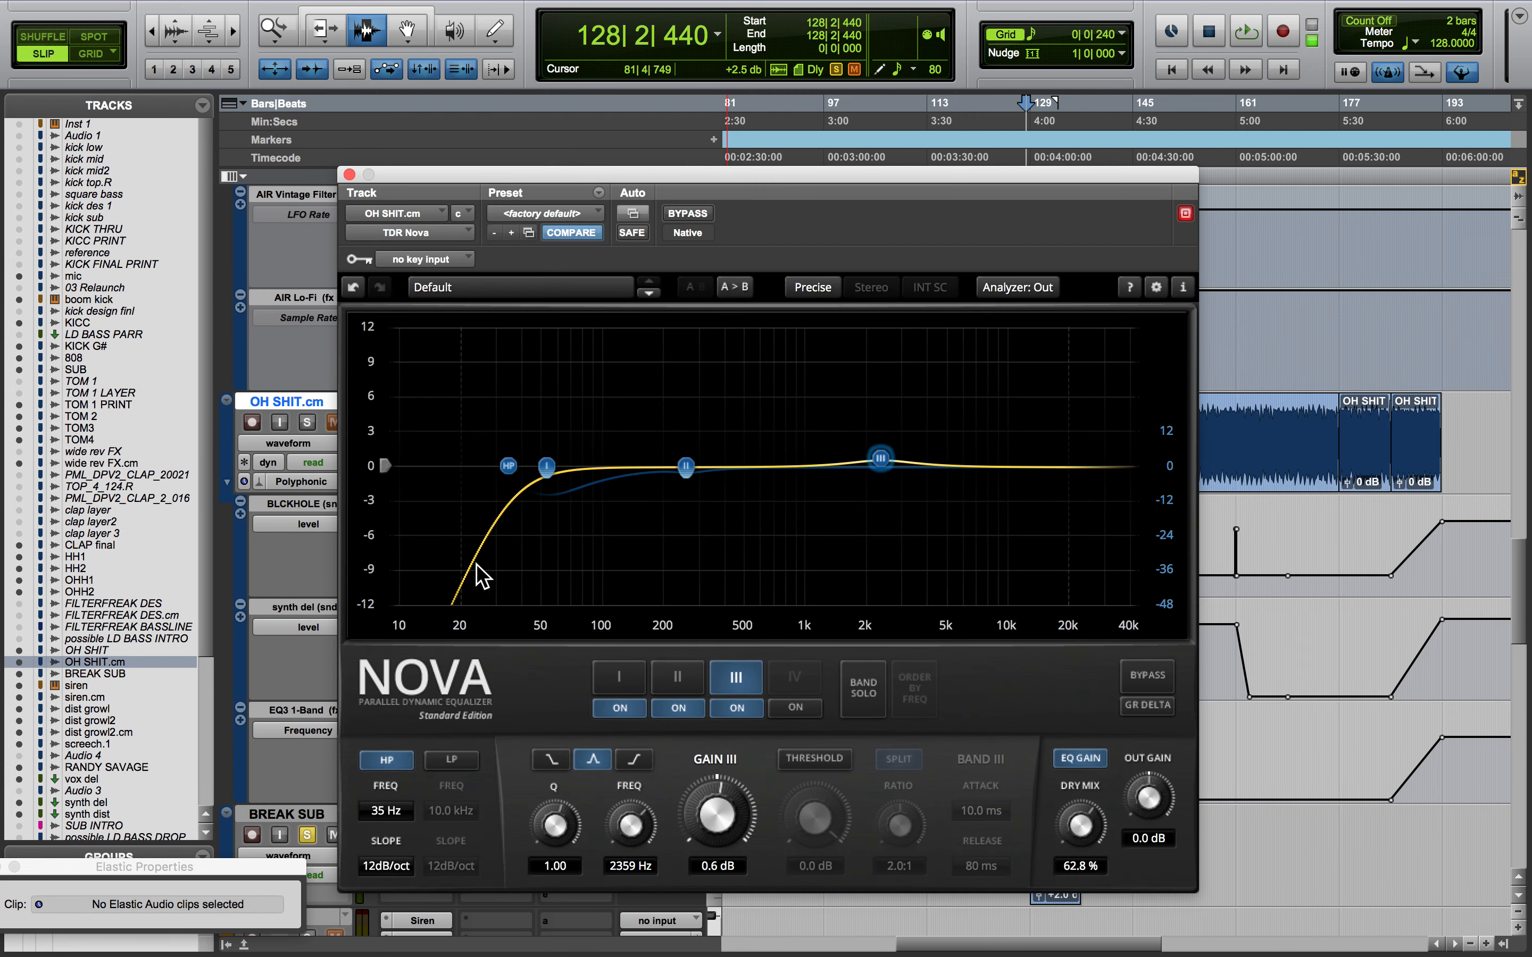
click(349, 175)
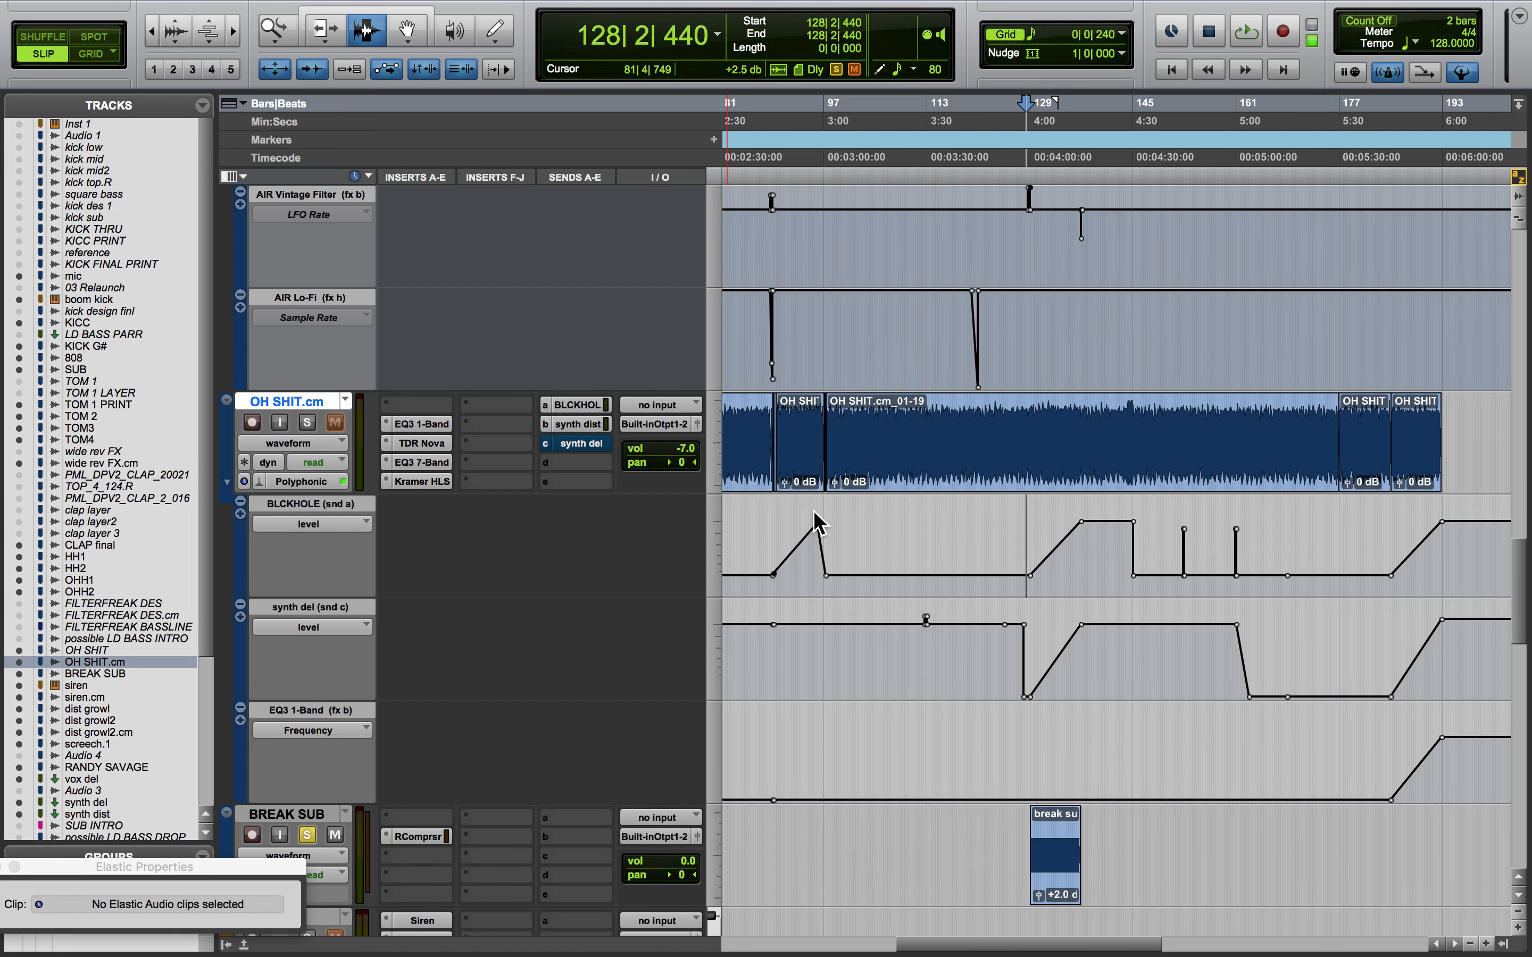
Highlight the OH SHIT track from bar 126 to bar 138 and review its source clips and automation around the BREAK SUB section
scroll(981, 831, down, 3)
scroll(982, 830, left, 2)
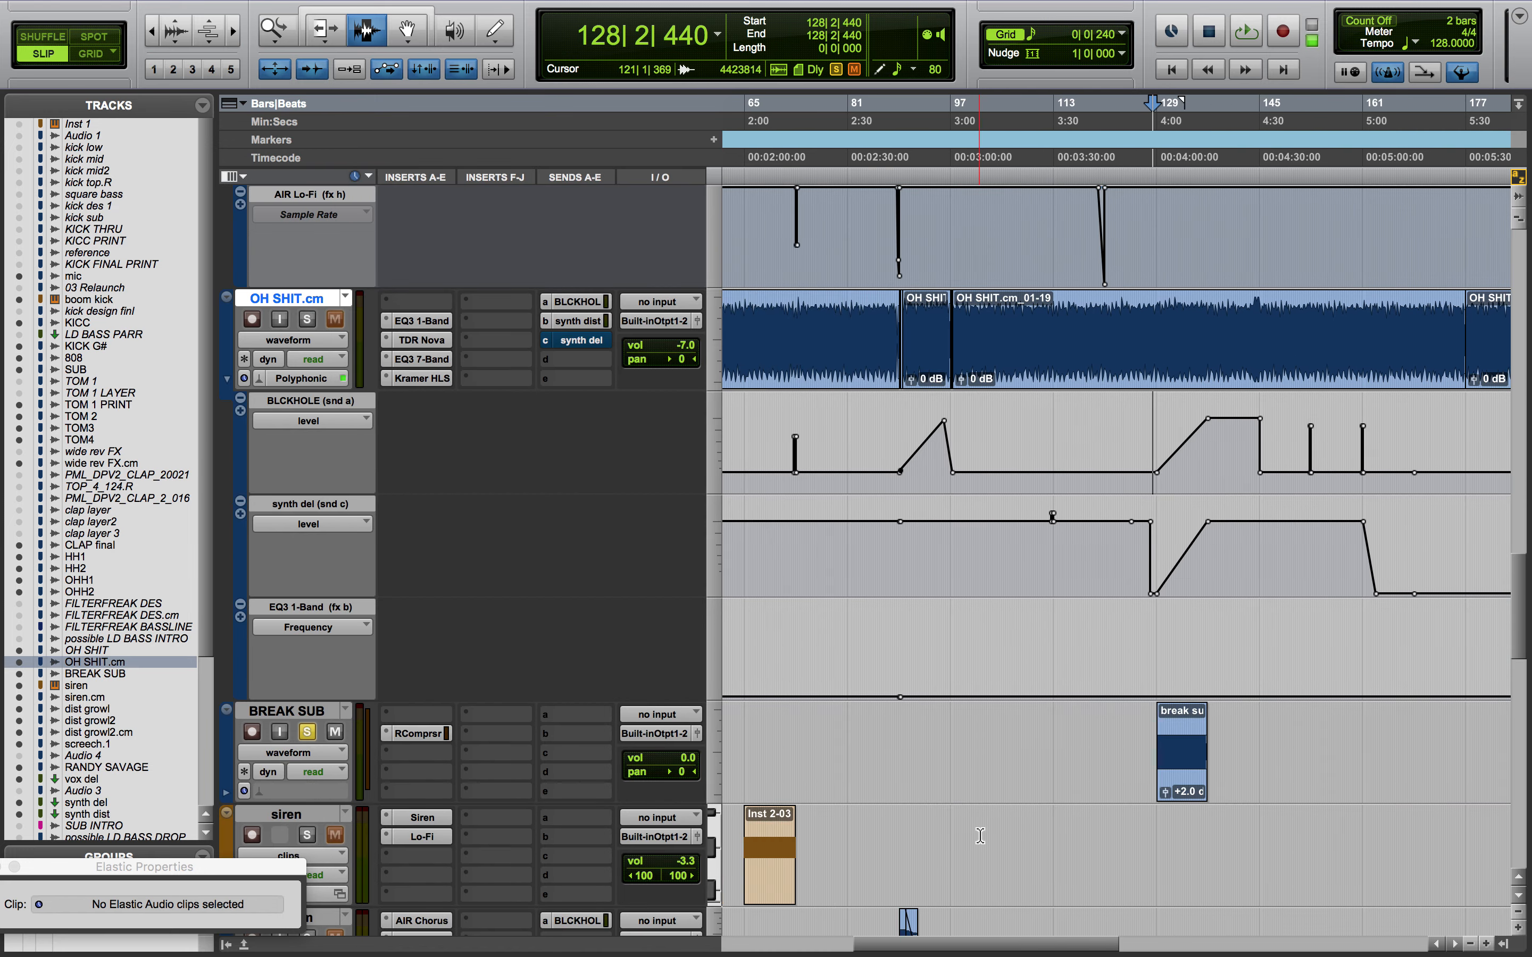
click(1173, 764)
scroll(1165, 801, up, 5)
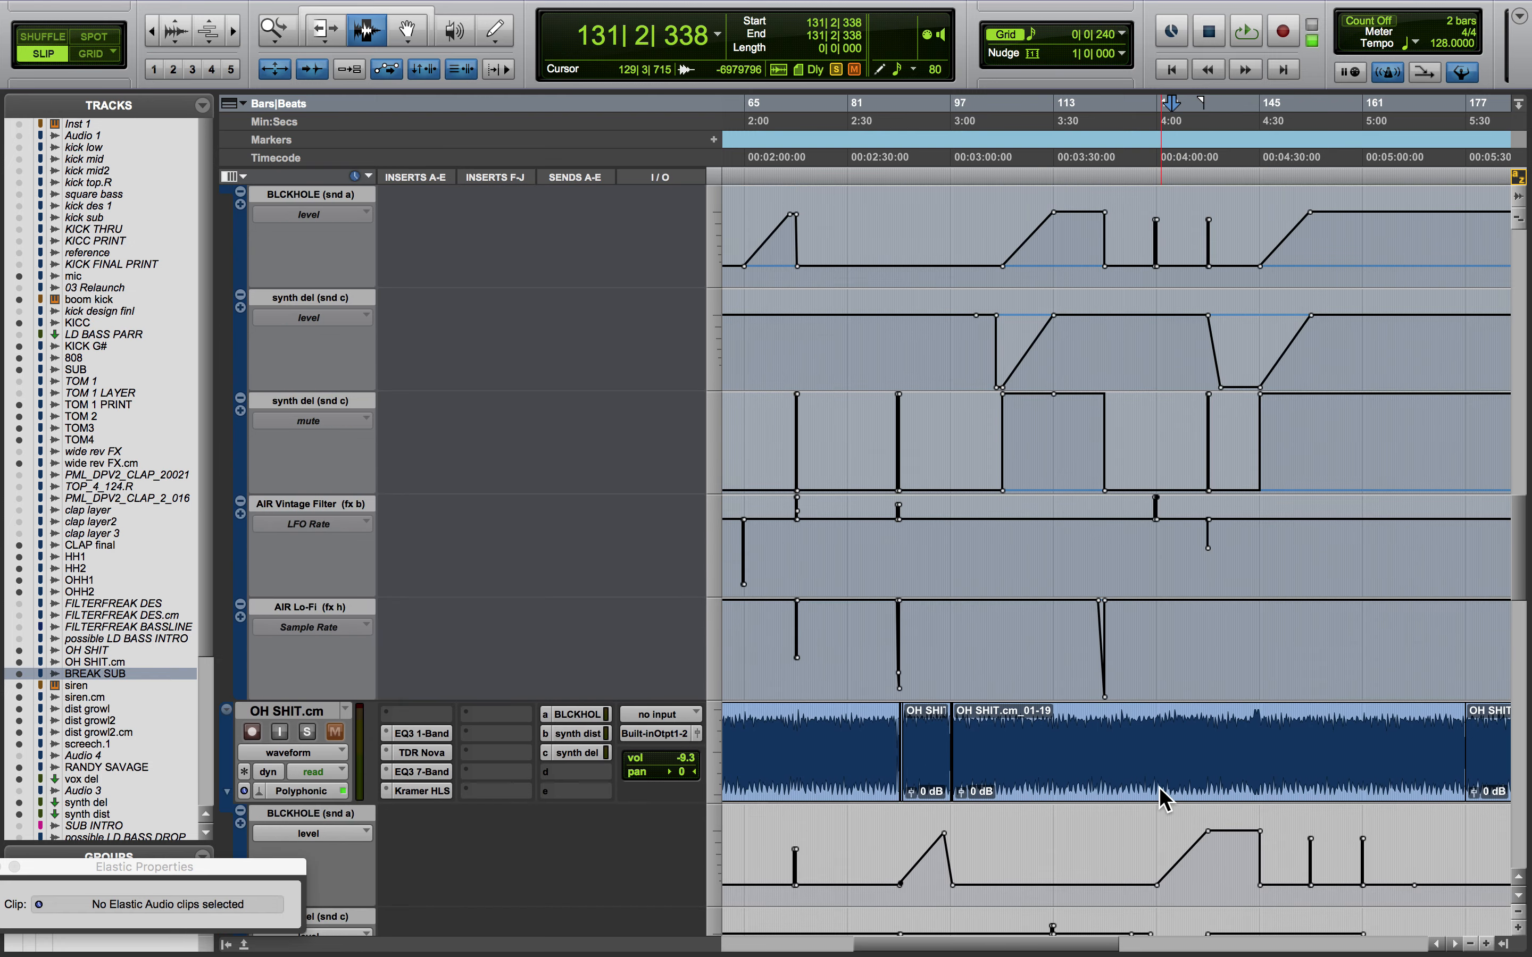
scroll(1165, 801, down, 4)
scroll(1175, 828, up, 6)
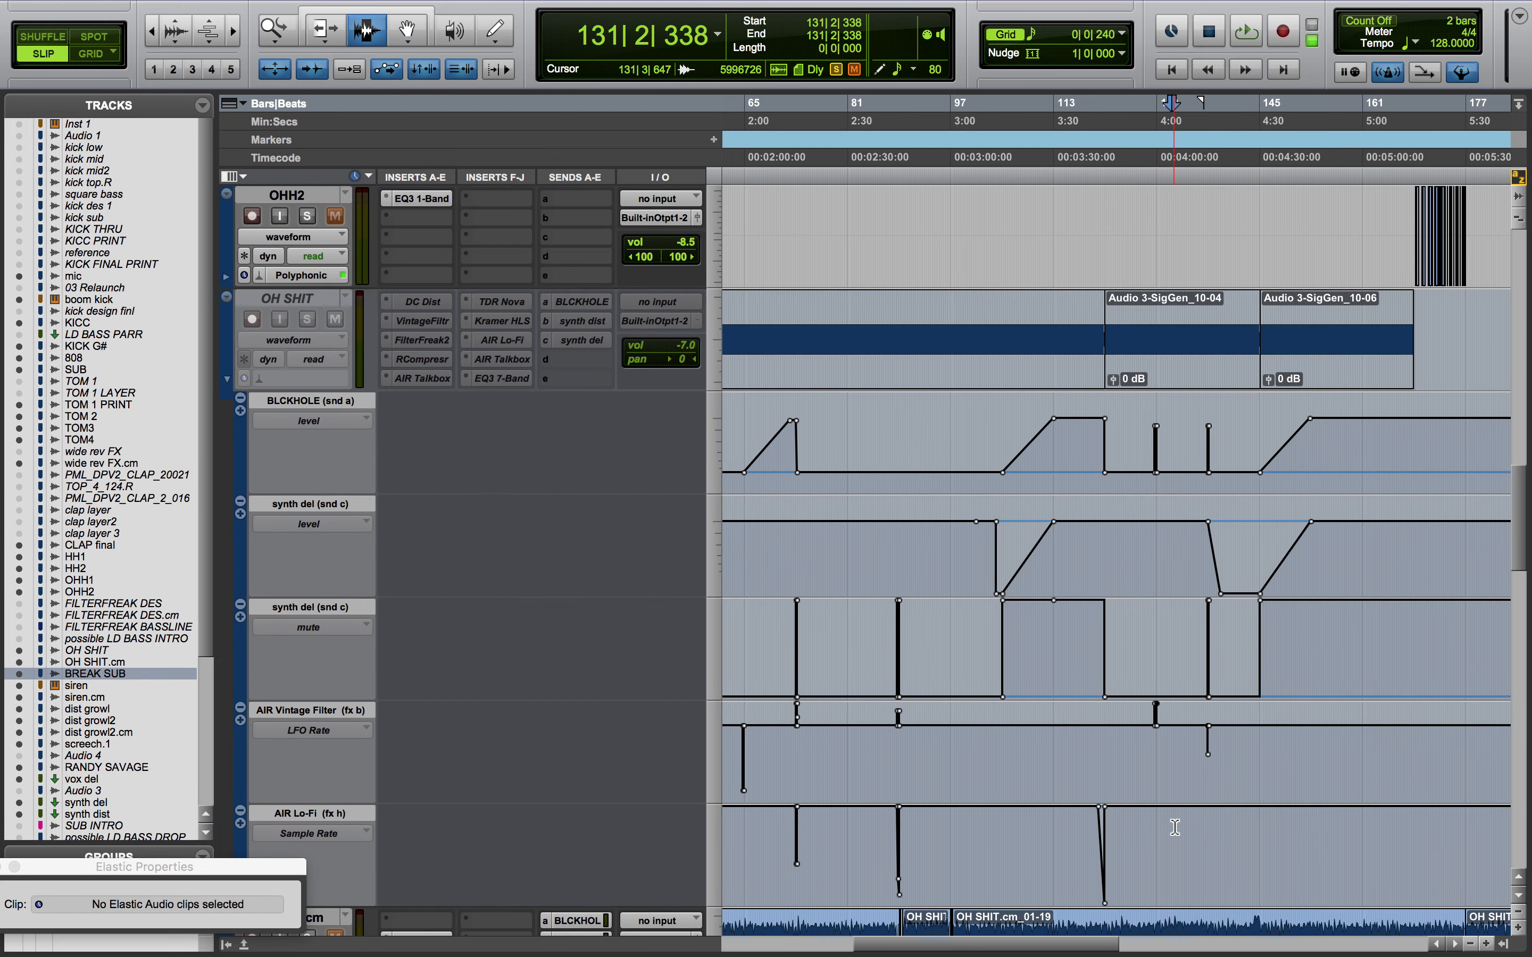
drag(1139, 366, 1219, 369)
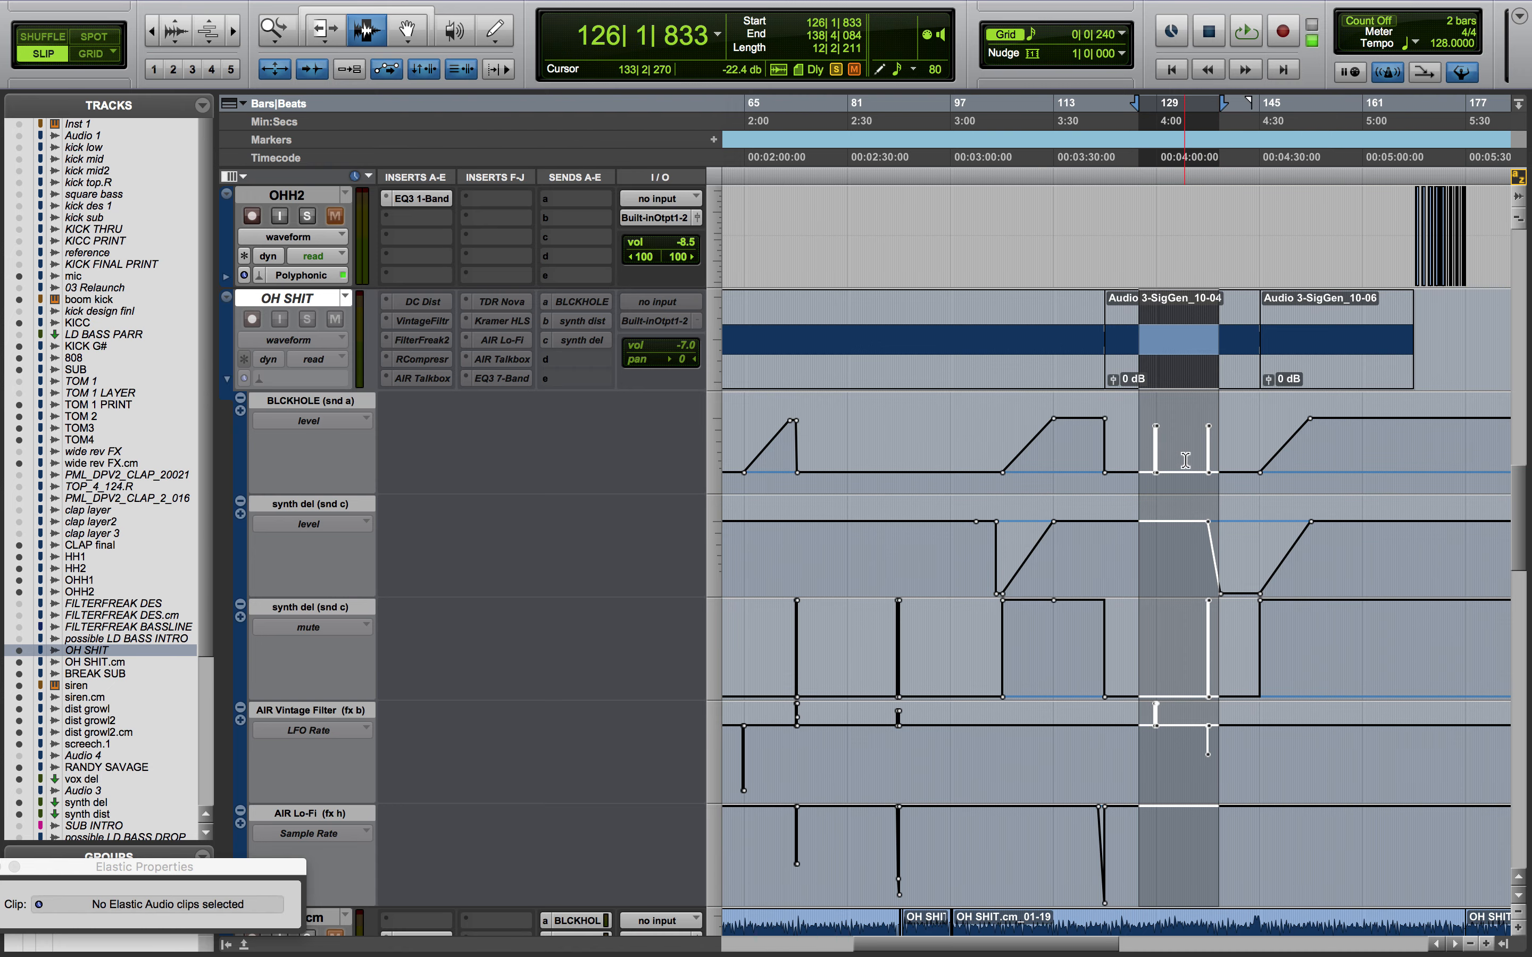
scroll(1185, 460, down, 6)
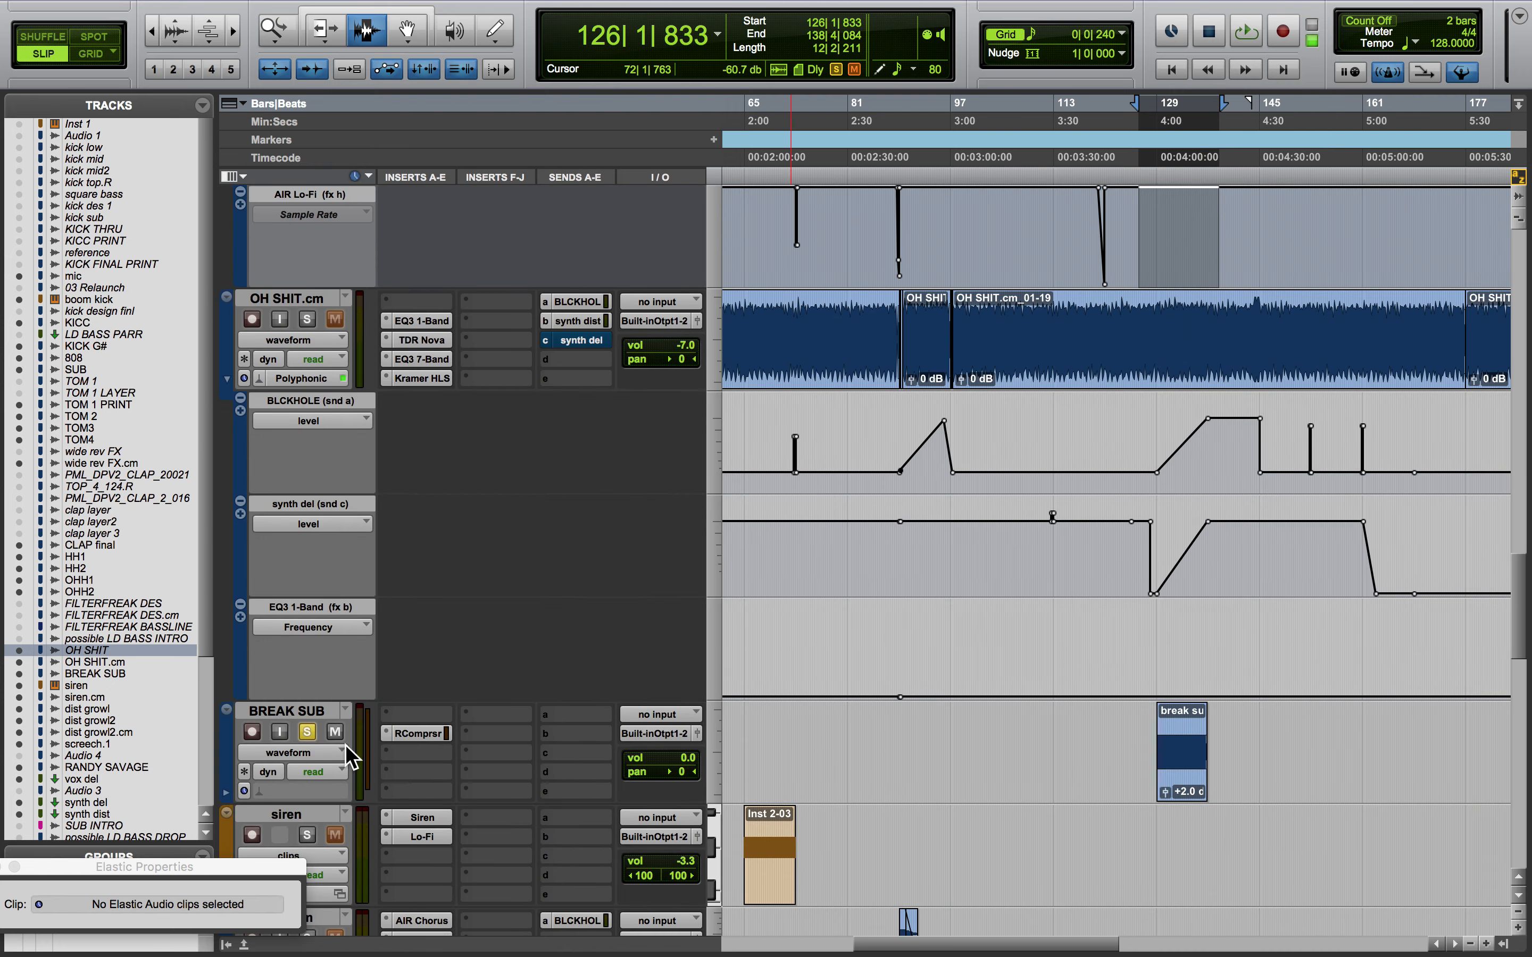
Select the BREAK SUB track and zoom in on the start of its clip at bar 129
click(320, 711)
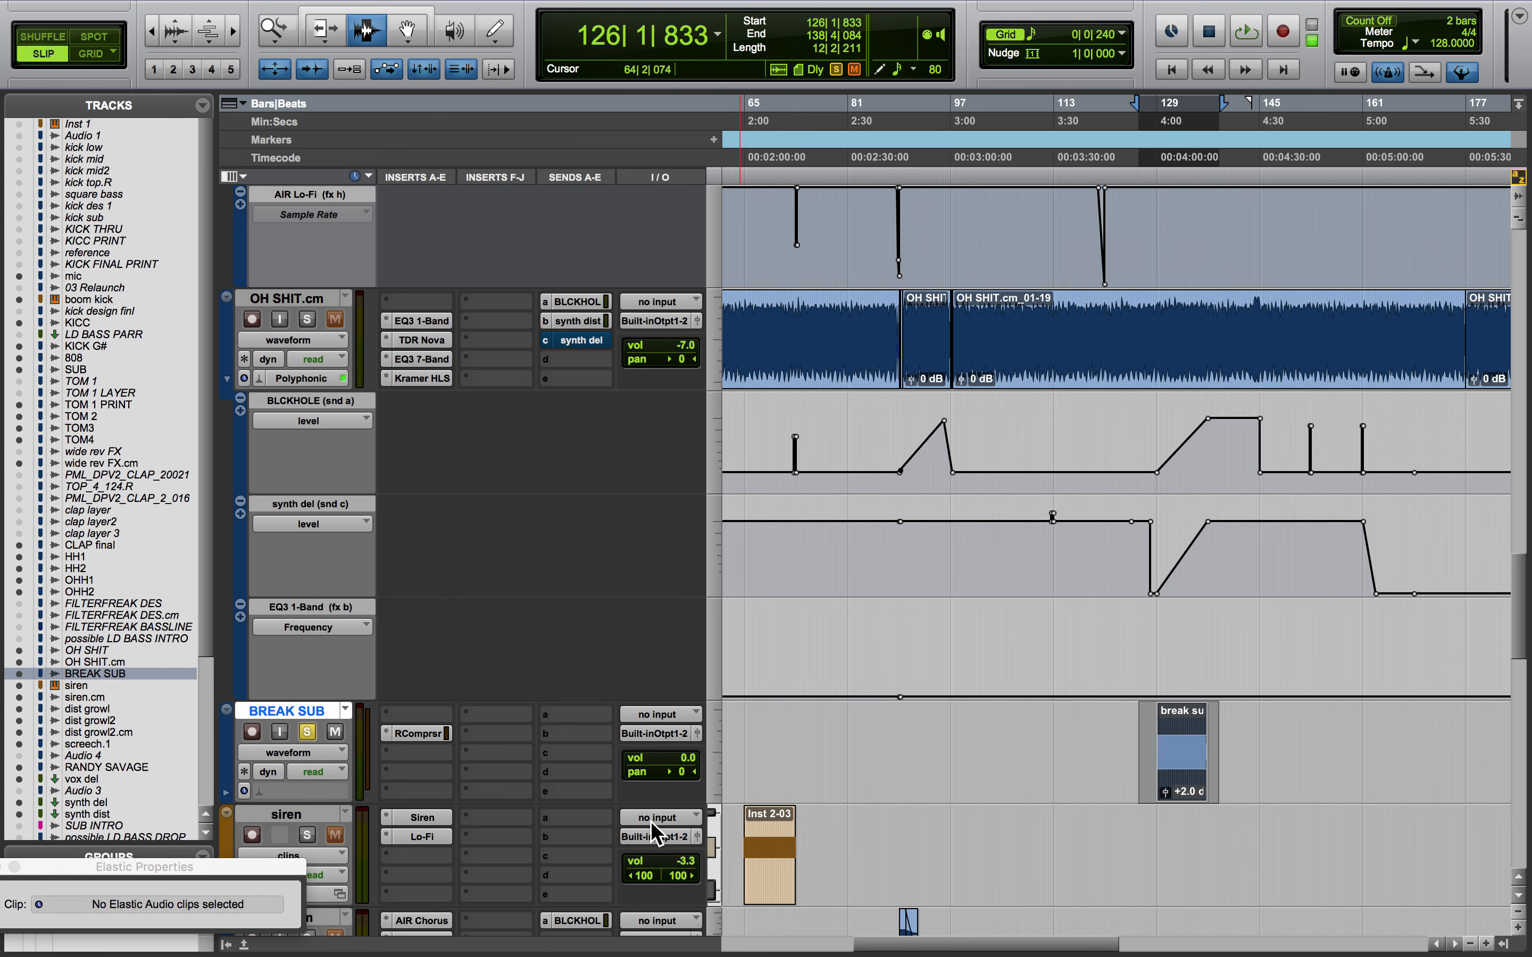
click(1153, 756)
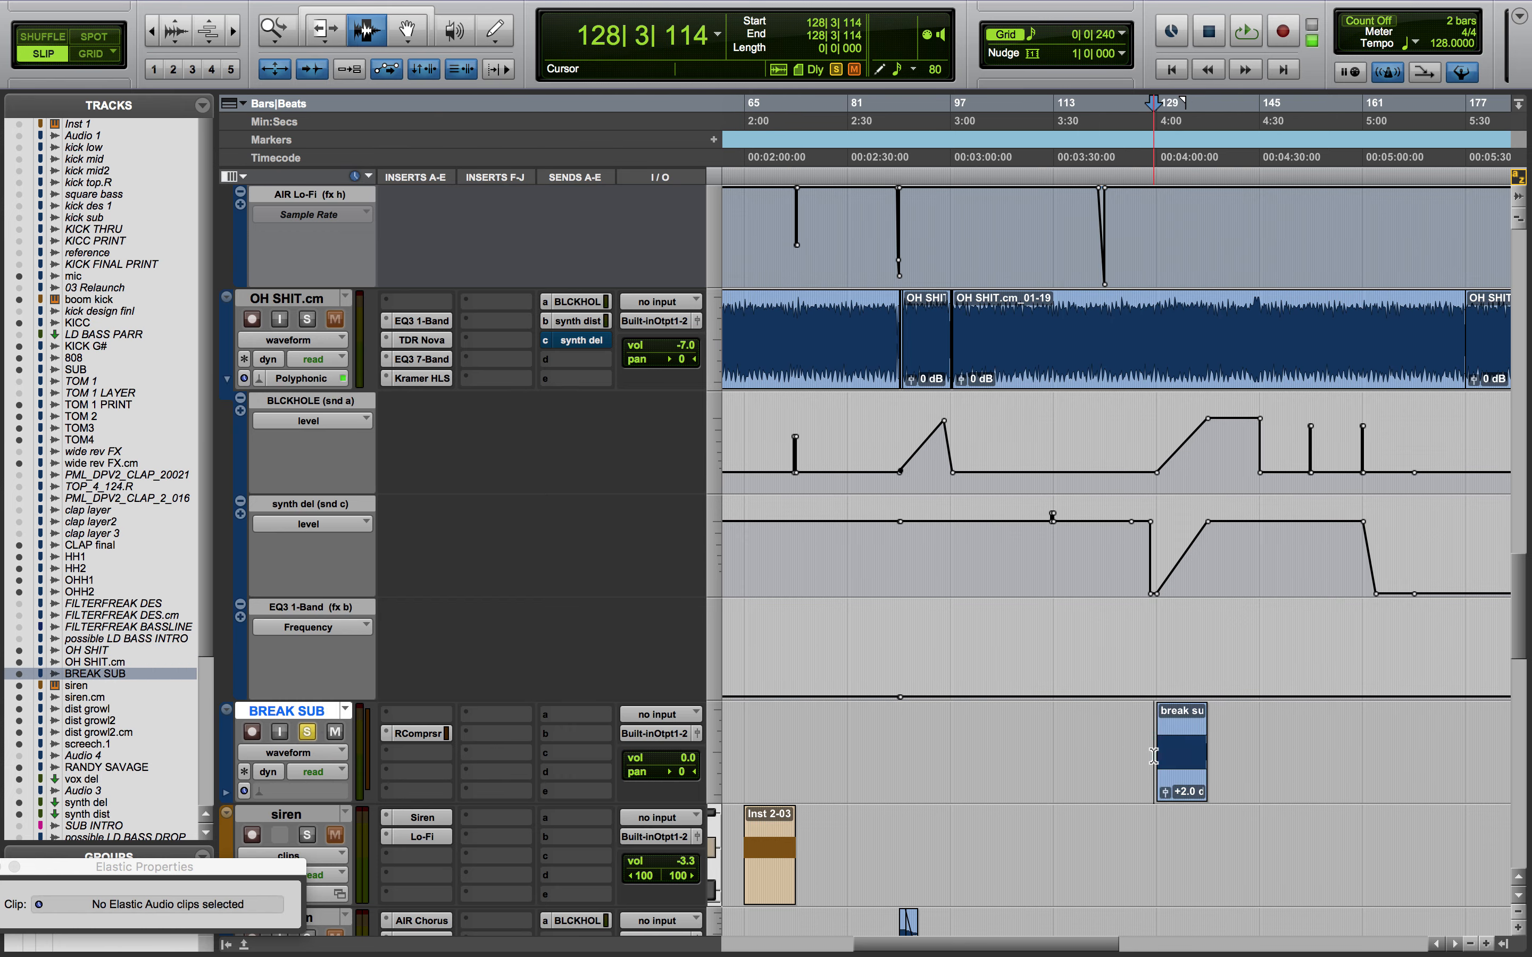
key(r)
key(r)
key(r)
key(r)
key(r)
key(r)
key(r)
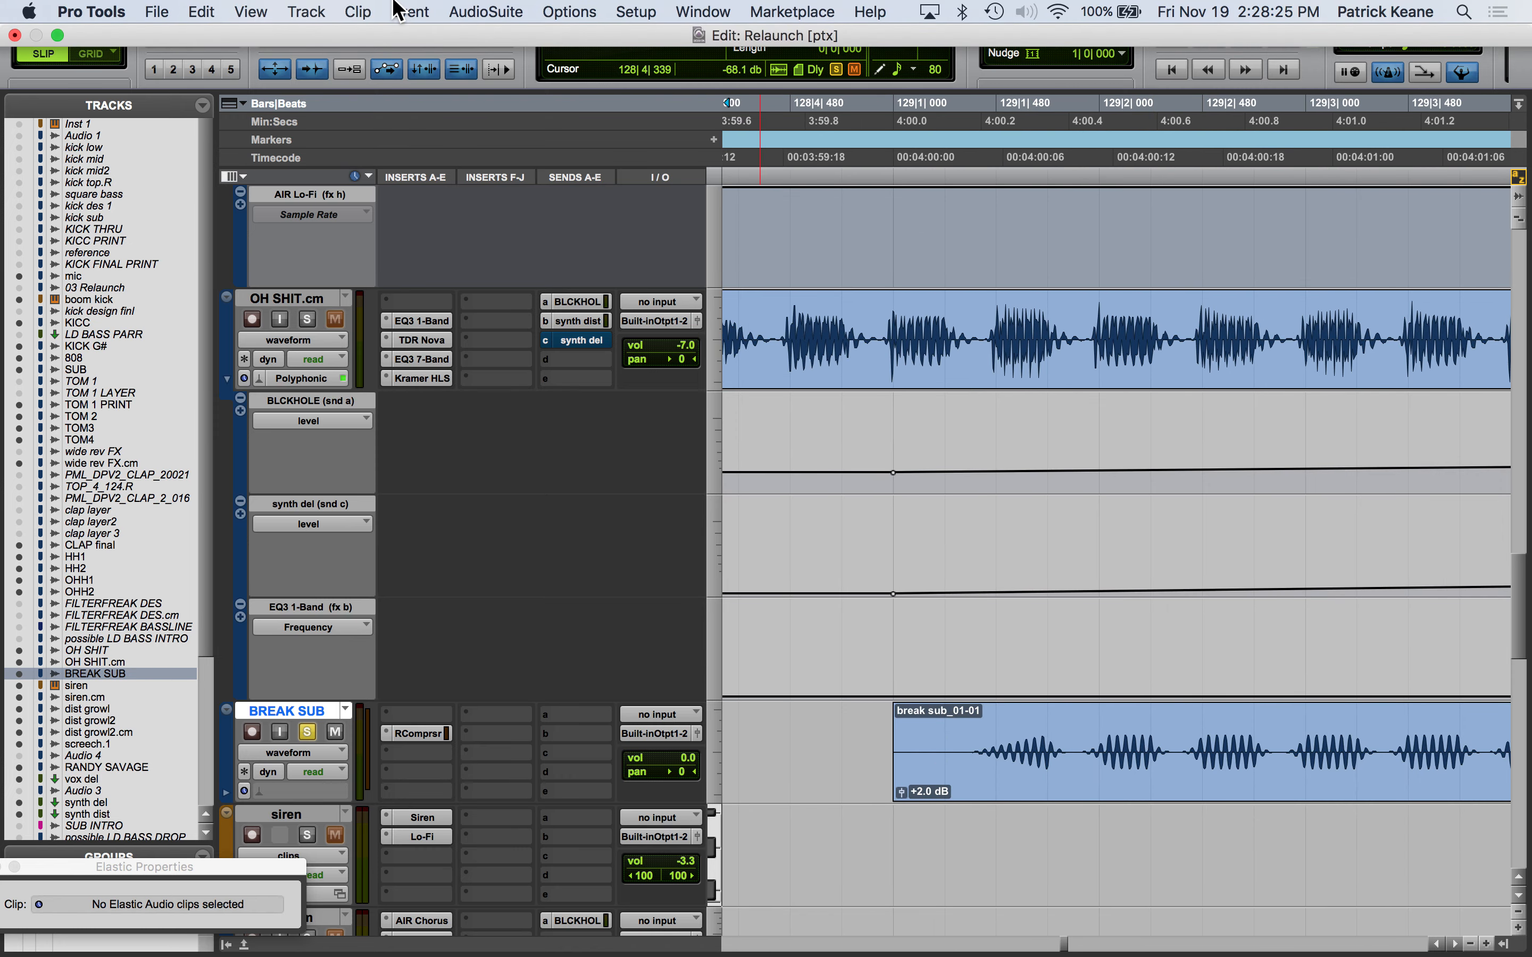
Show the clip gain line on the audio clips
click(353, 11)
click(366, 10)
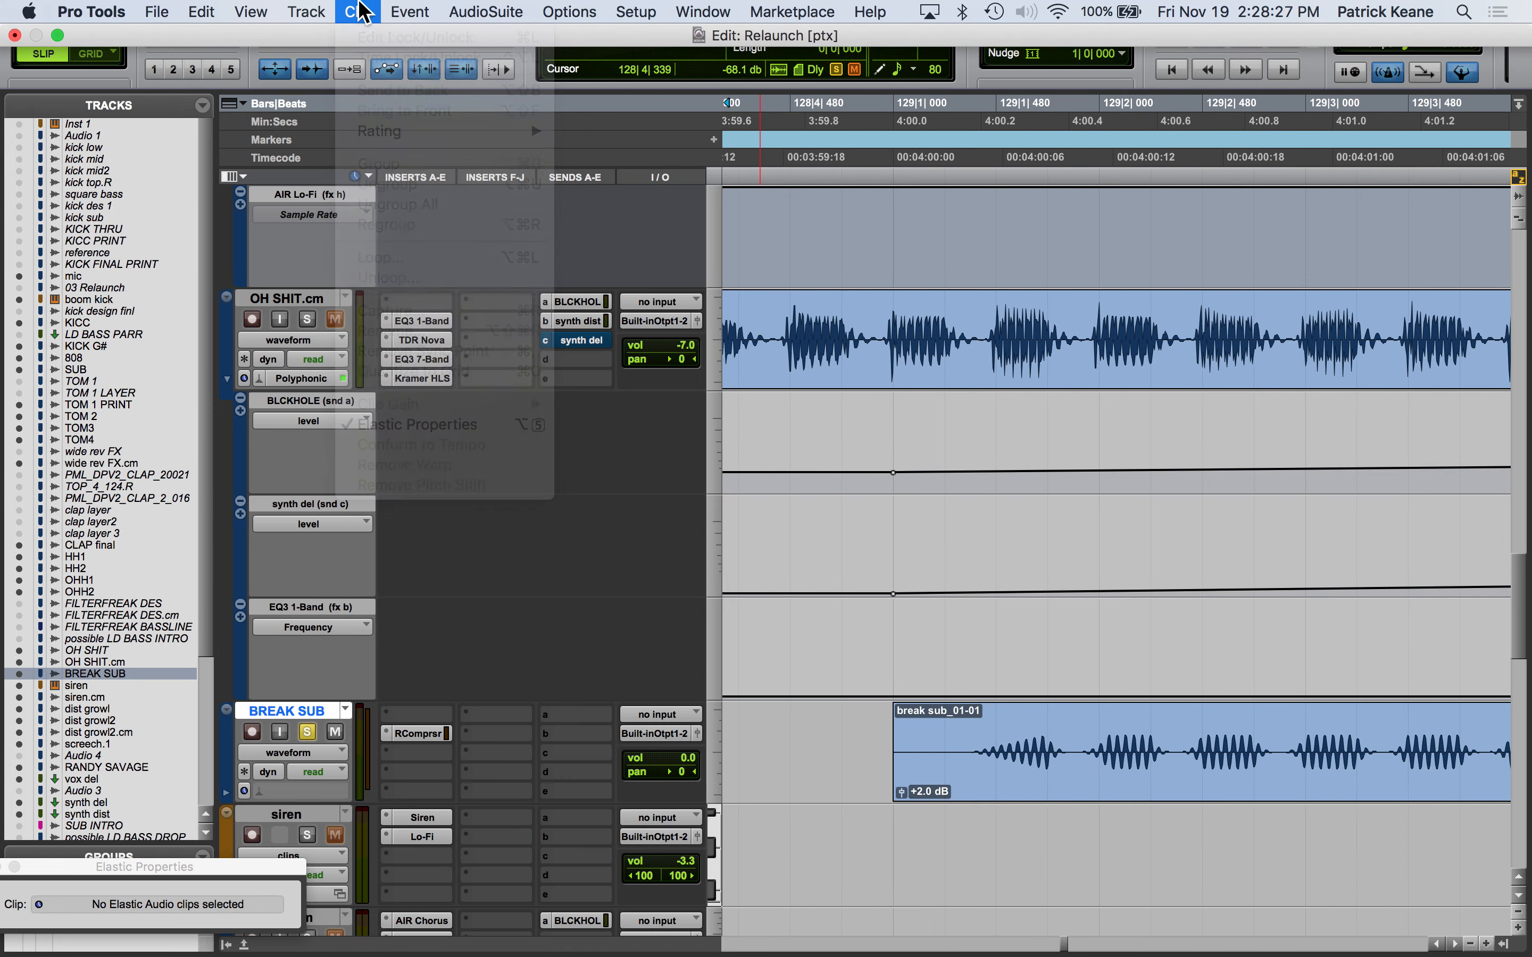
click(250, 11)
mouse_move(315, 155)
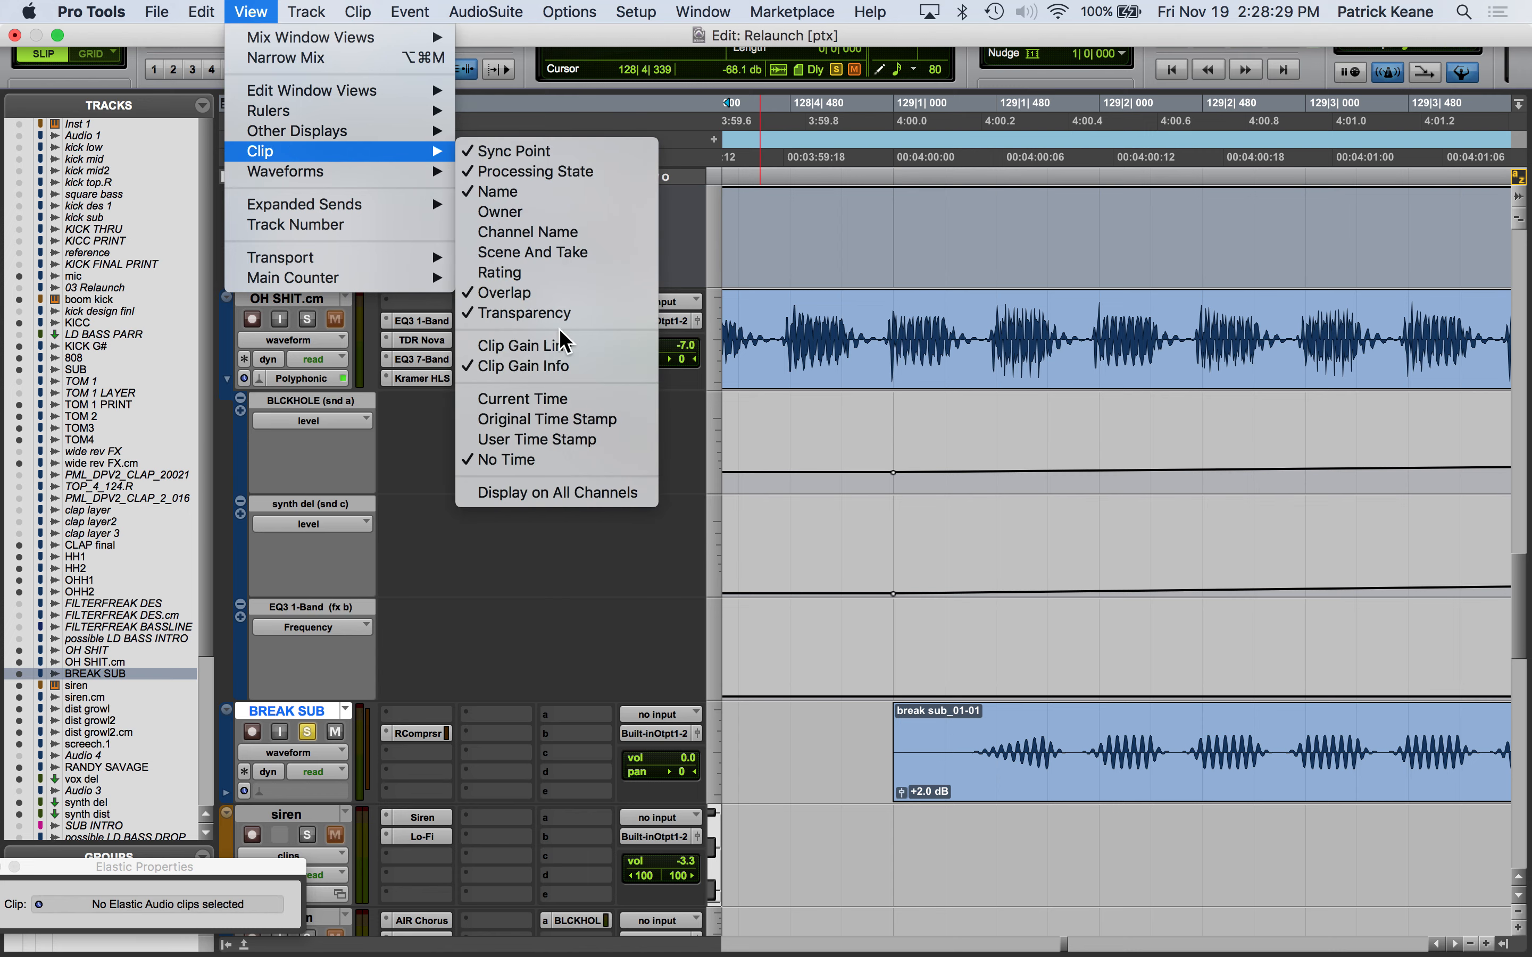
click(953, 838)
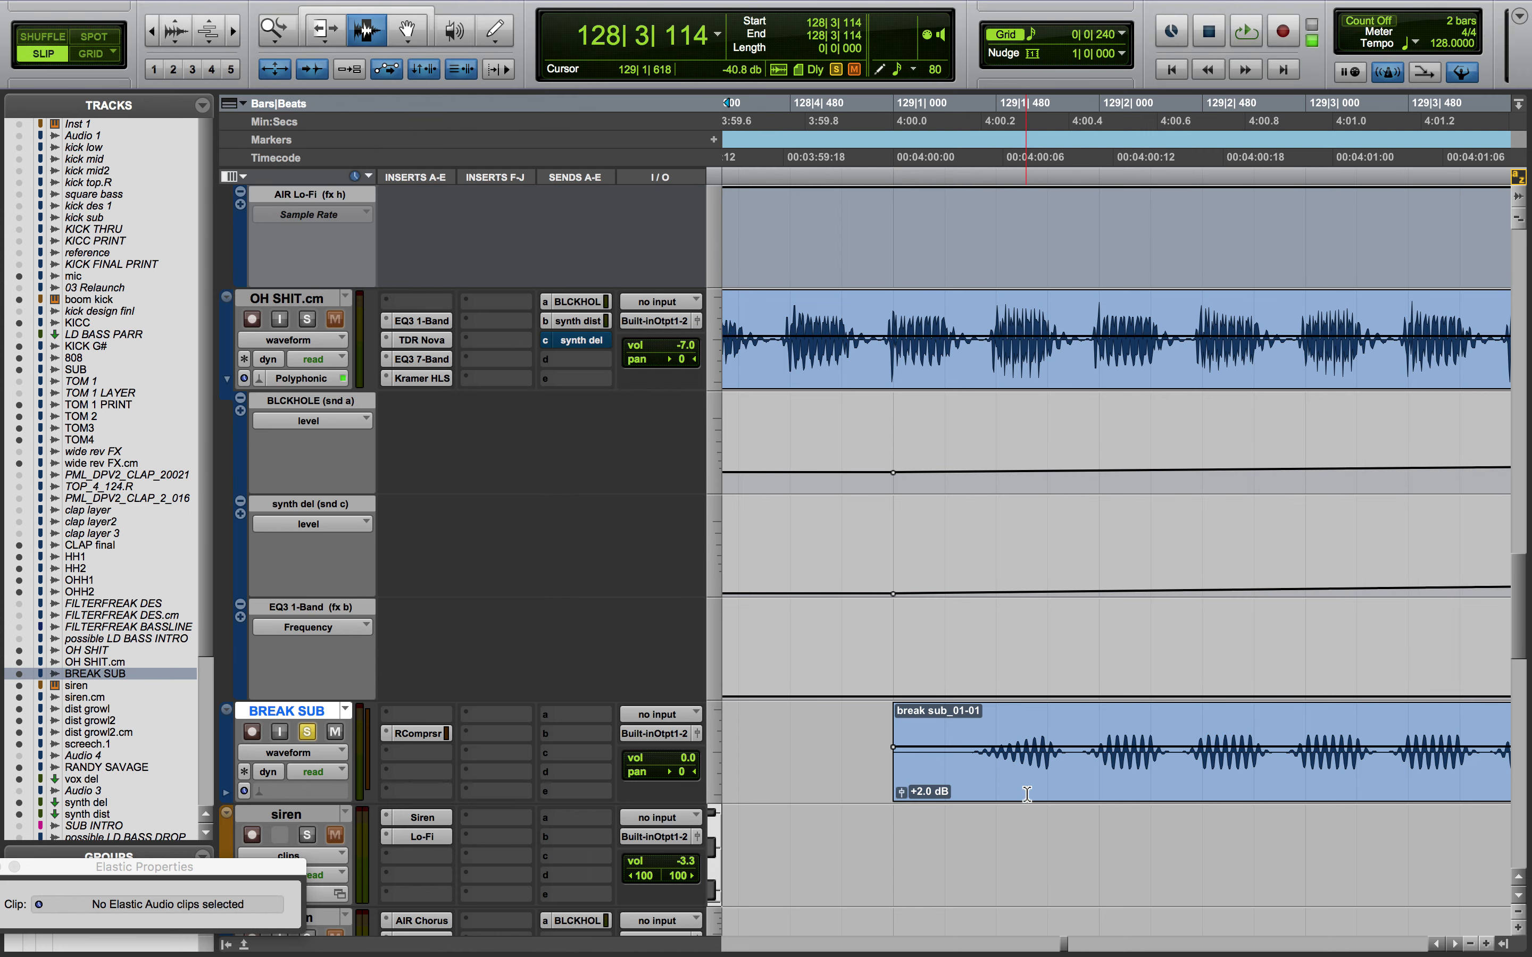
Compare the OH SHIT.cm and BREAK SUB waveforms by selecting across both tracks within bar 129, from beat 1 to beat 3
scroll(1023, 793, right, 5)
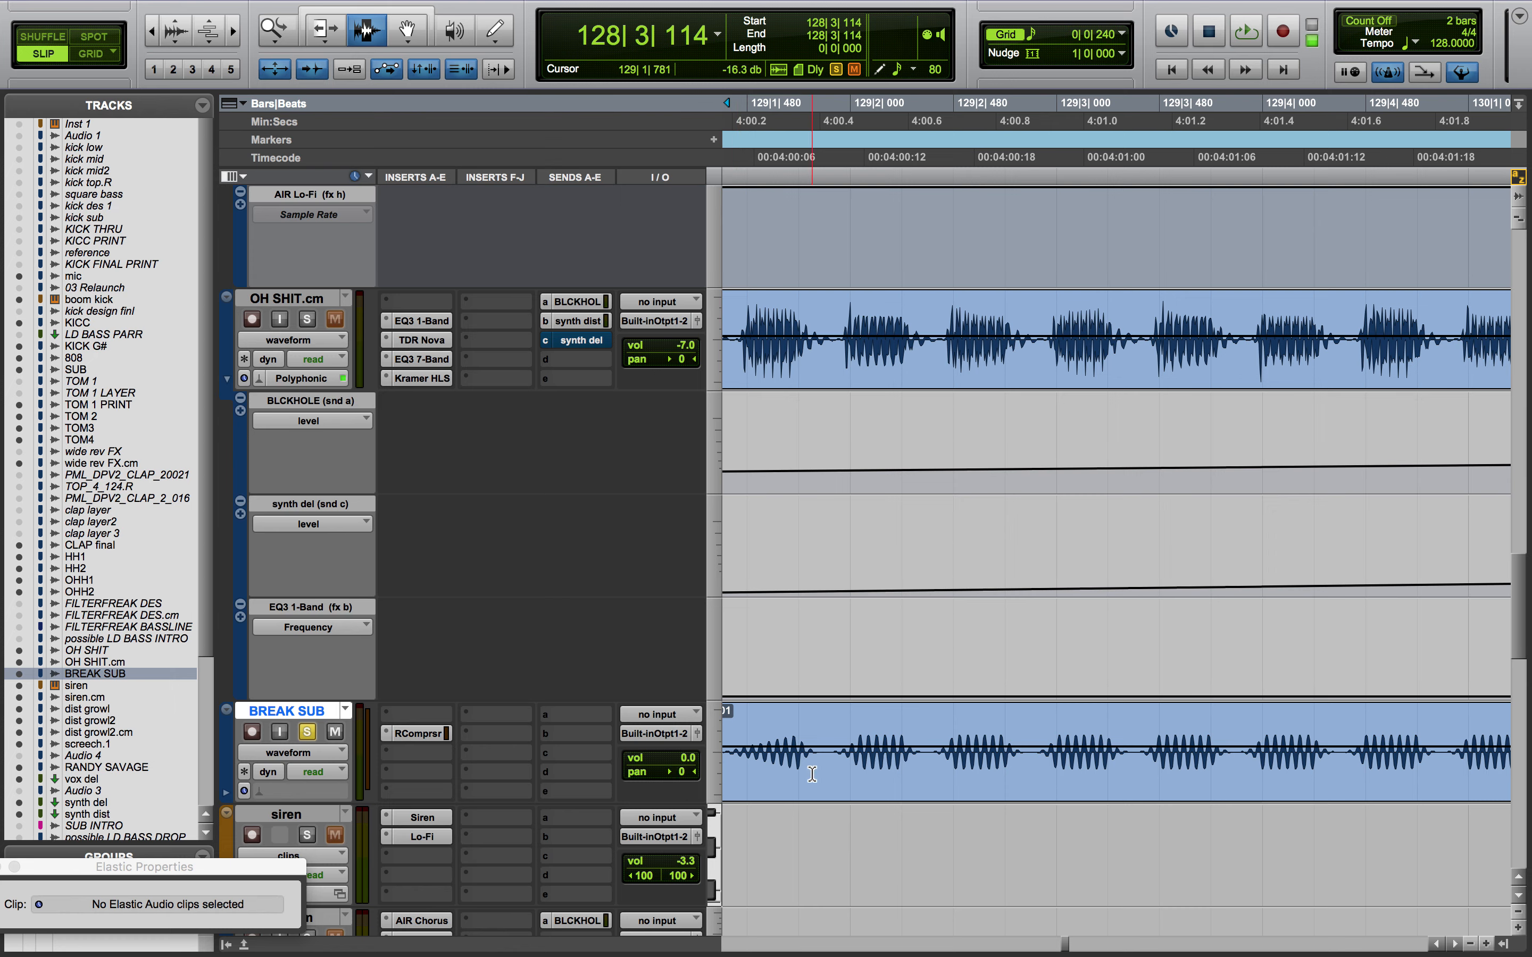
key(F8)
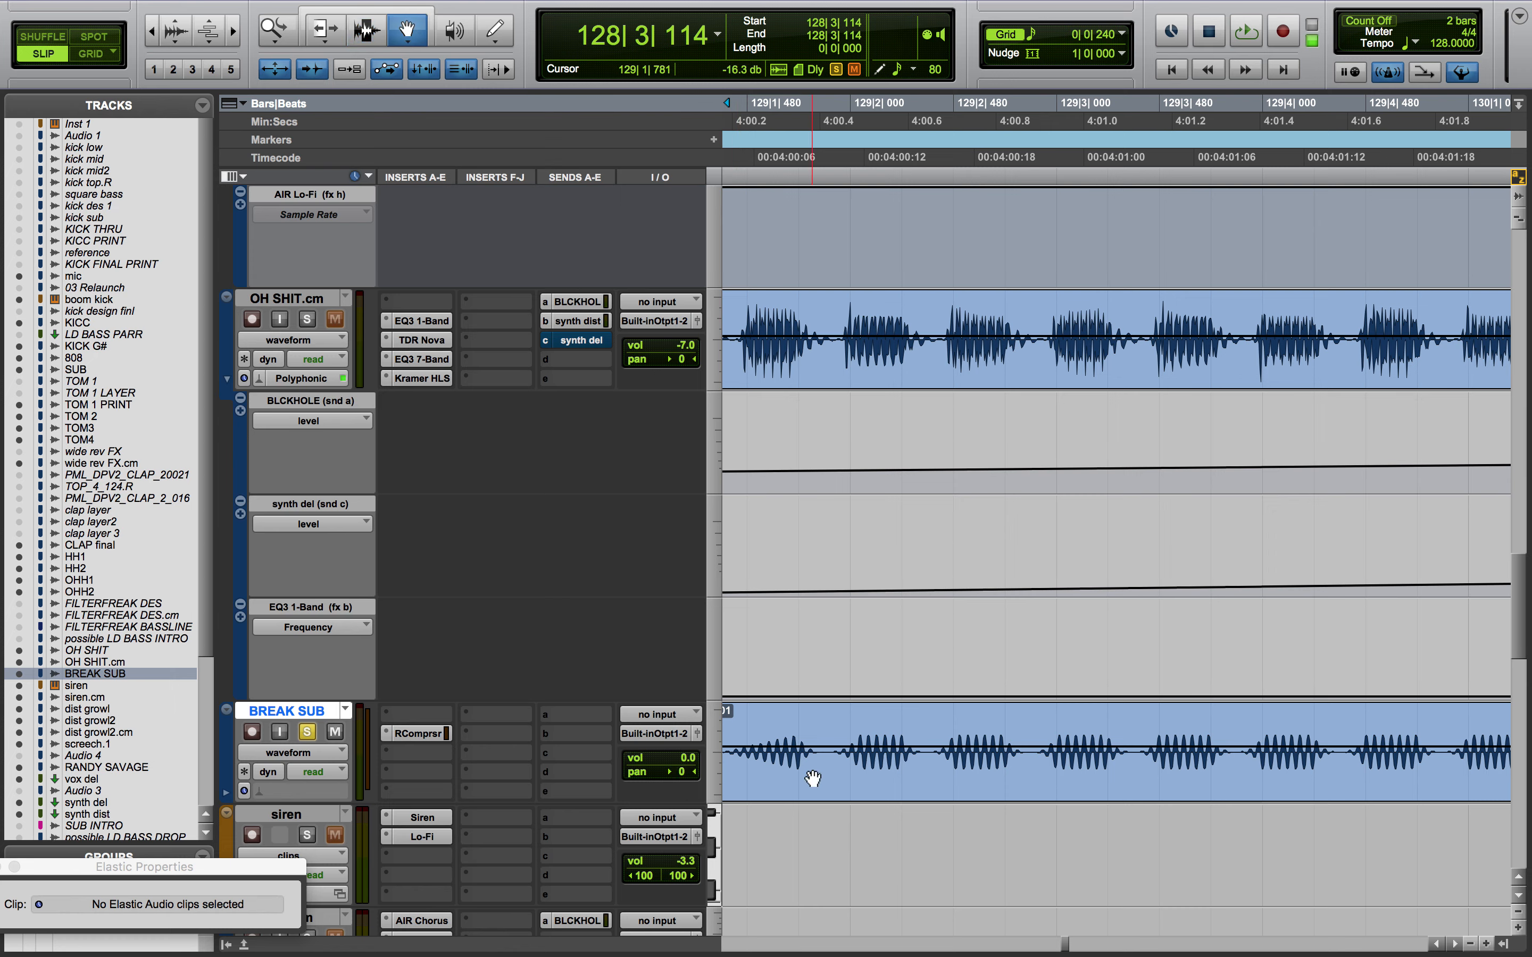
click(850, 748)
drag(829, 749, 834, 801)
key(F7)
drag(736, 358, 1248, 805)
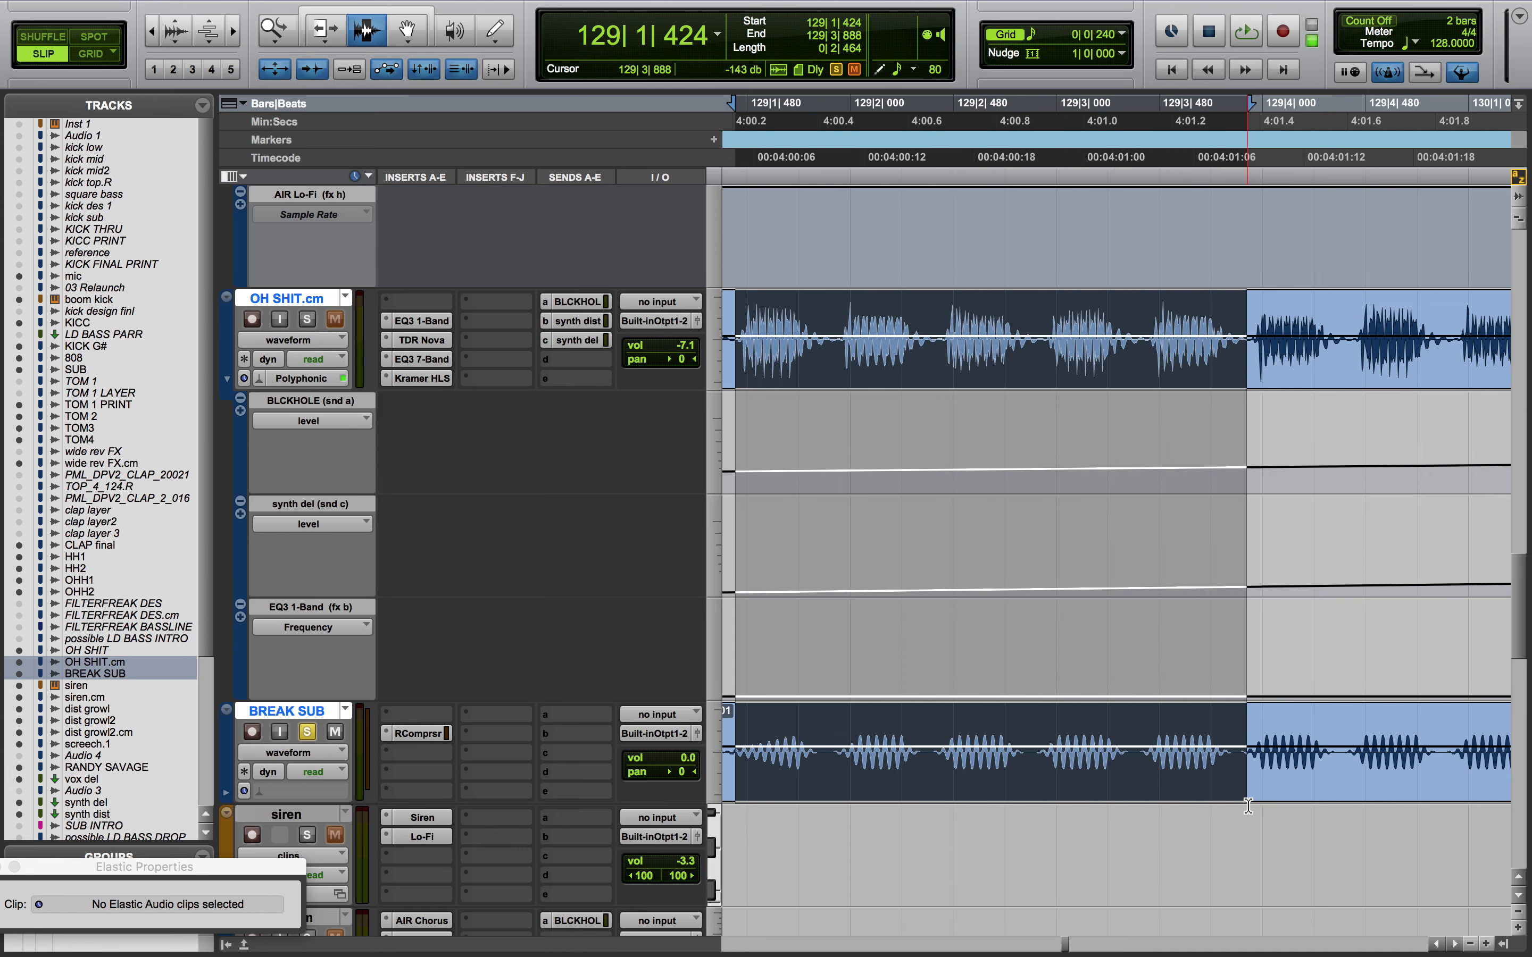
Review the BREAK SUB clip from bar 129 to its end at bar 137 alongside the OH SHIT.cm send automation
click(1238, 784)
key(r)
key(r)
key(r)
key(r)
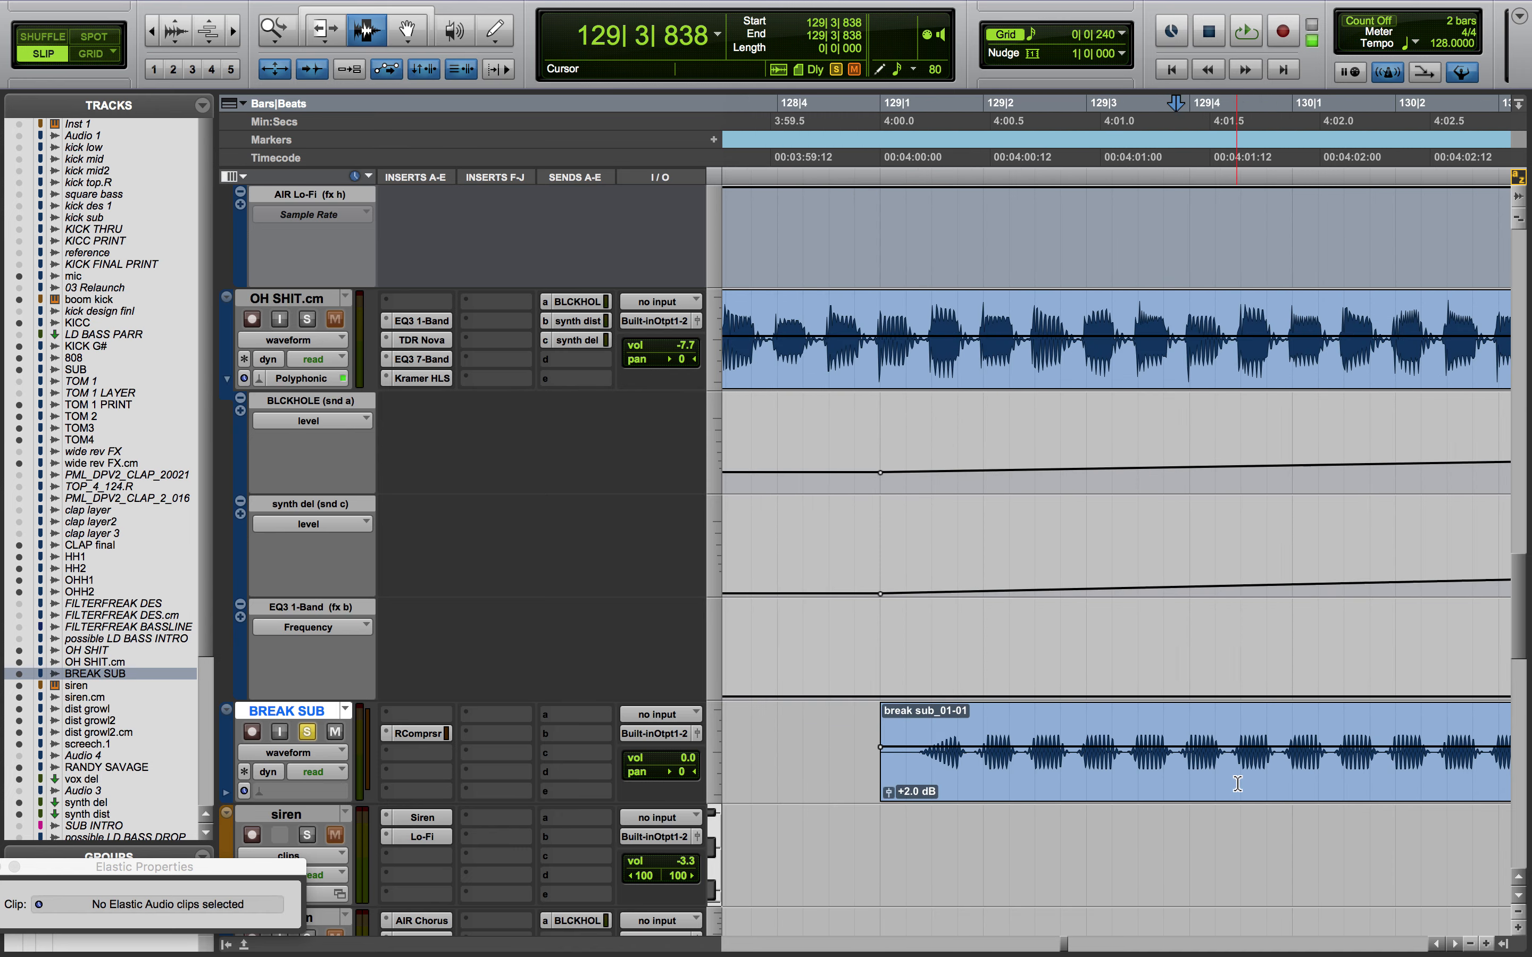
scroll(1238, 784, right, 10)
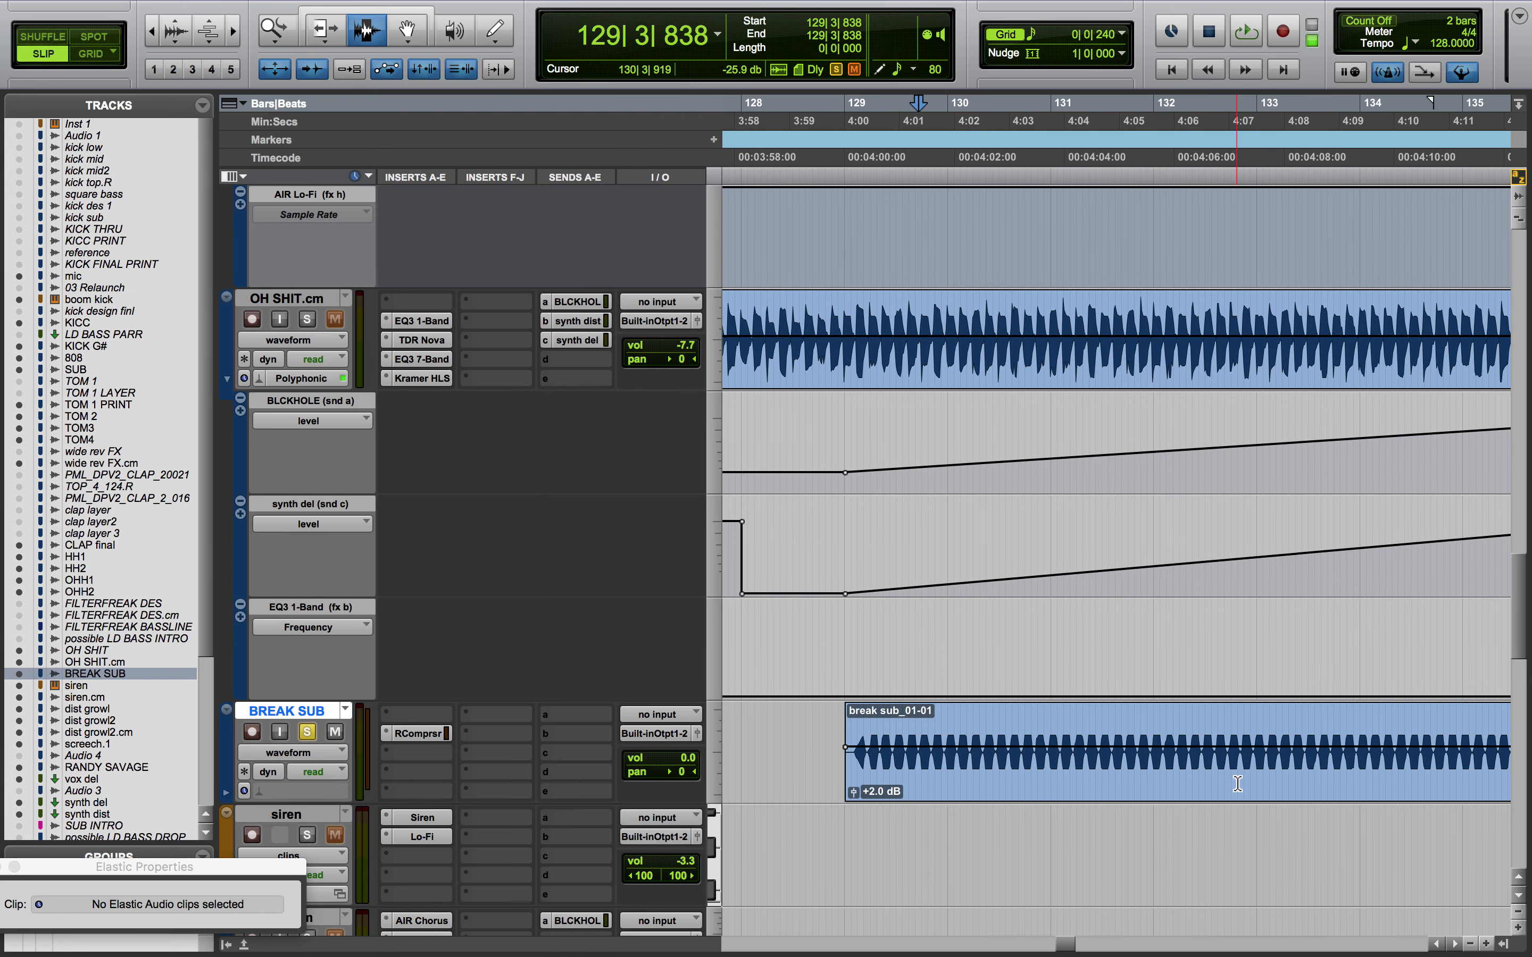
scroll(1238, 784, up, 3)
scroll(1237, 784, right, 2)
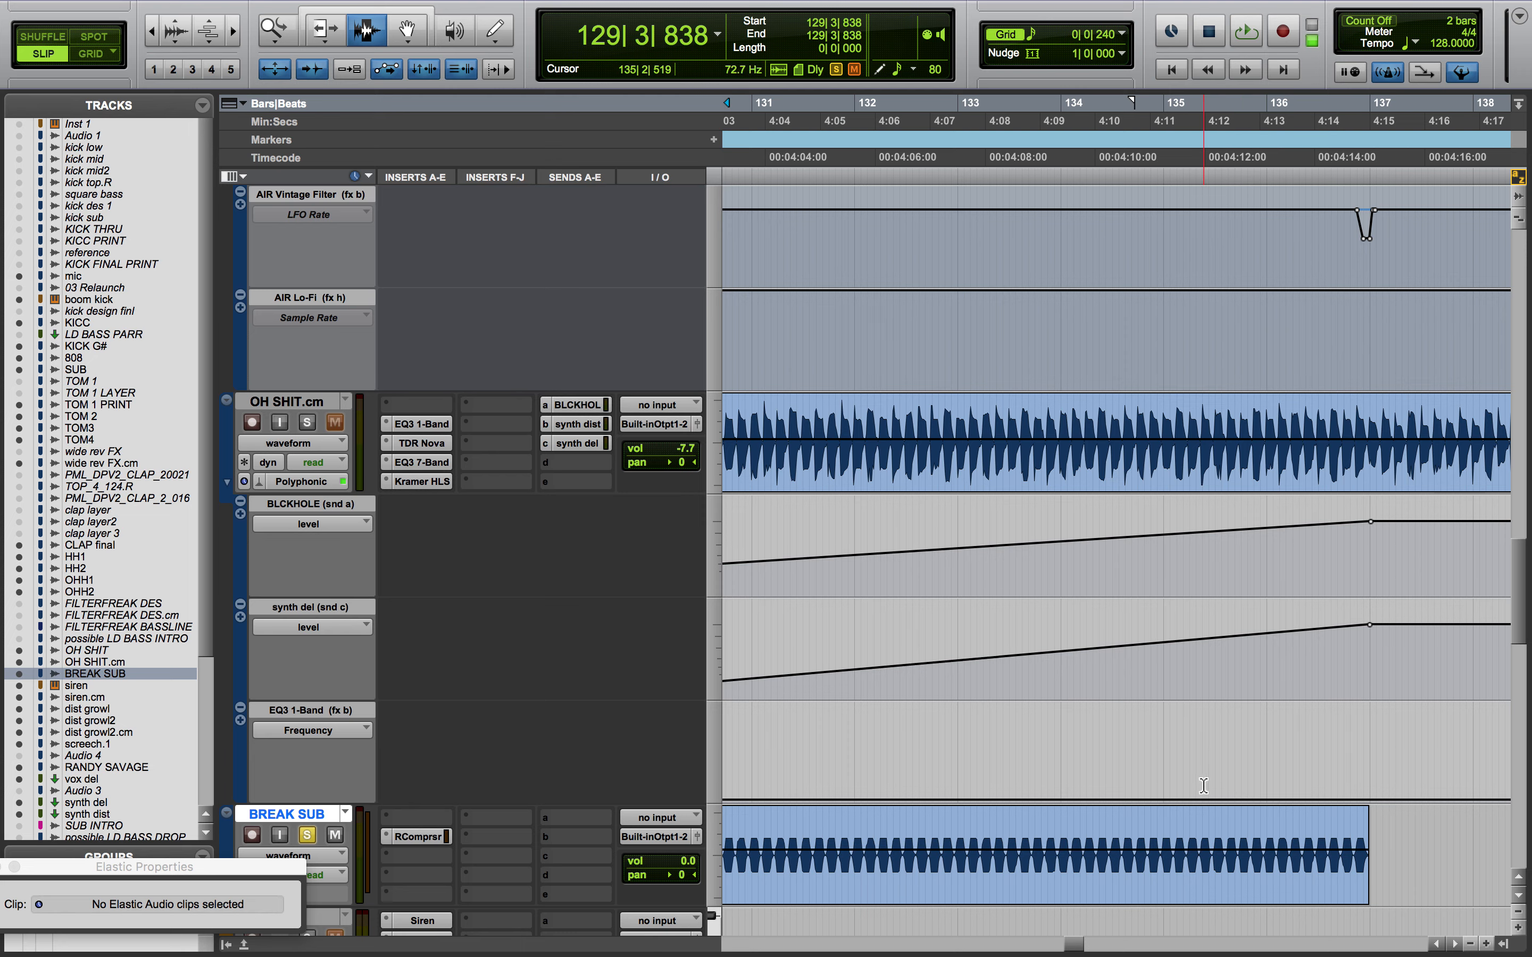
scroll(1203, 785, down, 3)
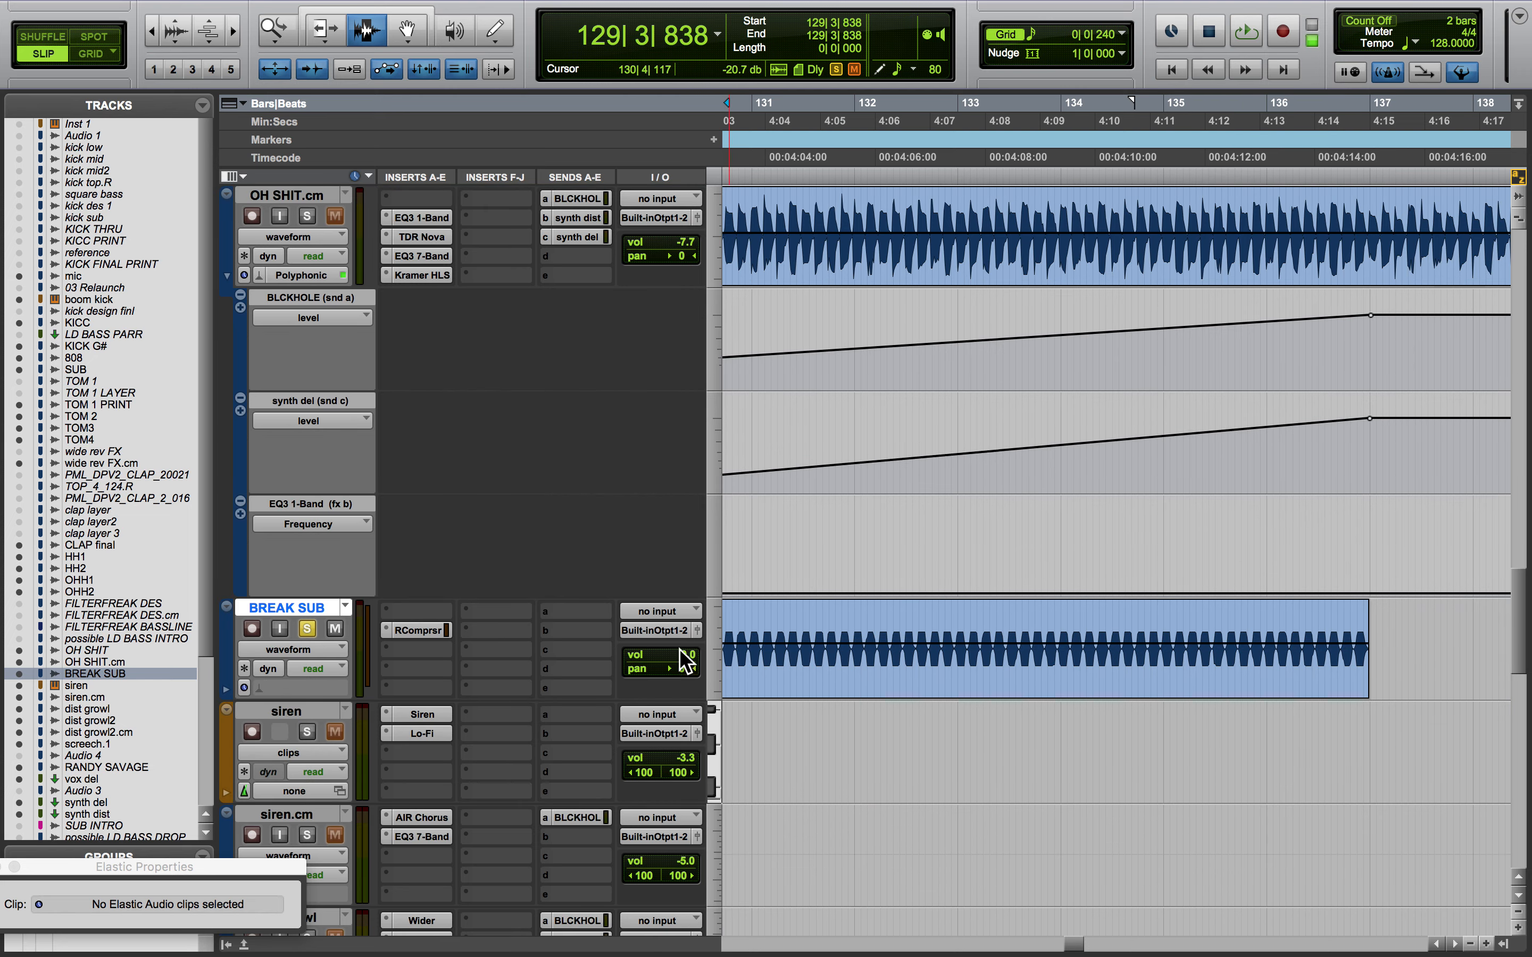
Inspect the Renaissance Compressor settings on the BREAK SUB track
click(446, 633)
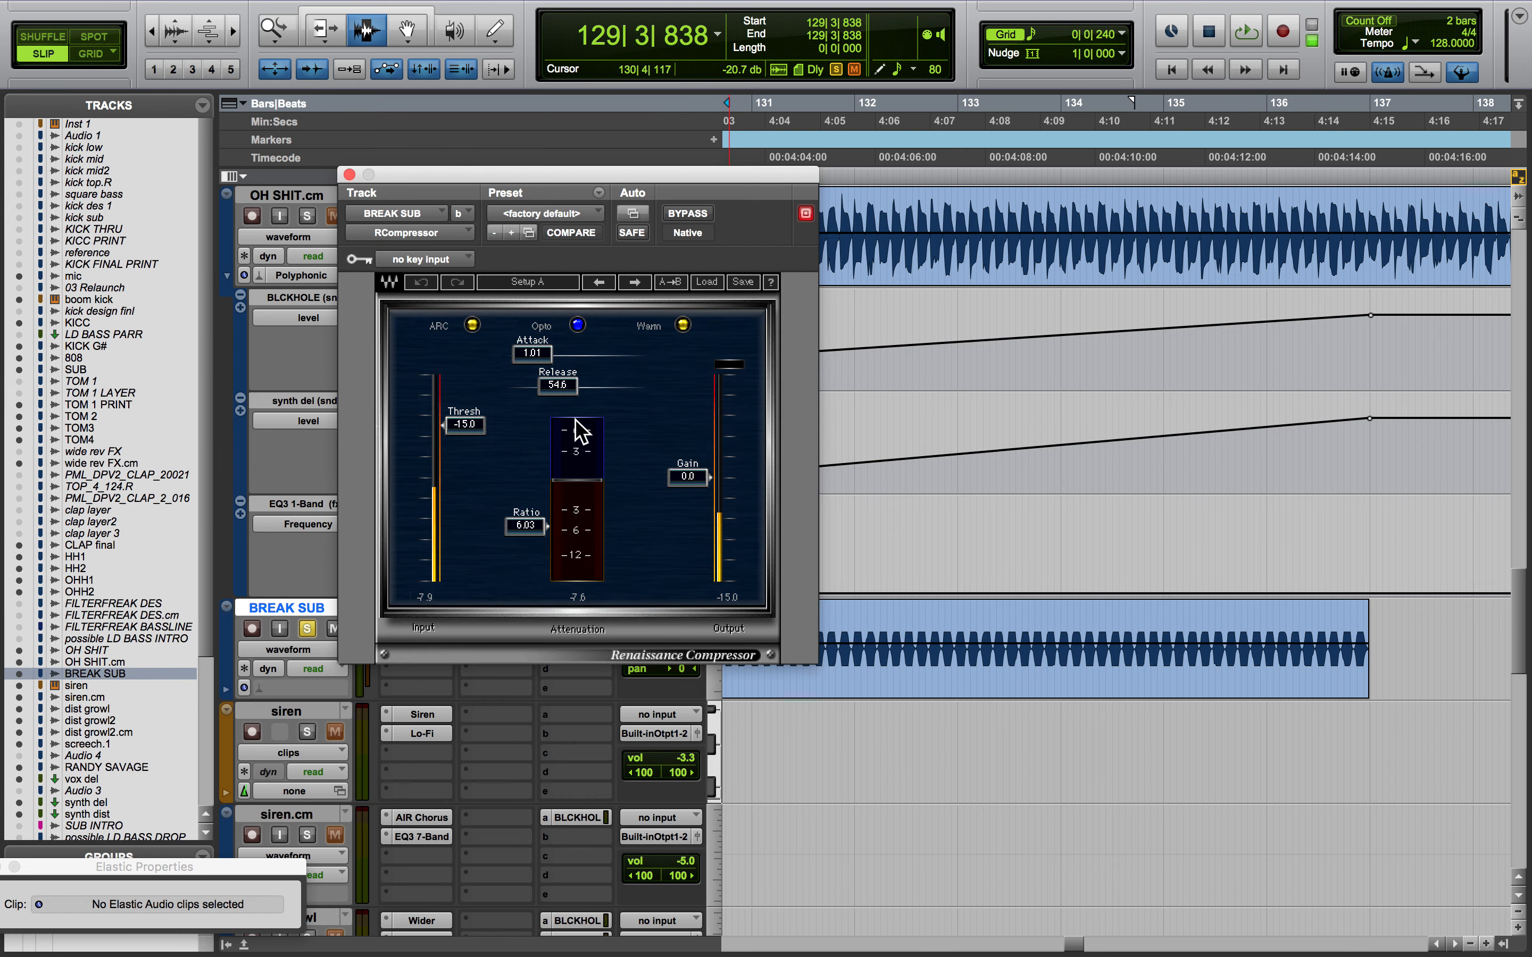
click(349, 175)
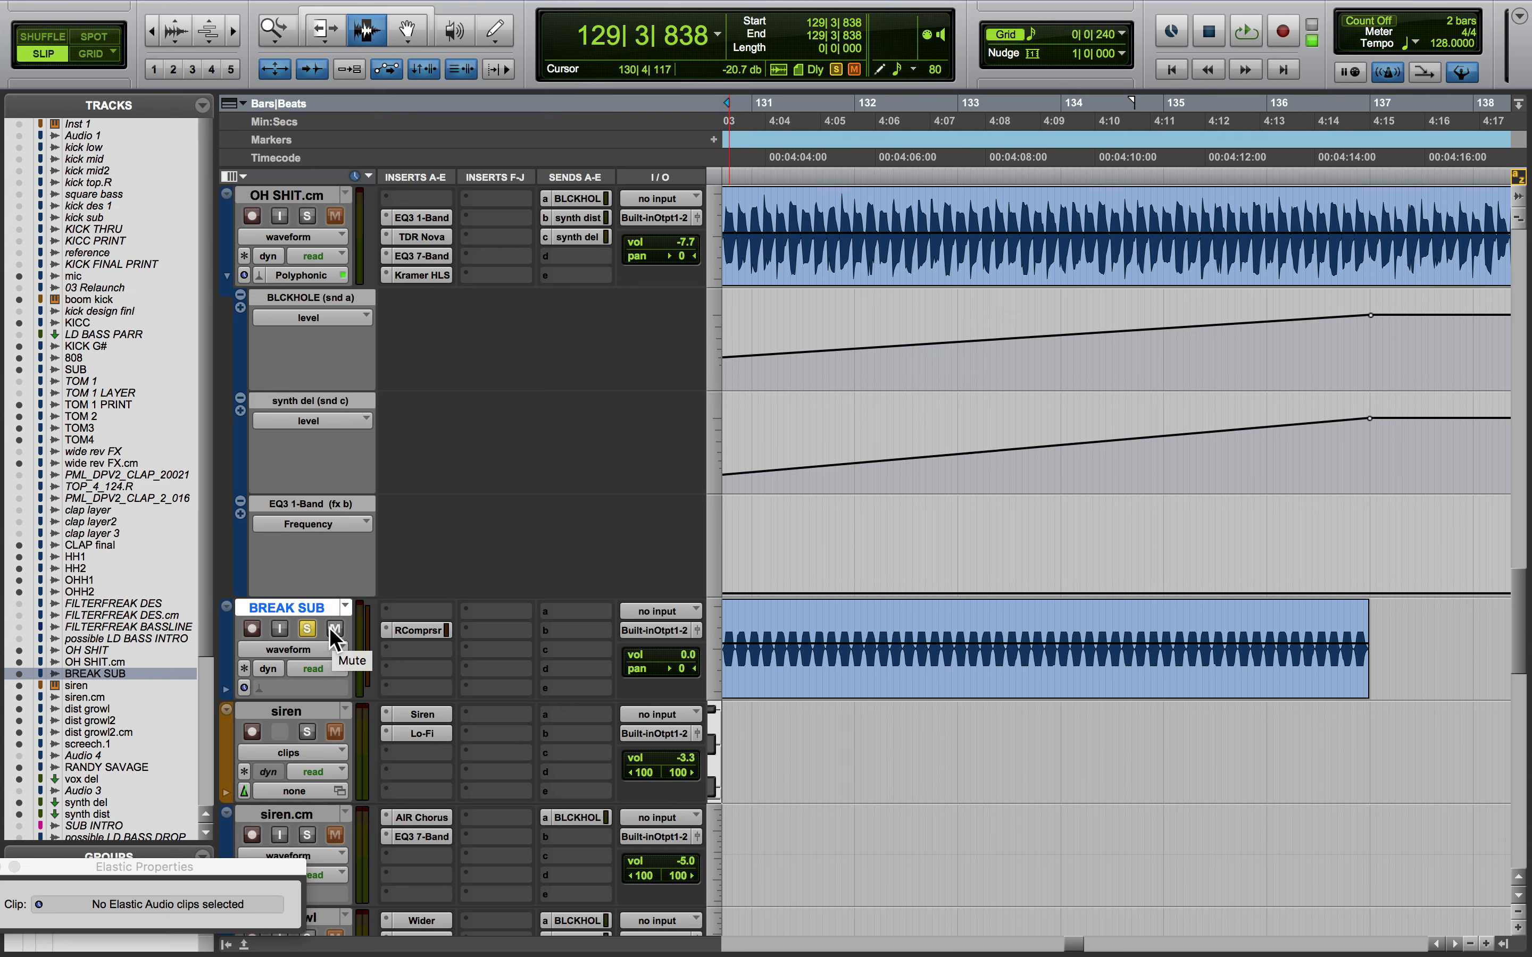
mouse_move(241, 4)
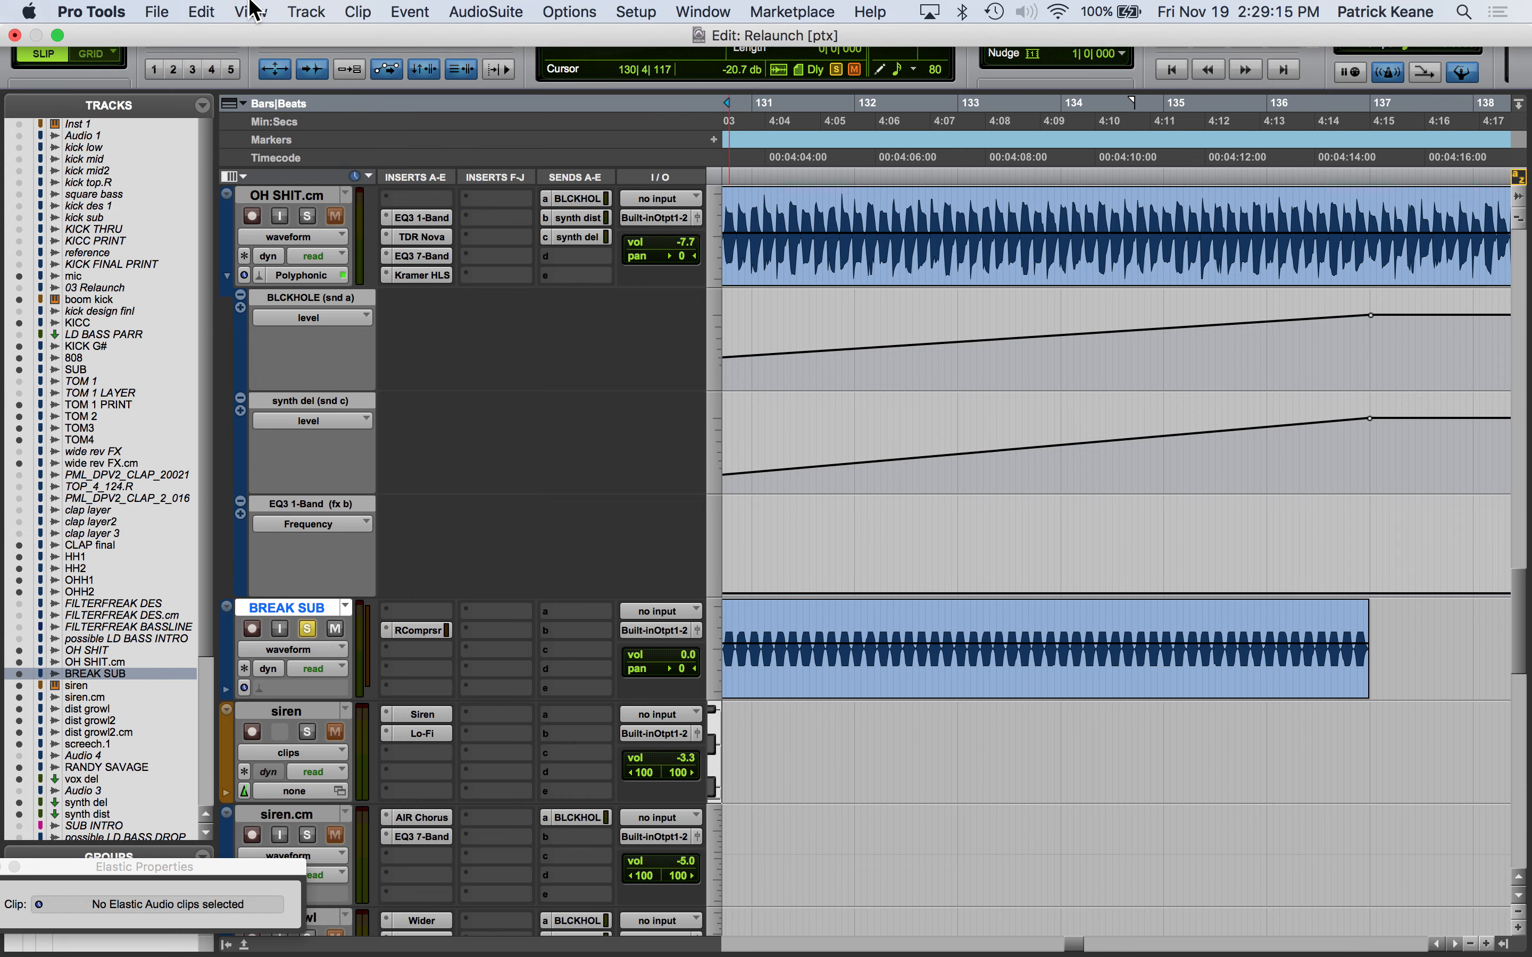
Hide the clip gain line on the audio clips
click(256, 13)
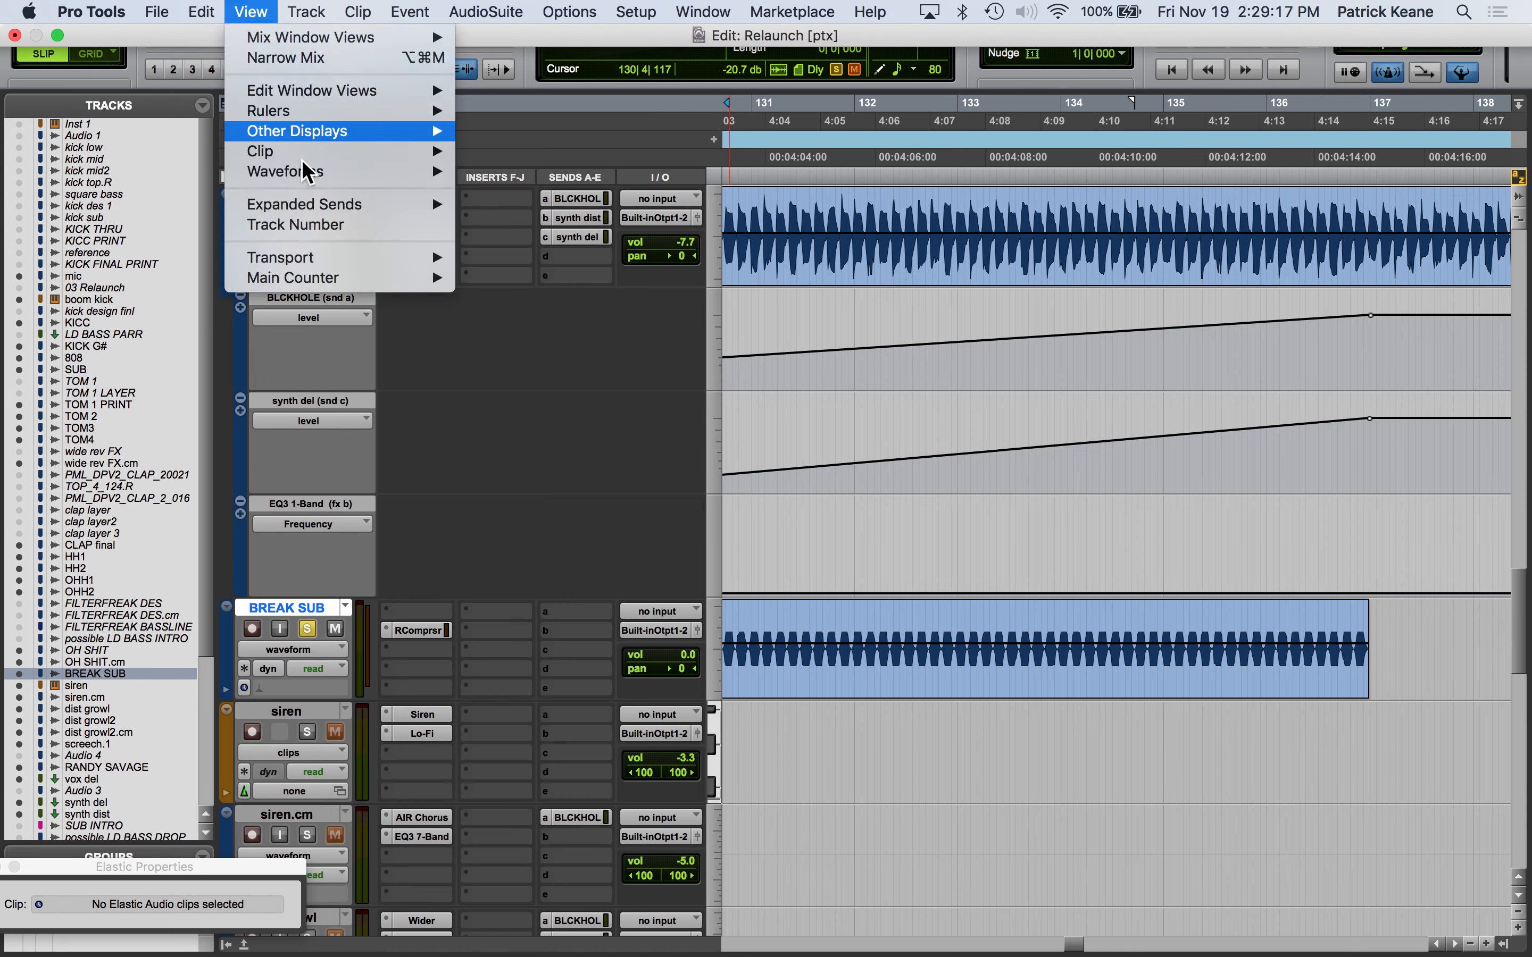
mouse_move(352, 155)
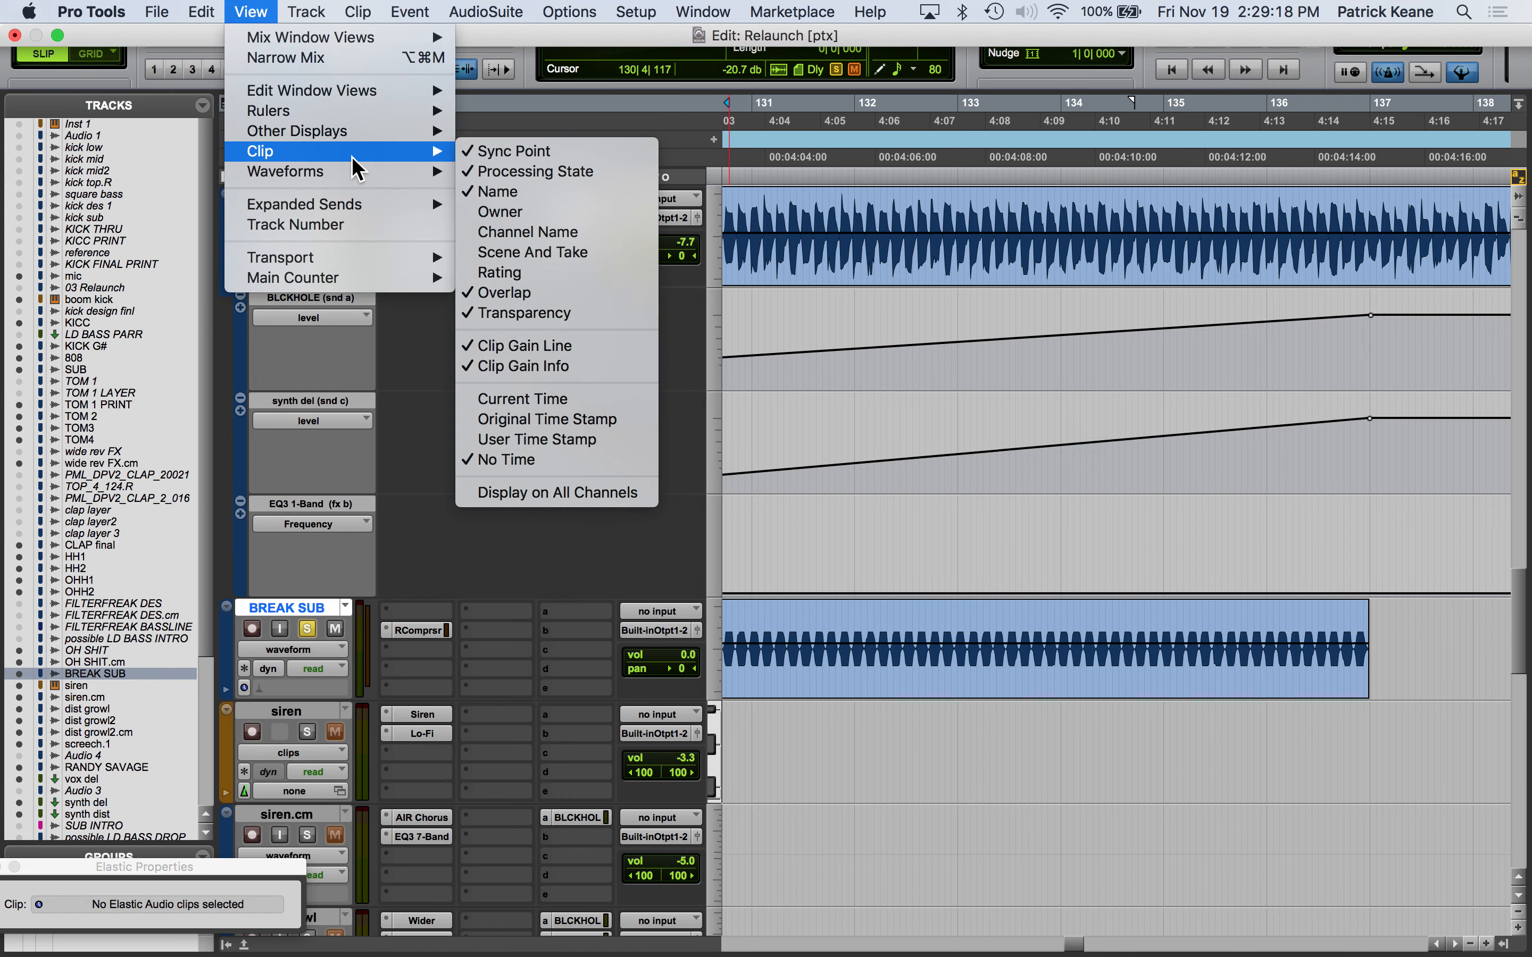
click(532, 349)
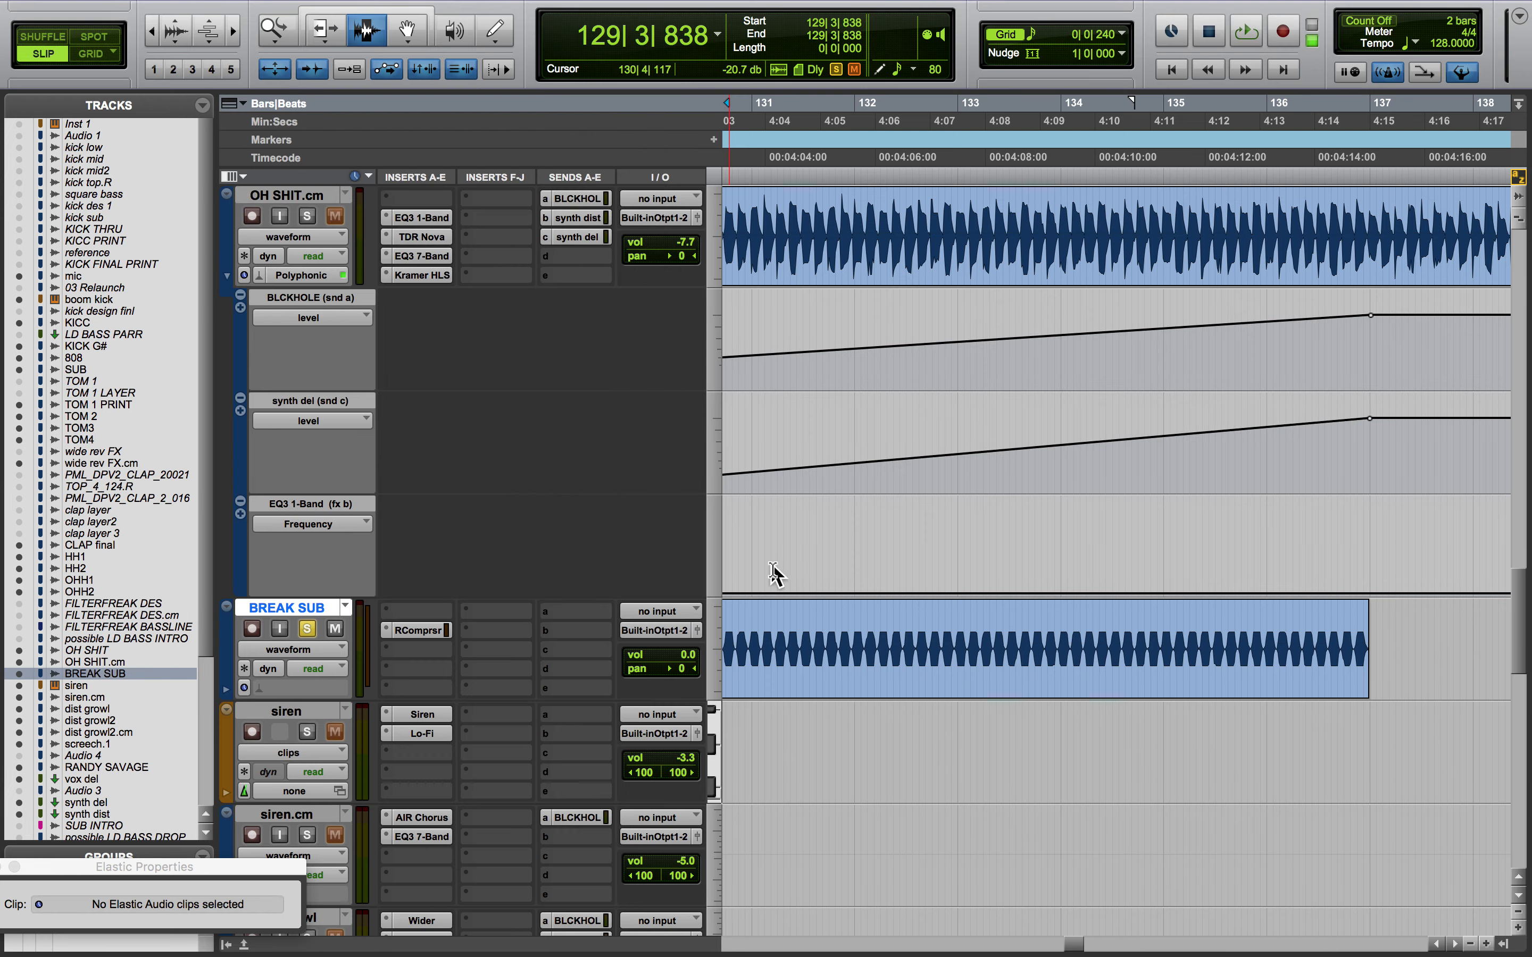
Audition the BREAK SUB clip in solo from the start of bar 129
scroll(826, 641, down, 3)
scroll(826, 642, left, 3)
click(307, 526)
click(767, 542)
click(307, 525)
key(space)
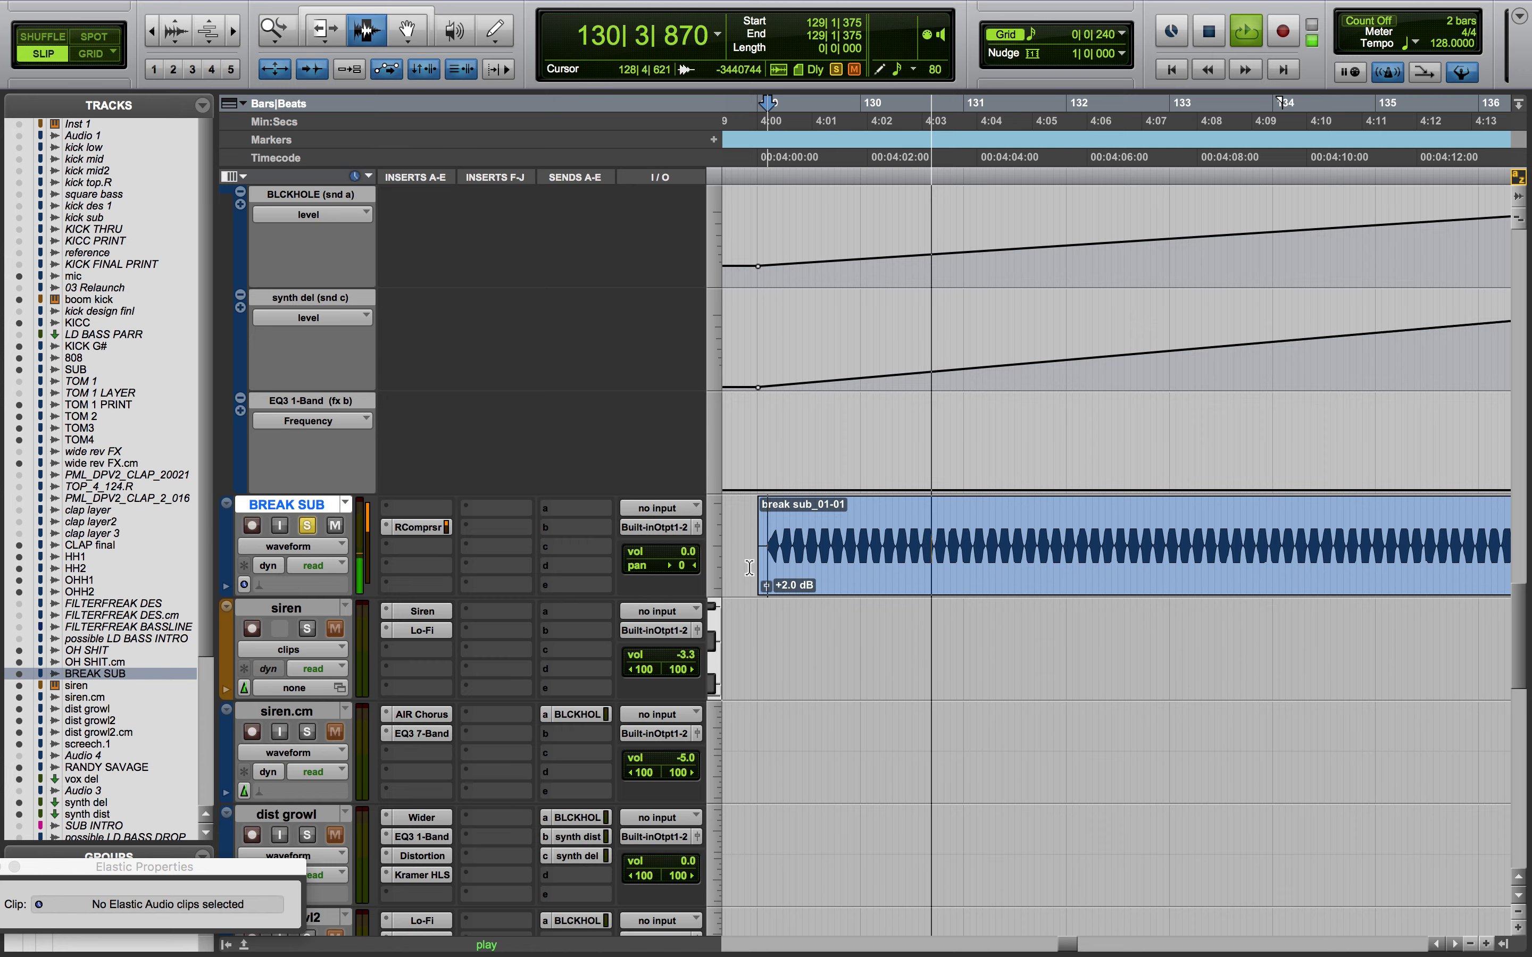
key(space)
Solo OH SHIT.cm alongside BREAK SUB, play both from bar 129, and clear the solos
scroll(518, 534, up, 5)
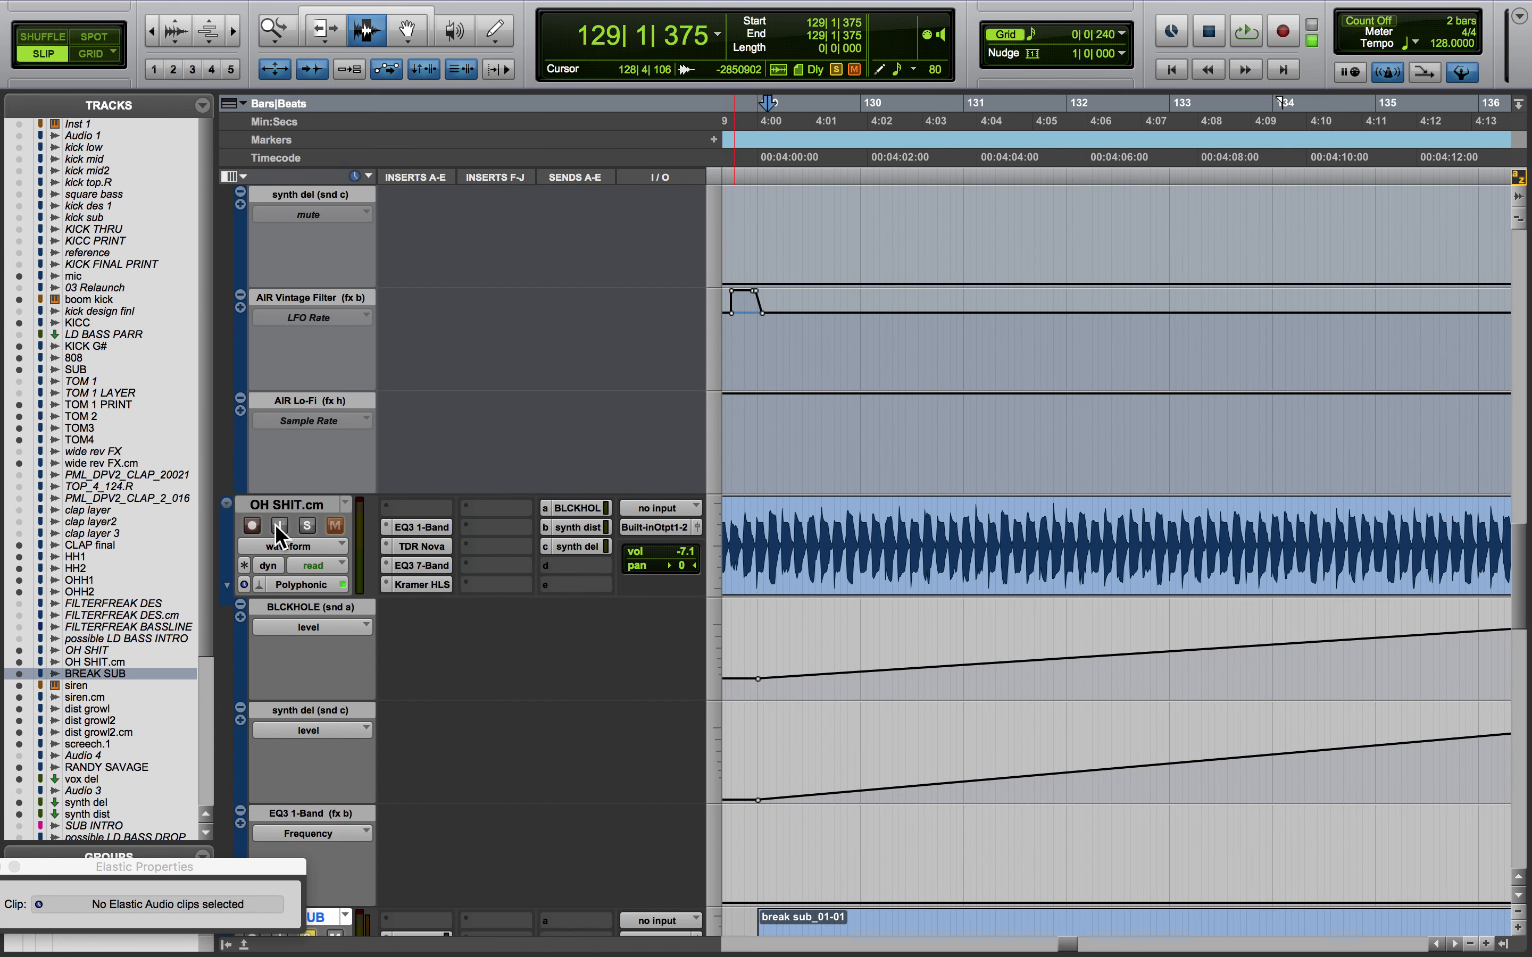
click(306, 525)
key(space)
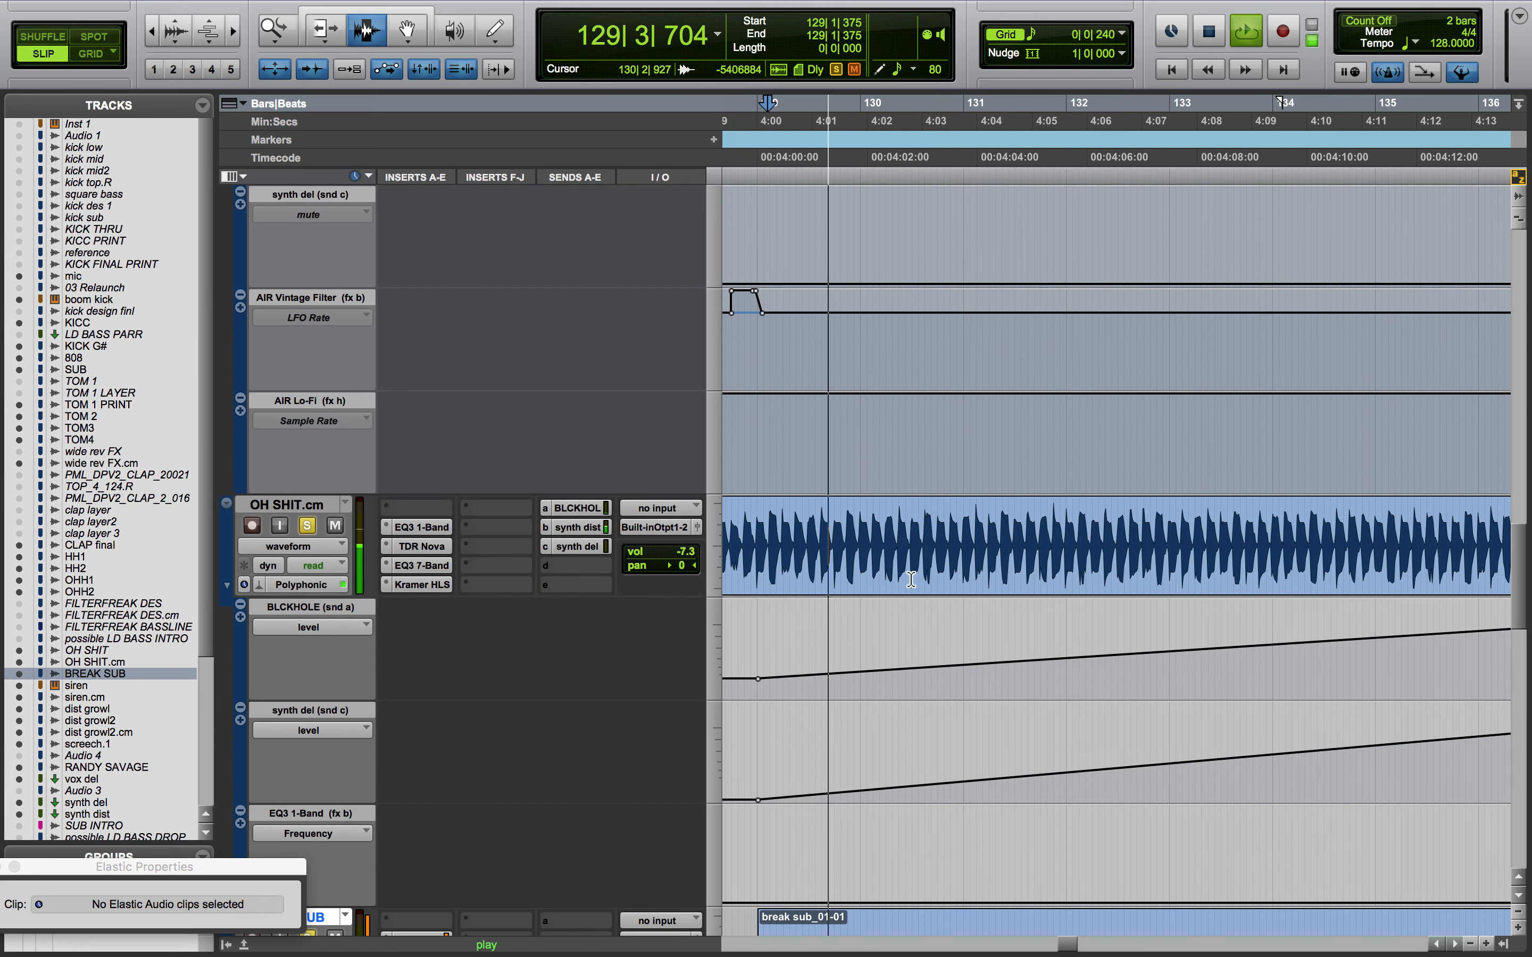
scroll(911, 580, down, 5)
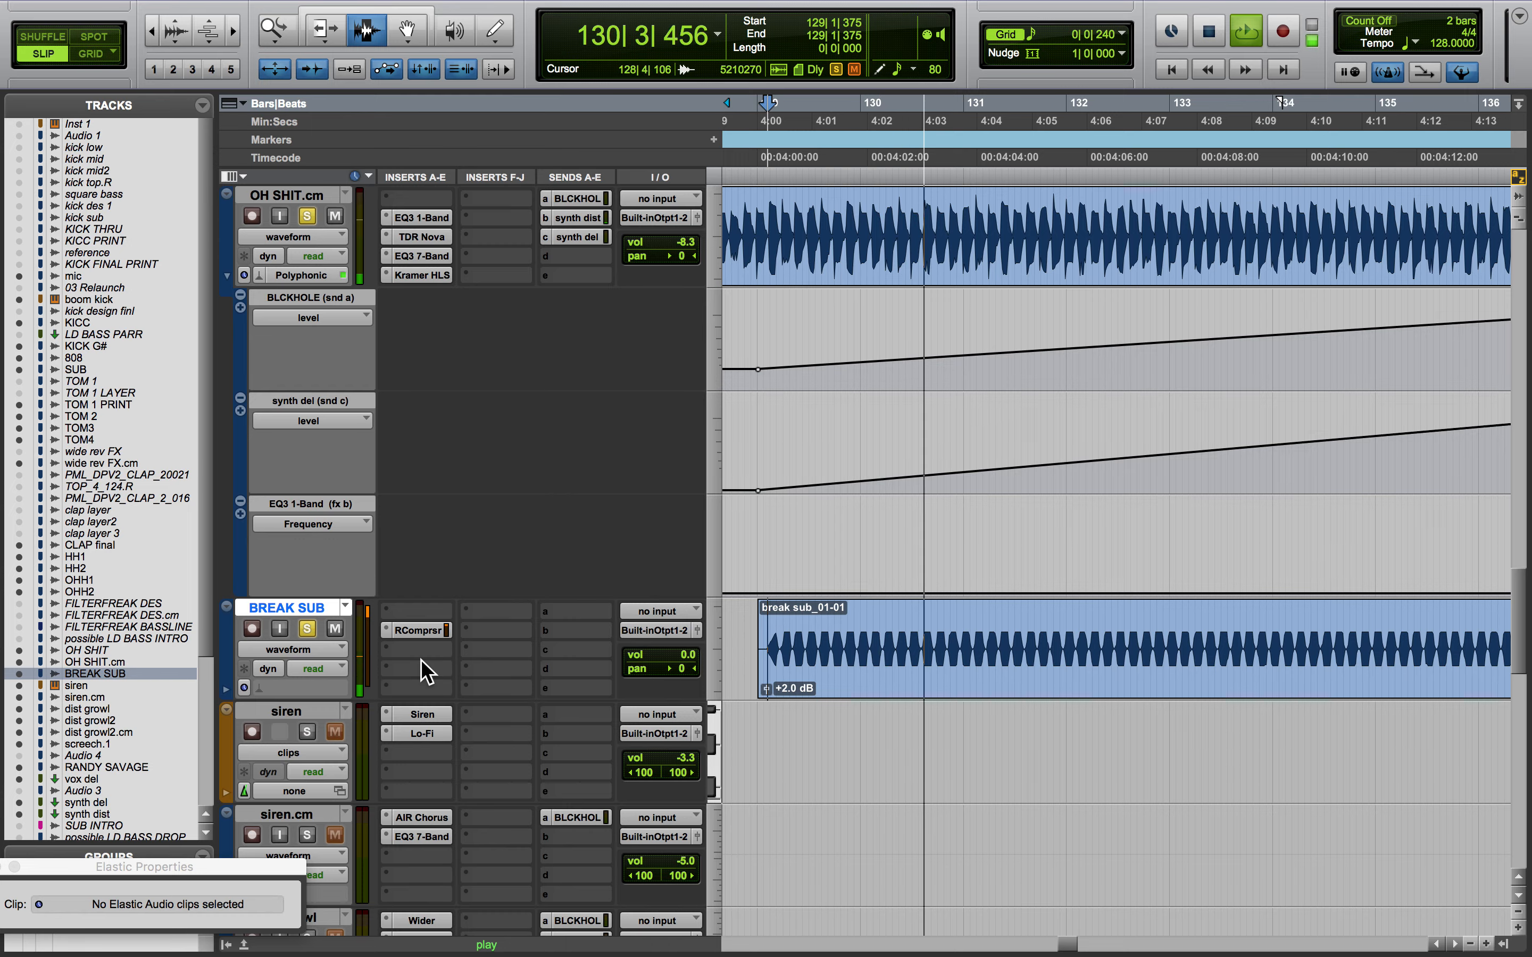
key(space)
alt+click(307, 629)
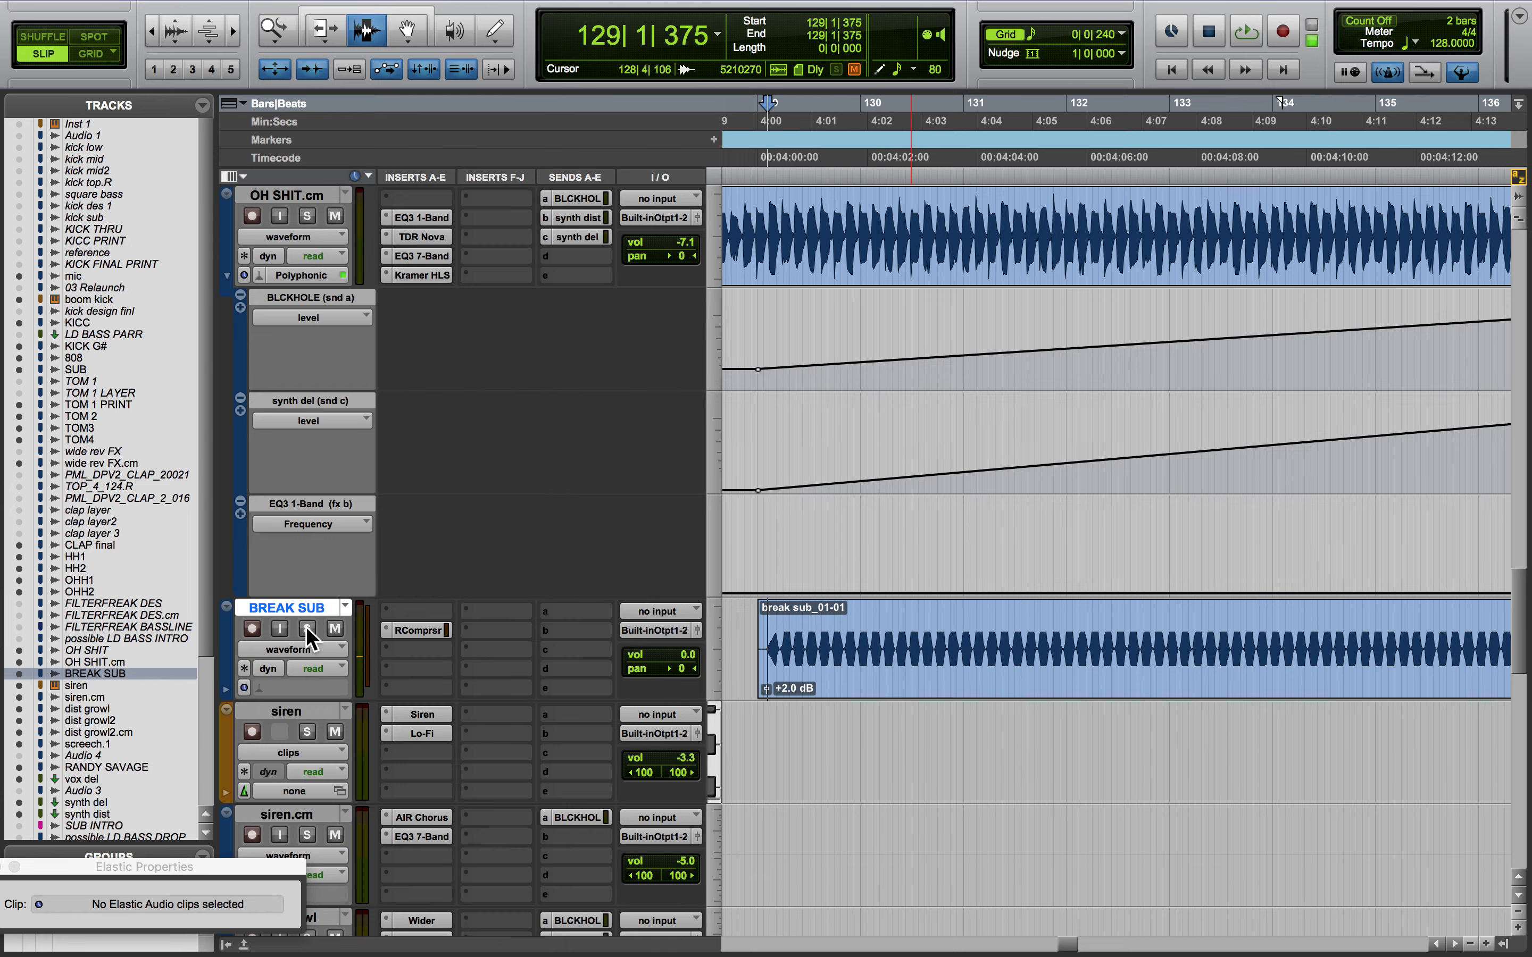
Review the BREAK SUB fade-in clip at bars 25 to 33 and its placement against OH SHIT.cm across the whole arrangement
scroll(728, 671, left, 15)
scroll(745, 663, left, 15)
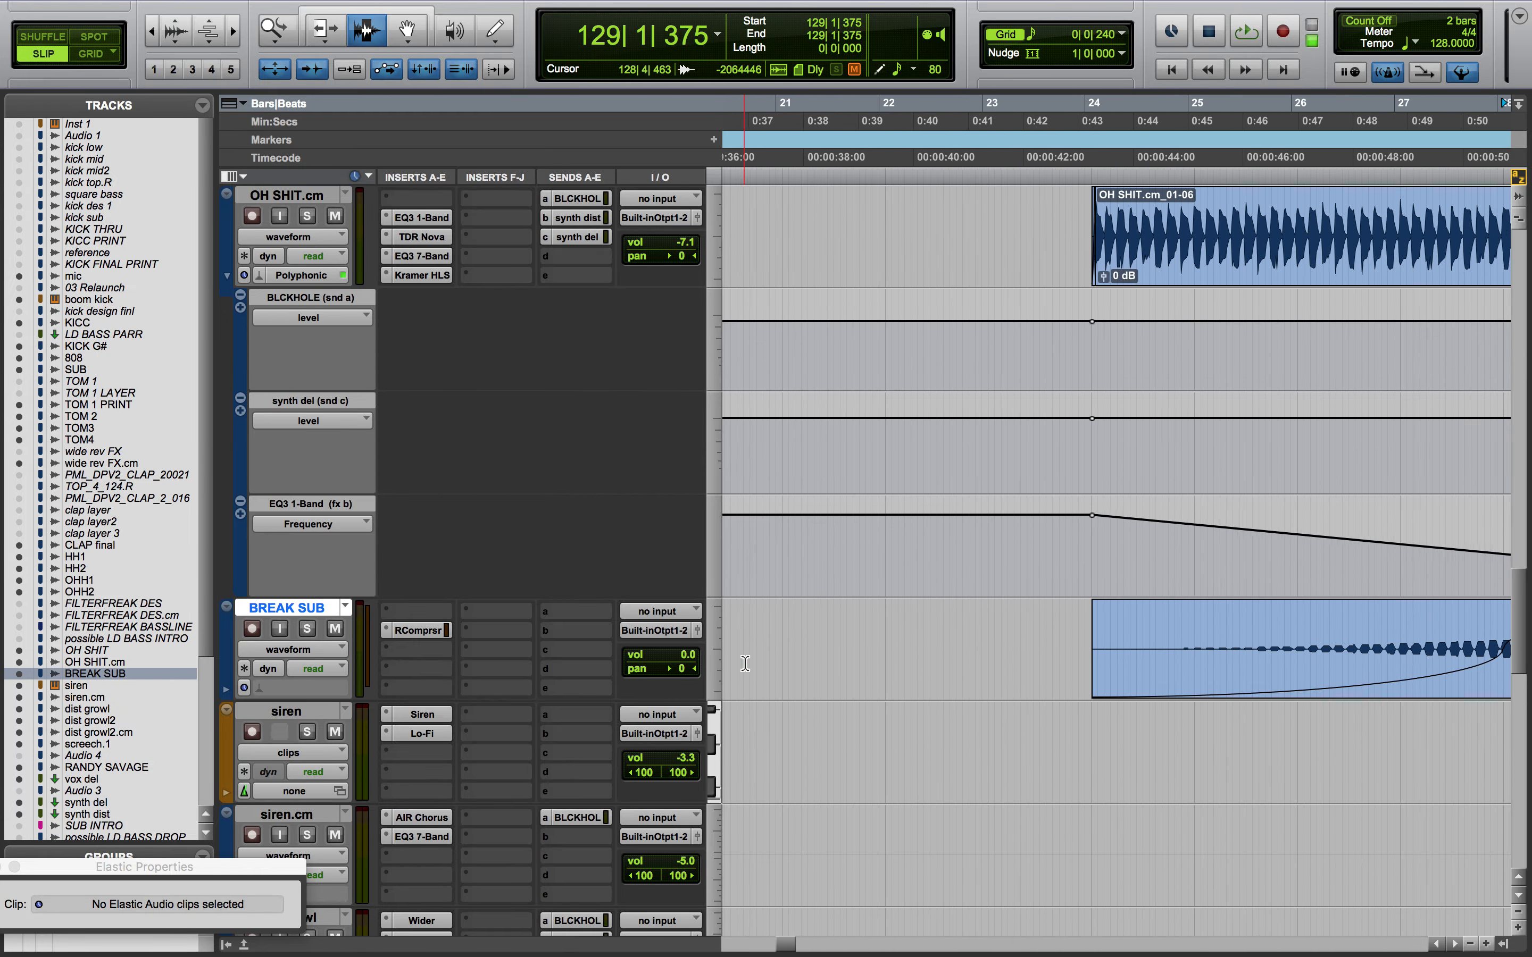
scroll(745, 662, right, 3)
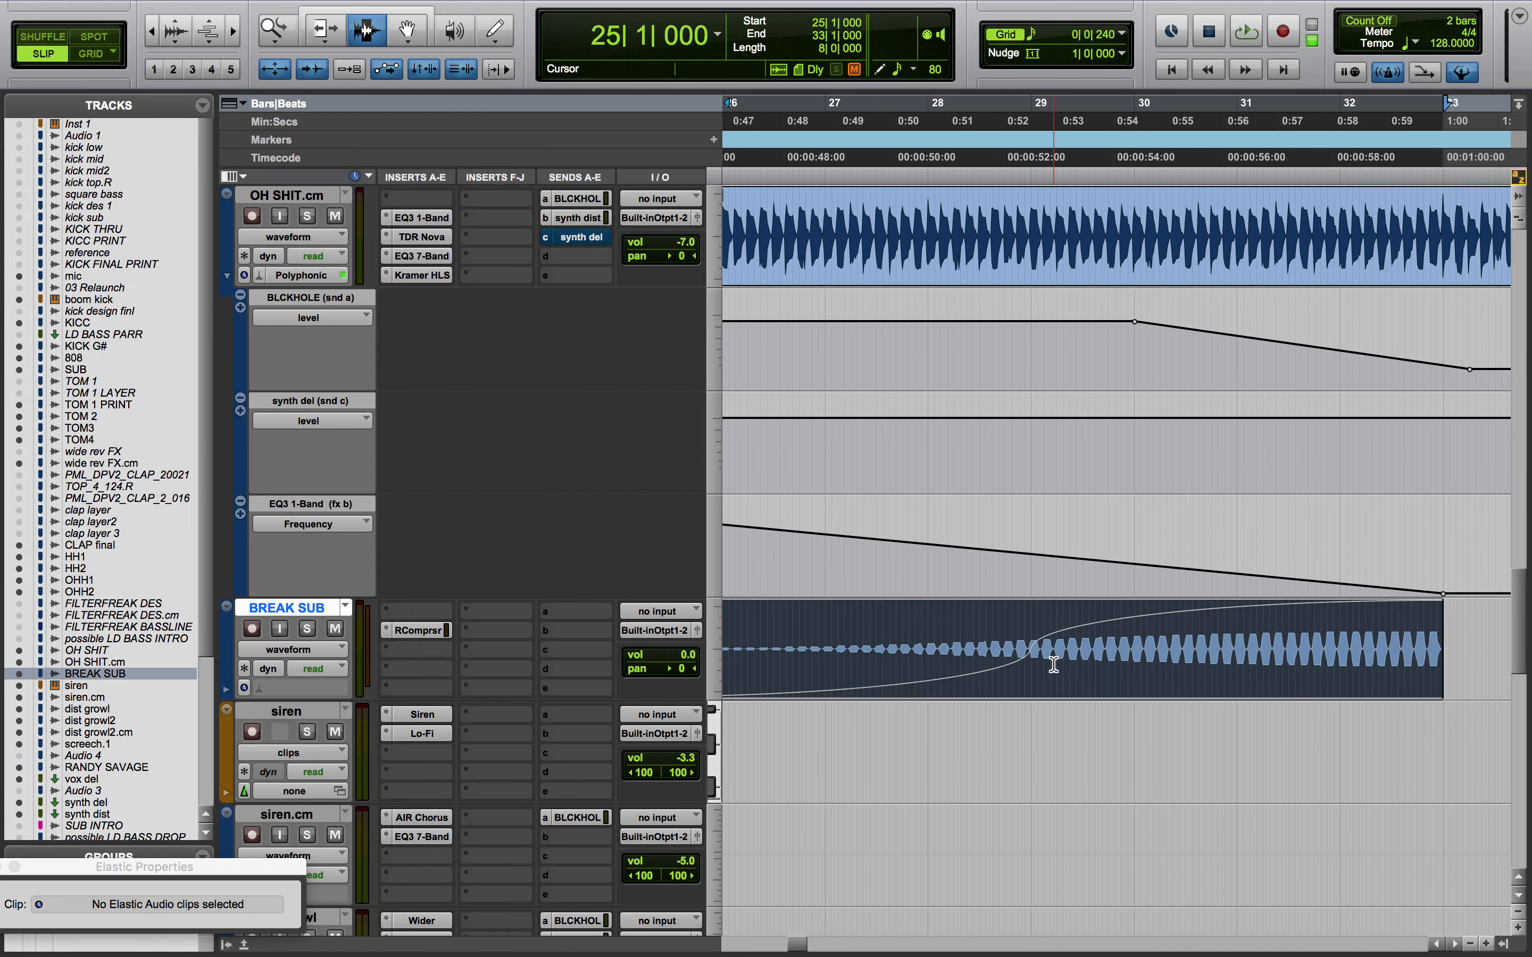
click(1142, 673)
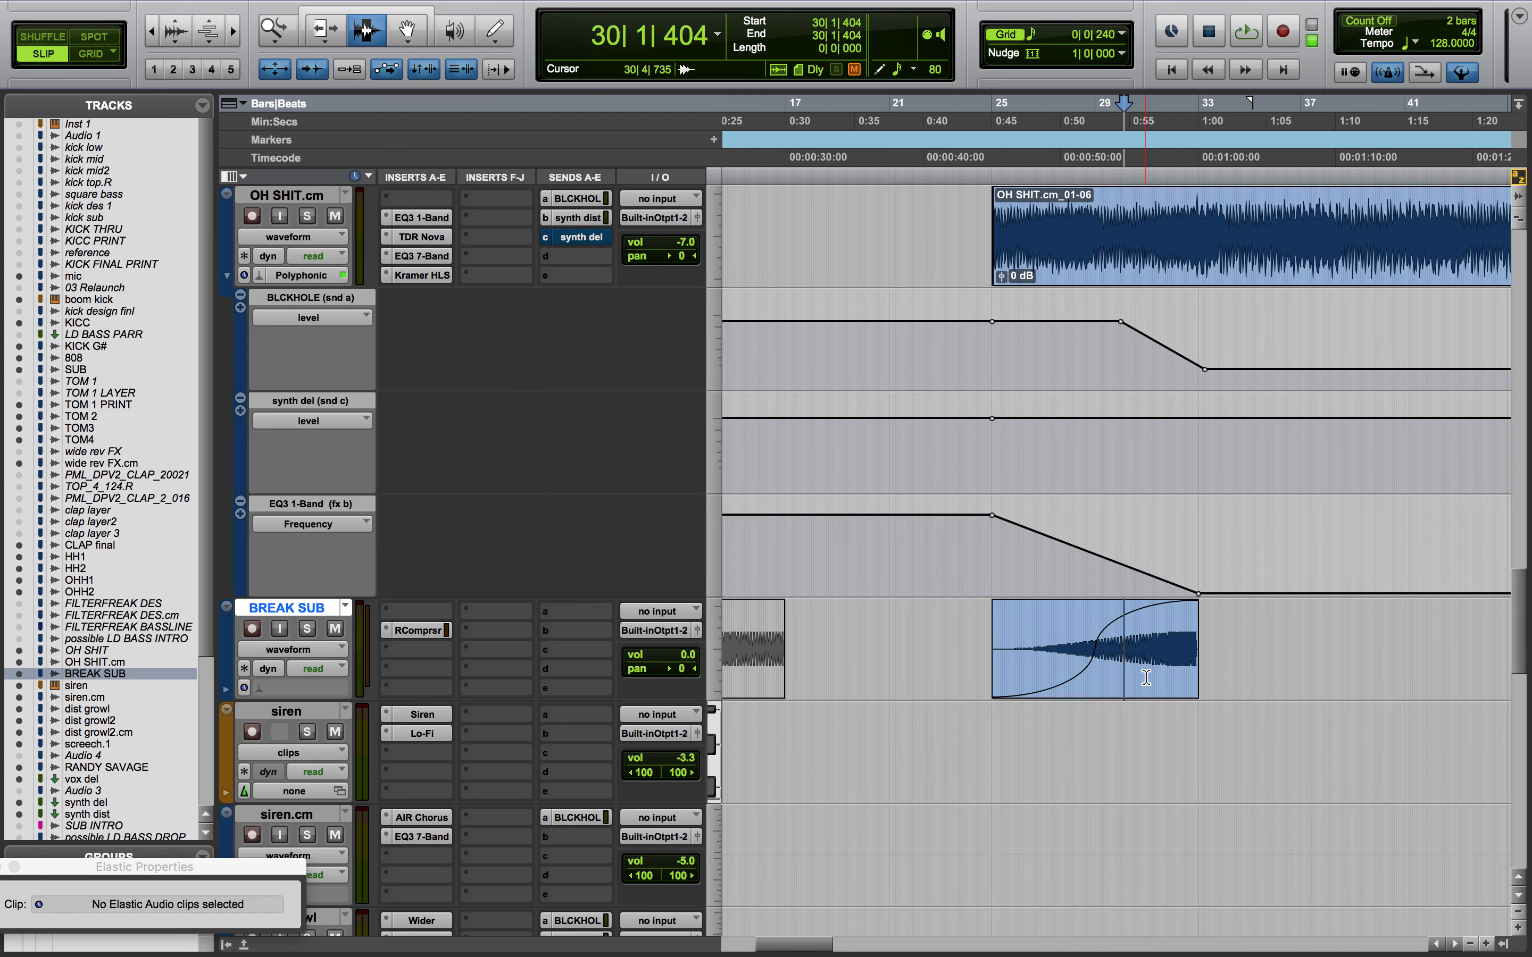
key(super+bracketleft)
key(super+bracketleft)
scroll(863, 668, right, 5)
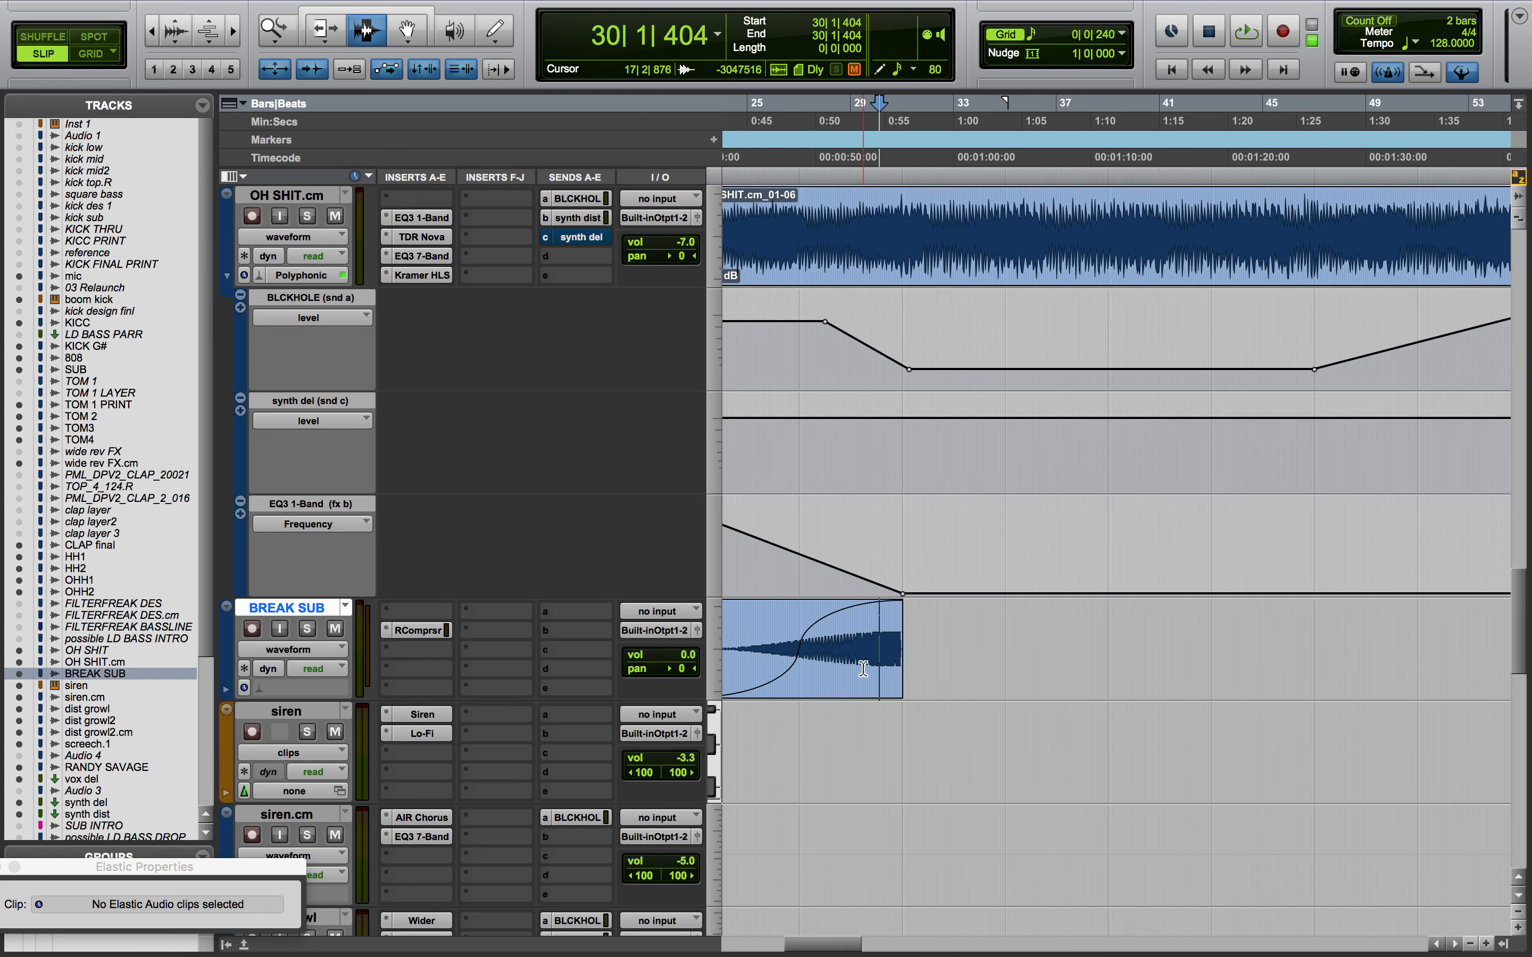
scroll(787, 627, down, 5)
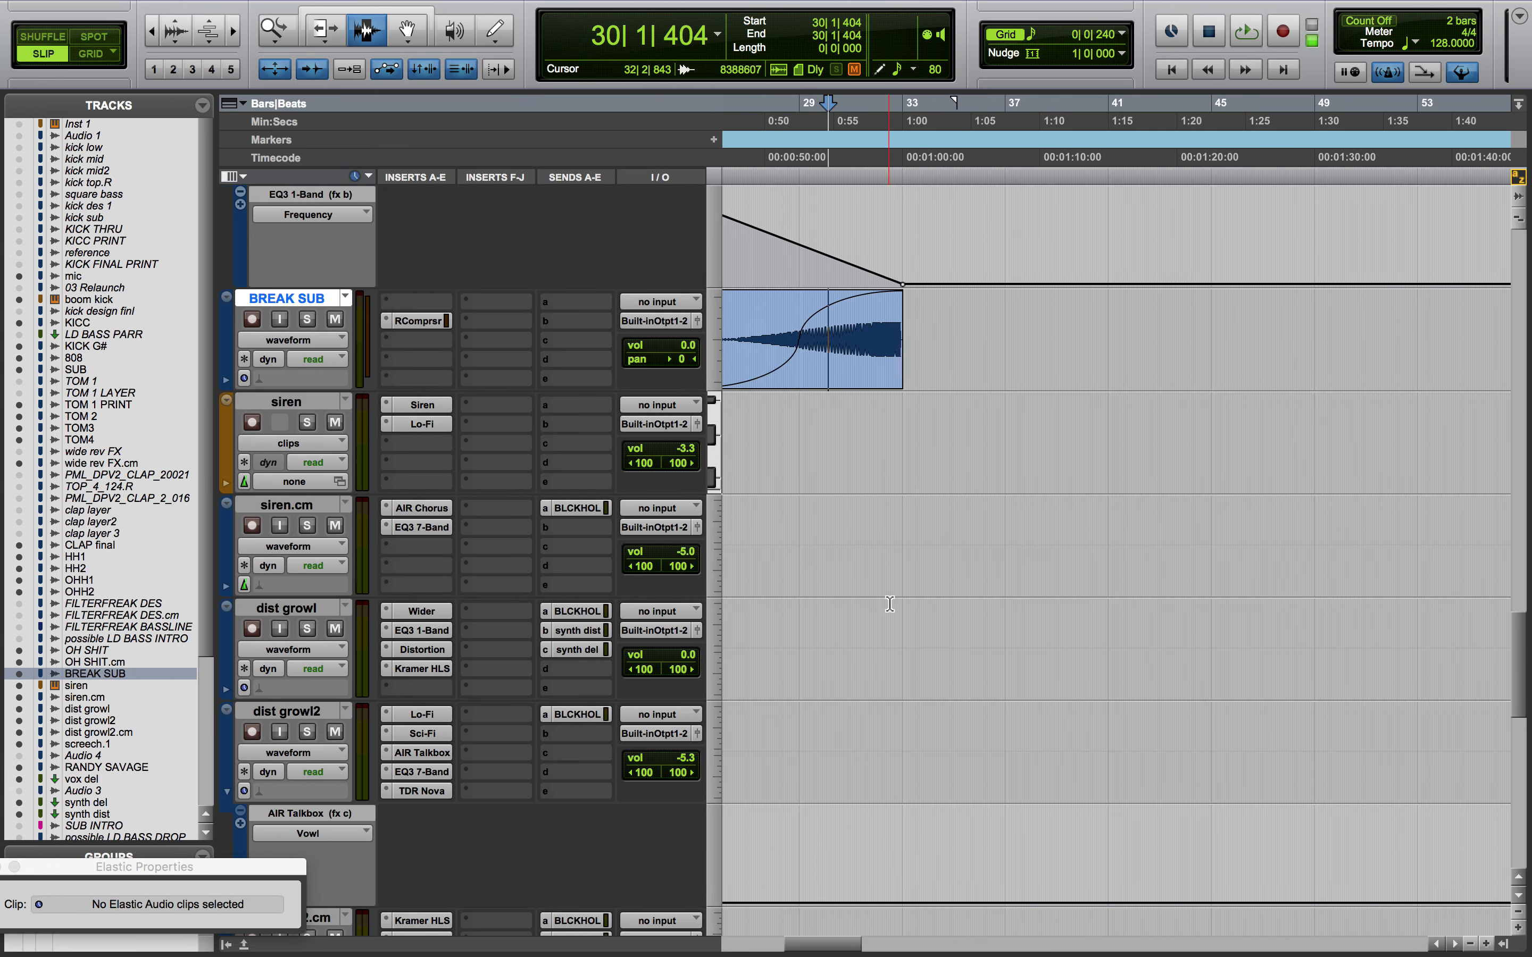
scroll(890, 604, up, 5)
scroll(890, 604, right, 5)
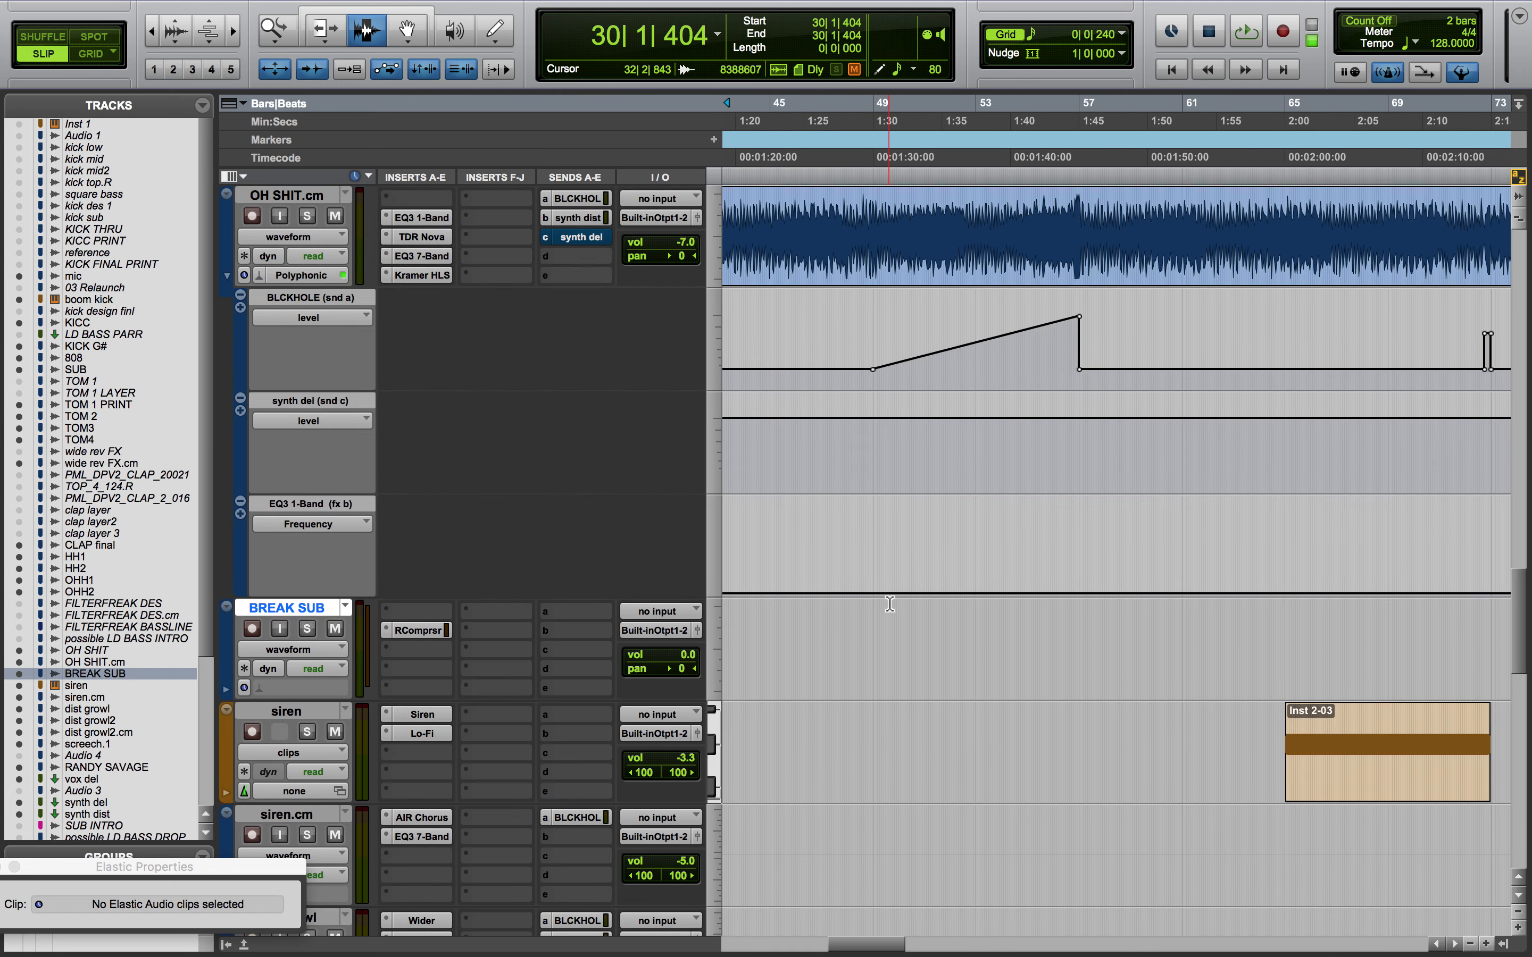
scroll(890, 604, down, 8)
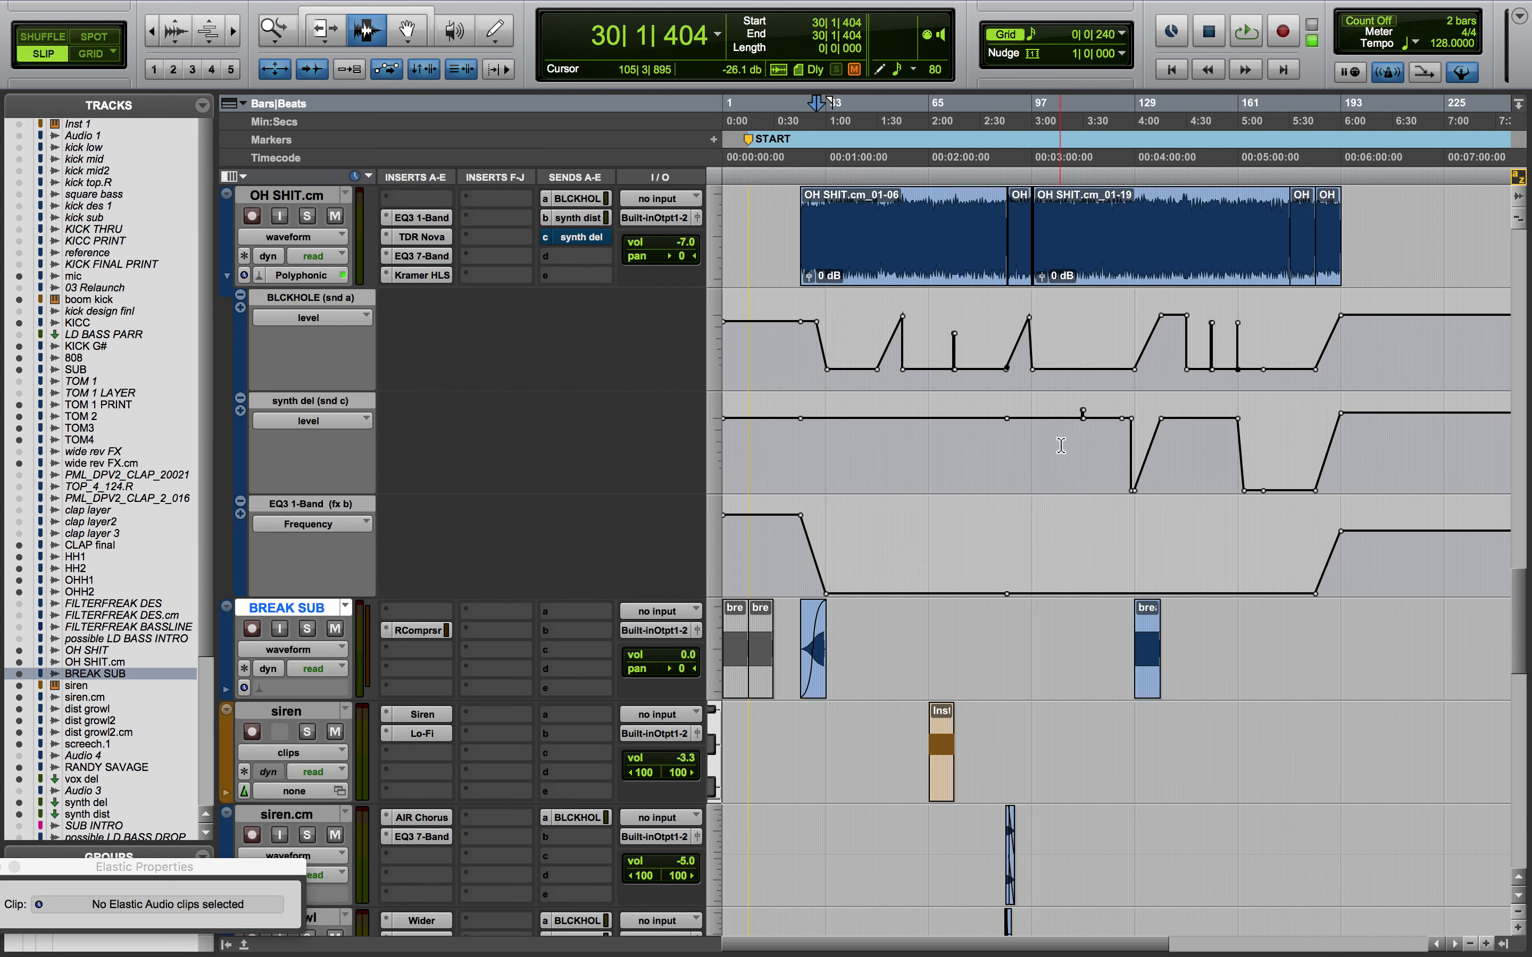
Mute the tracks from siren through RANDYSAVAGE and audition the arrangement from bar 30 without them
scroll(304, 799, down, 5)
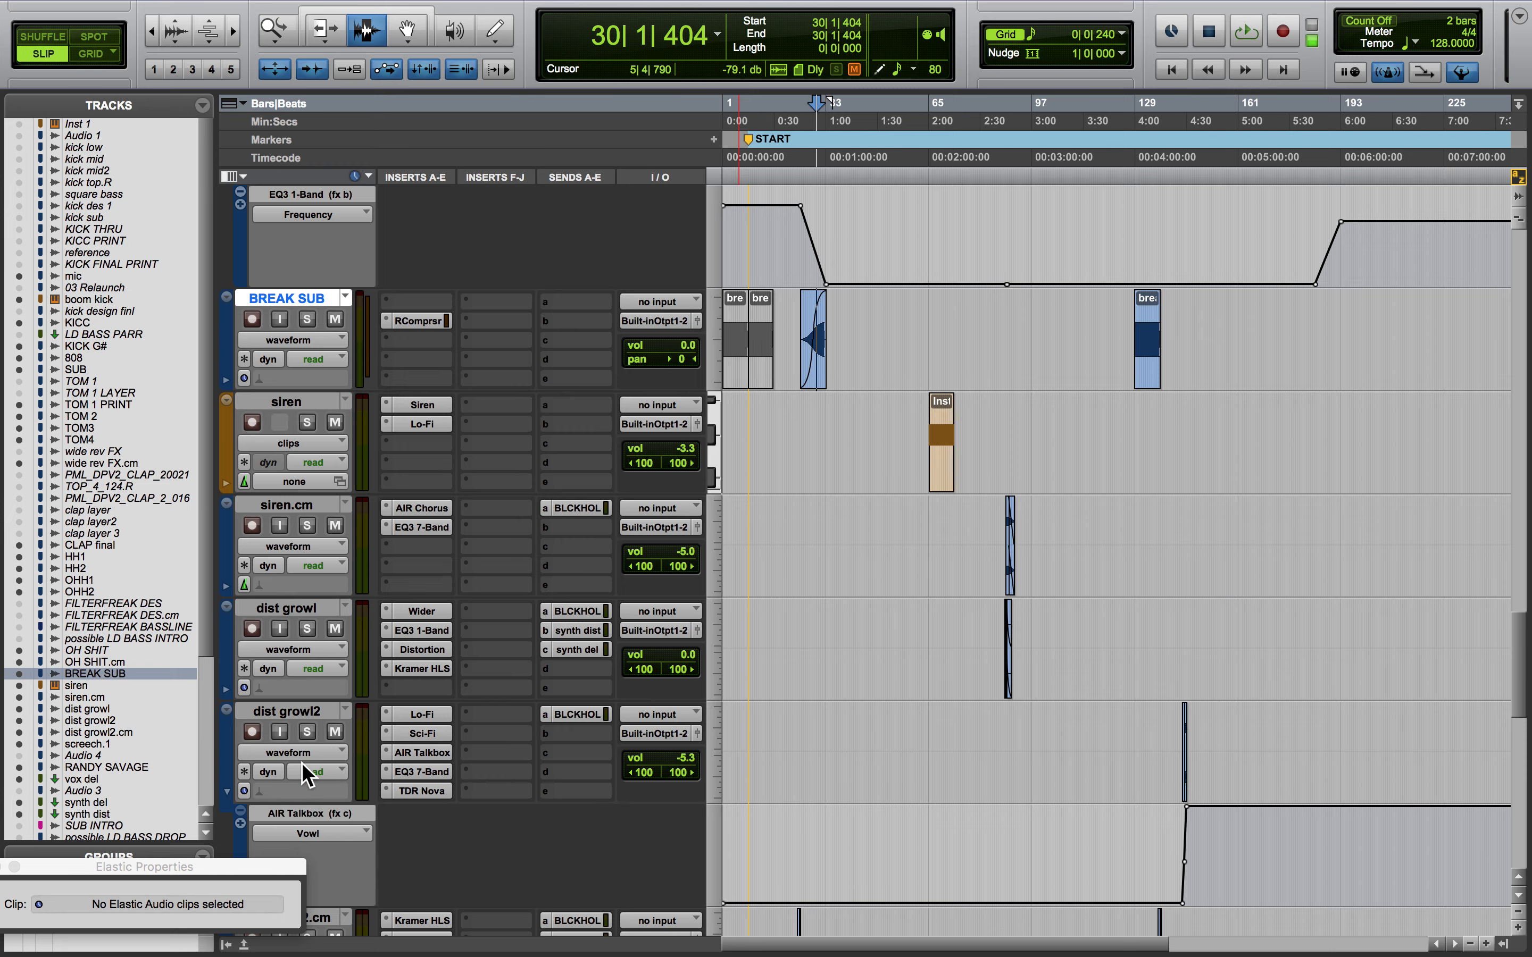
click(329, 401)
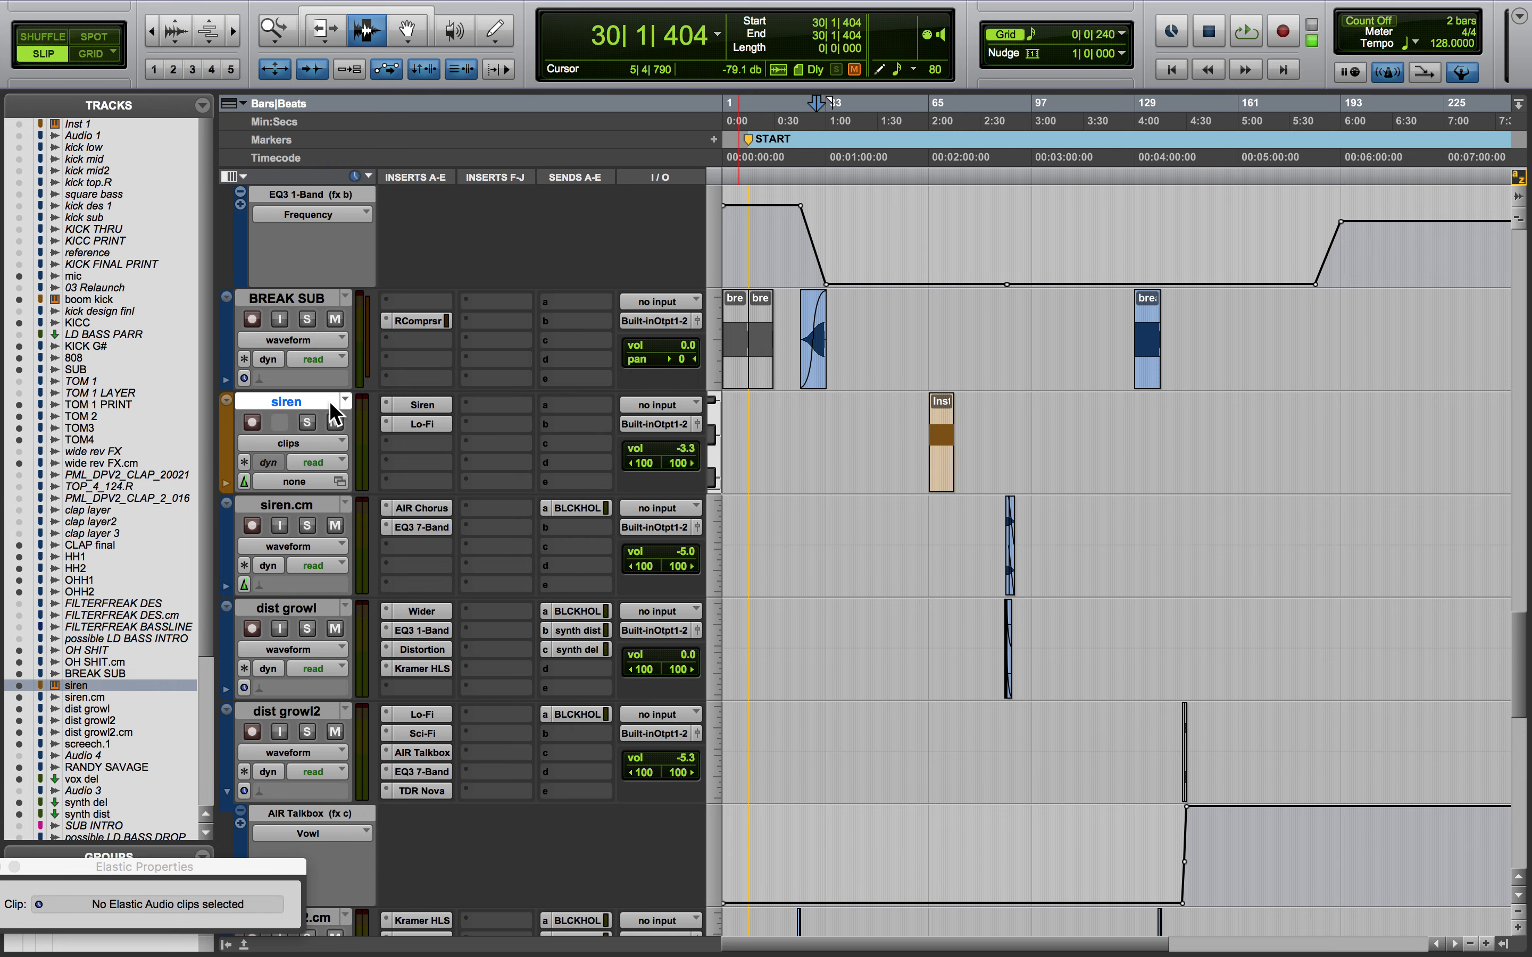
scroll(330, 401, down, 7)
scroll(329, 401, down, 10)
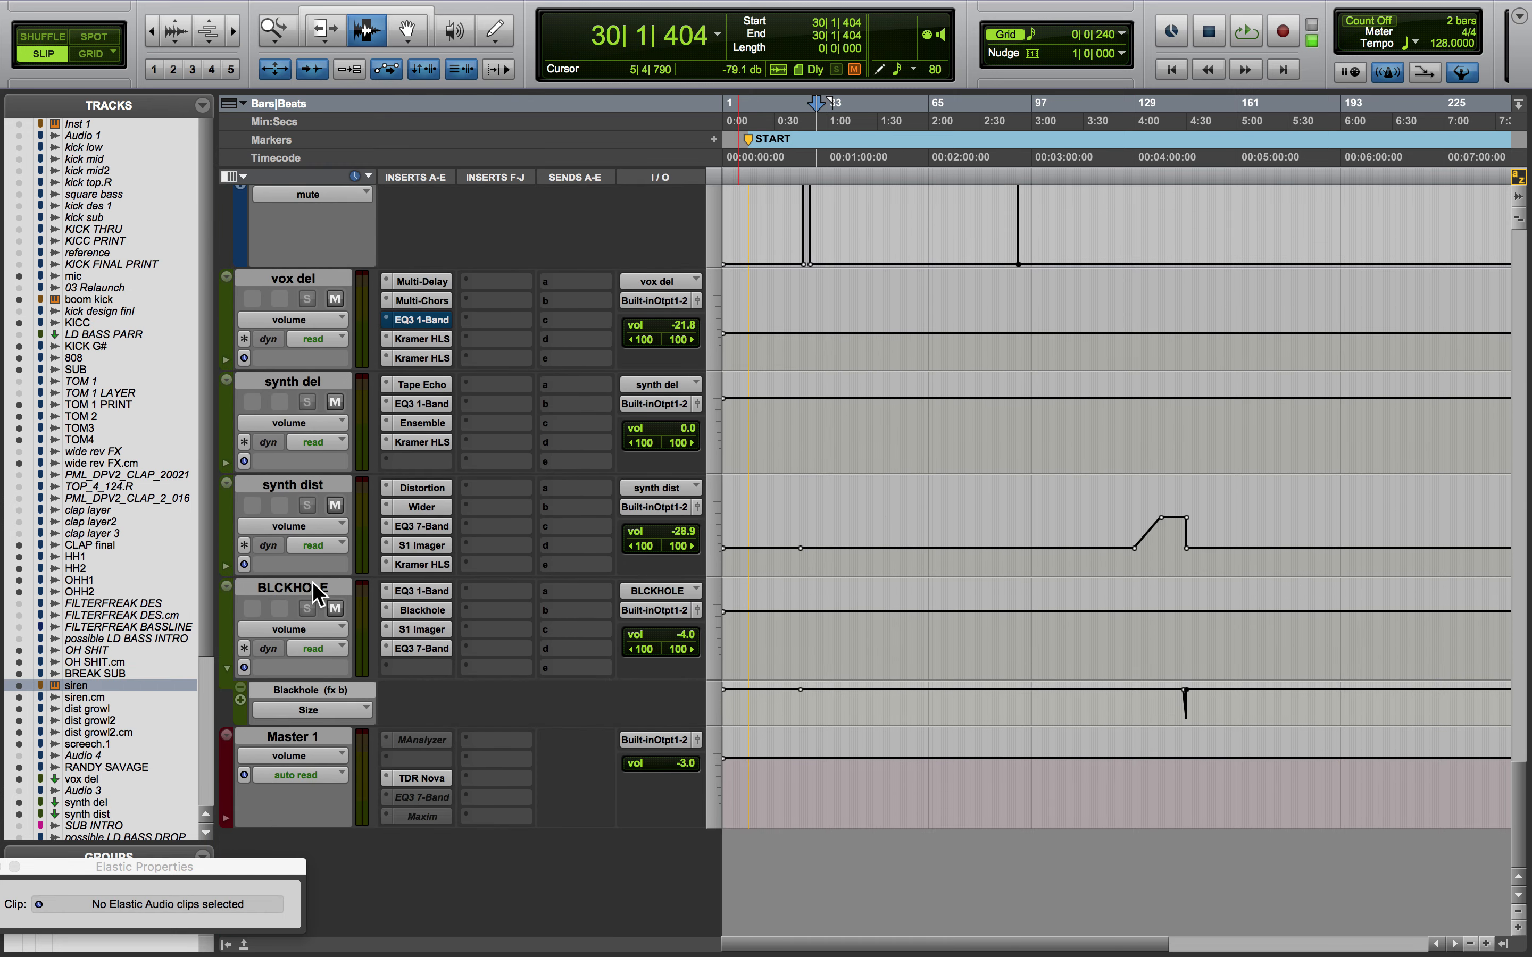
scroll(351, 339, up, 4)
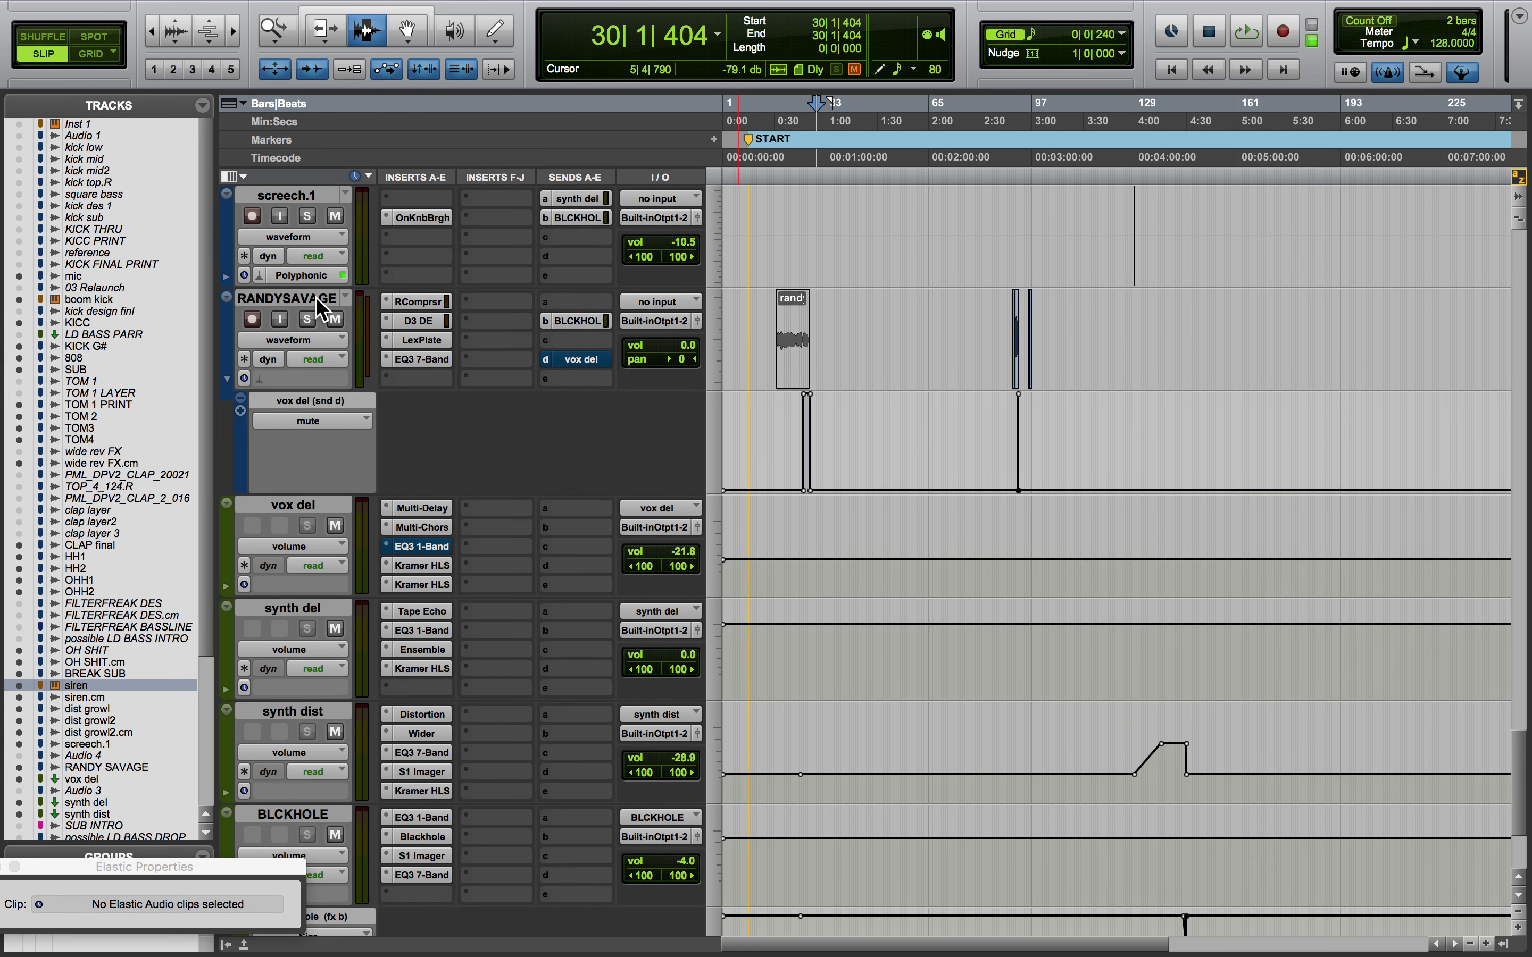
shift+click(316, 297)
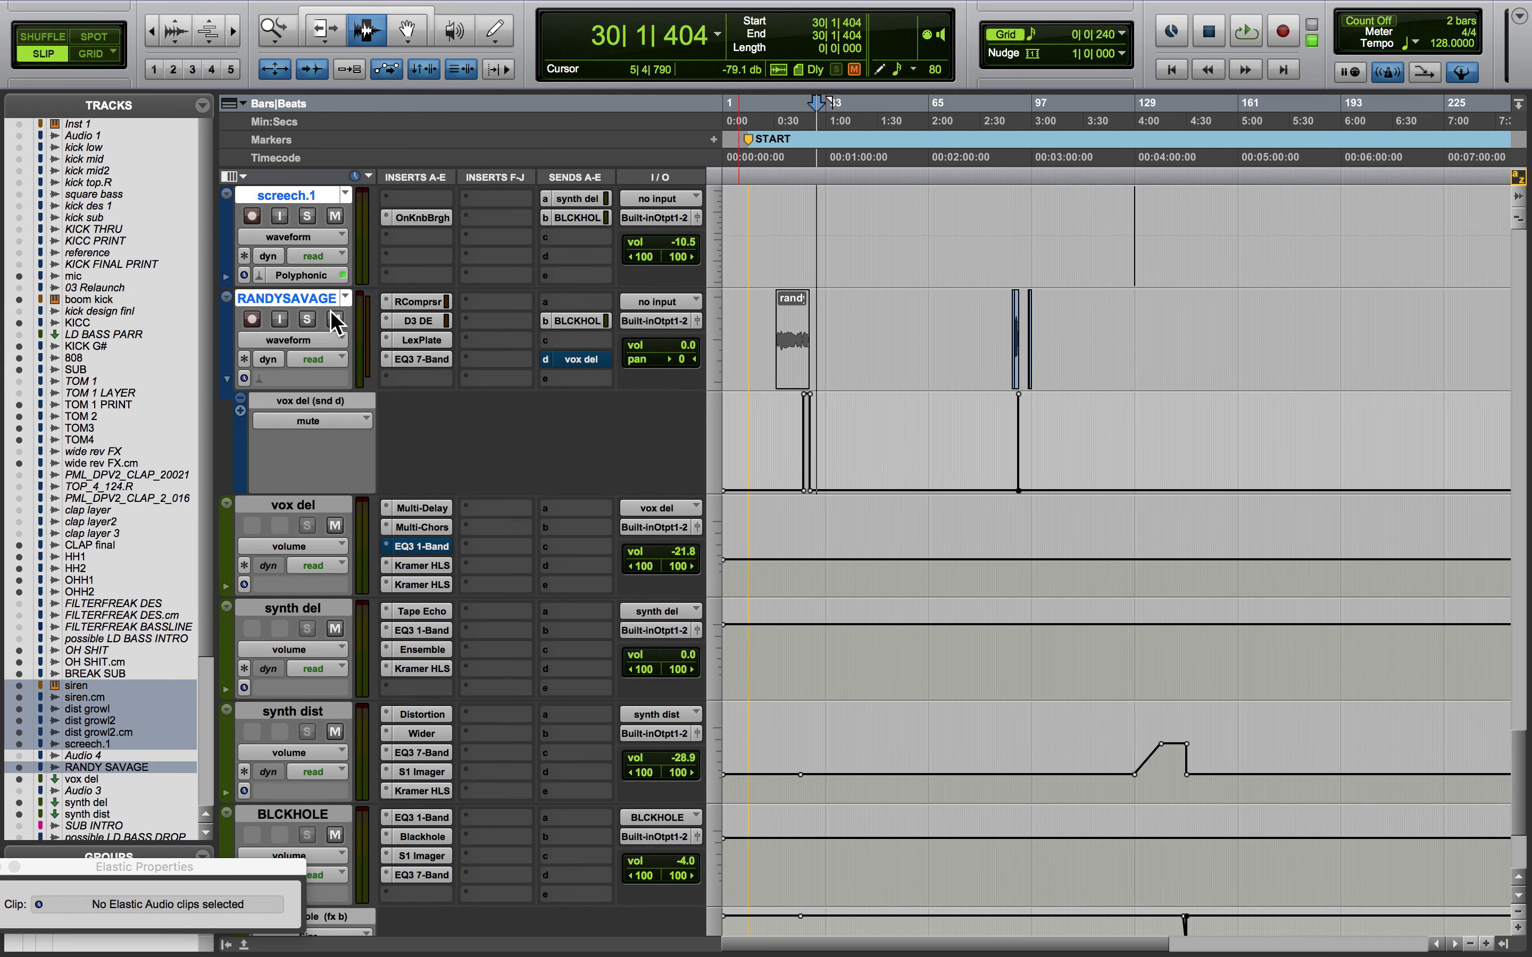
click(335, 319)
key(space)
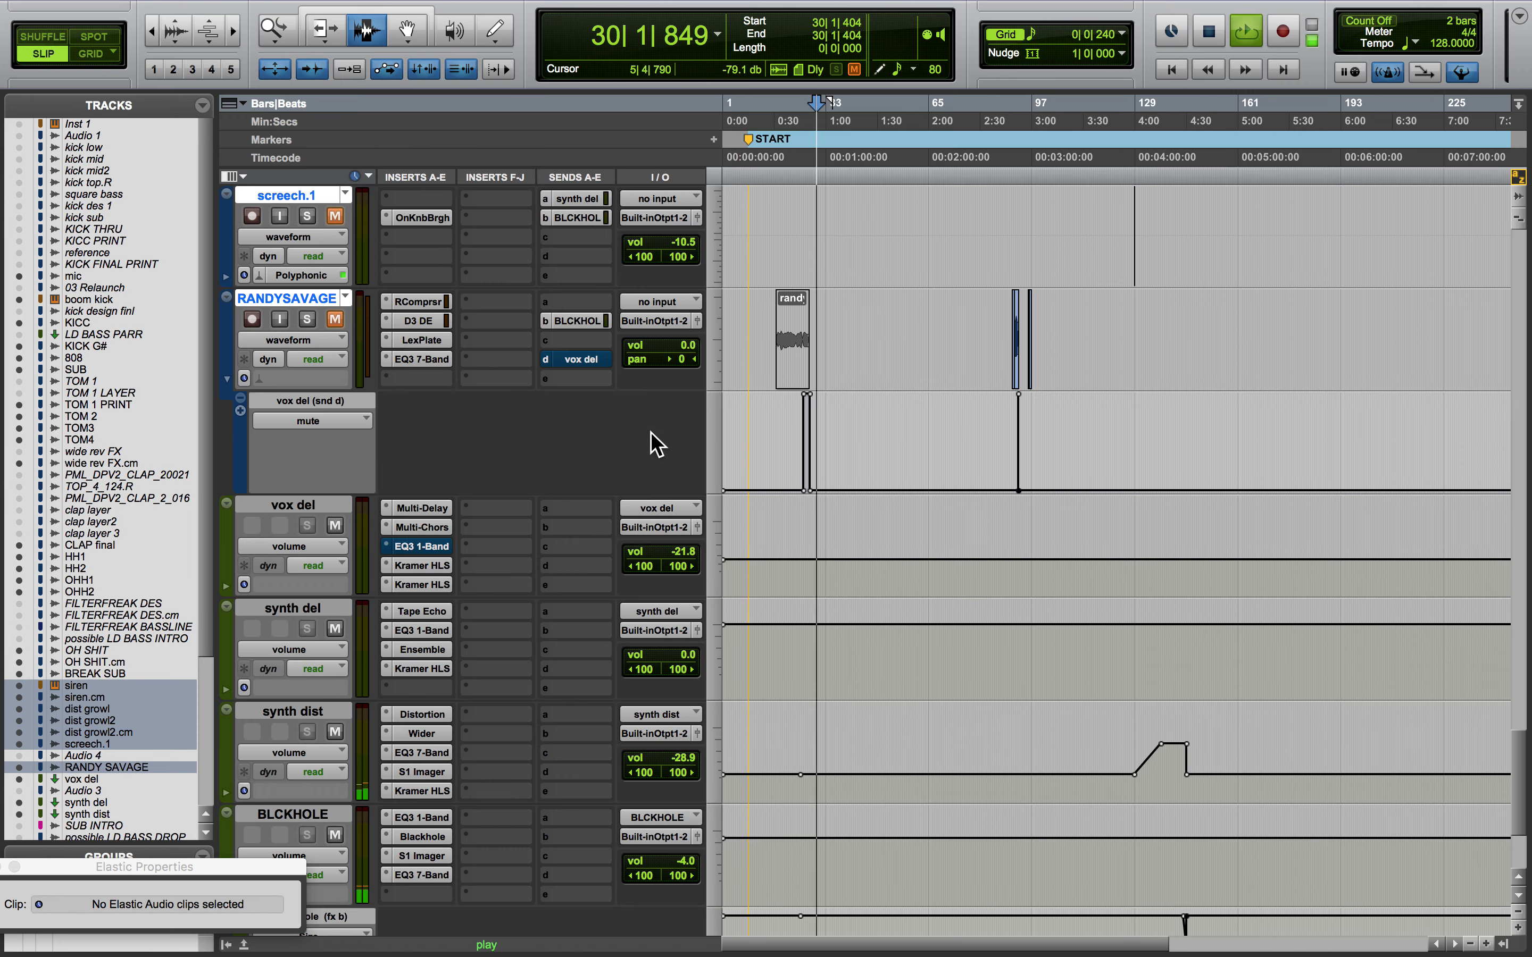
scroll(715, 456, up, 12)
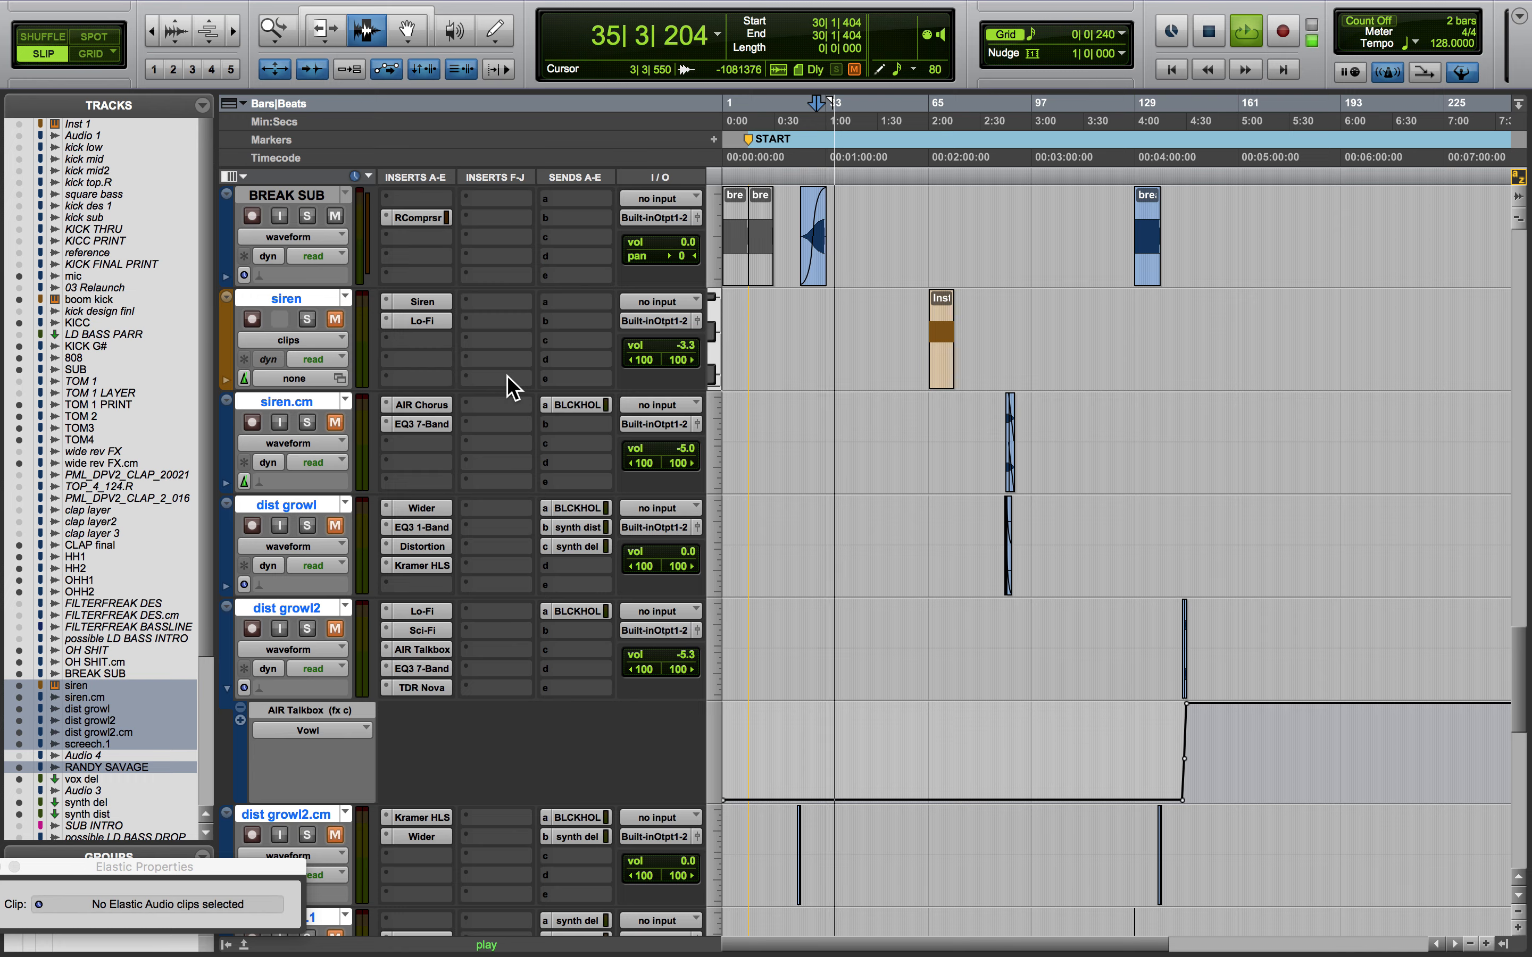
key(space)
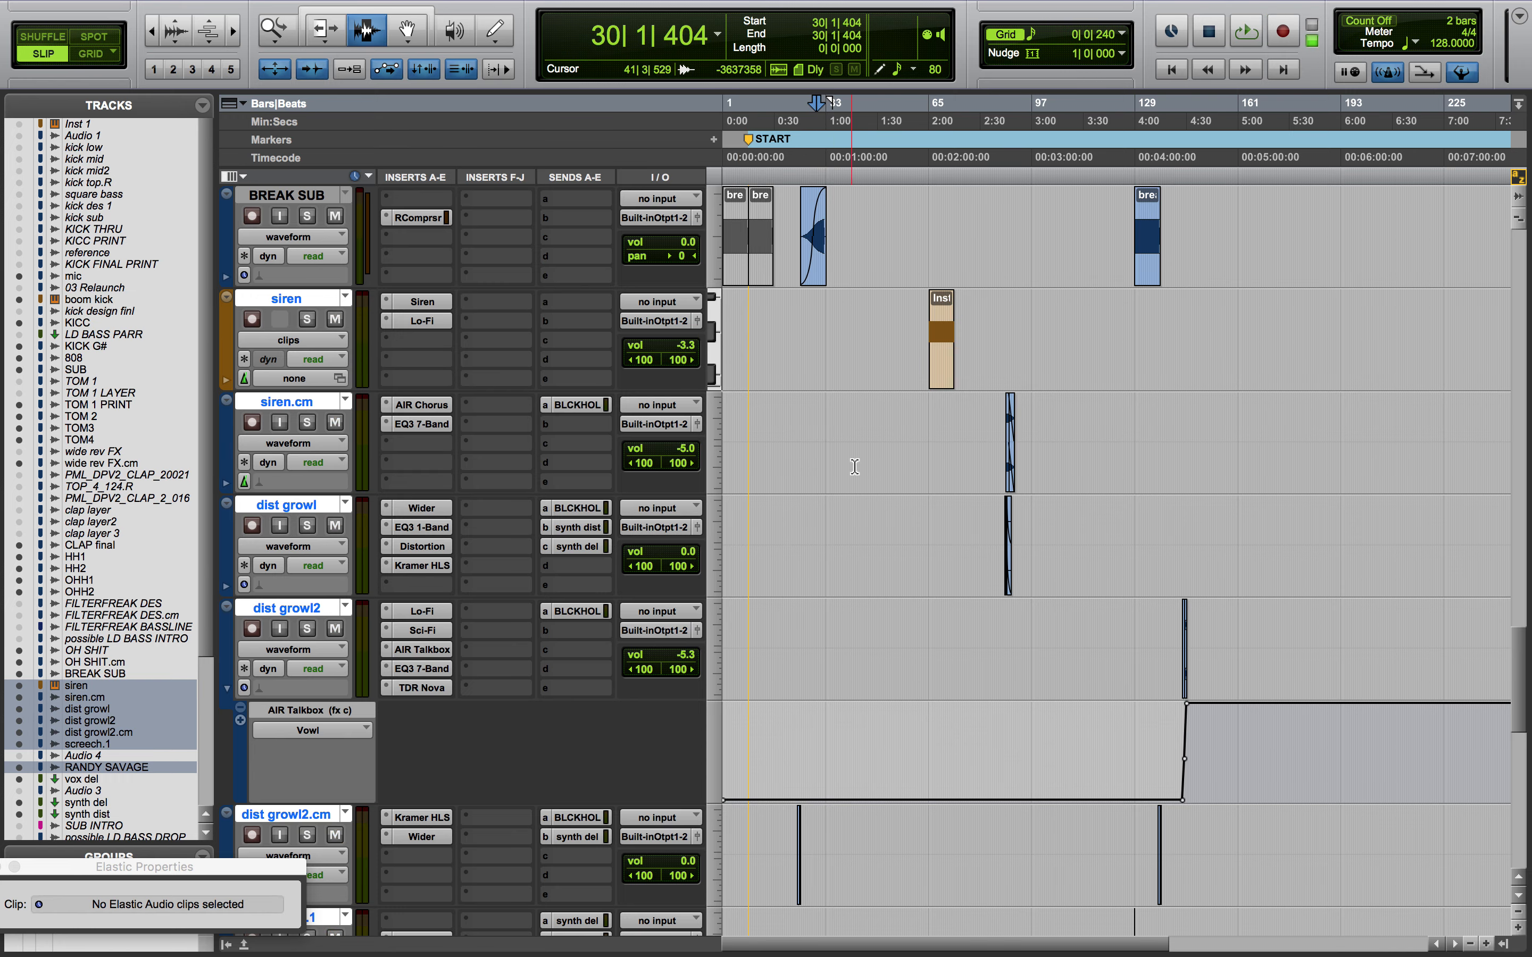
Select the OH SHIT.cm_01-06 clip on the OH SHIT.cm track
scroll(866, 460, up, 2)
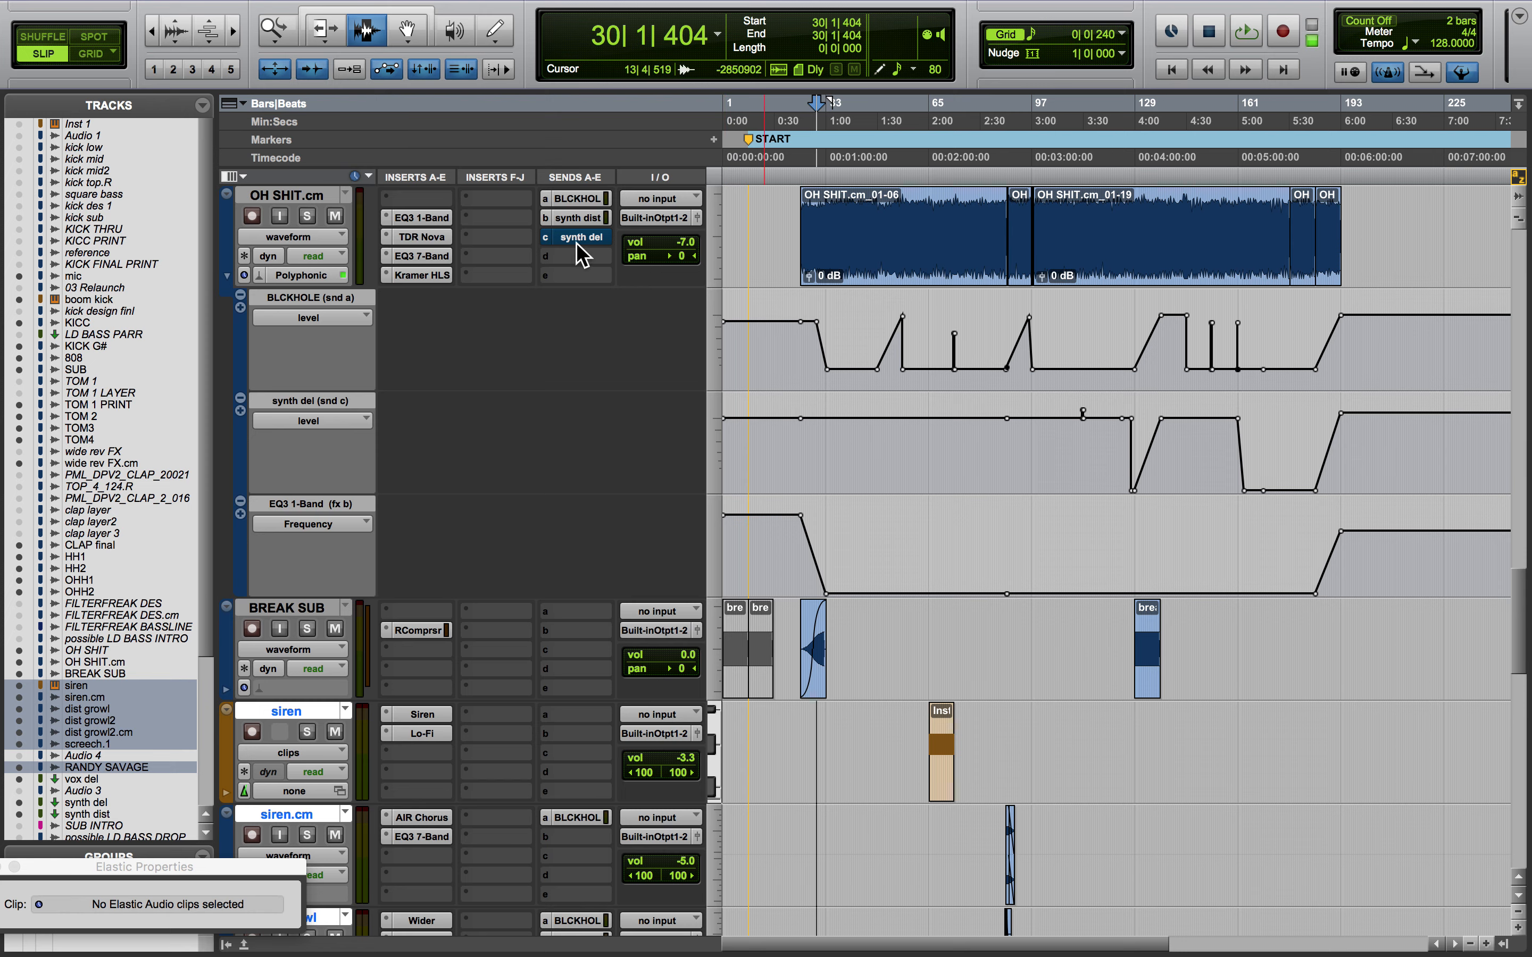
click(313, 193)
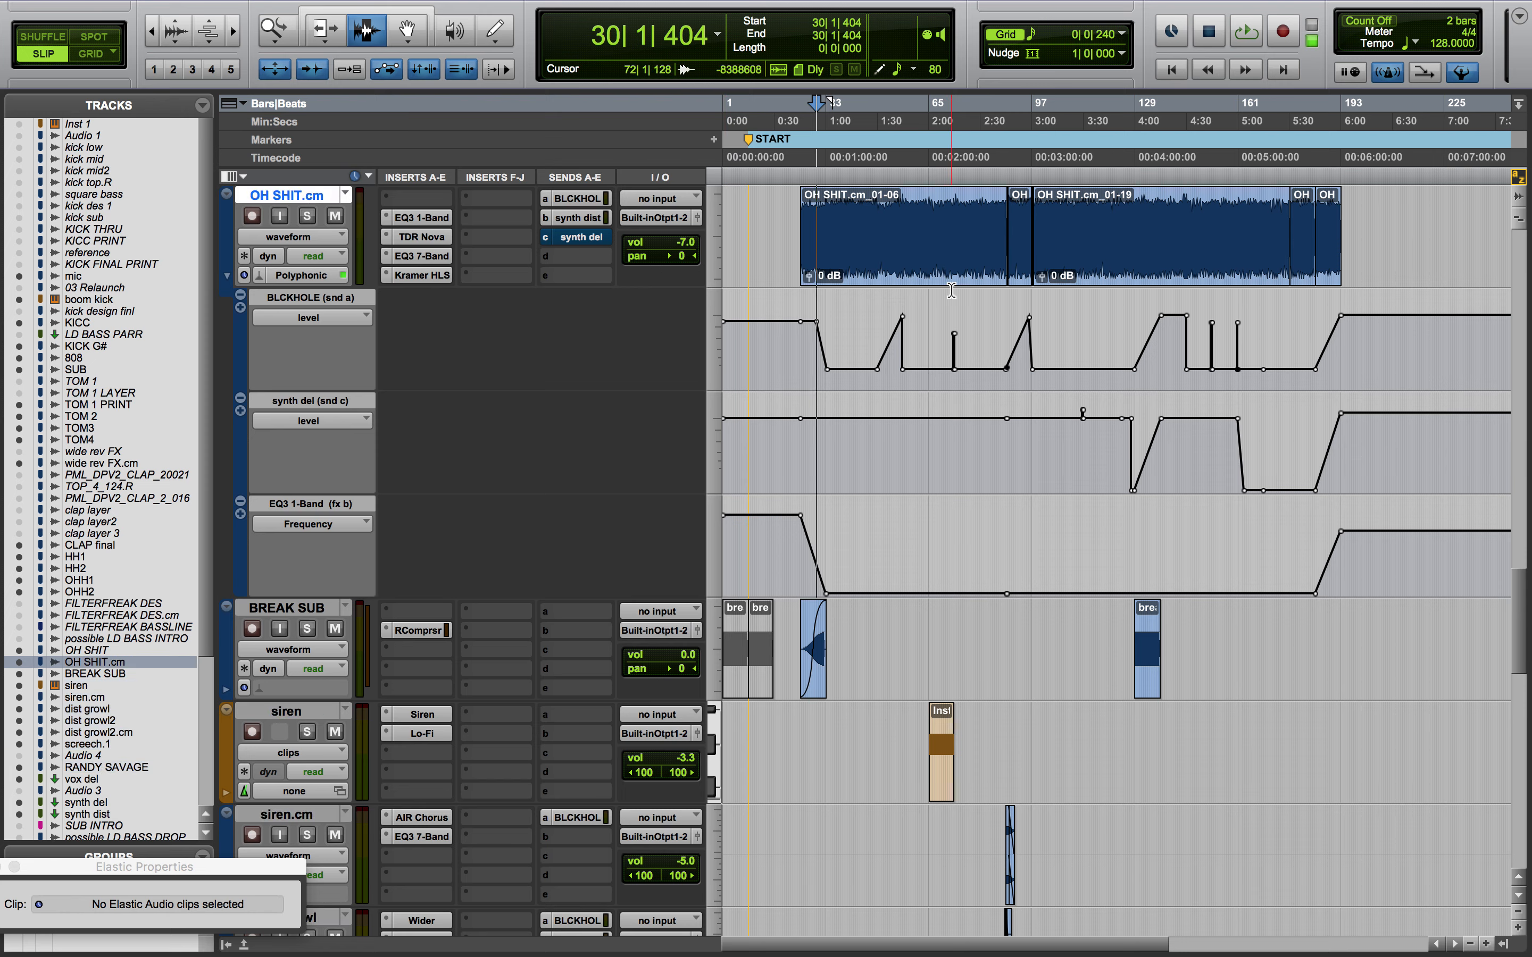
double_click(886, 277)
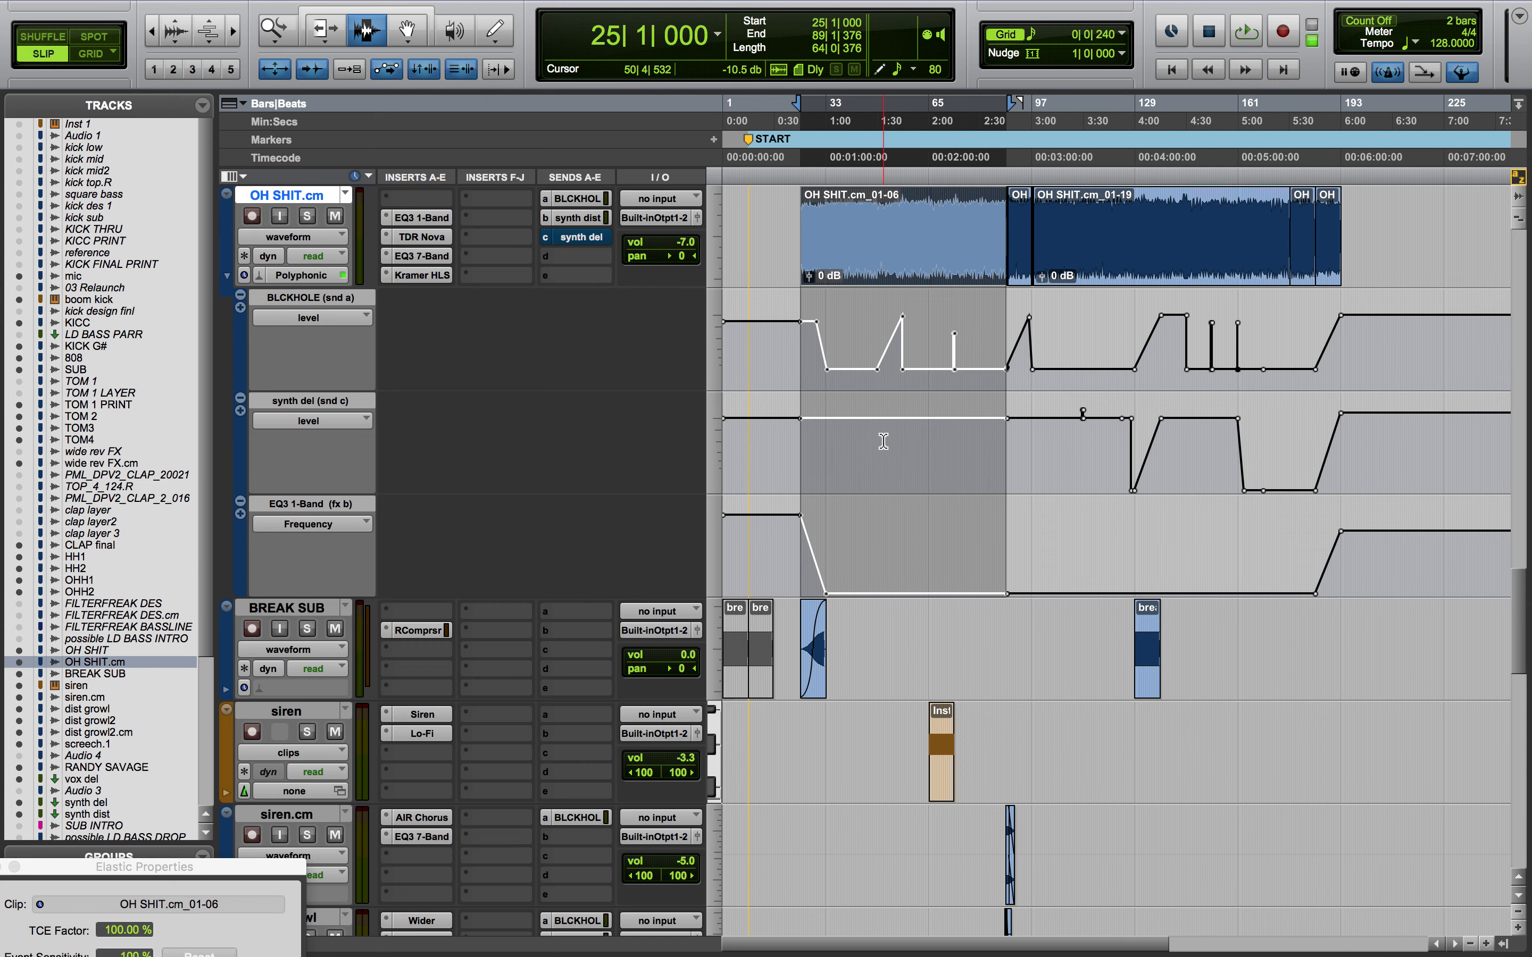
Solo the siren track and place the edit cursor at the beginning of its clip in bar 65
scroll(883, 442, down, 5)
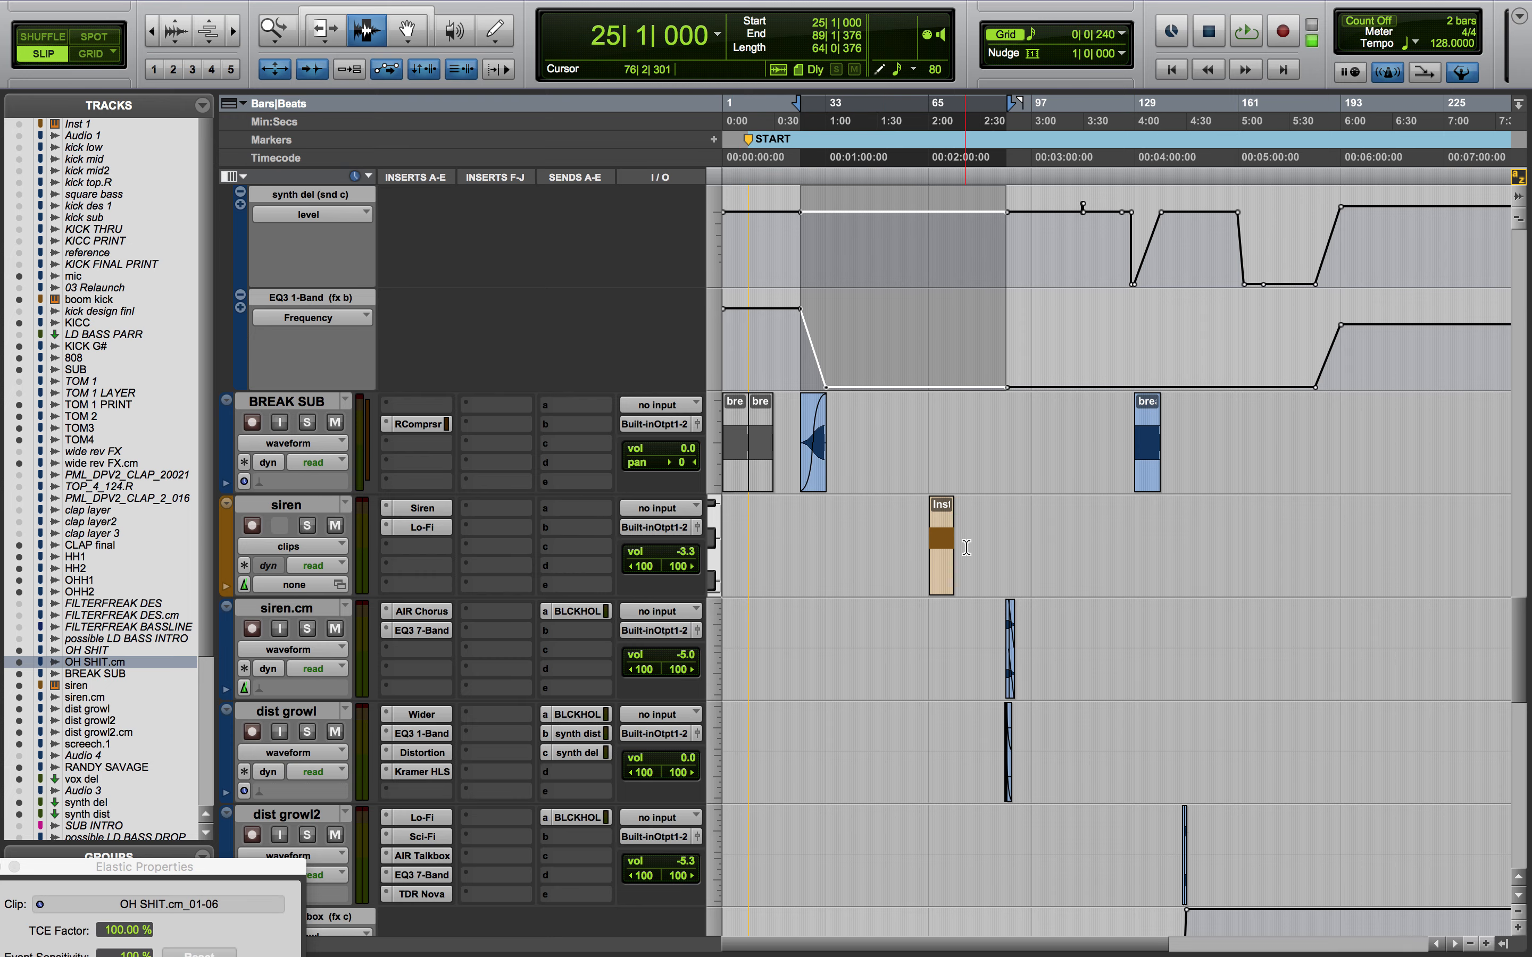
scroll(961, 565, down, 5)
click(312, 293)
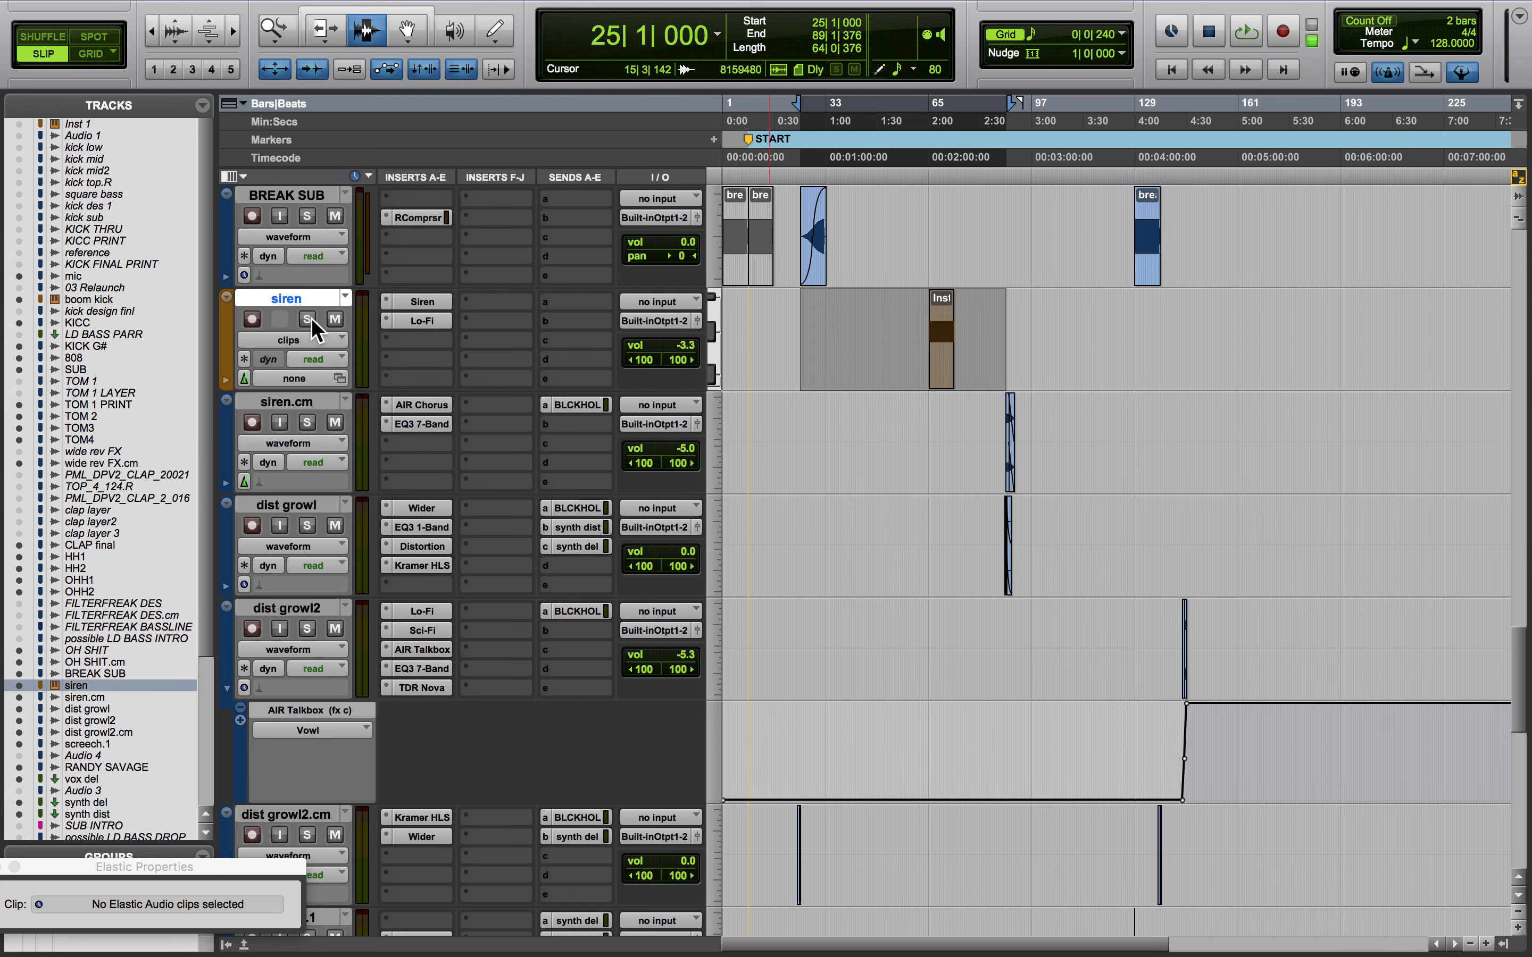
click(309, 319)
click(929, 373)
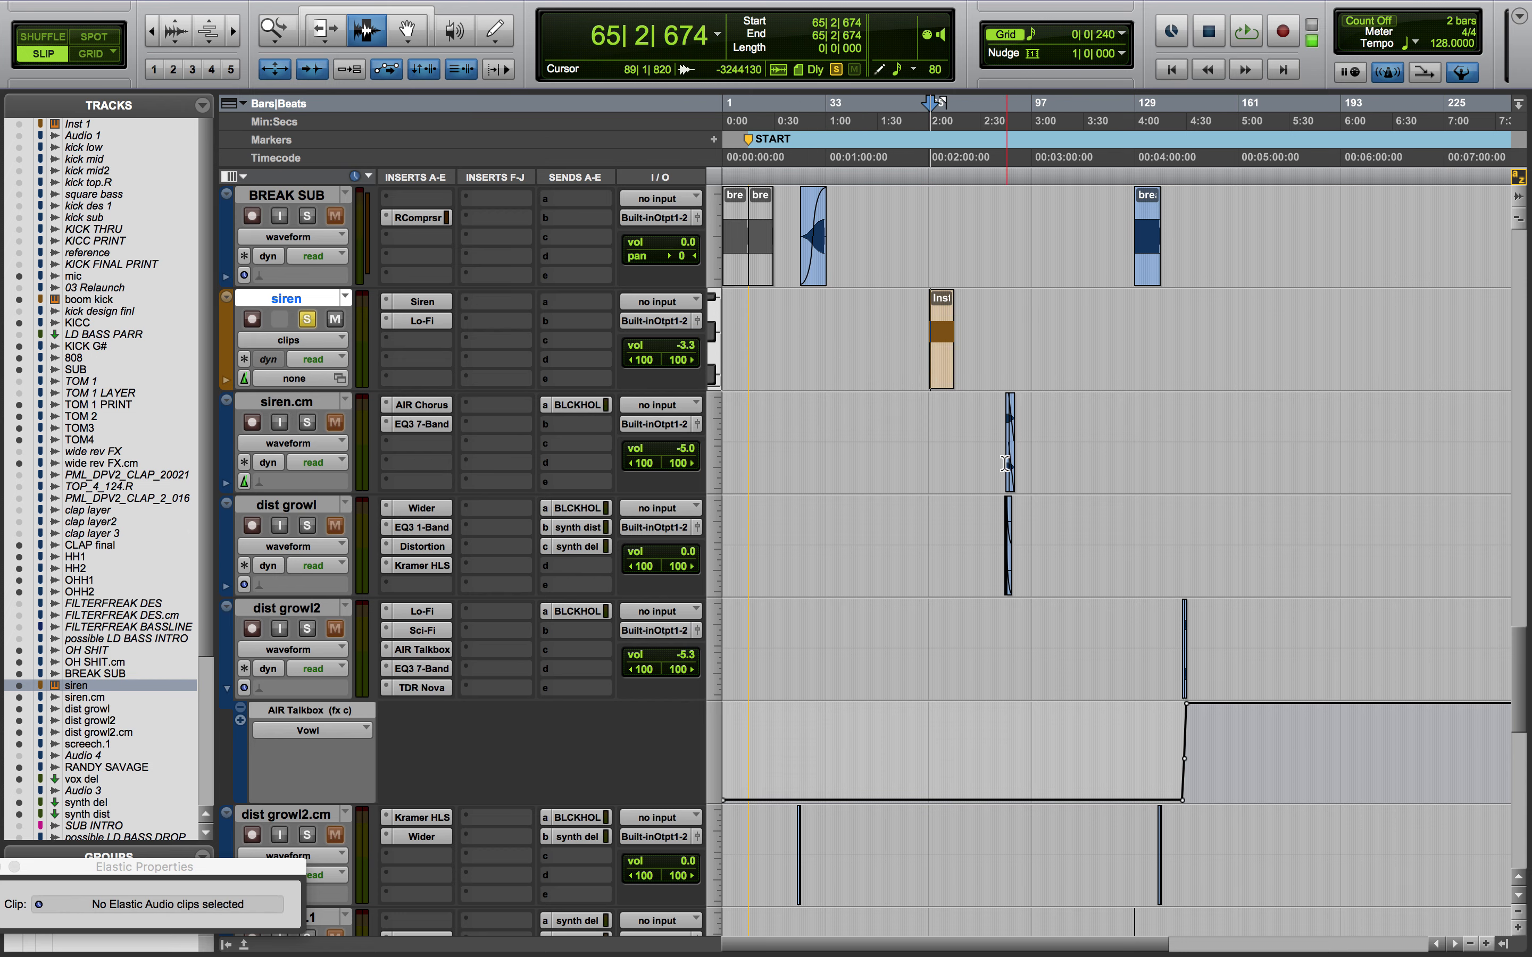
Solo siren.cm as well, audition its clip from bar 88, and clear the solos on both siren tracks
click(999, 446)
click(307, 422)
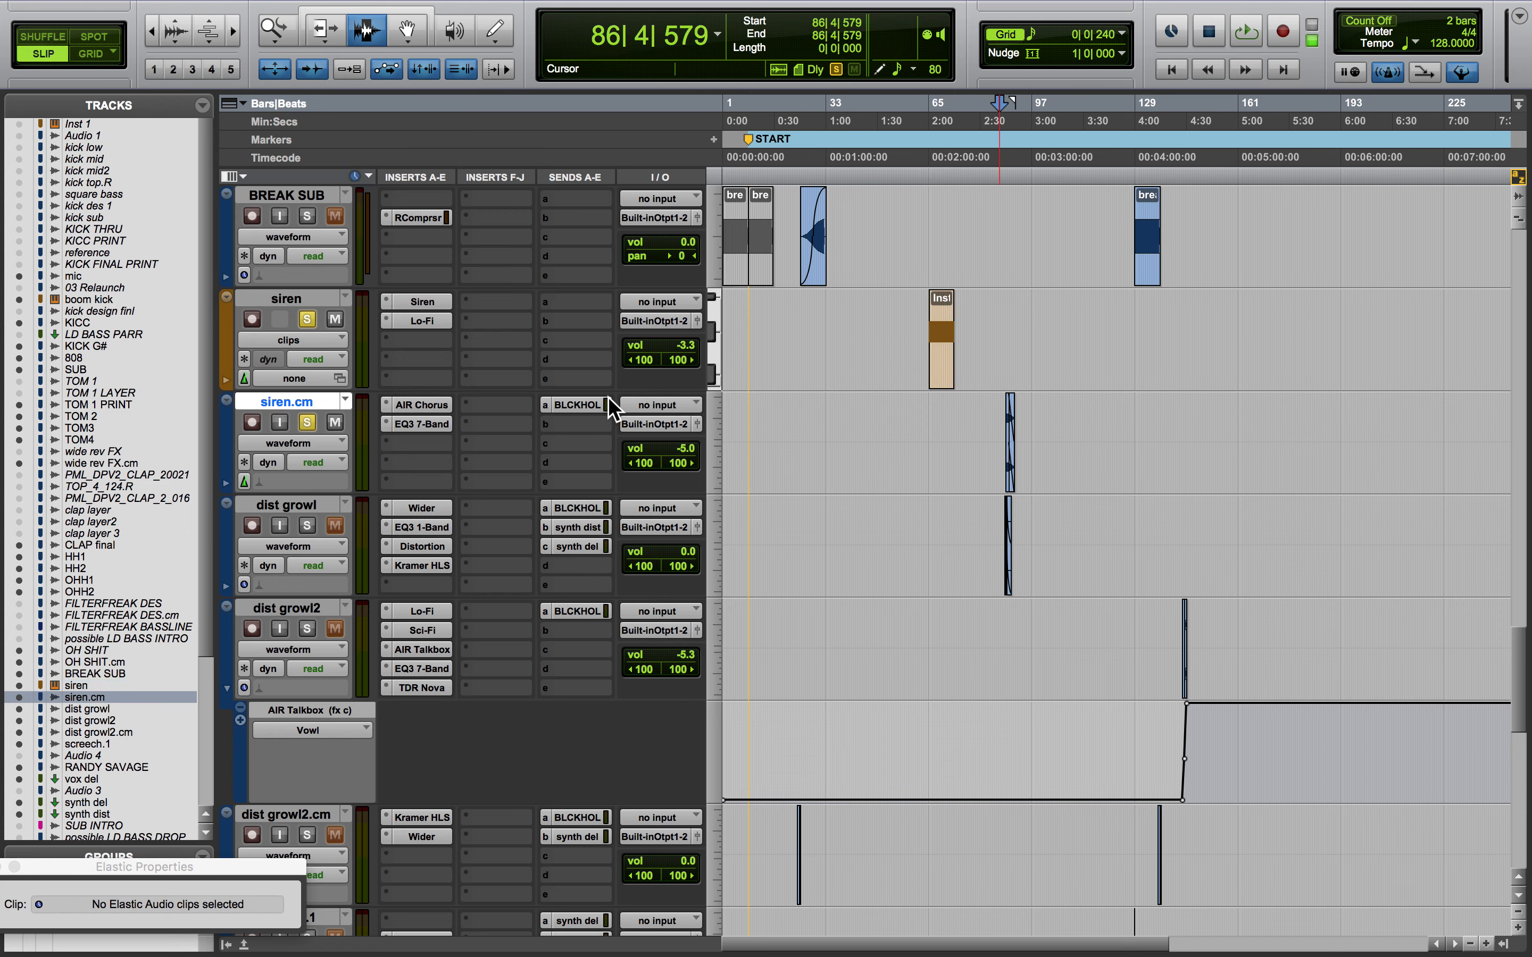
key(super+bracketright)
key(super+bracketright)
key(super+bracketright)
click(1157, 437)
key(space)
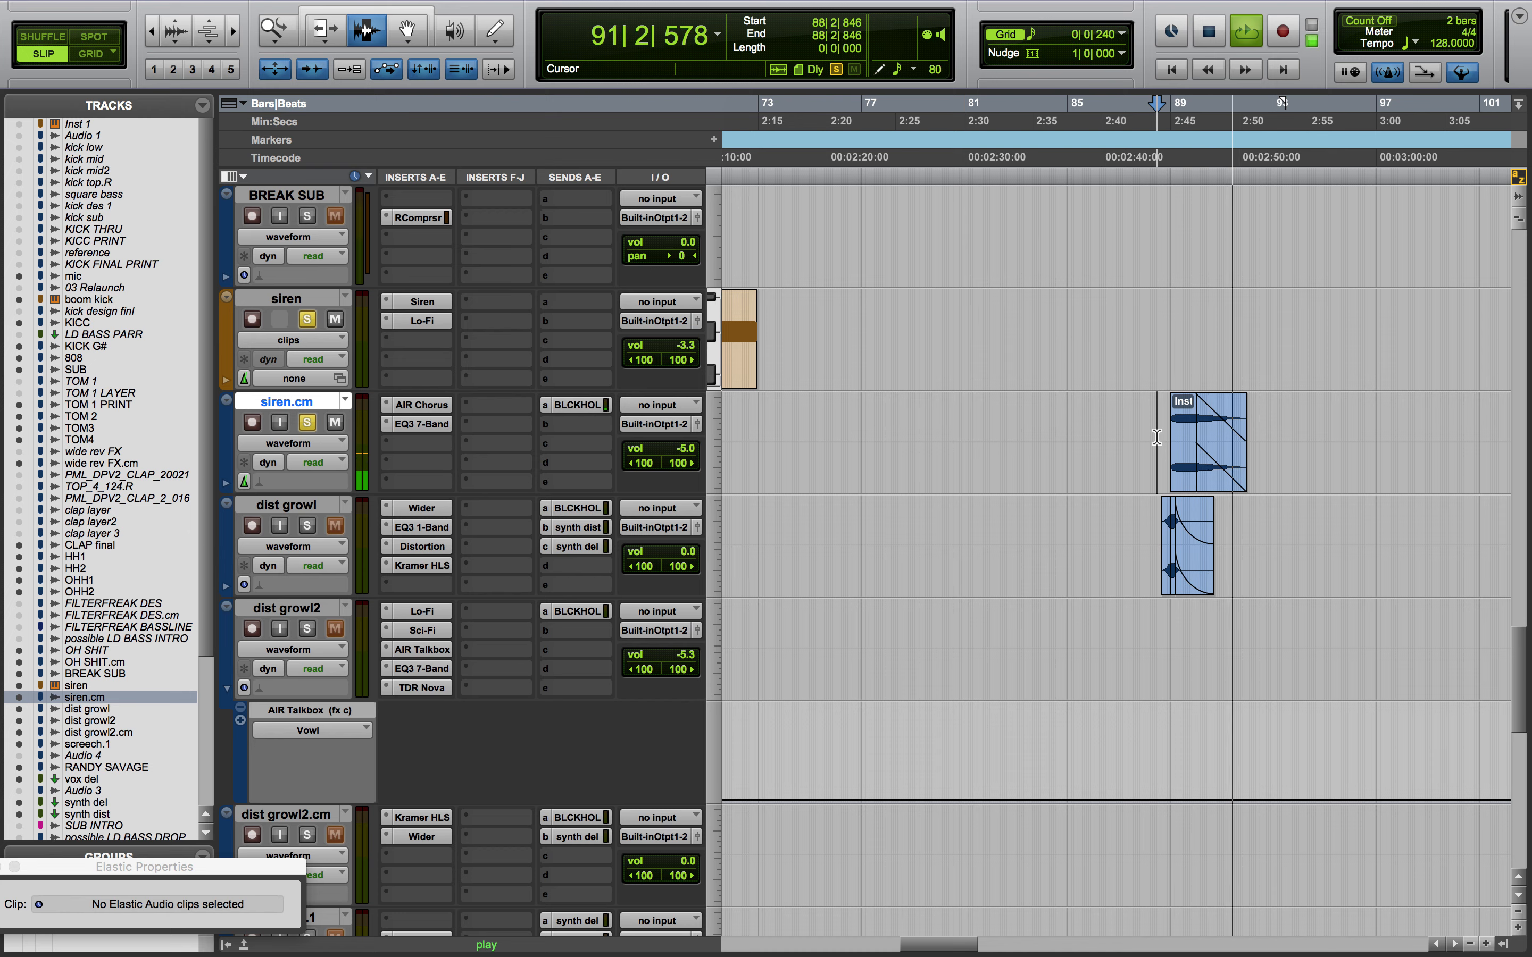
key(space)
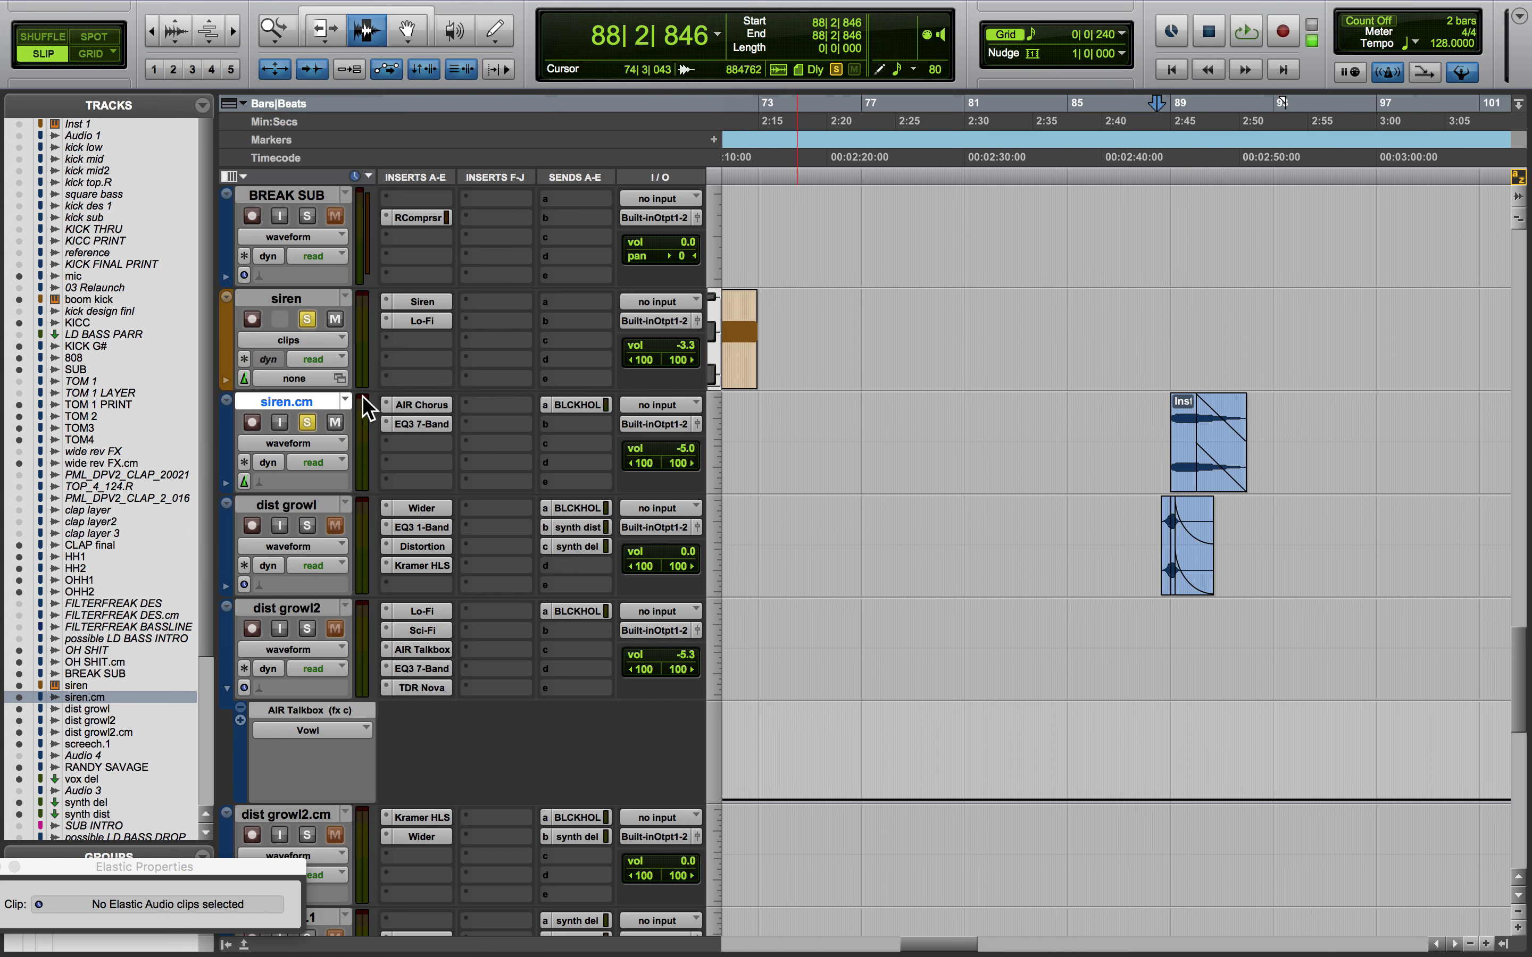
click(306, 319)
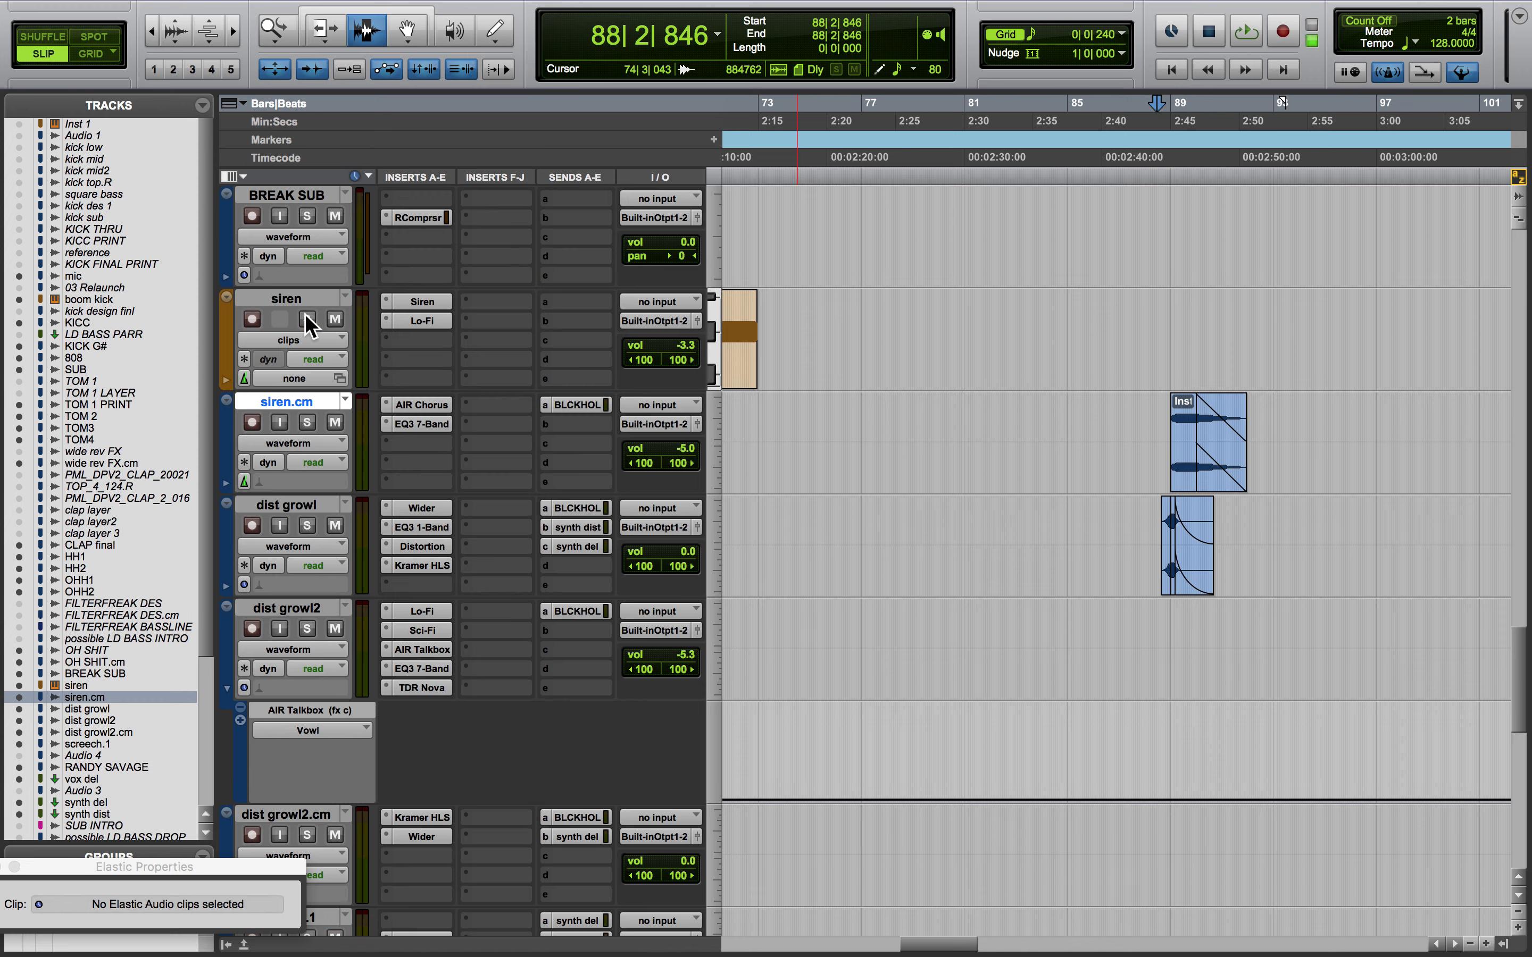
click(494, 8)
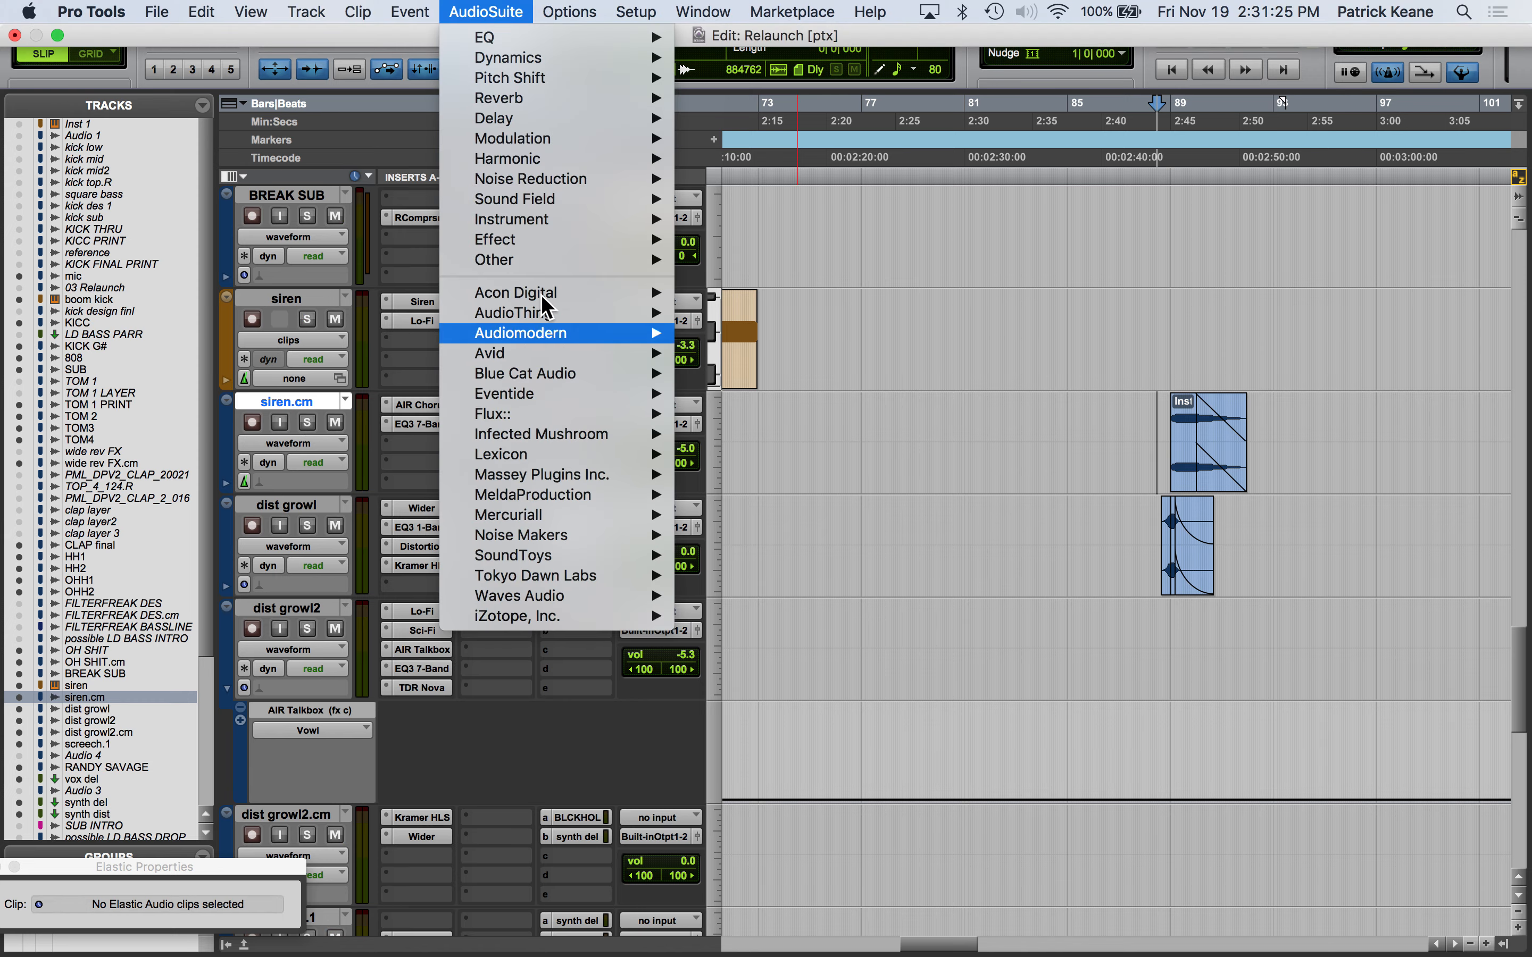
mouse_move(543, 261)
click(1128, 631)
scroll(796, 497, left, 5)
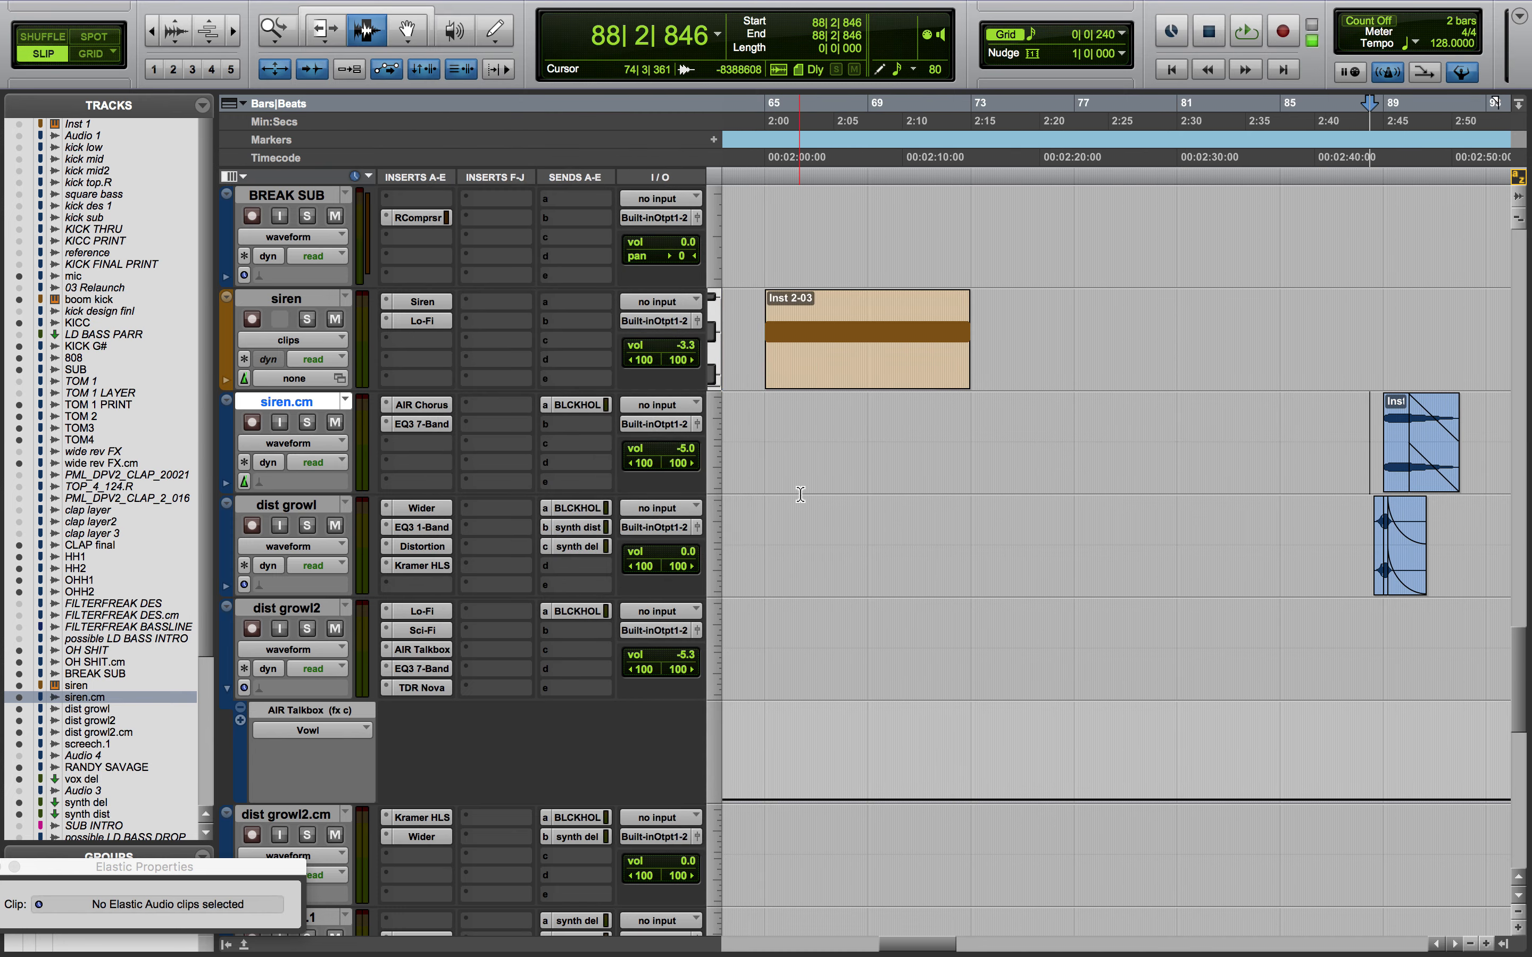
Inspect the siren track's Siren and Lo-Fi plug-ins and audition its clip soloed from the clip's beginning
click(404, 300)
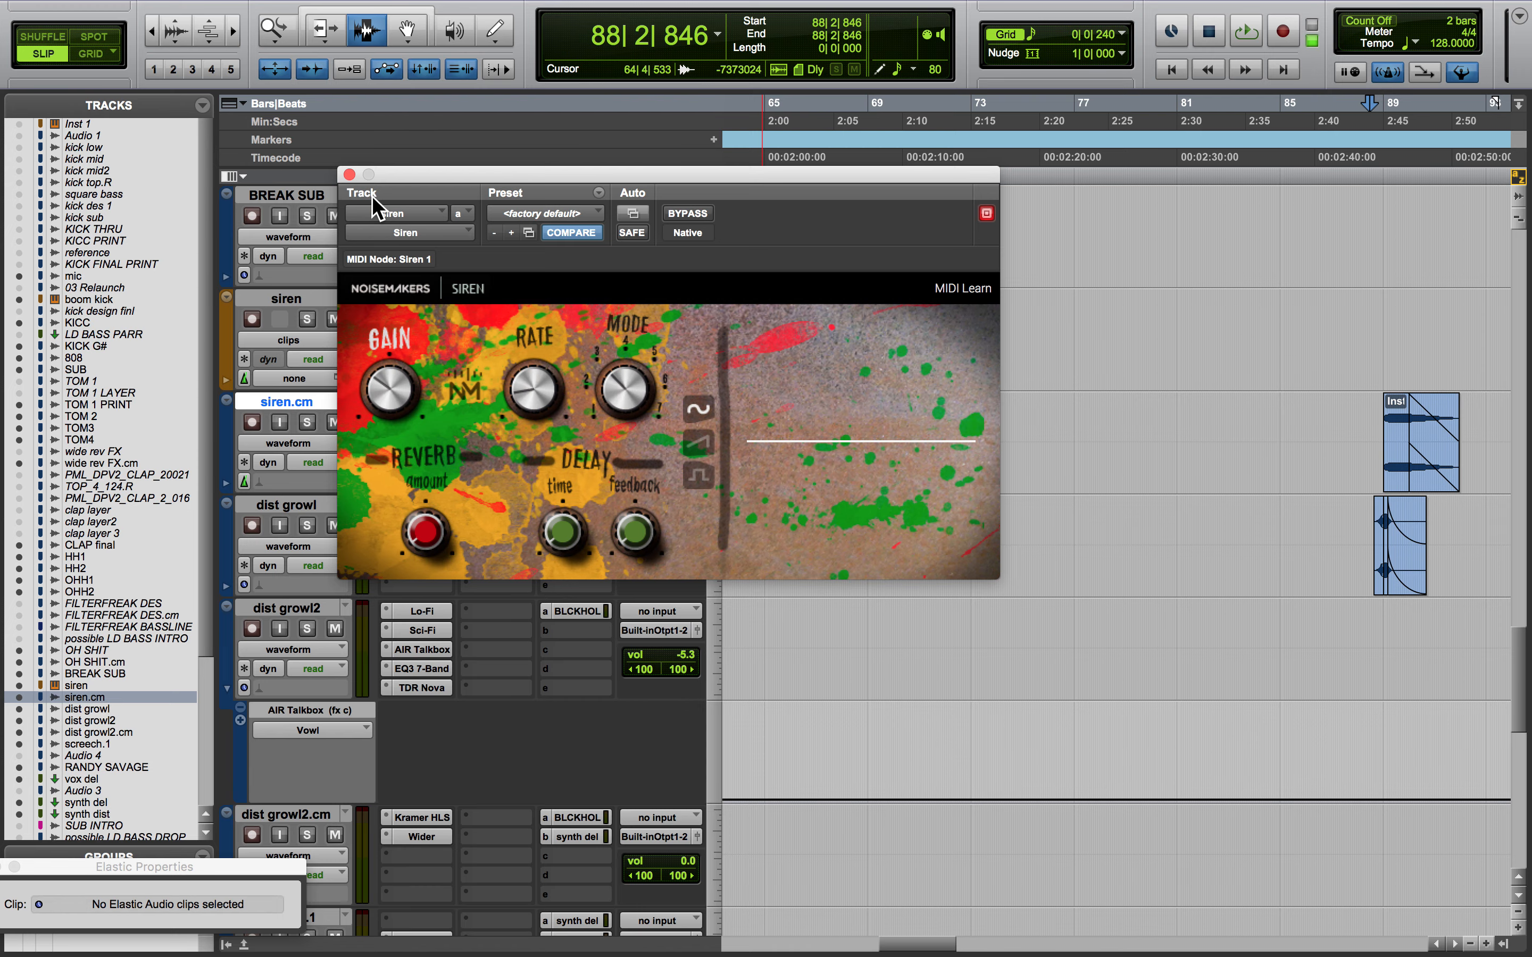
click(349, 174)
click(306, 320)
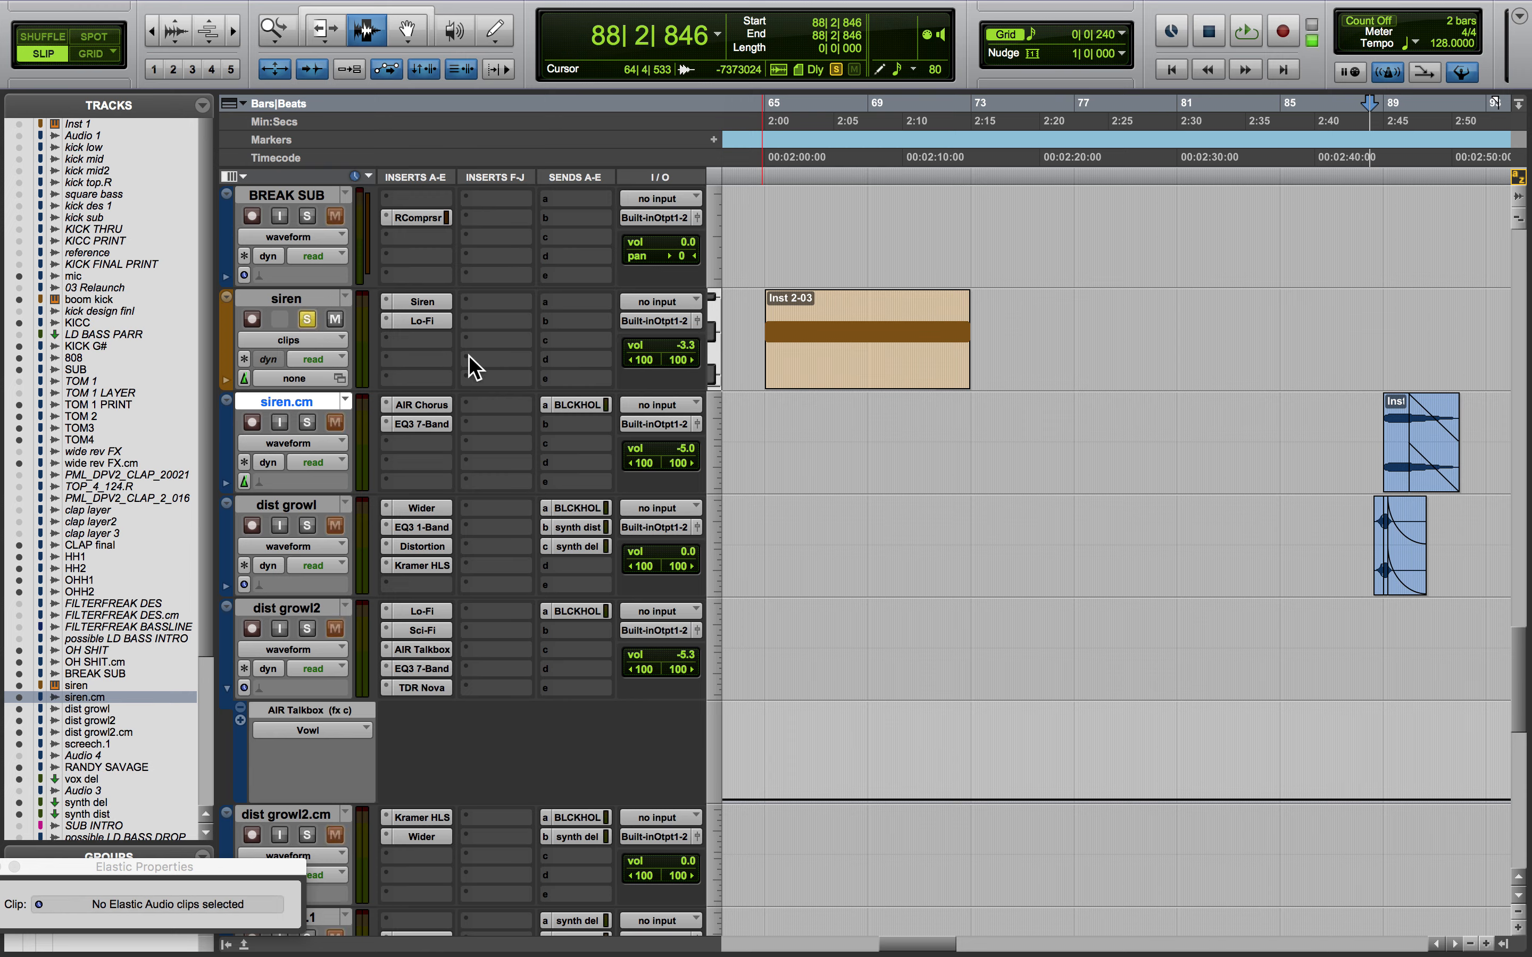
click(764, 365)
key(space)
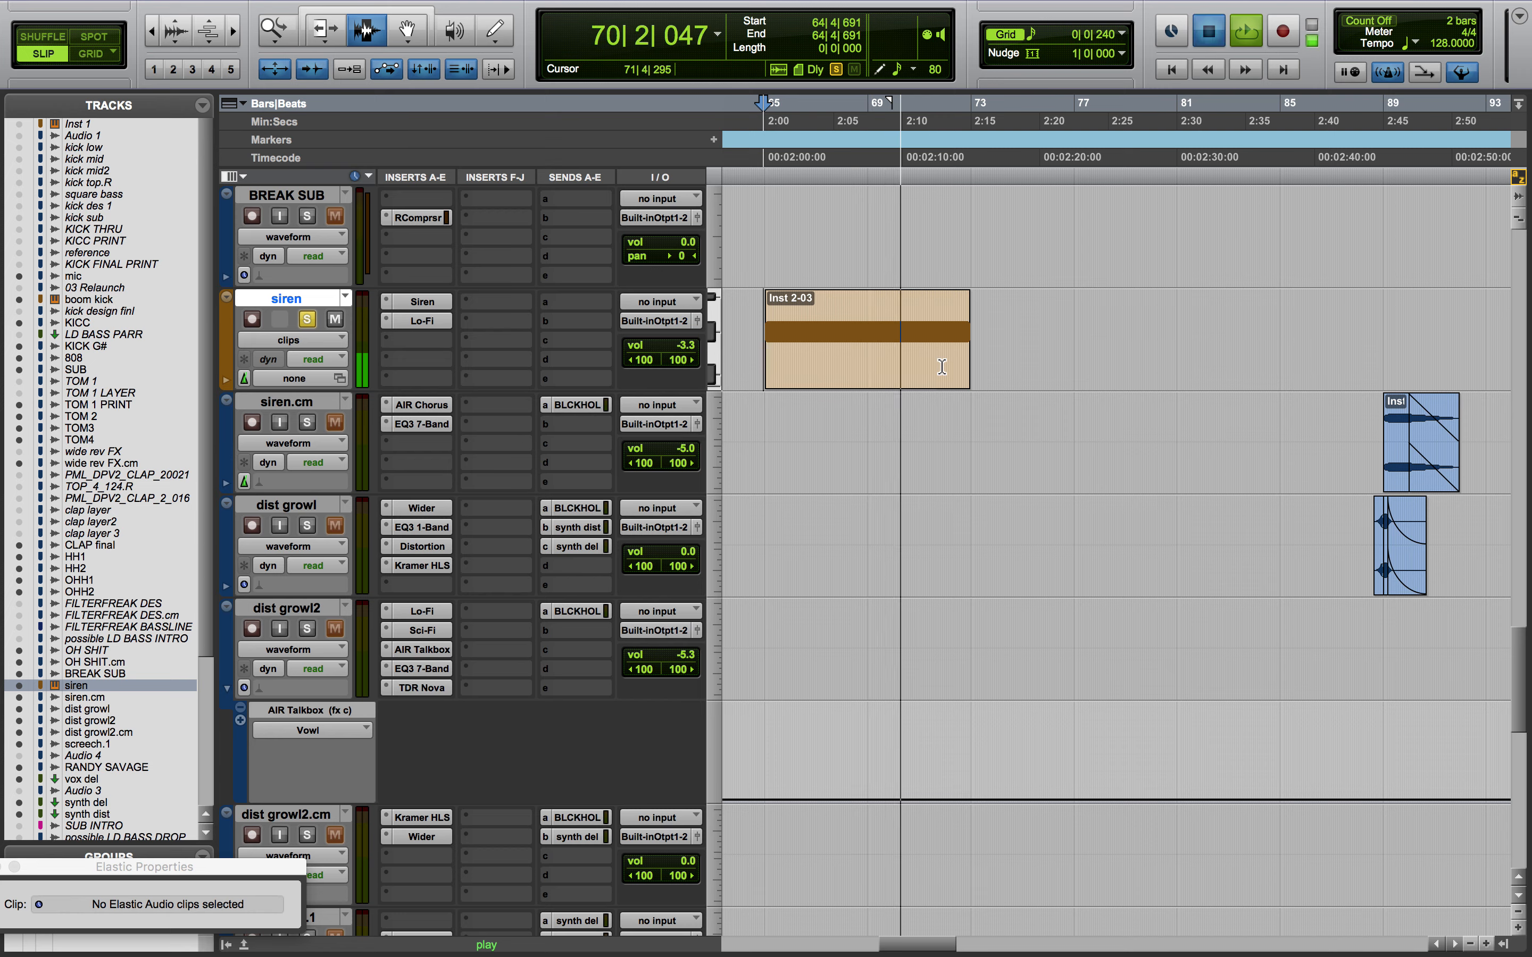
key(space)
click(306, 319)
click(421, 320)
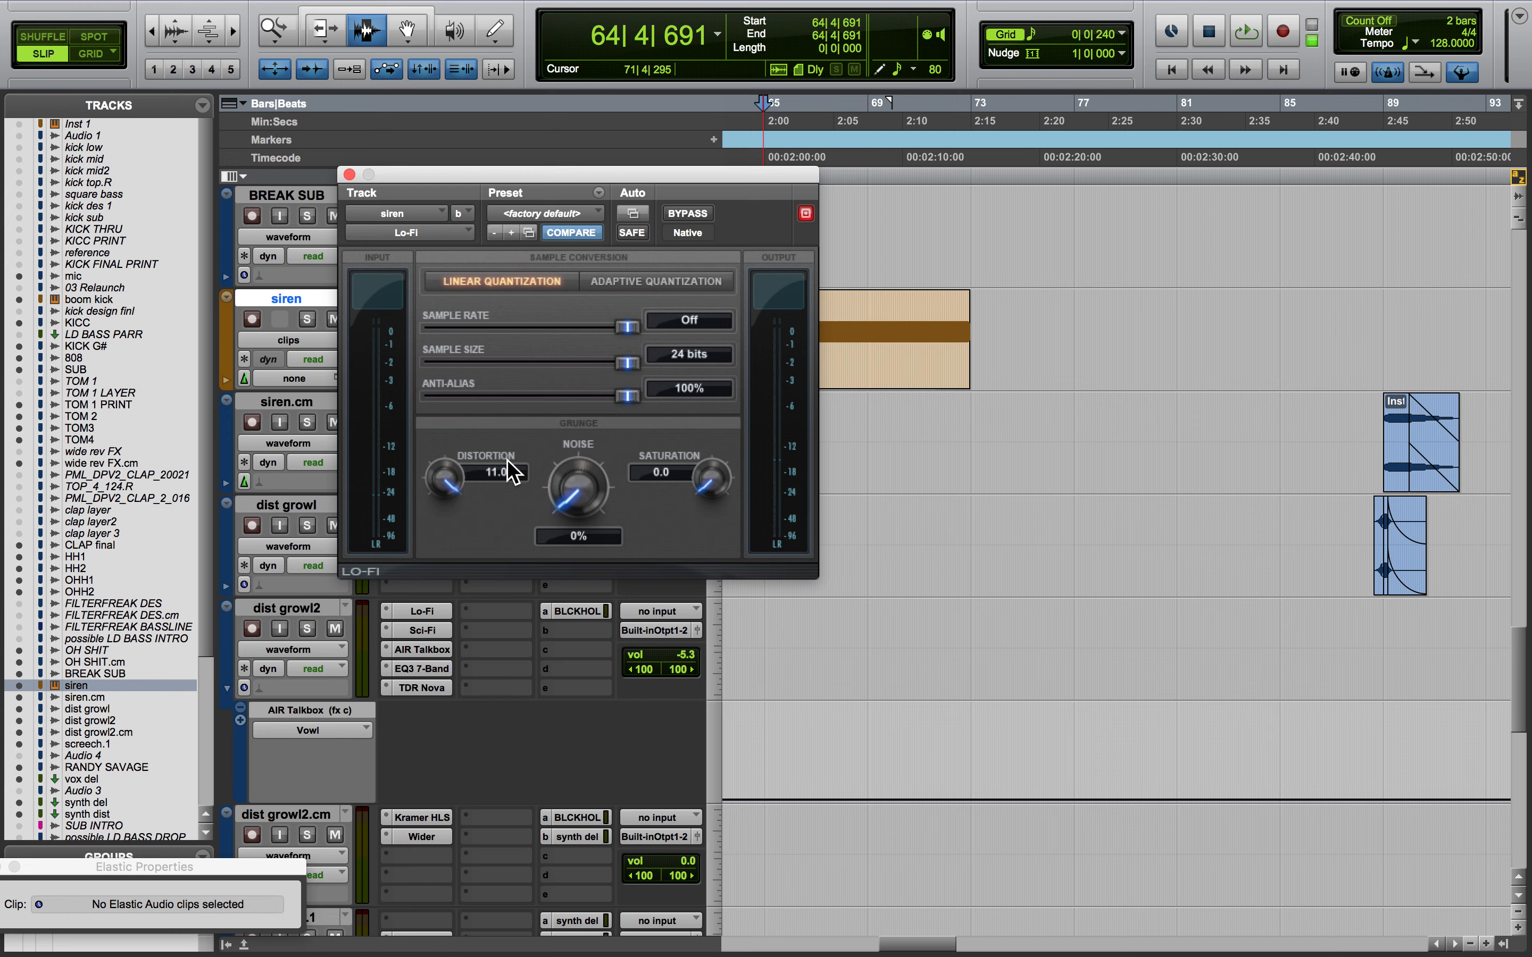
click(349, 174)
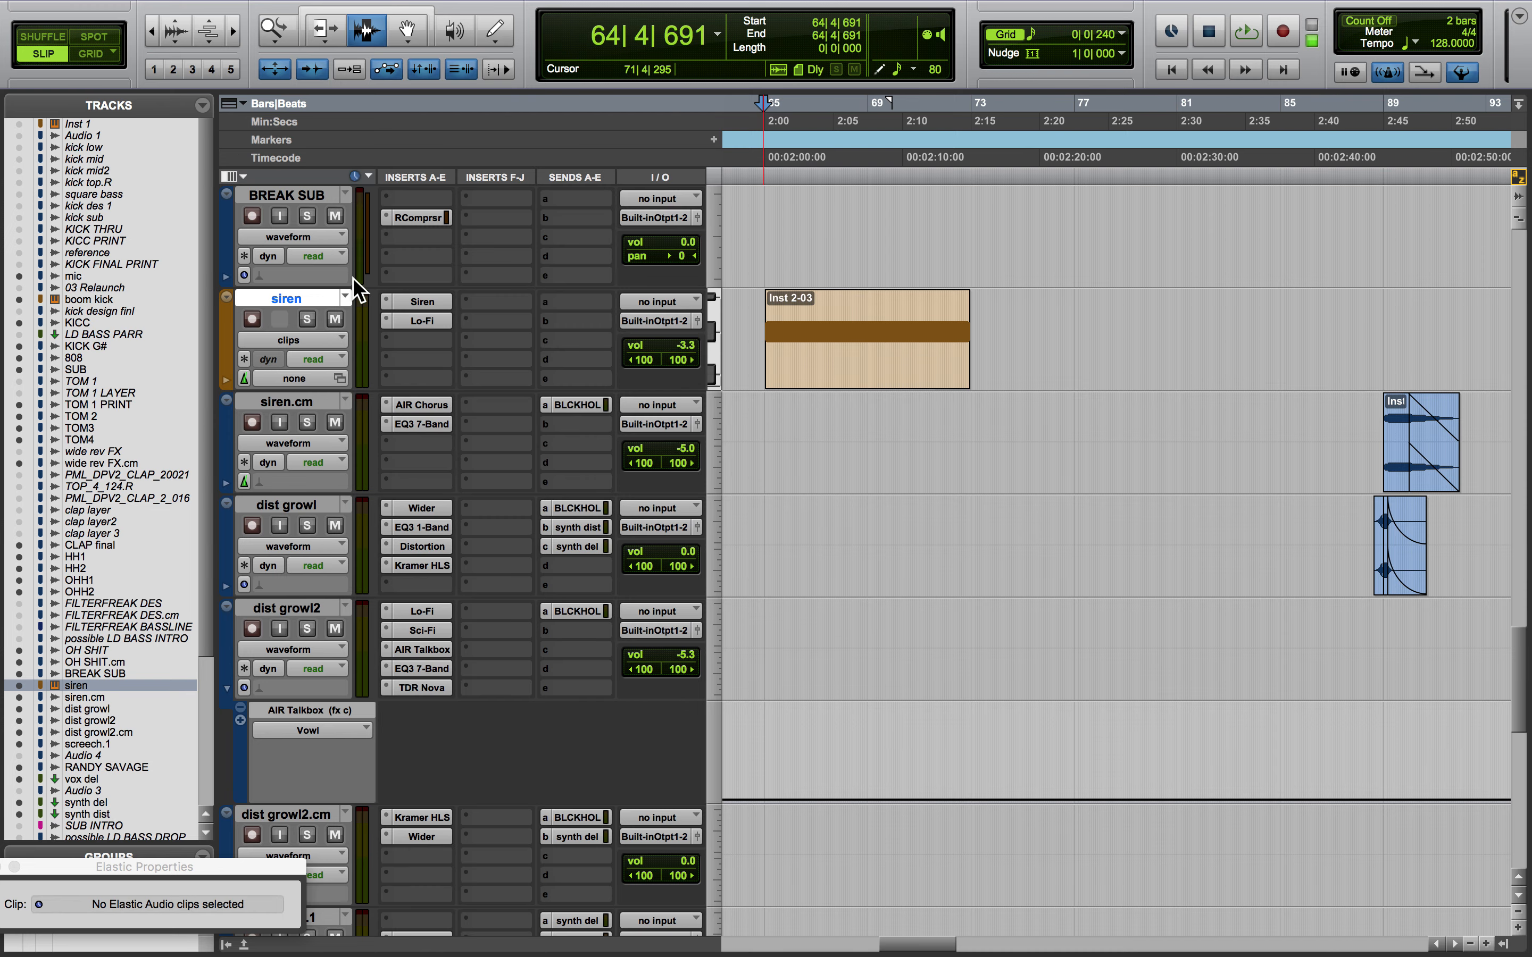
Make the siren instrument track inactive
right_click(324, 298)
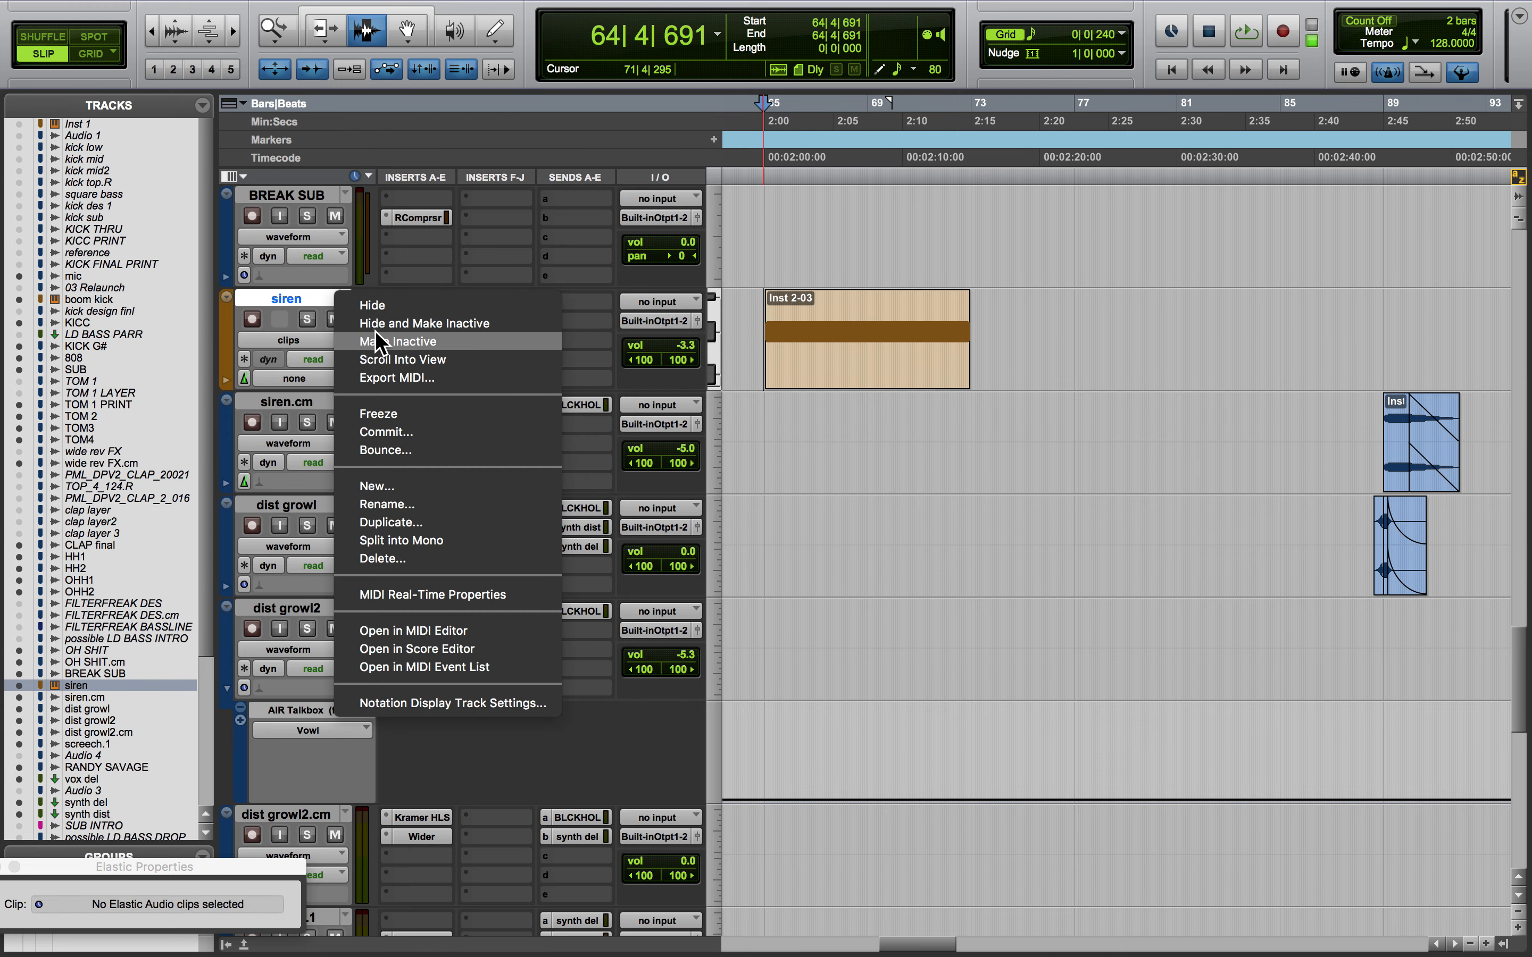
key(Escape)
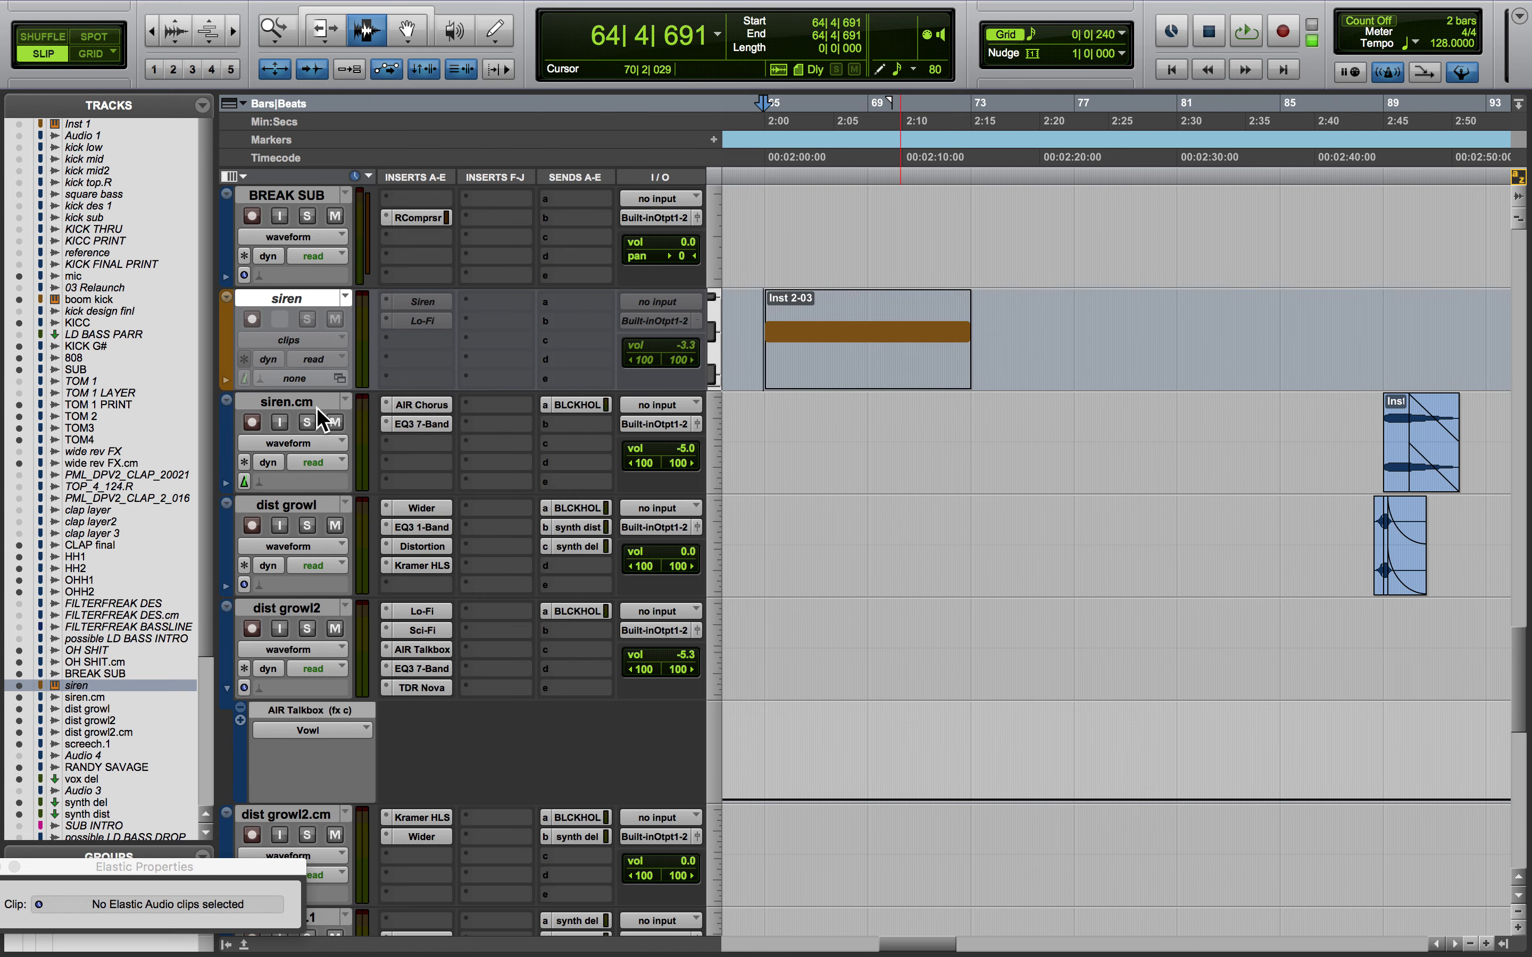
Solo siren.cm, select its clip at bar 89, and mute the track's BLCKHOLE send
click(309, 423)
double_click(1388, 451)
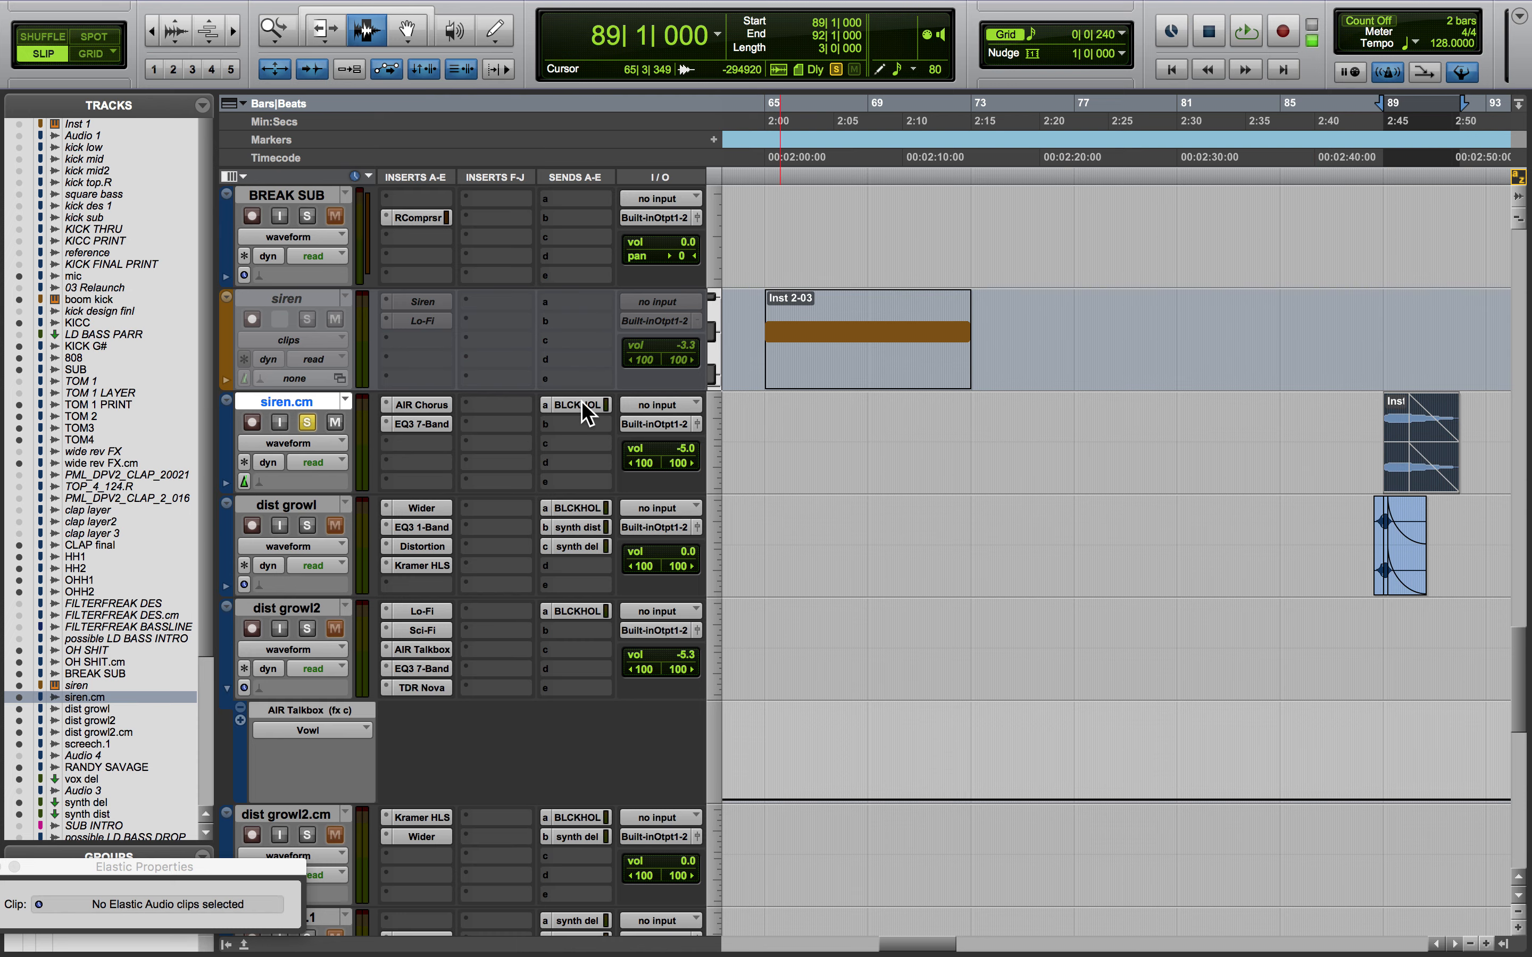
click(582, 404)
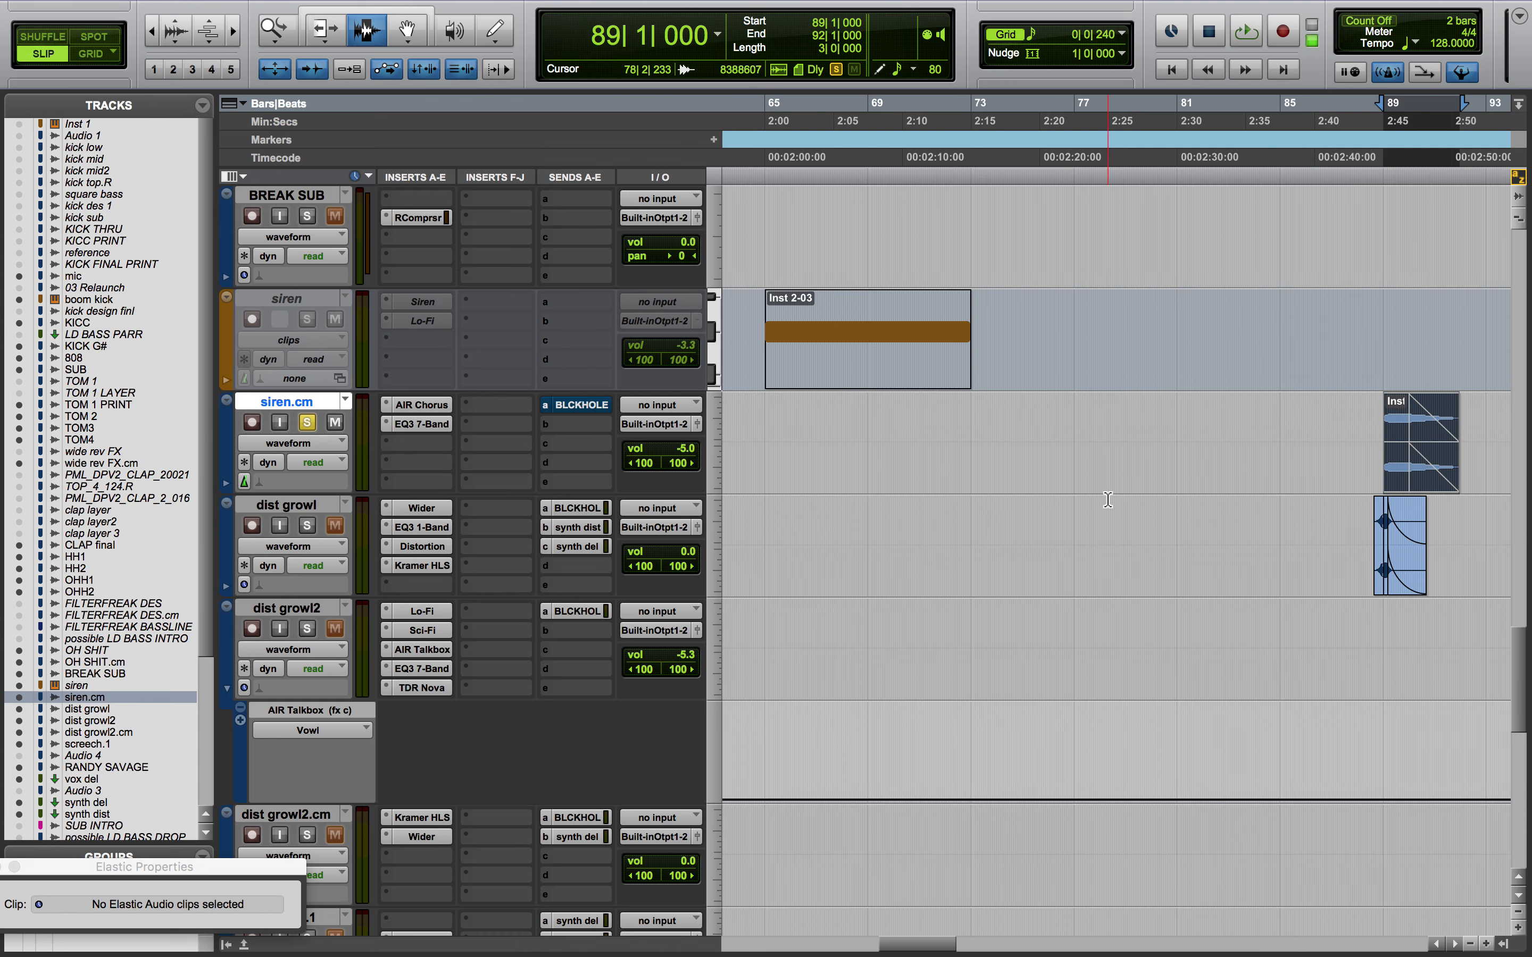
scroll(794, 443, right, 5)
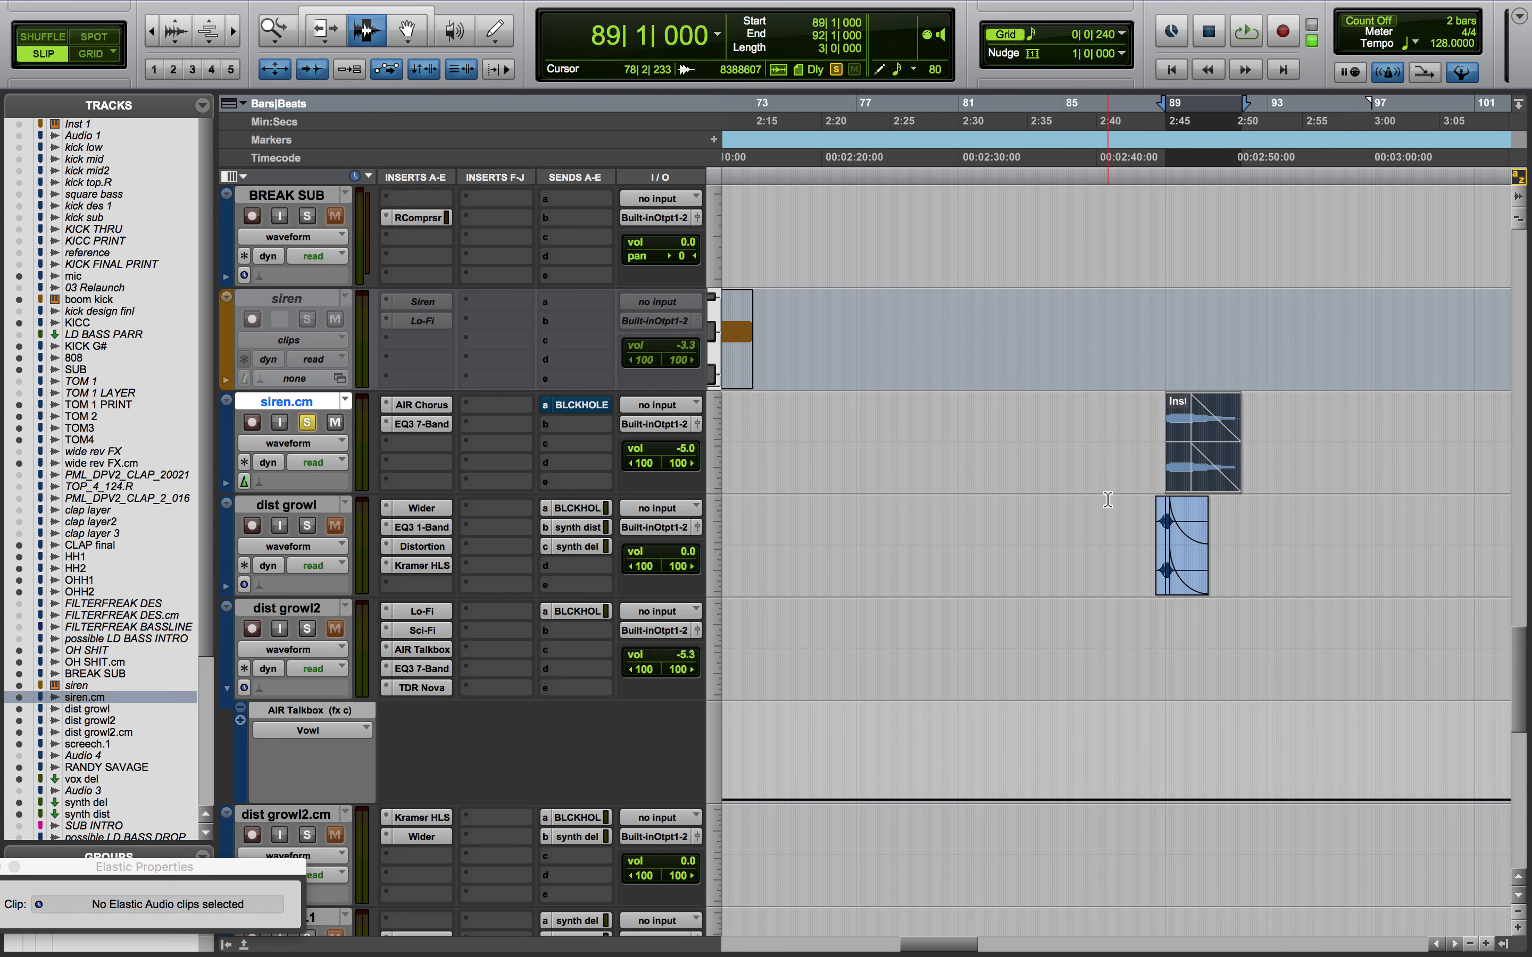
Inspect the AIR Chorus settings on siren.cm while auditioning the selected clip
click(444, 406)
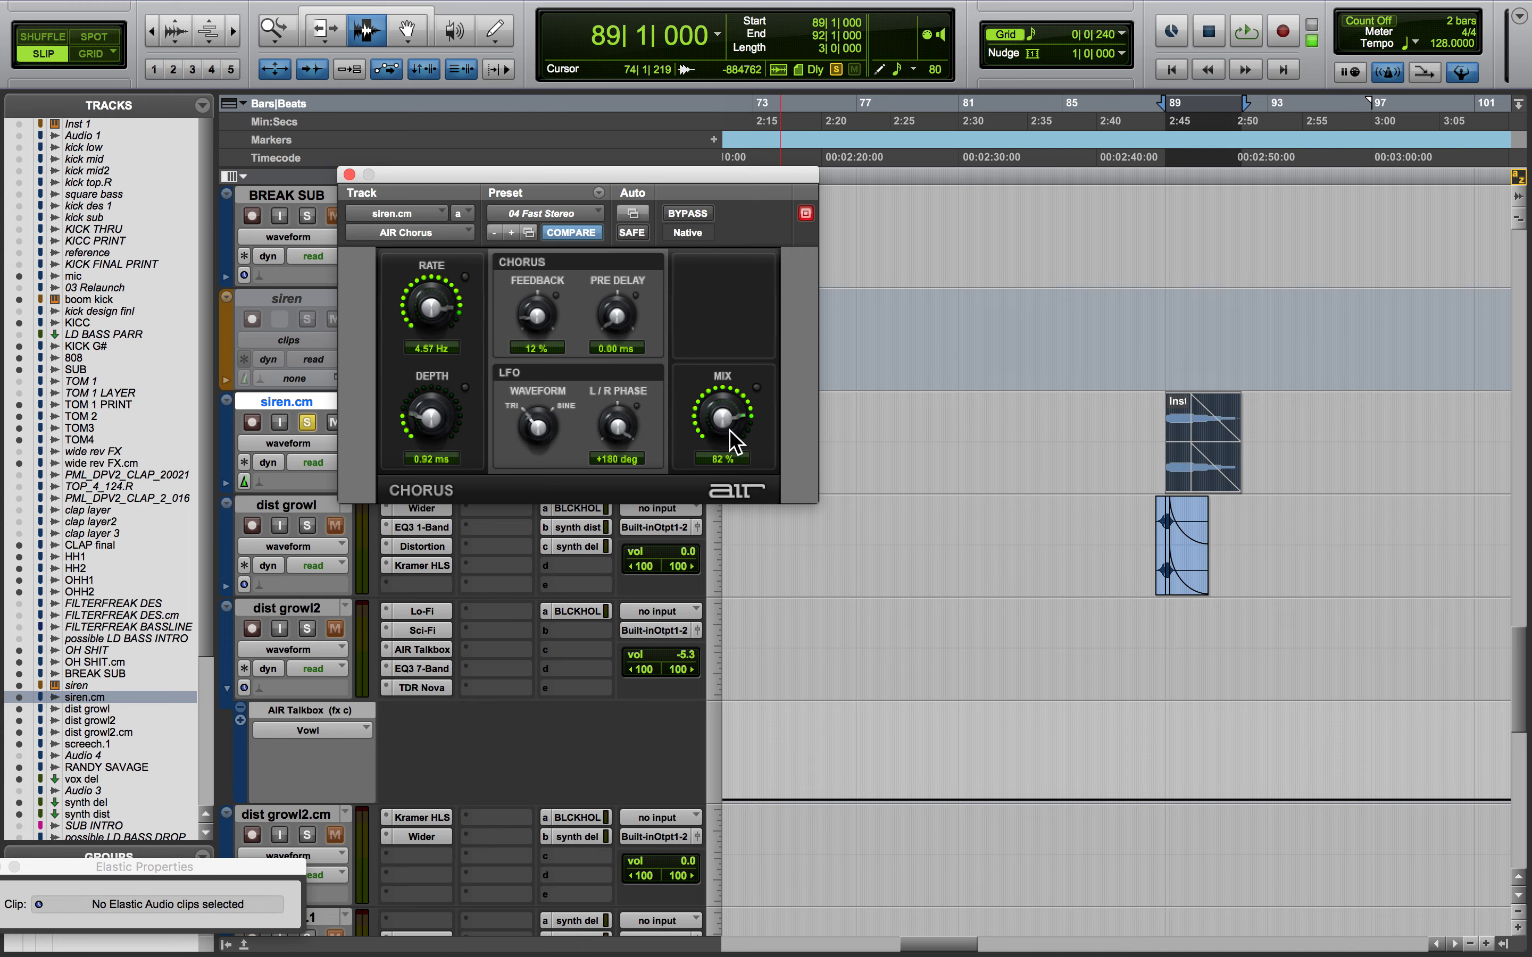
key(space)
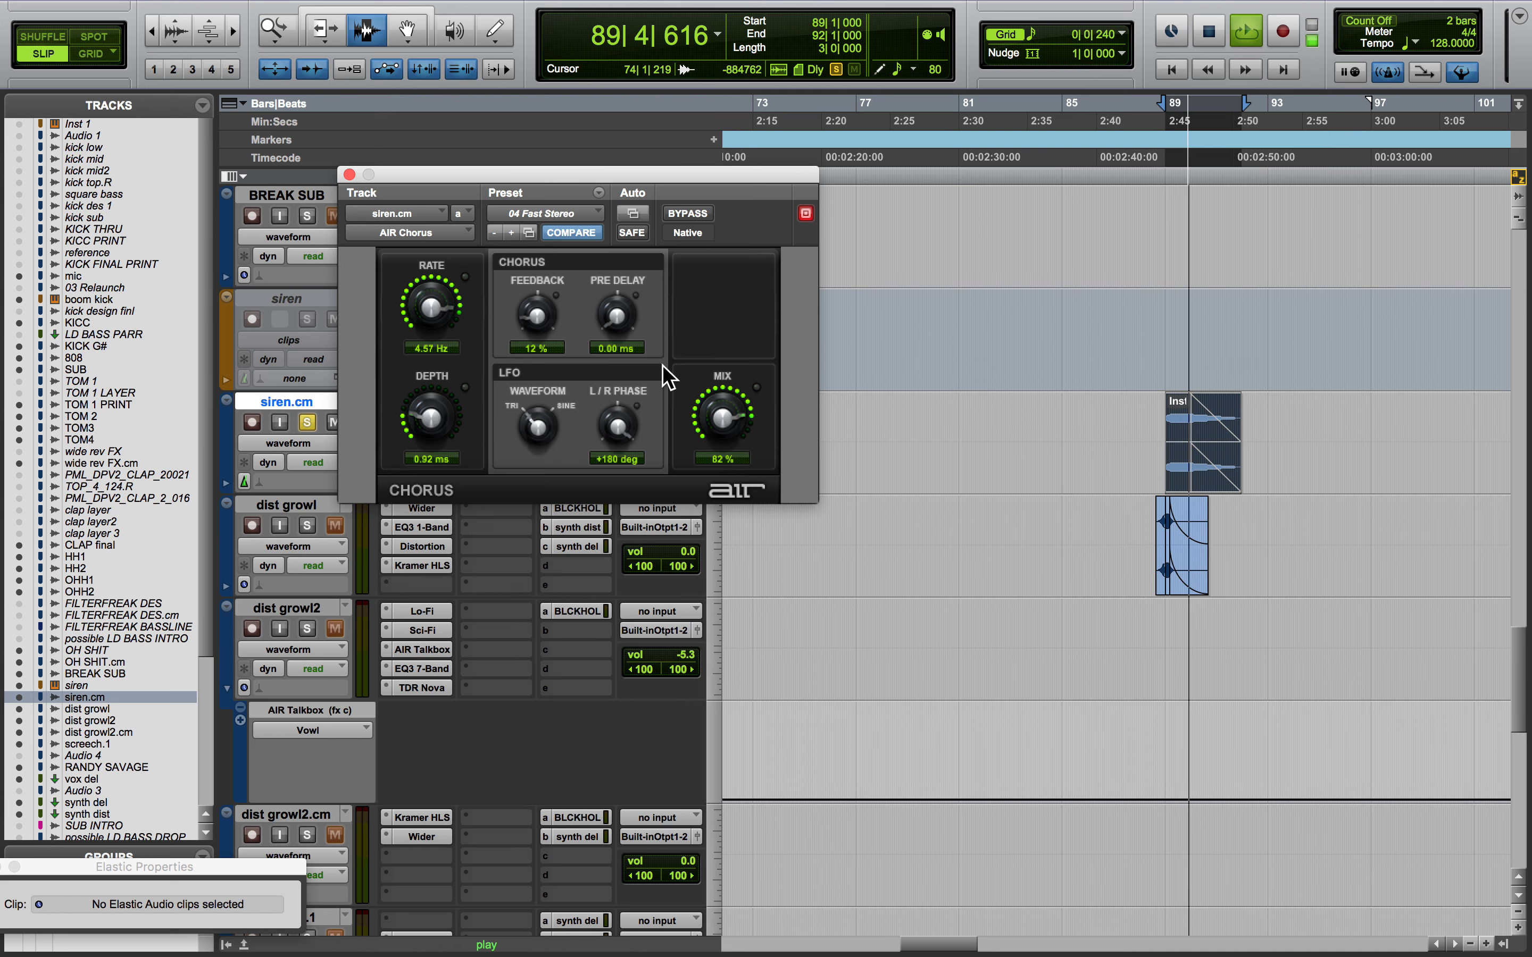
key(space)
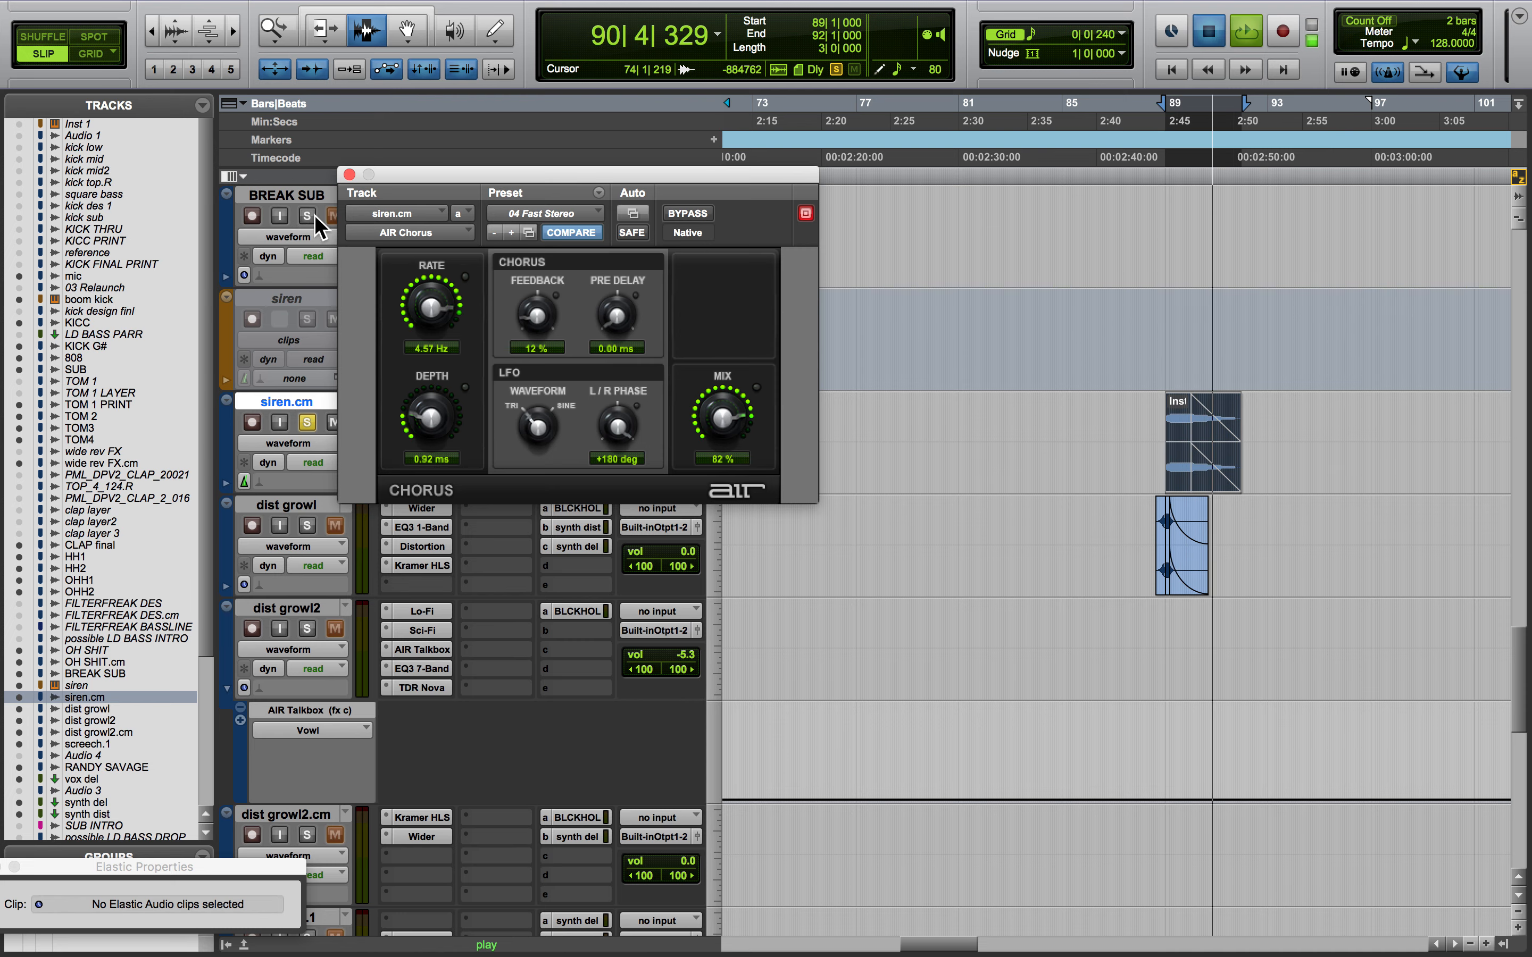
click(349, 174)
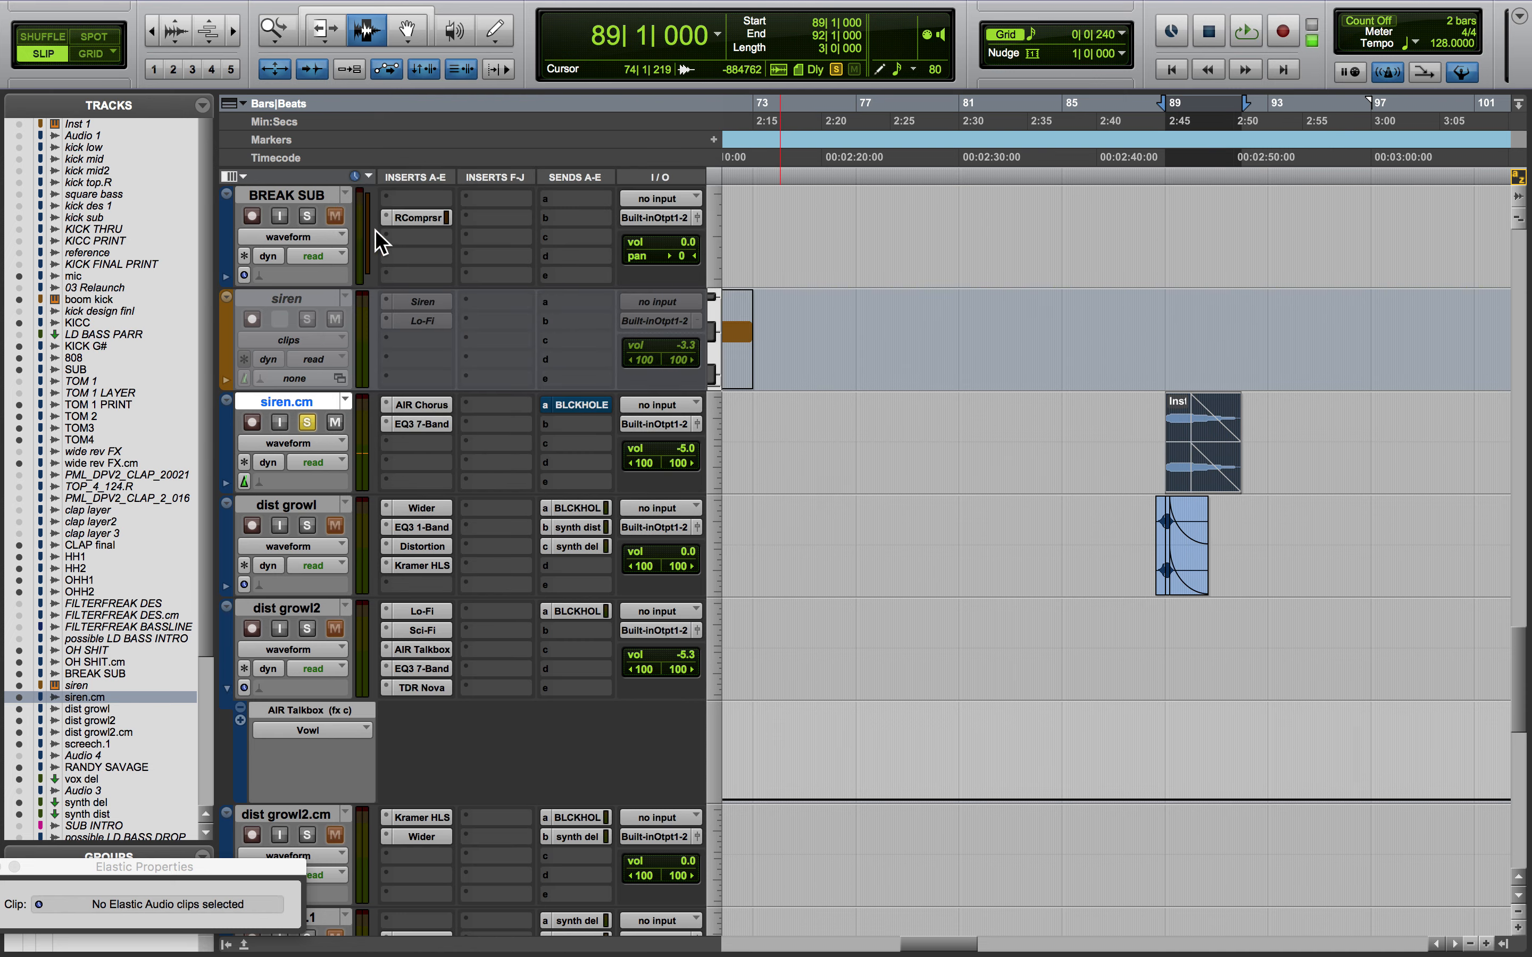
Inspect the EQ3 7-Band settings on siren.cm and clear the track's solo
click(426, 424)
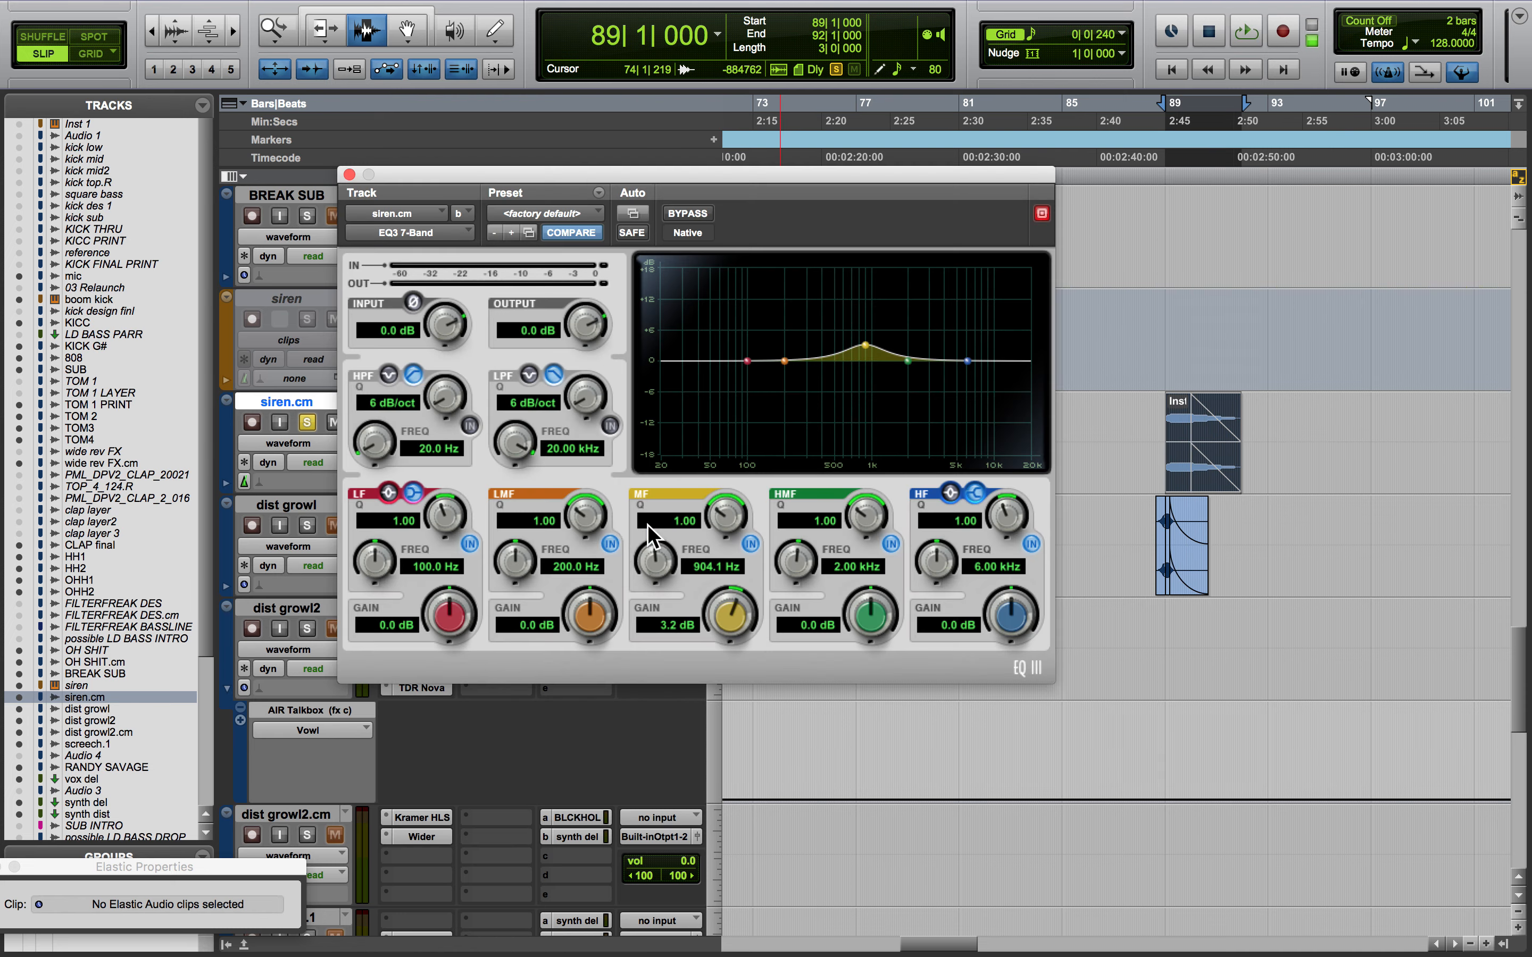
click(349, 174)
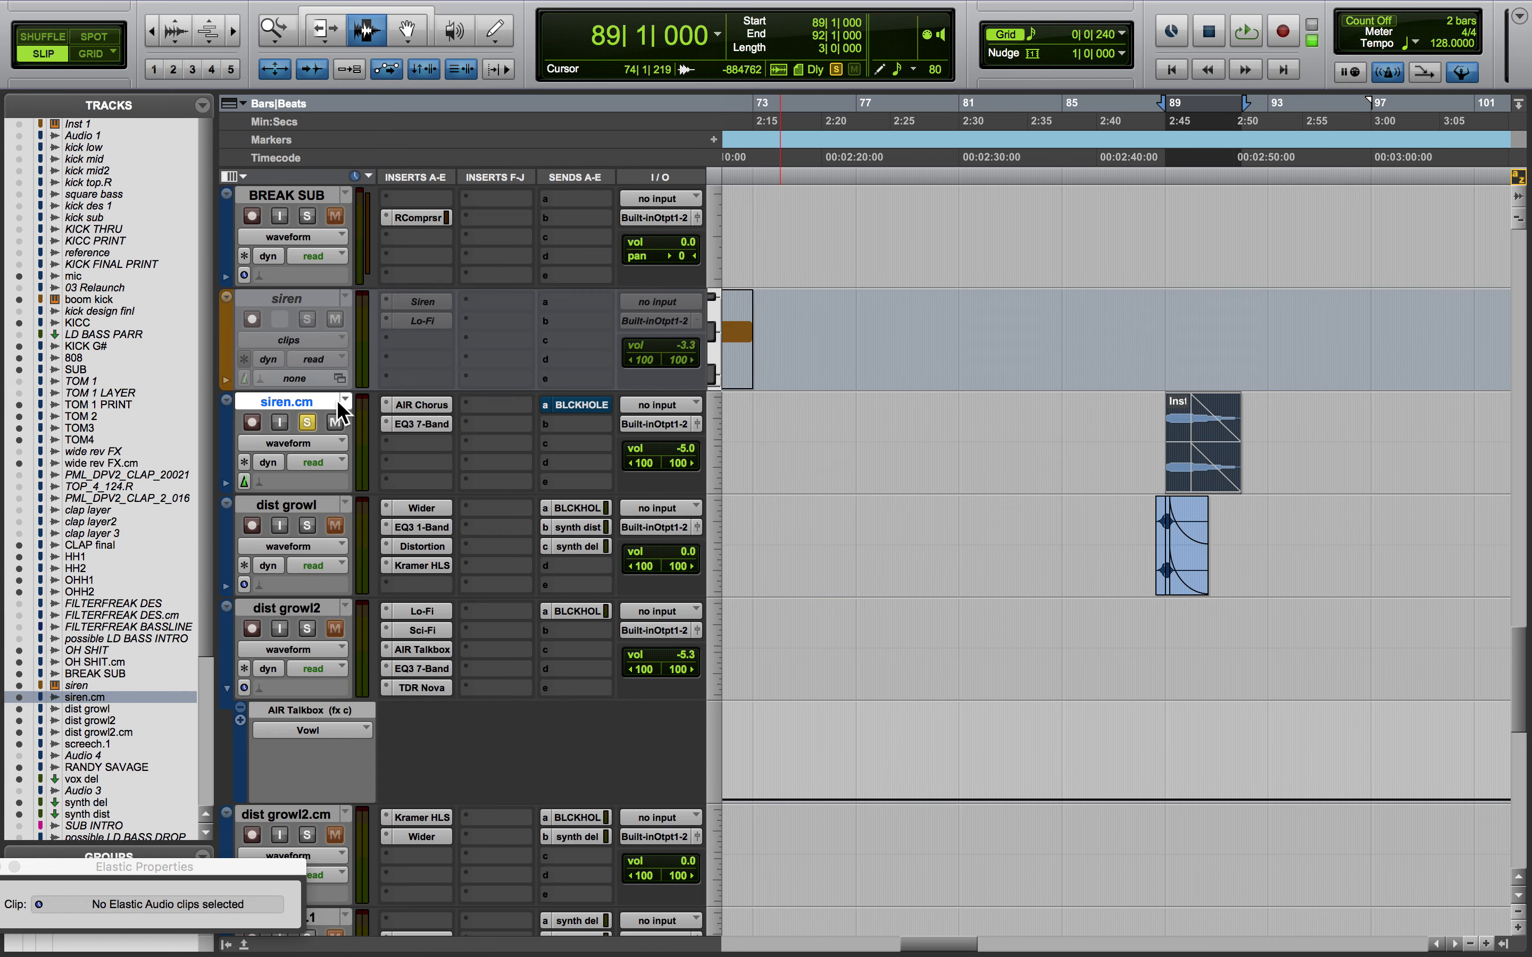
click(308, 423)
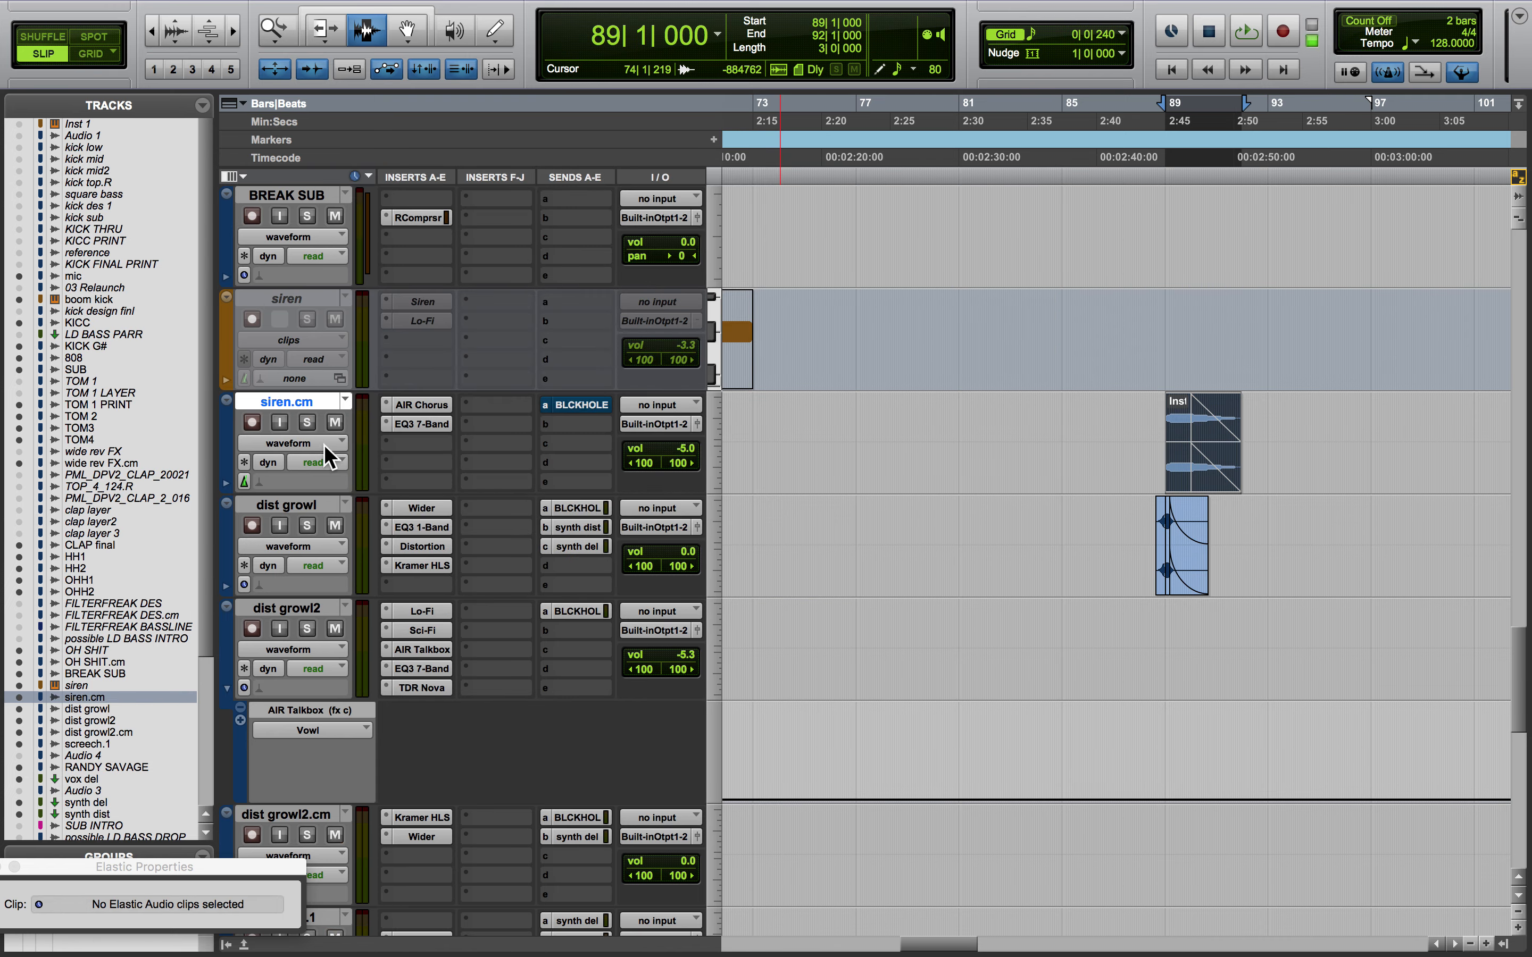
Solo the dist growl track with the edit cursor placed just before its first clip in bar 88
click(316, 507)
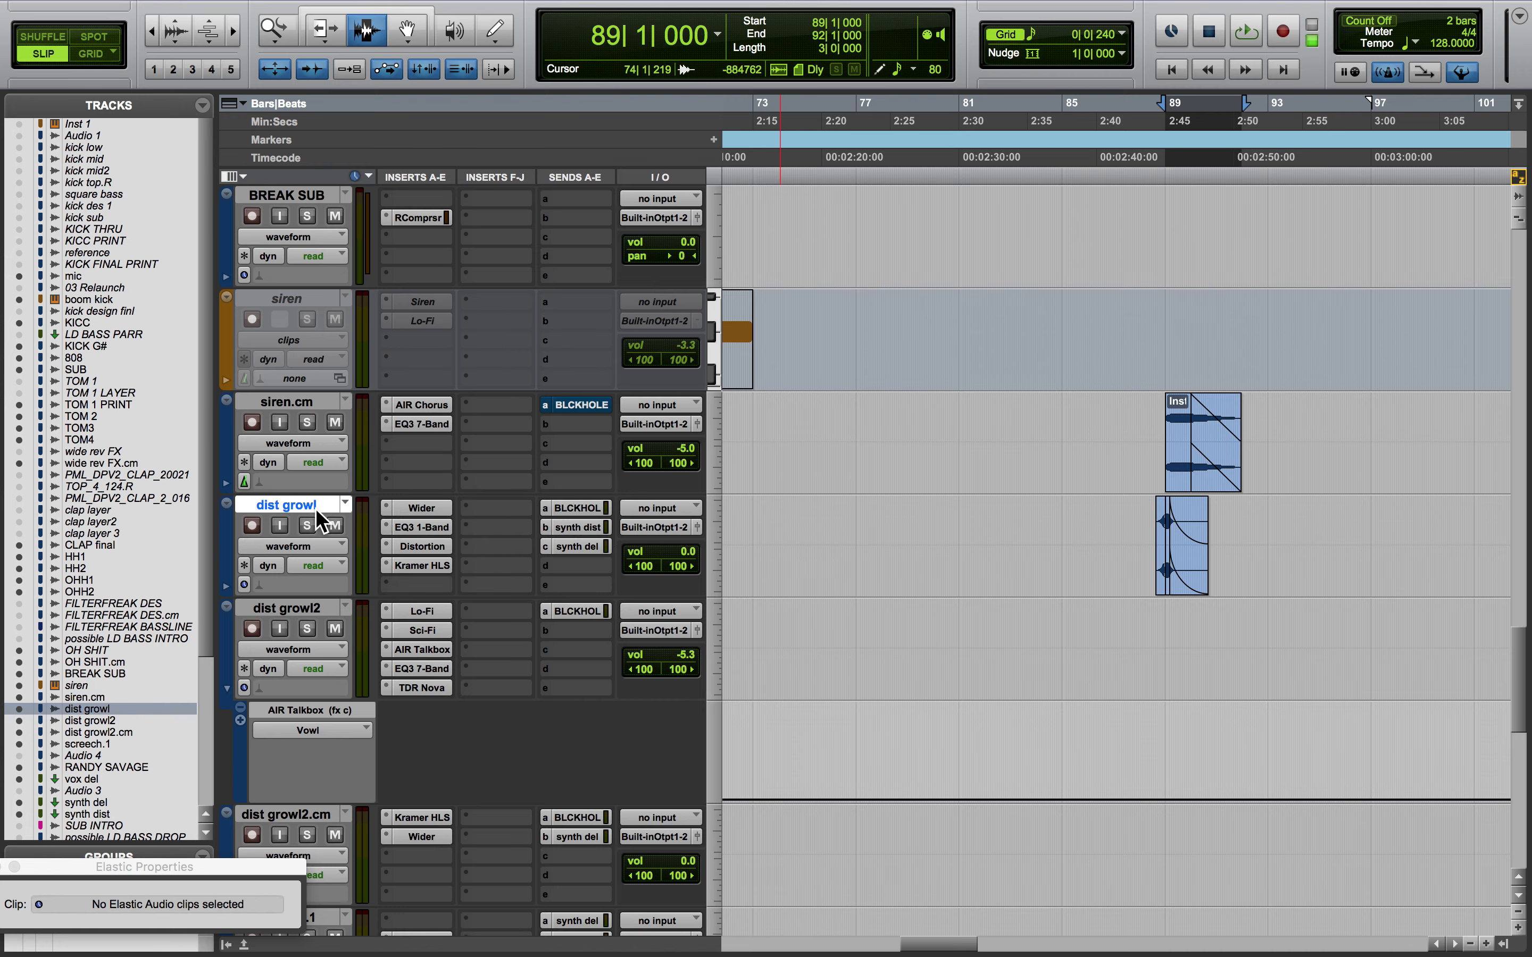
click(1156, 543)
key(super+z)
scroll(959, 571, right, 3)
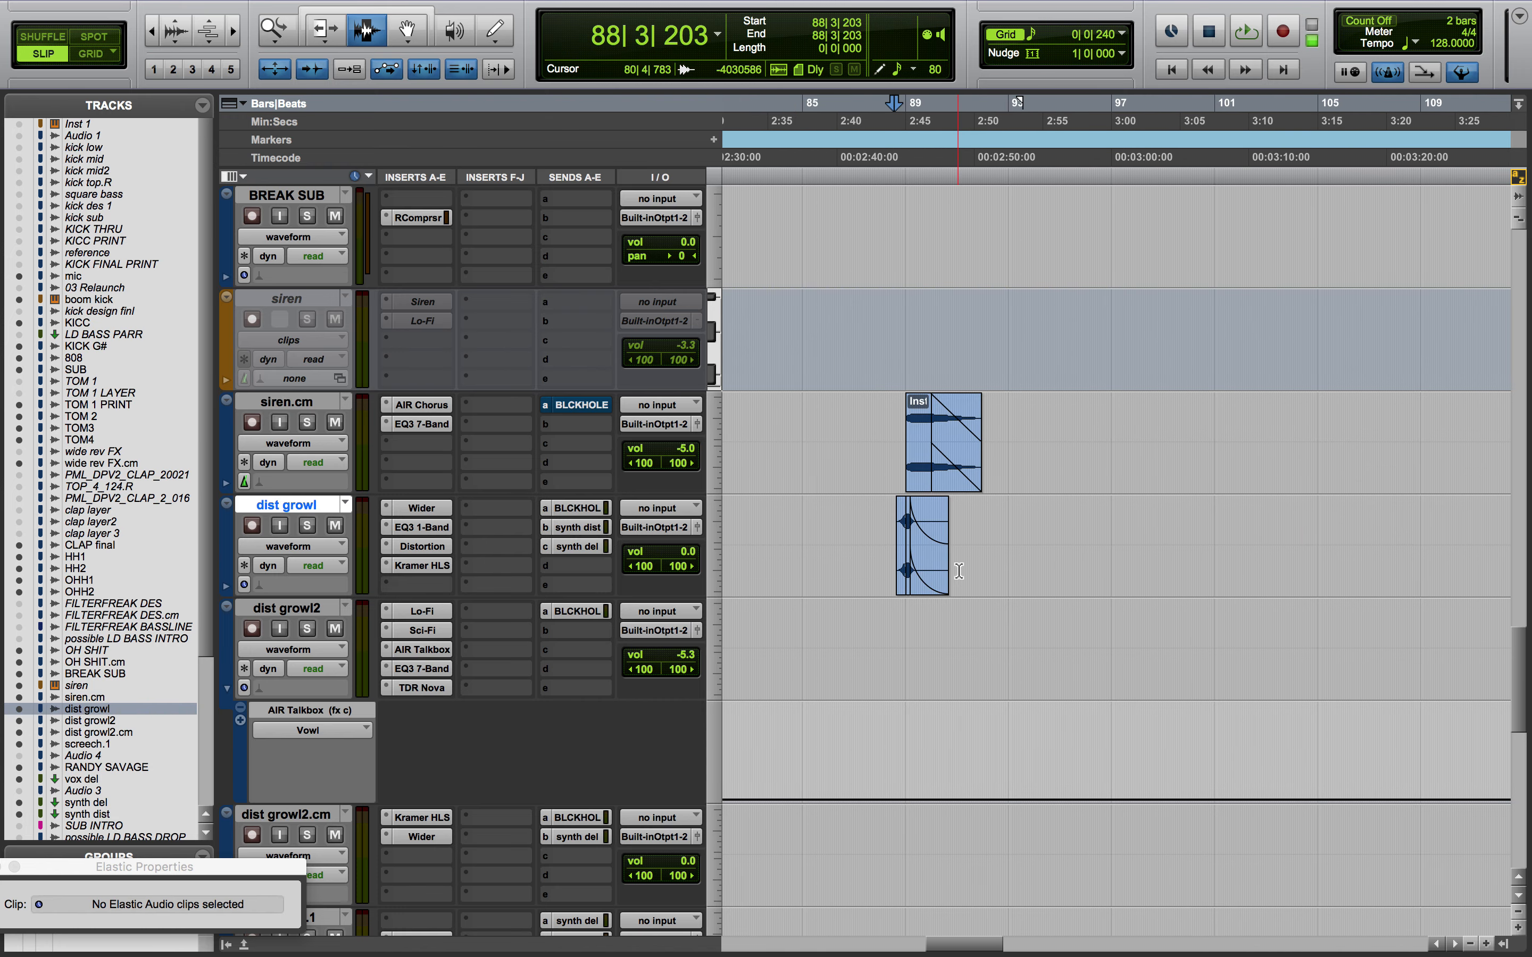
scroll(959, 571, left, 5)
click(306, 529)
scroll(1013, 673, right, 3)
key(super+bracketright)
key(super+bracketright)
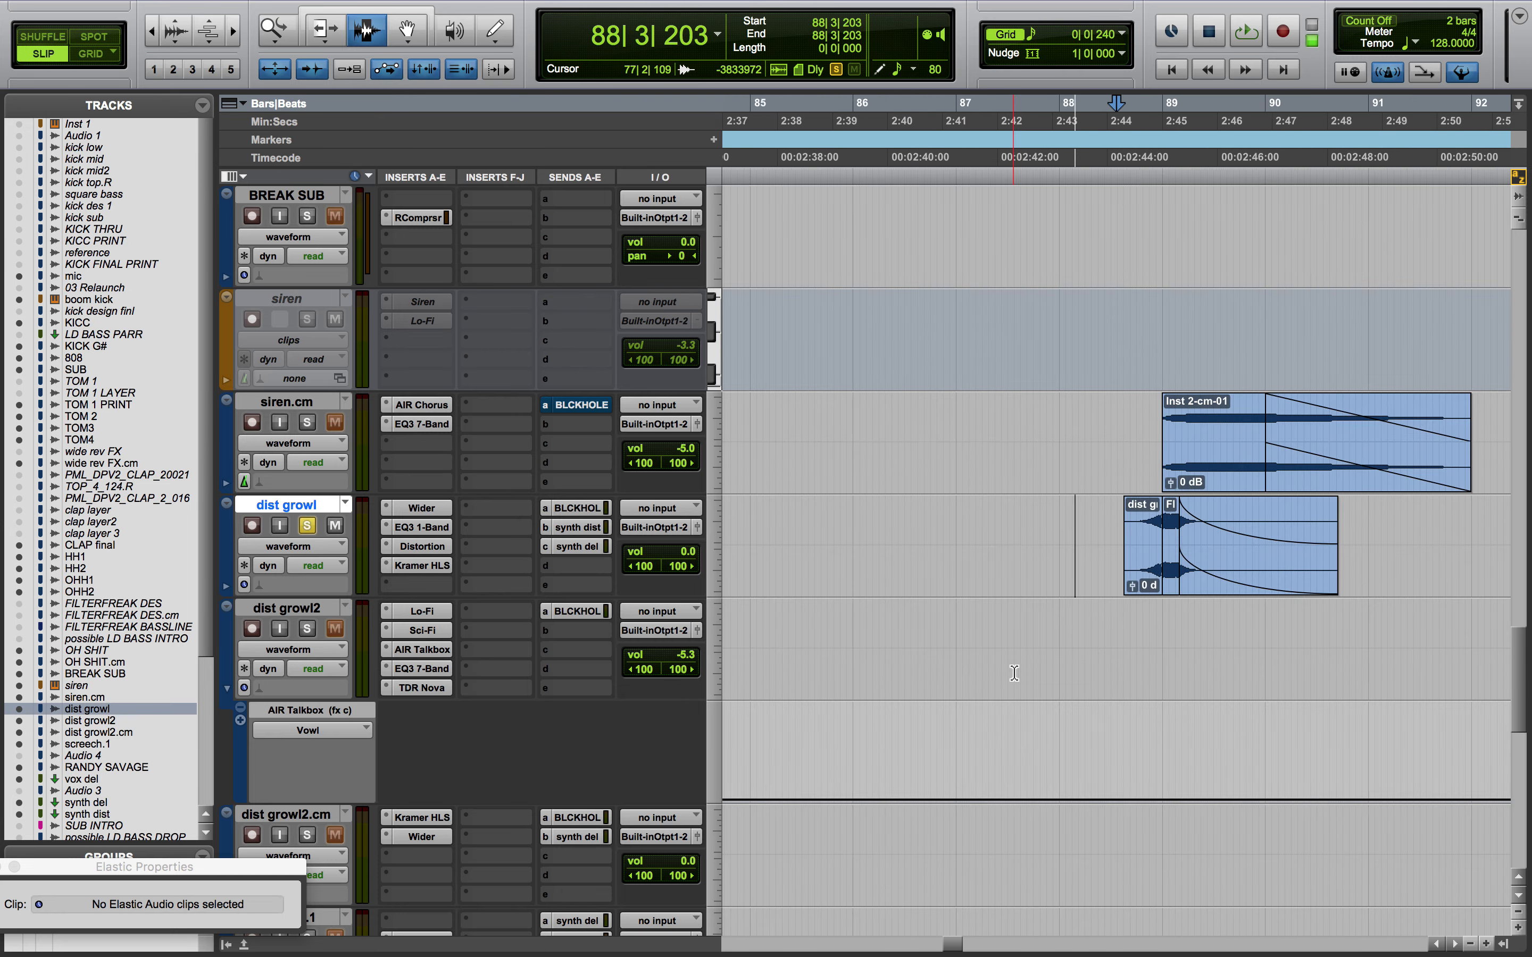
key(super+bracketright)
scroll(1171, 623, up, 3)
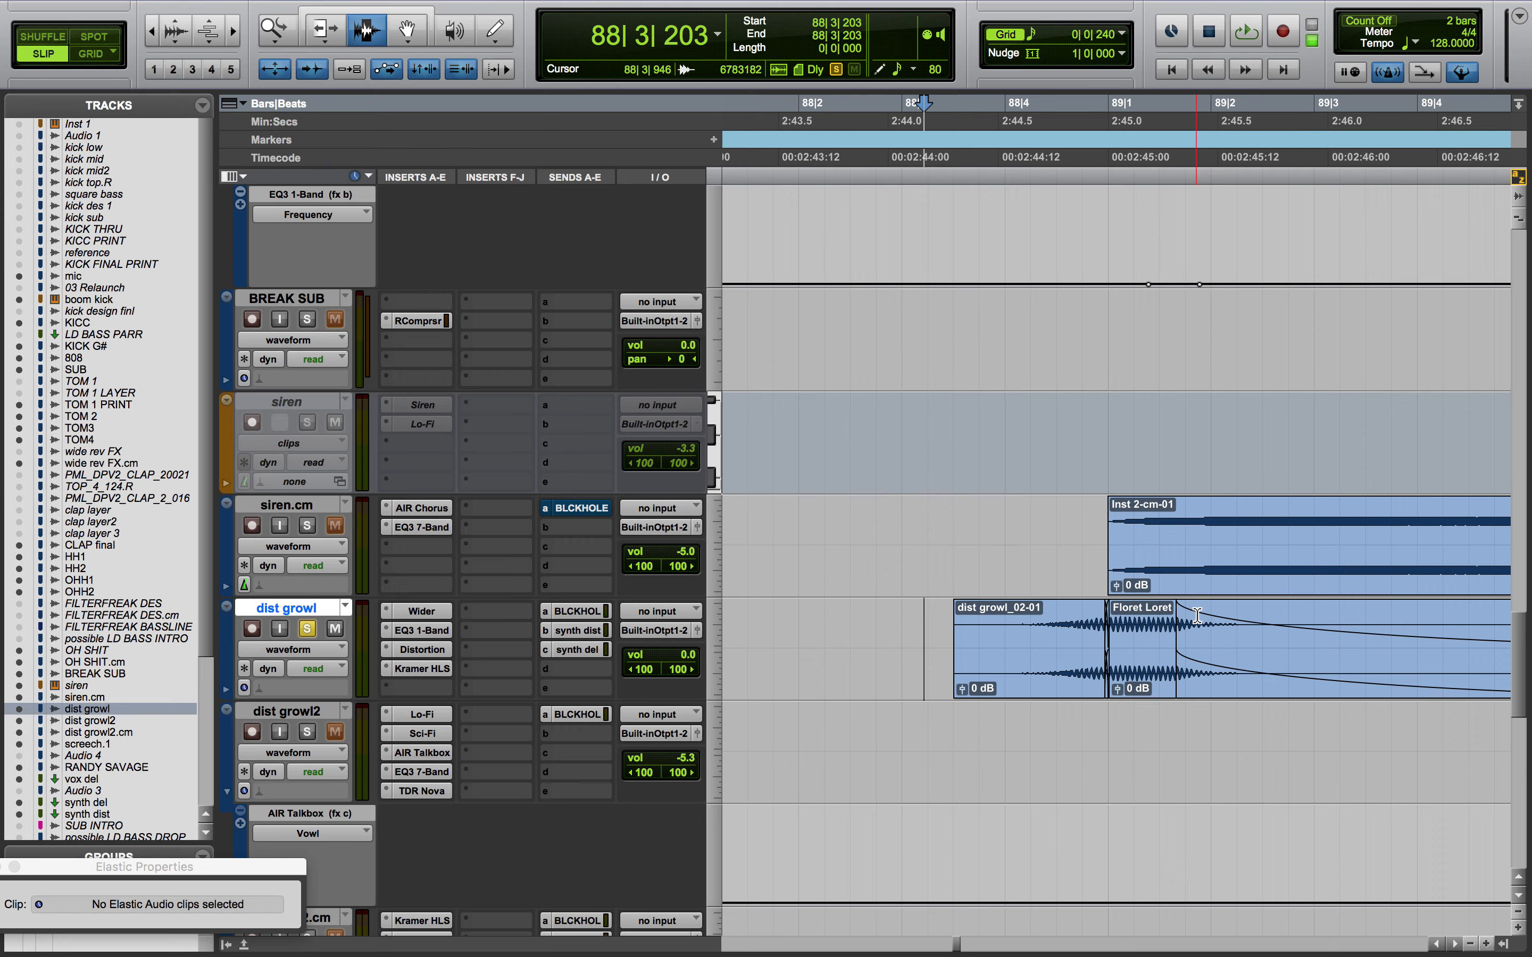
Select the Floret Loret clip on dist growl and examine its join with the preceding clip
double_click(1146, 672)
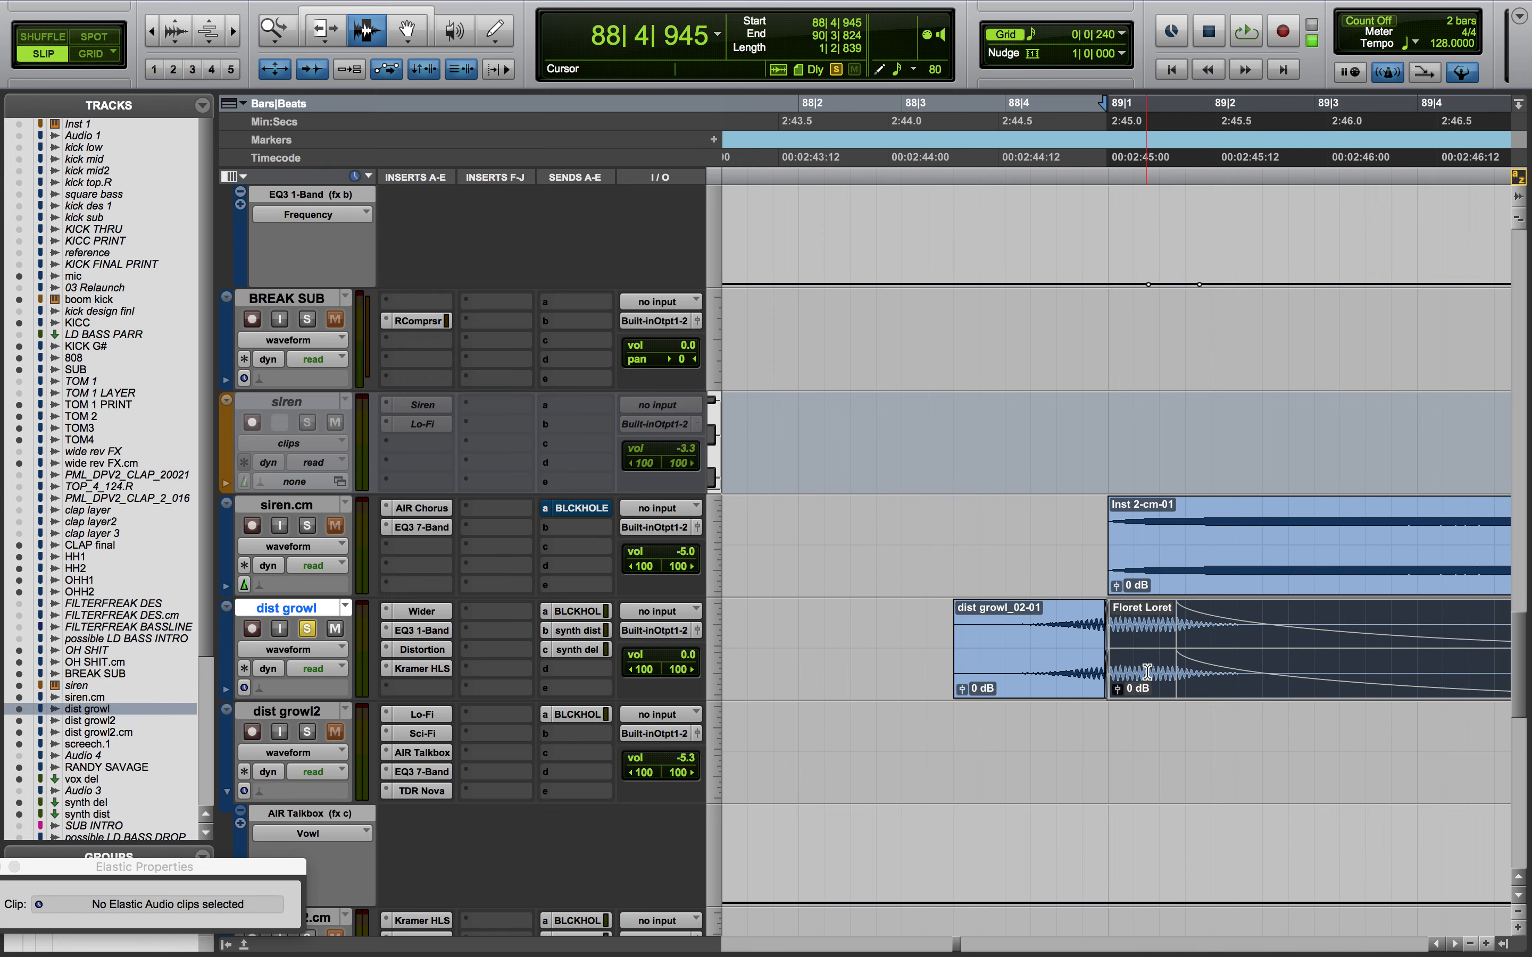
key(super+bracketright)
key(super+bracketright)
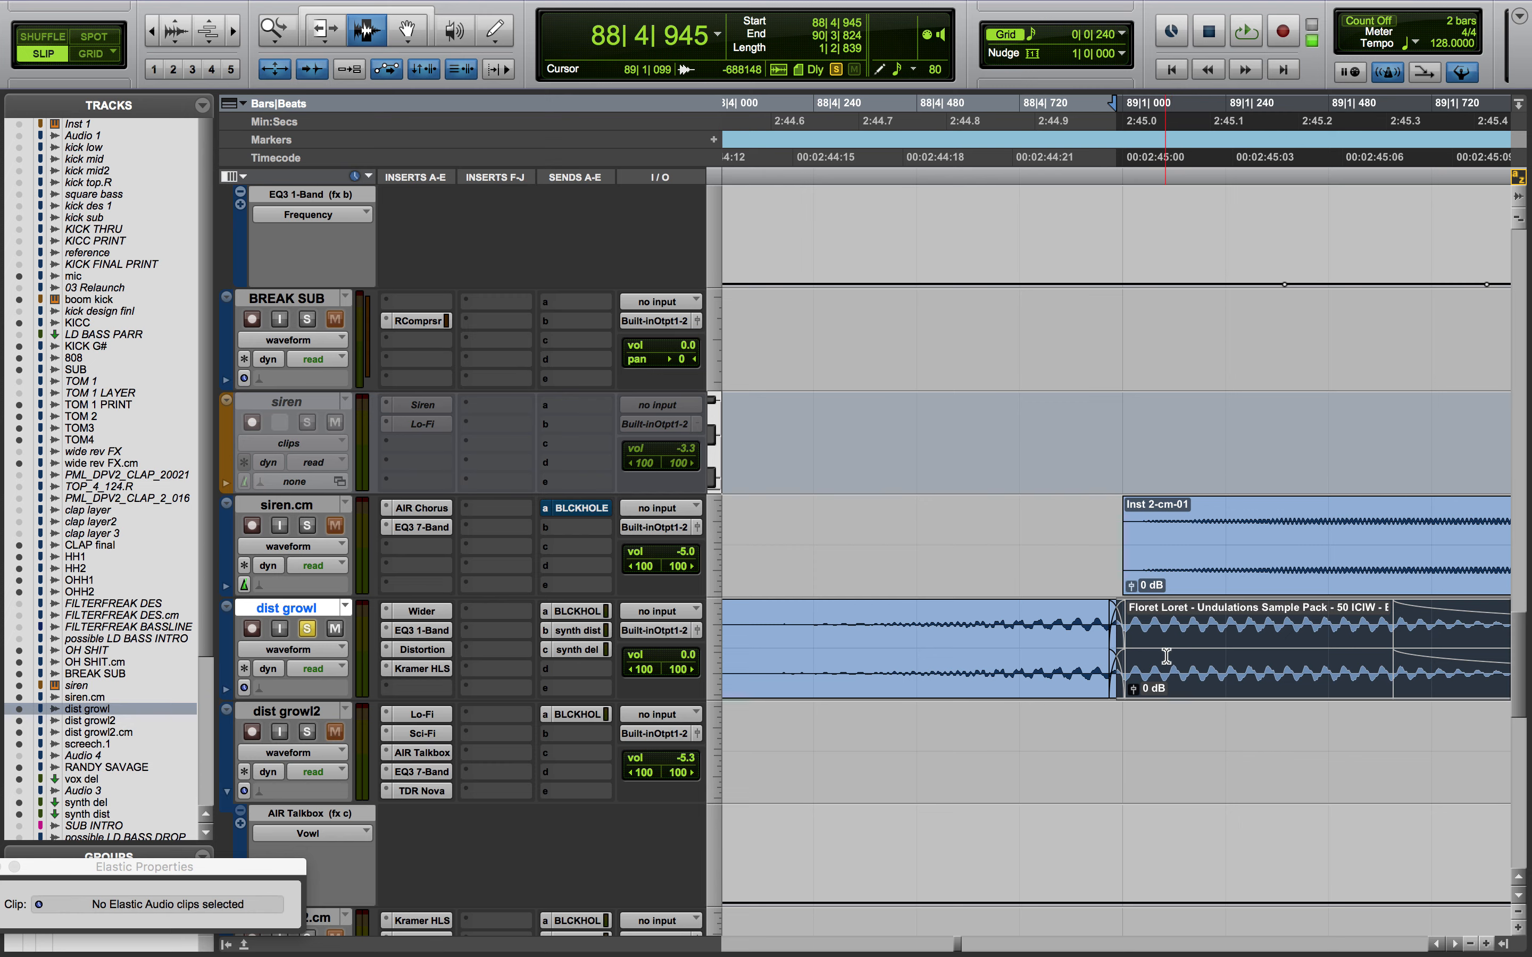
key(r)
key(r)
key(r)
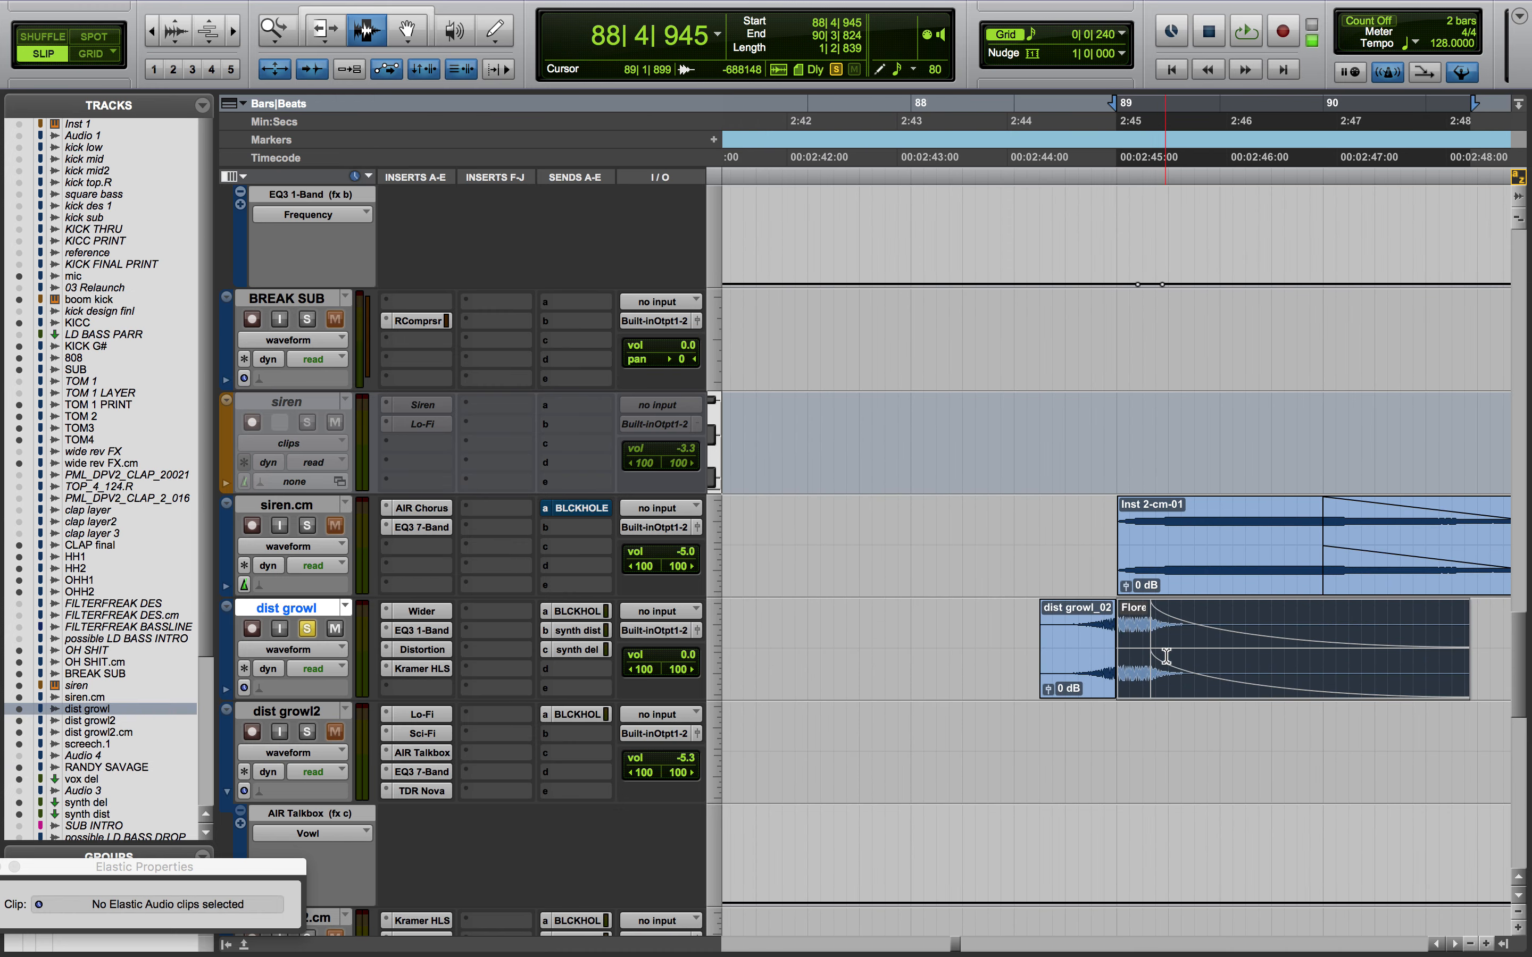
Bypass all inserts on dist growl and audition its two clips from 88|3|123
click(905, 665)
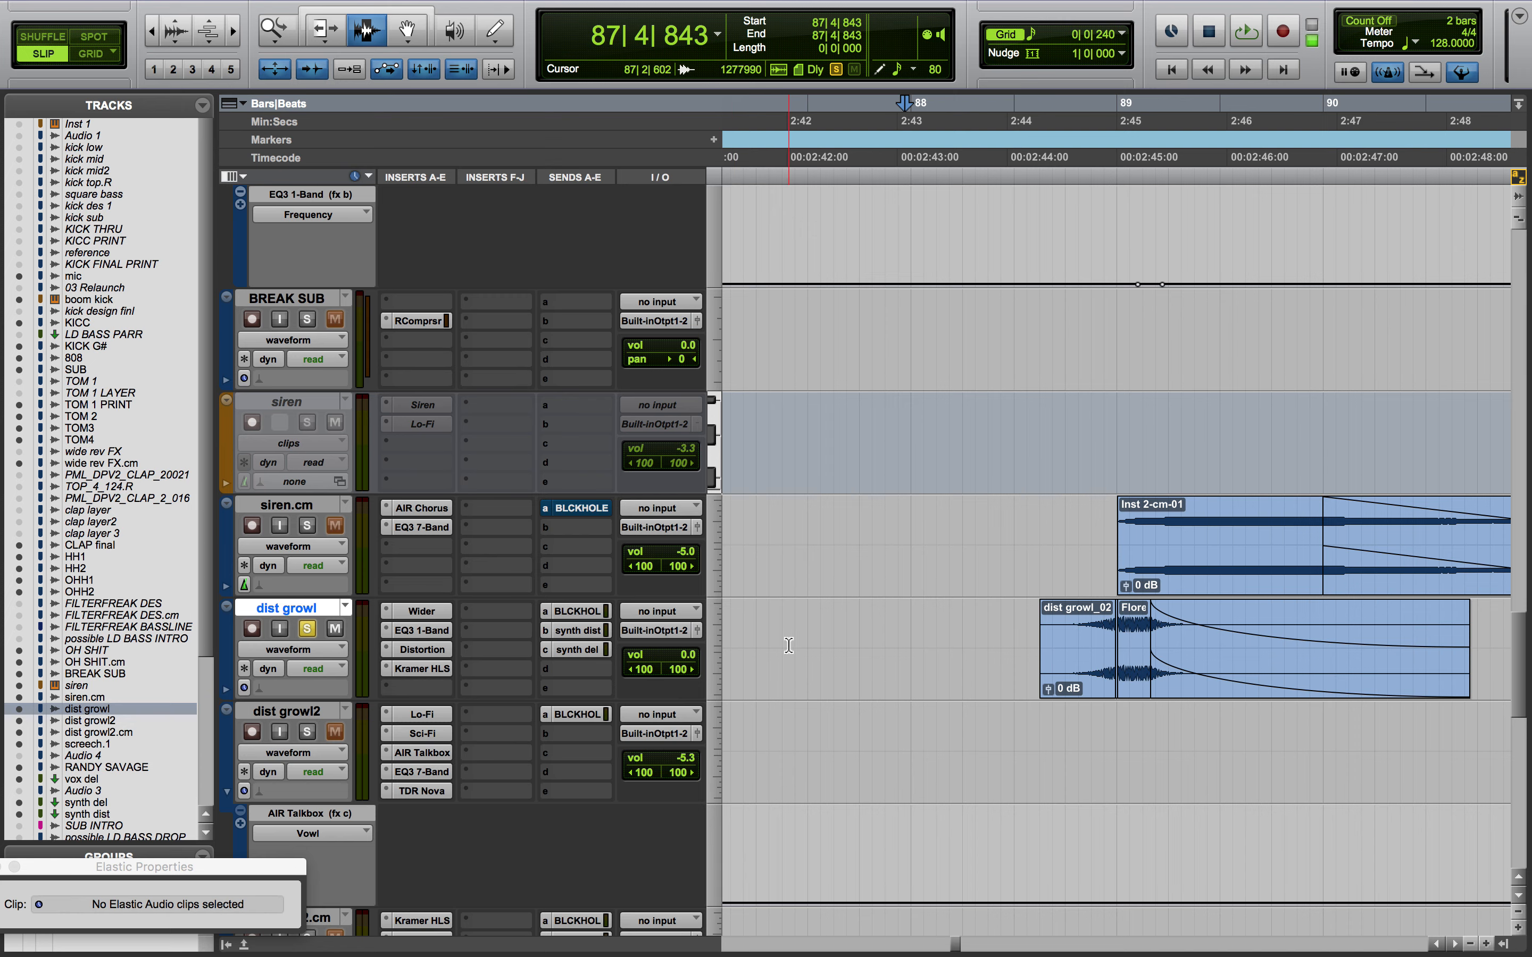
click(876, 674)
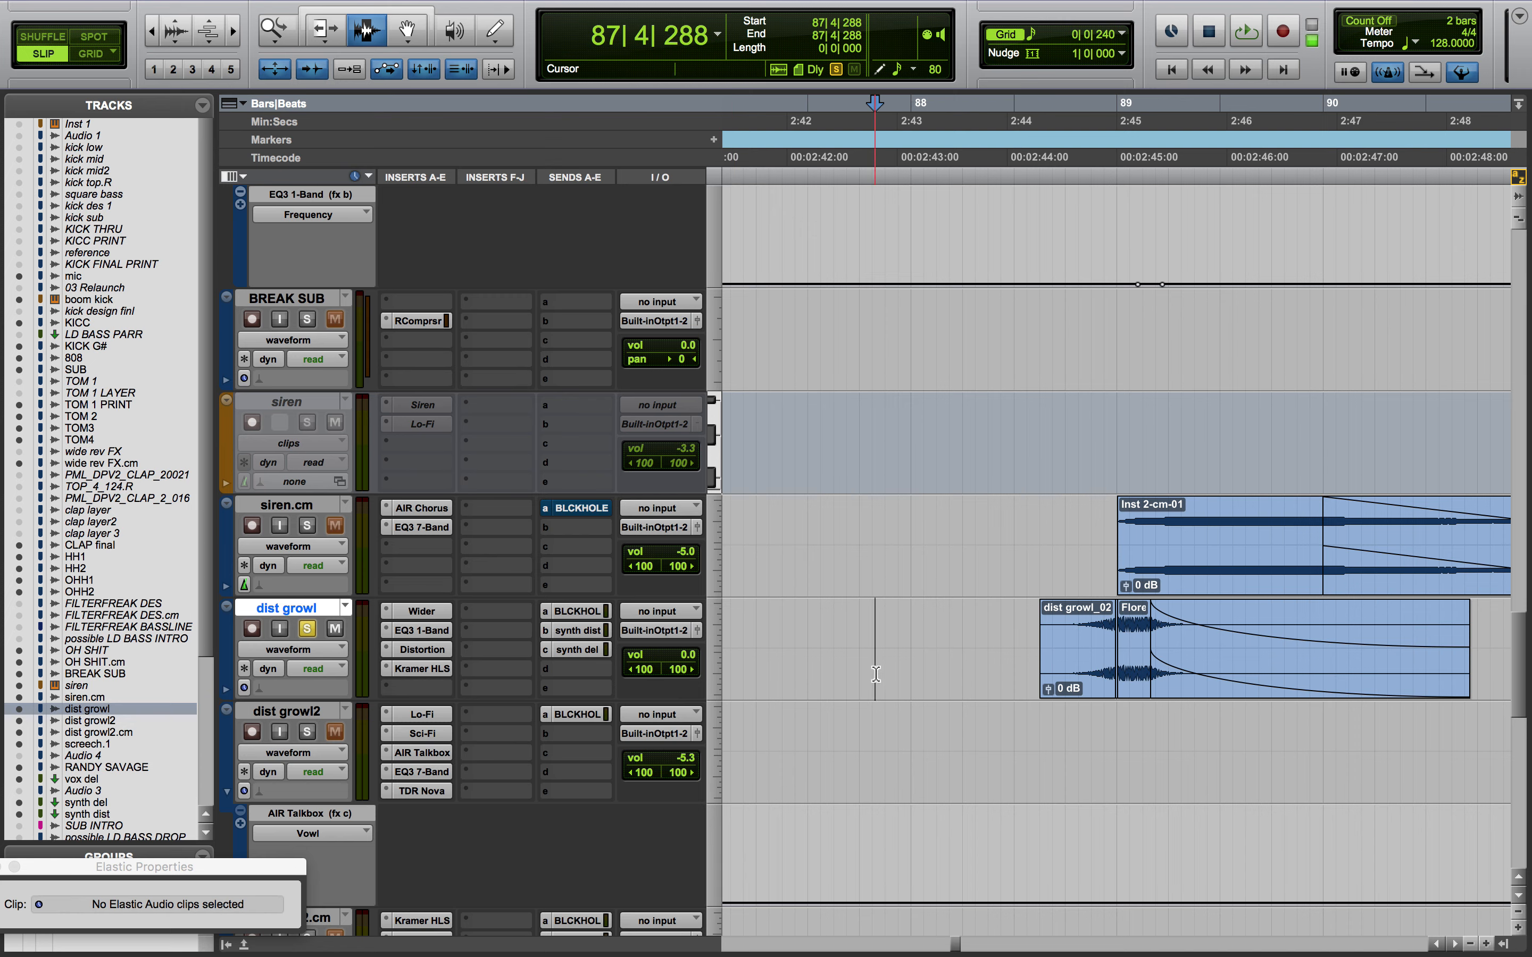
key(shift+a)
click(1022, 665)
key(space)
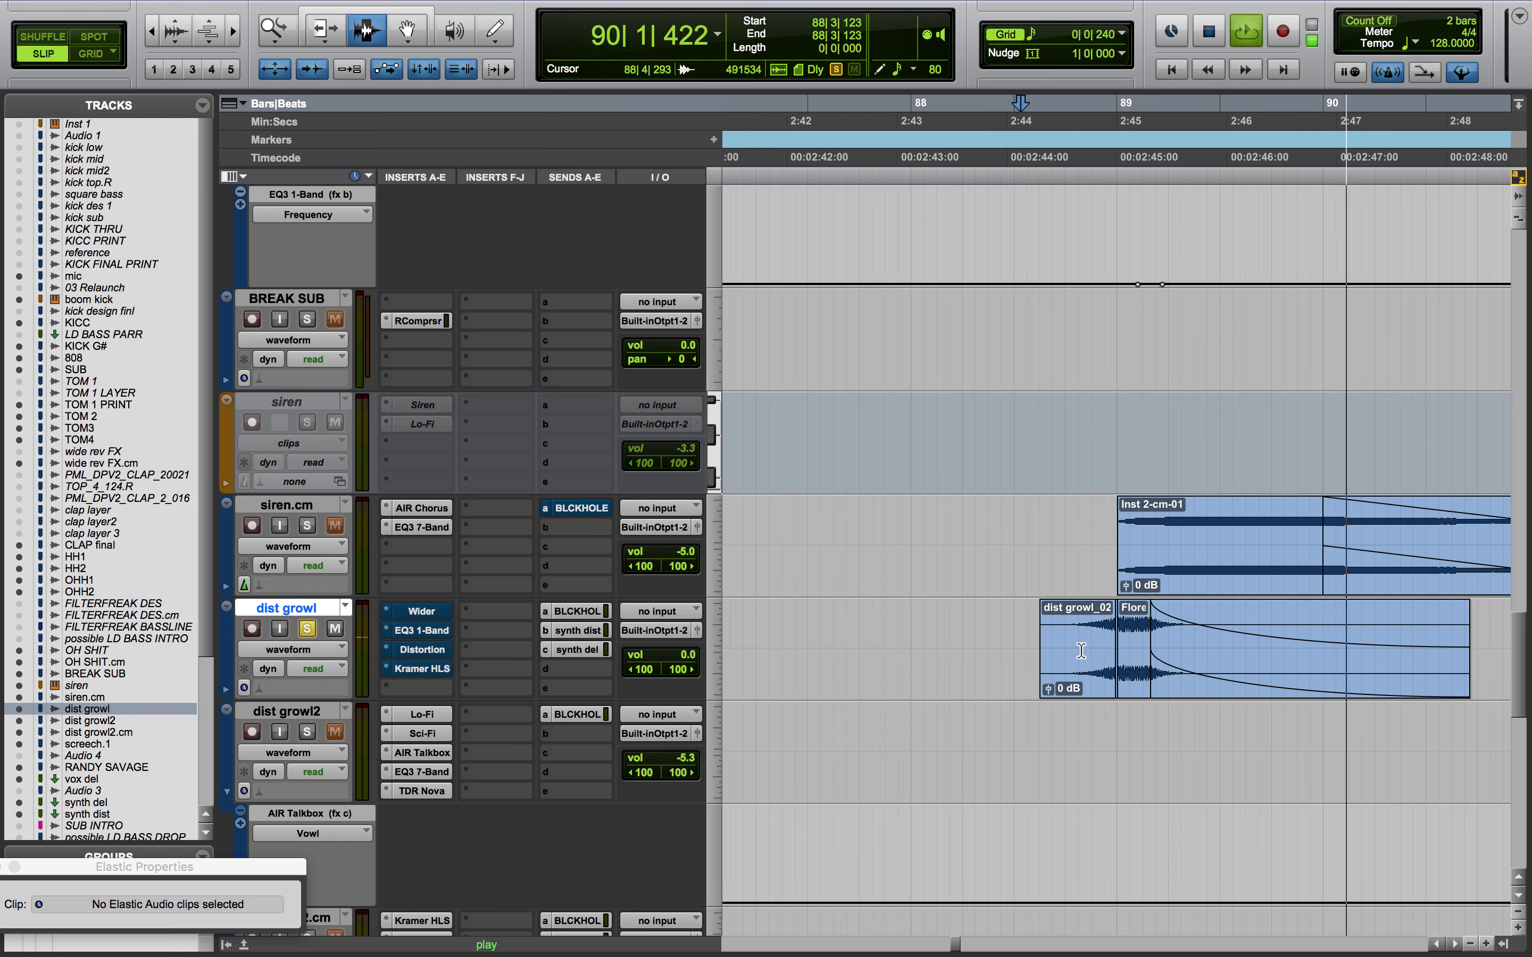
key(space)
key(space)
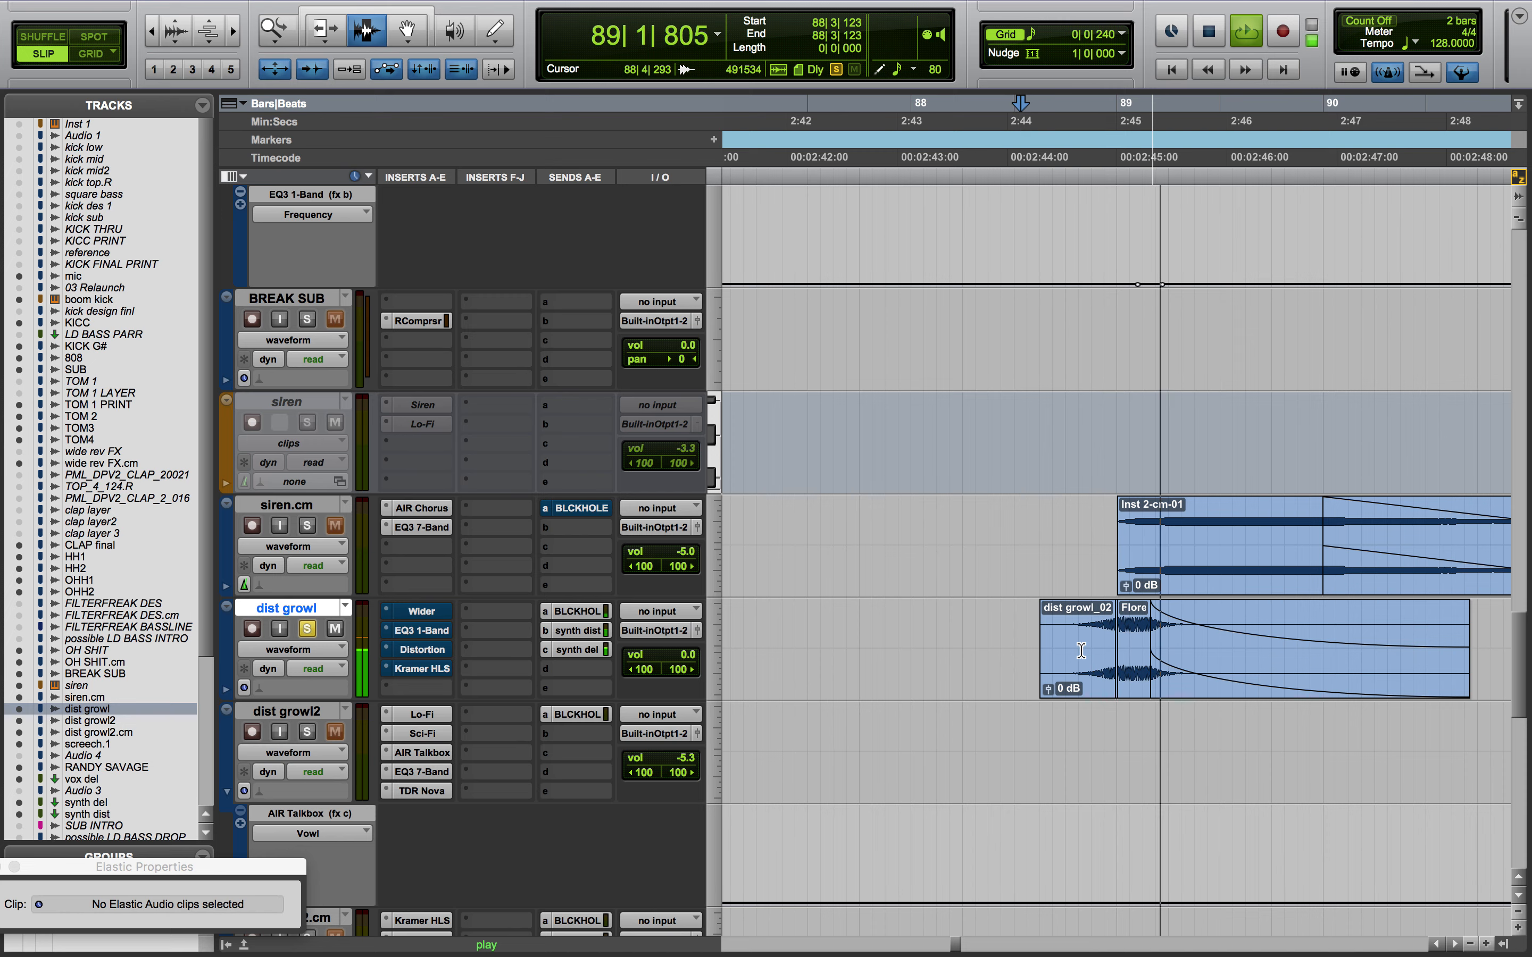
key(space)
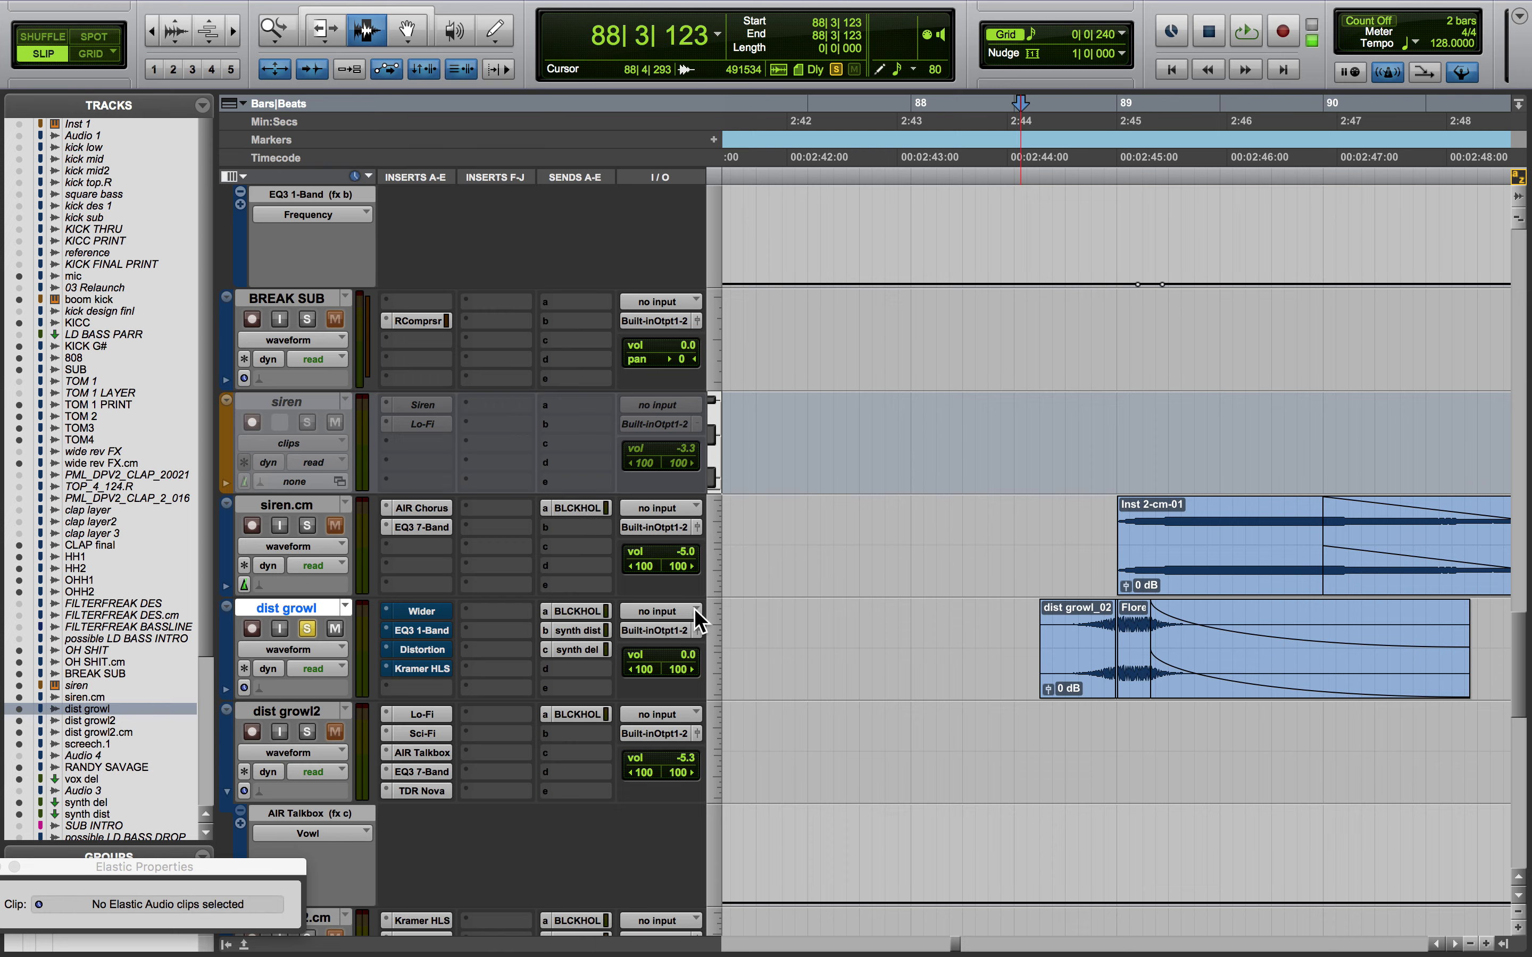
Place the edit cursor where the two dist growl clips meet, at 89|1|027, and examine their waveforms
click(1118, 659)
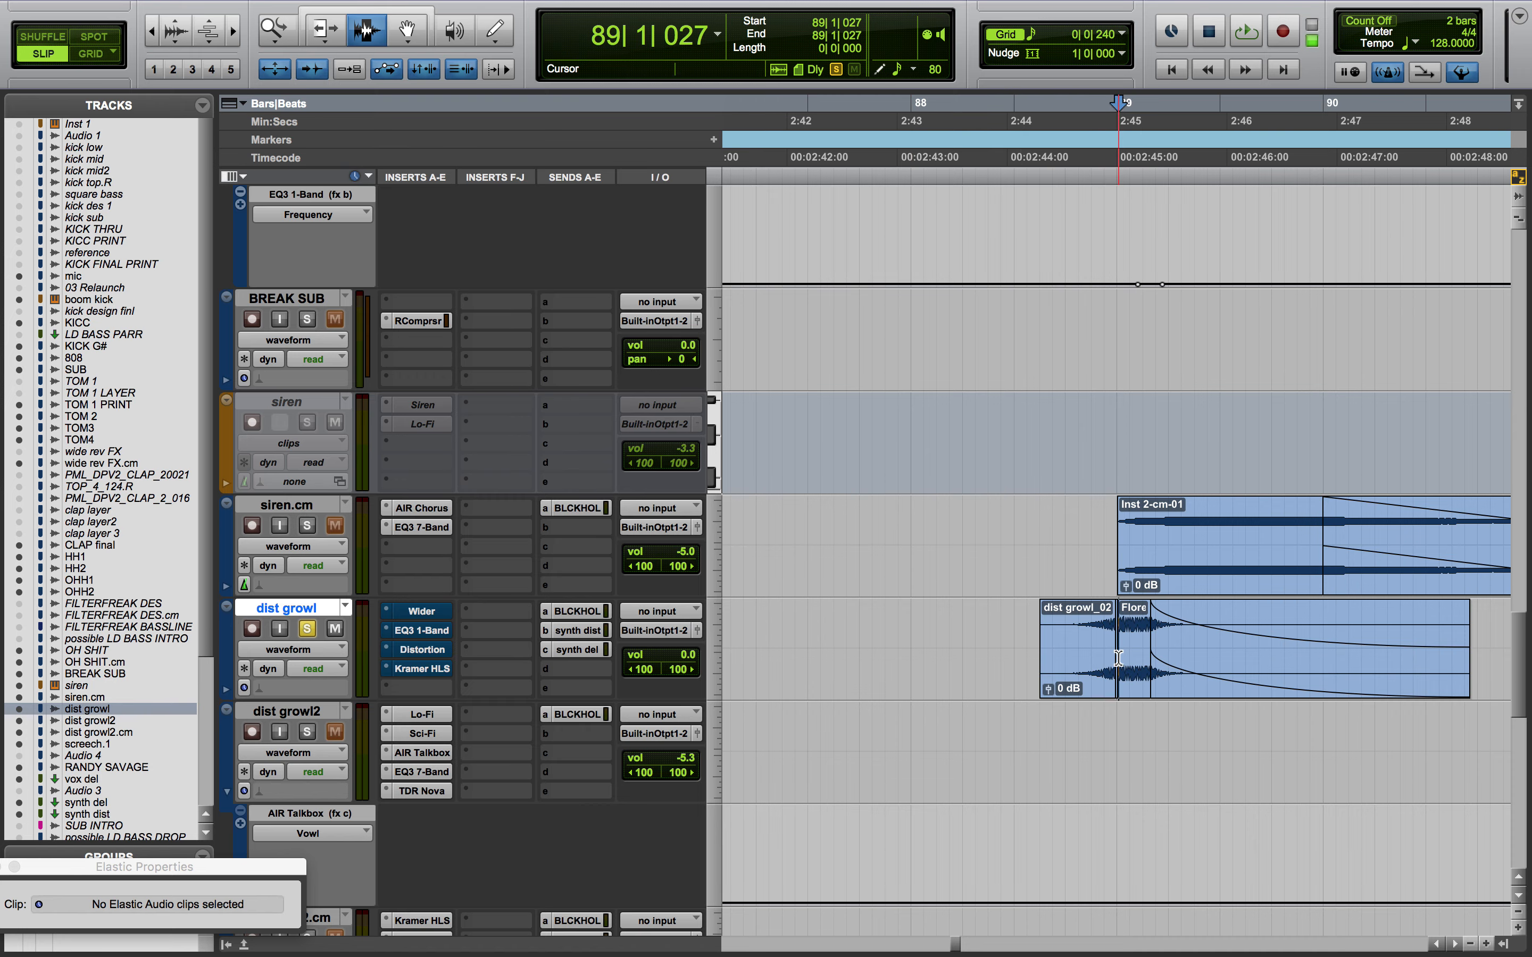
key(super+bracketright)
key(super+bracketright)
key(super+bracketright)
key(super+bracketright)
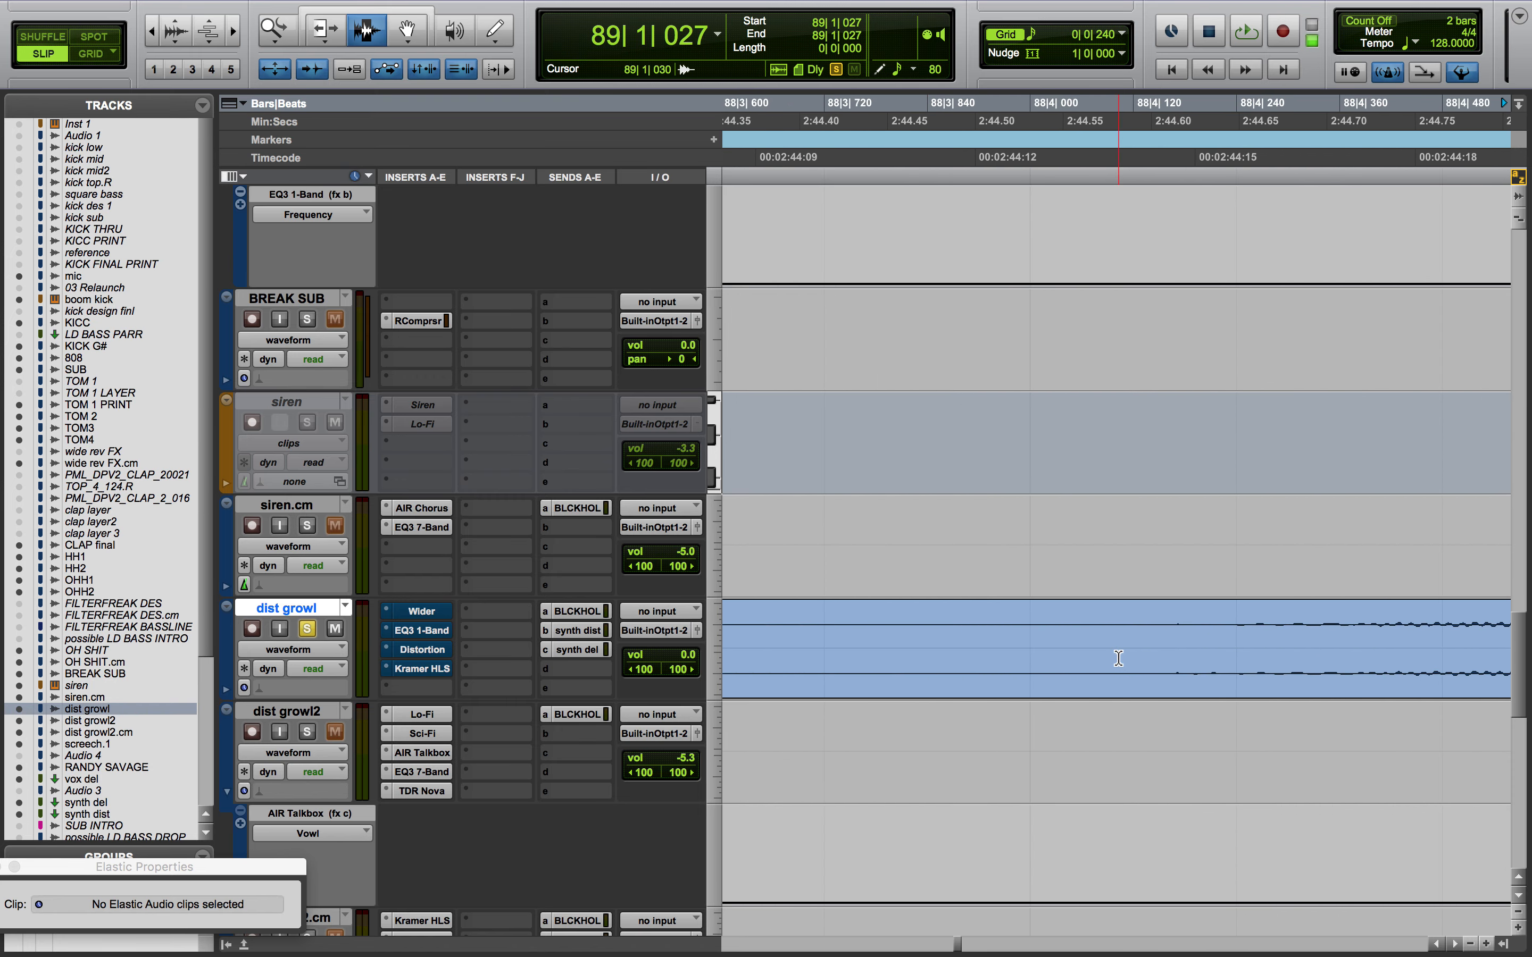
key(super+bracketleft)
key(super+bracketleft)
key(super+bracketleft)
scroll(1139, 697, up, 2)
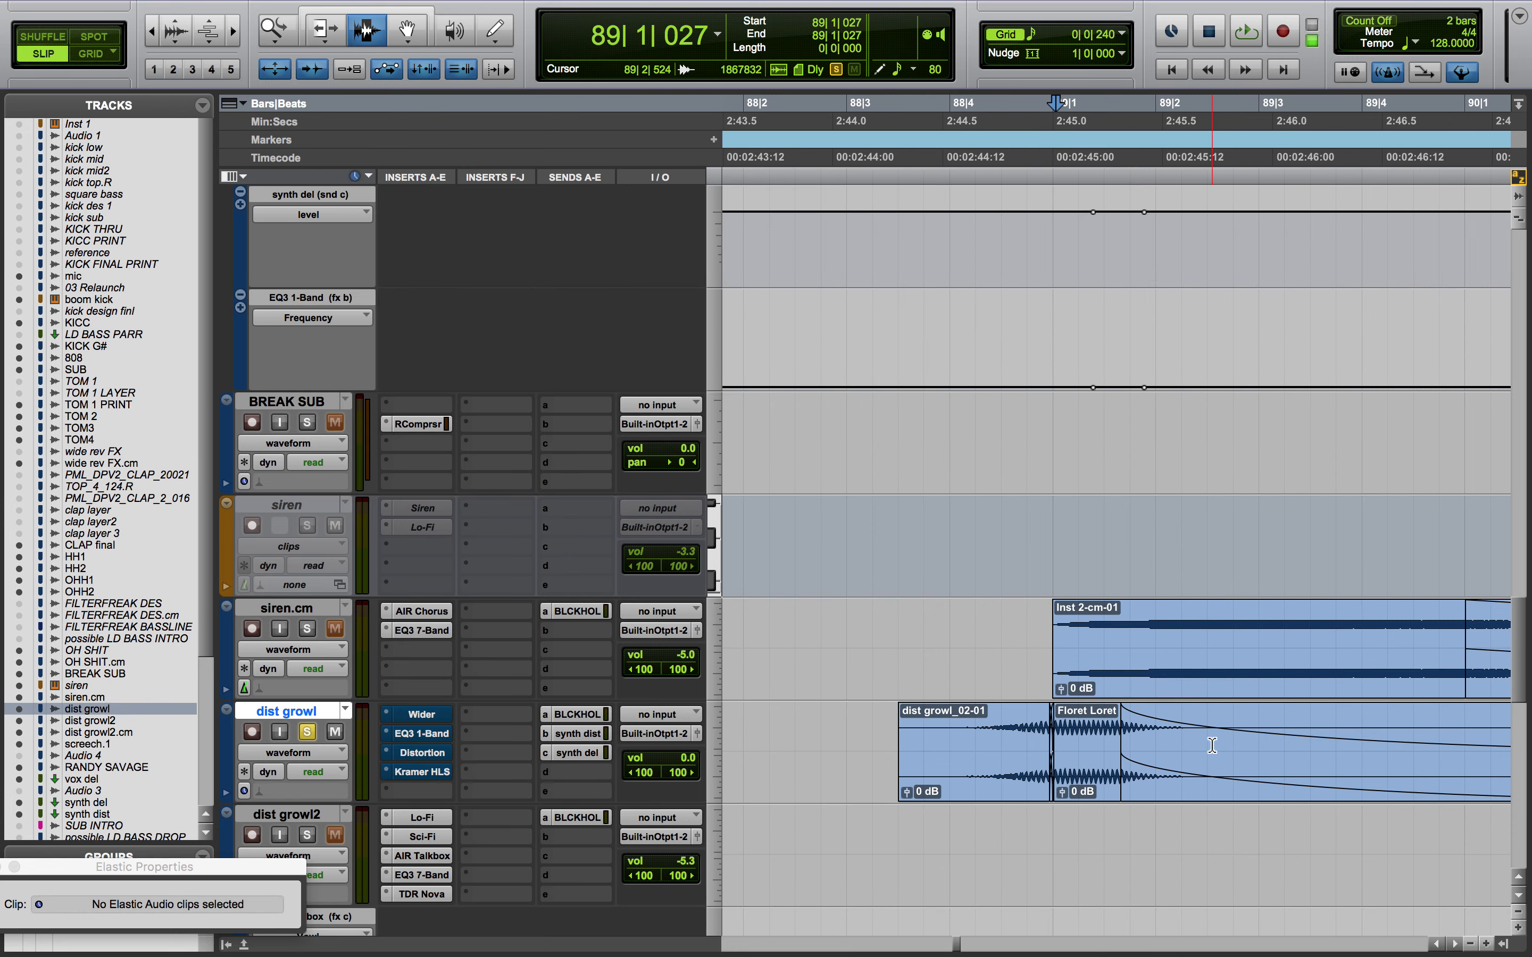
scroll(1212, 745, down, 2)
Try deleting the fade-out of the Floret Loret clip on dist growl, and undo the deletion
double_click(1200, 665)
key(Delete)
key(super+z)
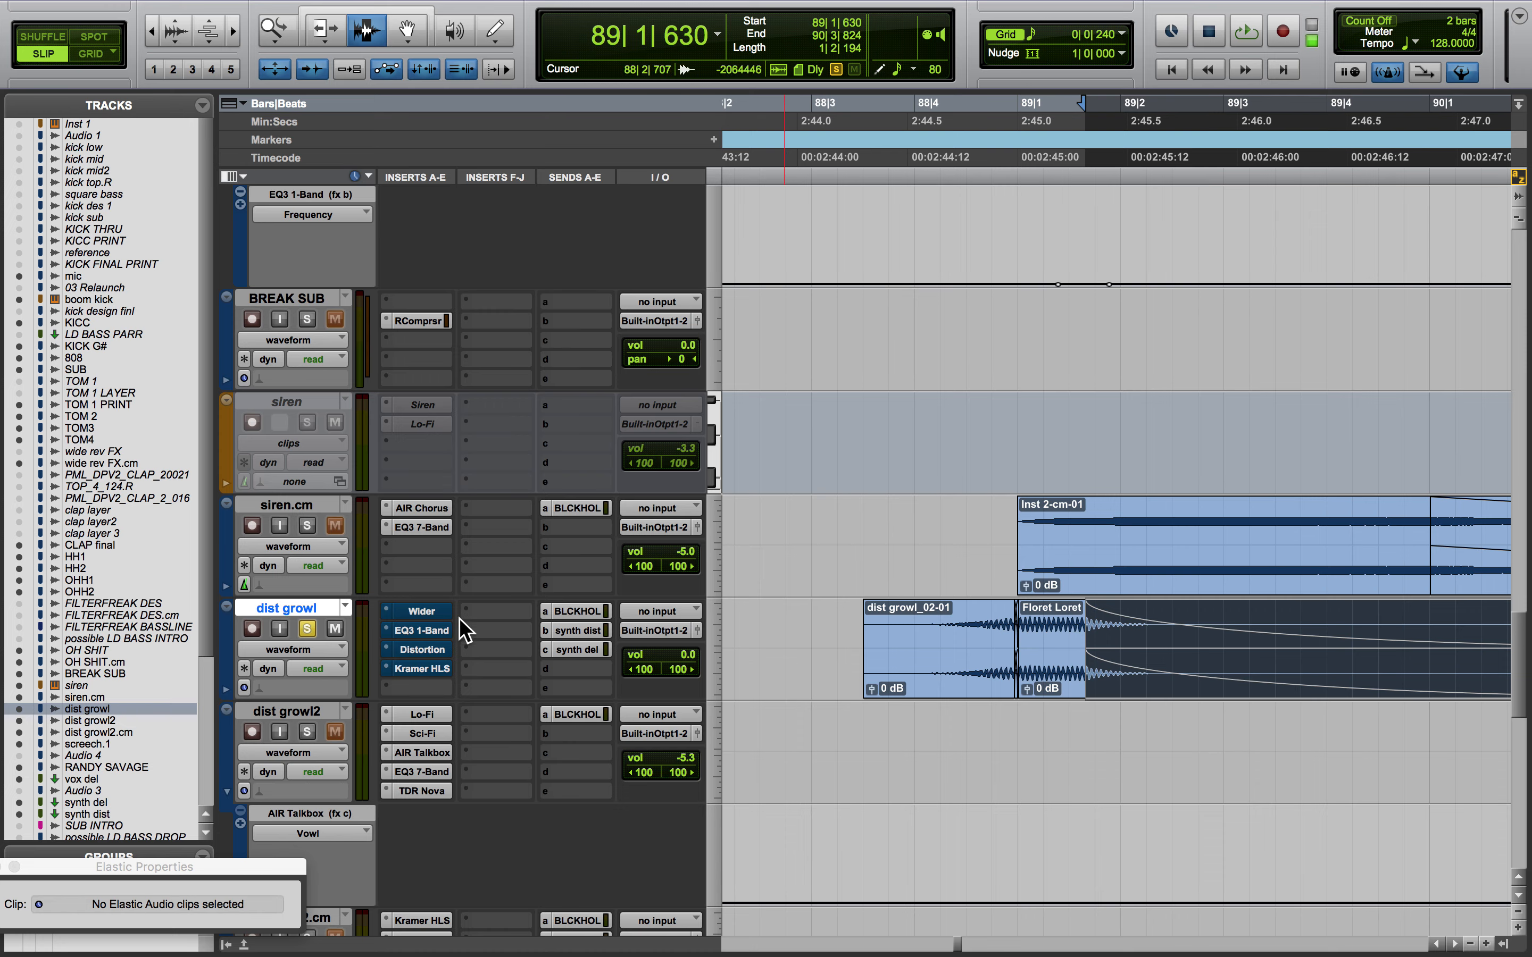
Place the edit cursor at 88|3|649 on dist growl and re-enable the track's bypassed Wider insert
click(882, 662)
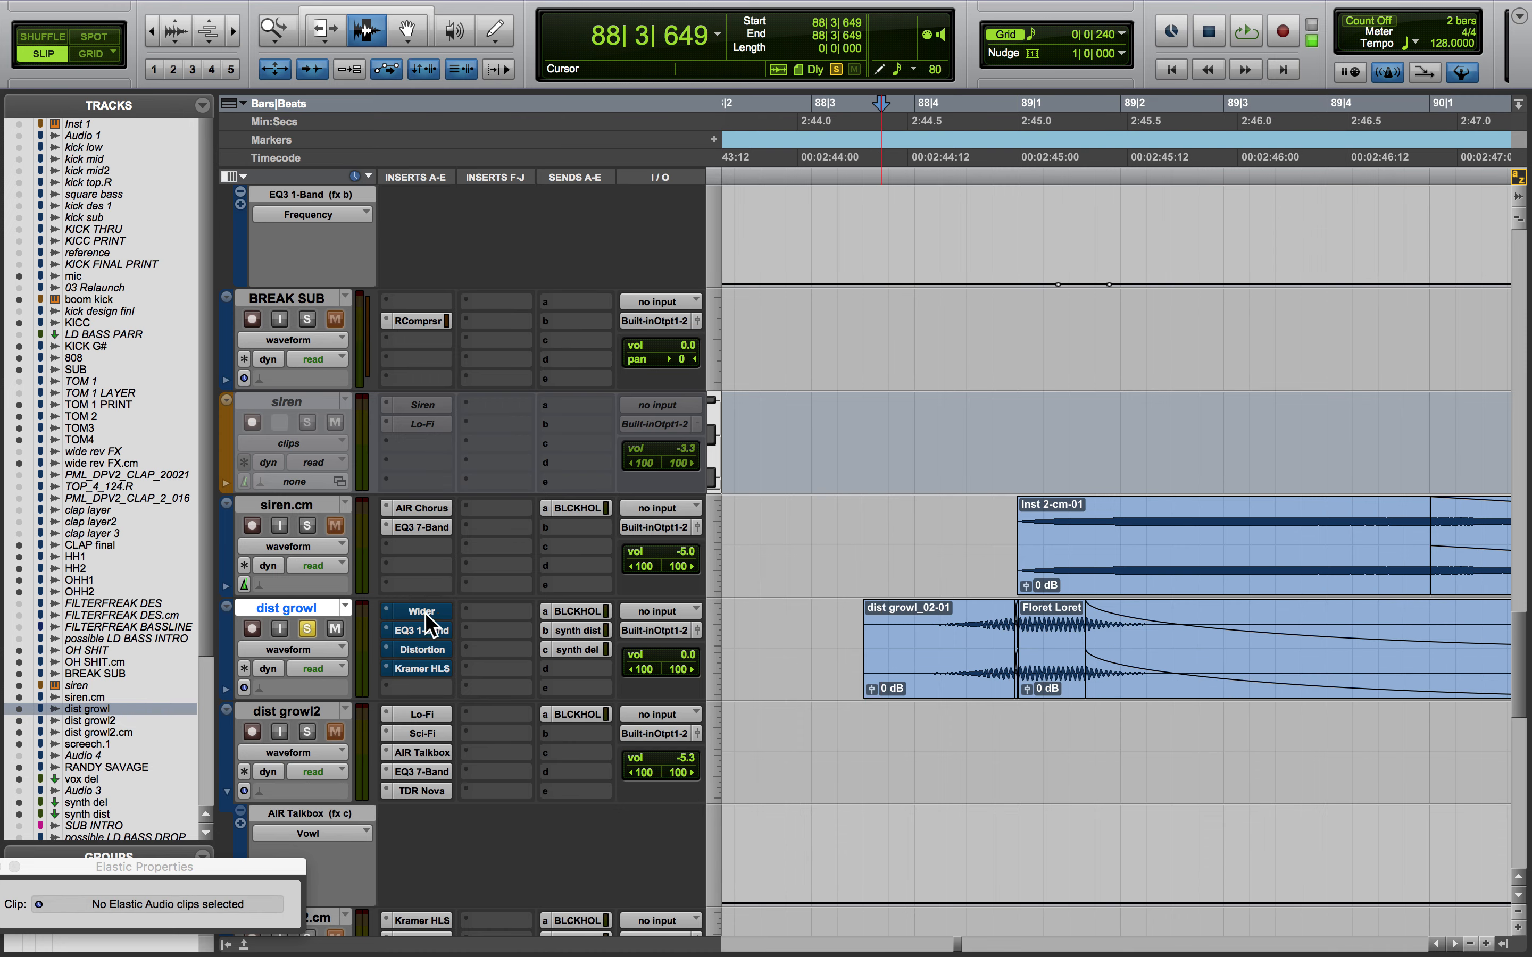
click(423, 612)
click(690, 213)
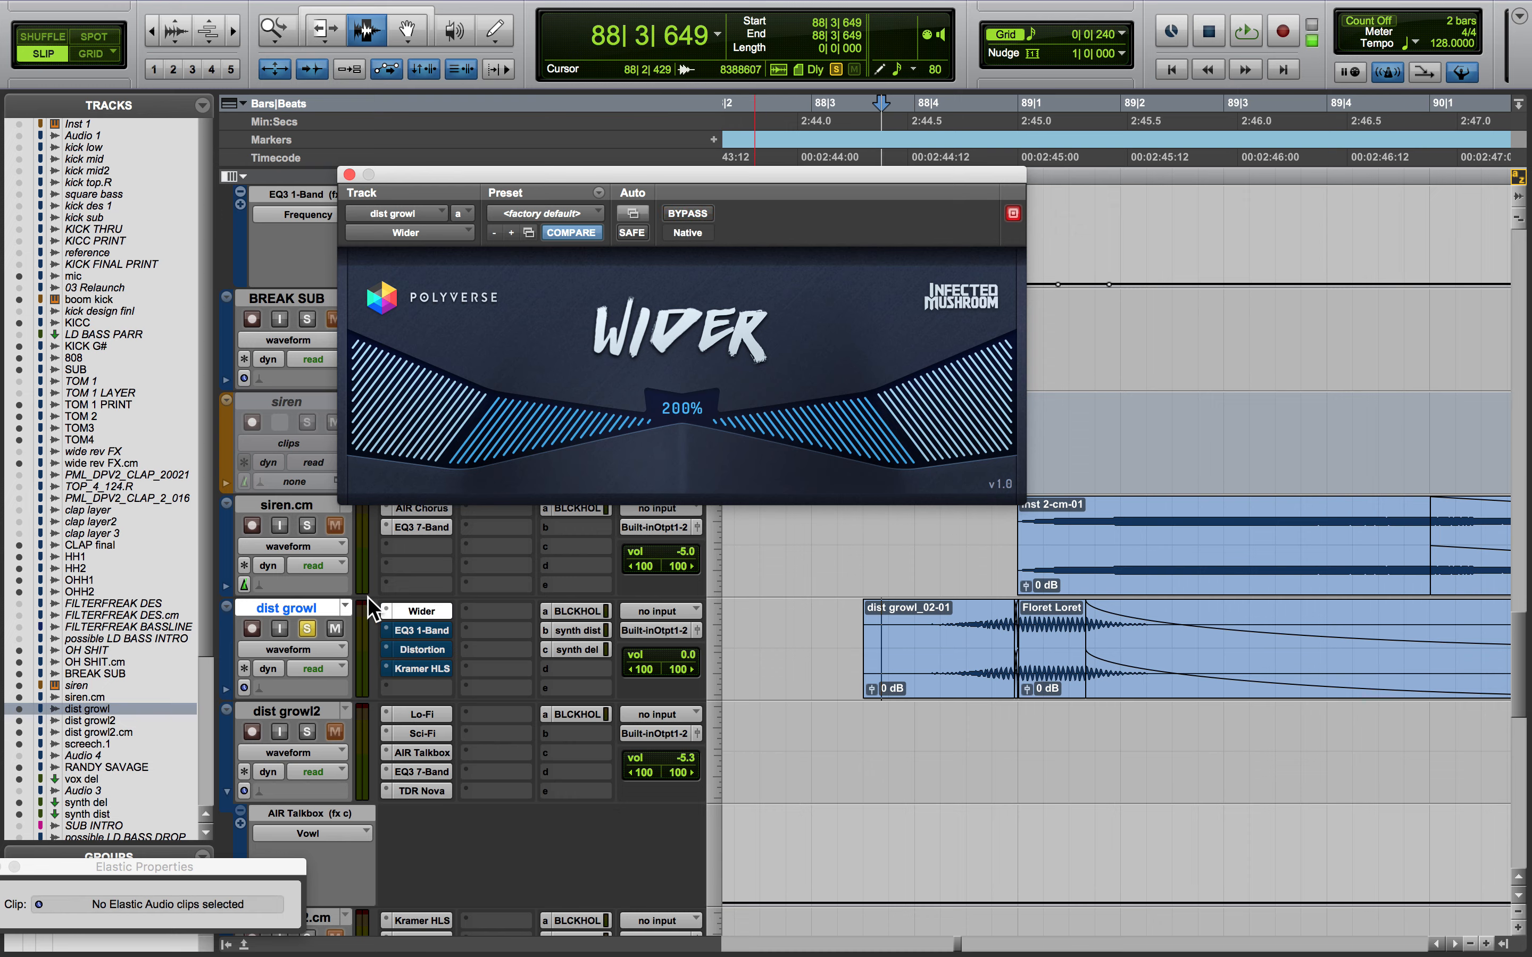
Audition the soloed dist growl clips from 88|3|649 through the Wider insert at 200%, and close the plug-in
key(space)
key(space)
key(space)
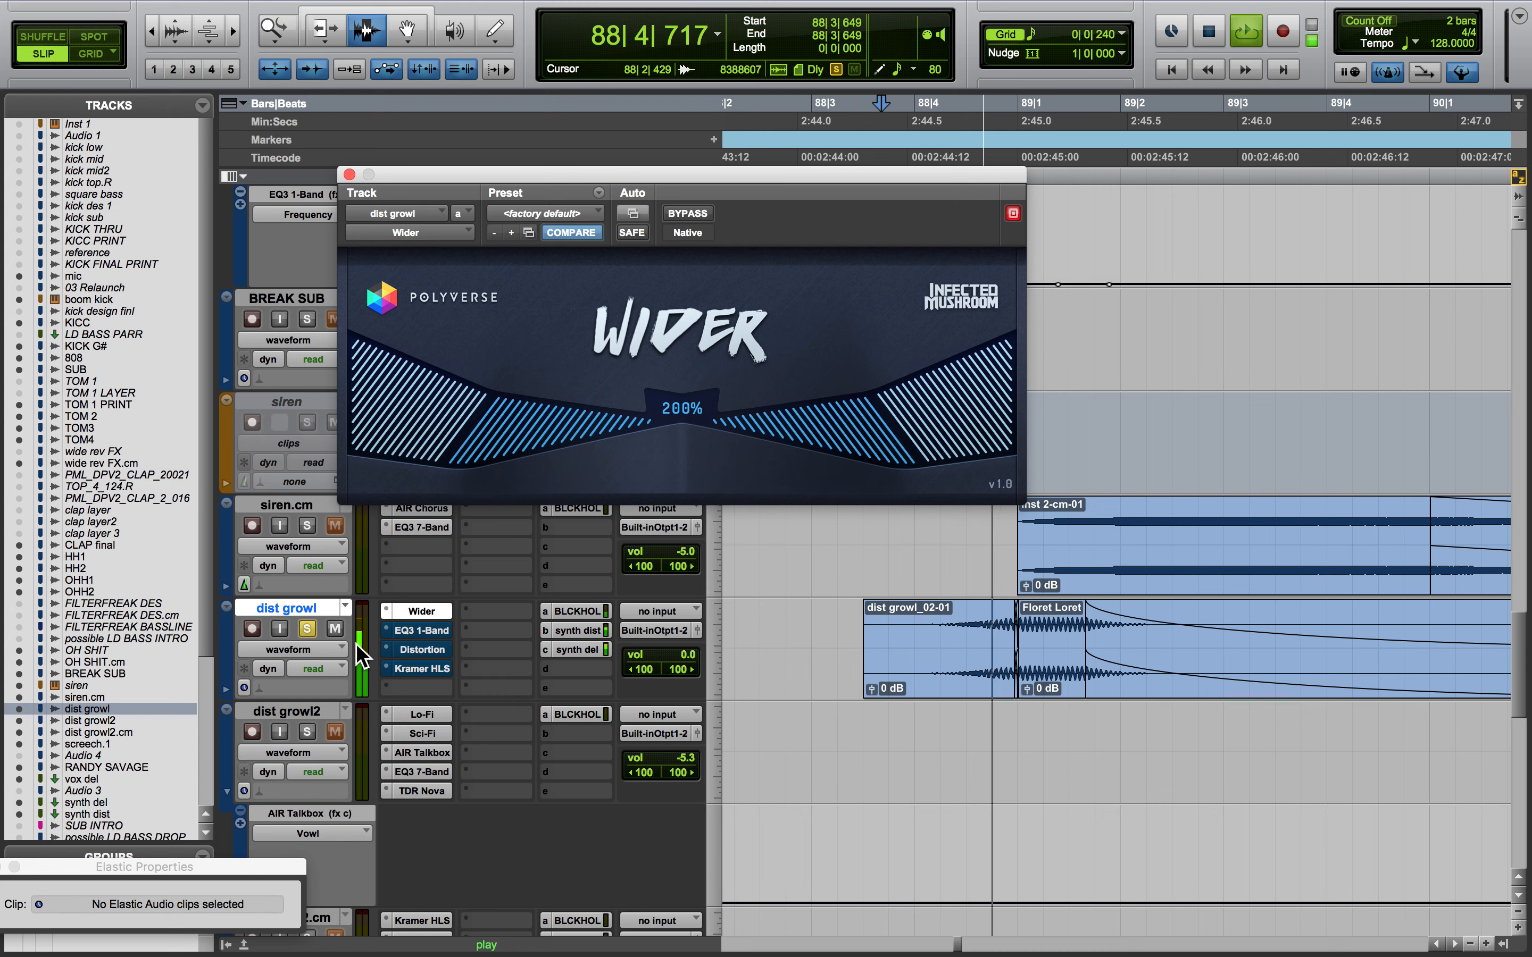
key(space)
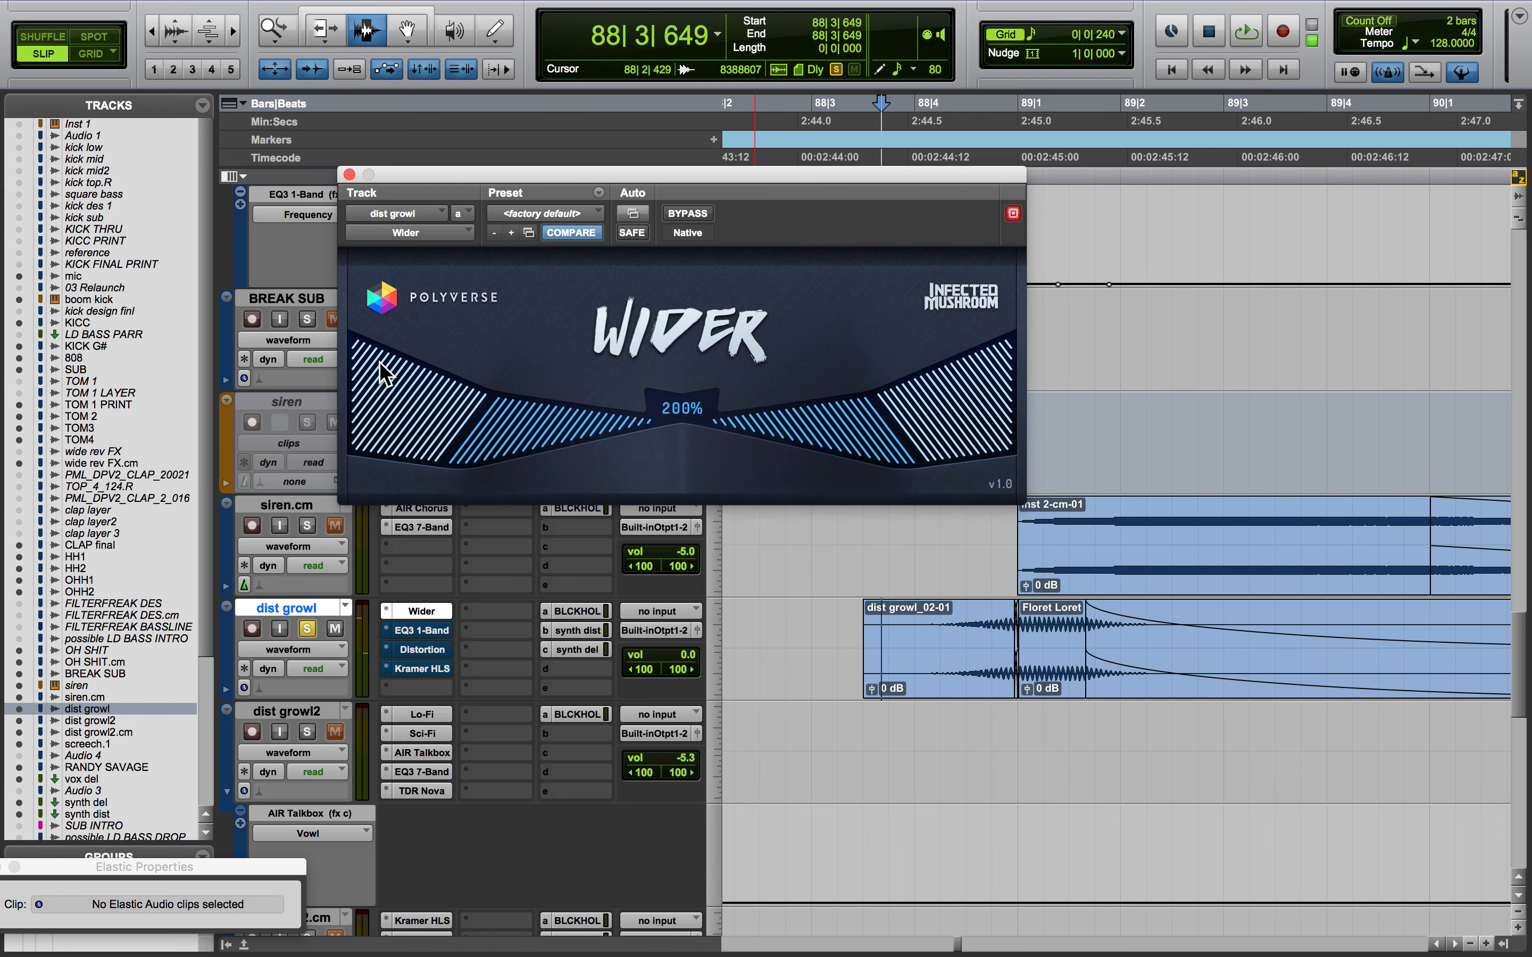
click(349, 175)
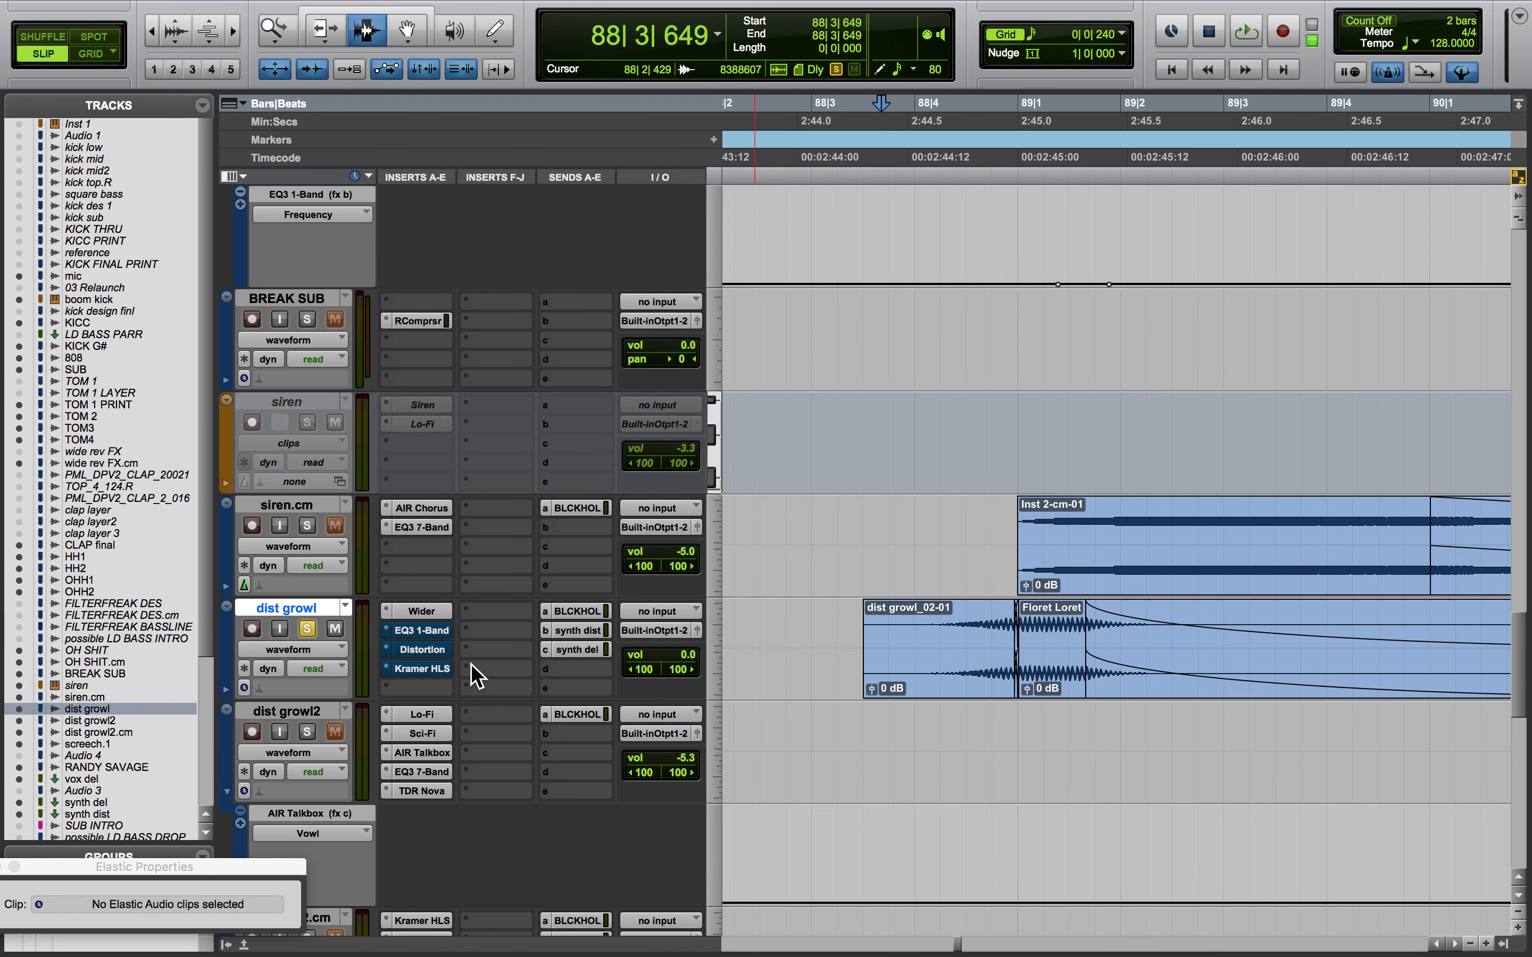
Re-enable the bypassed EQ3 1-Band high-pass insert on dist growl and audition the clips through it
click(432, 629)
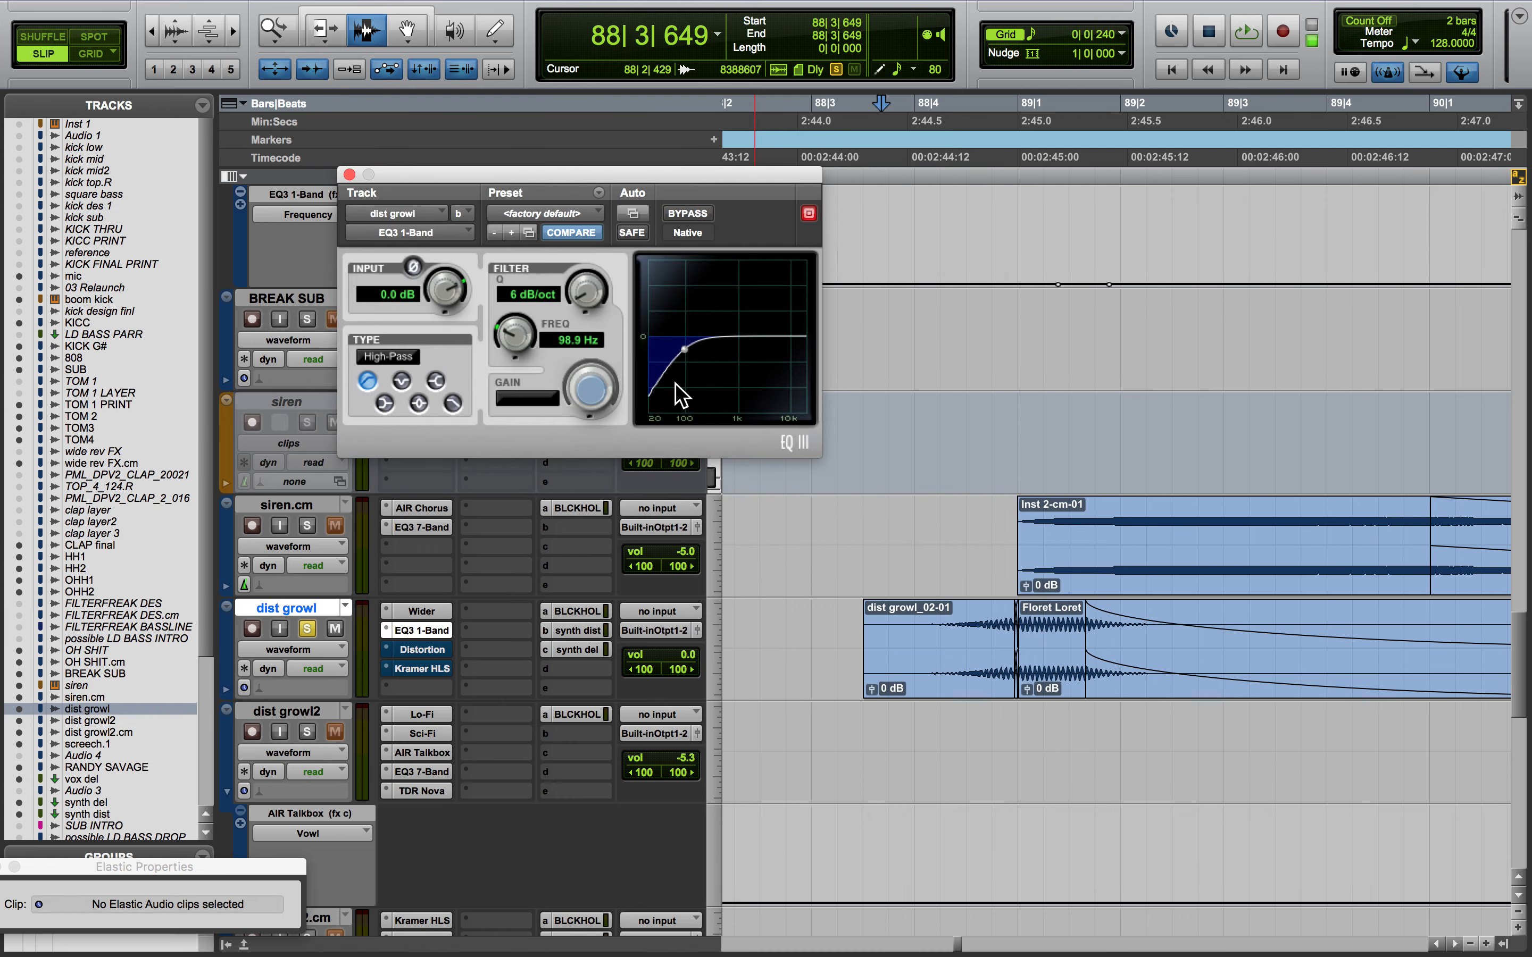
key(space)
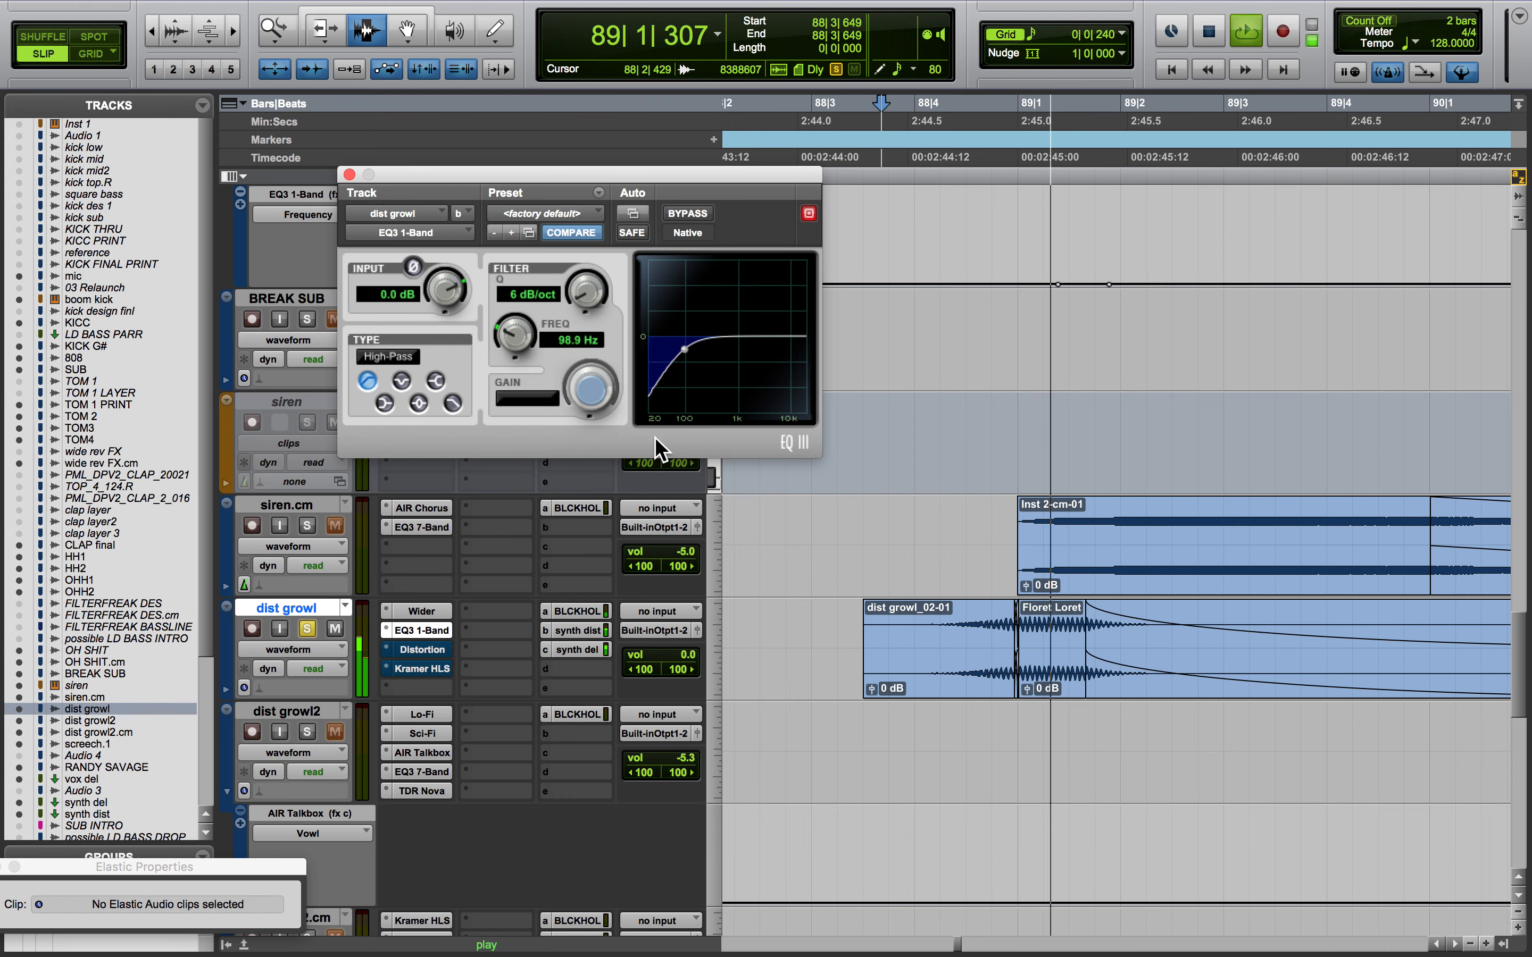
key(space)
Re-enable the bypassed AIR Distortion insert on dist growl and audition the clips through it
click(412, 652)
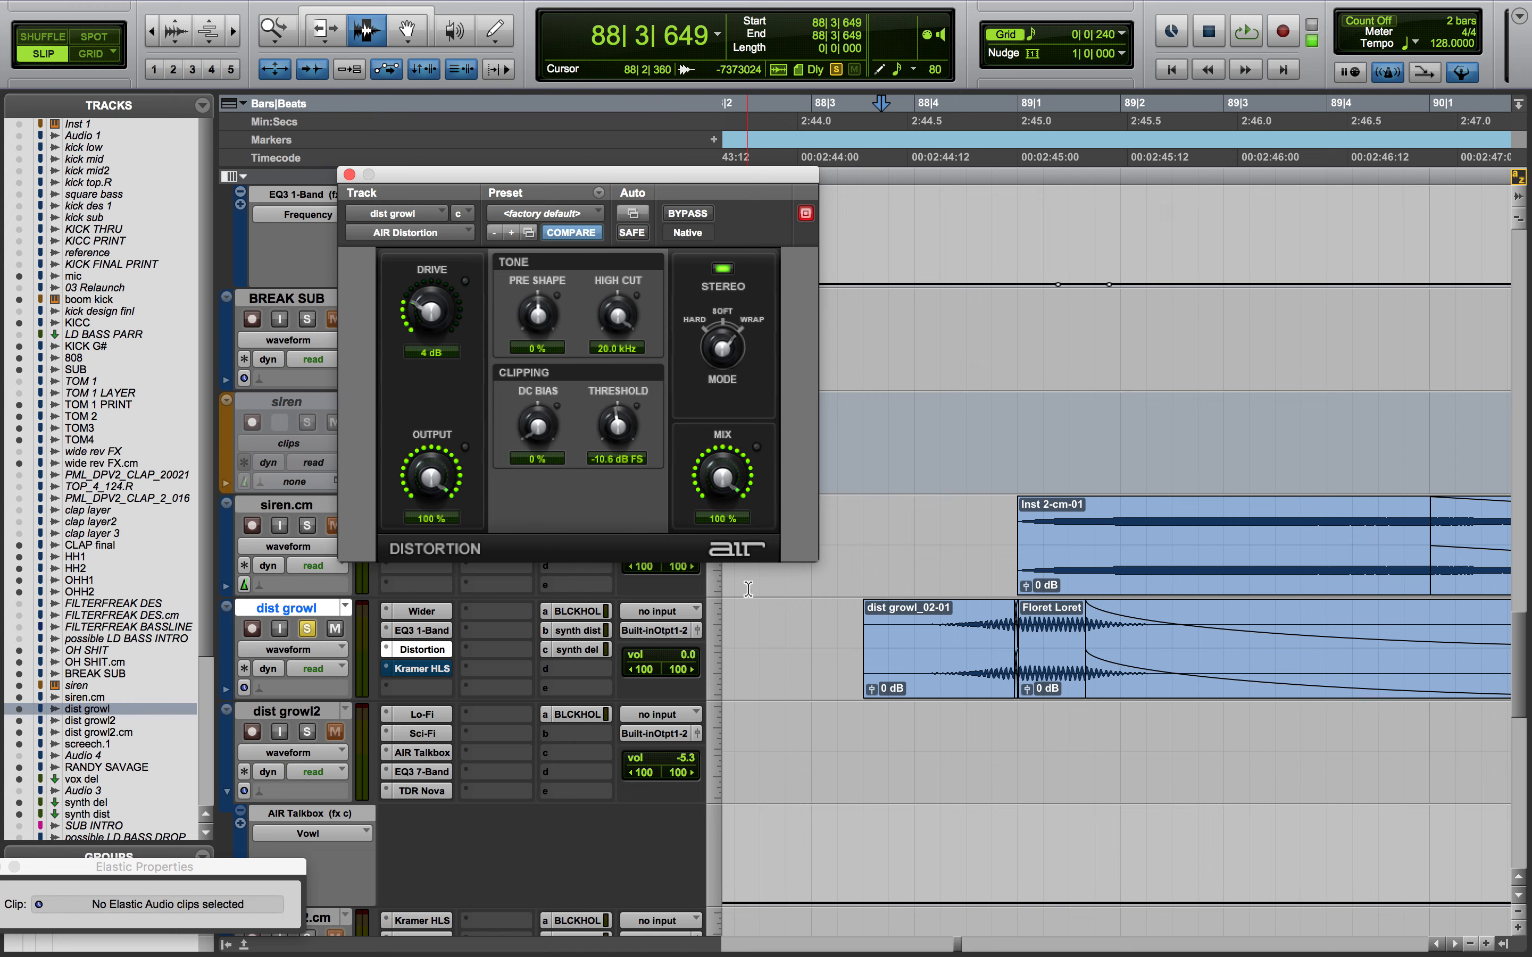
key(space)
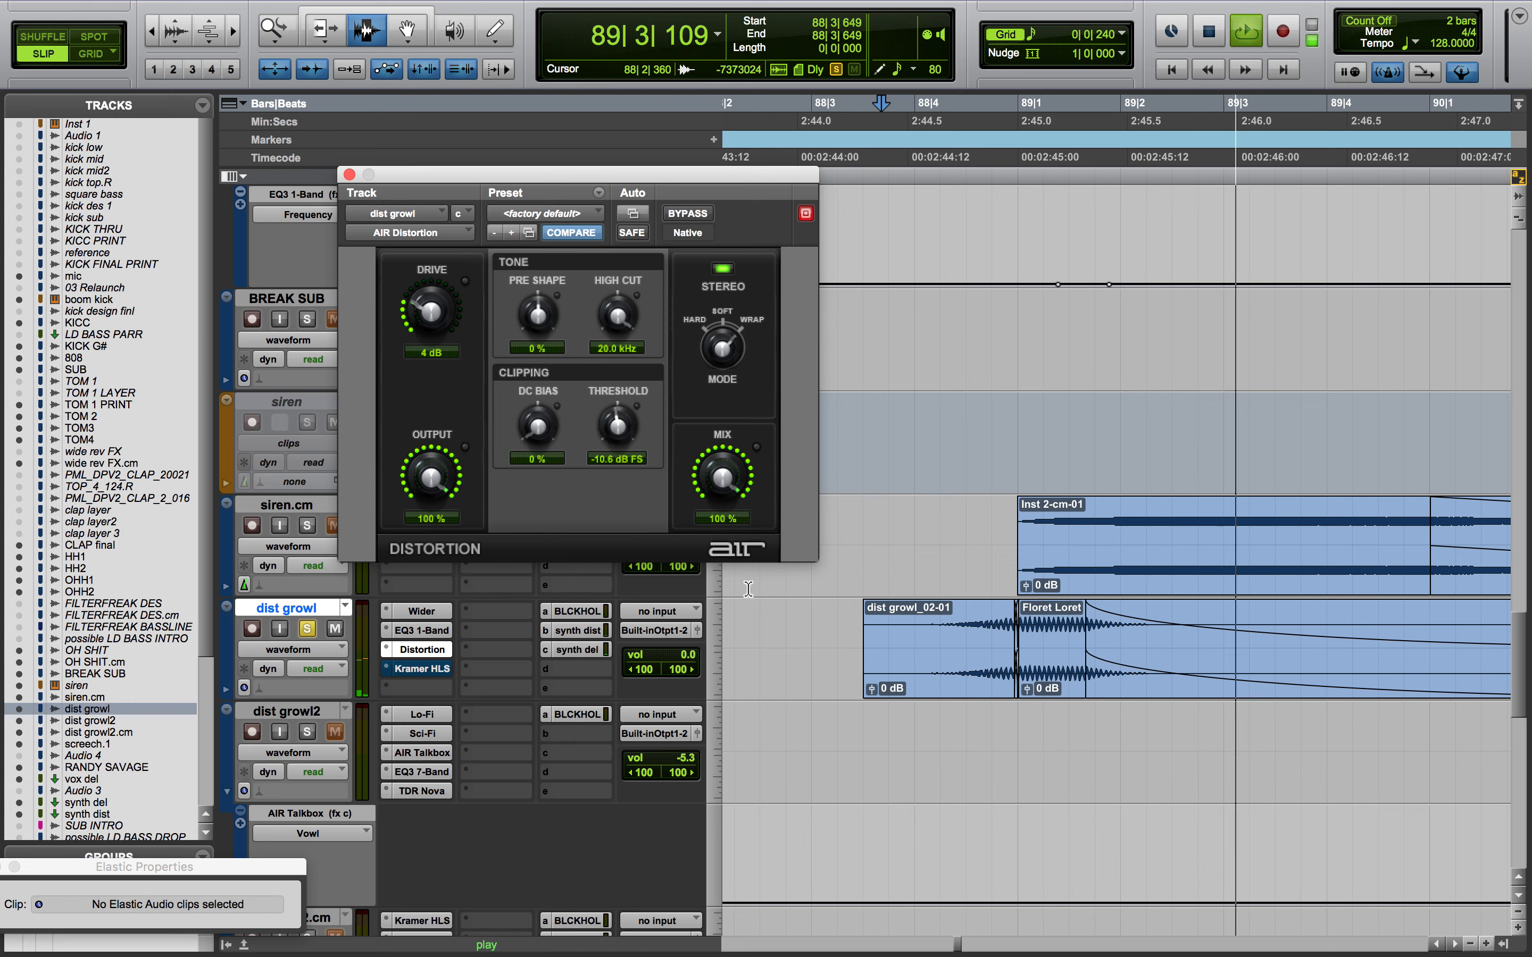
key(space)
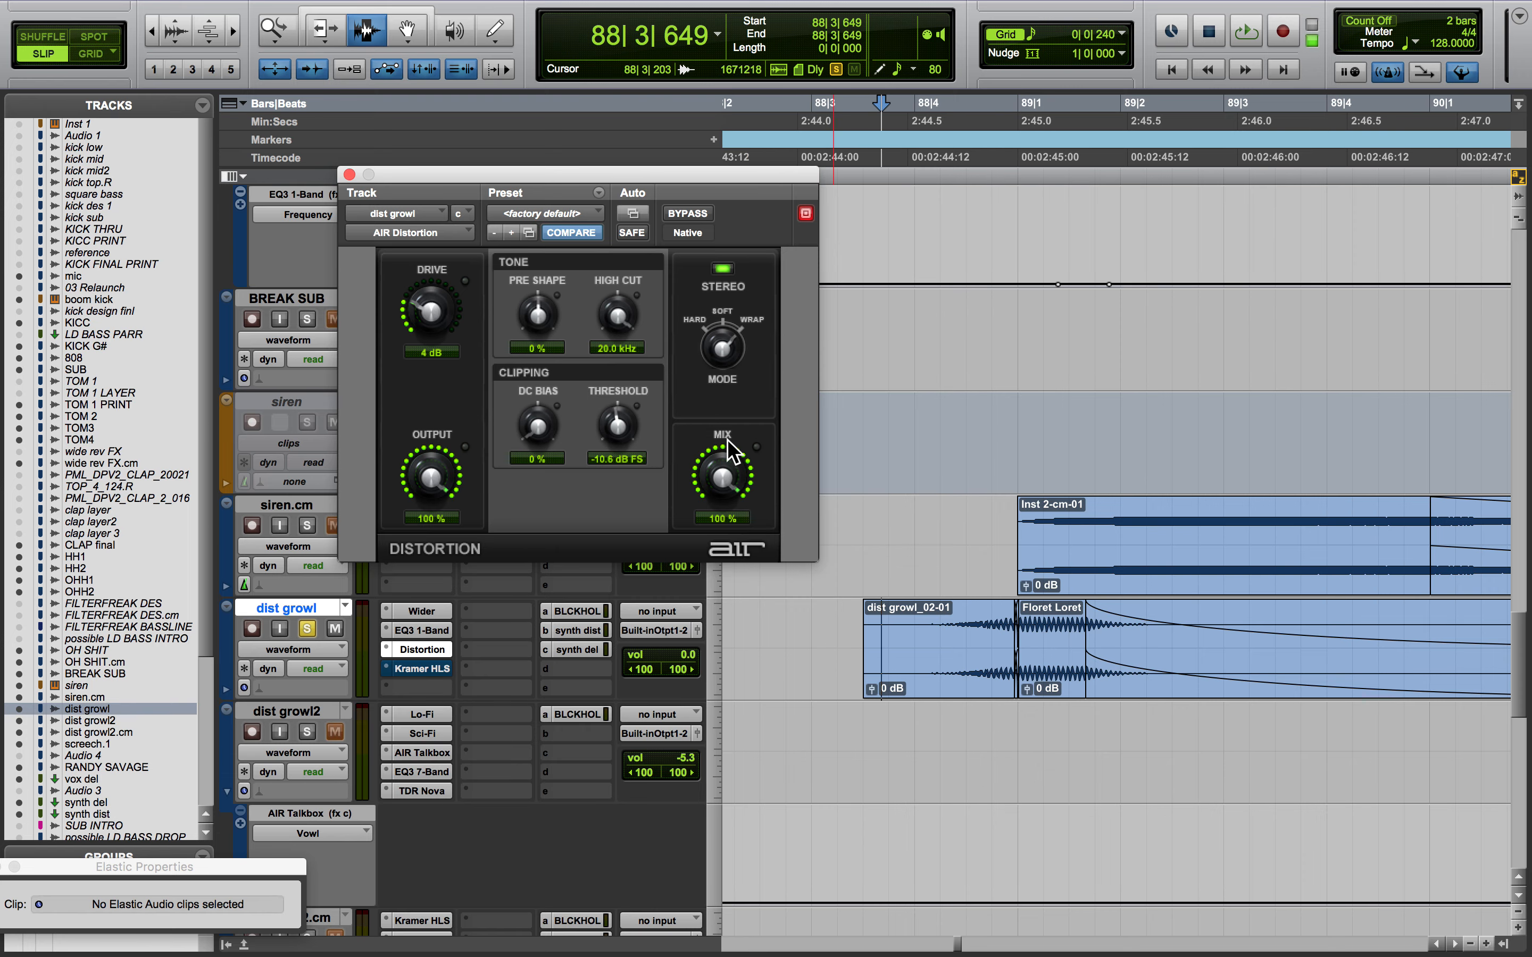
Compare dist growl's sends with the insert chains of the synth del, synth dist and BLCKHOLE return tracks
scroll(444, 722, down, 10)
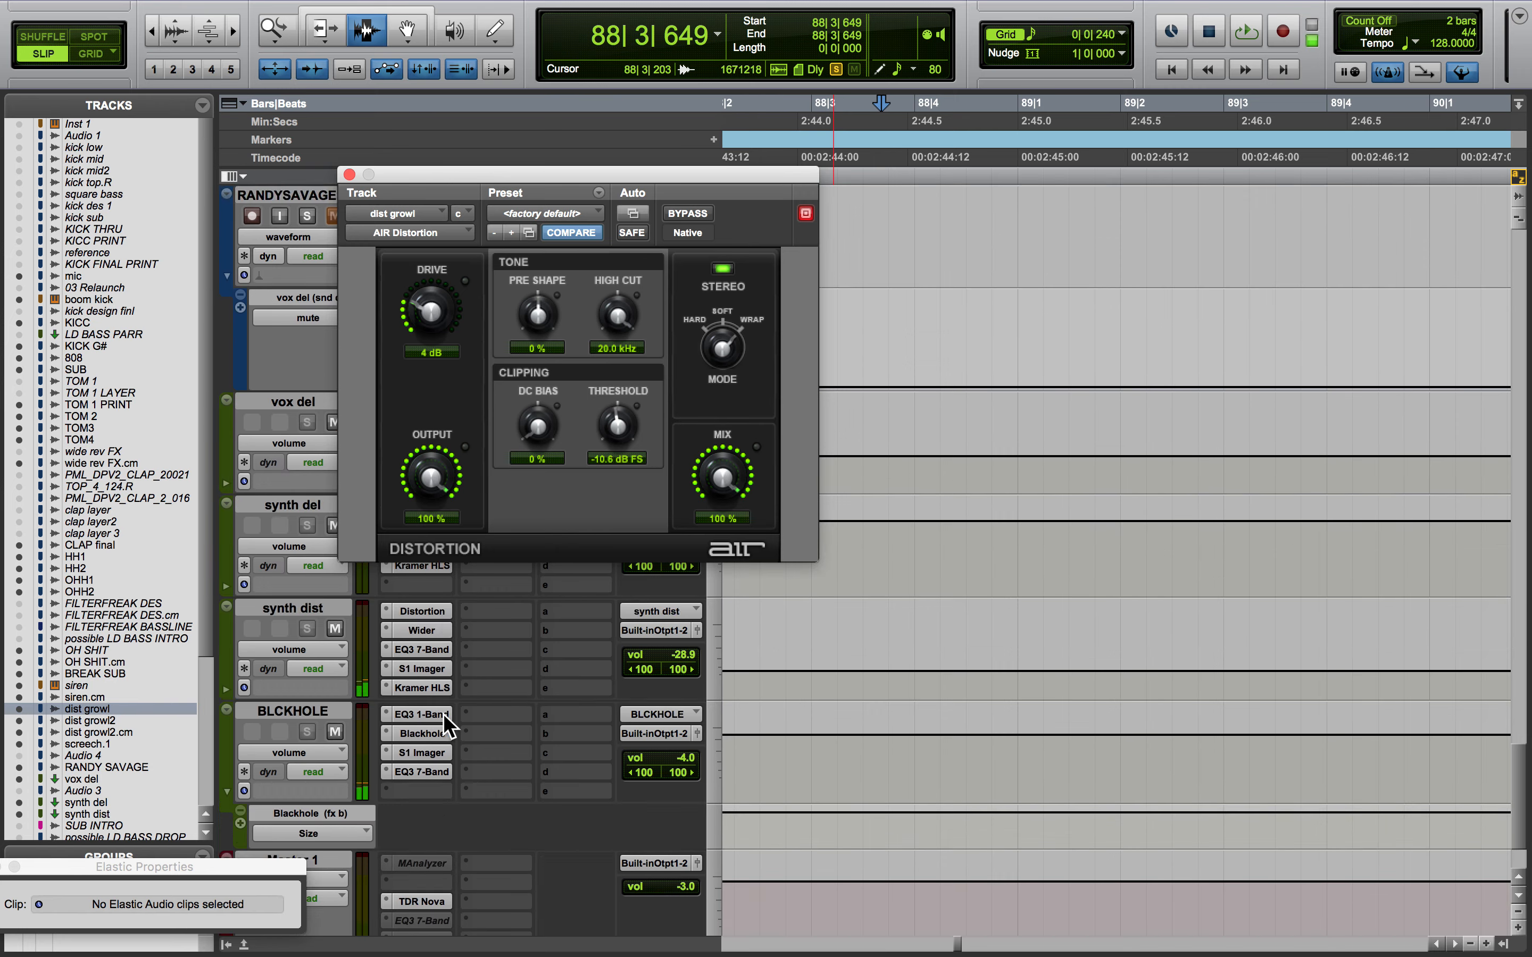
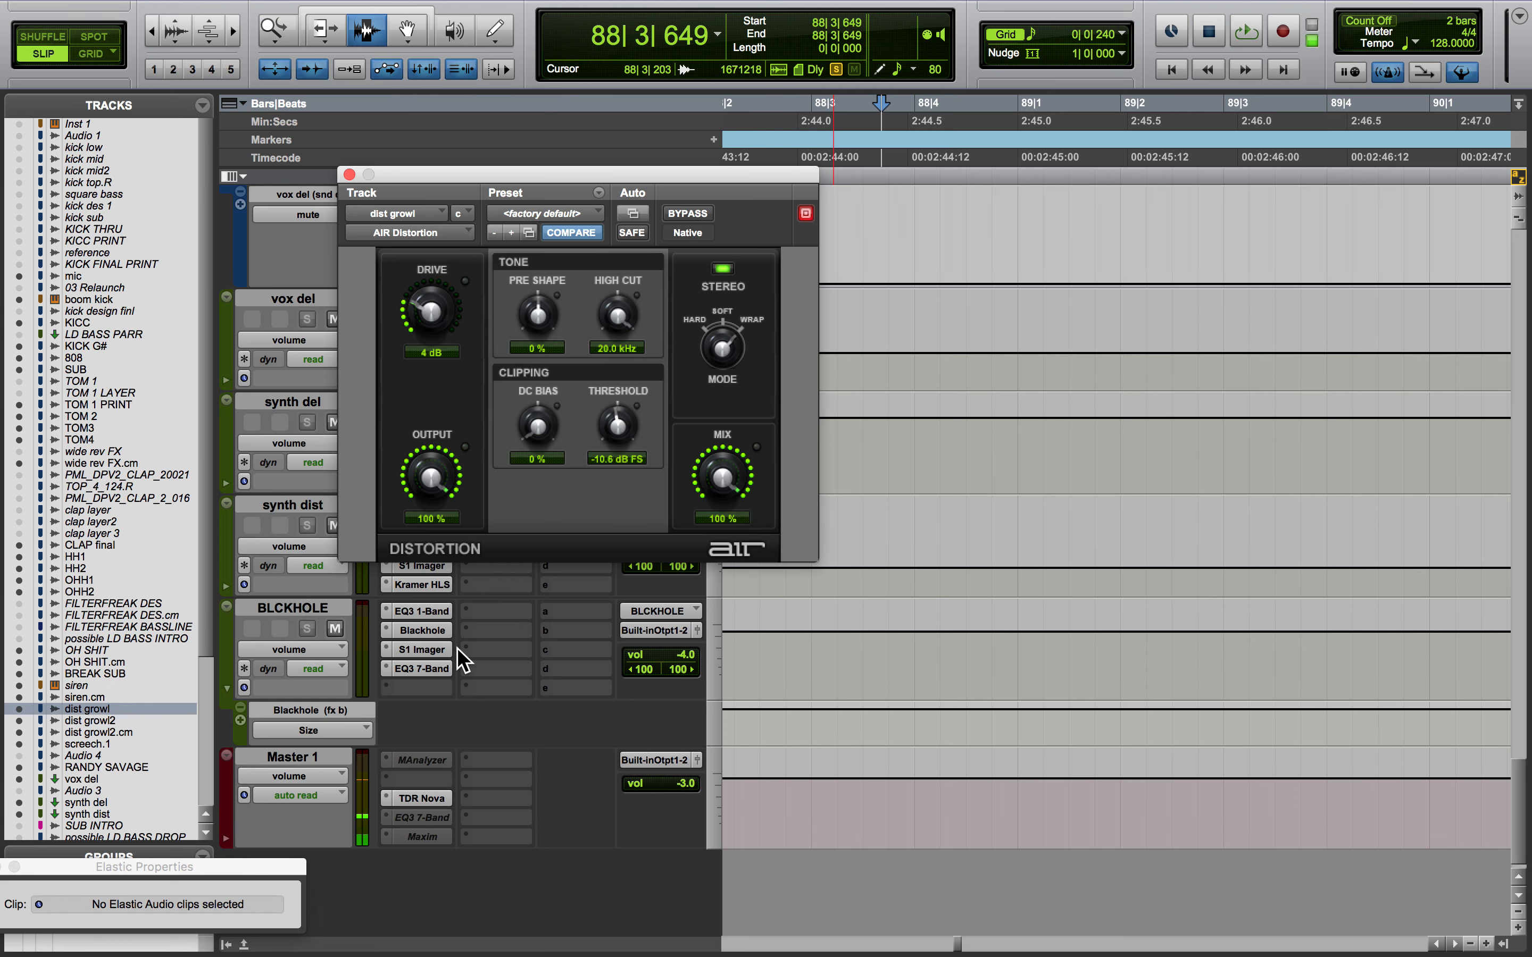
scroll(507, 633, up, 15)
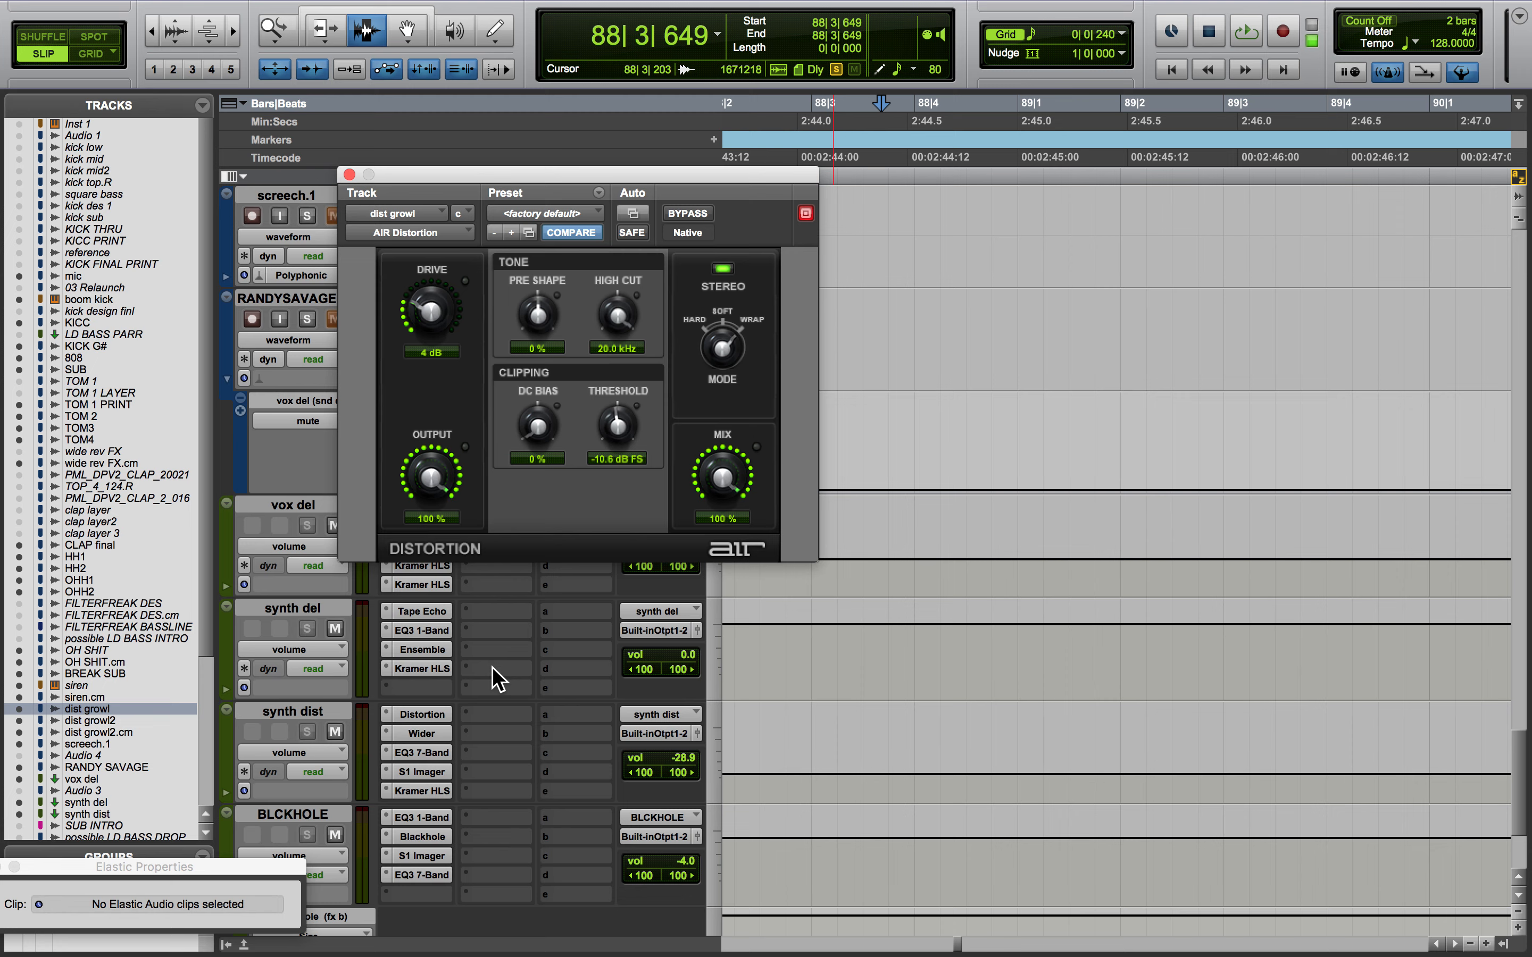
scroll(499, 678, up, 2)
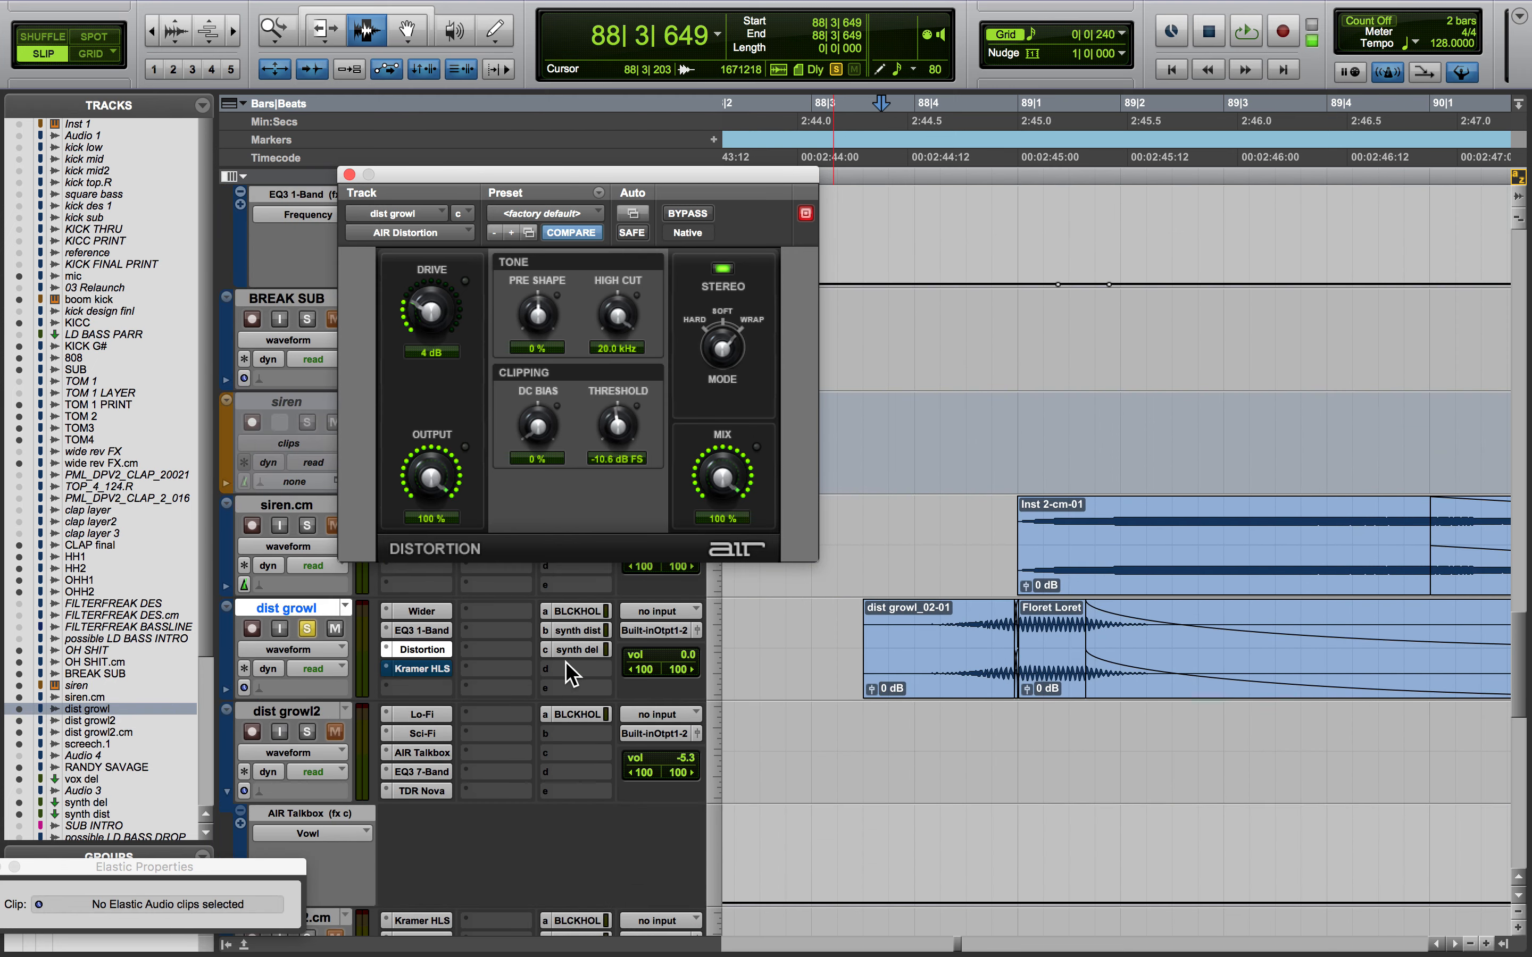
scroll(581, 658, down, 8)
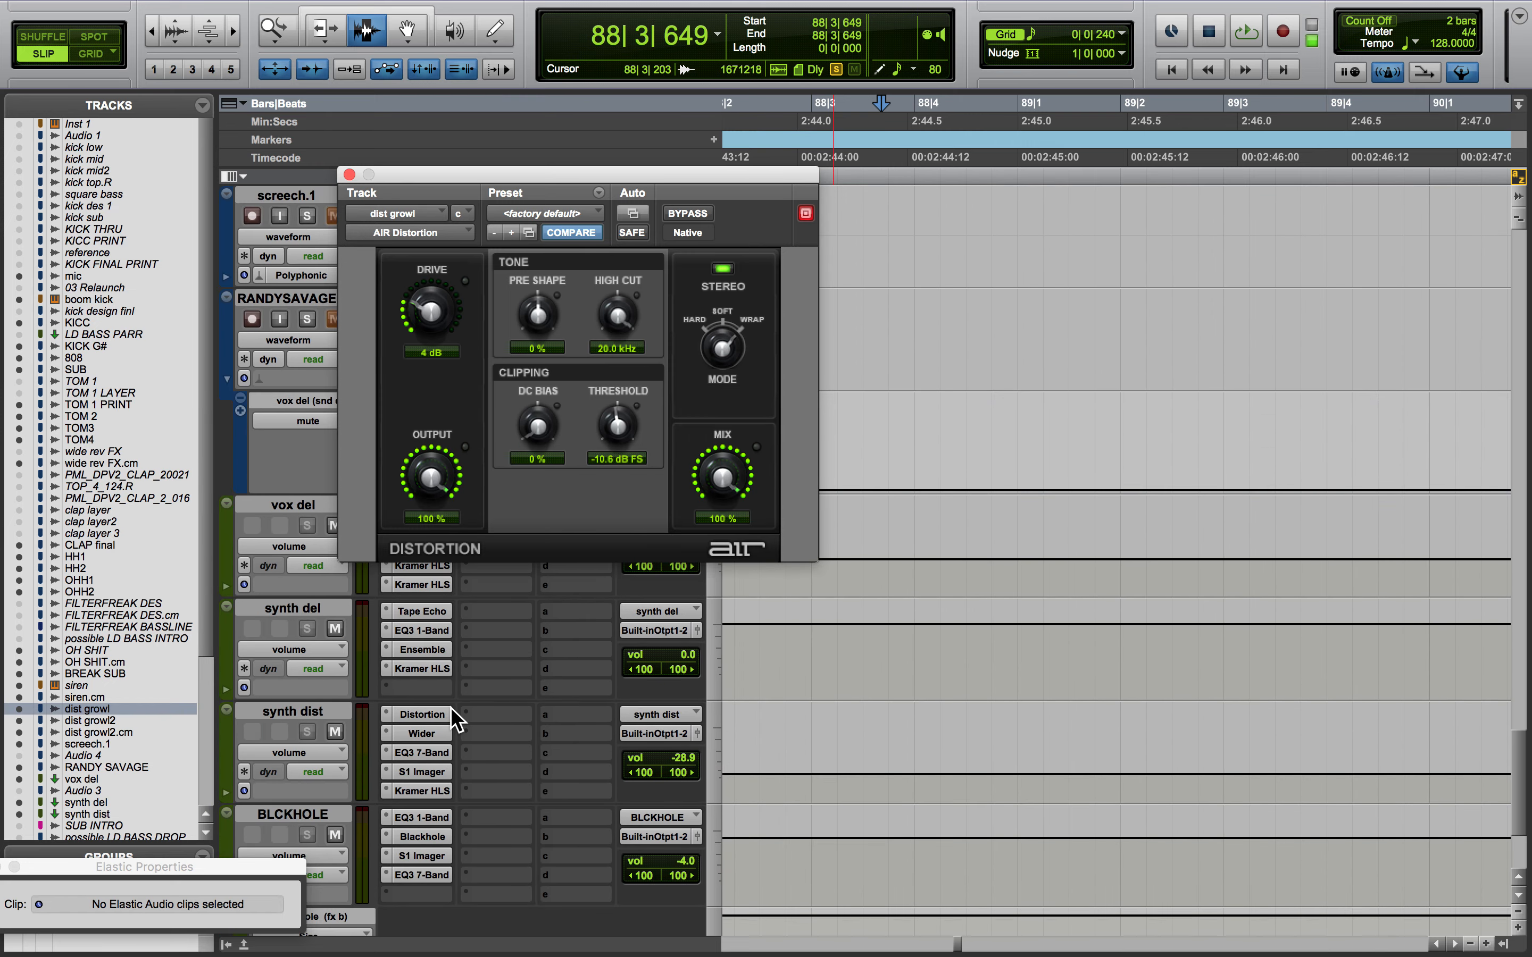
scroll(485, 760, up, 1)
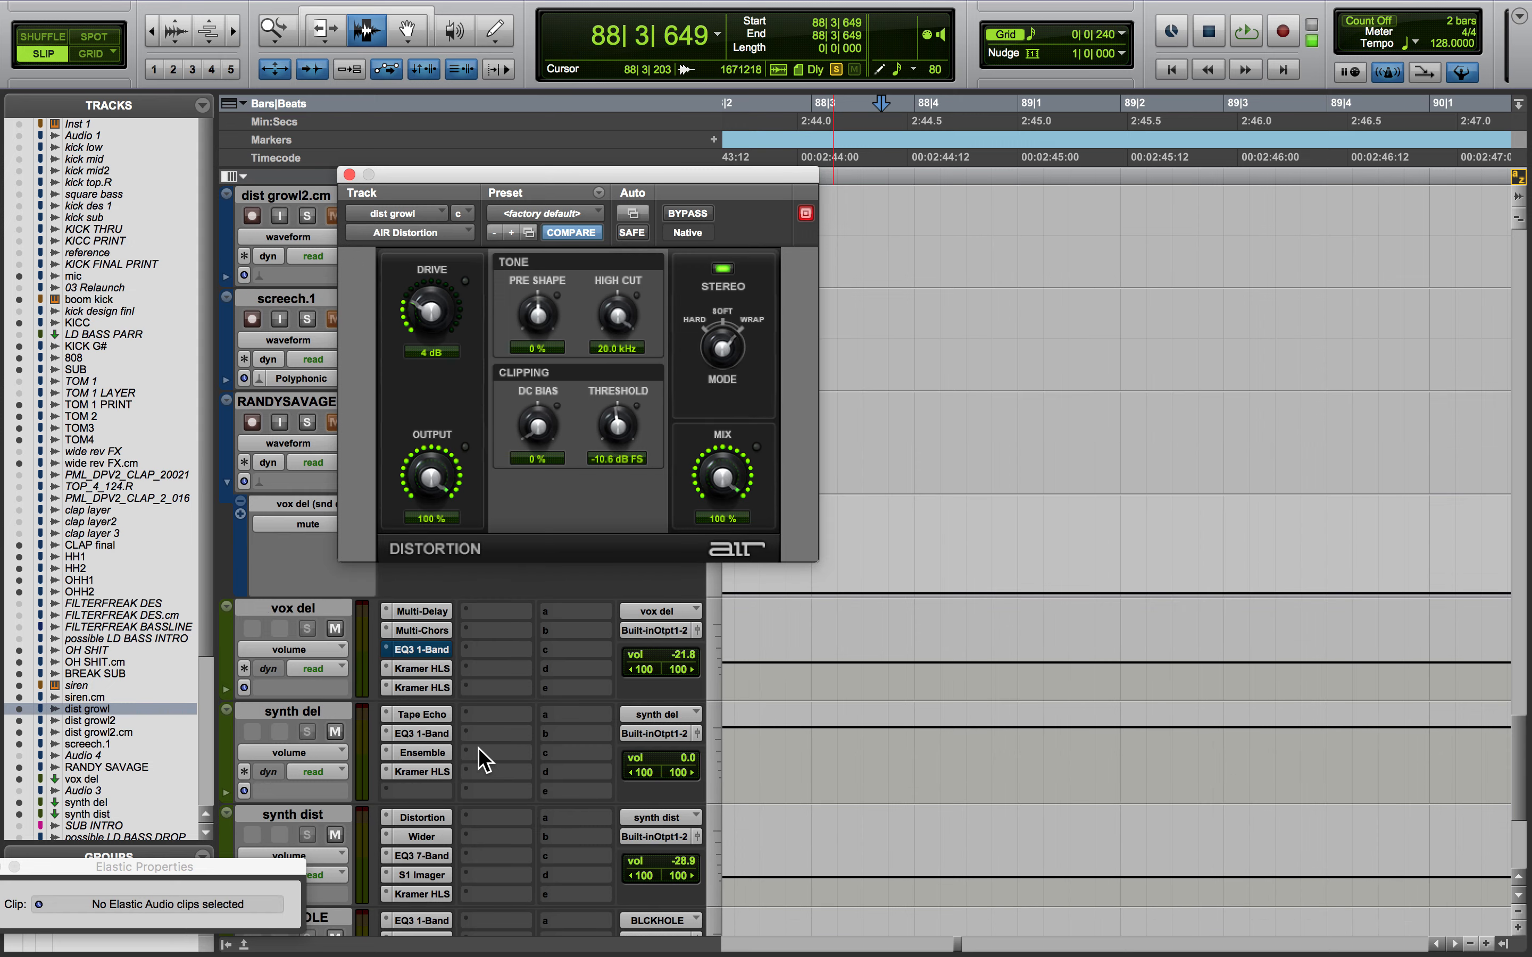
scroll(485, 760, up, 7)
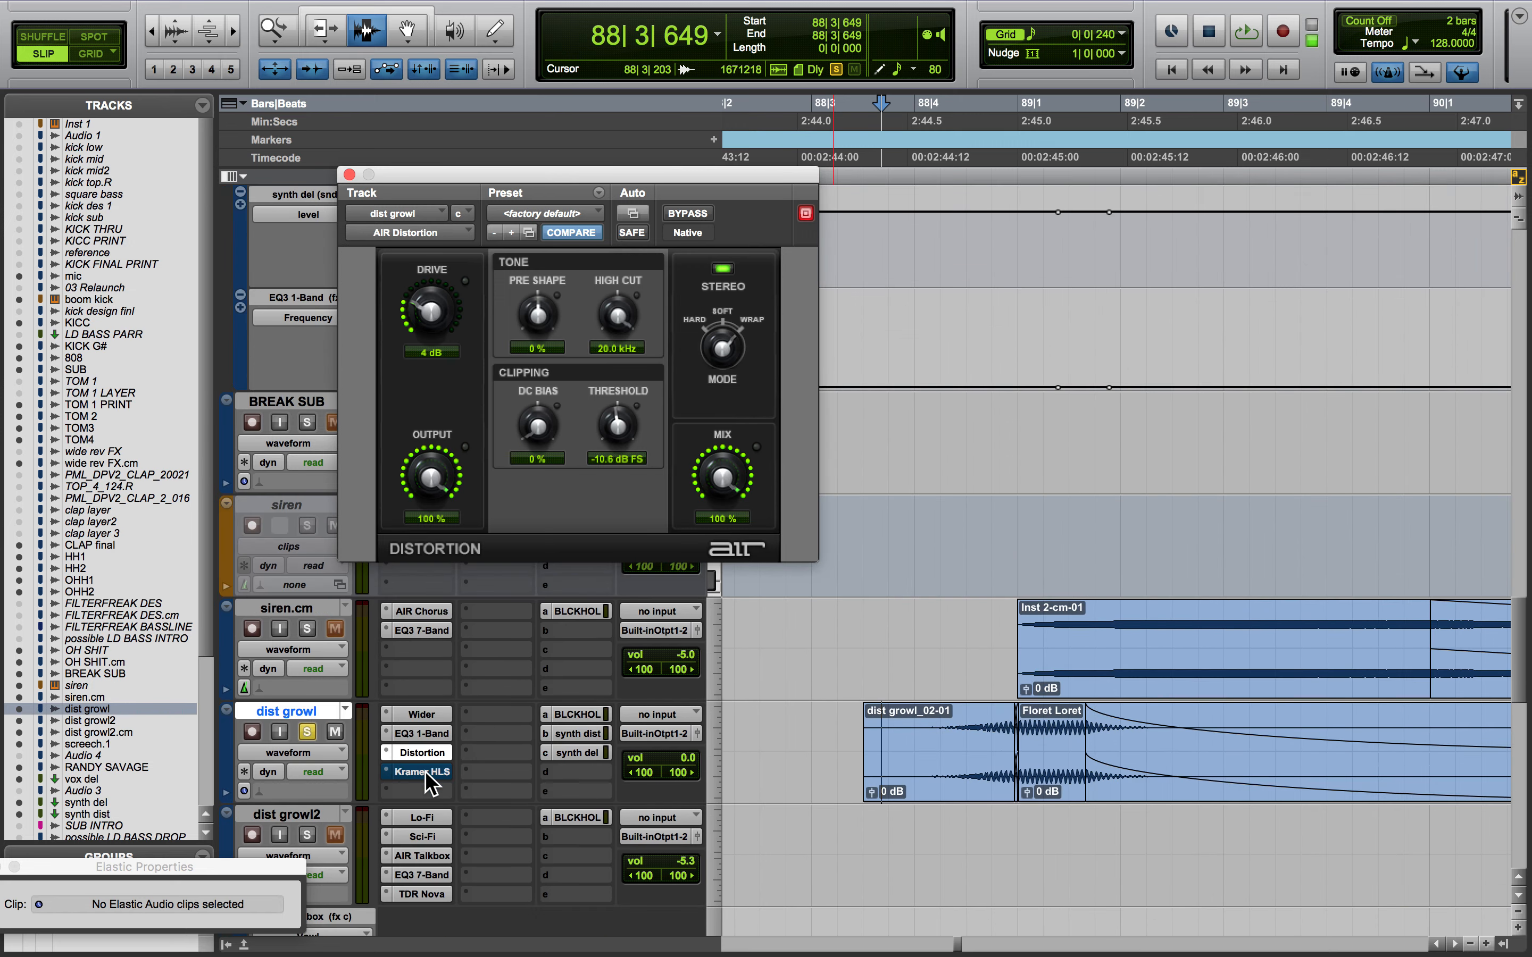
Re-enable the bypassed Kramer HLS insert on dist growl and audition the clips through the complete insert chain
click(426, 774)
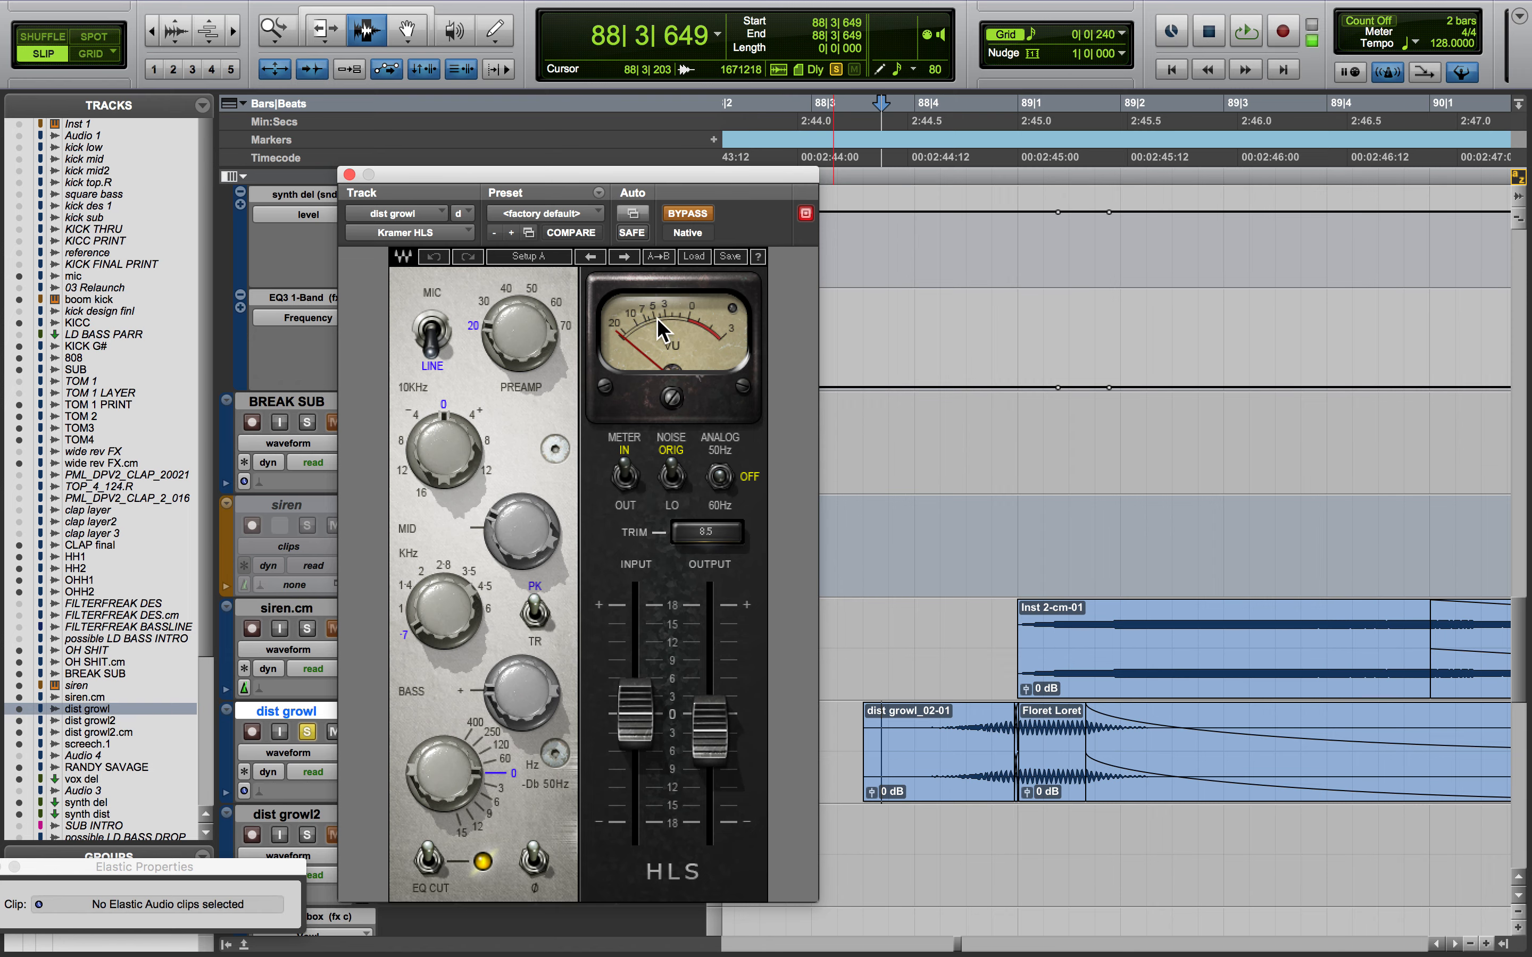
click(349, 174)
key(space)
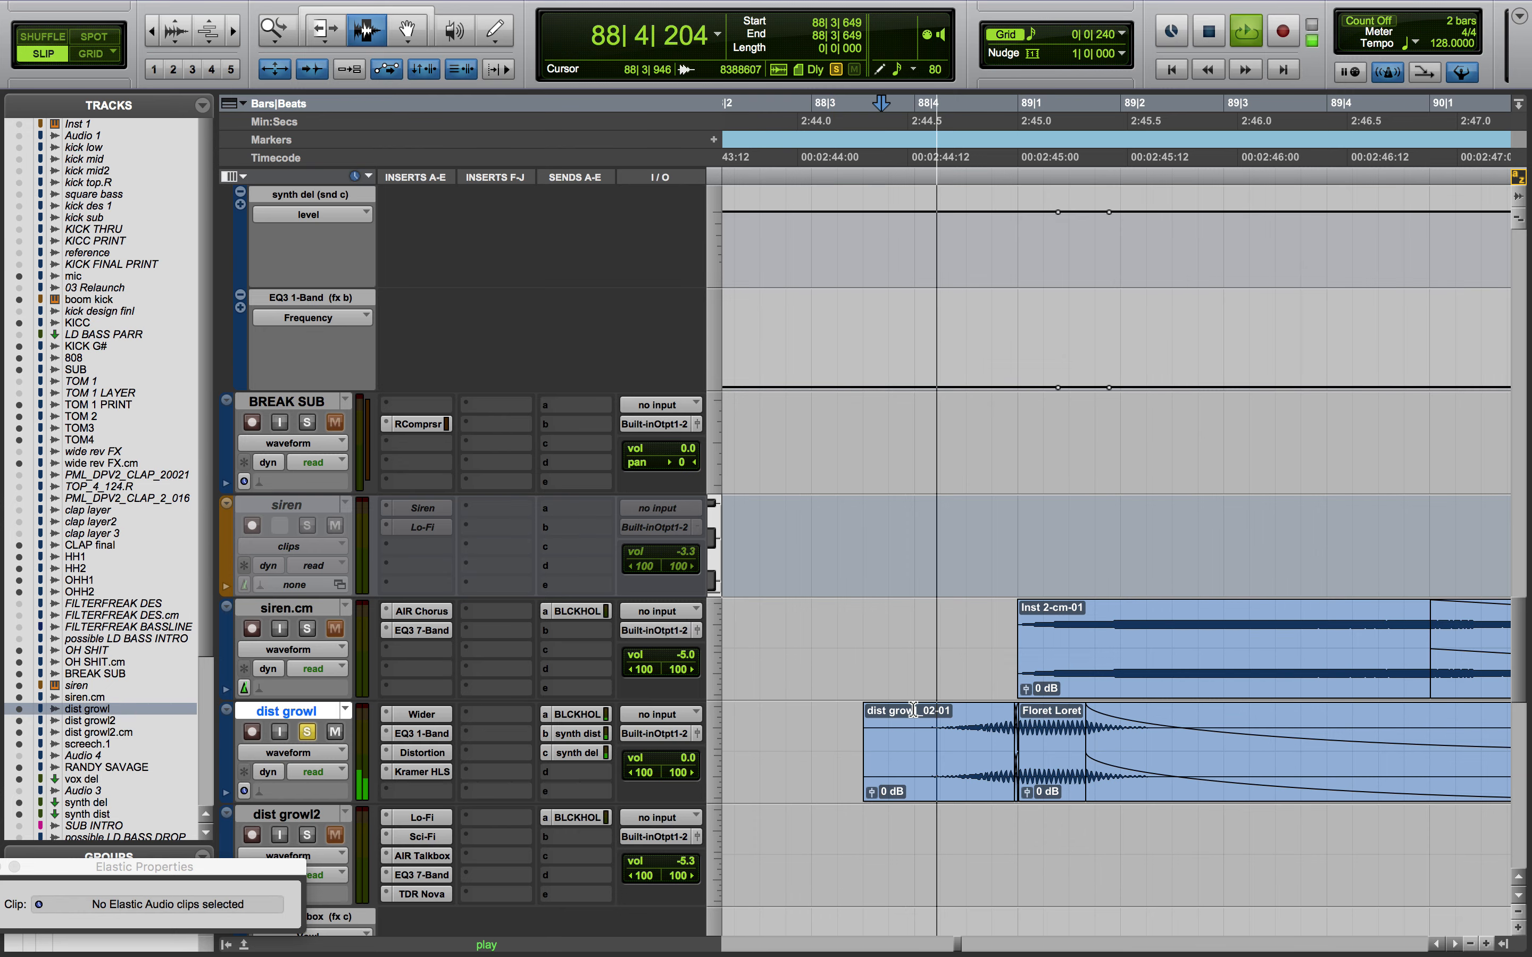
key(space)
Unsolo dist growl and locate the clips of dist growl2 and dist growl2.cm in the arrangement
scroll(913, 711, down, 5)
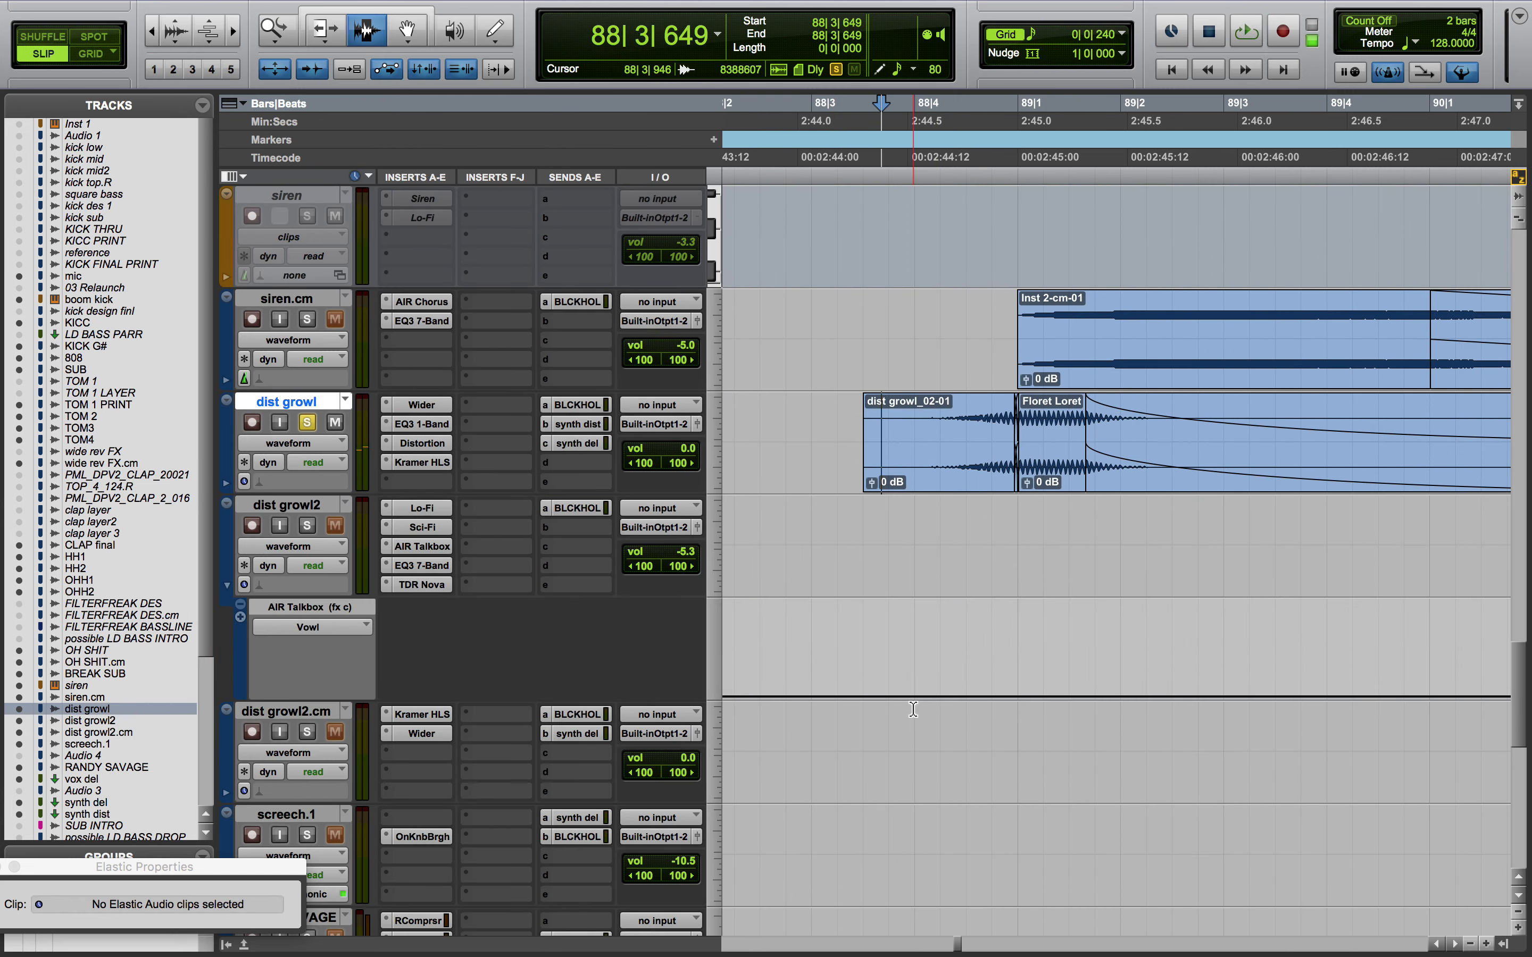
click(307, 422)
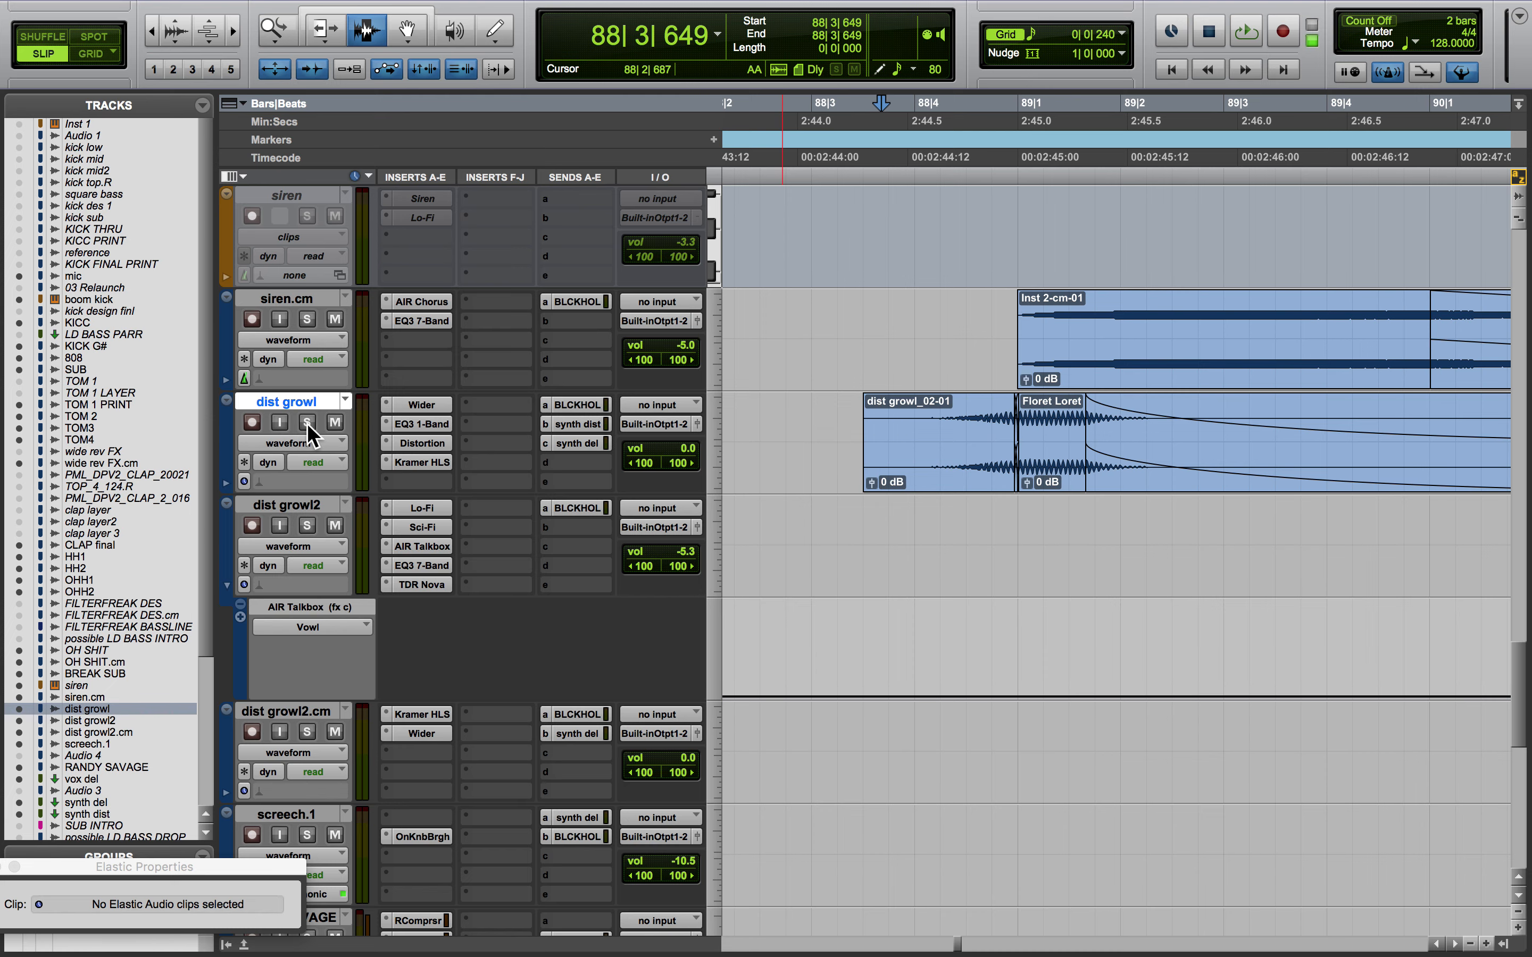
key(super+bracketleft)
key(super+bracketleft)
key(super+bracketleft)
key(super+bracketleft)
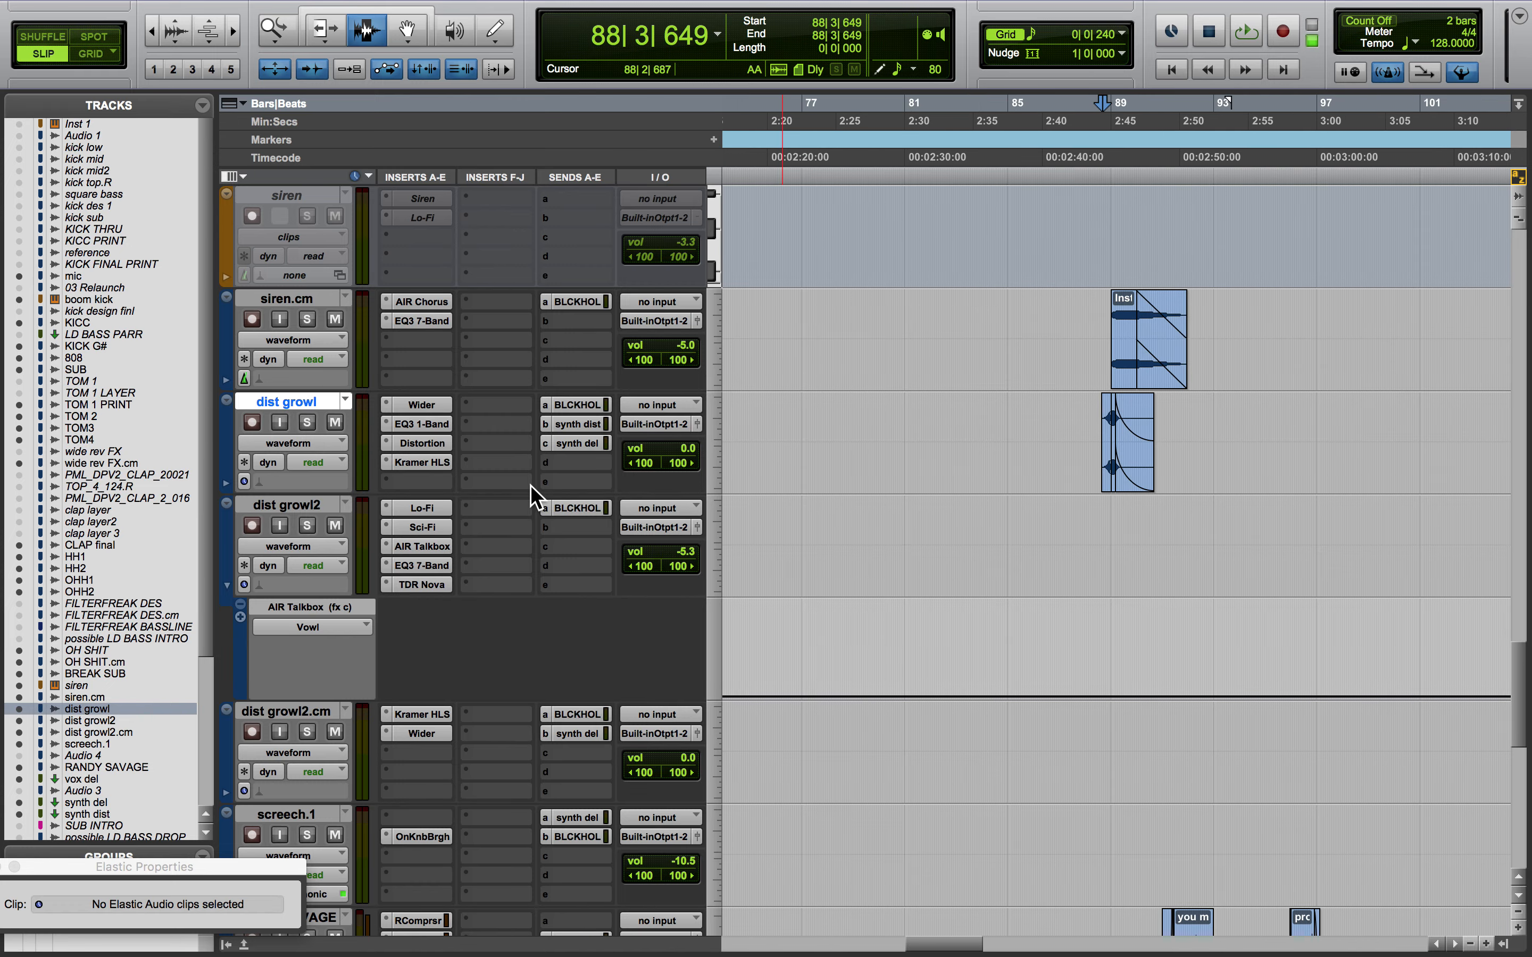
scroll(853, 512, right, 15)
scroll(853, 512, right, 3)
scroll(853, 511, left, 6)
key(super+bracketleft)
key(super+bracketleft)
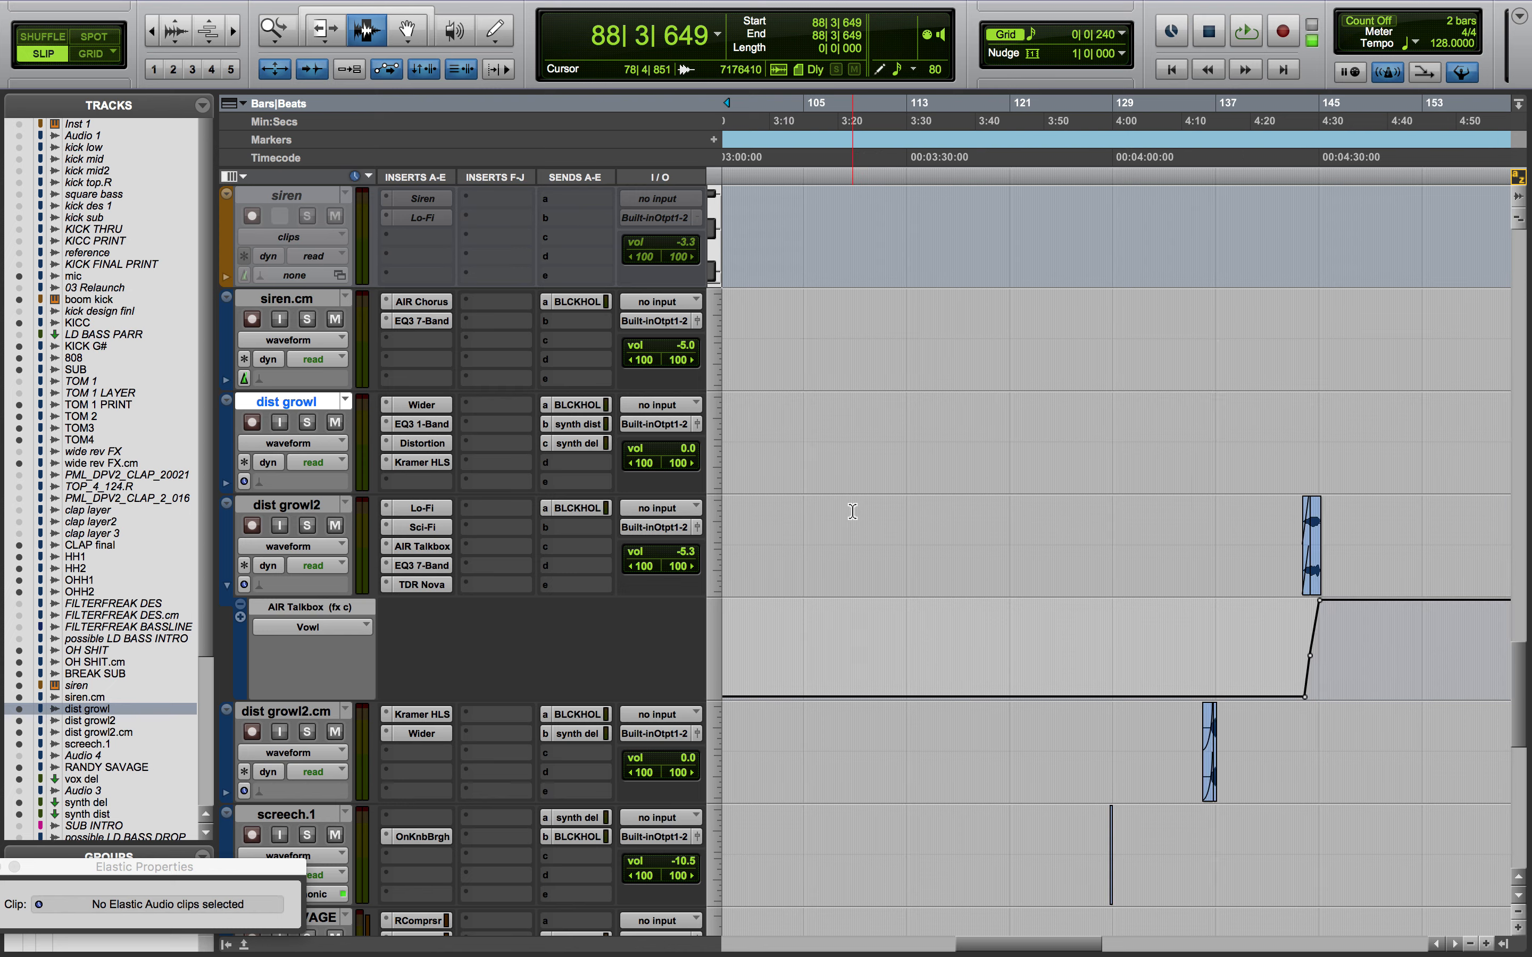
scroll(852, 512, left, 3)
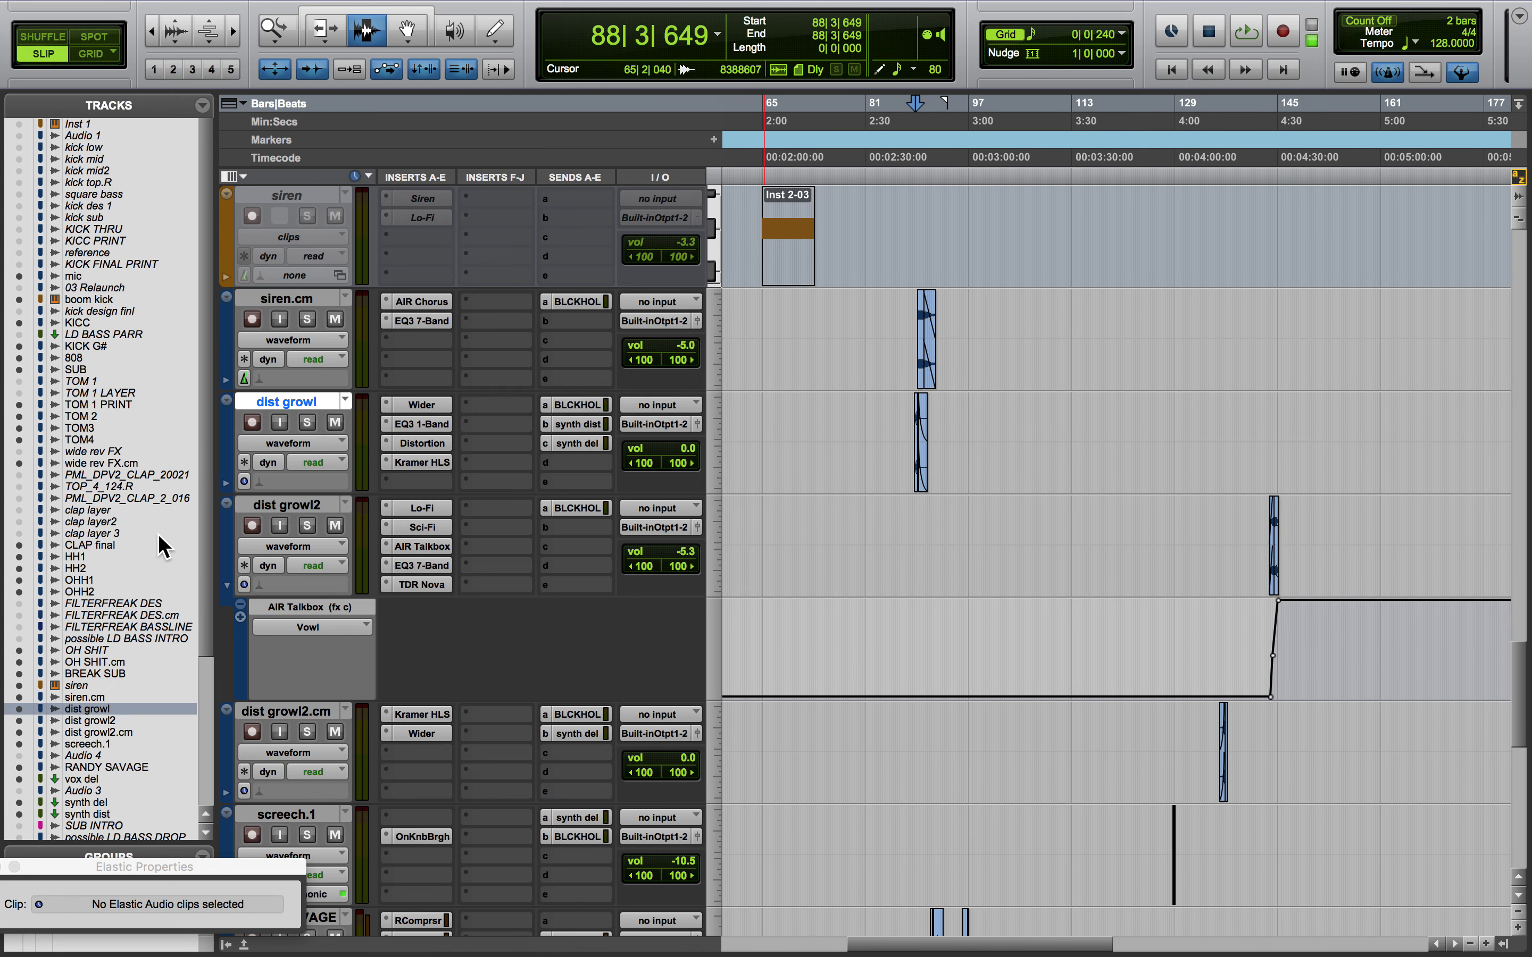
Select the dist growl2 track and solo it
click(312, 504)
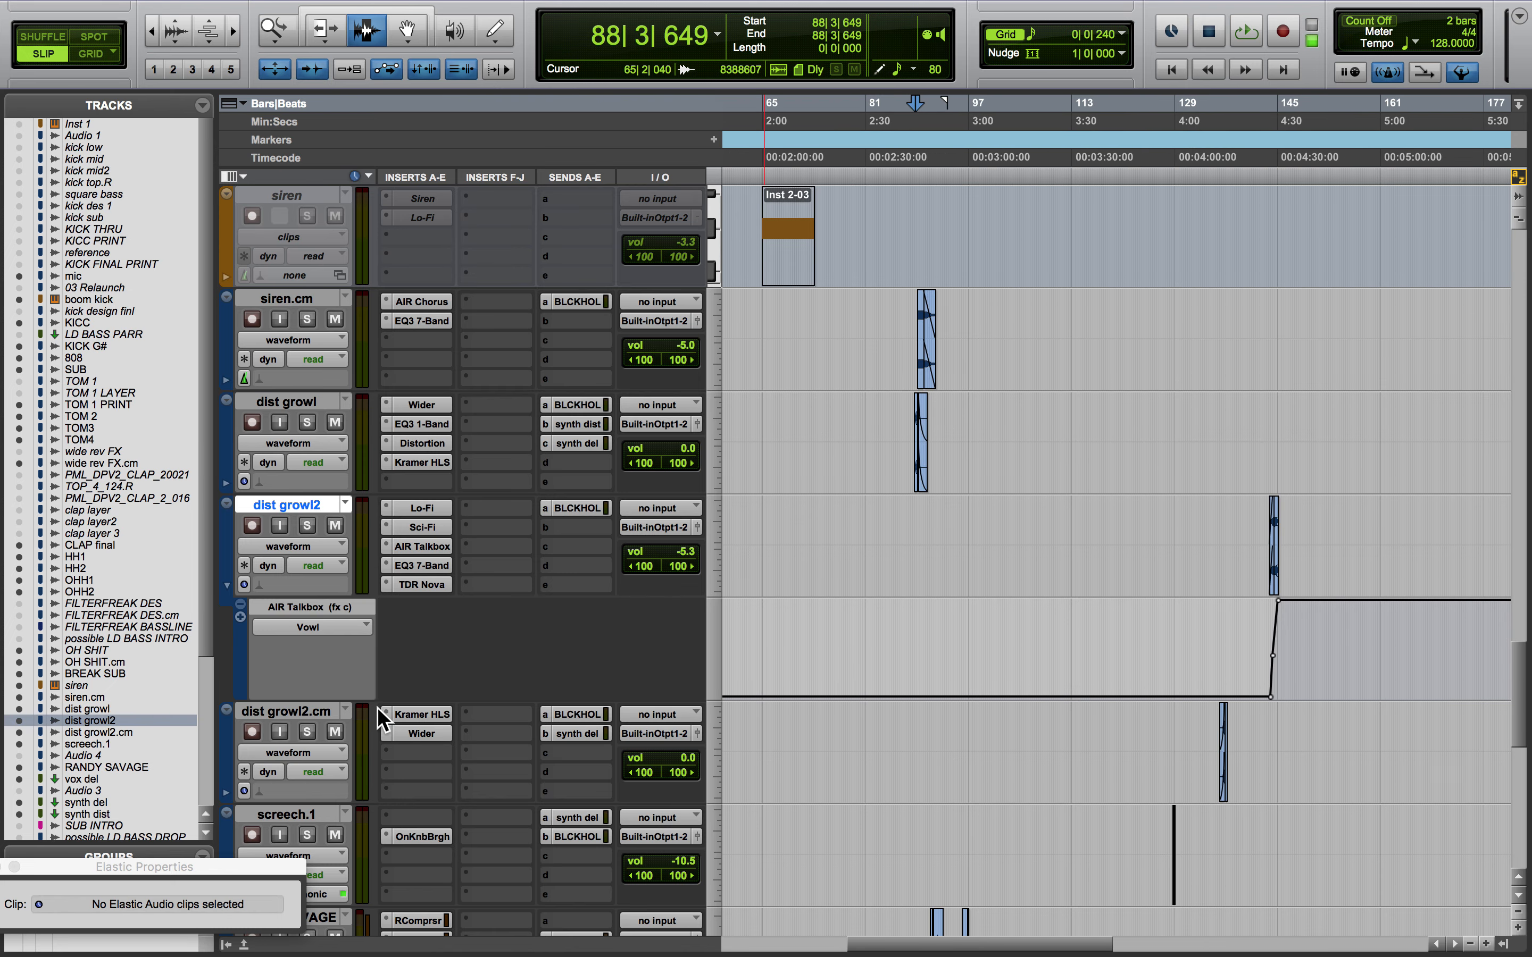
click(304, 711)
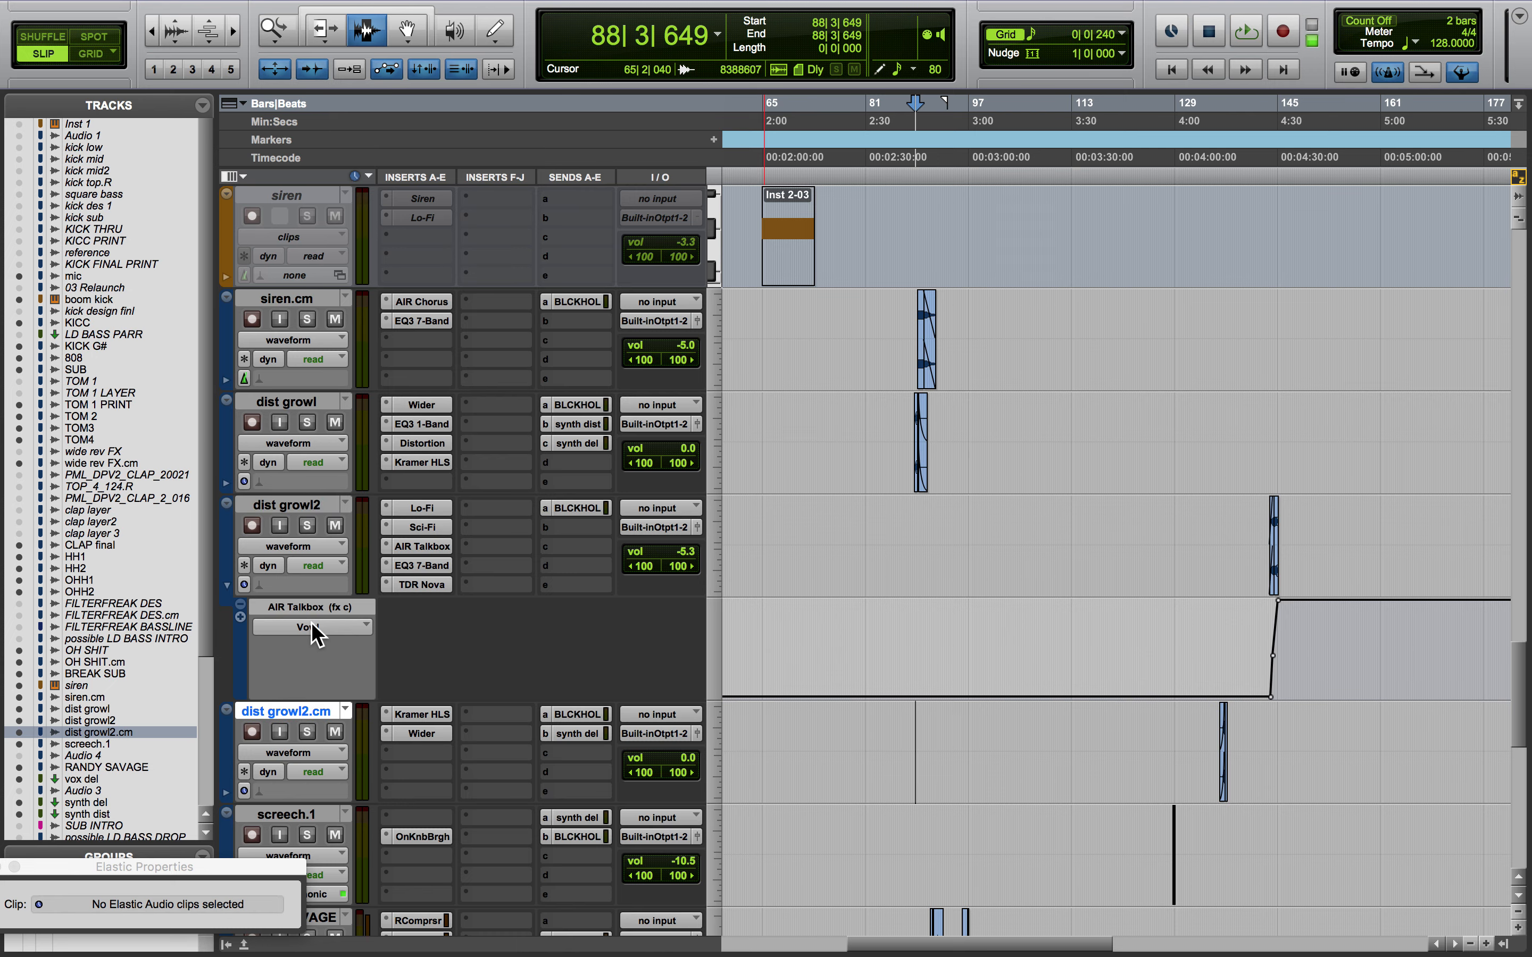
click(309, 504)
click(307, 525)
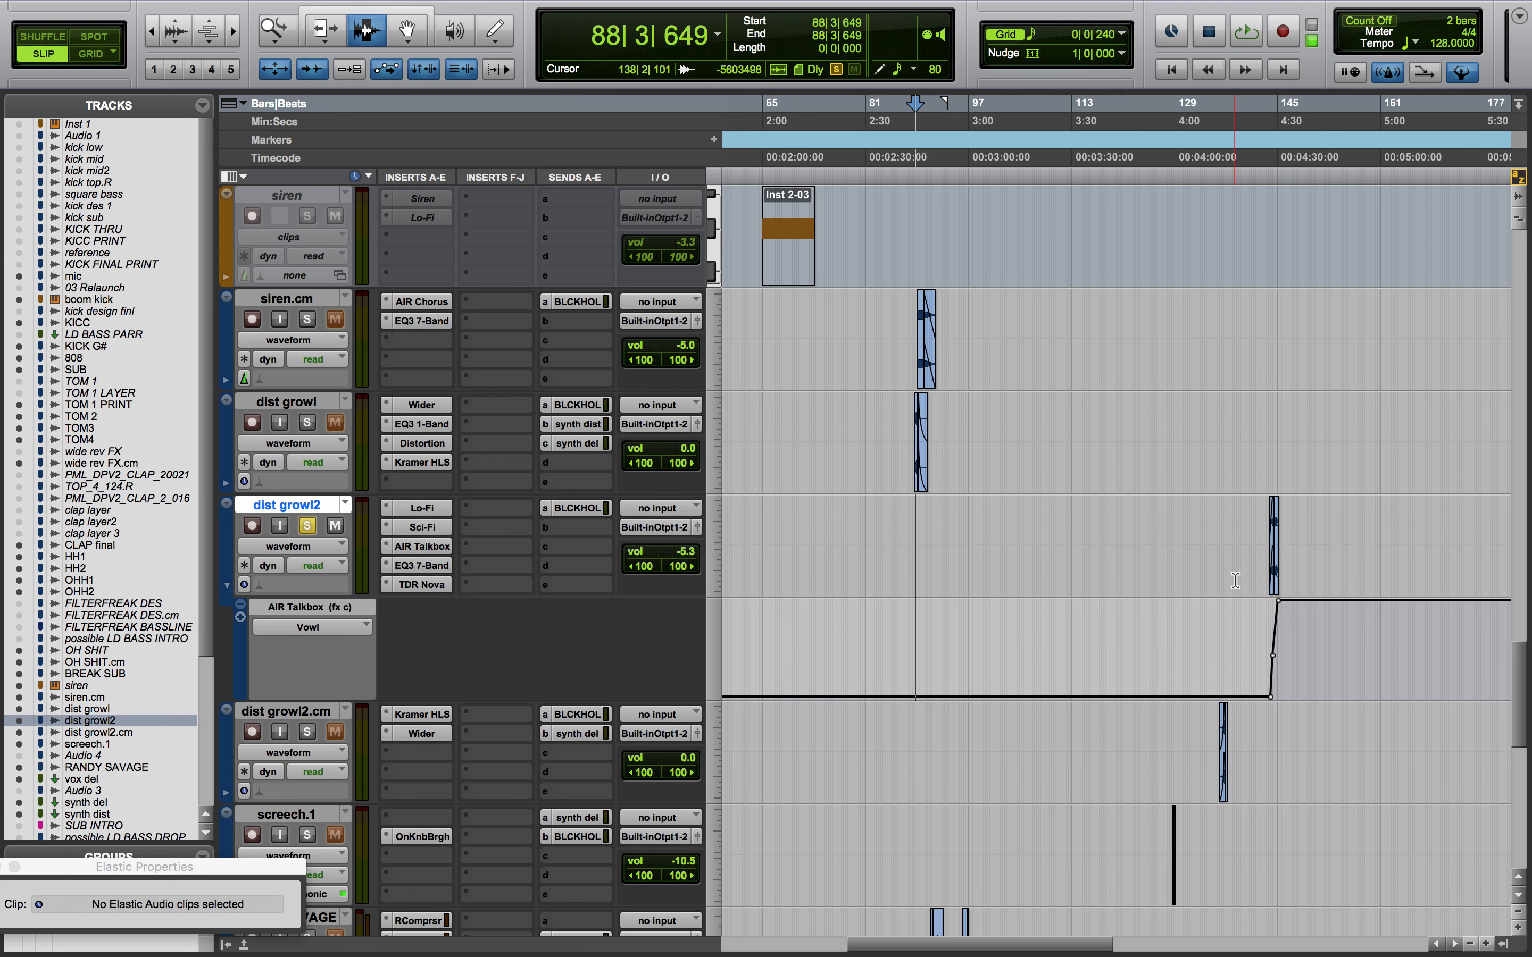
Bypass all inserts on dist growl2 and audition its faded-in clip from 143|3|577
click(1265, 577)
scroll(1265, 577, up, 8)
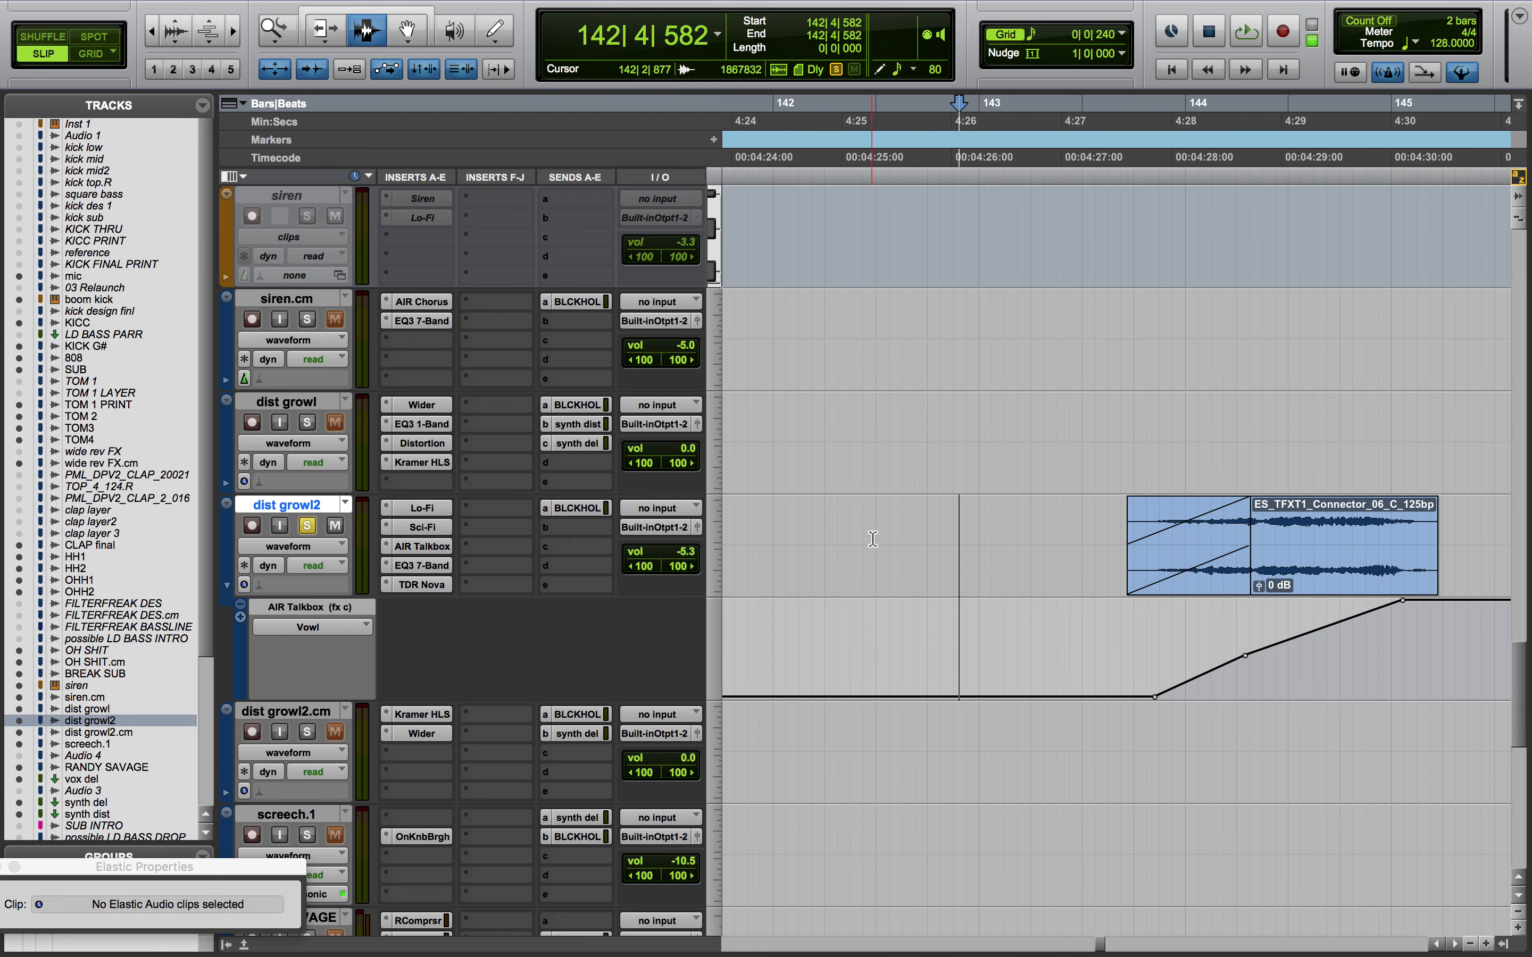
click(897, 545)
key(super+shift+1)
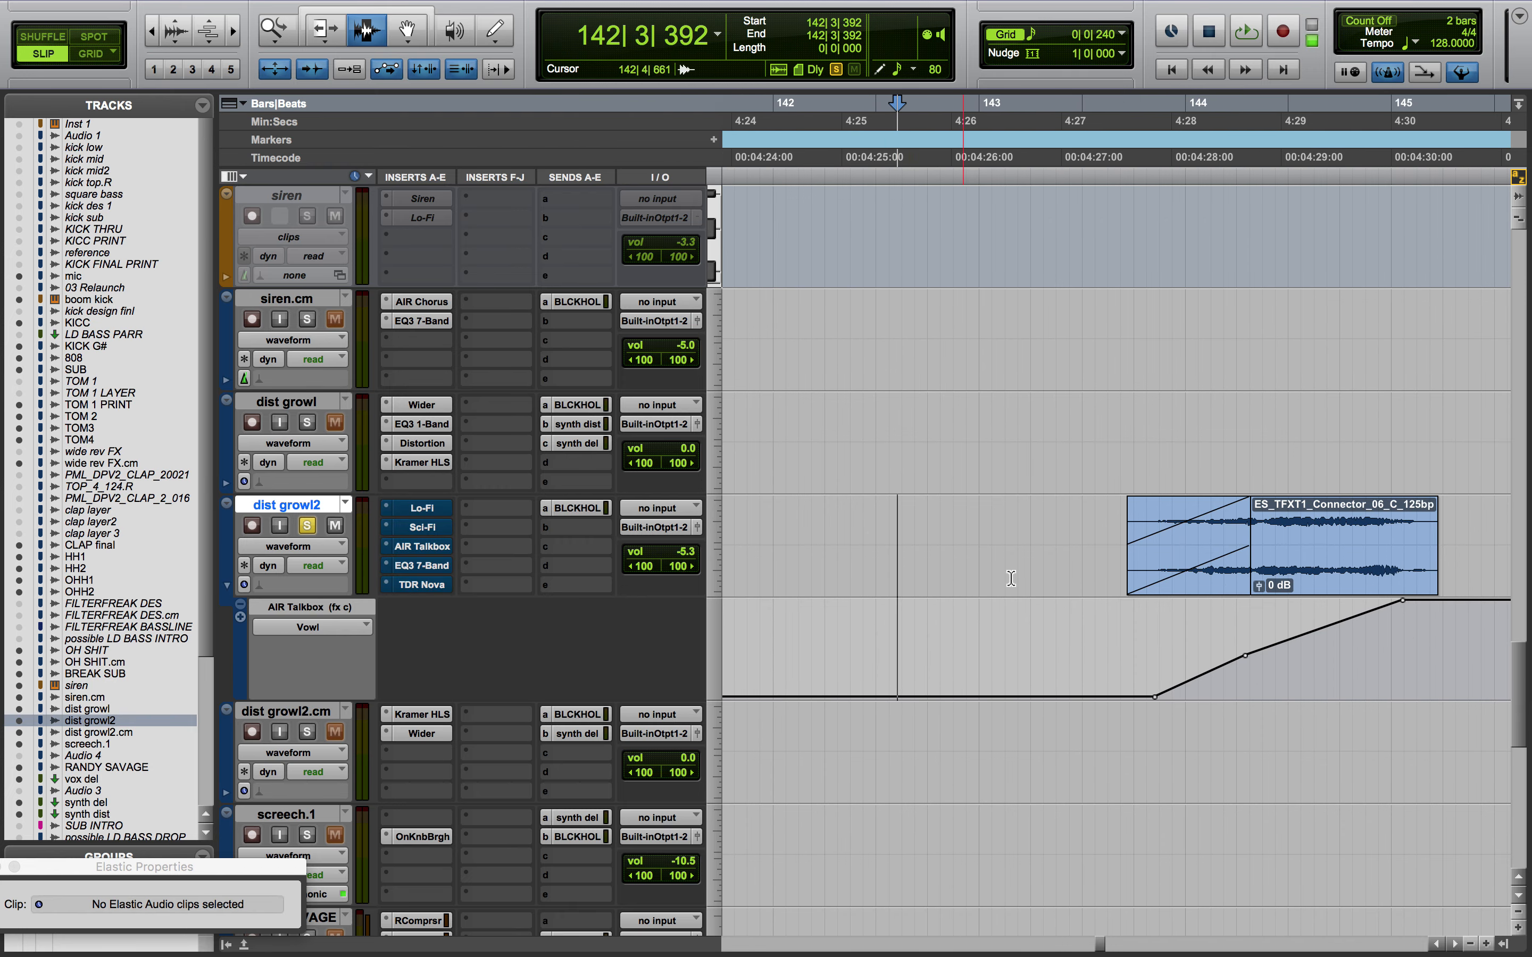
click(1113, 569)
key(space)
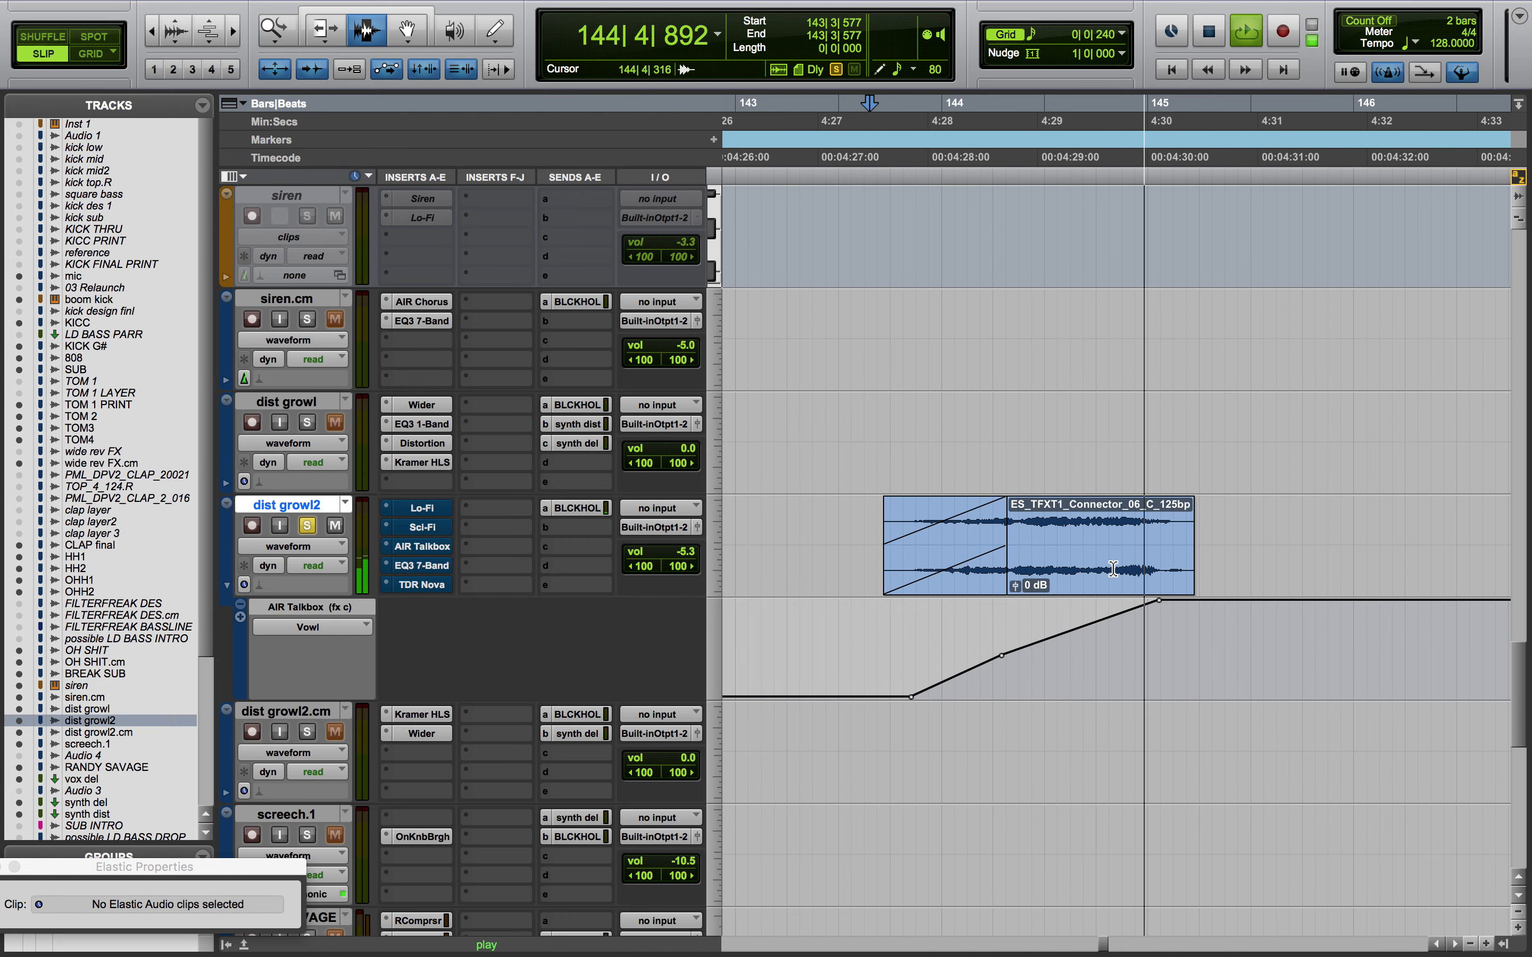
key(space)
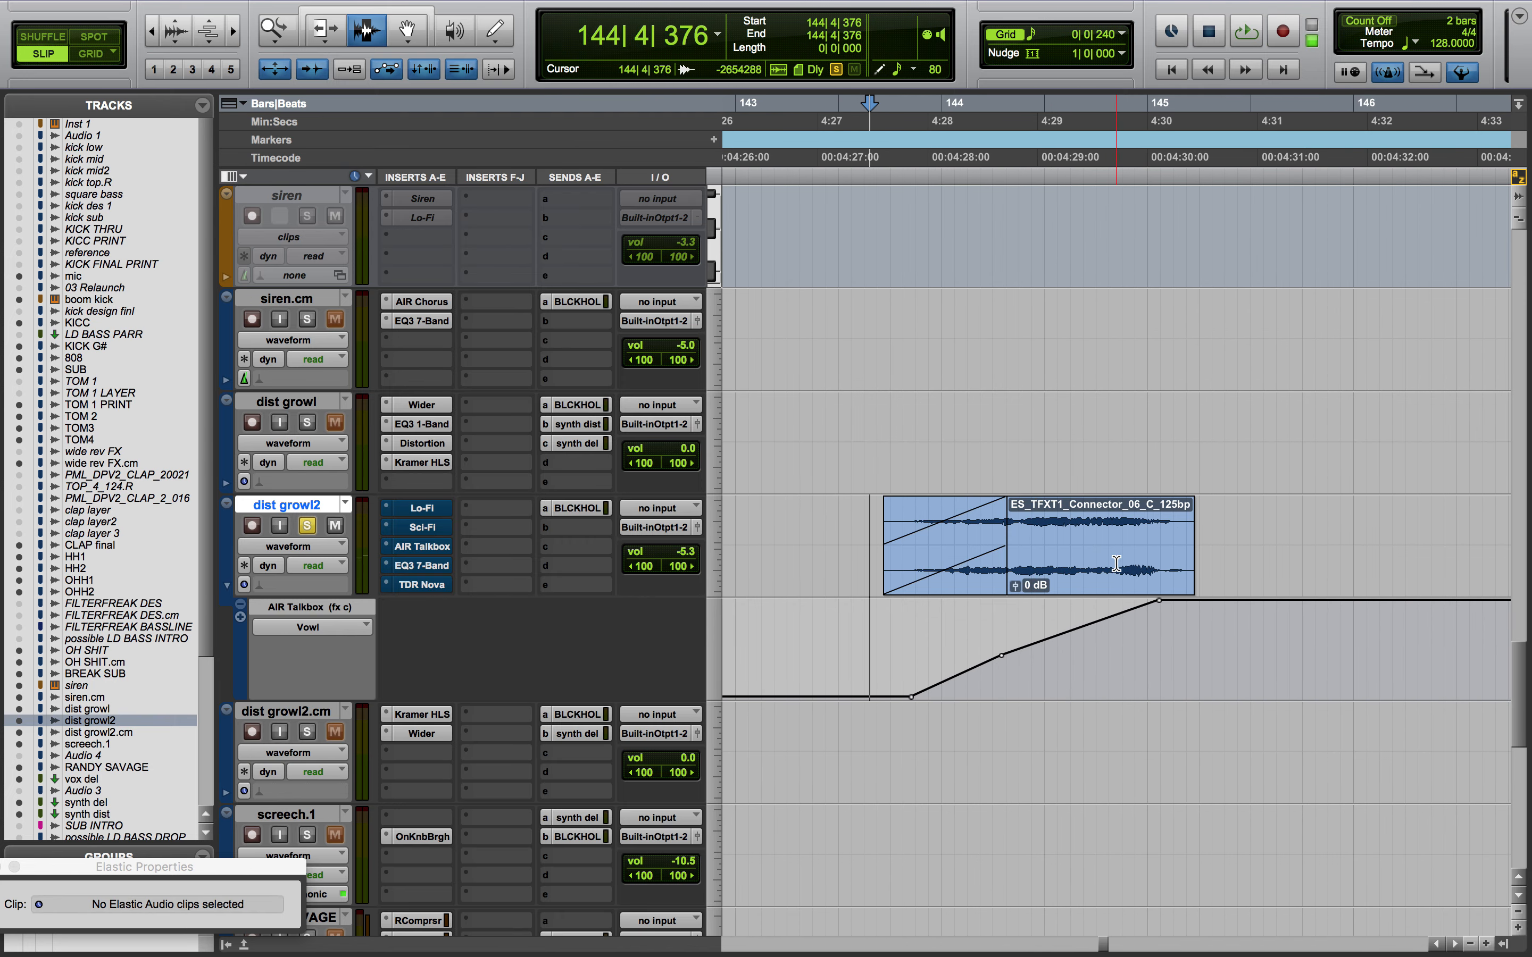
Re-enable the bypassed Lo-Fi insert on dist growl2 and audition the clip through it from 143|3|656
double_click(1115, 565)
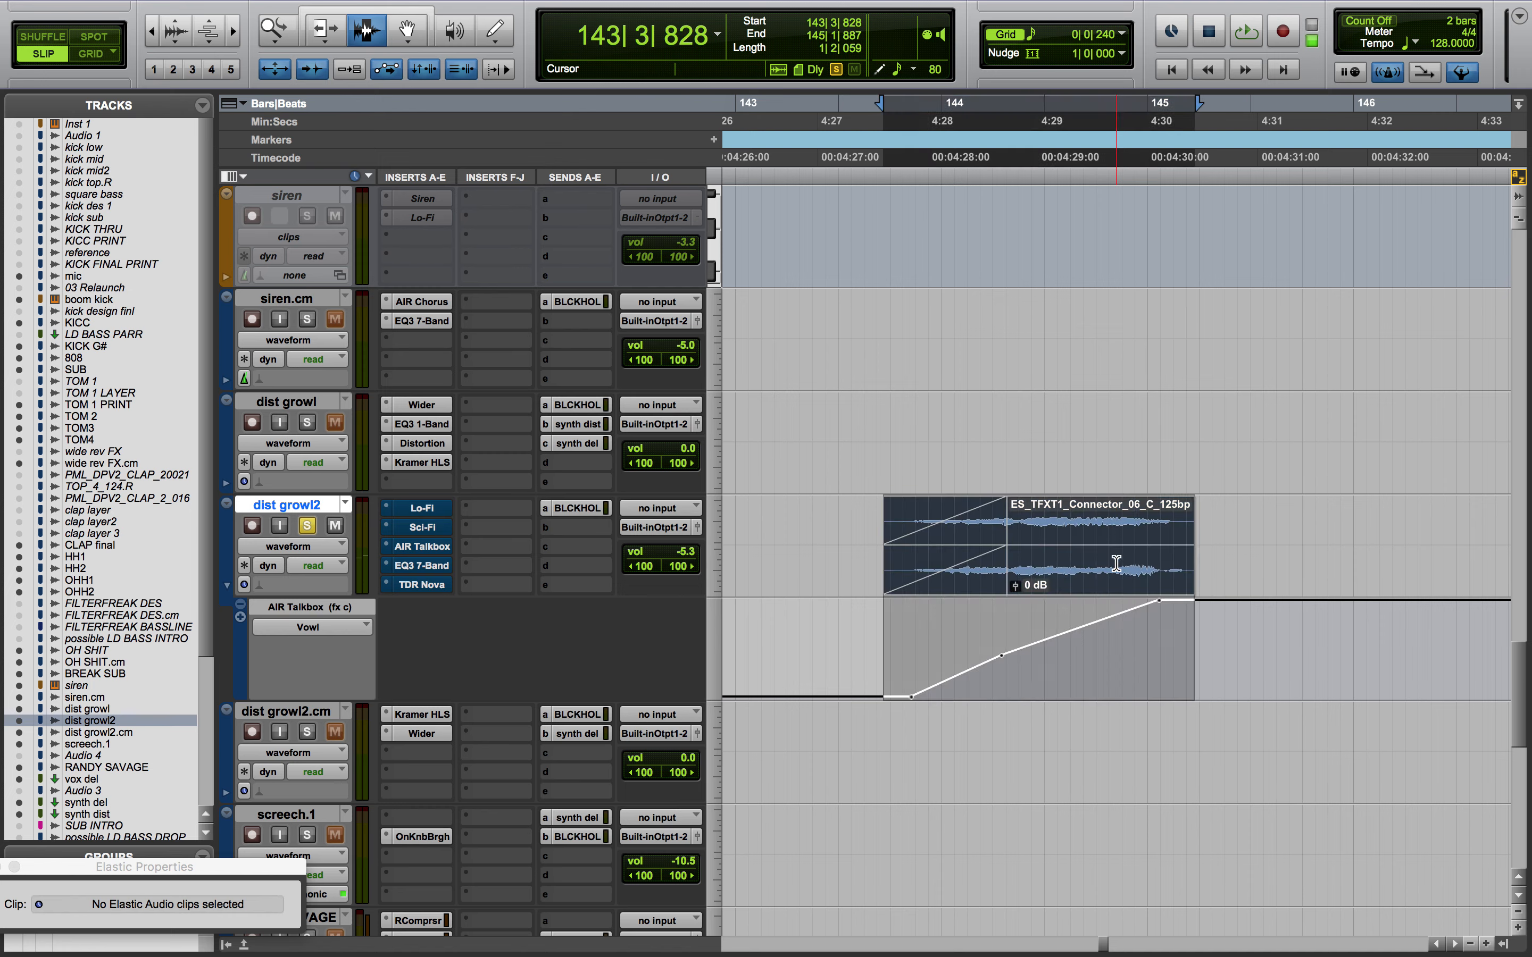
click(874, 549)
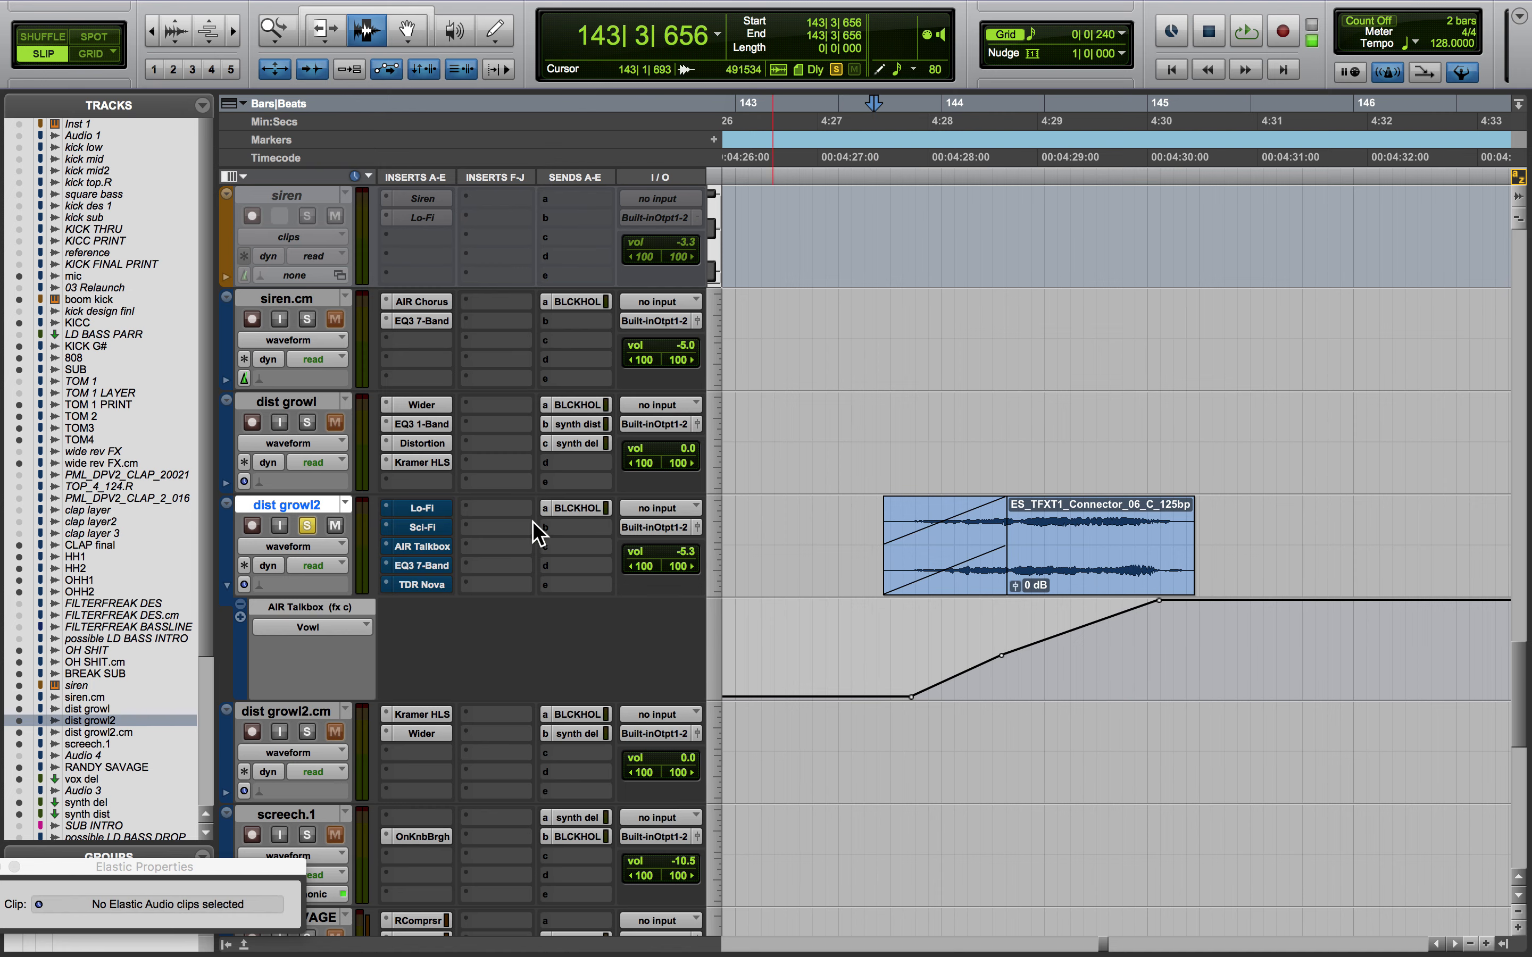
click(423, 509)
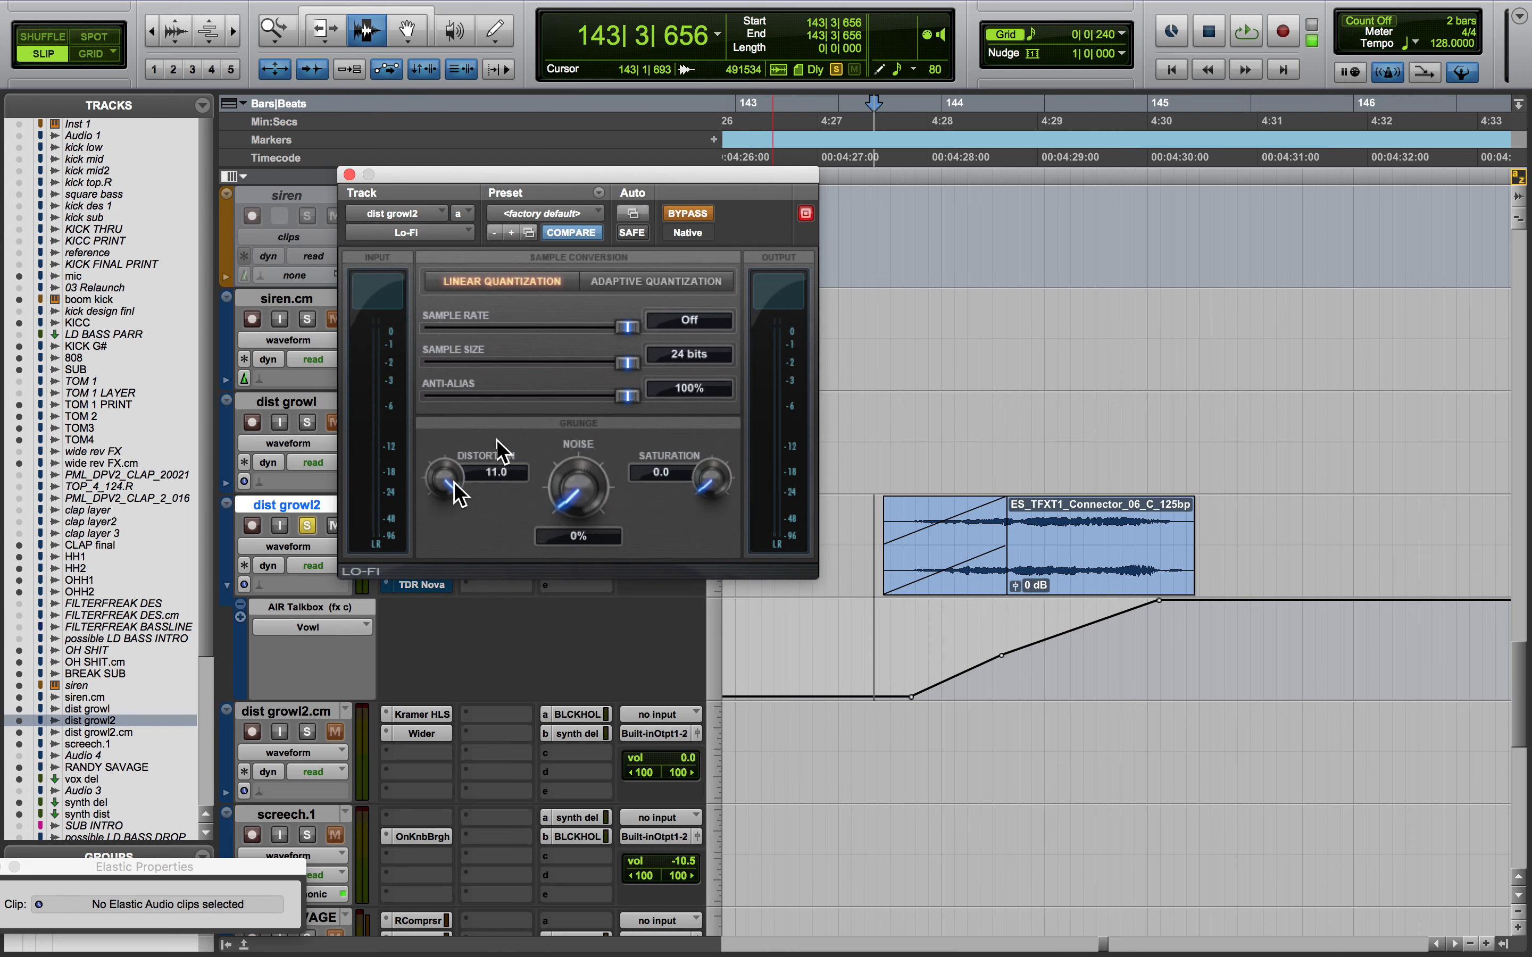
click(686, 214)
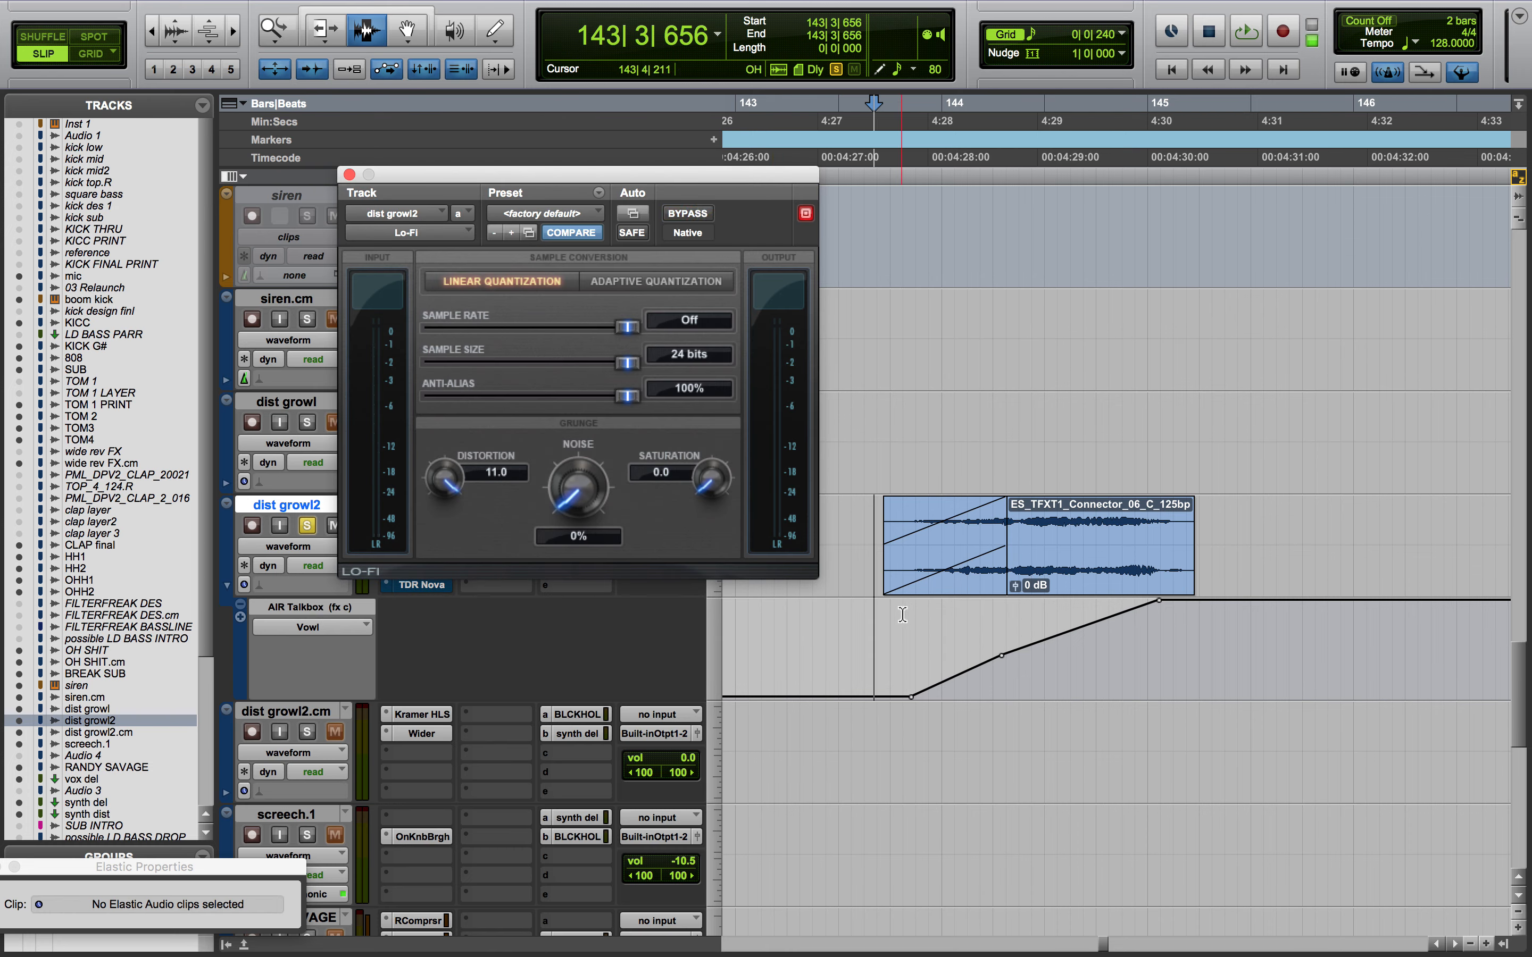
key(space)
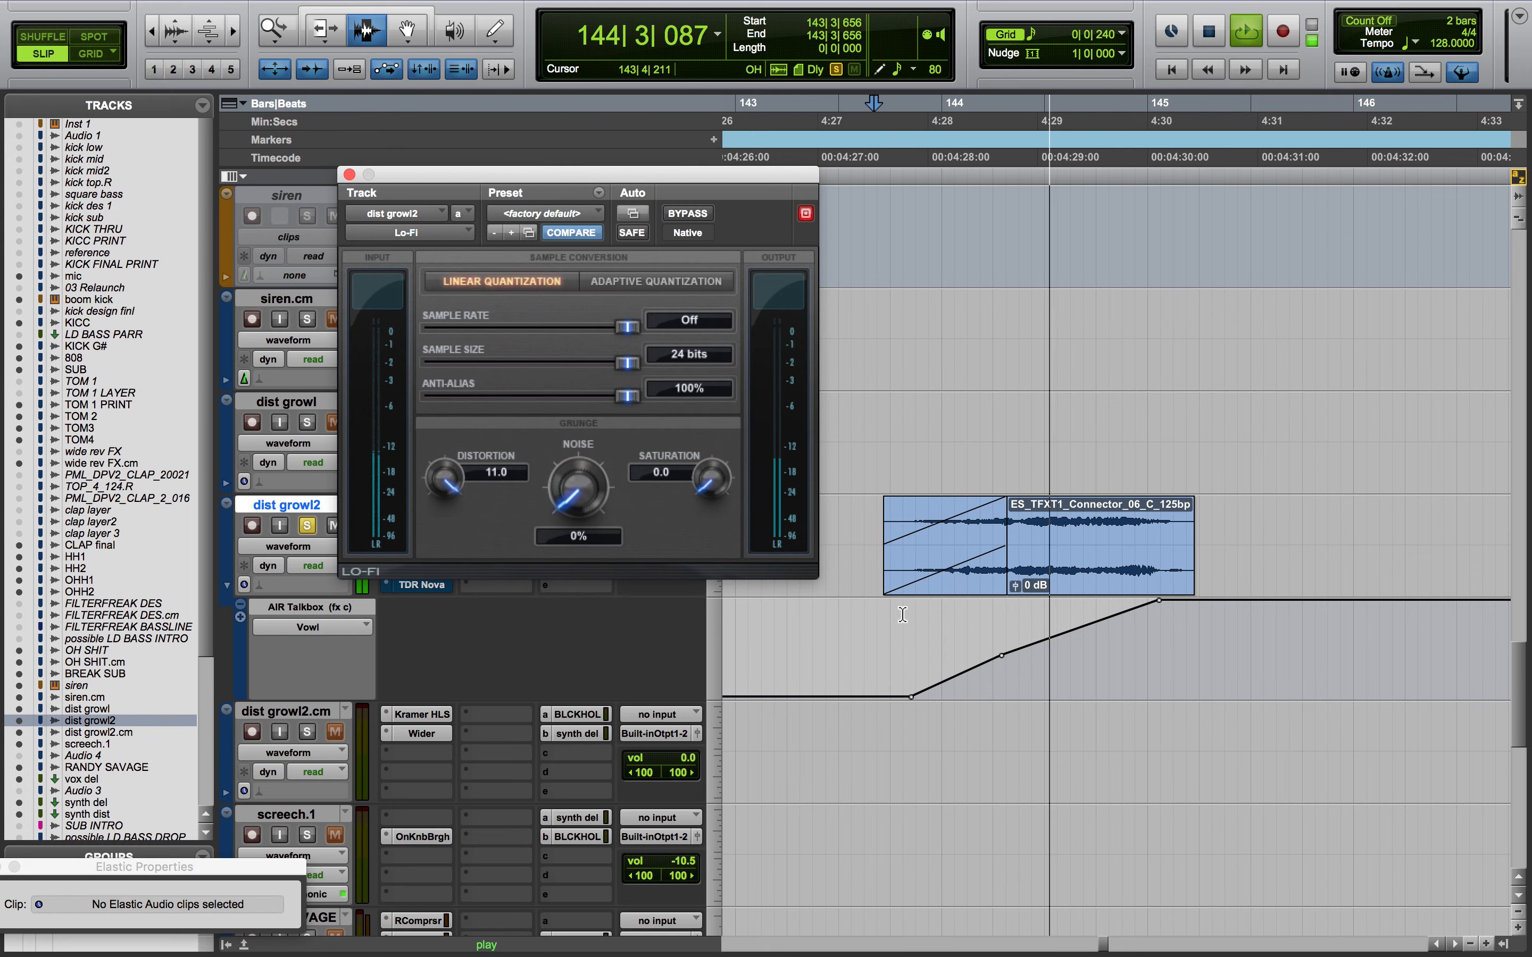
key(space)
click(349, 174)
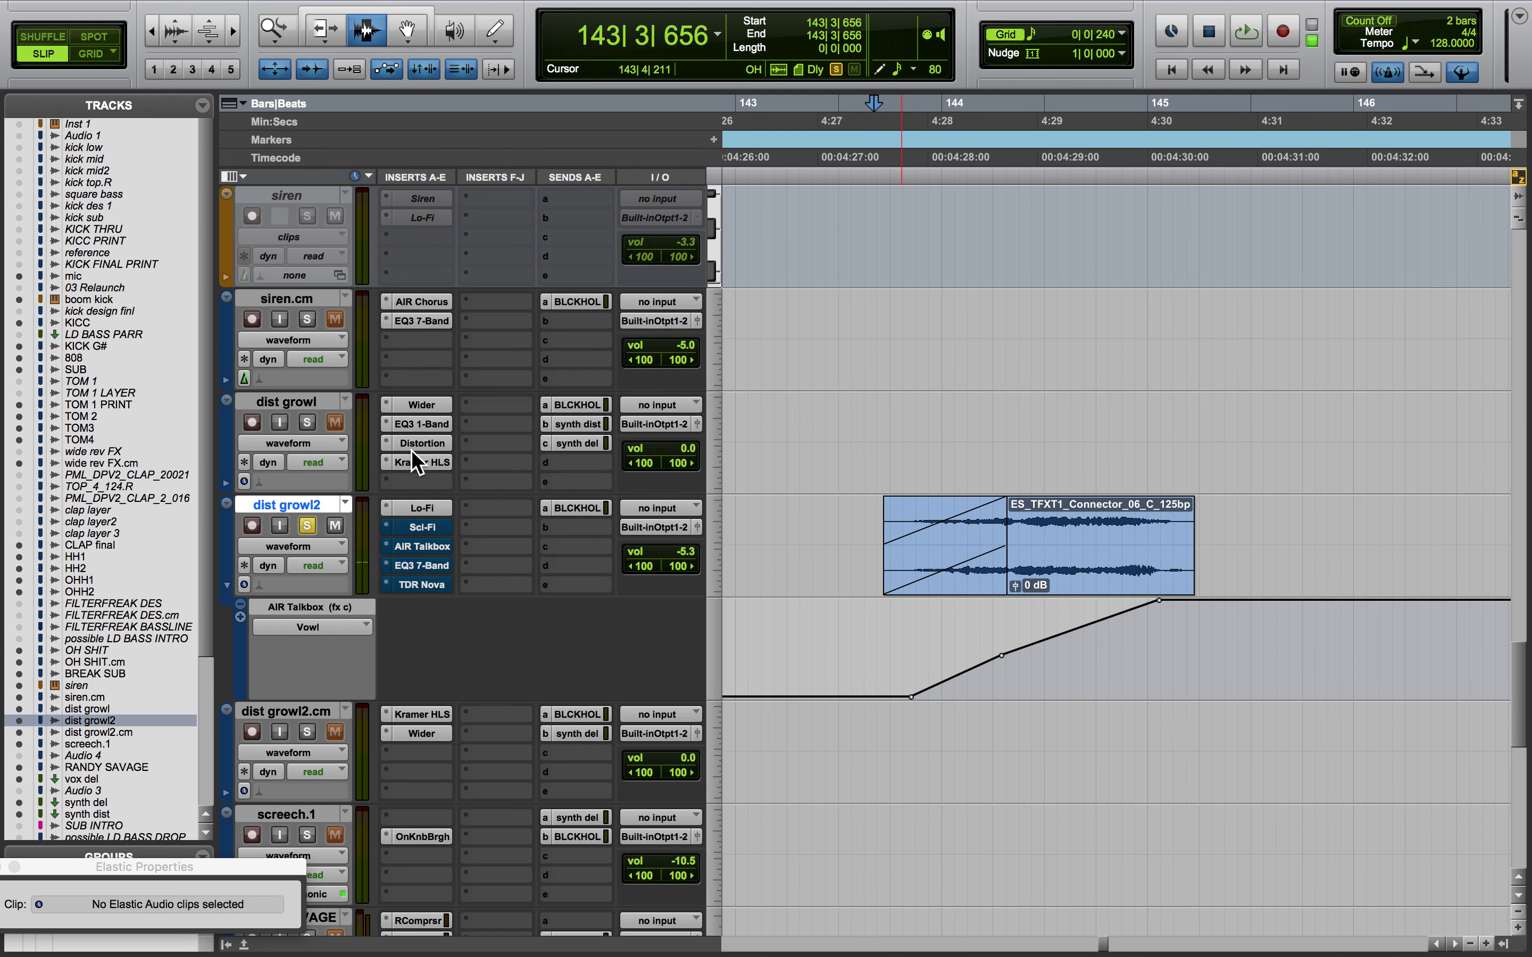
Re-enable the bypassed Sci-Fi insert on dist growl2 and audition the clip through it from 143|3|656
click(433, 531)
click(433, 529)
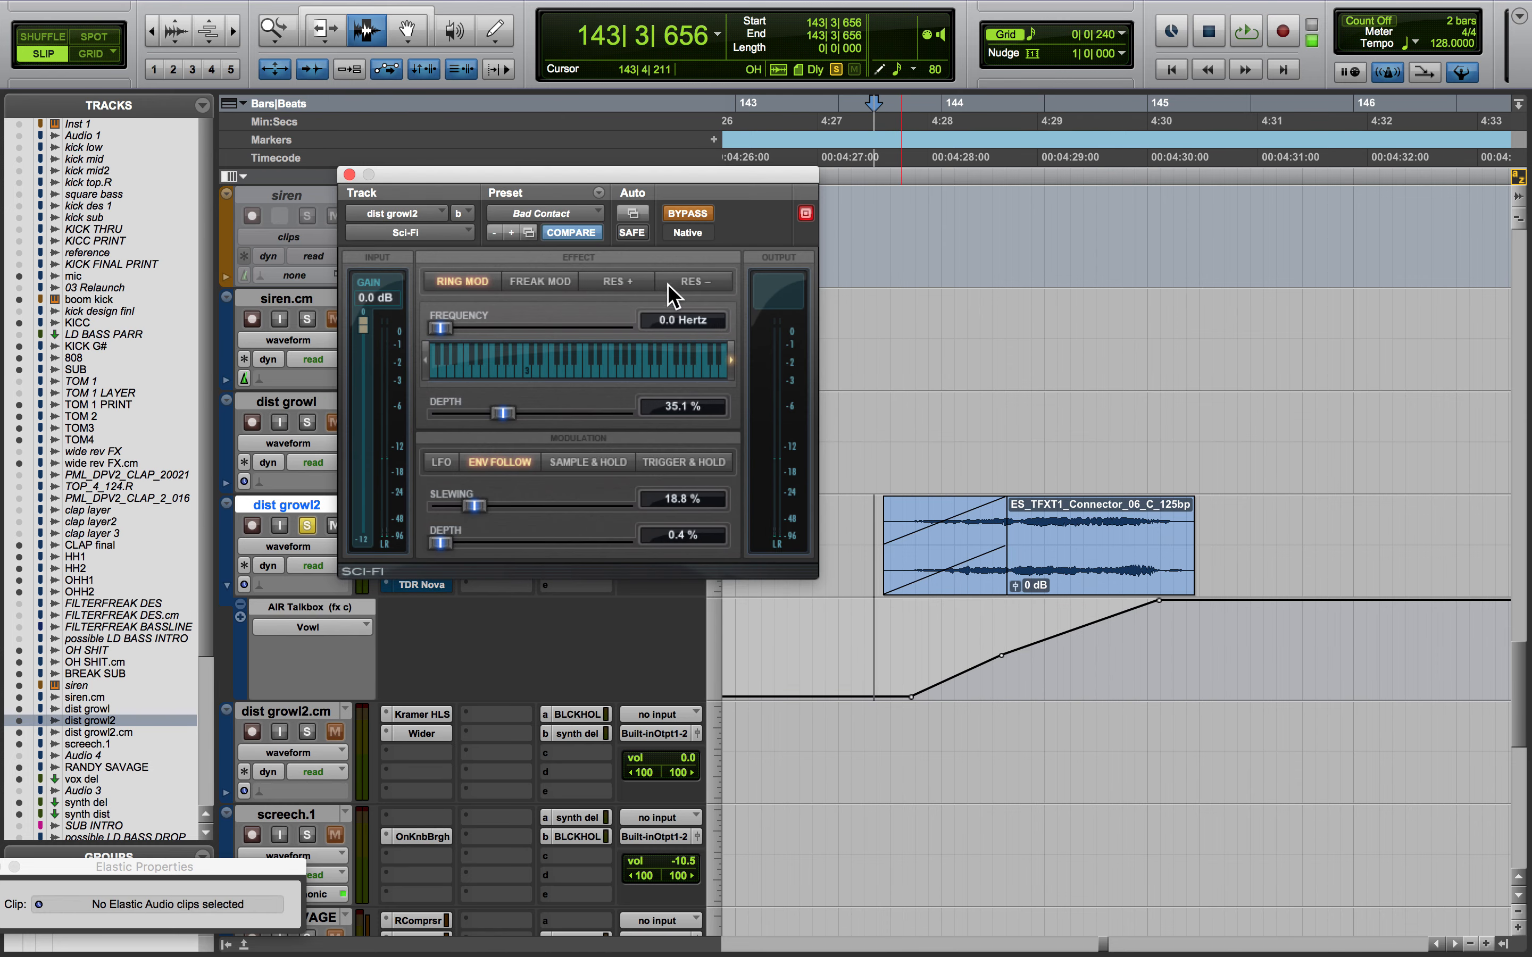
click(676, 218)
key(space)
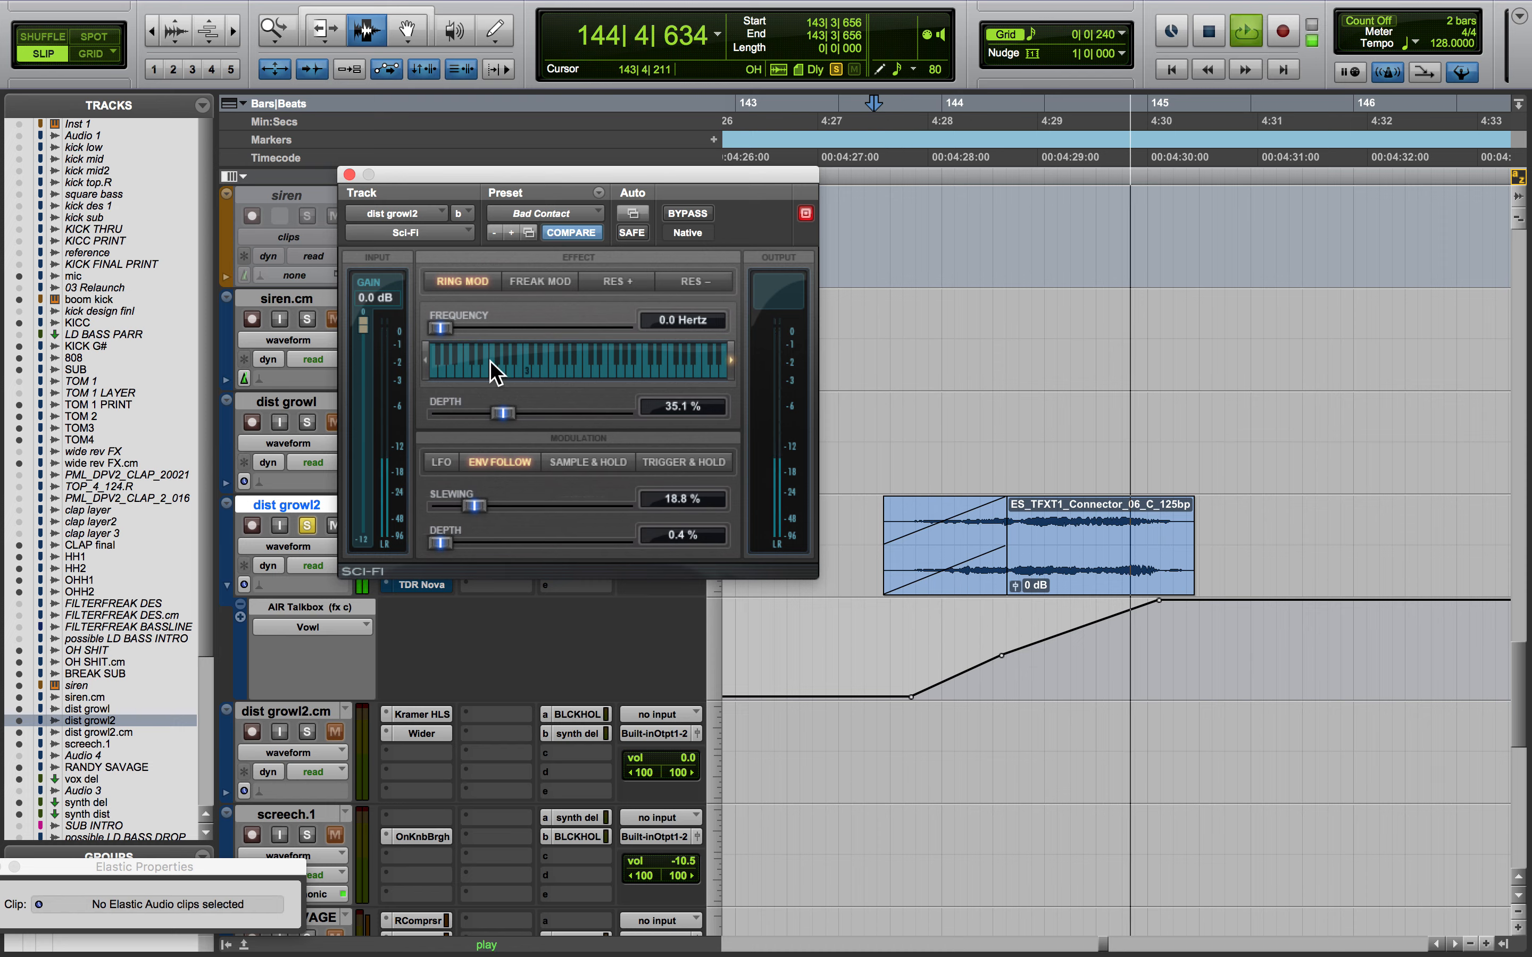
key(space)
click(349, 174)
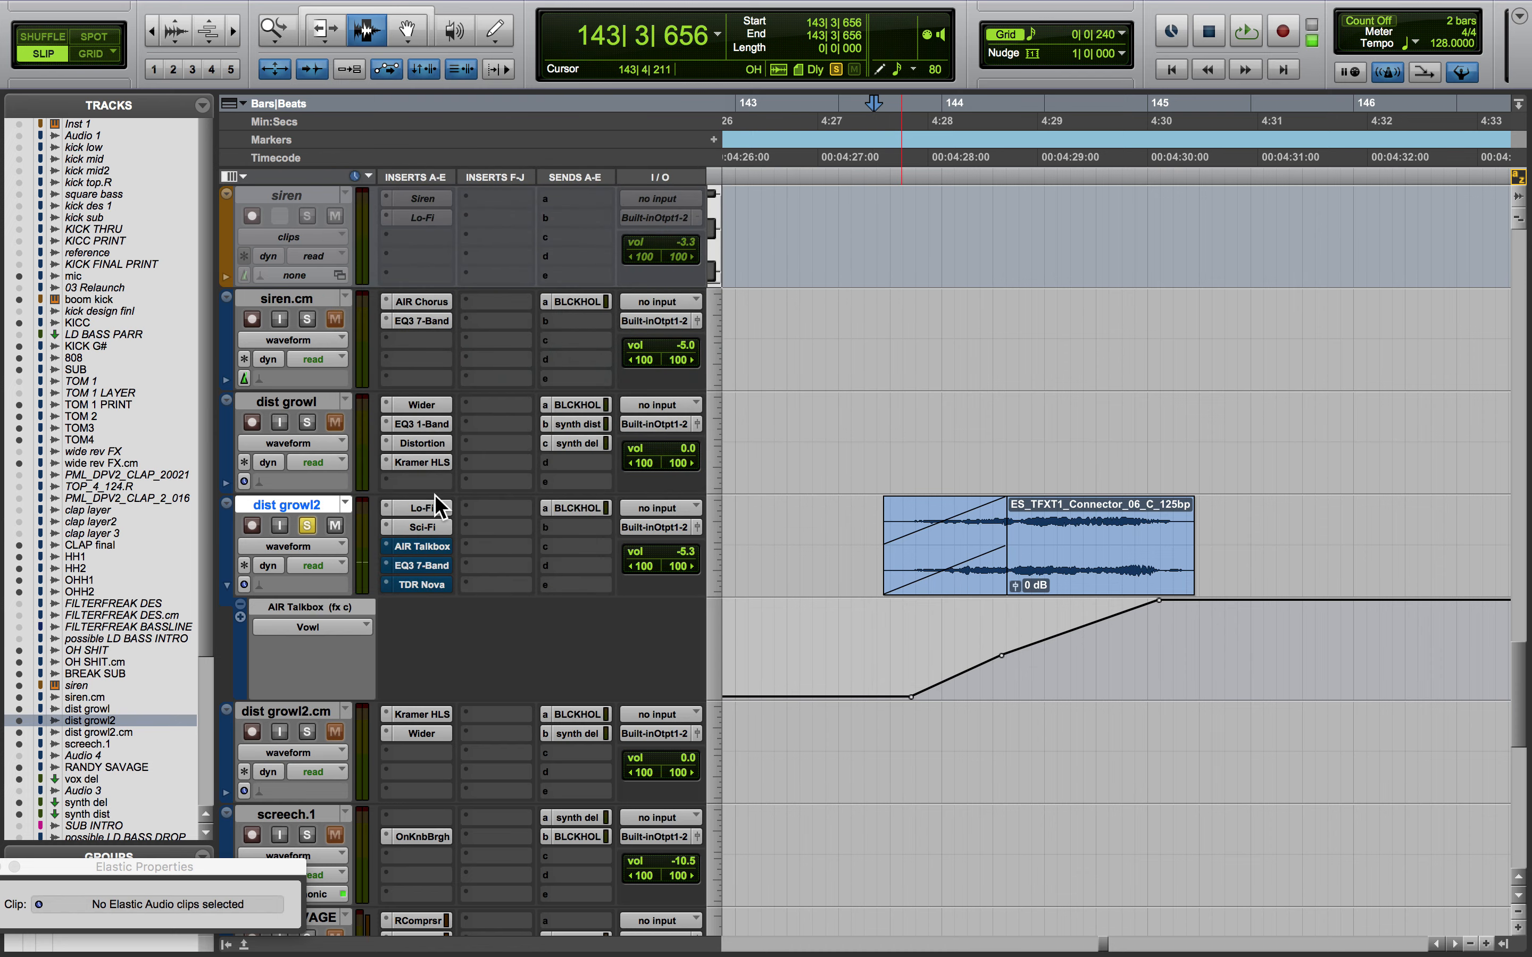
Re-enable the AIR Talkbox insert on dist growl2 and audition its automated vowel sweep twice from 143|3|656
click(437, 546)
click(690, 214)
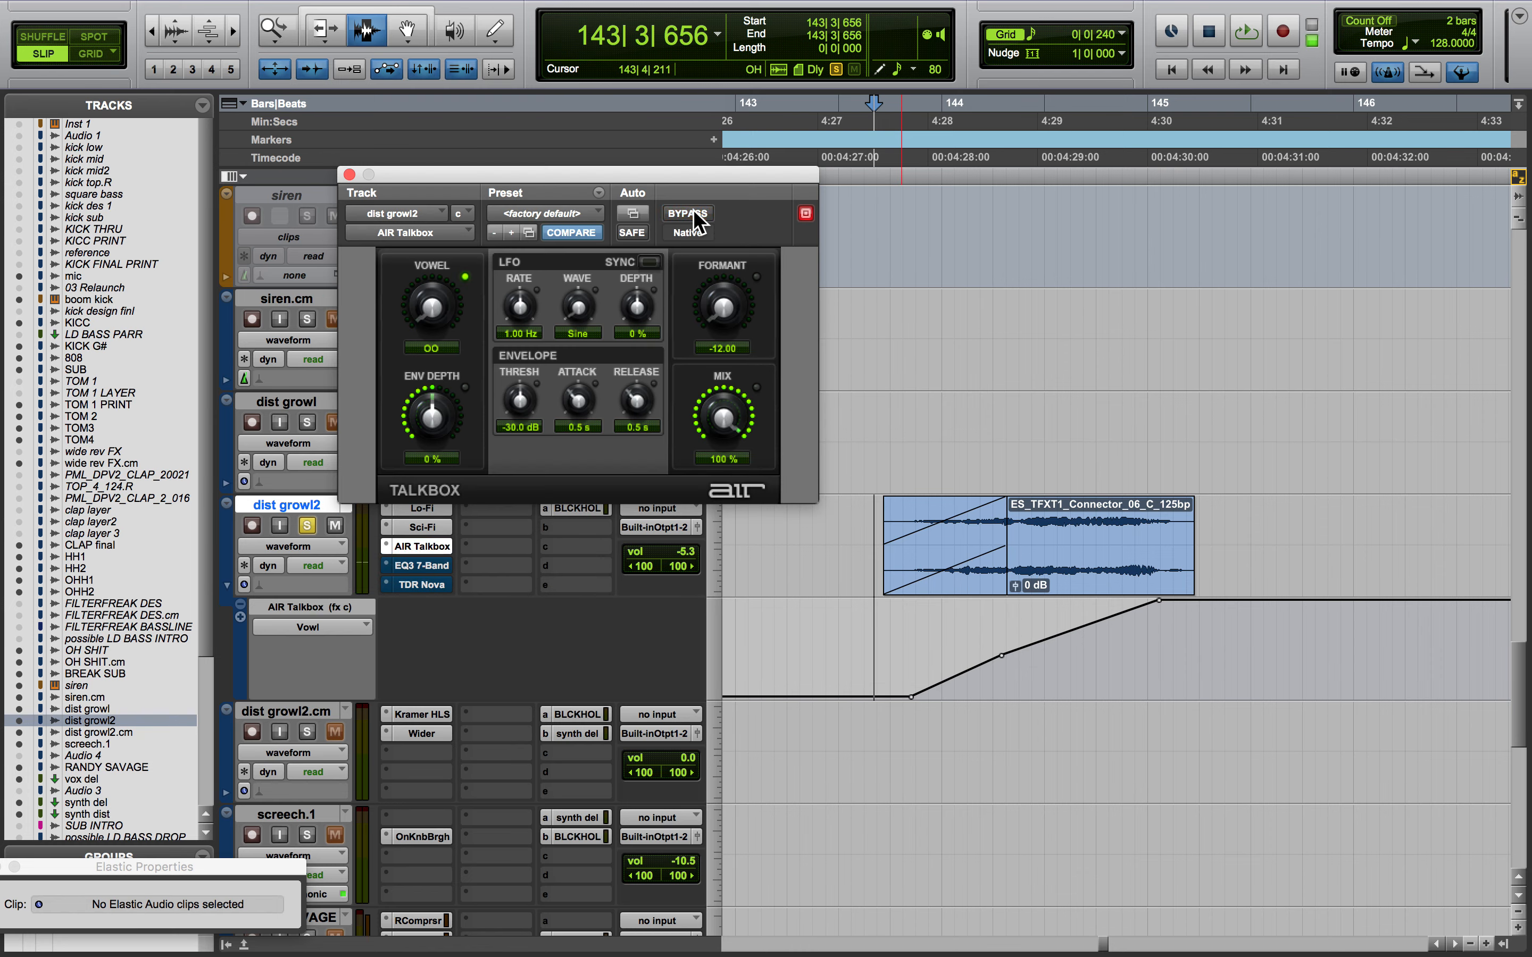
key(space)
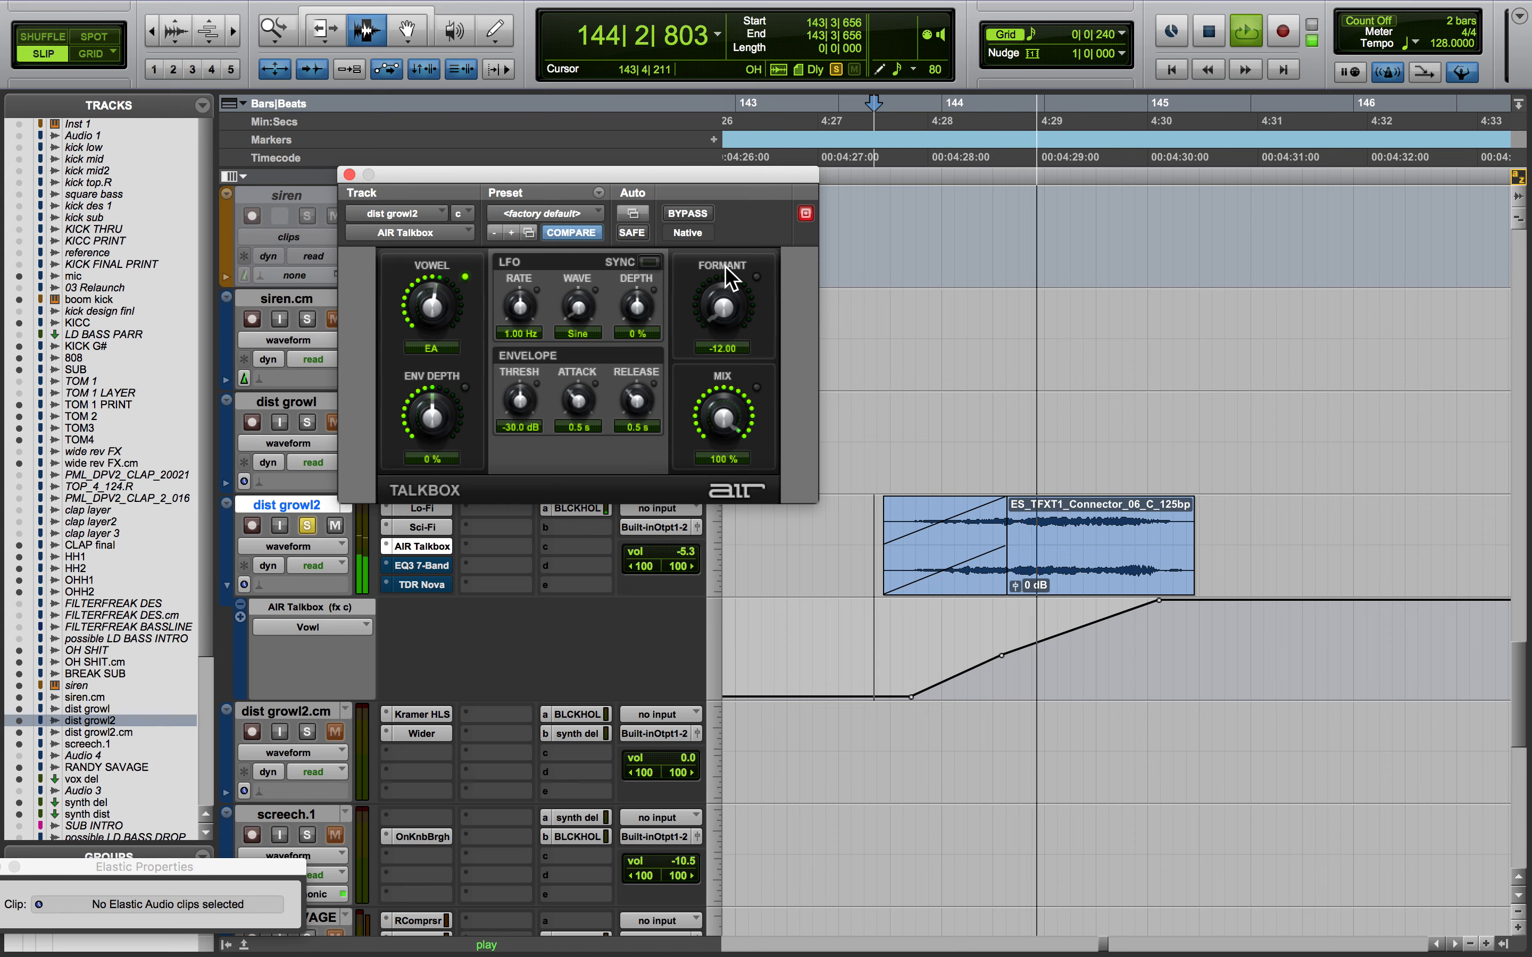
key(space)
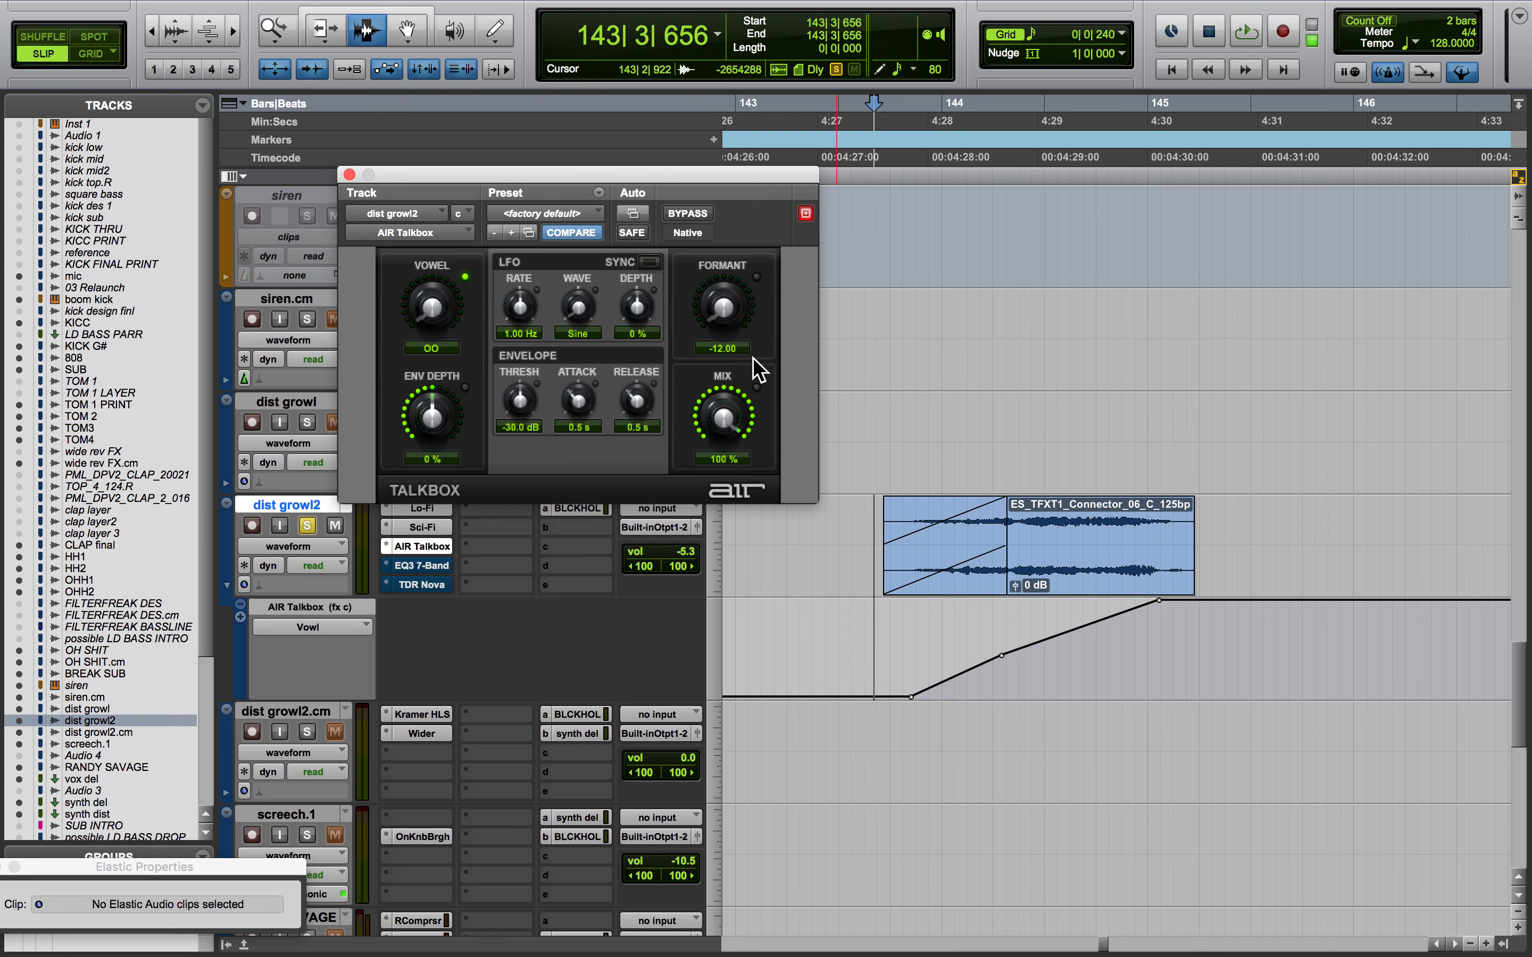
key(space)
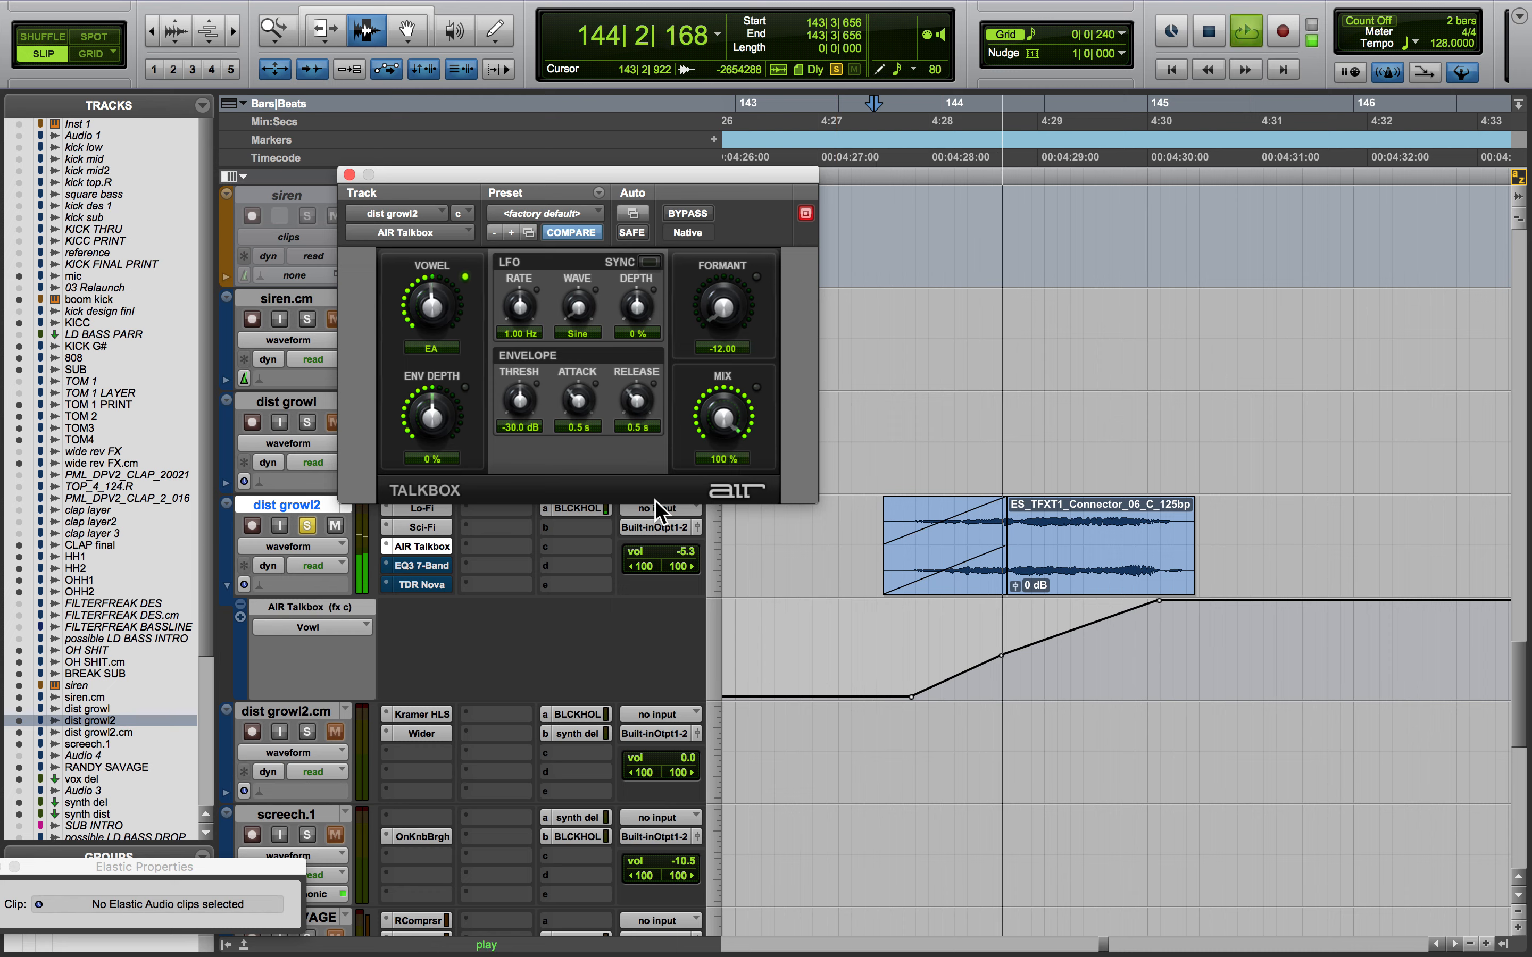
key(space)
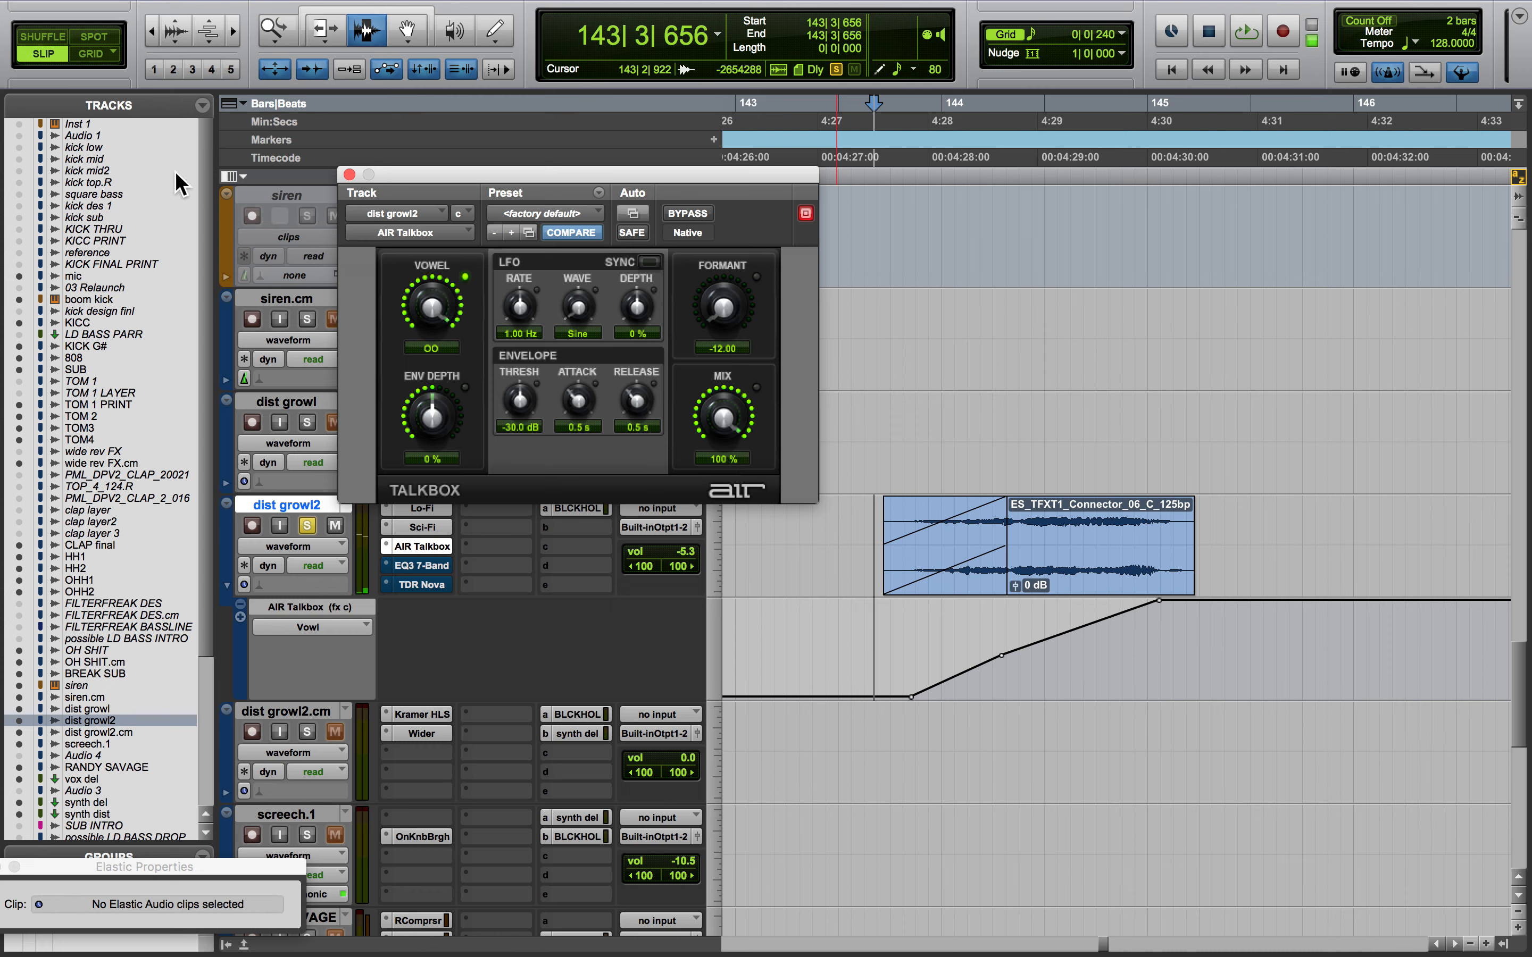
click(348, 174)
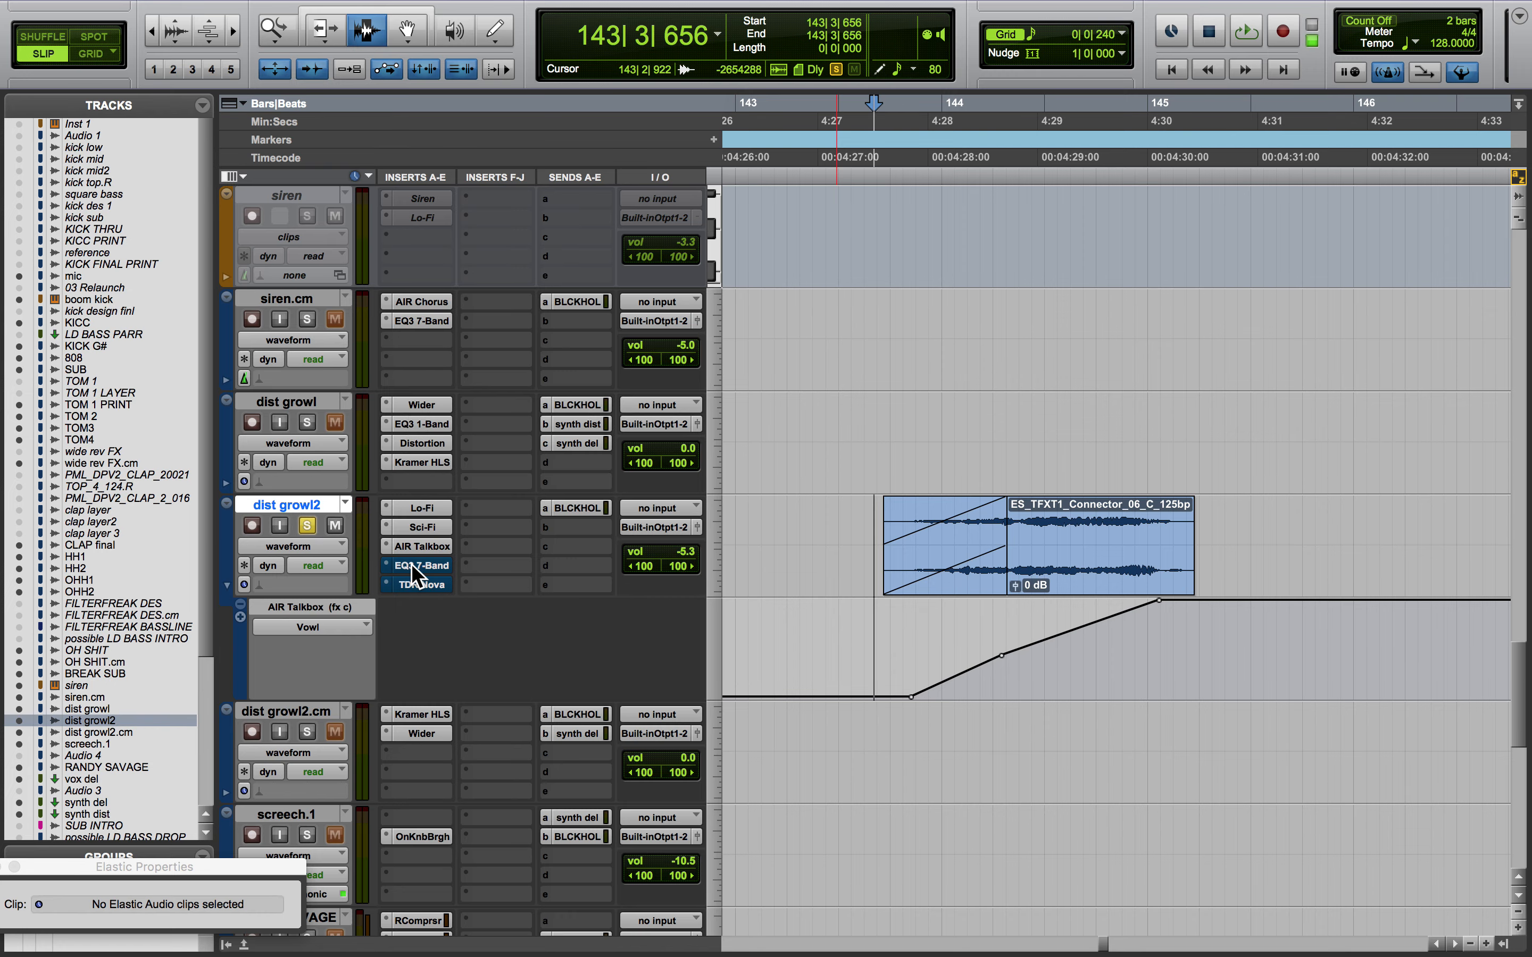
Re-enable the EQ3 7-Band and TDR Nova inserts on dist growl2 and review their curves
click(412, 565)
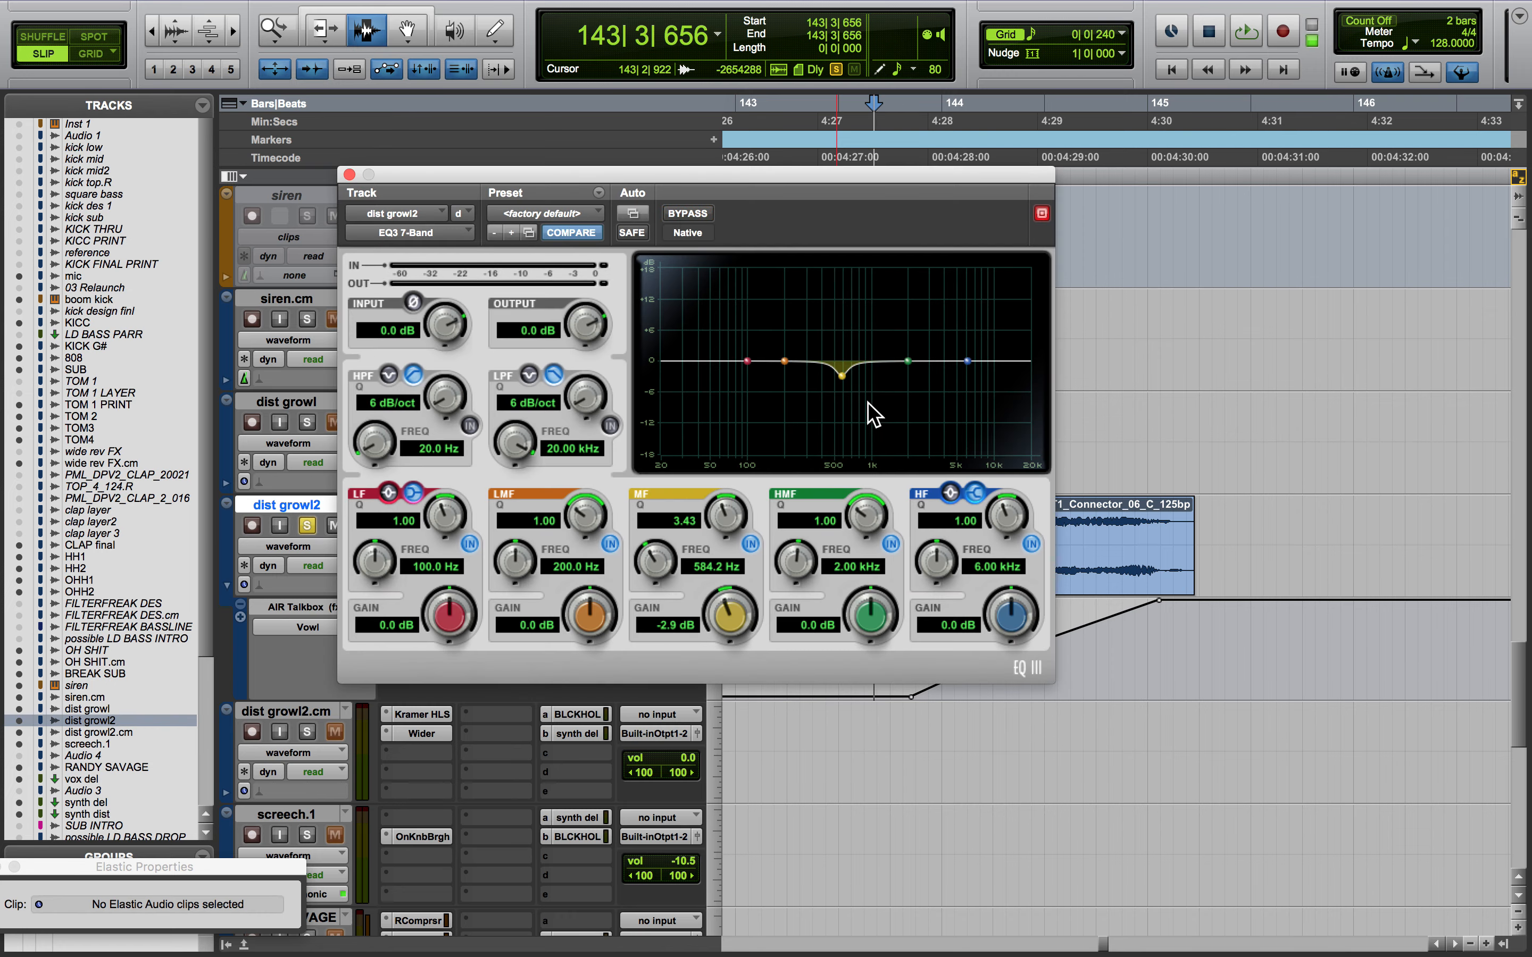
click(349, 175)
click(433, 581)
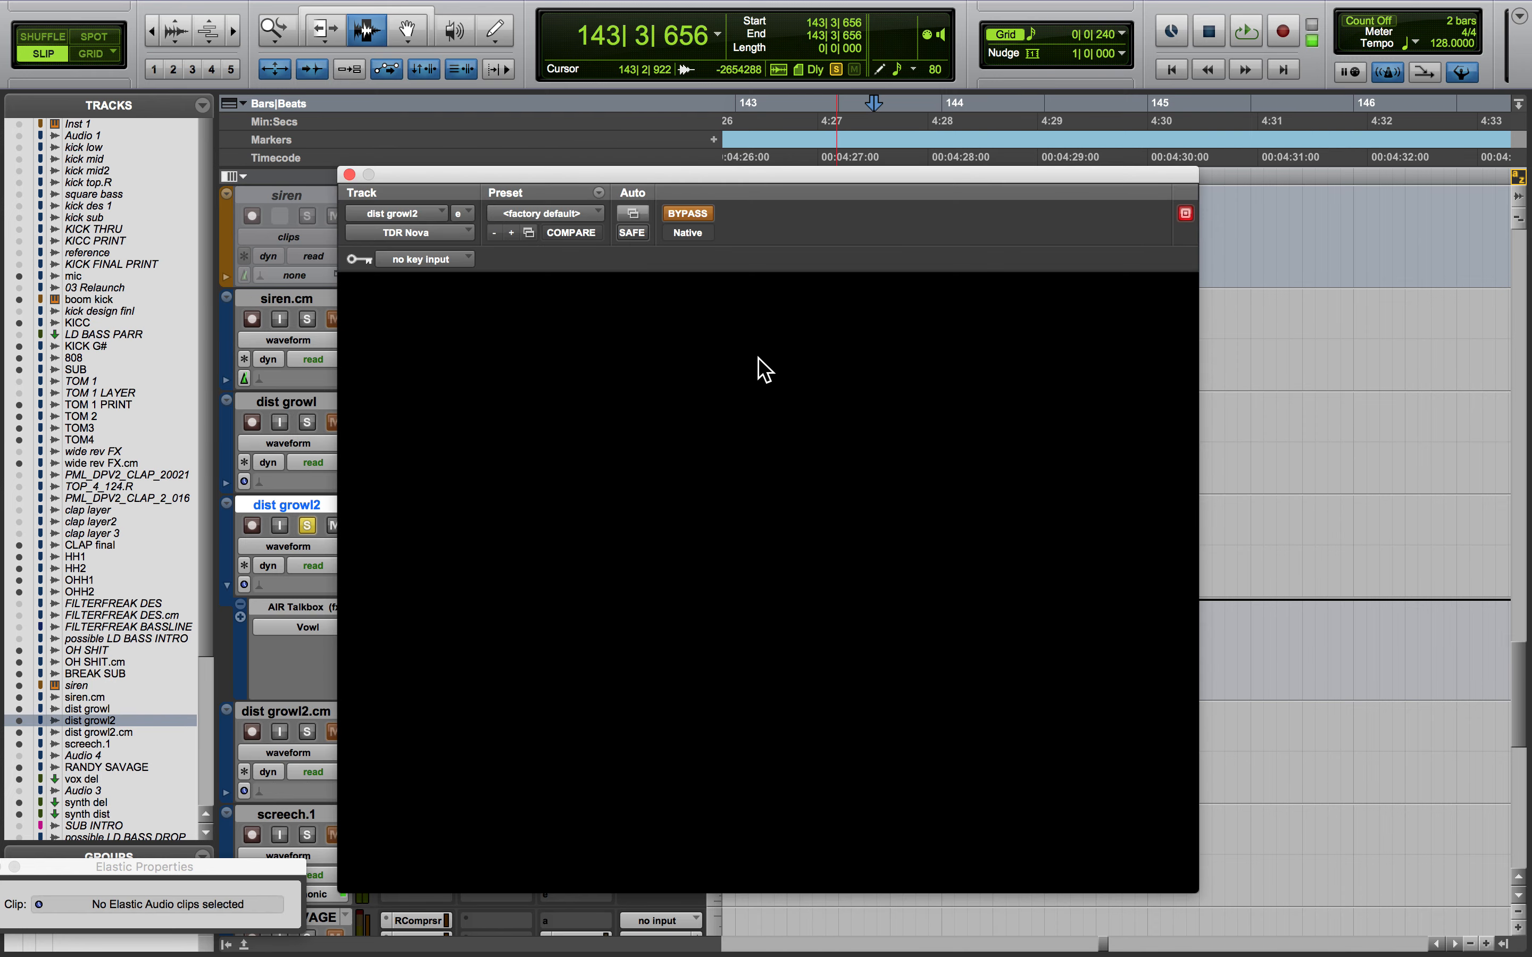
click(691, 215)
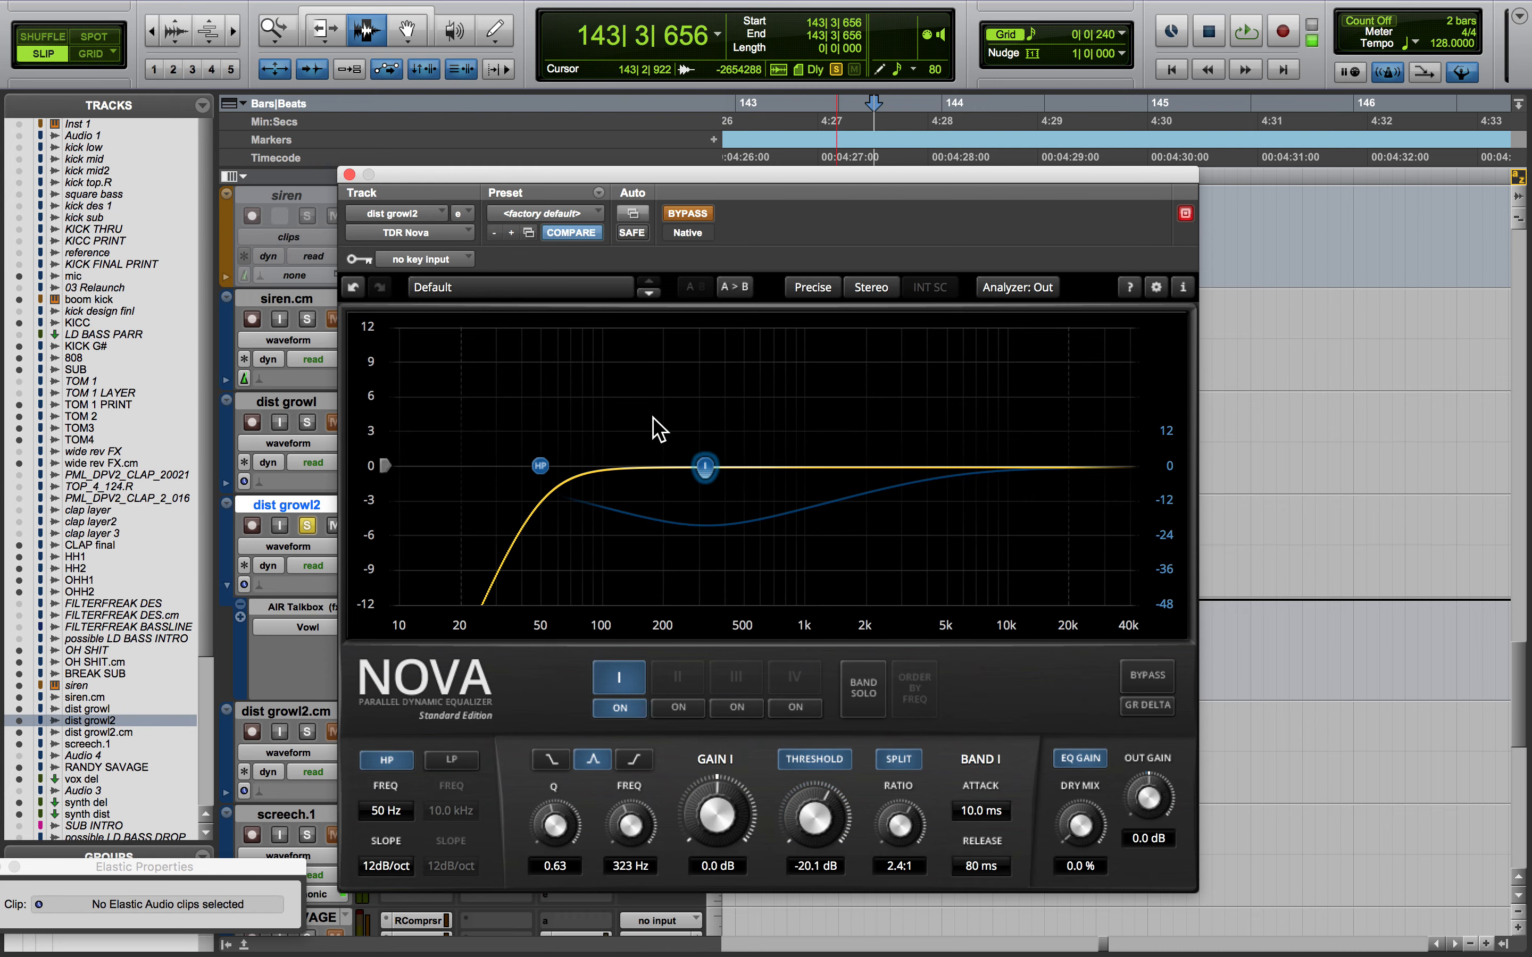
click(349, 174)
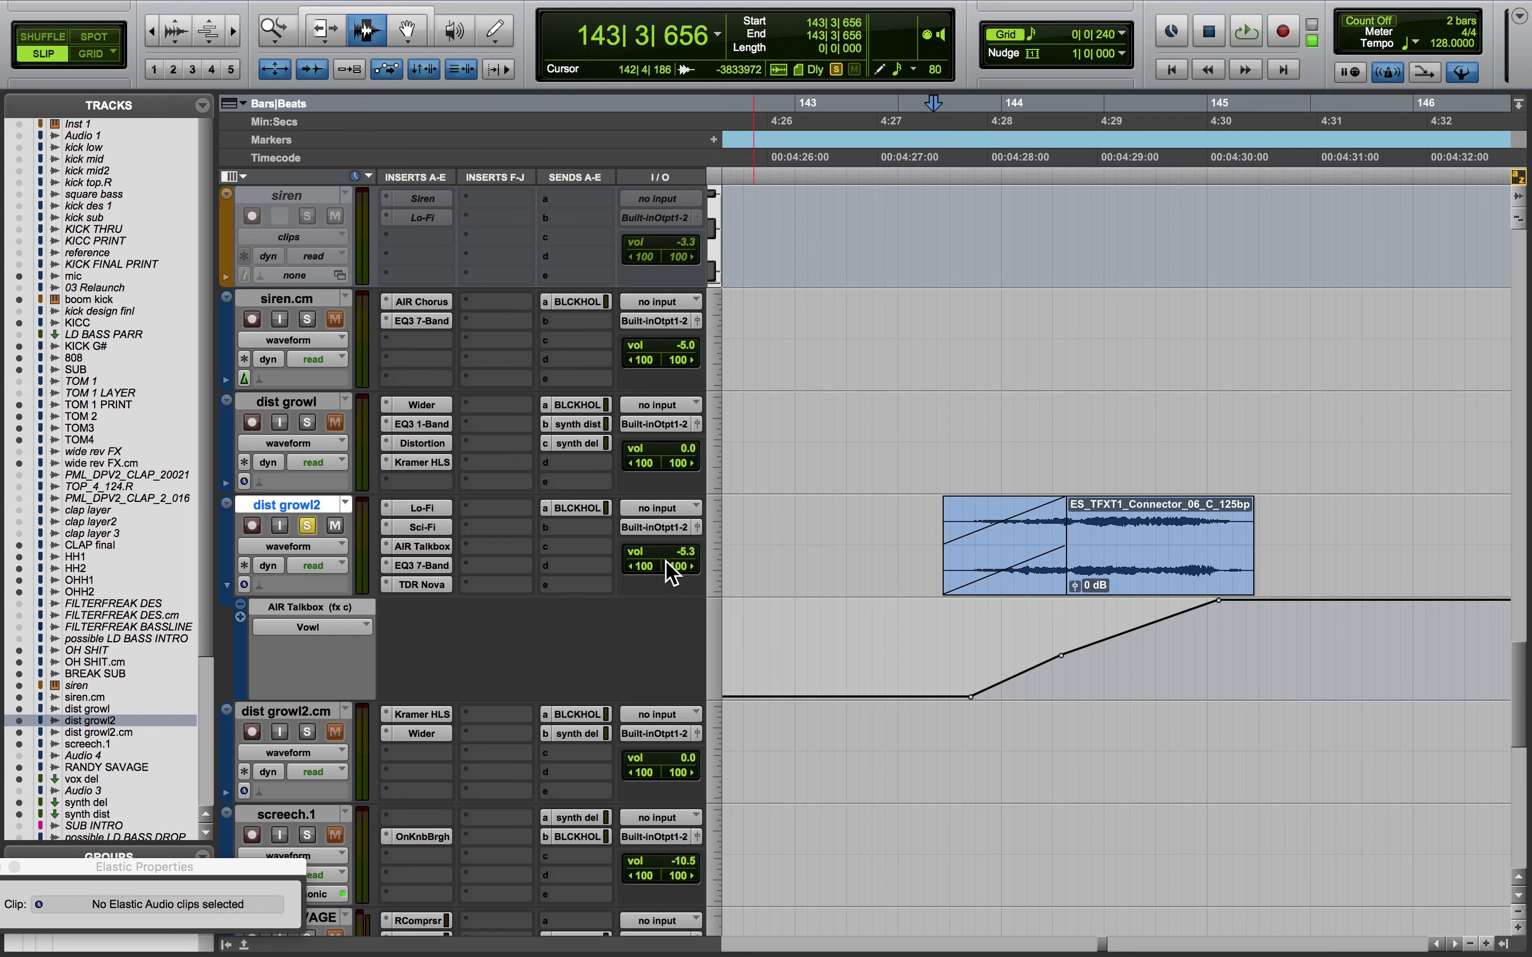
Unsolo the dist growl2 track, then hide it and make it inactive
click(306, 526)
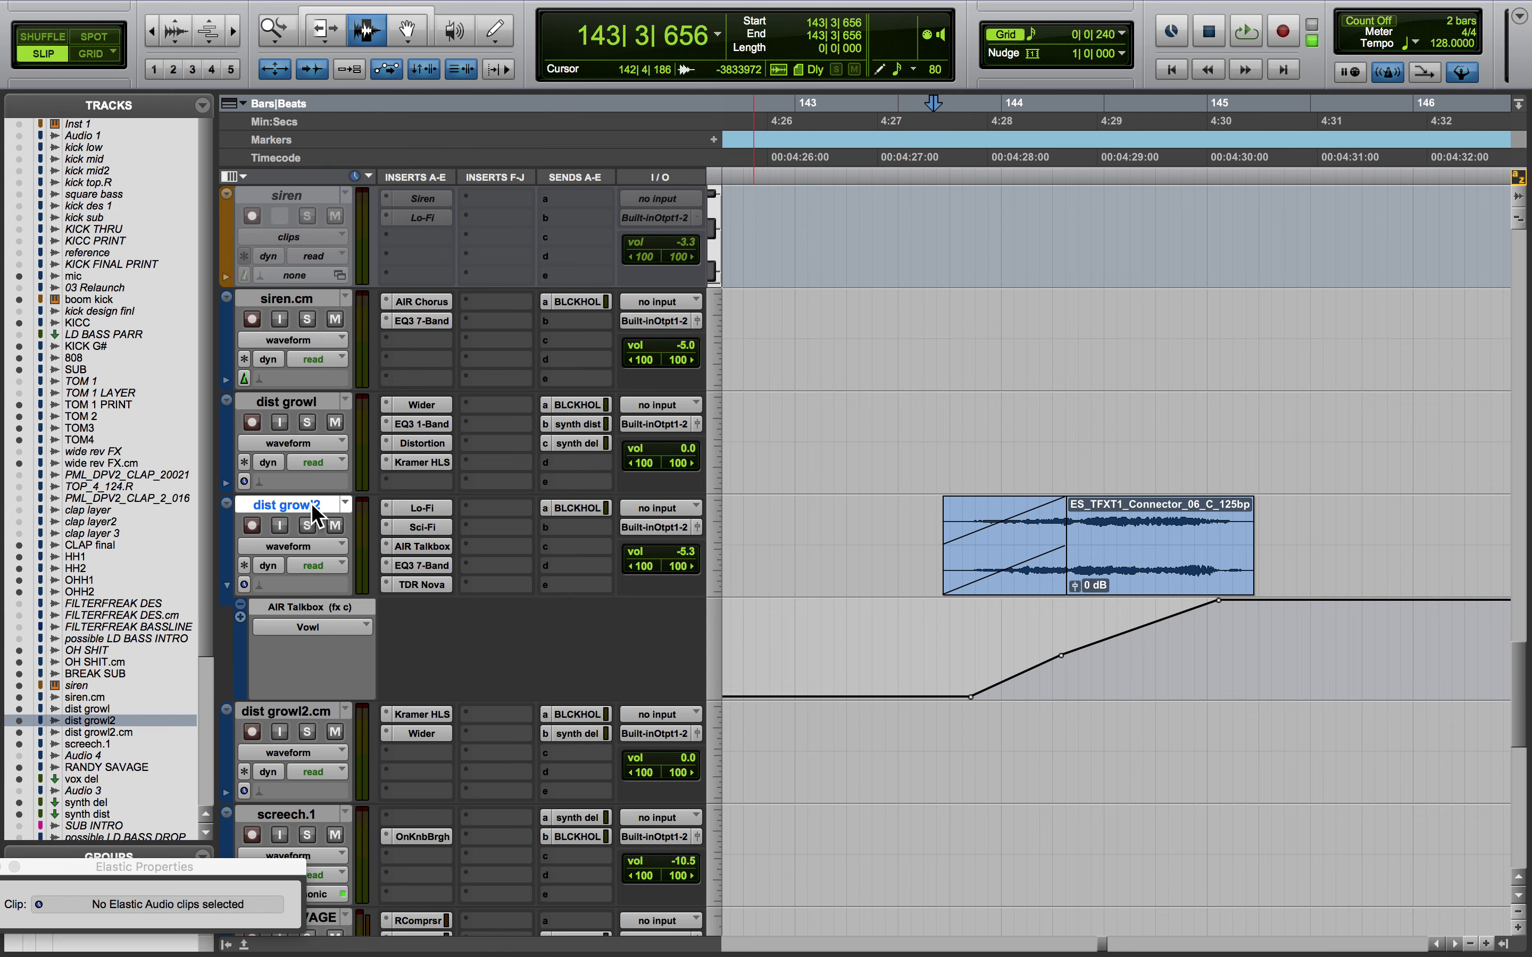
right_click(314, 503)
key(Escape)
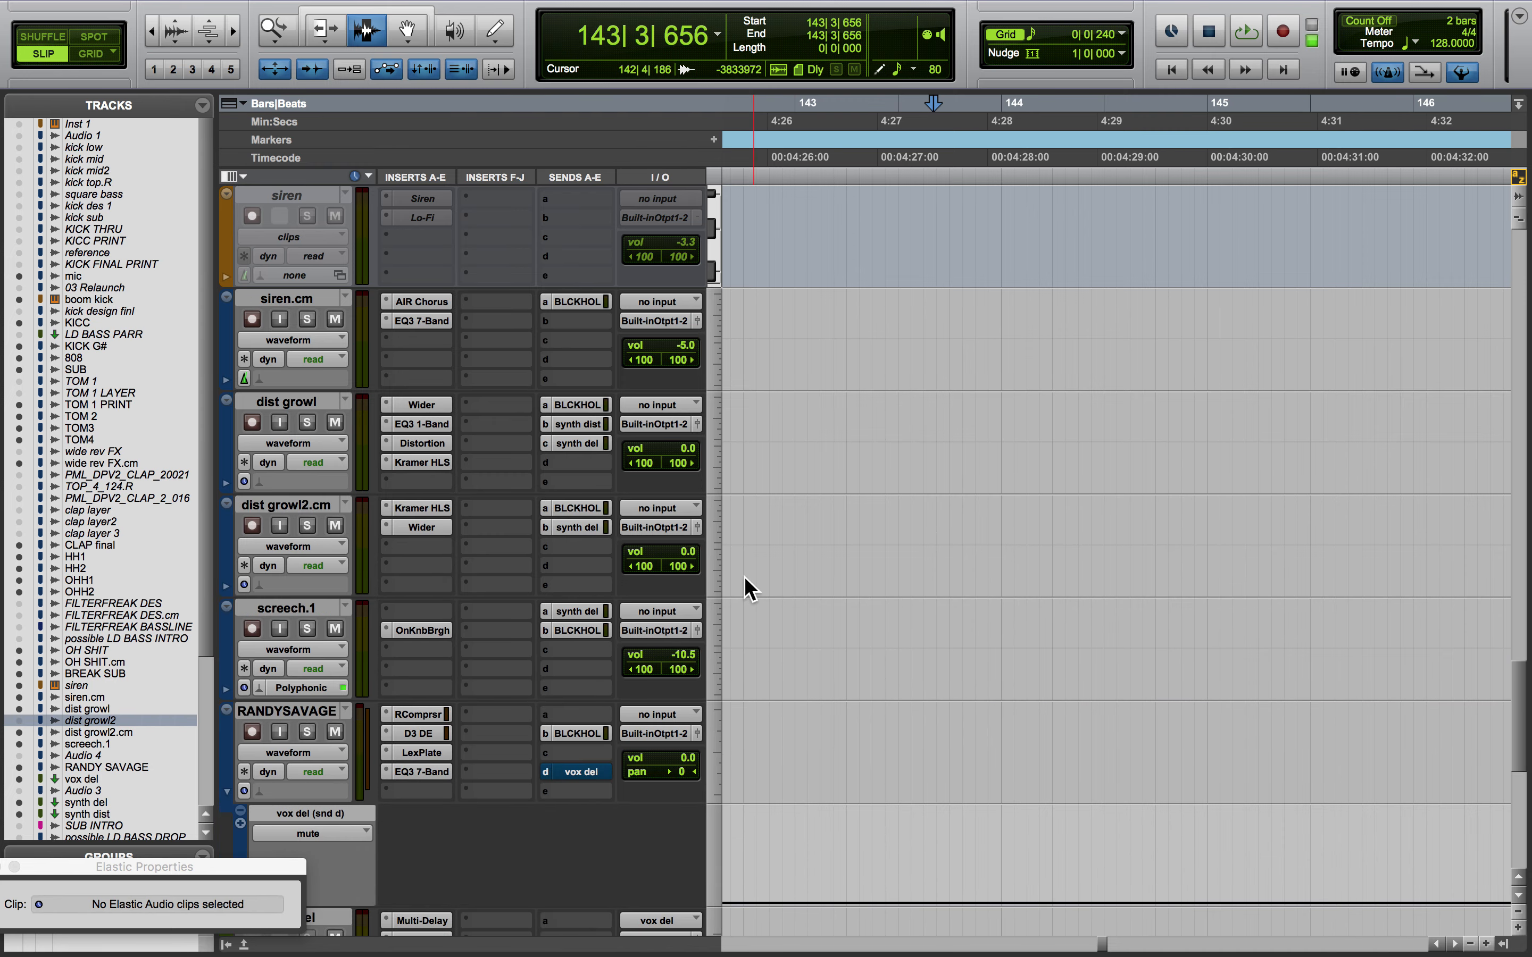
Solo dist growl2.cm and audition its faded-in clip from 135|4|899
click(307, 525)
scroll(721, 571, left, 5)
scroll(721, 571, left, 8)
click(878, 552)
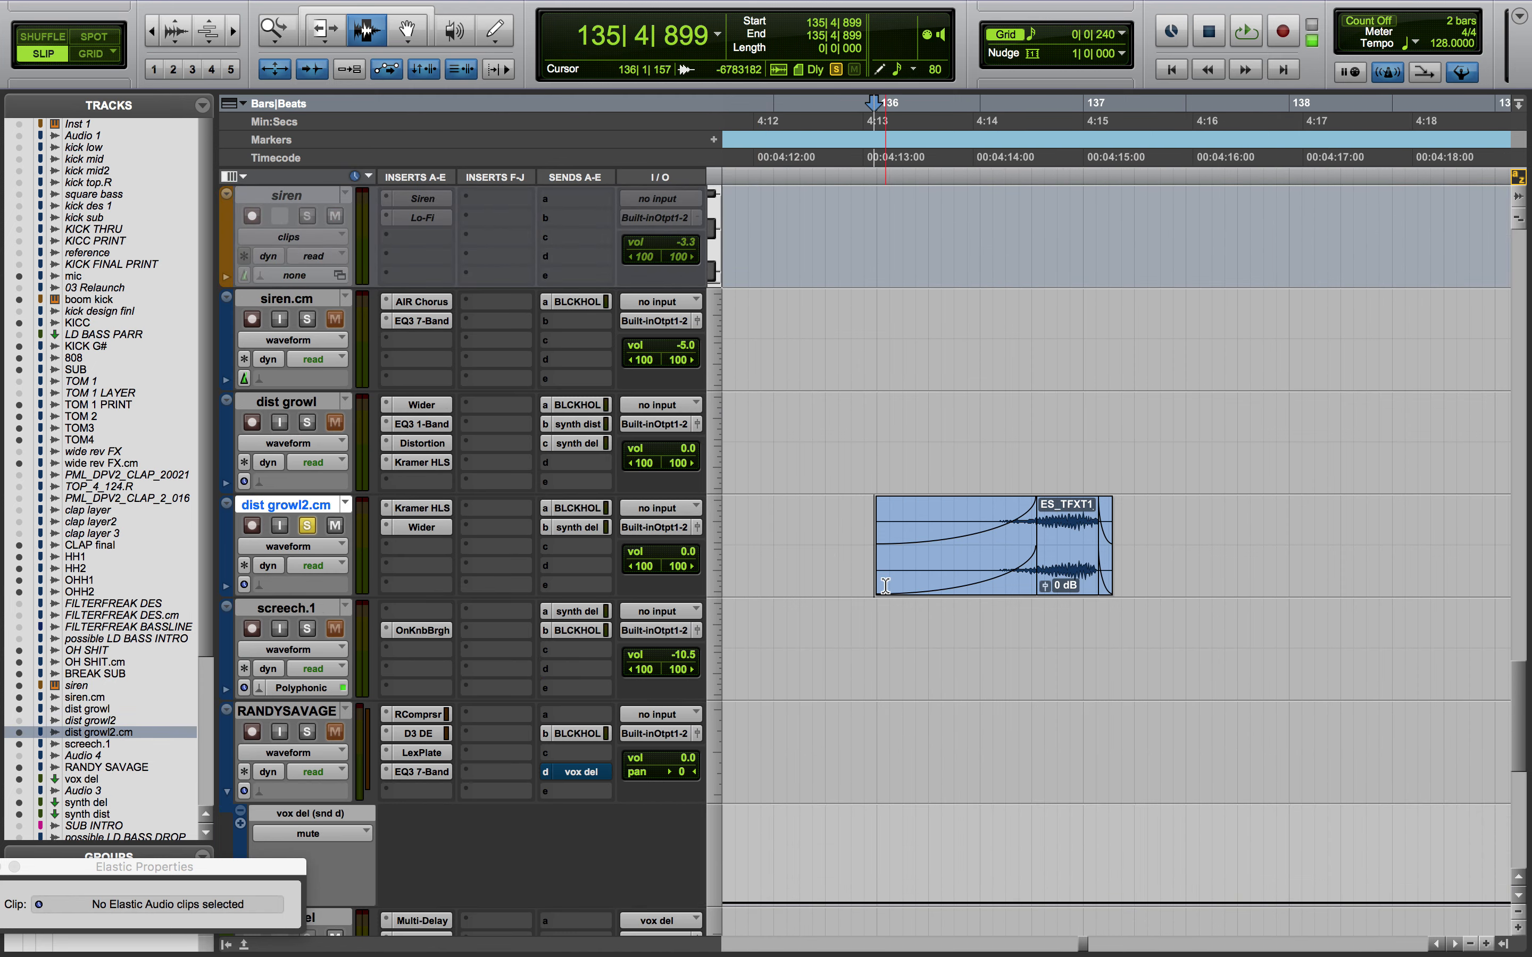
key(space)
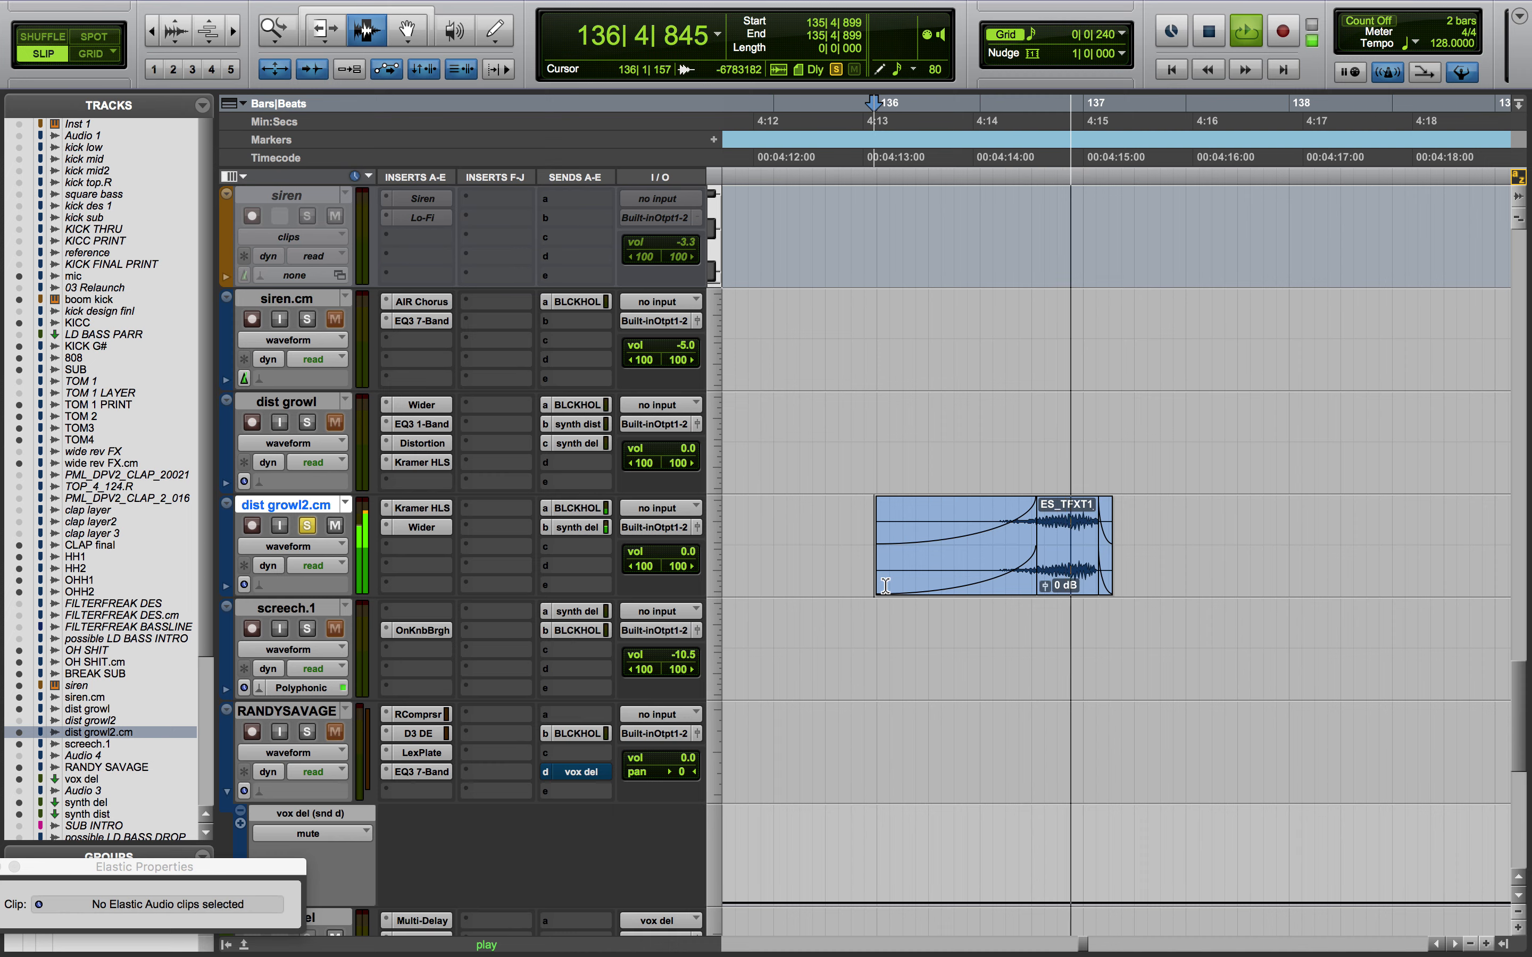
key(space)
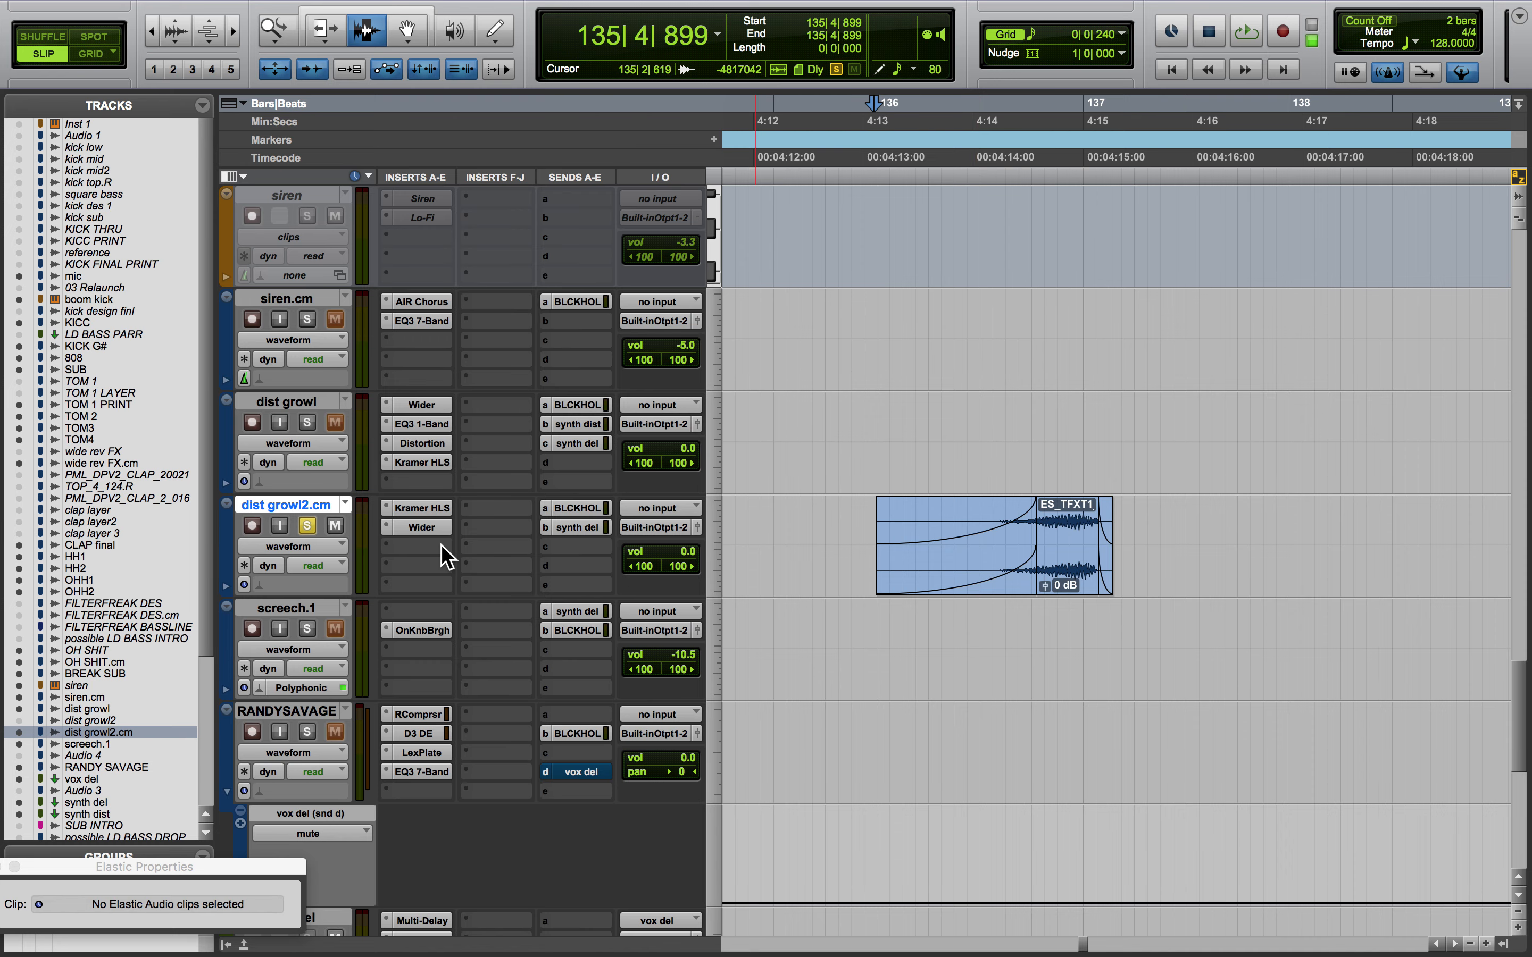
Examine the settings of the Kramer HLS and Wider inserts on dist growl2.cm
click(423, 508)
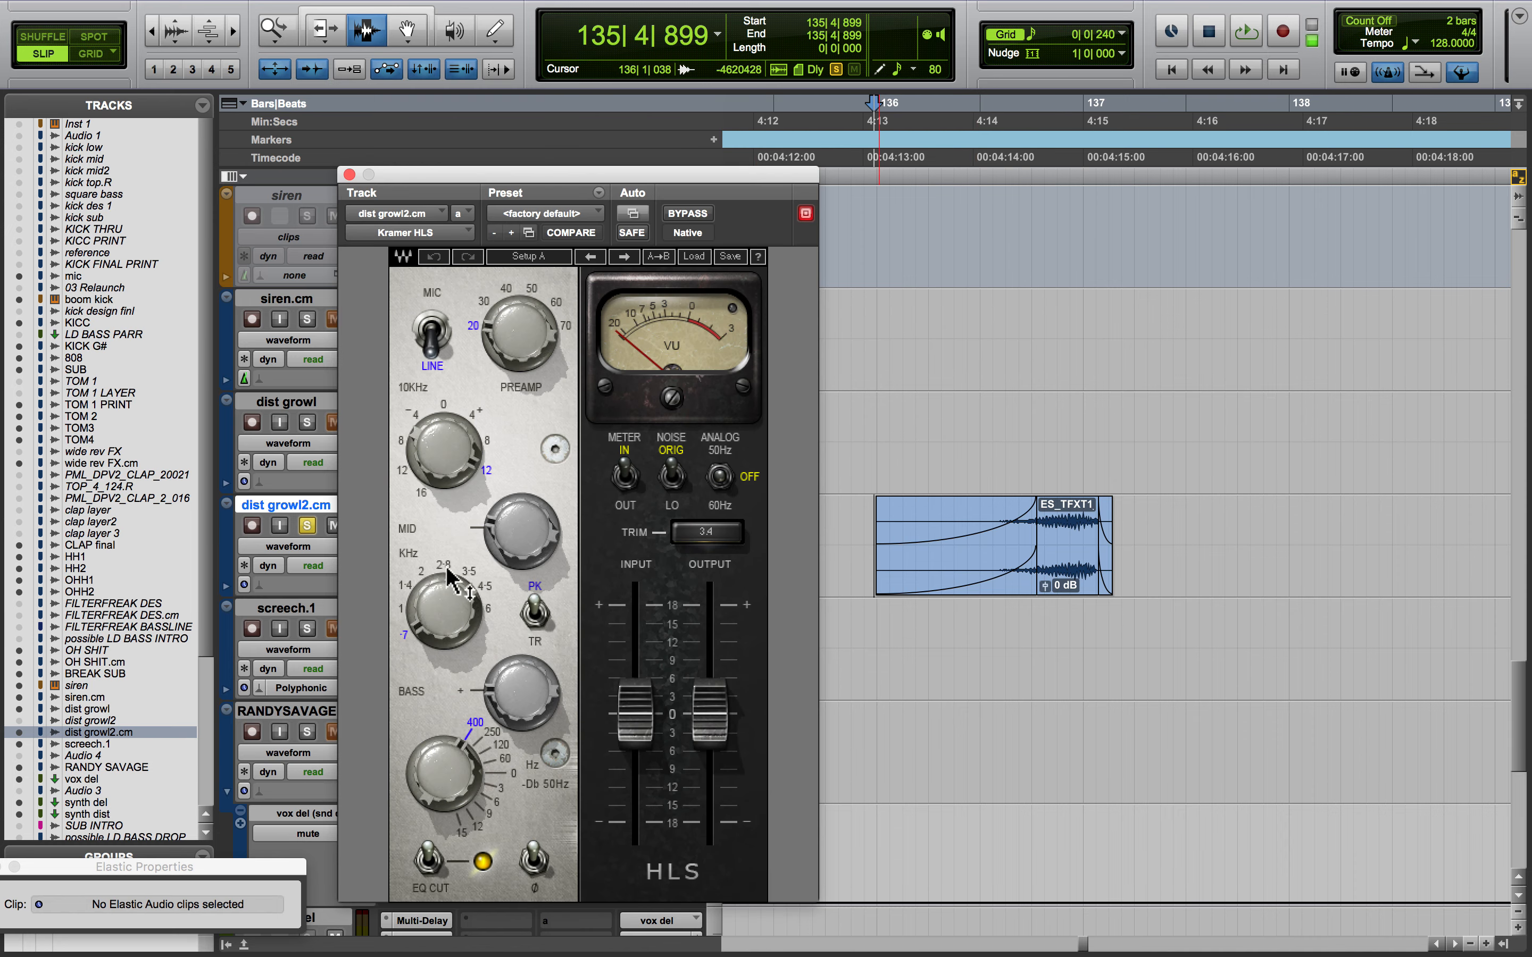
click(518, 535)
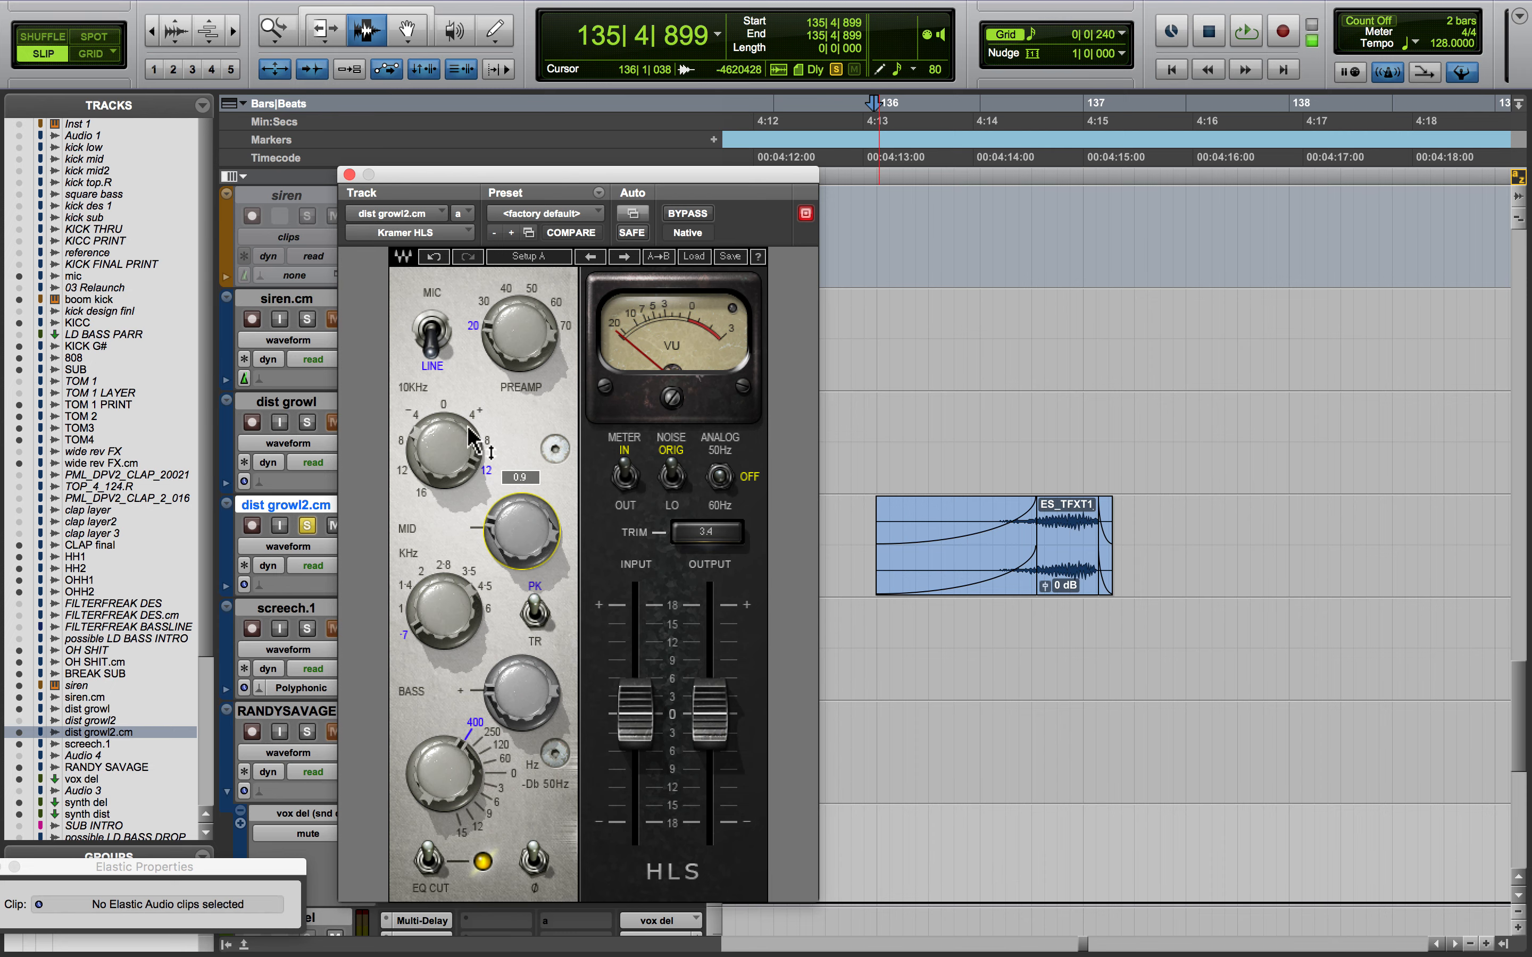
click(349, 174)
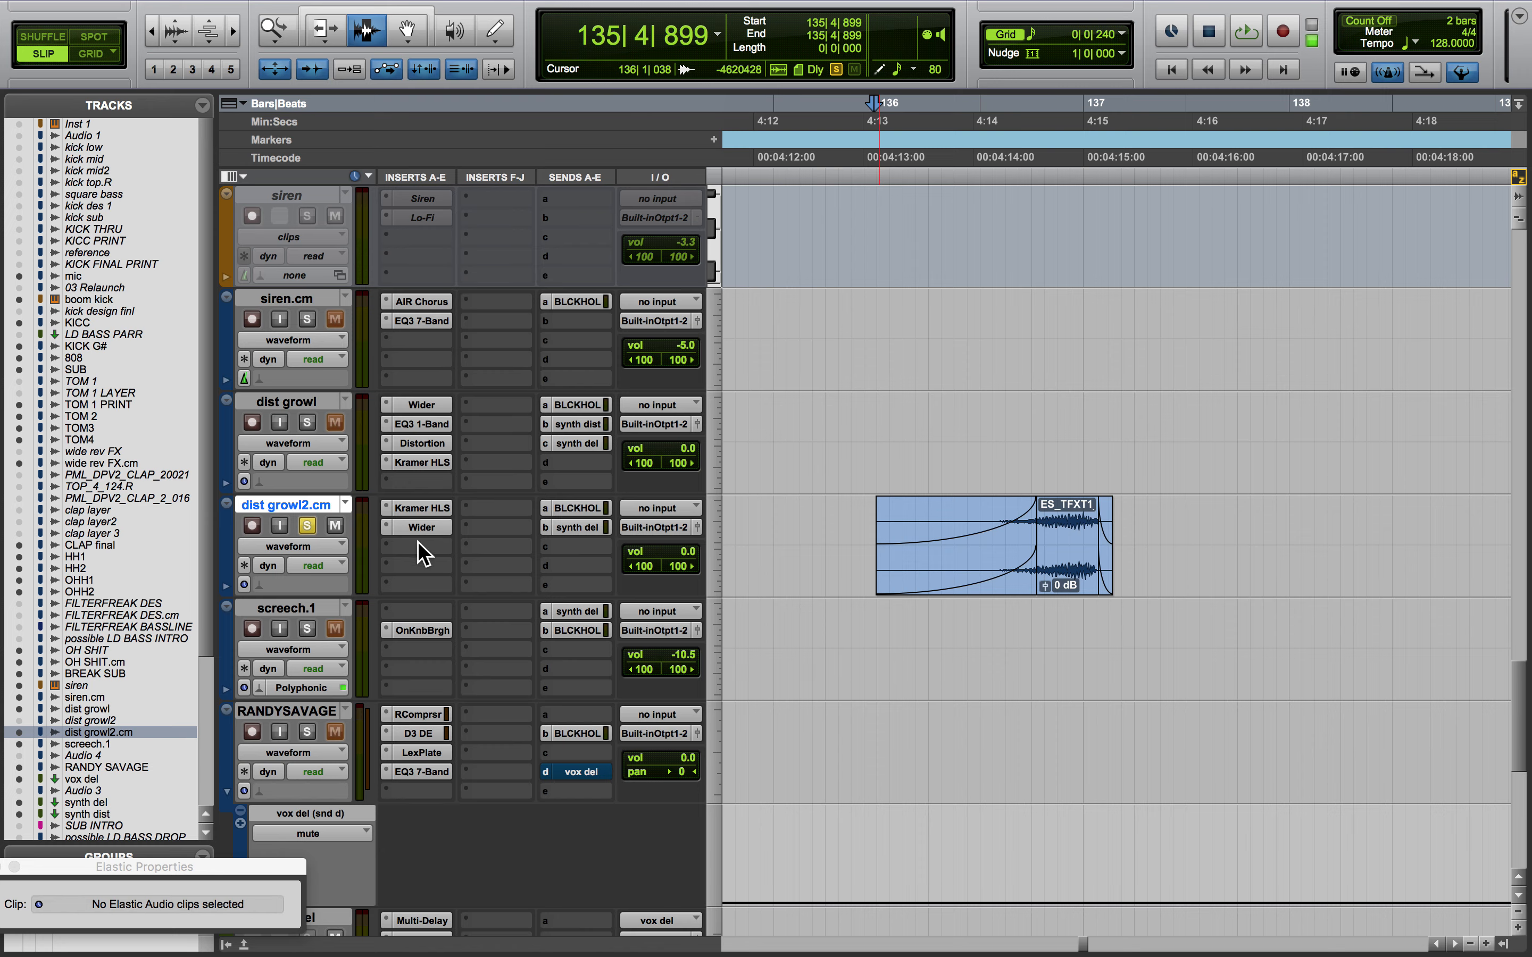
click(422, 527)
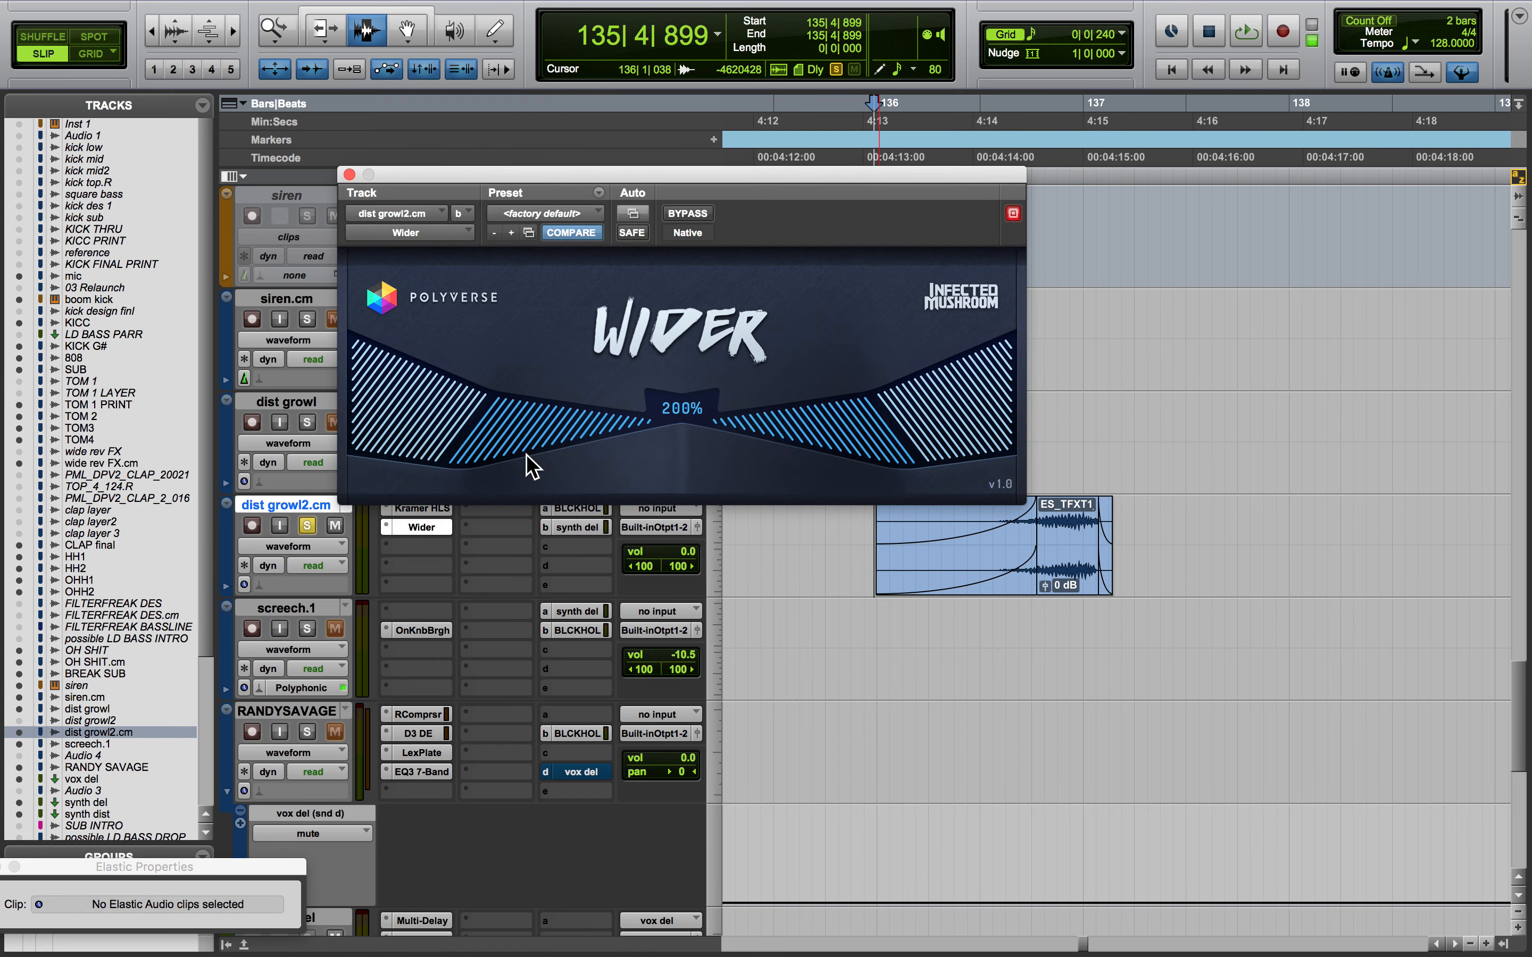
click(349, 174)
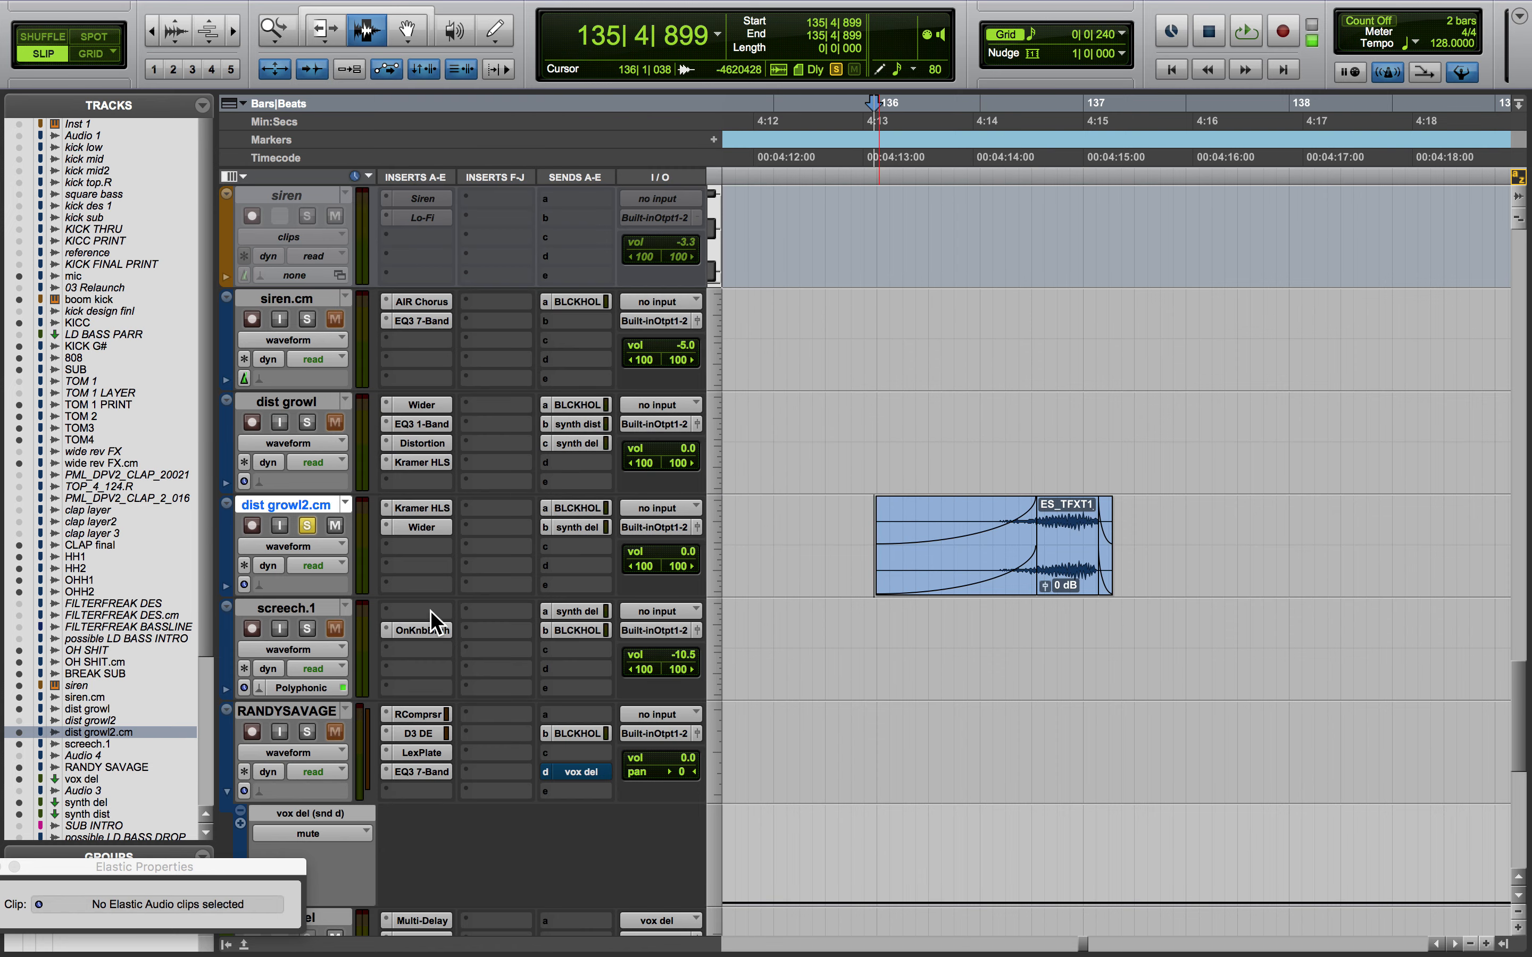
Unsolo dist growl2.cm and locate the short screech.1 clip just before bar 129 in the arrangement
click(306, 526)
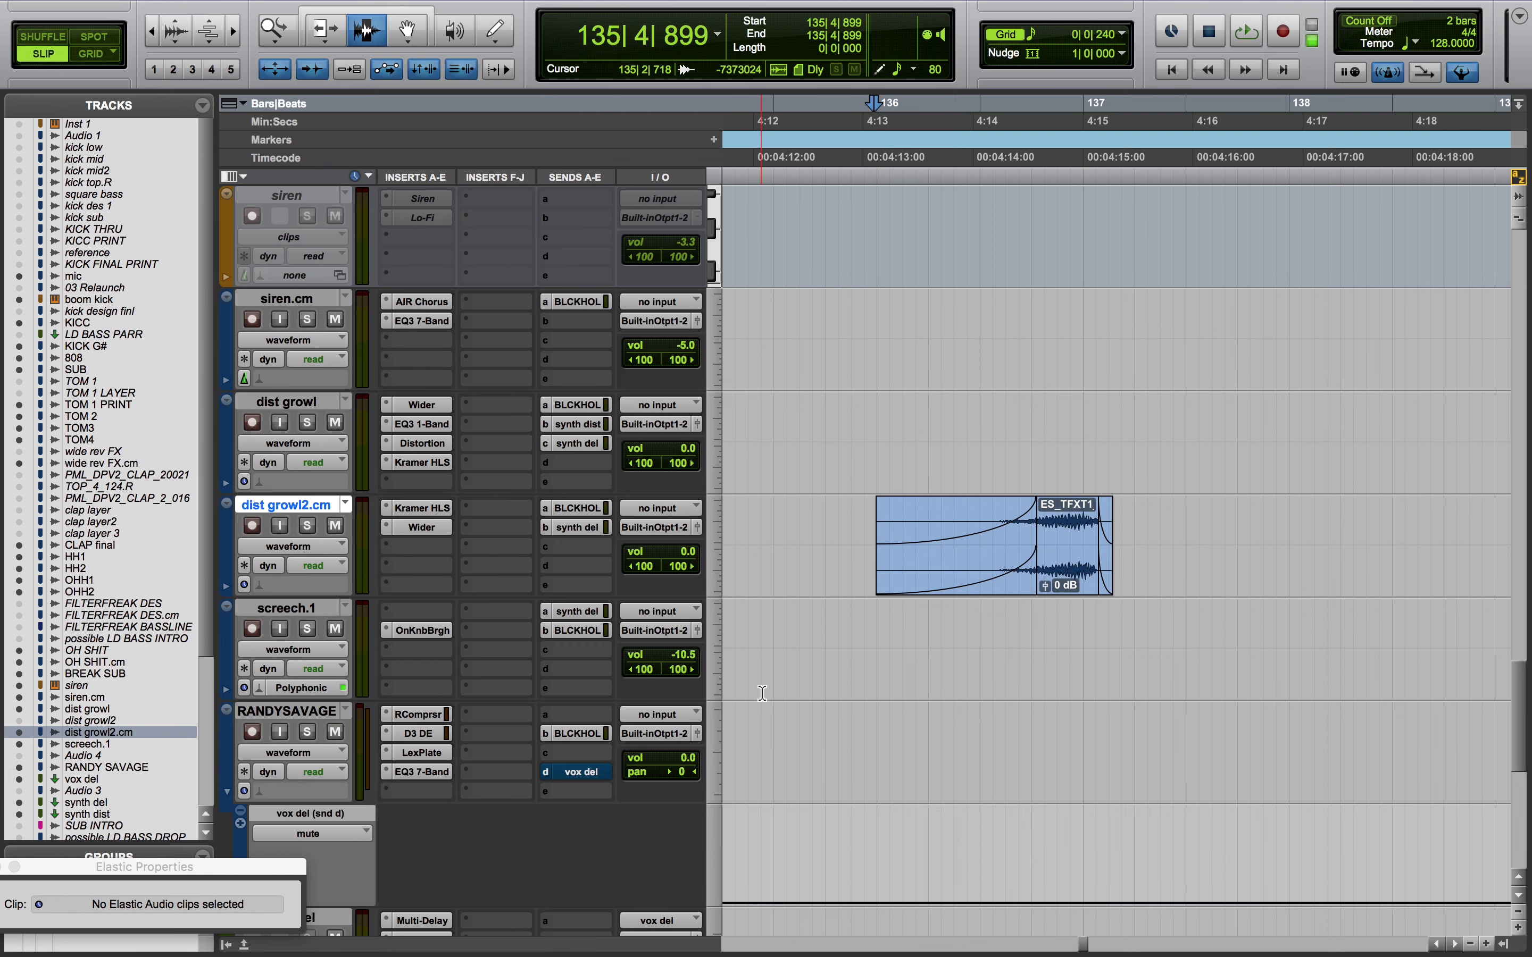
key(super+z)
scroll(856, 678, left, 3)
scroll(856, 677, down, 1)
key(super+bracketleft)
key(super+bracketleft)
key(super+bracketleft)
key(super+bracketleft)
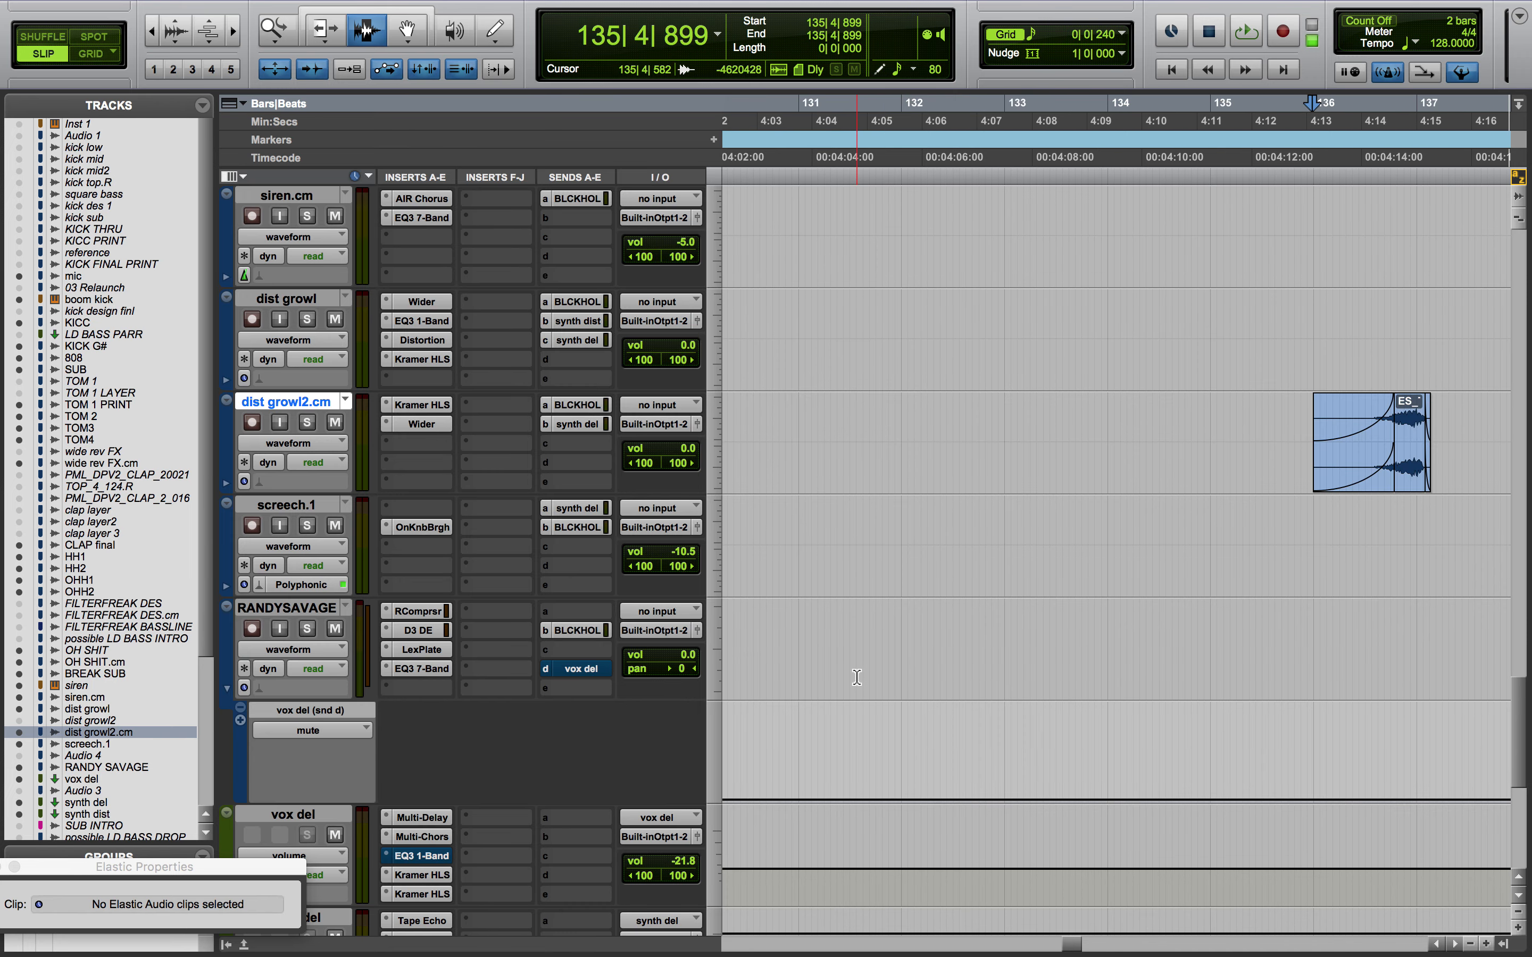
key(super+bracketleft)
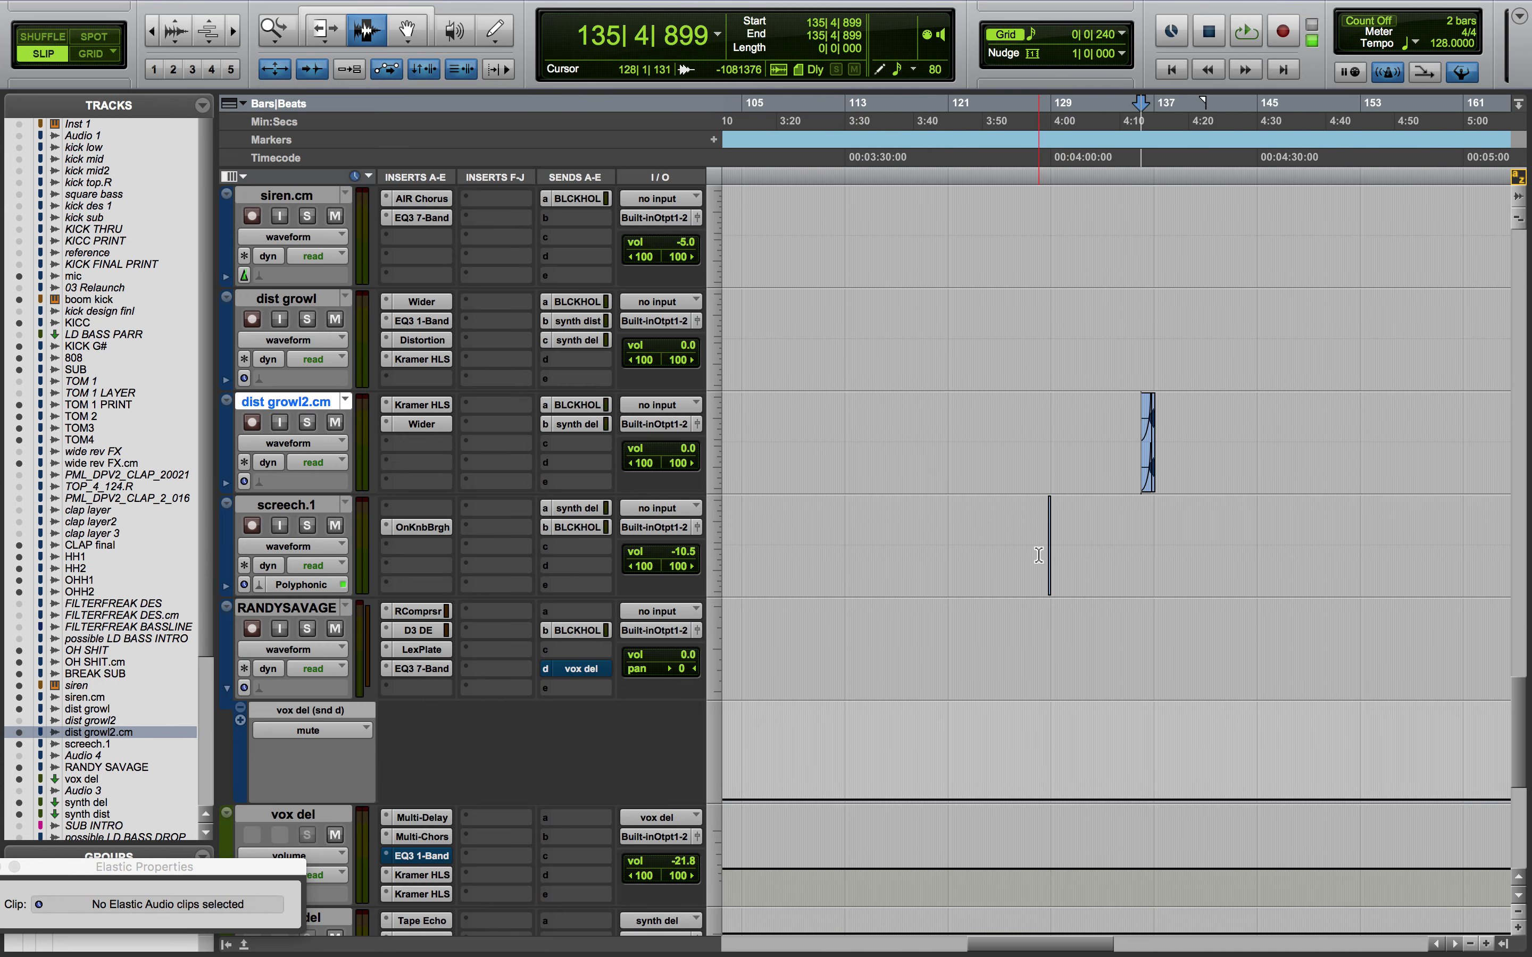
drag(1038, 555, 1069, 558)
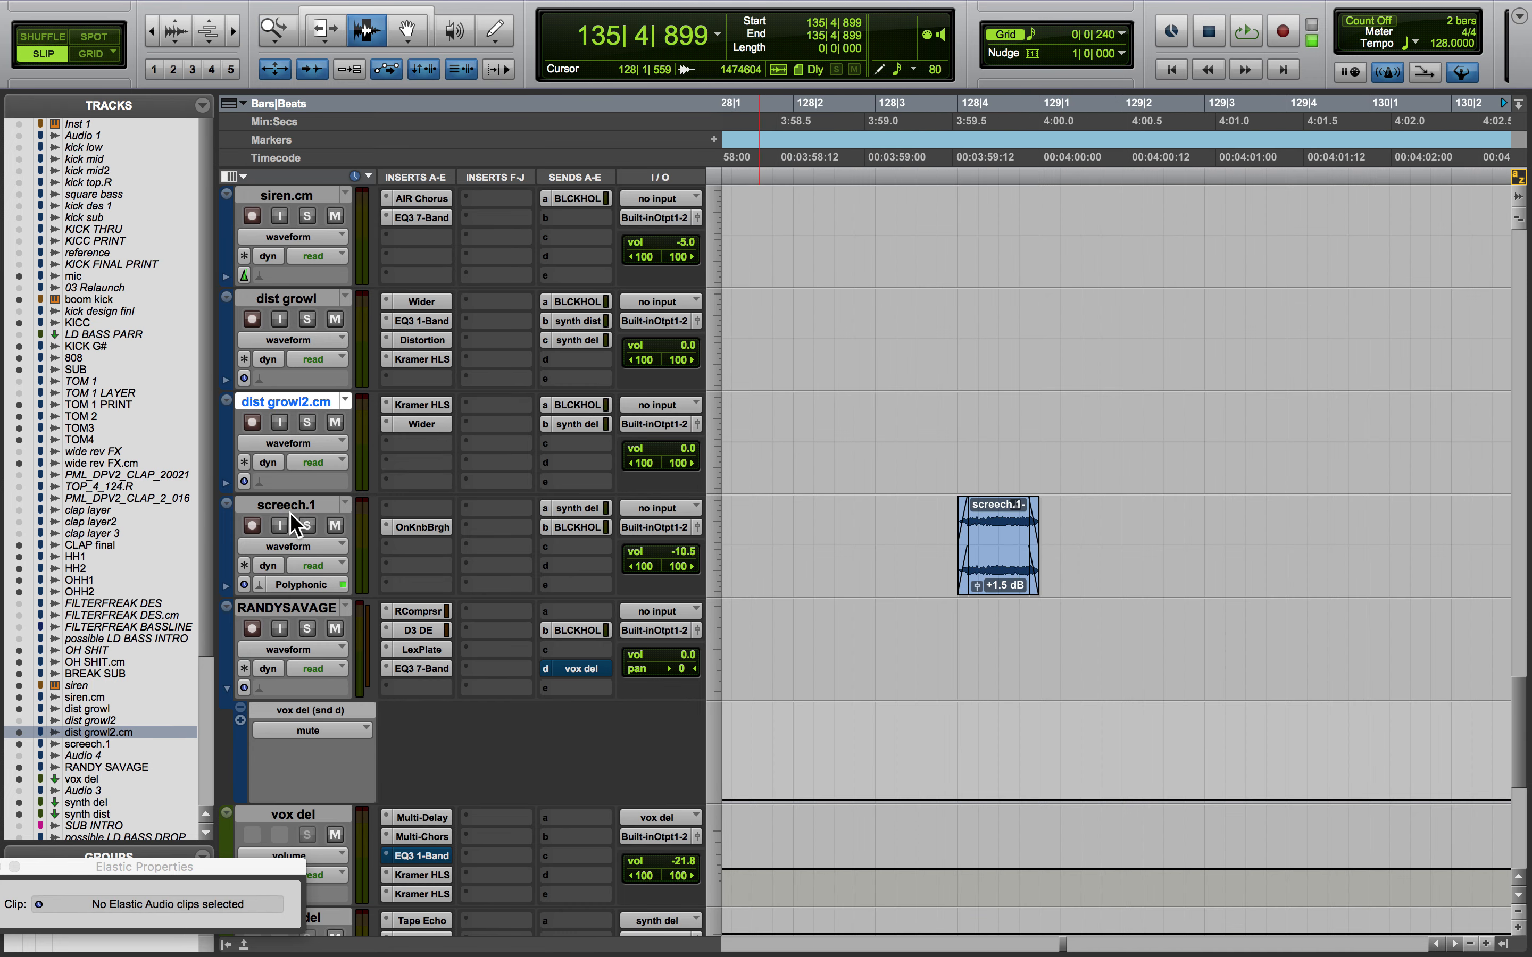
Solo and select the screech.1 track and audition its clip from 128|3|737
click(306, 526)
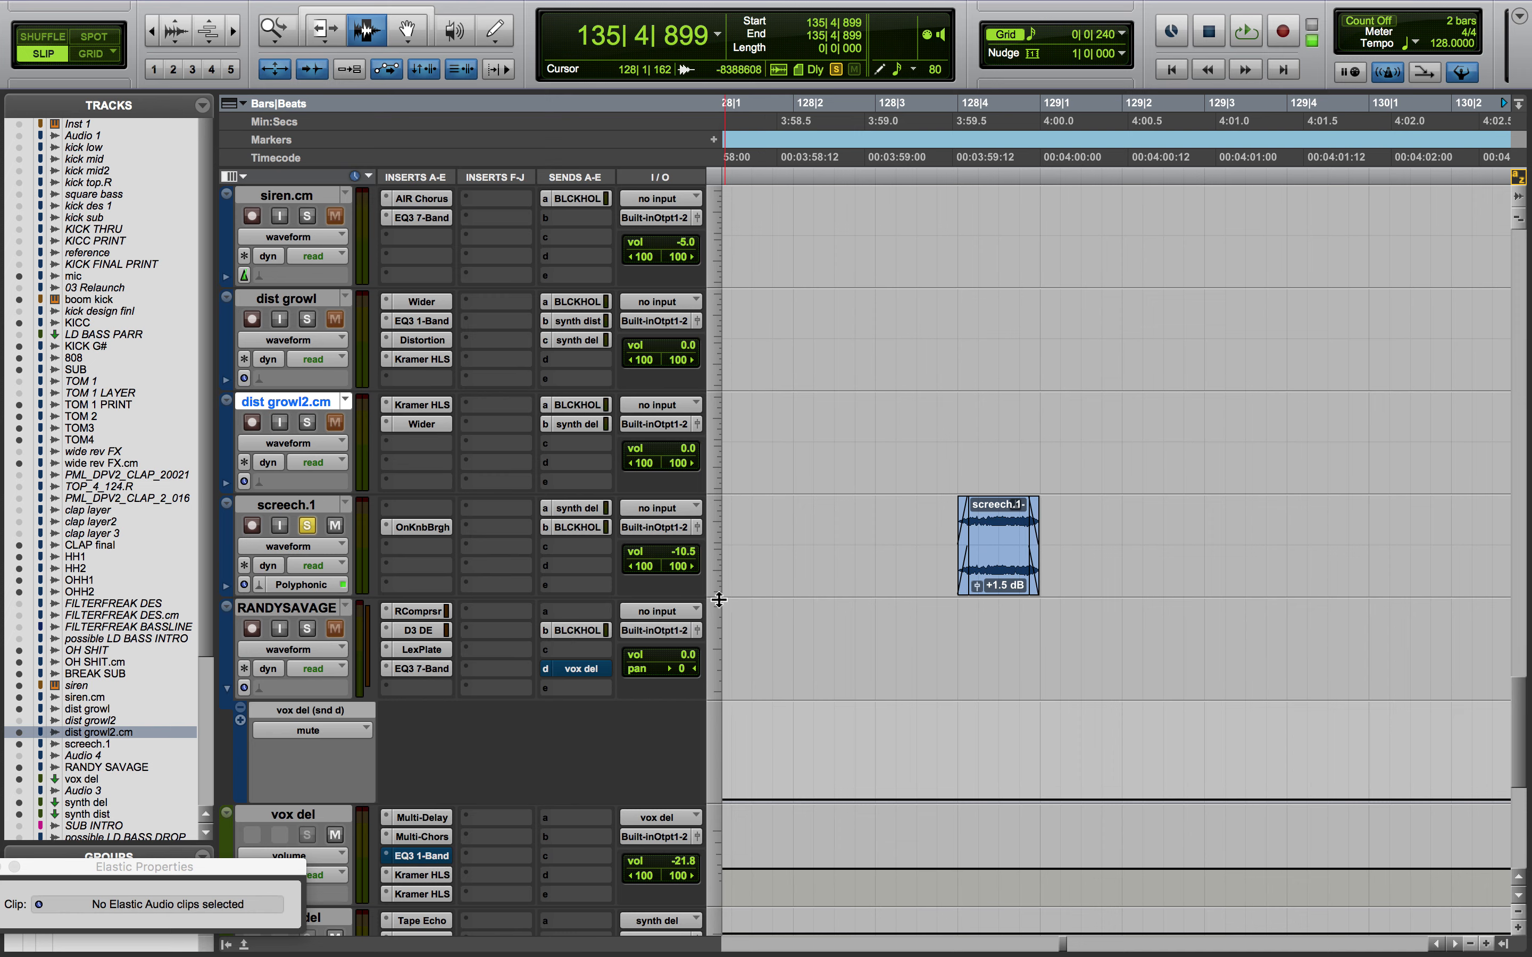
click(297, 501)
click(939, 561)
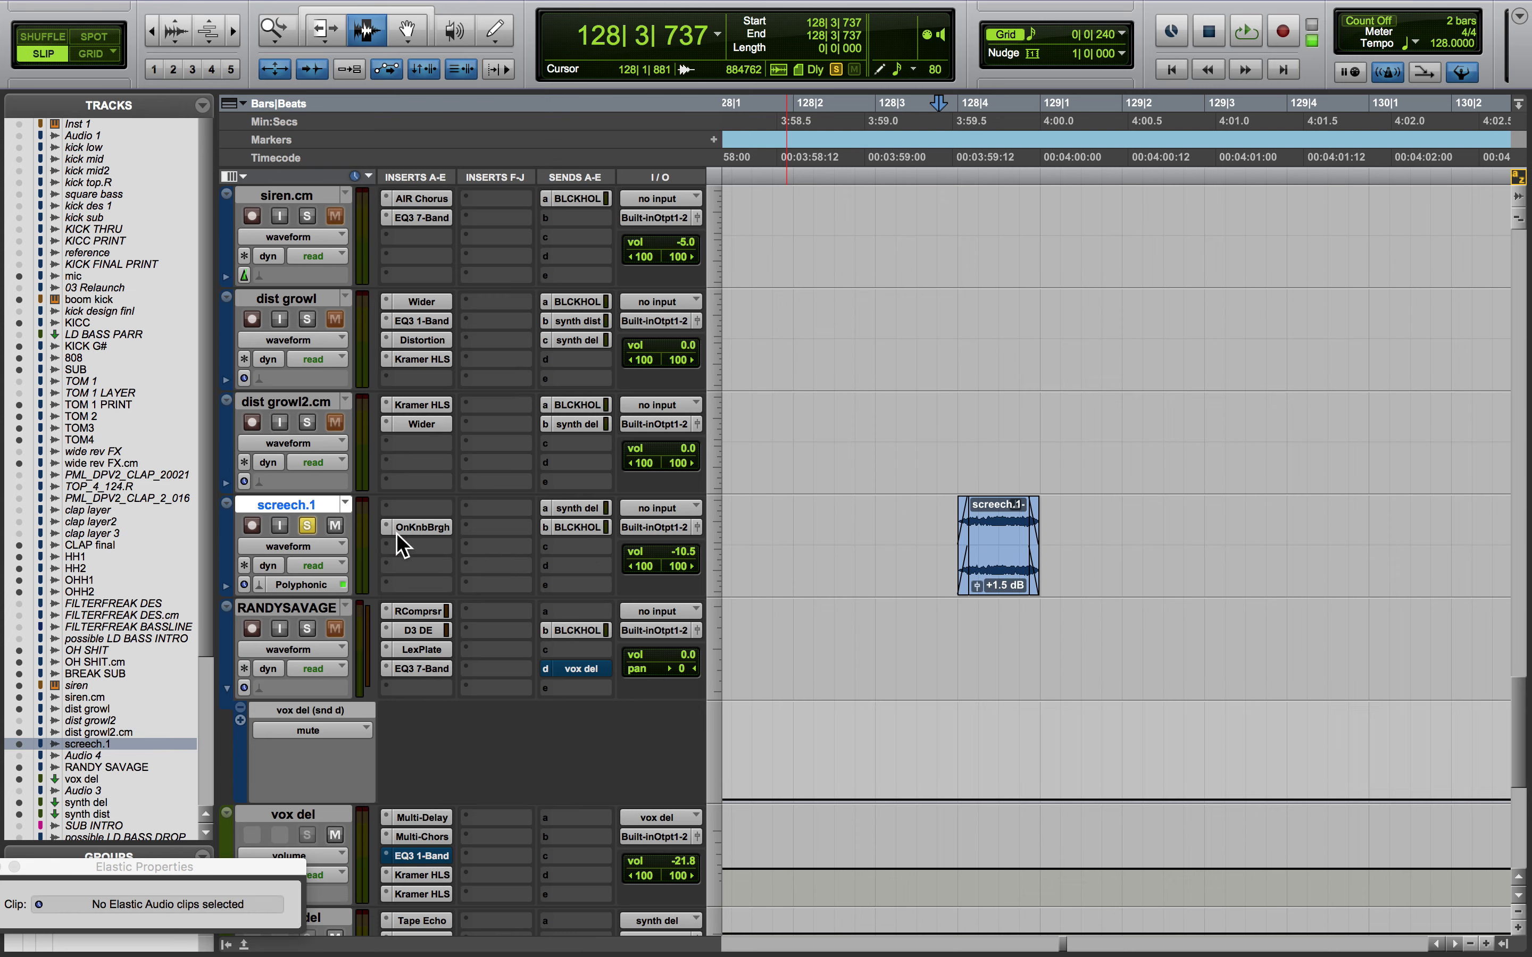
key(space)
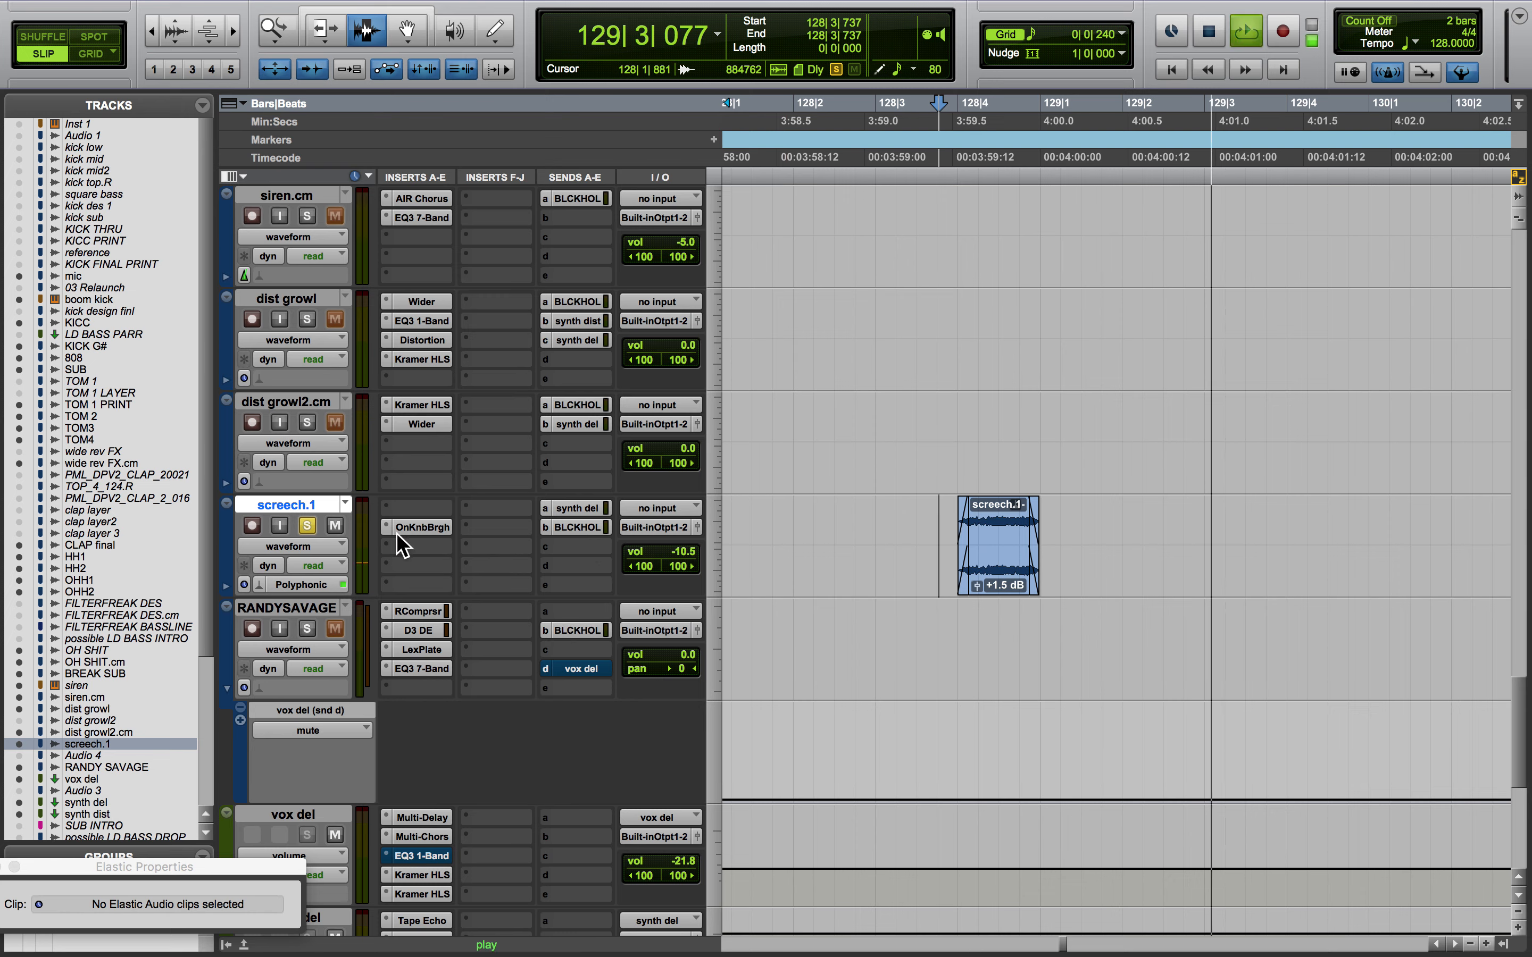
key(space)
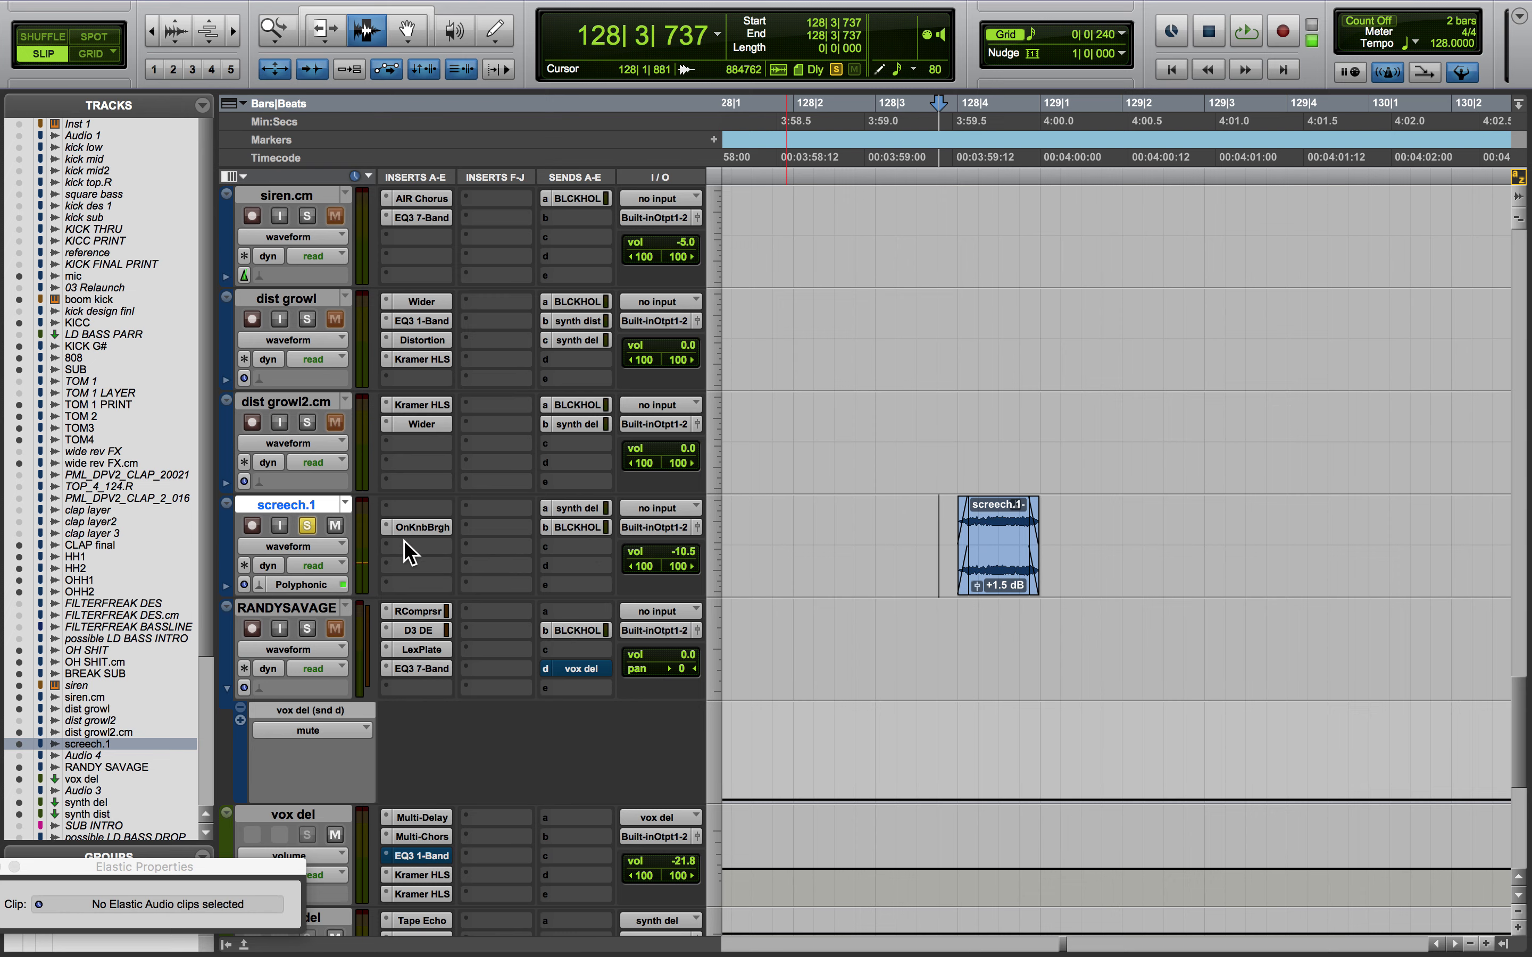
Show the output window of screech.1 and examine the setting of its OneKnob Brighter insert
click(697, 528)
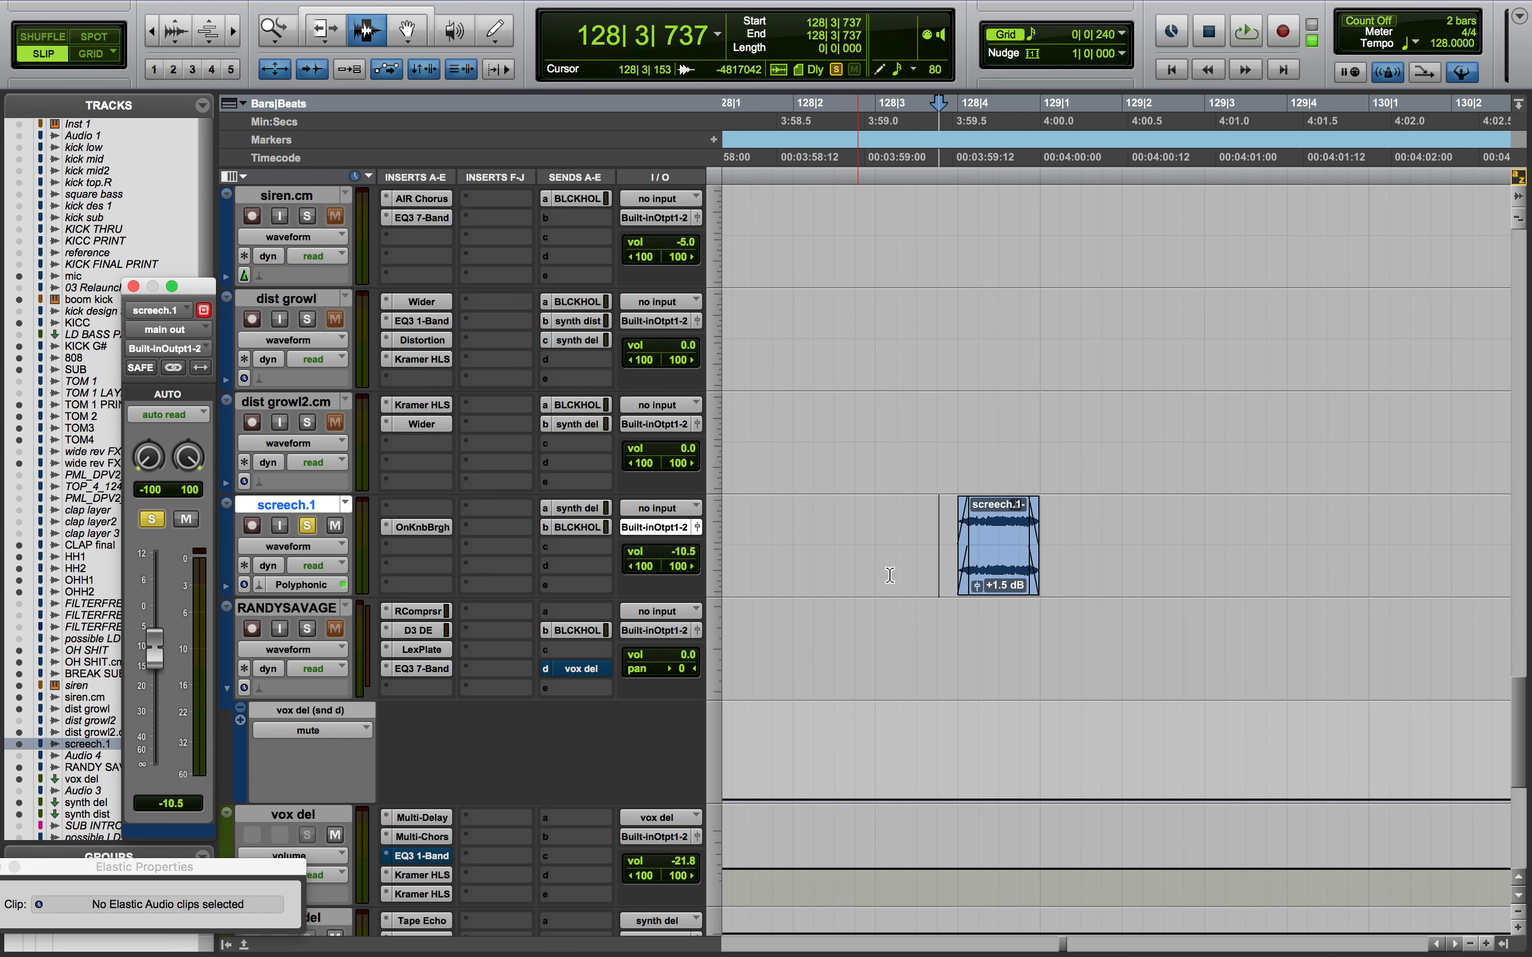
click(410, 531)
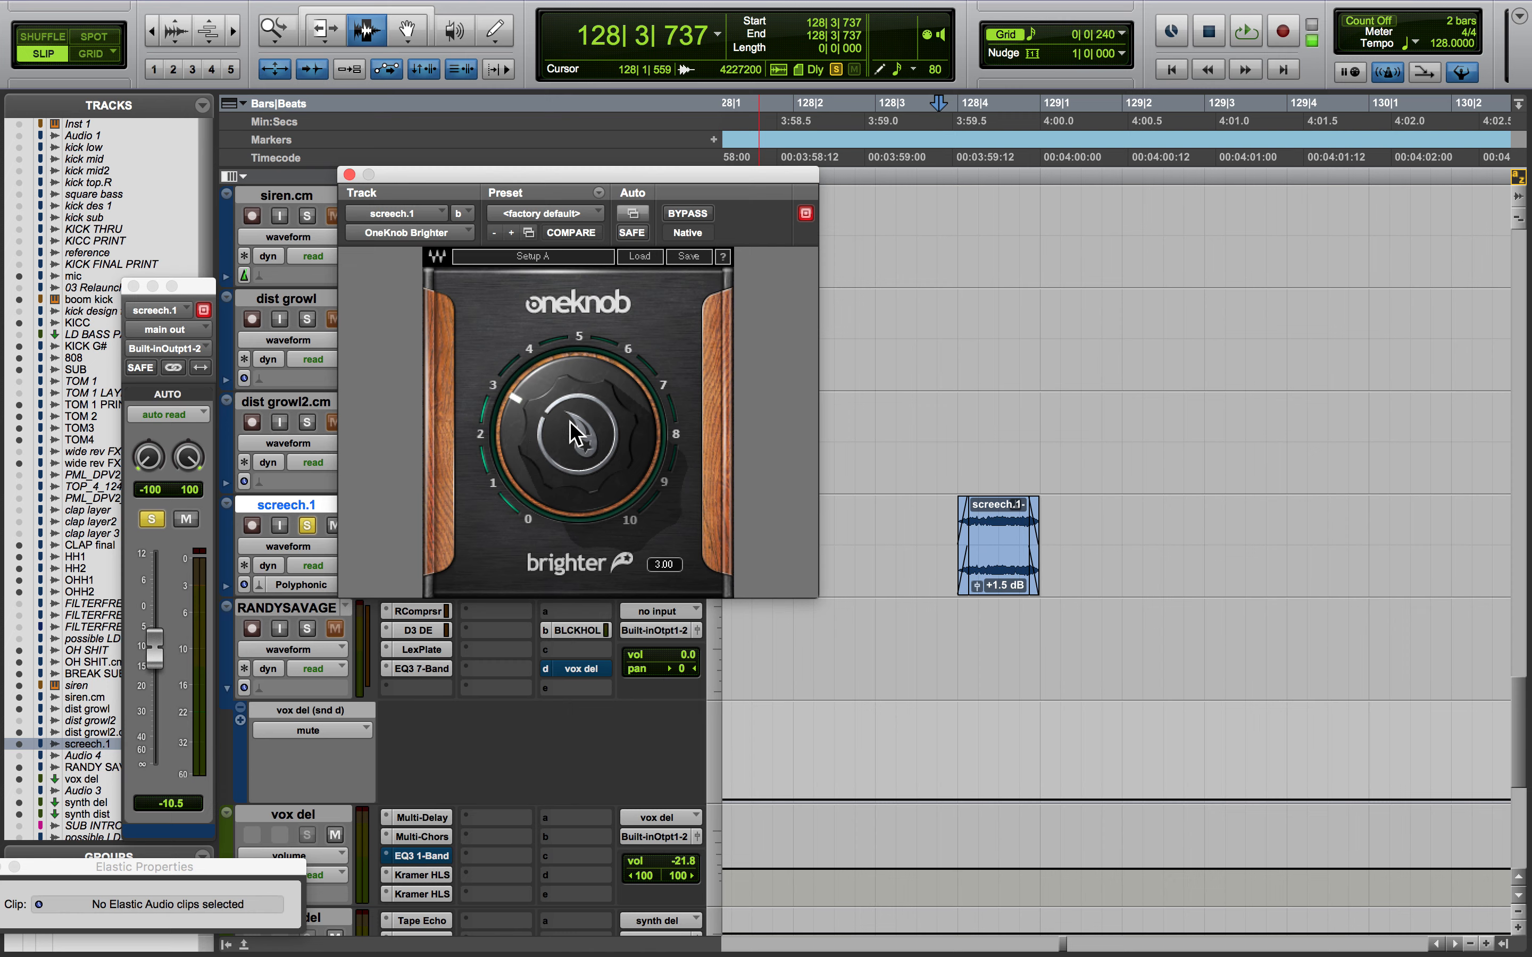
mouse_move(615, 416)
click(349, 173)
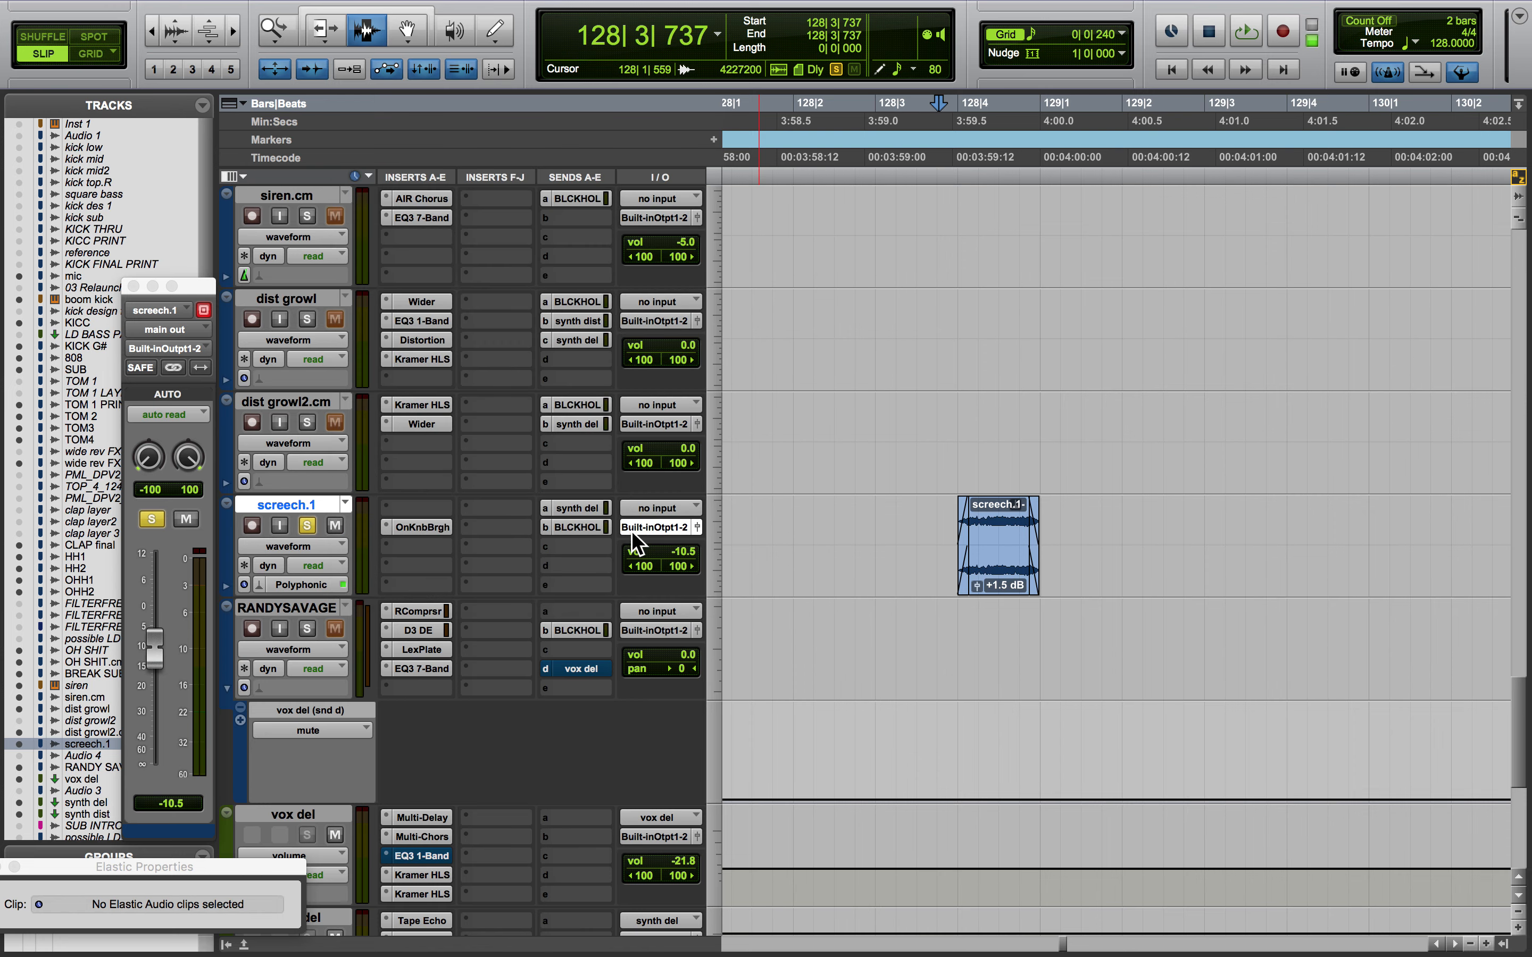
Examine the Elastic Properties of the screech.1 clip at 128|4|000, close the window and unsolo the track
click(998, 566)
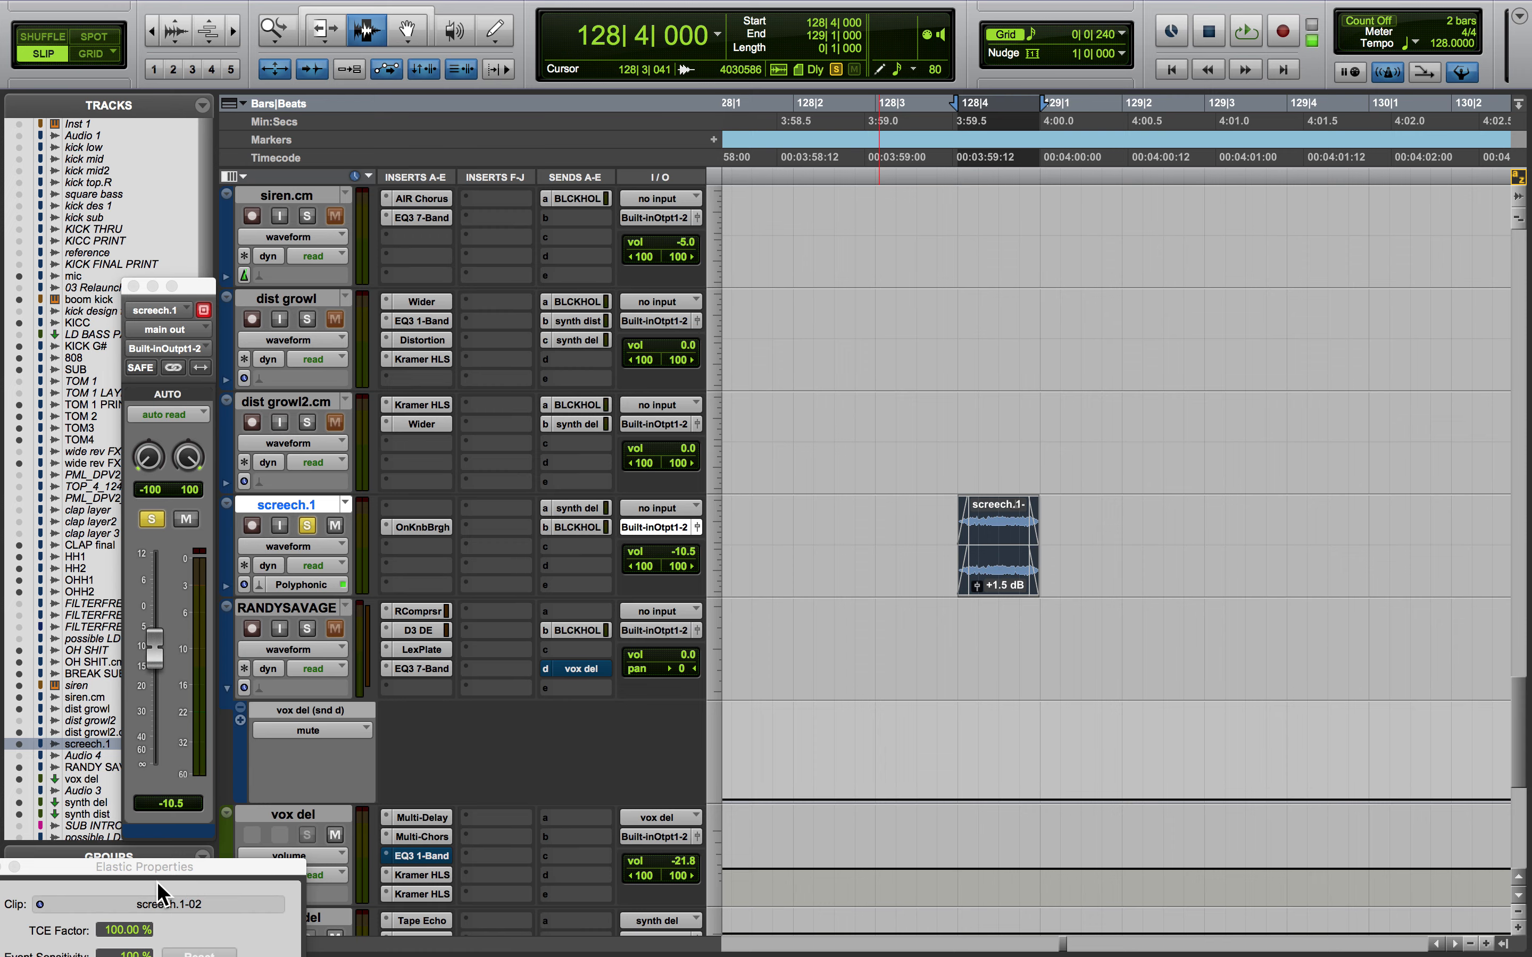
drag(158, 869, 334, 338)
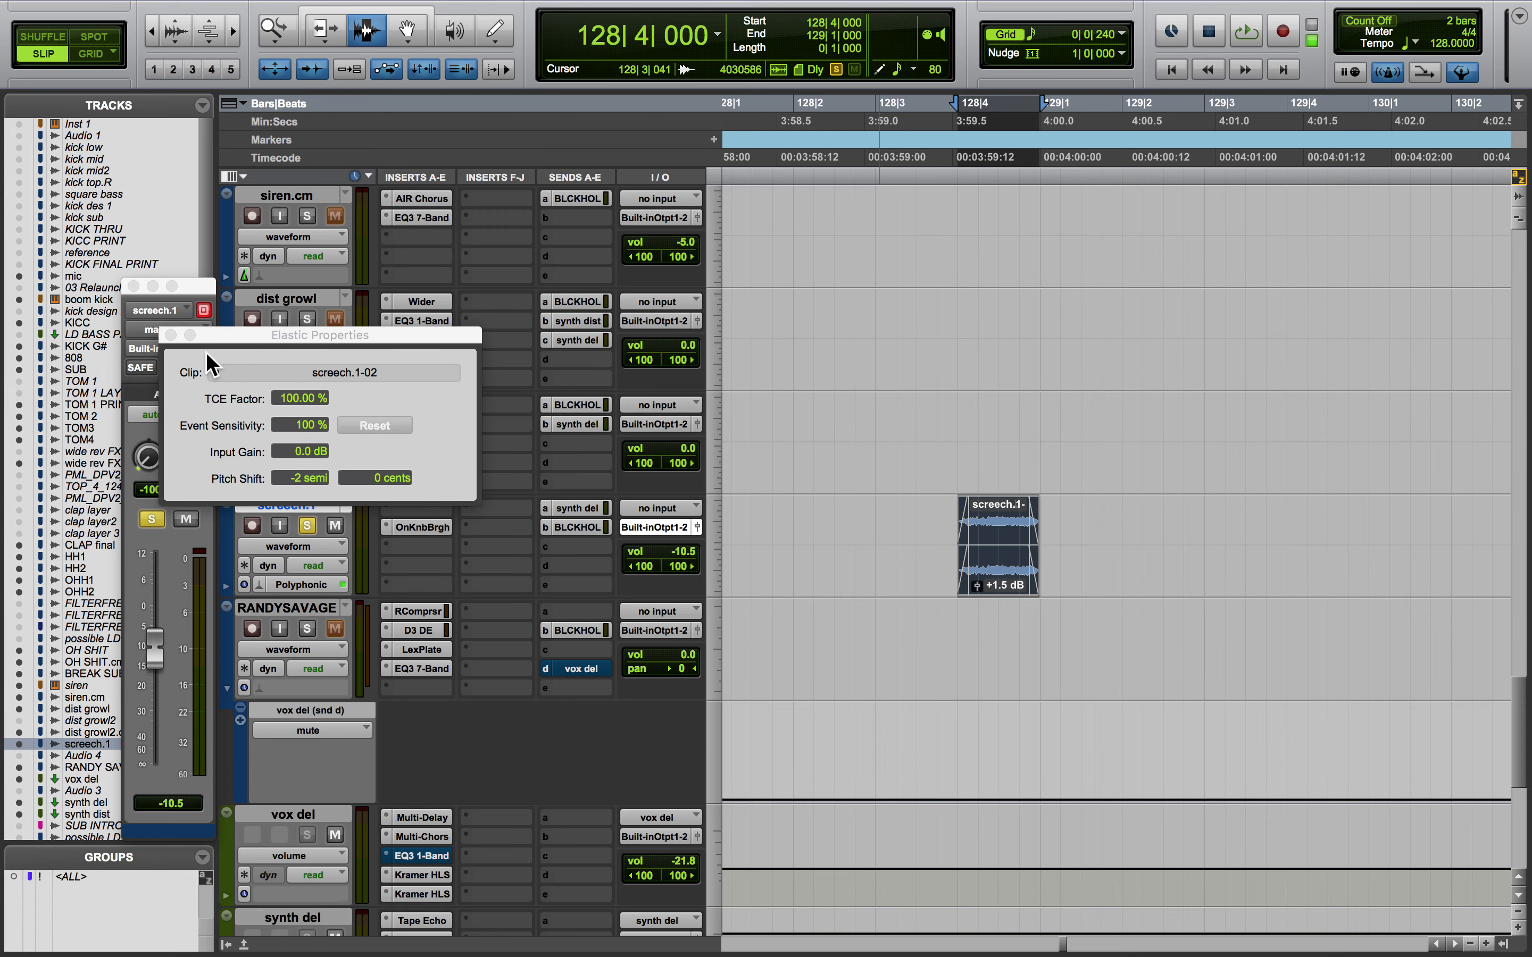
click(169, 335)
click(305, 526)
Locate the vocal clips of the RANDYSAVAGE track between bars 91 and 97 and place the edit cursor at 90|3|010
click(941, 647)
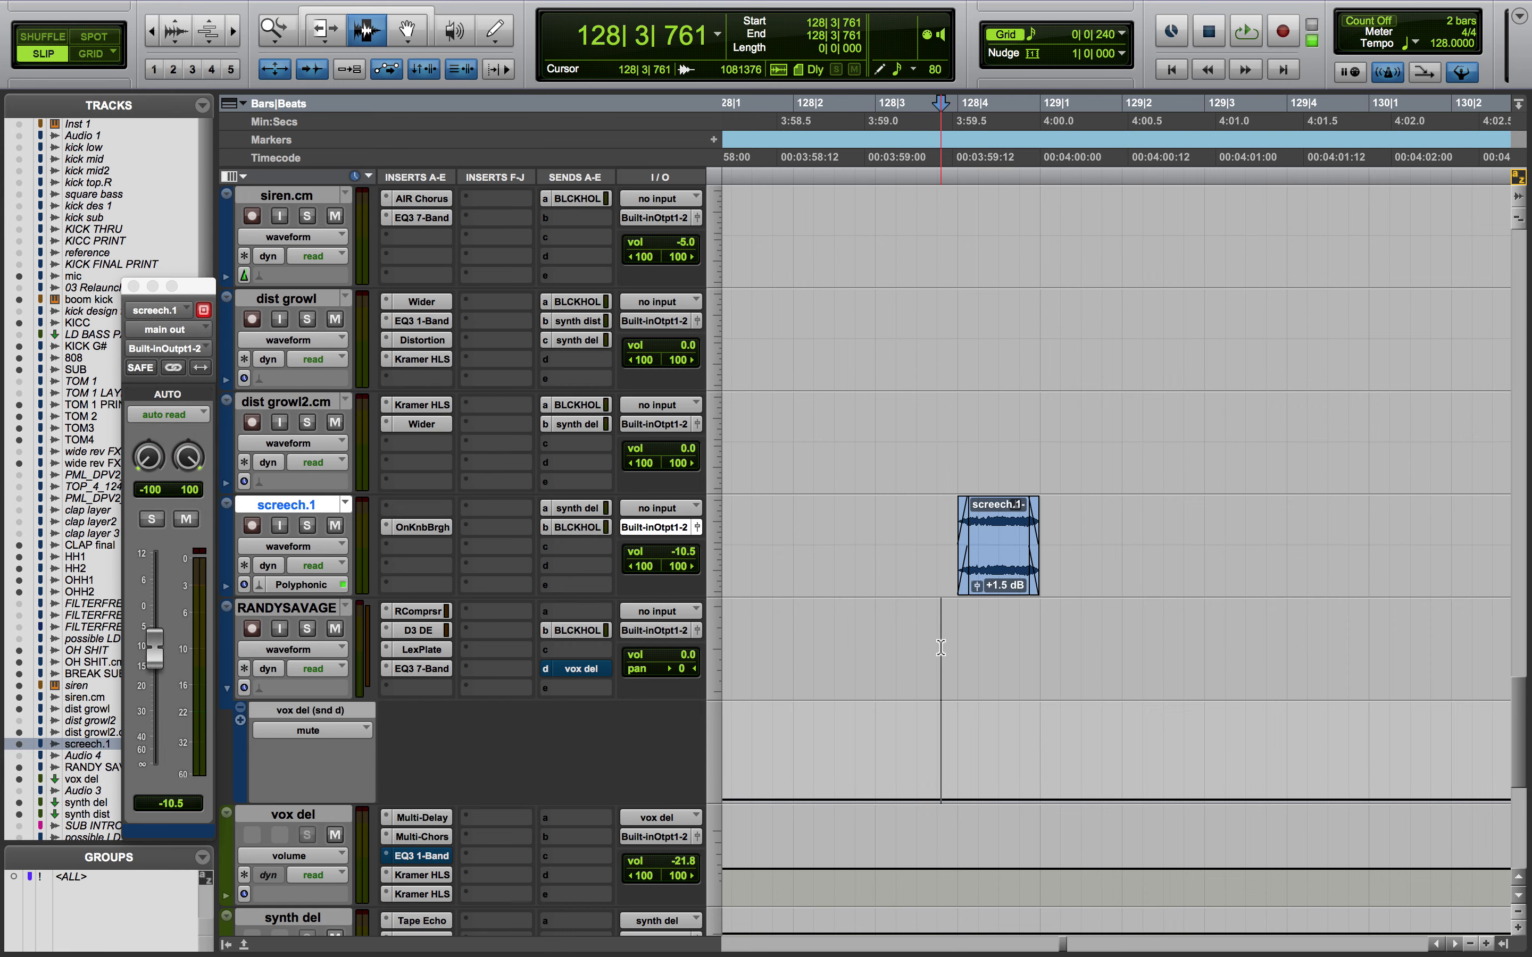
key(r)
key(r)
key(r)
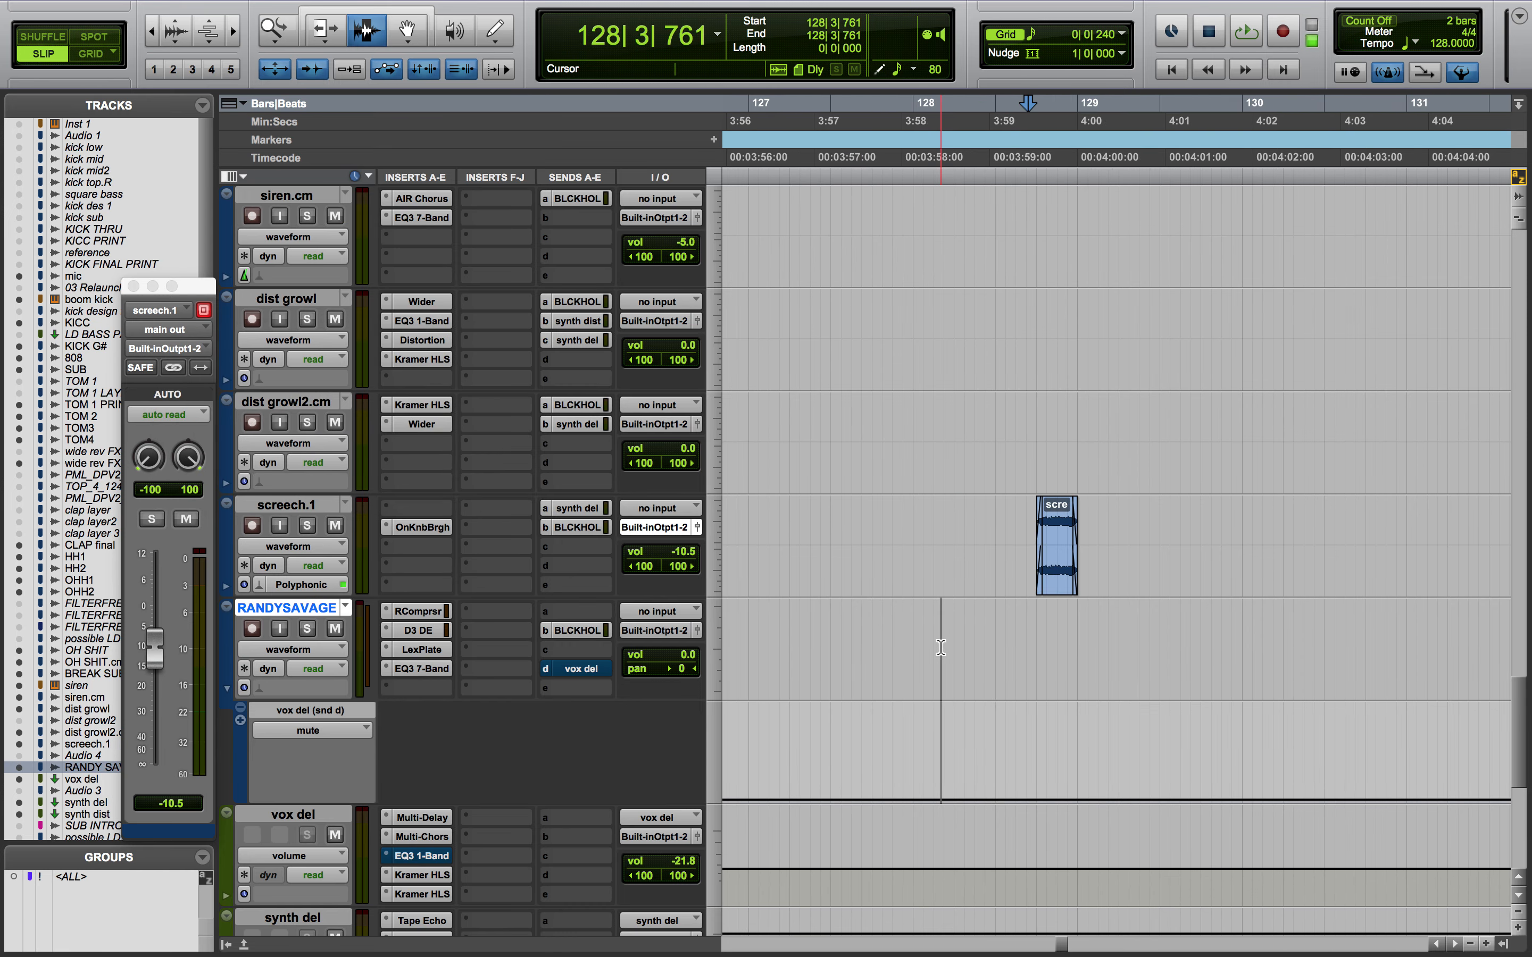
scroll(940, 647, down, 2)
scroll(940, 647, left, 15)
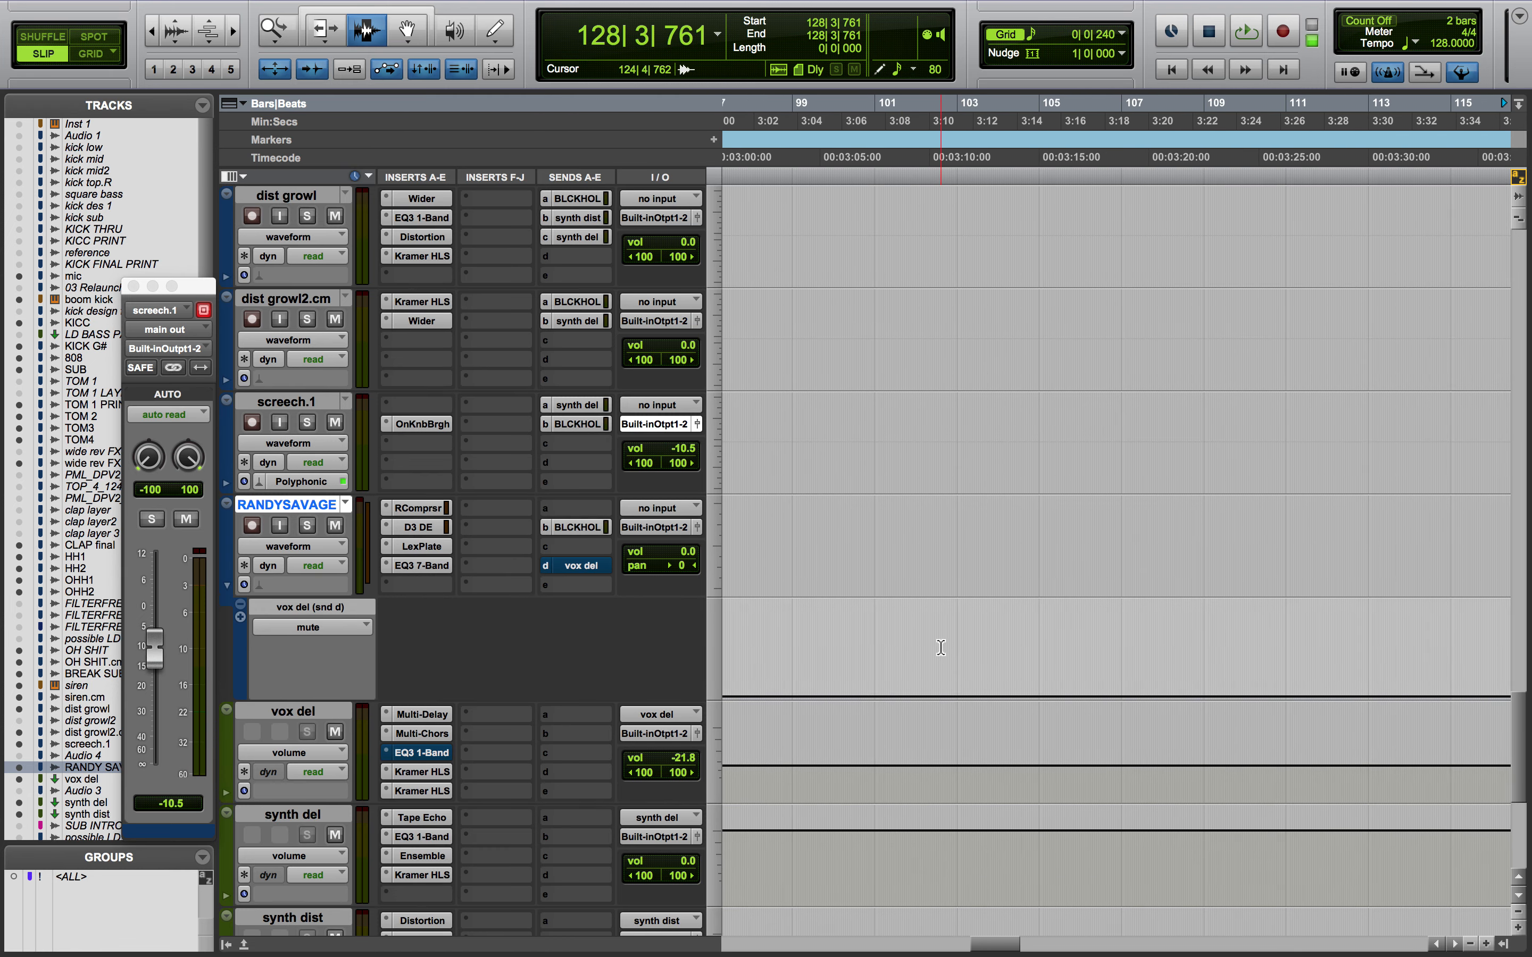
click(1009, 567)
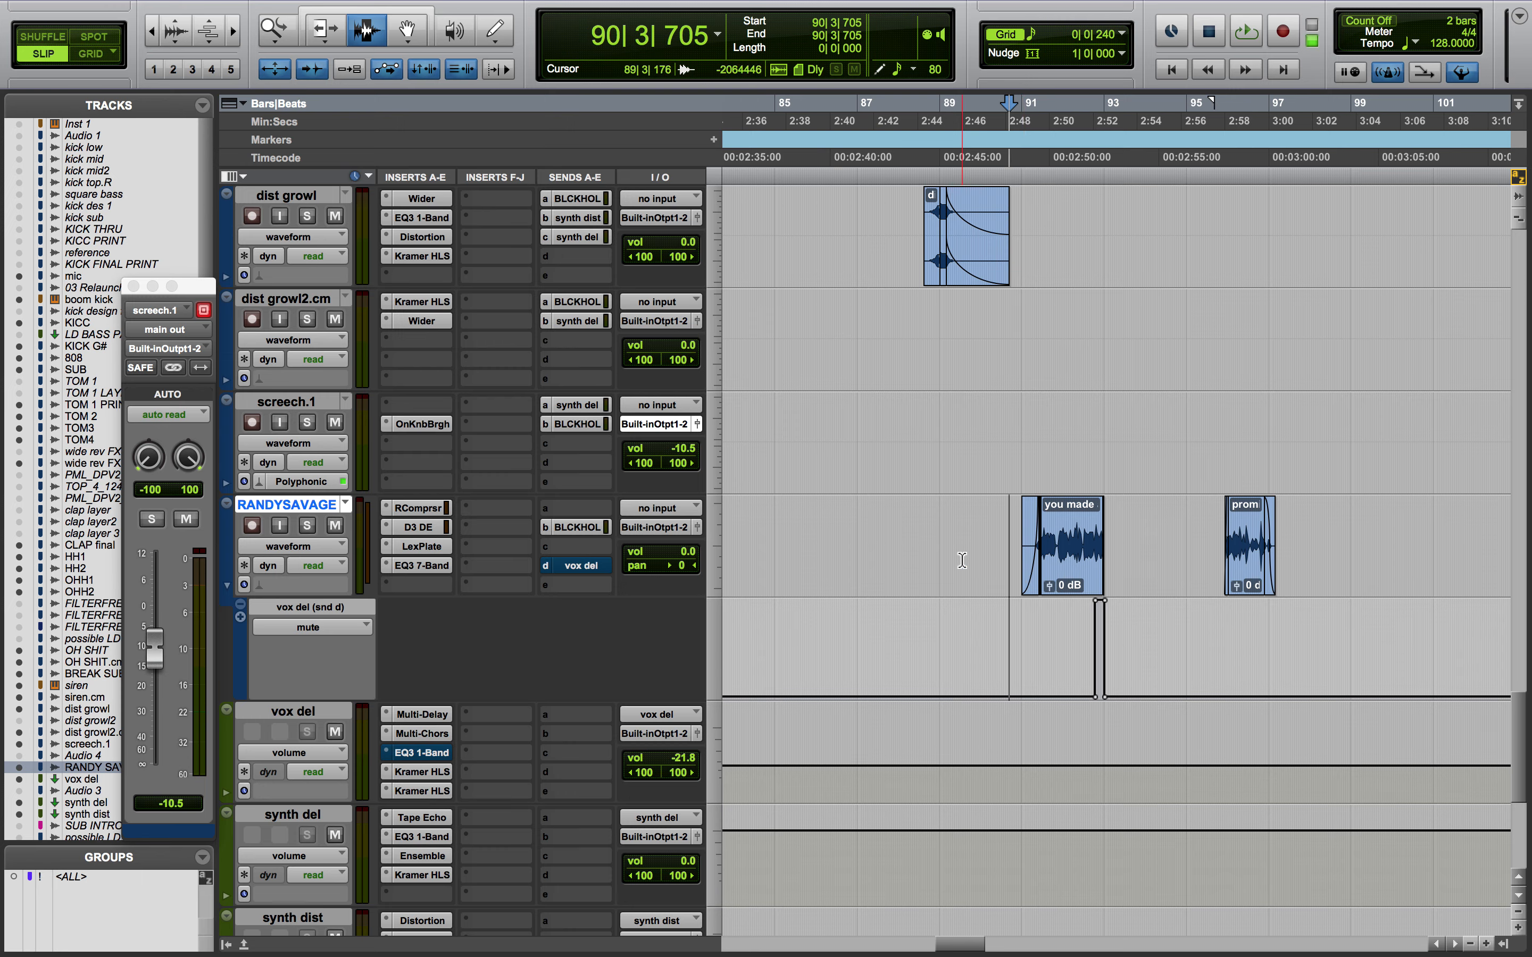
click(1002, 578)
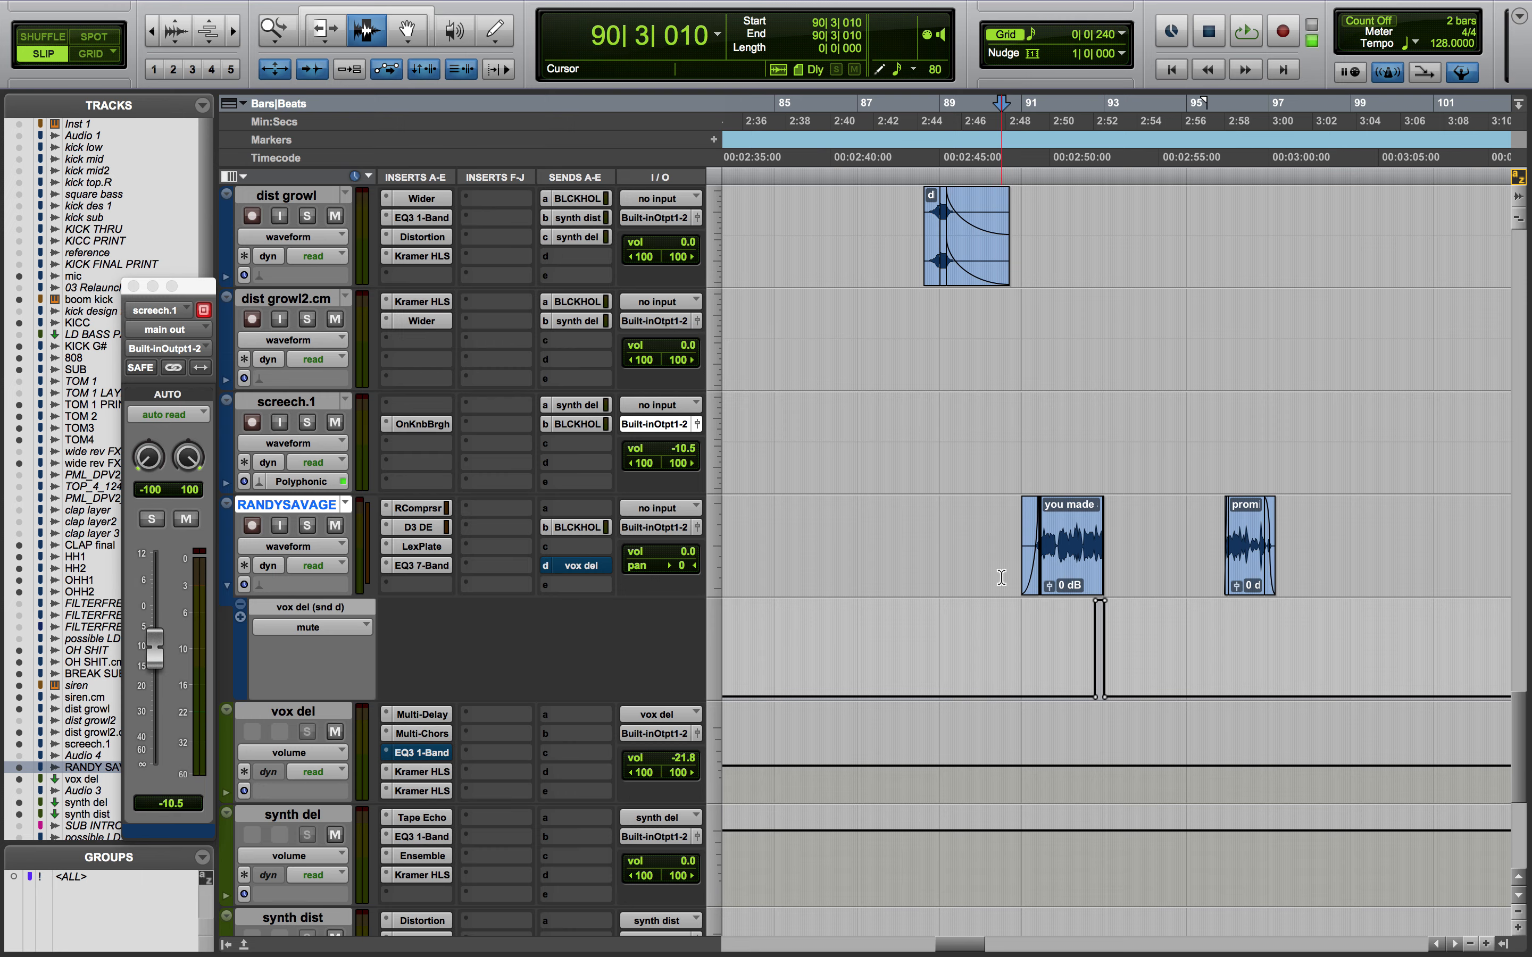
Solo the RANDYSAVAGE track and audition its vocal clips from 90|3|010 with the inserts bypassed
click(307, 526)
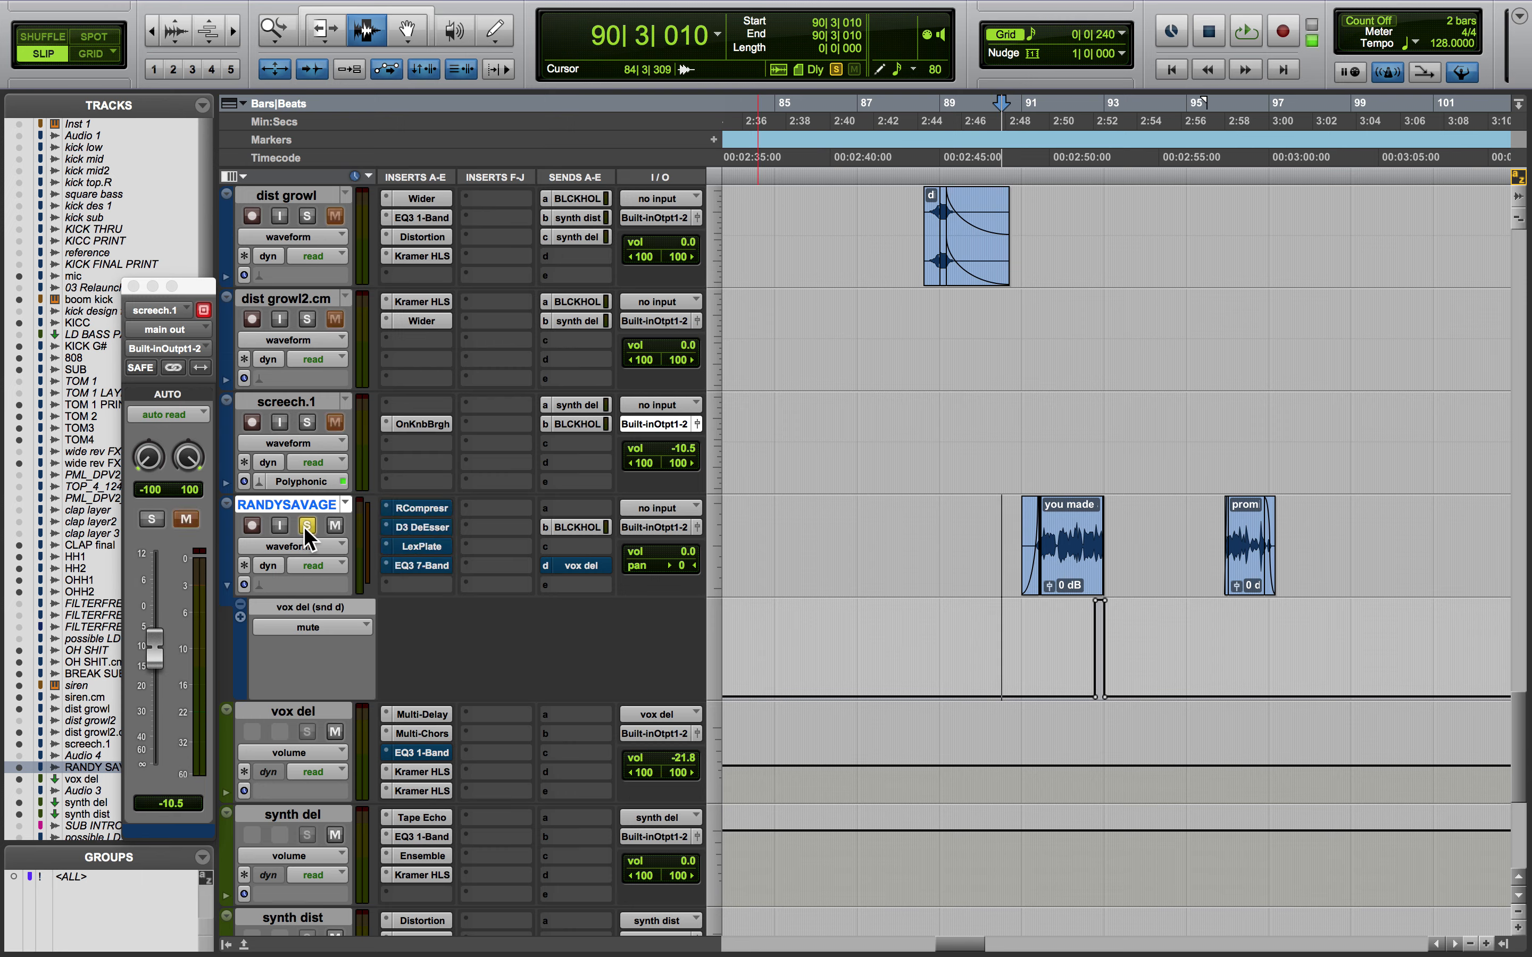
key(space)
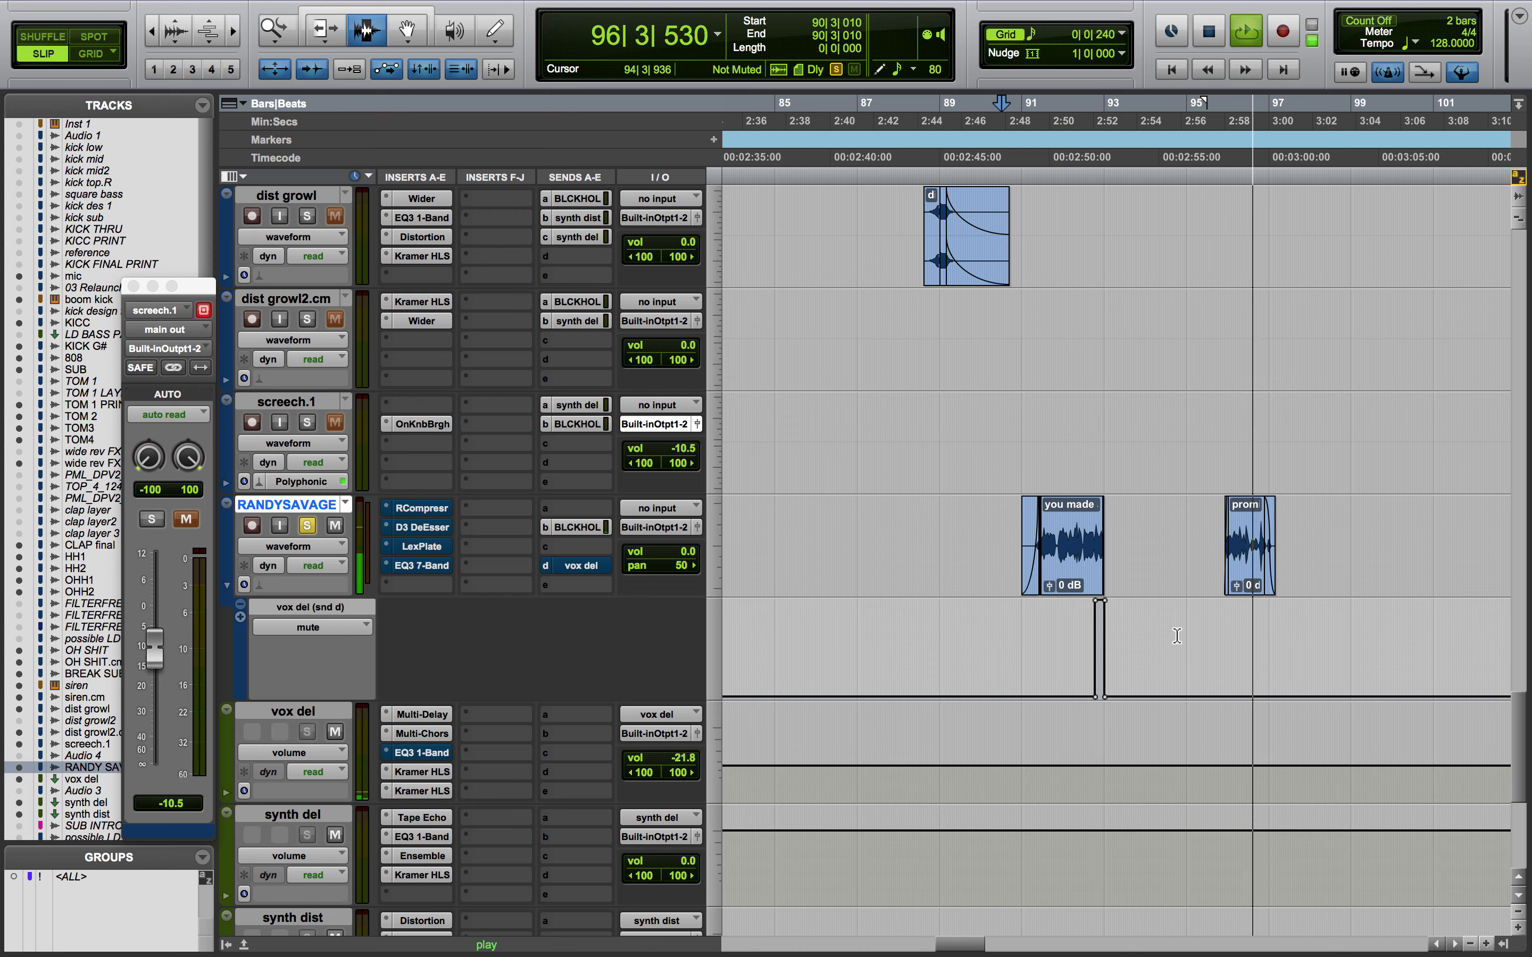
key(space)
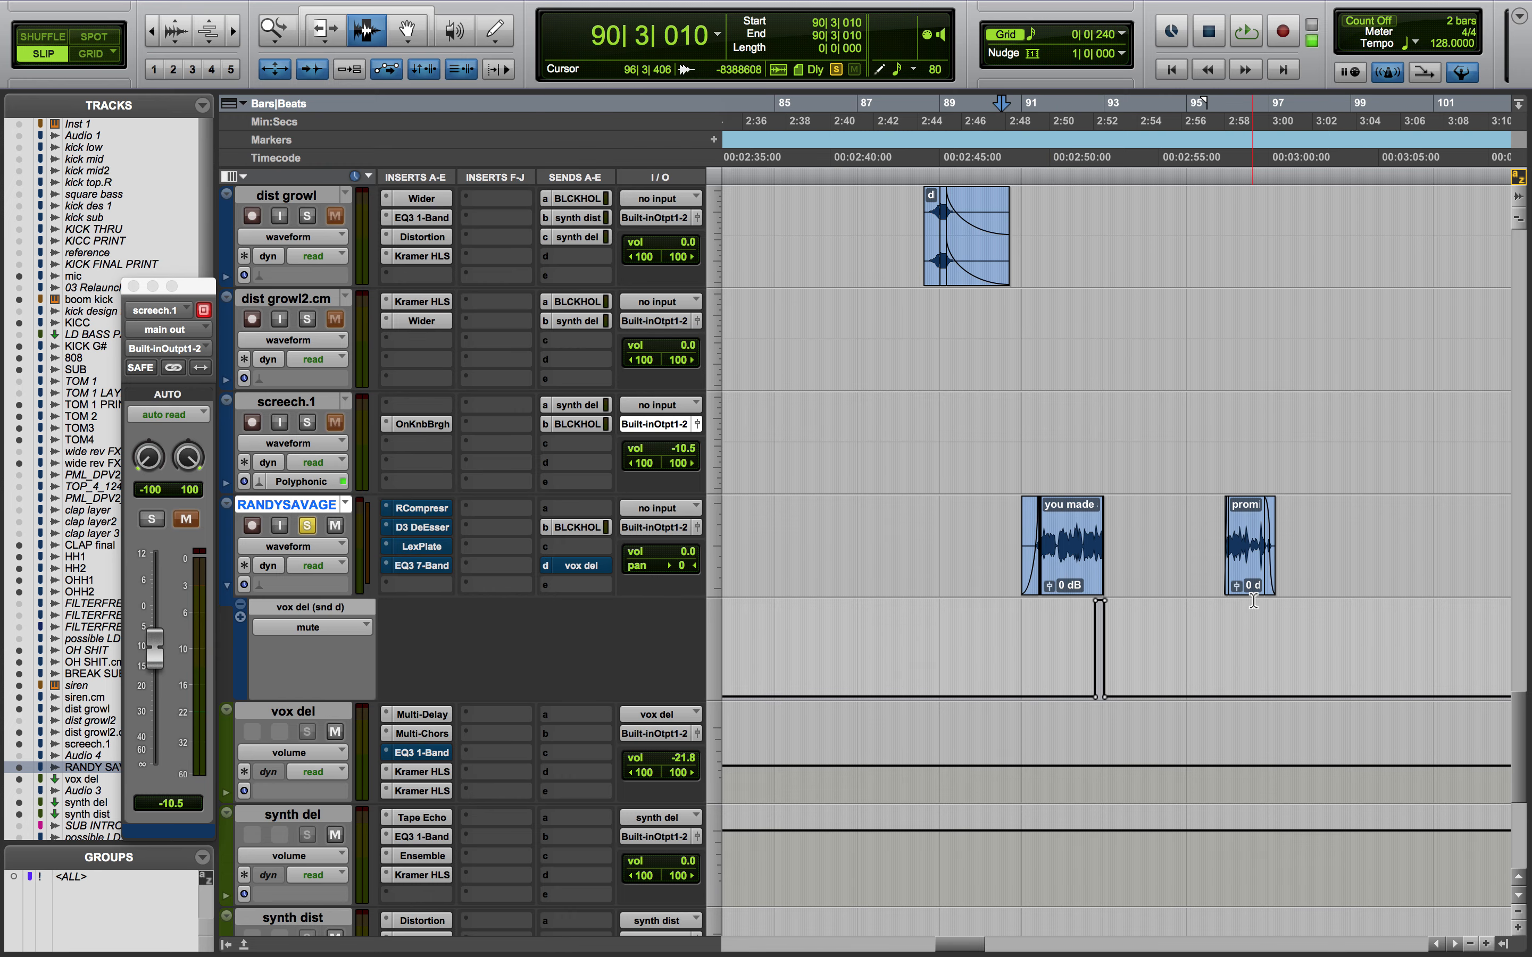
Highlight the second vocal clip and the gap before it on RANDYSAVAGE, clear the selection and unsolo the track
scroll(1253, 600, right, 3)
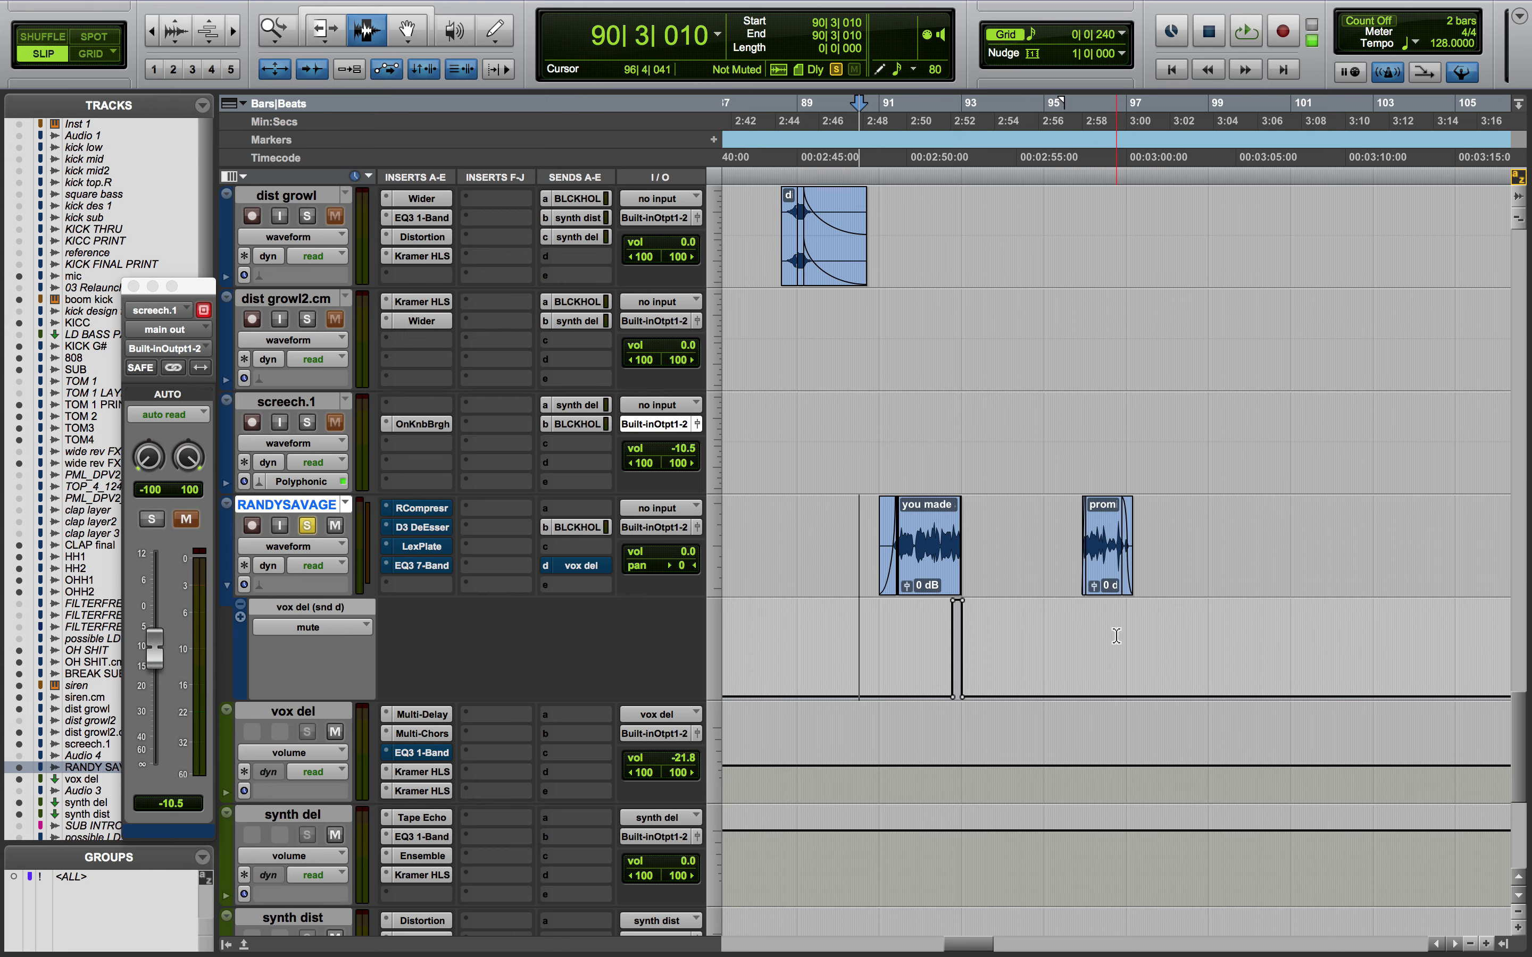
drag(1065, 567, 1132, 561)
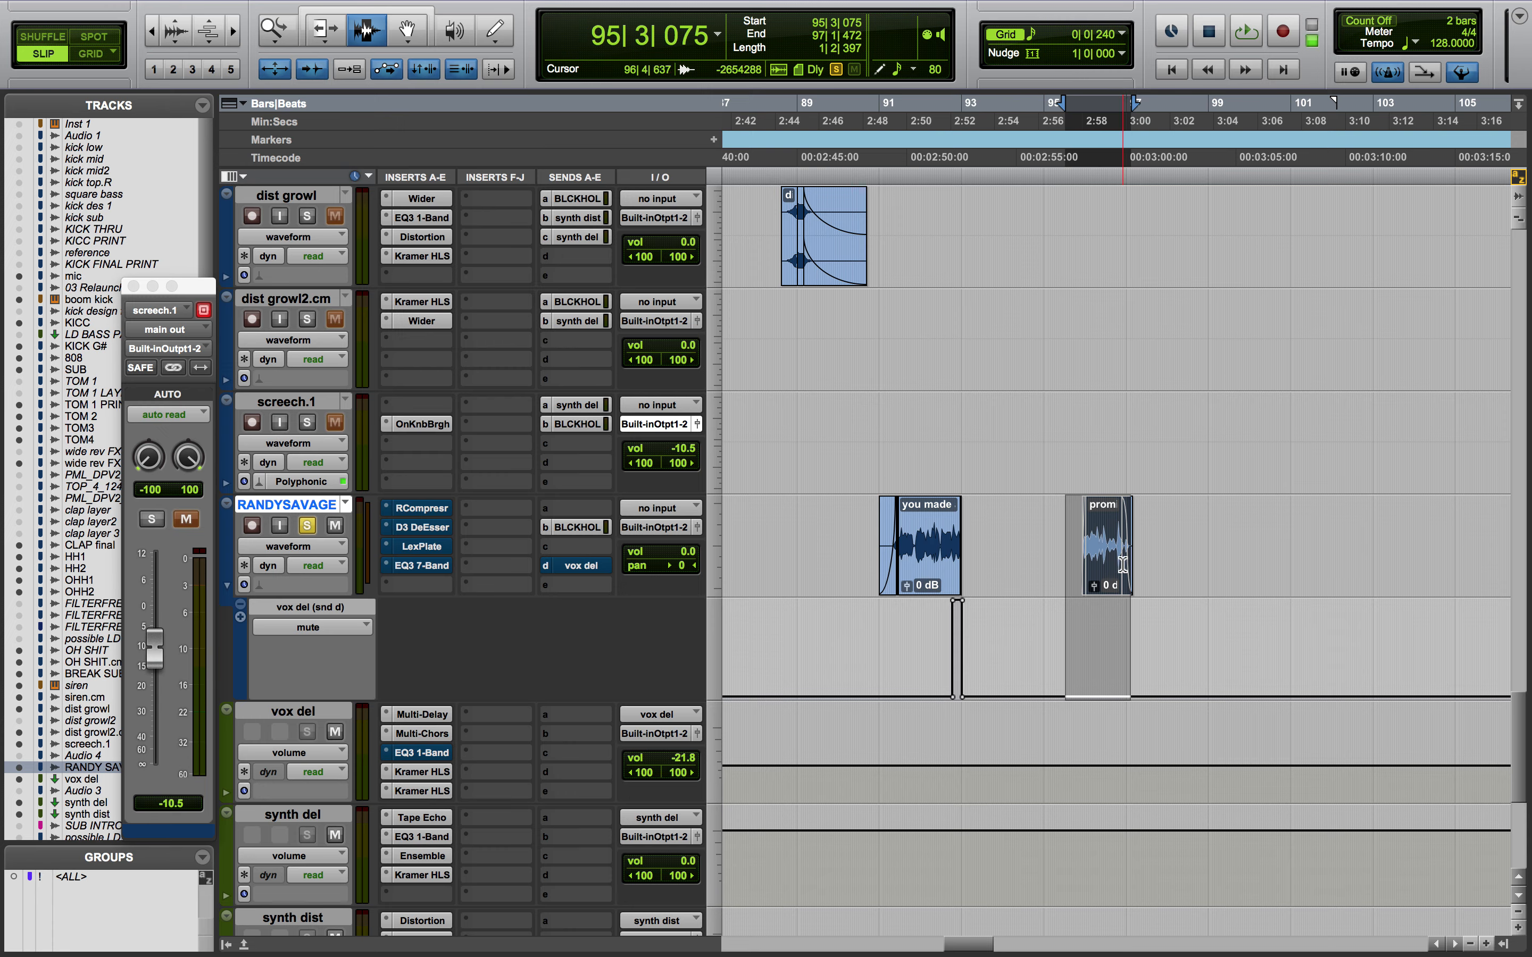
click(1011, 613)
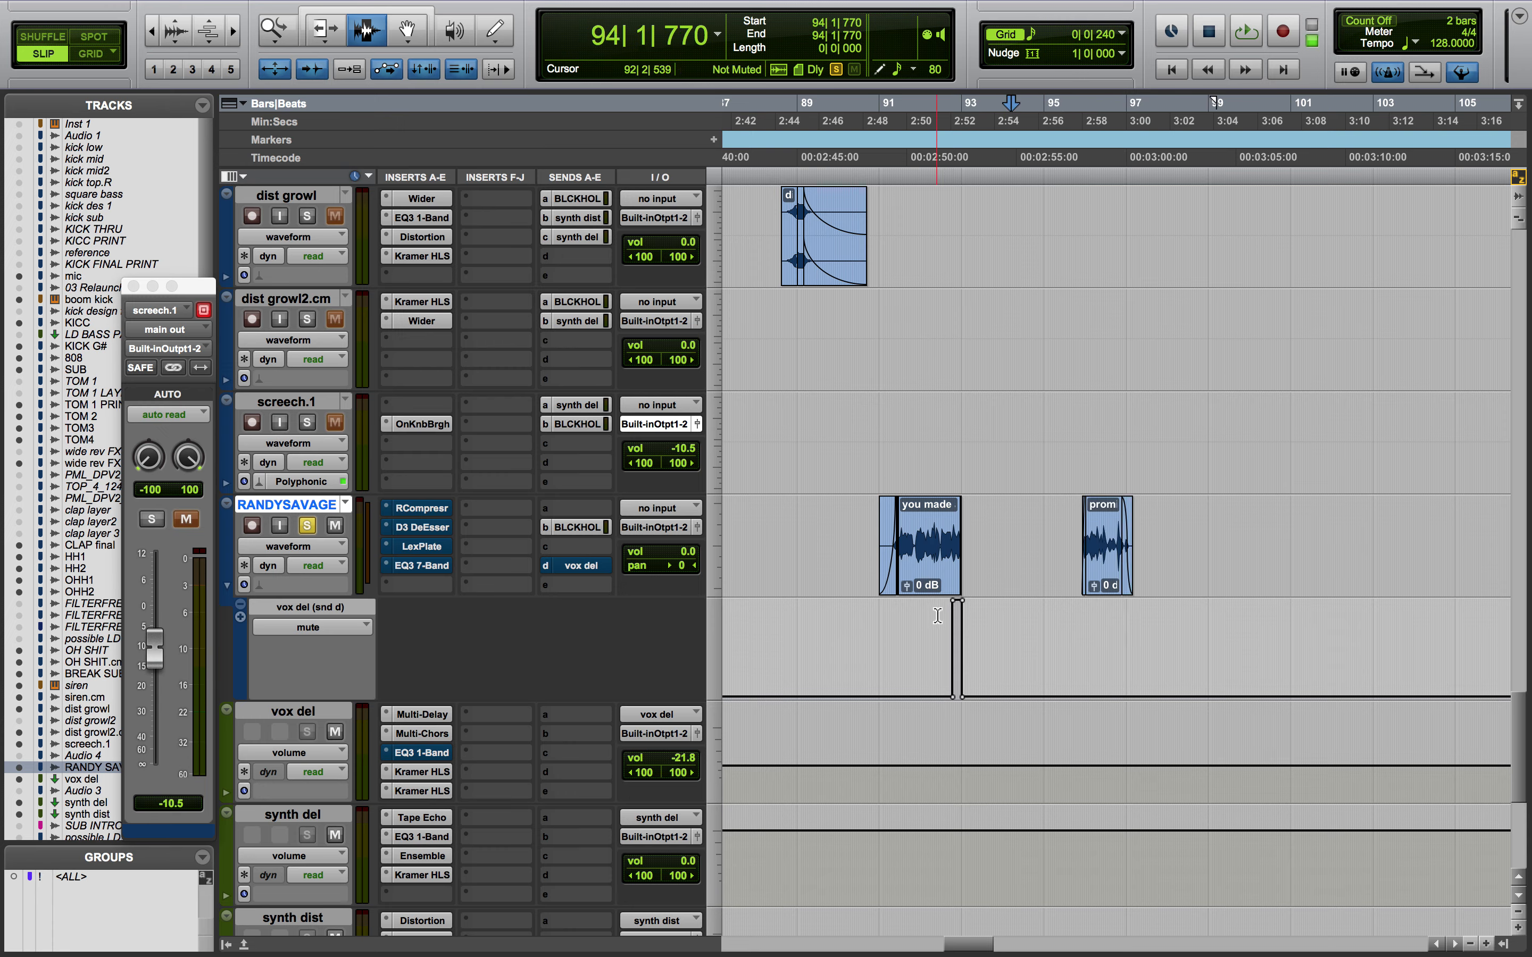
drag(962, 599, 1080, 582)
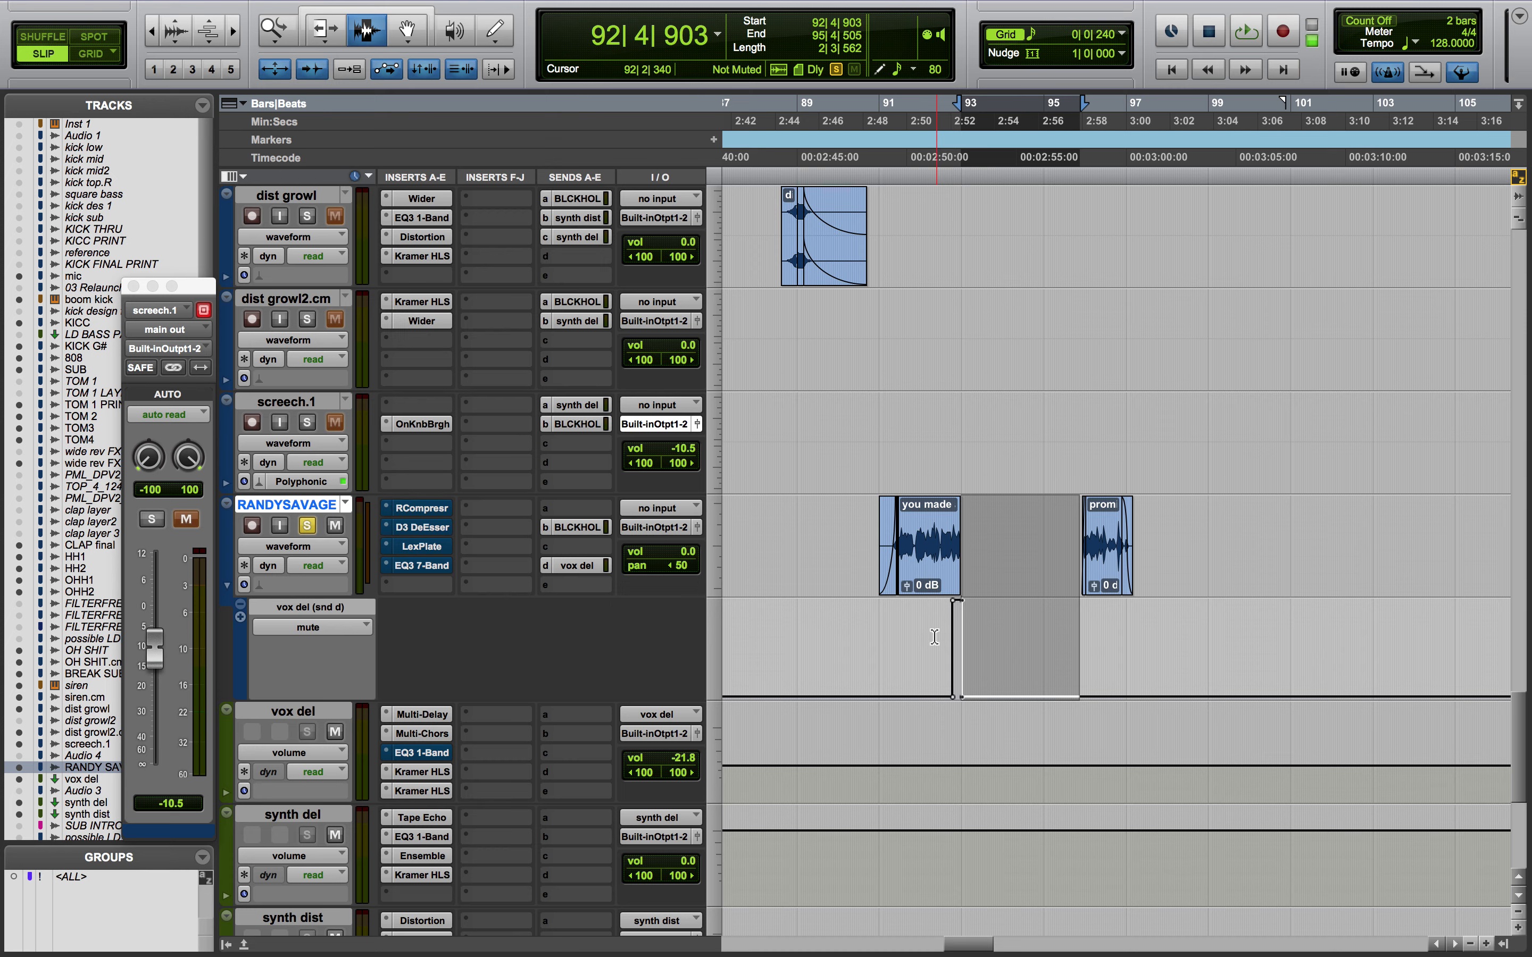
key(super+z)
right_click(578, 565)
click(516, 608)
click(307, 525)
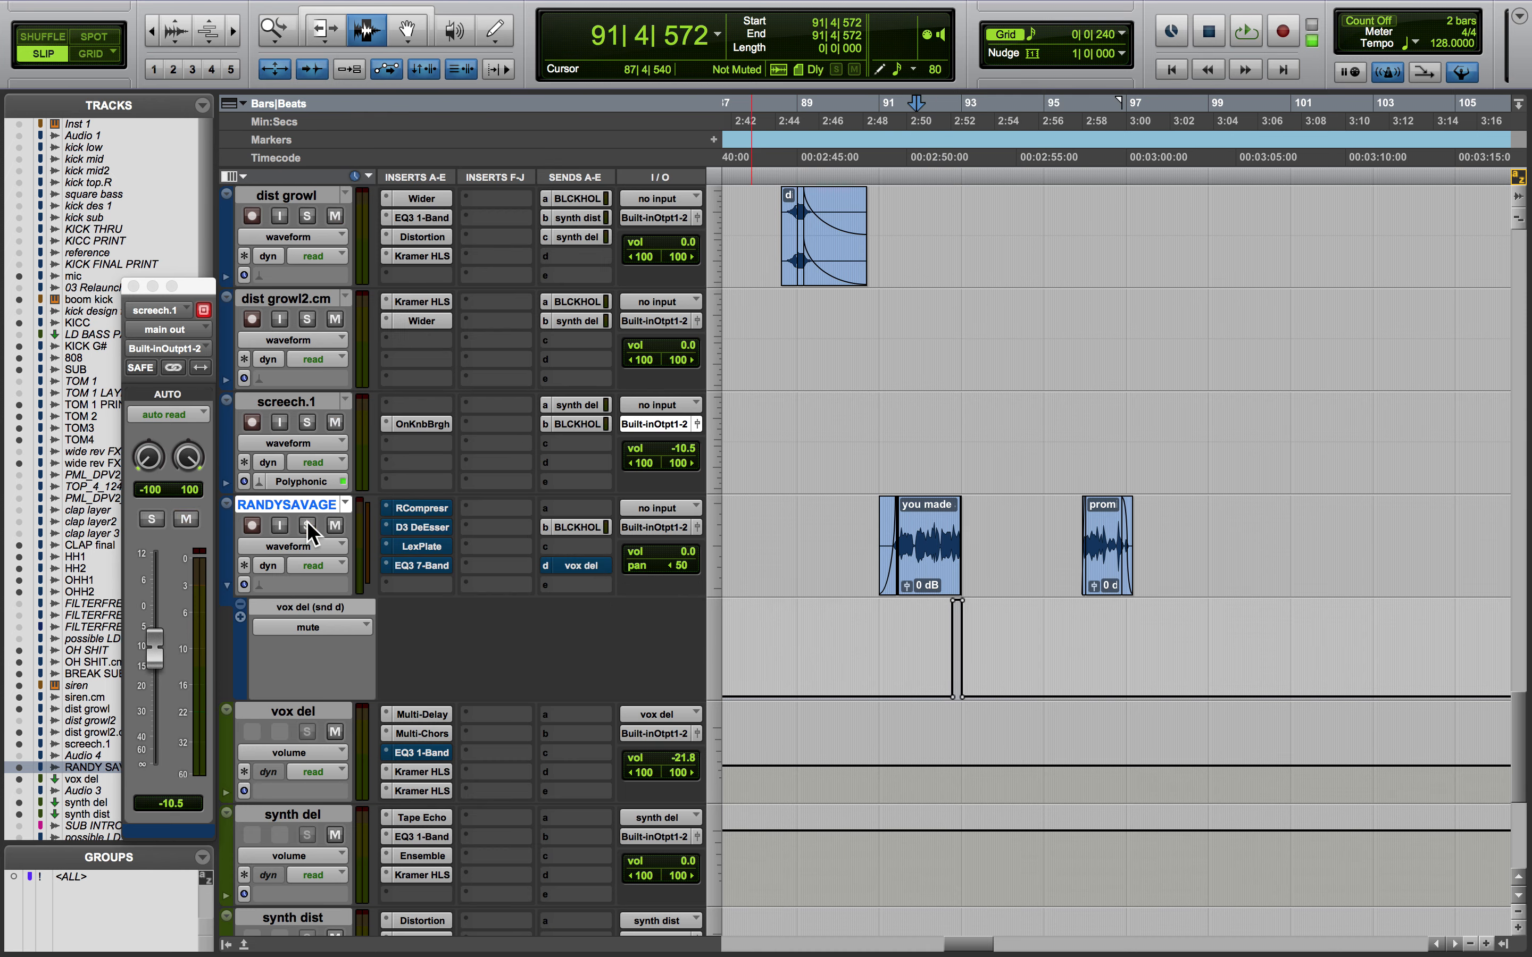
Select the faded lead-in of the first vocal clip from 91|1|000 to 91|2|745, solo RANDYSAVAGE and audition the selection
scroll(893, 560, up, 3)
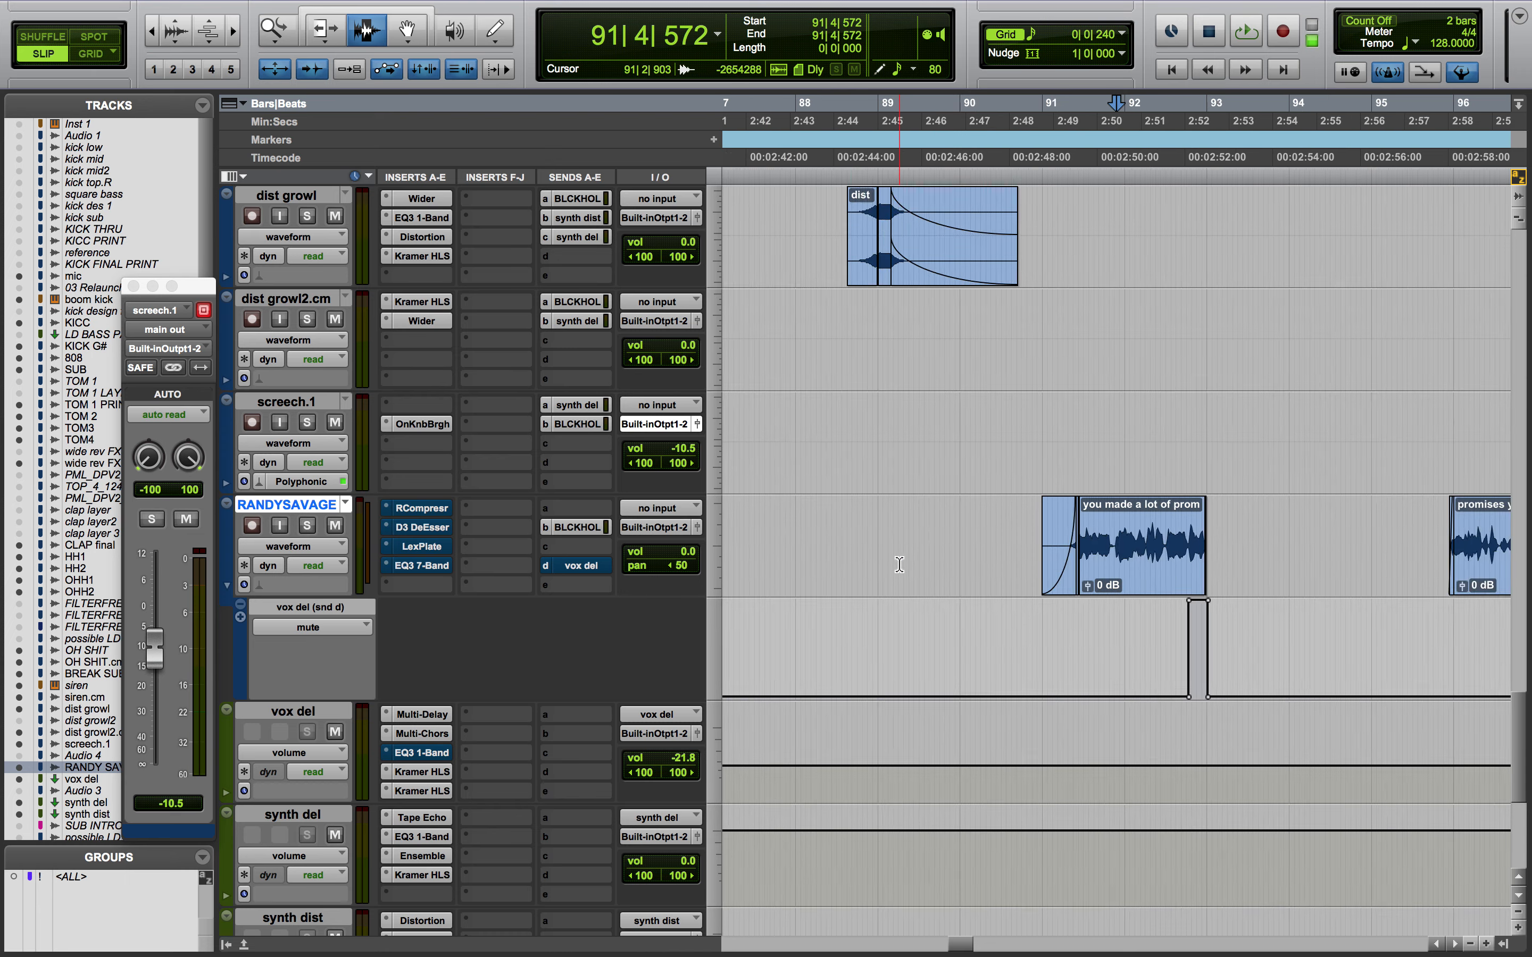
scroll(899, 564, left, 5)
double_click(1128, 566)
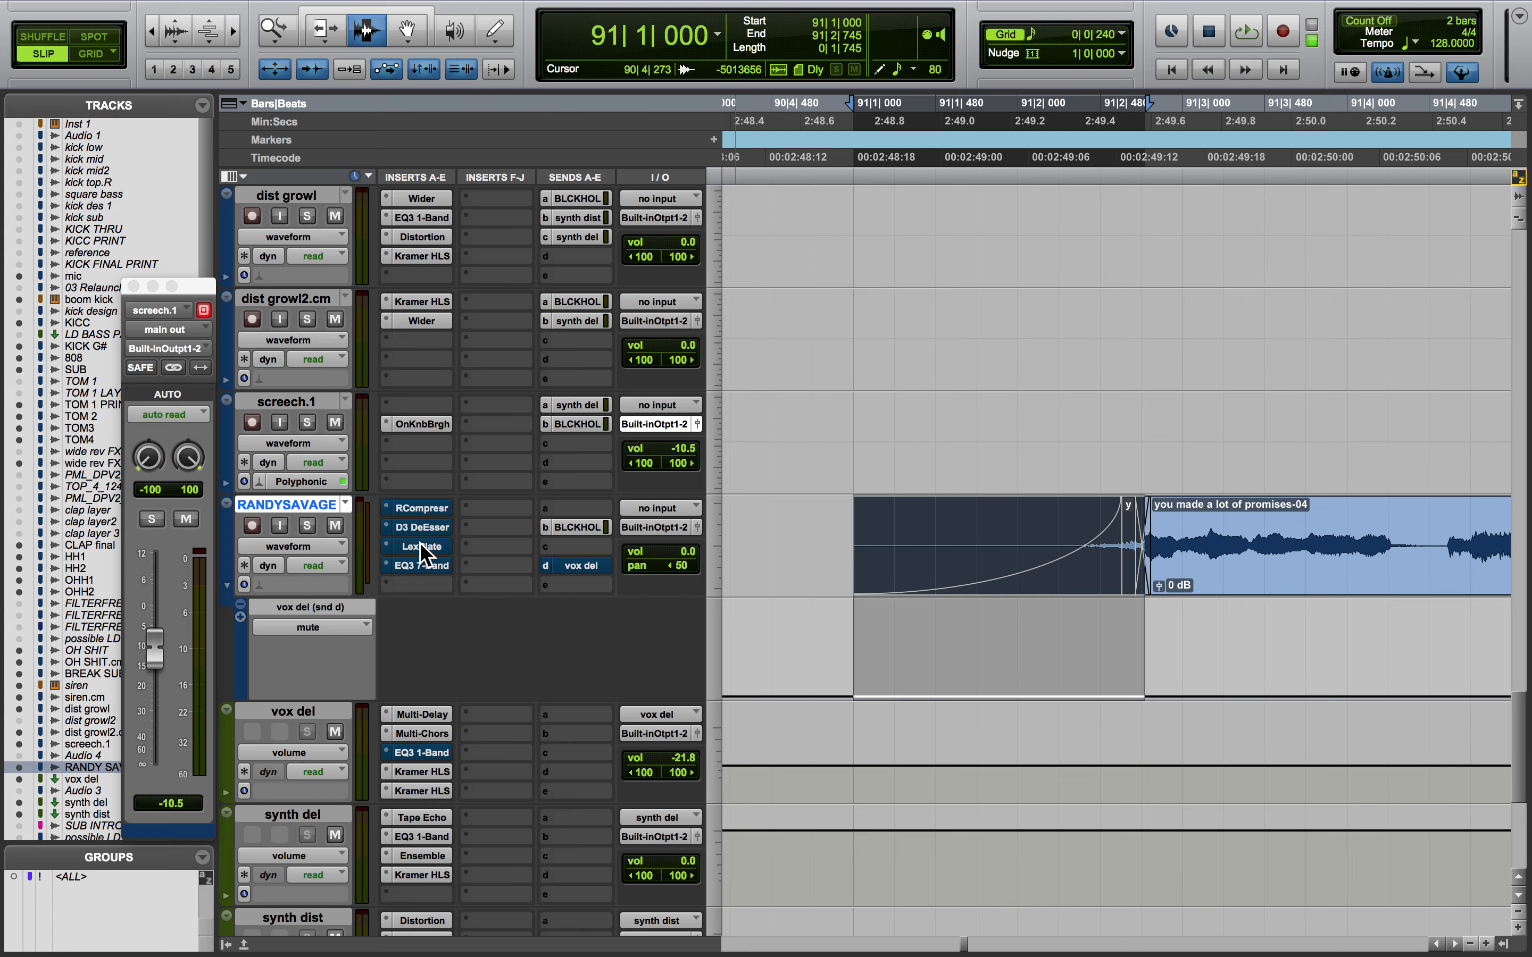
click(310, 523)
key(space)
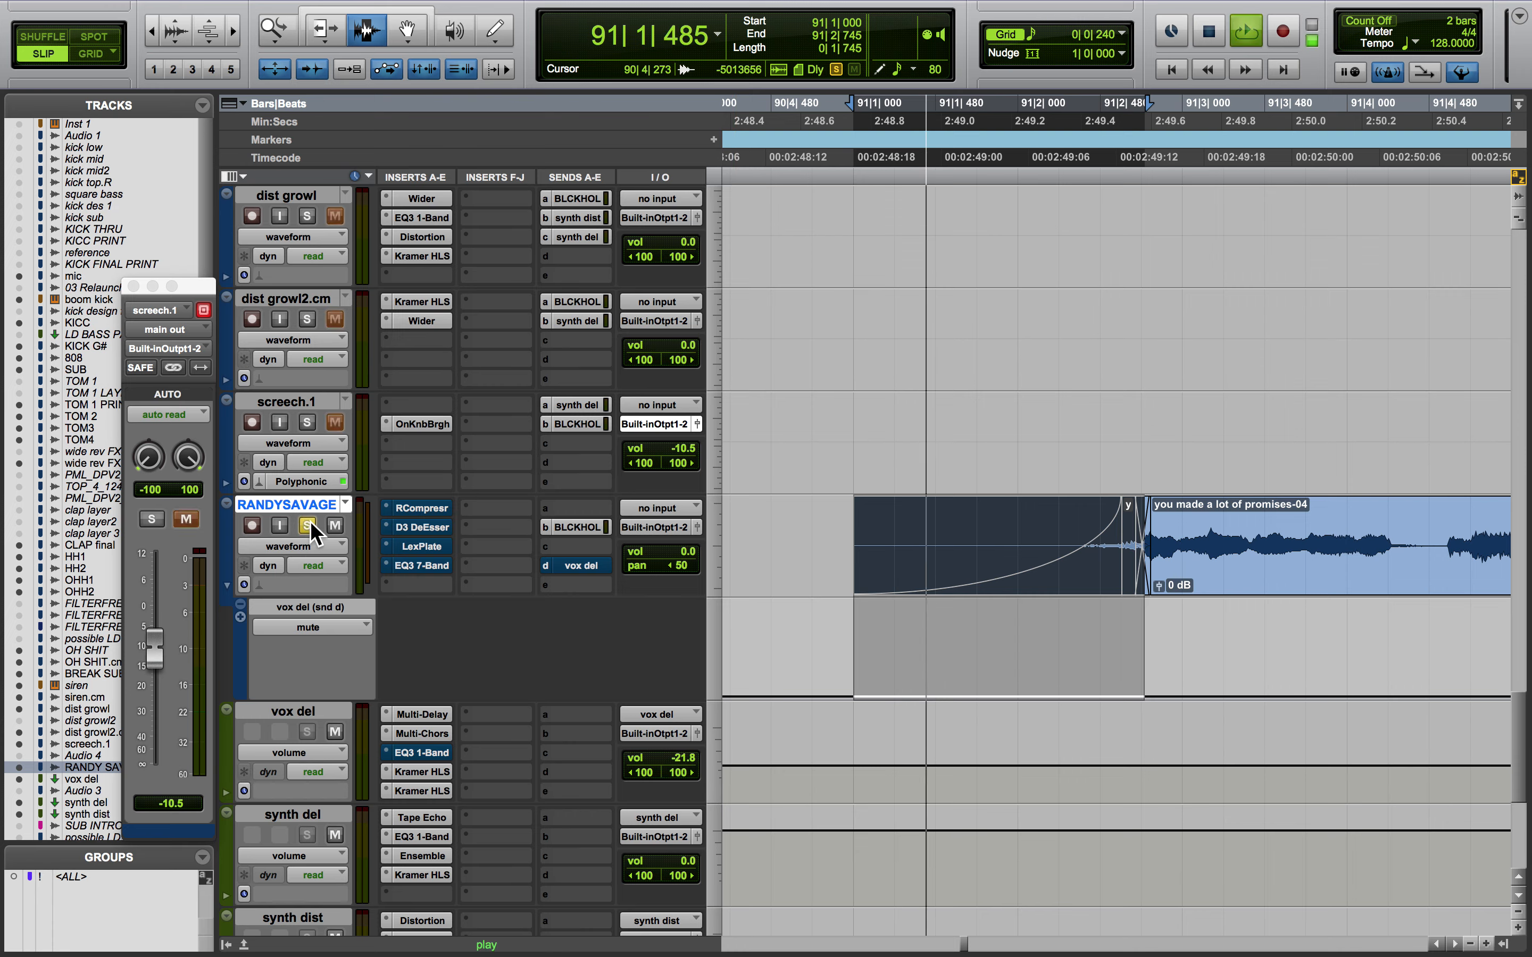
key(space)
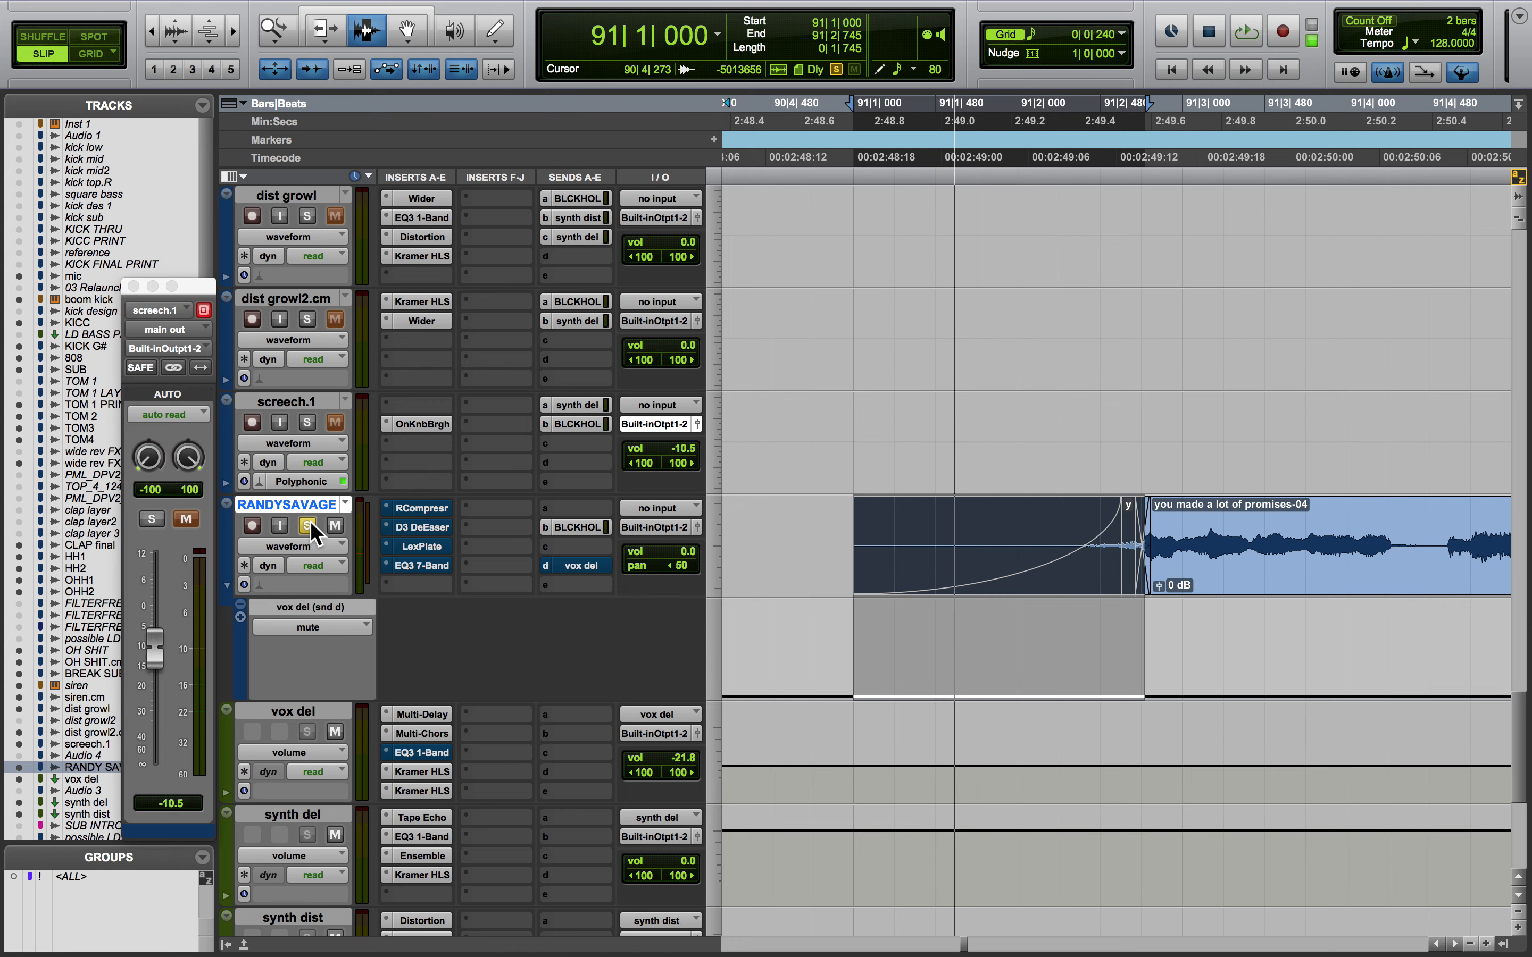
click(1028, 633)
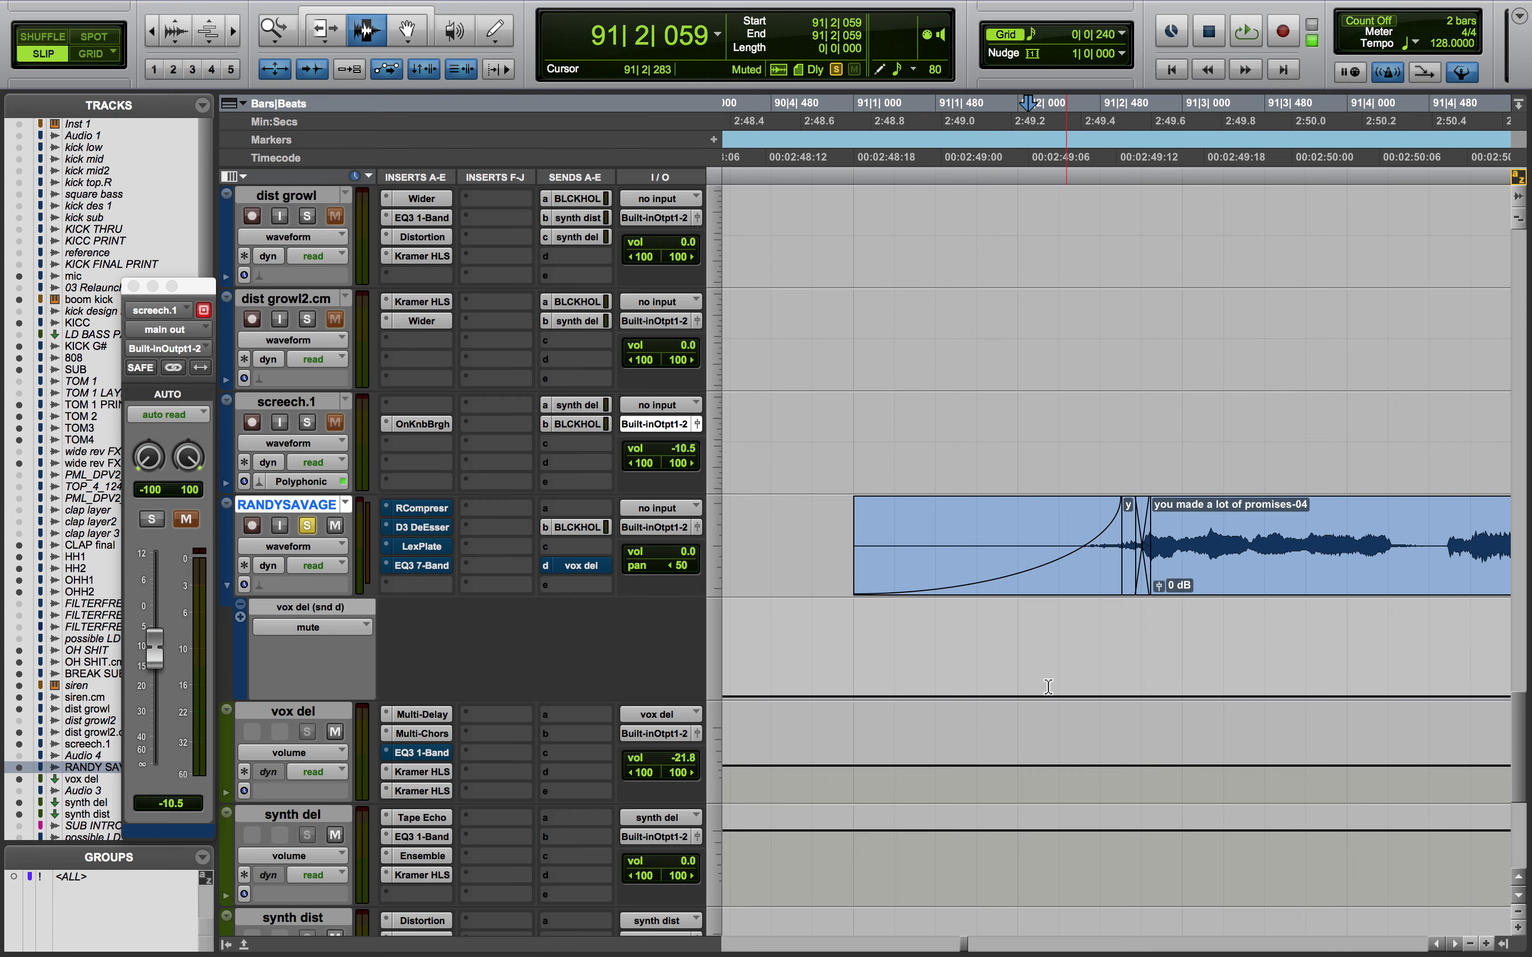
Take the RCompressor and Dyn3 De-Esser inserts on RANDYSAVAGE out of bypass, with the edit cursor at 91|2|593
click(412, 508)
click(688, 219)
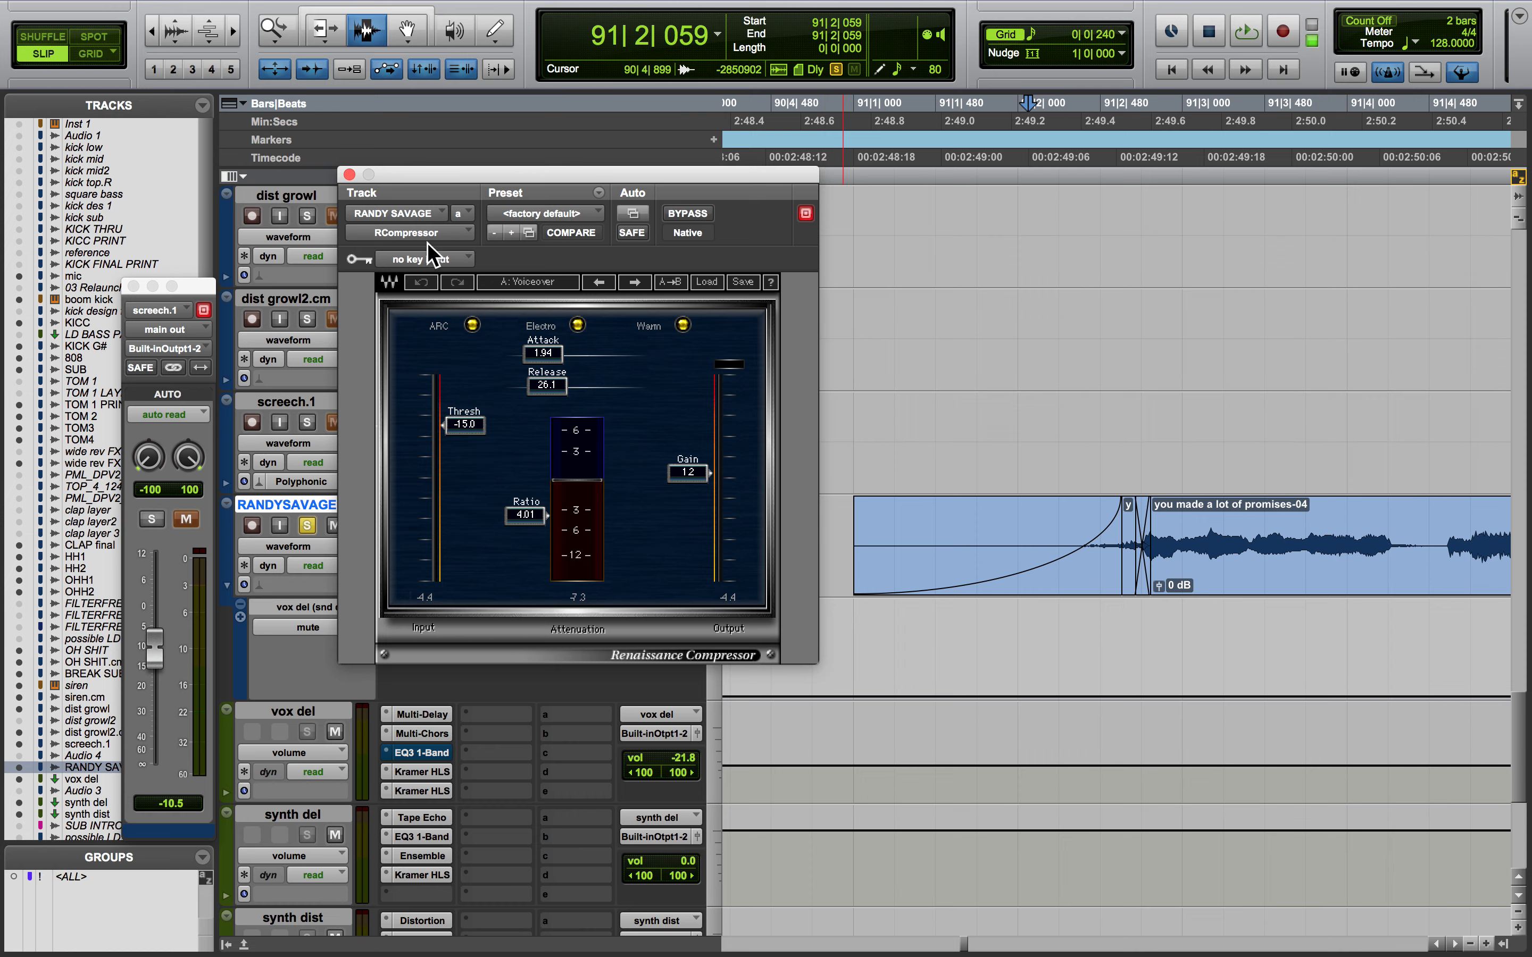
click(1120, 558)
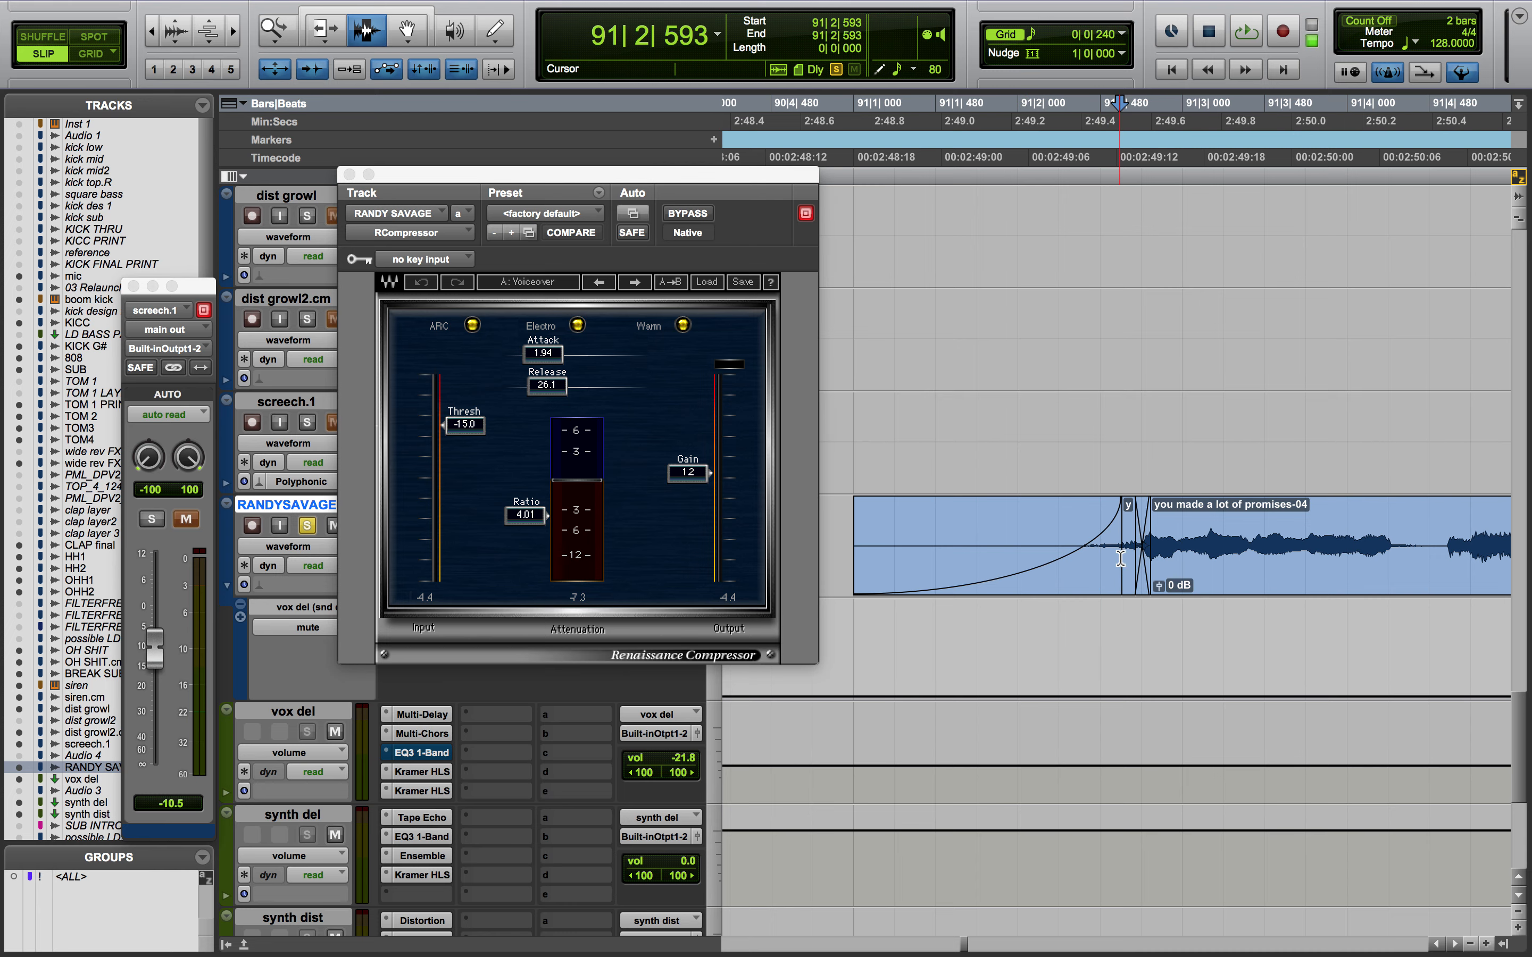
key(r)
key(r)
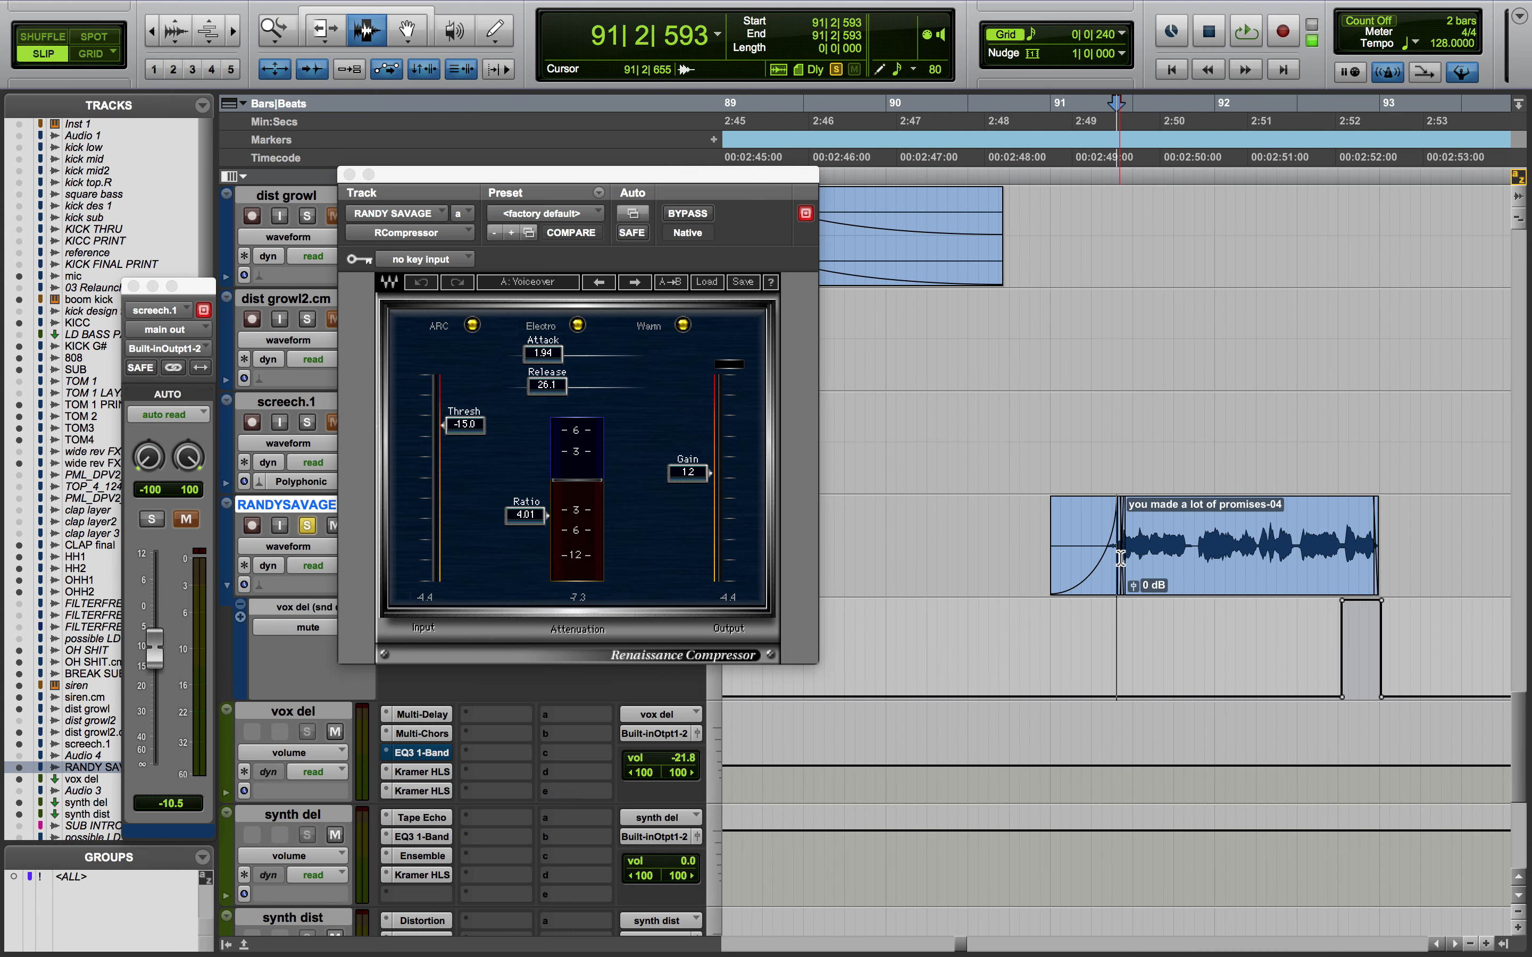
click(349, 173)
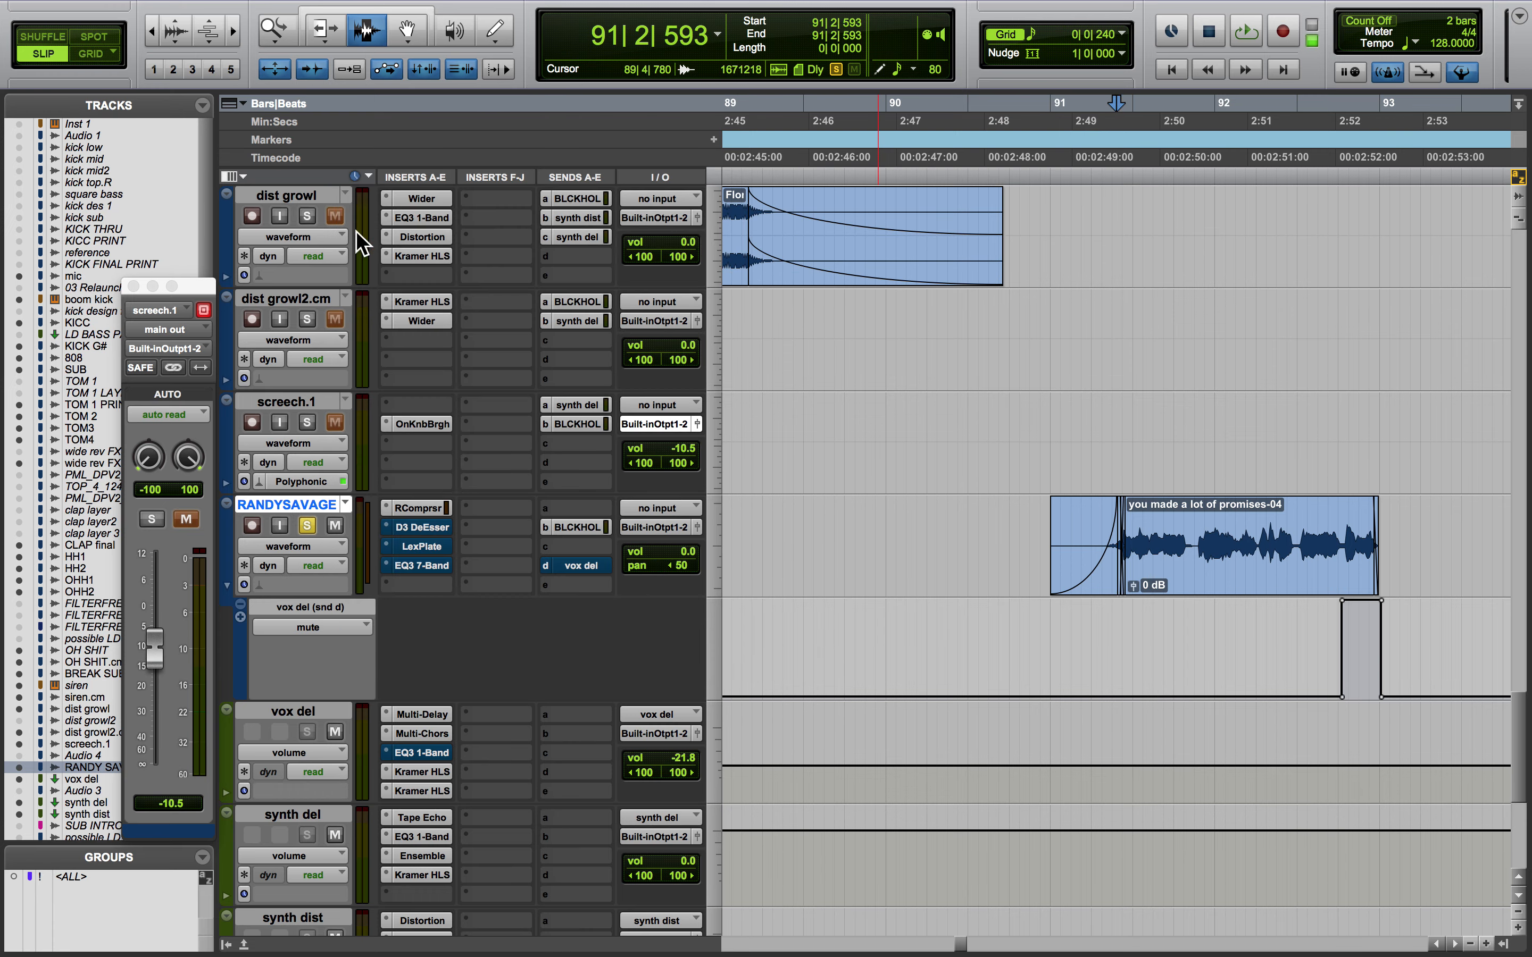
click(443, 529)
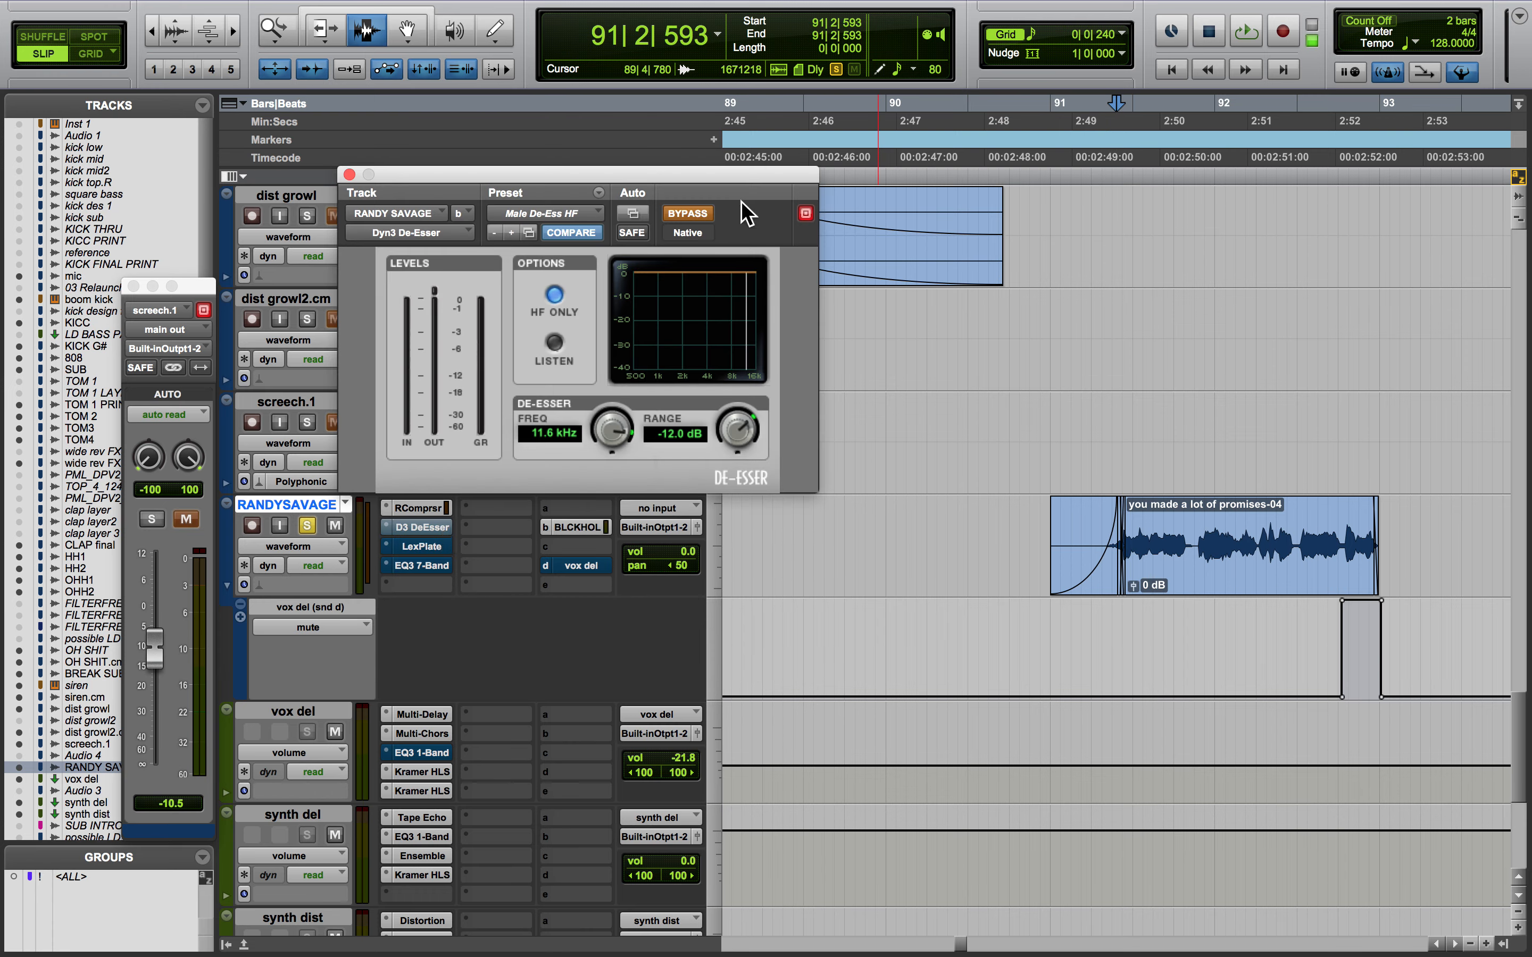
click(689, 215)
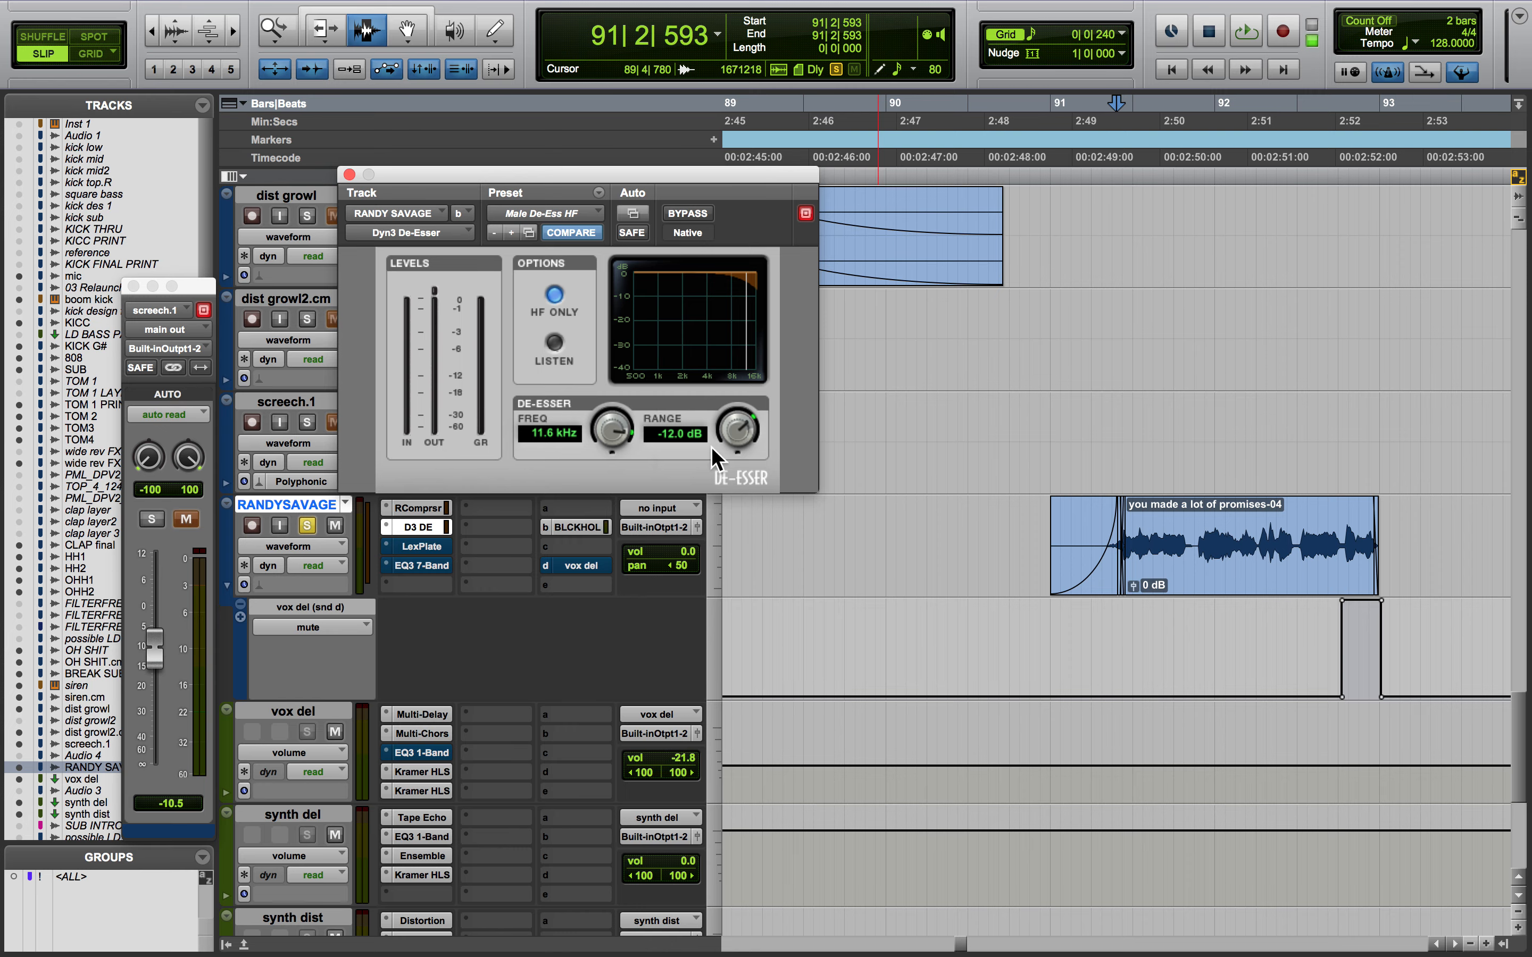
Show the LexPlate reverb settings on RANDYSAVAGE and audition the vocal from 91|2|593 with the reverb bypassed
click(445, 548)
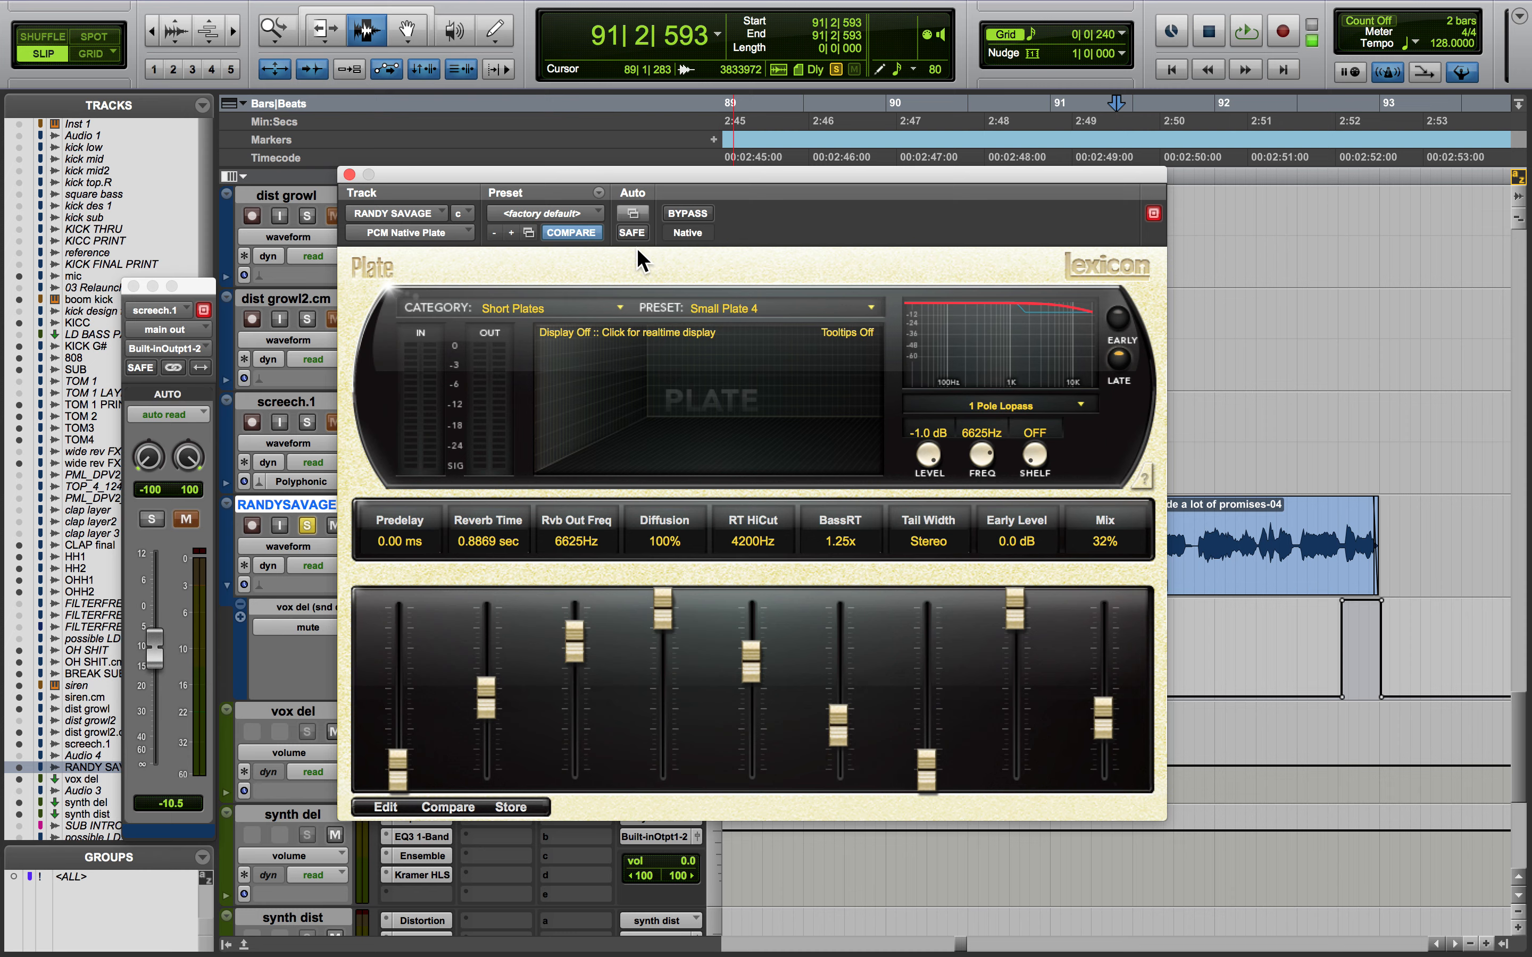
key(space)
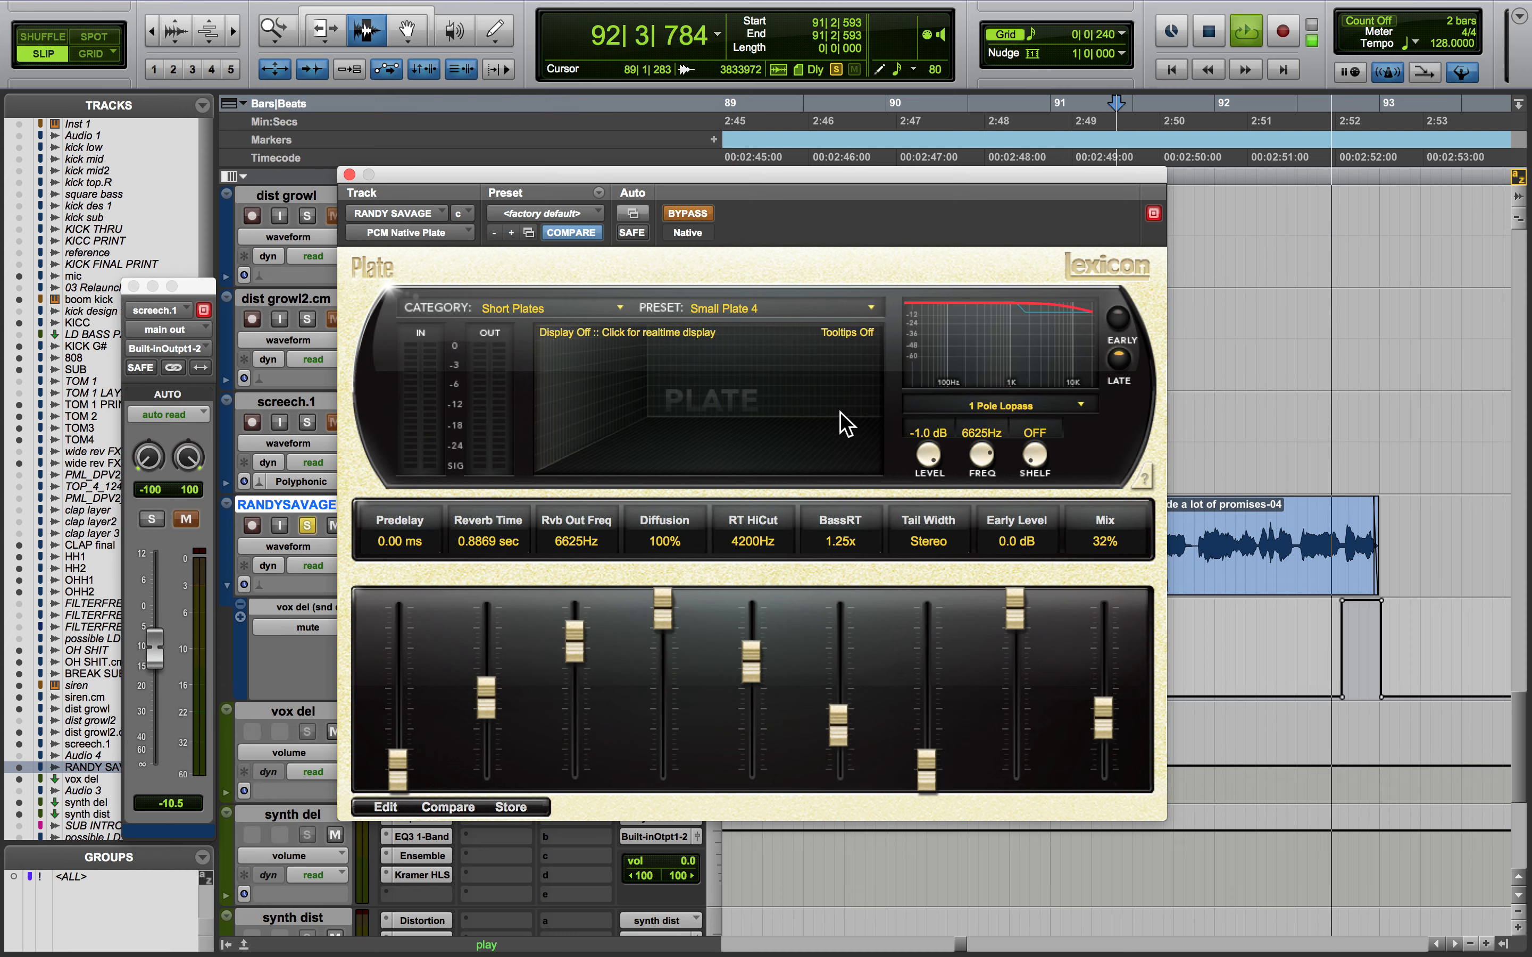
key(space)
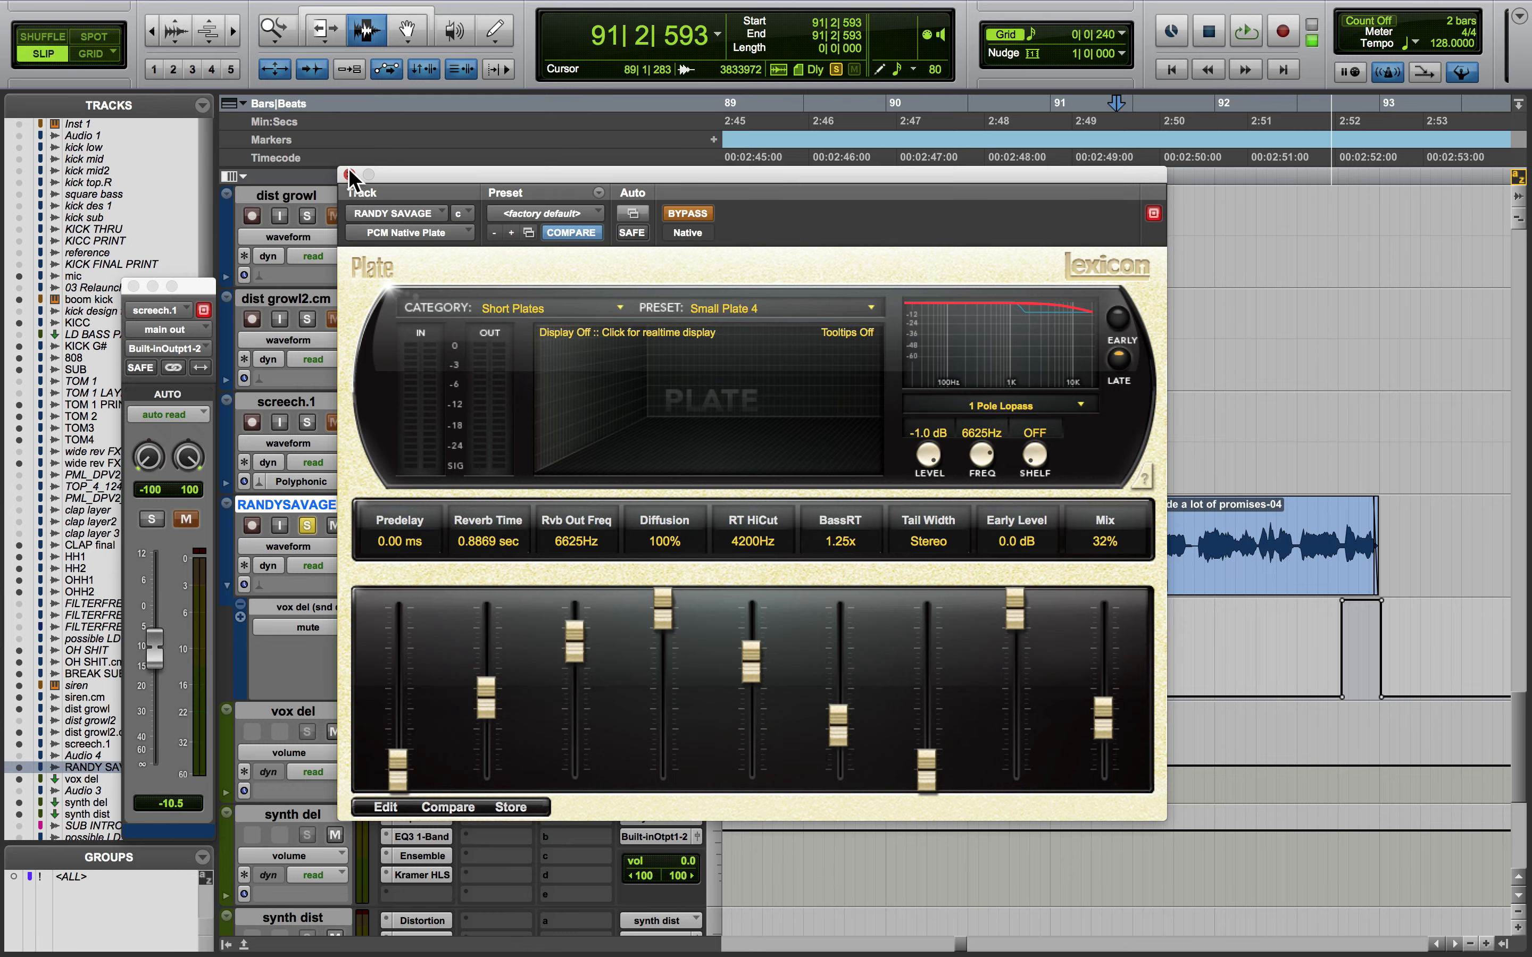
click(349, 173)
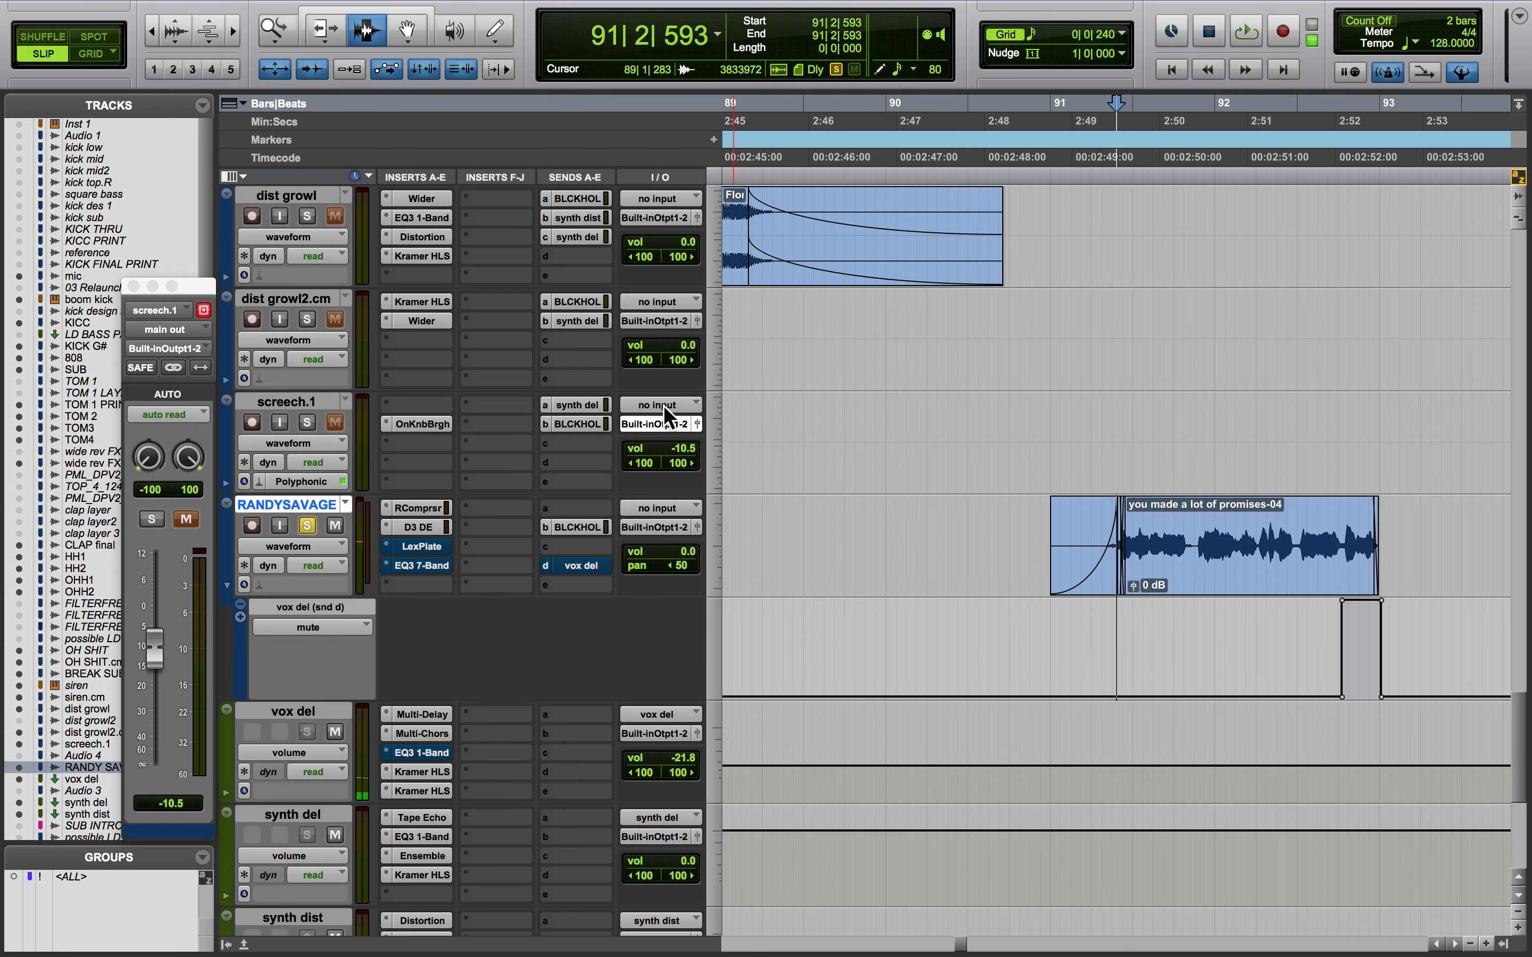
Take the LexPlate reverb out of bypass and audition the RANDYSAVAGE vocal from 91|1|697
super+click(435, 545)
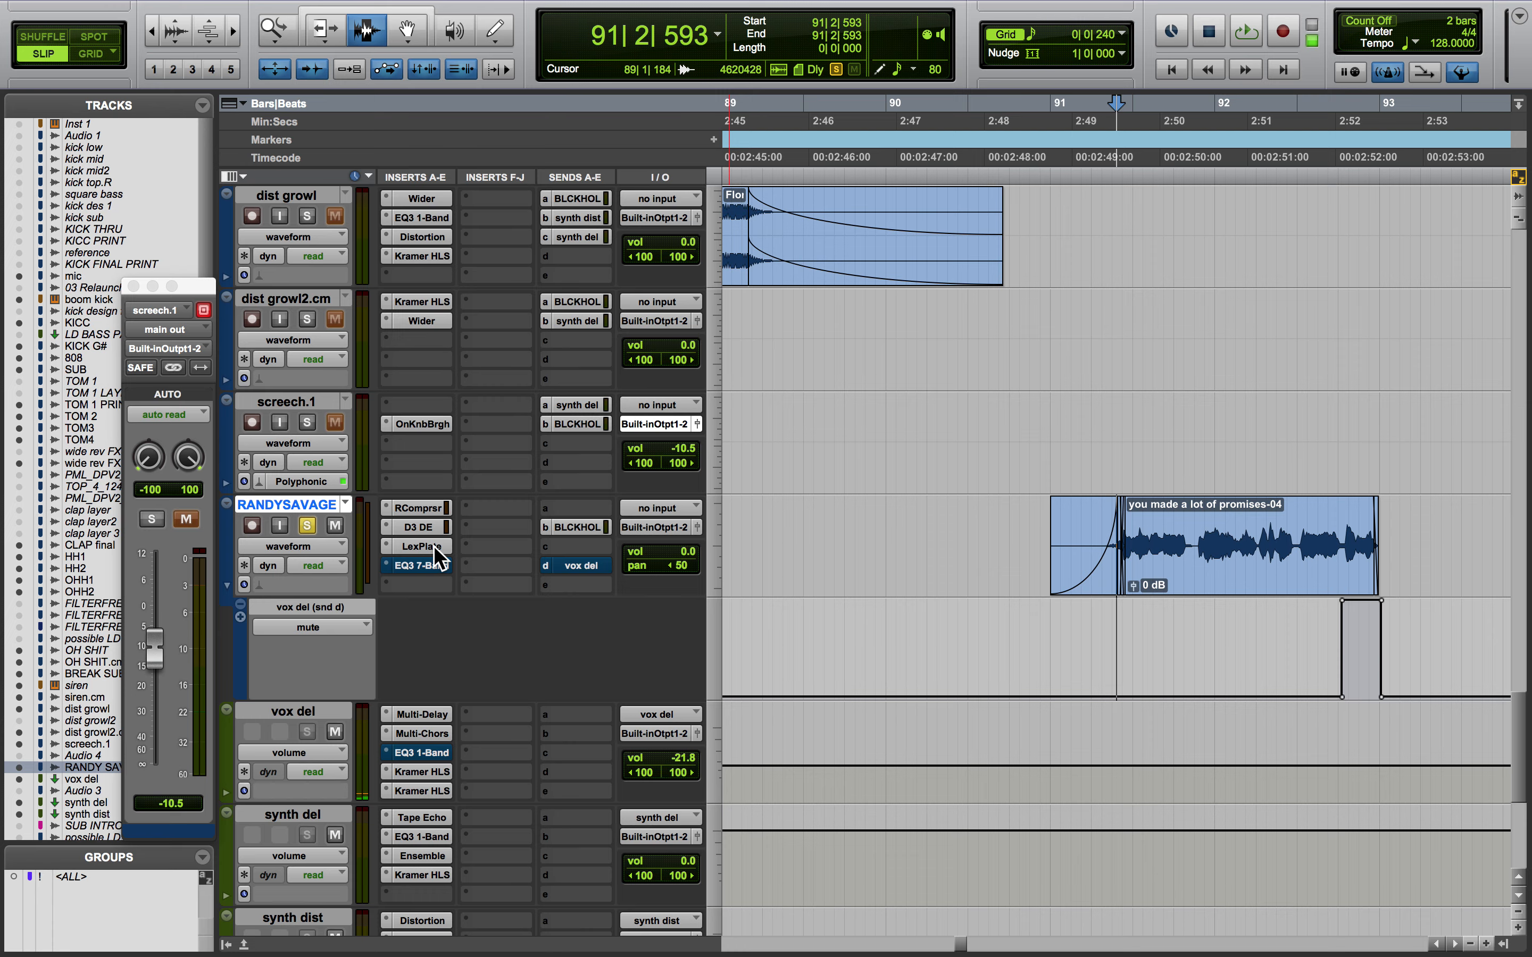
click(1079, 546)
key(space)
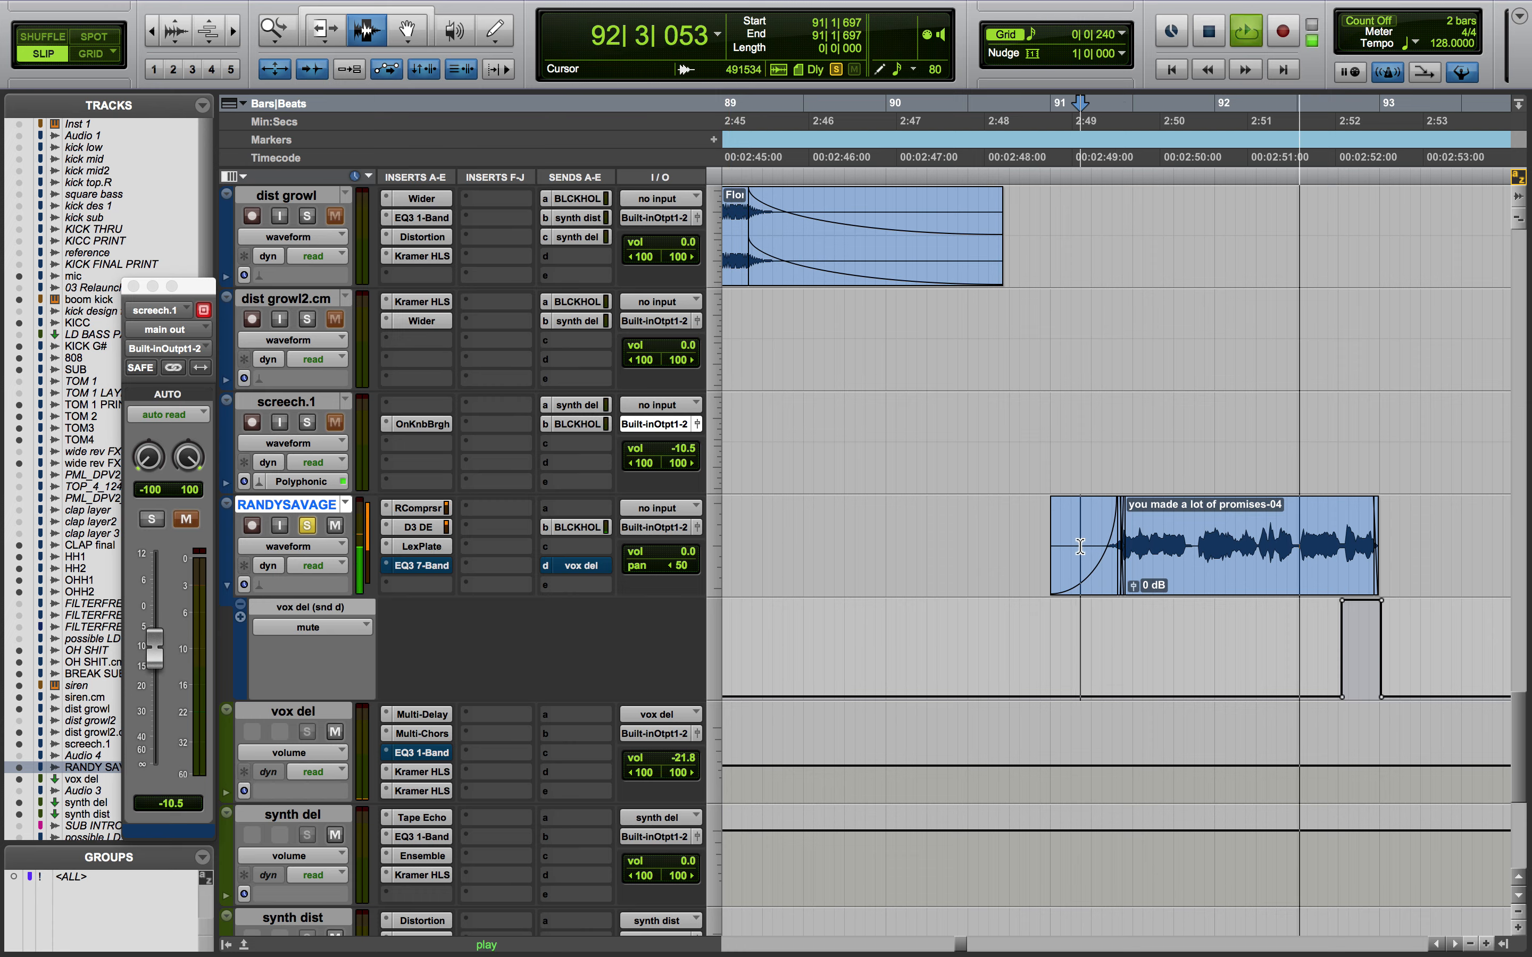
key(space)
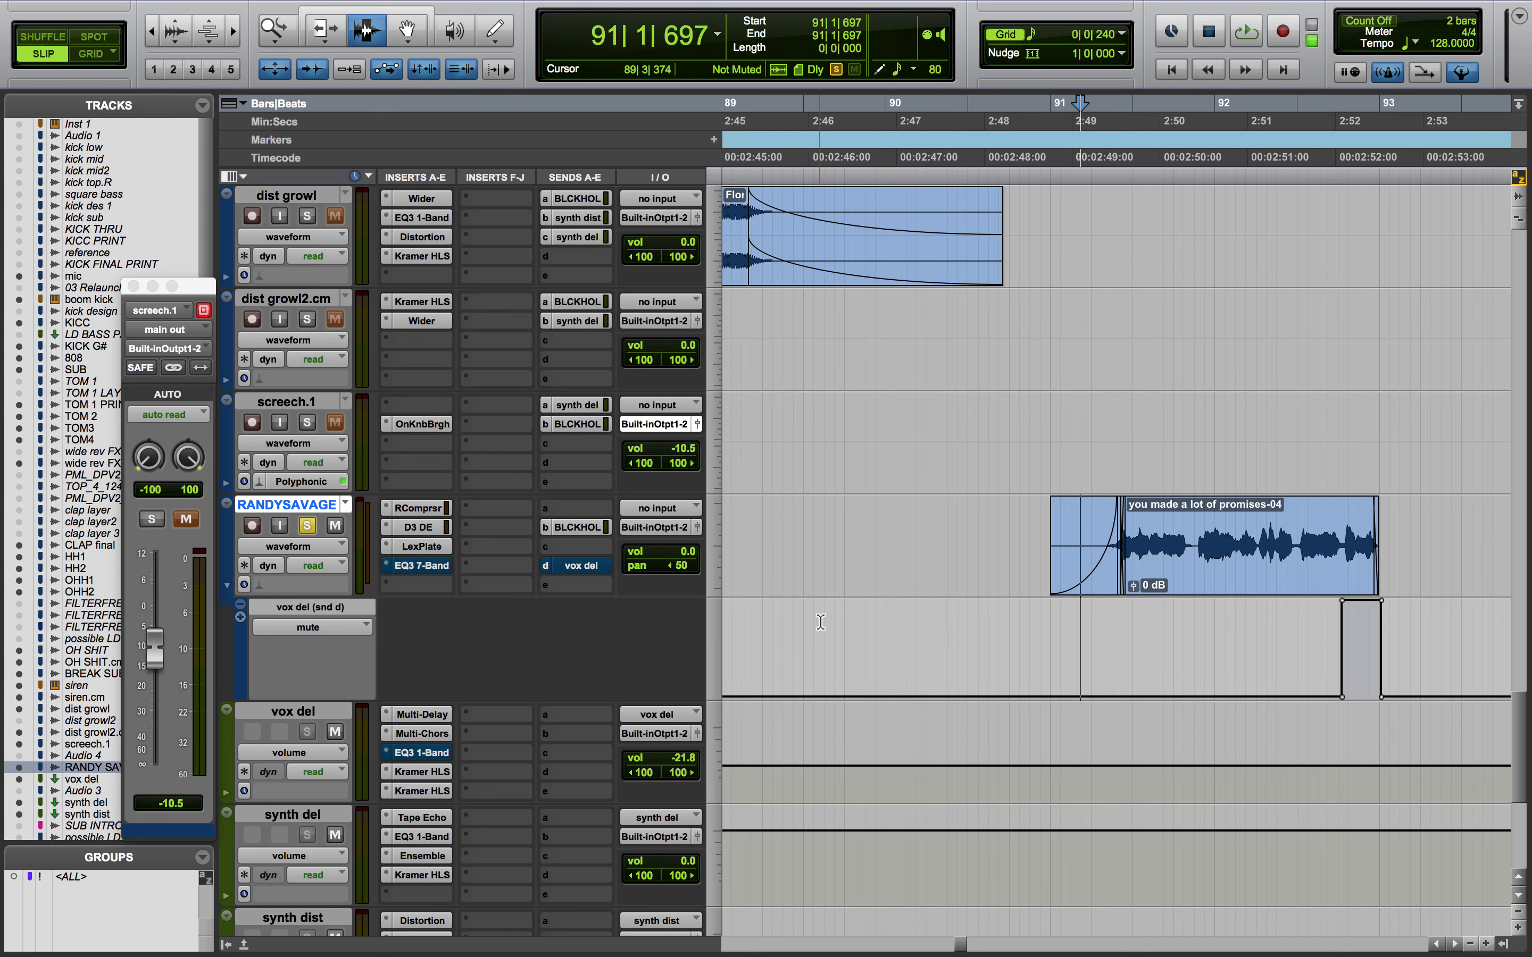
Show the EQ3 7-Band insert on RANDYSAVAGE and take it out of bypass
click(426, 564)
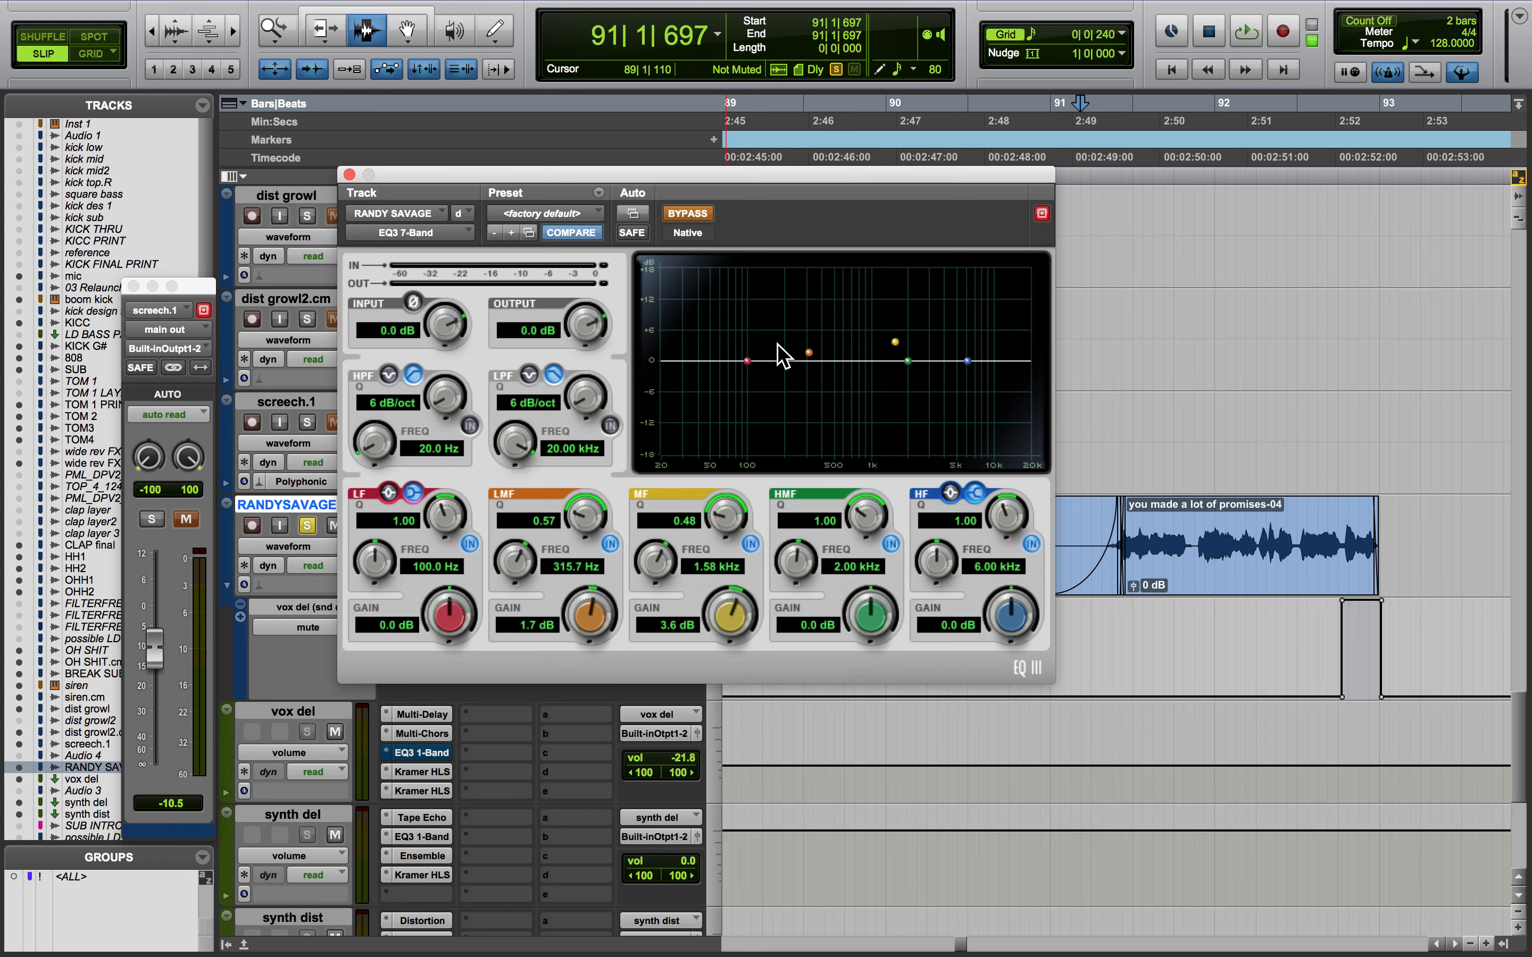
click(684, 213)
click(684, 213)
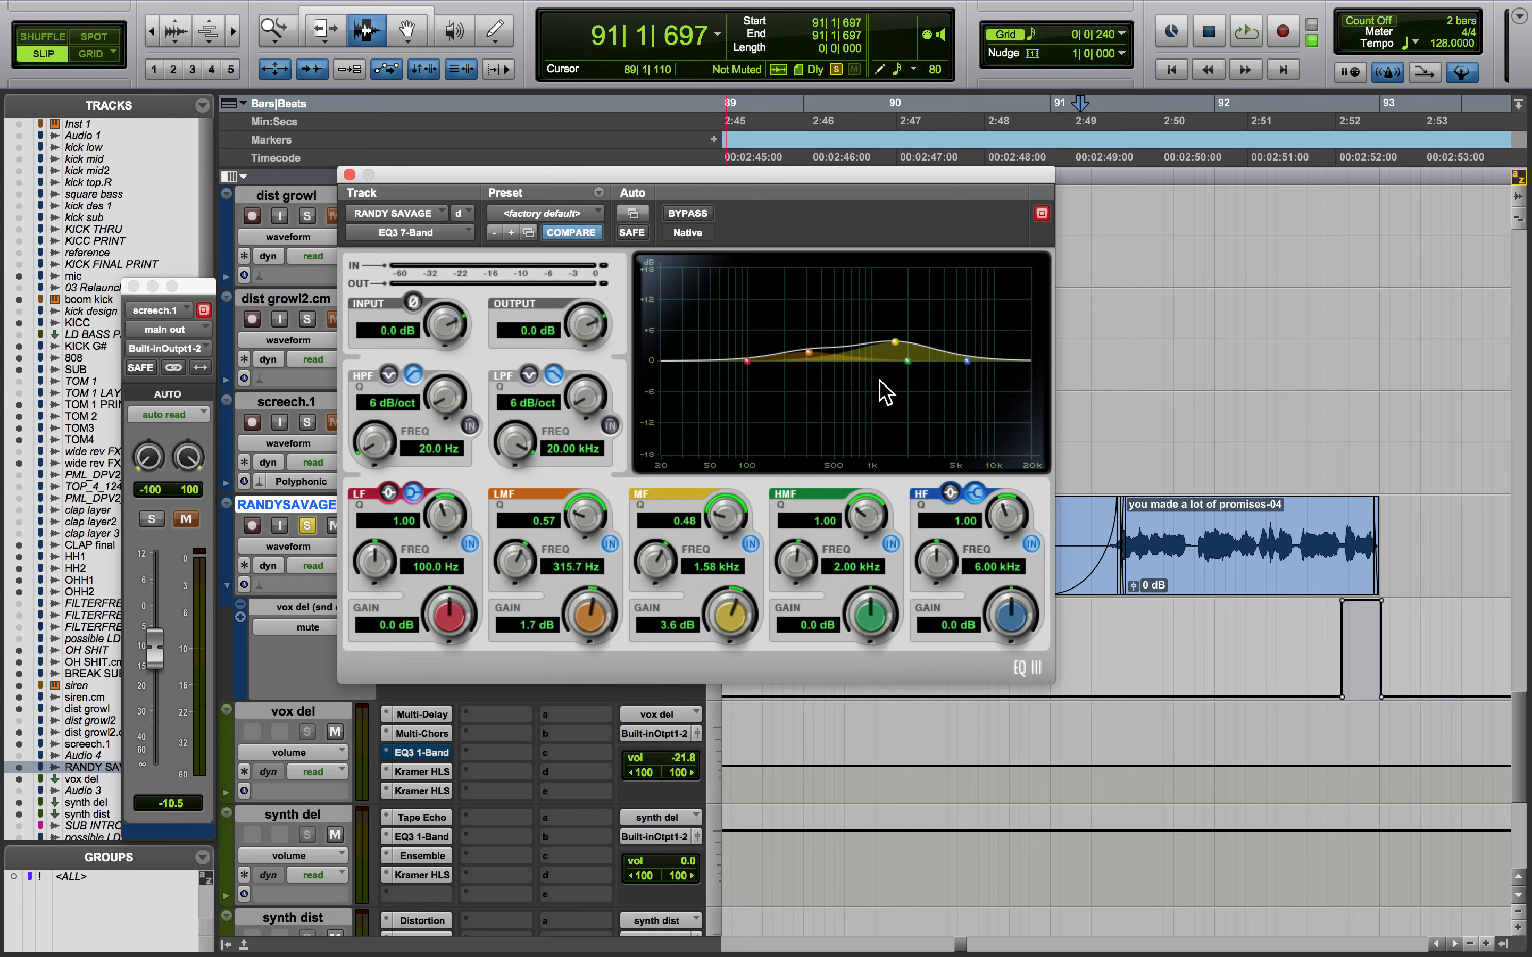
Close the EQ3 7-Band and place the edit cursor at 92|3|274 in RANDYSAVAGE's vox del send mute lane
click(349, 174)
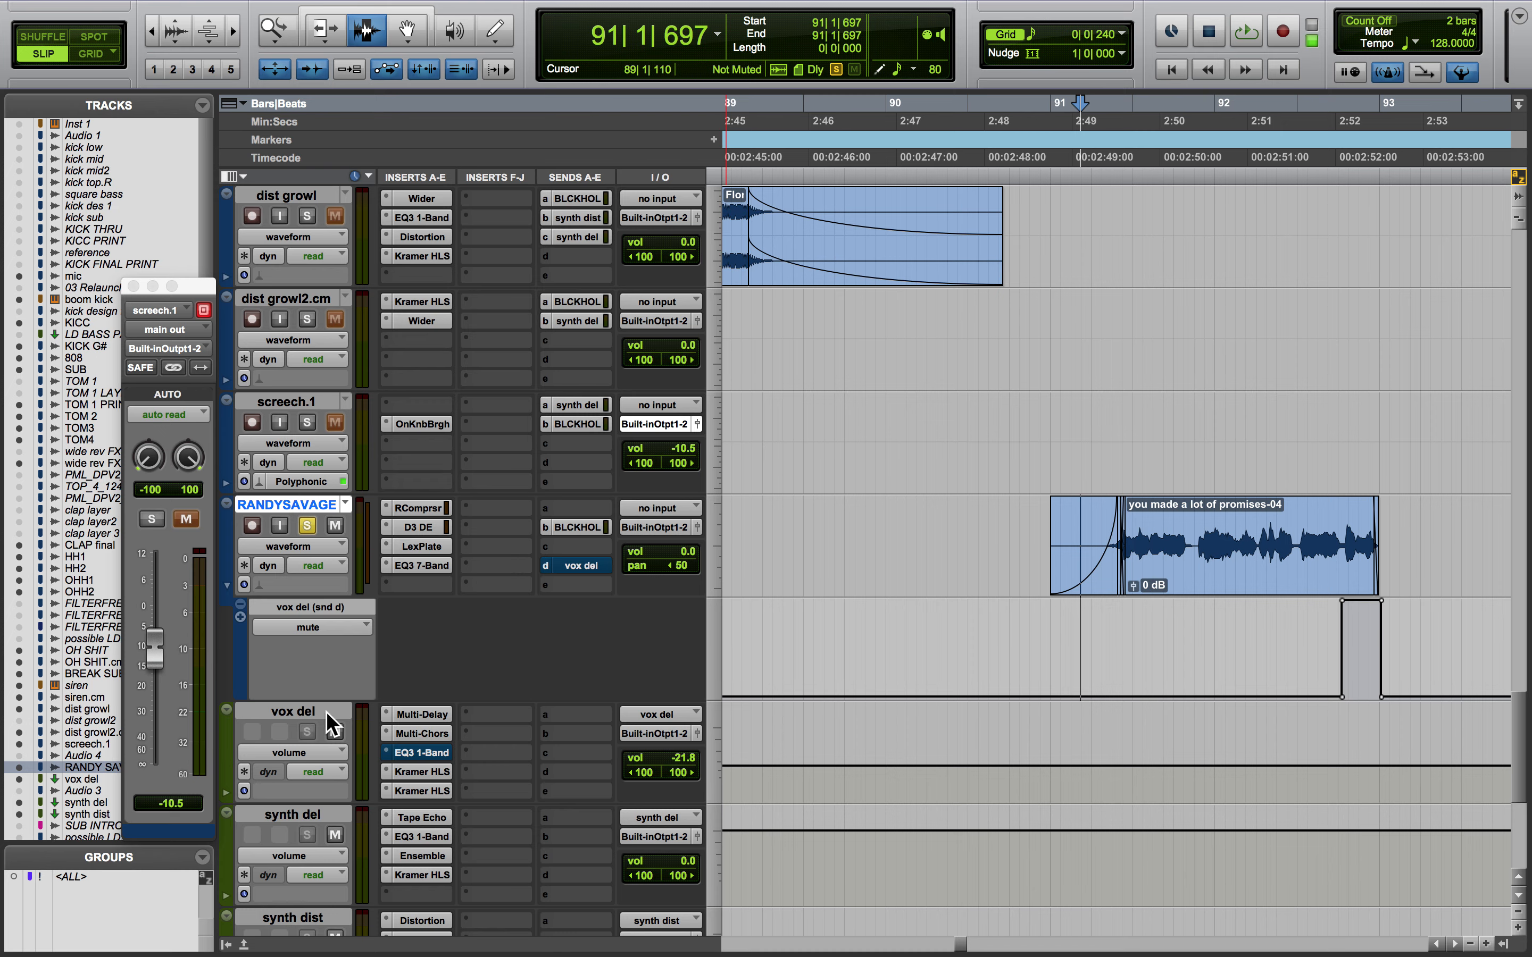
click(313, 703)
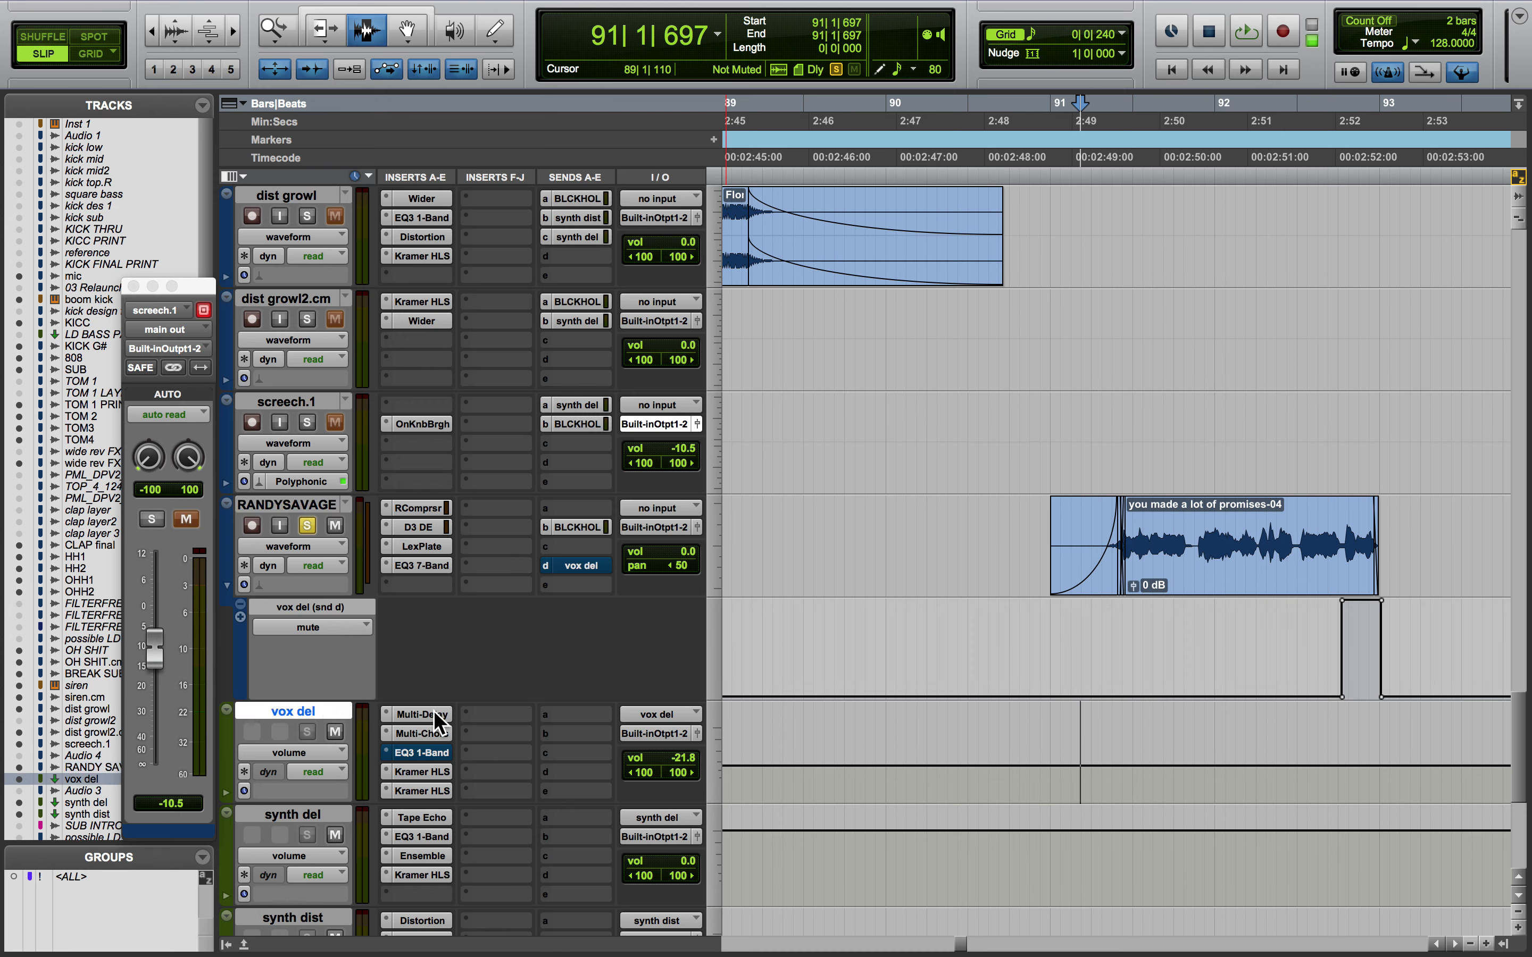
drag(1329, 631, 1406, 633)
drag(1102, 581, 1366, 575)
click(1309, 632)
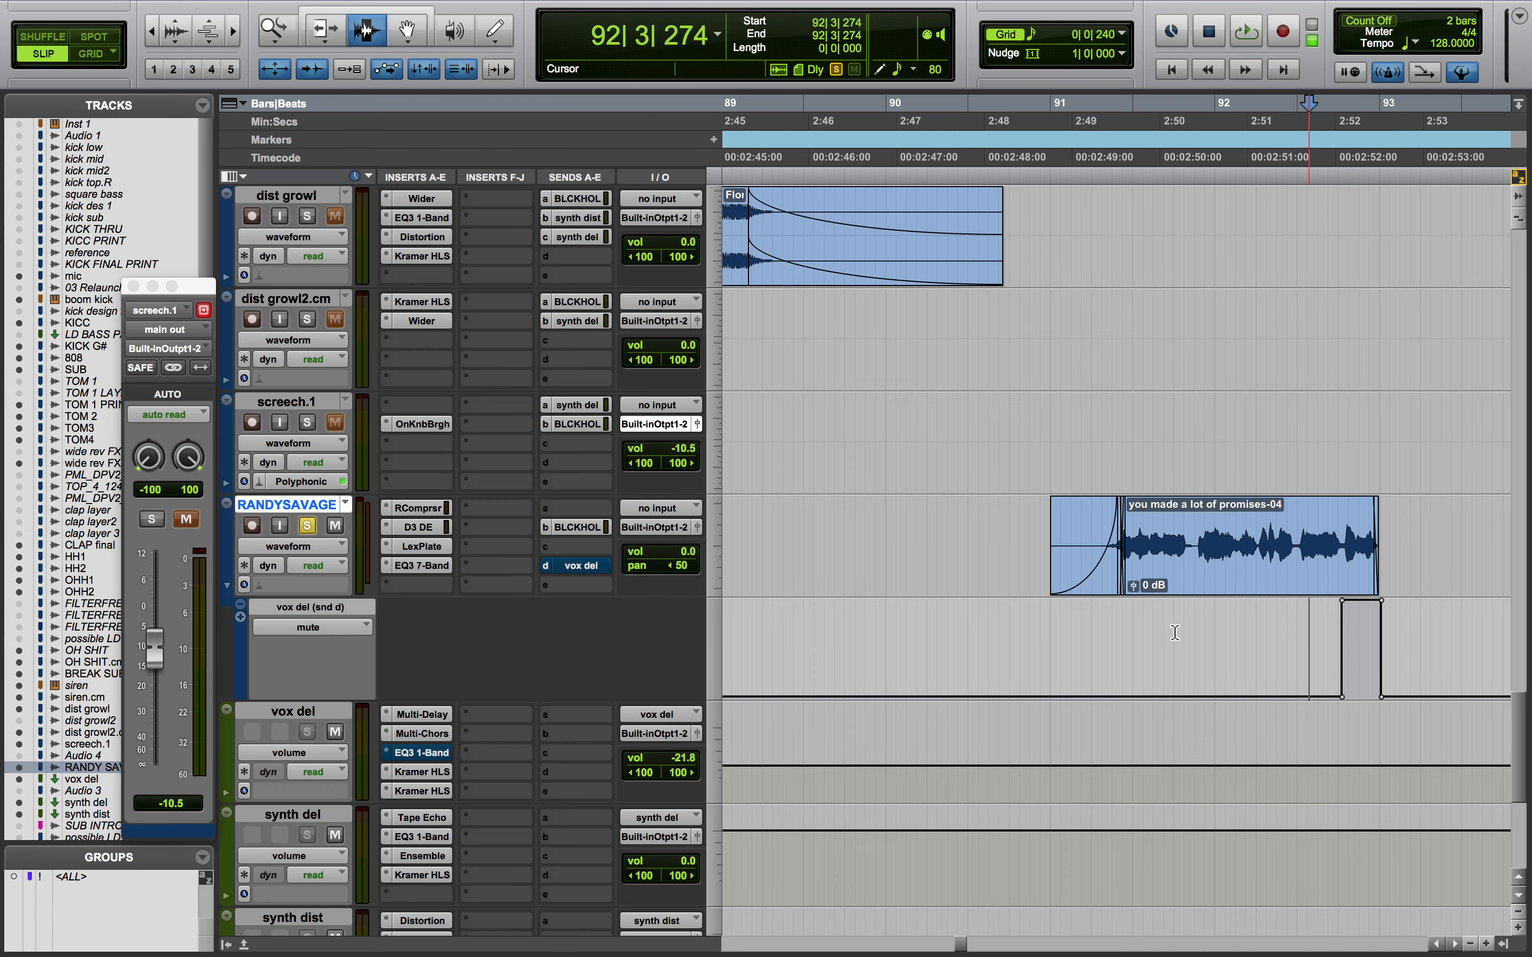
Show the AIR Multi-Delay settings and the AIR Multi-Chorus settings on the vox del track
click(431, 712)
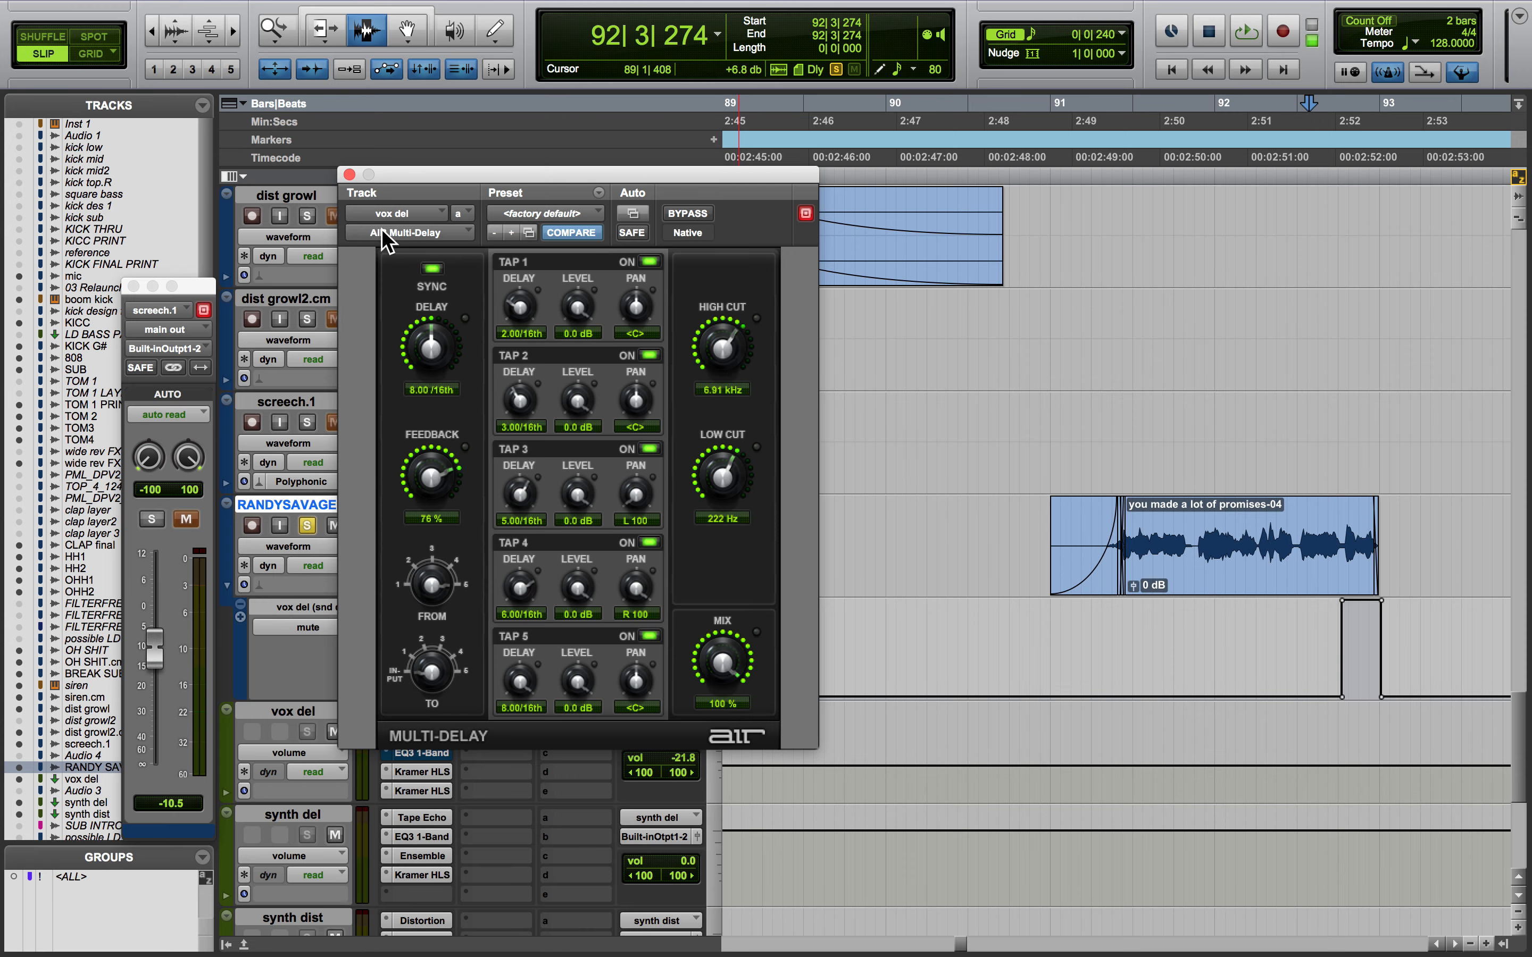
click(350, 176)
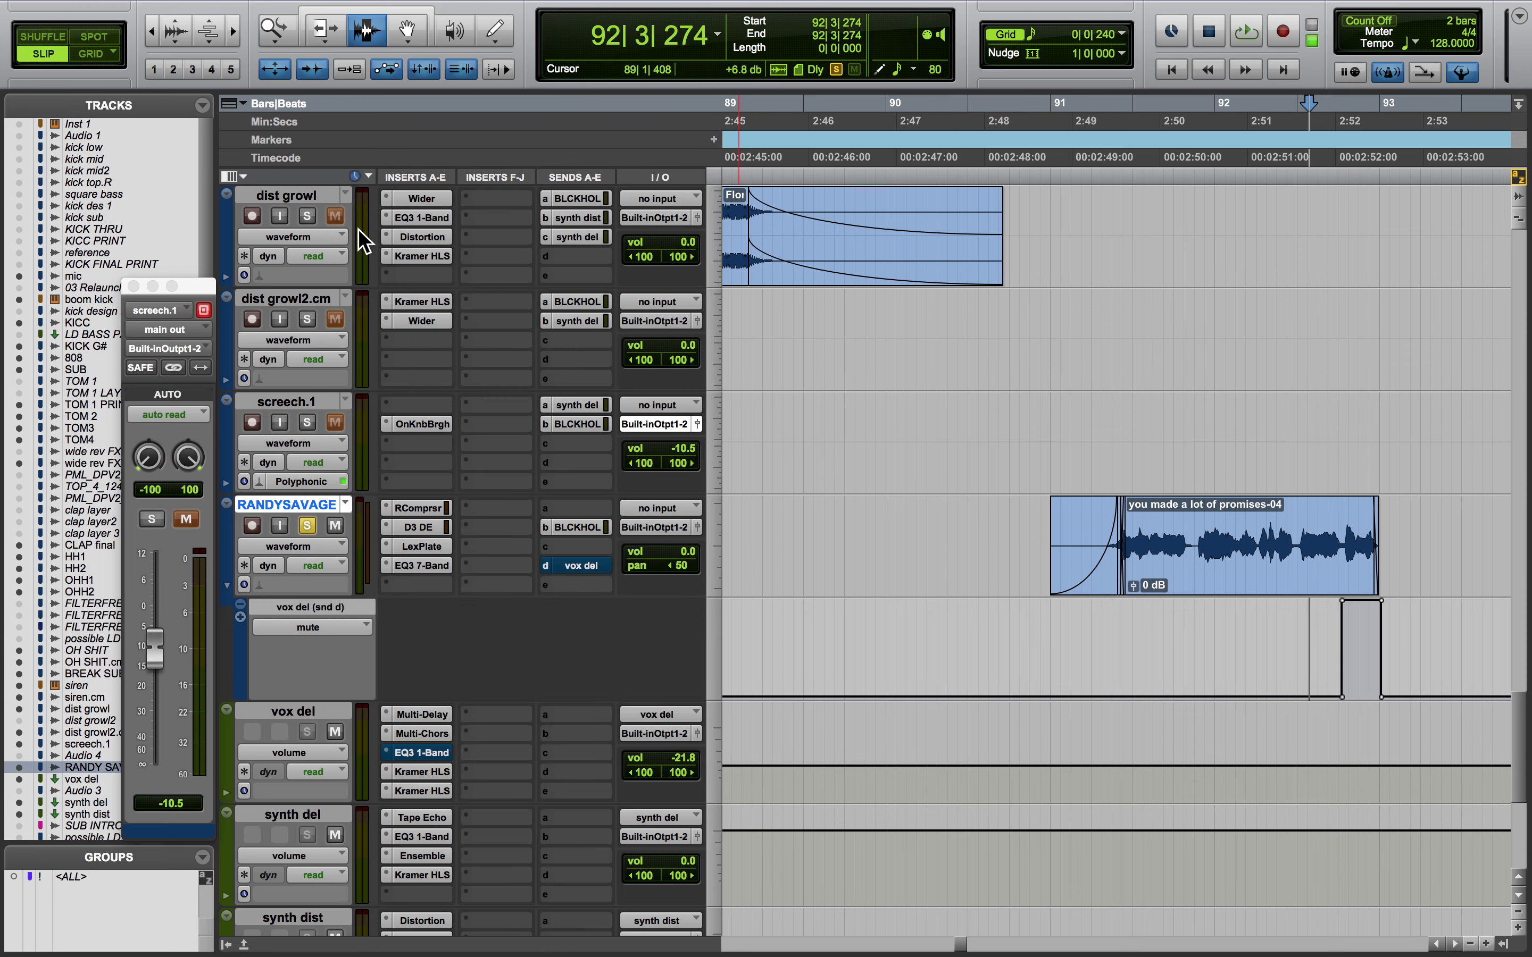
click(446, 732)
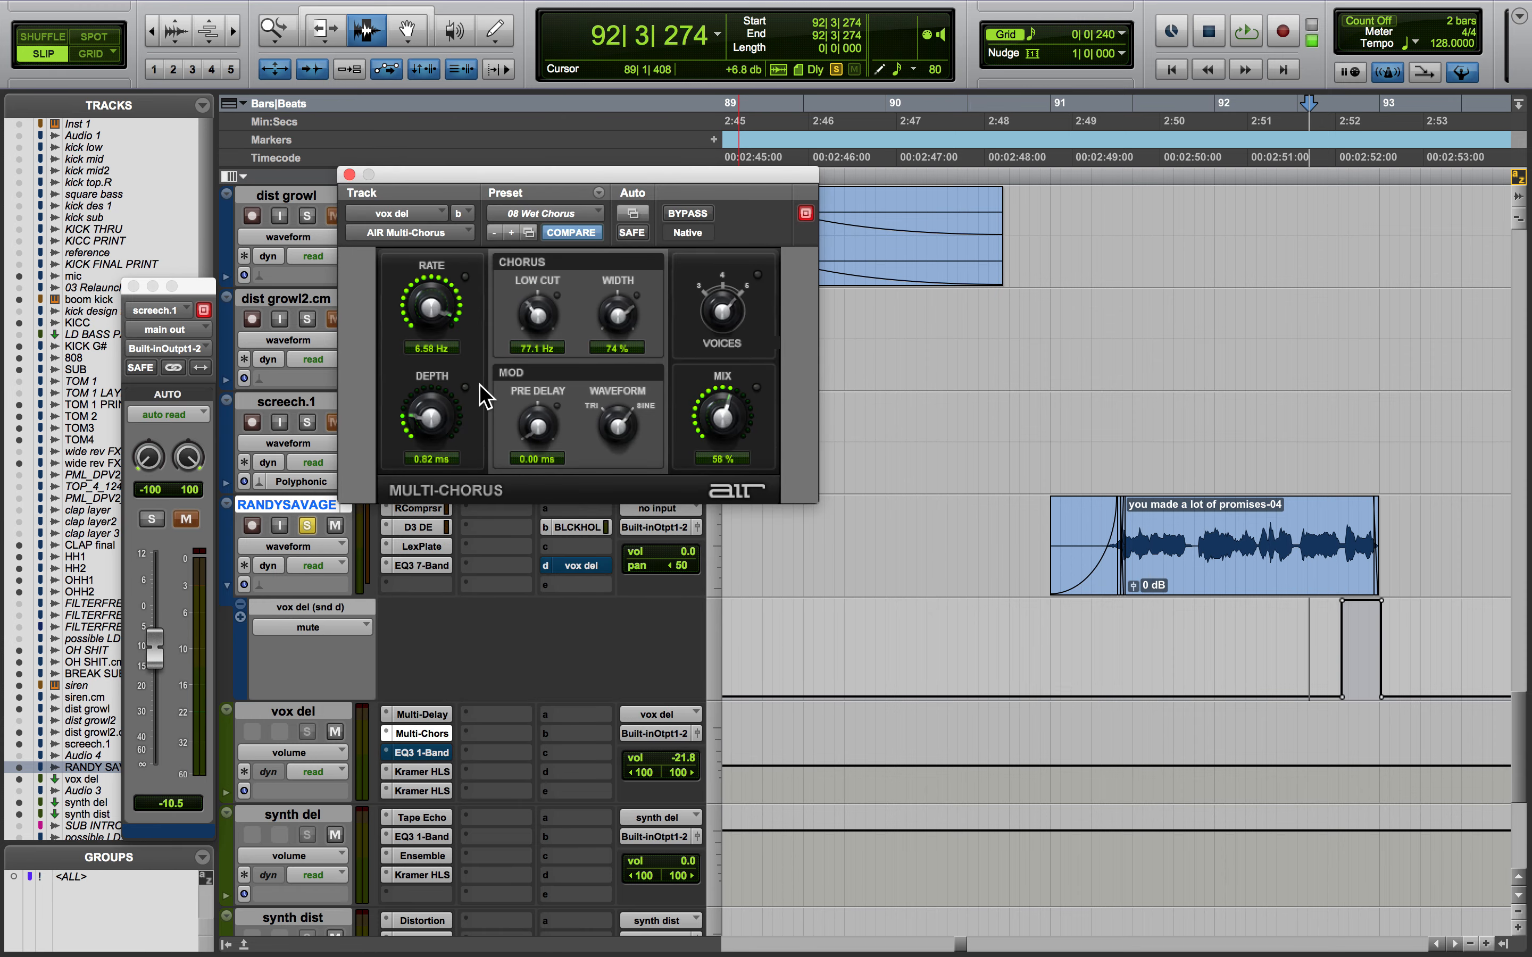
click(350, 175)
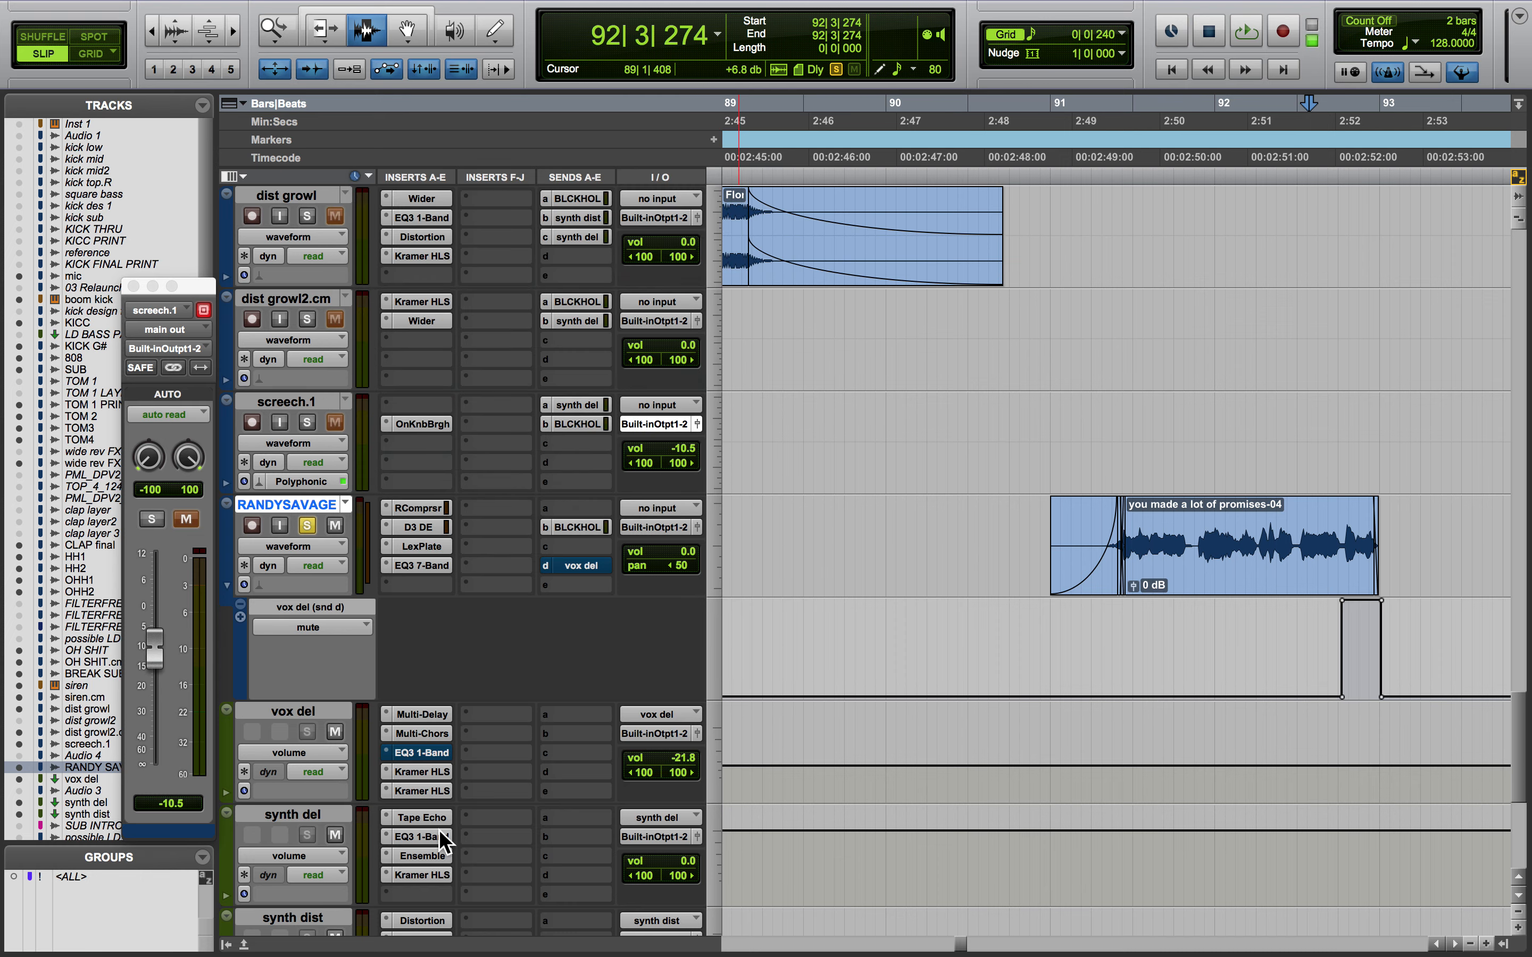
Show the EQ3 1-Band insert on vox del and toggle its bypass off and back on
click(429, 754)
click(692, 216)
click(692, 215)
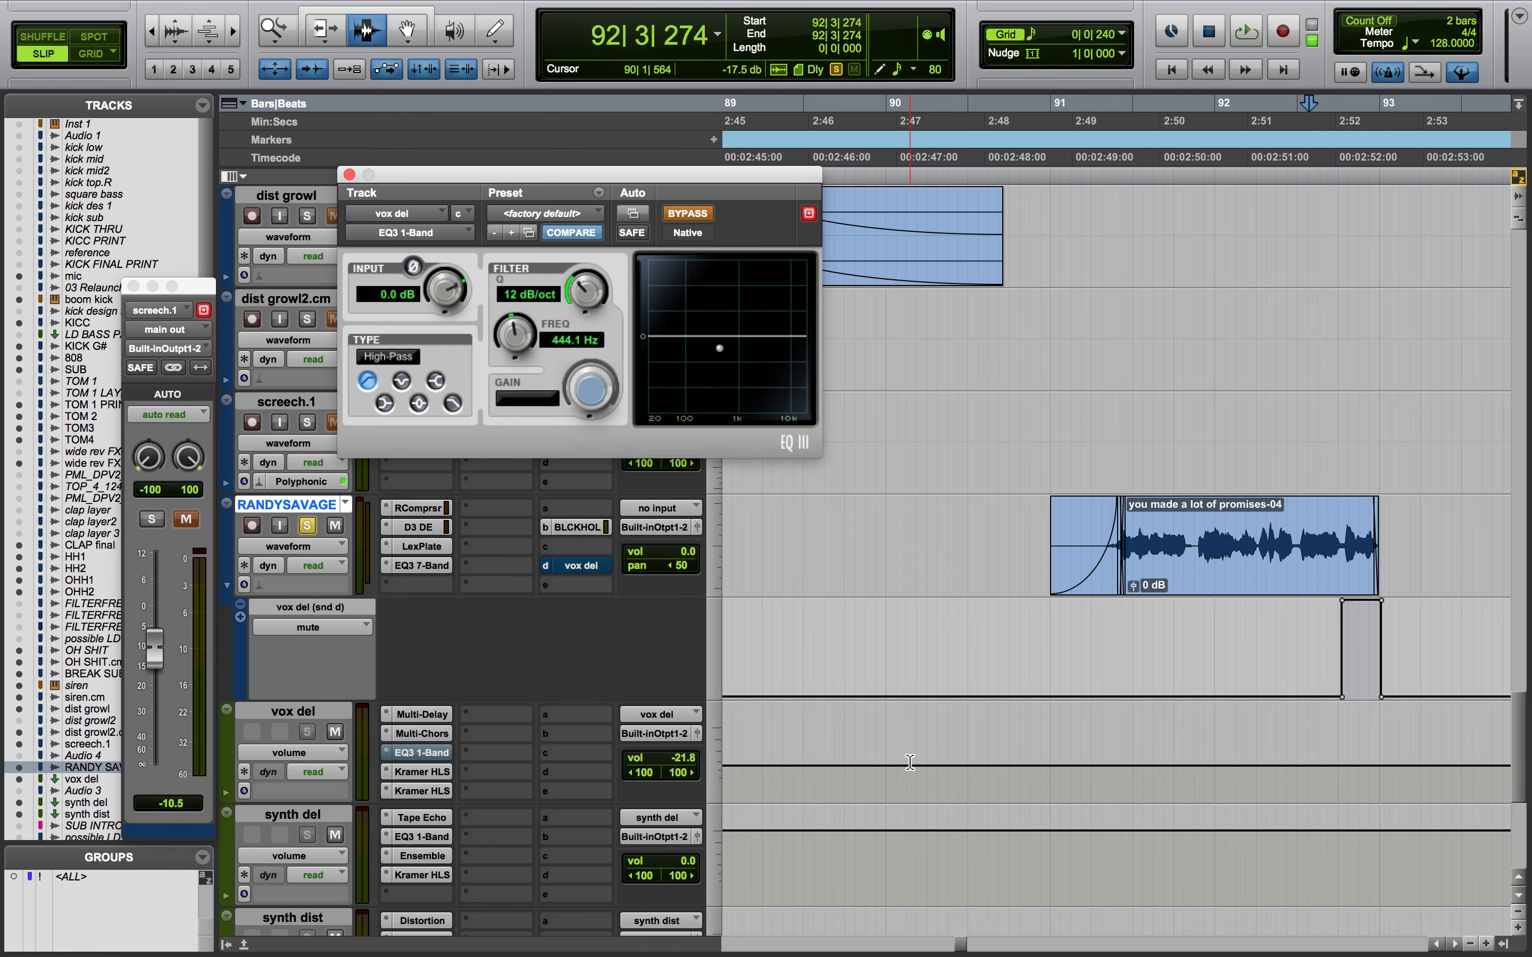
scroll(909, 762, right, 3)
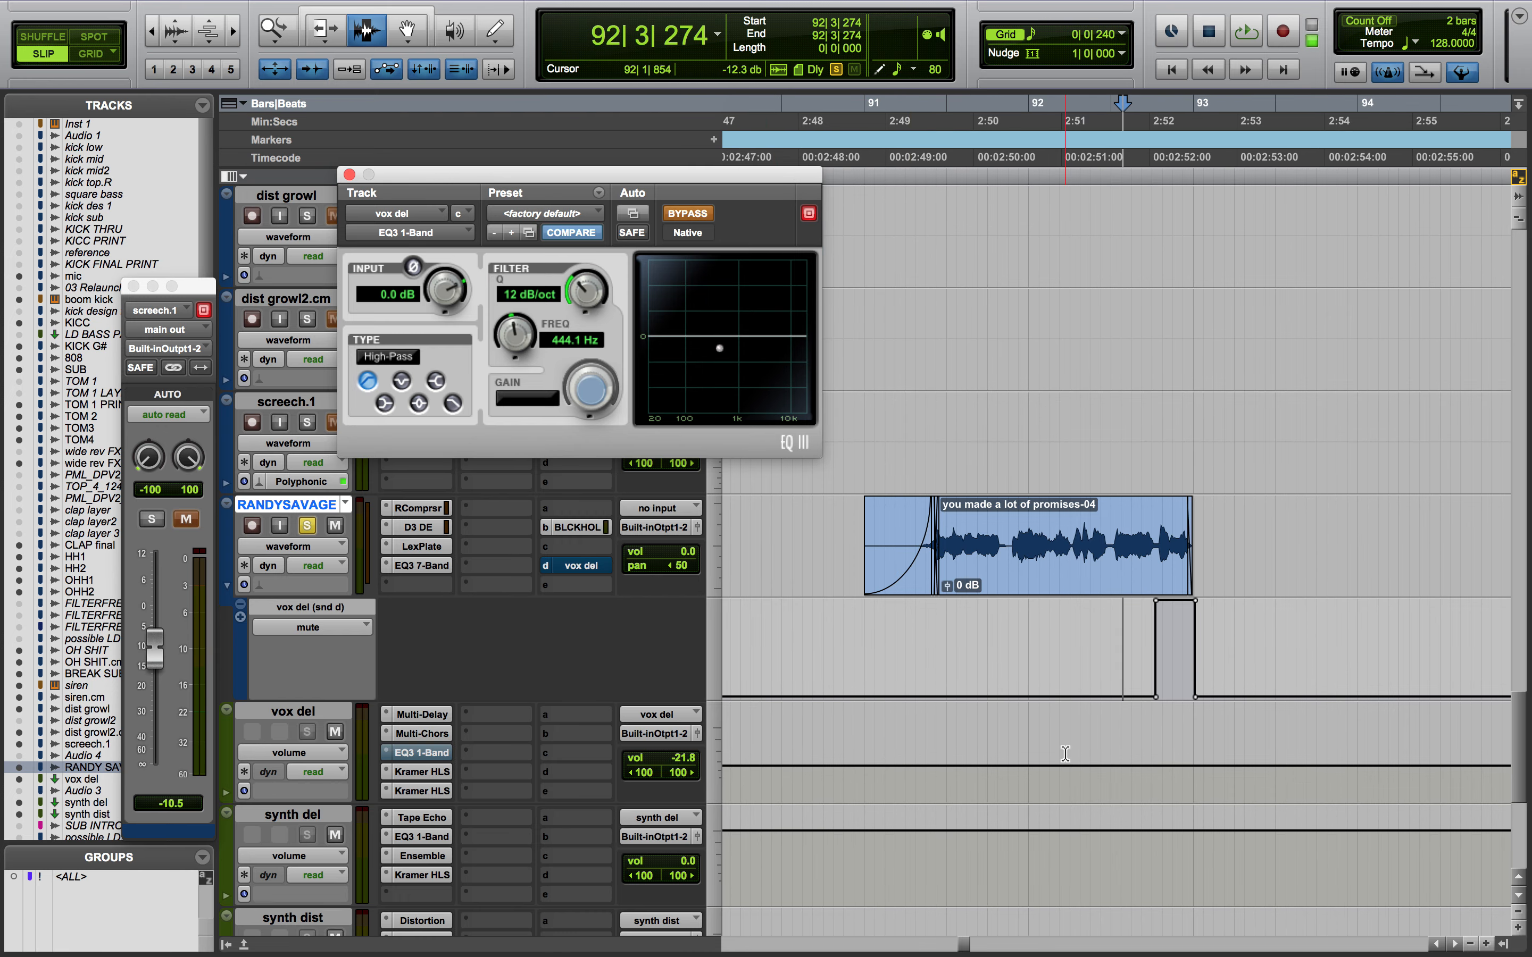
key(r)
key(r)
scroll(1065, 754, right, 5)
scroll(1066, 754, left, 4)
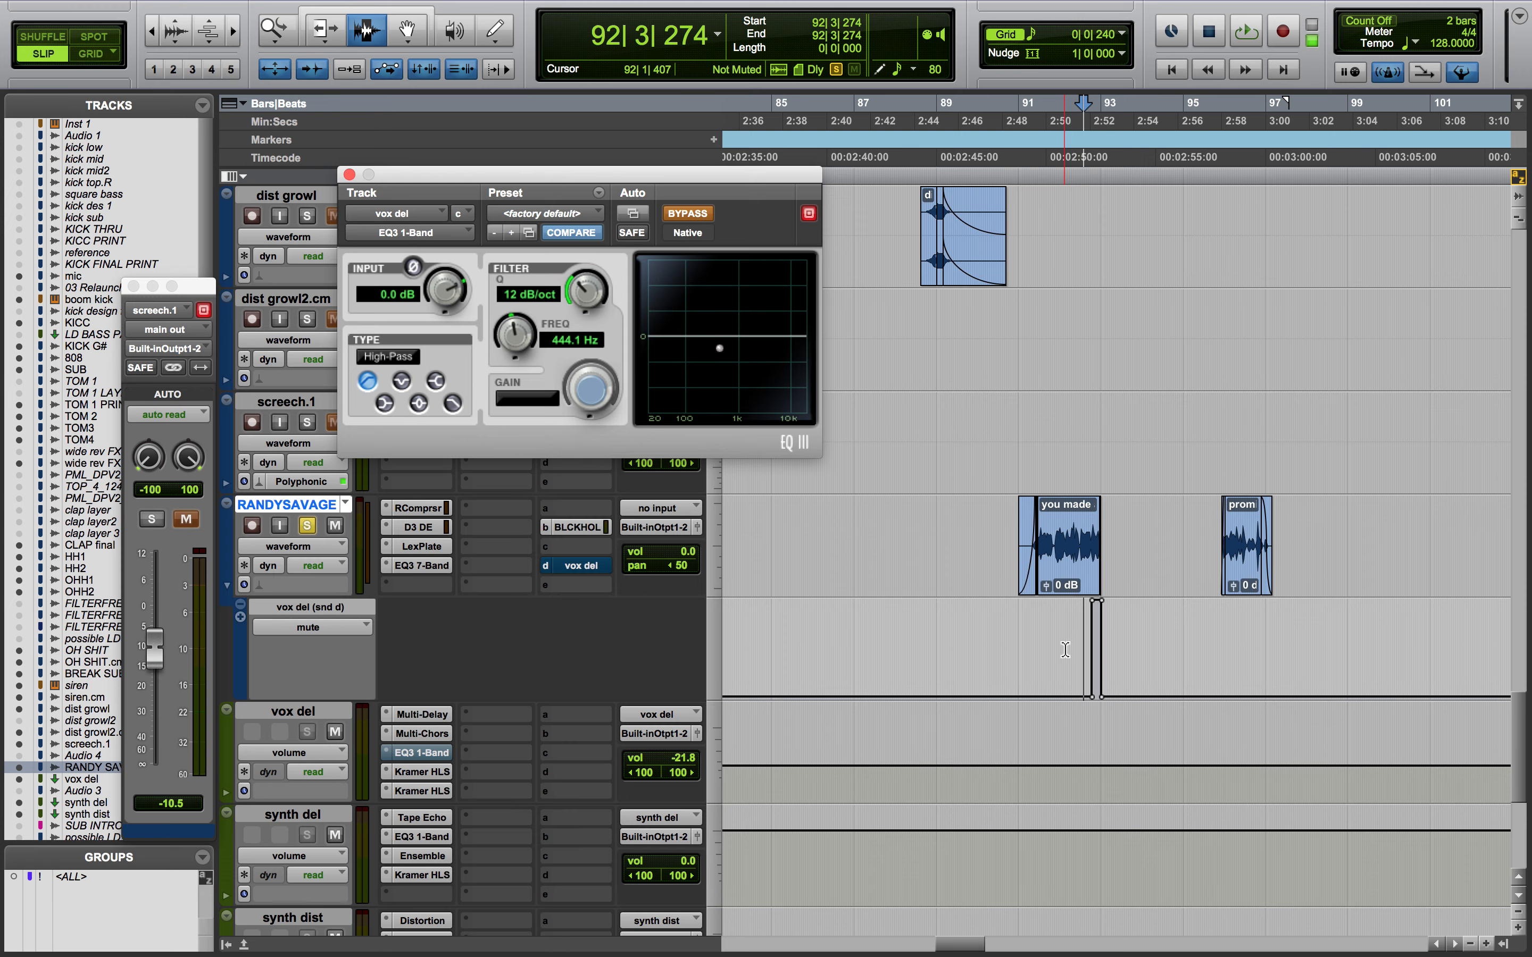
Show the settings of both Kramer HLS inserts on the vox del track
click(434, 772)
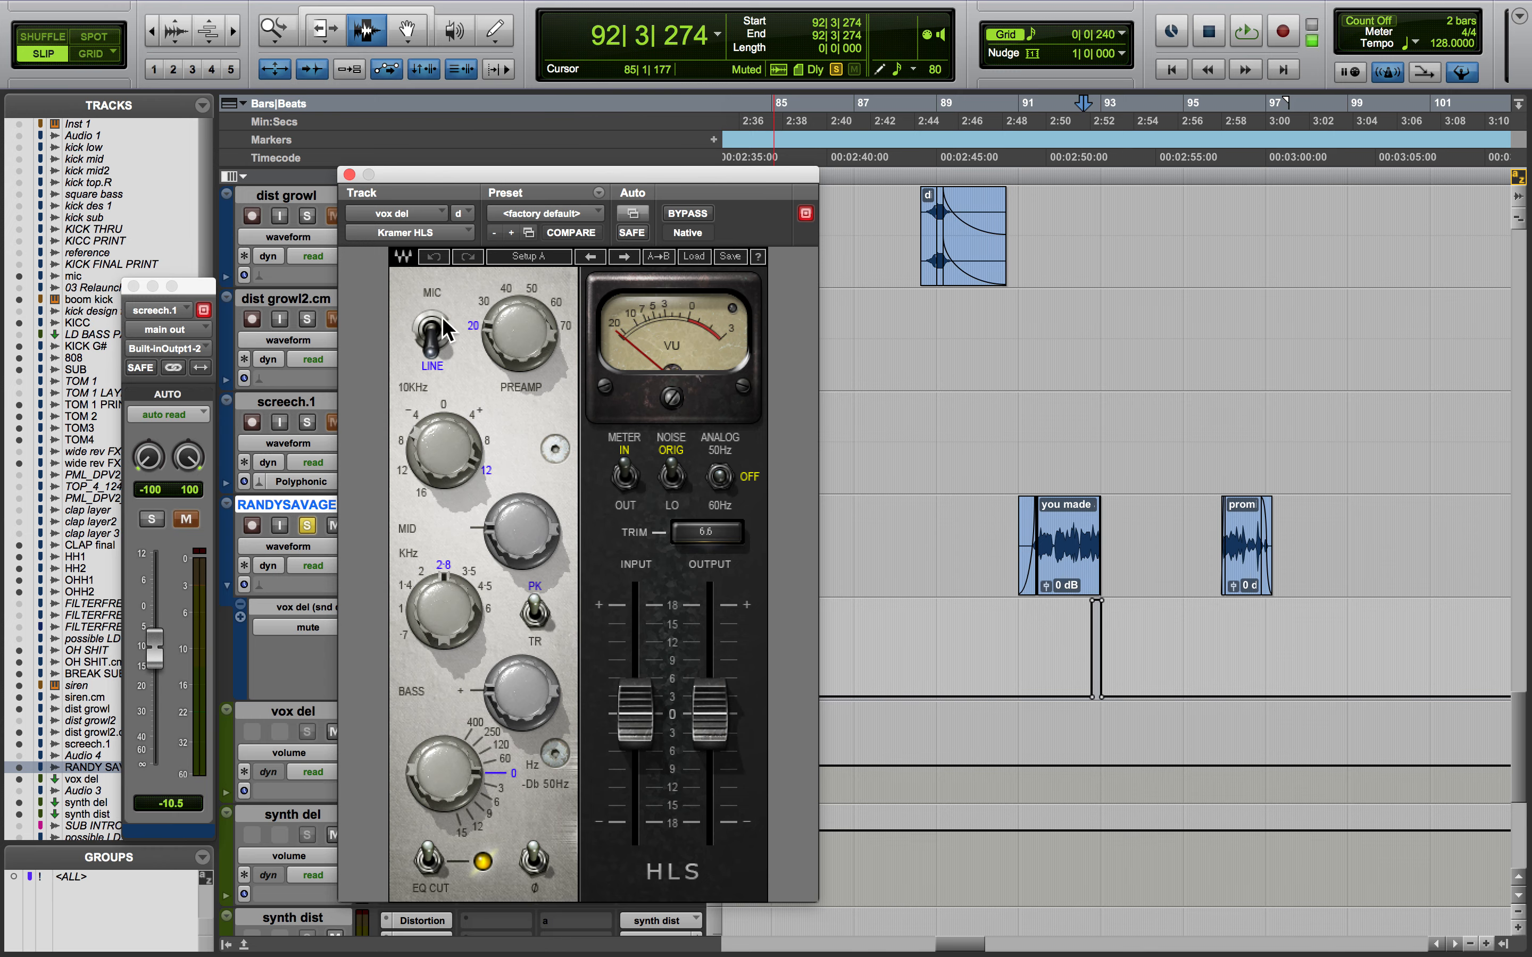
click(349, 175)
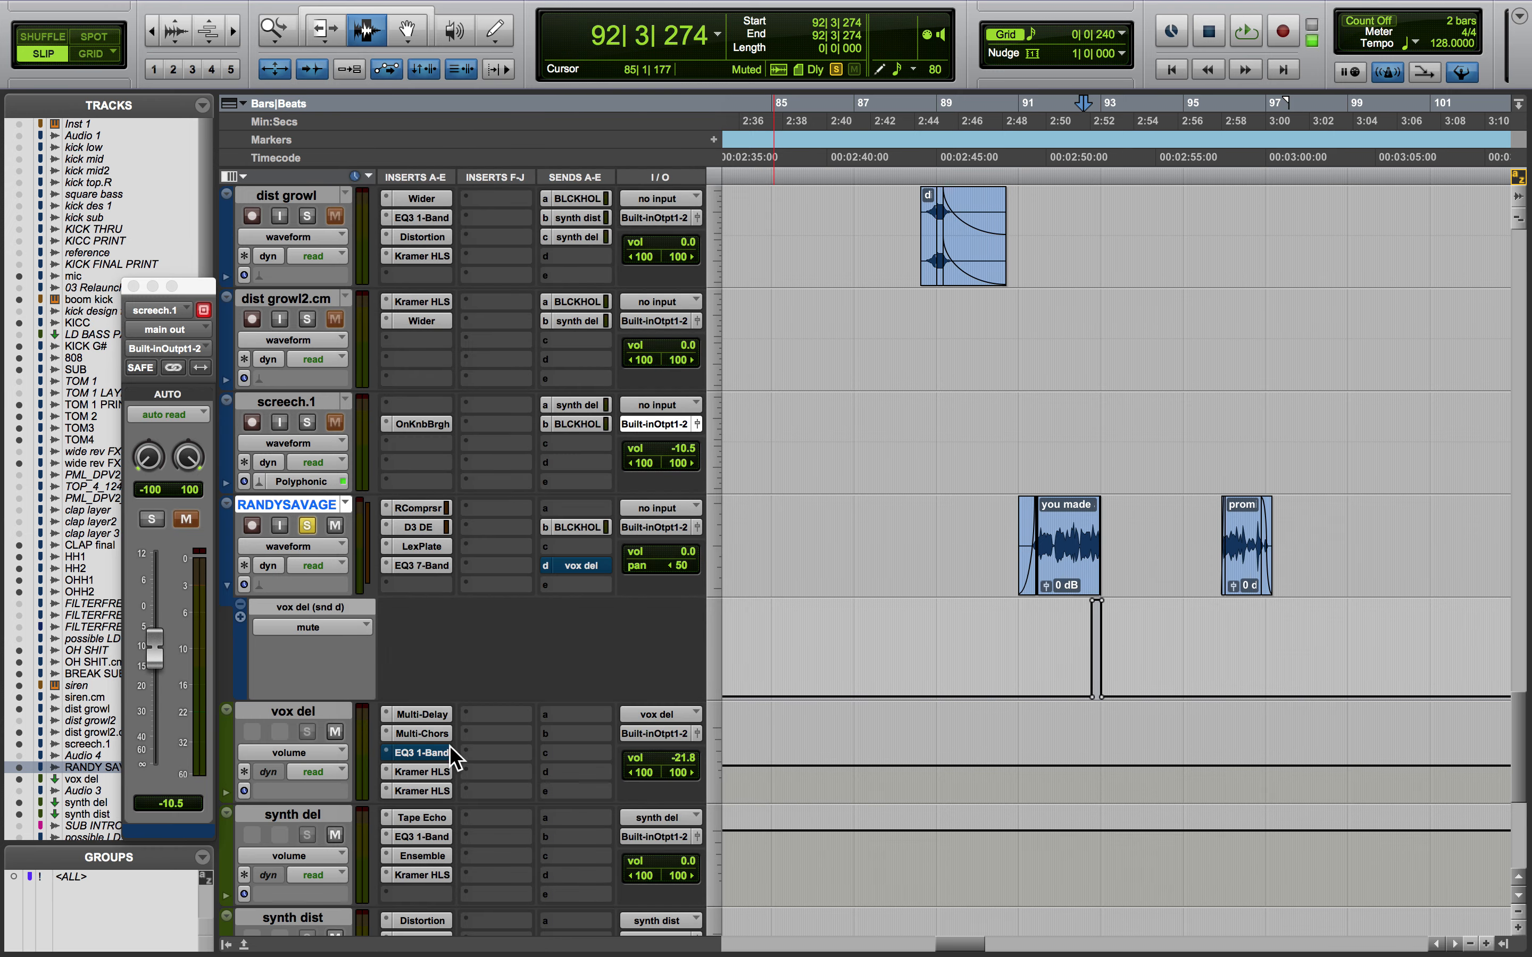
click(435, 791)
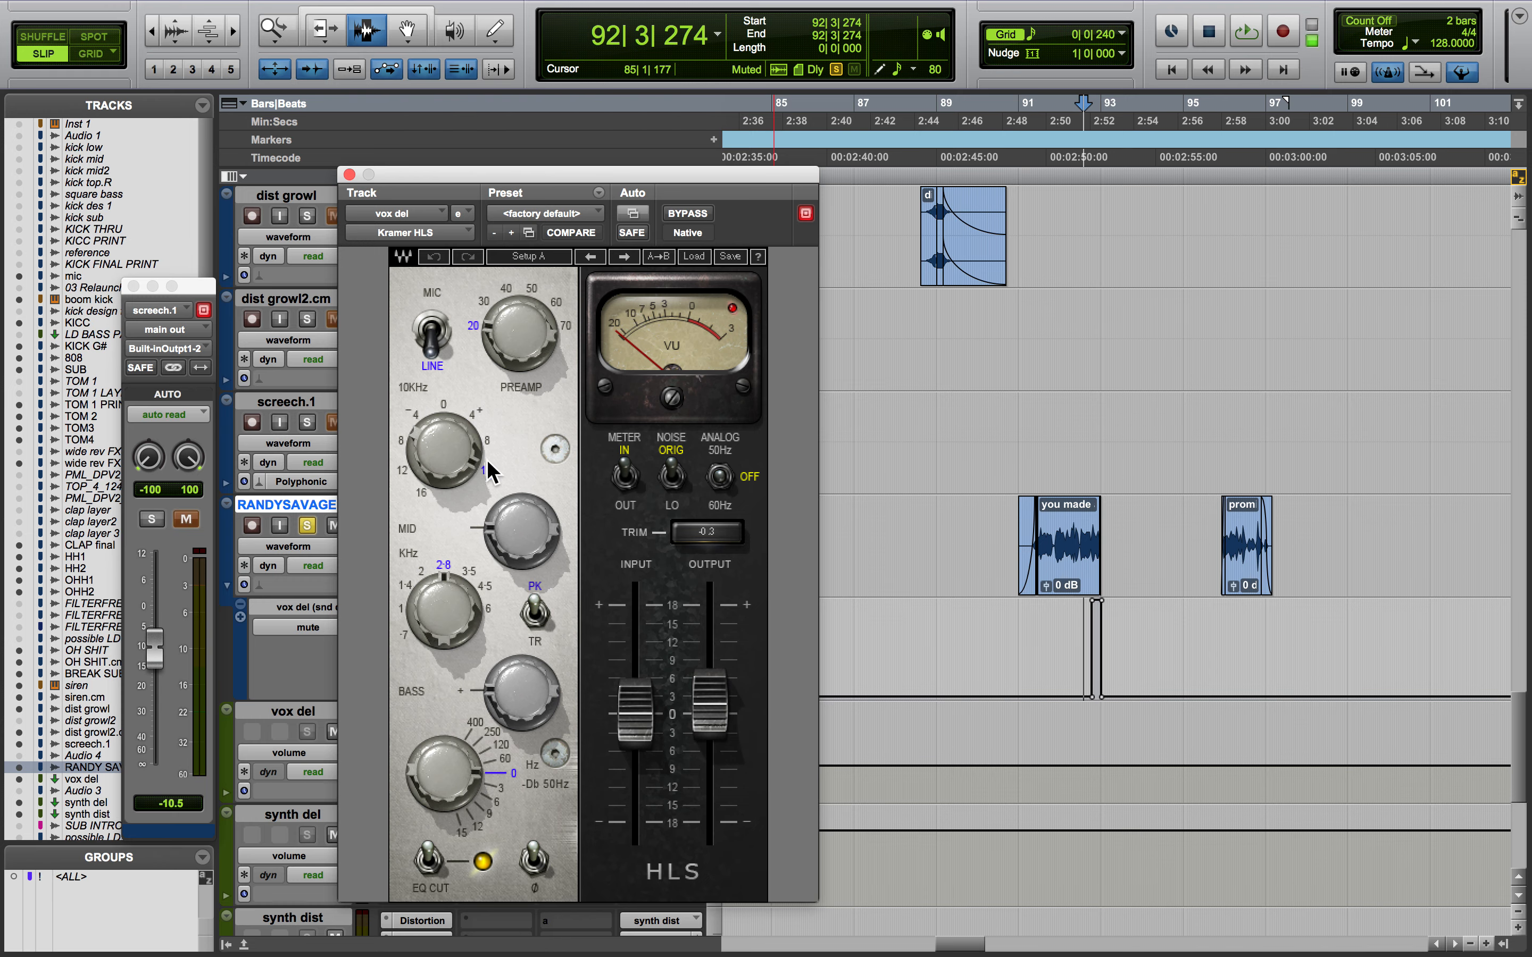
click(349, 175)
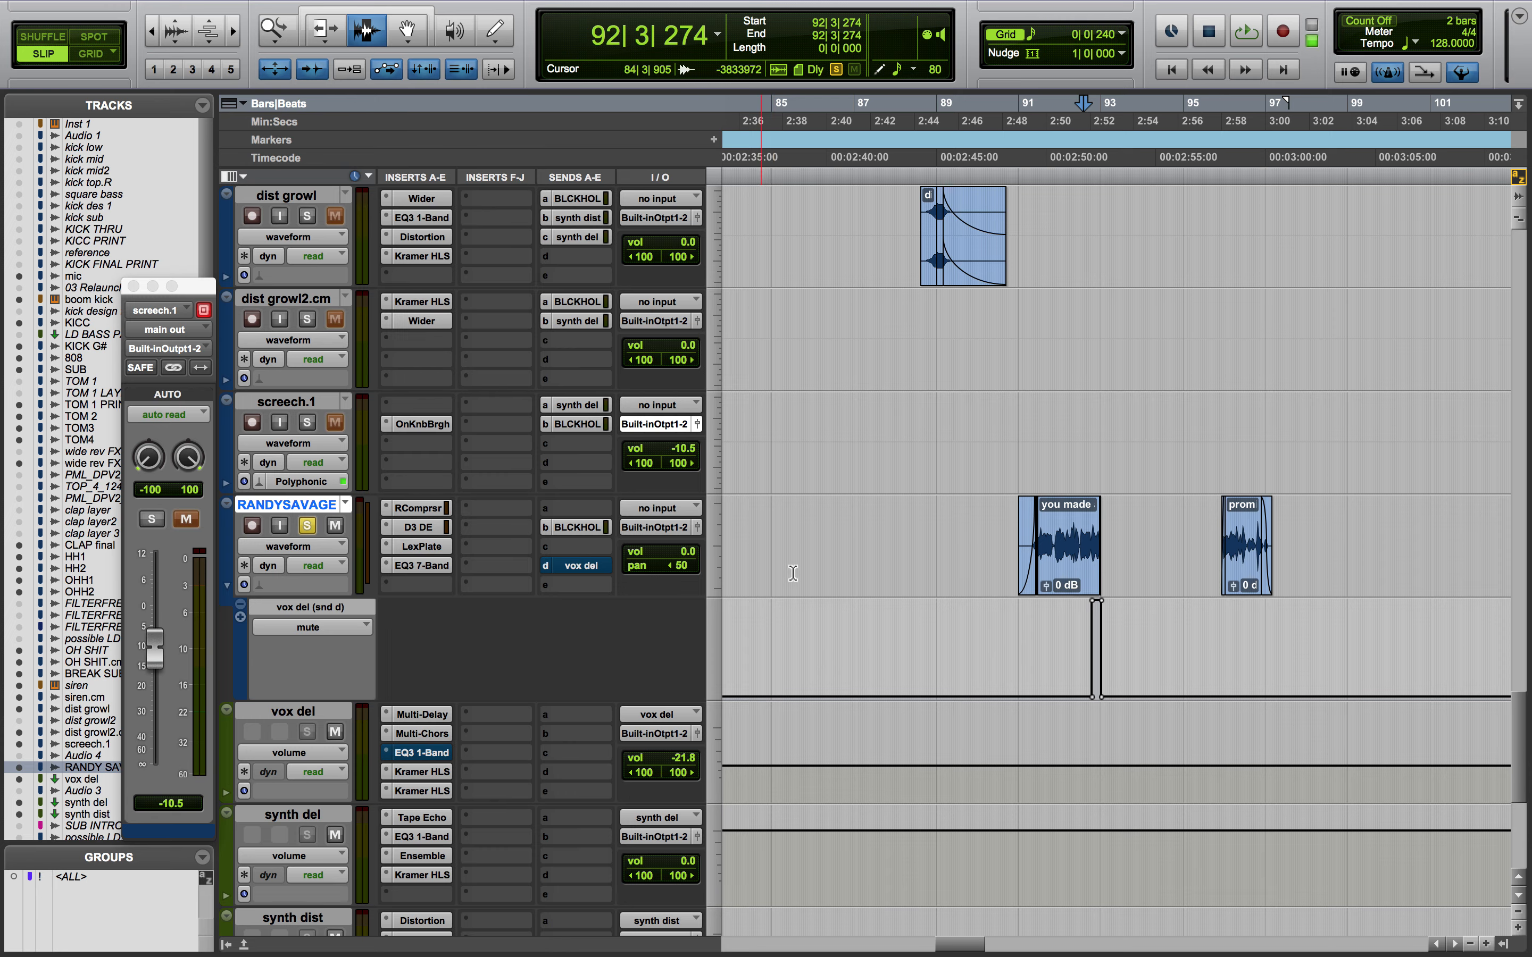
Audition the vocal delay from 92|3|274 and select the range 95|3|472 to 97|1|770 around RANDYSAVAGE's second vocal phrase
key(space)
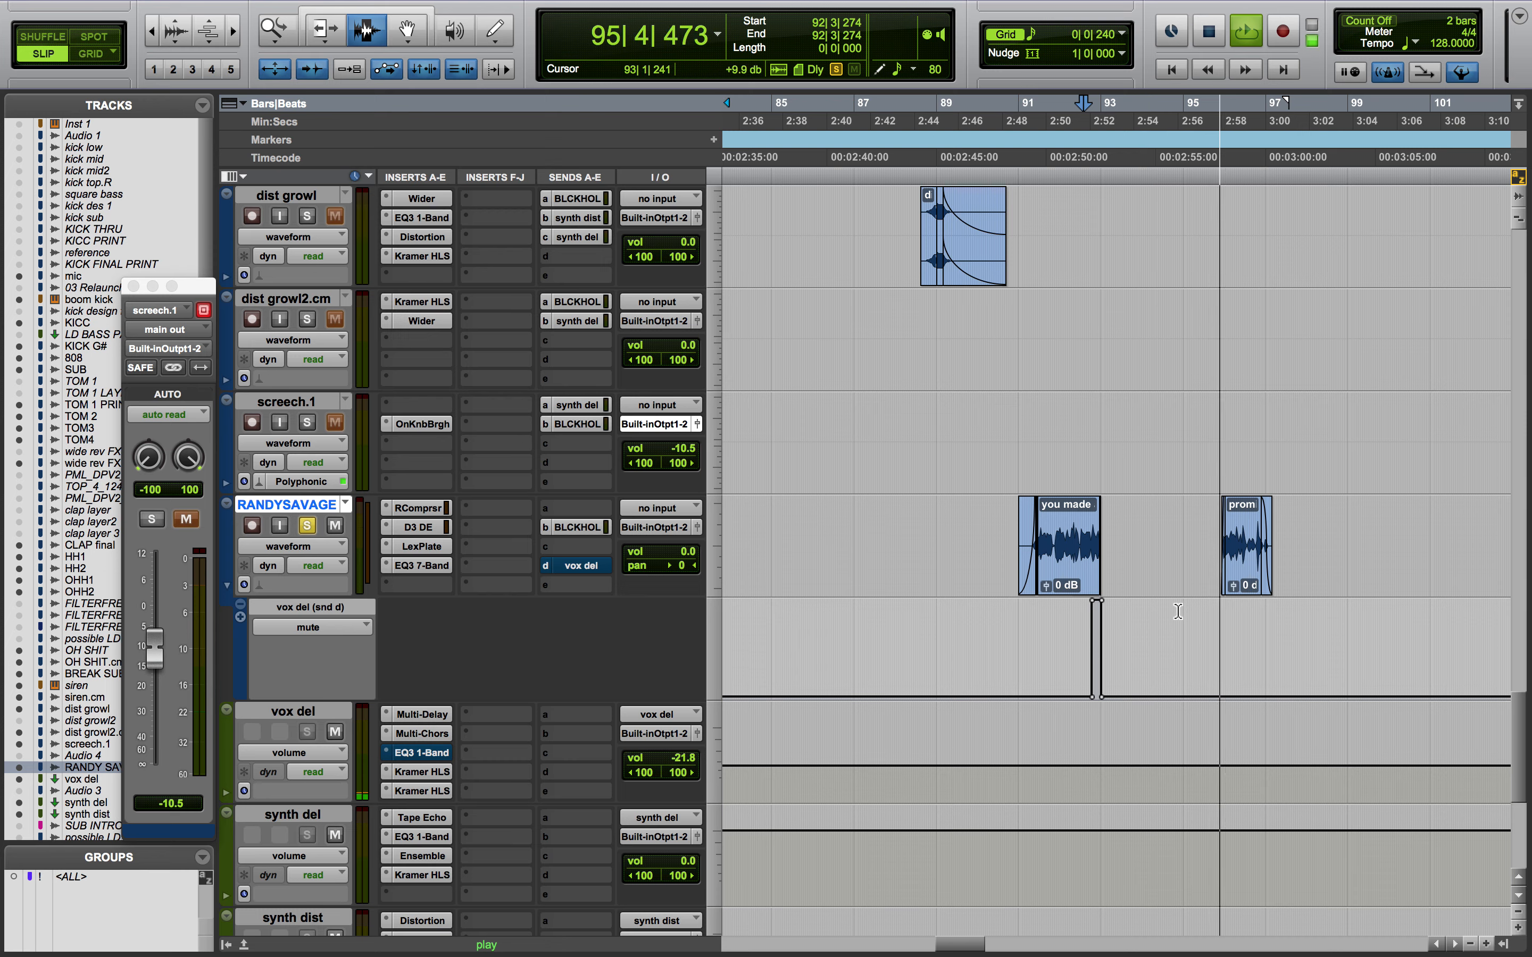
key(space)
drag(1220, 628, 1207, 628)
drag(1209, 568, 1273, 568)
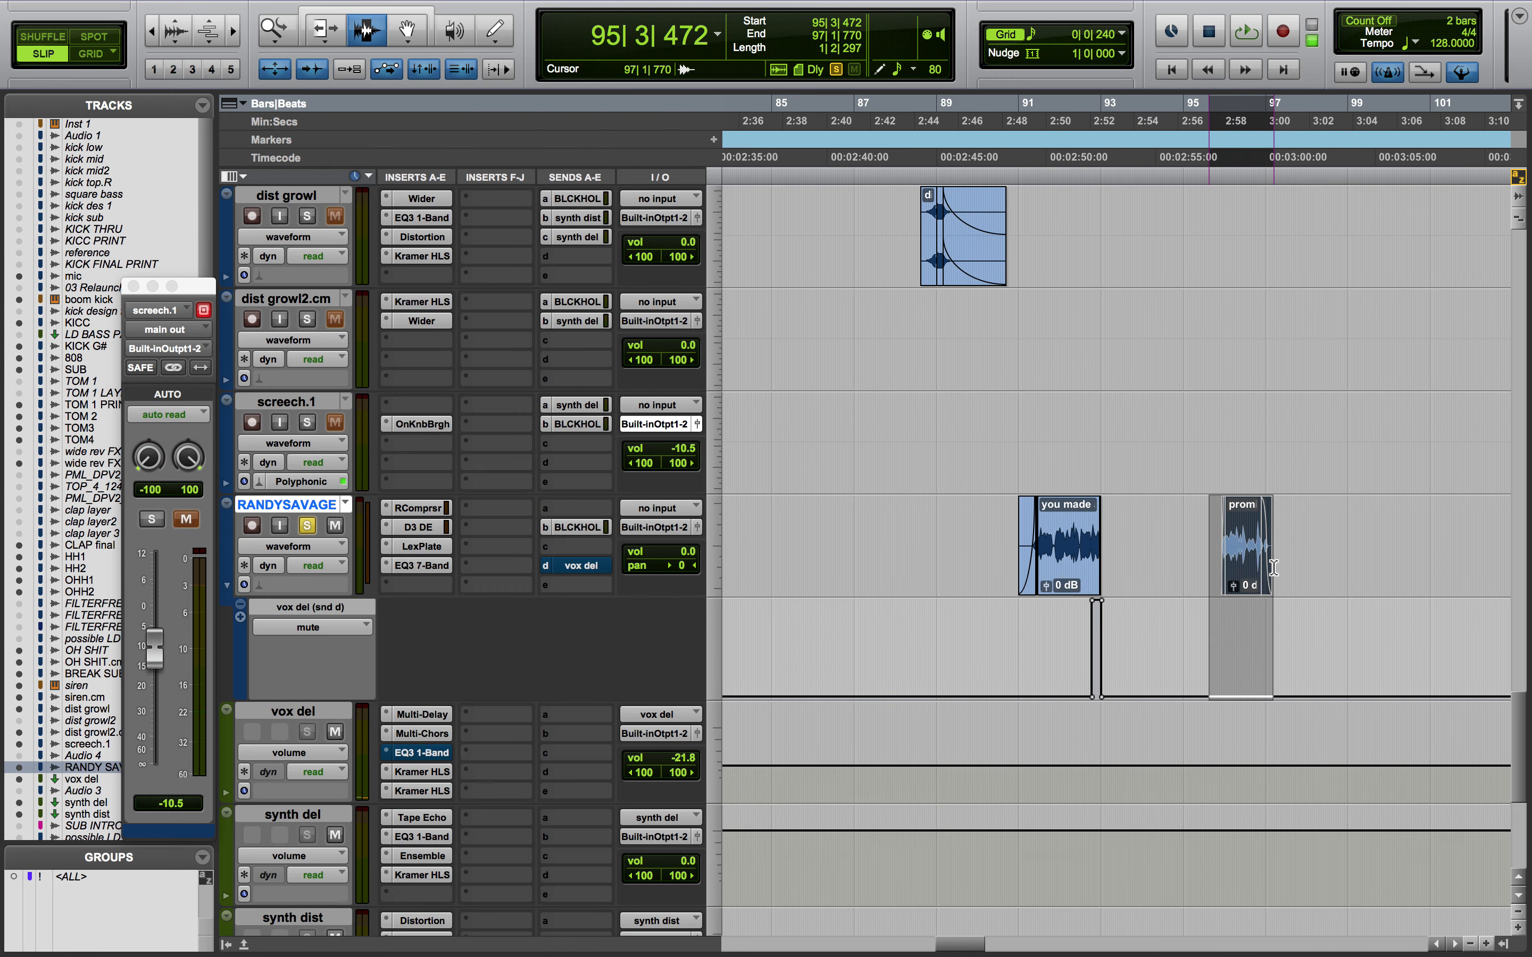
Audition RANDYSAVAGE's second vocal phrase from 95|4|207 and take the track out of solo
click(1218, 603)
scroll(1218, 603, right, 2)
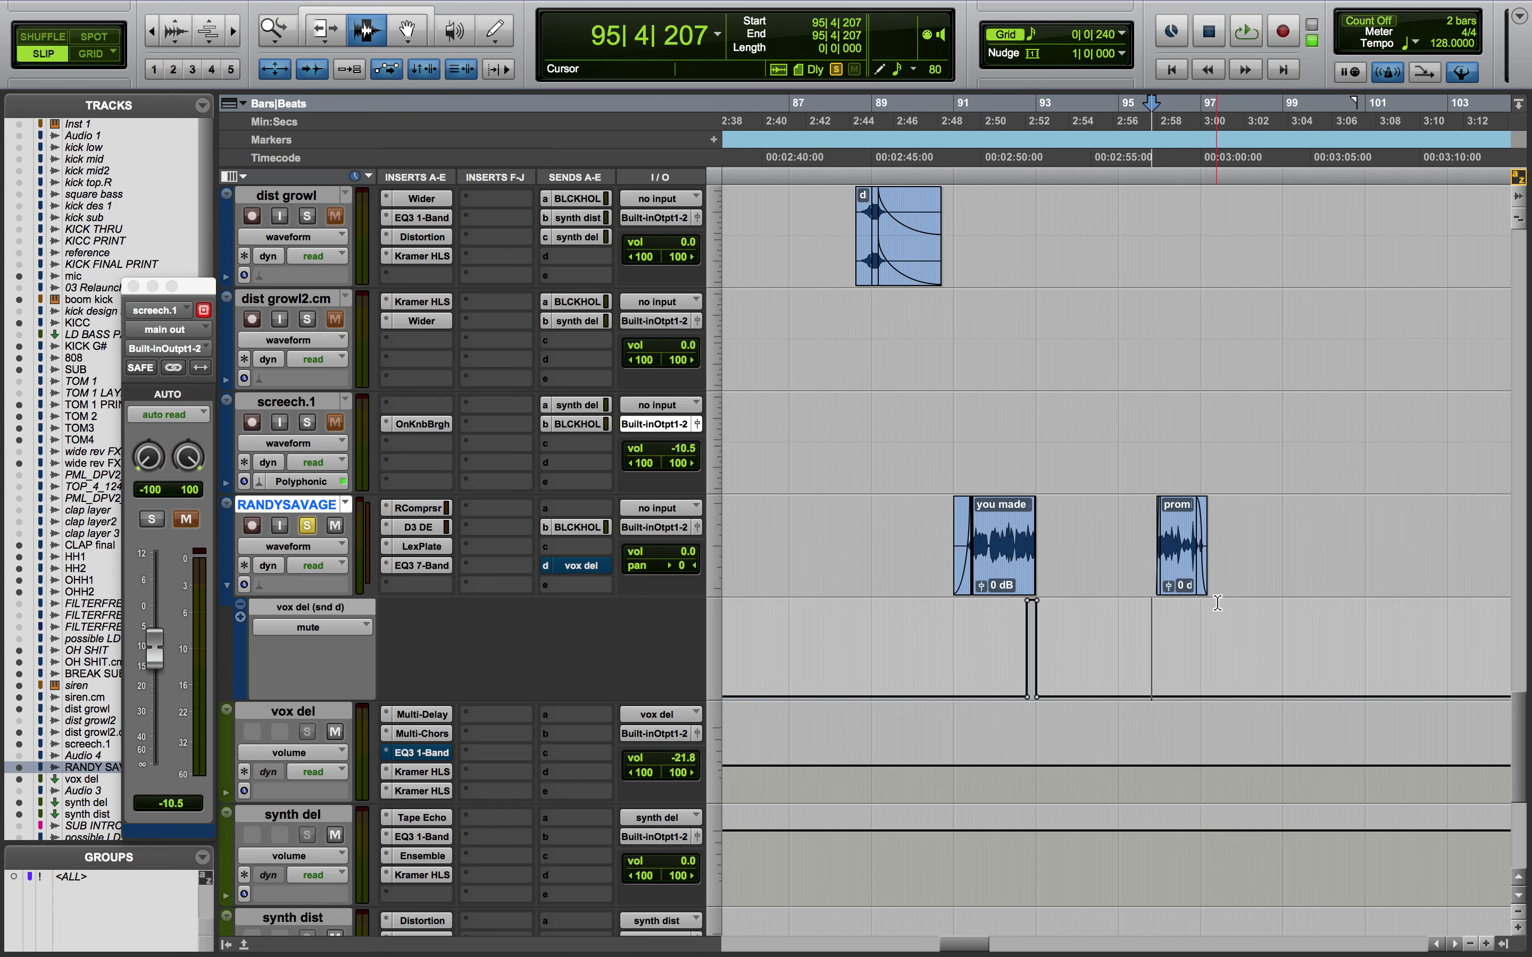
key(space)
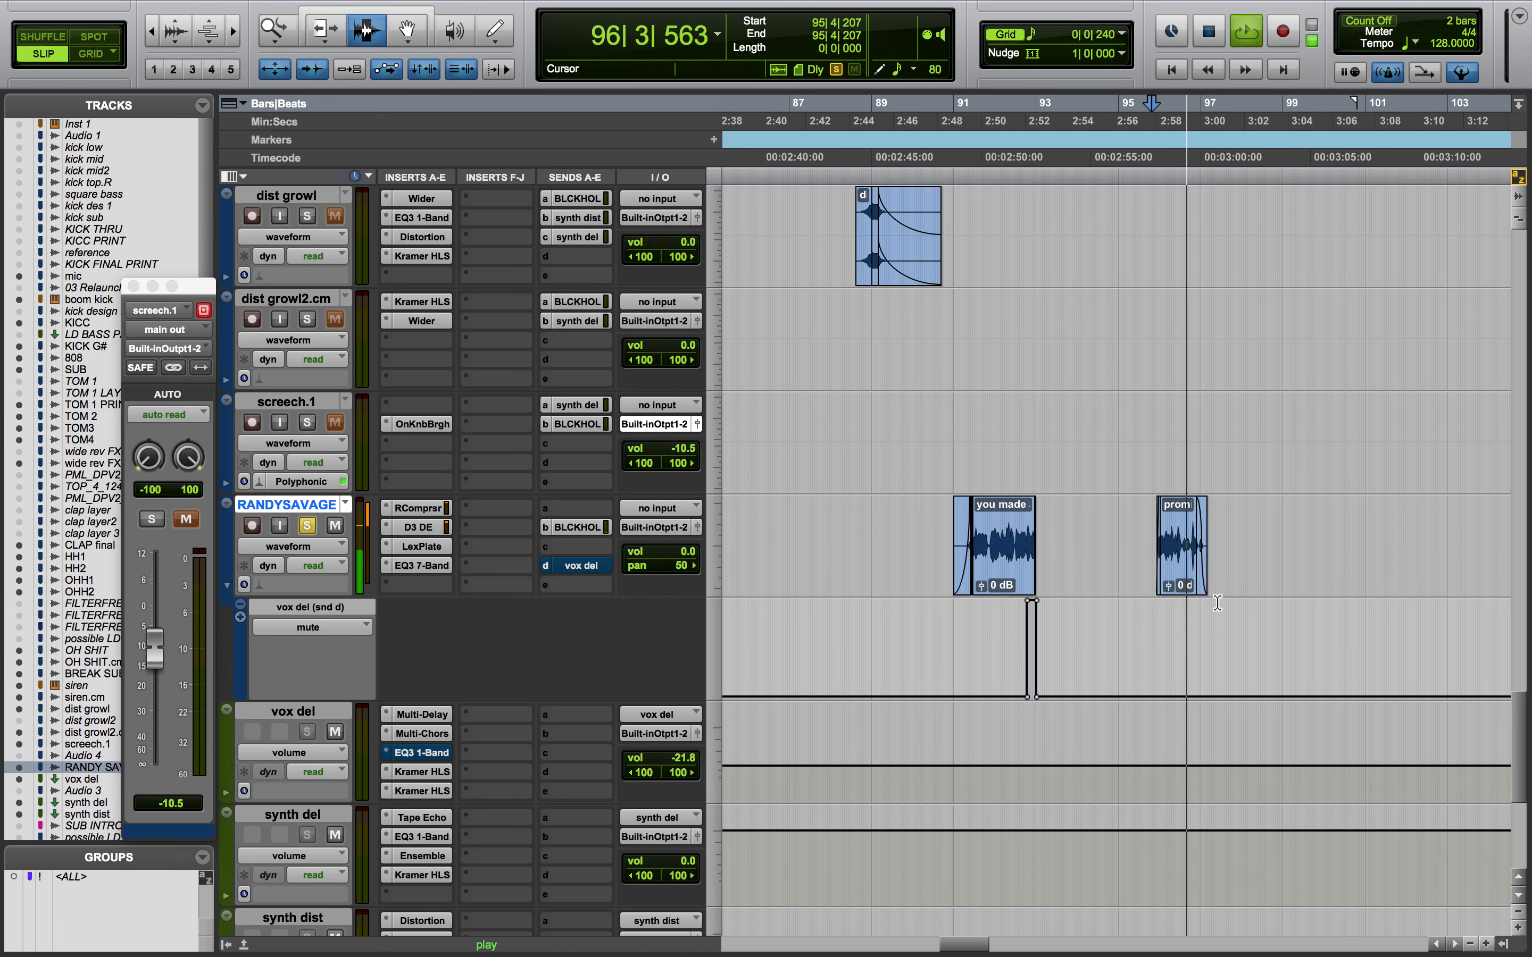
key(space)
click(307, 528)
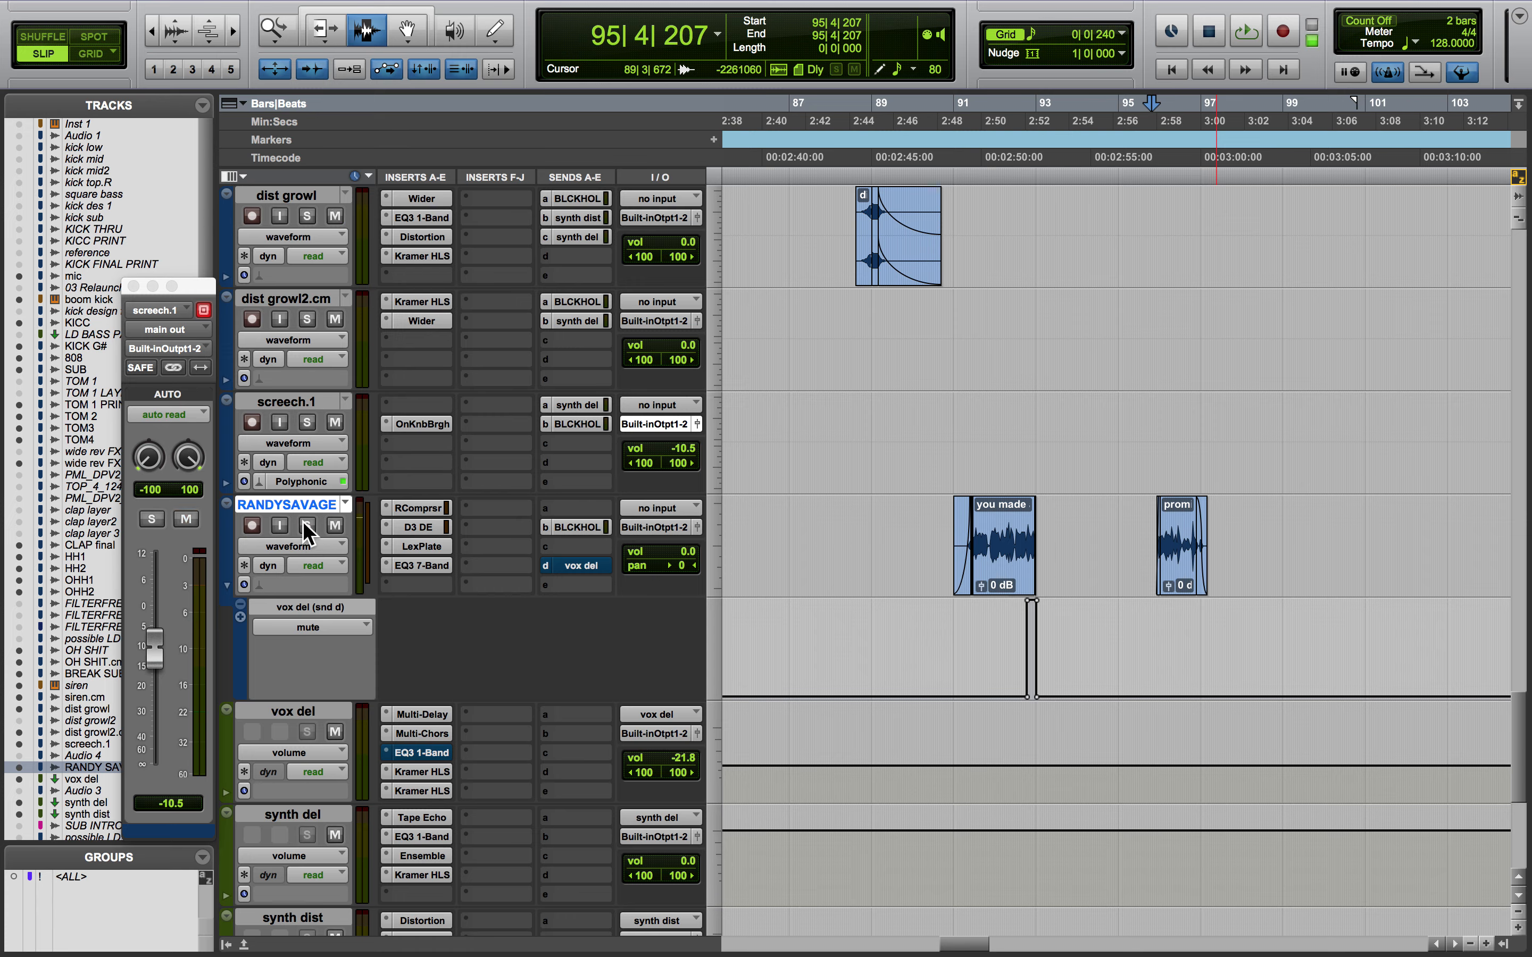
Place the edit cursor at 96|4|836 on RANDYSAVAGE and examine the other tracks' clips leading into bar 97
scroll(999, 701, down, 10)
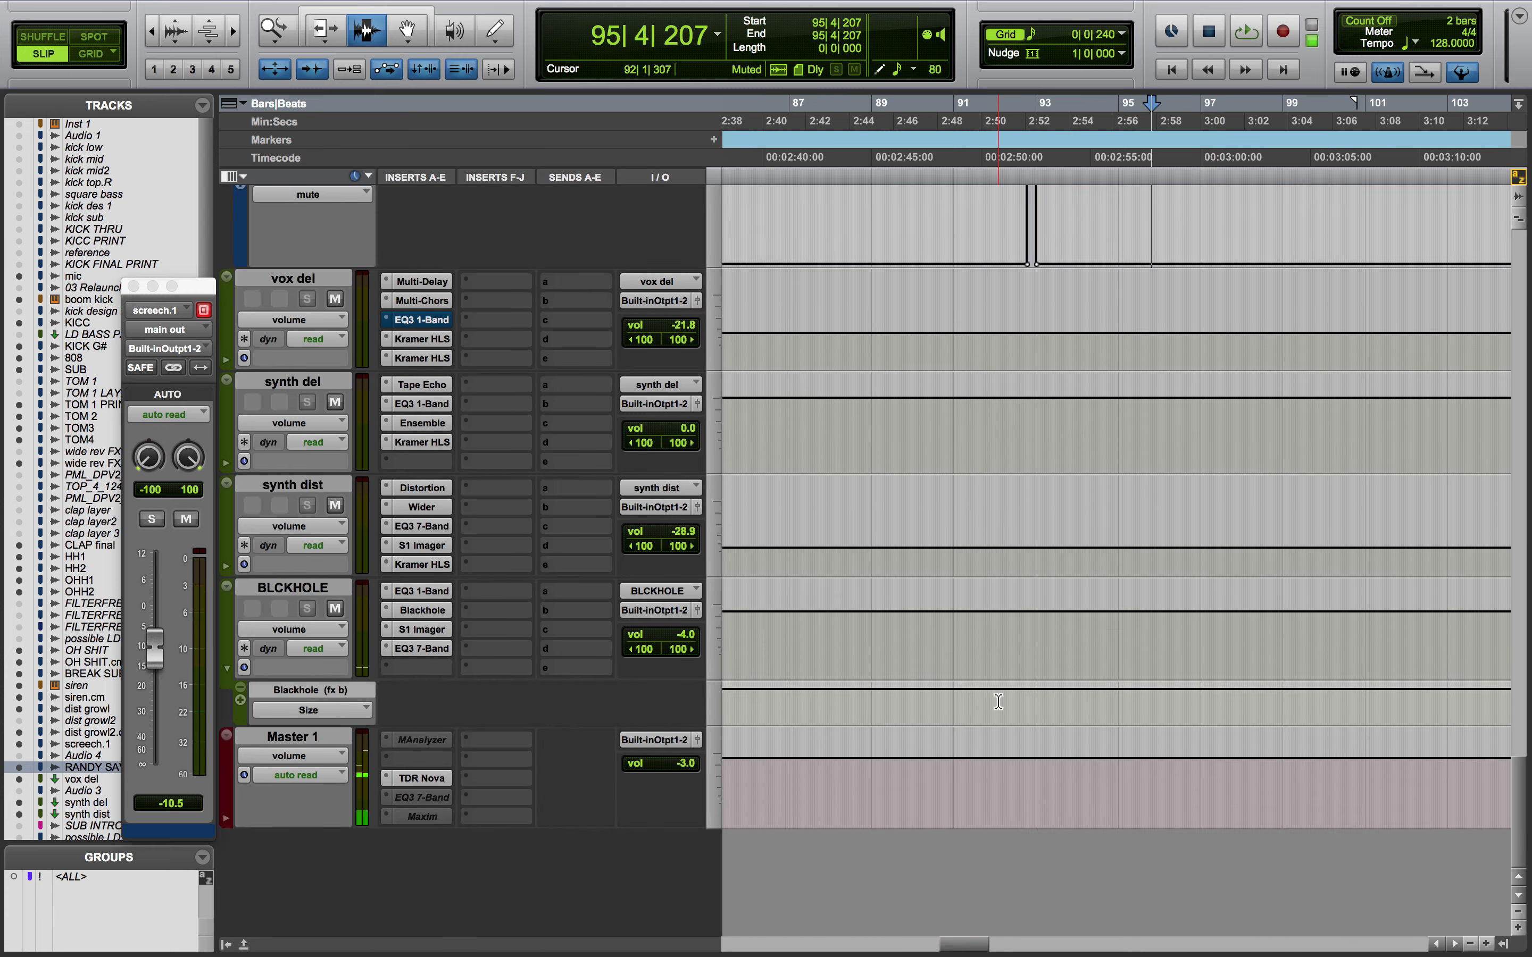
scroll(998, 701, up, 15)
scroll(999, 701, right, 3)
click(1108, 760)
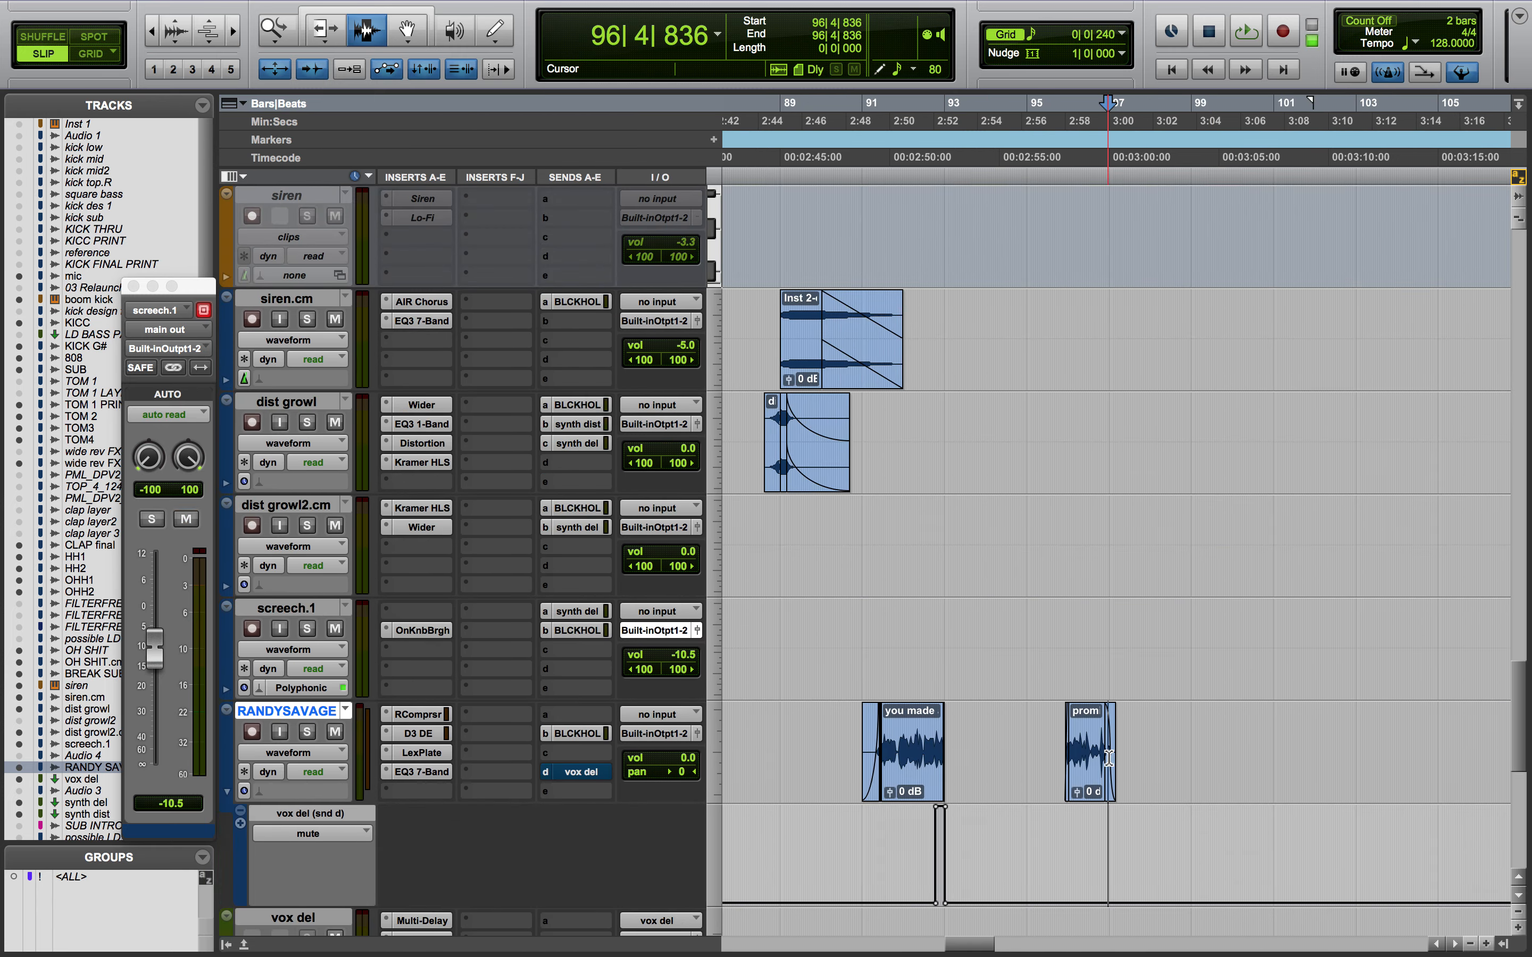
scroll(1076, 772, up, 8)
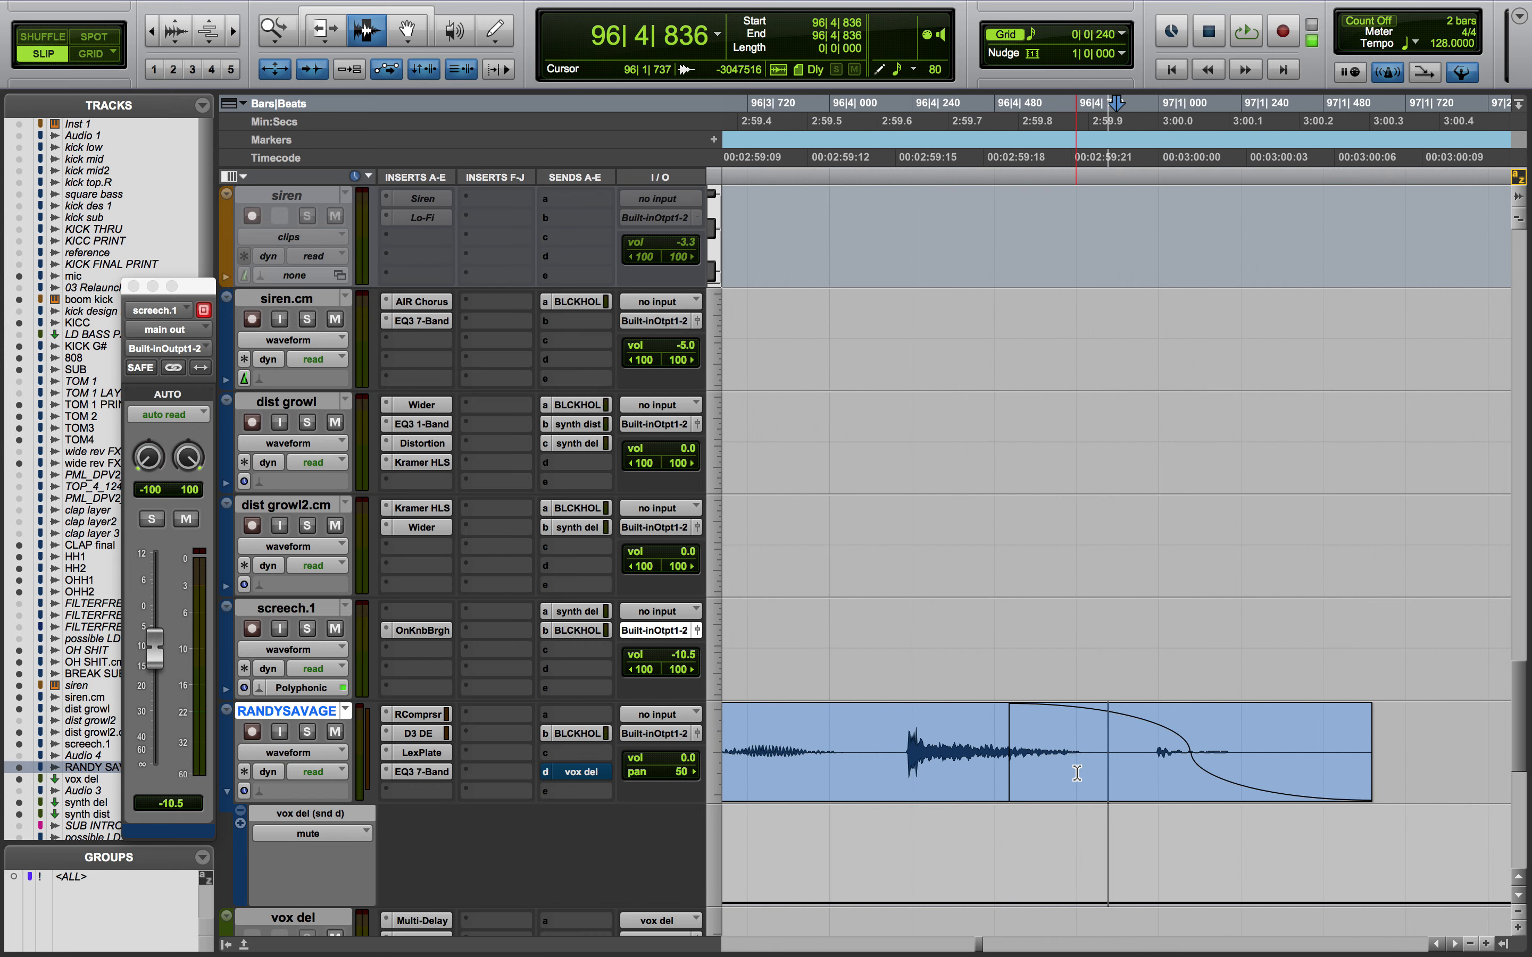
scroll(1193, 779, up, 10)
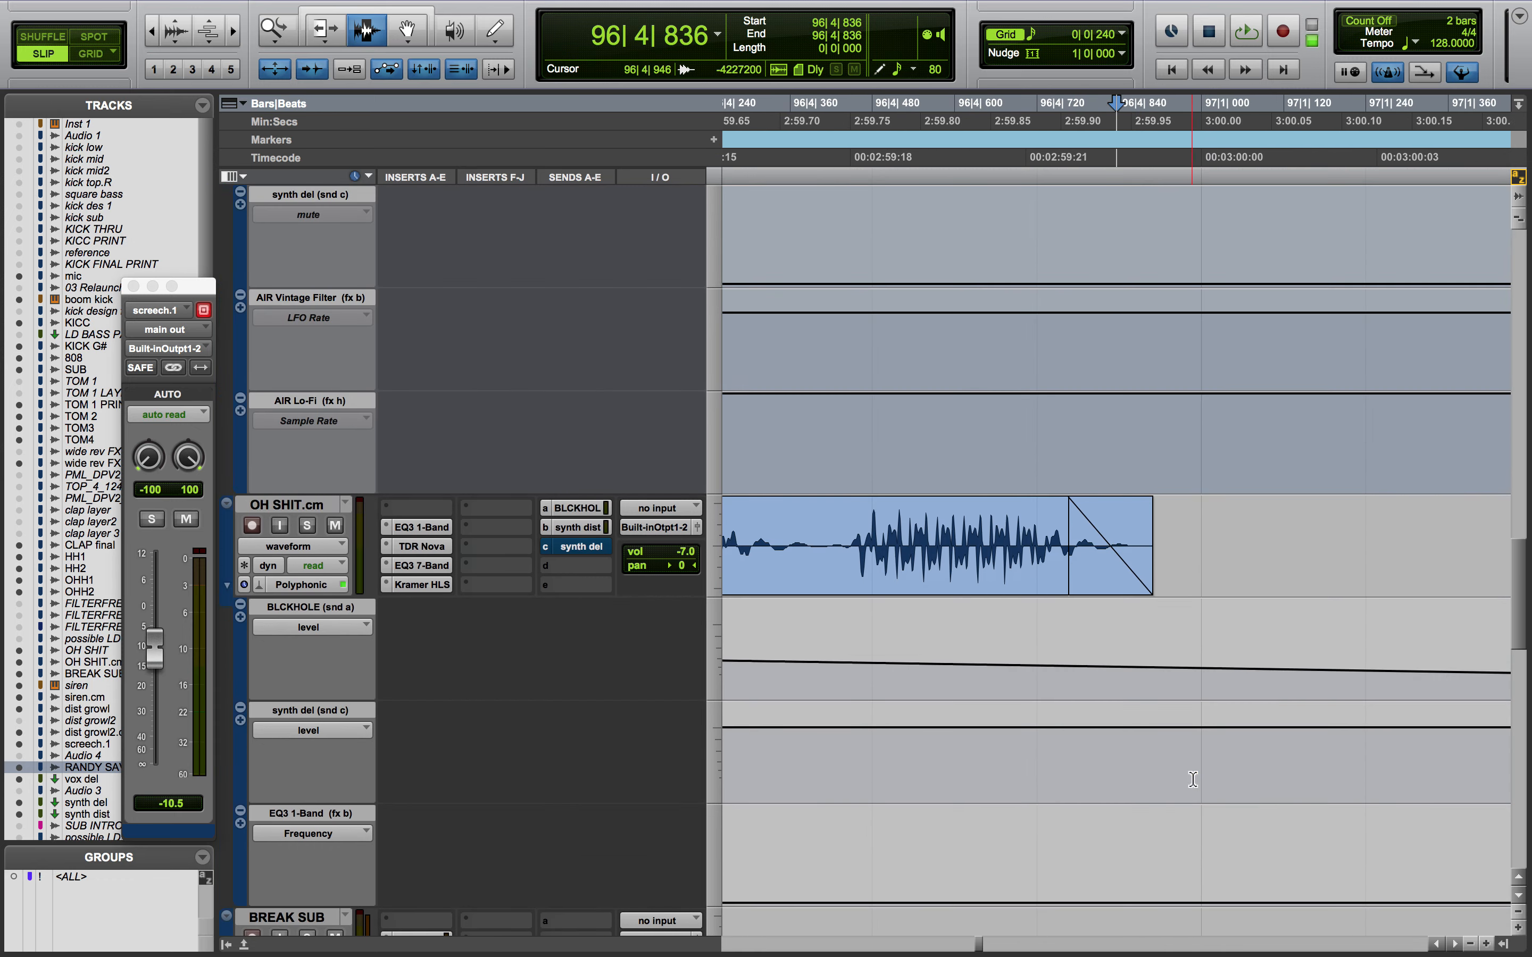
scroll(1193, 779, up, 10)
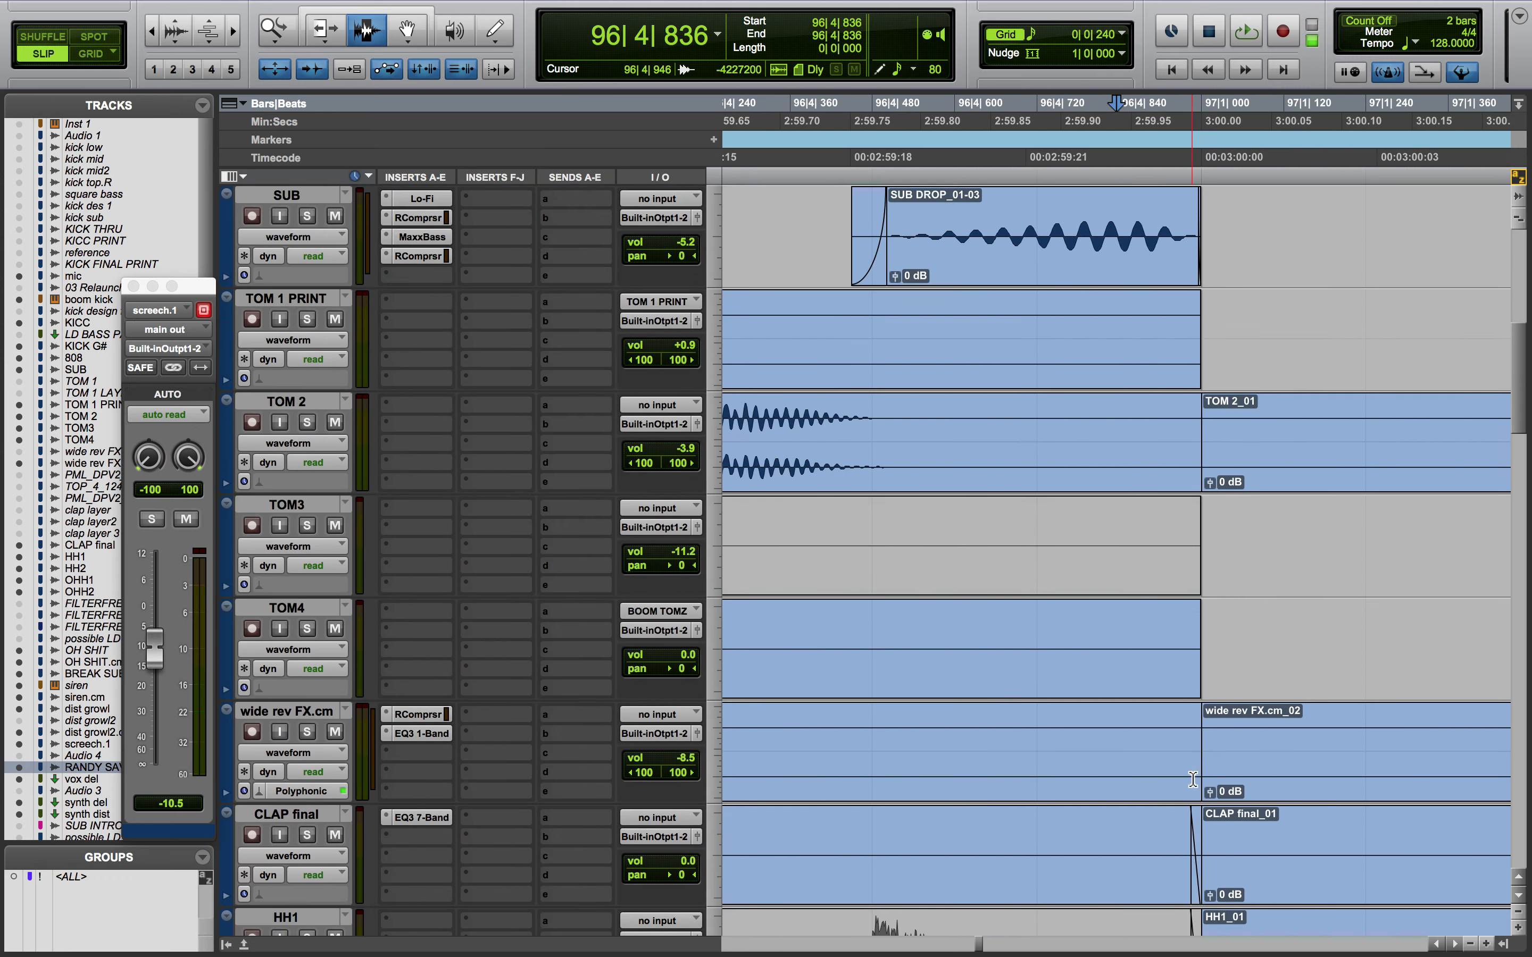
scroll(1192, 779, down, 15)
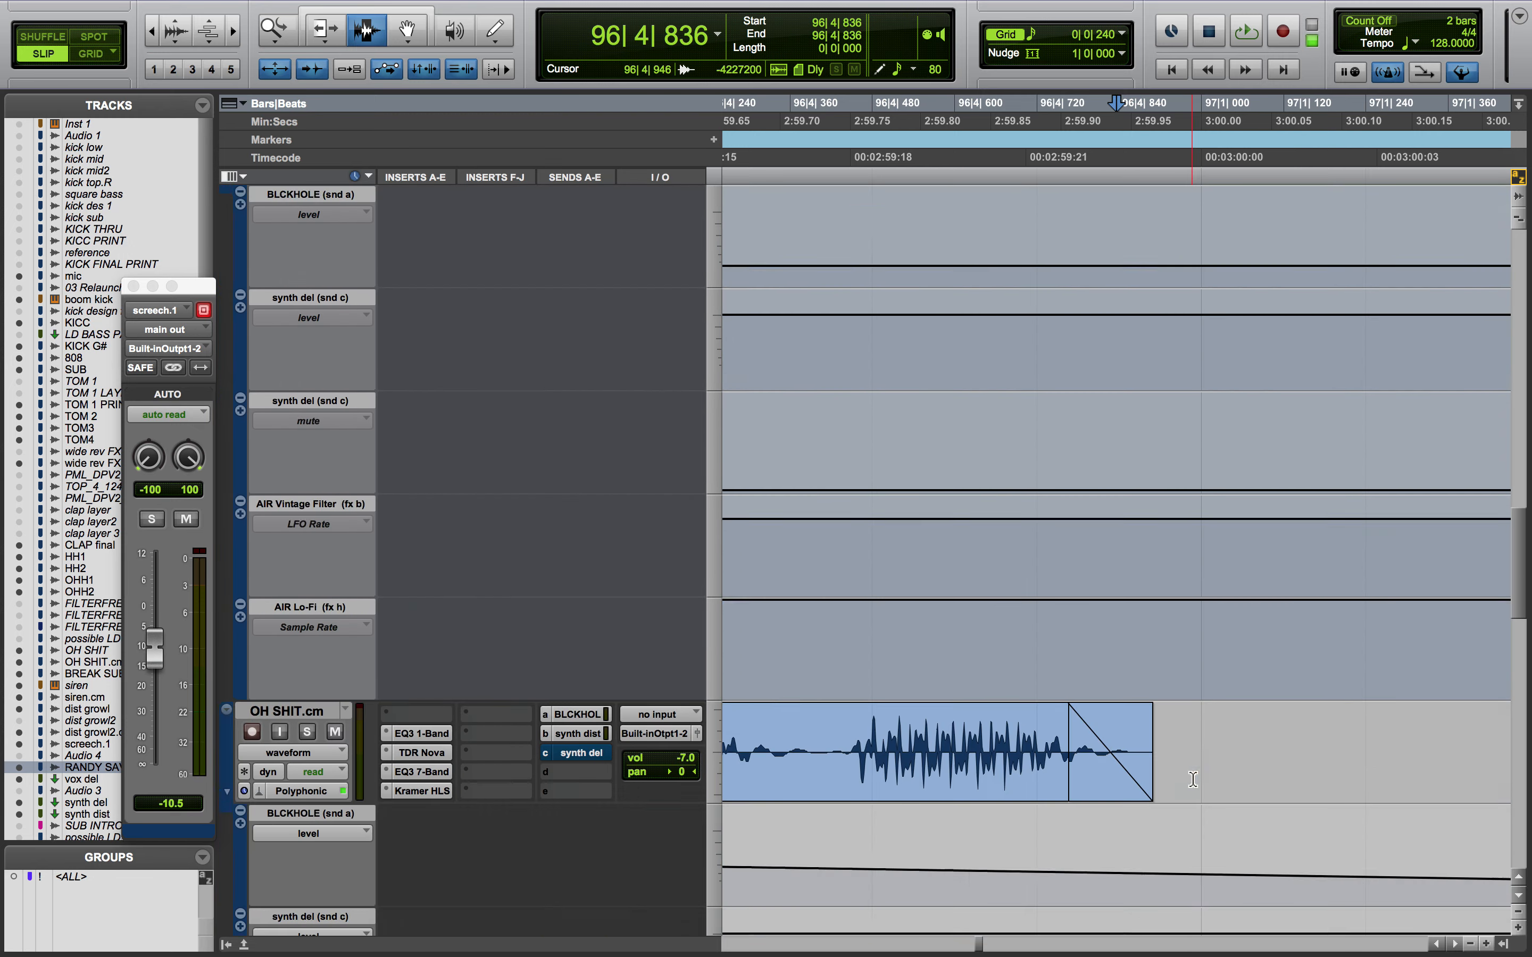
scroll(1193, 779, down, 8)
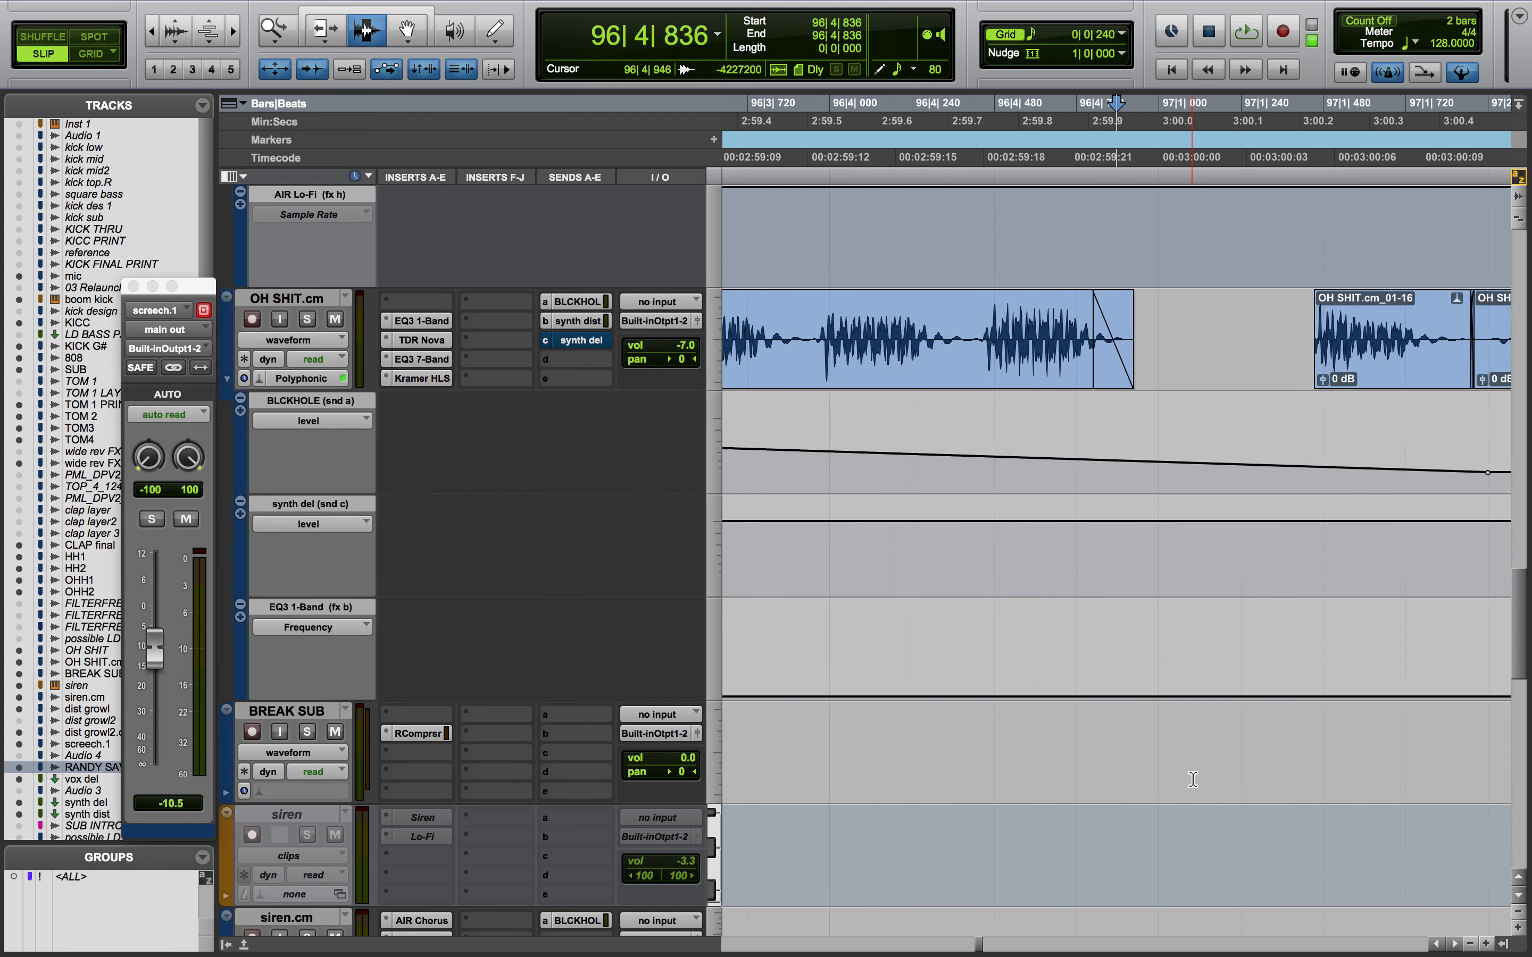
Solo OH SHIT.cm and audition it from 96|2|062 across the gap at bar 97
click(1118, 370)
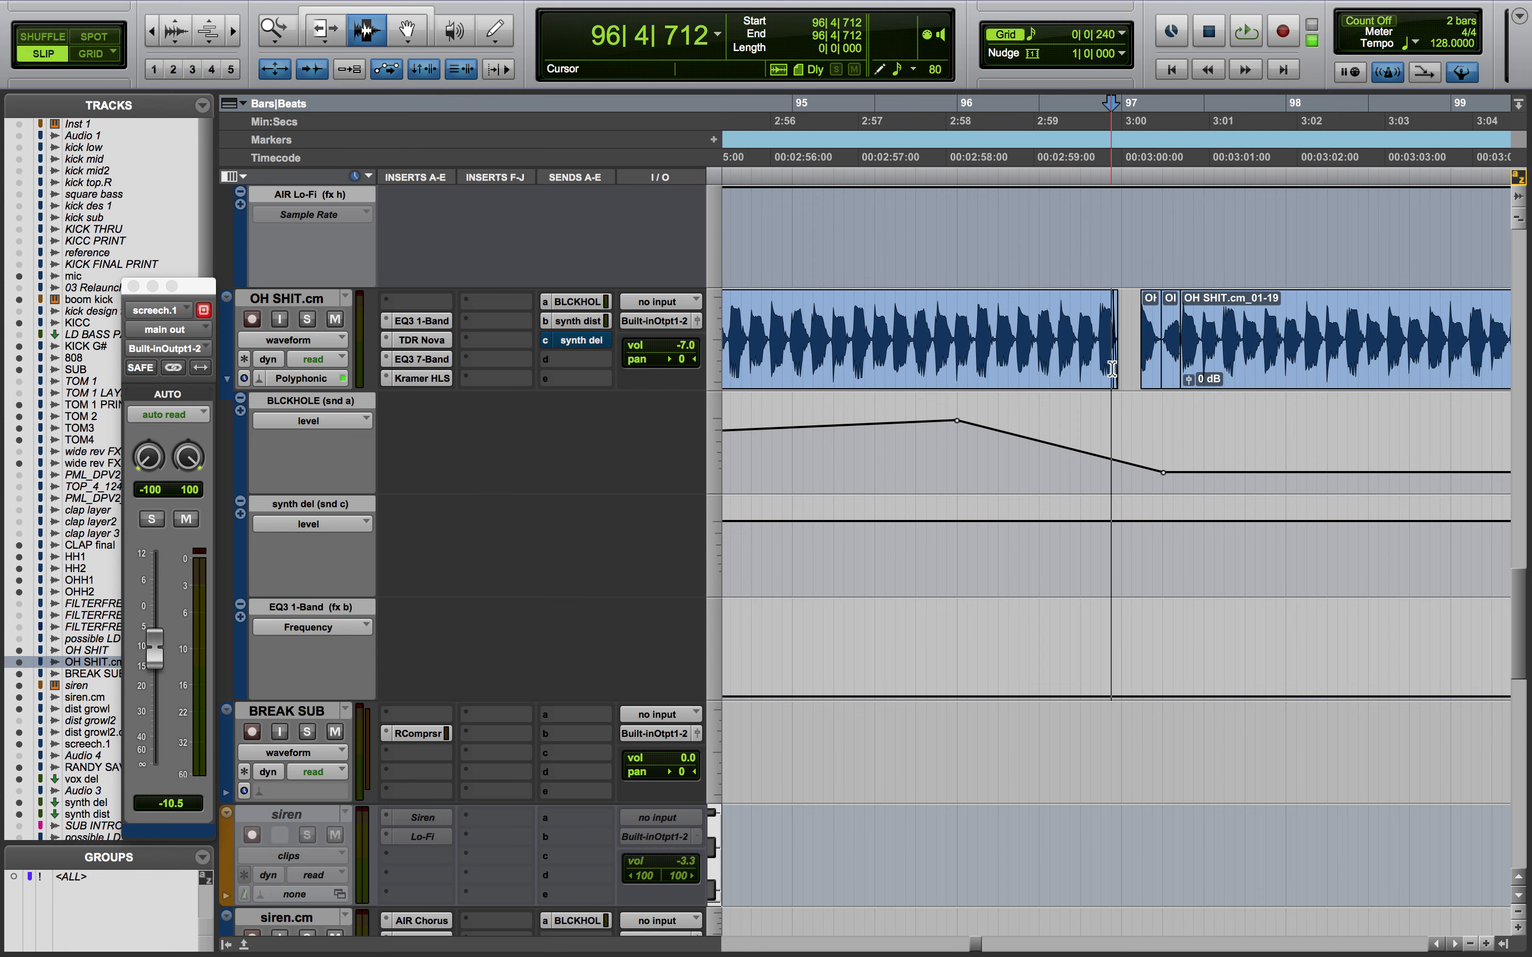
click(1123, 409)
scroll(1123, 410, up, 8)
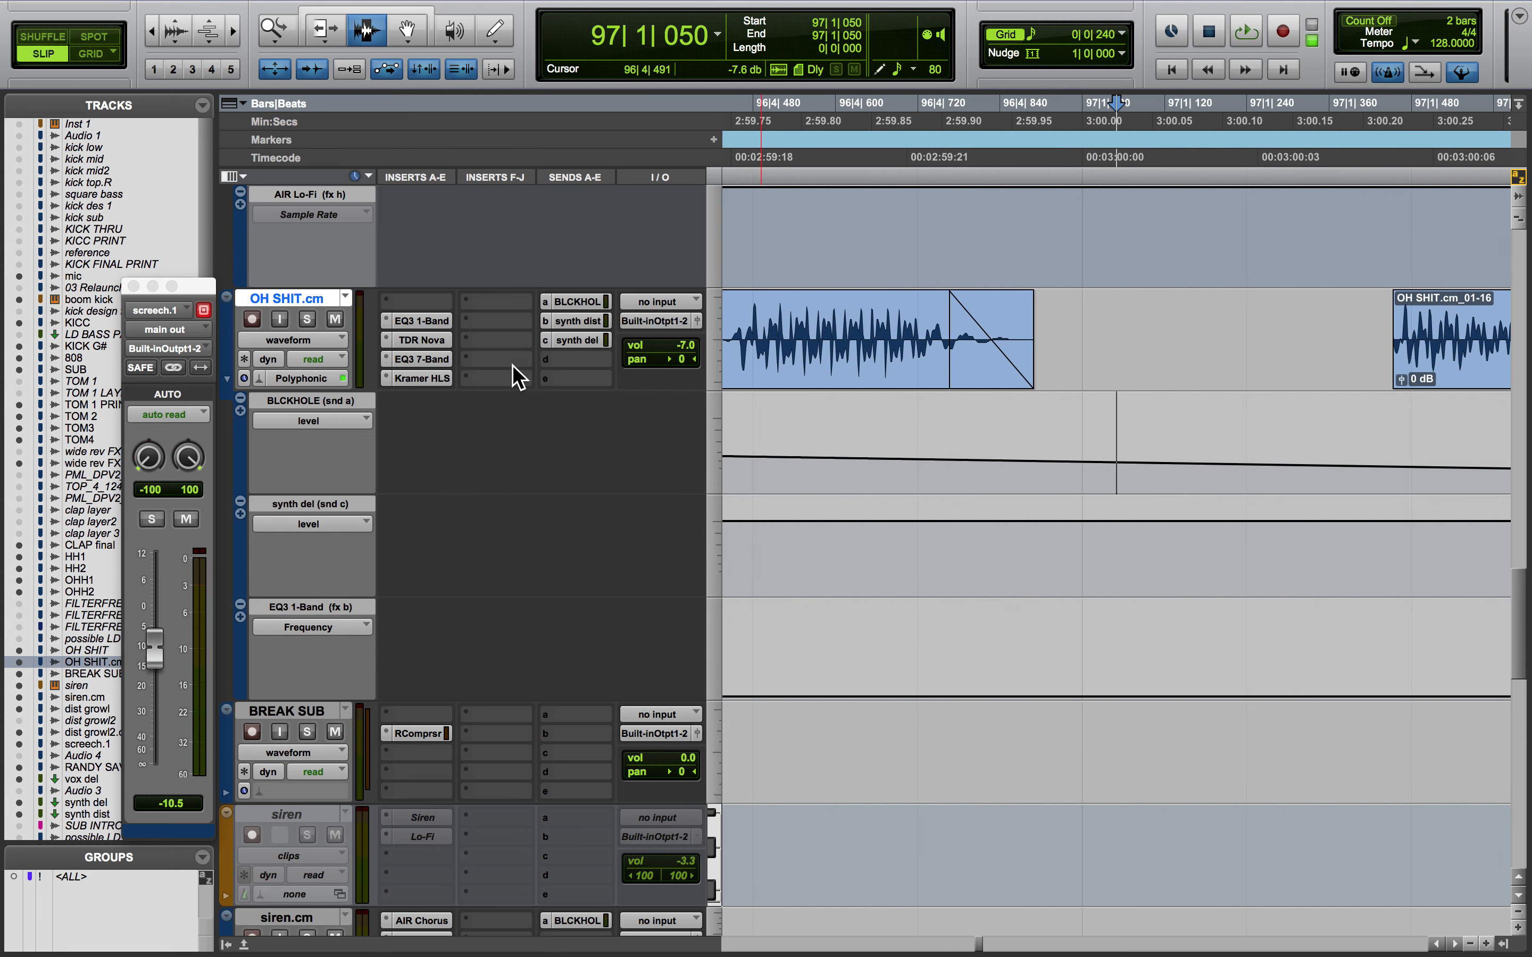
click(307, 319)
key(super+[)
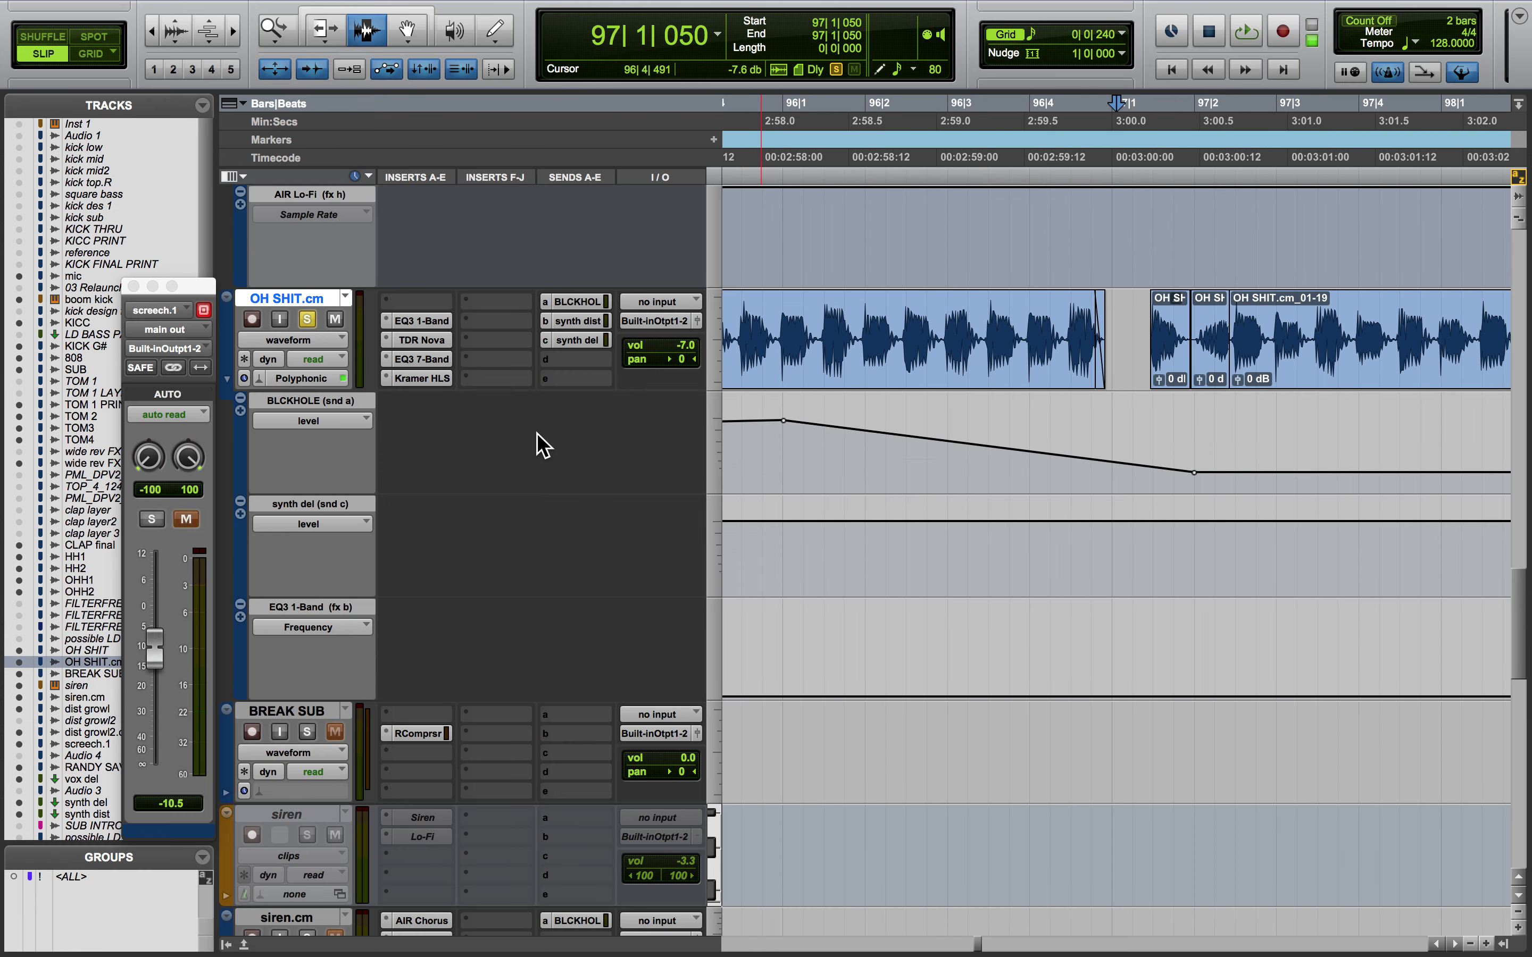
click(870, 433)
key(space)
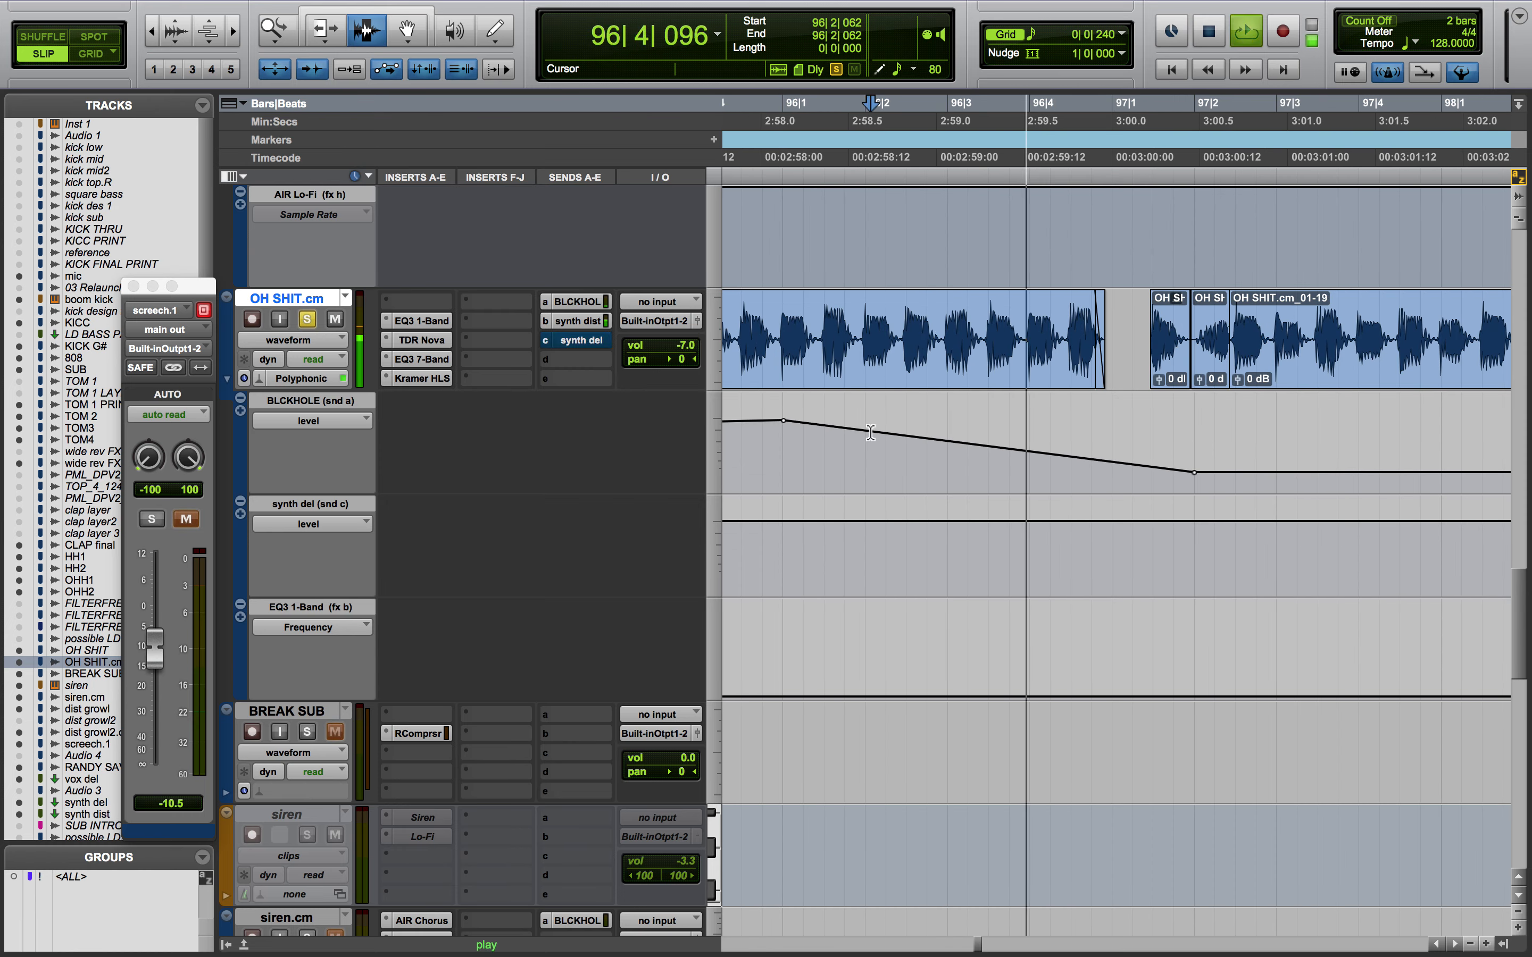
key(space)
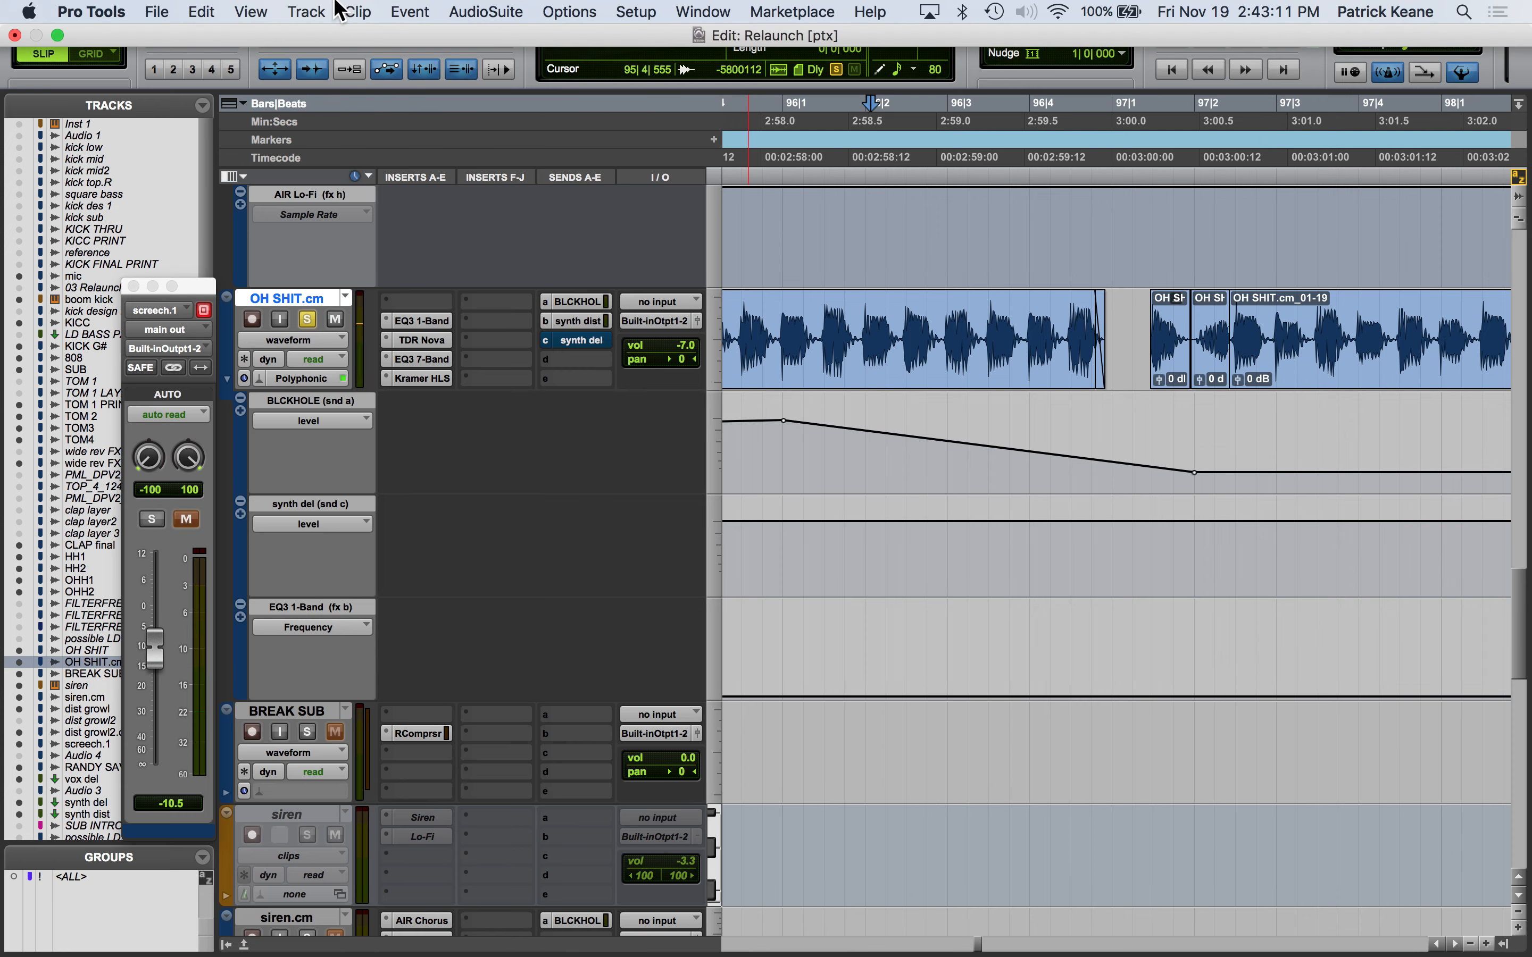
Show the Elastic Properties of OH SHIT.cm's two short clips starting at 97|1|452 and 97|1|910
click(358, 12)
click(417, 425)
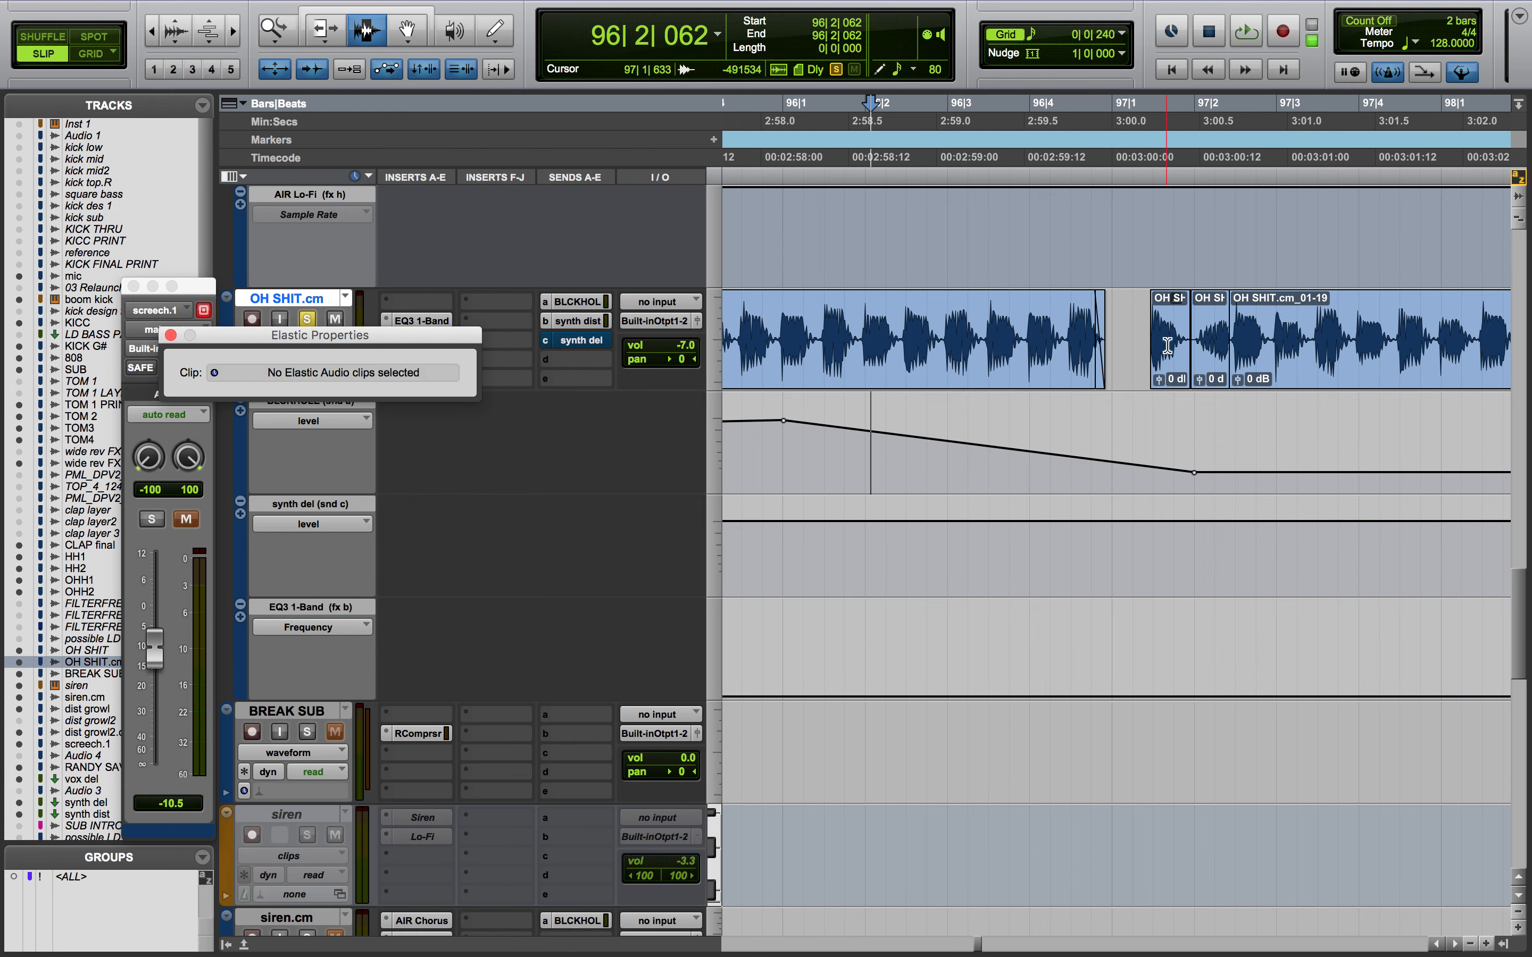
double_click(1168, 345)
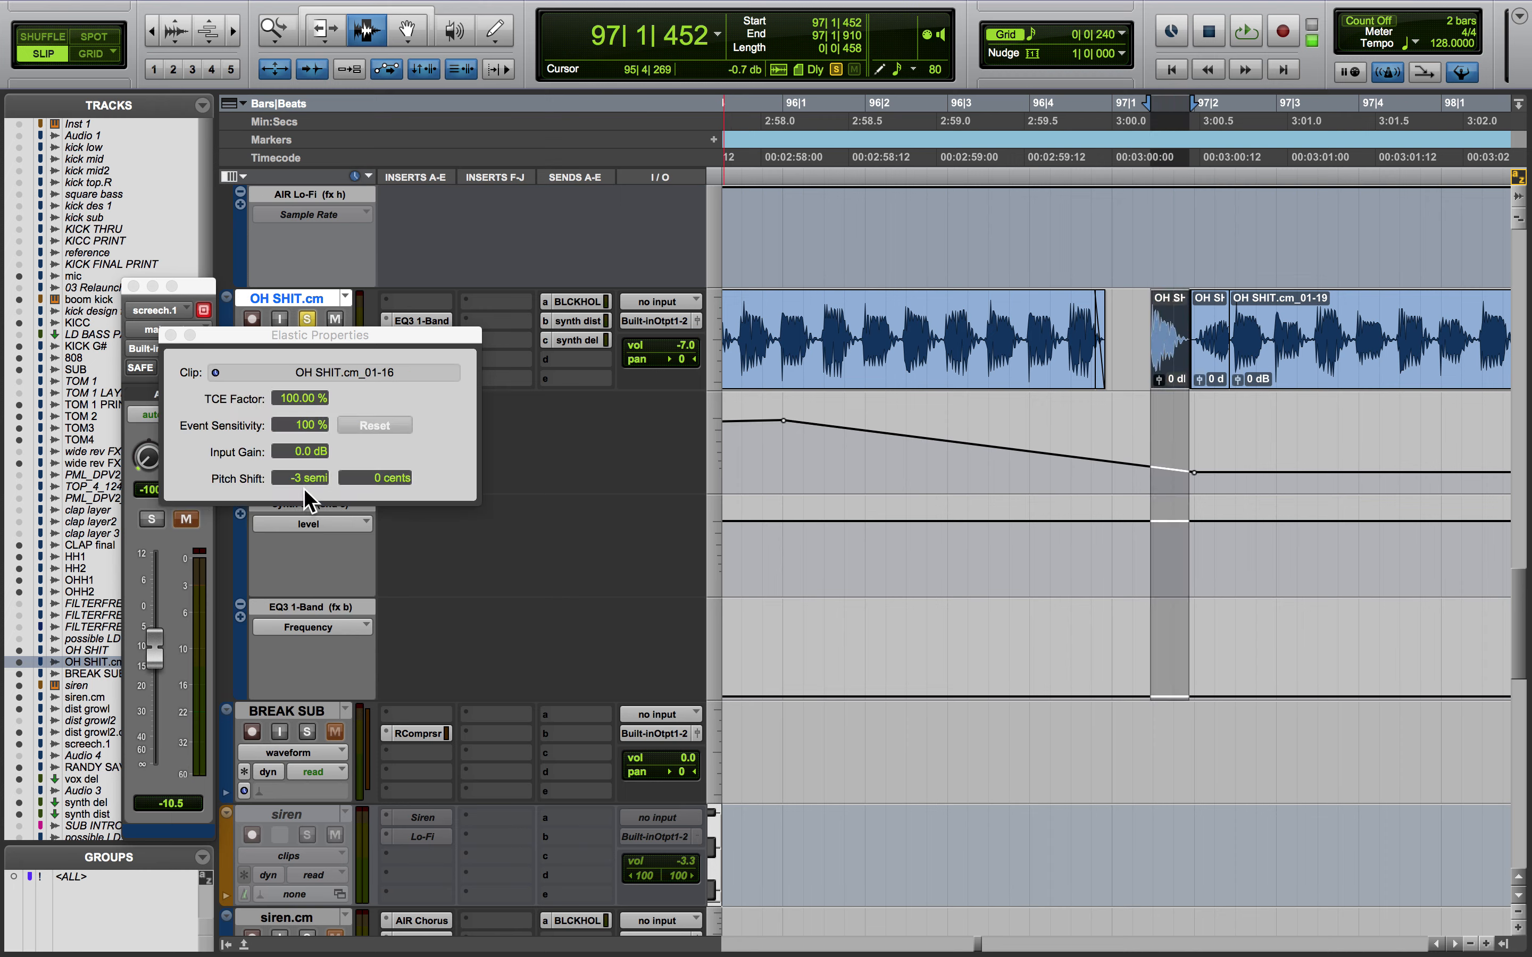
double_click(1208, 345)
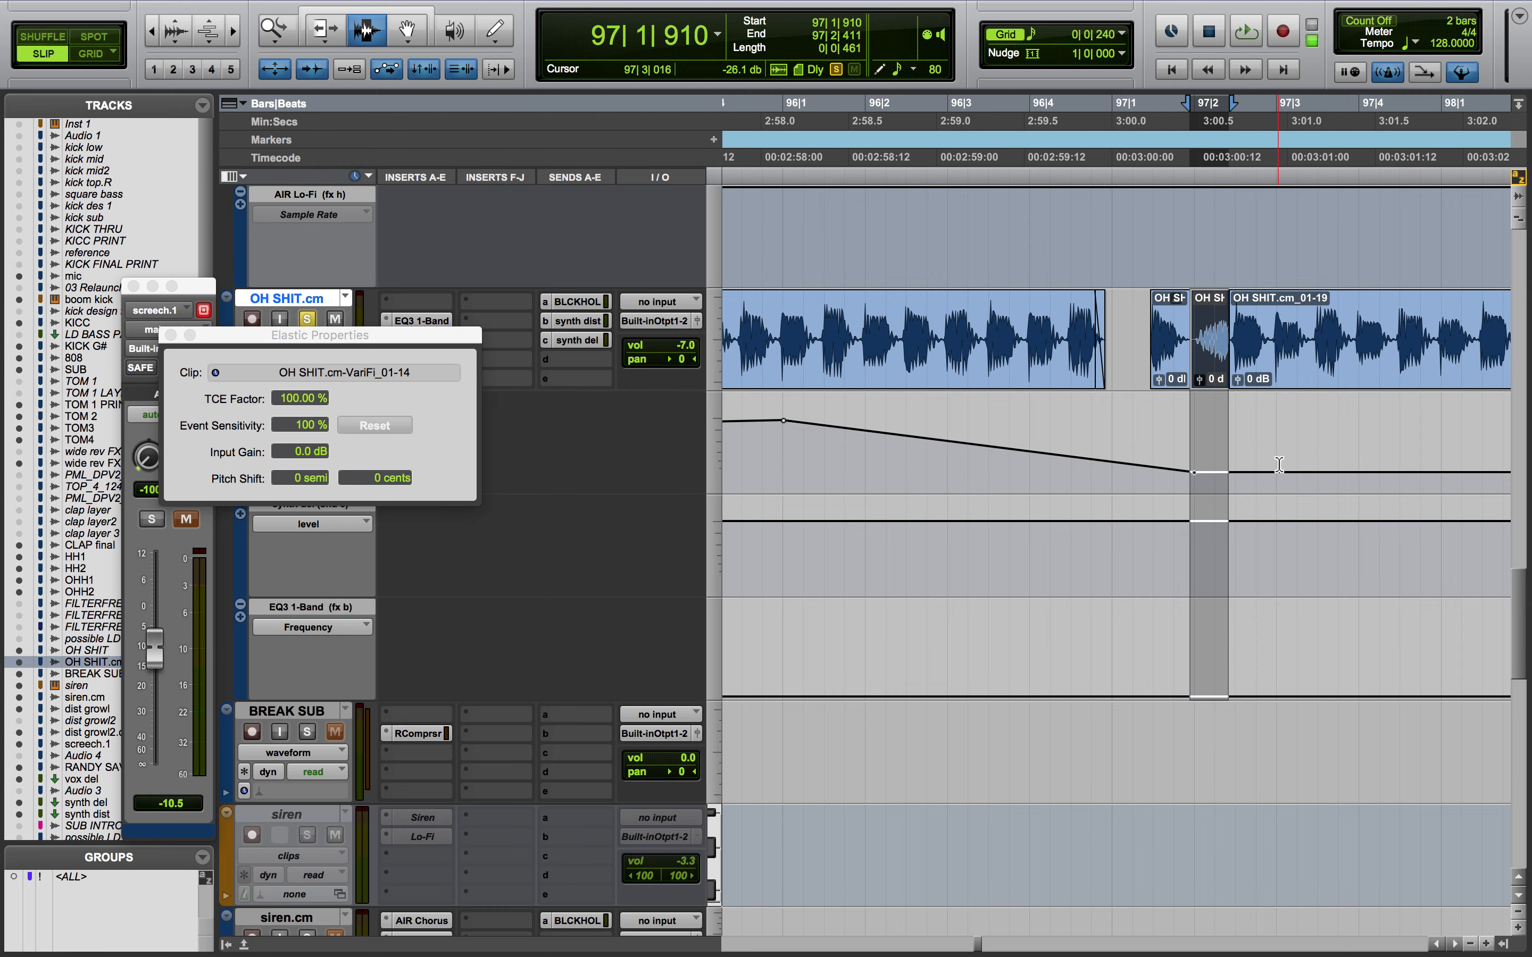
scroll(1279, 465, right, 3)
scroll(1278, 465, down, 3)
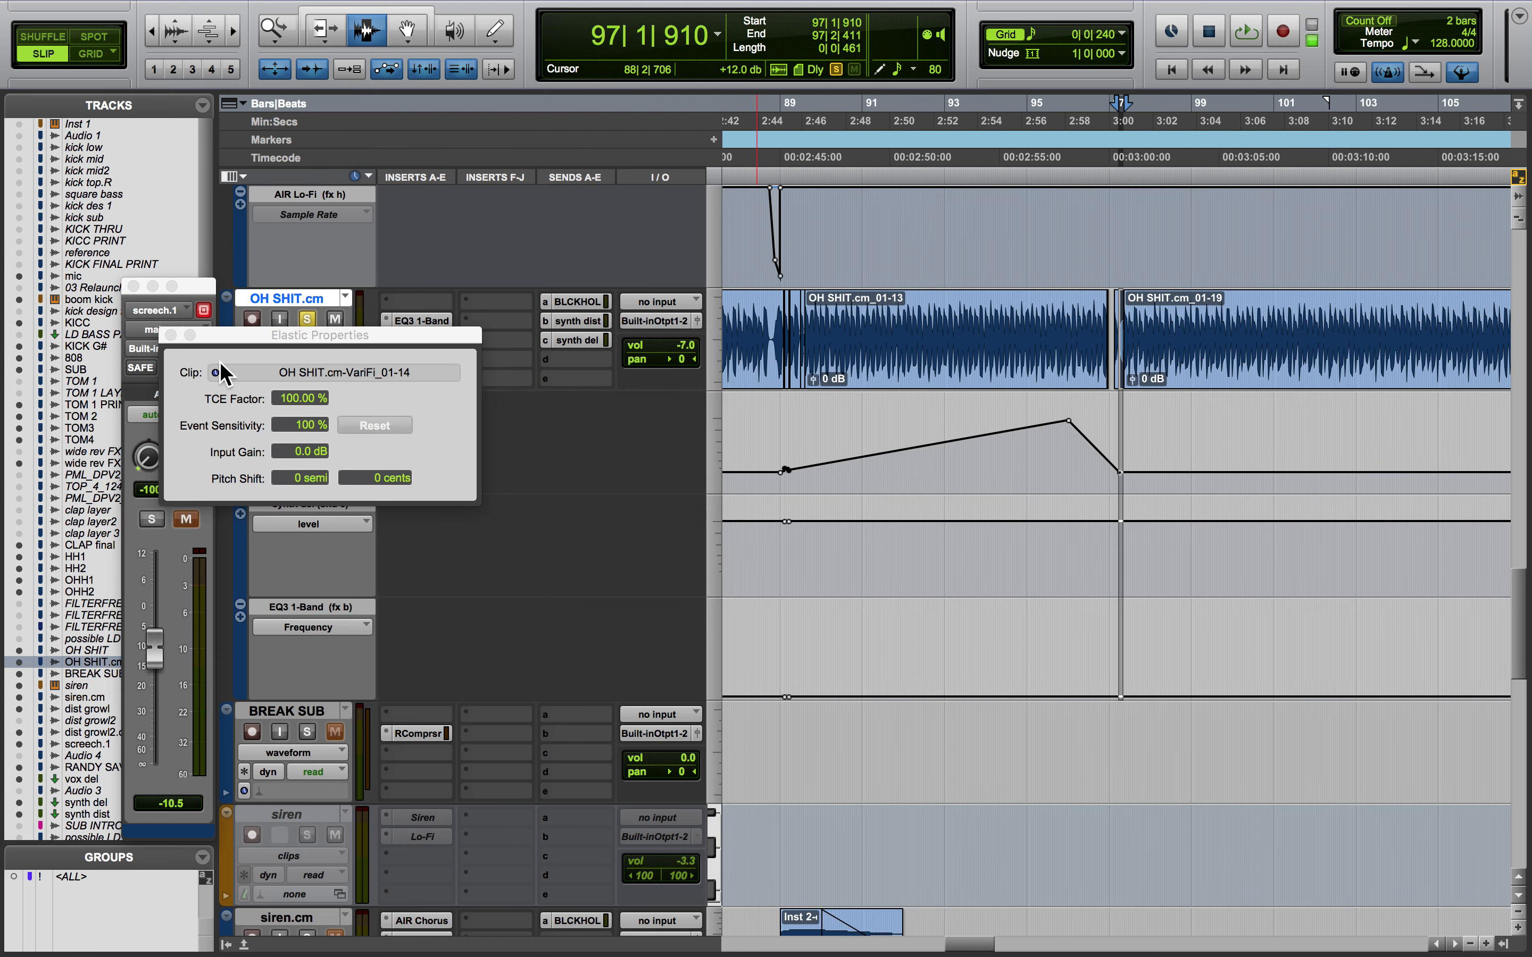
Close the Elastic Properties window and highlight OH SHIT.cm's BLCKHOLE send level automation from 95|2|240 to 96|4|836
click(170, 335)
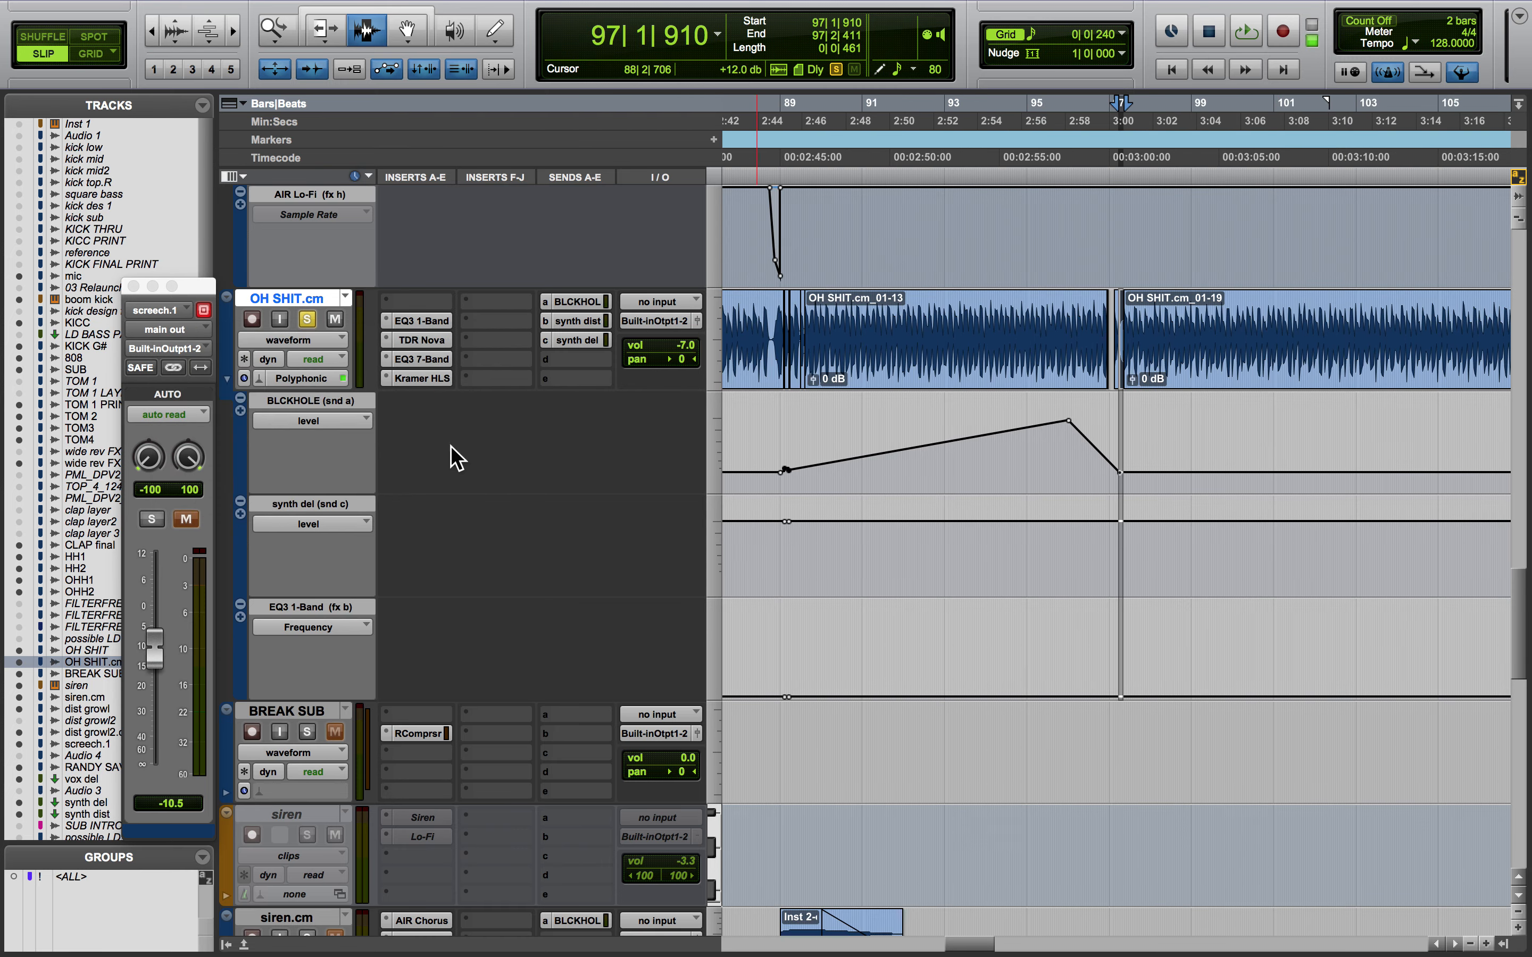
scroll(1160, 484, left, 3)
drag(1170, 470, 1239, 472)
scroll(1192, 565, left, 1)
scroll(1192, 565, left, 5)
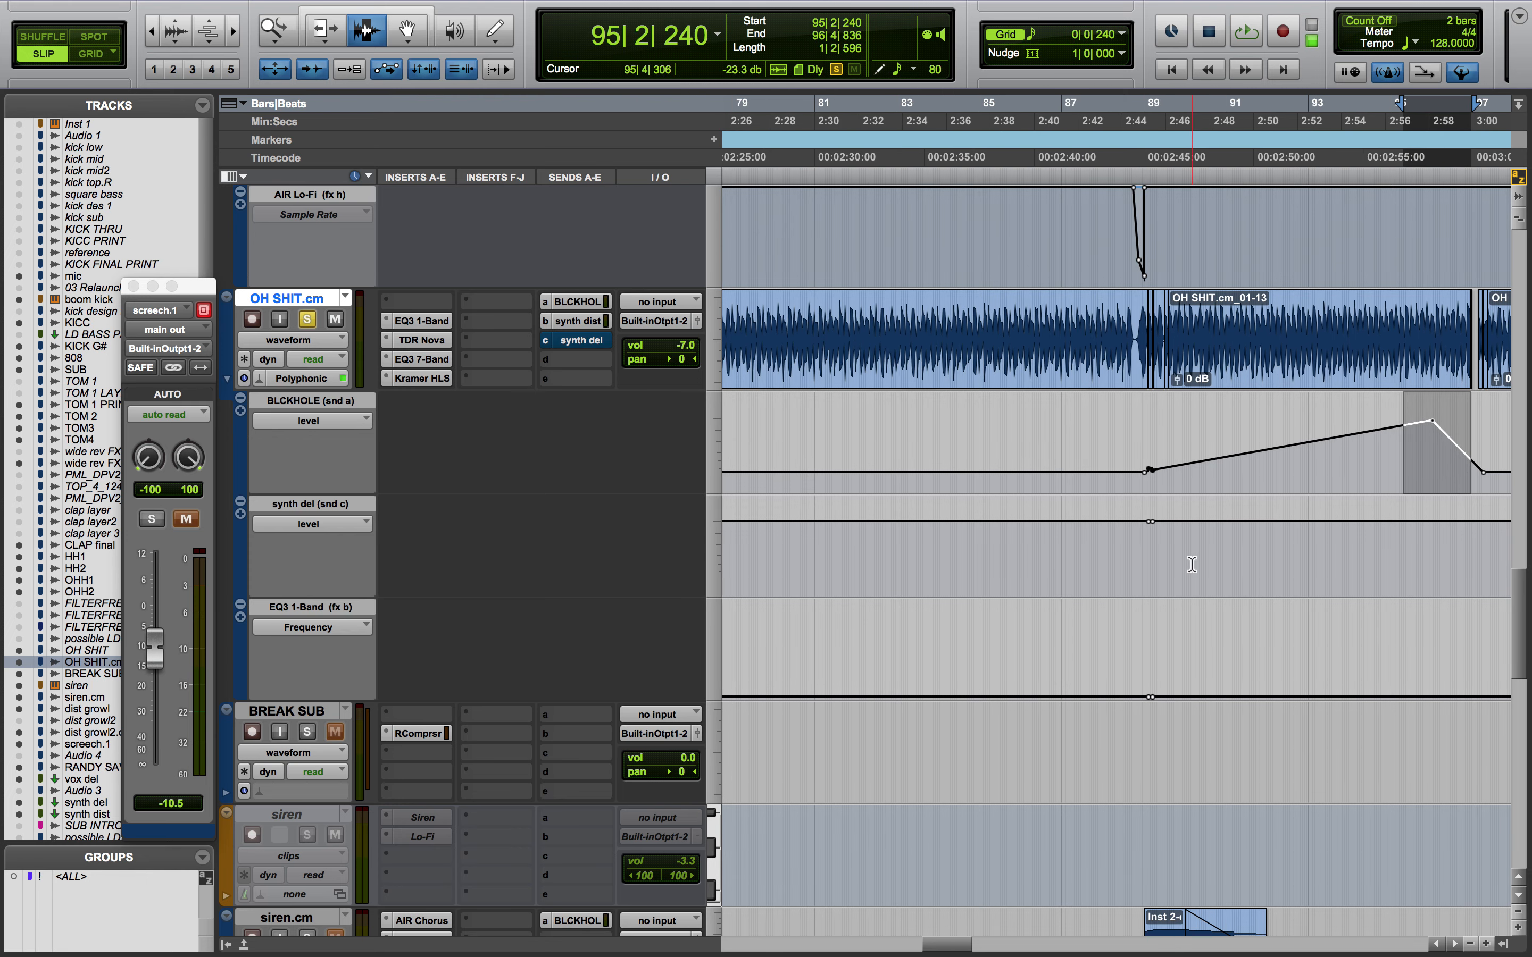
key(r)
key(r)
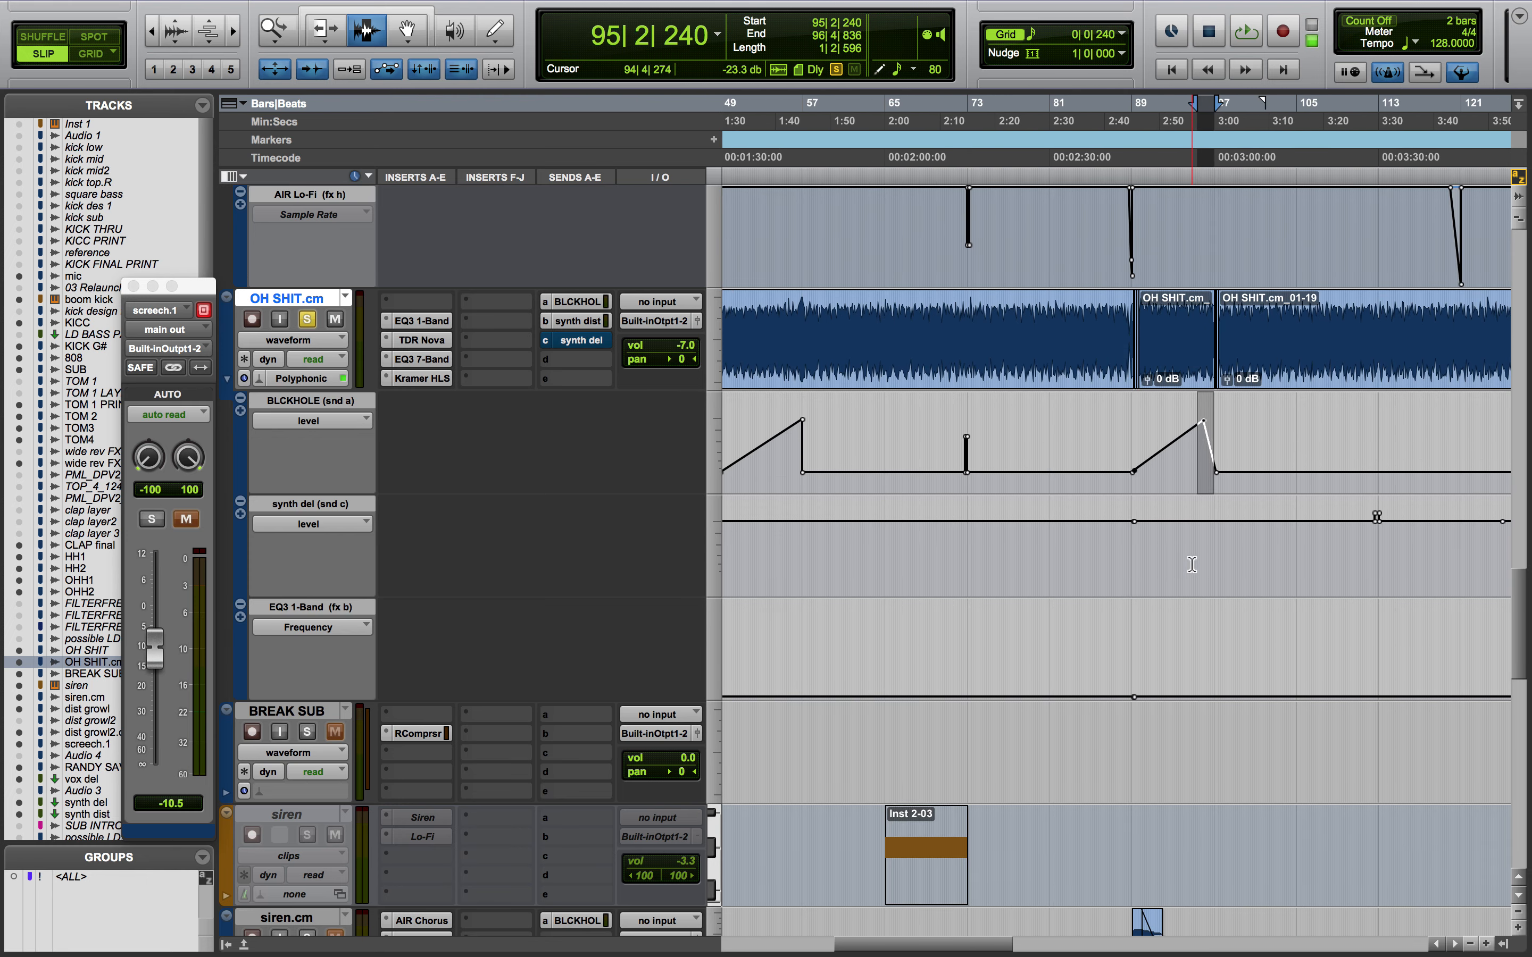
Examine OH SHIT.cm's send and EQ automation across the arrangement, placing the edit cursor at 78|3|311 and 41|1|916 on the BLCKHOLE level lane
click(1025, 481)
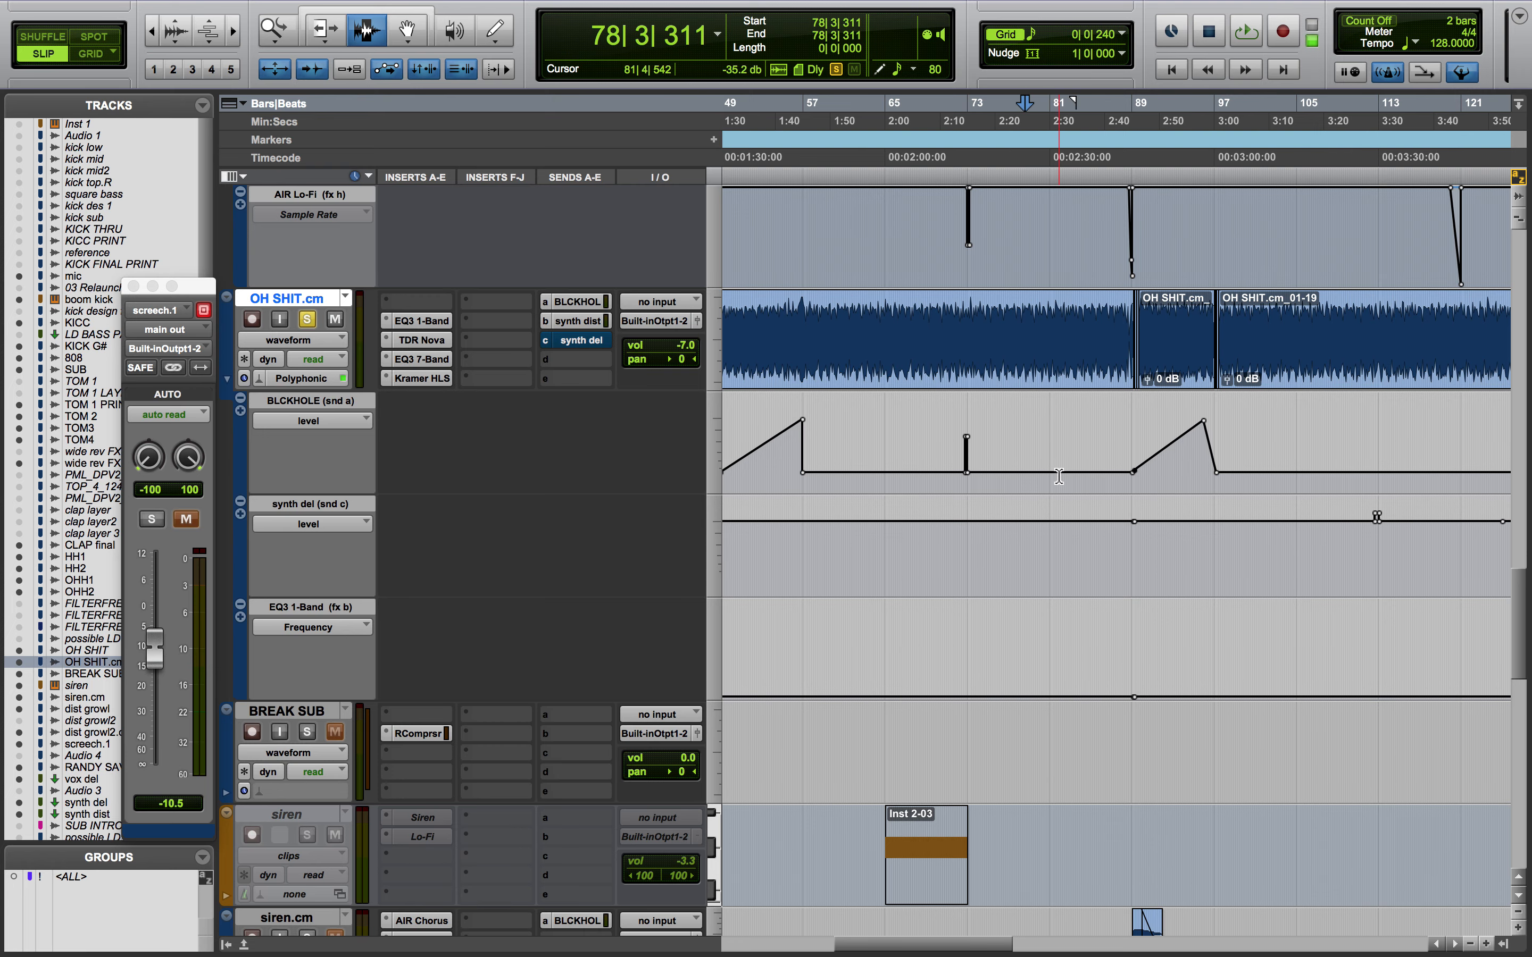
scroll(1059, 476, left, 3)
scroll(1054, 471, down, 2)
scroll(1076, 526, up, 4)
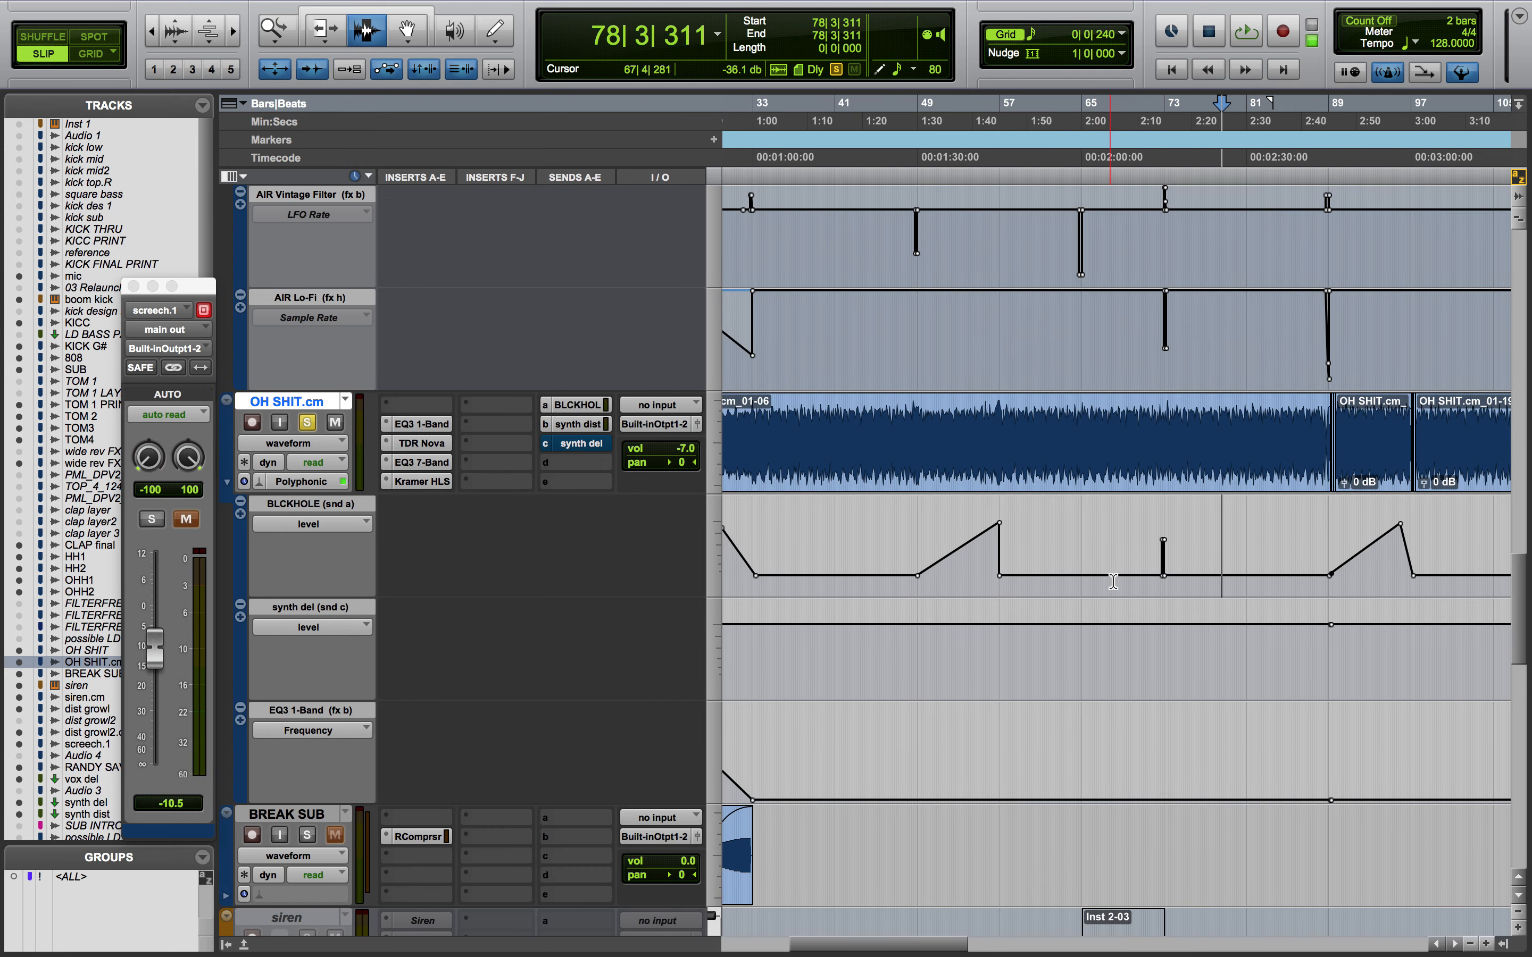
scroll(1044, 579, left, 2)
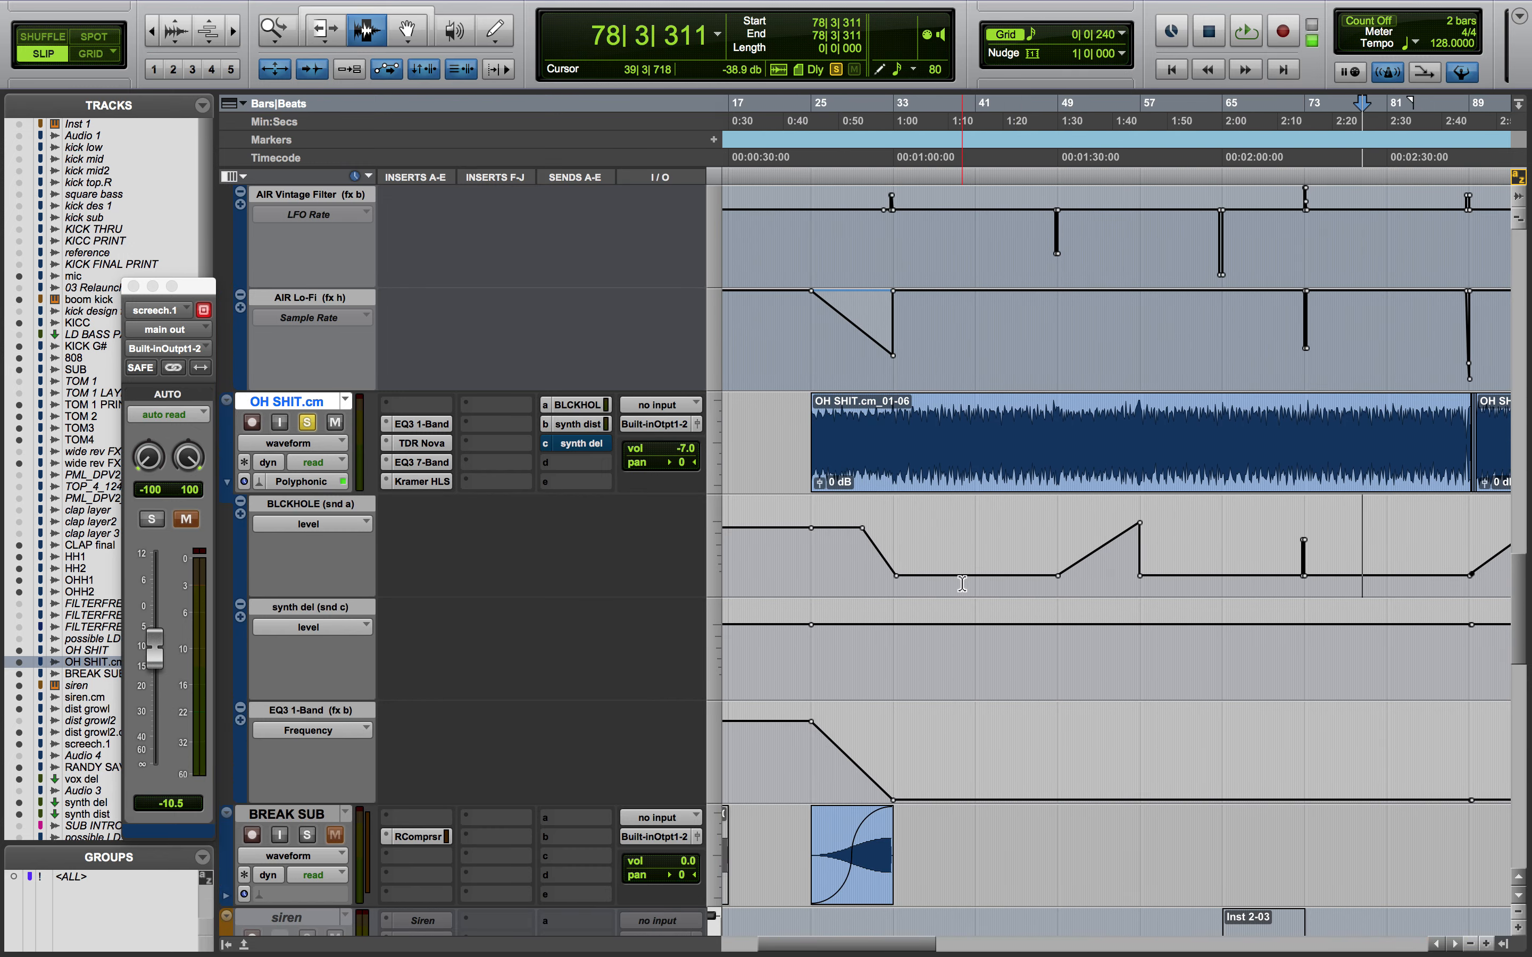
click(978, 585)
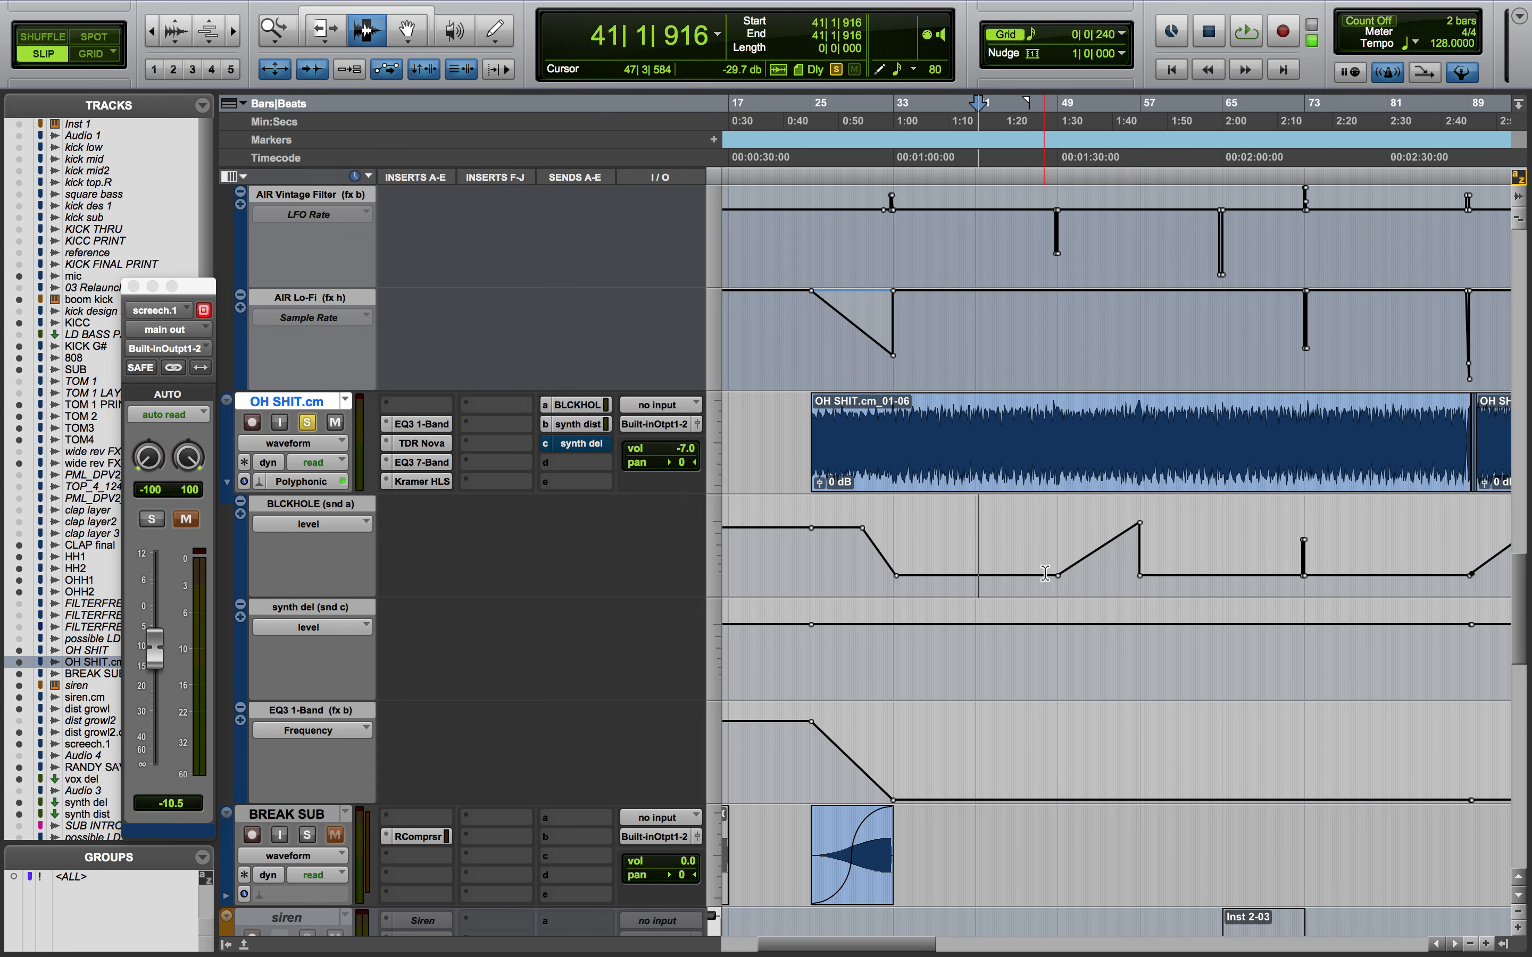
scroll(1091, 645, right, 15)
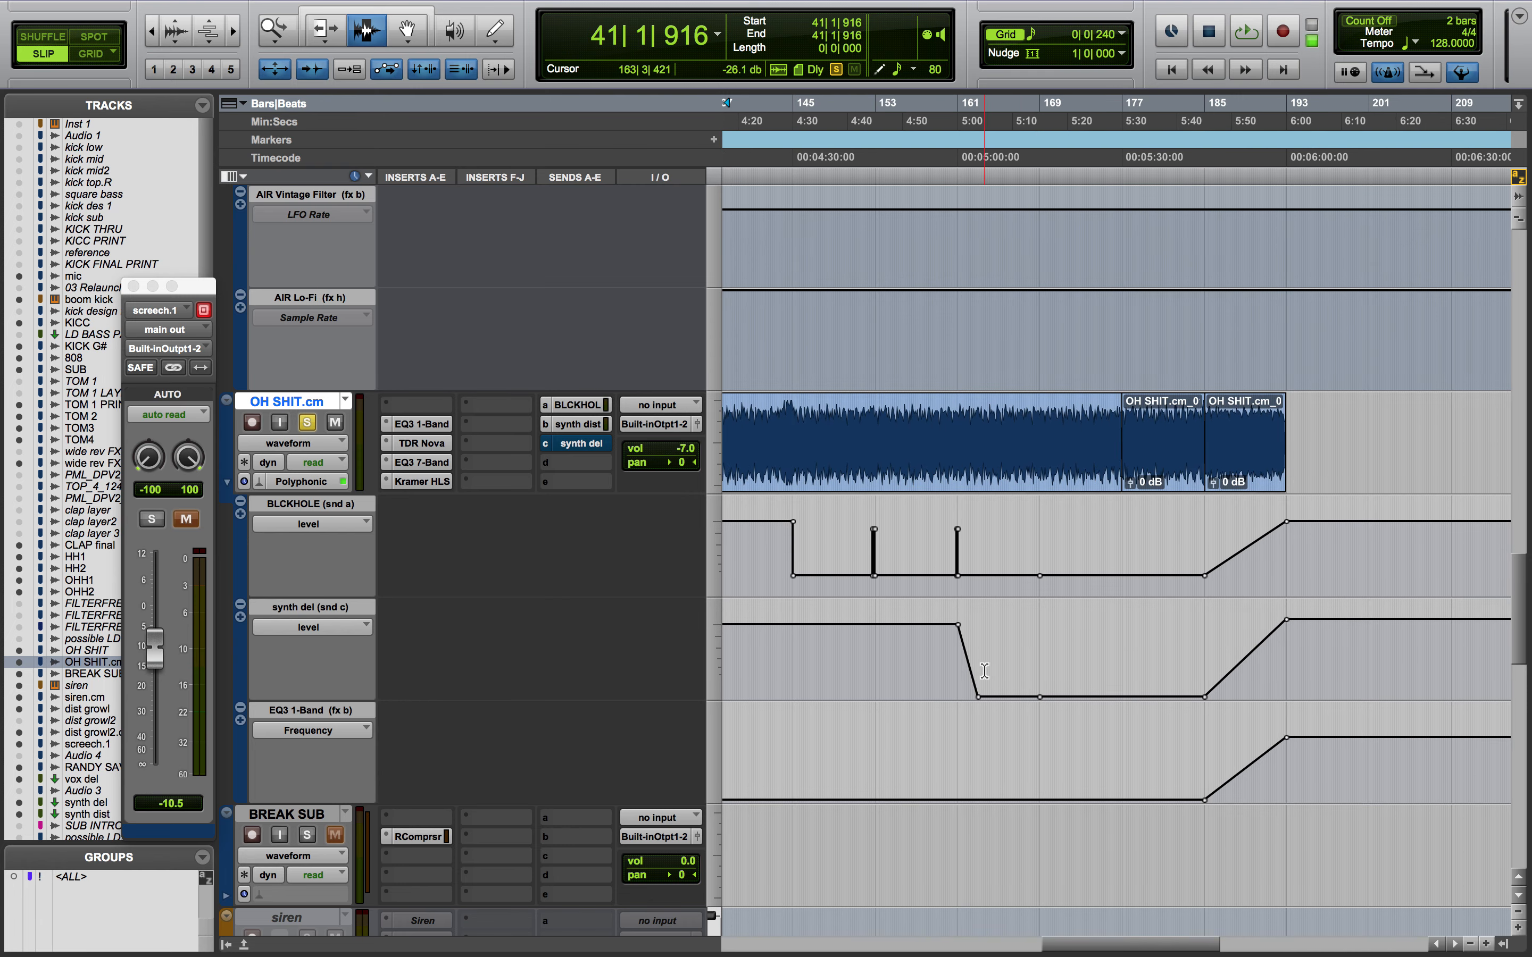
Examine the siren, growl, screech, RANDYSAVAGE, effect return and master tracks from the late bars back to the session start
scroll(1012, 659, down, 10)
scroll(985, 671, left, 3)
scroll(984, 671, down, 15)
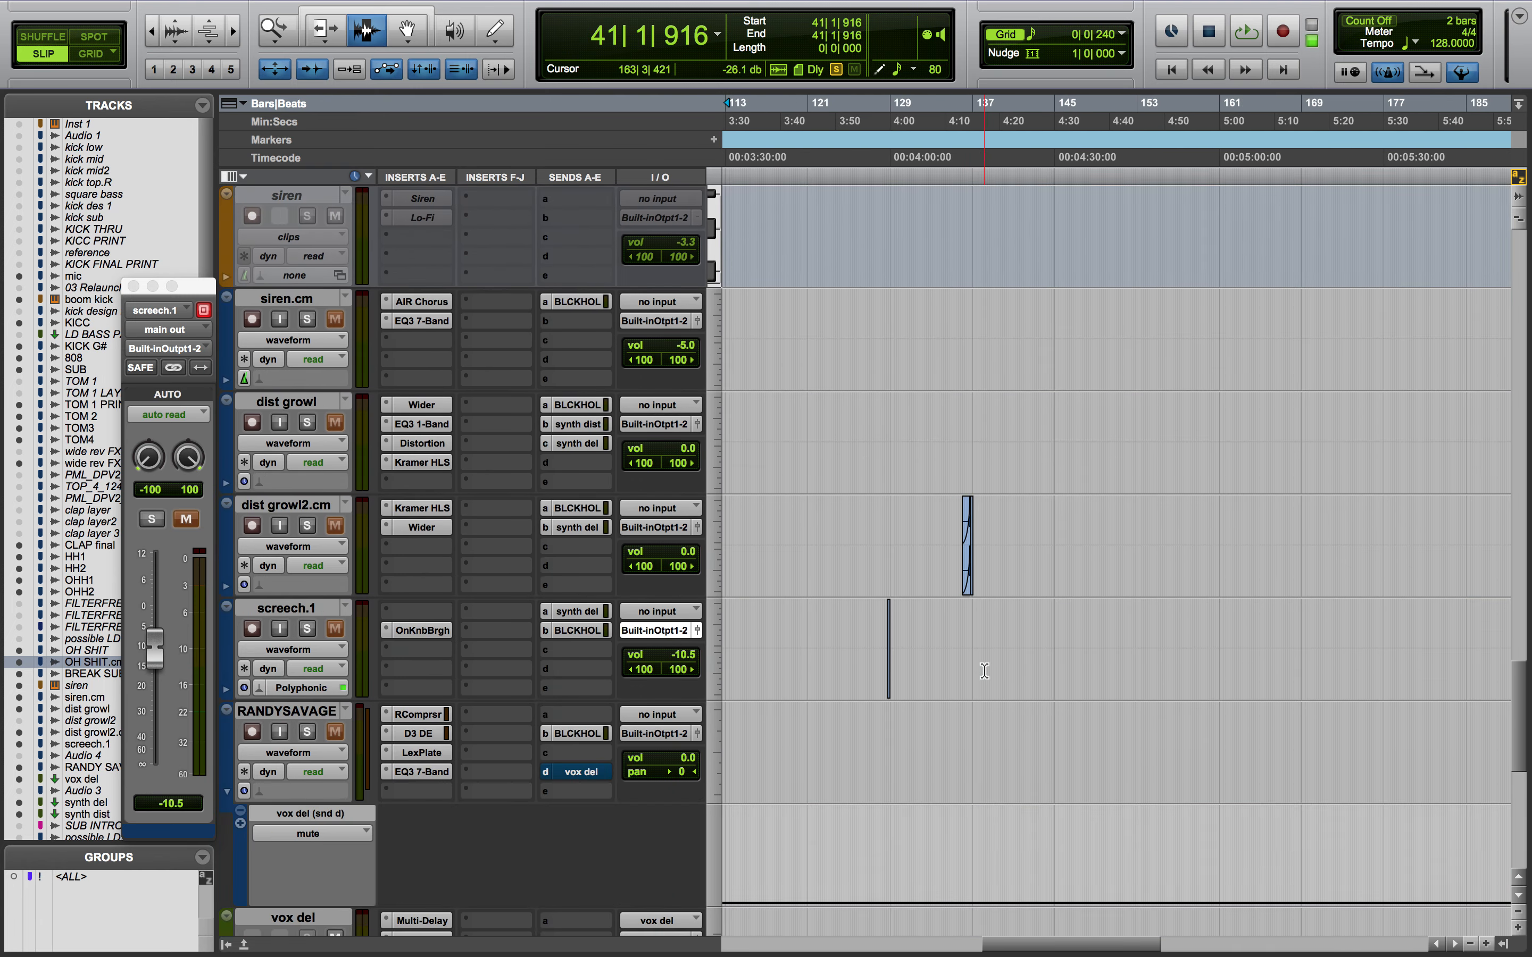
scroll(985, 671, left, 12)
scroll(984, 671, left, 5)
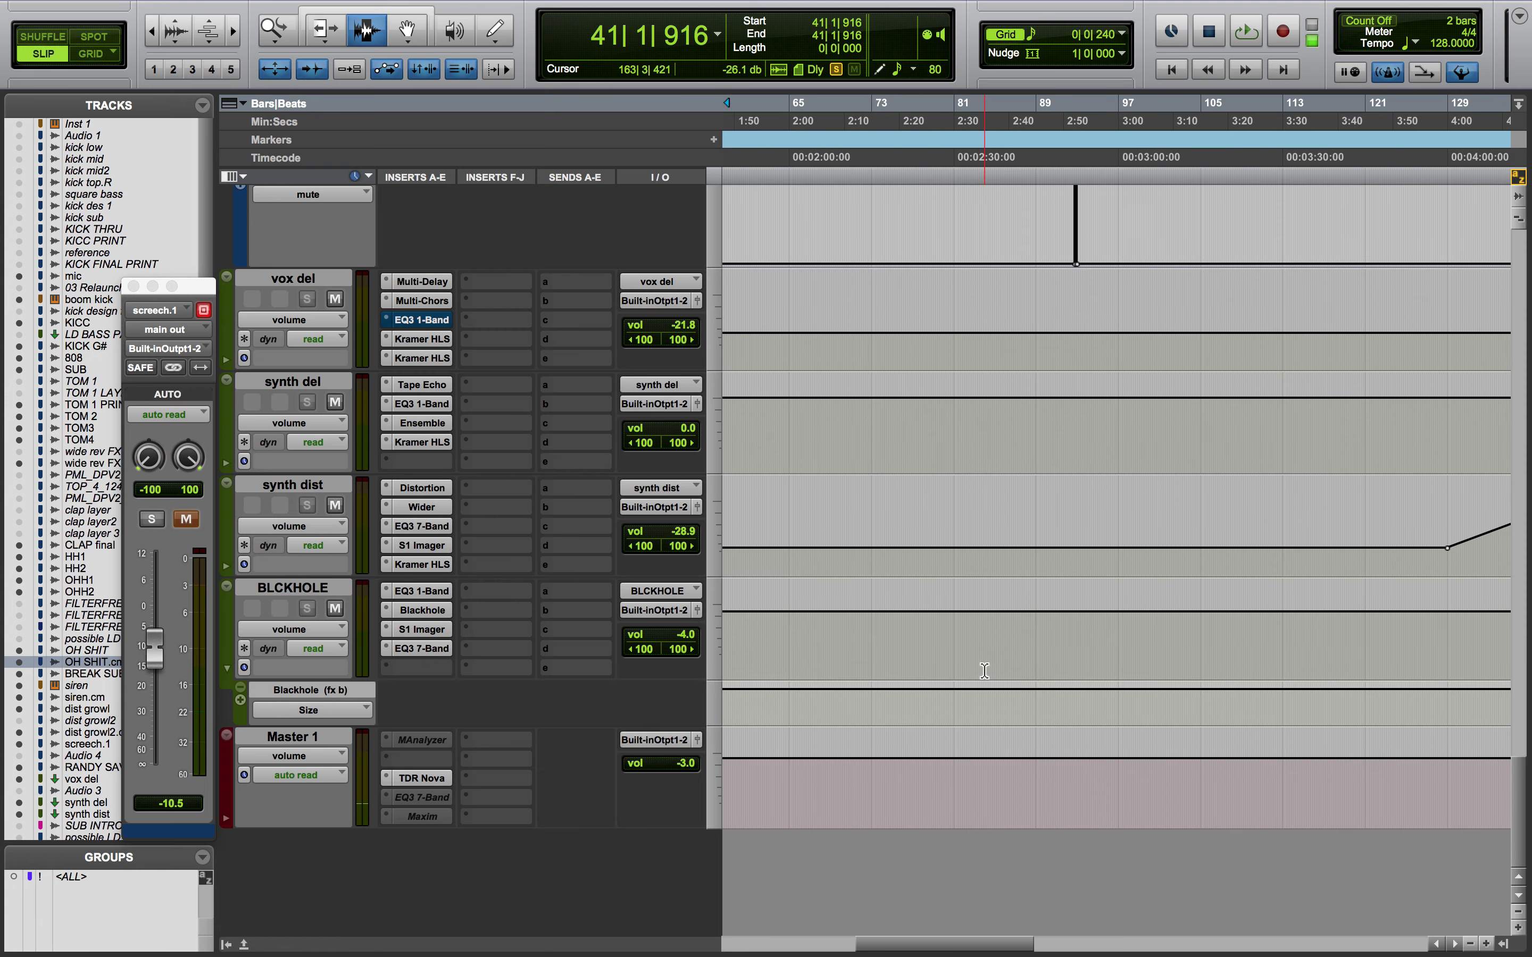
scroll(984, 671, up, 5)
scroll(985, 671, up, 4)
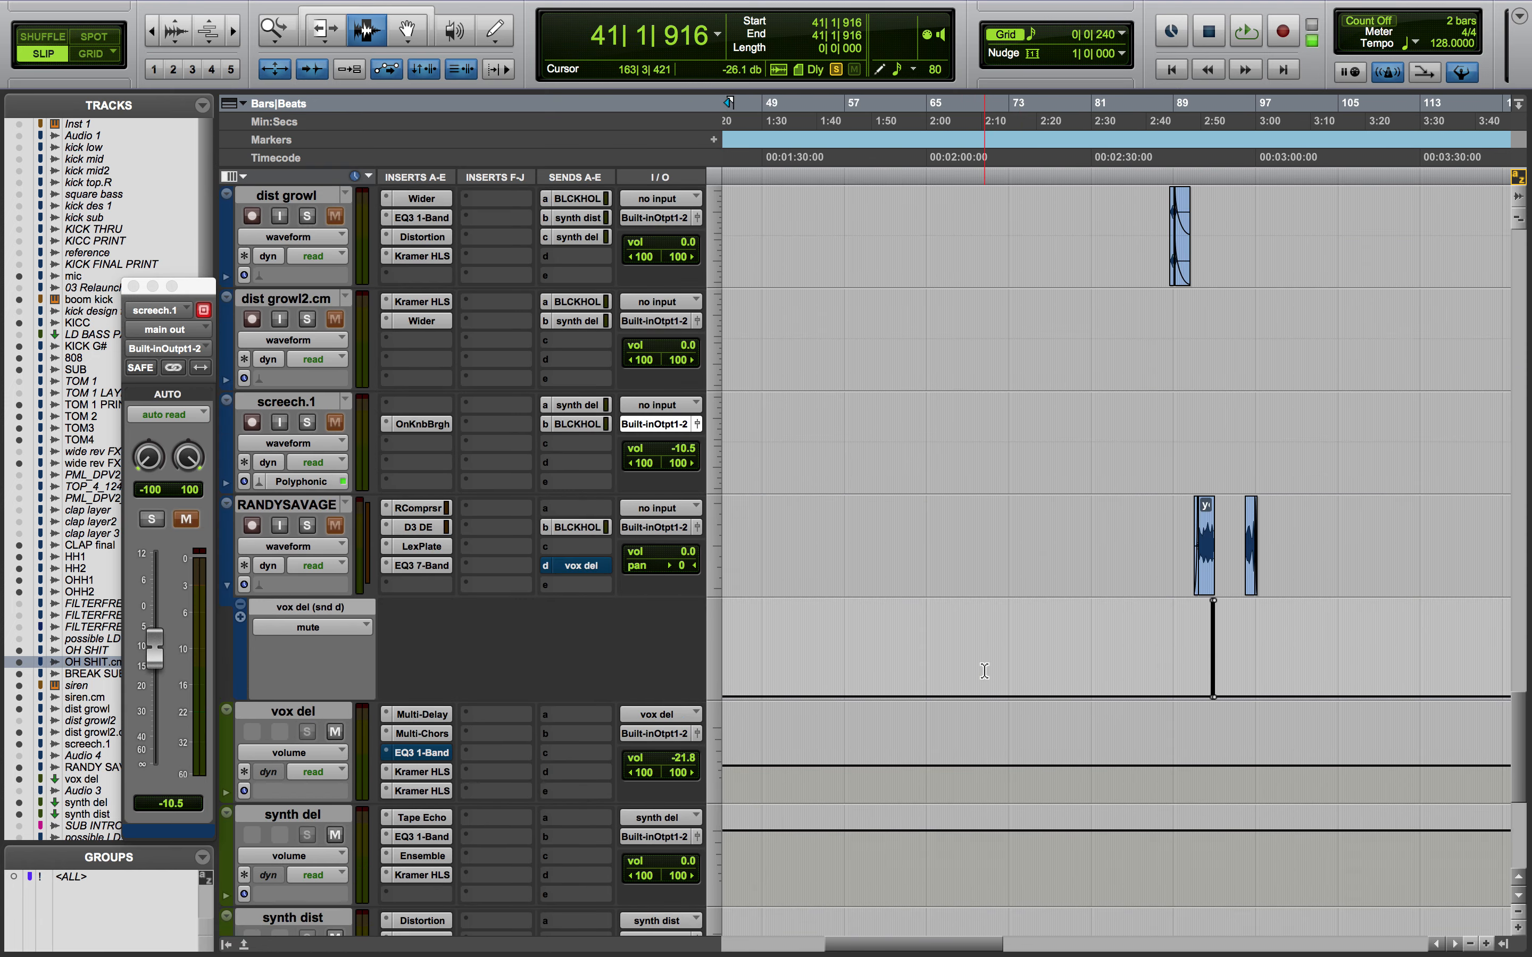
scroll(984, 671, left, 6)
scroll(985, 671, down, 2)
scroll(985, 671, left, 3)
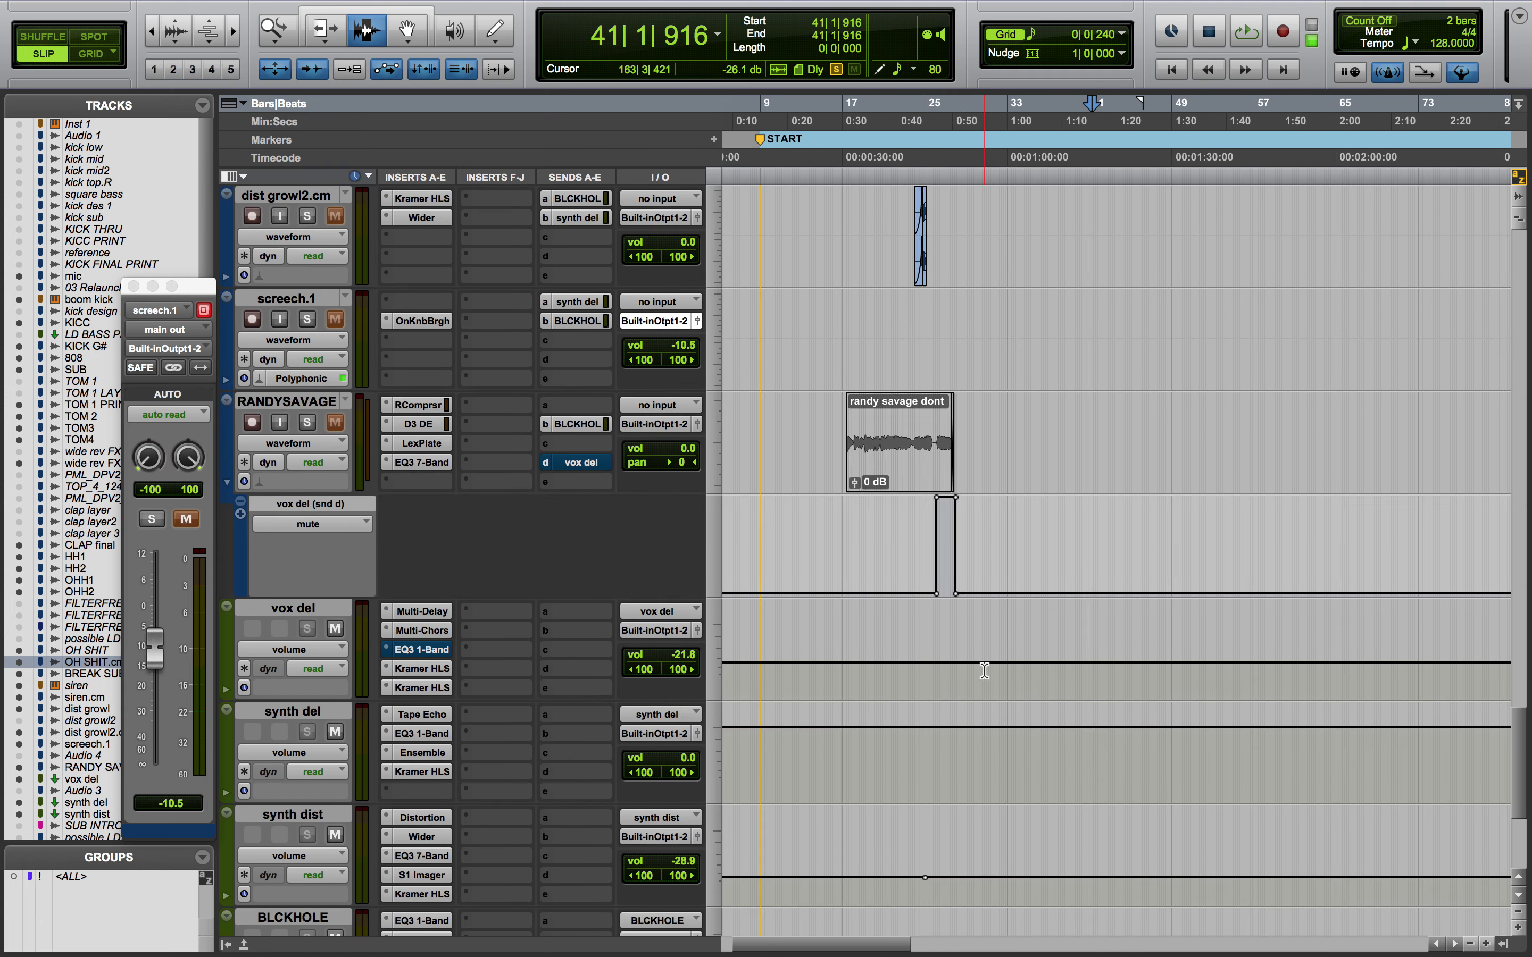
scroll(985, 671, up, 3)
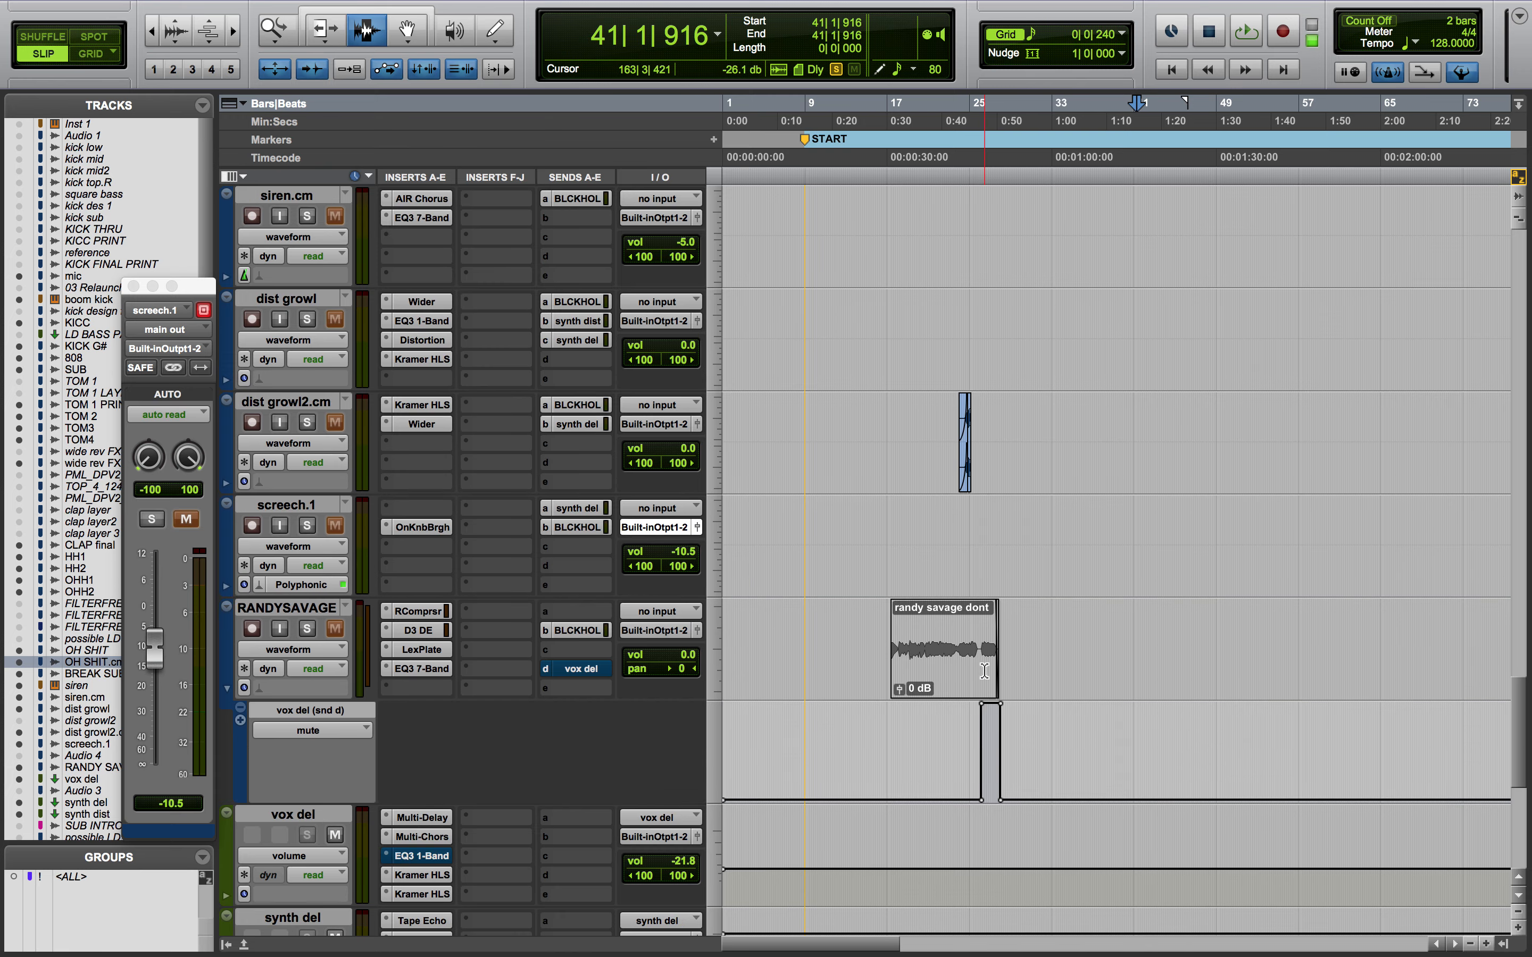
Shrink all tracks so the whole arrangement fits in the Edit window, and take OH SHIT.cm out of solo
scroll(985, 671, down, 2)
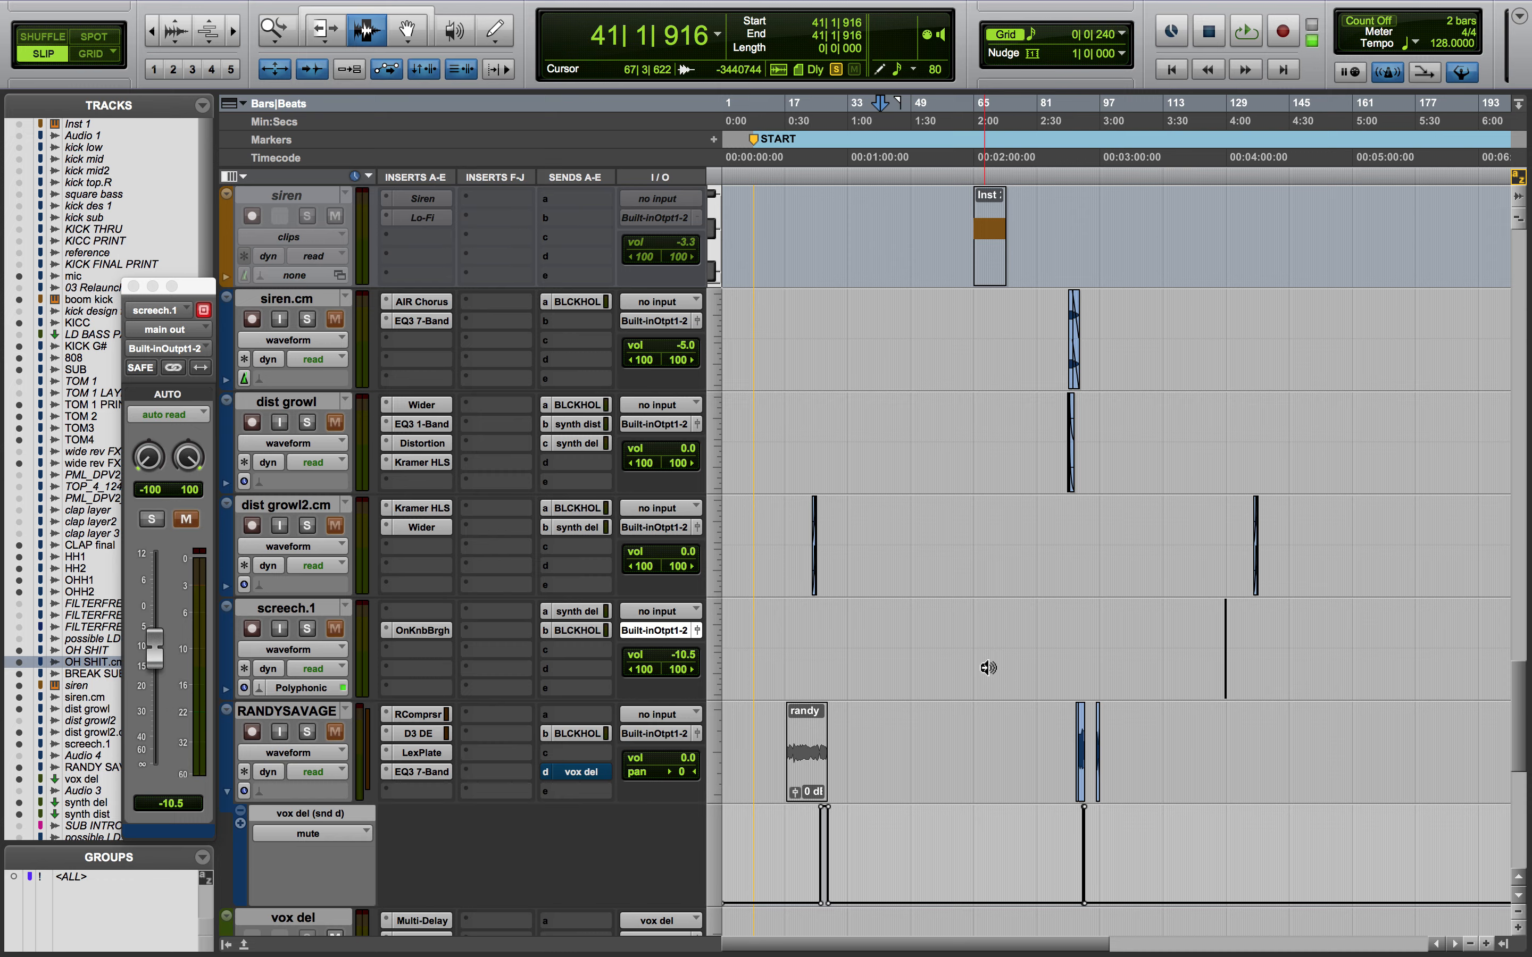
key(ctrl+alt+Down)
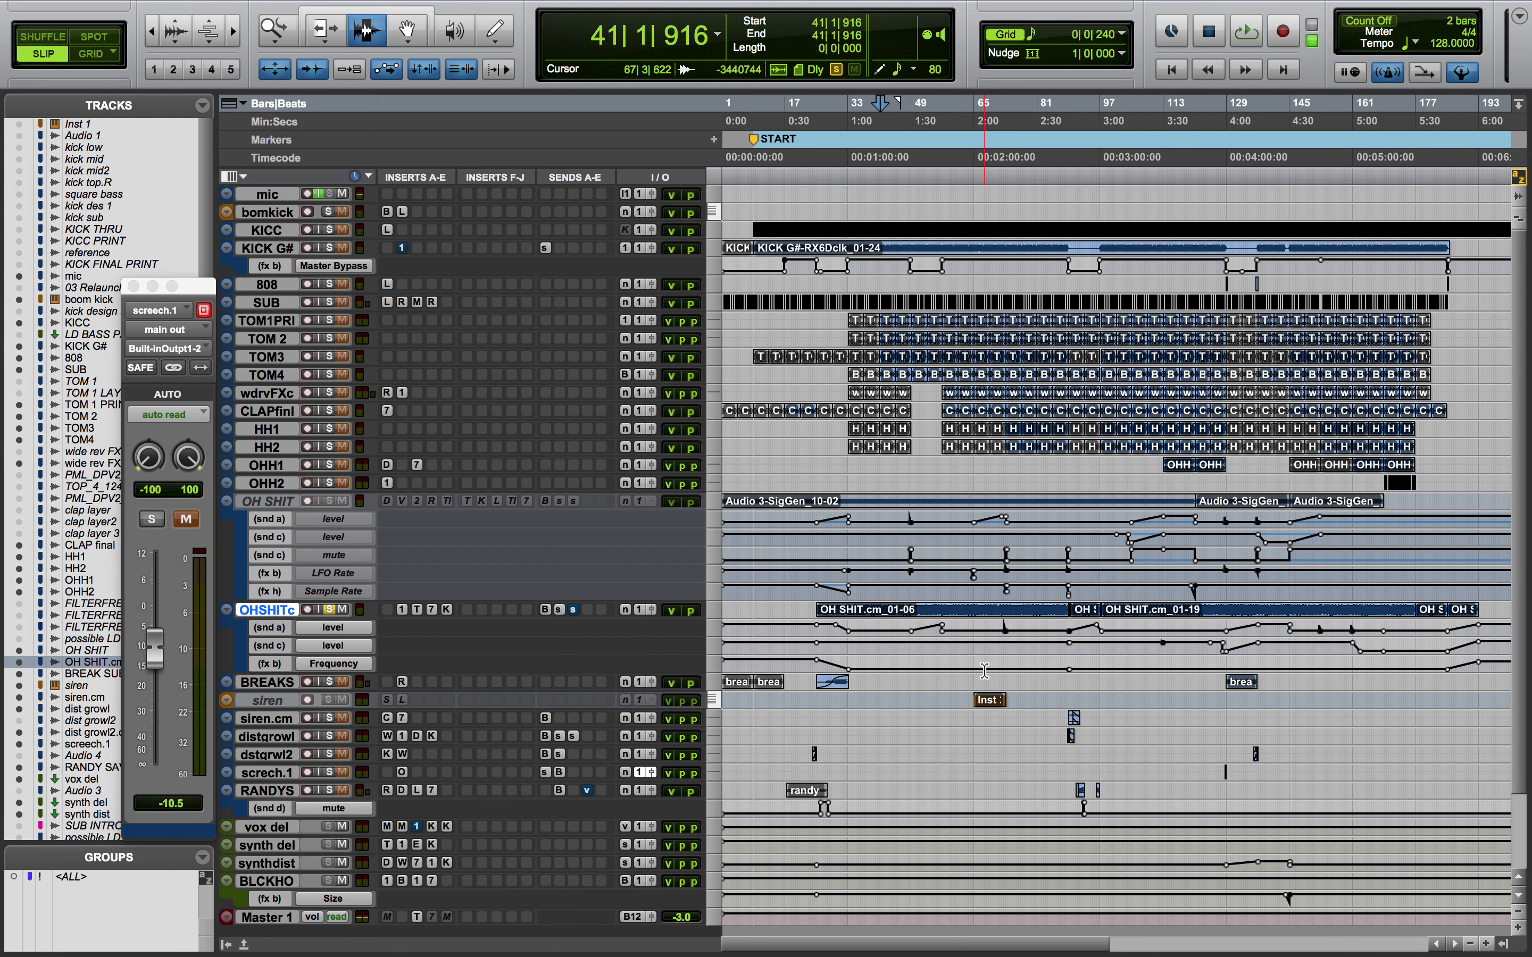
click(326, 608)
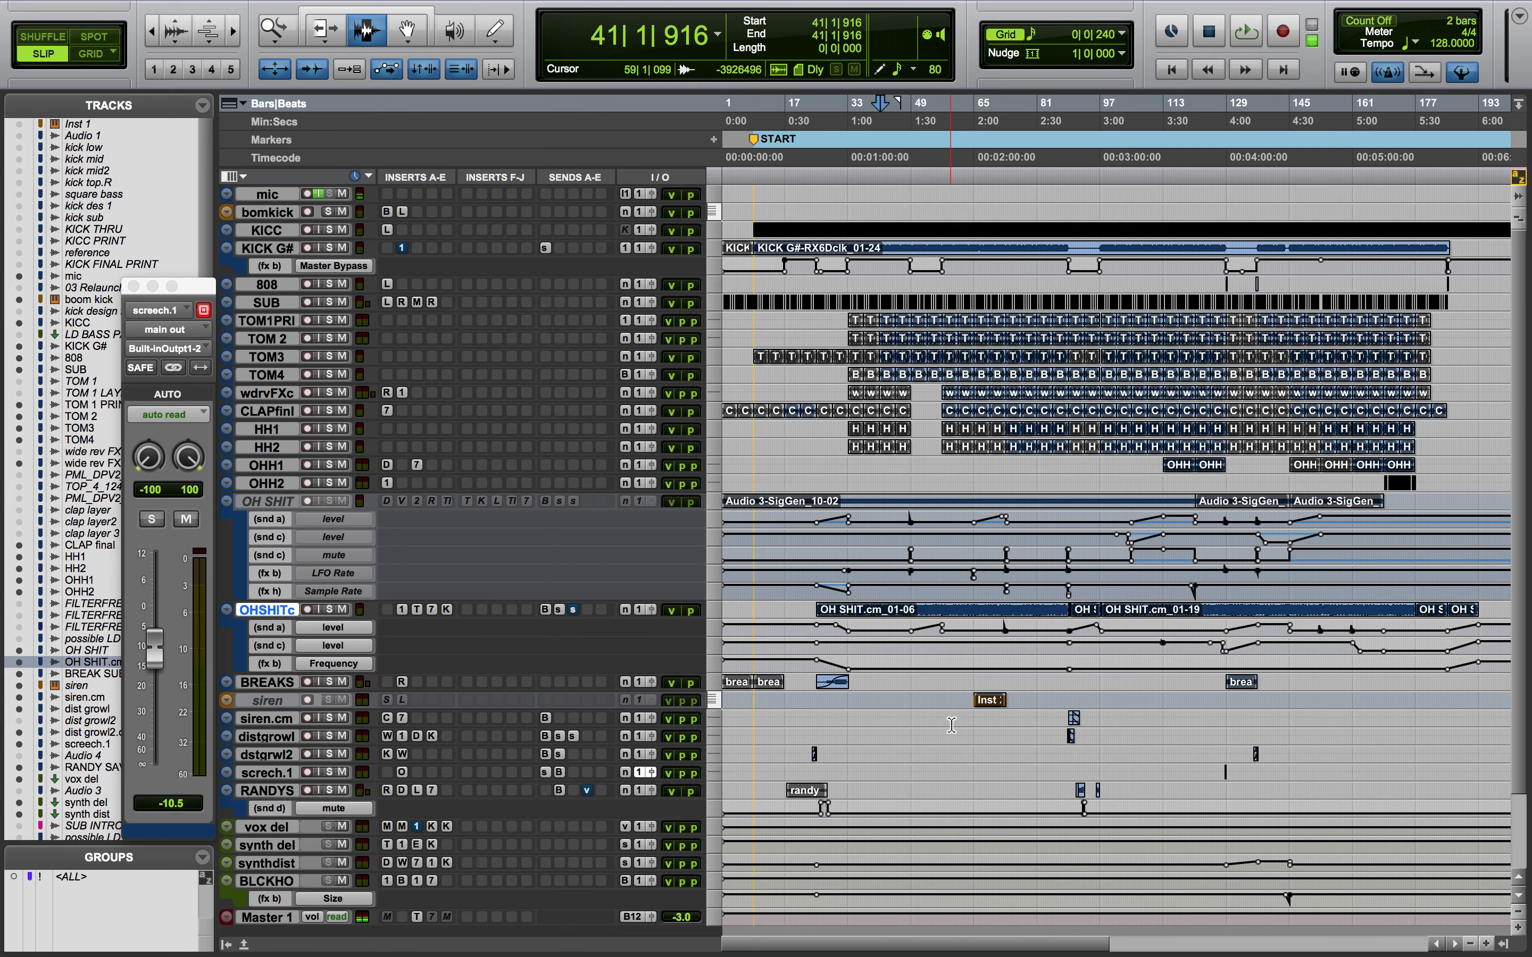
Move the edit cursor from 22|4|426 on OH SHIT through the open hi-hat tracks to 82|4|099 on OHH2
click(808, 601)
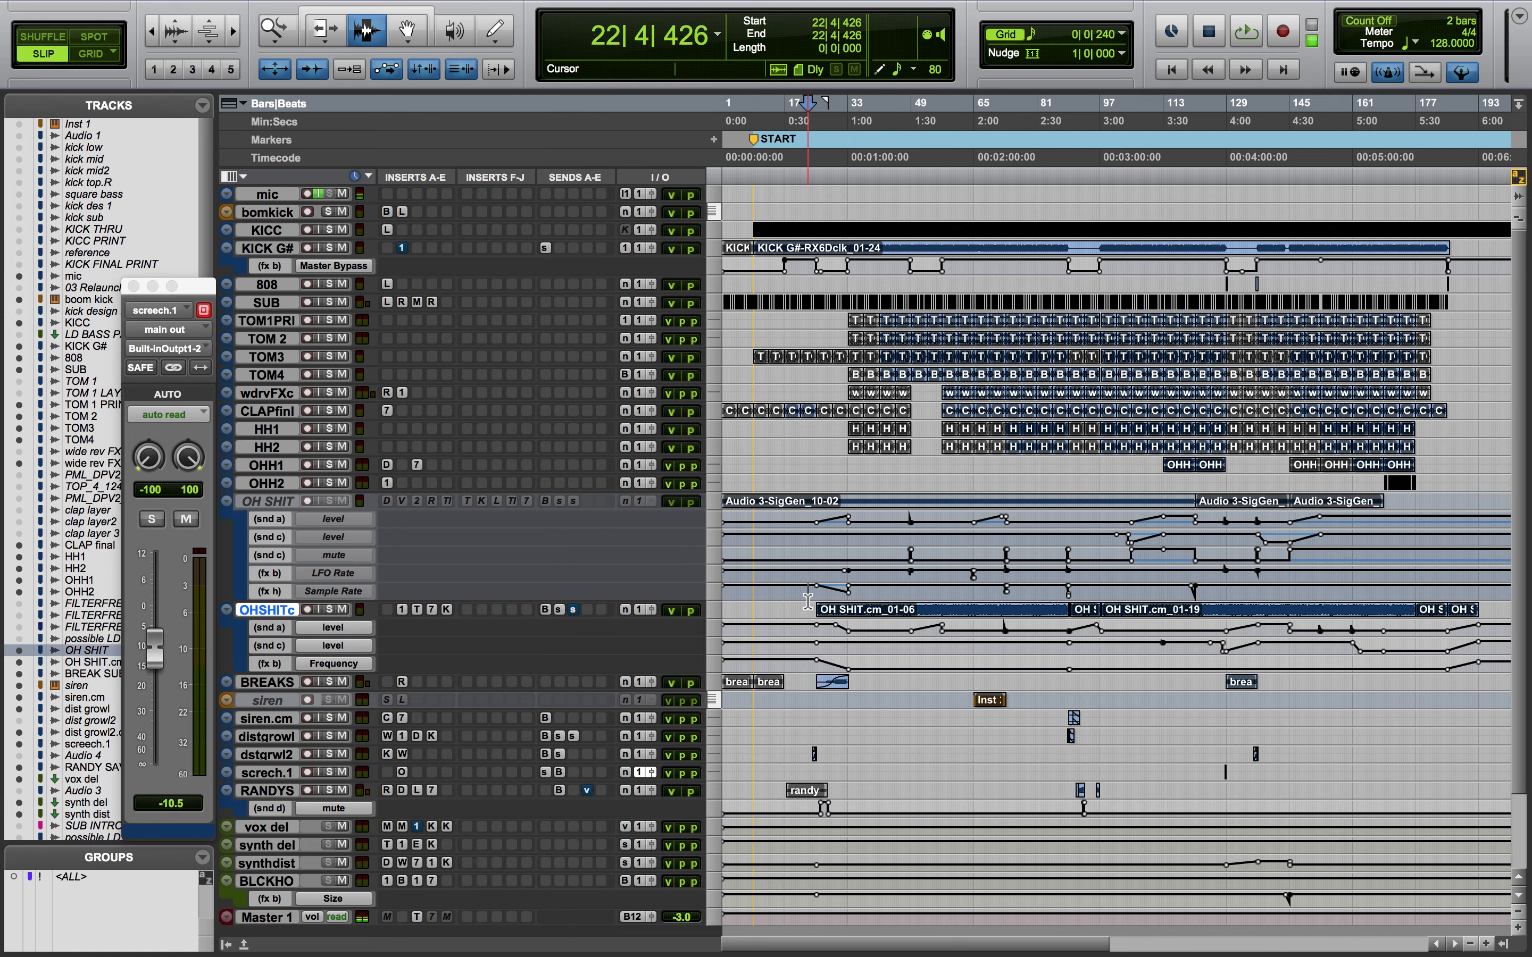
click(808, 598)
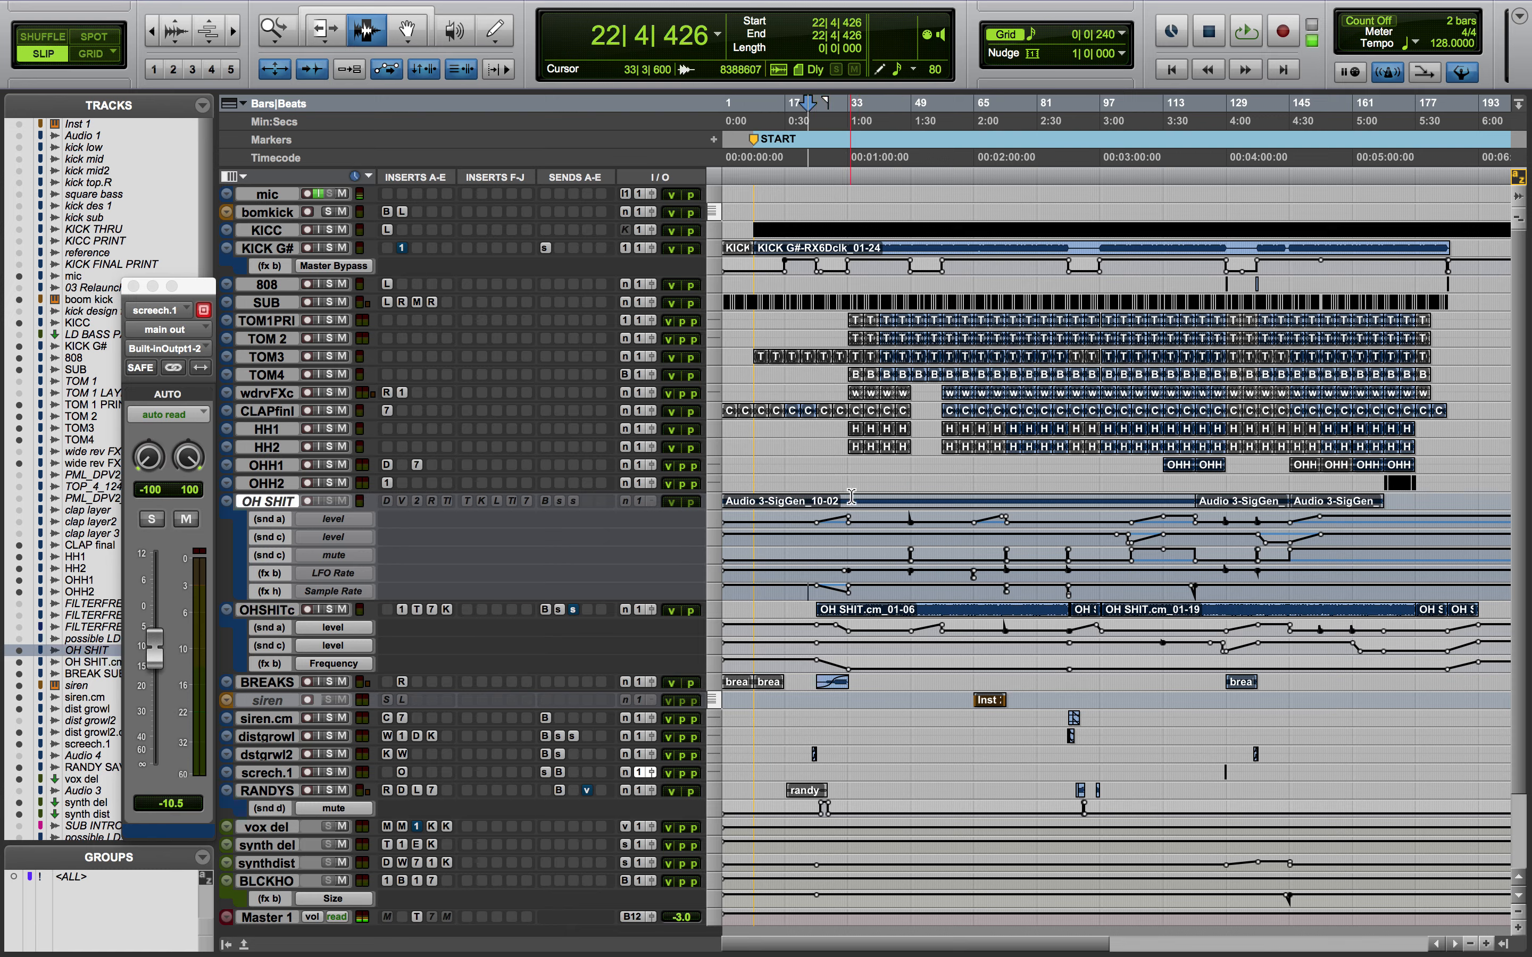
click(953, 483)
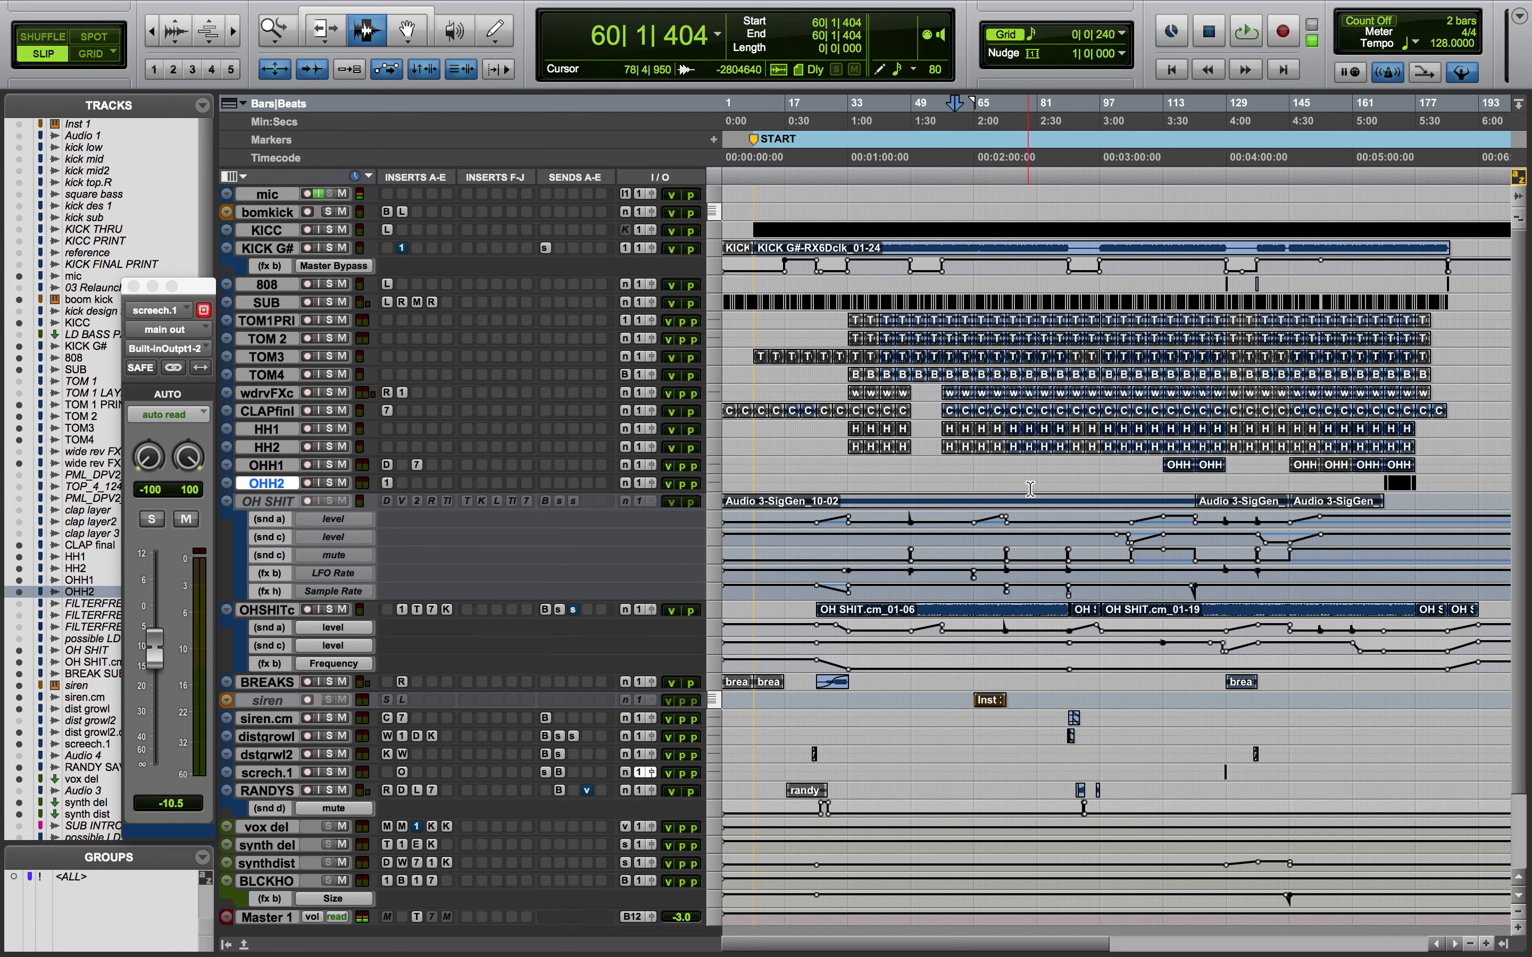
click(1035, 469)
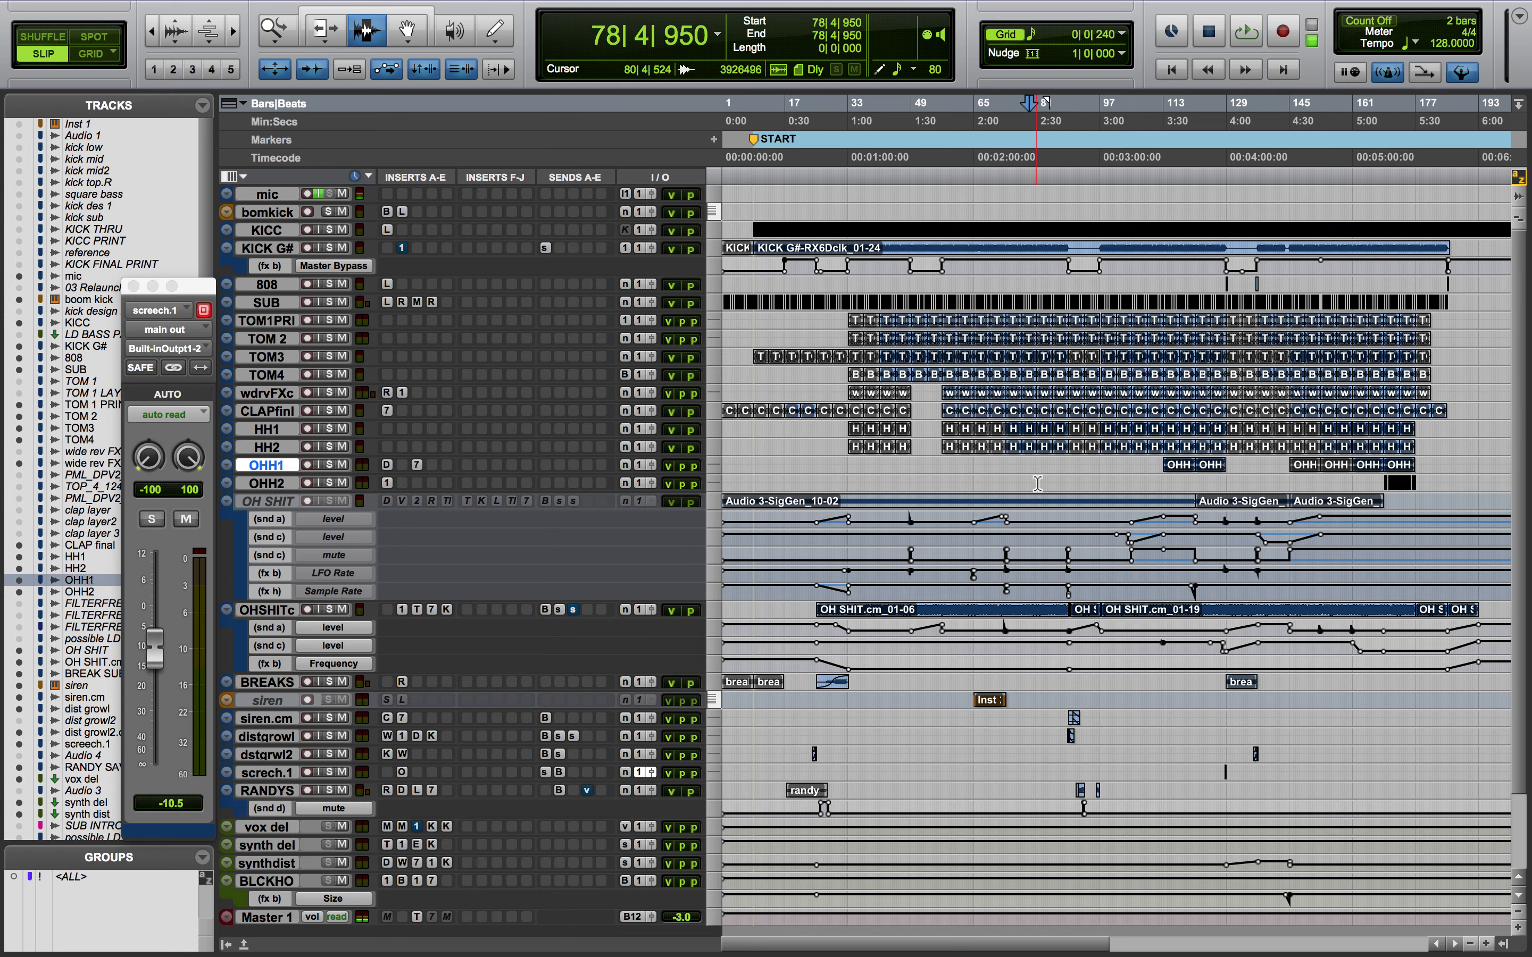
click(1045, 483)
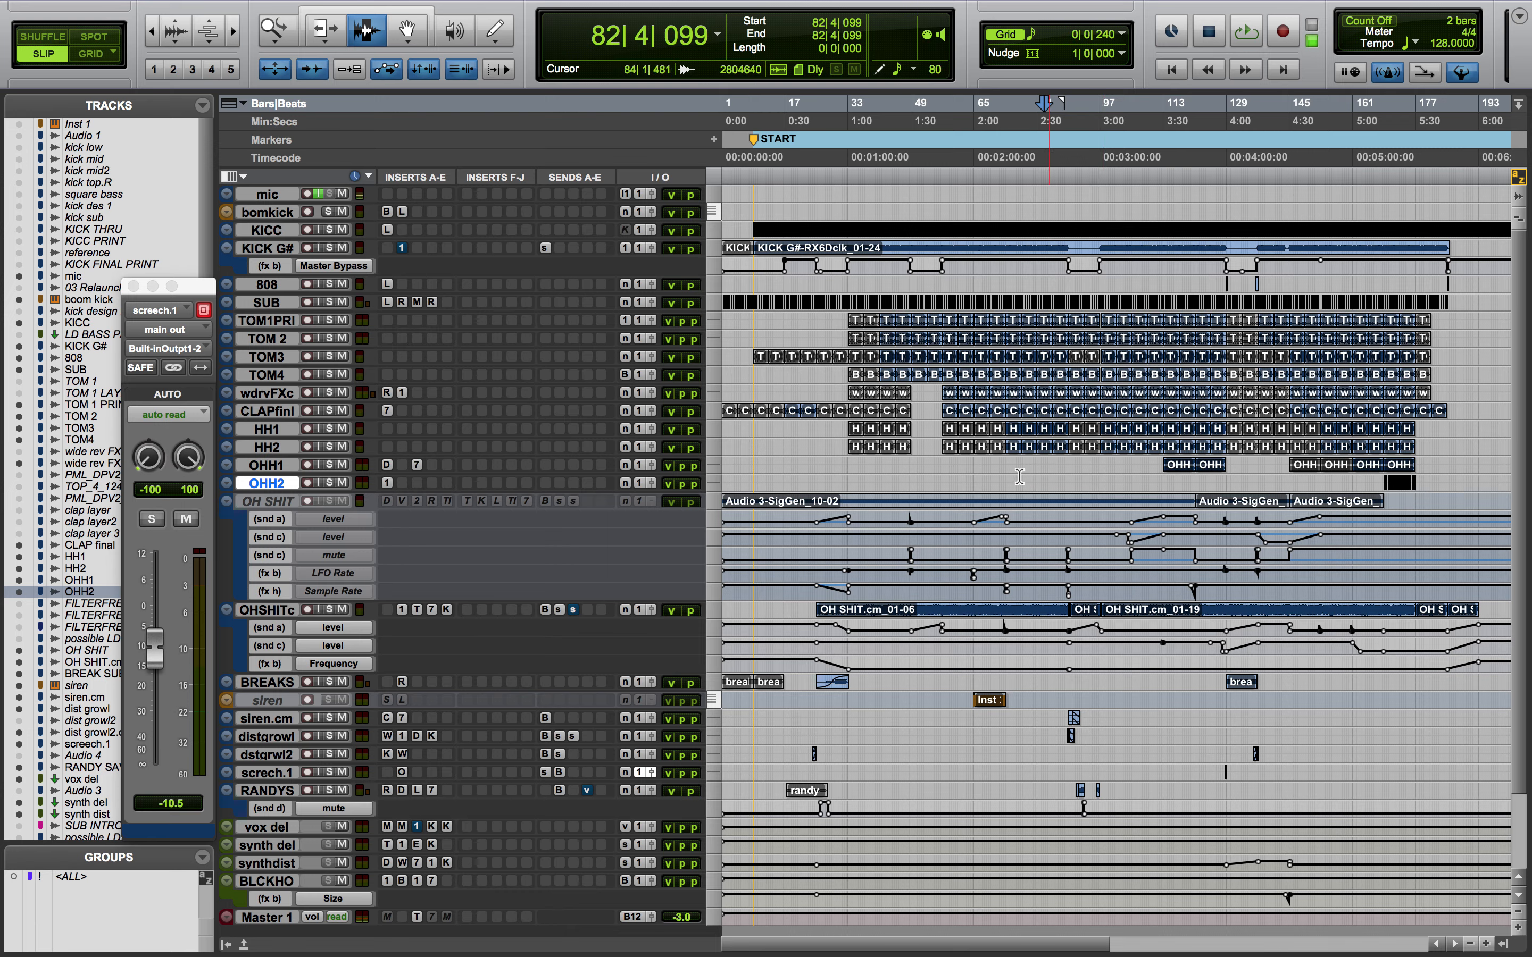
mouse_move(140, 13)
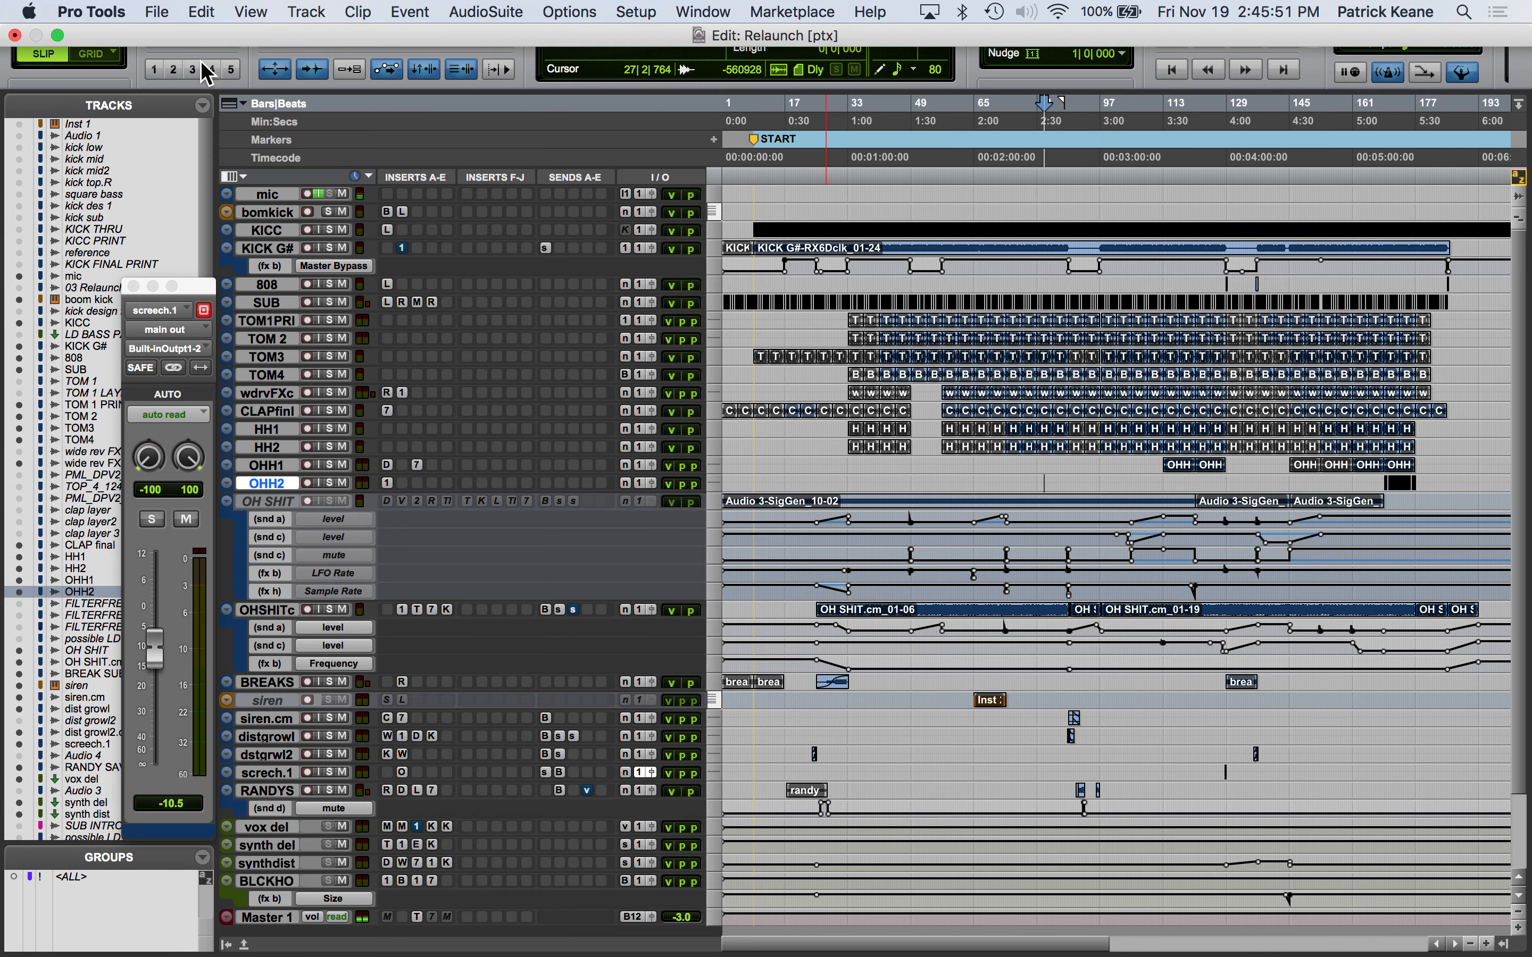